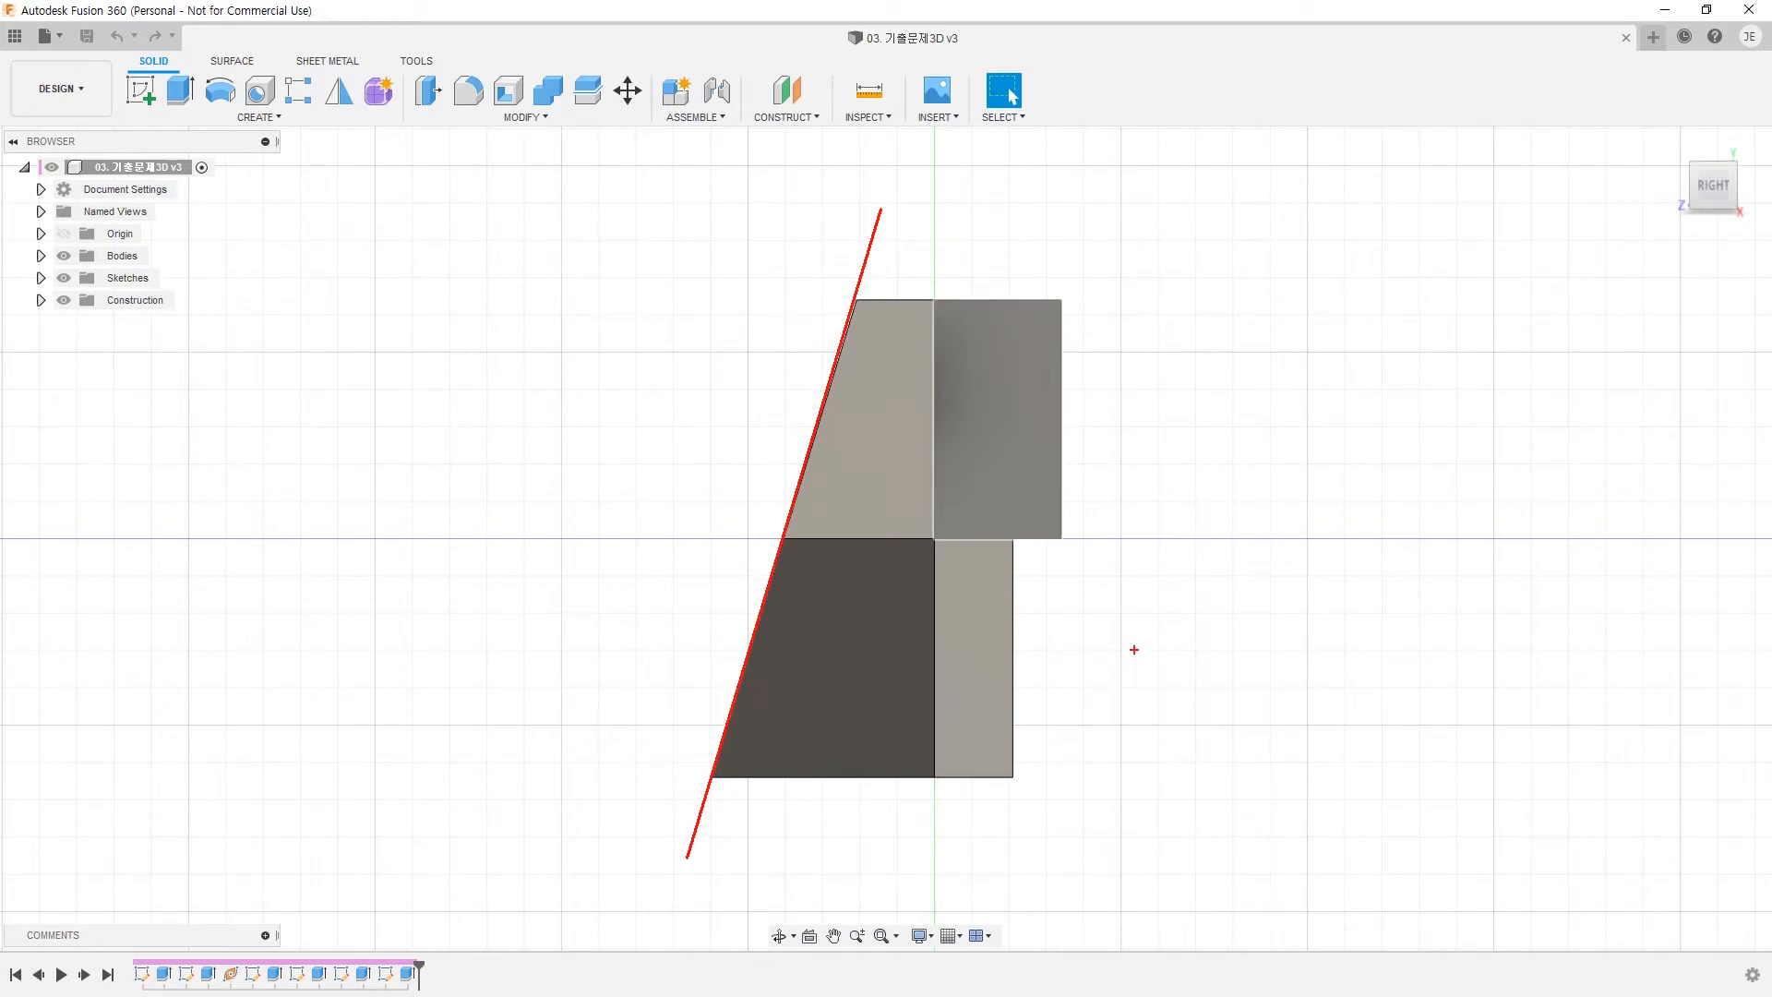
# Examine the 3D part from the top and front, including the curved cutout in its sloped front face.
pyautogui.press('Escape')
pyautogui.keyDown('shift'); pyautogui.moveTo(1058, 547); pyautogui.dragTo(1161, 614, button='middle'); pyautogui.keyUp('shift')
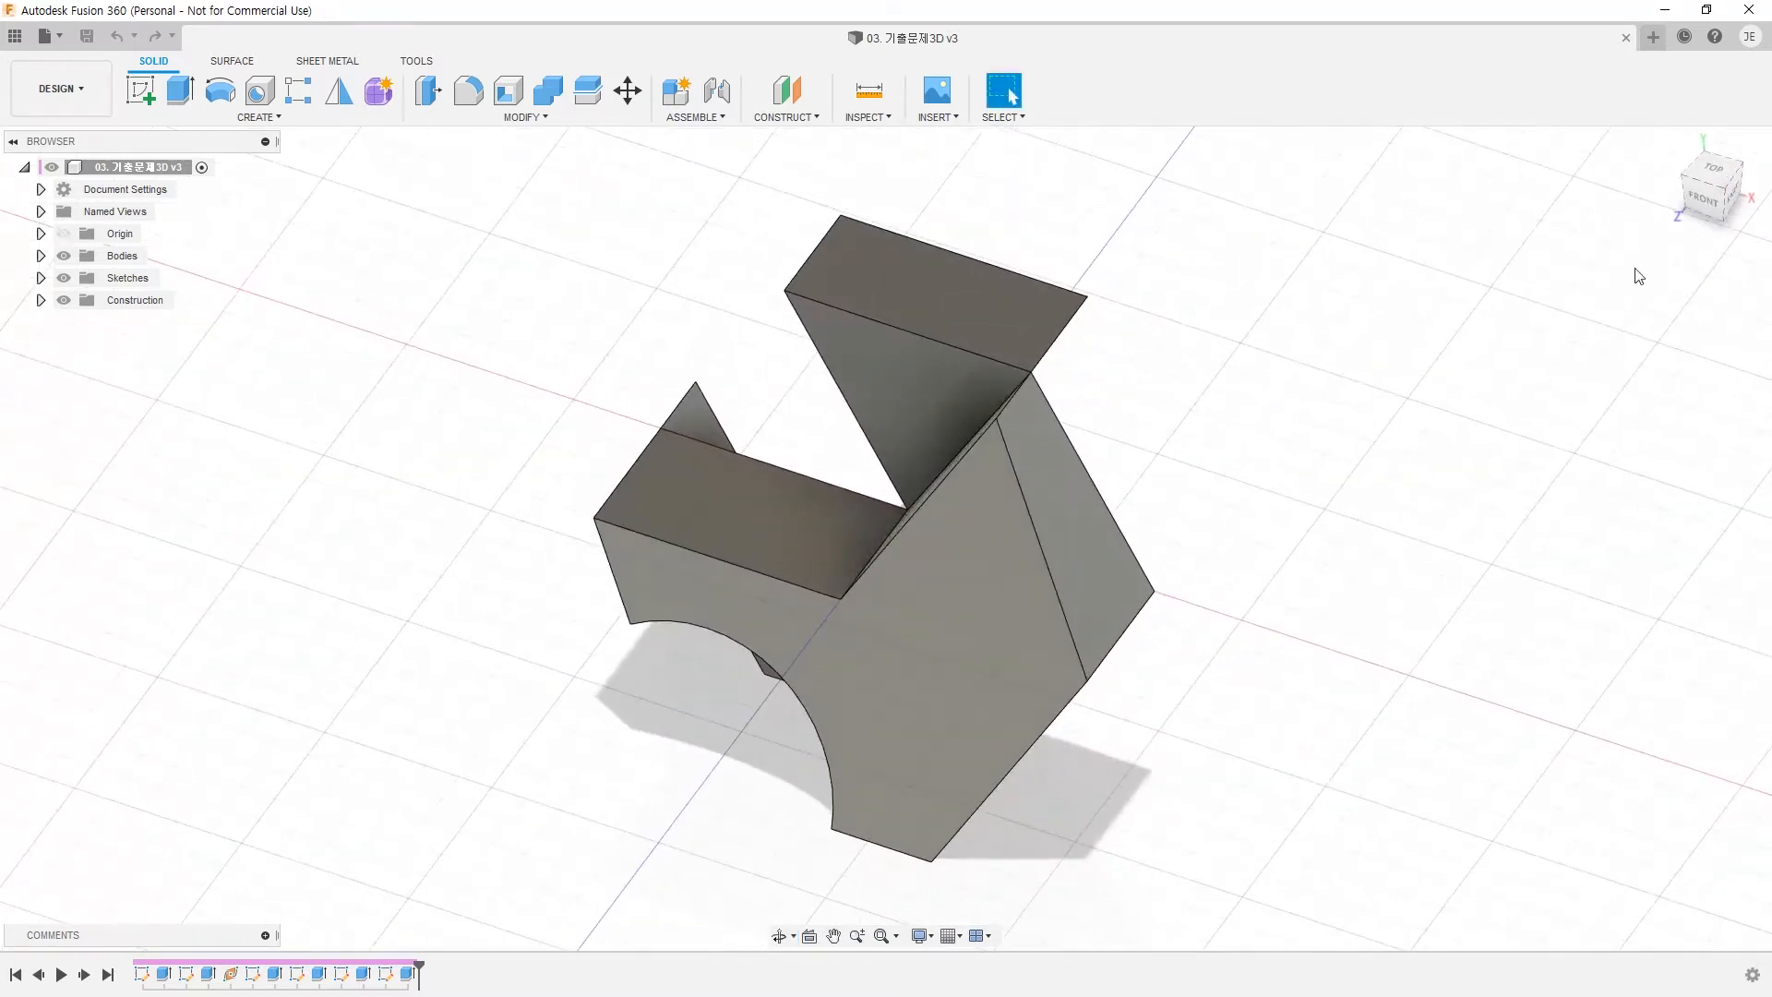
pyautogui.click(1709, 175)
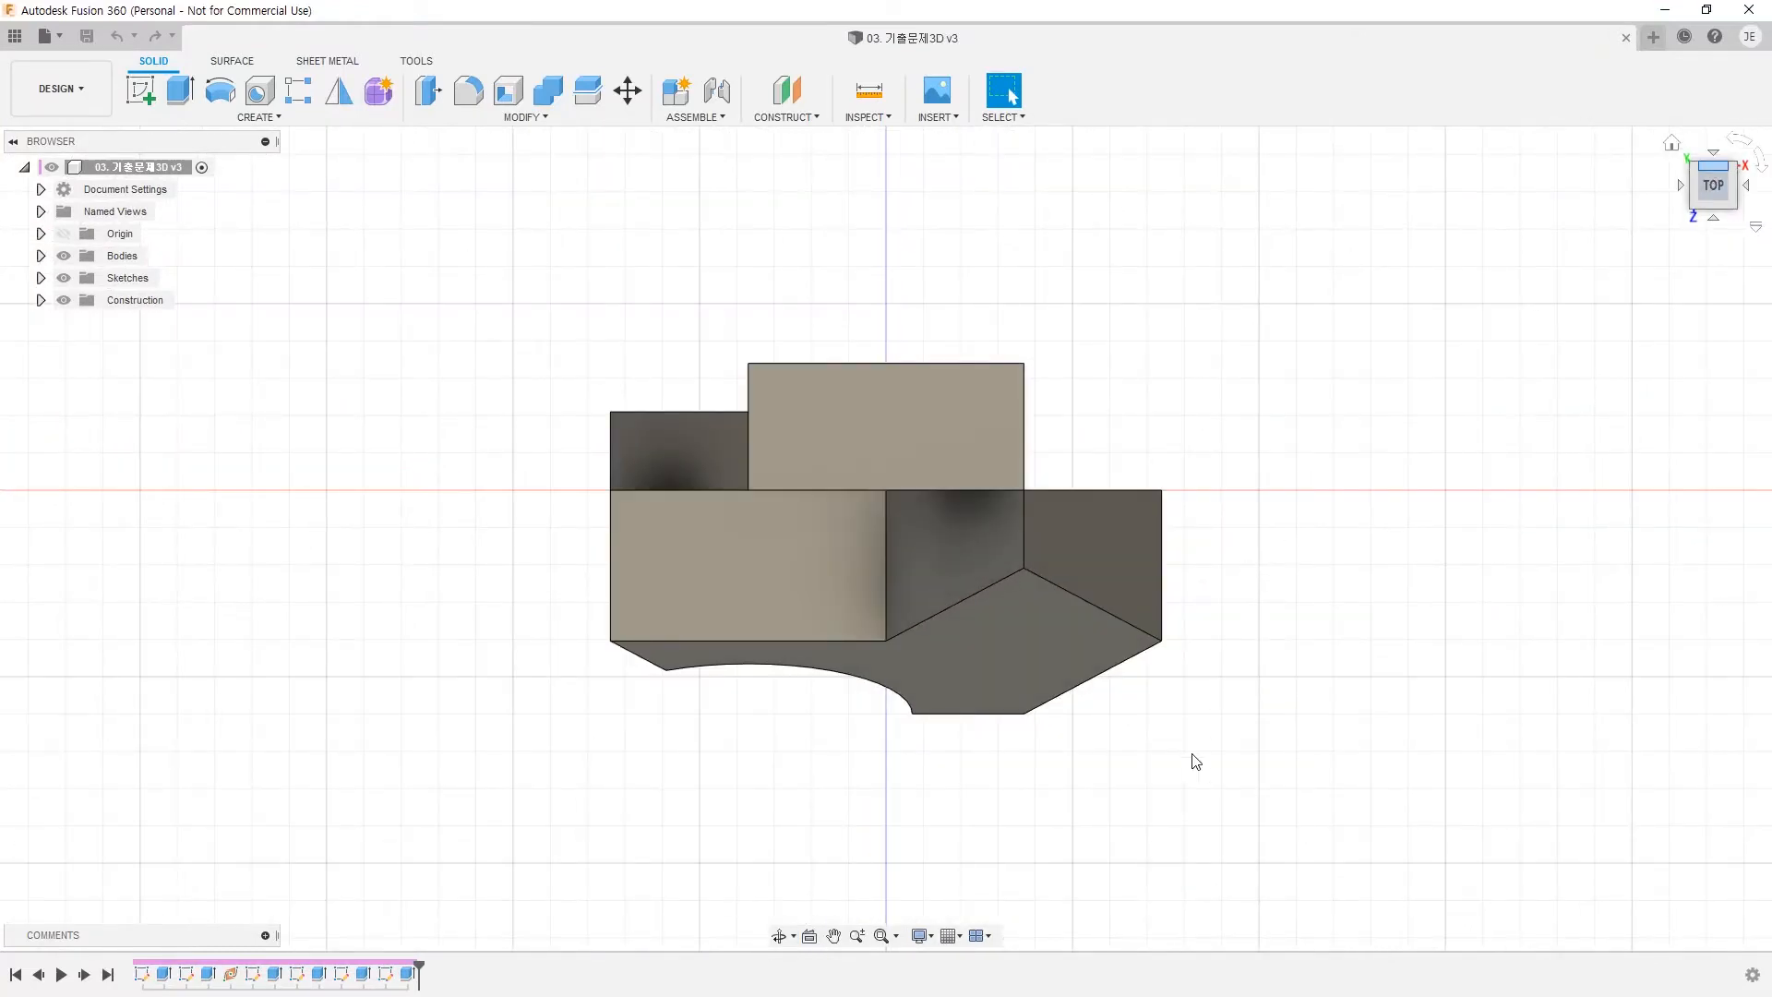
pyautogui.keyDown('shift'); pyautogui.moveTo(1196, 761); pyautogui.dragTo(1179, 671, button='middle'); pyautogui.keyUp('shift')
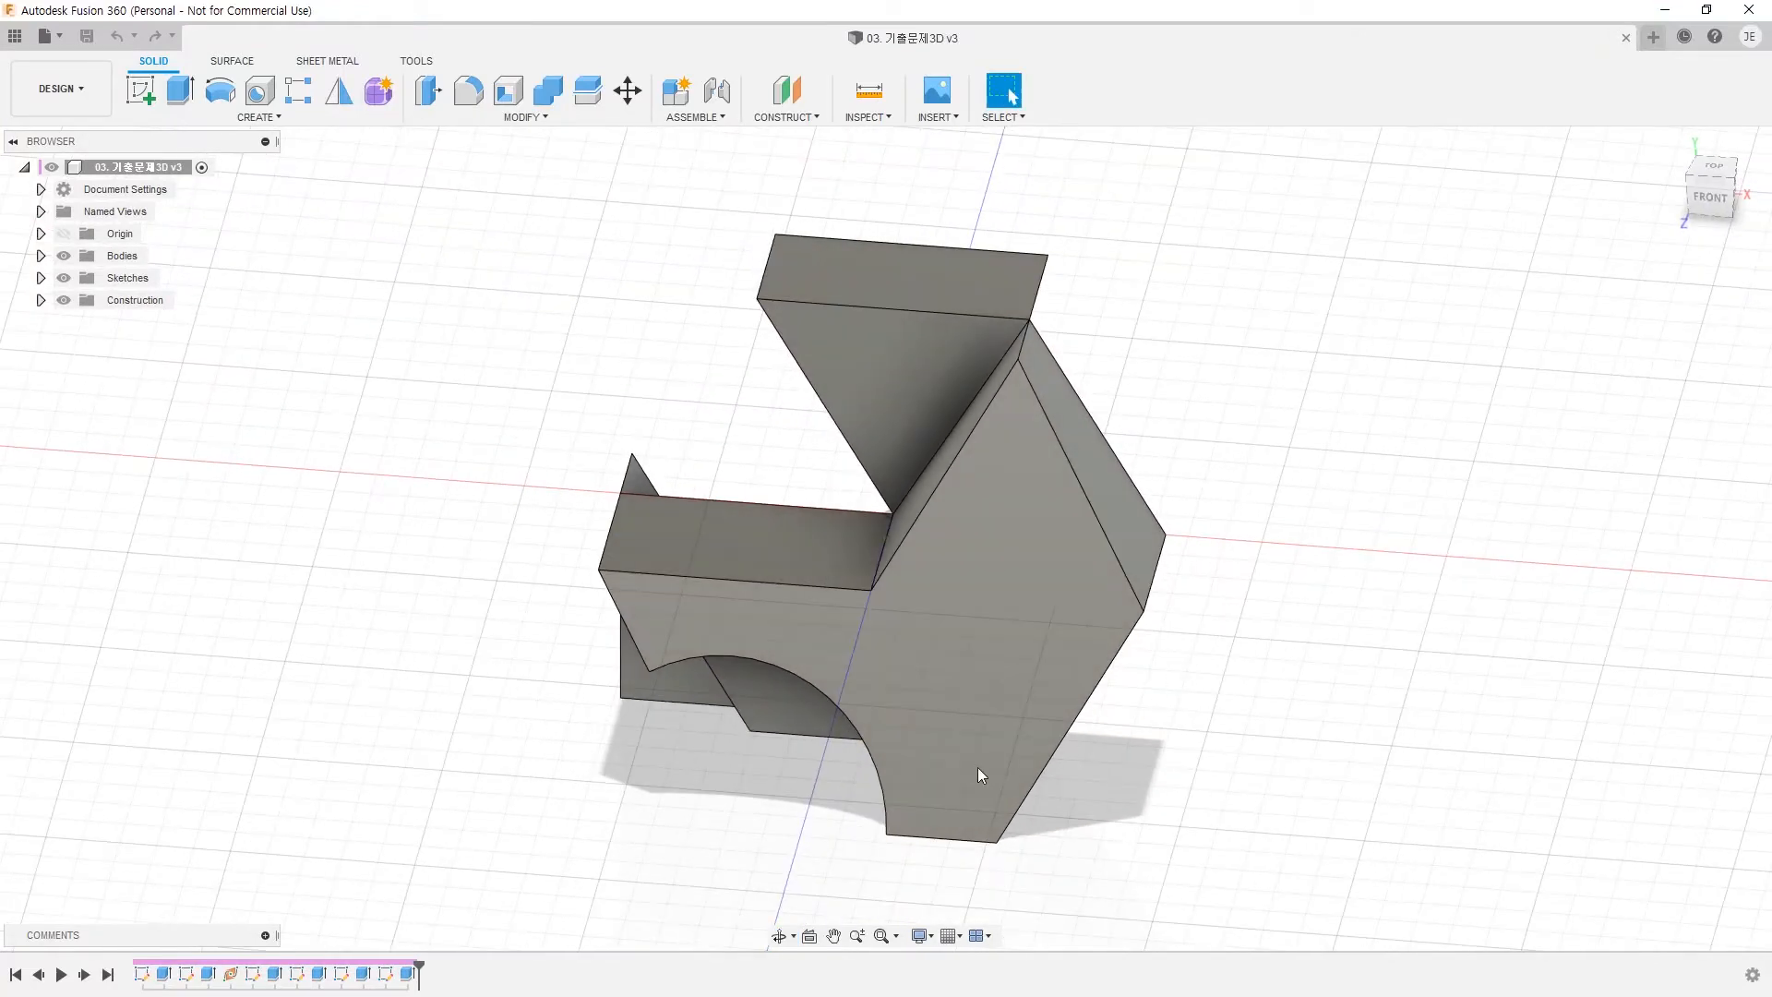
pyautogui.click(822, 690)
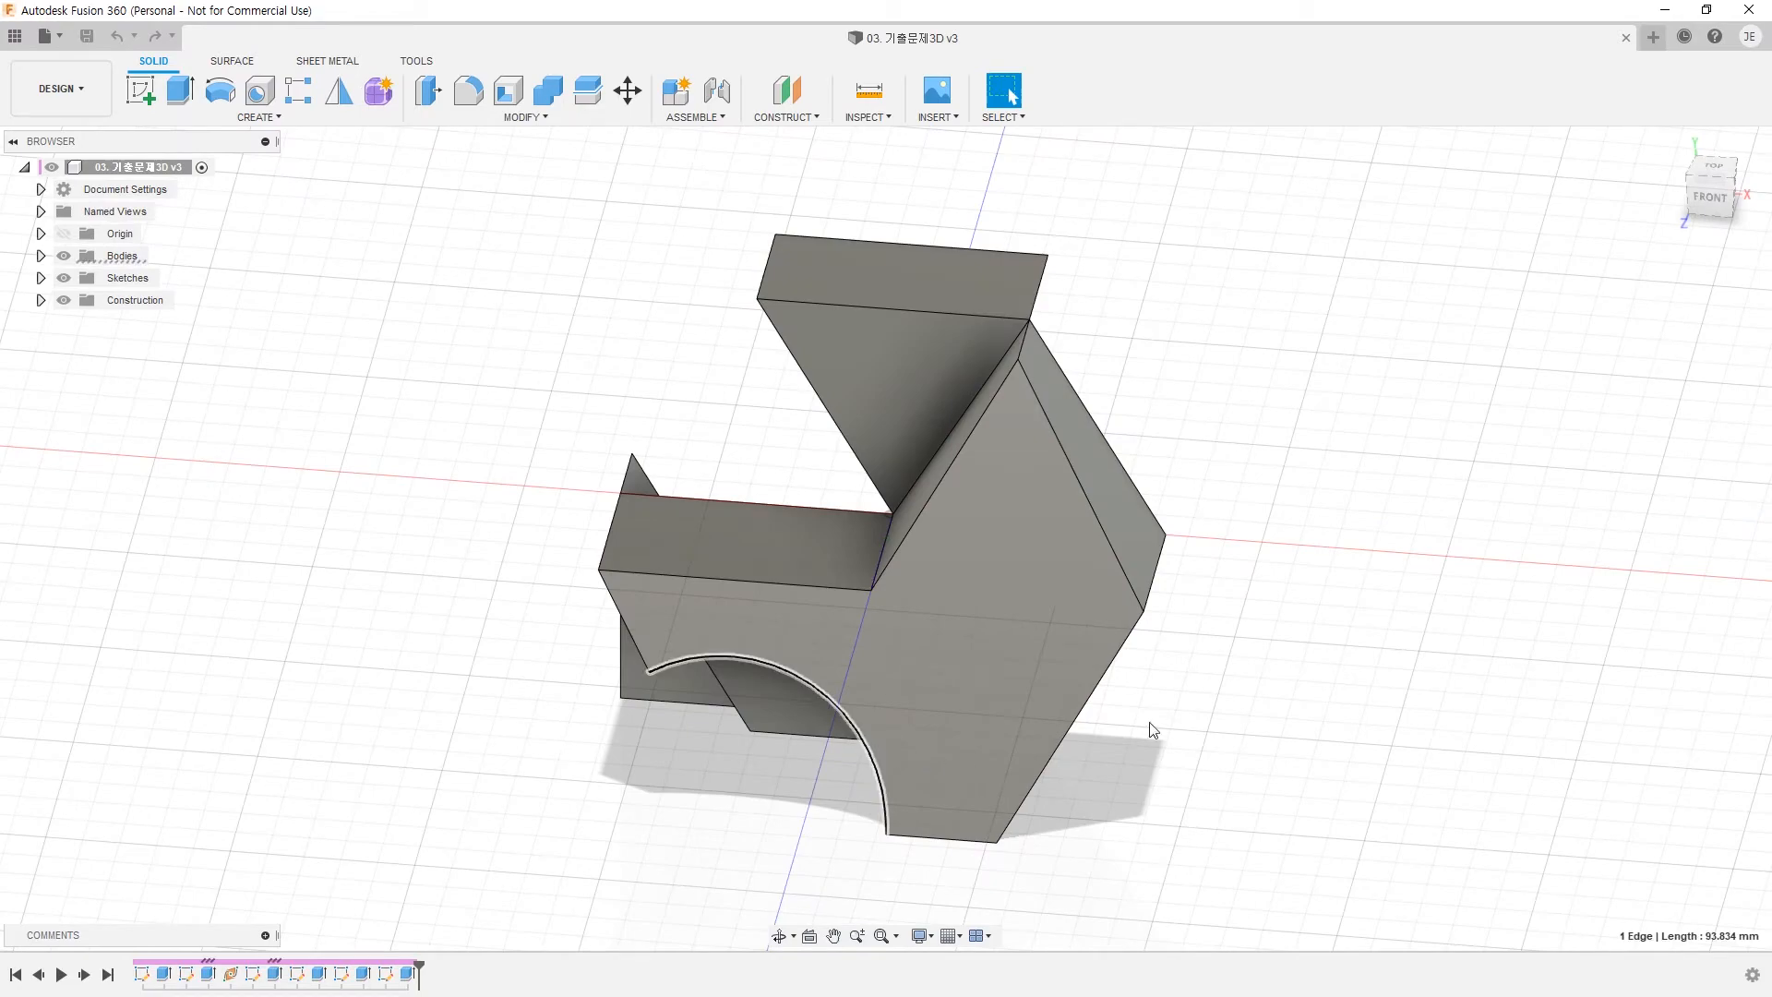
pyautogui.moveTo(1056, 766)
pyautogui.keyDown('shift'); pyautogui.mouseDown(button='middle')
pyautogui.moveTo(1070, 725)
pyautogui.moveTo(1086, 759)
pyautogui.moveTo(1159, 760)
pyautogui.moveTo(1375, 754)
pyautogui.moveTo(1381, 728)
pyautogui.moveTo(1127, 752)
pyautogui.moveTo(1061, 621)
pyautogui.moveTo(1022, 723)
pyautogui.moveTo(989, 724)
pyautogui.moveTo(1028, 767)
pyautogui.mouseUp(button='middle'); pyautogui.keyUp('shift')
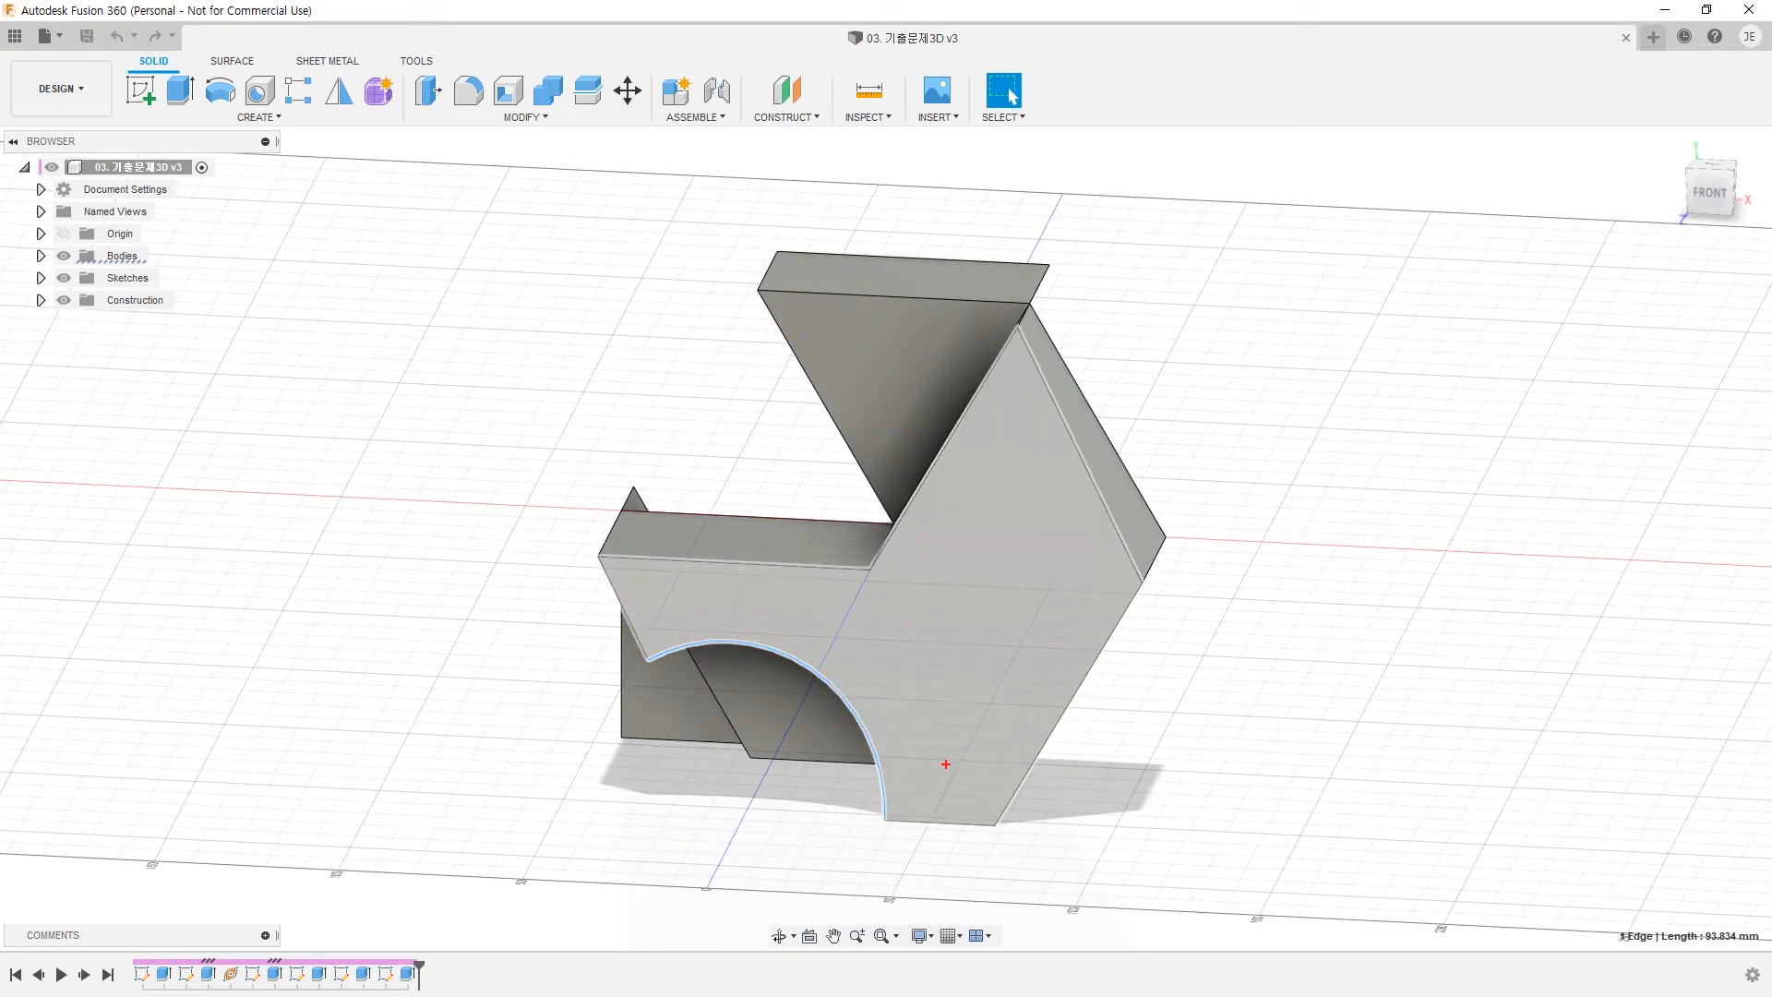
pyautogui.moveTo(906, 827)
pyautogui.mouseDown()
pyautogui.moveTo(723, 861)
pyautogui.moveTo(602, 645)
pyautogui.moveTo(896, 693)
pyautogui.mouseUp()
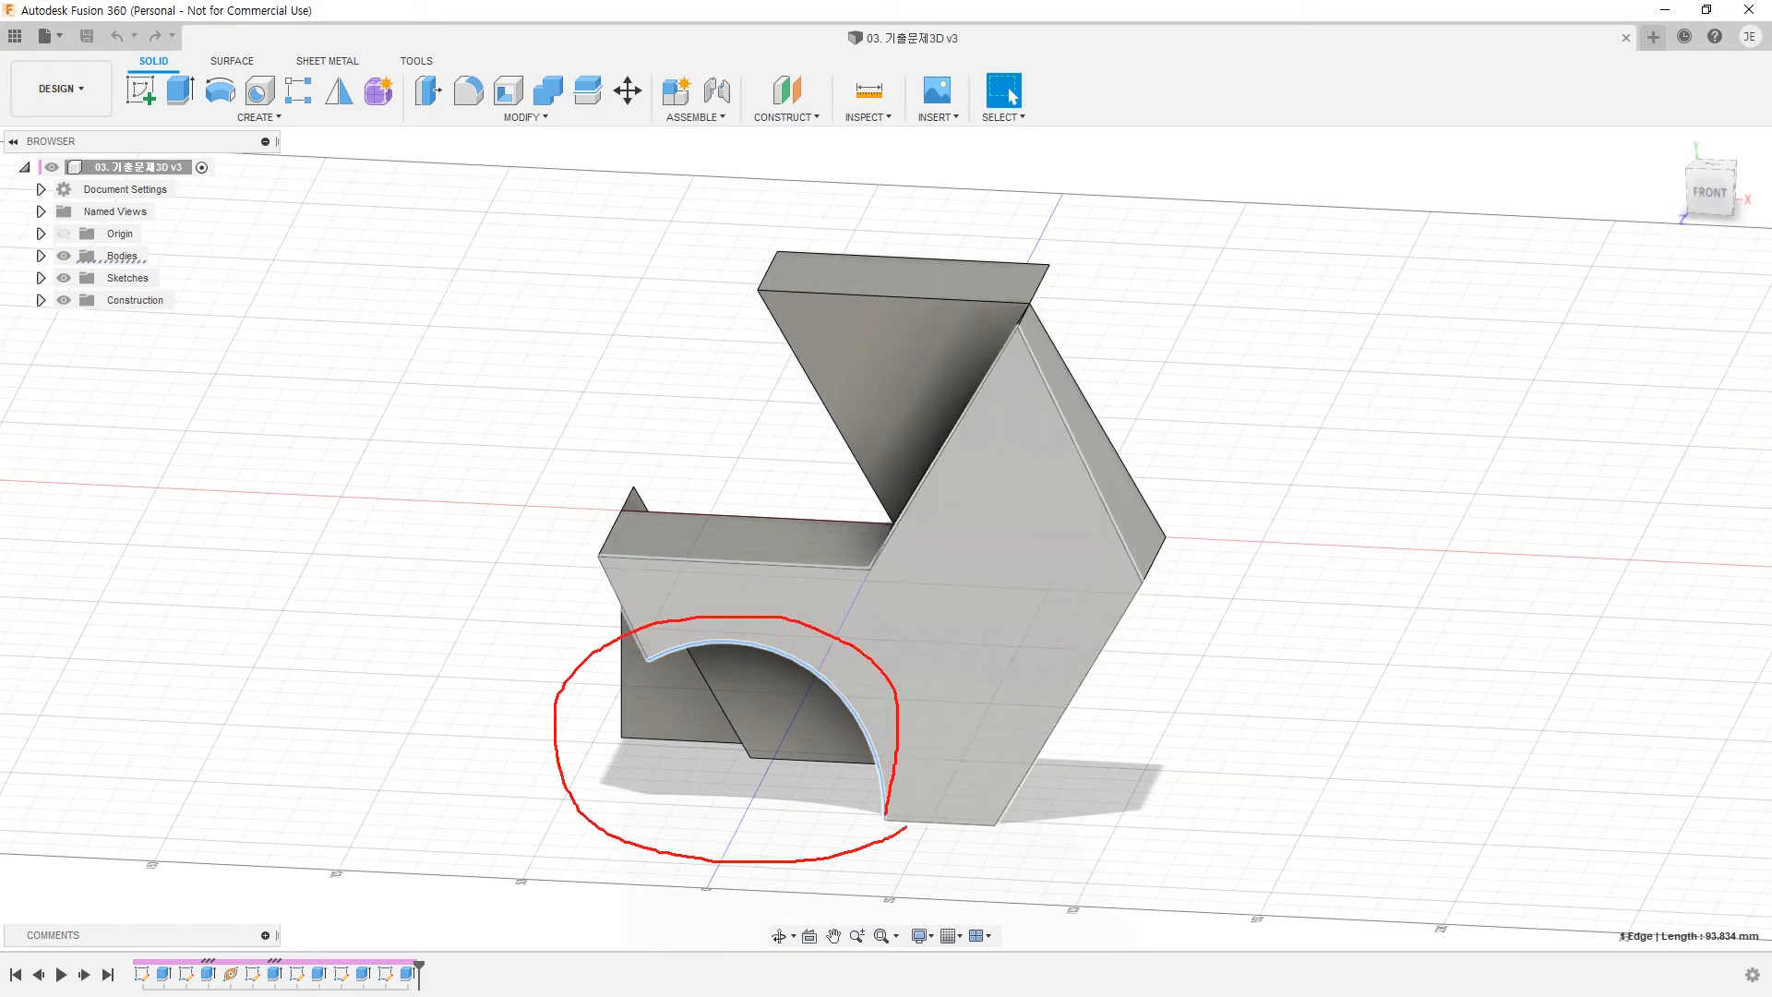
pyautogui.press('Escape')
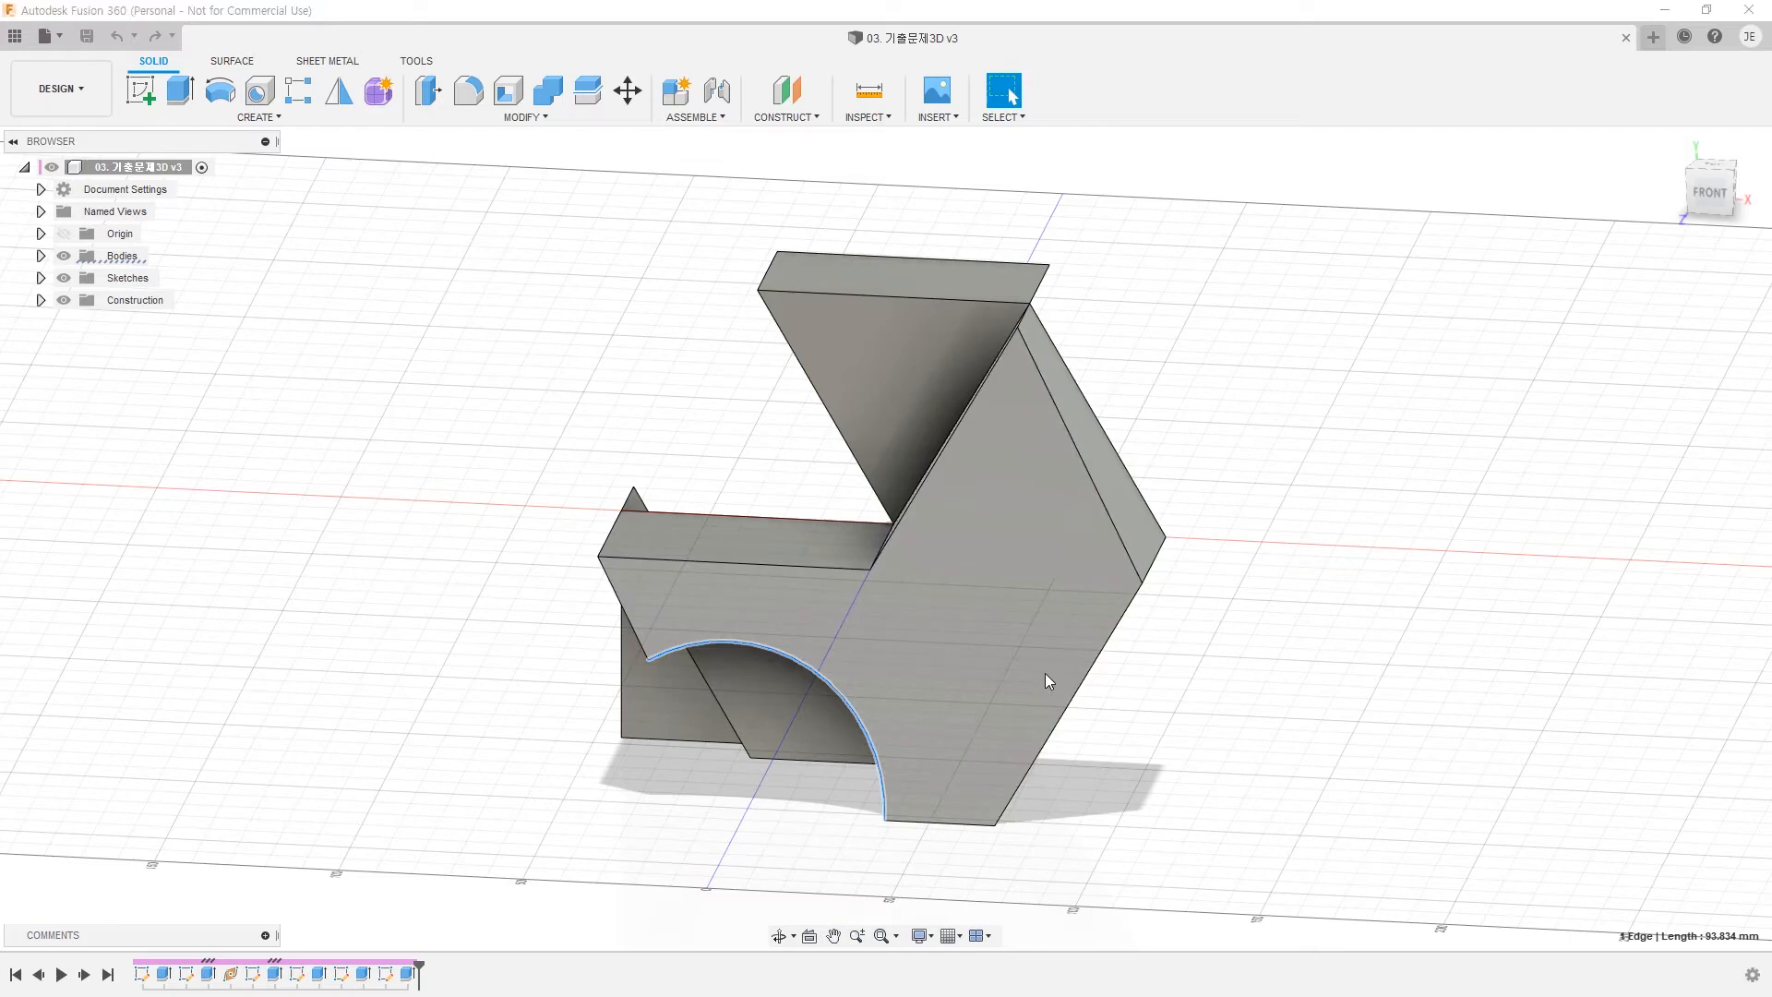
# Switch to AutoCAD and draw a horizontal construction line across the middle of the empty viewport.
pyautogui.hotkey('alt', 'Tab')
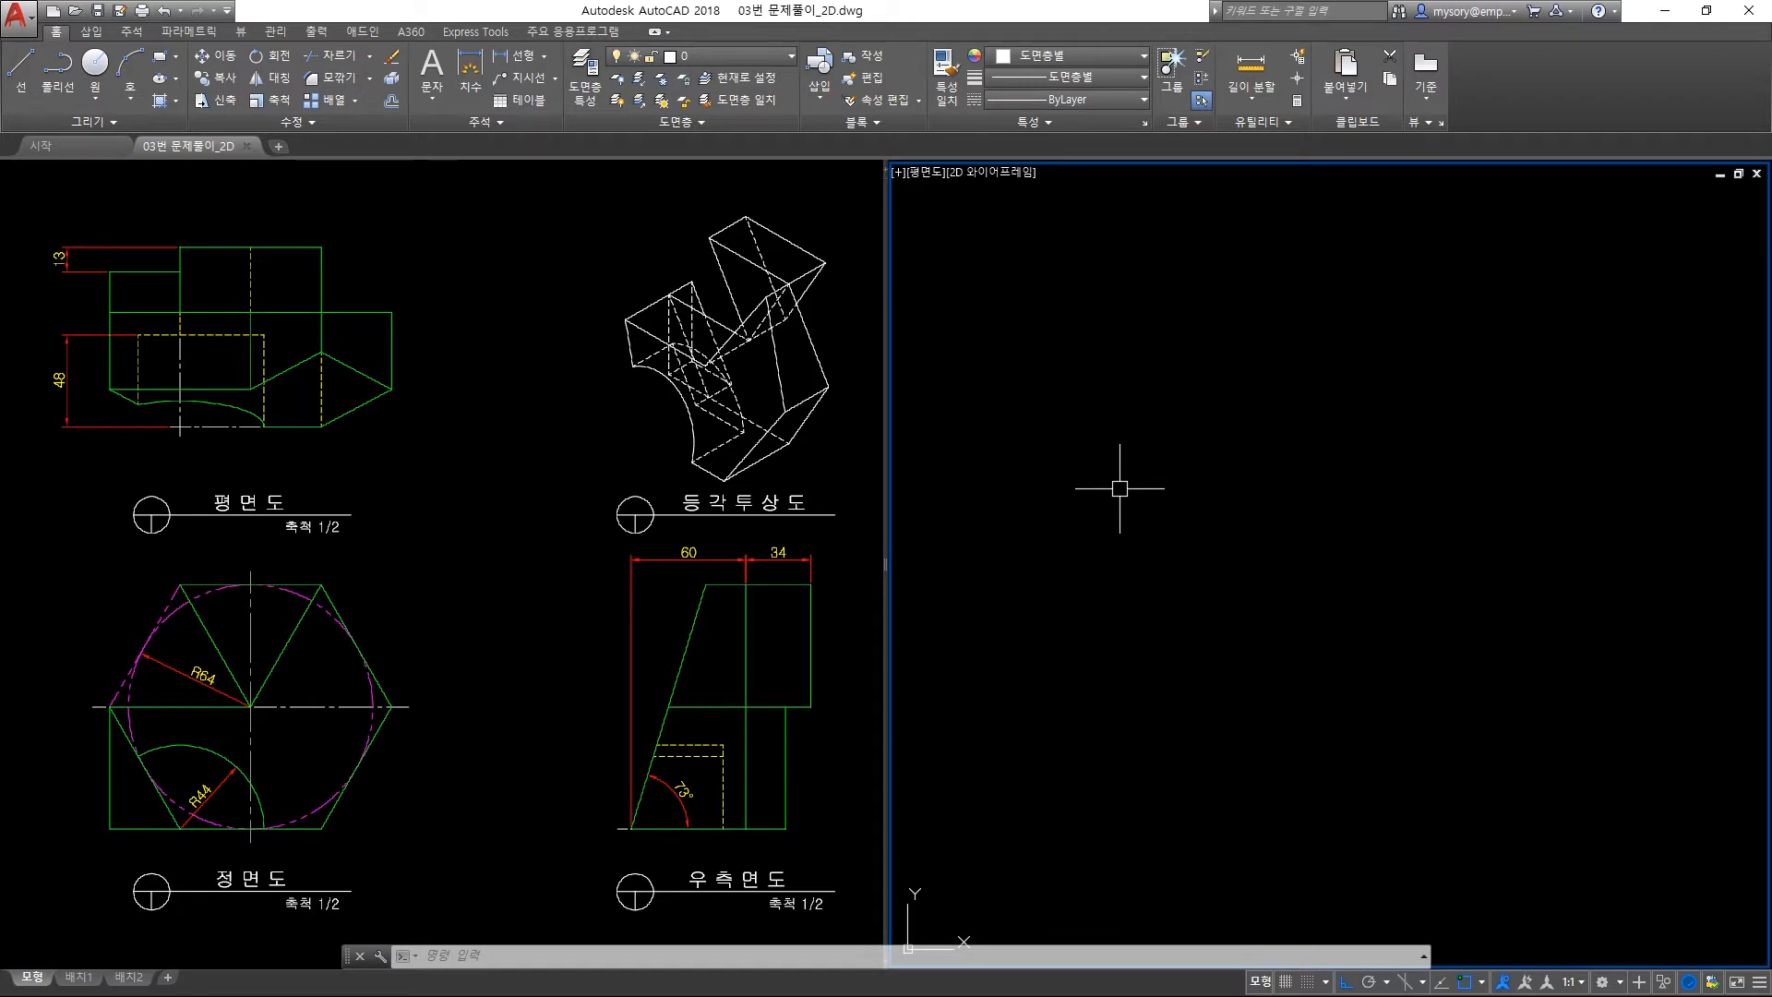
pyautogui.click(744, 59)
pyautogui.write('xl')
pyautogui.press('Return')
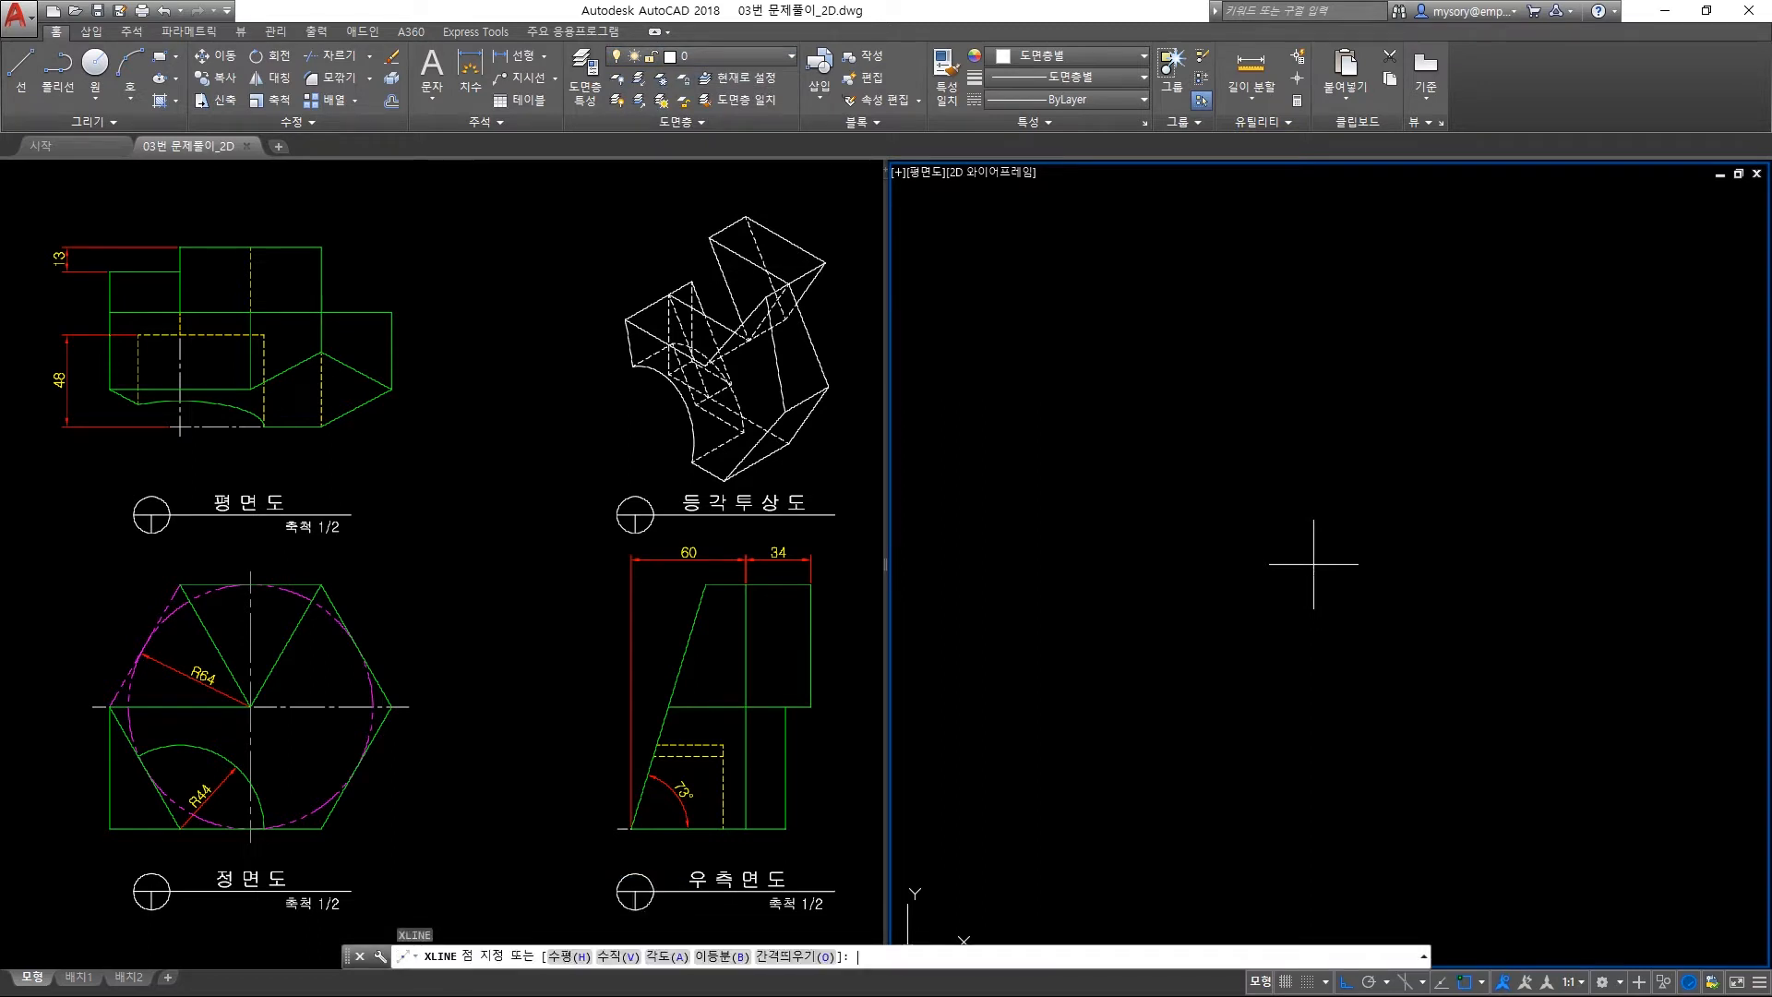
pyautogui.write('h')
pyautogui.press('Return')
pyautogui.click(1313, 564)
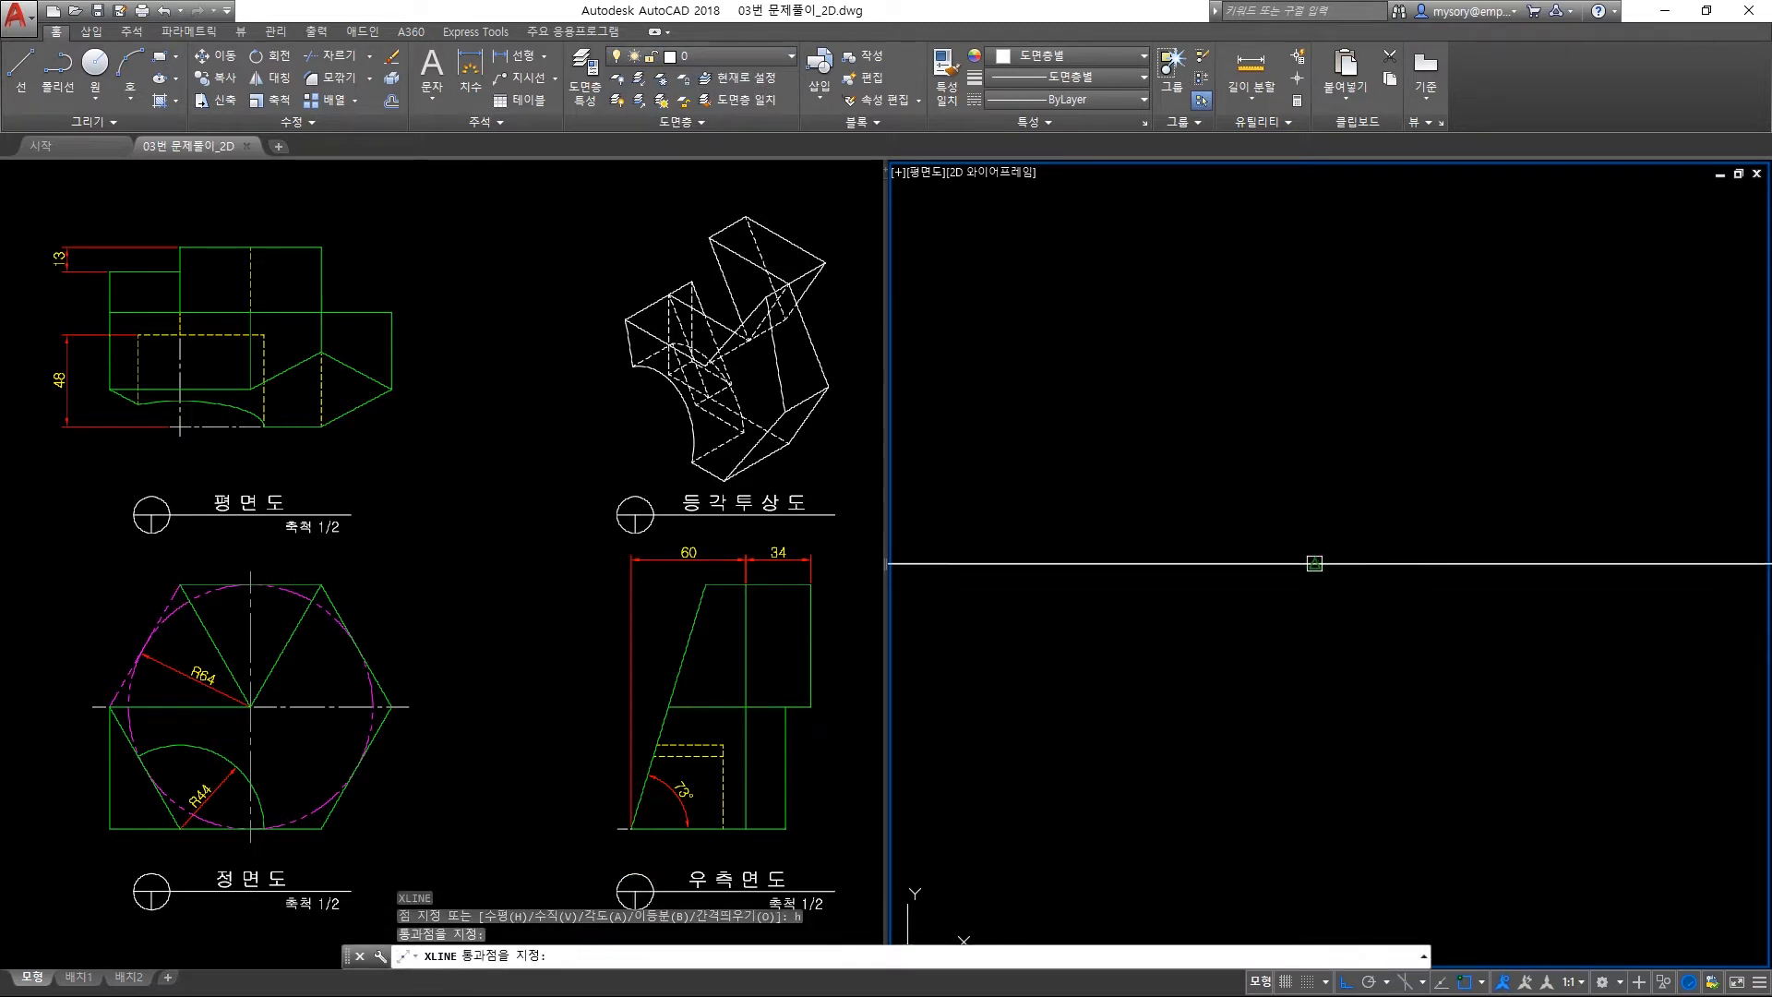
pyautogui.press('Return')
# Draw a vertical construction line crossing the horizontal one near the middle of the viewport.
pyautogui.press('Return')
pyautogui.write('v')
pyautogui.press('Return')
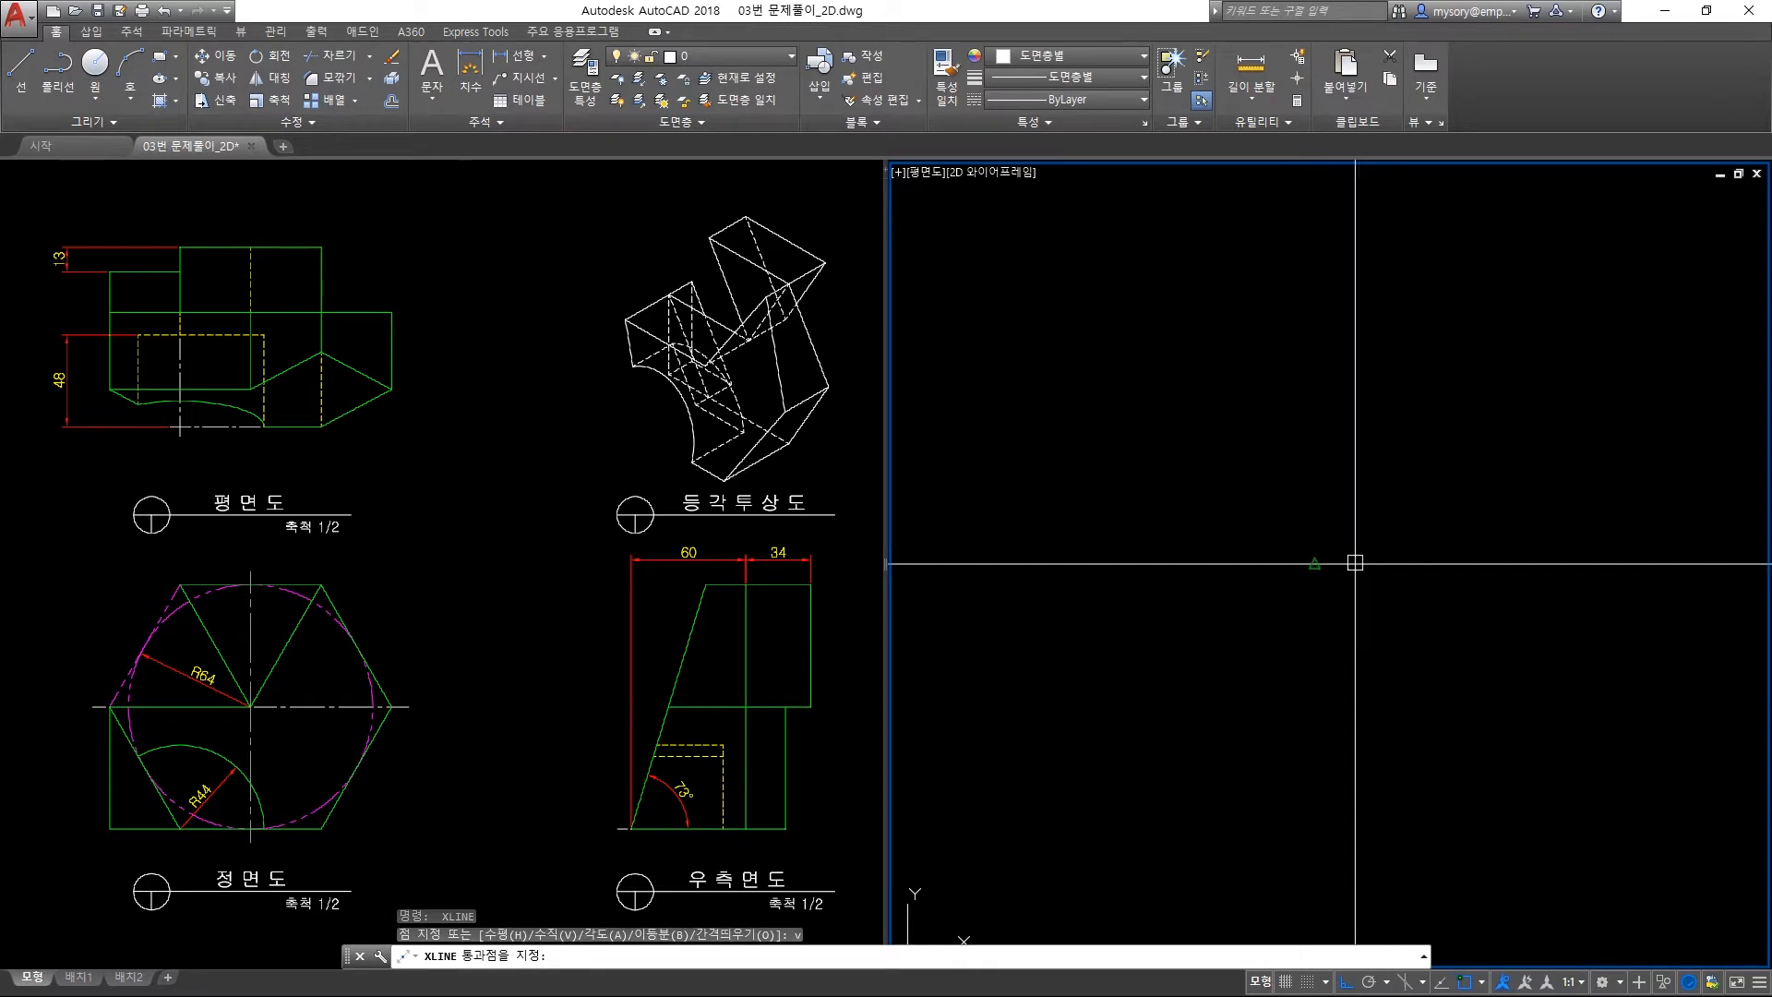
pyautogui.click(1313, 564)
pyautogui.press('Return')
# Draw a construction line at 45 degrees through the intersection of the horizontal and vertical lines.
pyautogui.press('Return')
pyautogui.write('a')
pyautogui.press('Return')
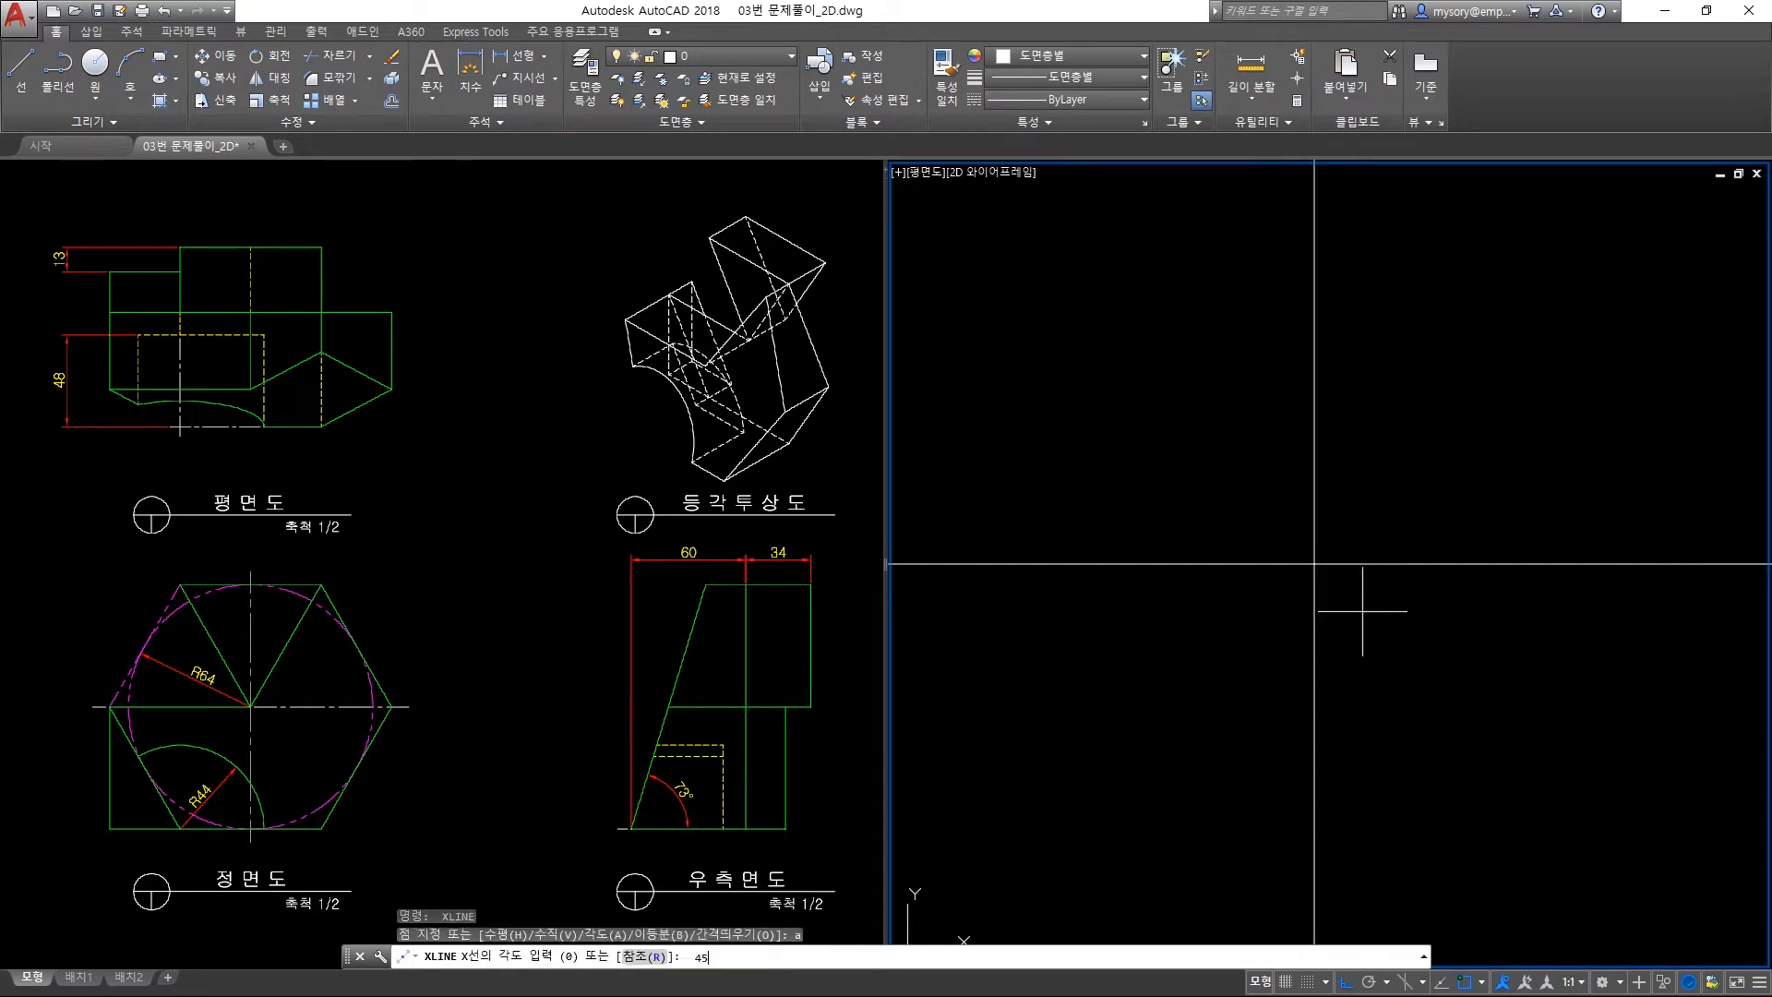
pyautogui.write('45')
pyautogui.press('Return')
pyautogui.click(1313, 563)
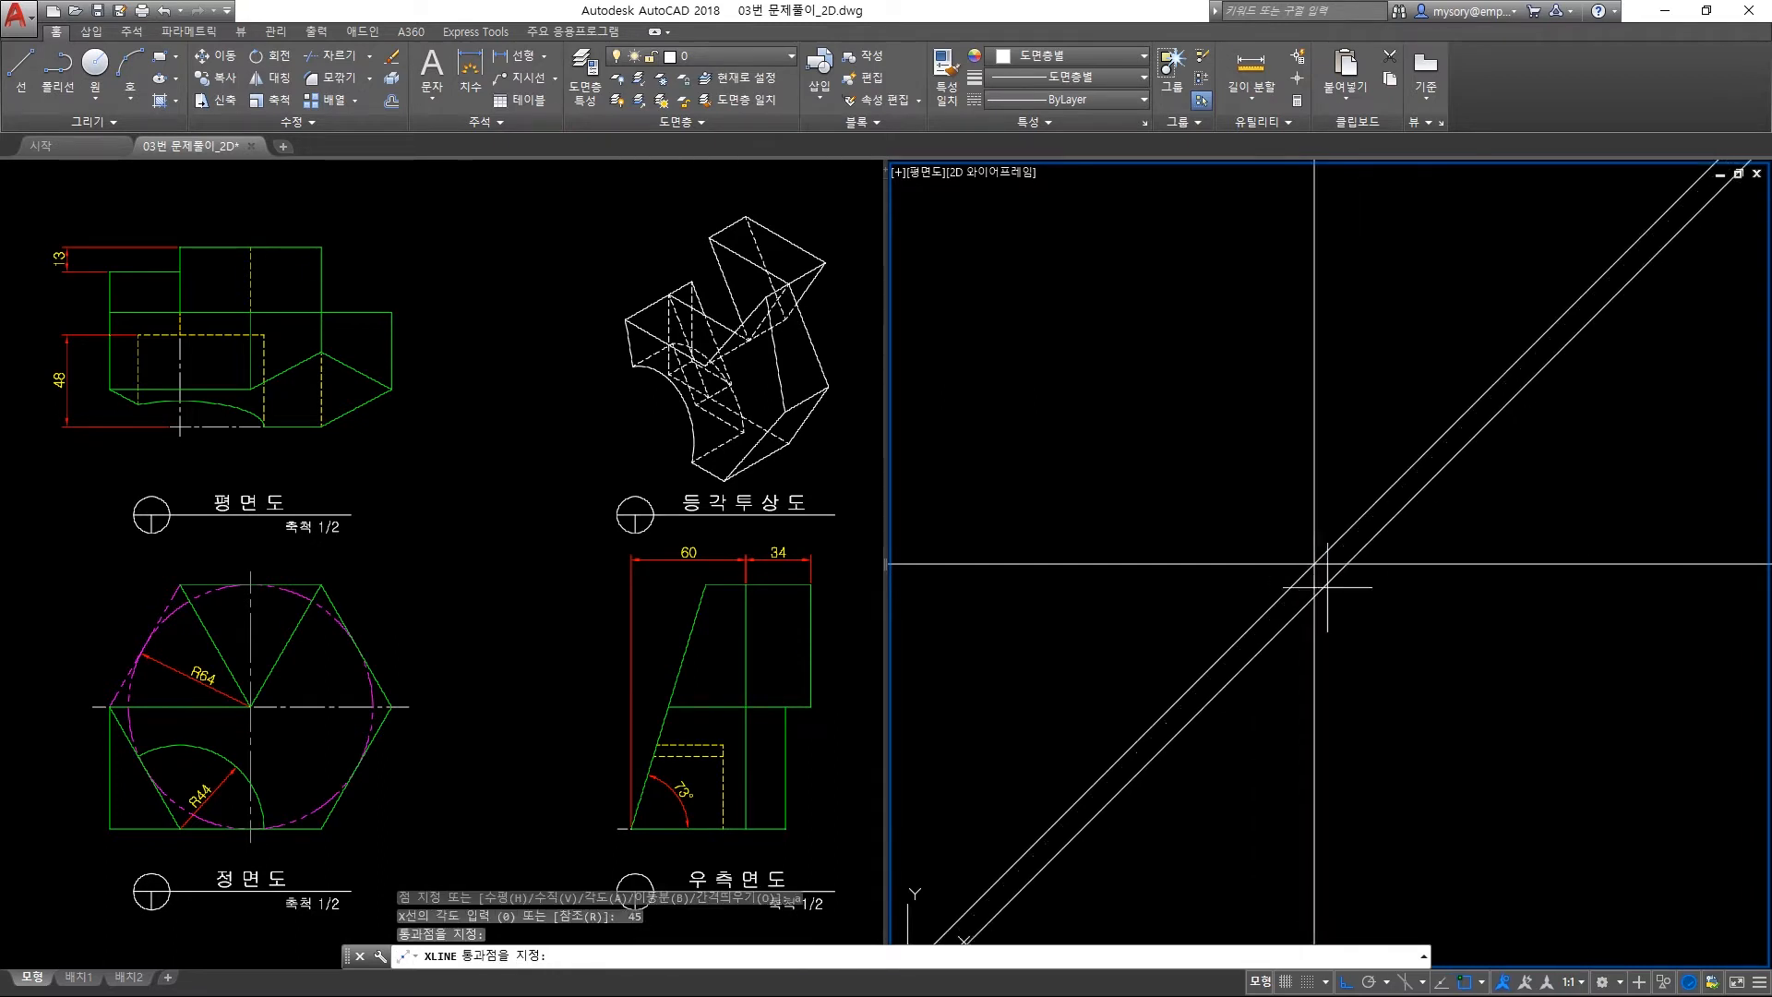
pyautogui.press('Return')
# Trim away the lower-left half of the 45-degree line at the intersection of the construction lines.
pyautogui.write('tr')
pyautogui.press('Return')
pyautogui.click(1410, 639)
pyautogui.click(1272, 516)
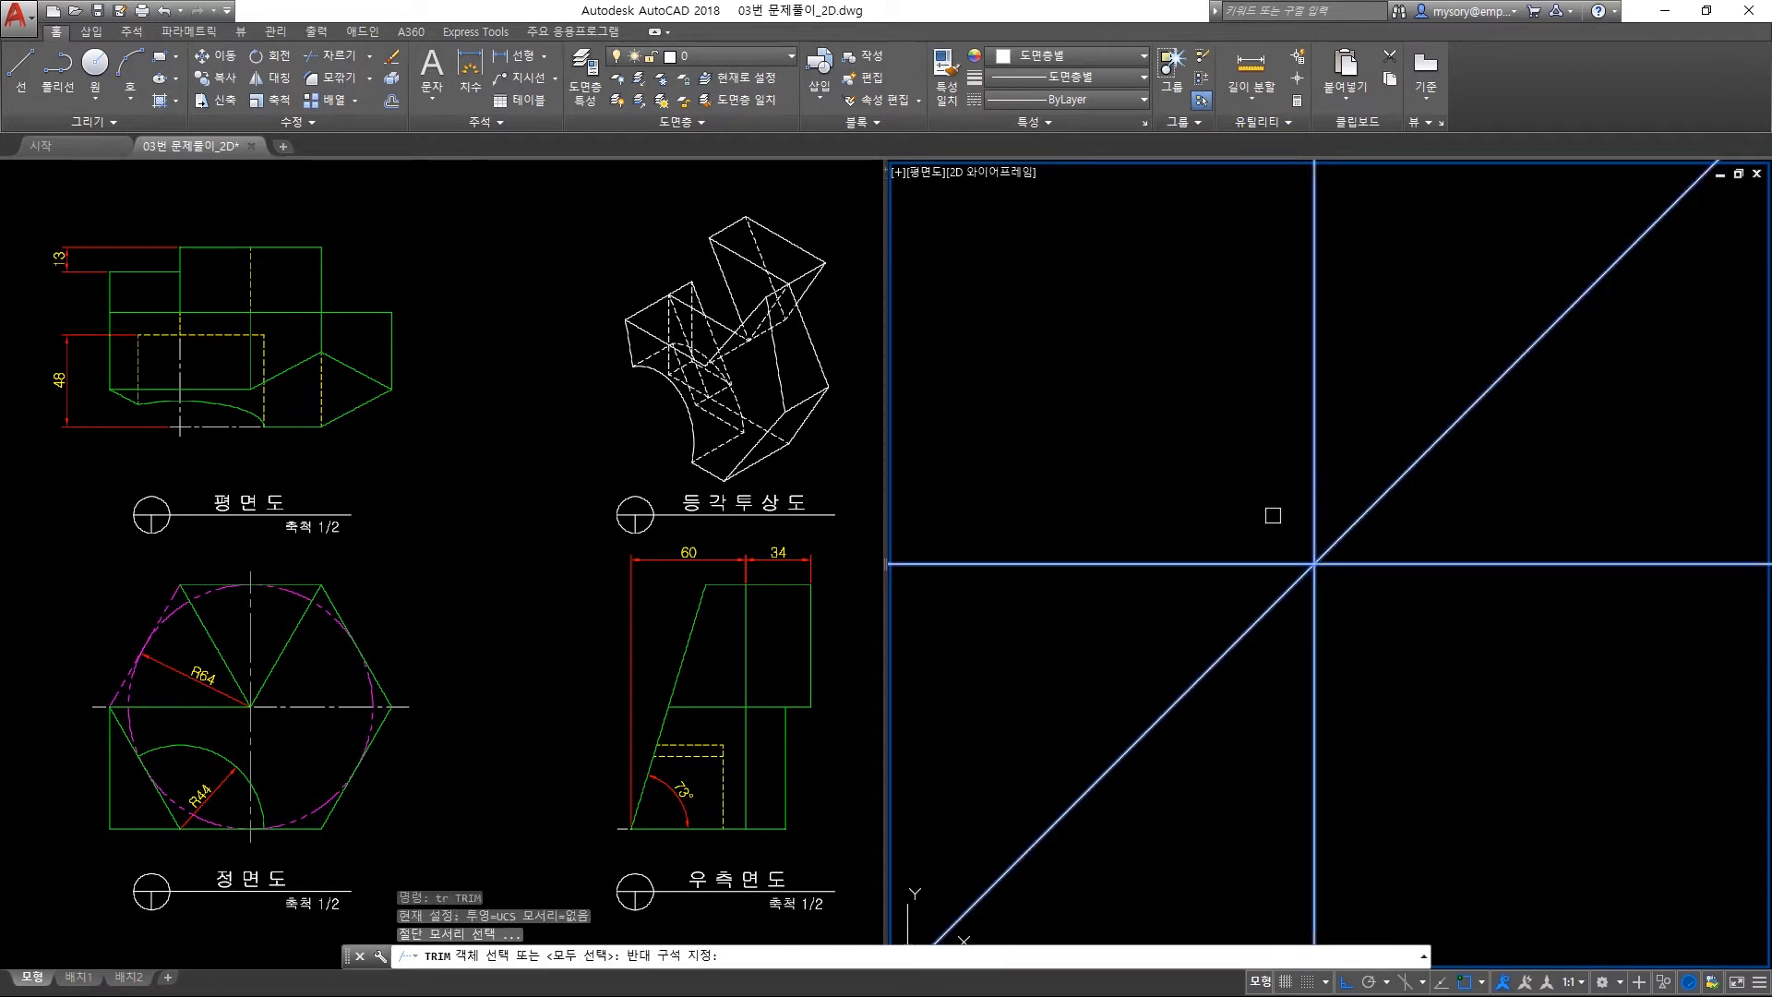
pyautogui.press('Return')
pyautogui.click(1206, 658)
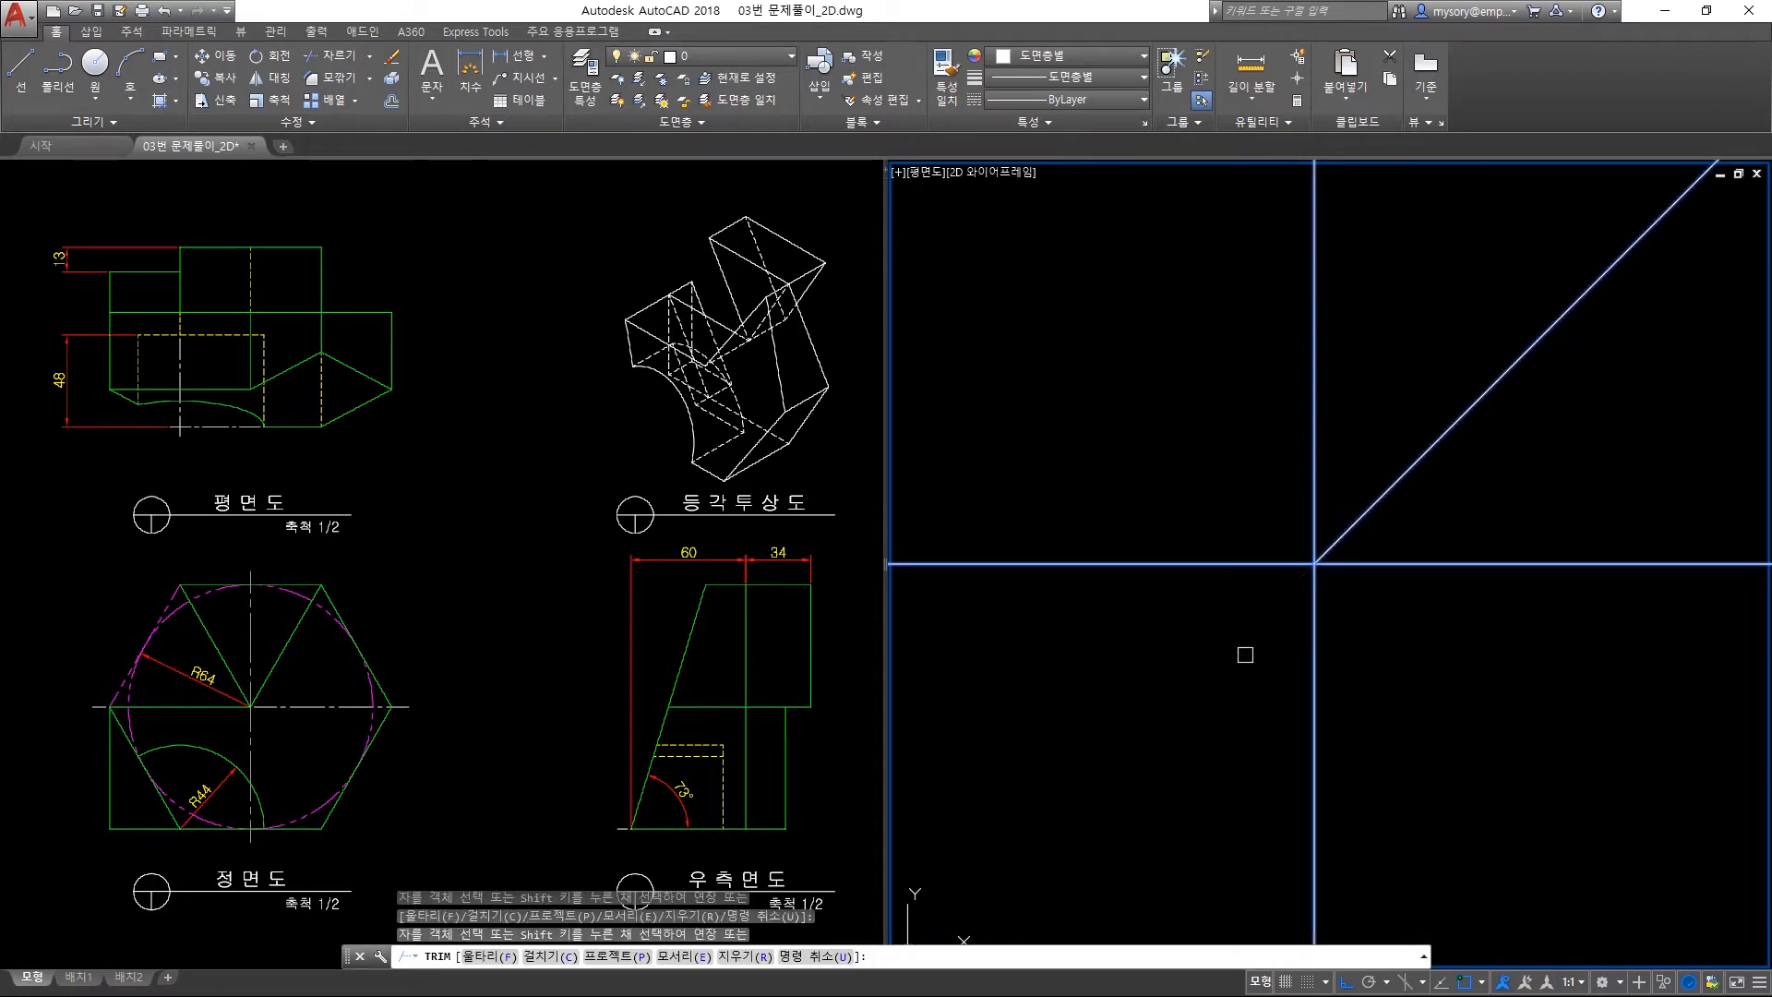
pyautogui.press('Escape')
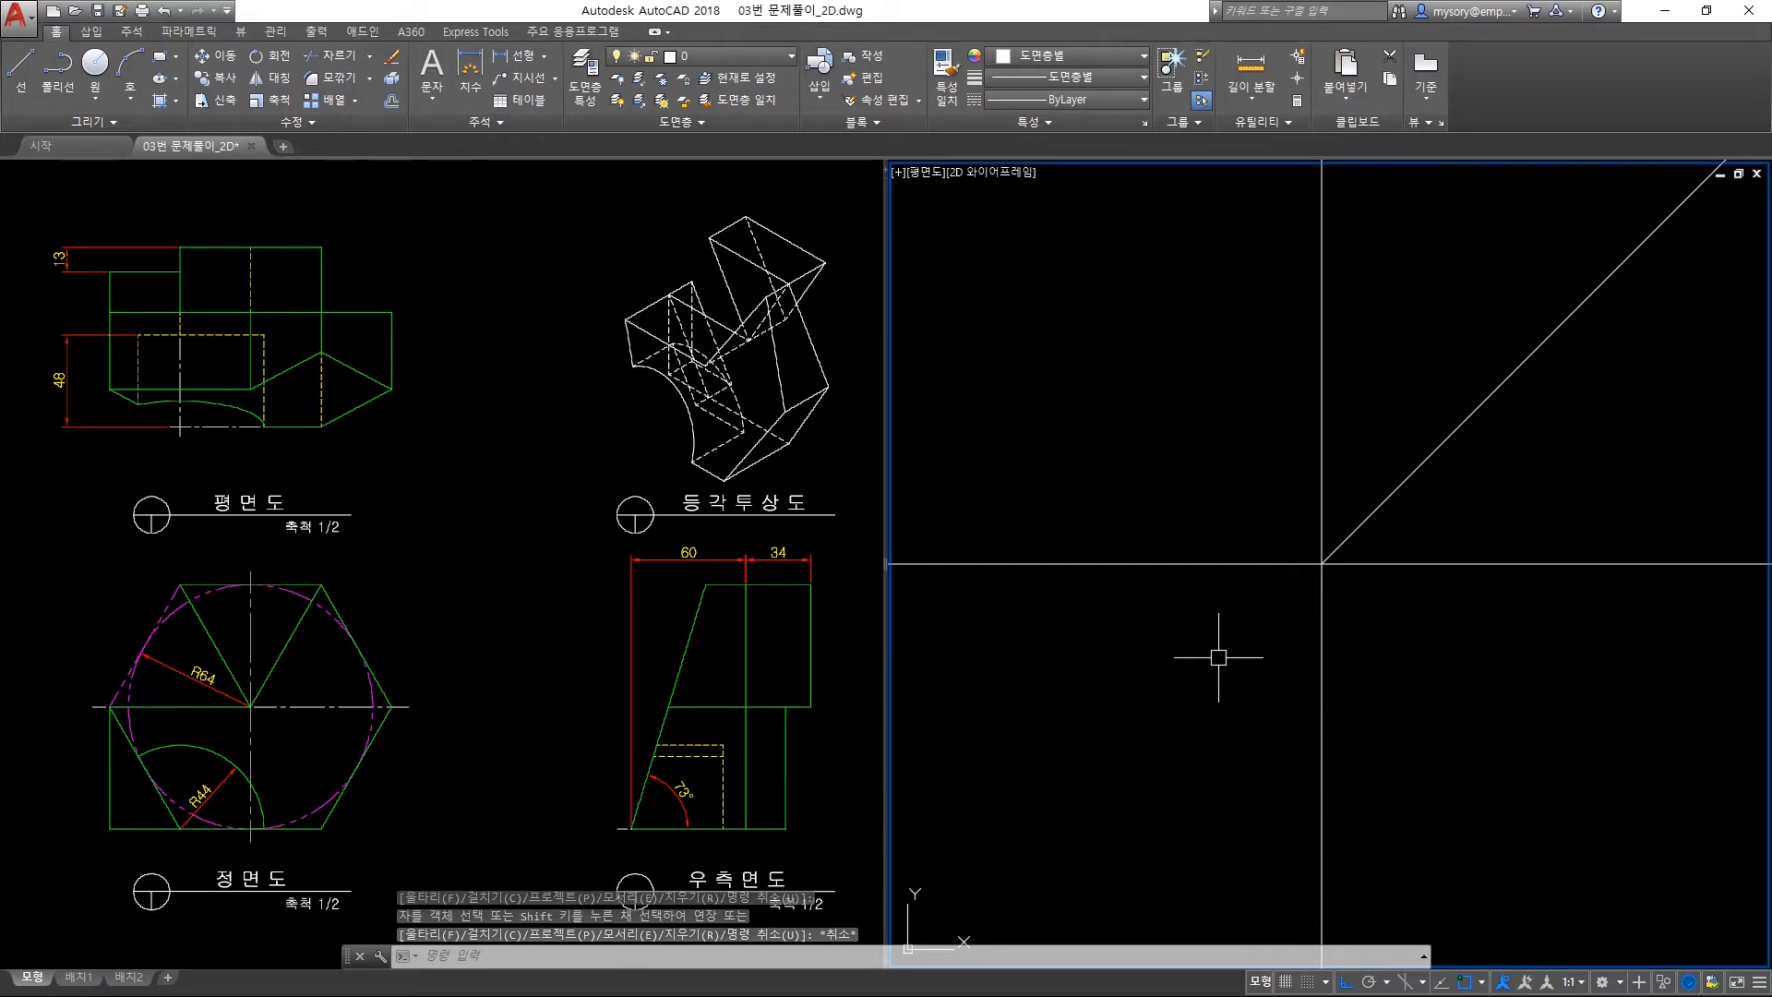
# Make 외형선 the current layer.
pyautogui.click(755, 60)
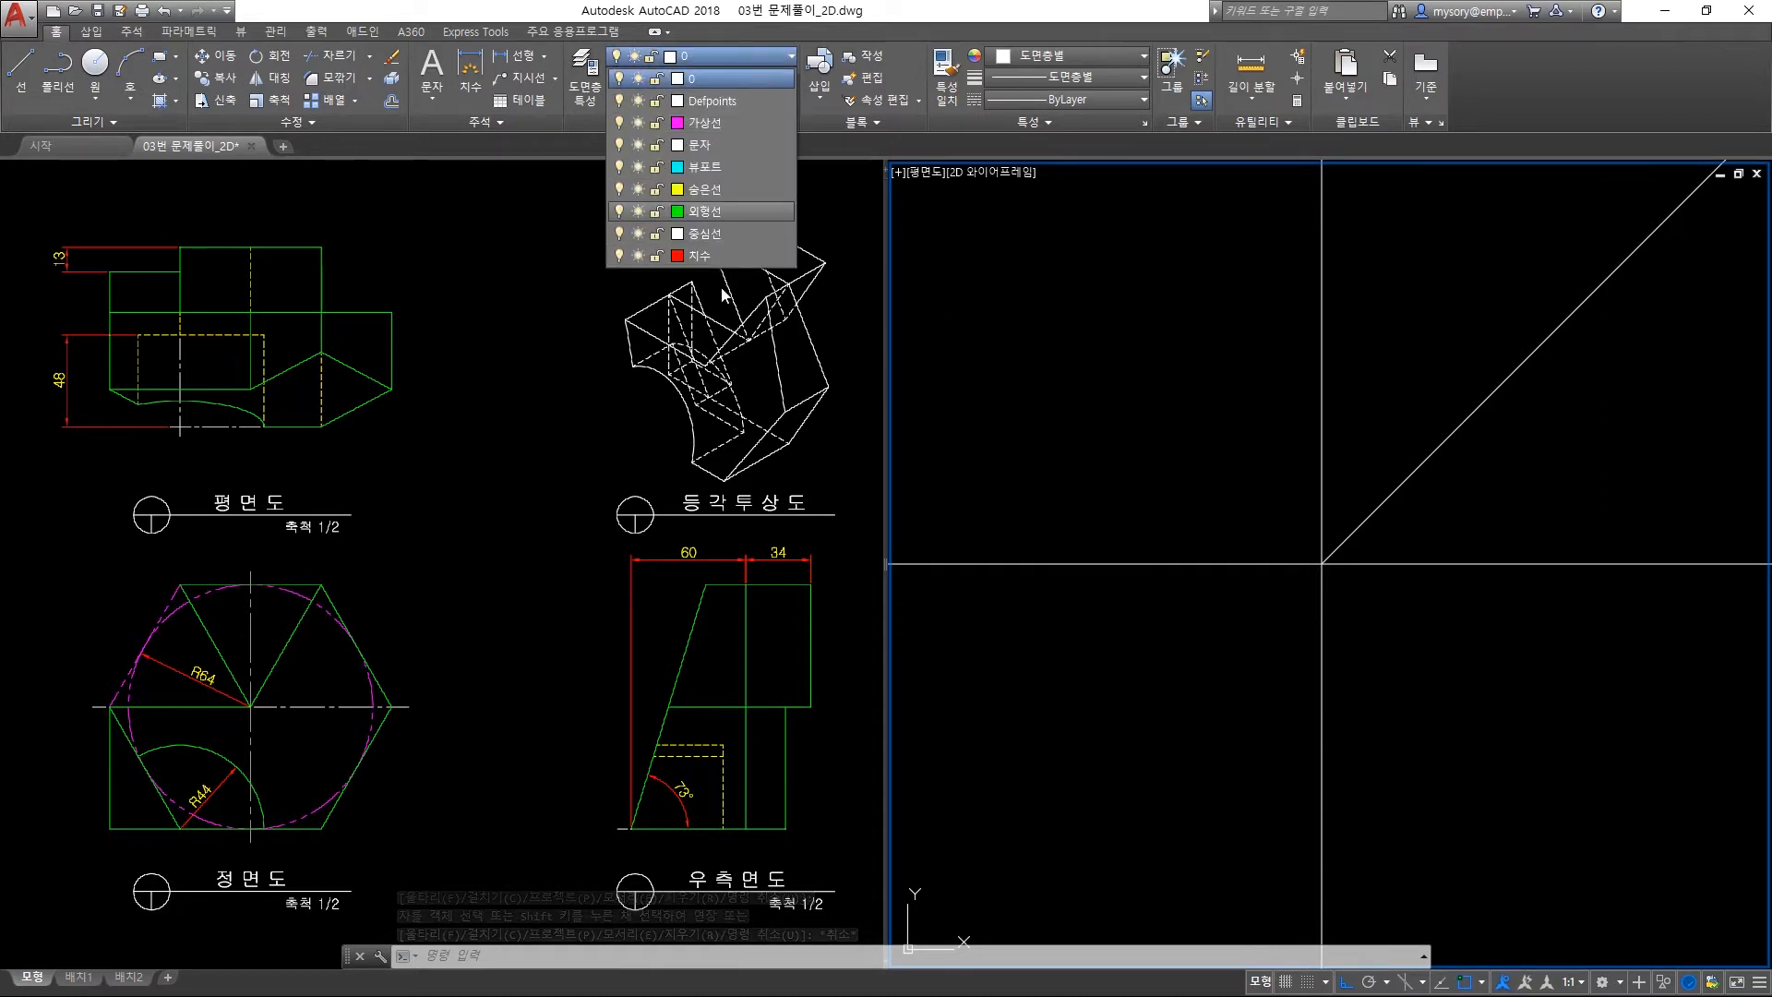
pyautogui.click(726, 224)
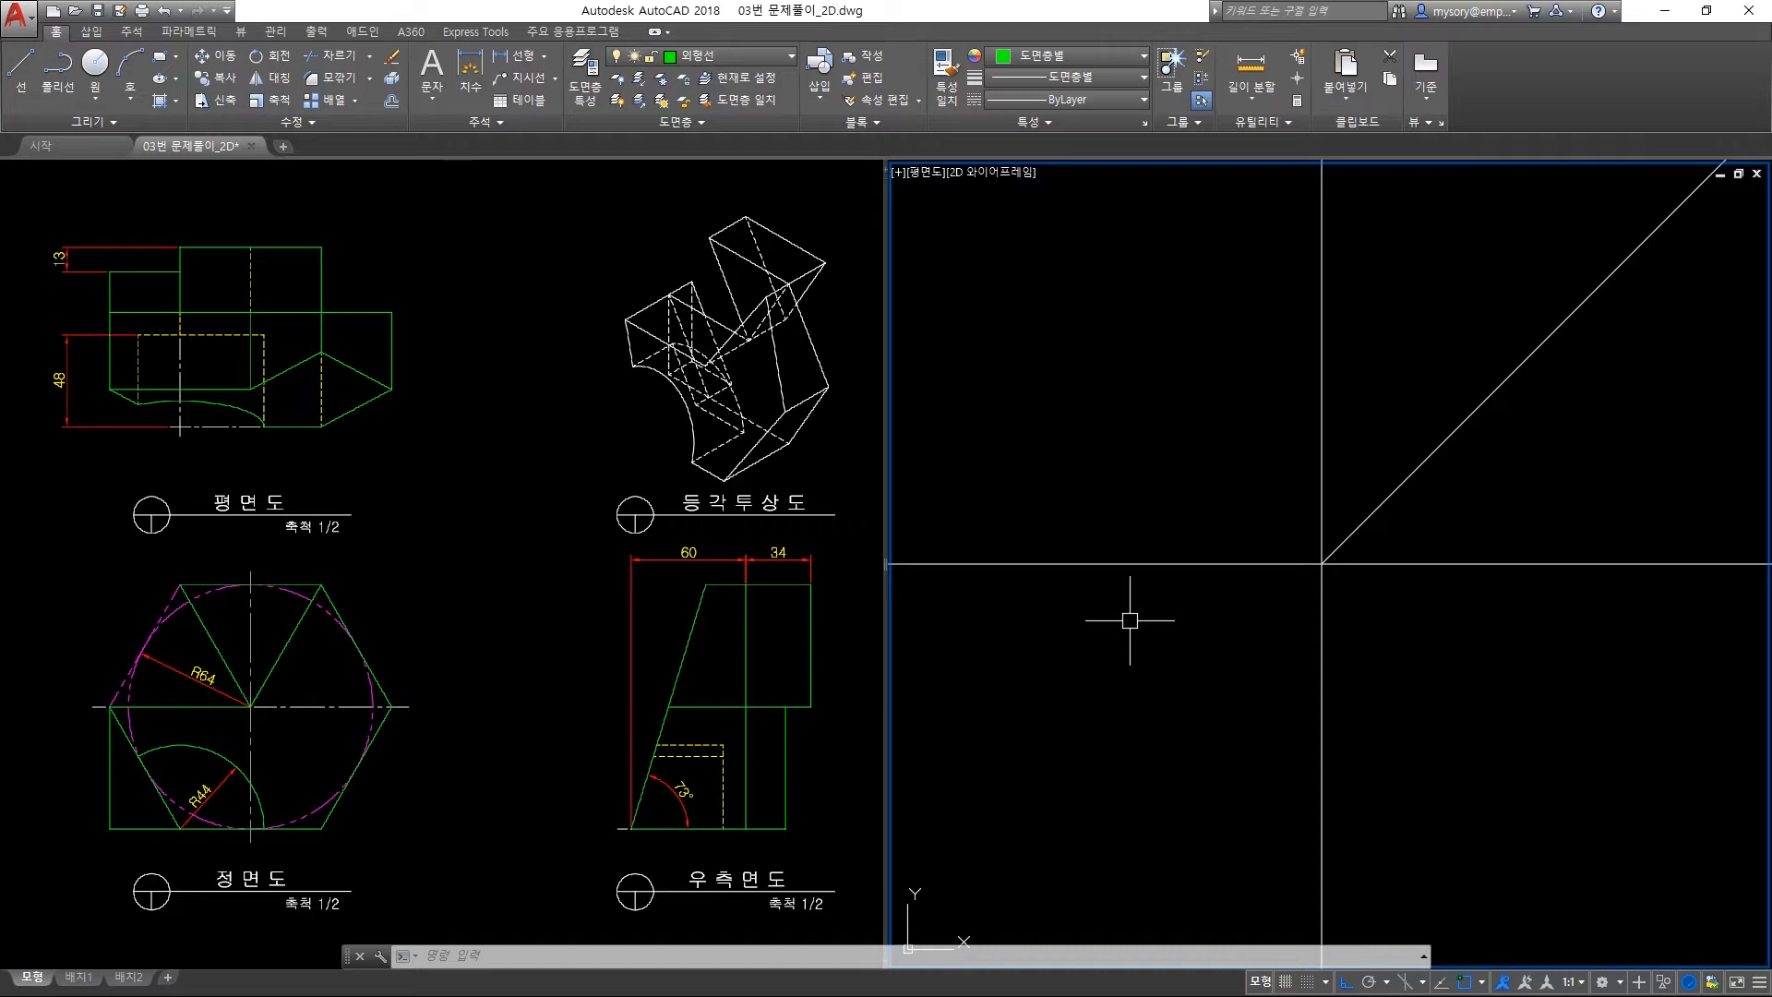
pyautogui.moveTo(1129, 681); pyautogui.dragTo(1196, 616, button='middle')
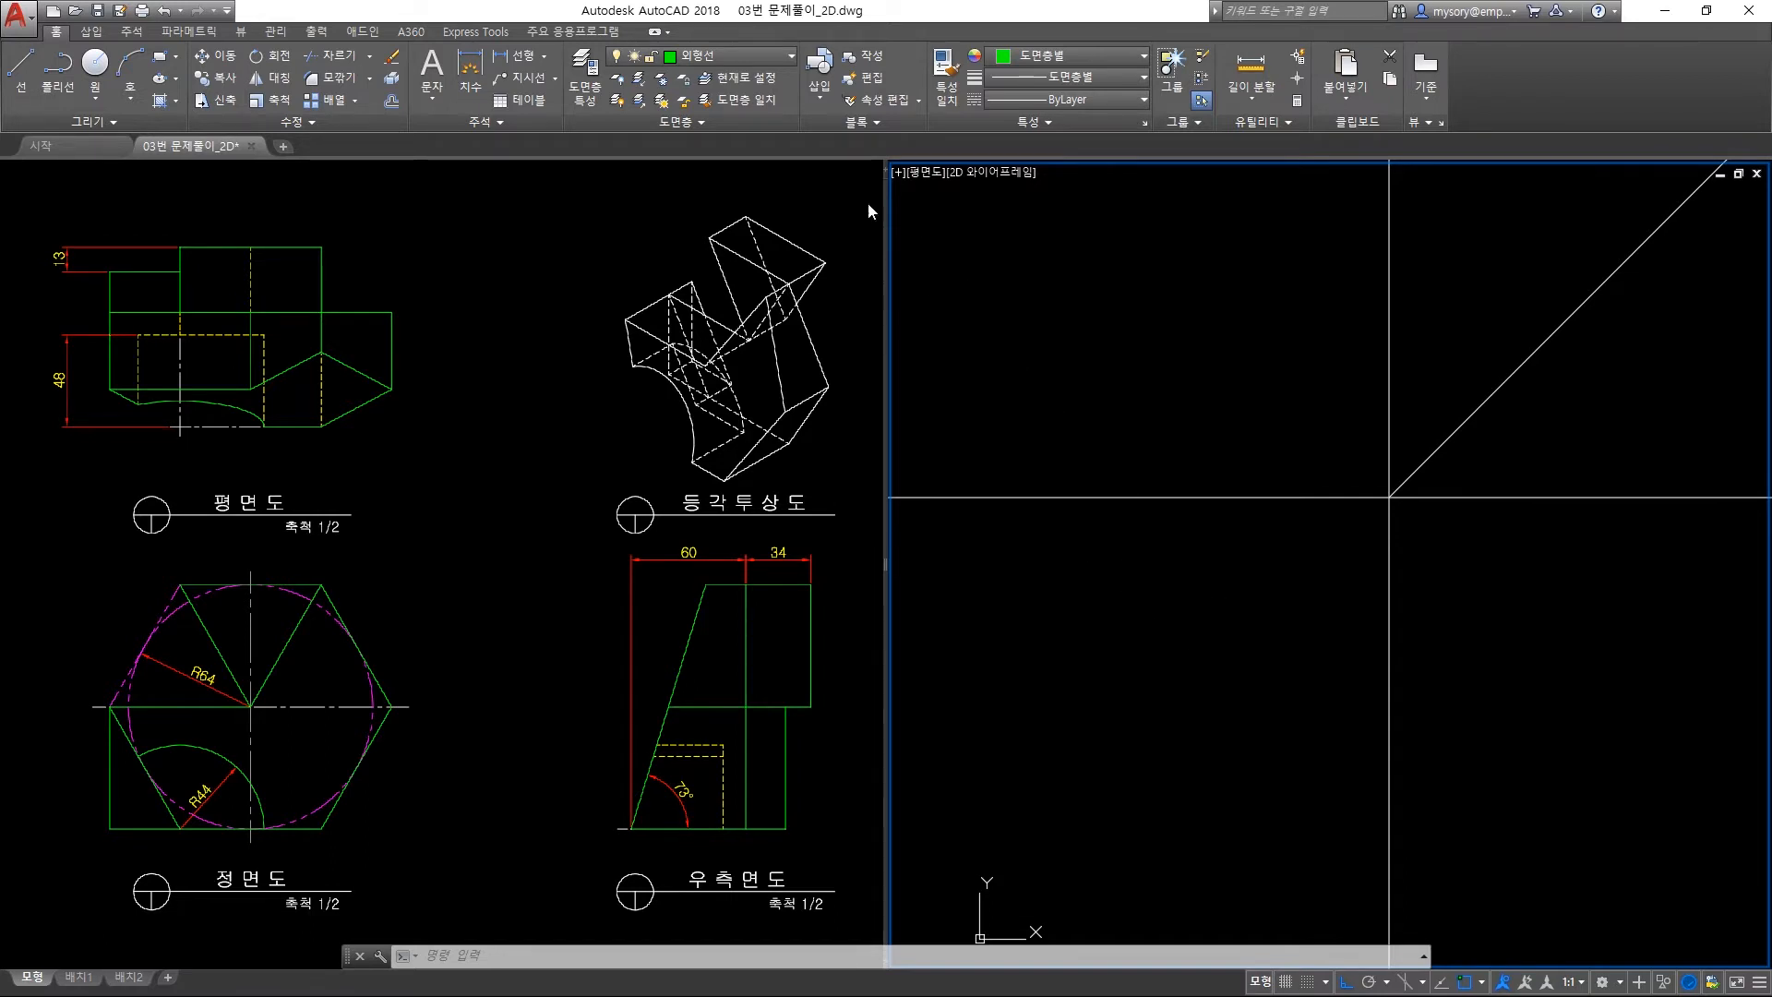
# Draw a circle of radius 64 on the 가상선 layer, in the quadrant below and left of the construction-line intersection.
pyautogui.click(739, 59)
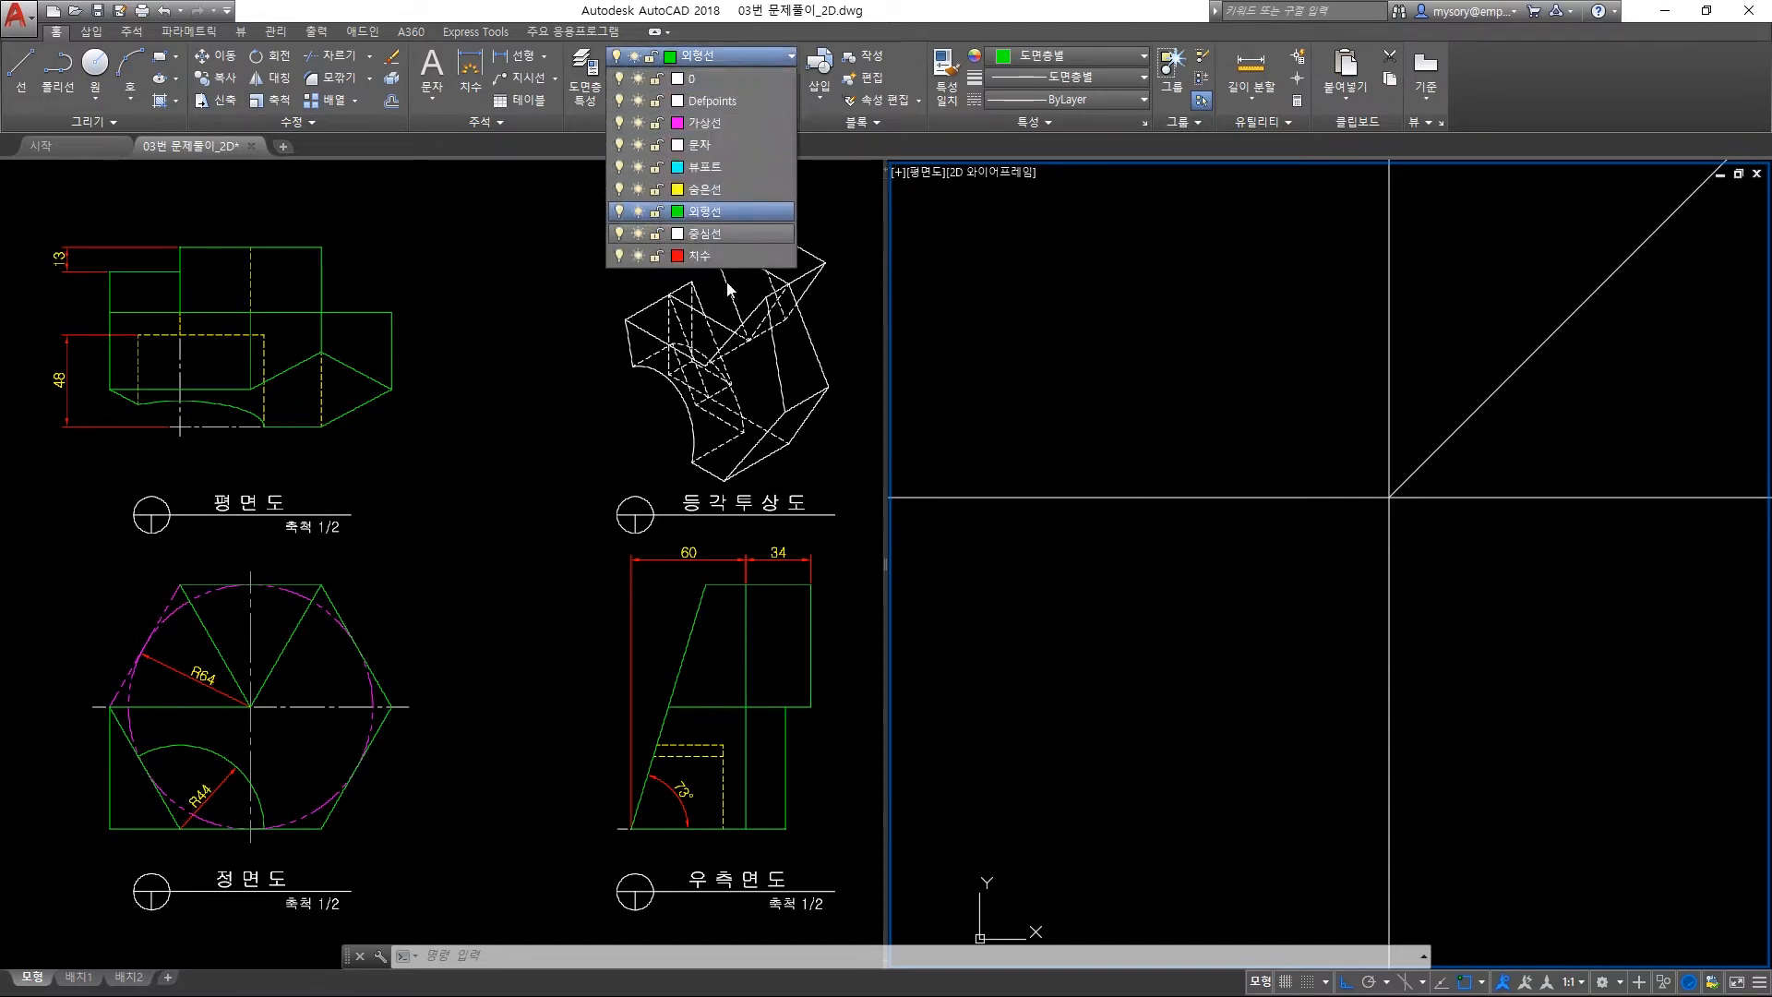
pyautogui.click(720, 124)
pyautogui.moveTo(1137, 652); pyautogui.dragTo(1143, 598, button='middle')
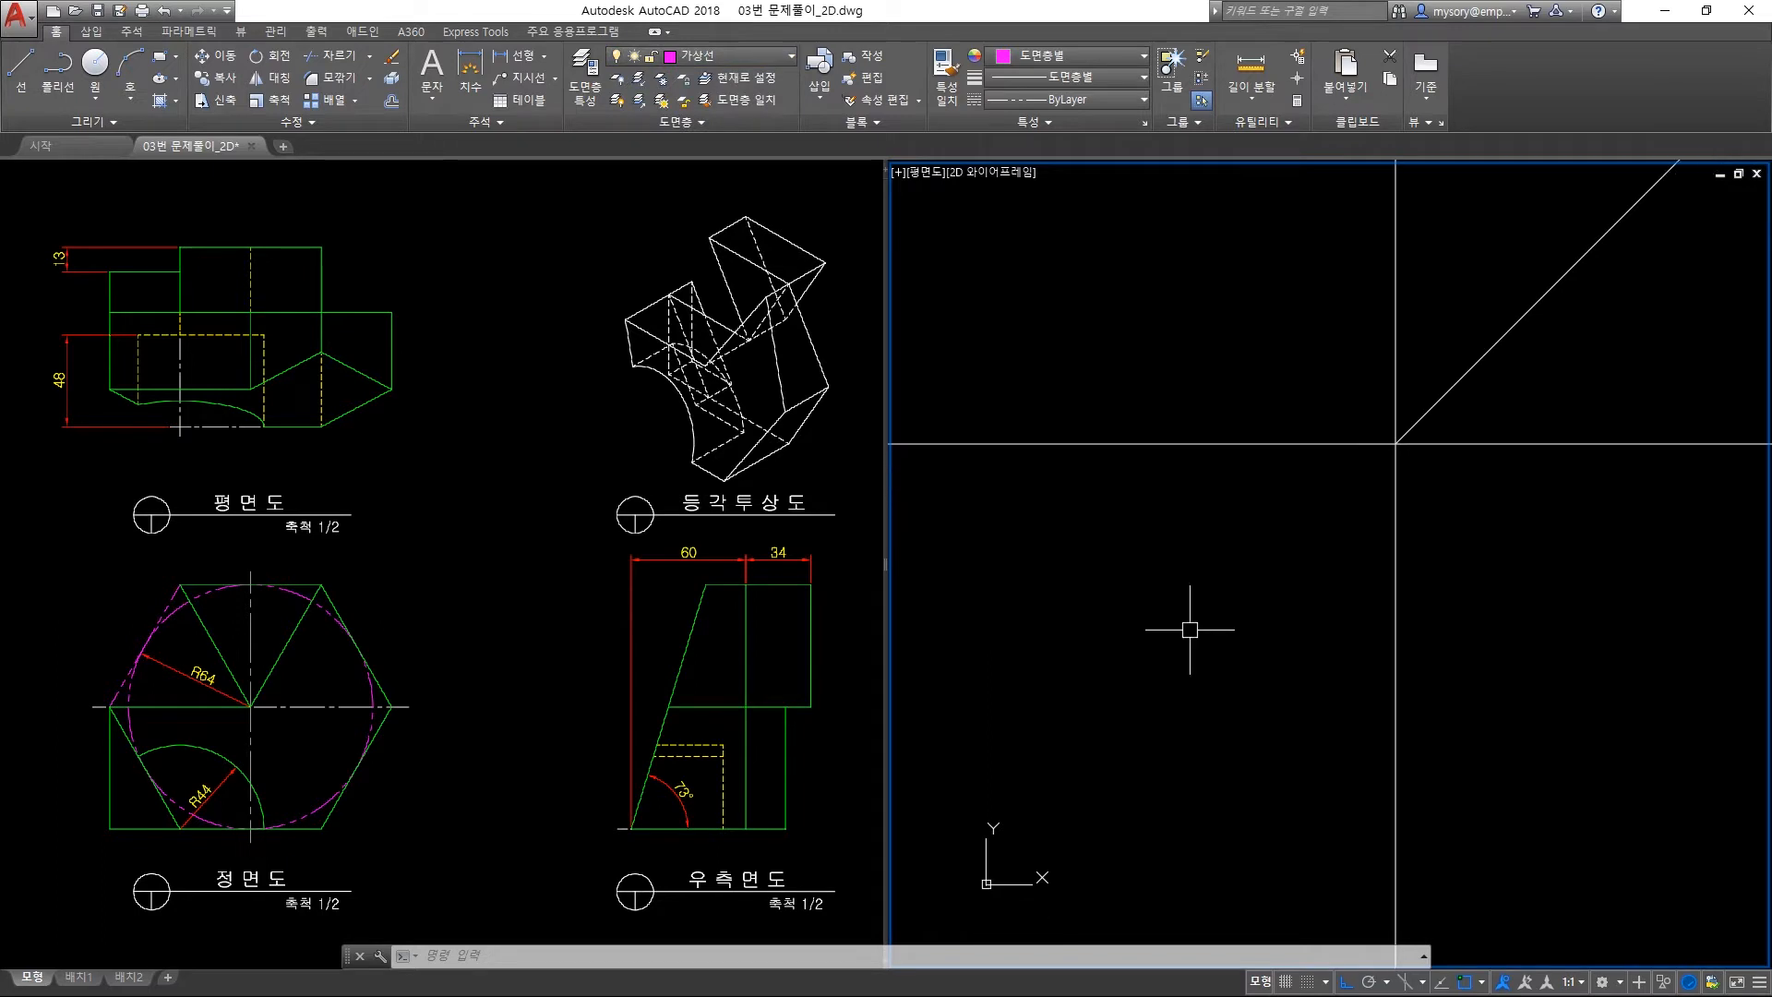
pyautogui.write('c')
pyautogui.press('Return')
pyautogui.click(1192, 621)
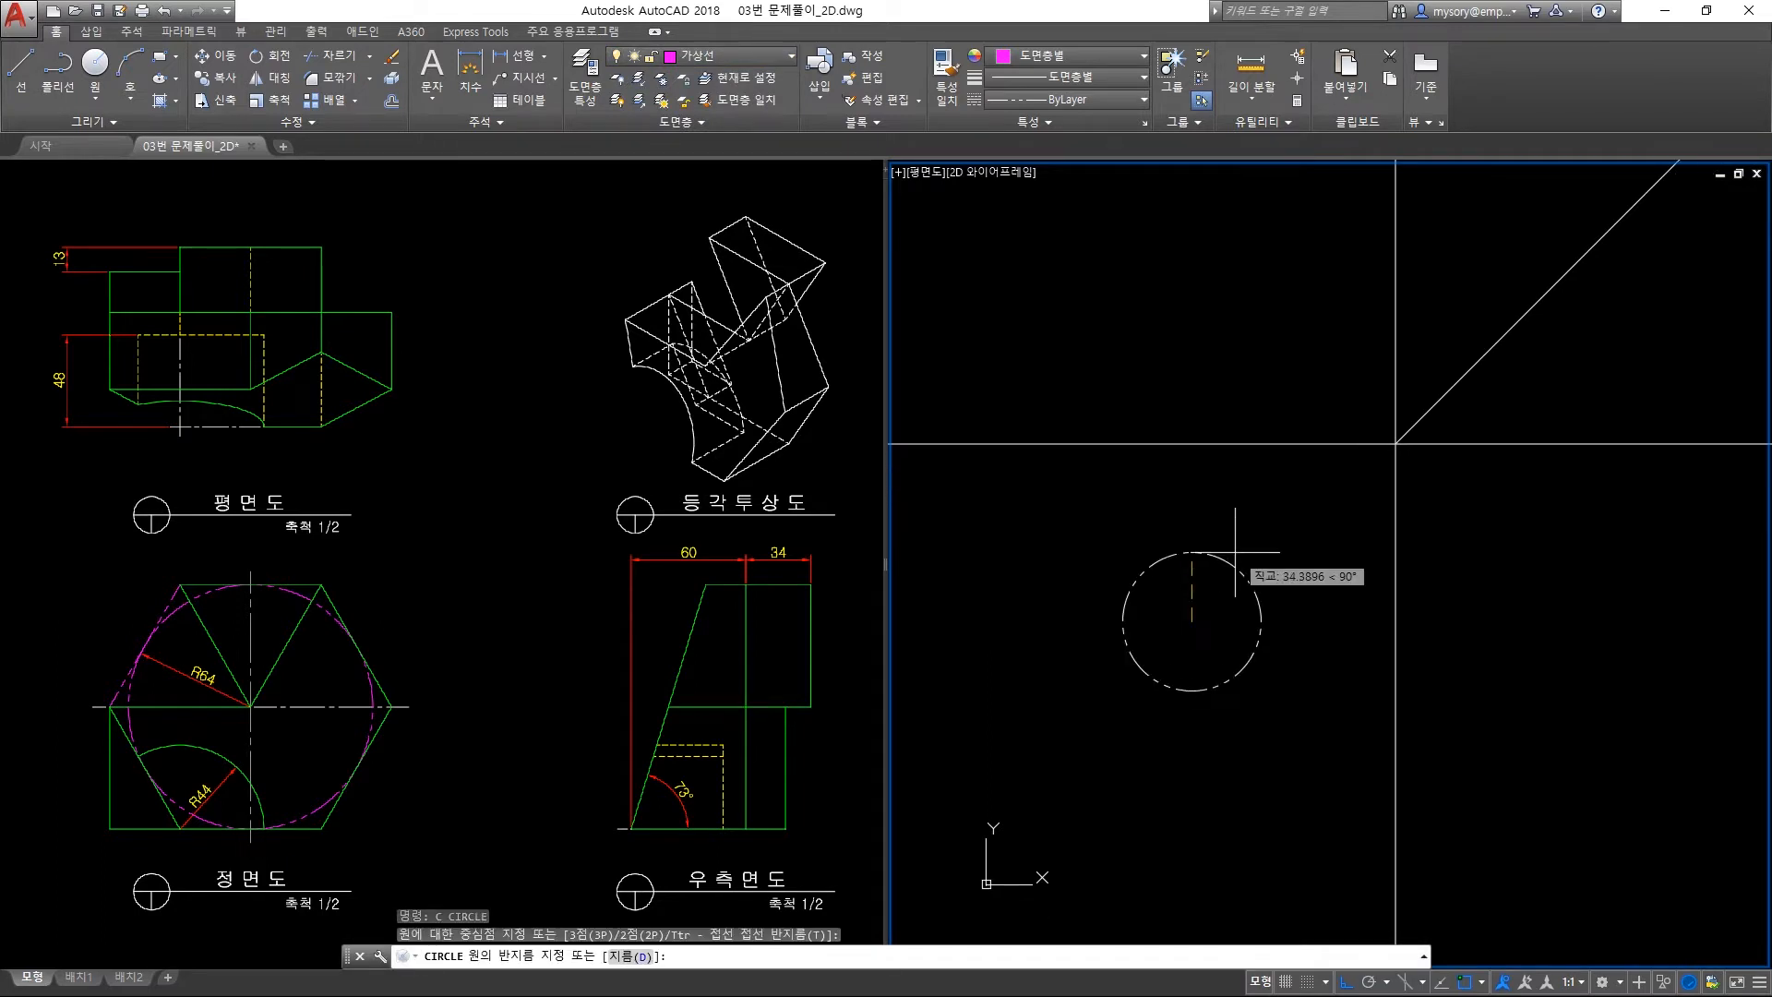
pyautogui.press('Return')
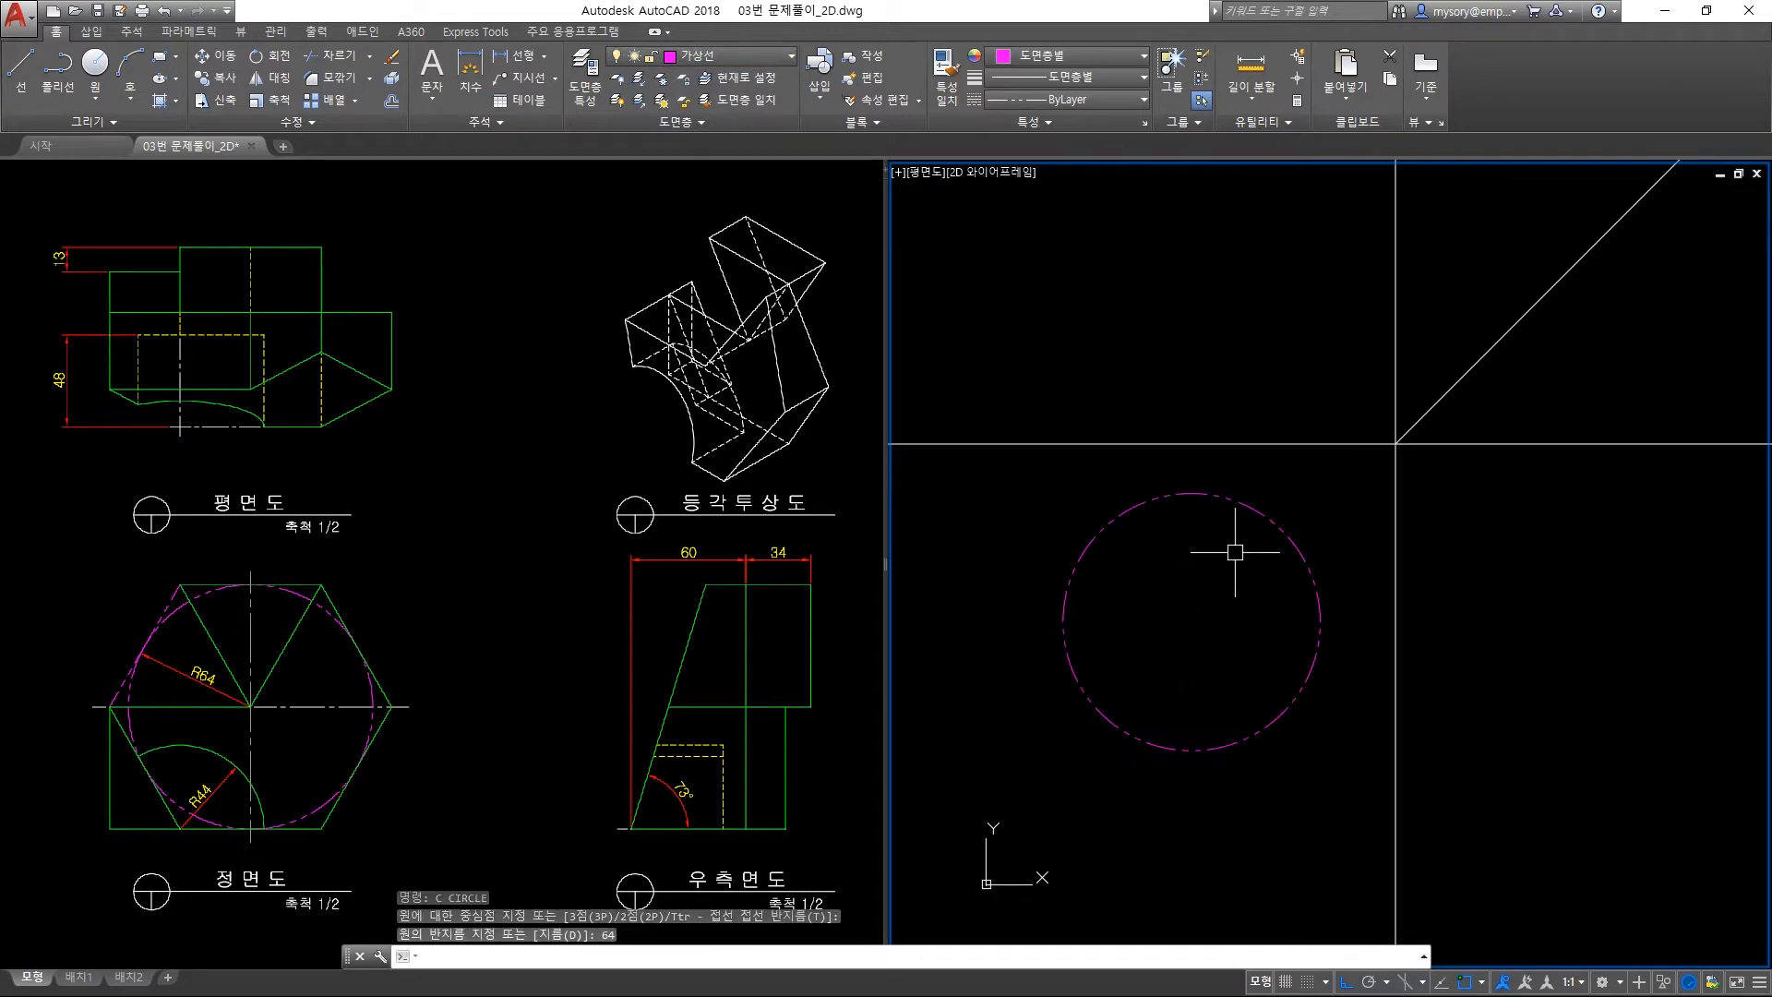
# Move the circle diagonally down and left, farther from the construction lines, with Ortho mode turned off.
pyautogui.press('Return')
pyautogui.click(1158, 585)
pyautogui.click(1062, 494)
pyautogui.press('Return')
pyautogui.click(1248, 611)
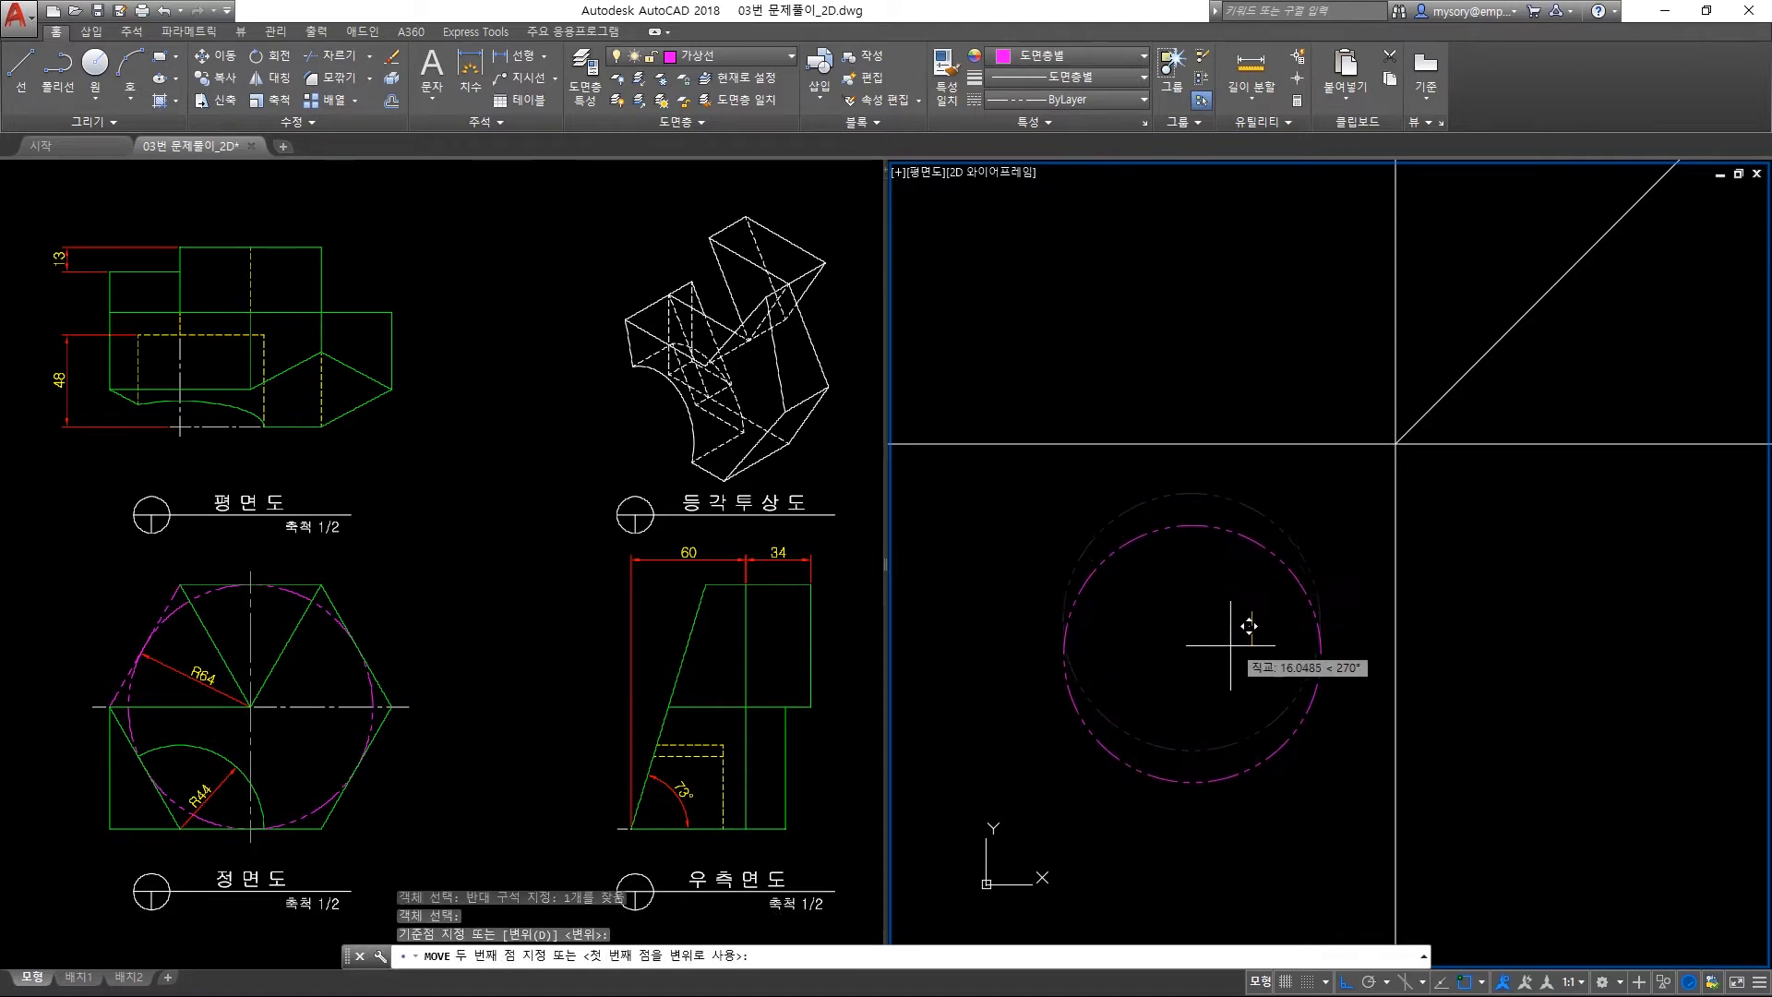
pyautogui.press('F8')
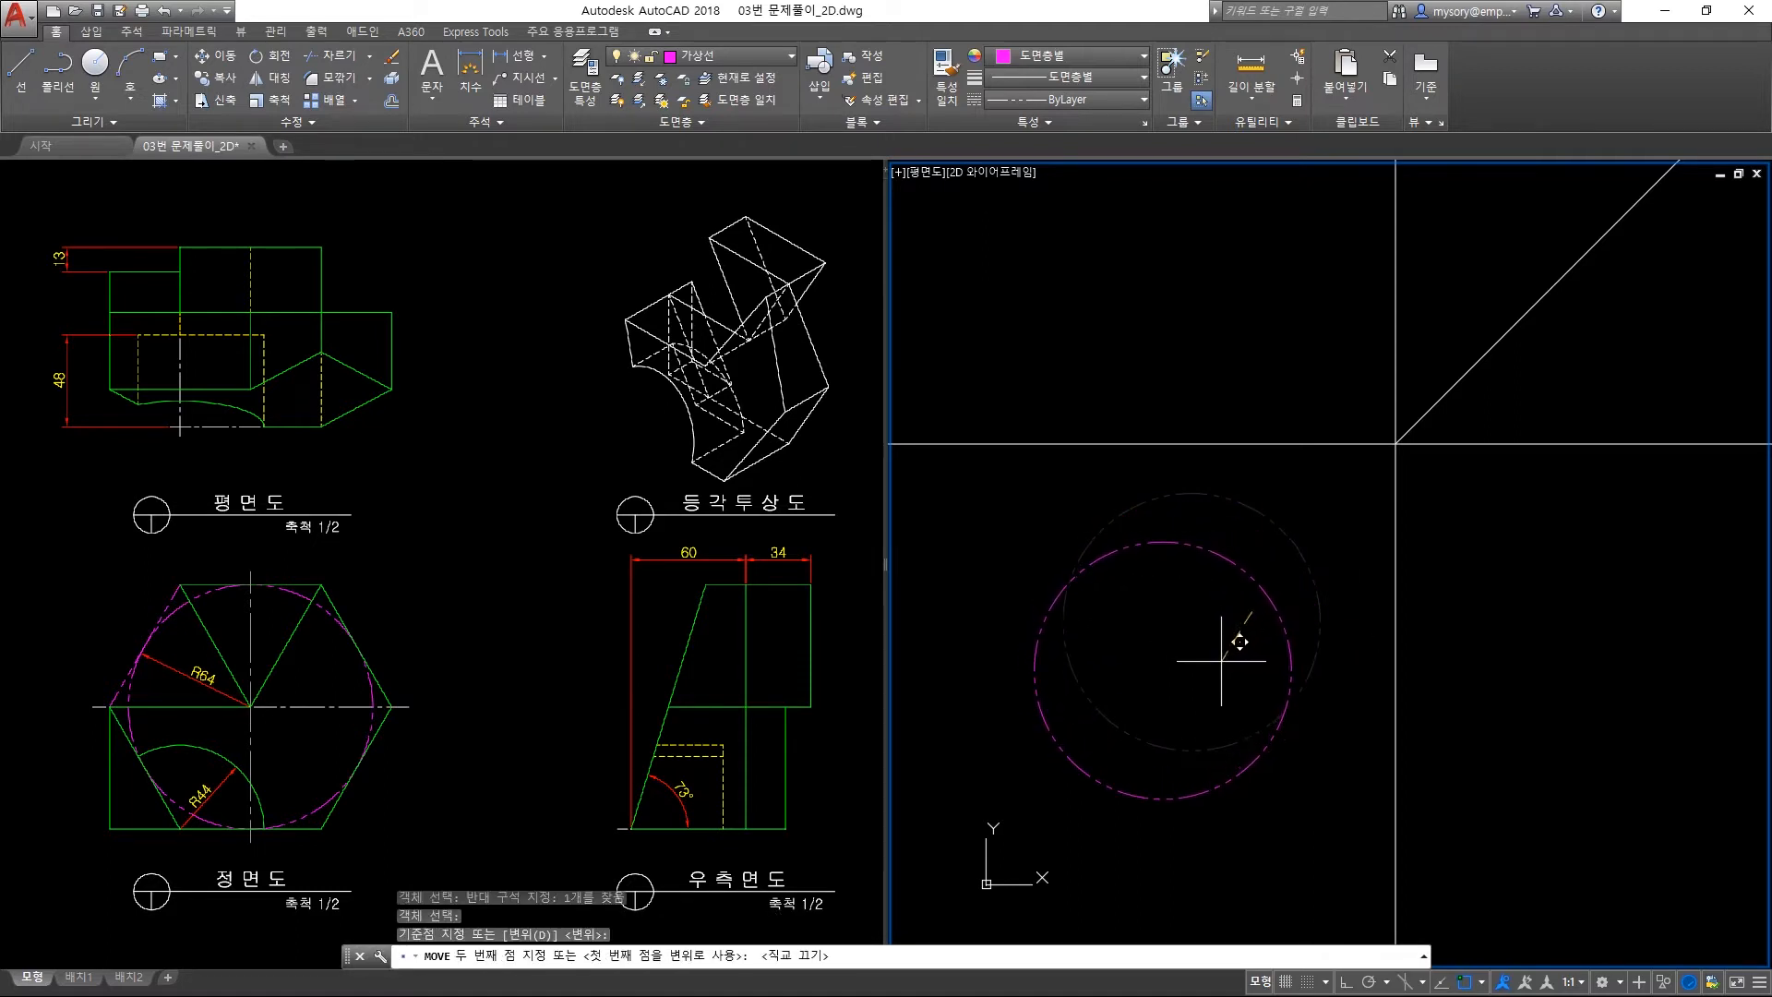
pyautogui.click(1223, 659)
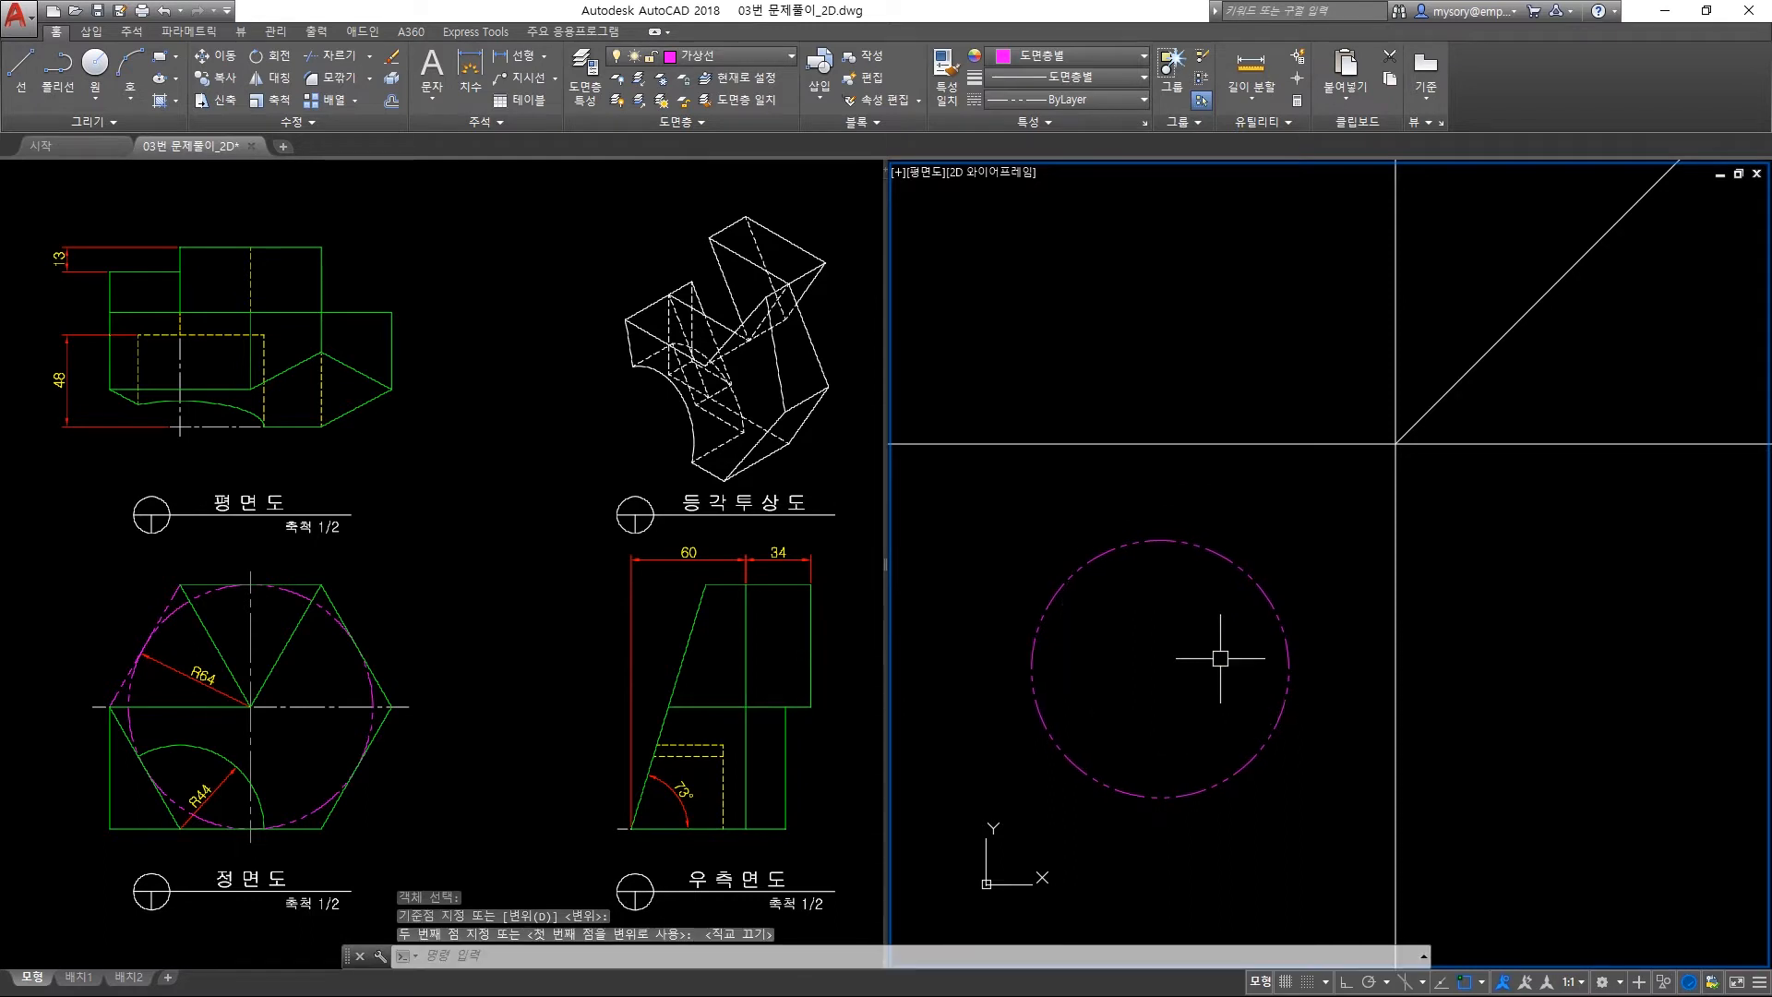
# On the 외형선 layer, draw a six-sided polygon centred on the circle and circumscribed about it with radius 64.
pyautogui.moveTo(1141, 747); pyautogui.dragTo(1207, 689, button='middle')
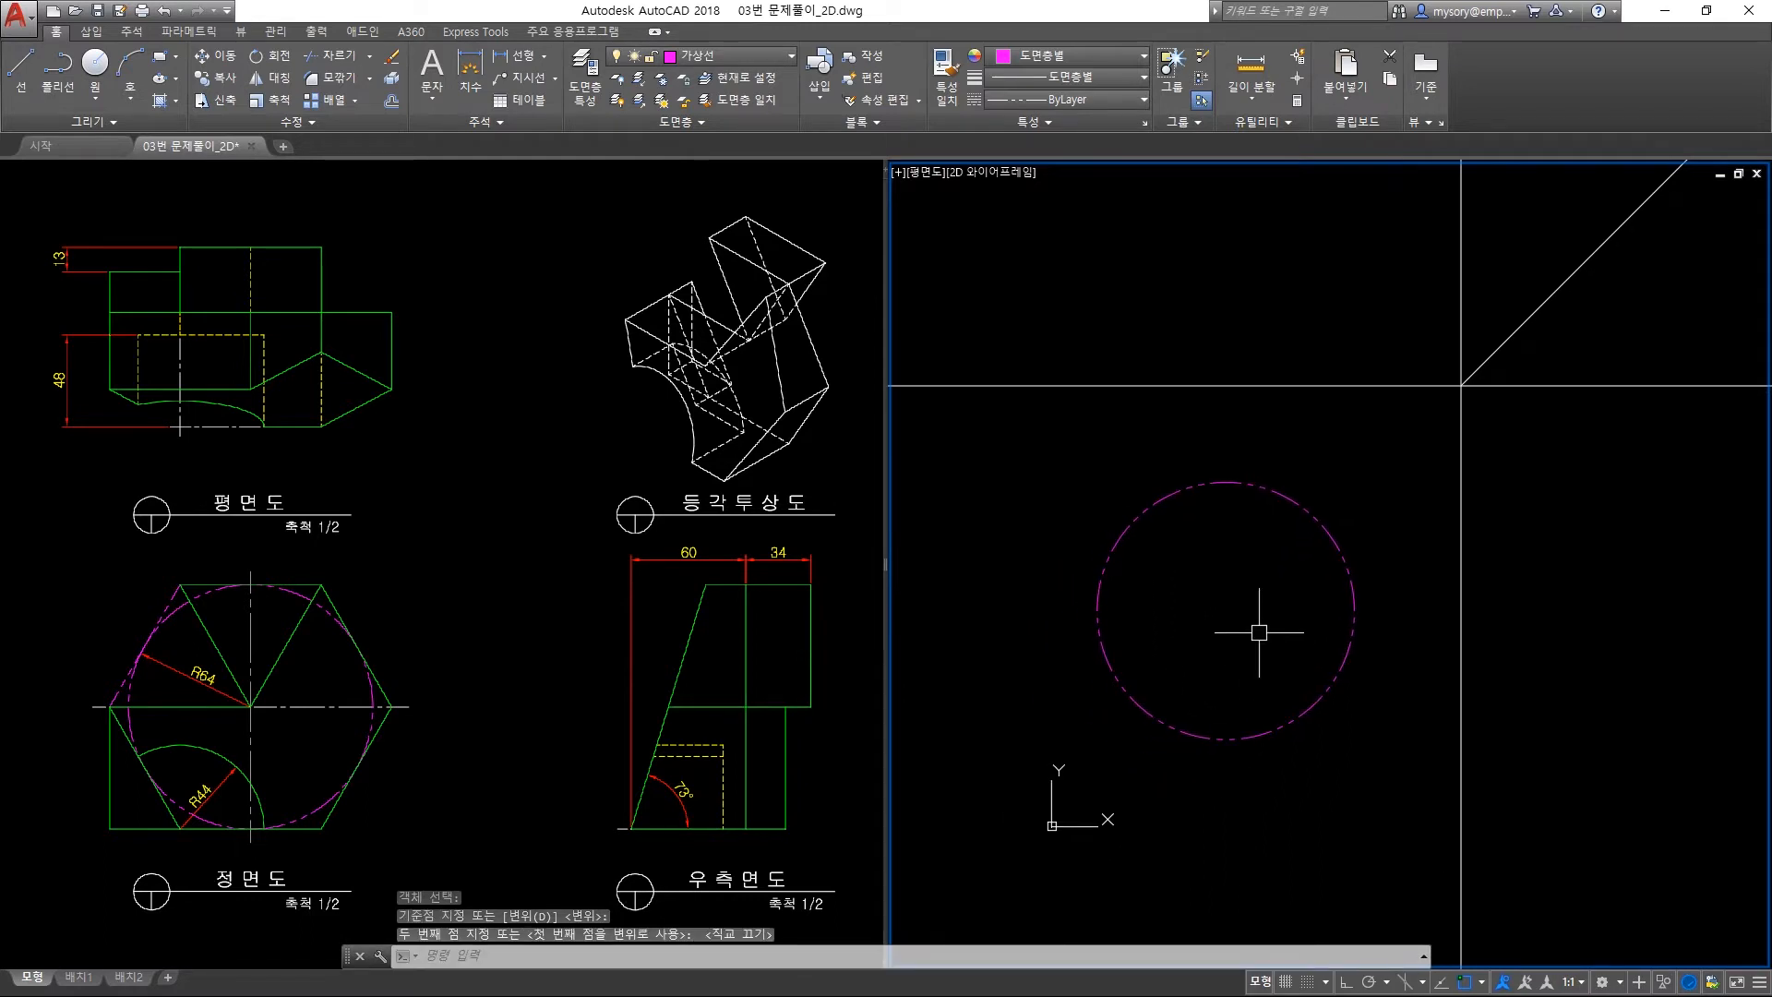
pyautogui.click(756, 54)
pyautogui.click(718, 213)
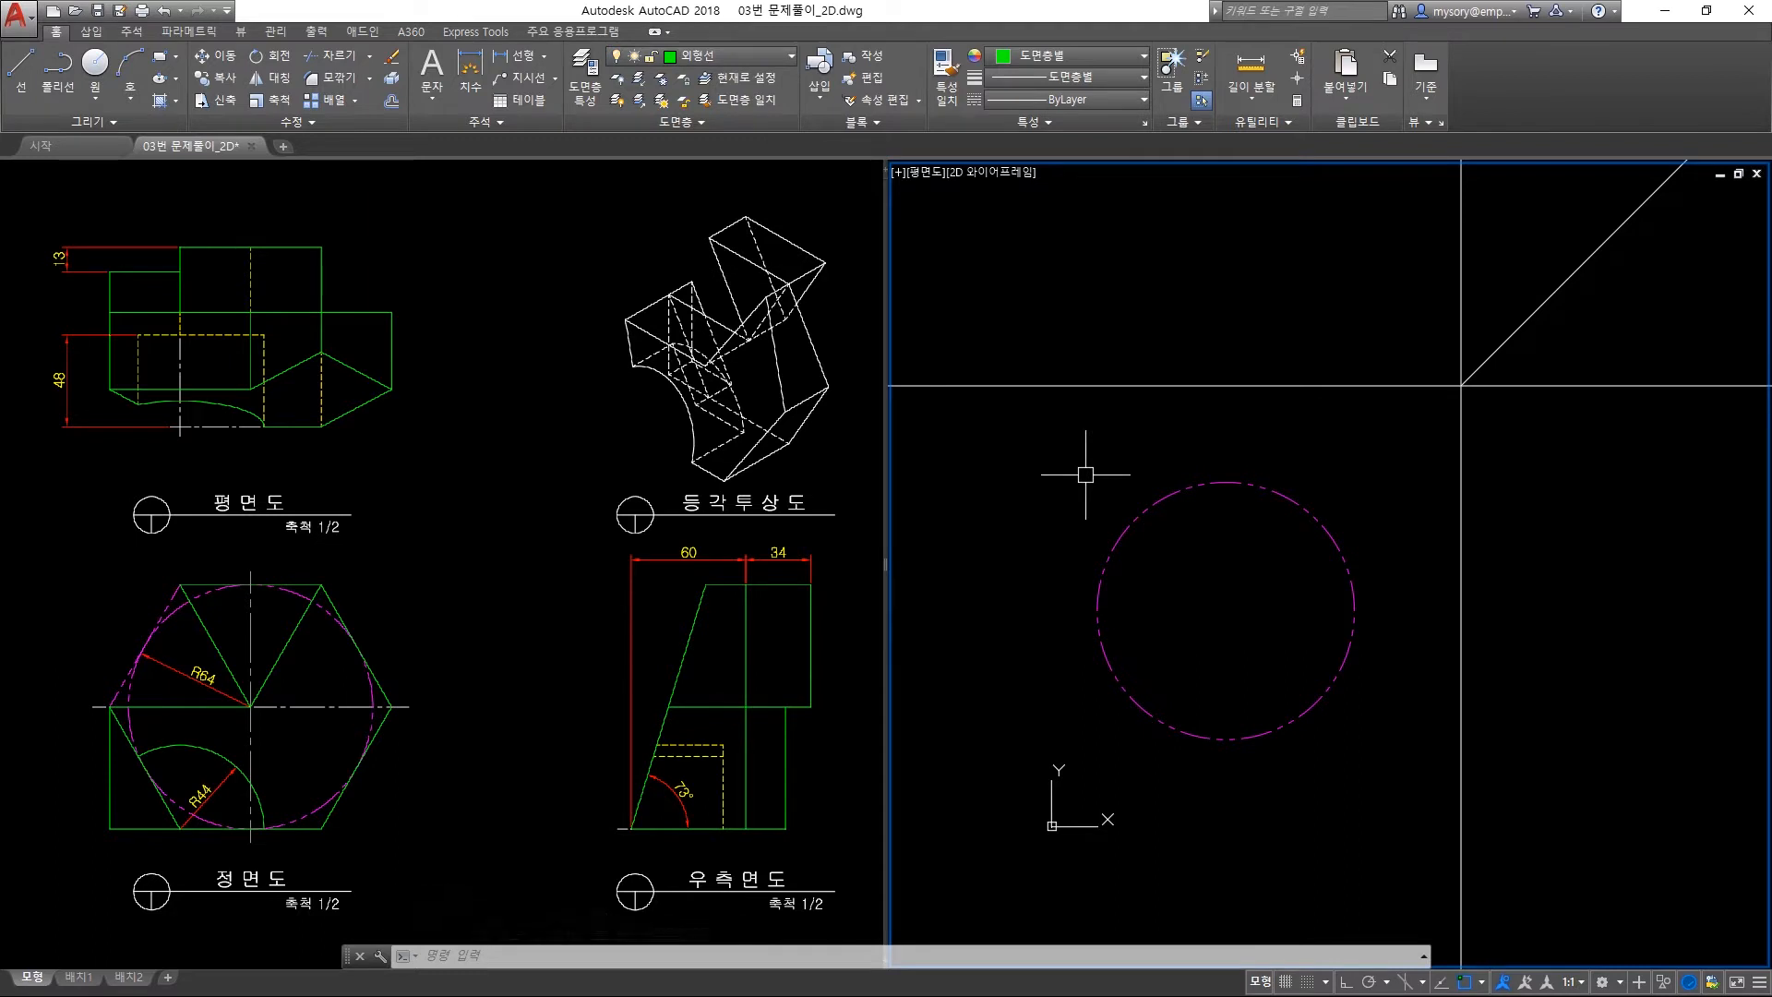
pyautogui.write('po')
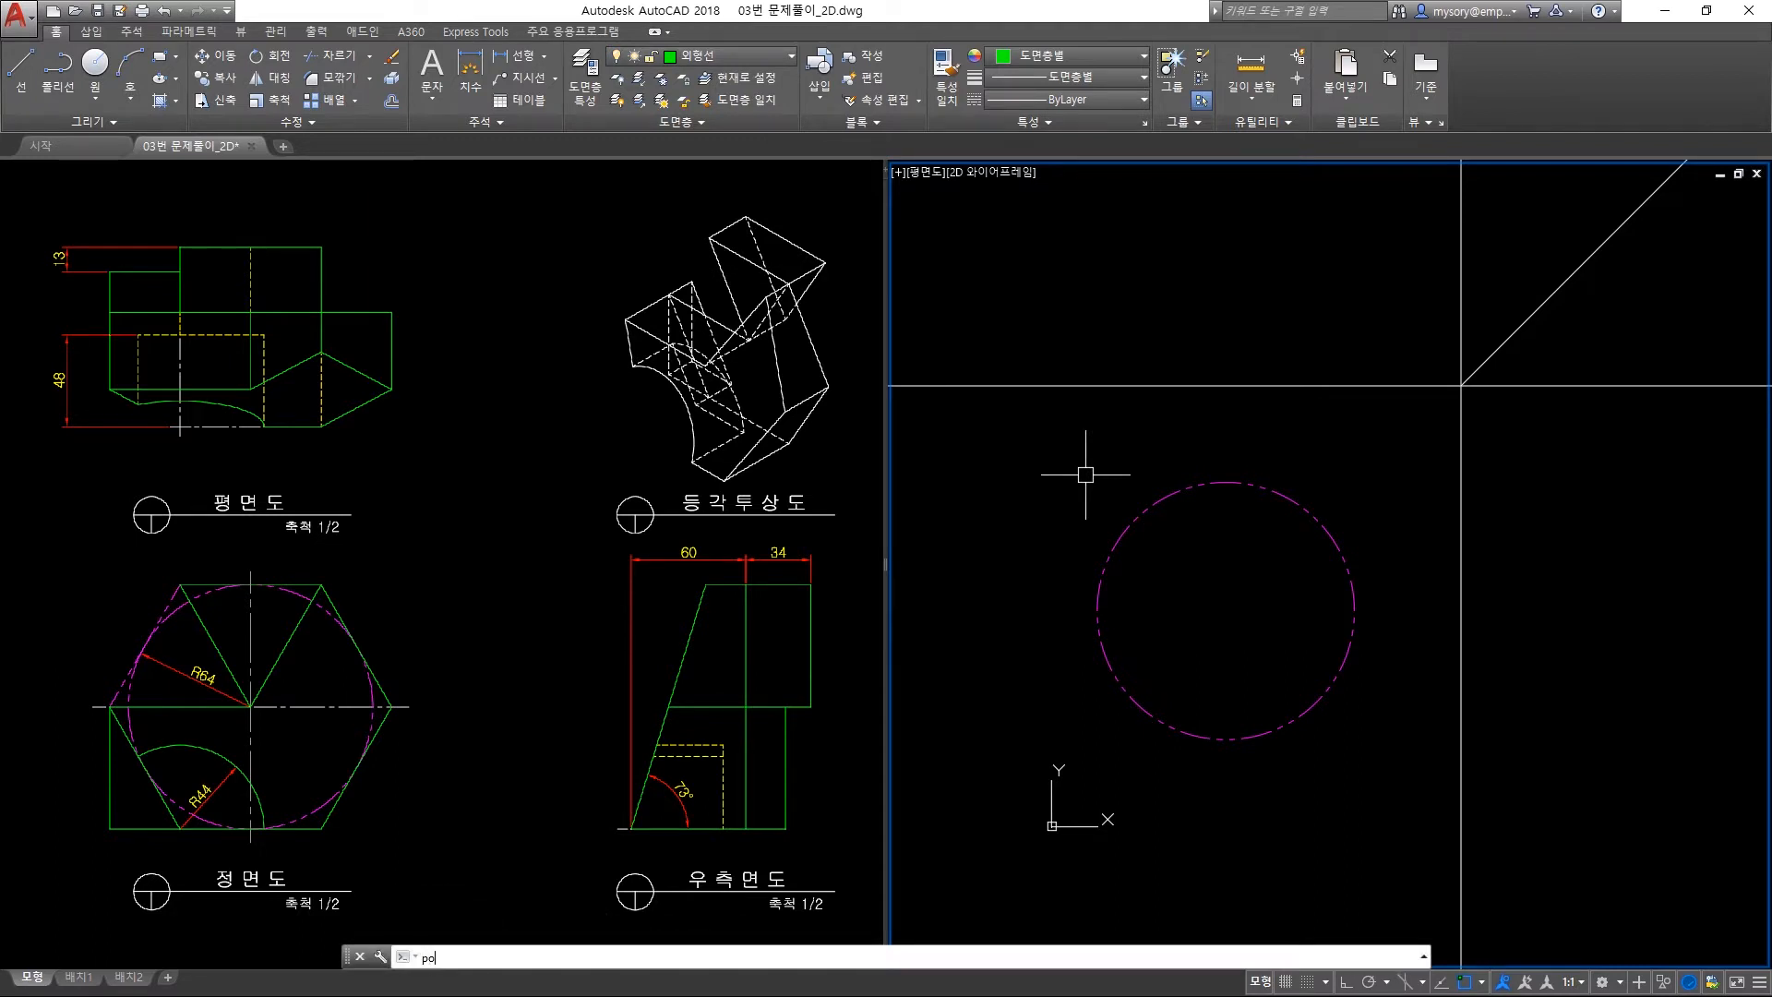
pyautogui.write('l')
pyautogui.press('Return')
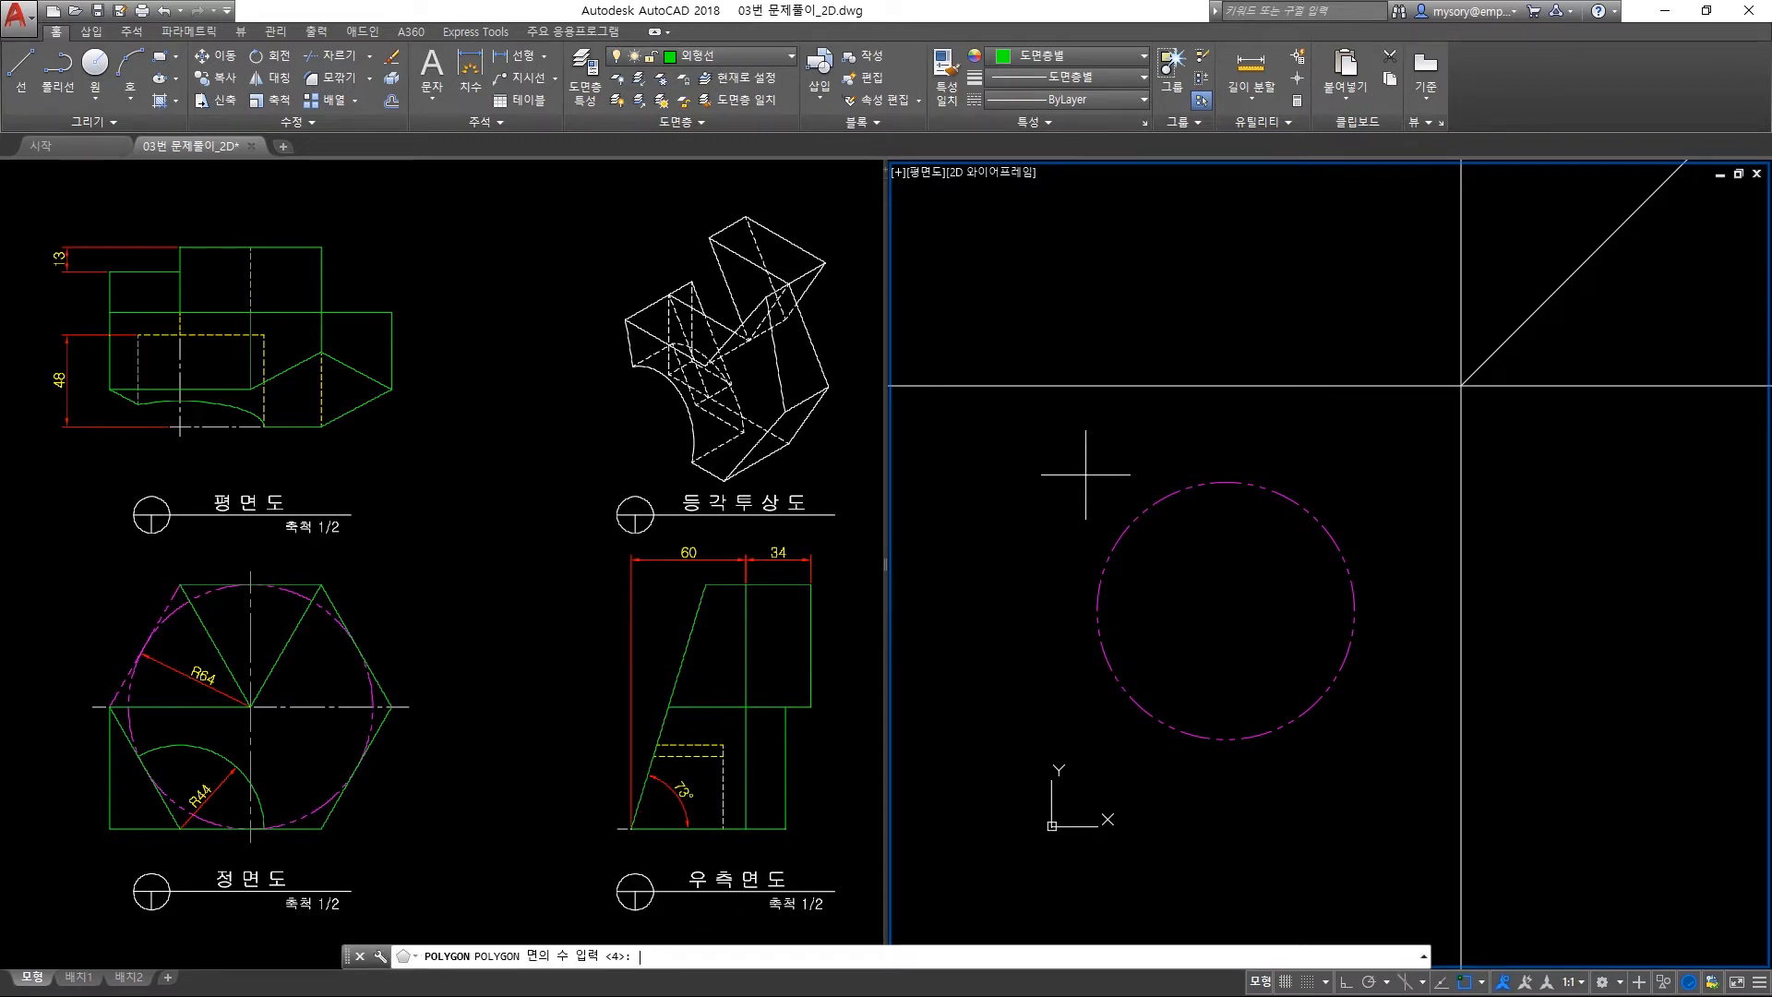
pyautogui.press('Return')
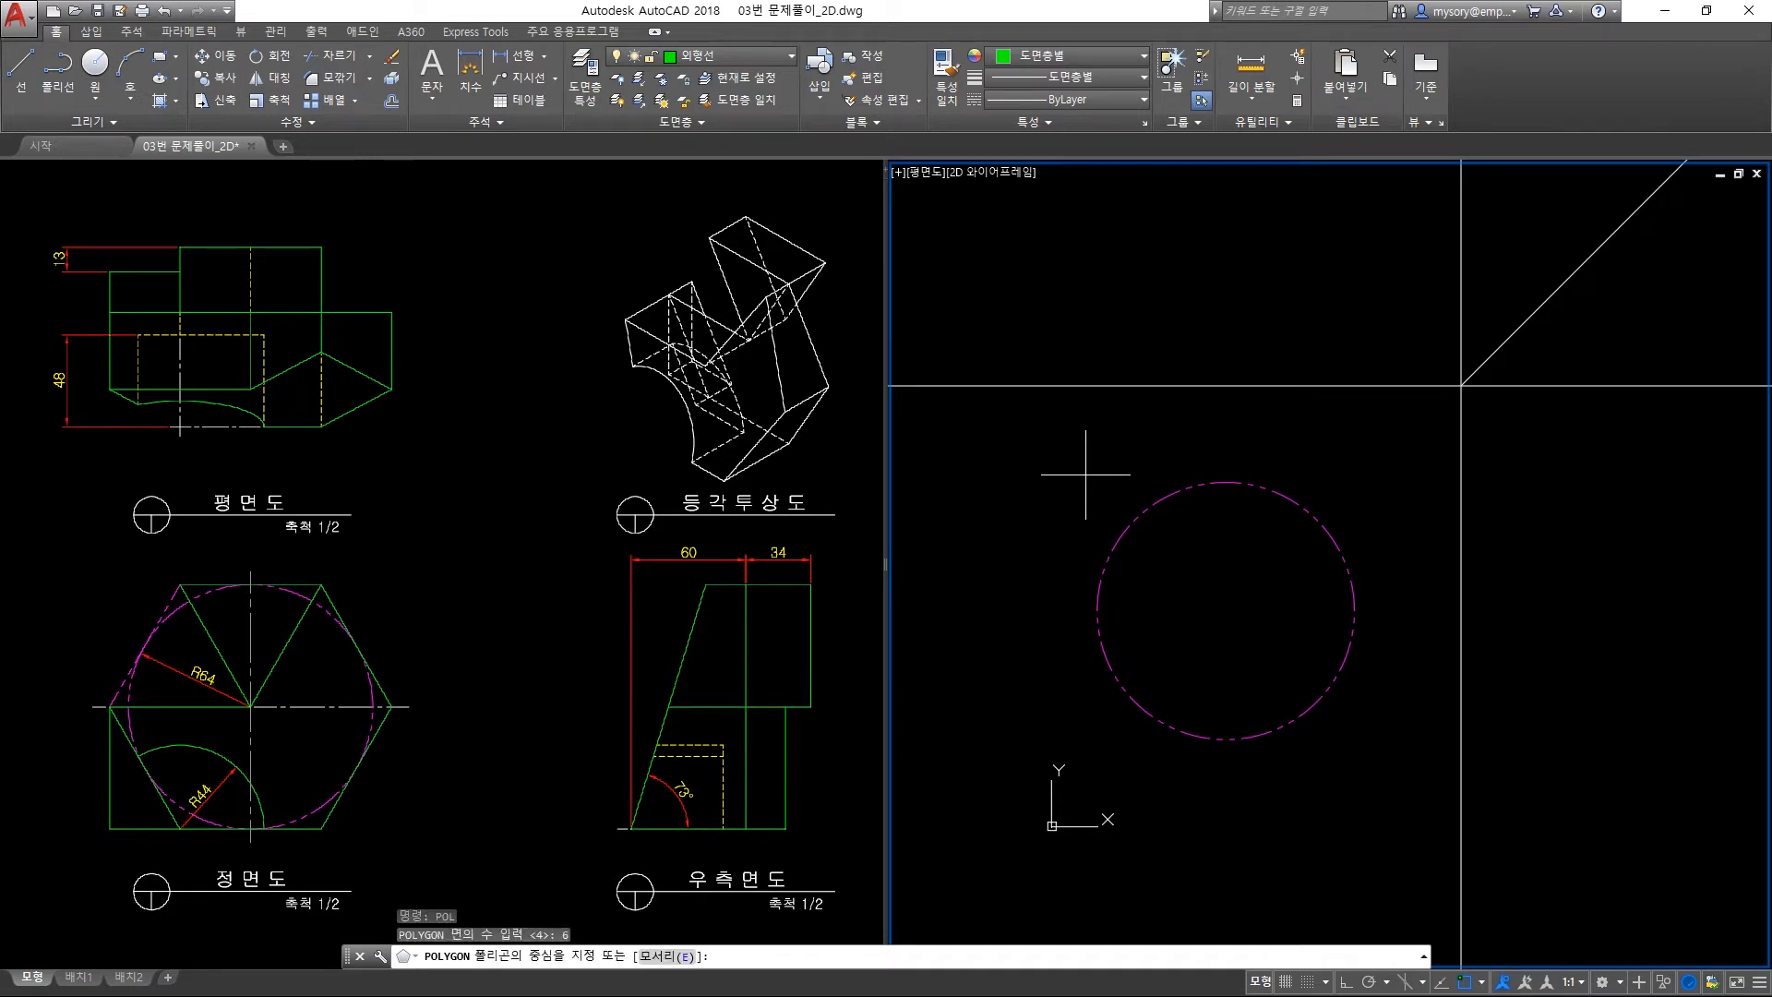
pyautogui.click(1226, 610)
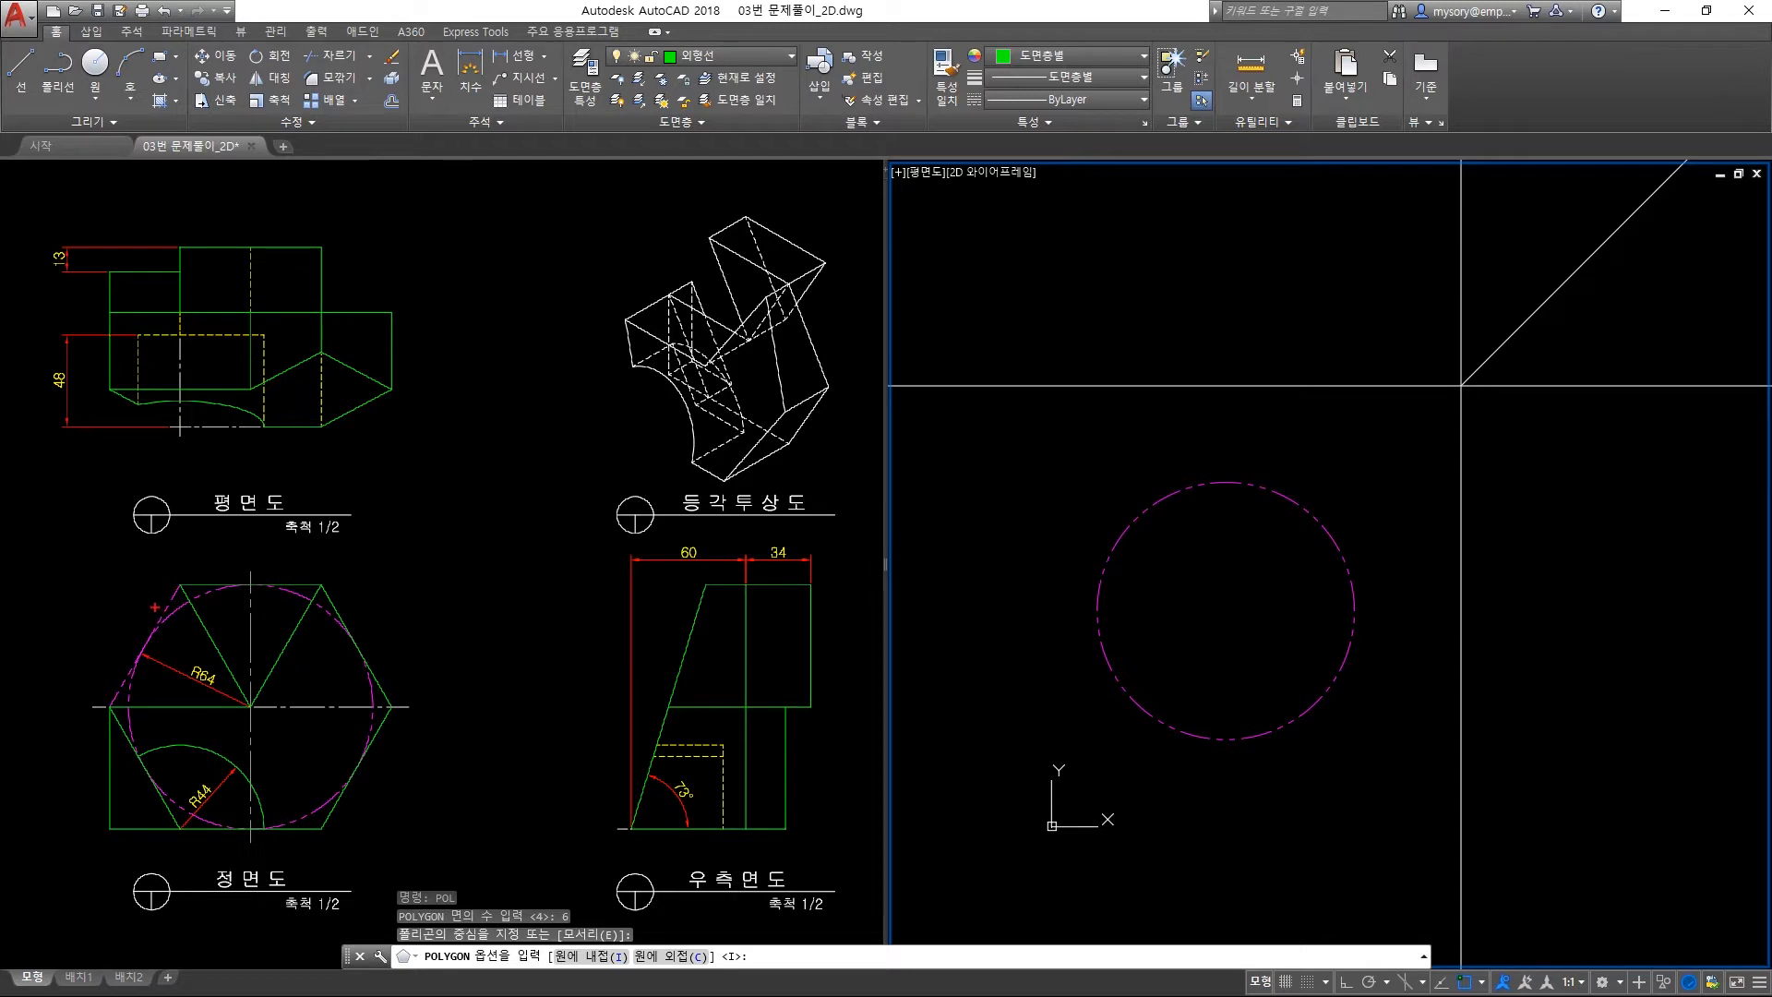
pyautogui.moveTo(145, 626)
pyautogui.mouseDown()
pyautogui.moveTo(322, 825)
pyautogui.moveTo(377, 821)
pyautogui.mouseUp()
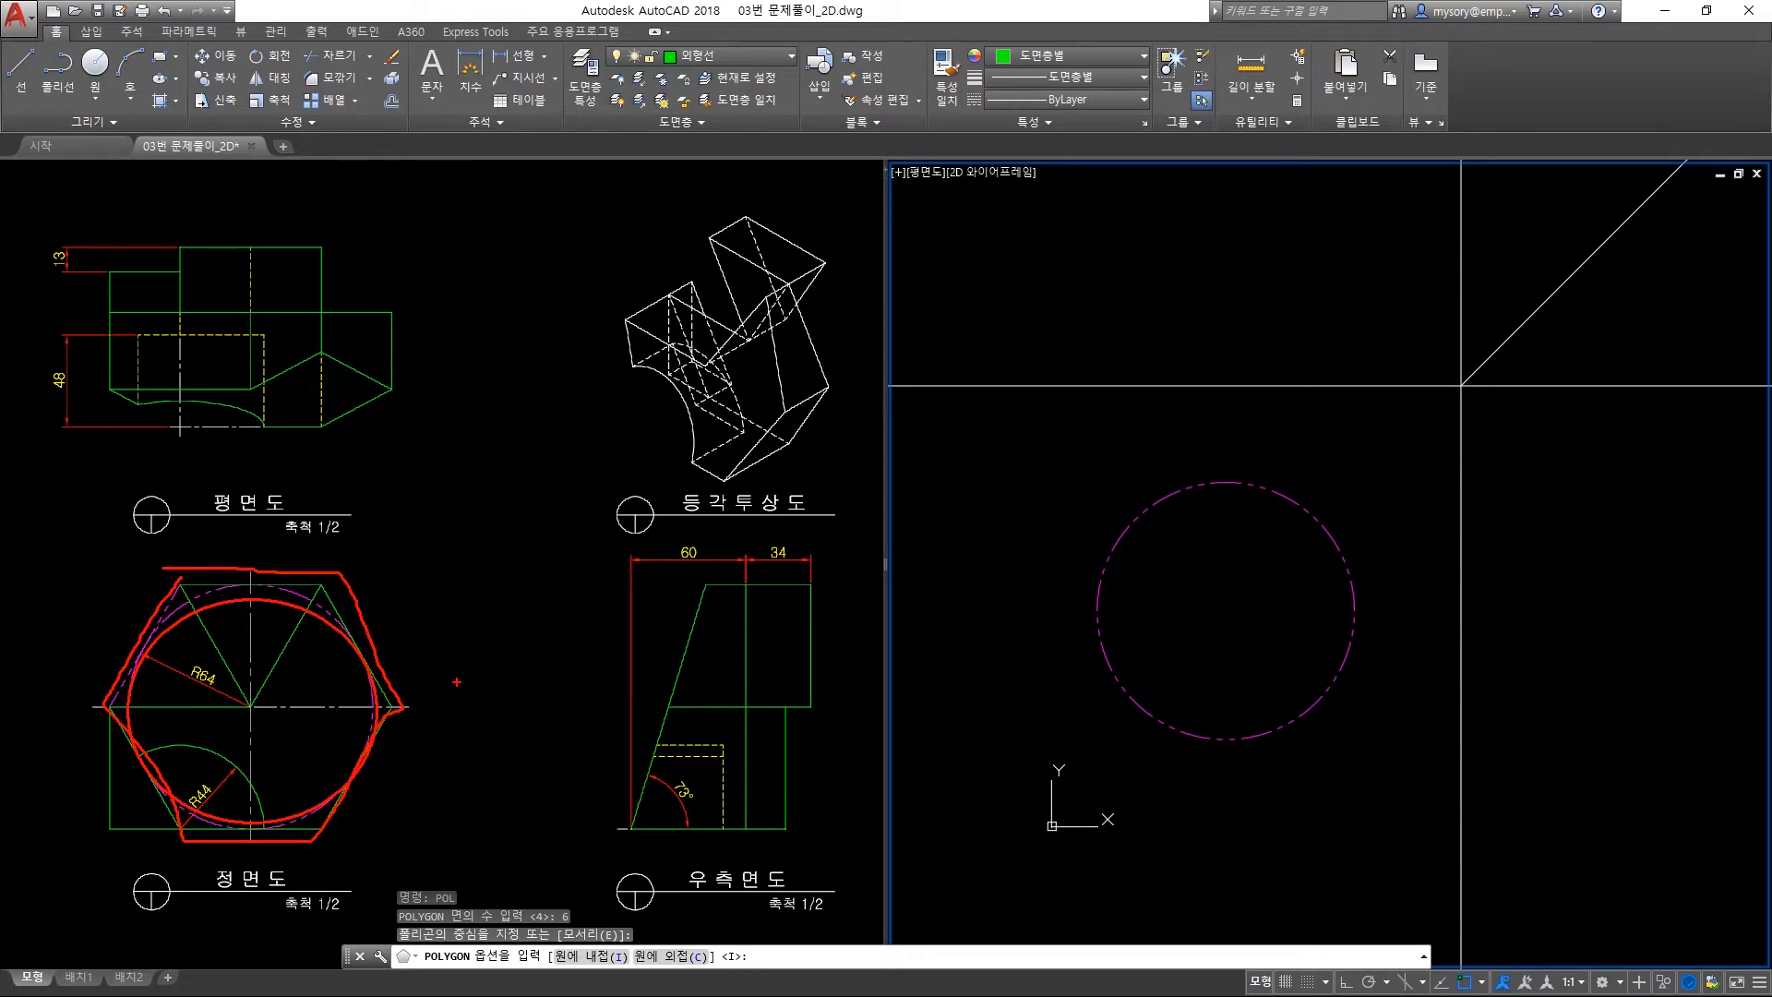
pyautogui.press('Escape')
pyautogui.click(671, 955)
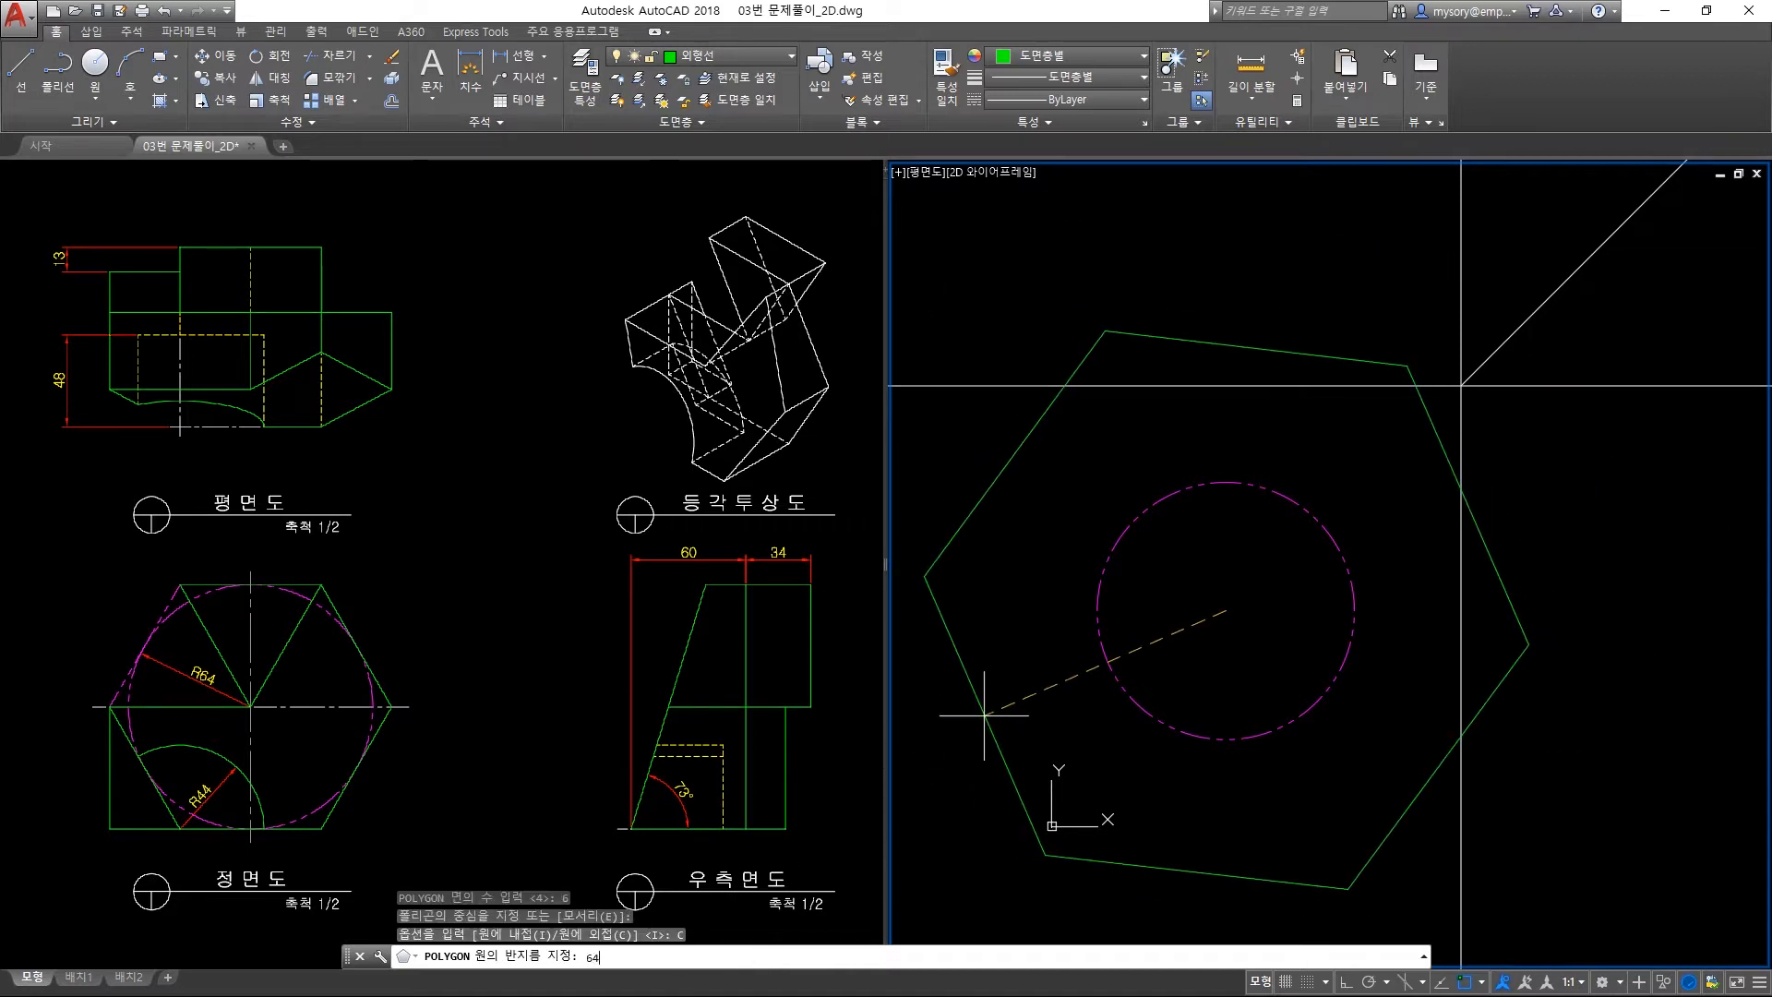
pyautogui.press('Return')
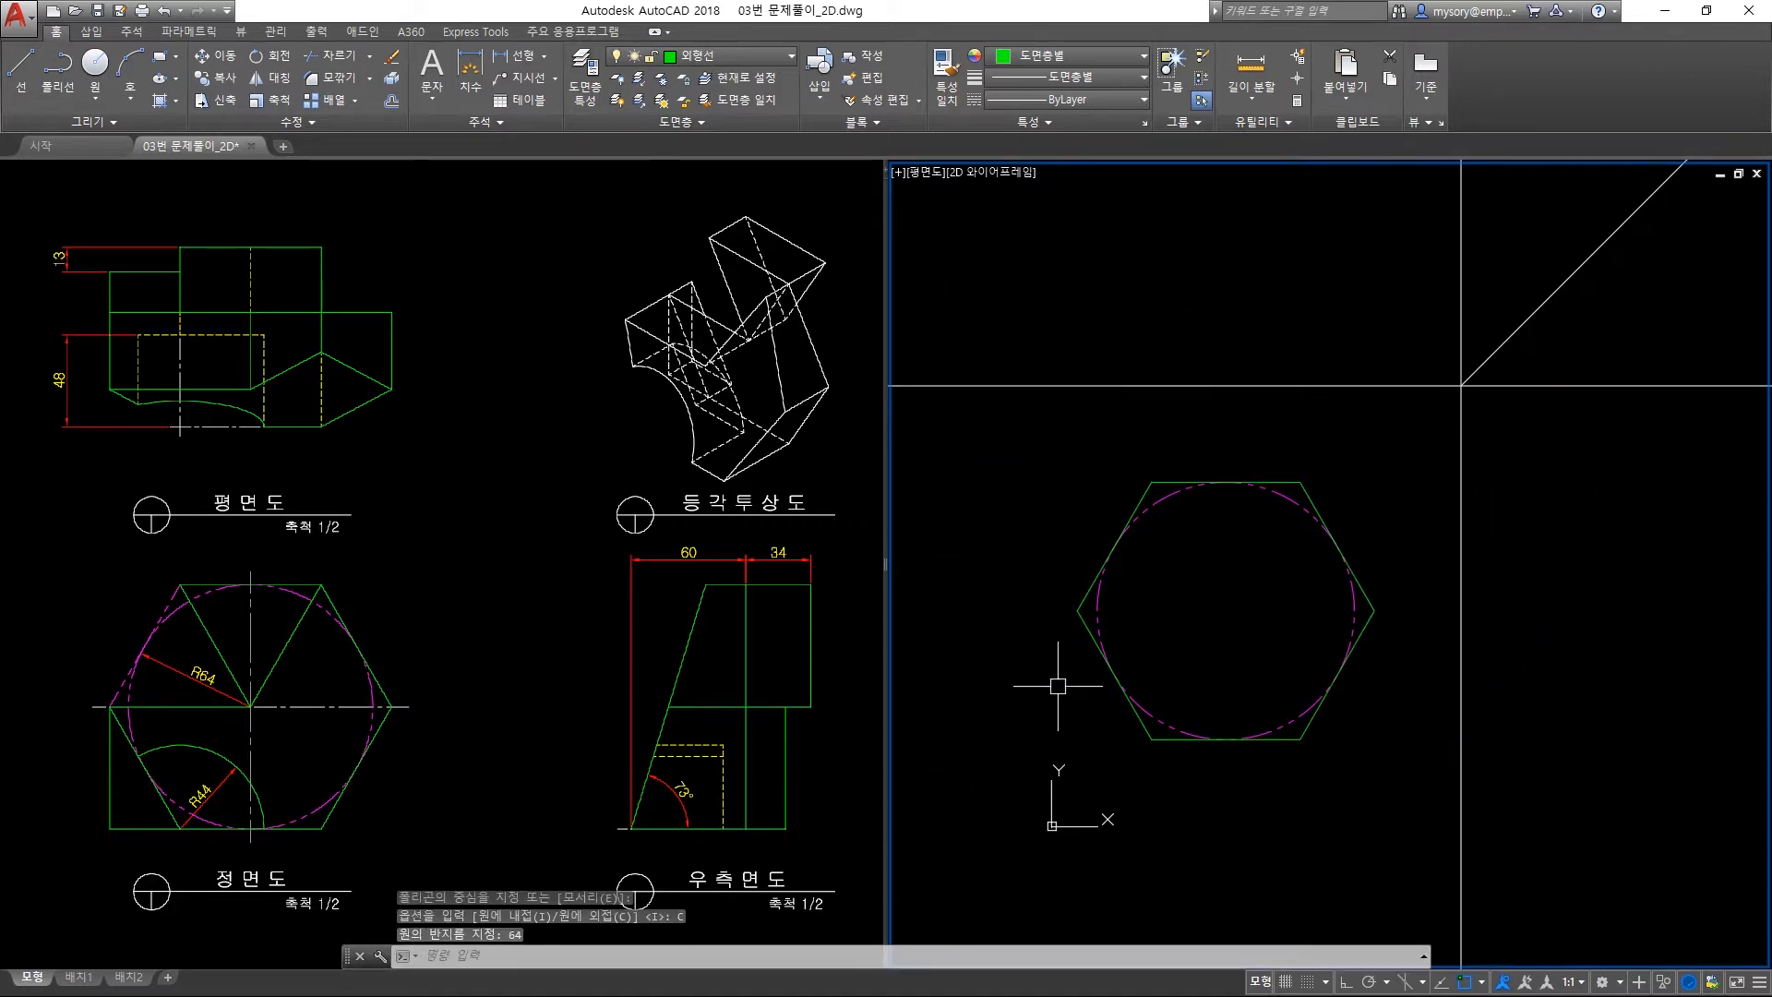
# Explode the hexagon into separate edges.
pyautogui.write('x')
pyautogui.press('Return')
pyautogui.click(1215, 591)
pyautogui.click(1104, 523)
pyautogui.press('Return')
# Move the hexagon's upper-left edge to the 가상선 layer.
pyautogui.click(1016, 449)
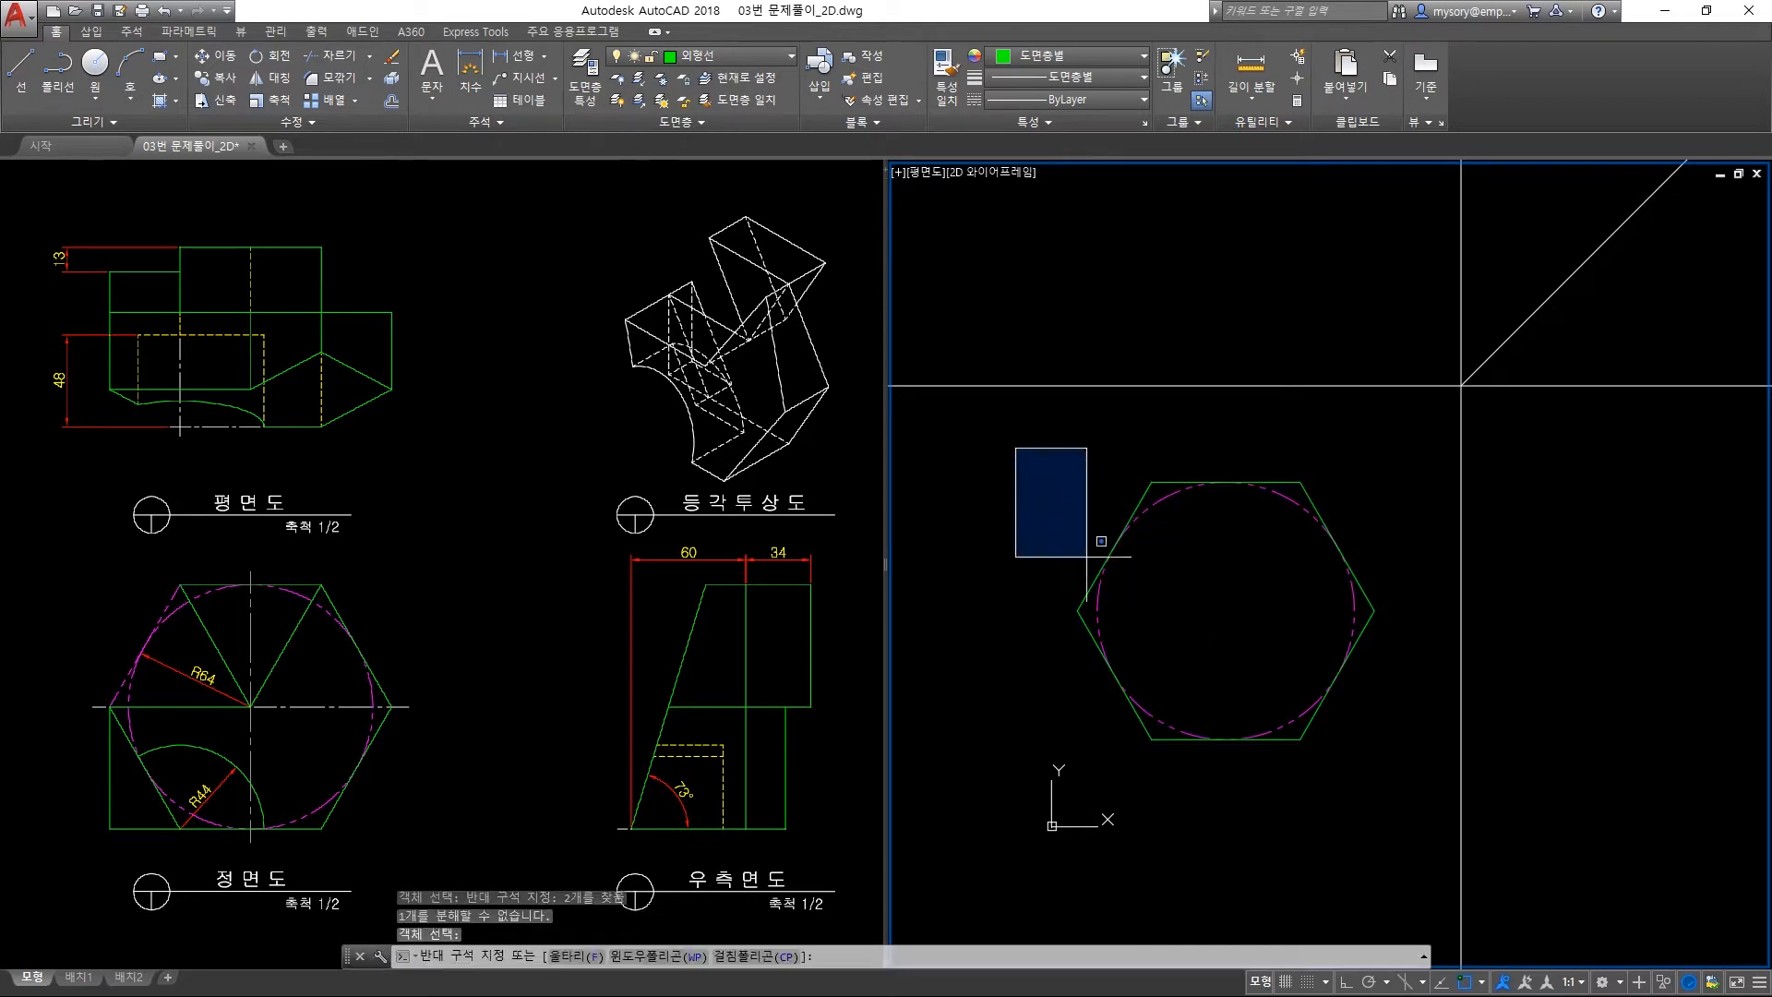
pyautogui.click(1170, 646)
pyautogui.click(746, 58)
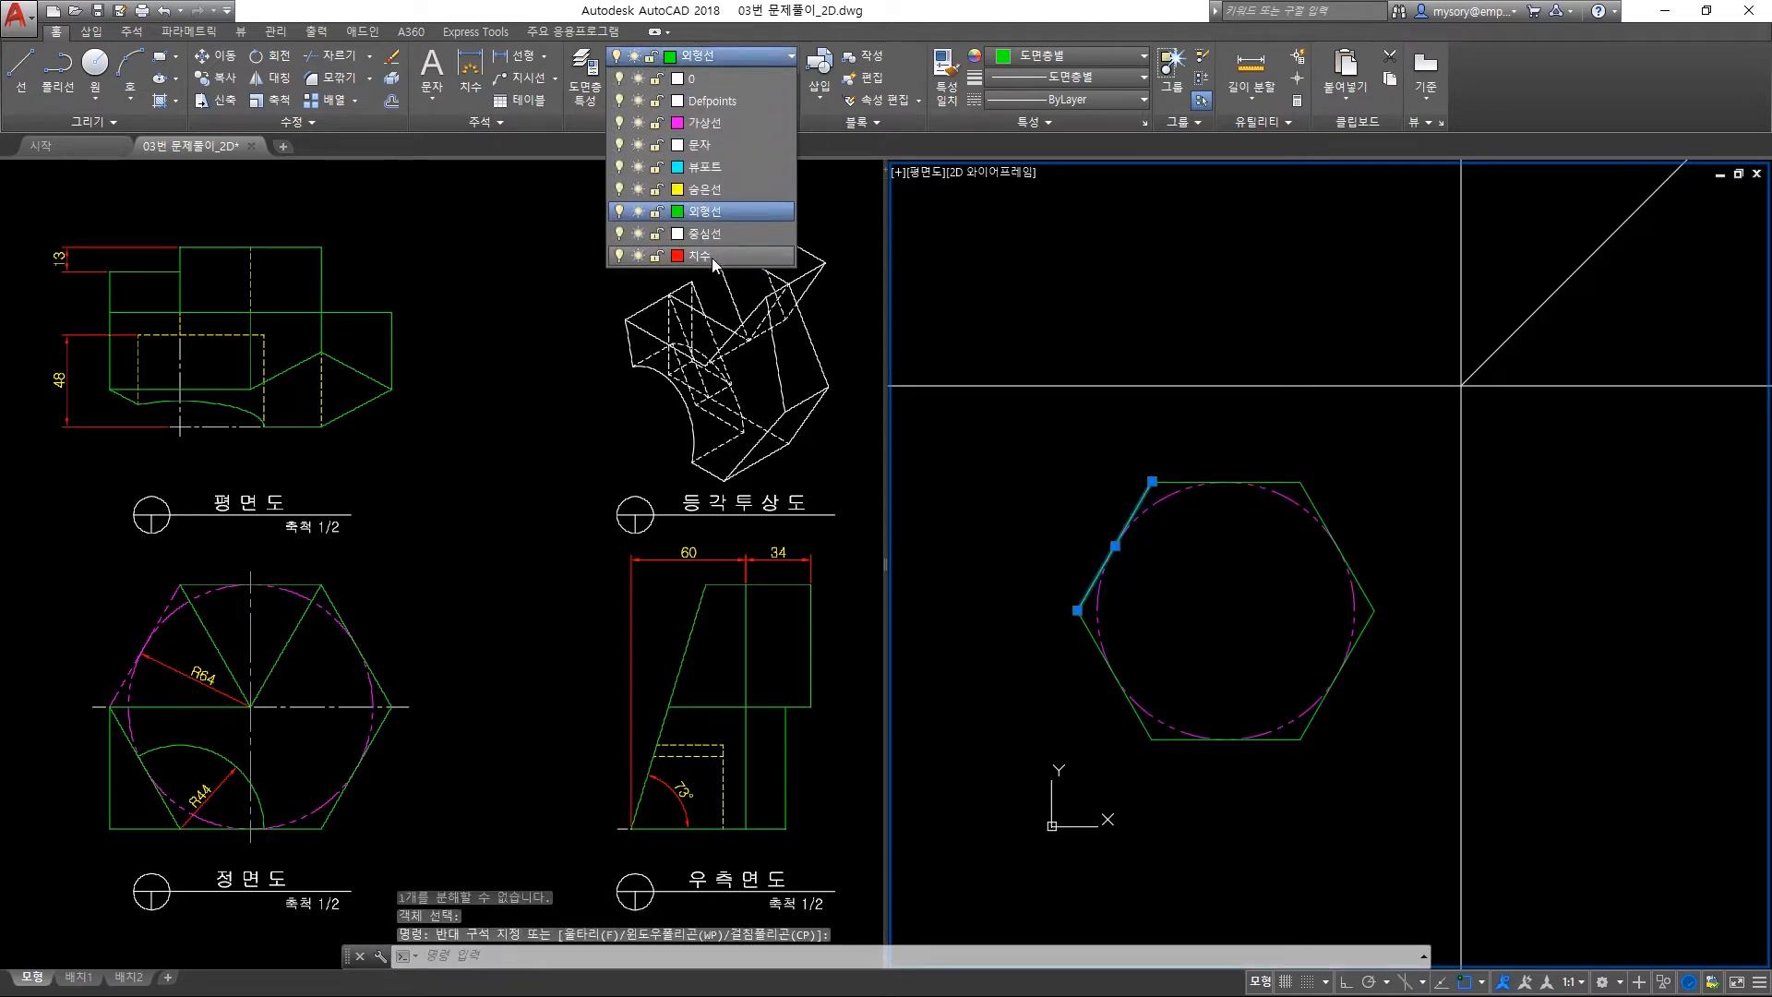
pyautogui.click(713, 124)
pyautogui.press('Escape')
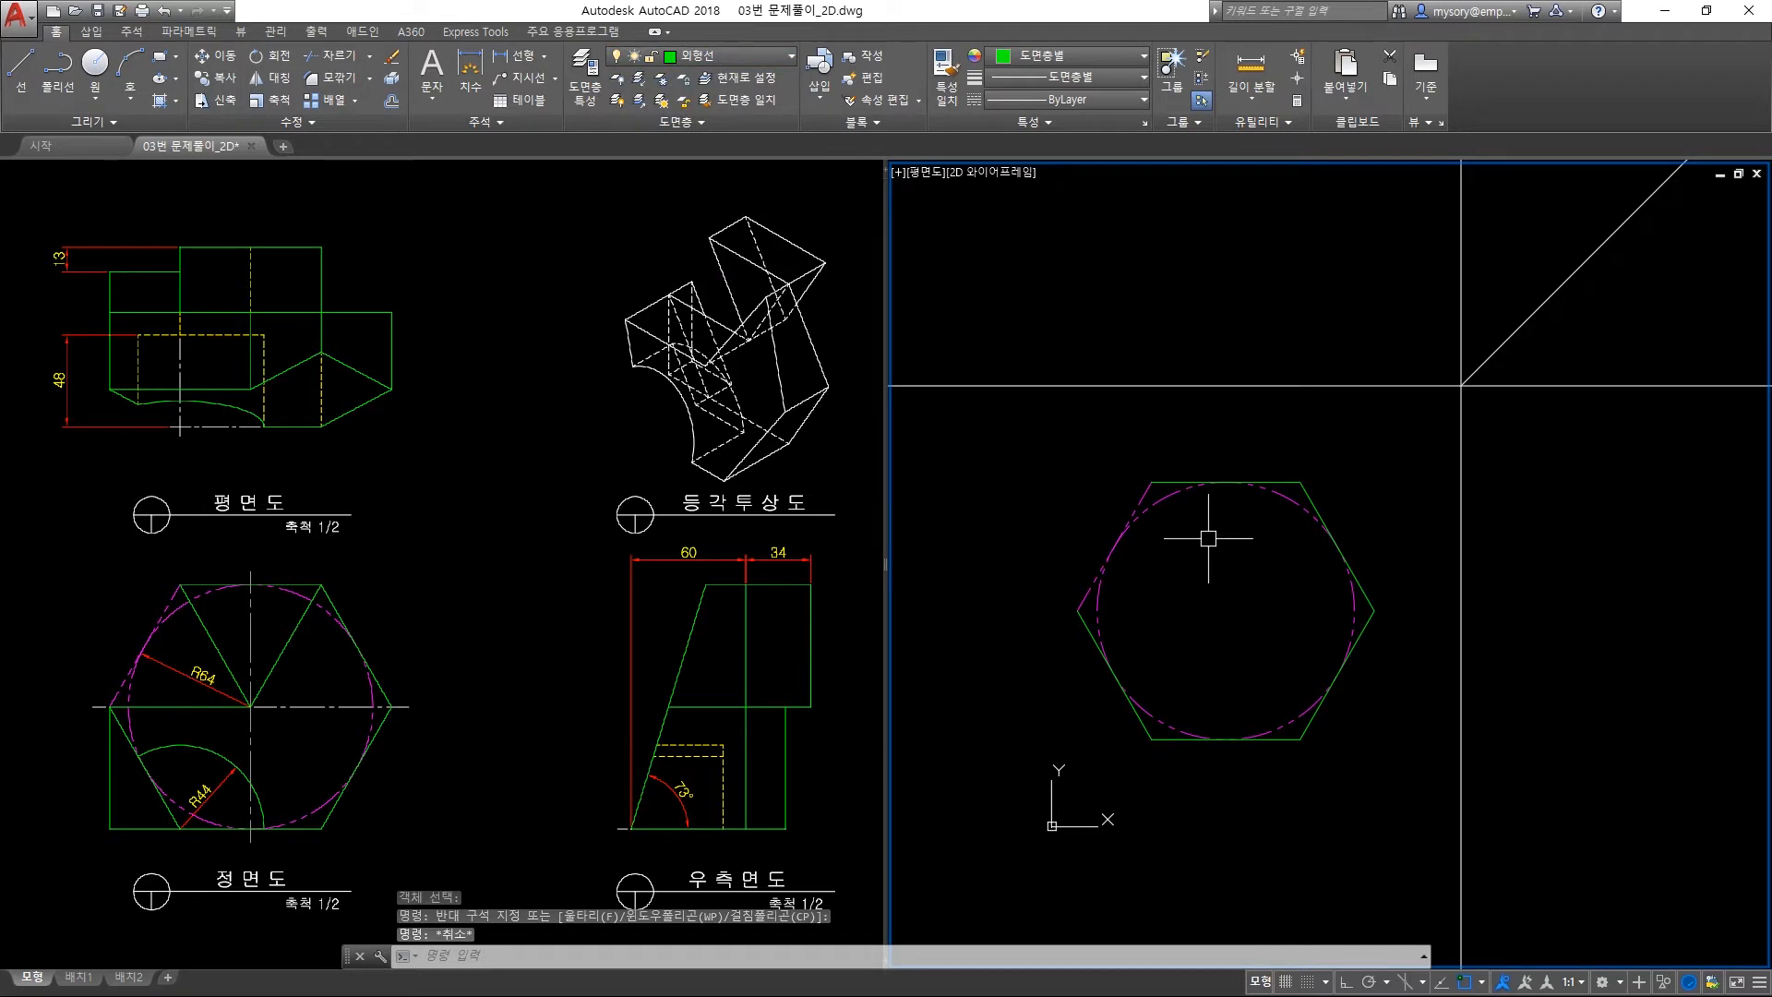
# Draw connected lines from the hexagon's upper-right vertex to the circle's centre and on to the upper-left vertex.
pyautogui.moveTo(1208, 538); pyautogui.dragTo(1173, 555, button='middle')
pyautogui.write('l')
pyautogui.press('Return')
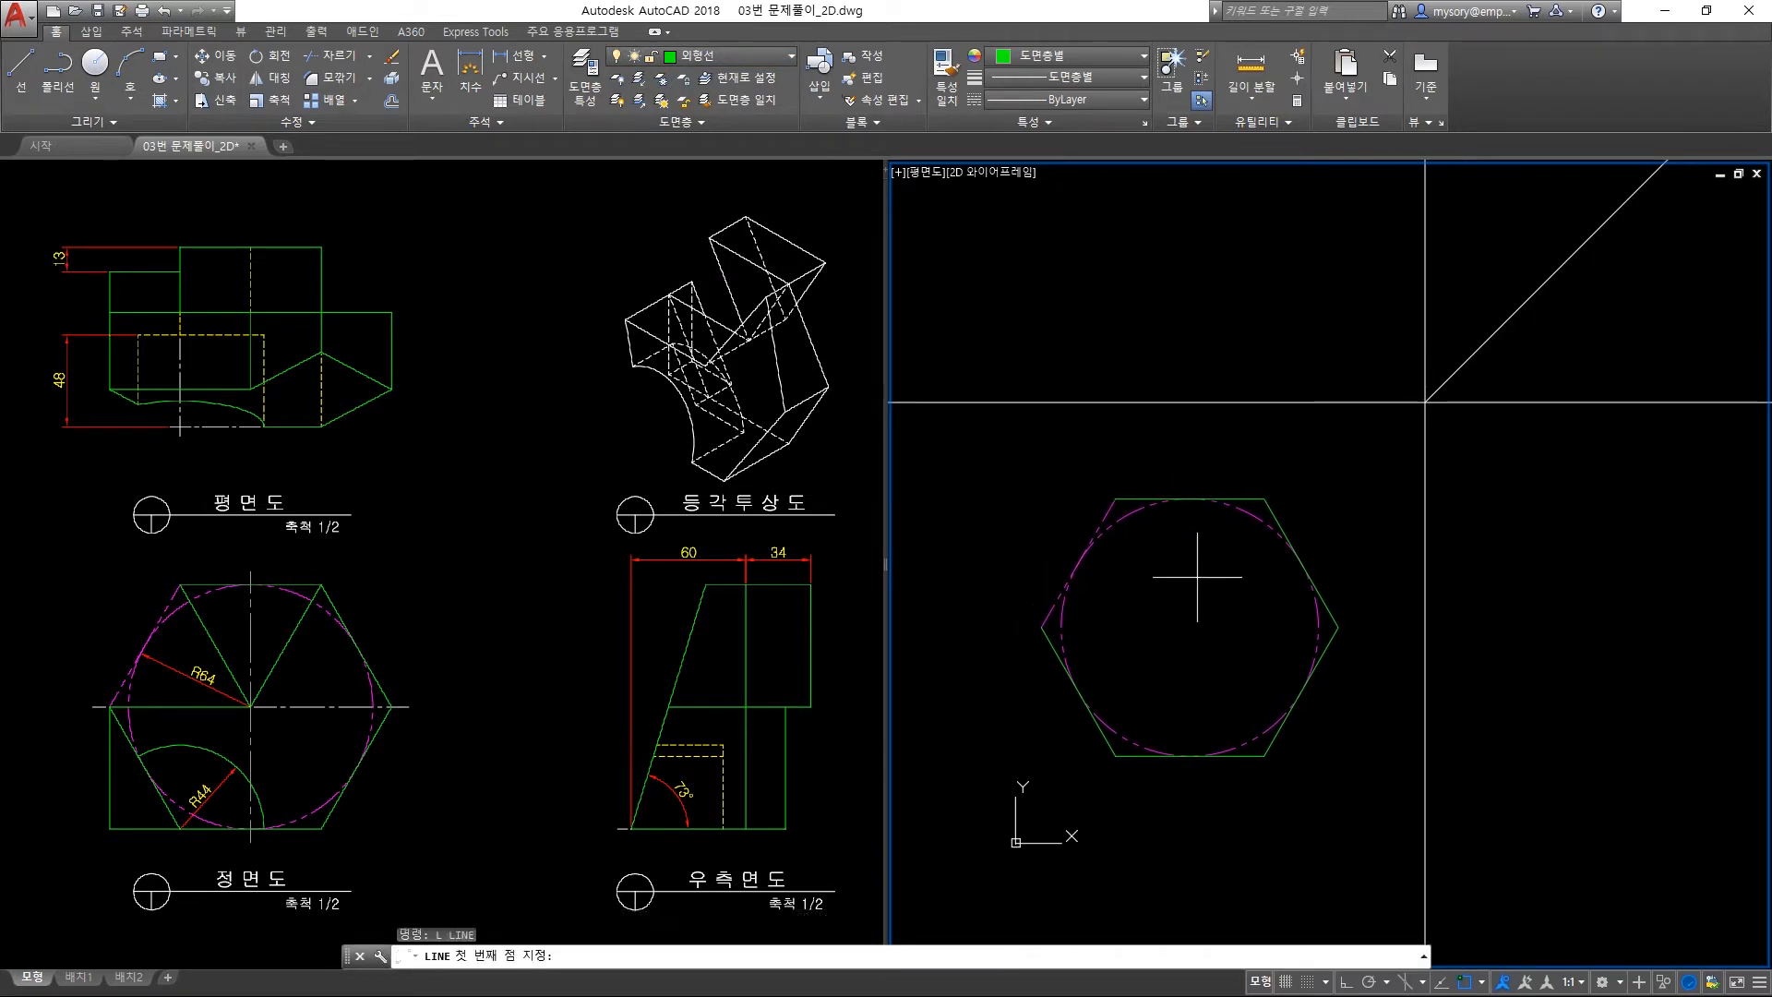
pyautogui.click(1263, 499)
pyautogui.click(1190, 627)
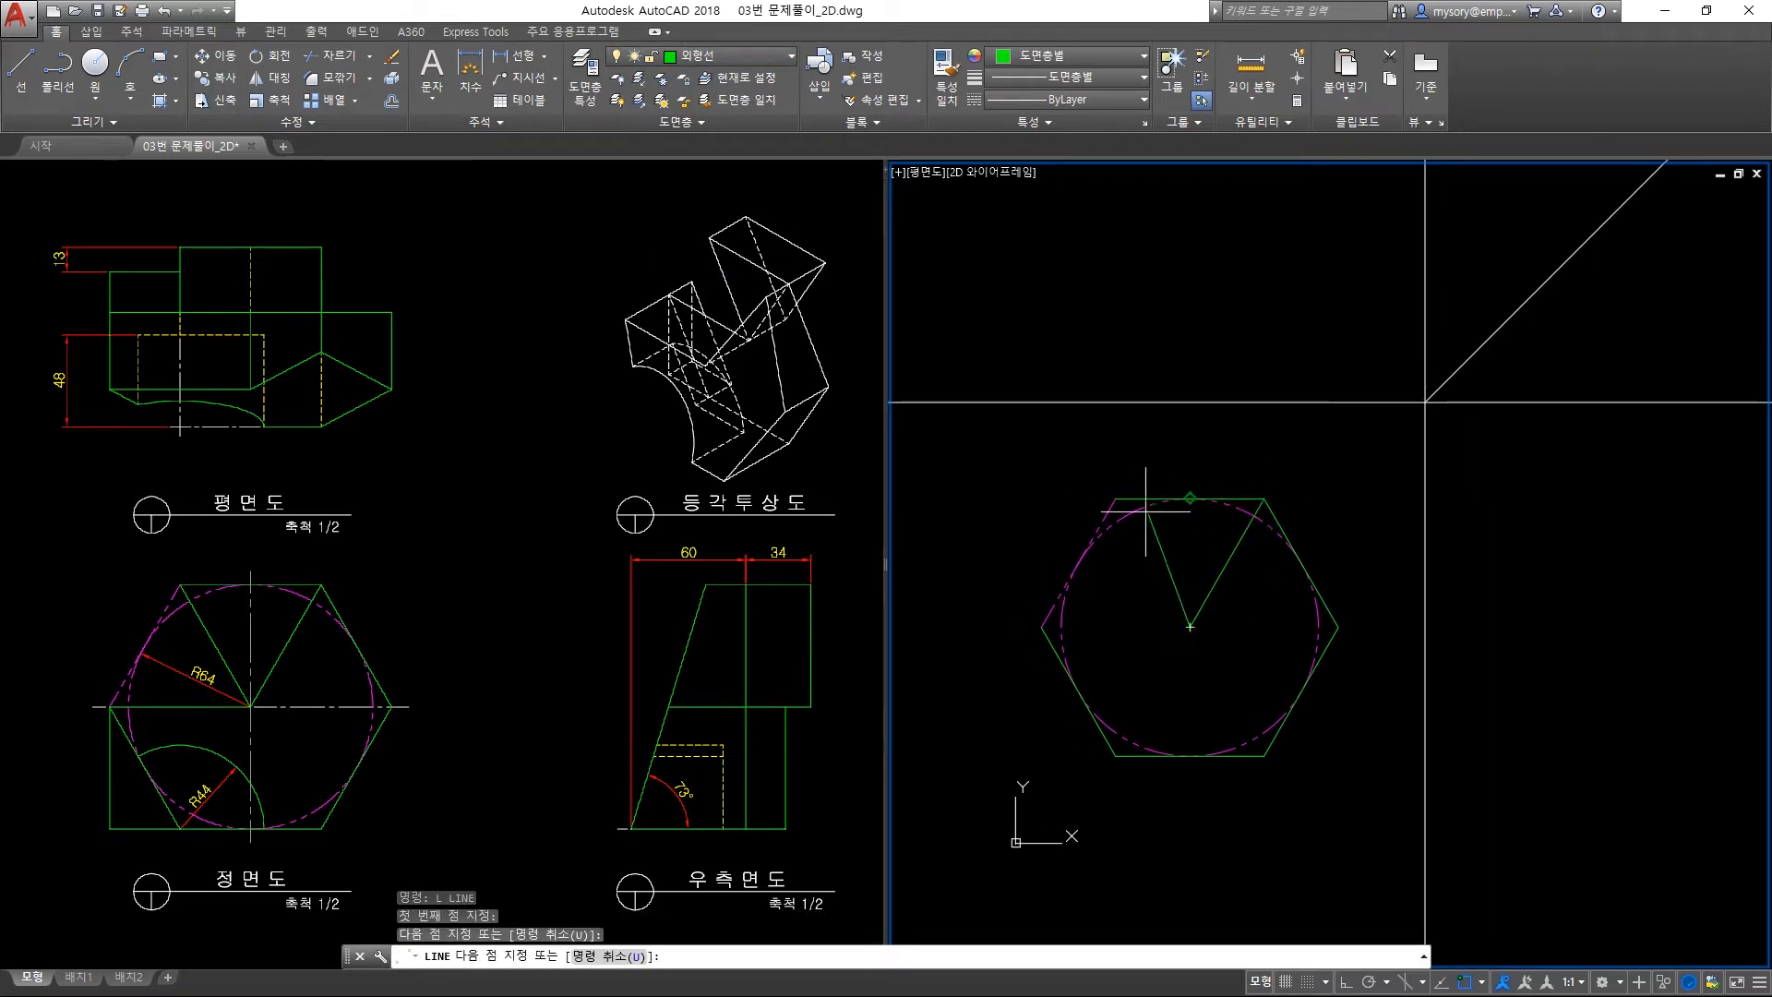
pyautogui.click(1116, 499)
pyautogui.press('Return')
# Draw a horizontal line from the hexagon's left vertex to the circle's centre.
pyautogui.press('Return')
pyautogui.click(1043, 629)
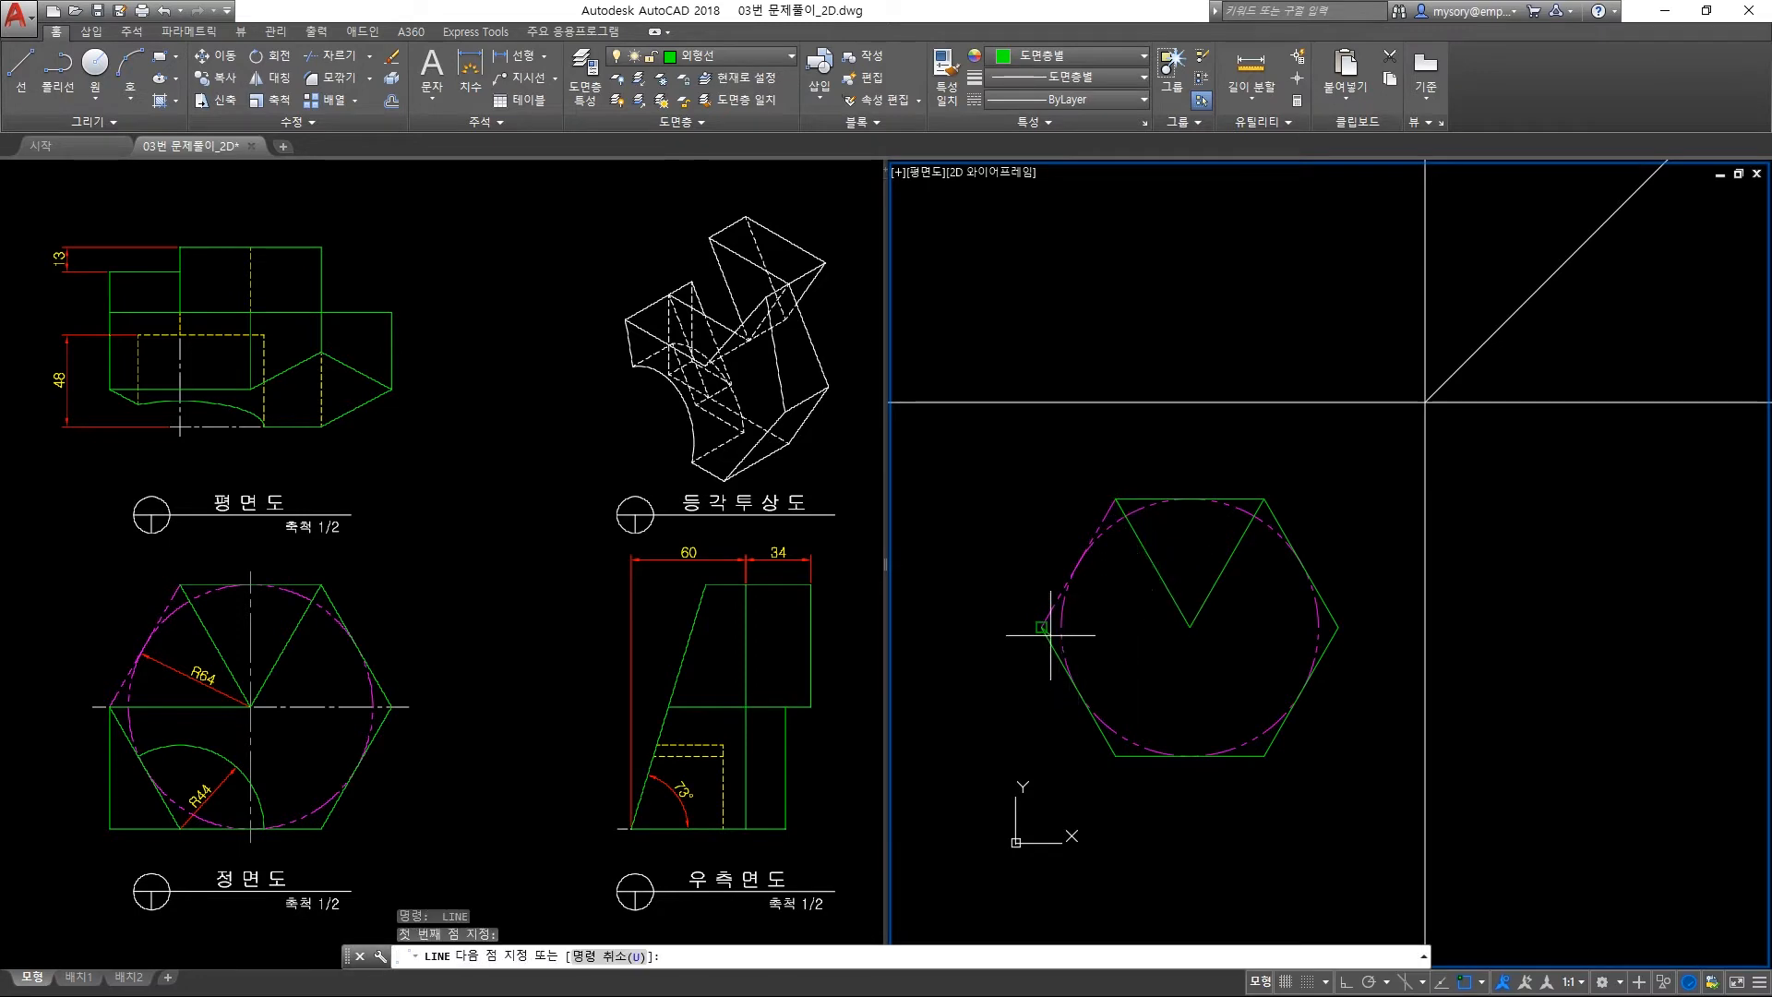
pyautogui.click(1190, 627)
pyautogui.press('Return')
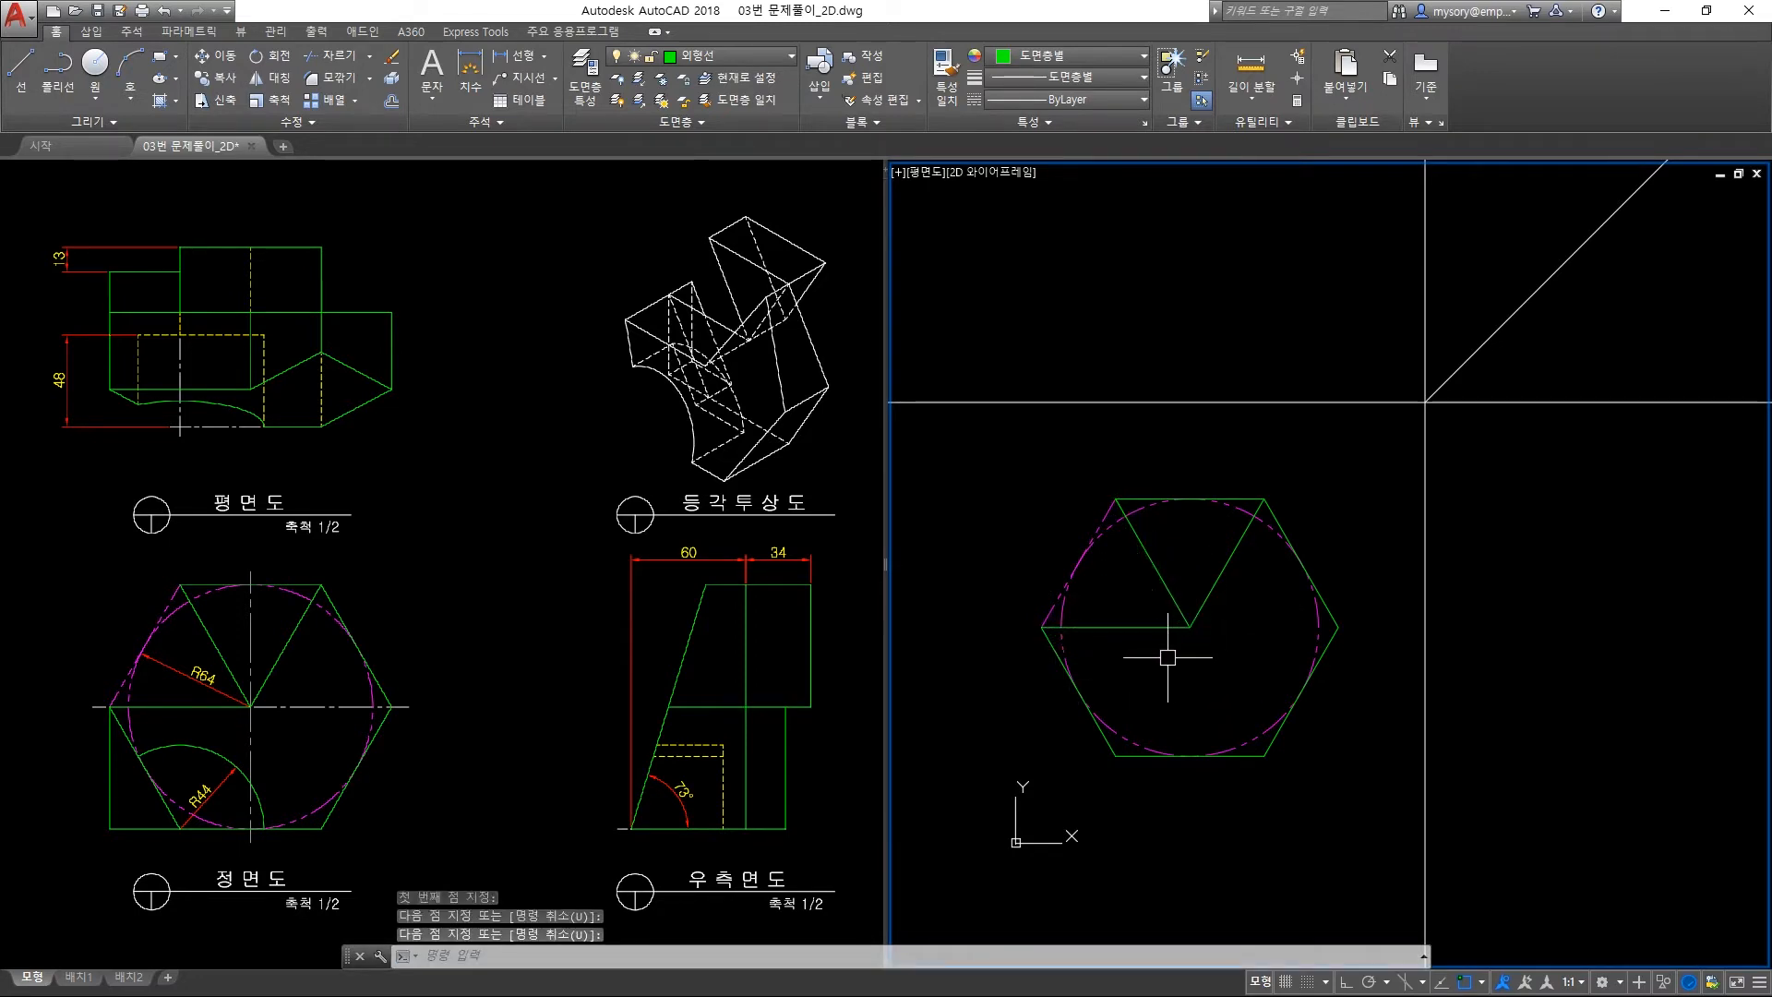
# With Ortho mode turned on, draw a vertical line down from the hexagon's left vertex, ending just above the bottom edge's level.
pyautogui.press('F8')
pyautogui.write('l')
pyautogui.press('Return')
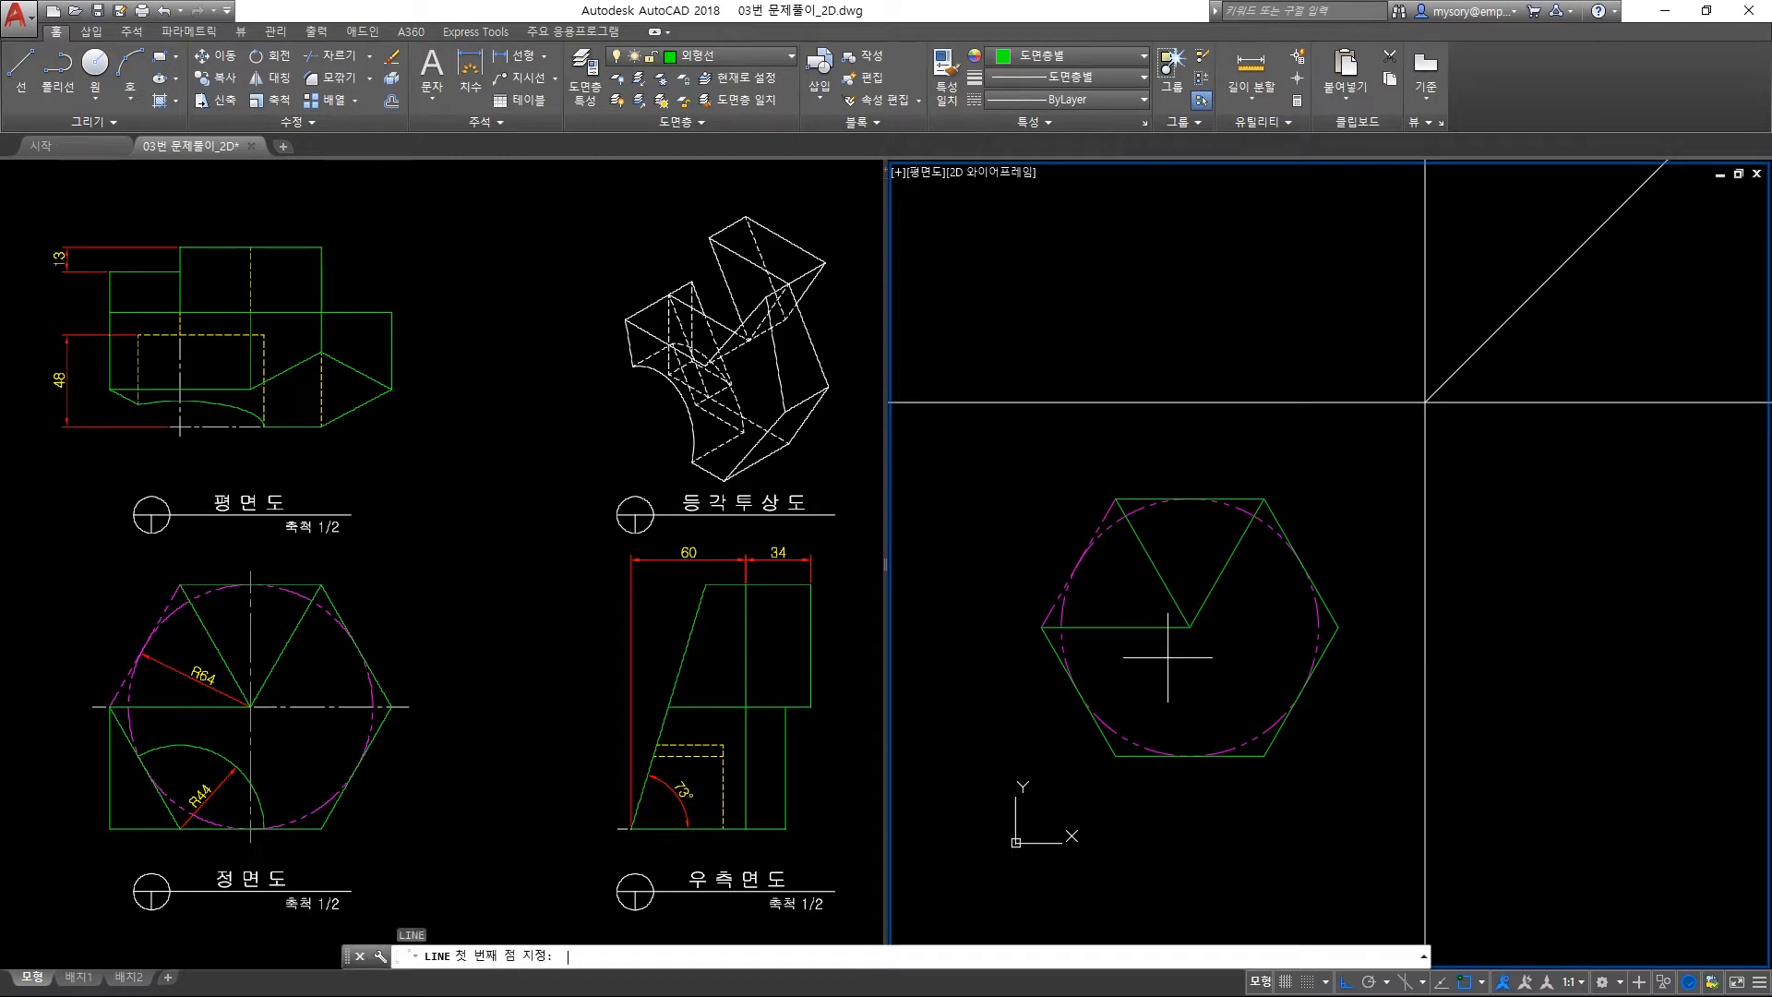
pyautogui.click(1042, 626)
pyautogui.click(1060, 741)
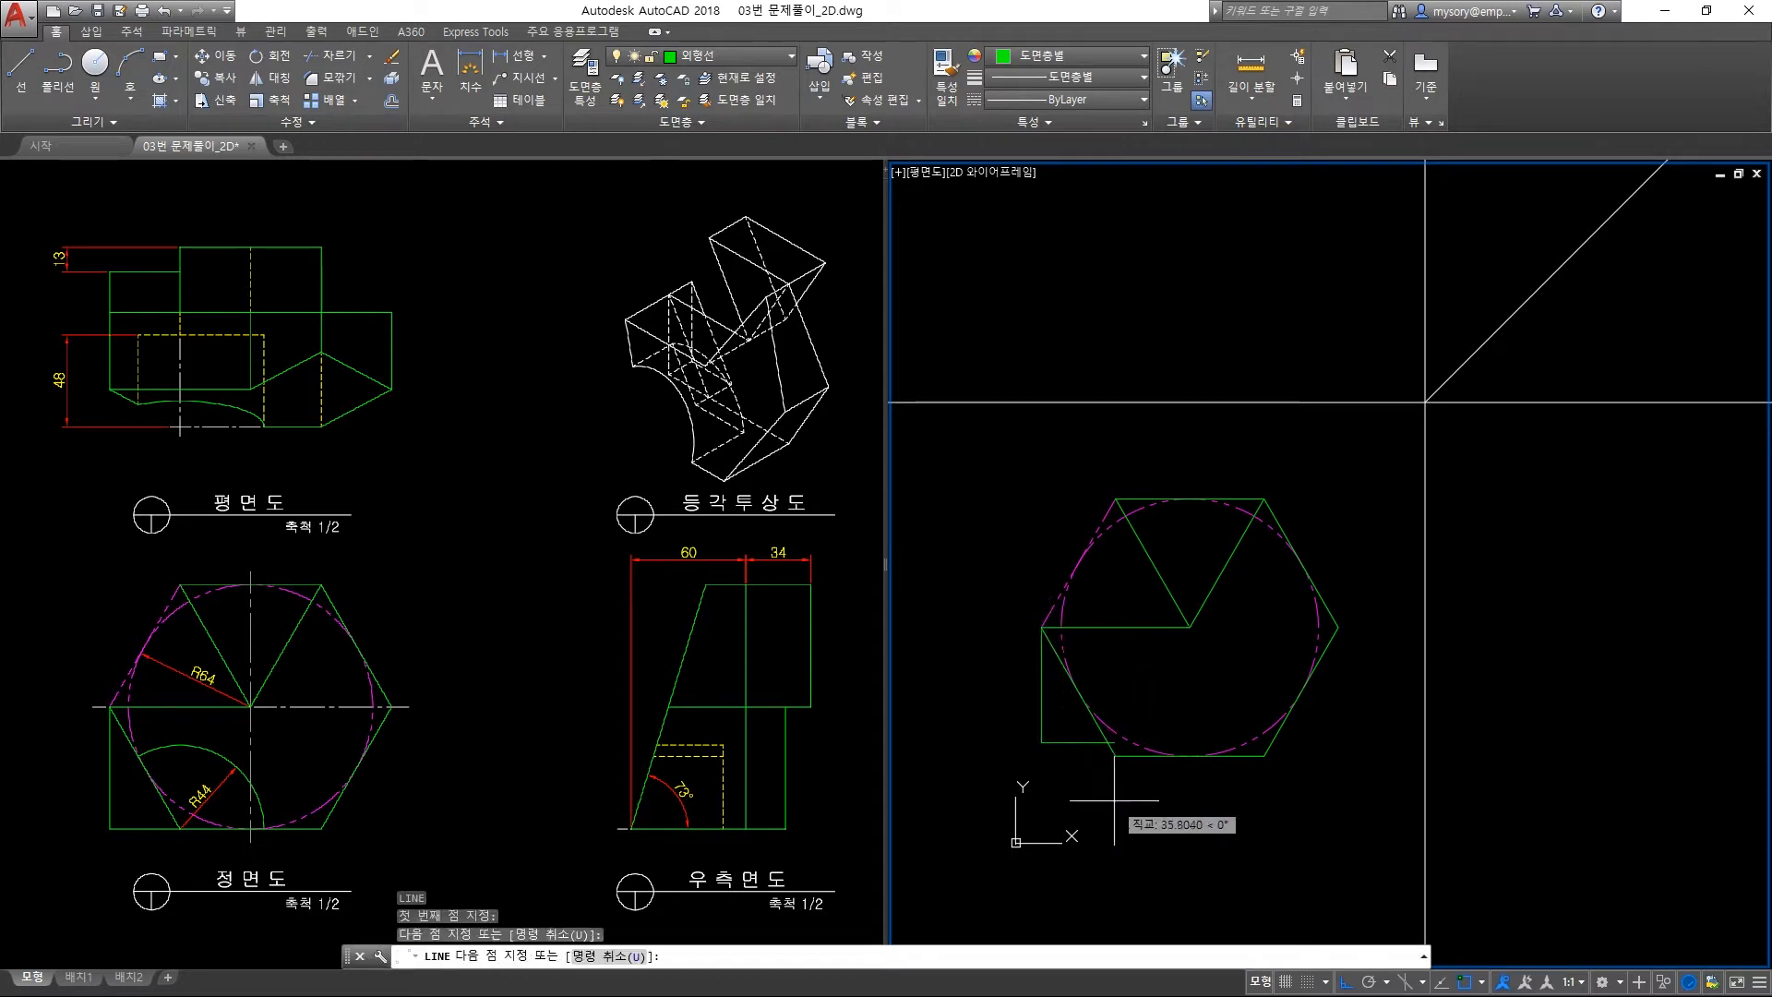
pyautogui.press('Return')
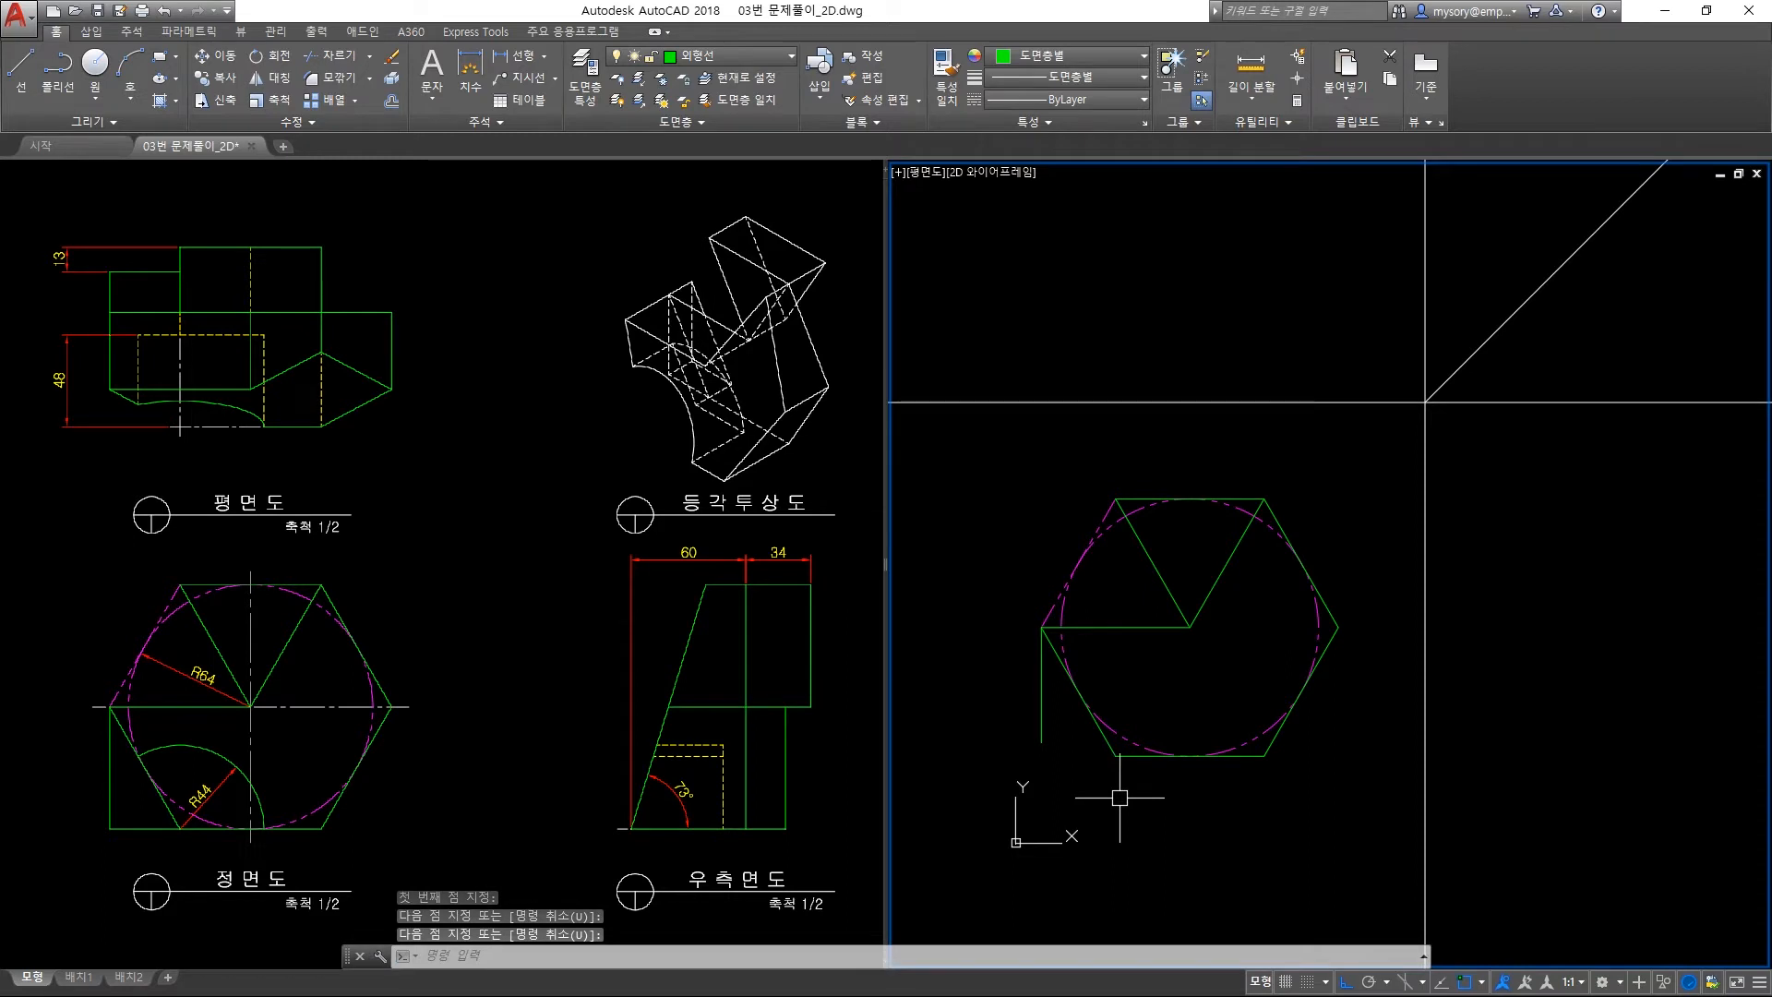
# Fillet the vertical line and the hexagon's bottom edge with radius 0 so they meet in a square corner.
pyautogui.write('f')
pyautogui.press('Return')
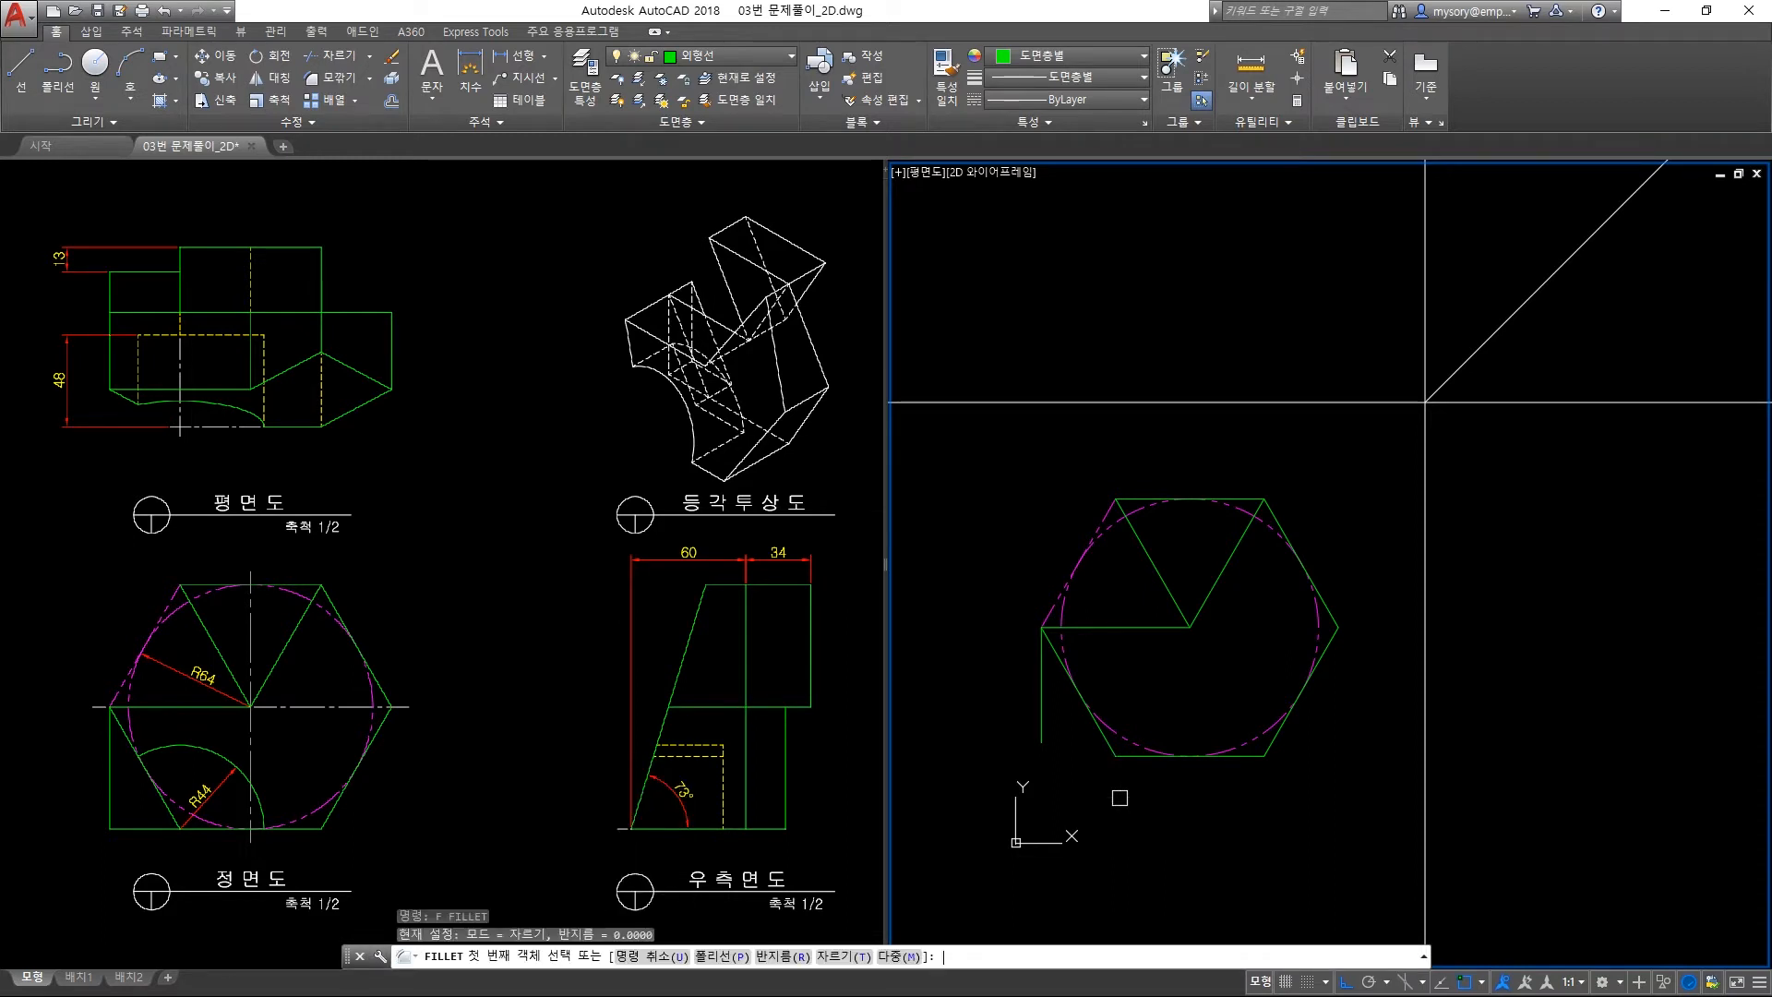
pyautogui.click(1042, 720)
pyautogui.click(1145, 756)
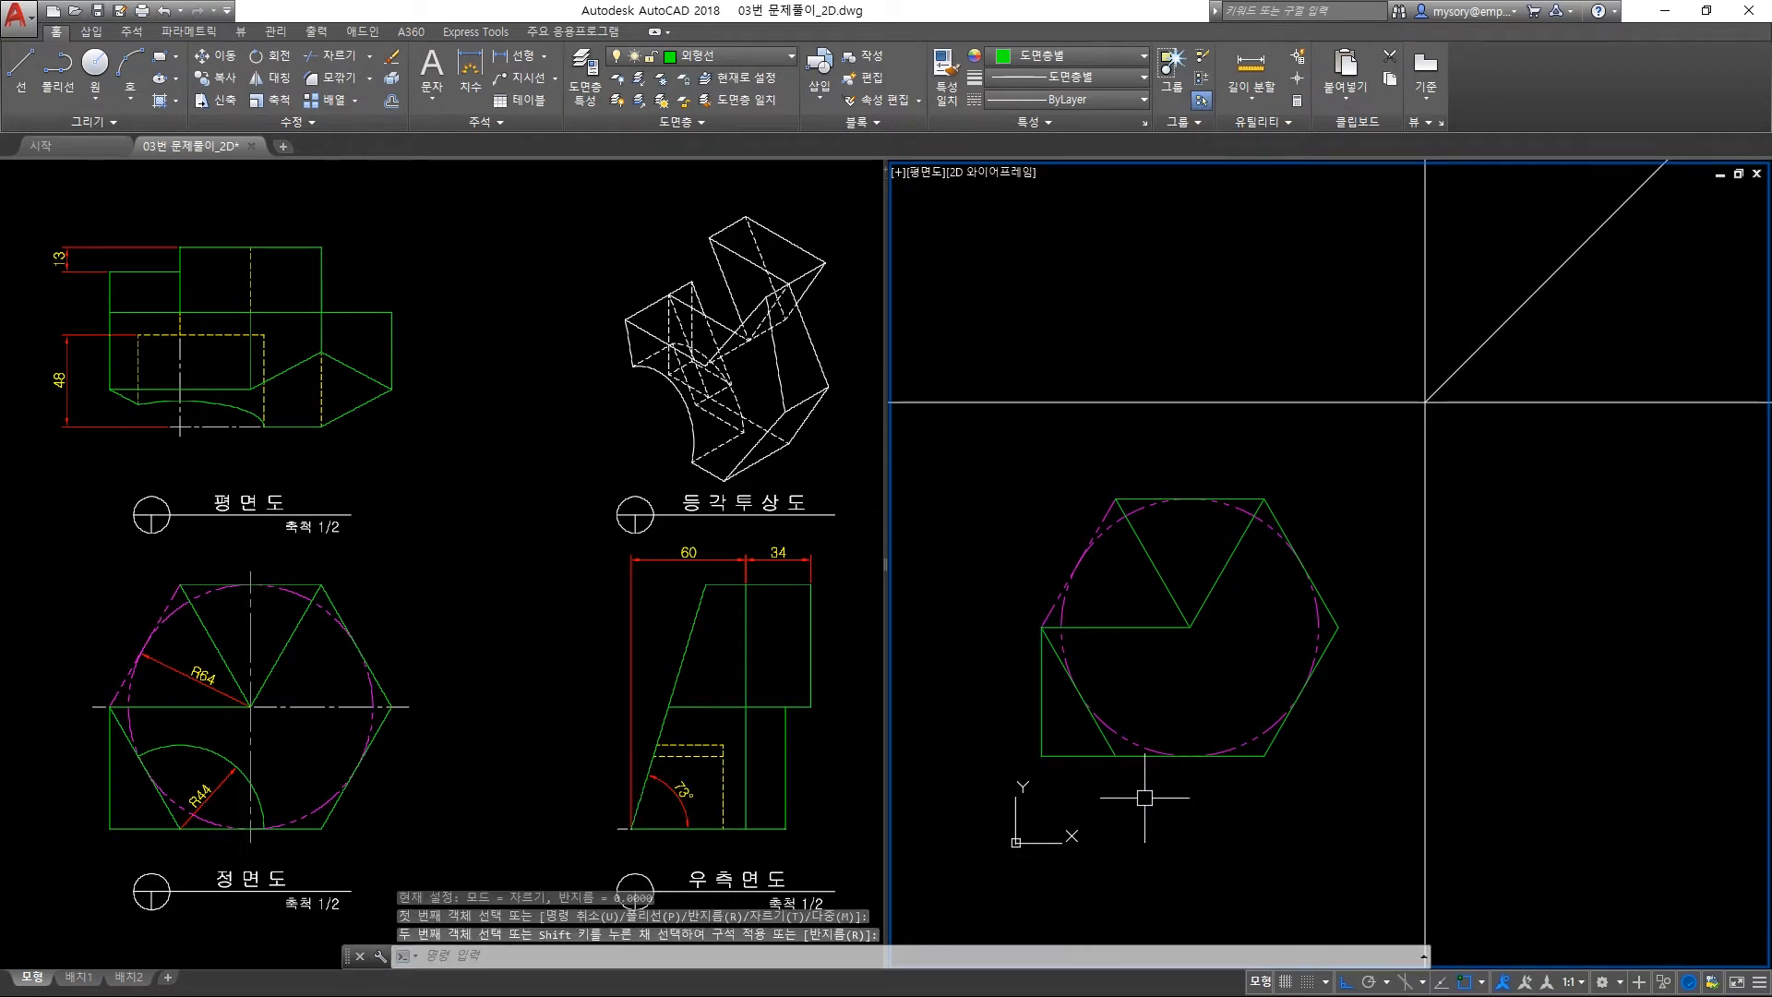
# Draw a circle of radius 44 centred on the hexagon's lower-left vertex.
pyautogui.scroll(3, 1193, 755)
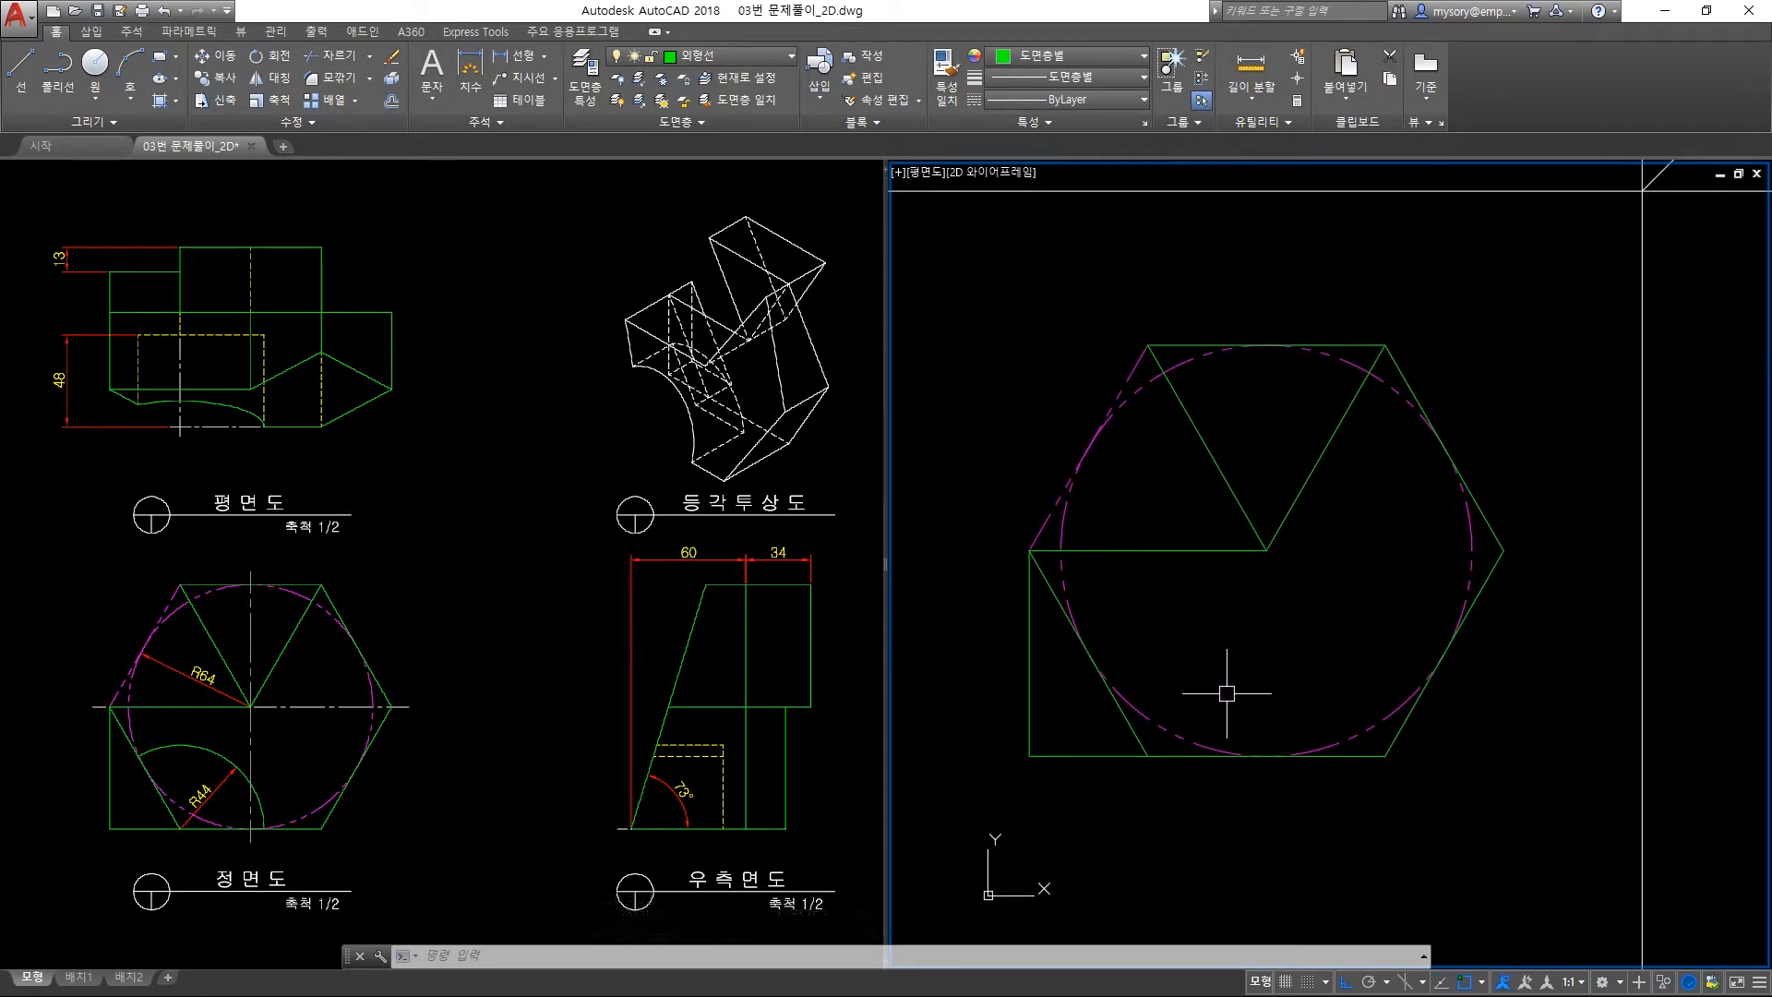
pyautogui.write('c')
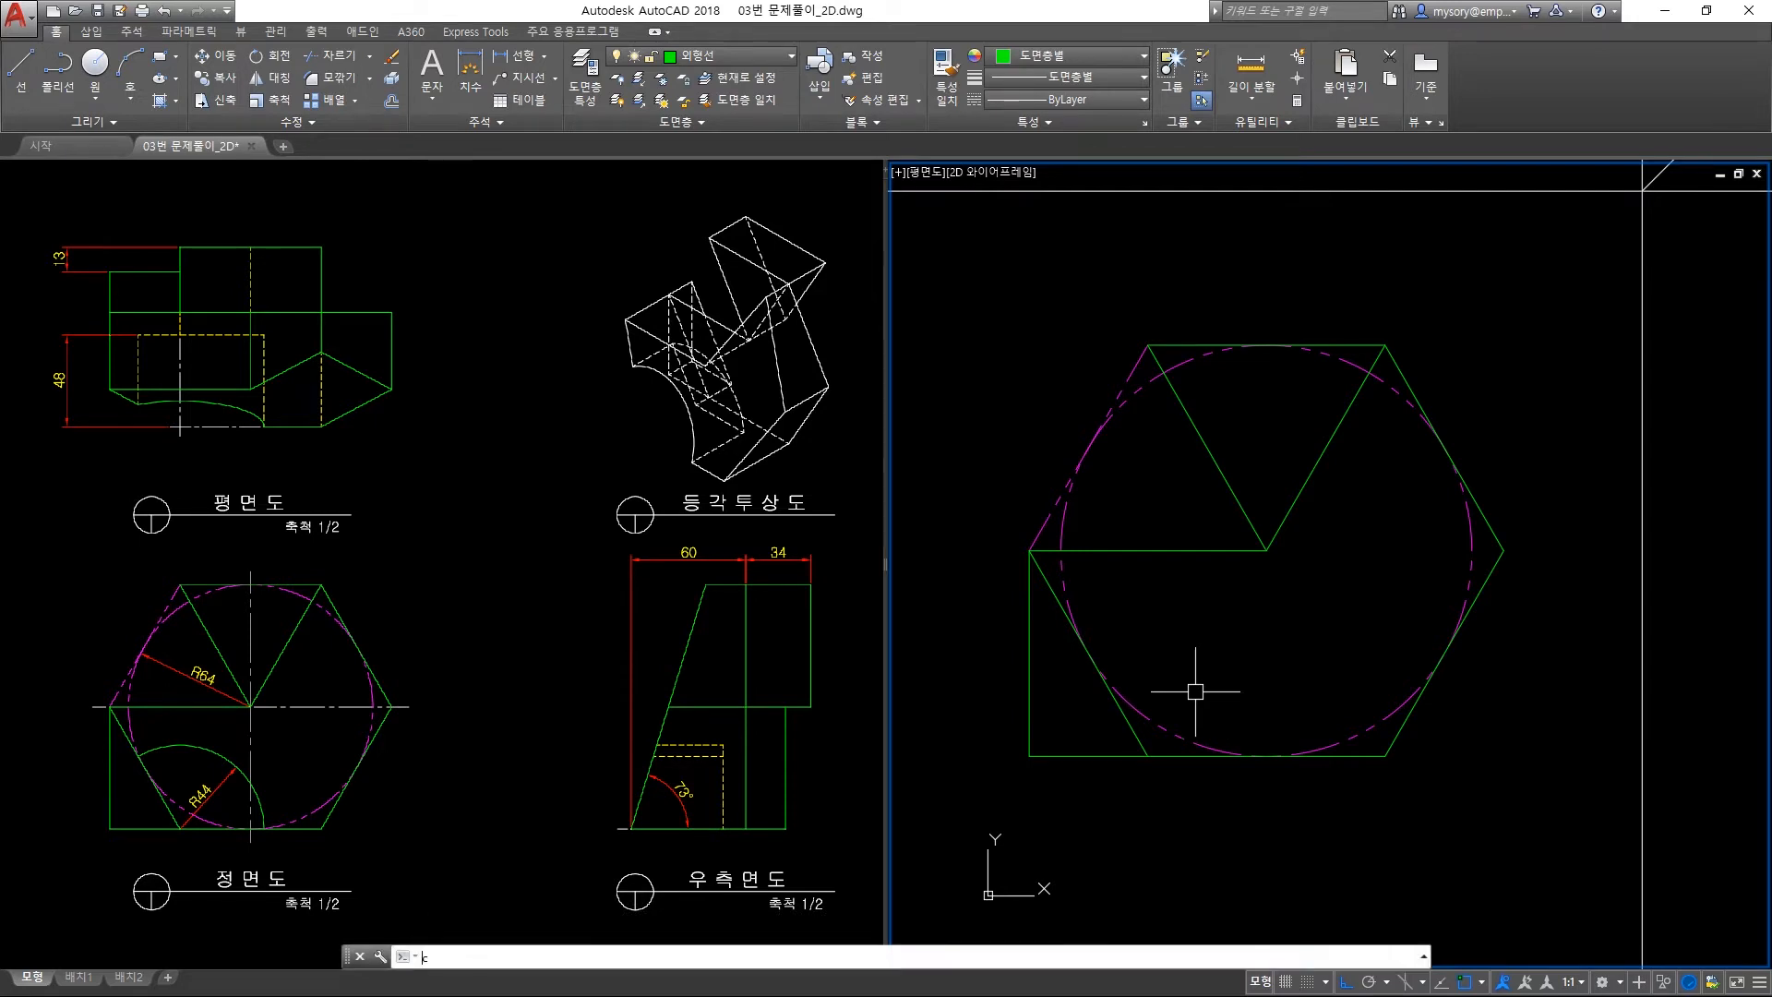
pyautogui.press('Return')
pyautogui.click(1148, 755)
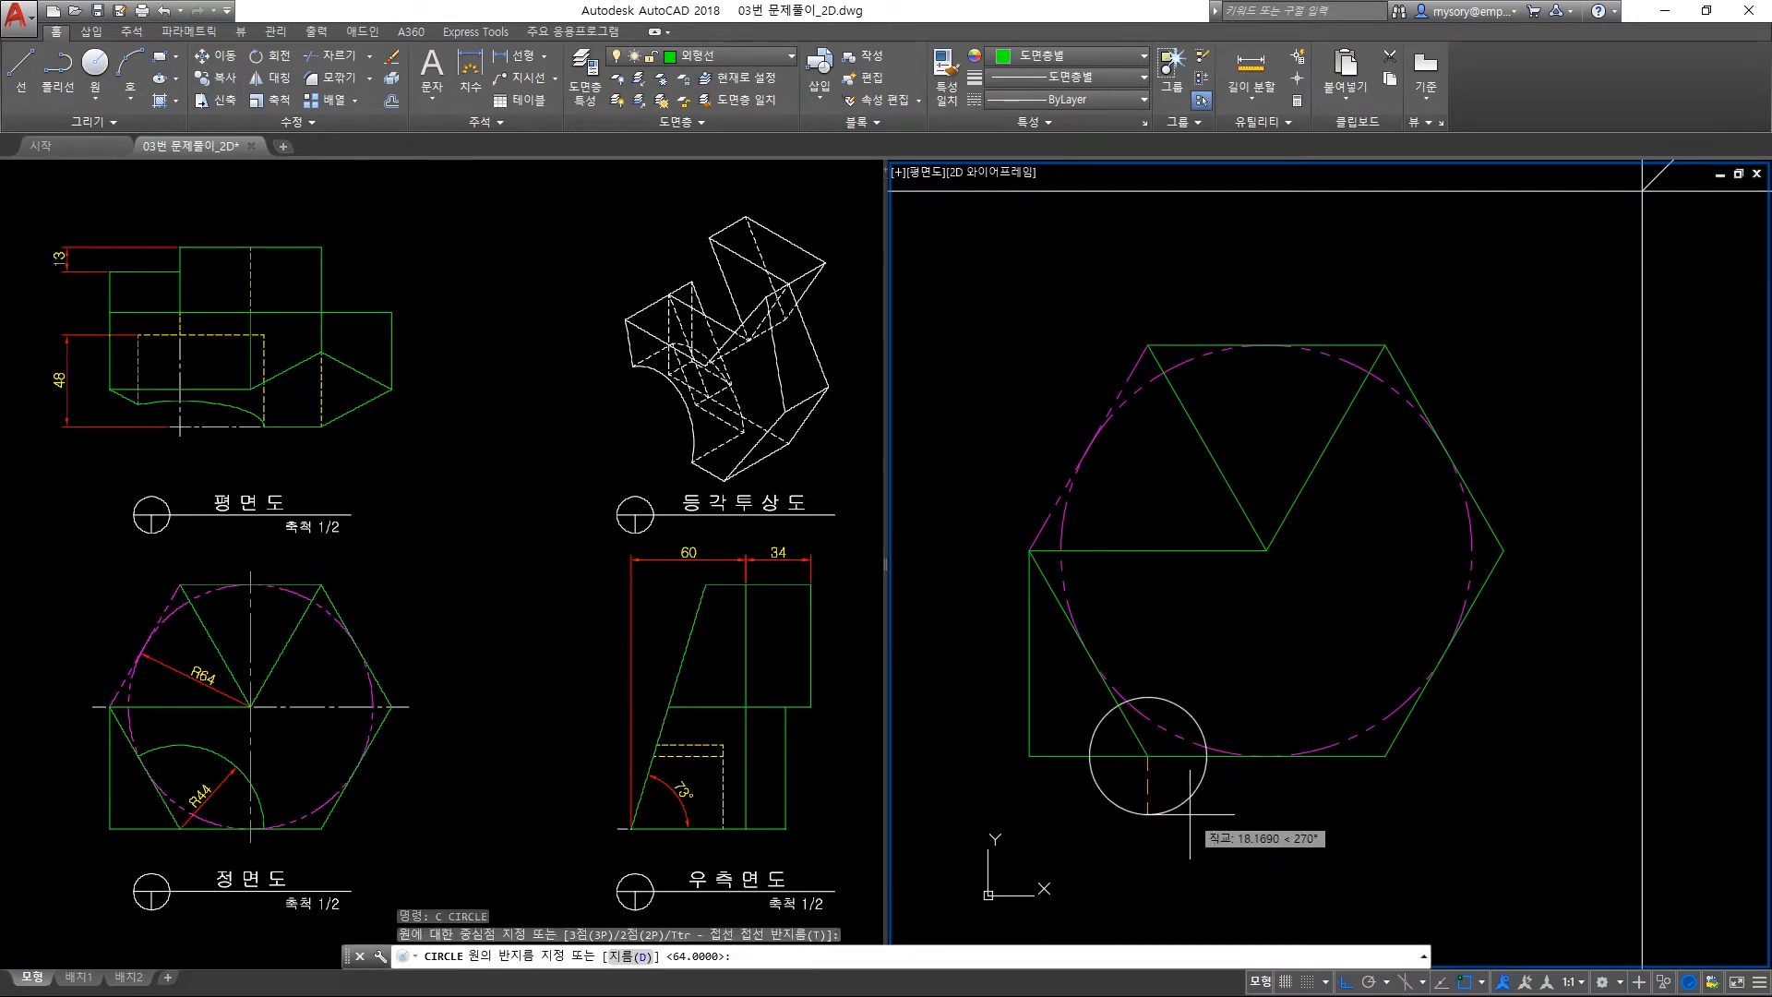
pyautogui.press('Return')
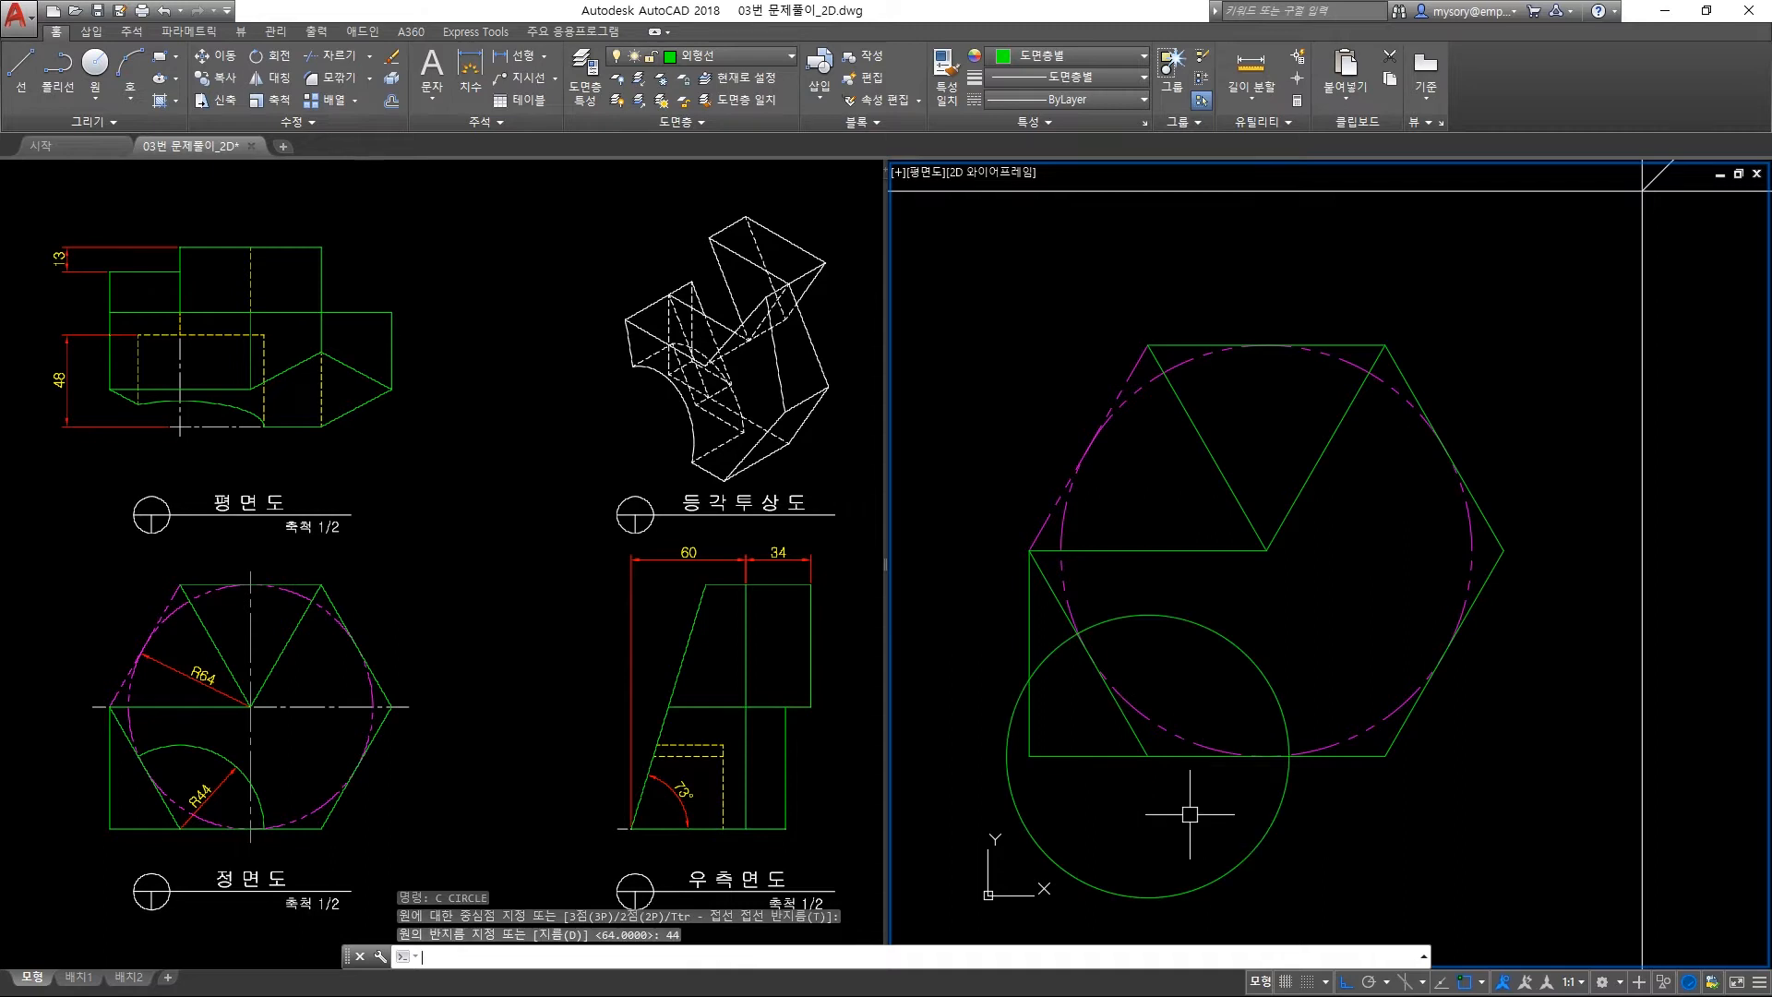
# Trim the radius 44 circle against the hexagon's lower-left and bottom edges, keeping only the arc inside the hexagon.
pyautogui.write('tr')
pyautogui.press('Return')
pyautogui.click(1042, 582)
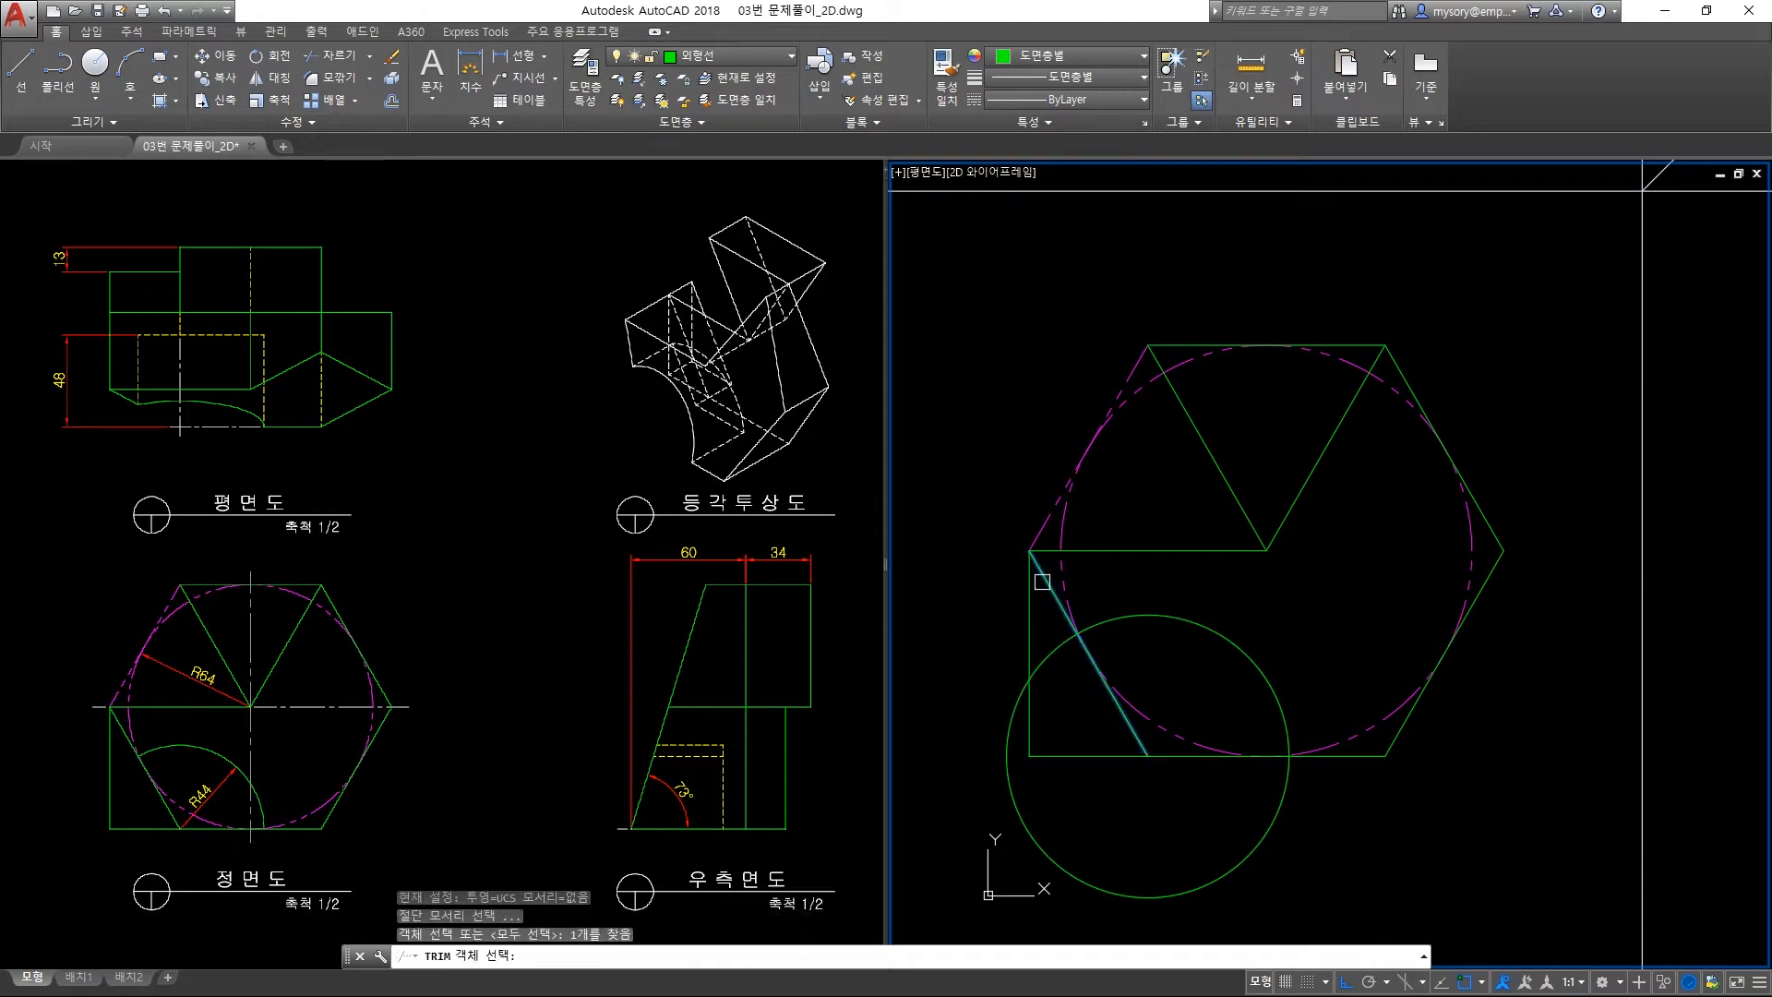
pyautogui.click(1185, 757)
pyautogui.press('Return')
pyautogui.click(1257, 834)
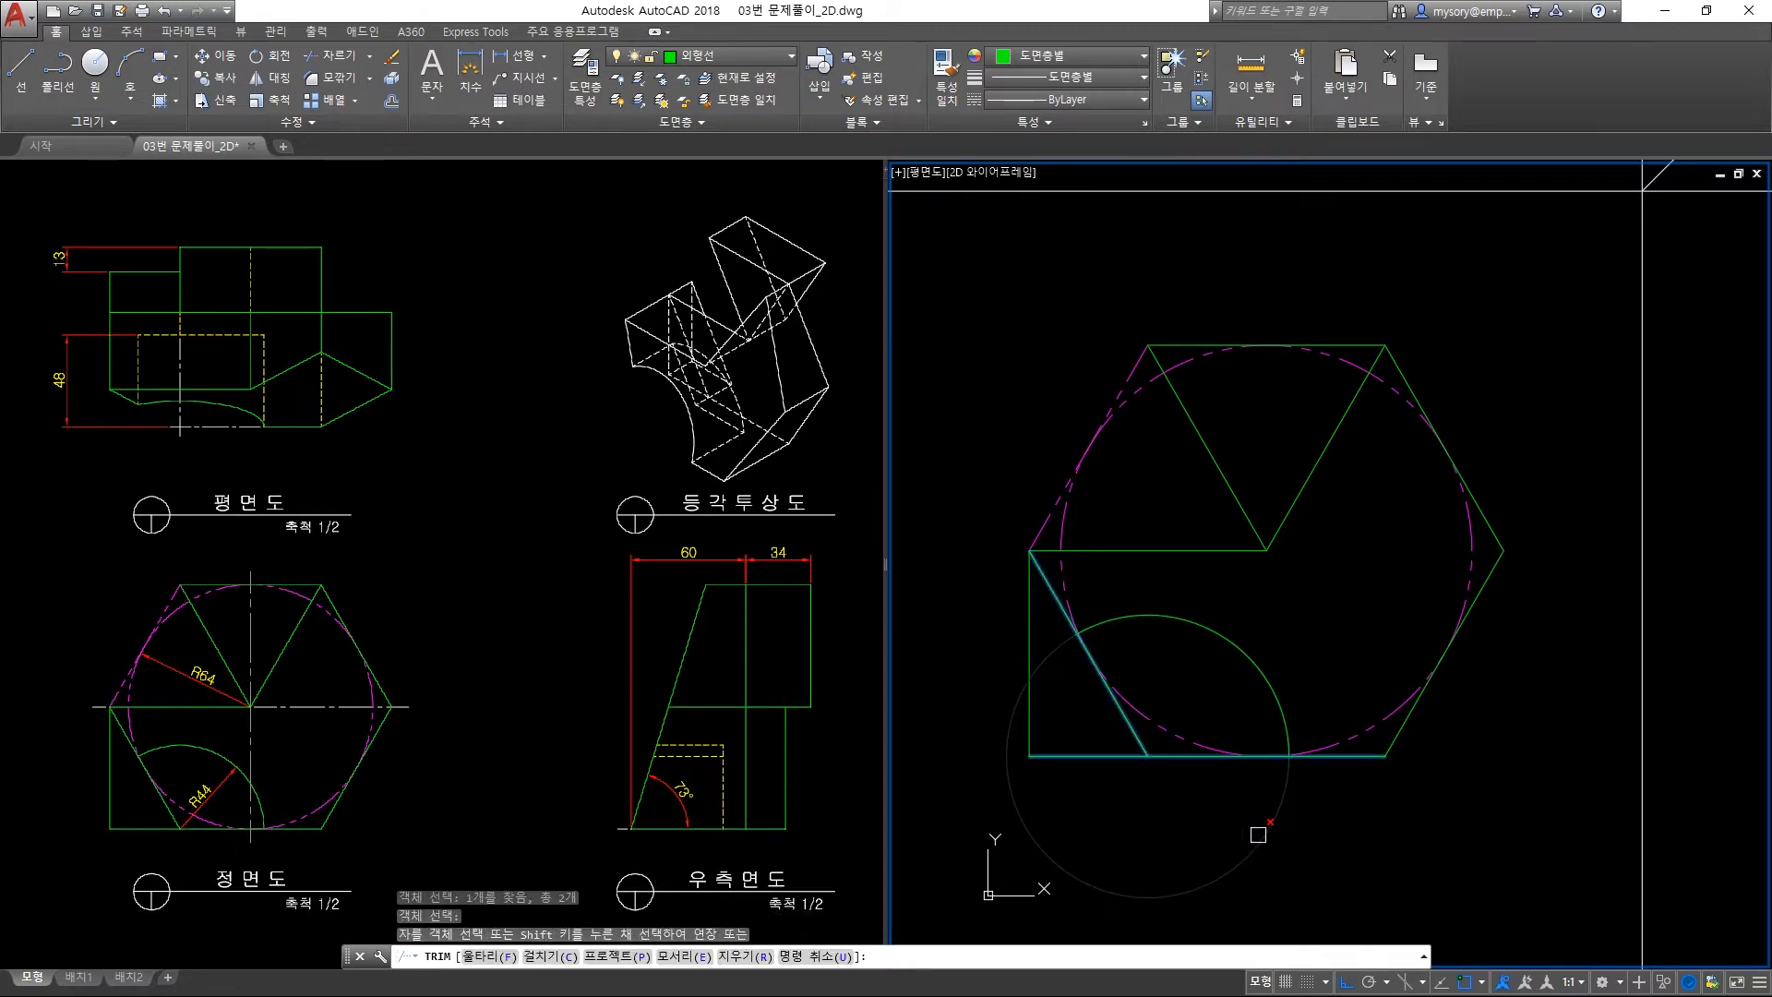
pyautogui.press('Return')
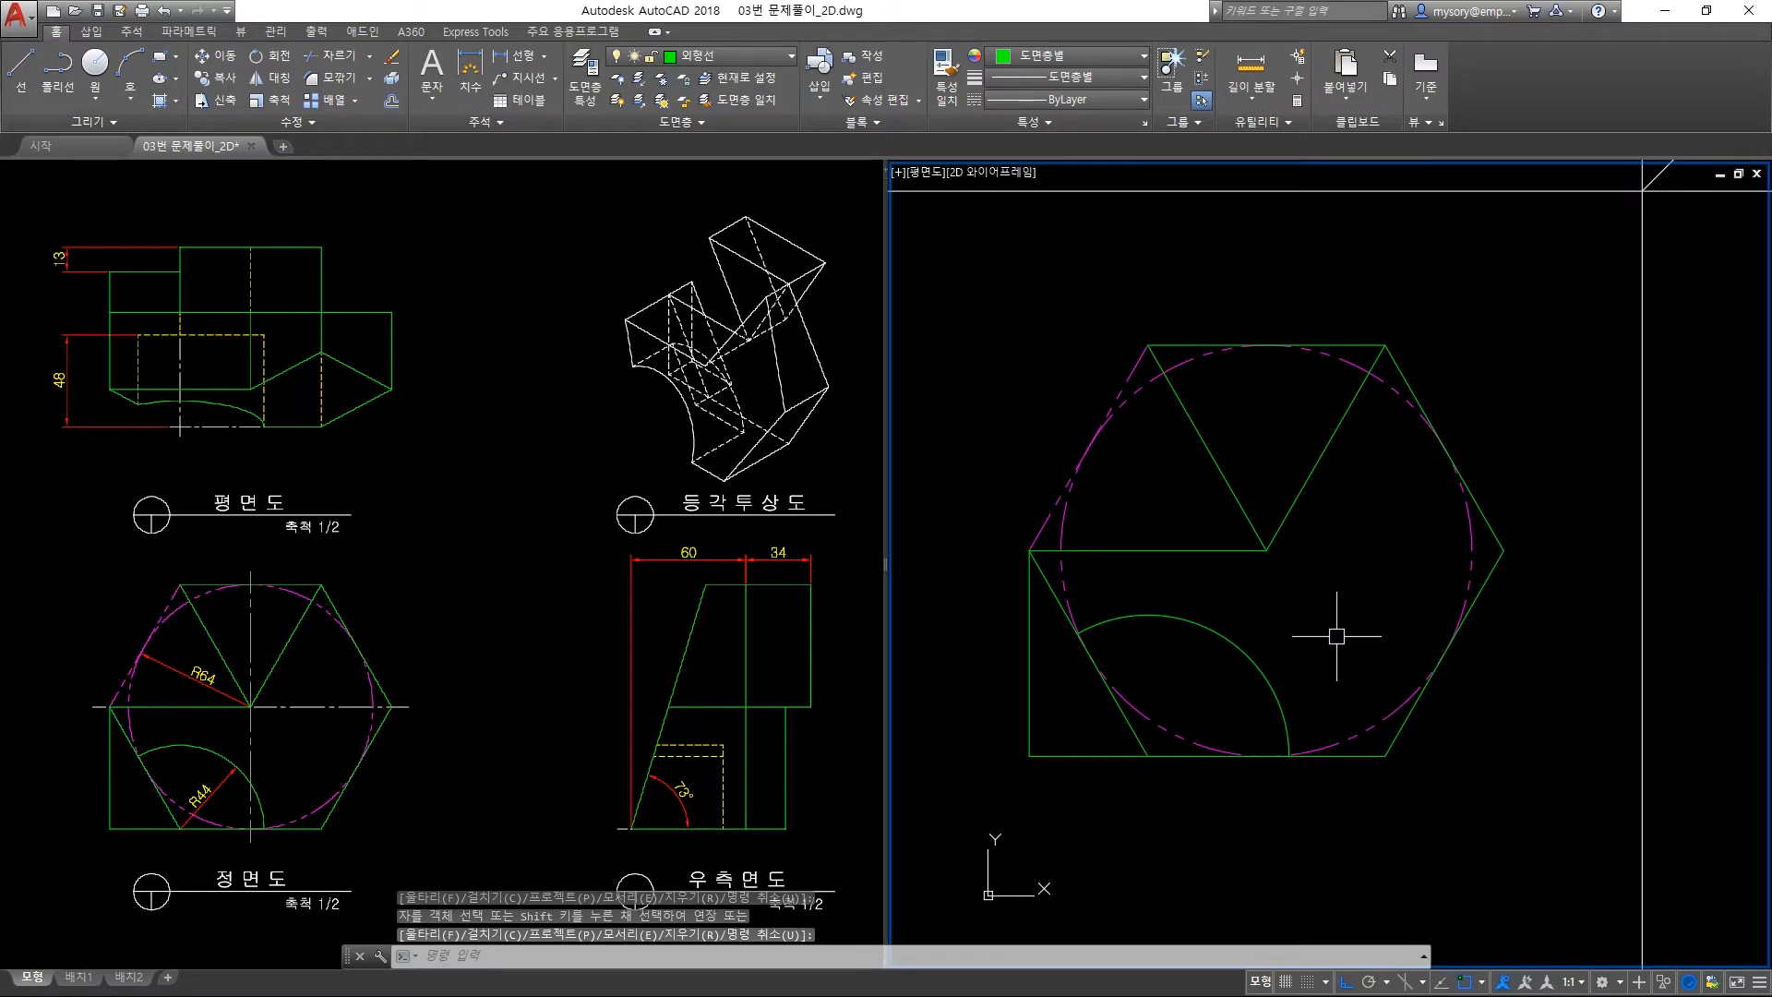
# On the 중심선 layer, draw a vertical centre line between the midpoints of the hexagon's top and bottom edges.
pyautogui.moveTo(1330, 582); pyautogui.dragTo(1305, 601, button='middle')
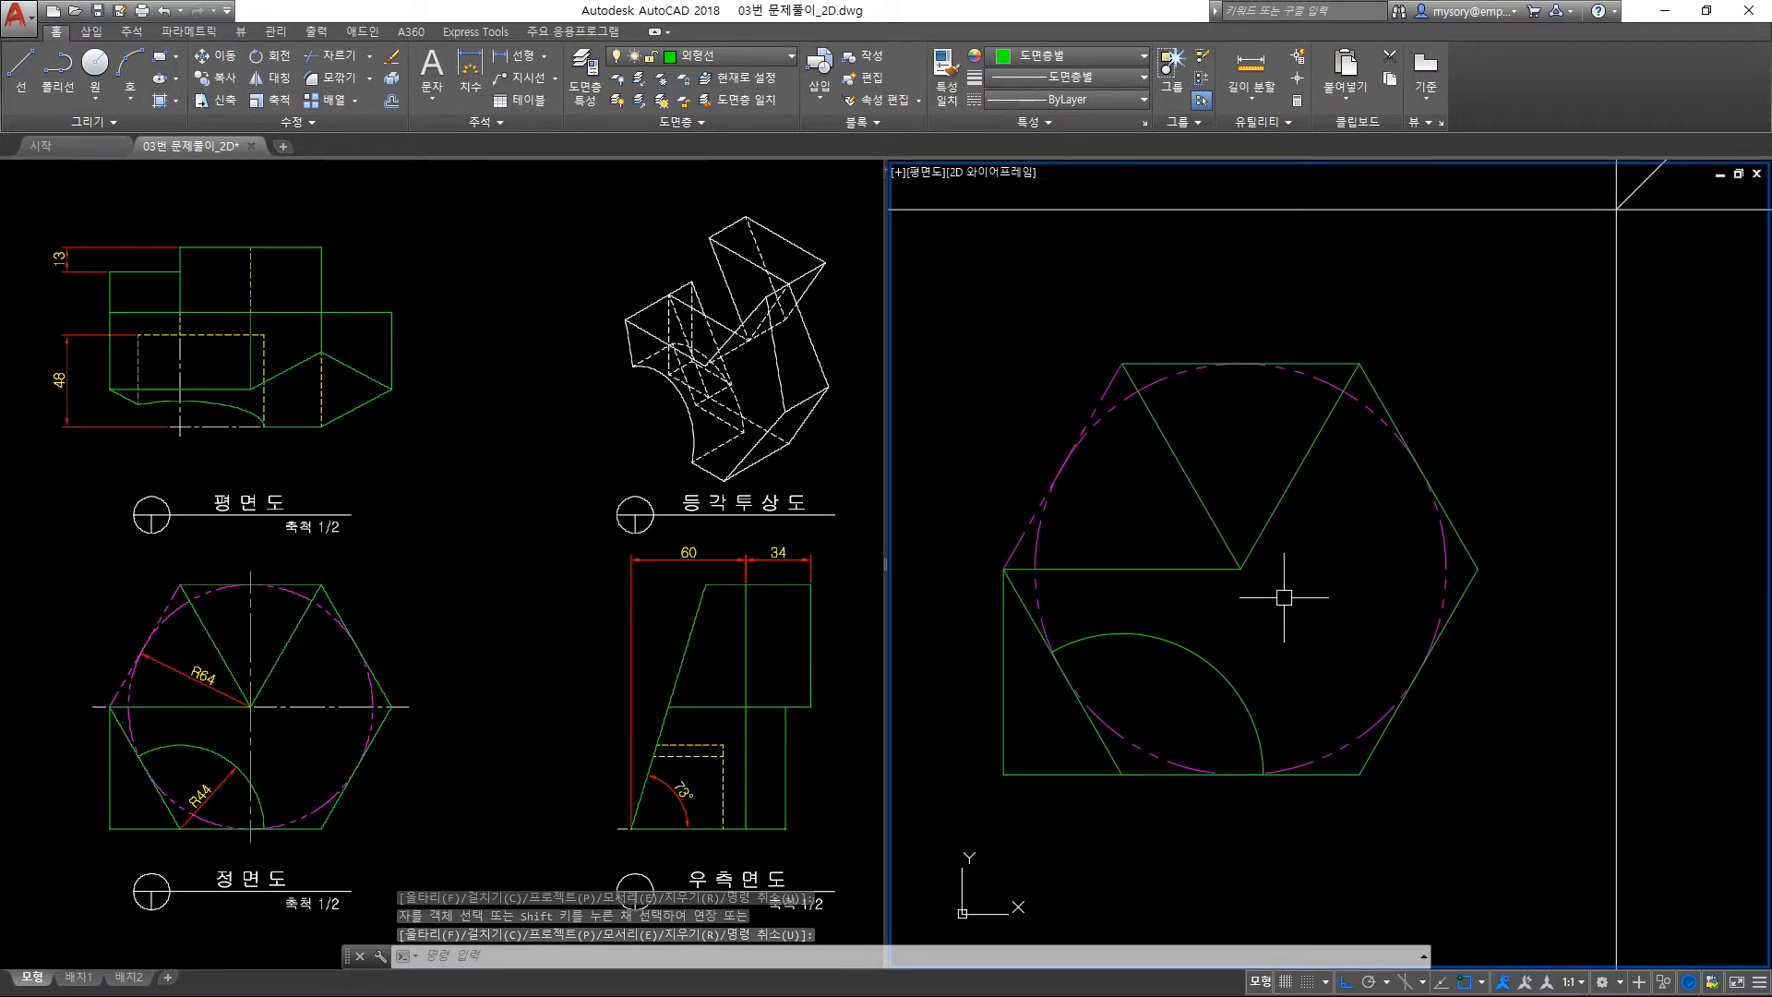
pyautogui.click(753, 57)
pyautogui.click(711, 211)
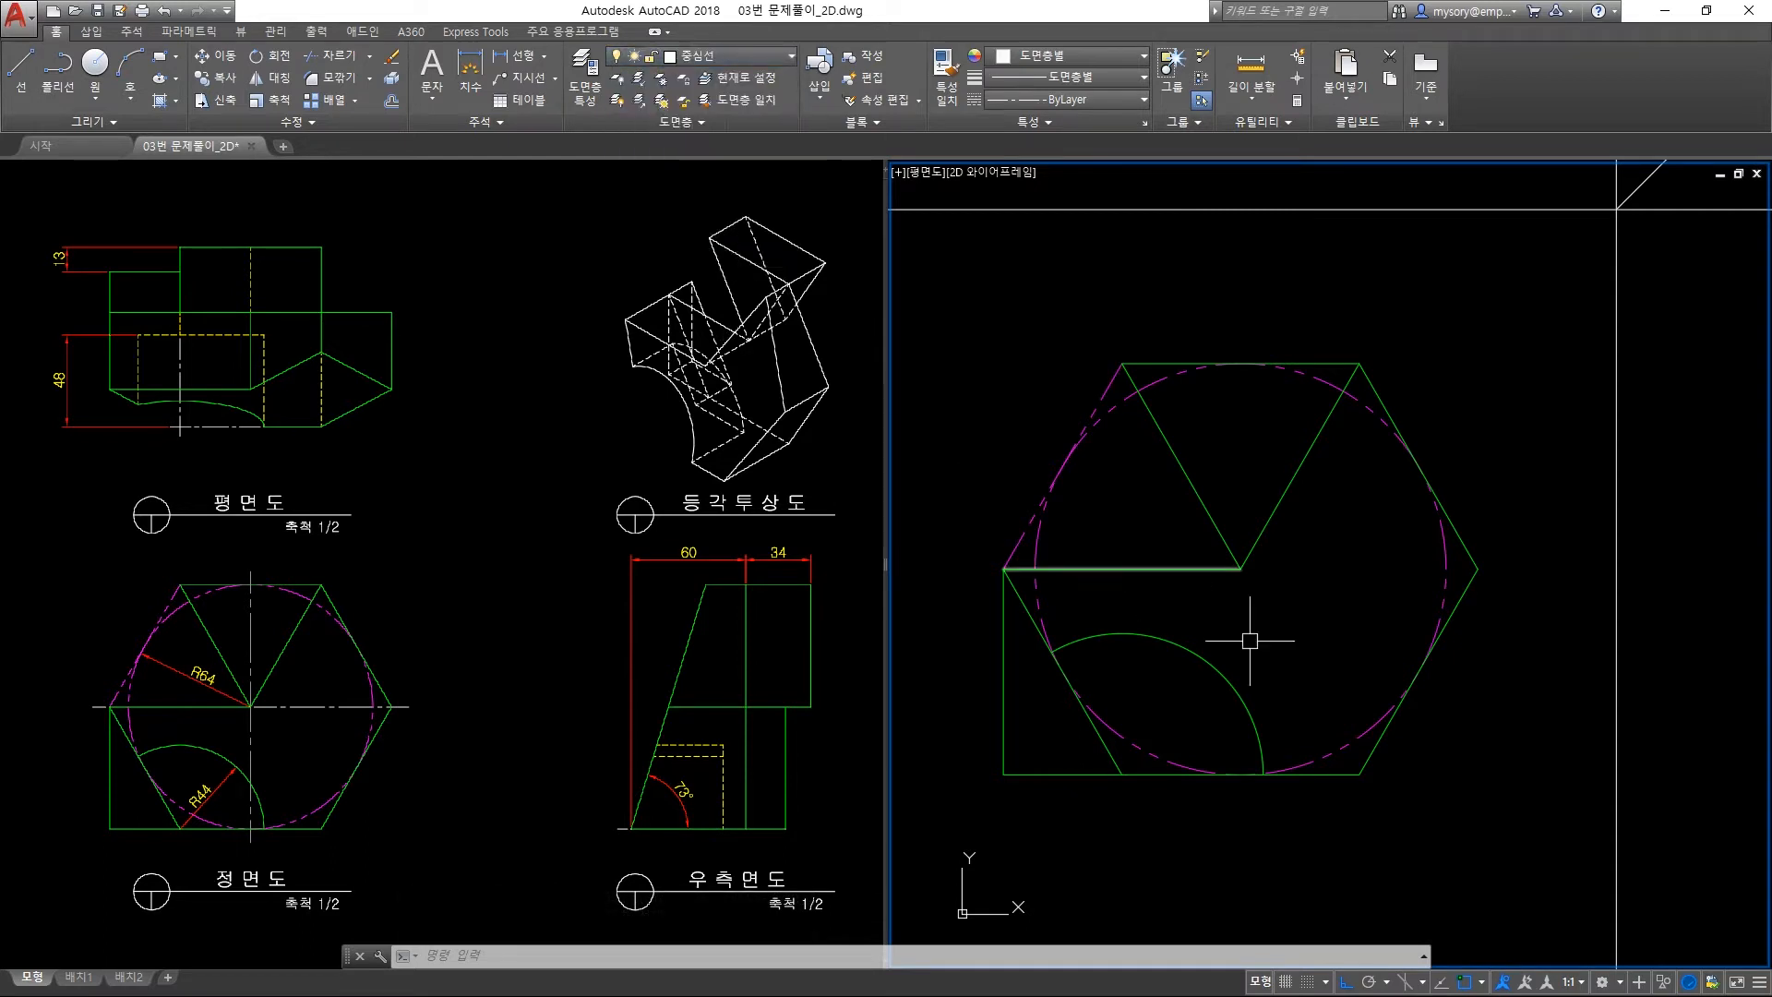
pyautogui.write('l')
pyautogui.press('Return')
pyautogui.click(1240, 363)
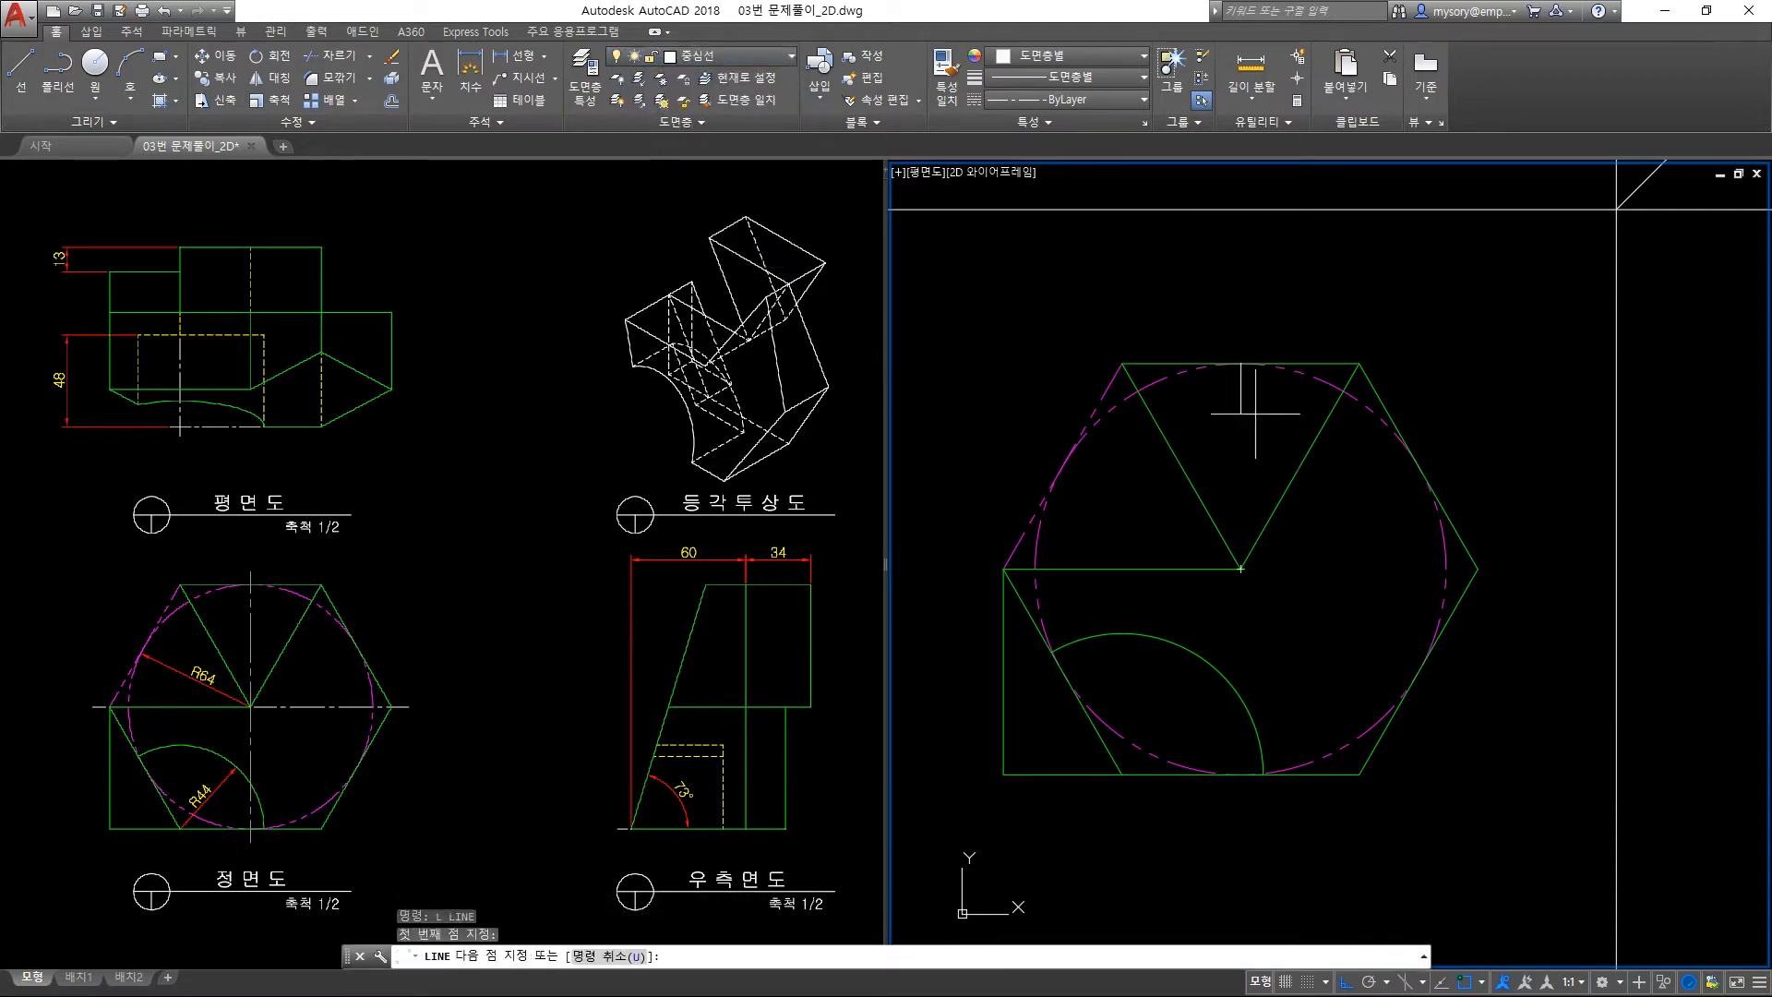
pyautogui.click(1240, 774)
pyautogui.press('Return')
# Draw a horizontal centre line from the hexagon's right vertex to the circle's centre.
pyautogui.press('Return')
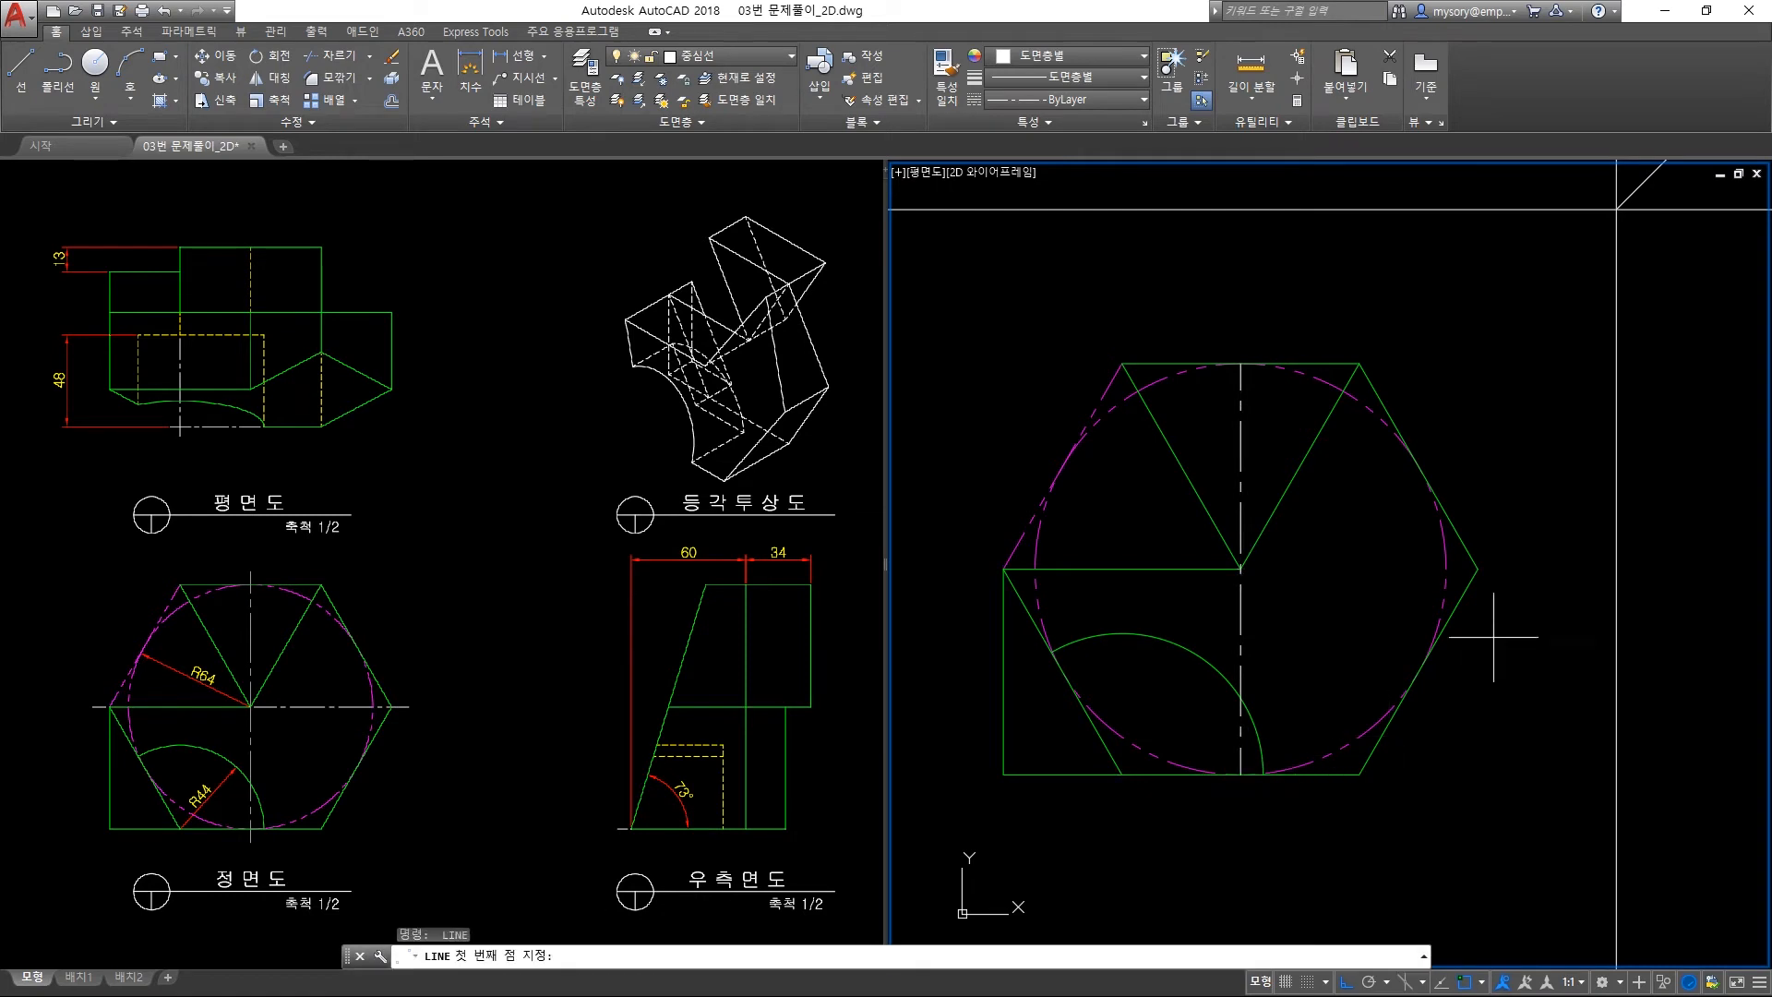
pyautogui.click(1478, 568)
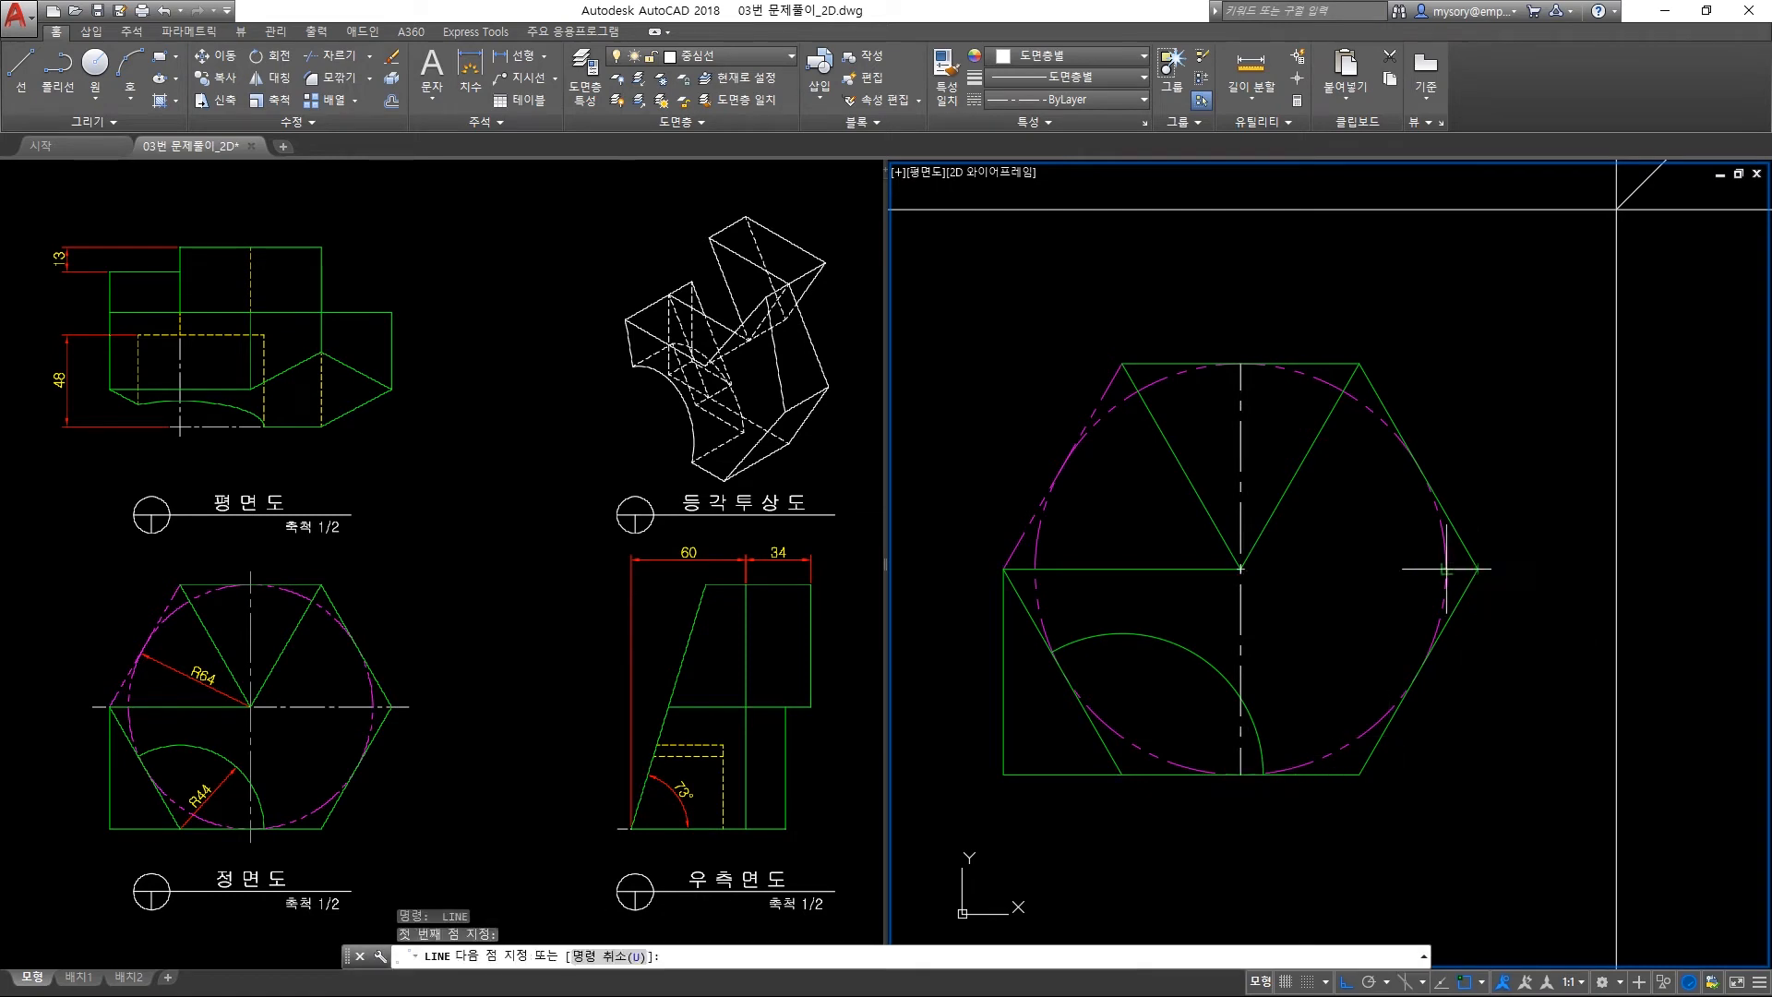
pyautogui.click(1241, 568)
pyautogui.press('Return')
# Draw a centre line 7 long extending outward to the left from the hexagon's left vertex.
pyautogui.press('Return')
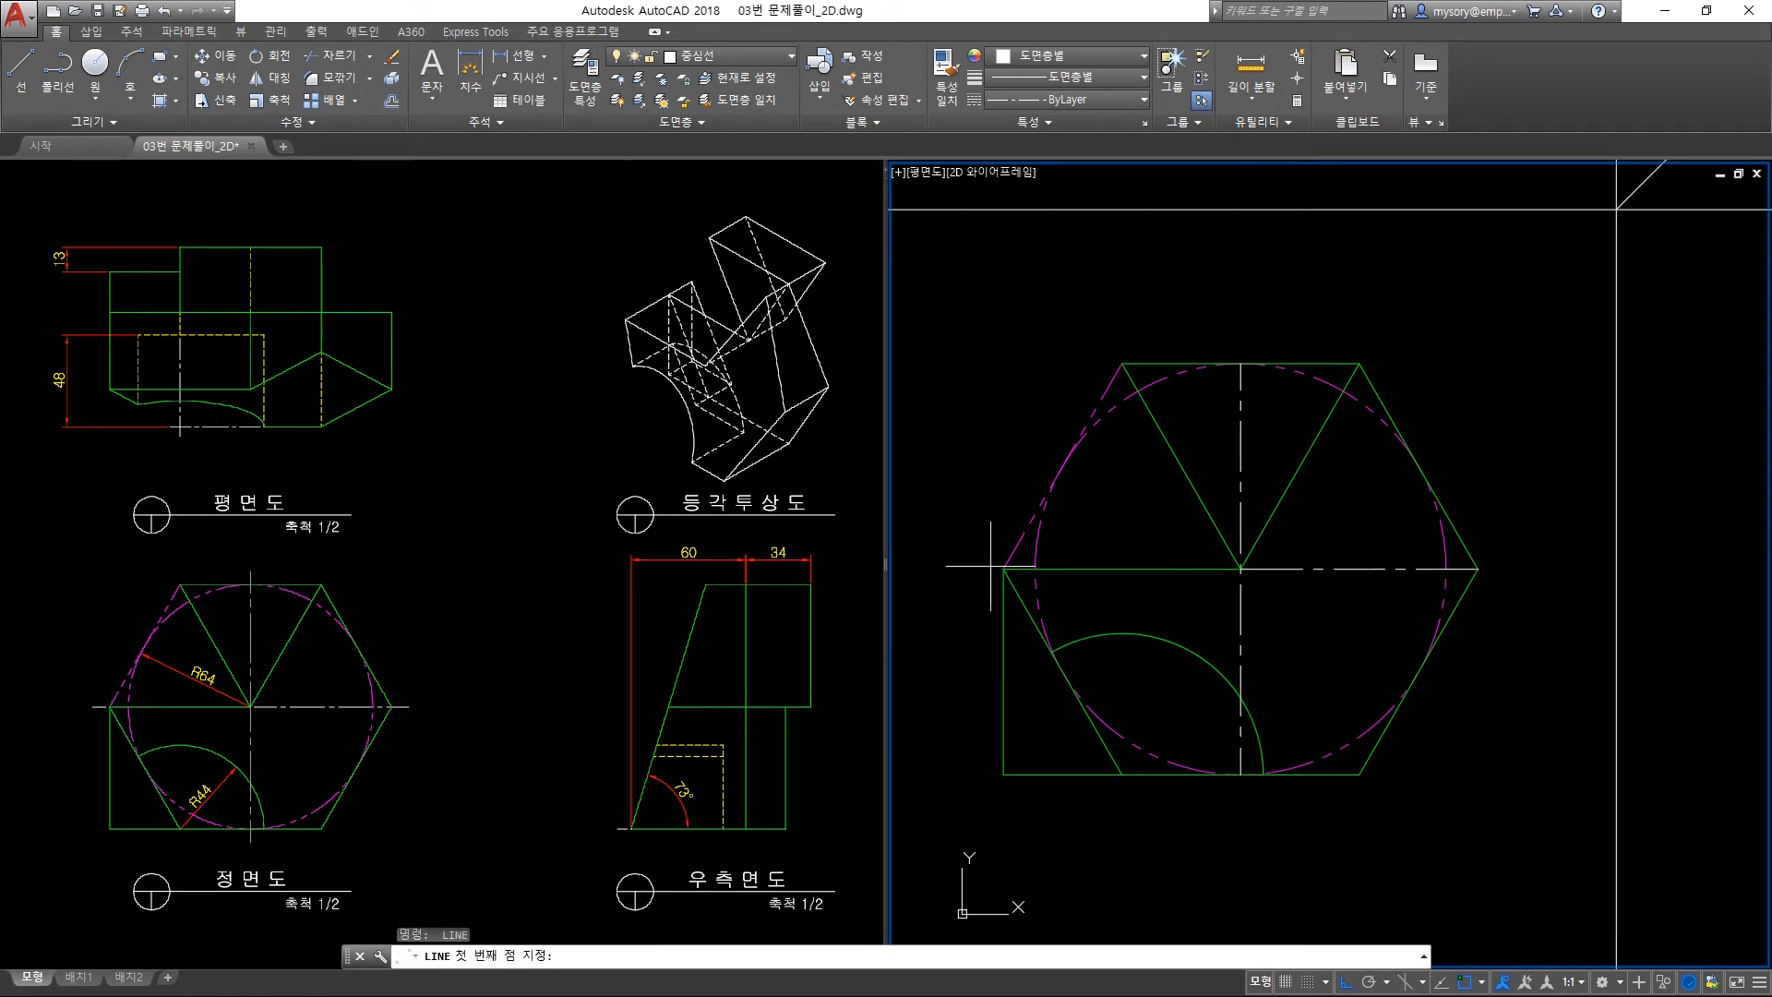
pyautogui.click(1003, 569)
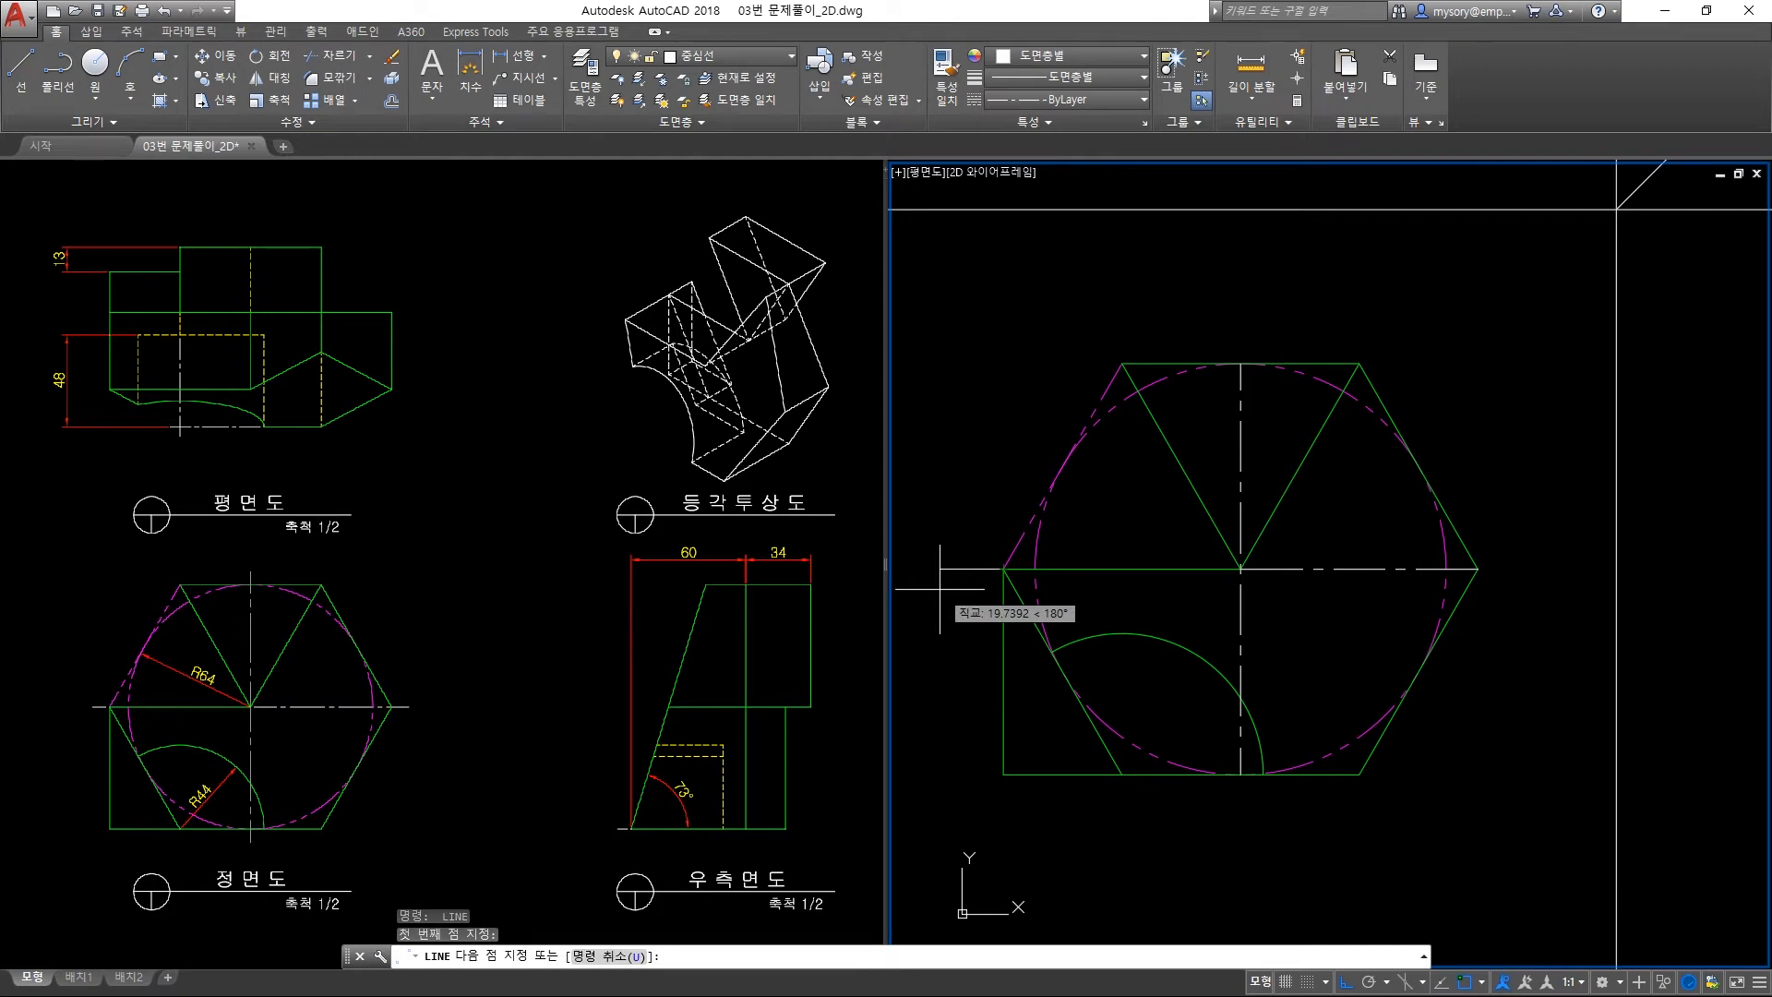
pyautogui.write('7')
pyautogui.press('Return')
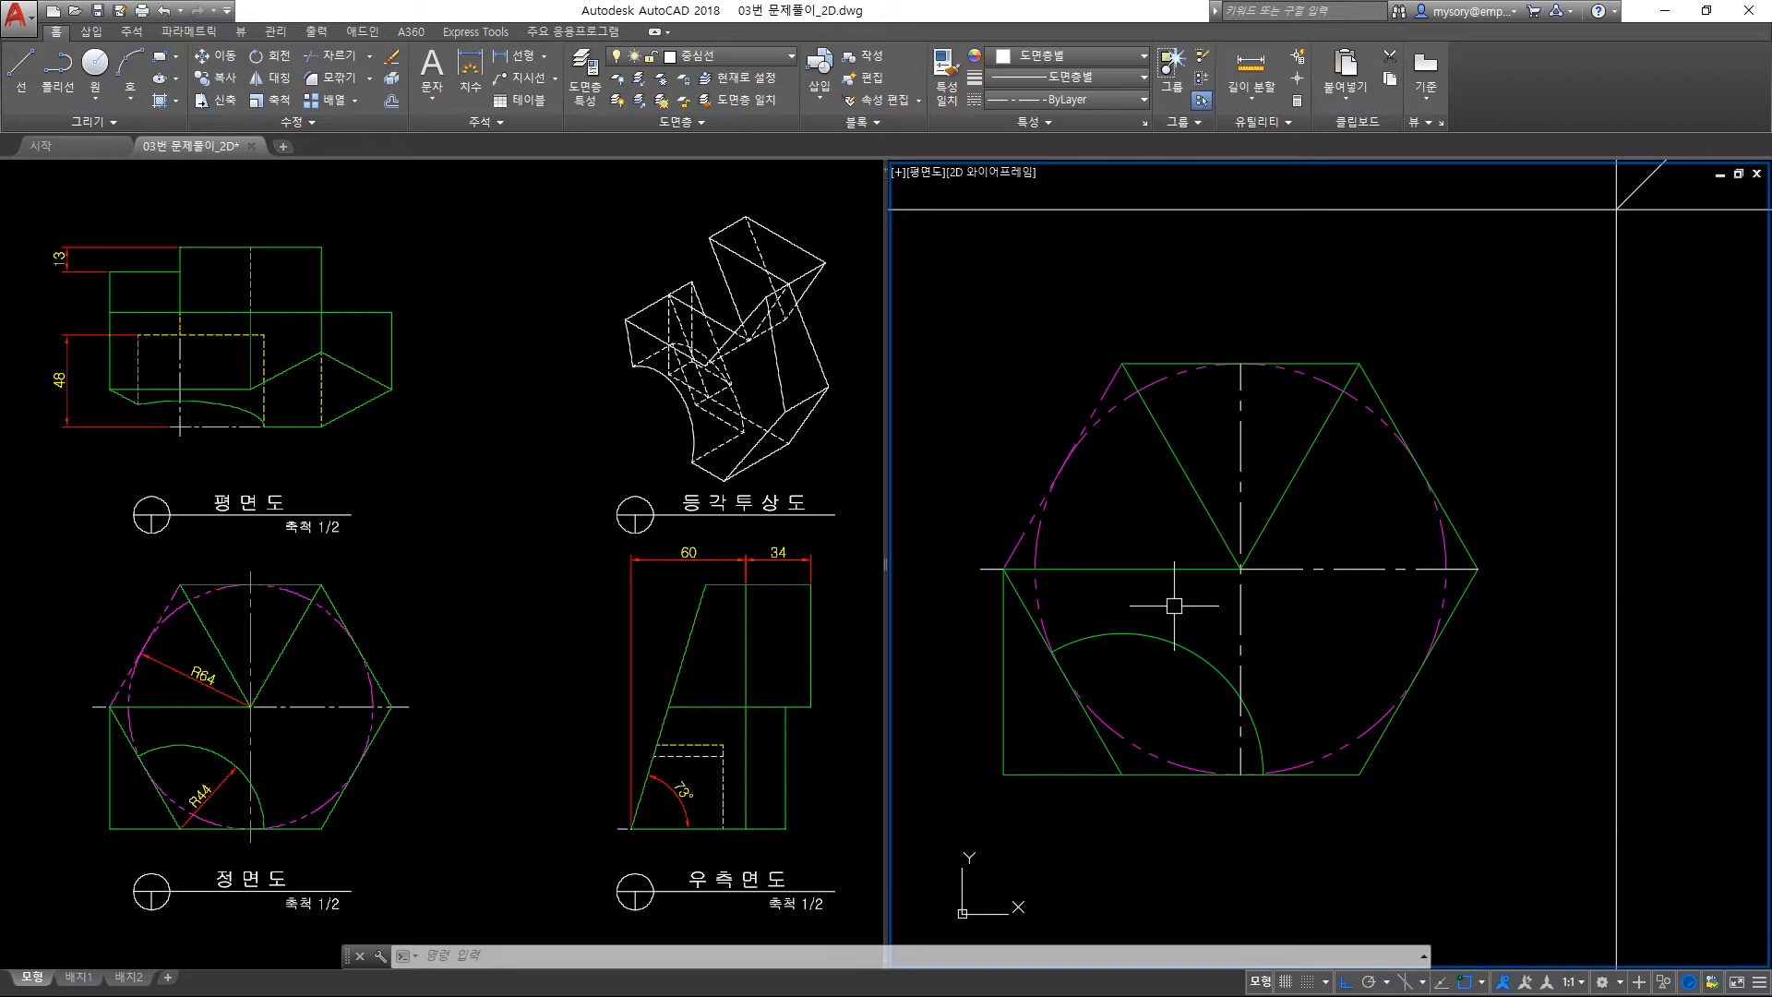
# Lengthen both ends of the vertical centre line and the outer end of the horizontal one by 7.
pyautogui.write('len')
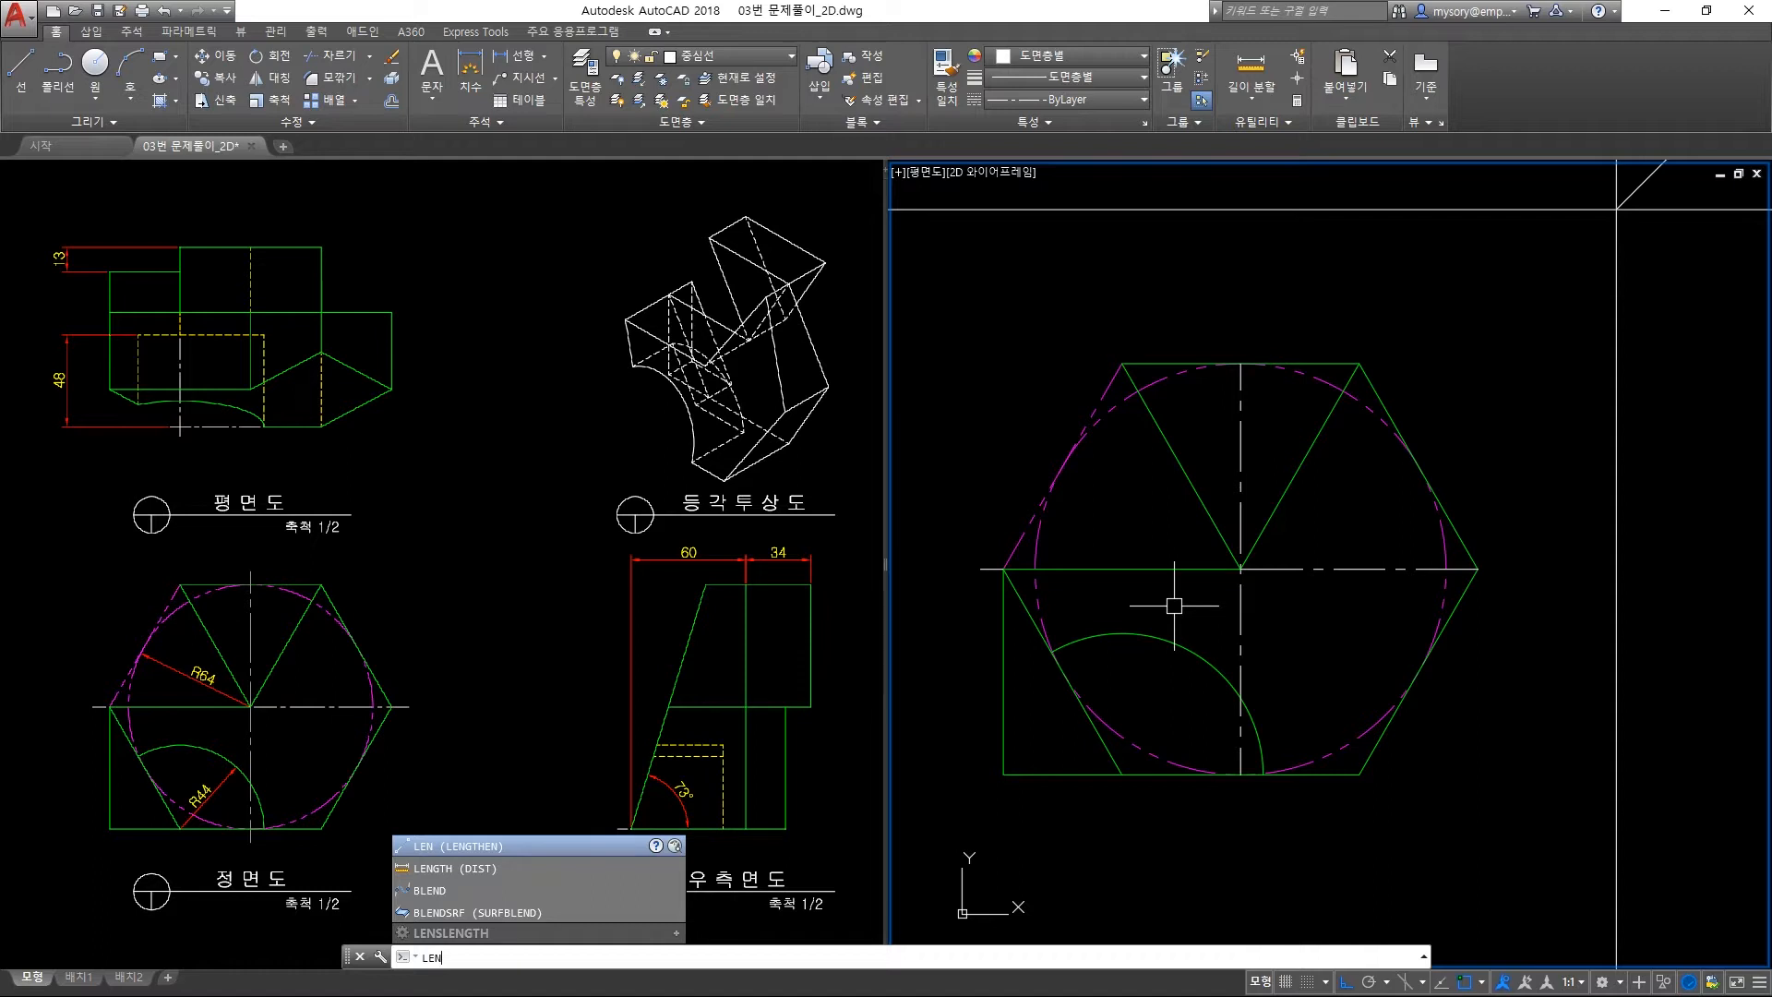
pyautogui.press('Return')
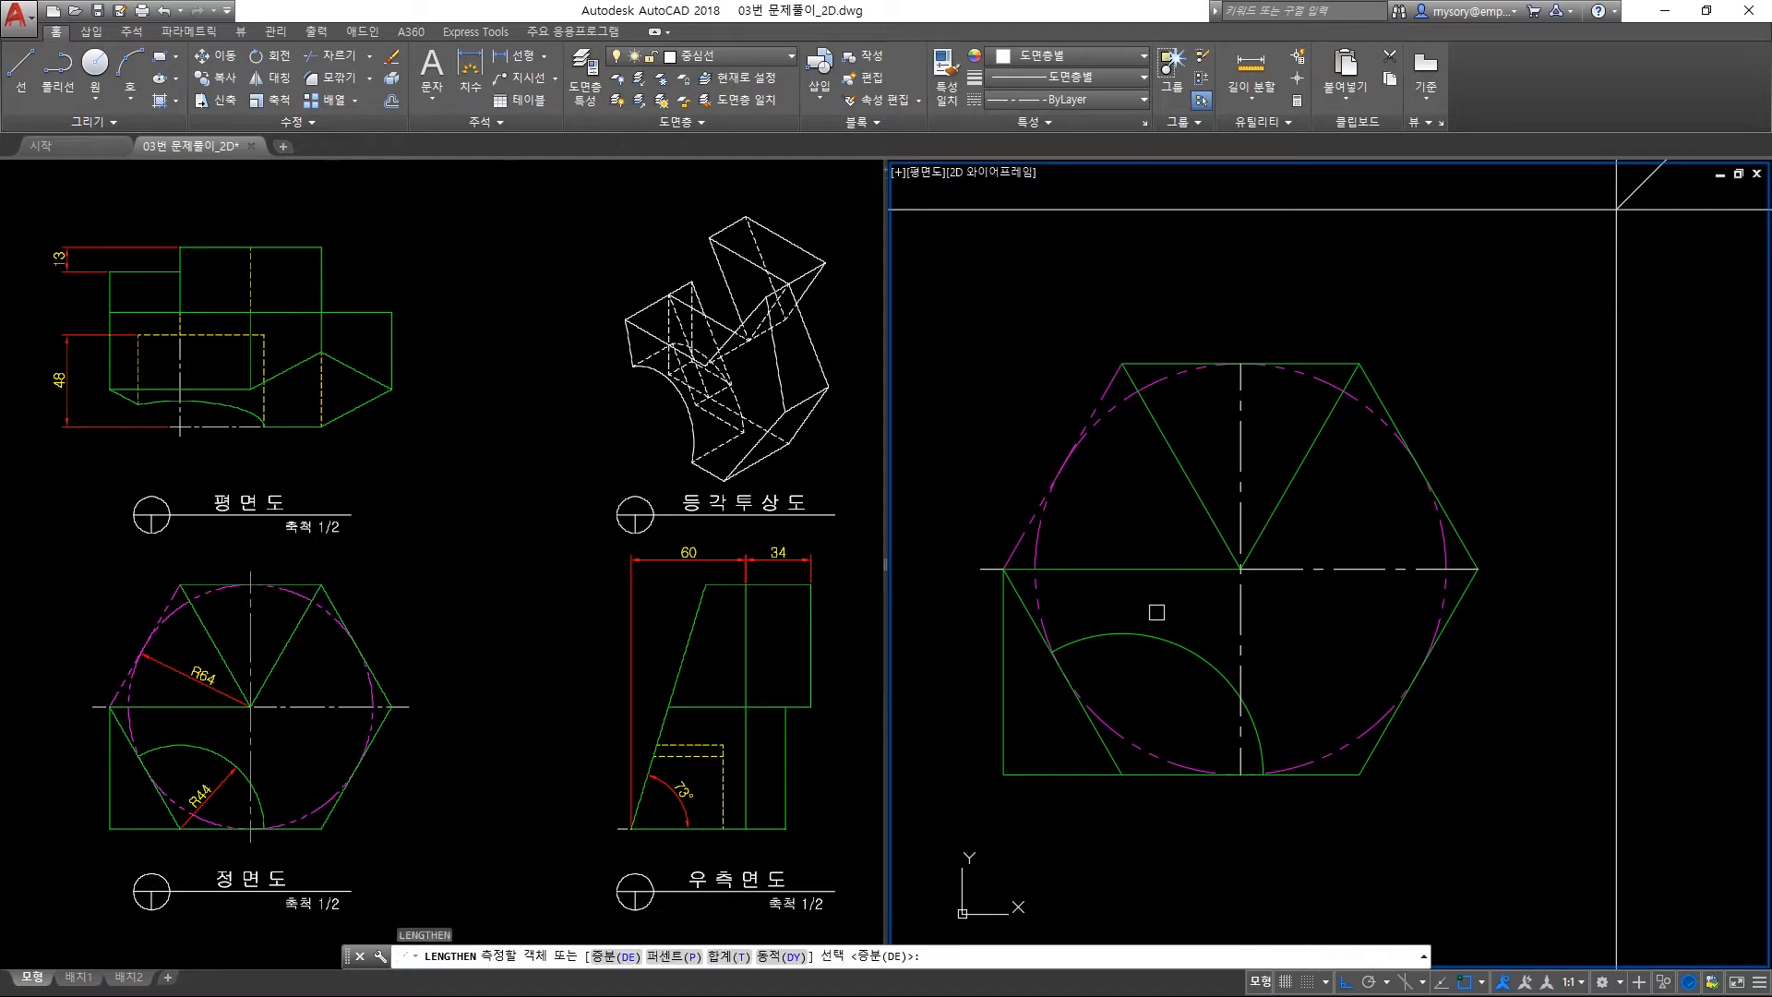
pyautogui.press('Return')
pyautogui.write('7')
pyautogui.press('Return')
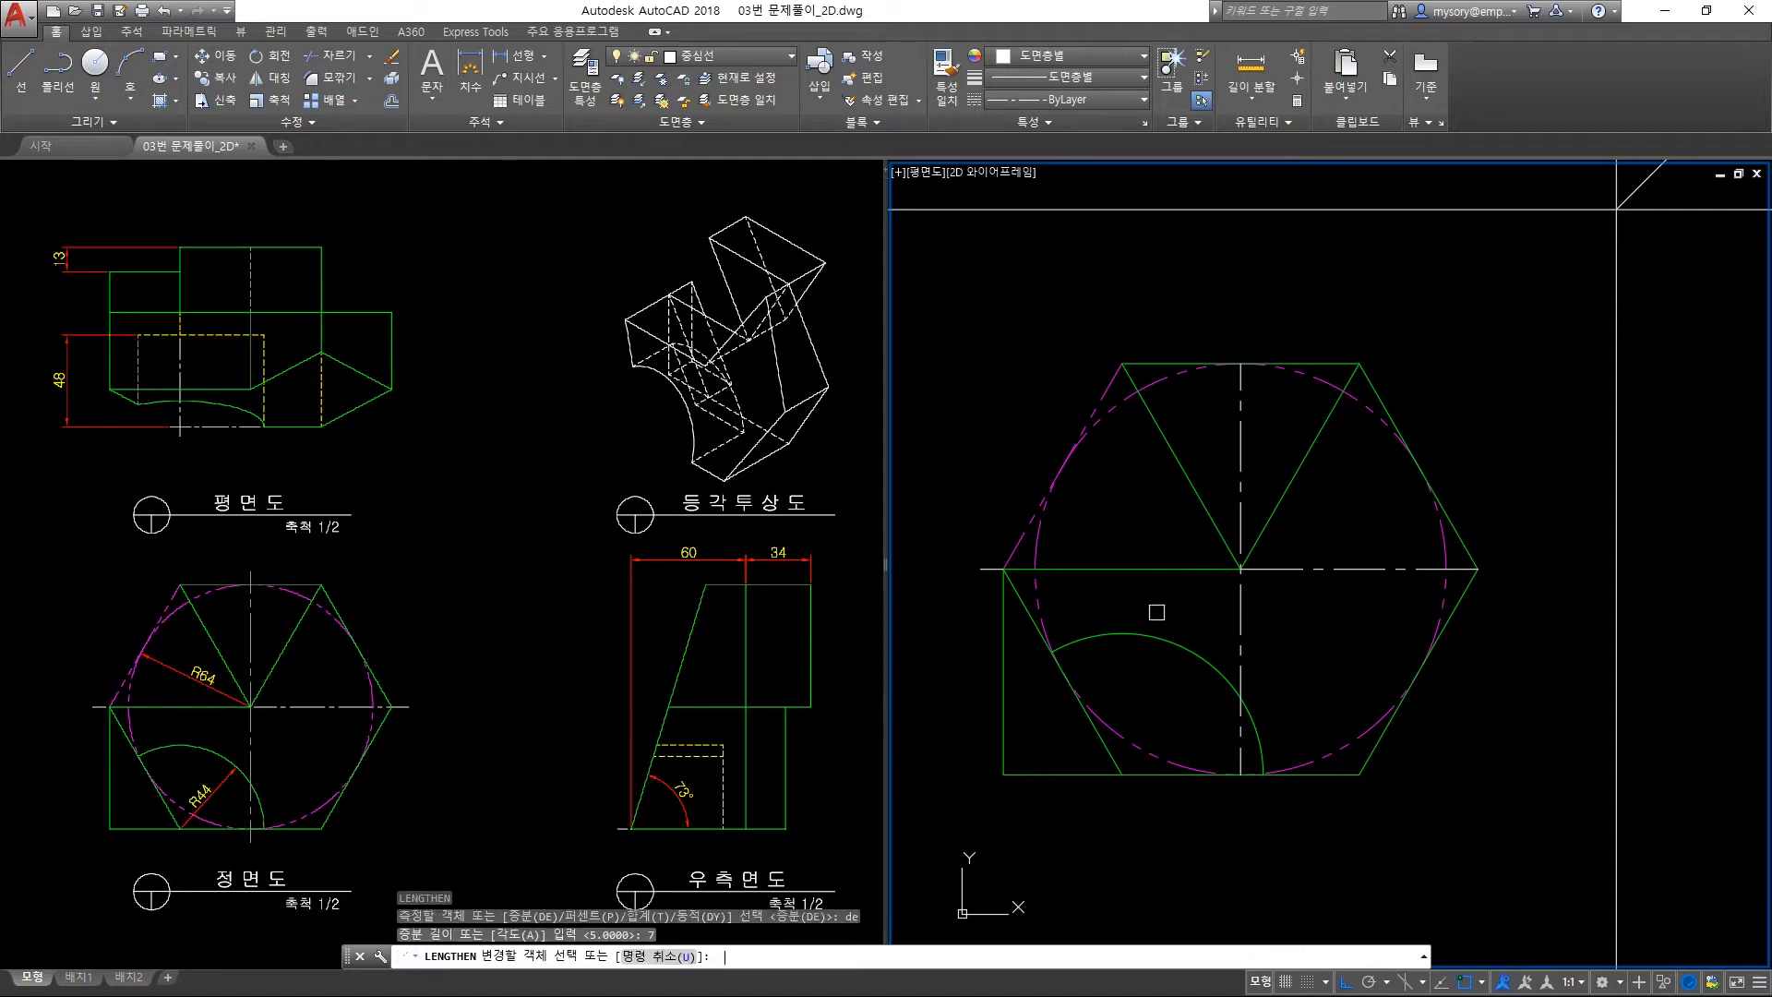
pyautogui.click(1243, 399)
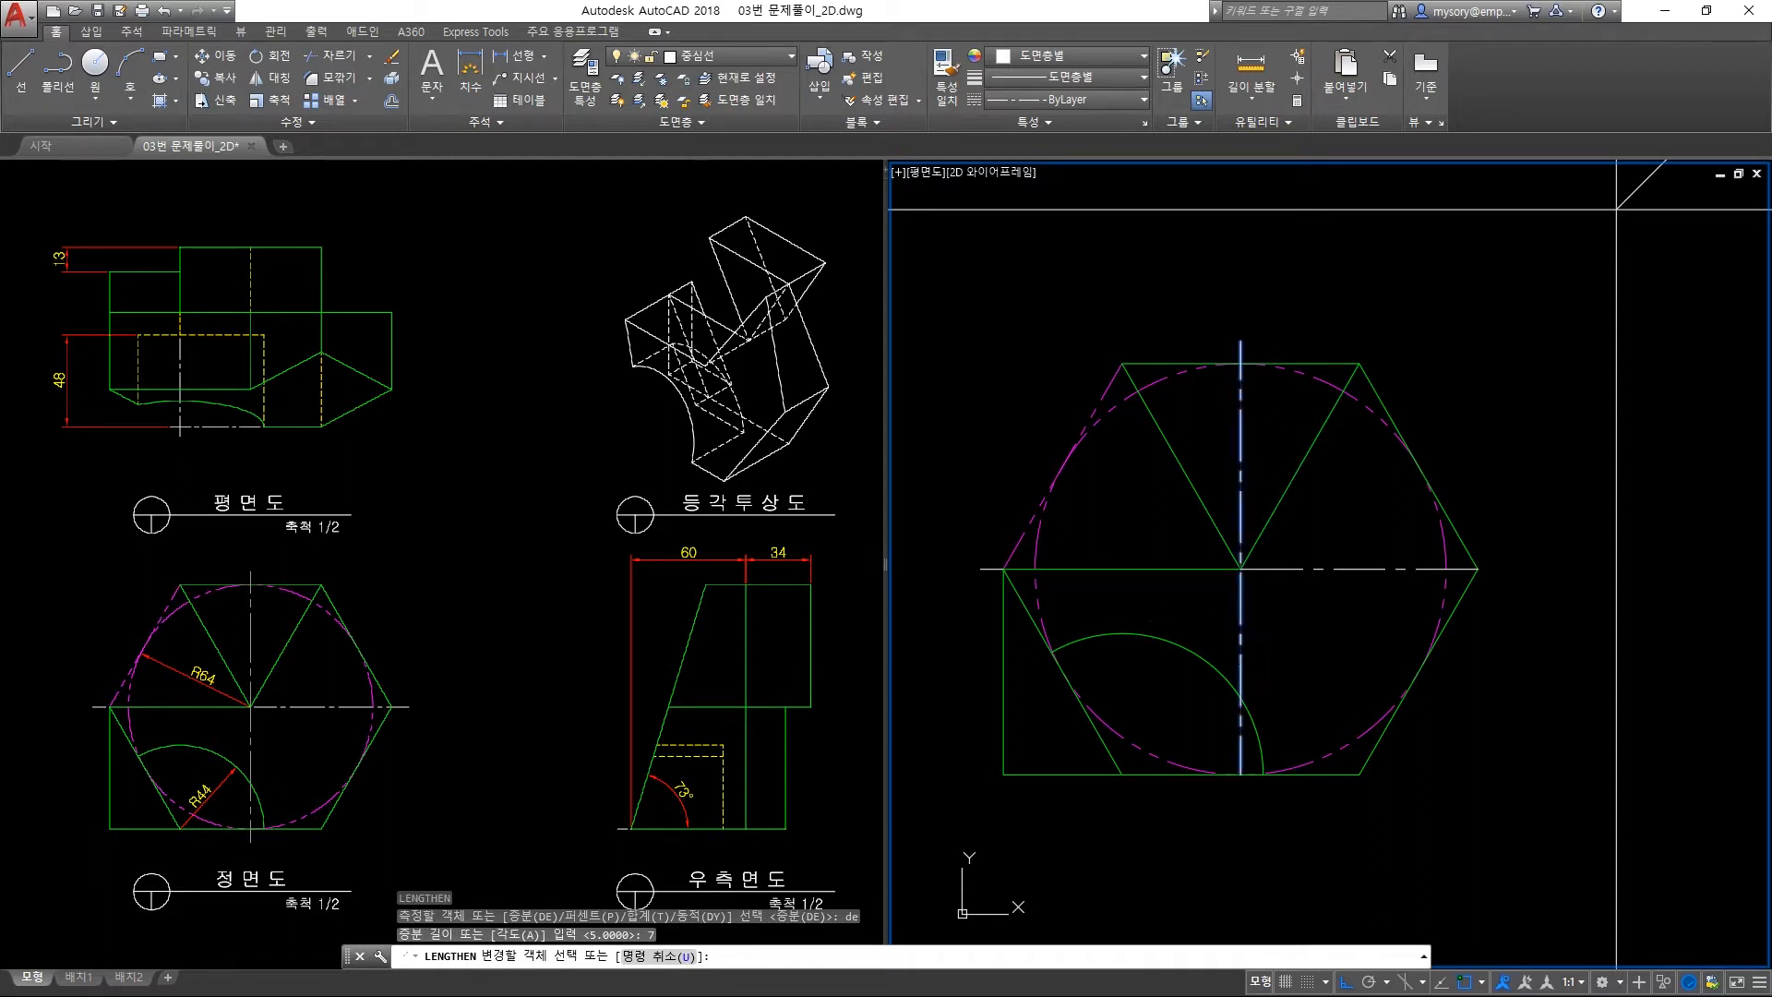
pyautogui.click(1235, 754)
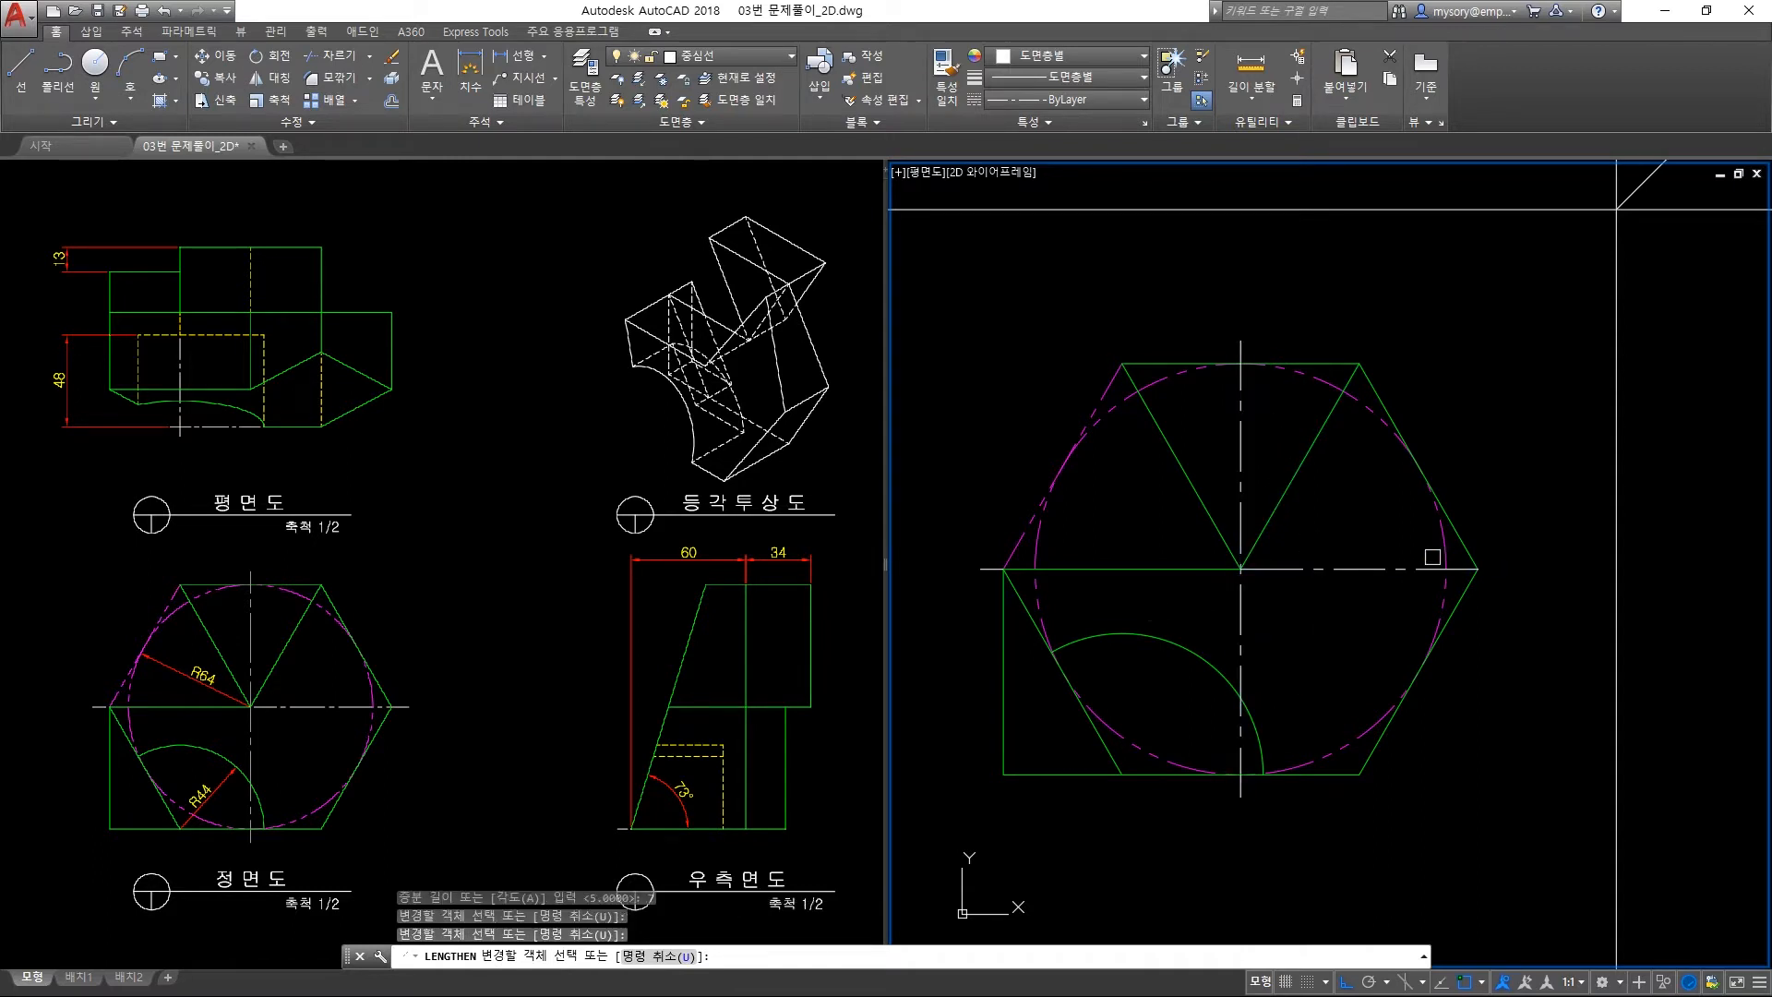
pyautogui.click(1454, 569)
pyautogui.press('Return')
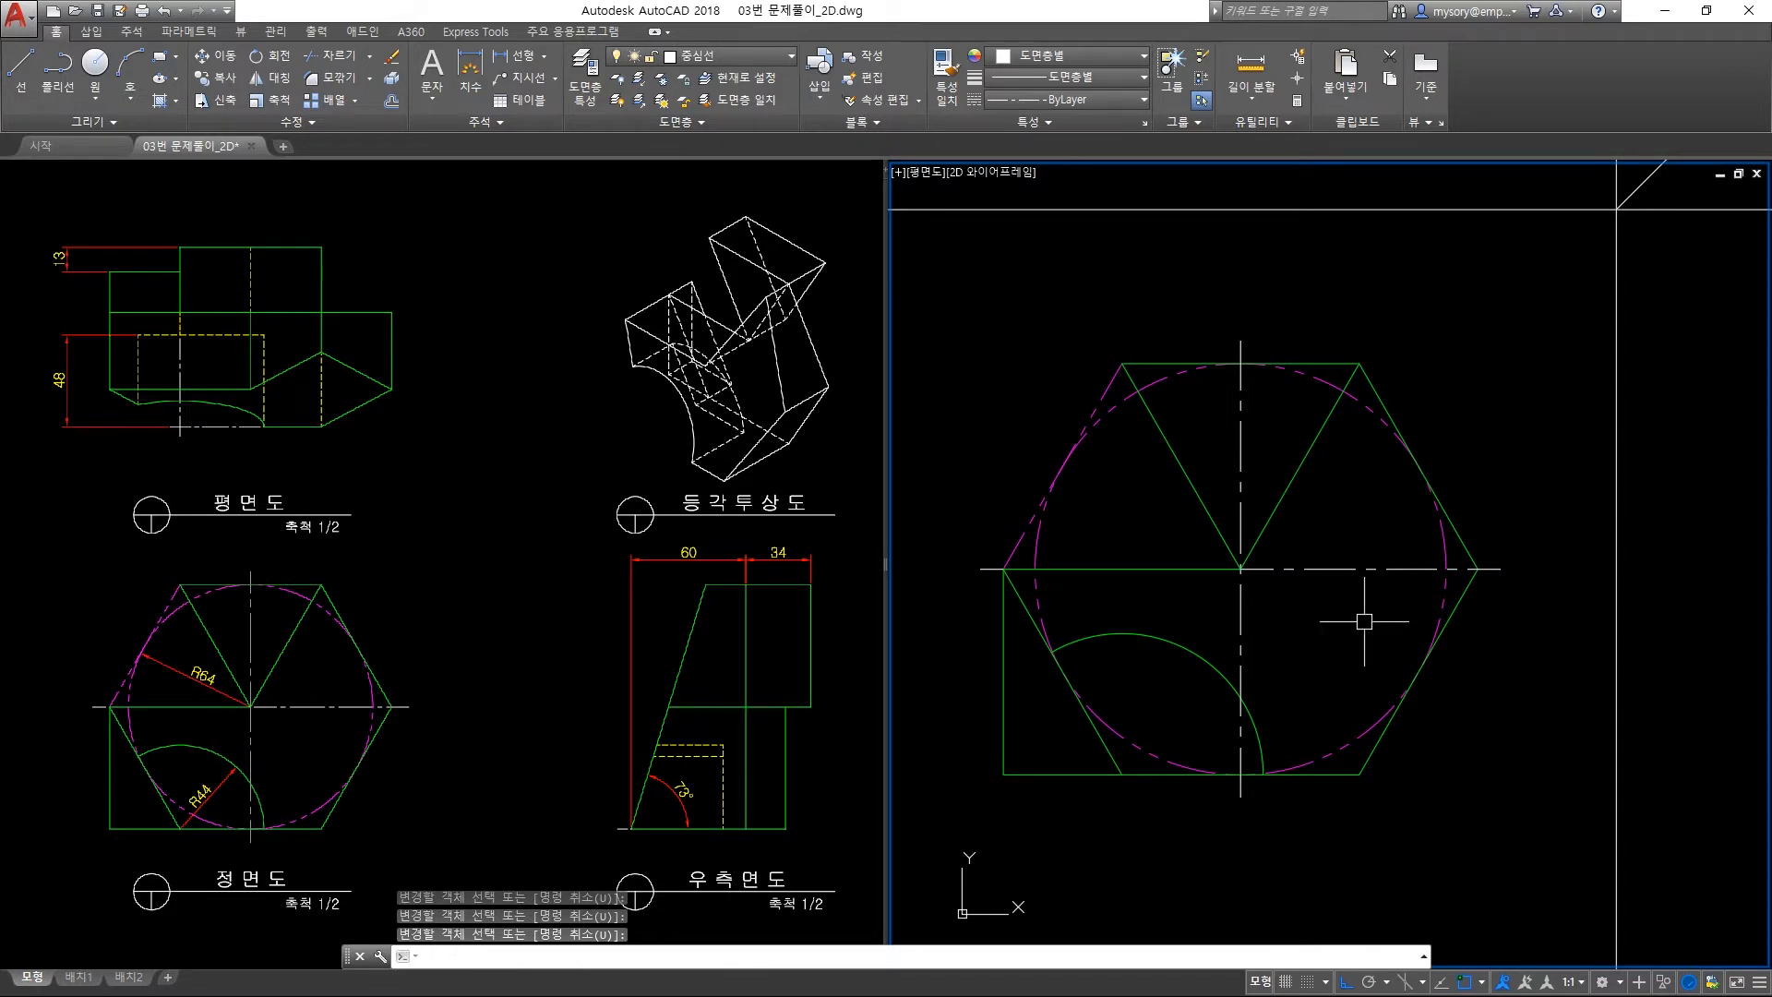
# Shorten the inner ends of the horizontal centre line and the short centre line at the hexagon's left vertex by 2.
pyautogui.press('Return')
pyautogui.press('Return')
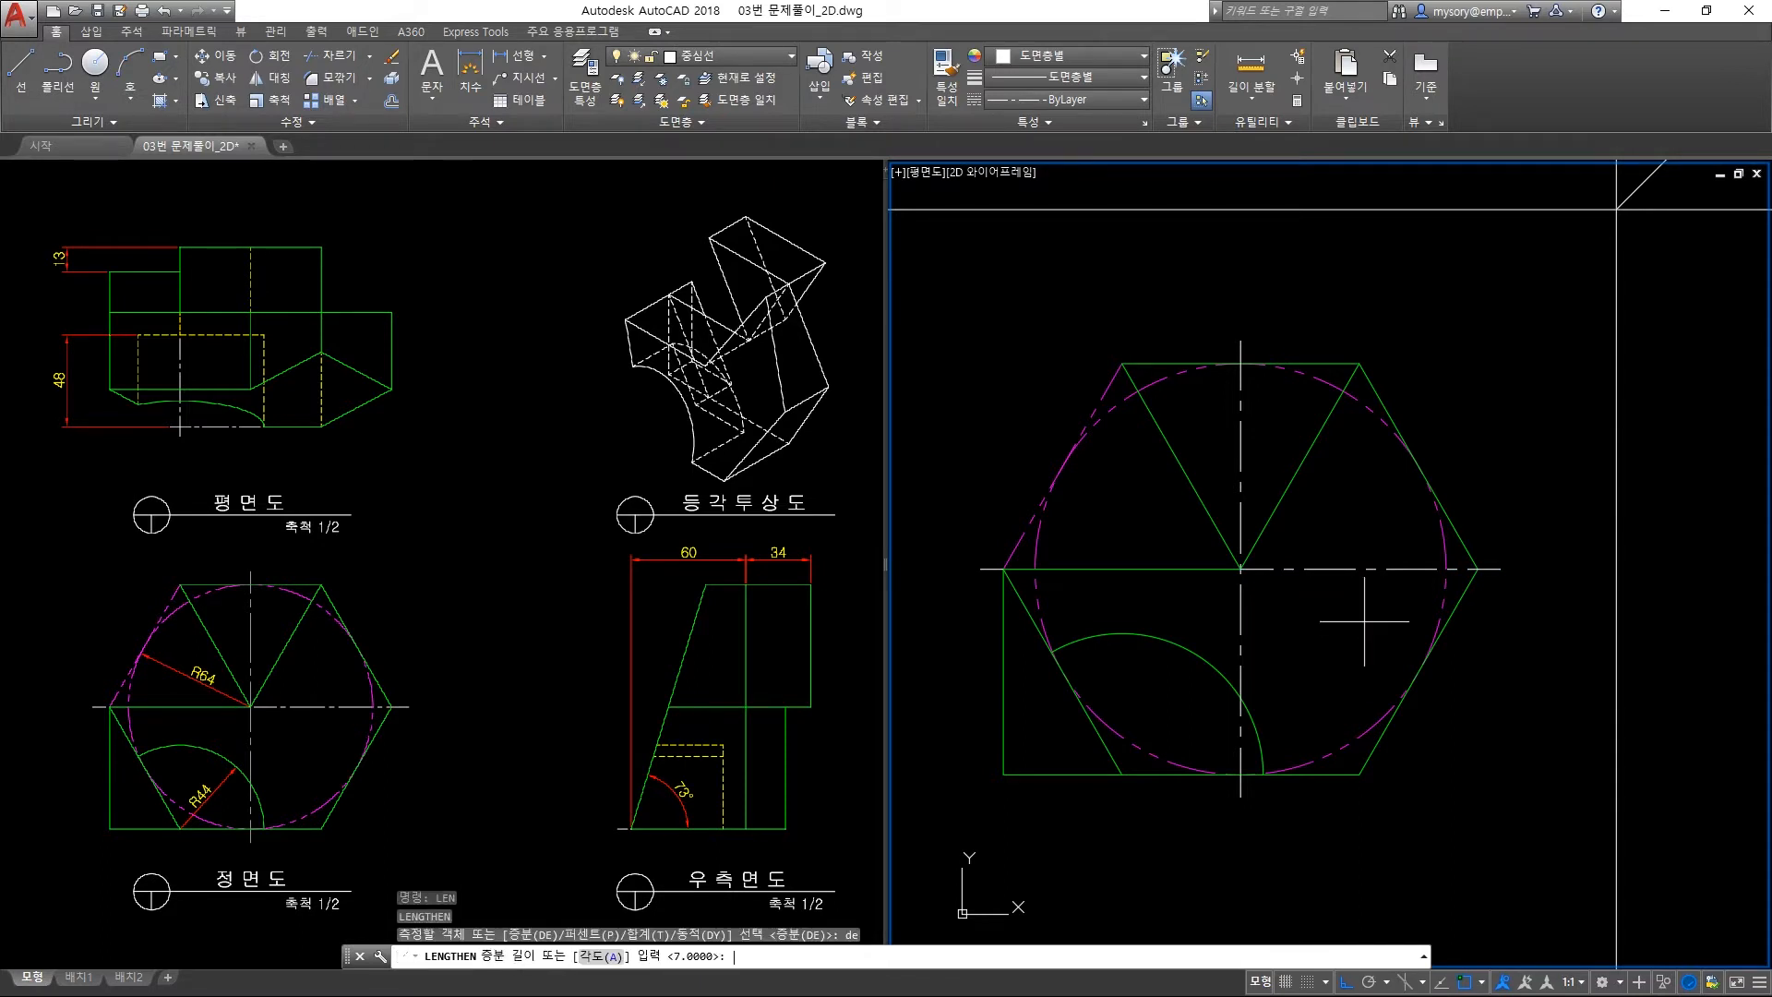
pyautogui.press('Return')
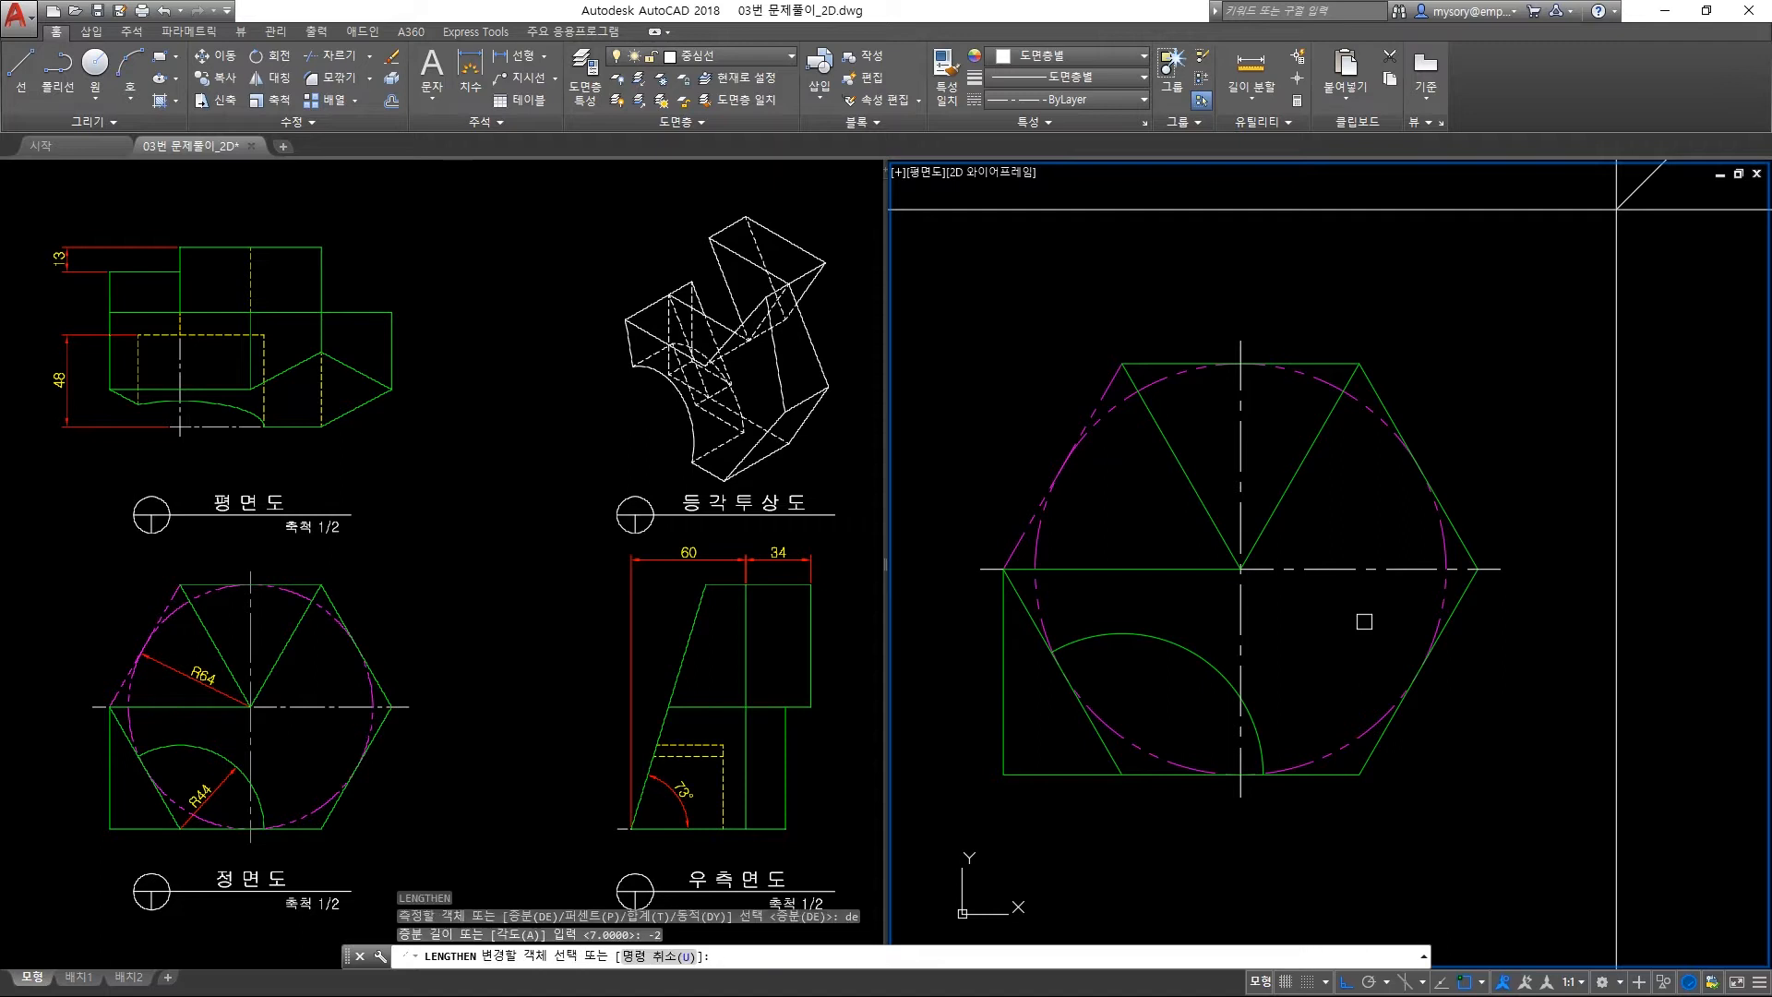
pyautogui.click(1269, 577)
pyautogui.scroll(3, 985, 586)
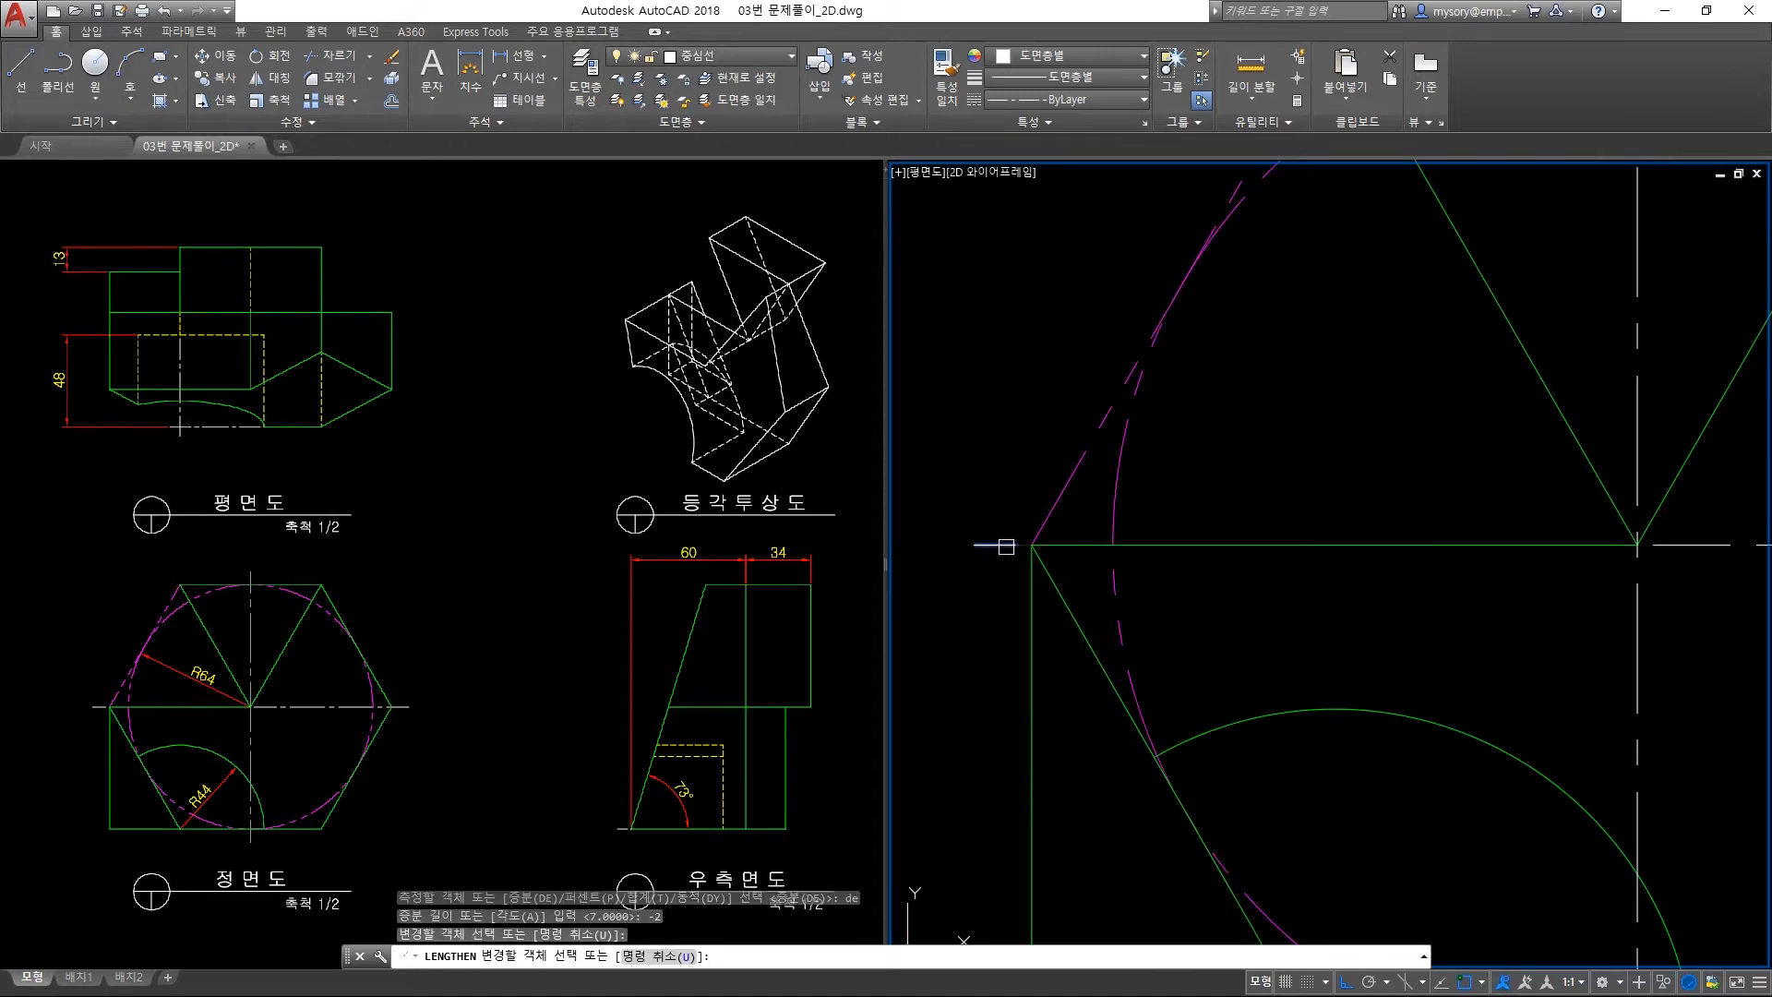
pyautogui.click(1007, 547)
pyautogui.click(1120, 641)
pyautogui.press('Return')
pyautogui.scroll(-3, 1145, 547)
pyautogui.moveTo(1222, 556); pyautogui.dragTo(1194, 593, button='middle')
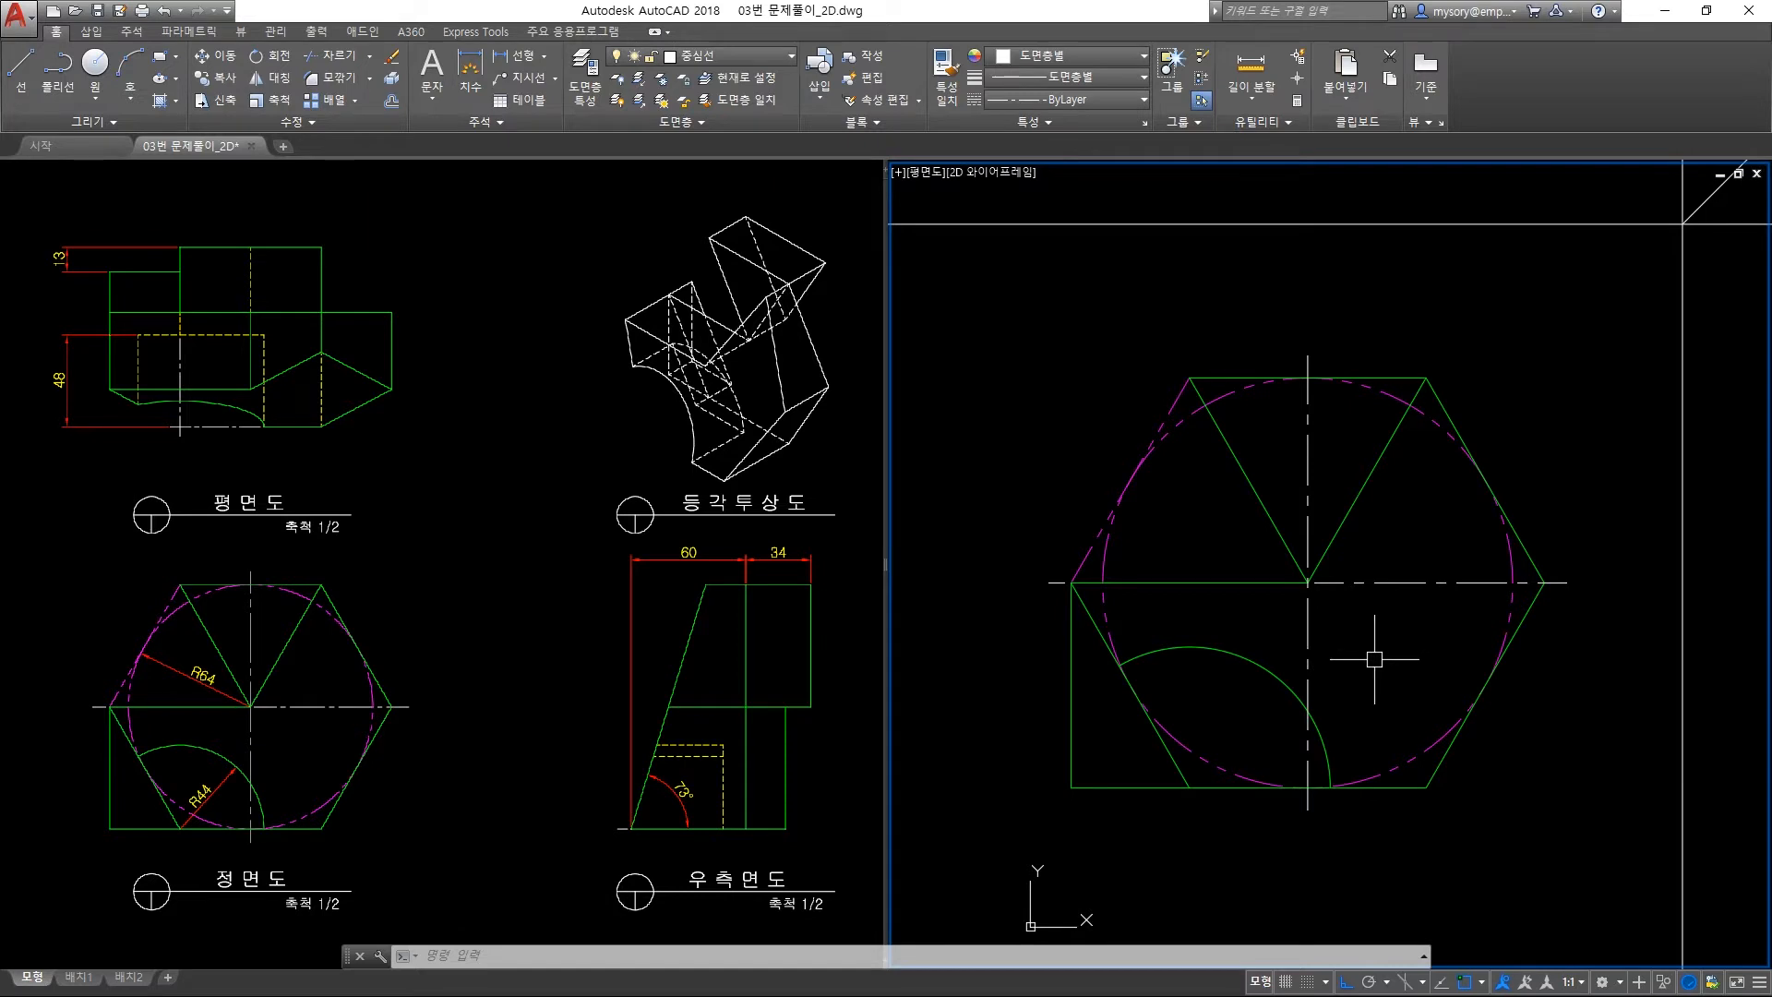
# On the 외형선 layer, draw horizontal construction lines at the hexagon's upper-right and lower-right vertices, extending across the side view area.
pyautogui.scroll(-2, 1374, 659)
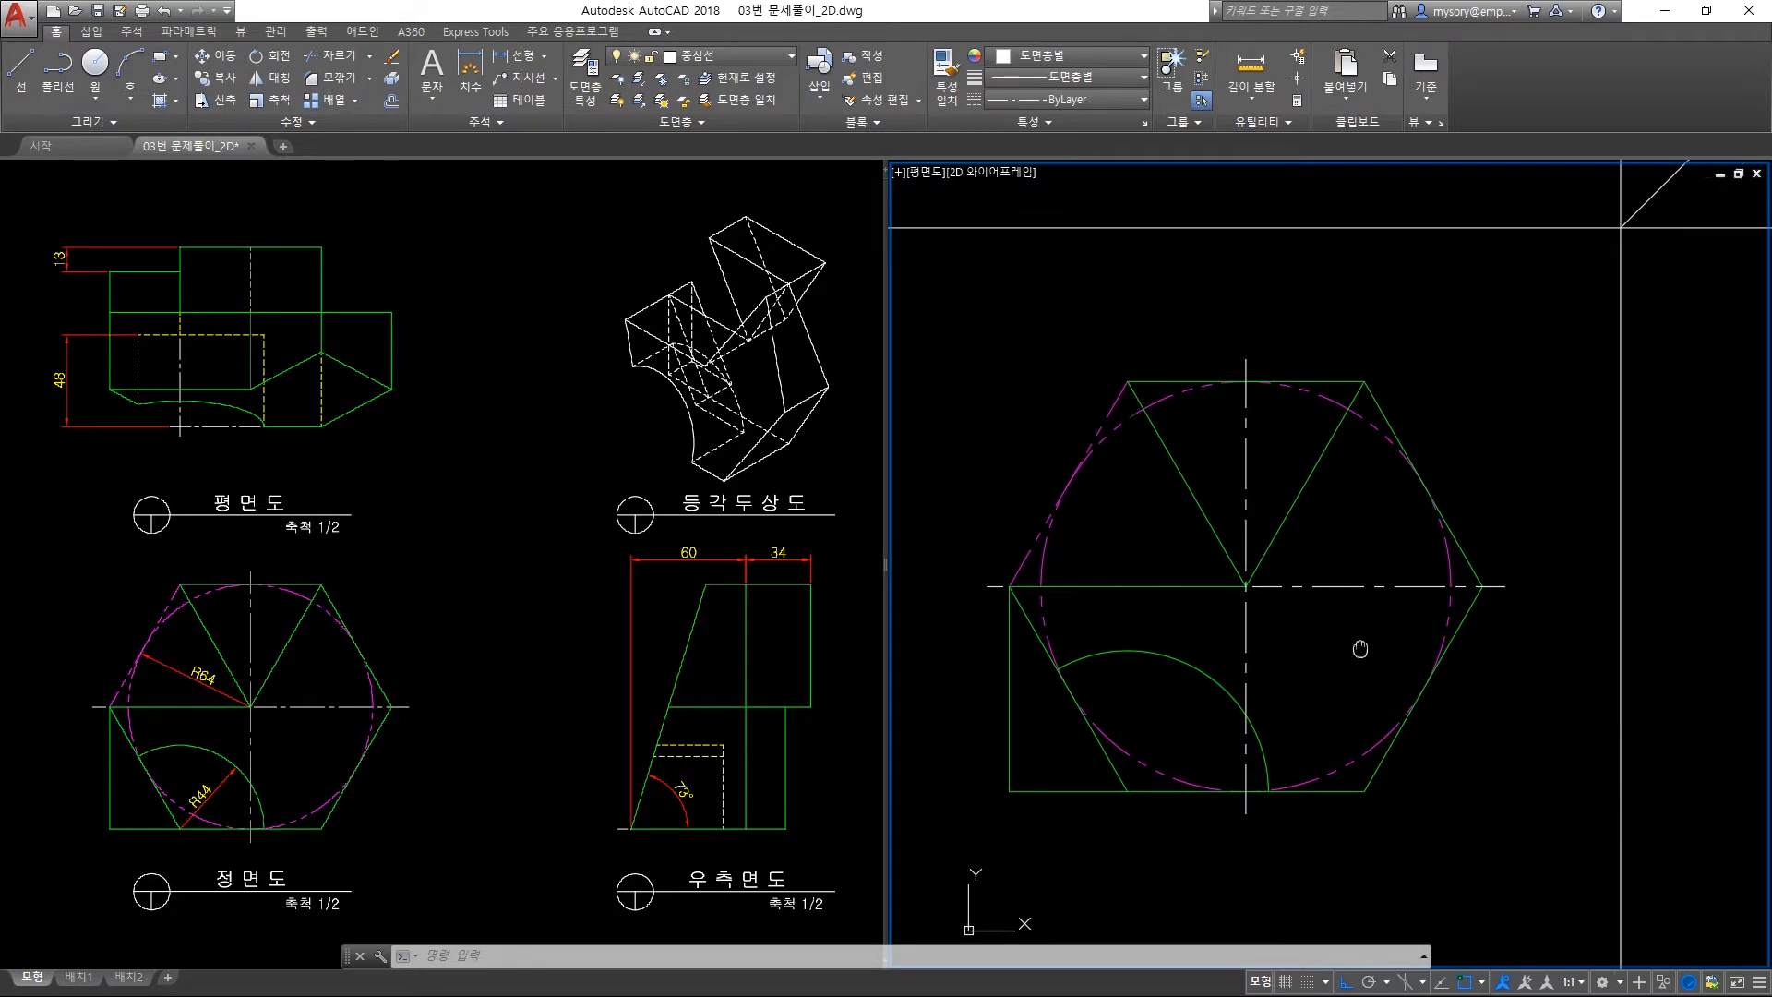
pyautogui.moveTo(1358, 673); pyautogui.dragTo(1276, 702, button='middle')
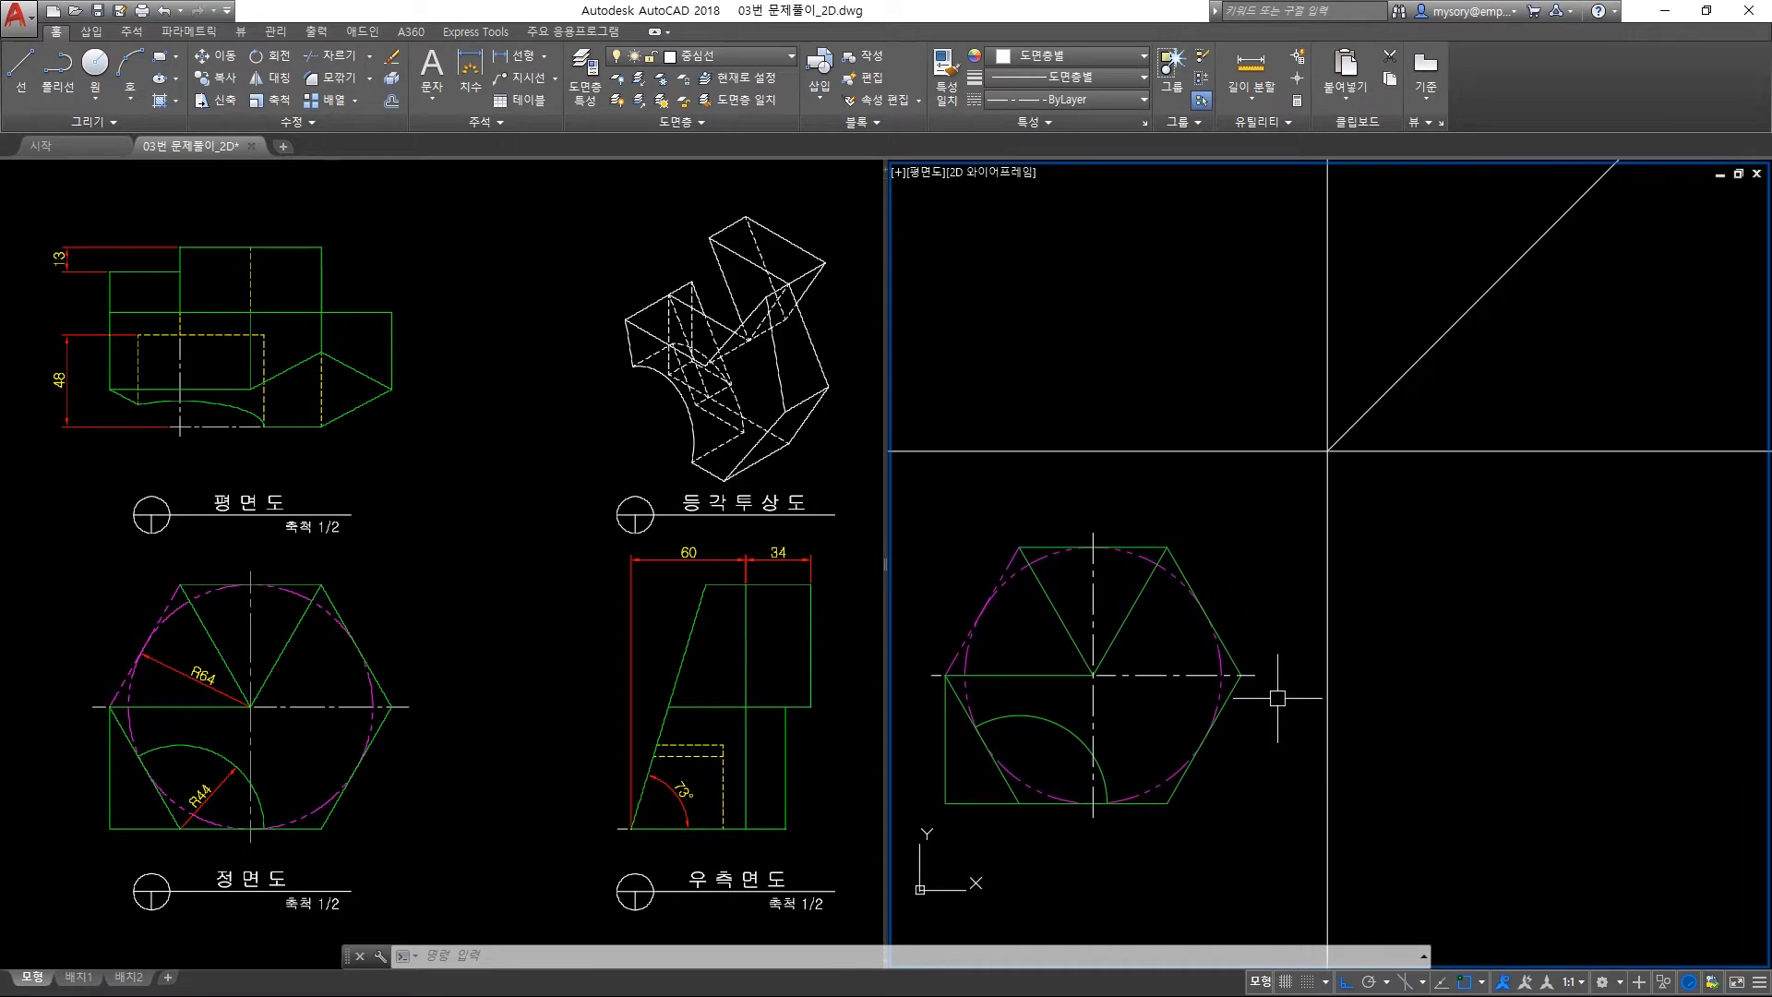
pyautogui.moveTo(1293, 610); pyautogui.dragTo(1290, 617, button='middle')
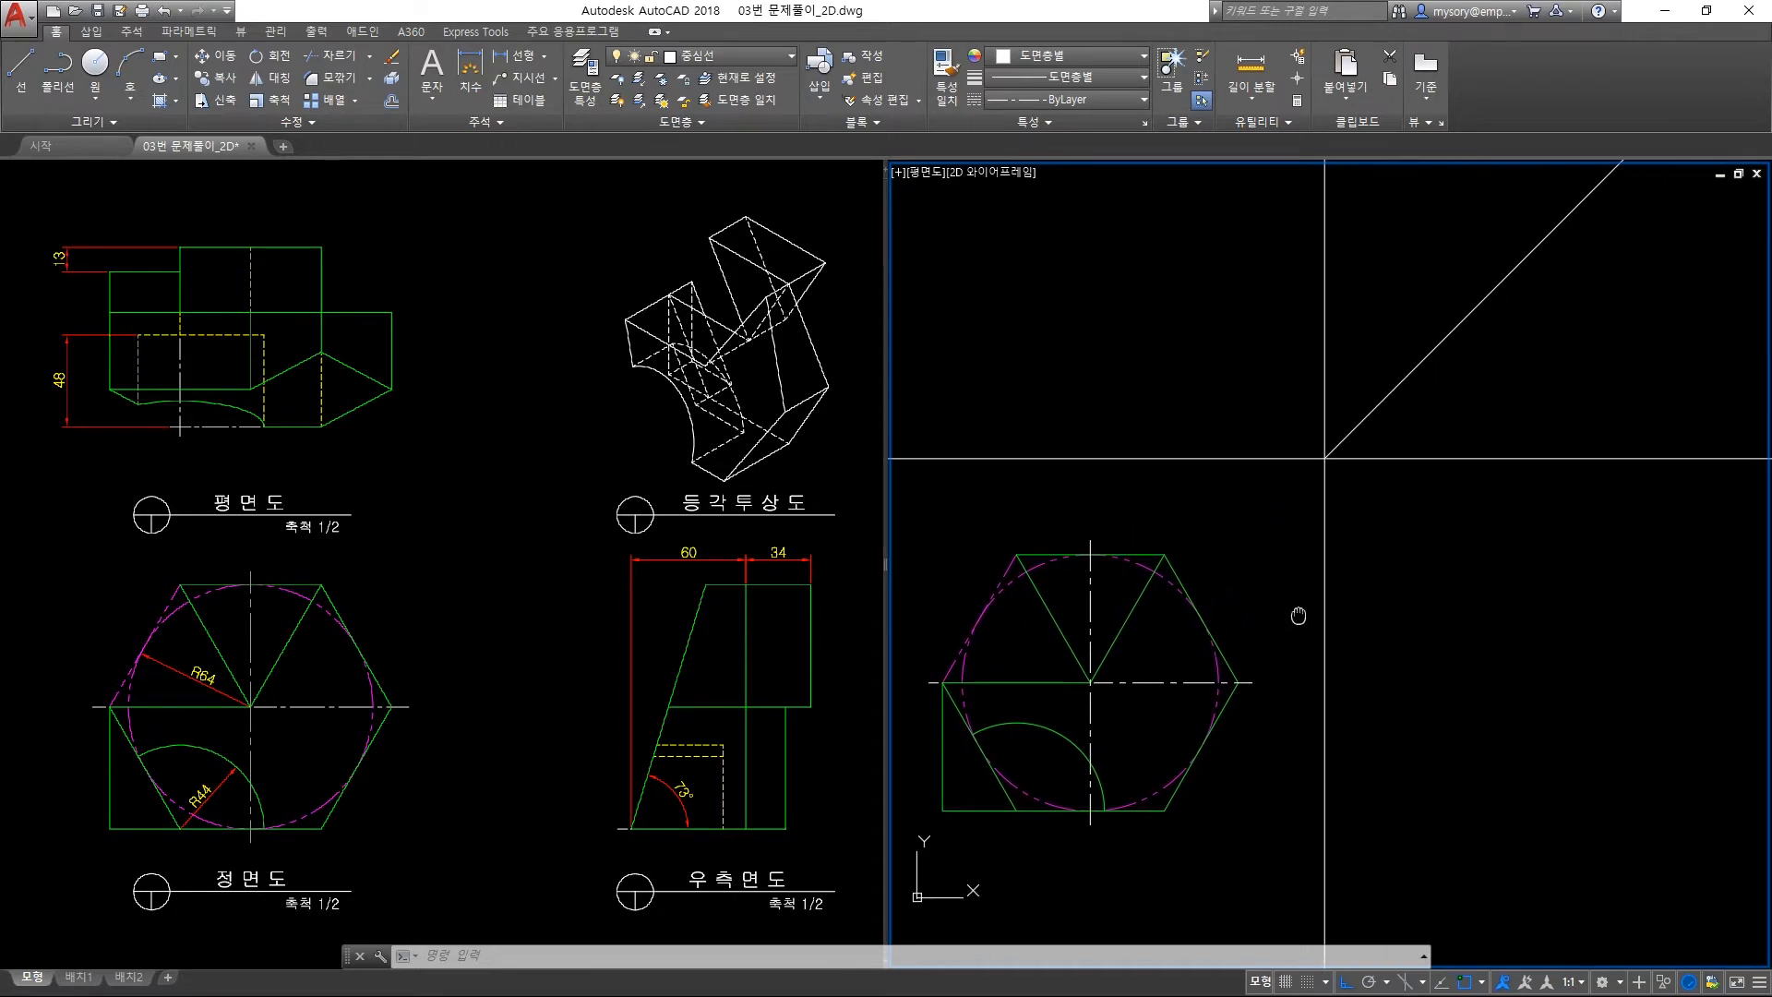
pyautogui.click(751, 59)
pyautogui.click(733, 213)
pyautogui.write('xl')
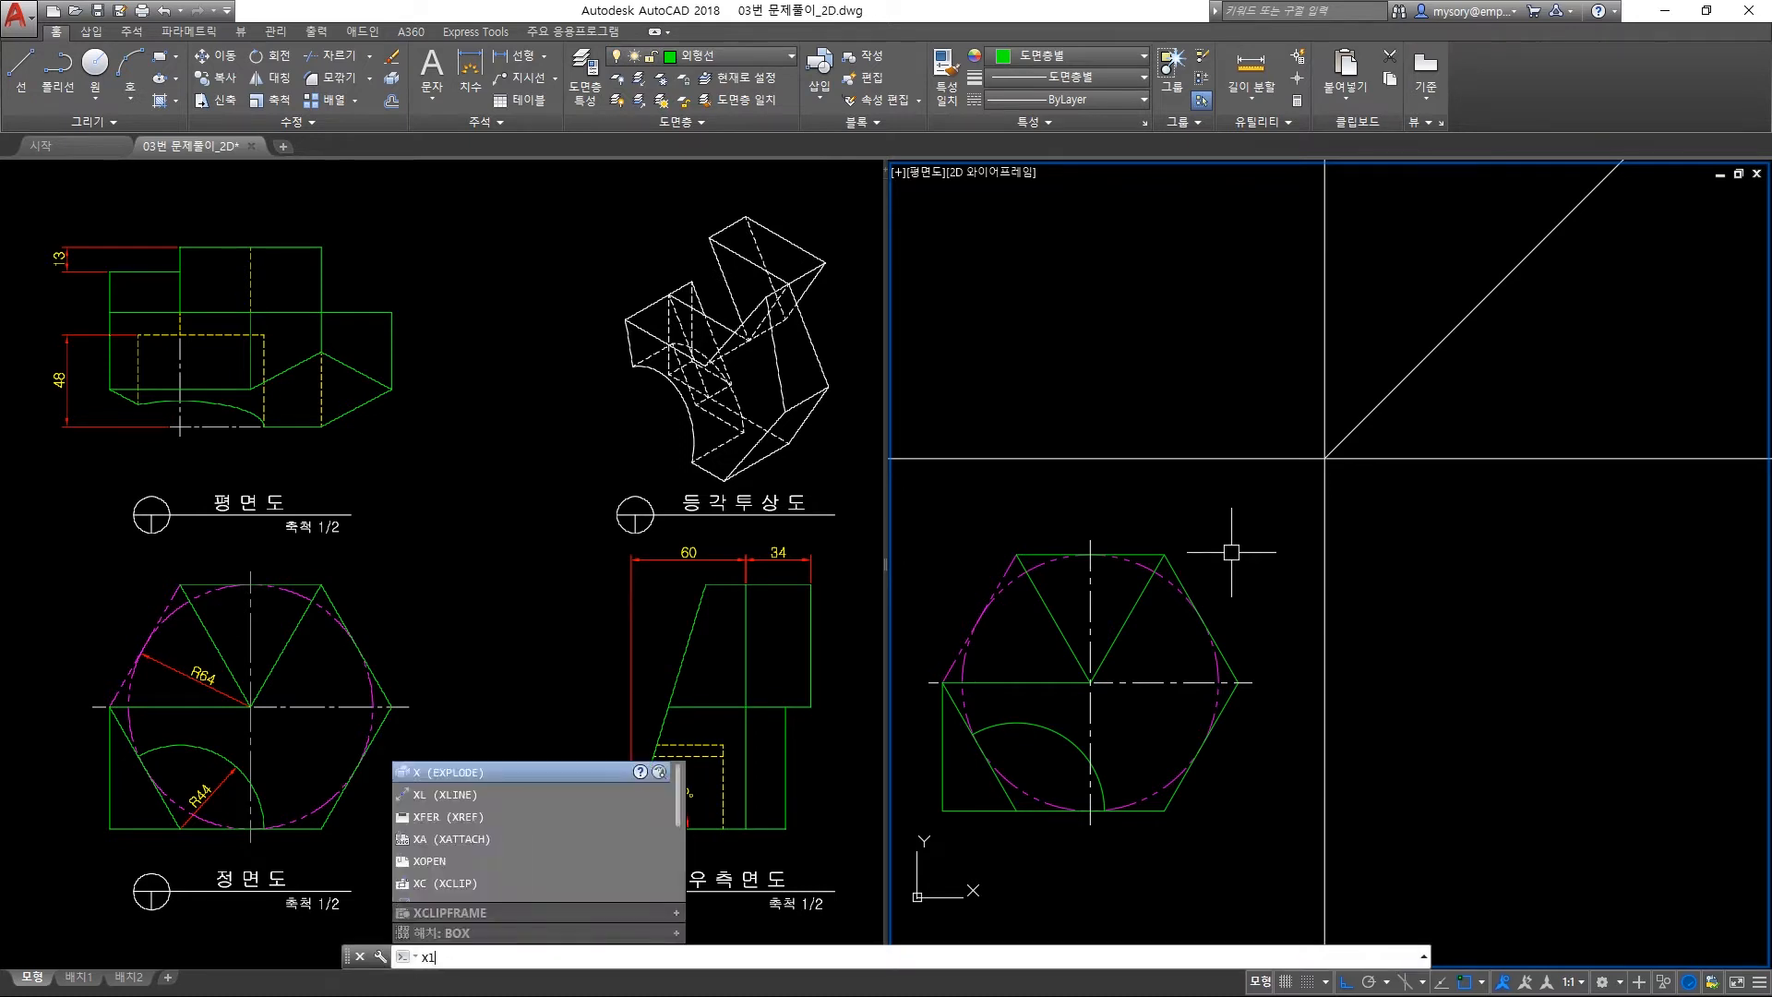
pyautogui.press('Return')
pyautogui.press('Return')
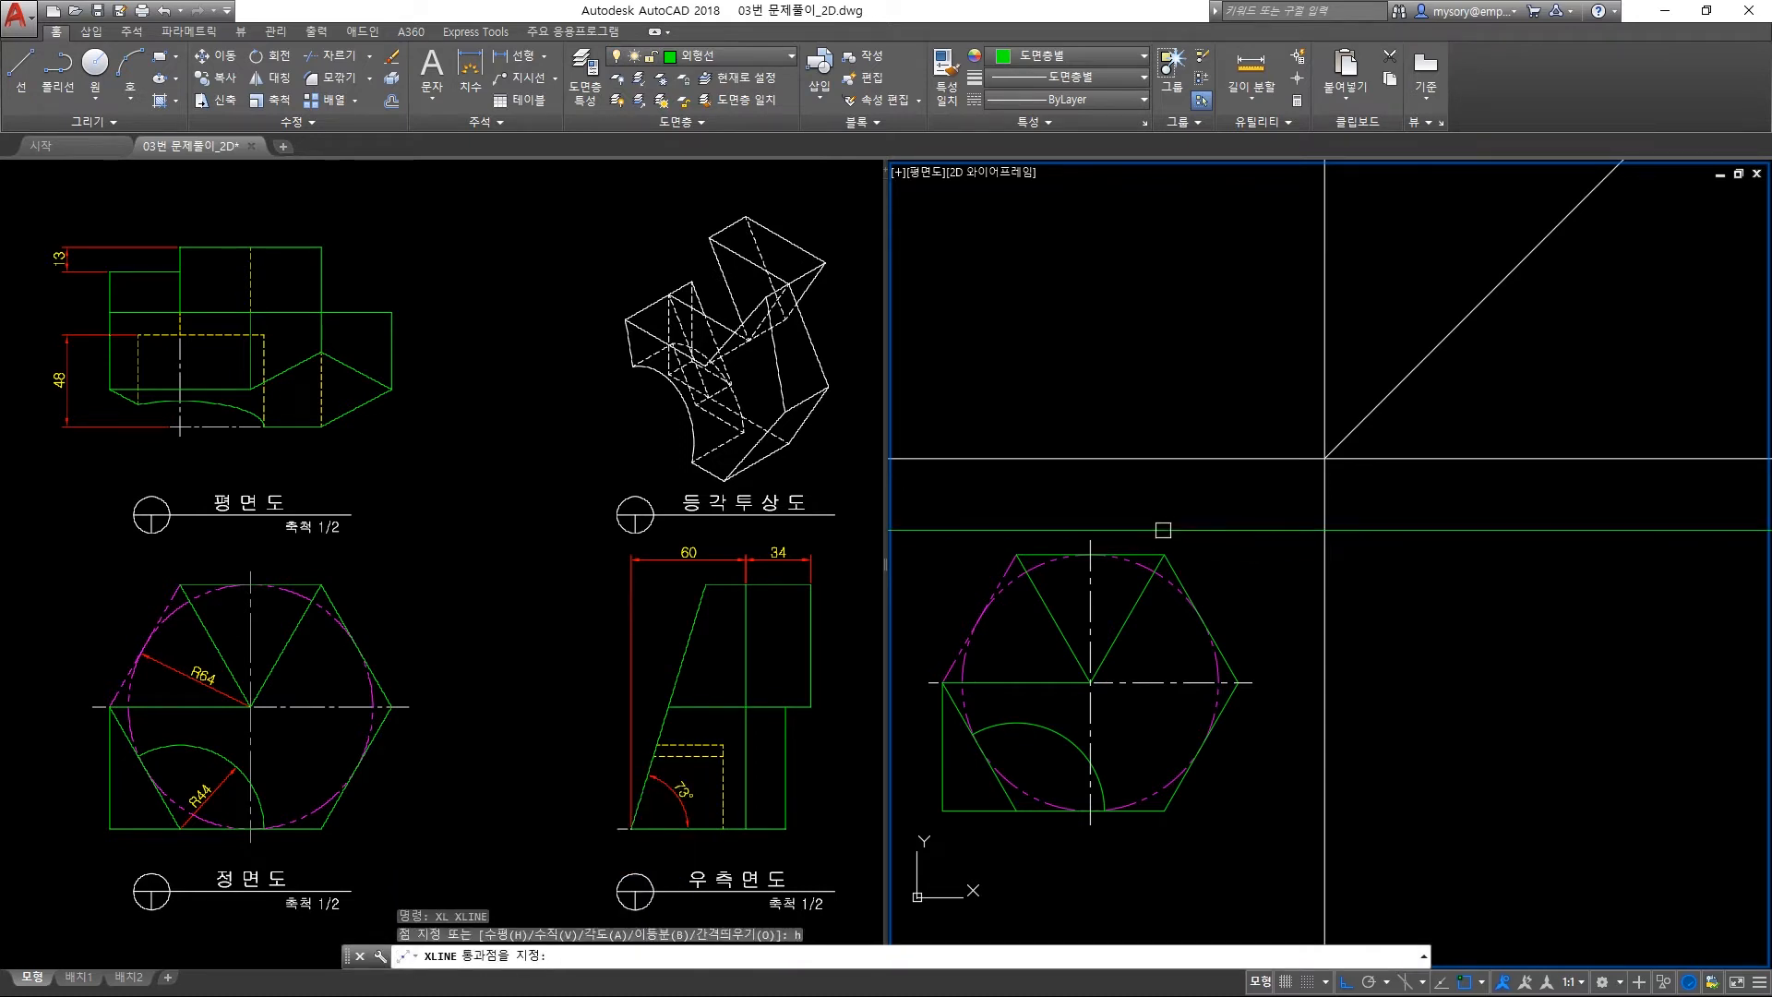
pyautogui.click(1164, 553)
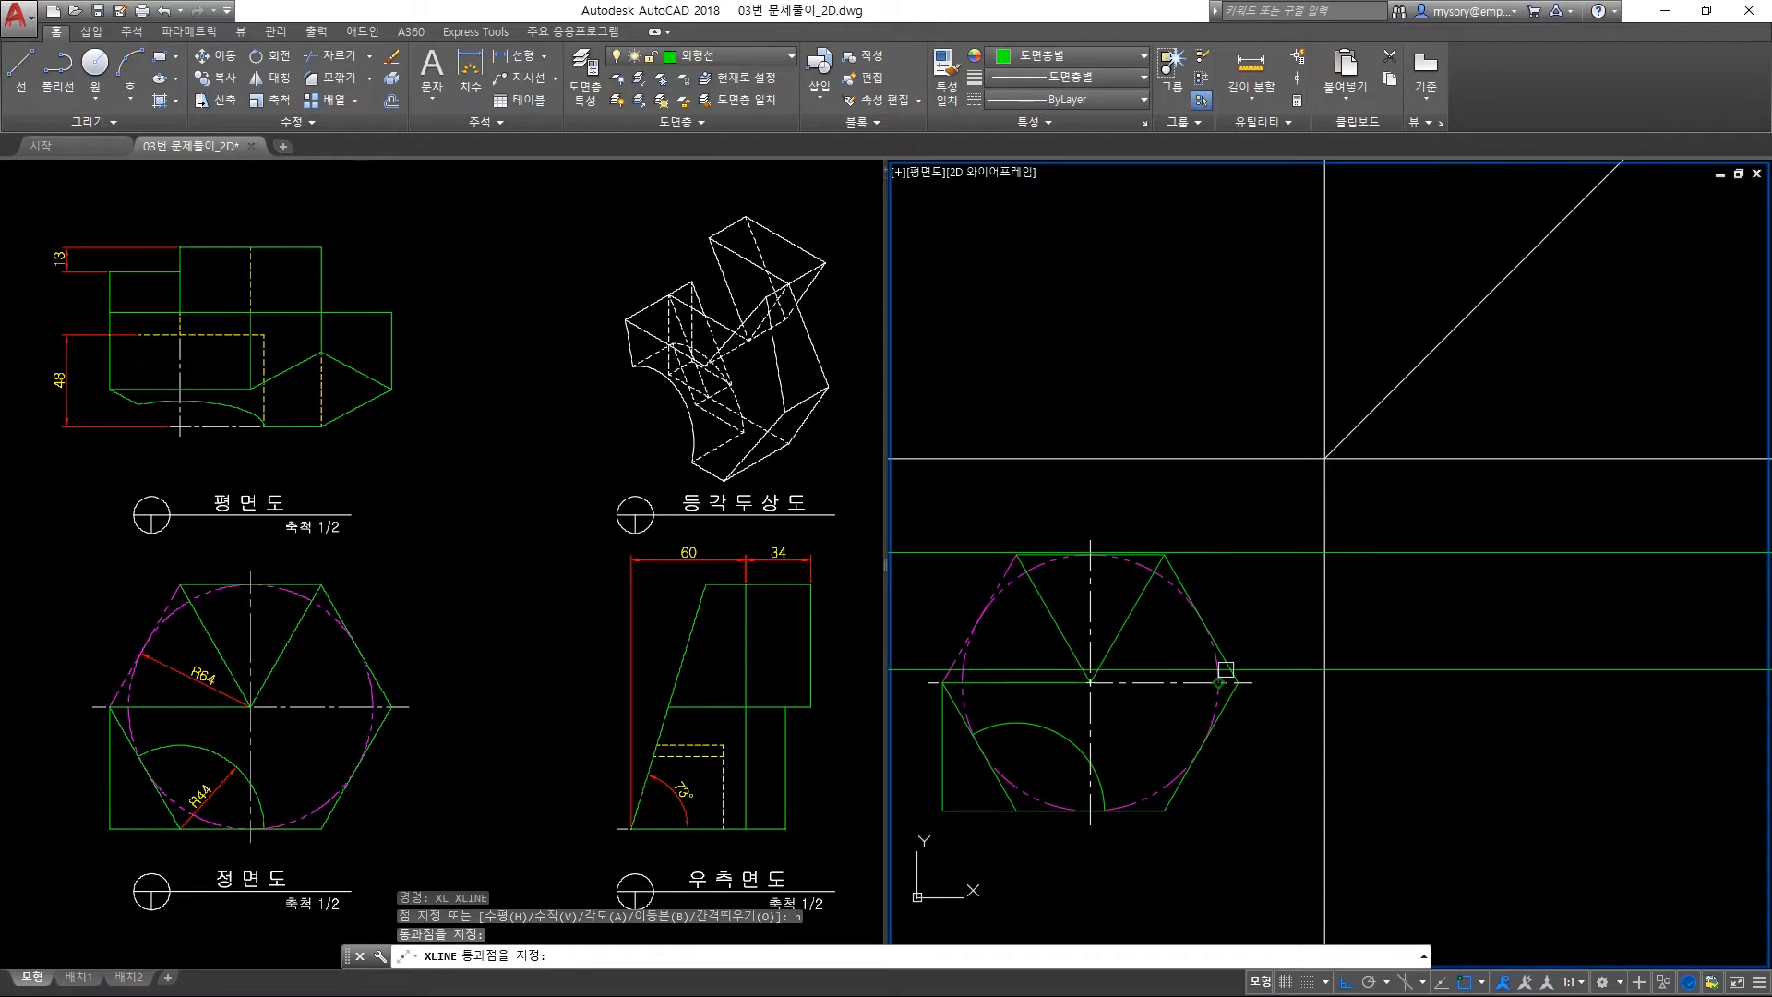
pyautogui.click(1164, 810)
pyautogui.press('Return')
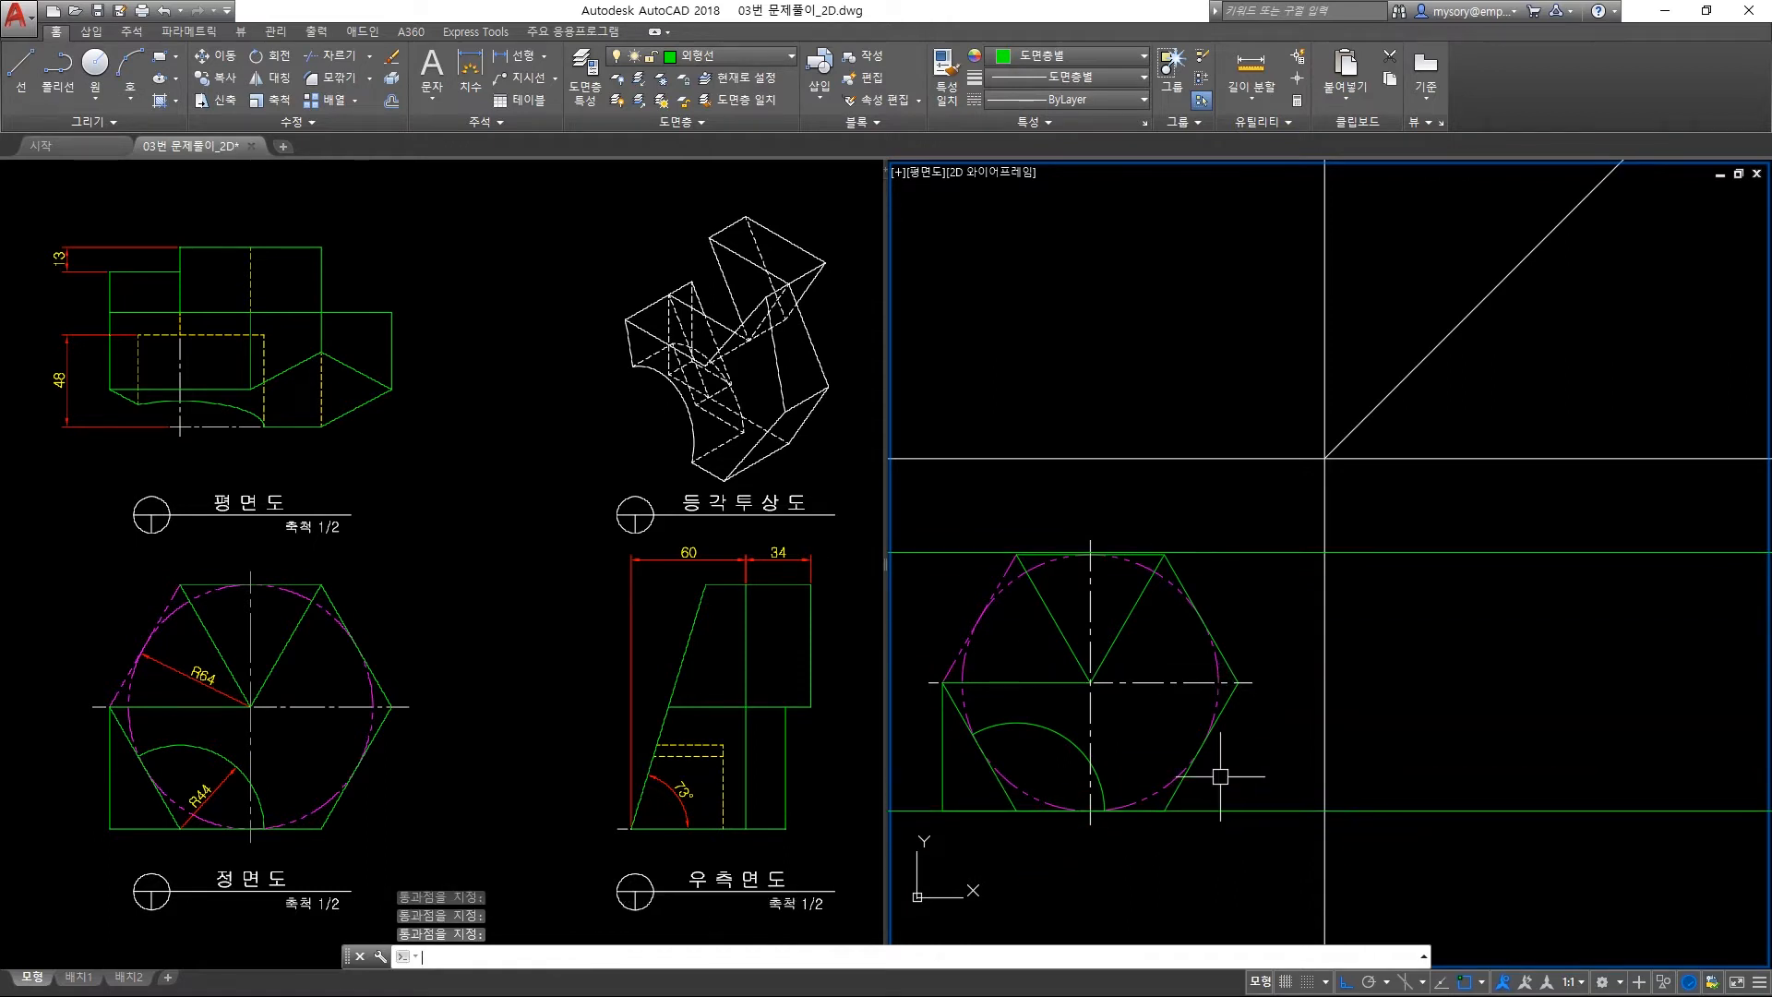
# Delete the misplaced upper construction line and redraw it horizontally exactly through the hexagon's upper-right vertex.
pyautogui.scroll(5, 1152, 559)
pyautogui.click(1341, 564)
pyautogui.click(1300, 473)
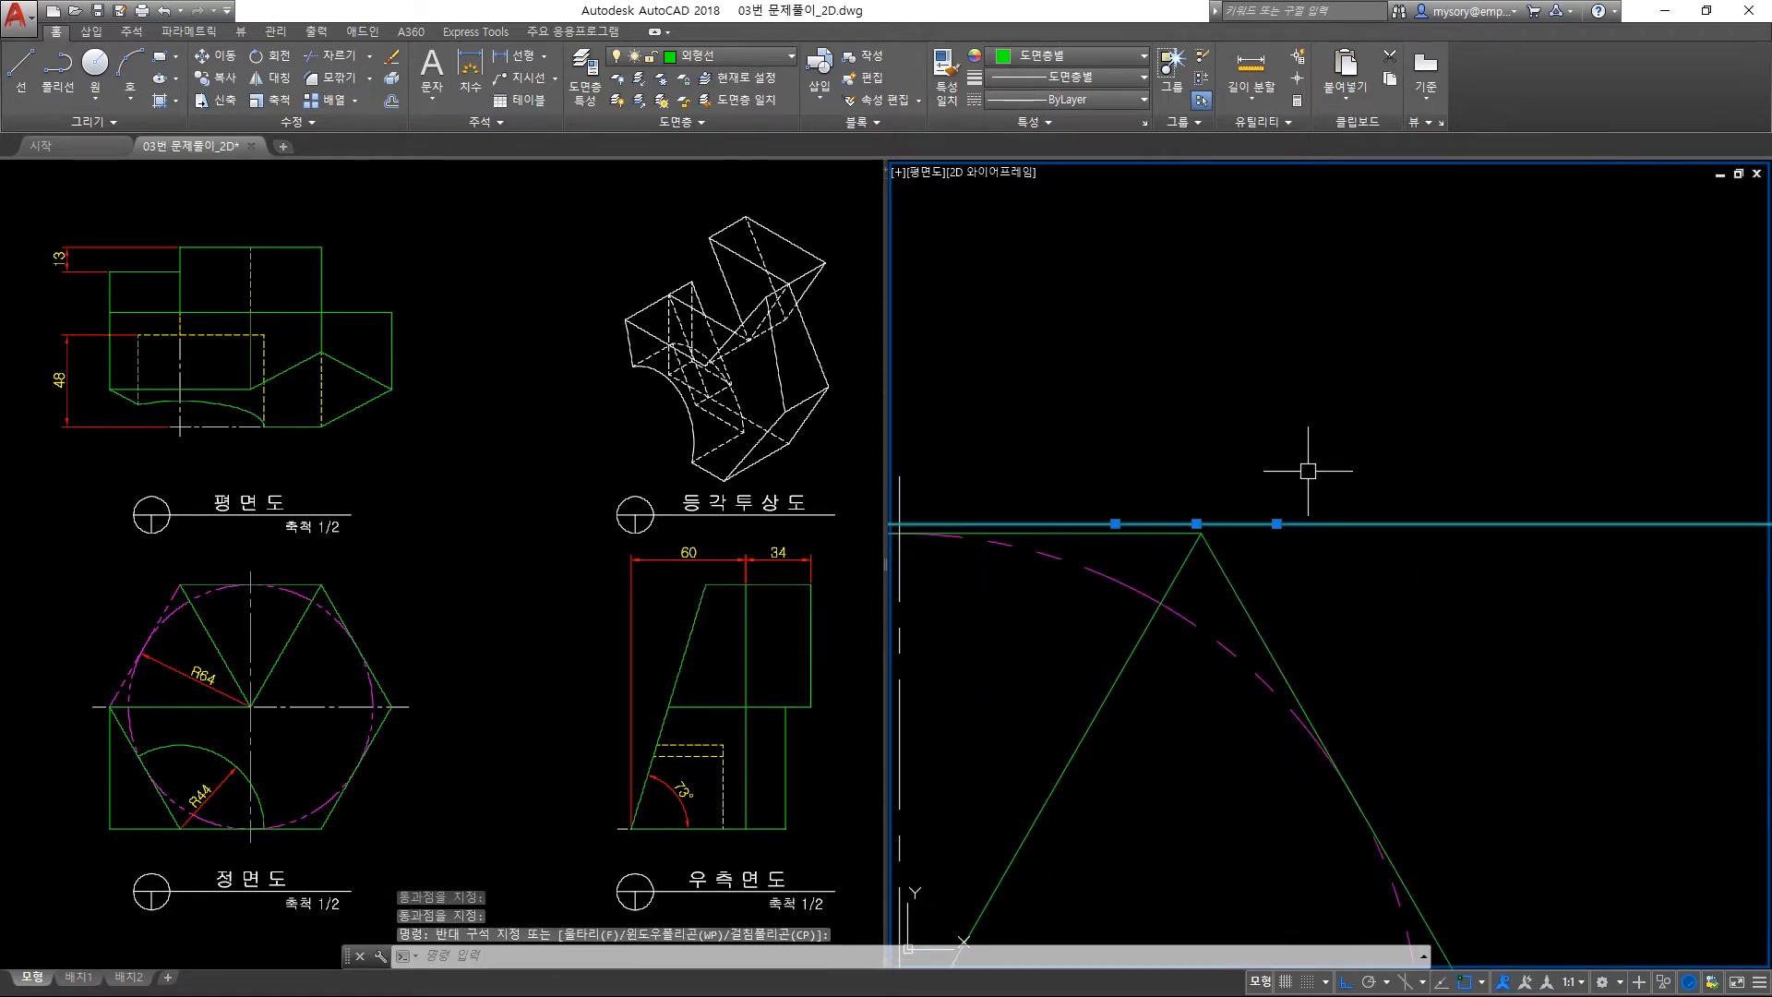
pyautogui.press('Delete')
pyautogui.write('xl')
pyautogui.press('Return')
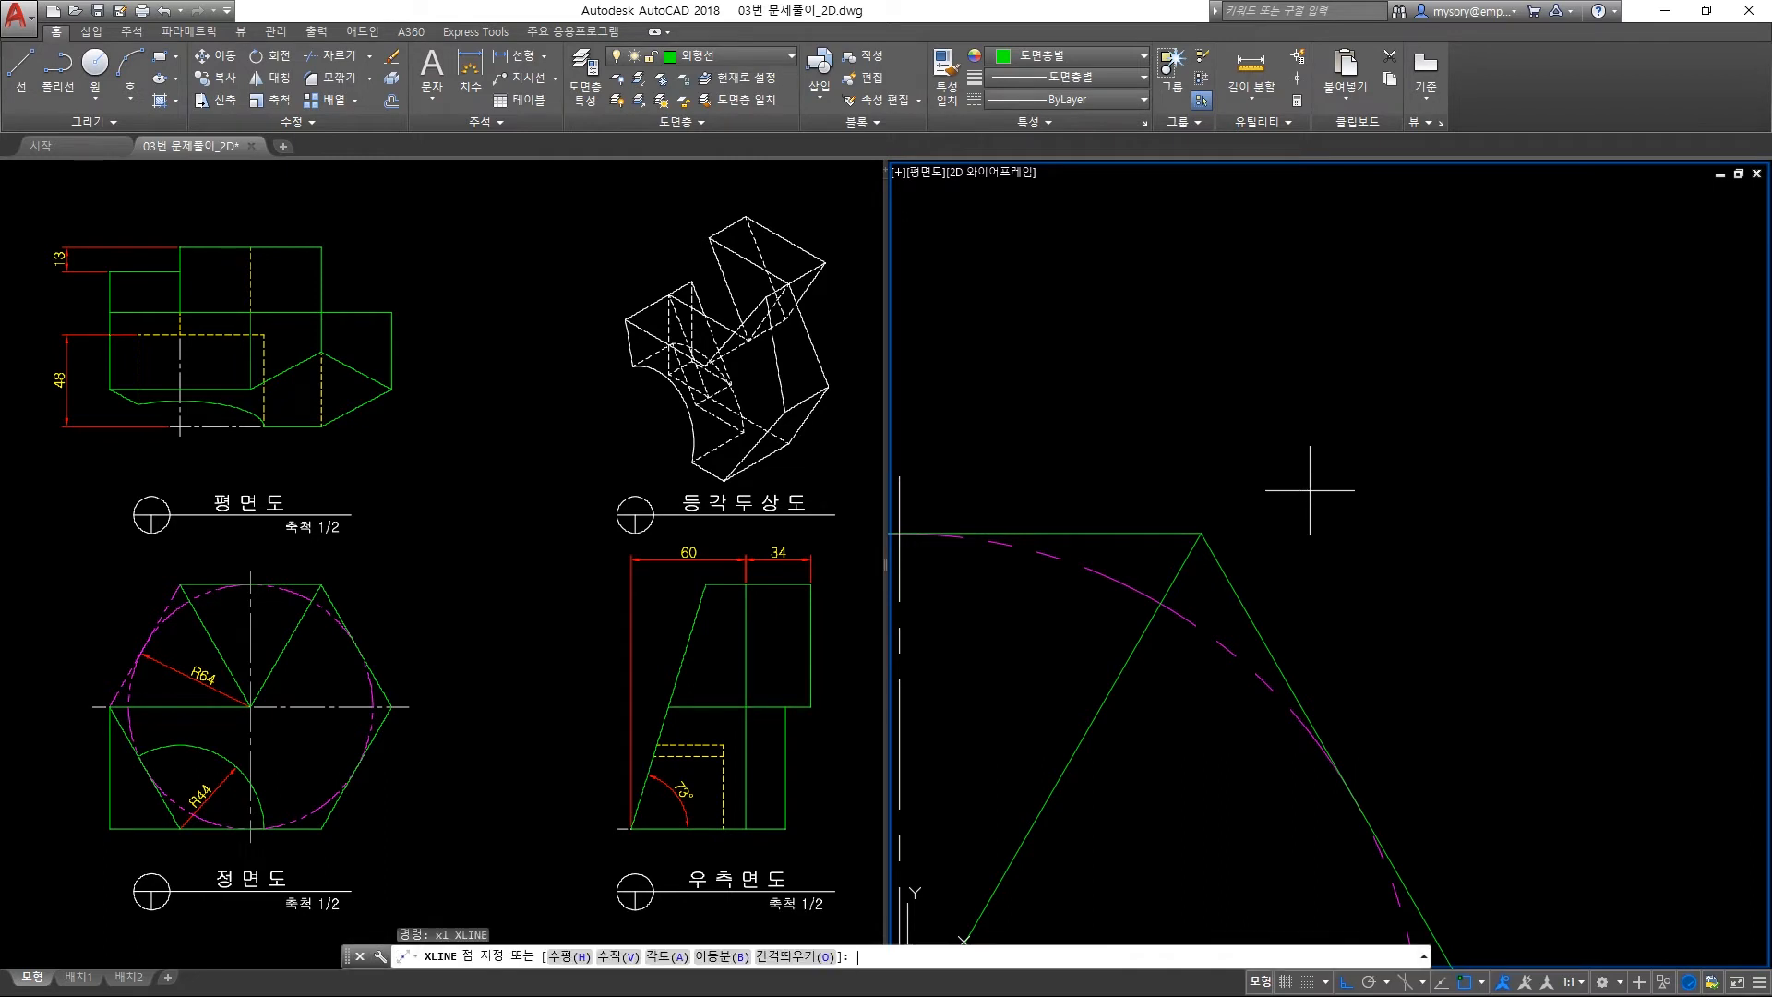
pyautogui.write('h')
pyautogui.press('Return')
pyautogui.click(1199, 534)
pyautogui.press('Return')
pyautogui.scroll(-4, 1237, 467)
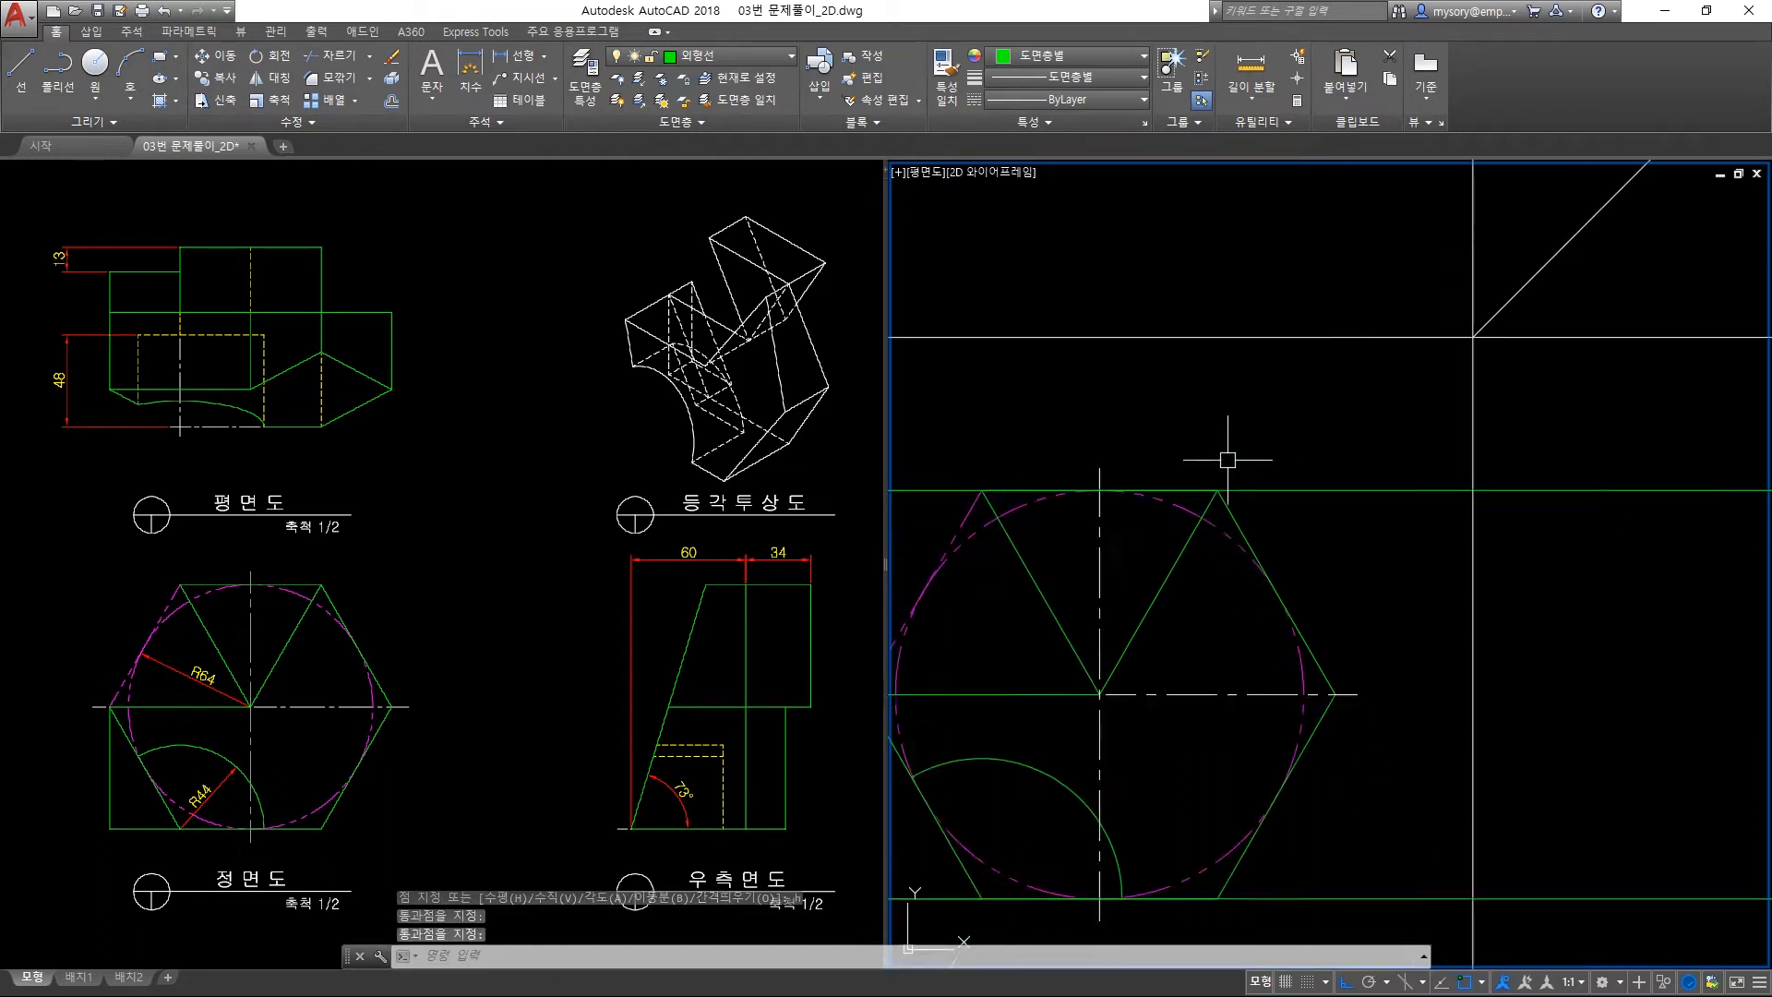
# Draw a vertical construction line for the side view's front face, right of the white vertical axis line.
pyautogui.moveTo(1453, 621); pyautogui.dragTo(1407, 649, button='middle')
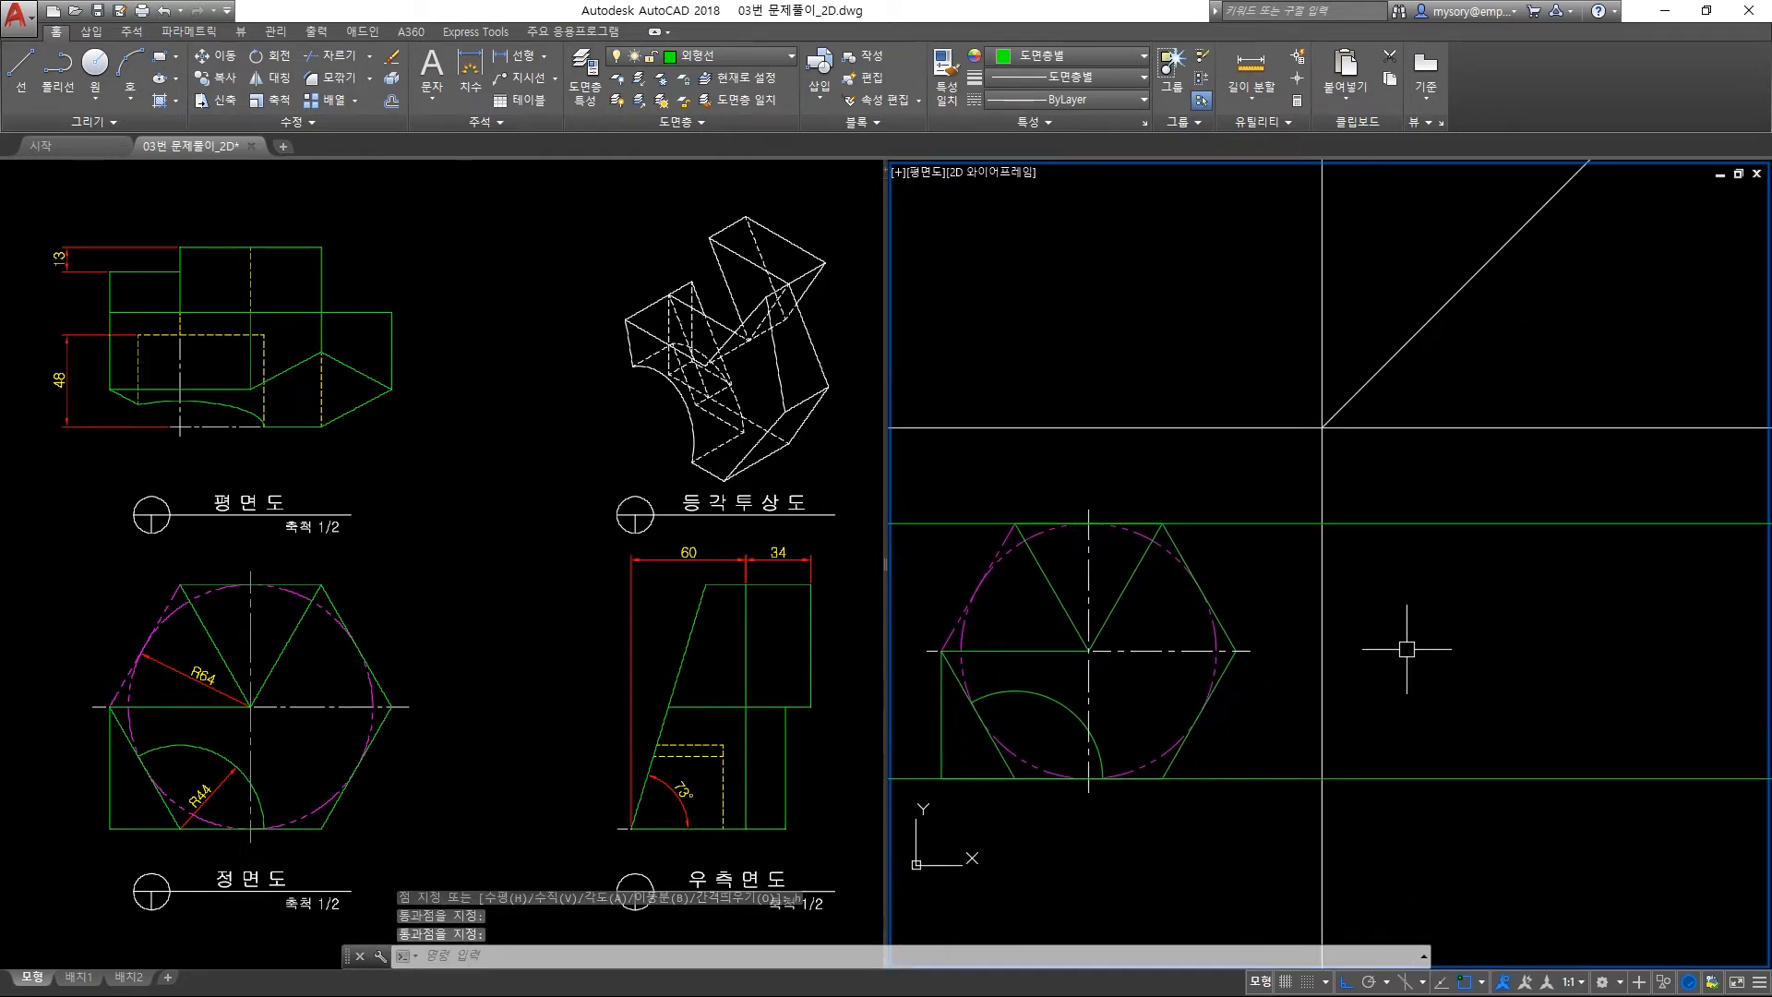
pyautogui.write('xl')
pyautogui.press('Return')
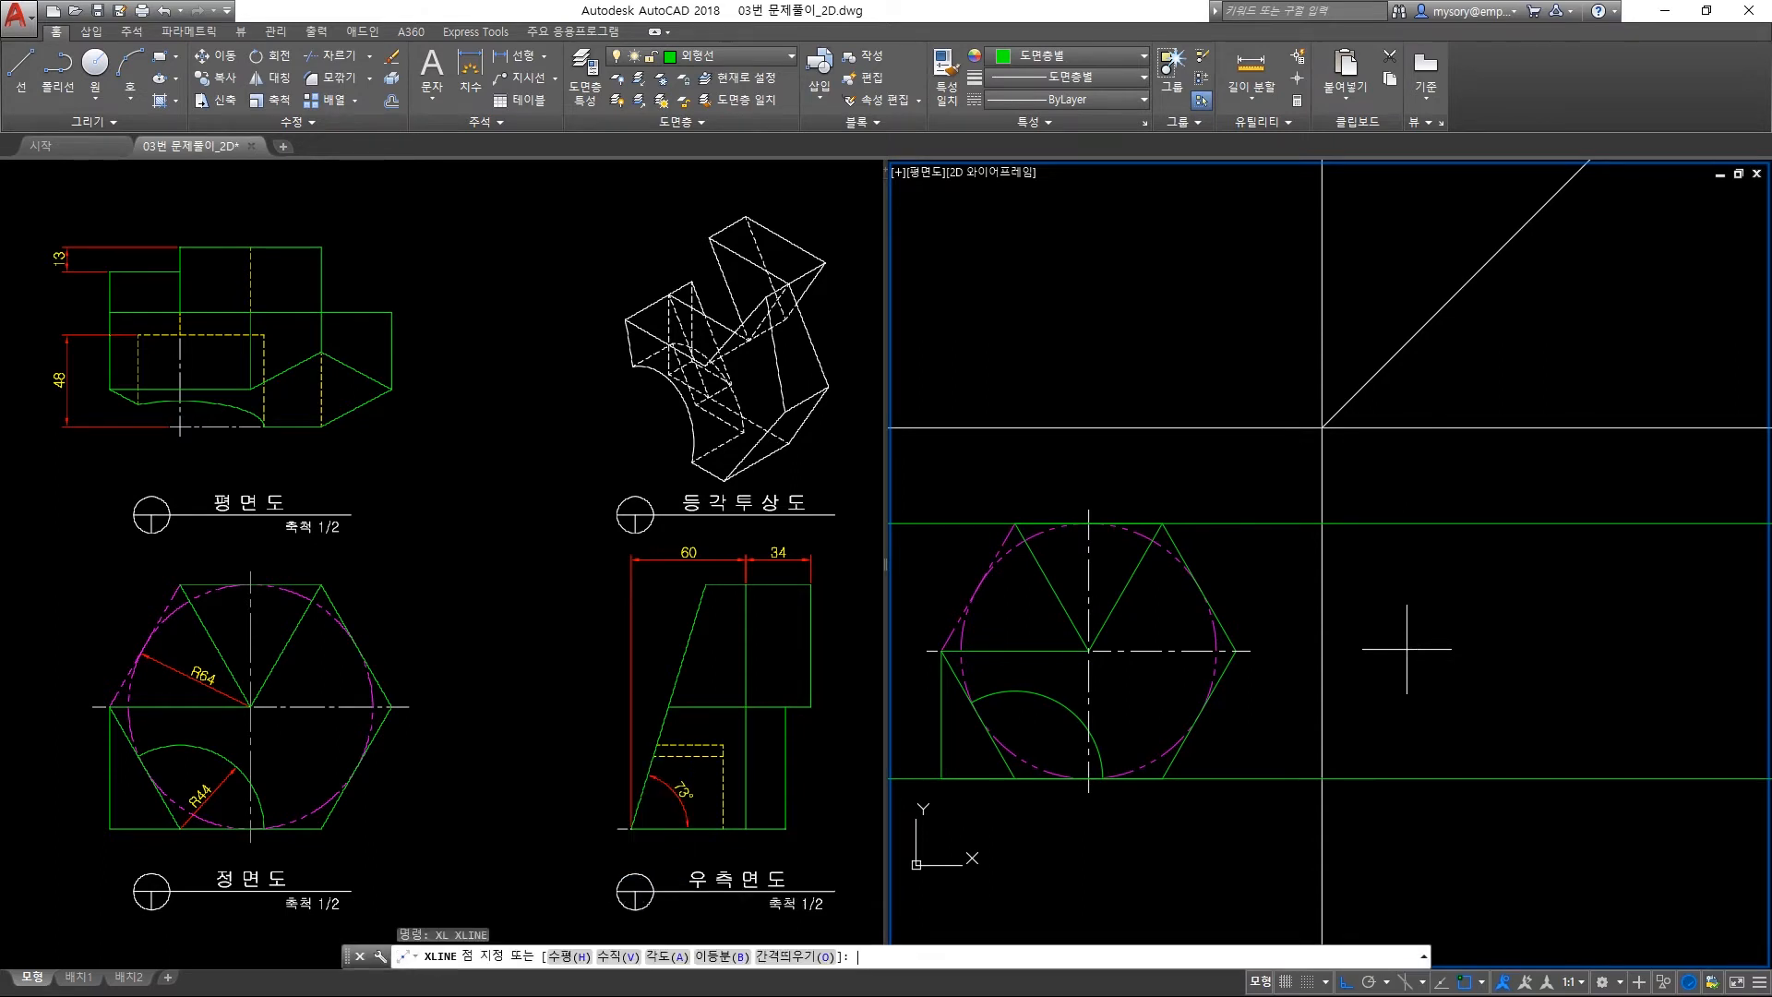
pyautogui.write('v')
pyautogui.press('Return')
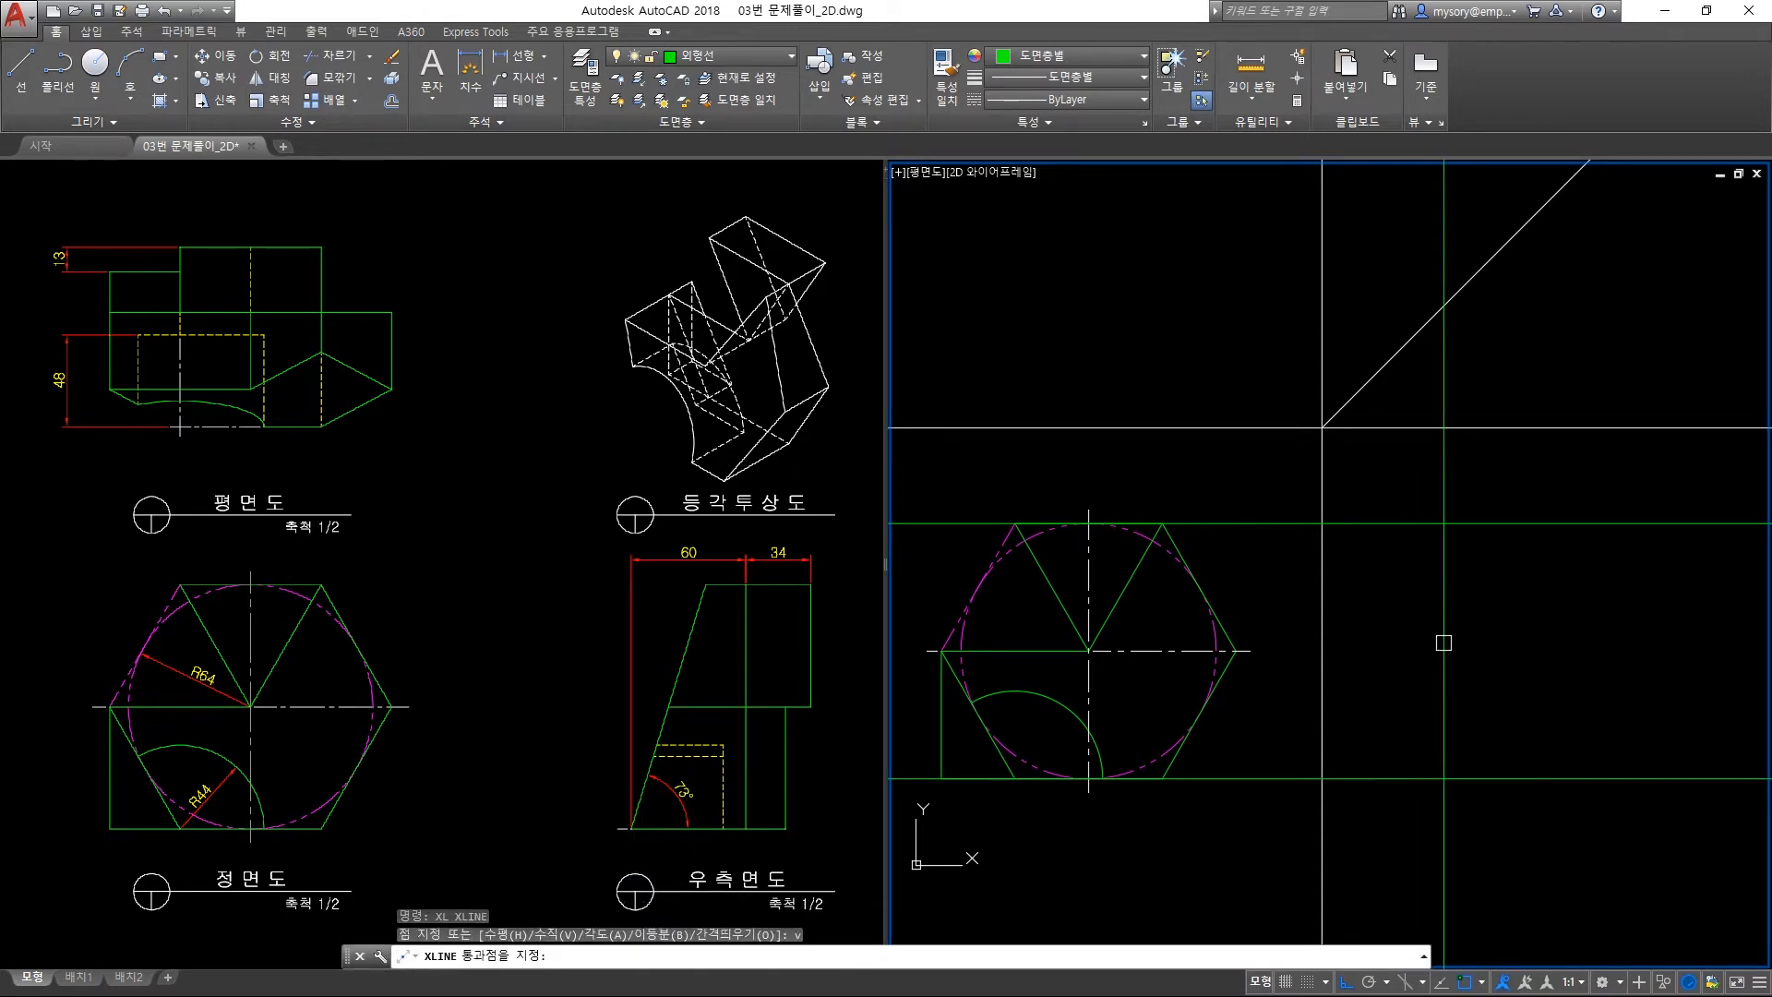
pyautogui.click(1443, 643)
pyautogui.press('Return')
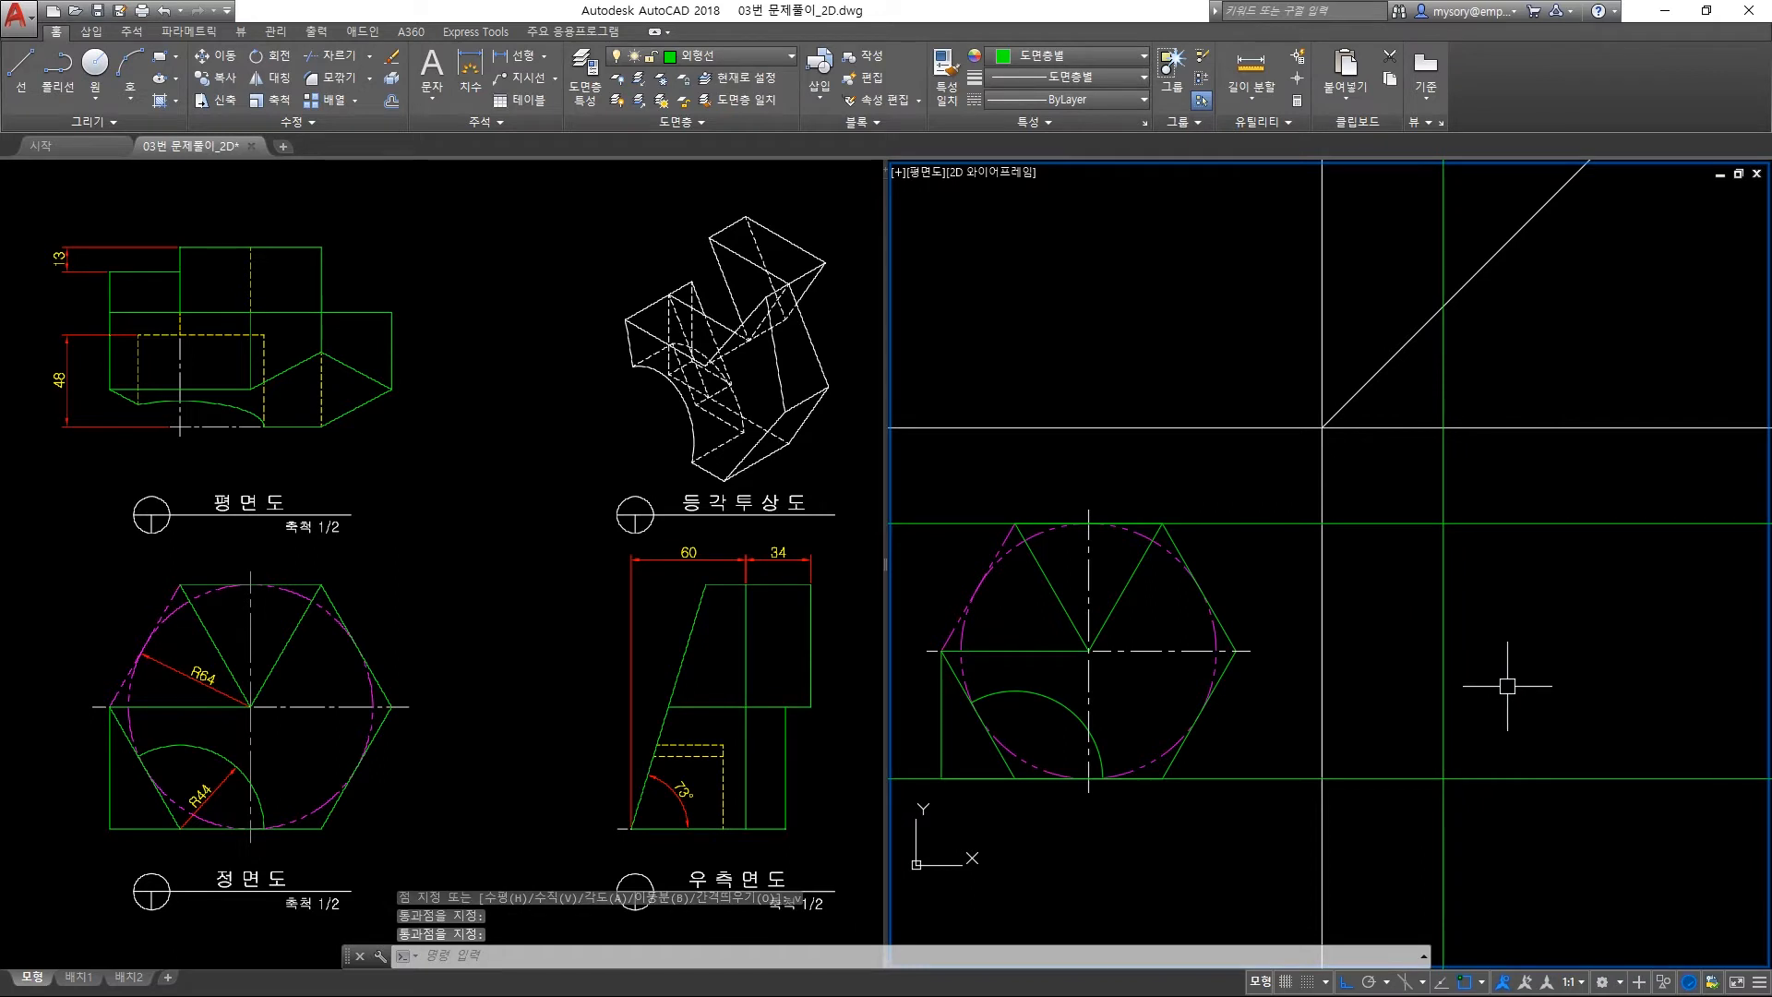
# Offset the green vertical construction line 60 to the right.
pyautogui.write('o')
pyautogui.press('Return')
pyautogui.write('60')
pyautogui.press('Return')
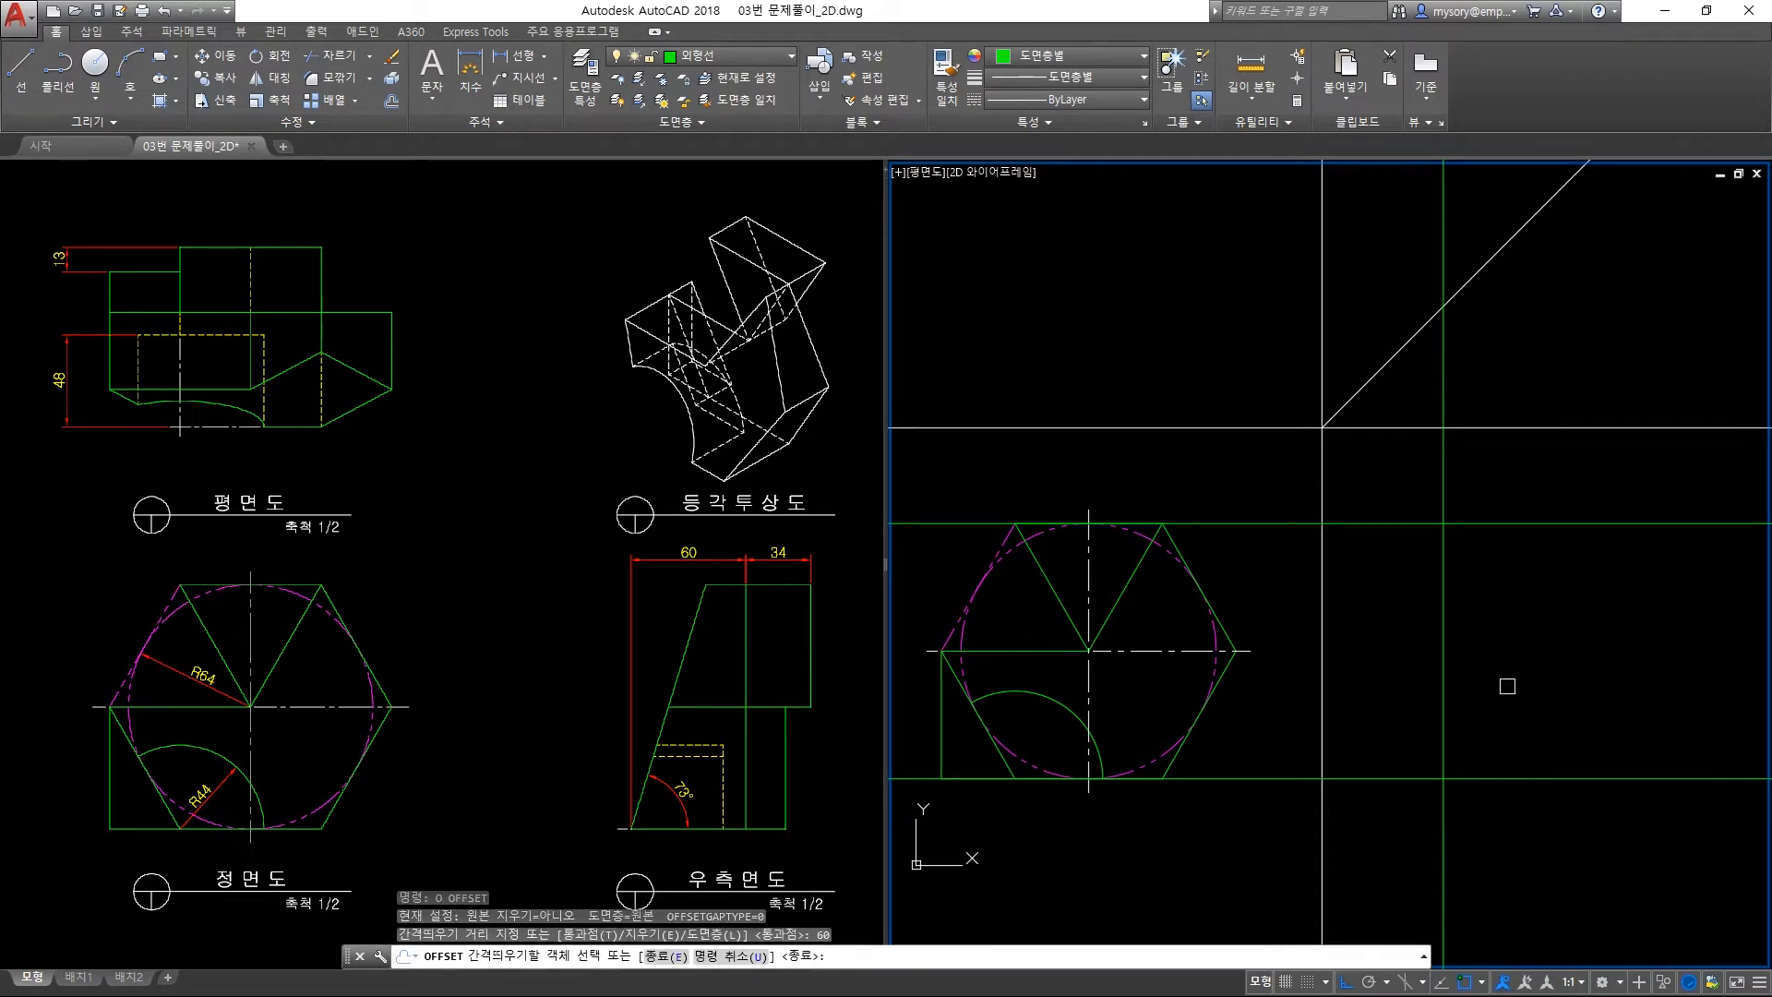
pyautogui.click(1445, 635)
pyautogui.click(1547, 684)
pyautogui.press('Return')
# Offset the second green vertical construction line 34 further to the right for the side view's rear edge.
pyautogui.press('Return')
pyautogui.write('3')
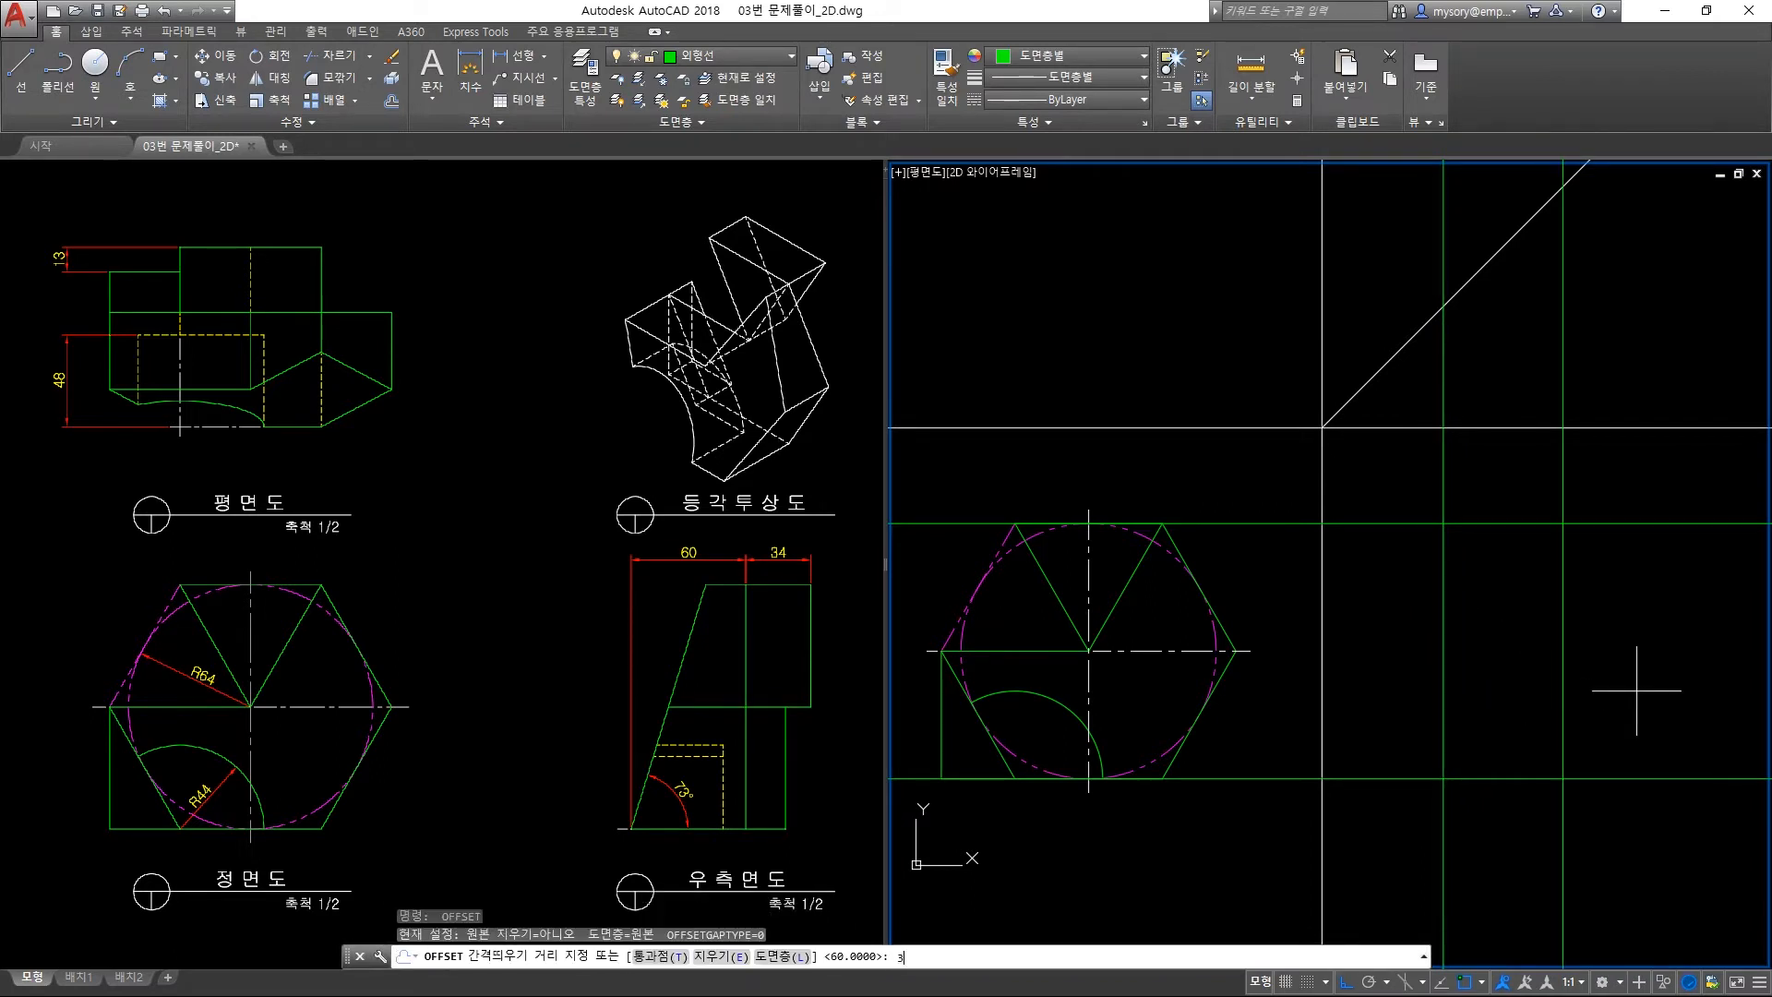
pyautogui.write('4')
pyautogui.press('Return')
pyautogui.click(1563, 635)
pyautogui.click(1641, 635)
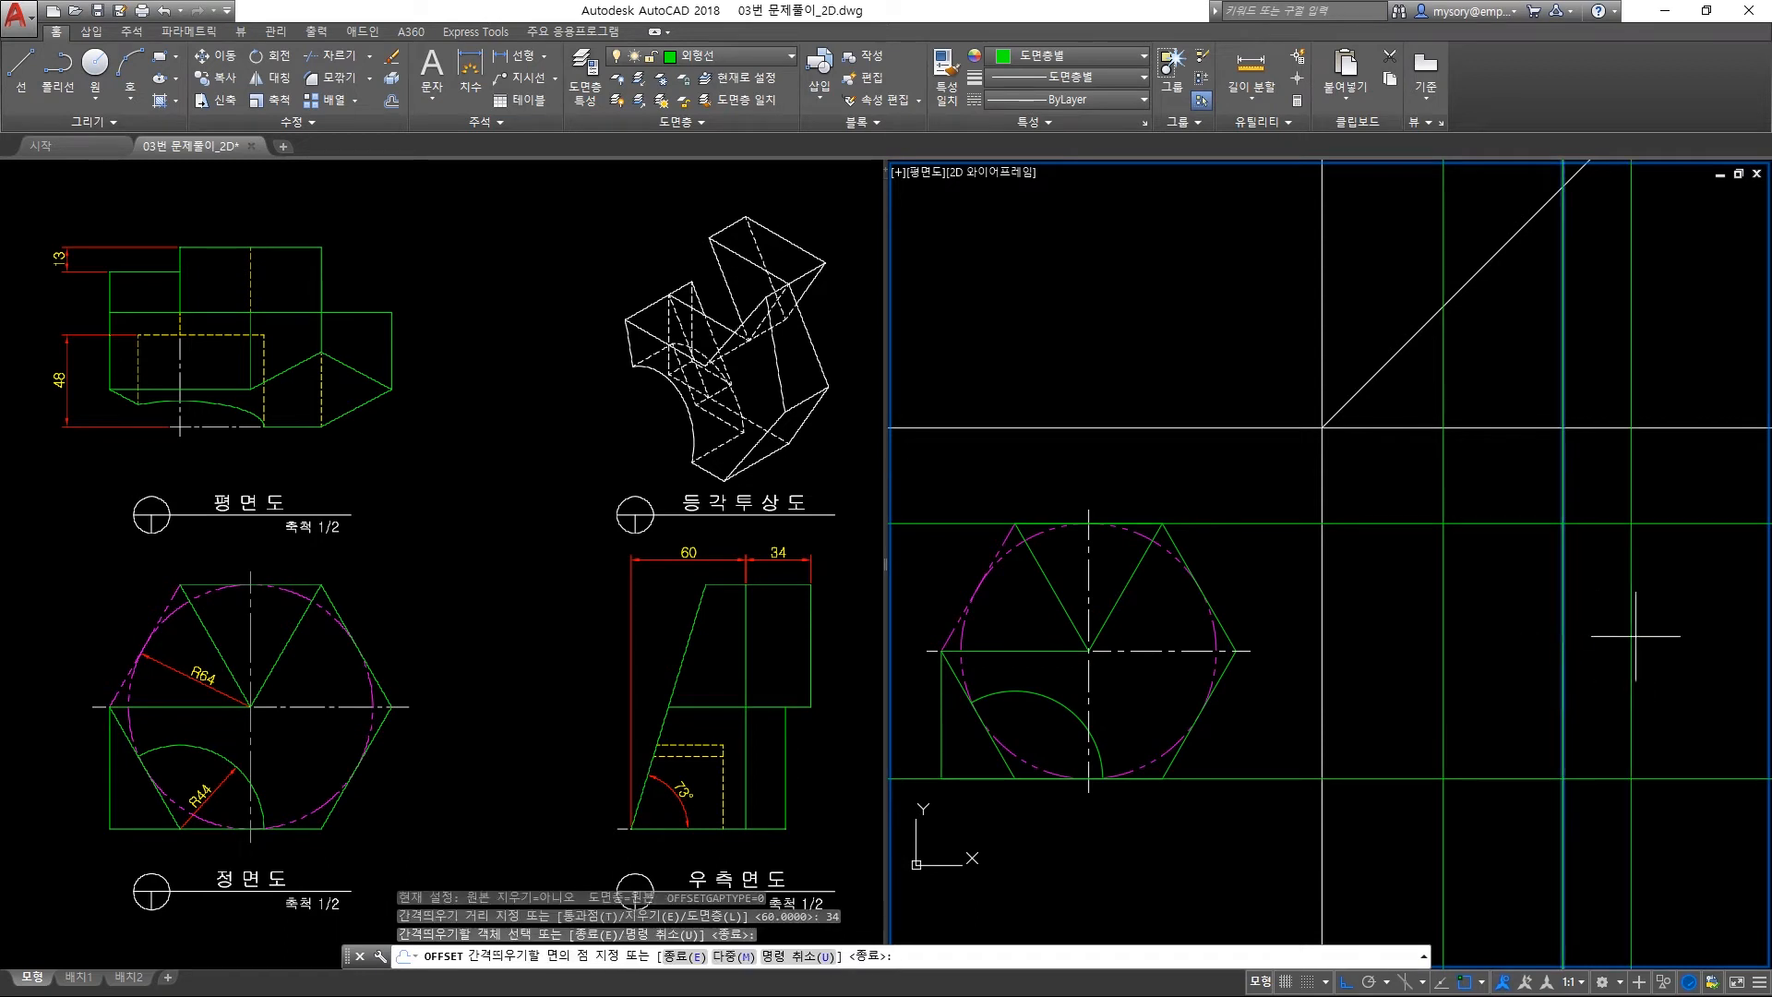
pyautogui.press('Return')
# Trim the overhanging construction lines to leave the side view's rectangle with its inner vertical line.
pyautogui.write('tr')
pyautogui.press('Return')
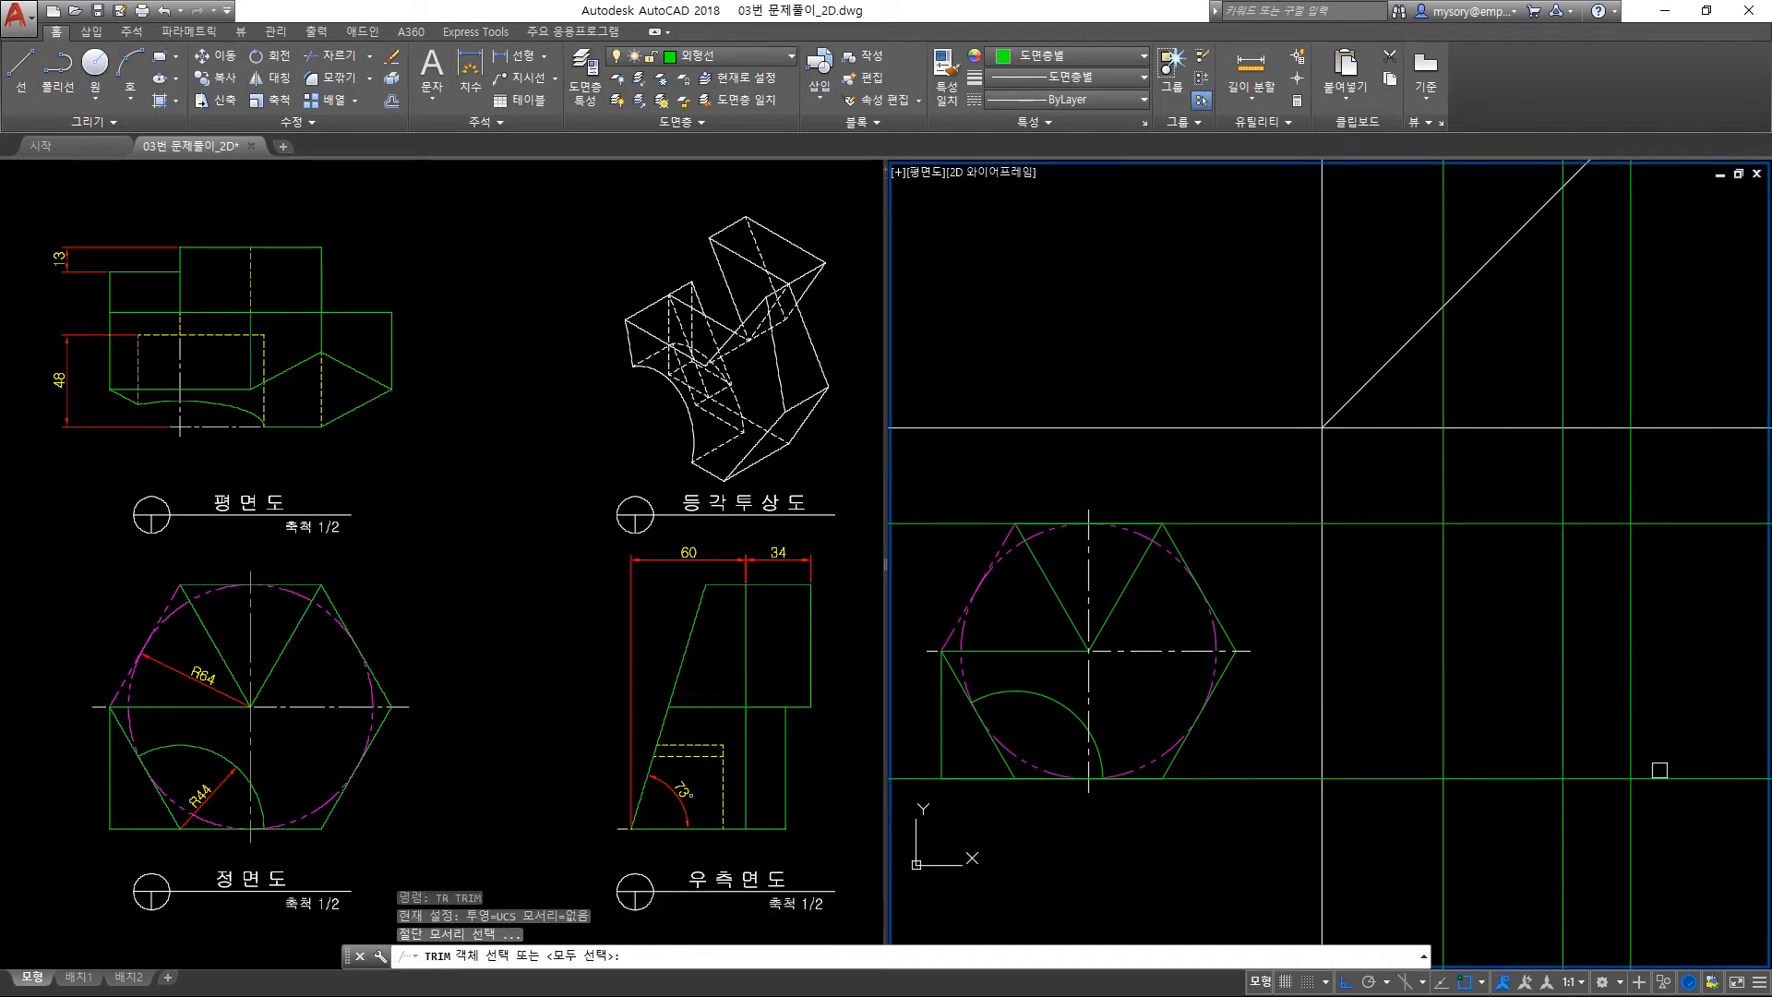
pyautogui.click(1653, 831)
pyautogui.click(1407, 452)
pyautogui.press('Return')
pyautogui.click(1699, 837)
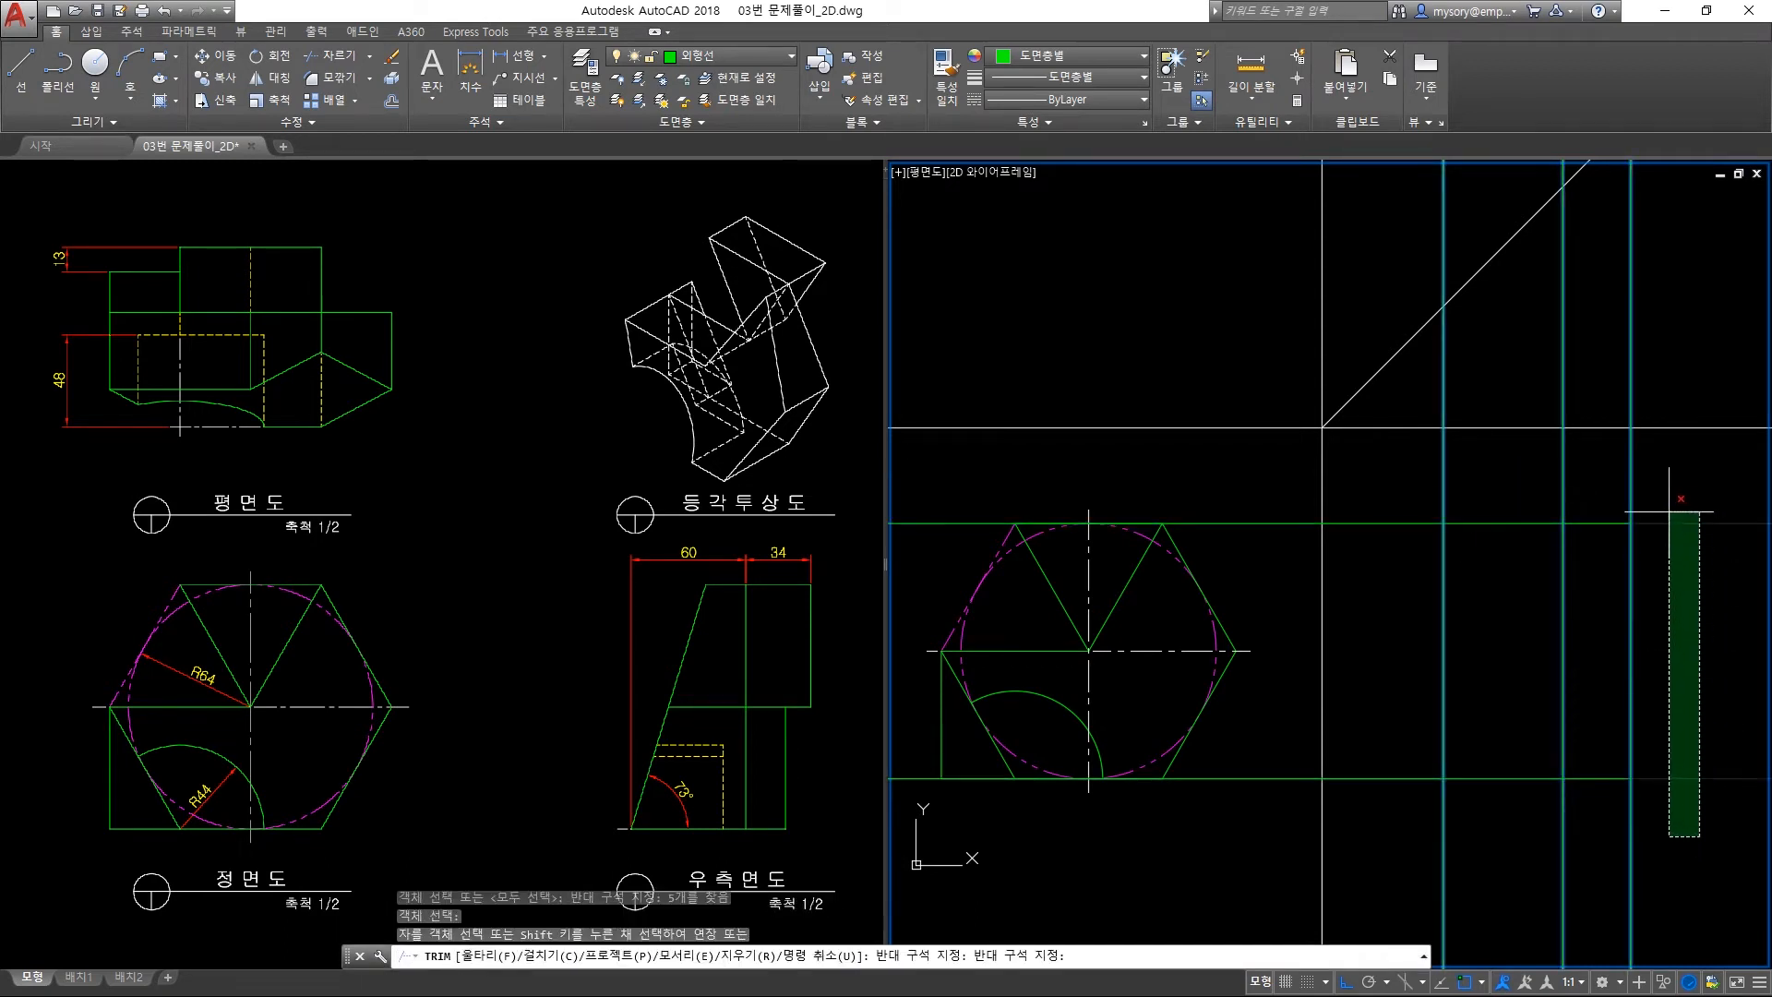
pyautogui.click(1668, 511)
pyautogui.click(1703, 483)
pyautogui.click(1403, 483)
pyautogui.click(1389, 480)
pyautogui.click(1349, 801)
pyautogui.click(1363, 890)
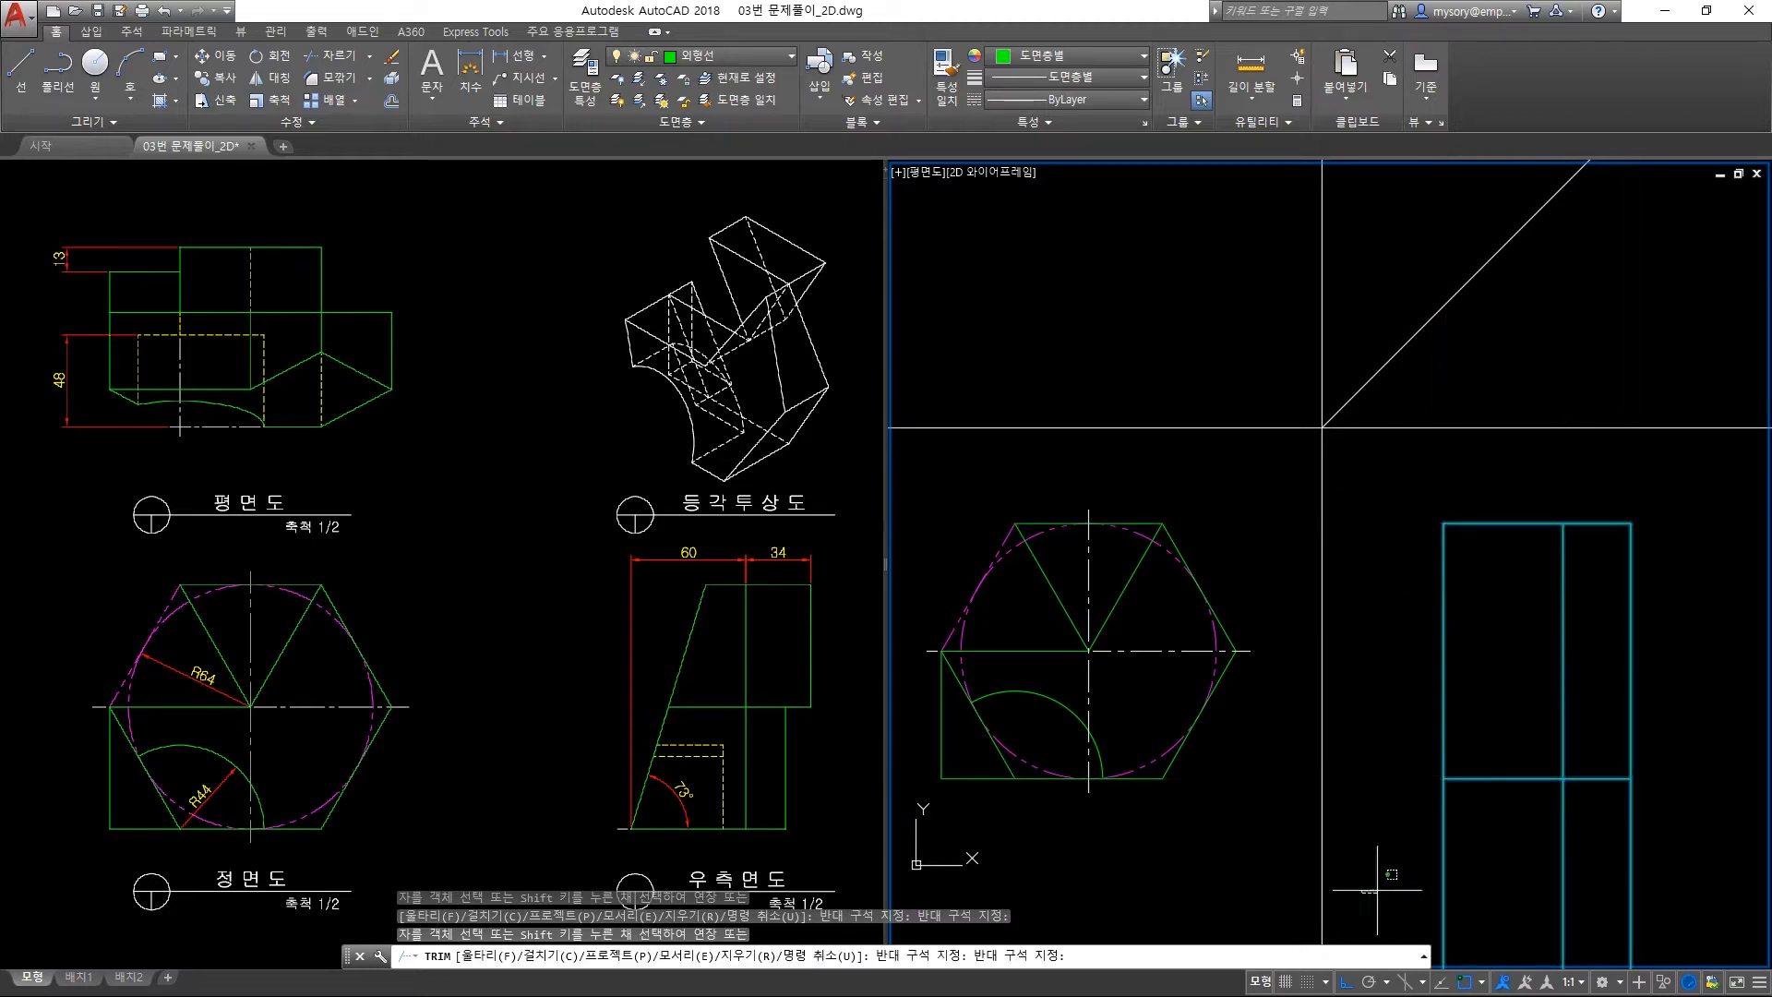
pyautogui.click(1659, 841)
pyautogui.press('Return')
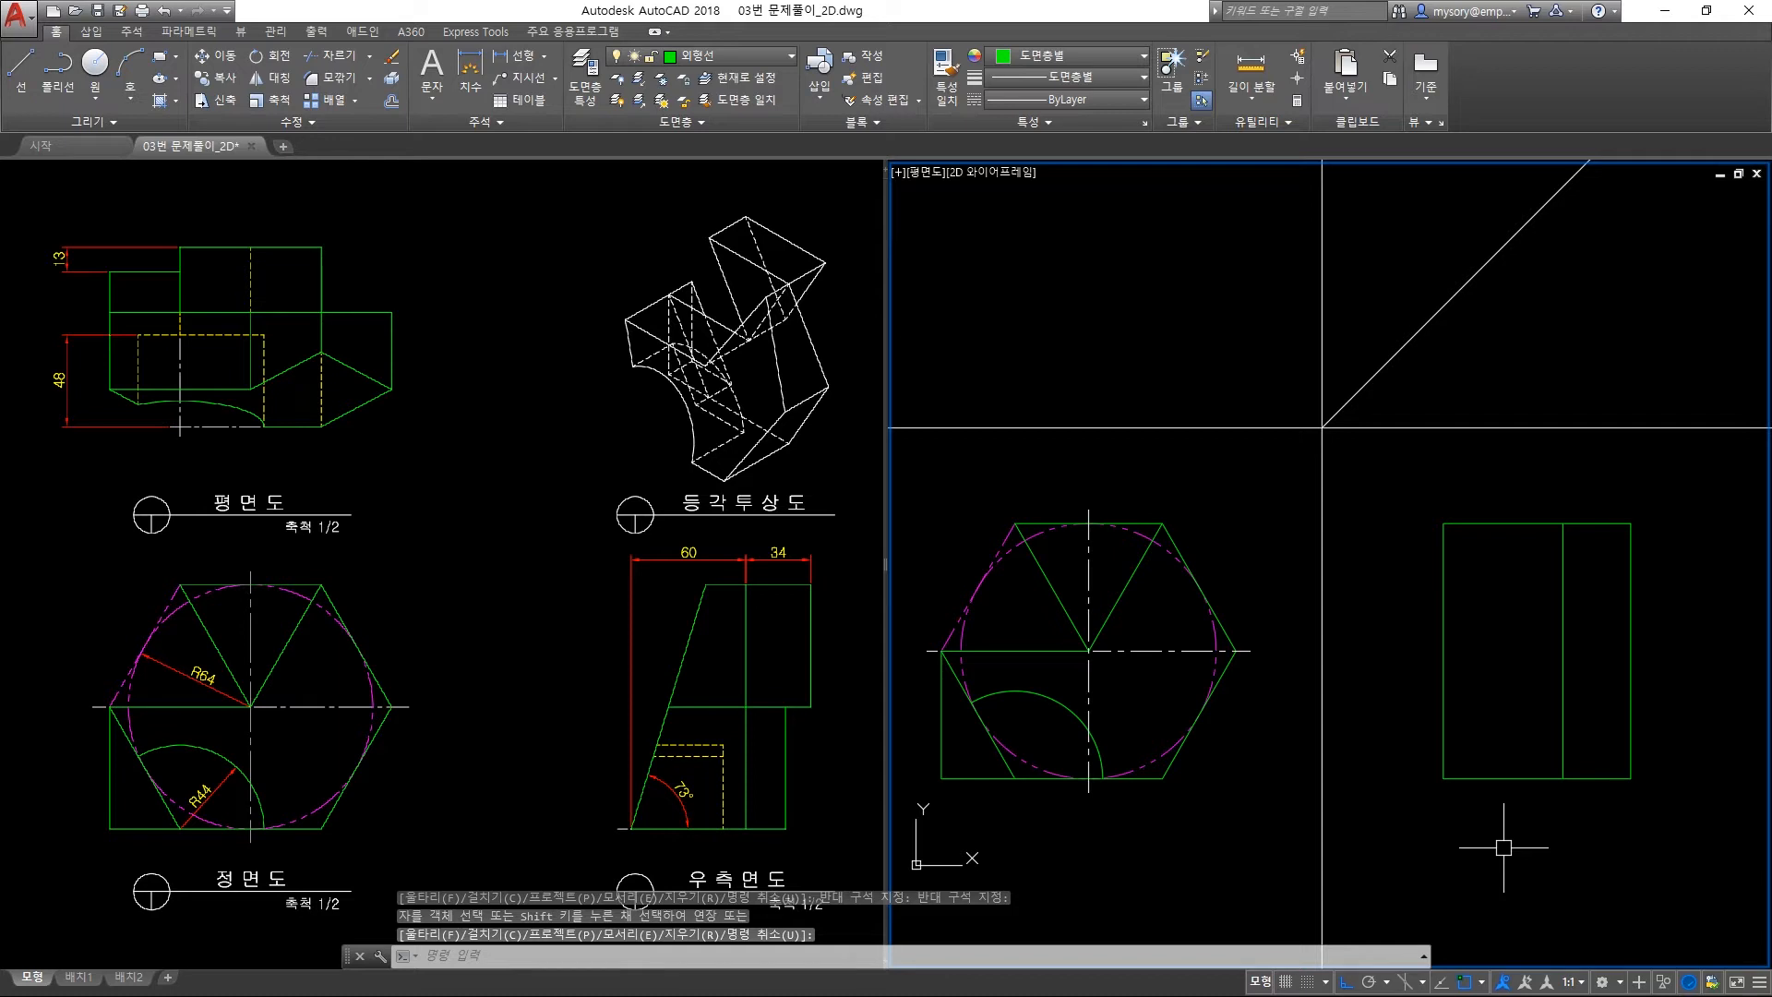
# Draw a construction line at 73° through the lower-left corner of the side view rectangle.
pyautogui.write('xl')
pyautogui.press('Return')
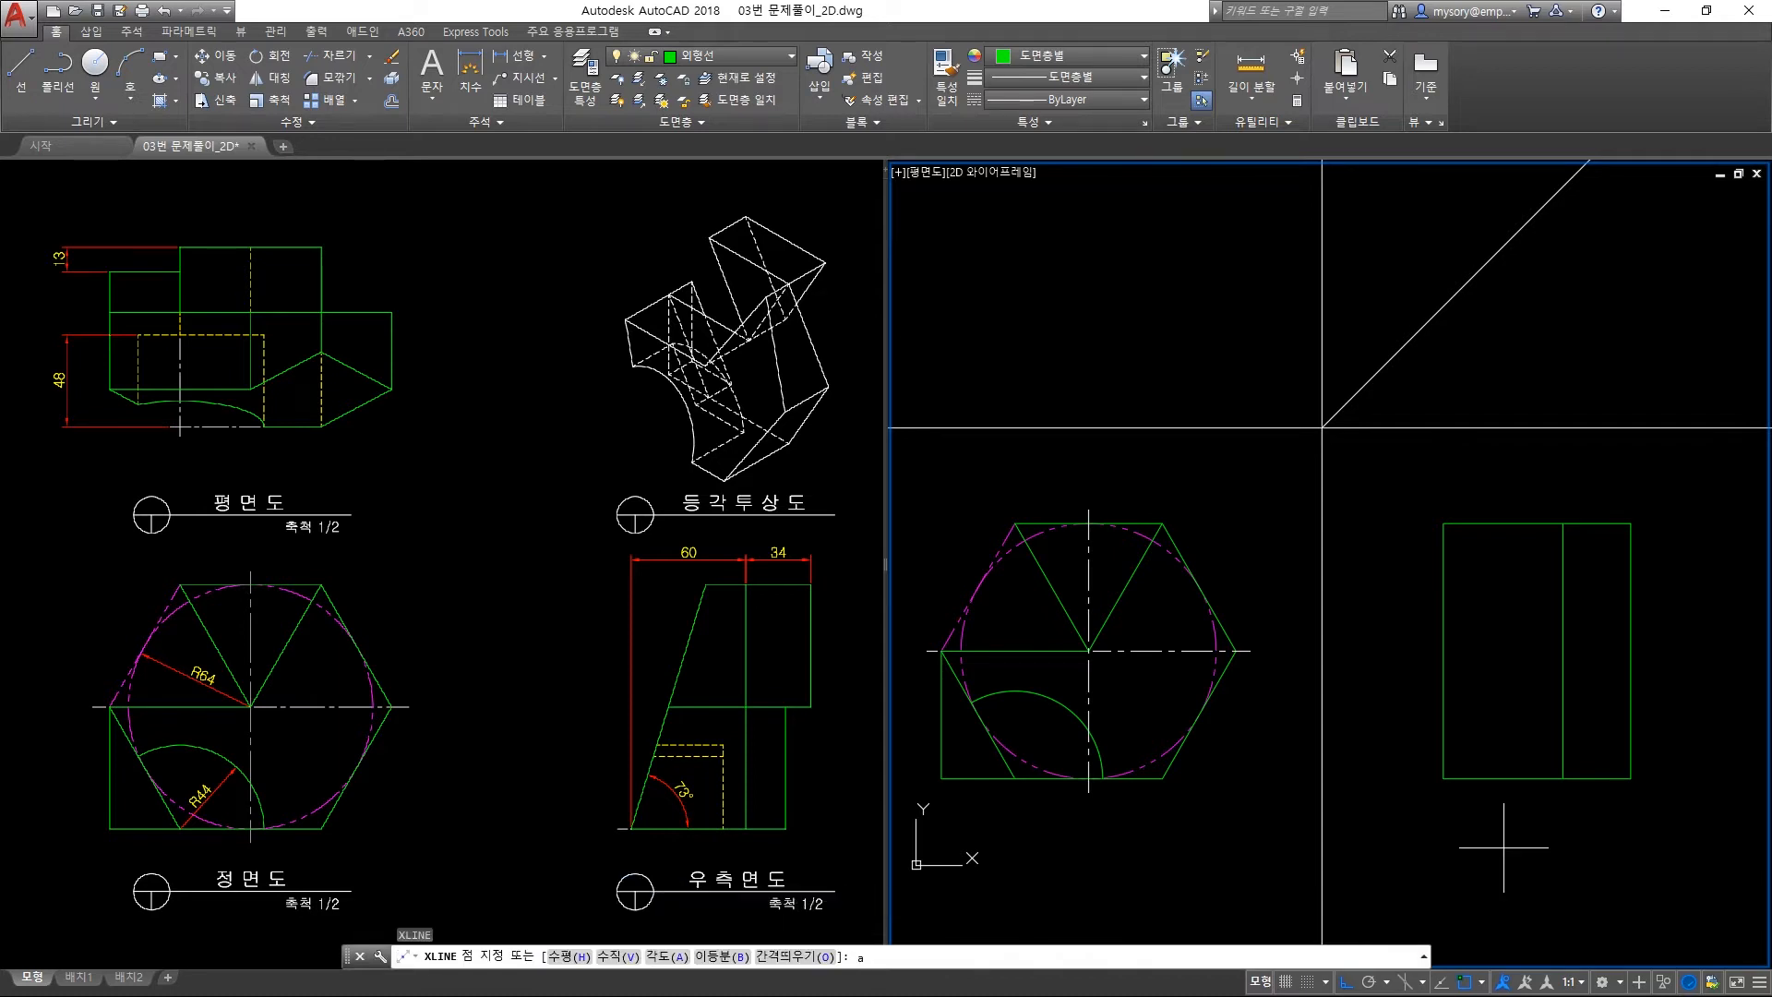
pyautogui.press('Return')
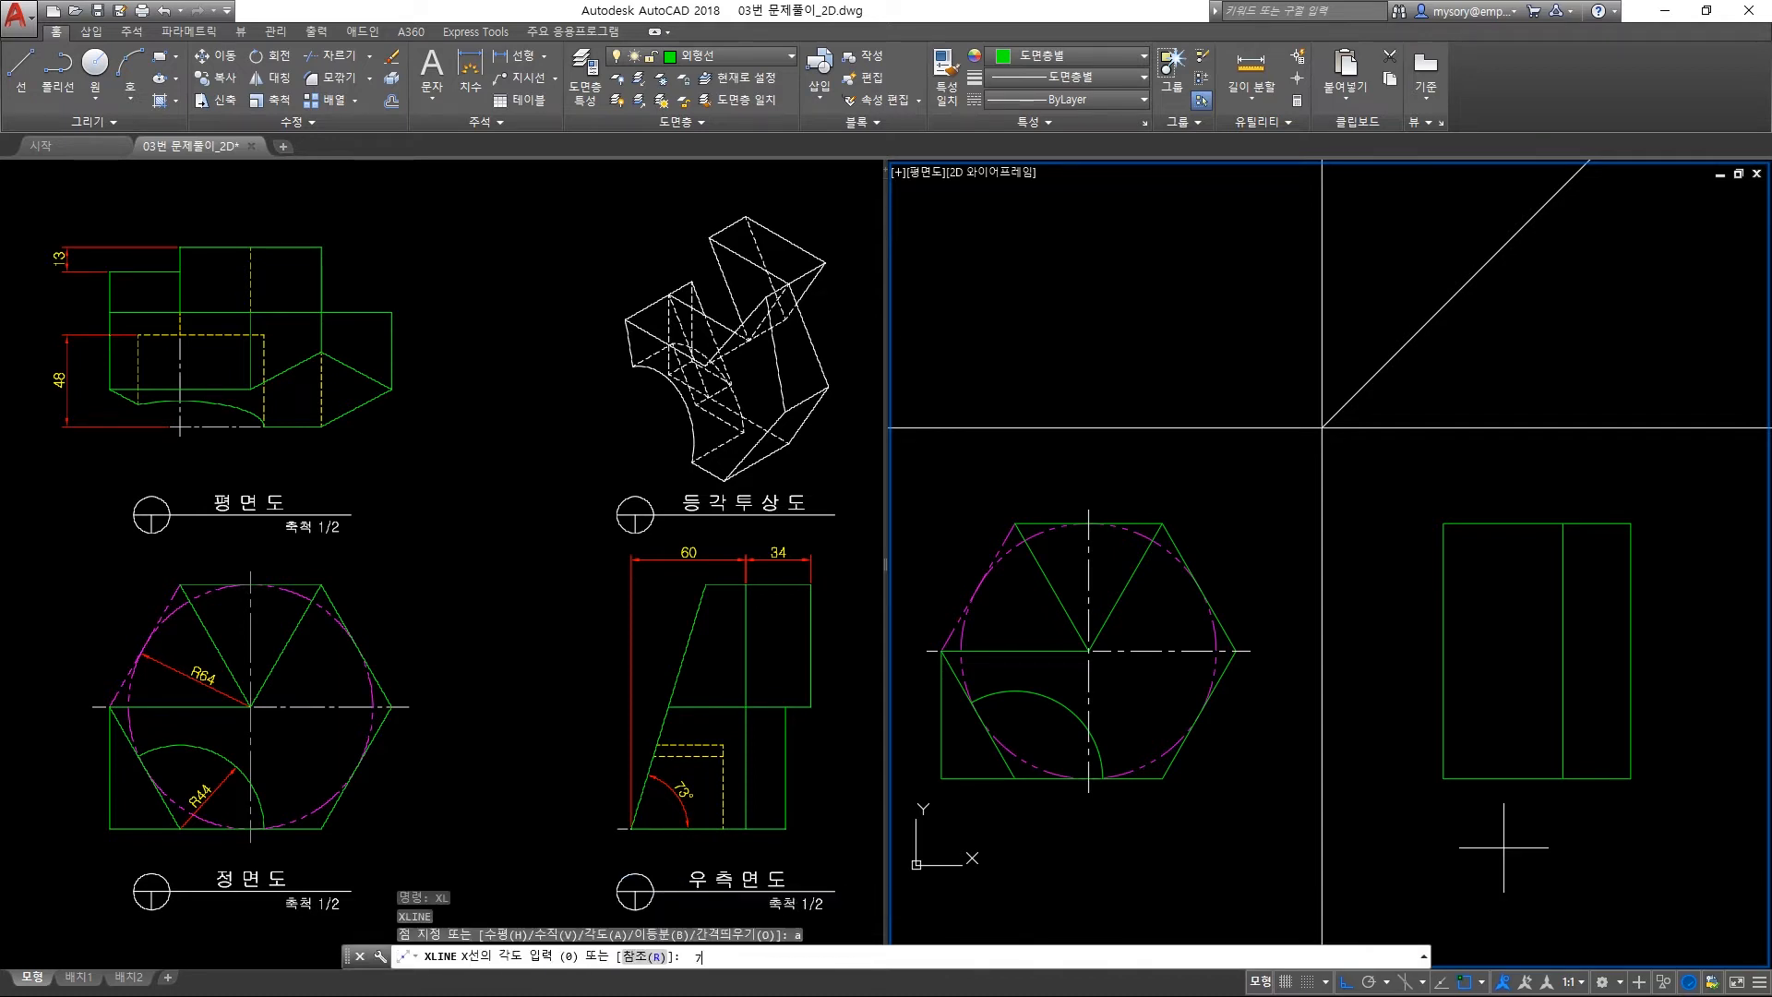
pyautogui.press('Return')
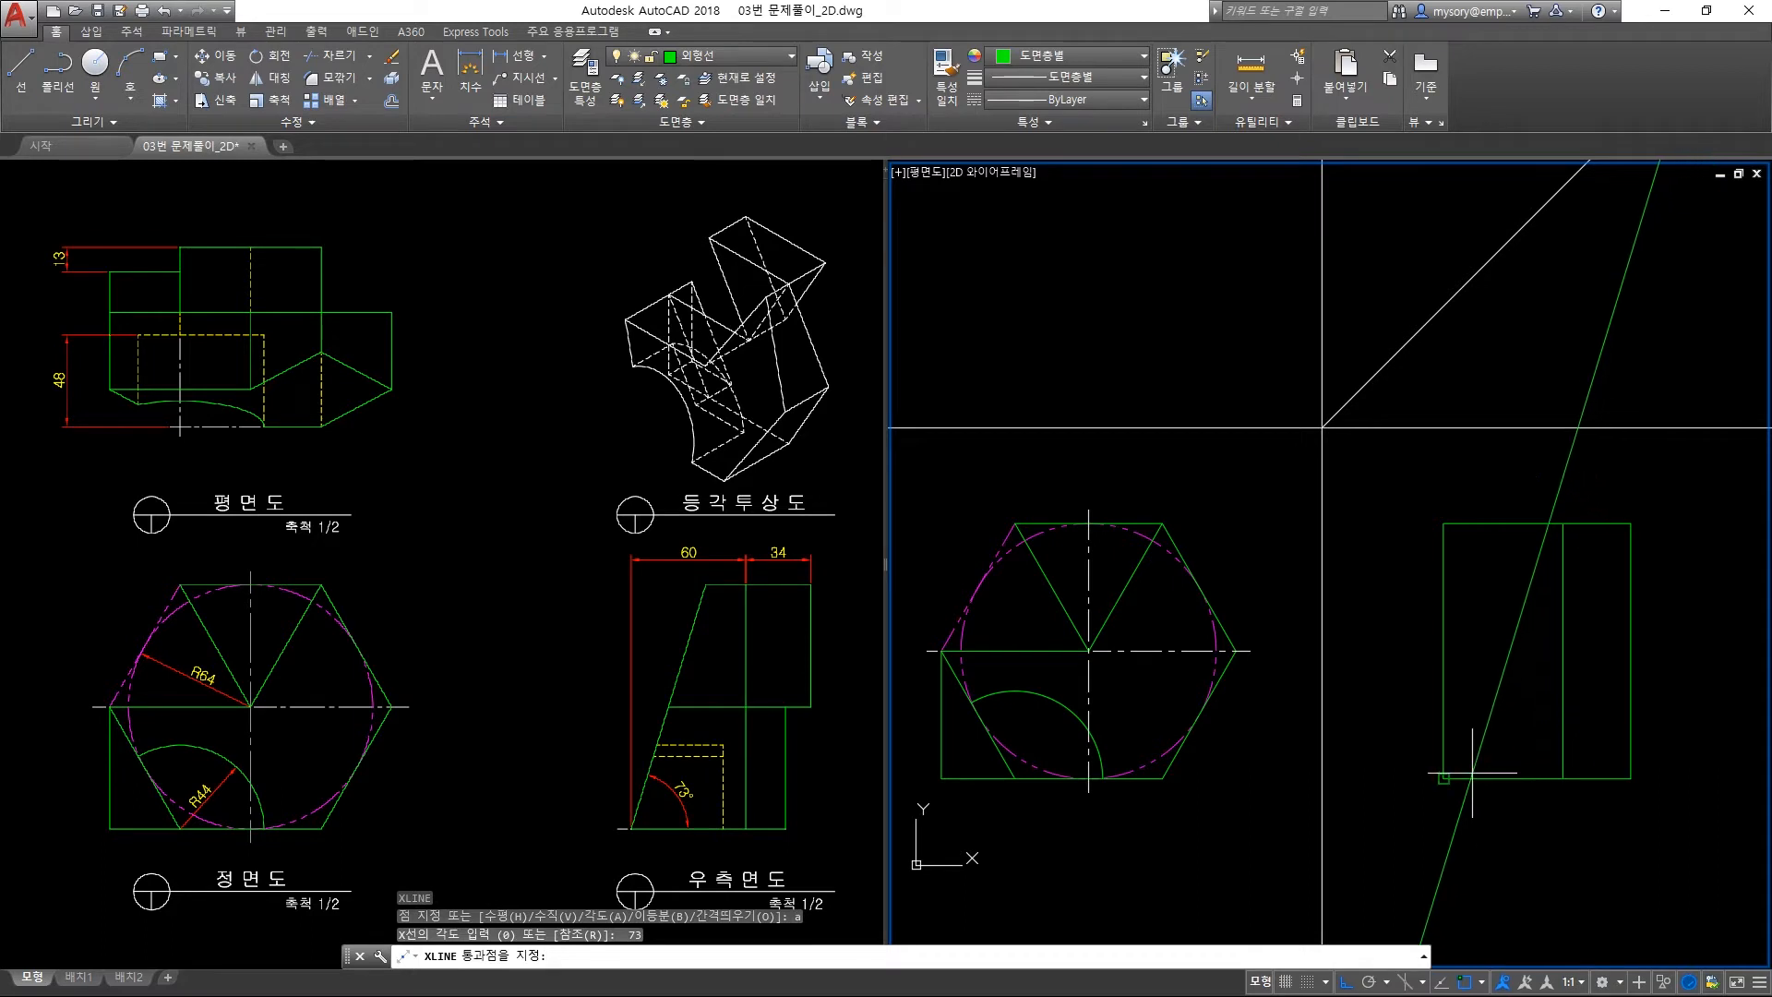
pyautogui.click(1444, 778)
pyautogui.press('Return')
# Join the slanted line to the side view's top and bottom edges with zero-radius fillets and delete the old left vertical edge.
pyautogui.write('f')
pyautogui.press('Return')
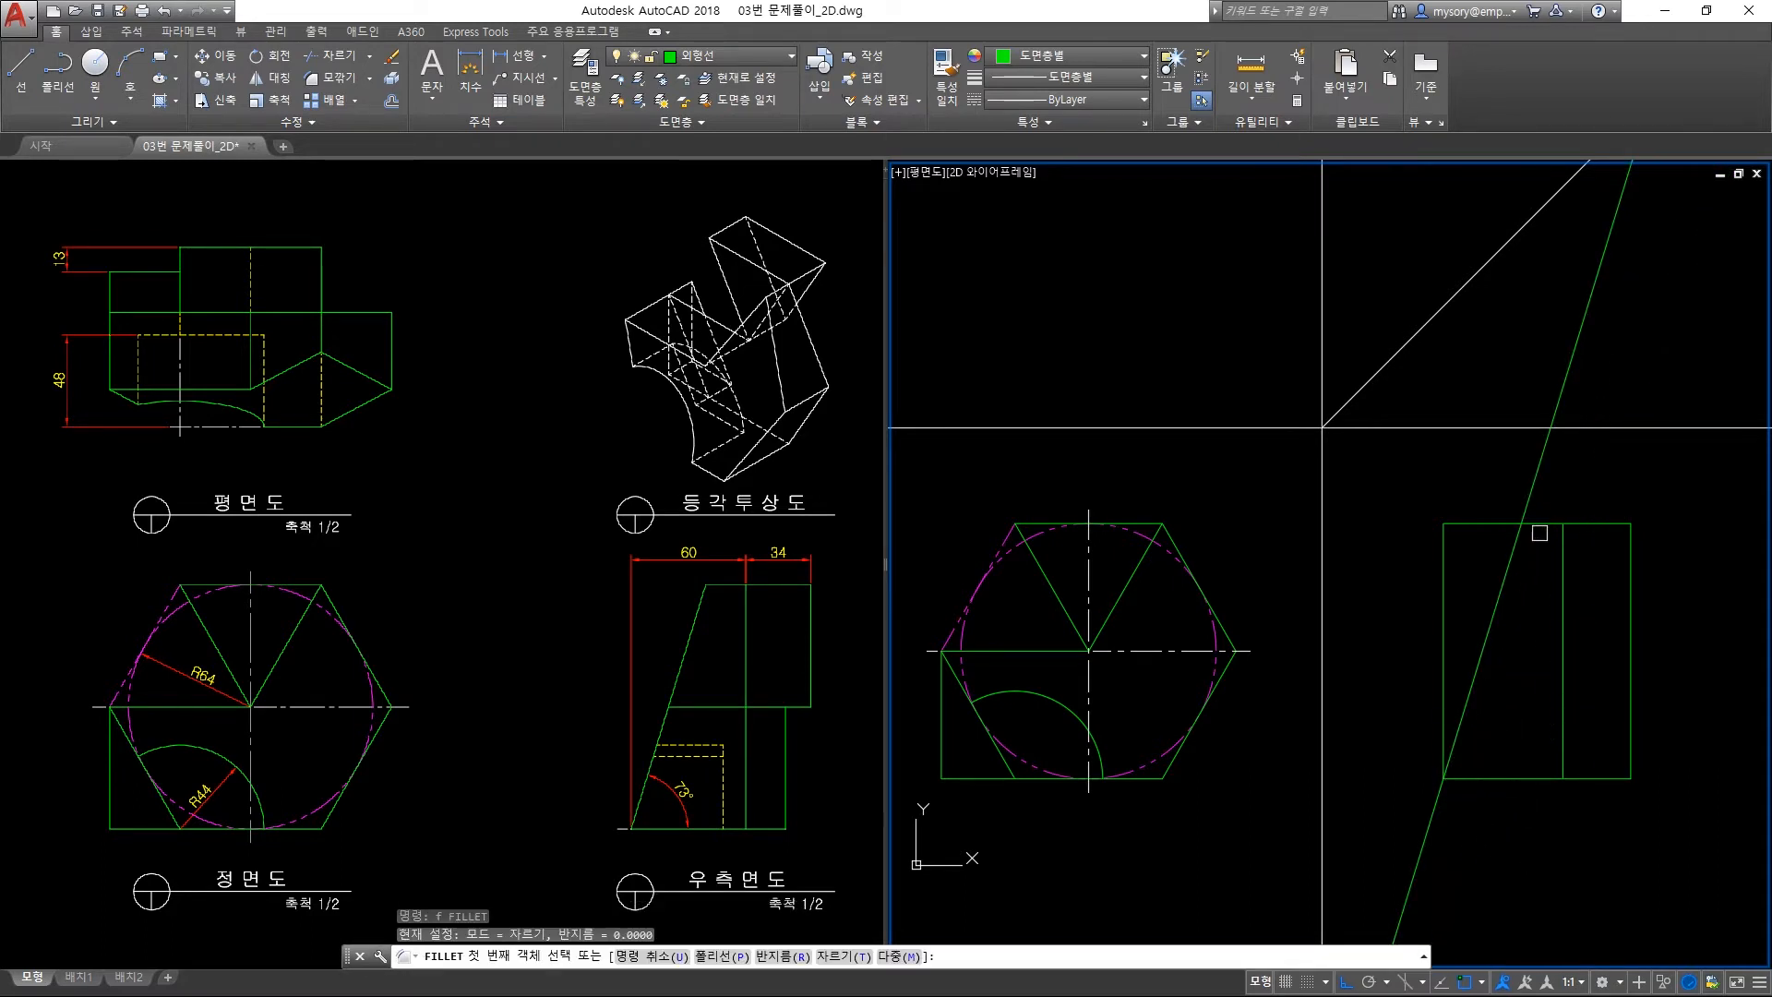
pyautogui.click(1530, 525)
pyautogui.click(1519, 550)
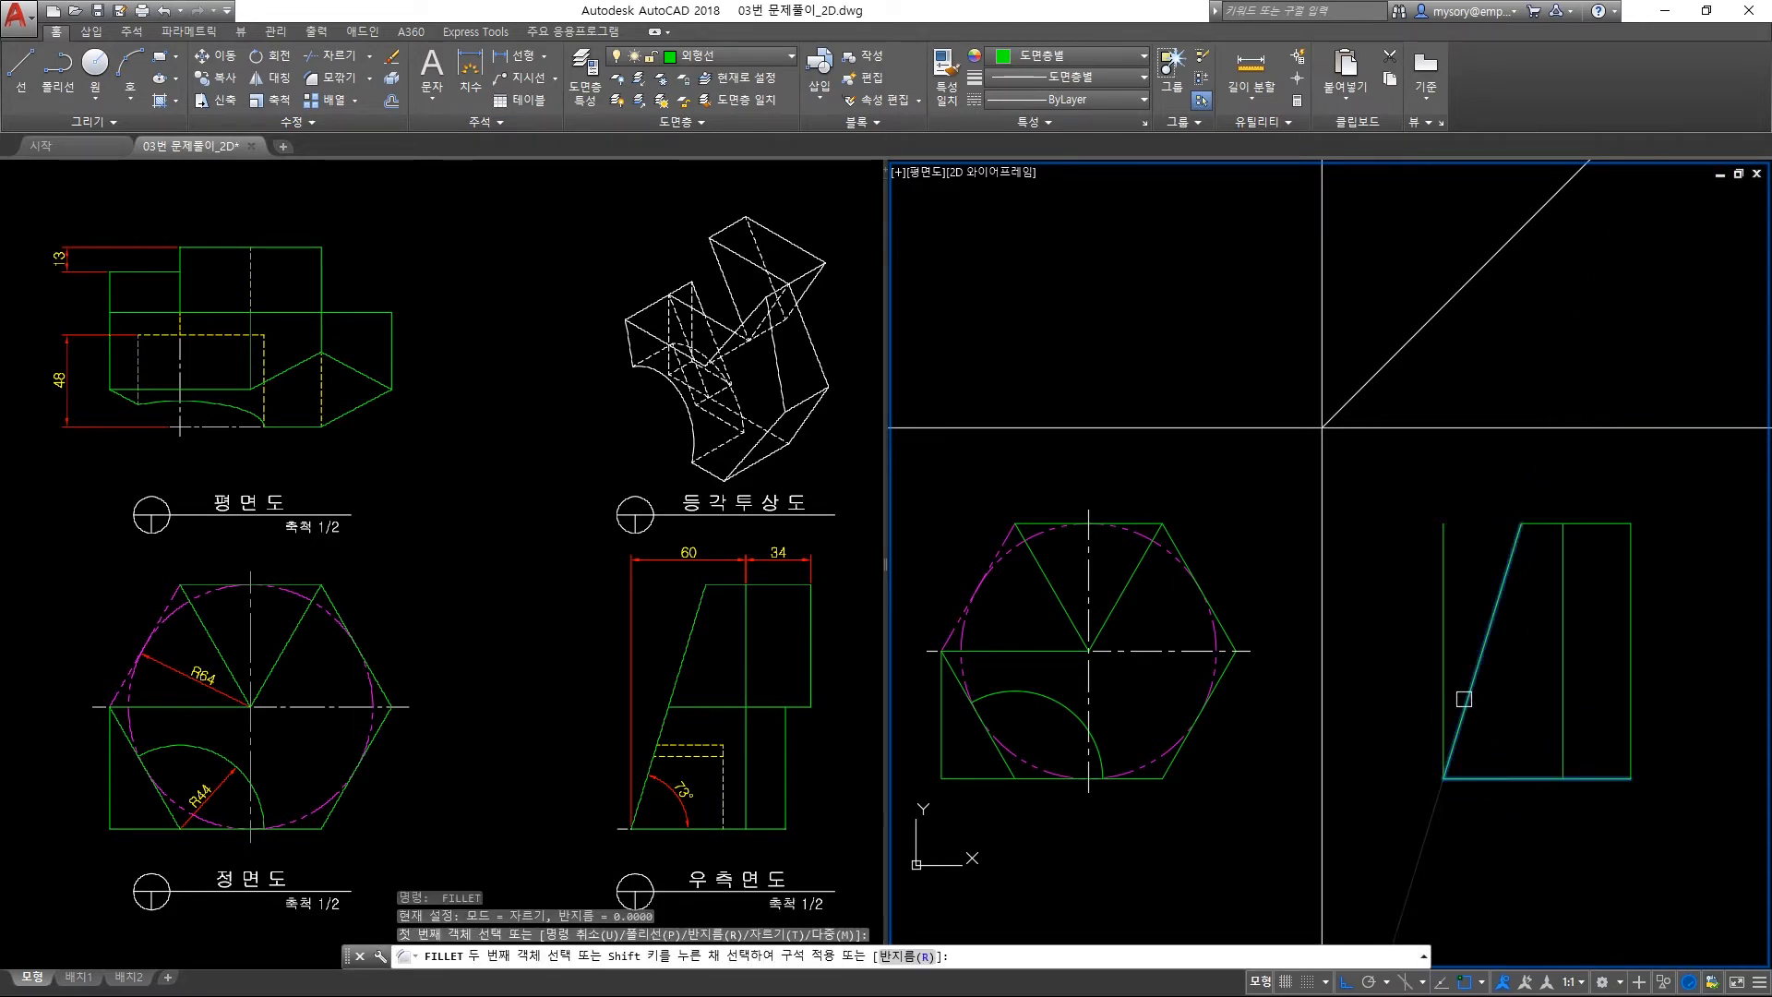
pyautogui.click(1469, 585)
pyautogui.click(1392, 545)
pyautogui.press('Delete')
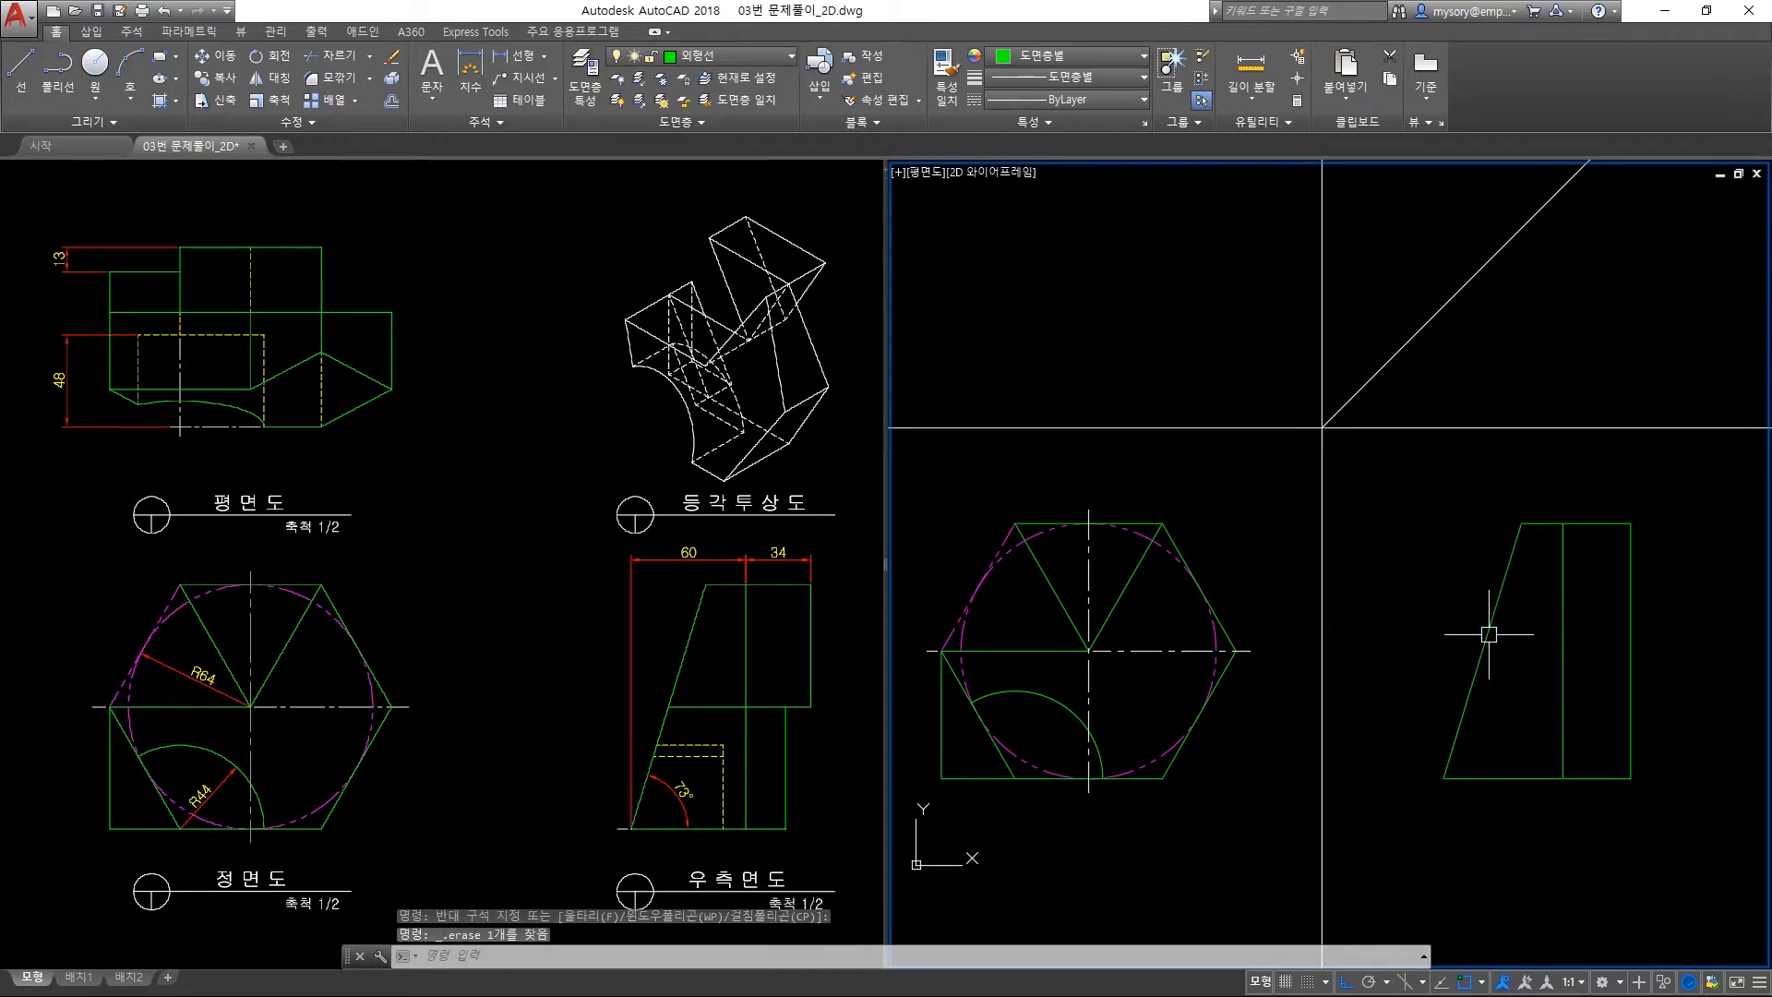
# Draw a horizontal line from the right end of the front view's centre line to just beyond the side view's right edge.
pyautogui.write('l')
pyautogui.press('Return')
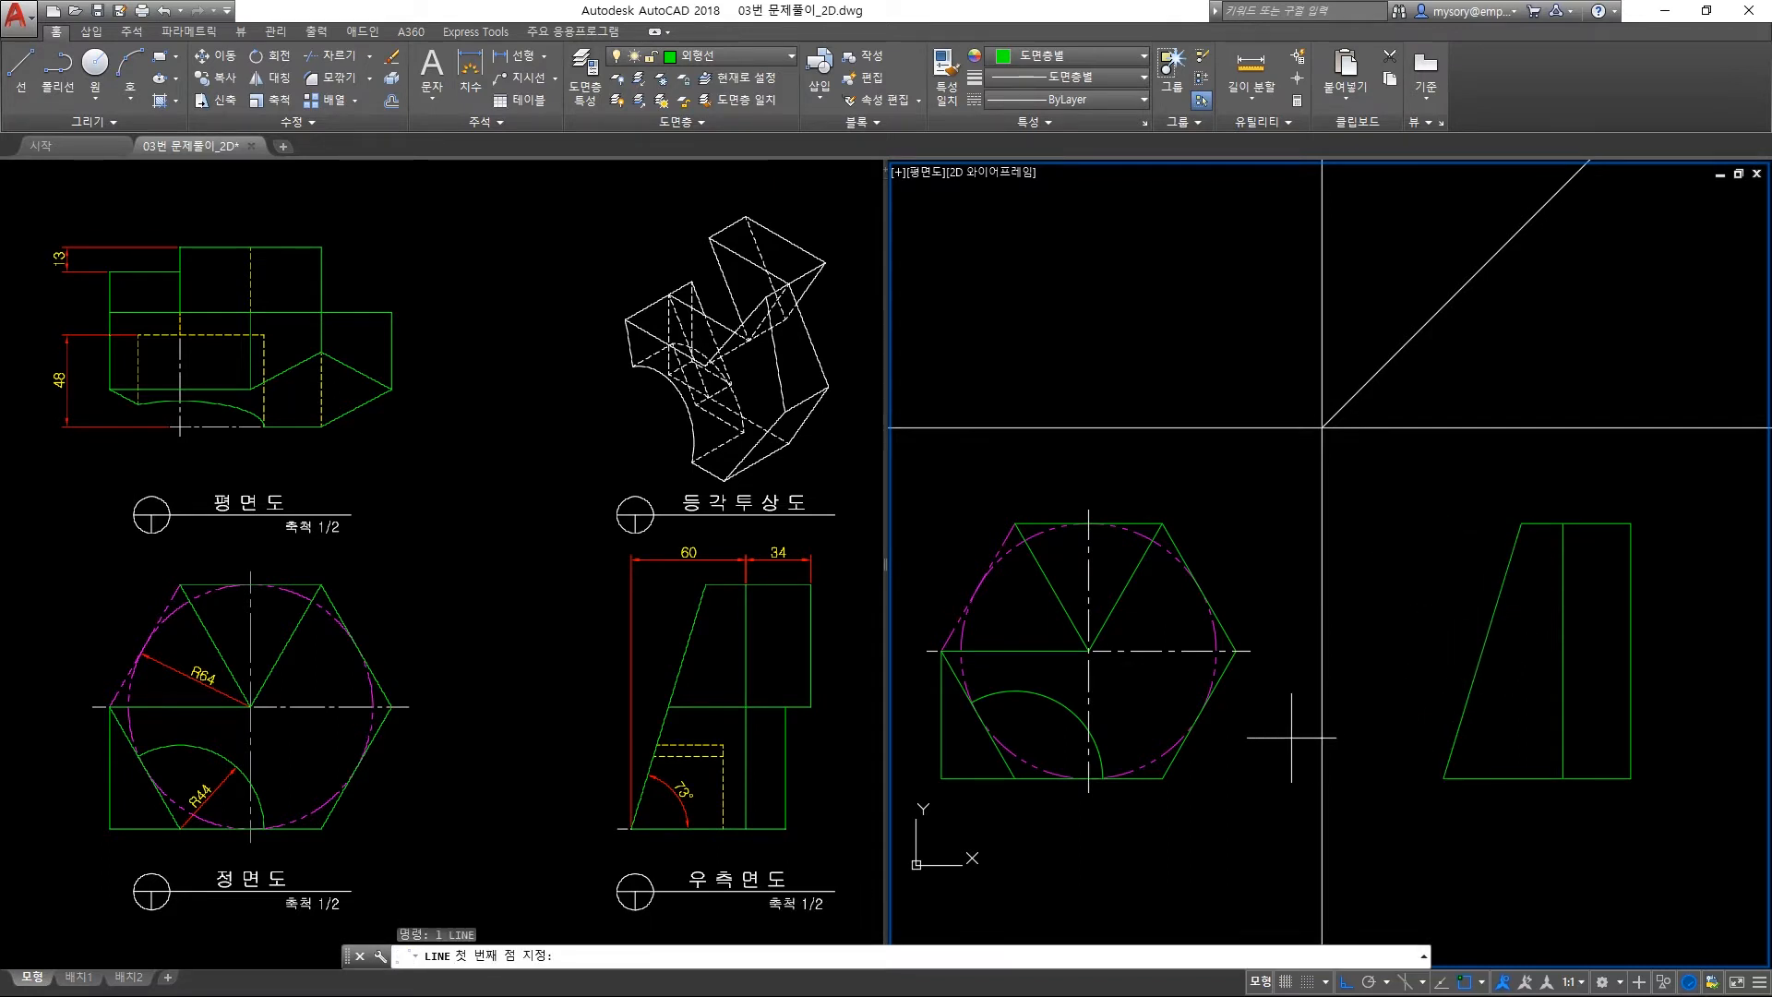
pyautogui.click(1247, 651)
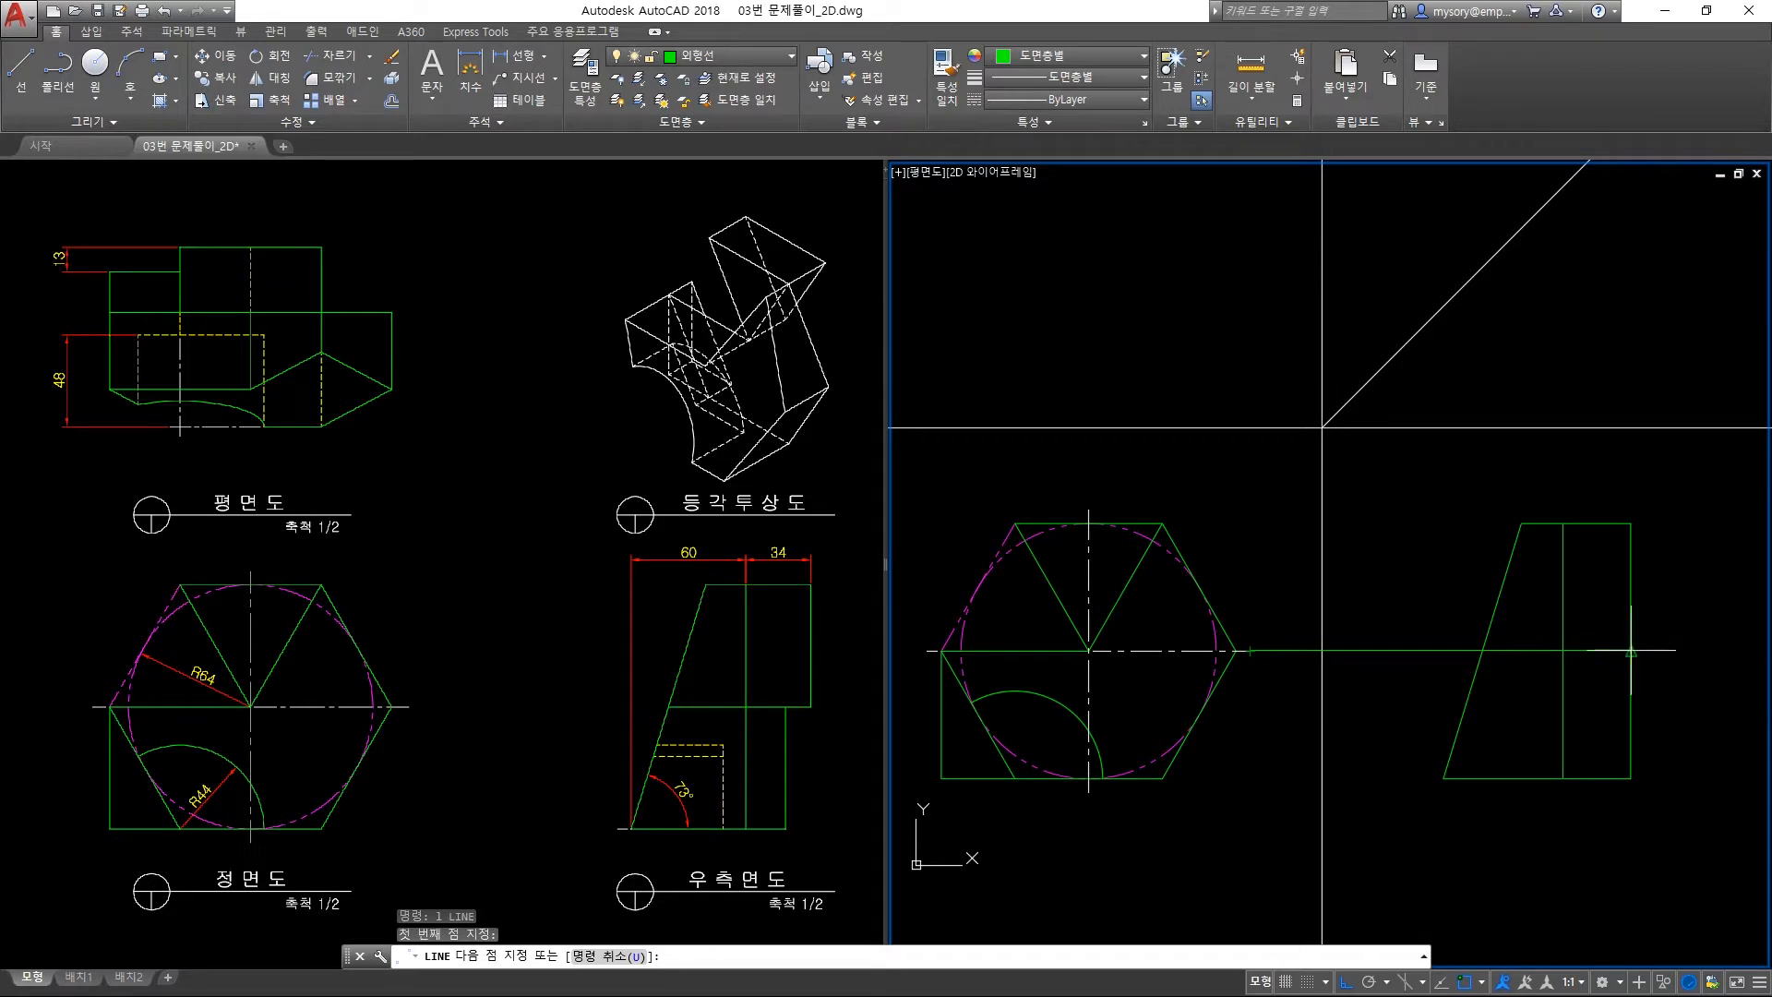
pyautogui.click(1666, 651)
pyautogui.press('Return')
# Trim the horizontal line's overhangs beyond the side view's slanted edge and right edge.
pyautogui.write('tr')
pyautogui.press('Return')
pyautogui.click(1682, 713)
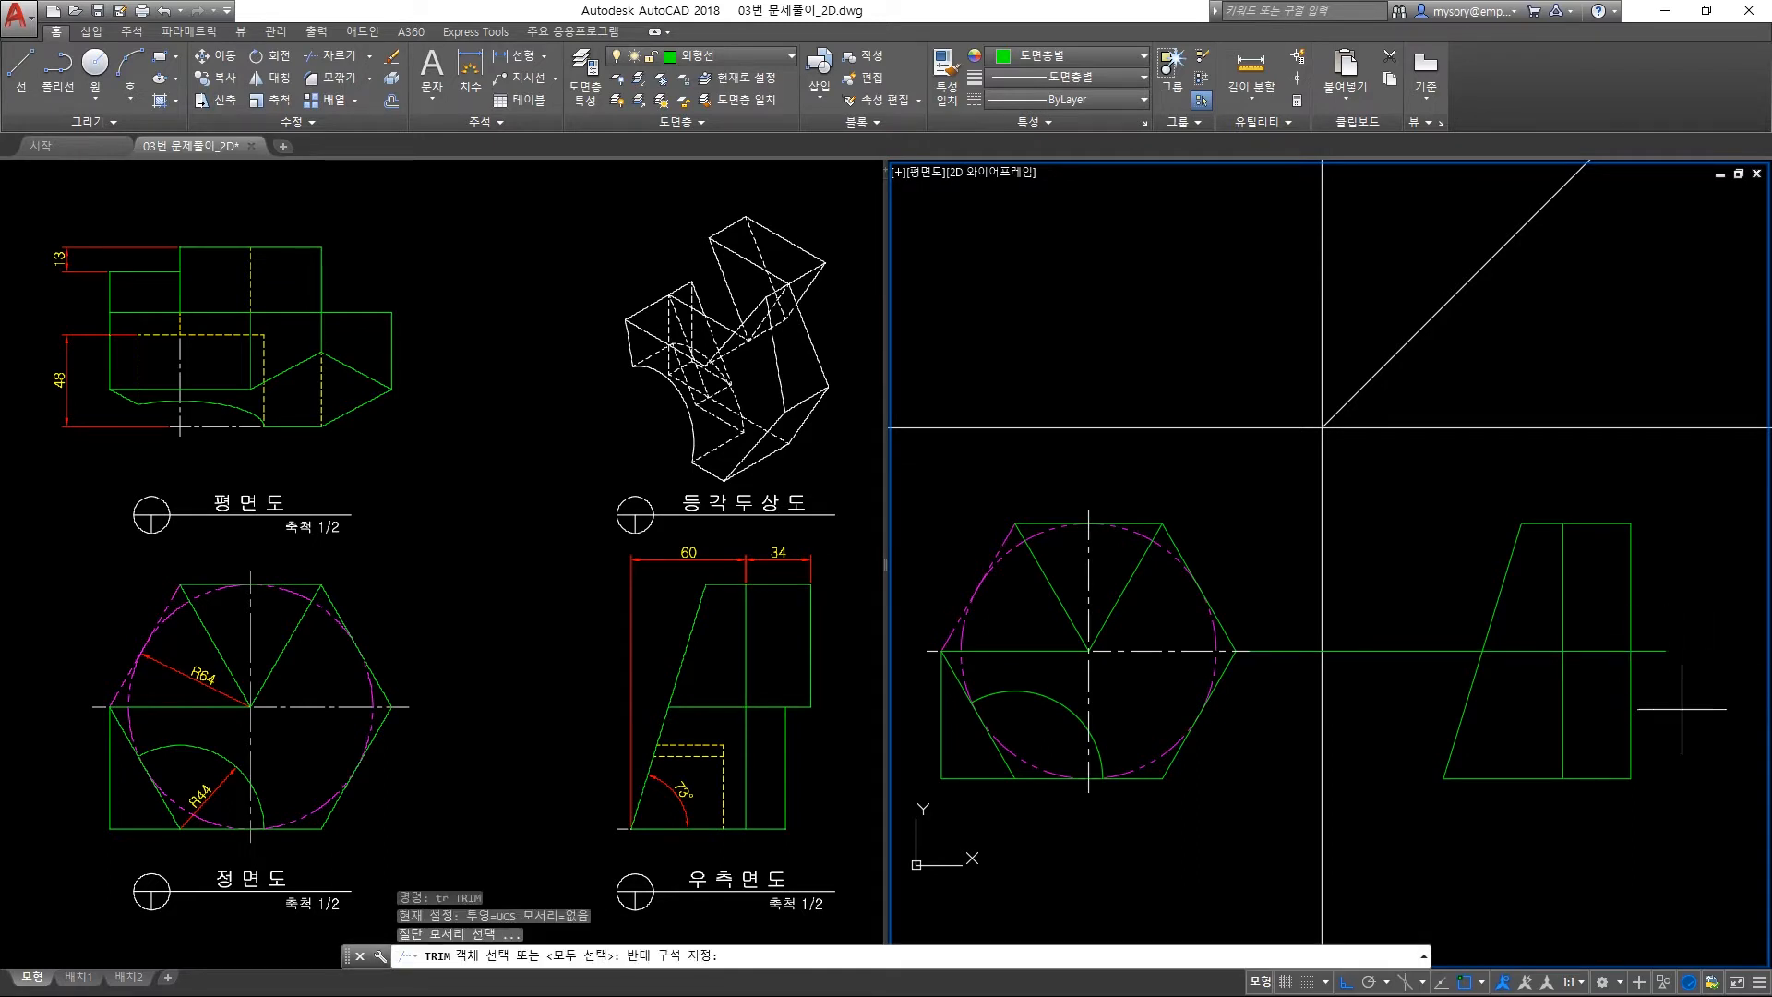
pyautogui.click(1447, 558)
pyautogui.press('Return')
pyautogui.click(1432, 593)
pyautogui.click(1406, 685)
pyautogui.click(1685, 703)
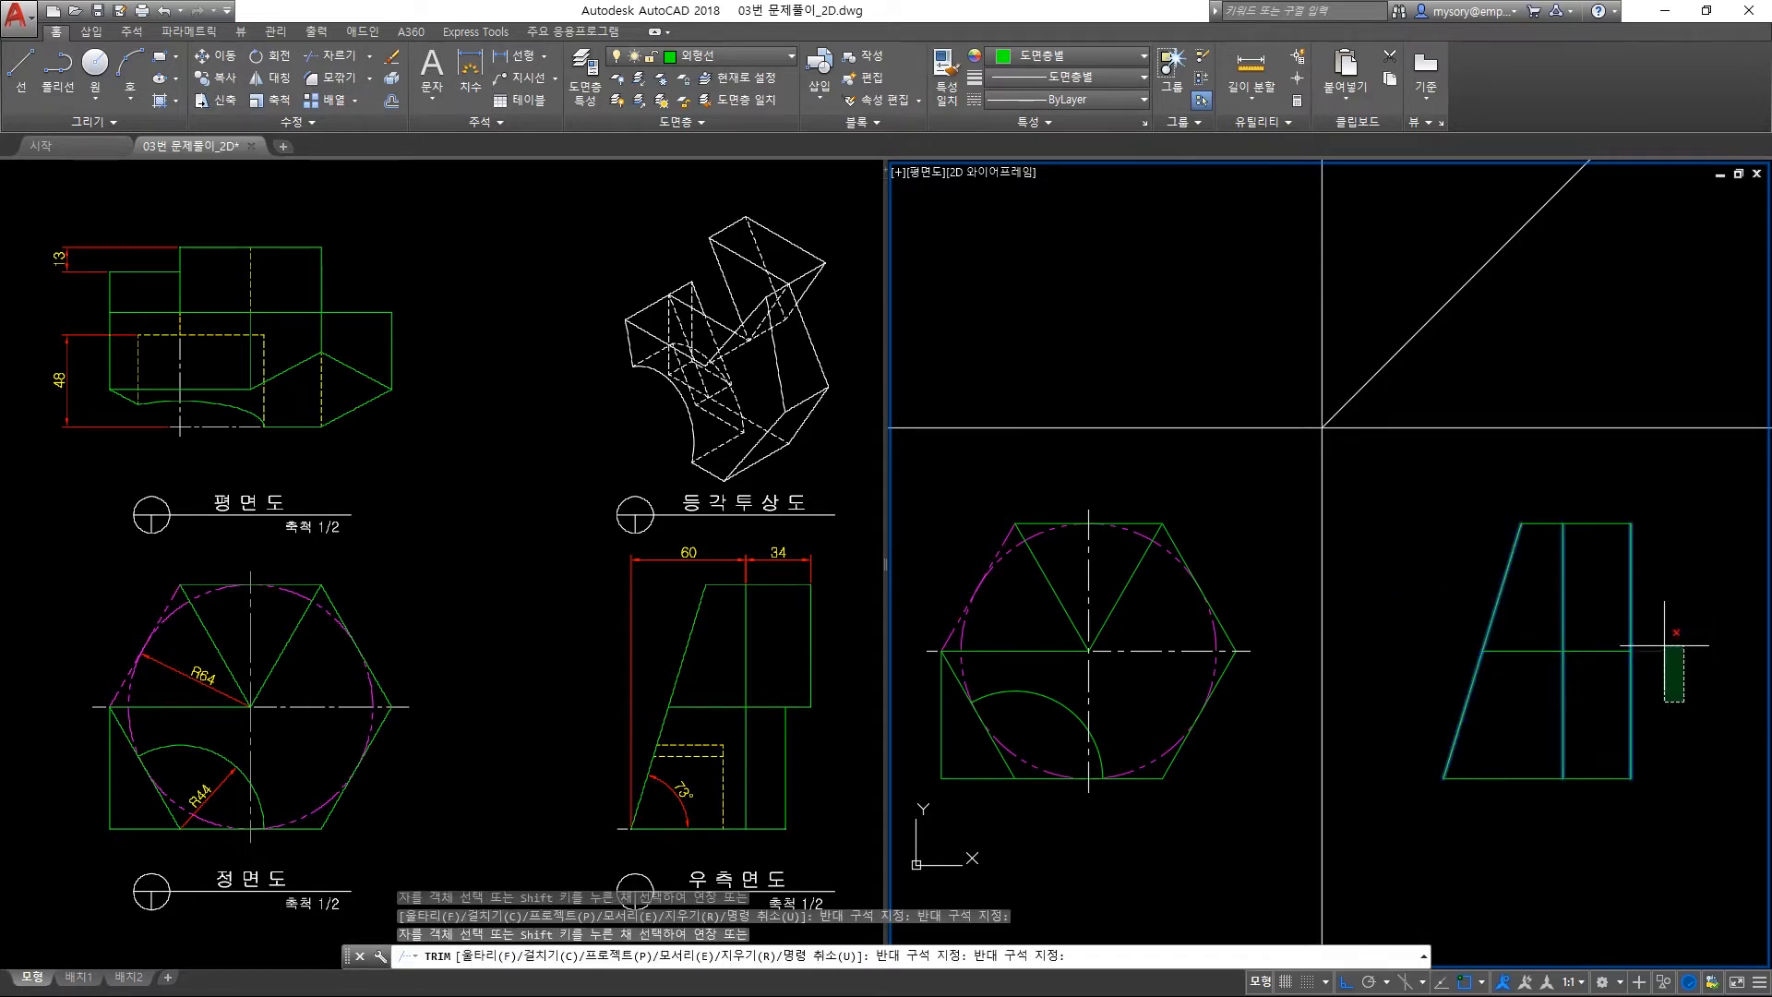
pyautogui.click(1654, 631)
pyautogui.press('Return')
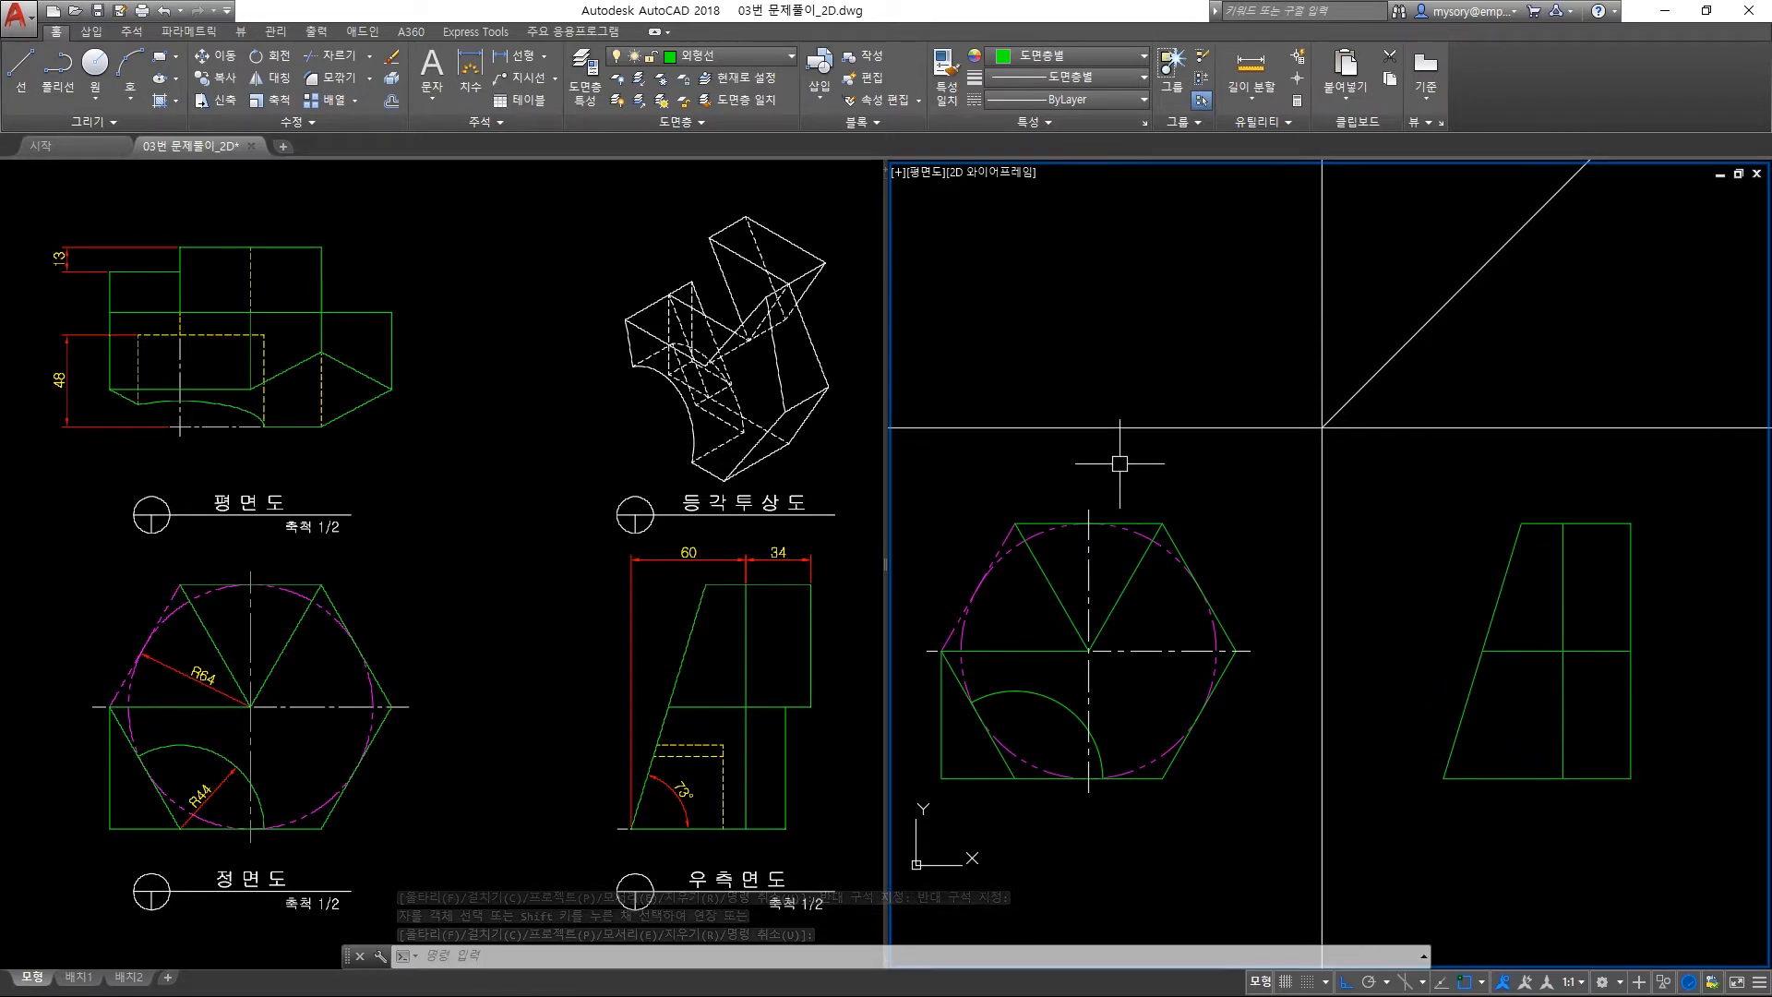
# Make 숨은선 the current layer and draw a horizontal line from the top of the front view's arc to the side view's right edge.
pyautogui.click(759, 58)
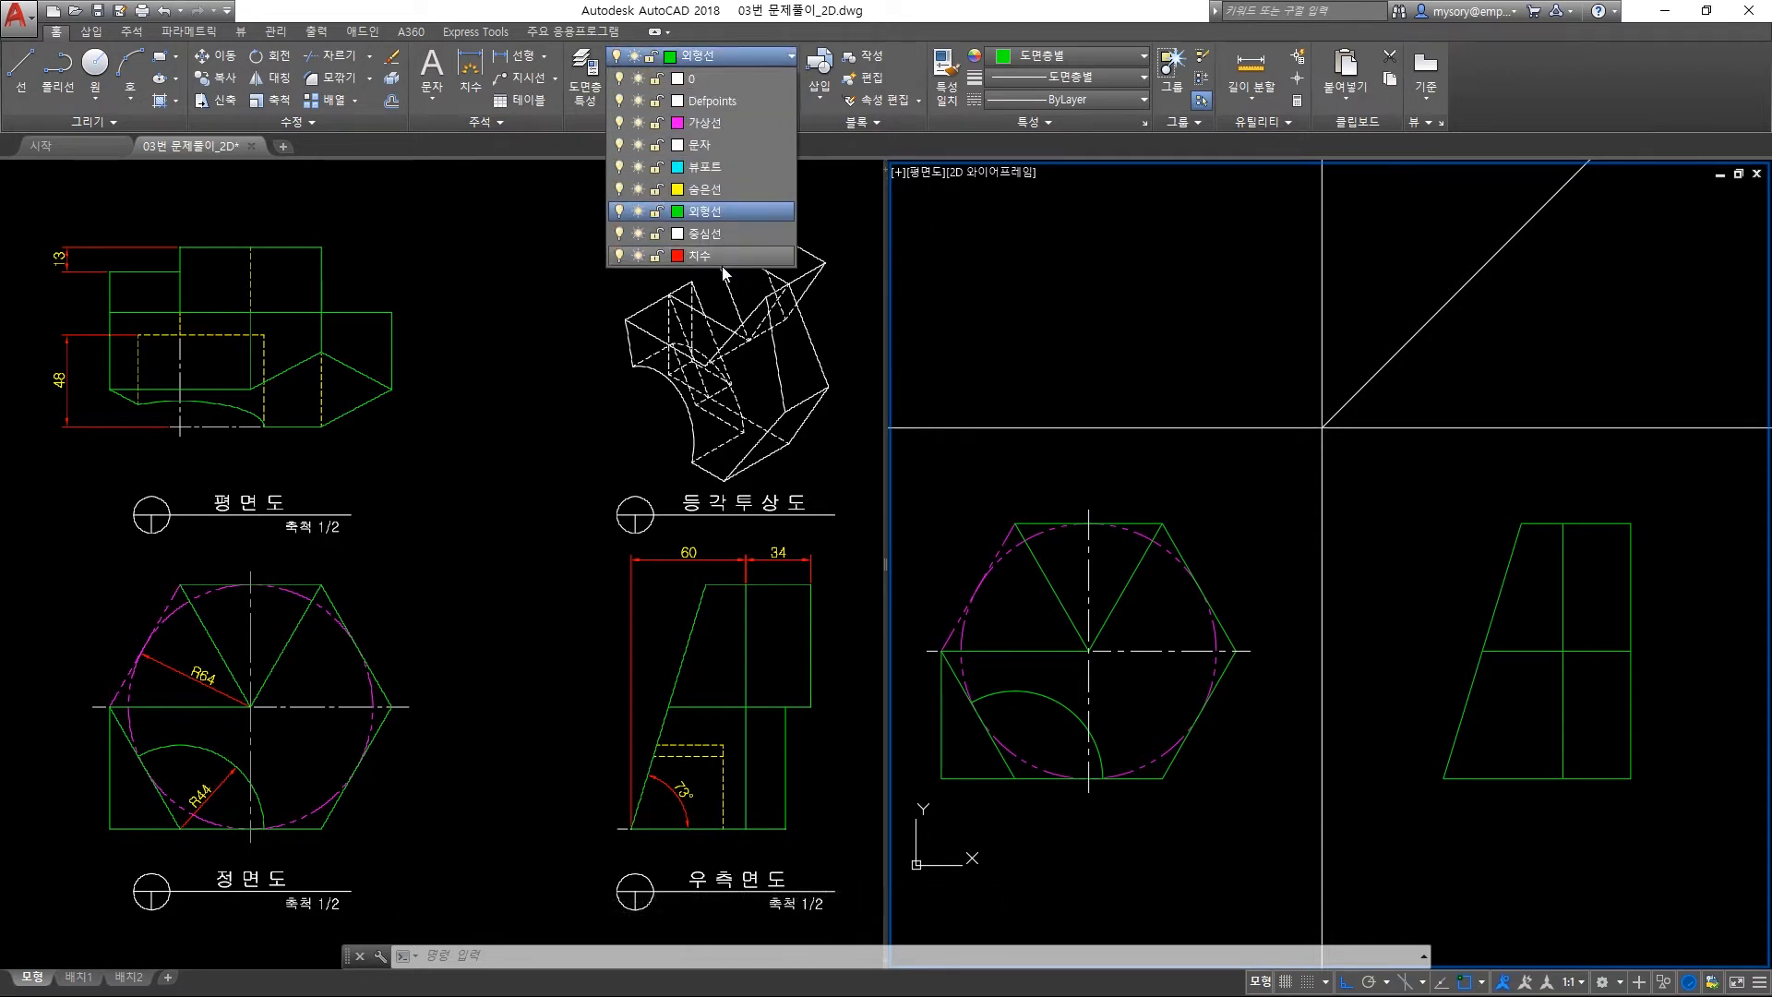
pyautogui.click(704, 189)
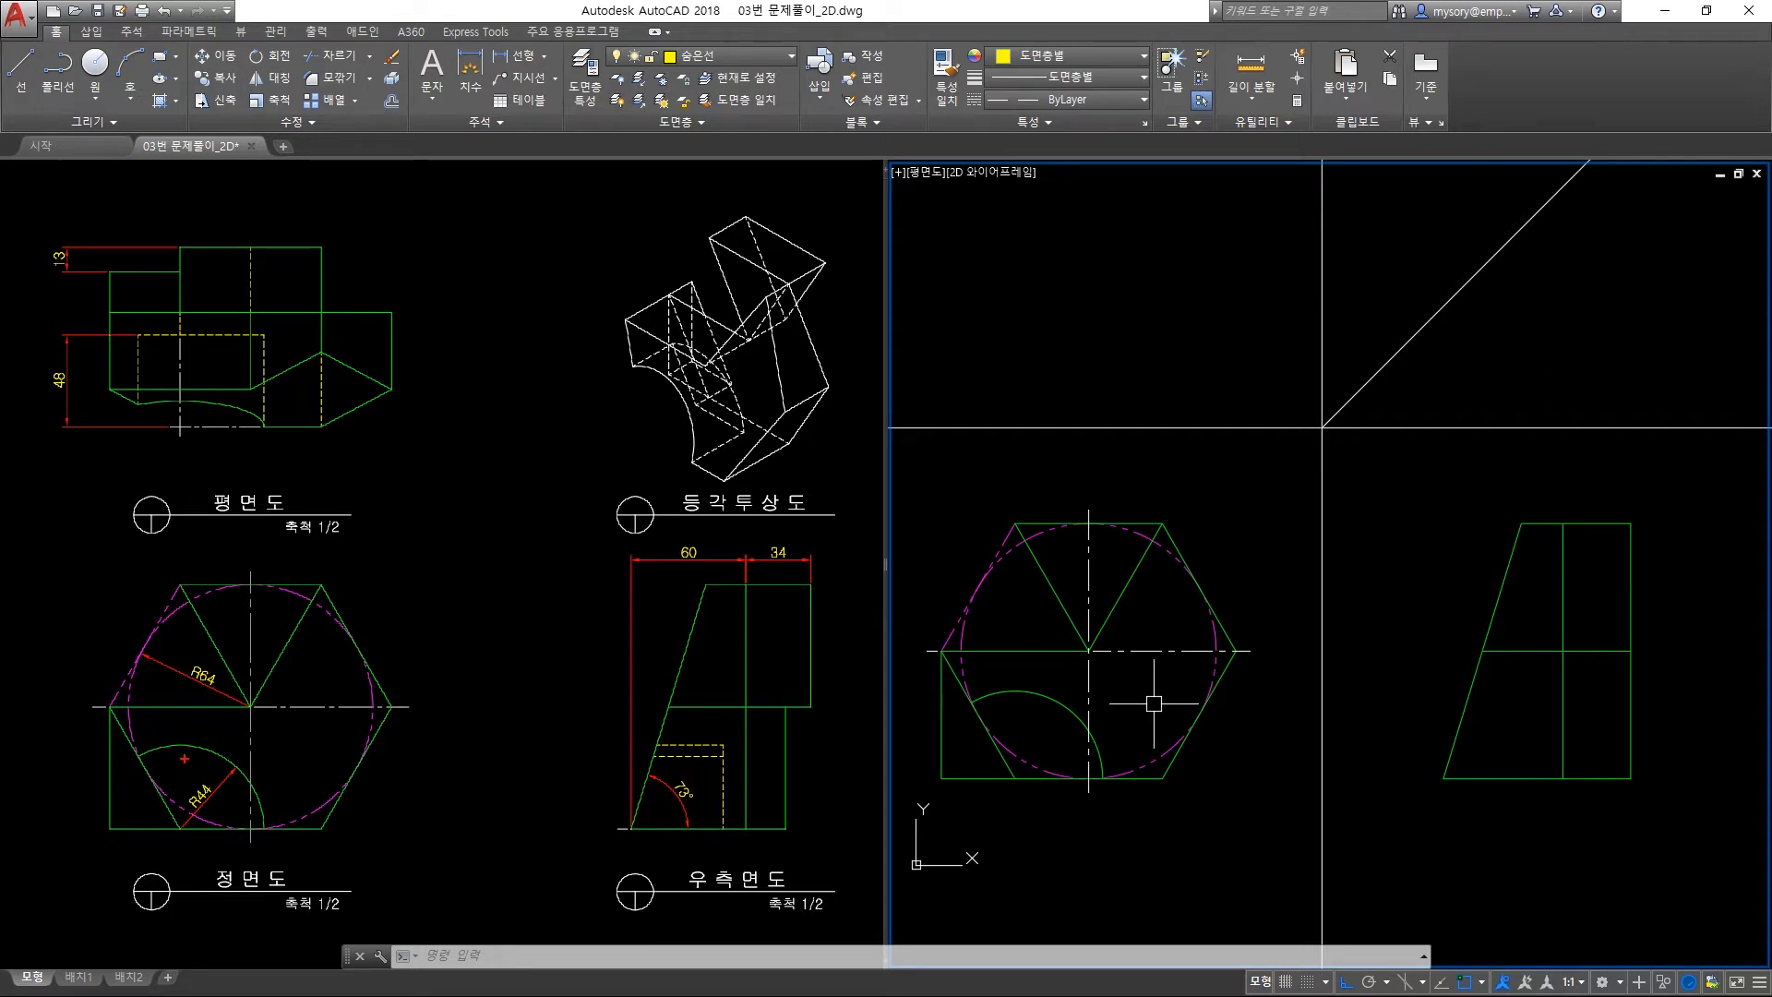
pyautogui.moveTo(178, 746)
pyautogui.keyDown('shift'); pyautogui.mouseDown()
pyautogui.moveTo(827, 747)
pyautogui.moveTo(789, 746)
pyautogui.mouseUp(); pyautogui.keyUp('shift')
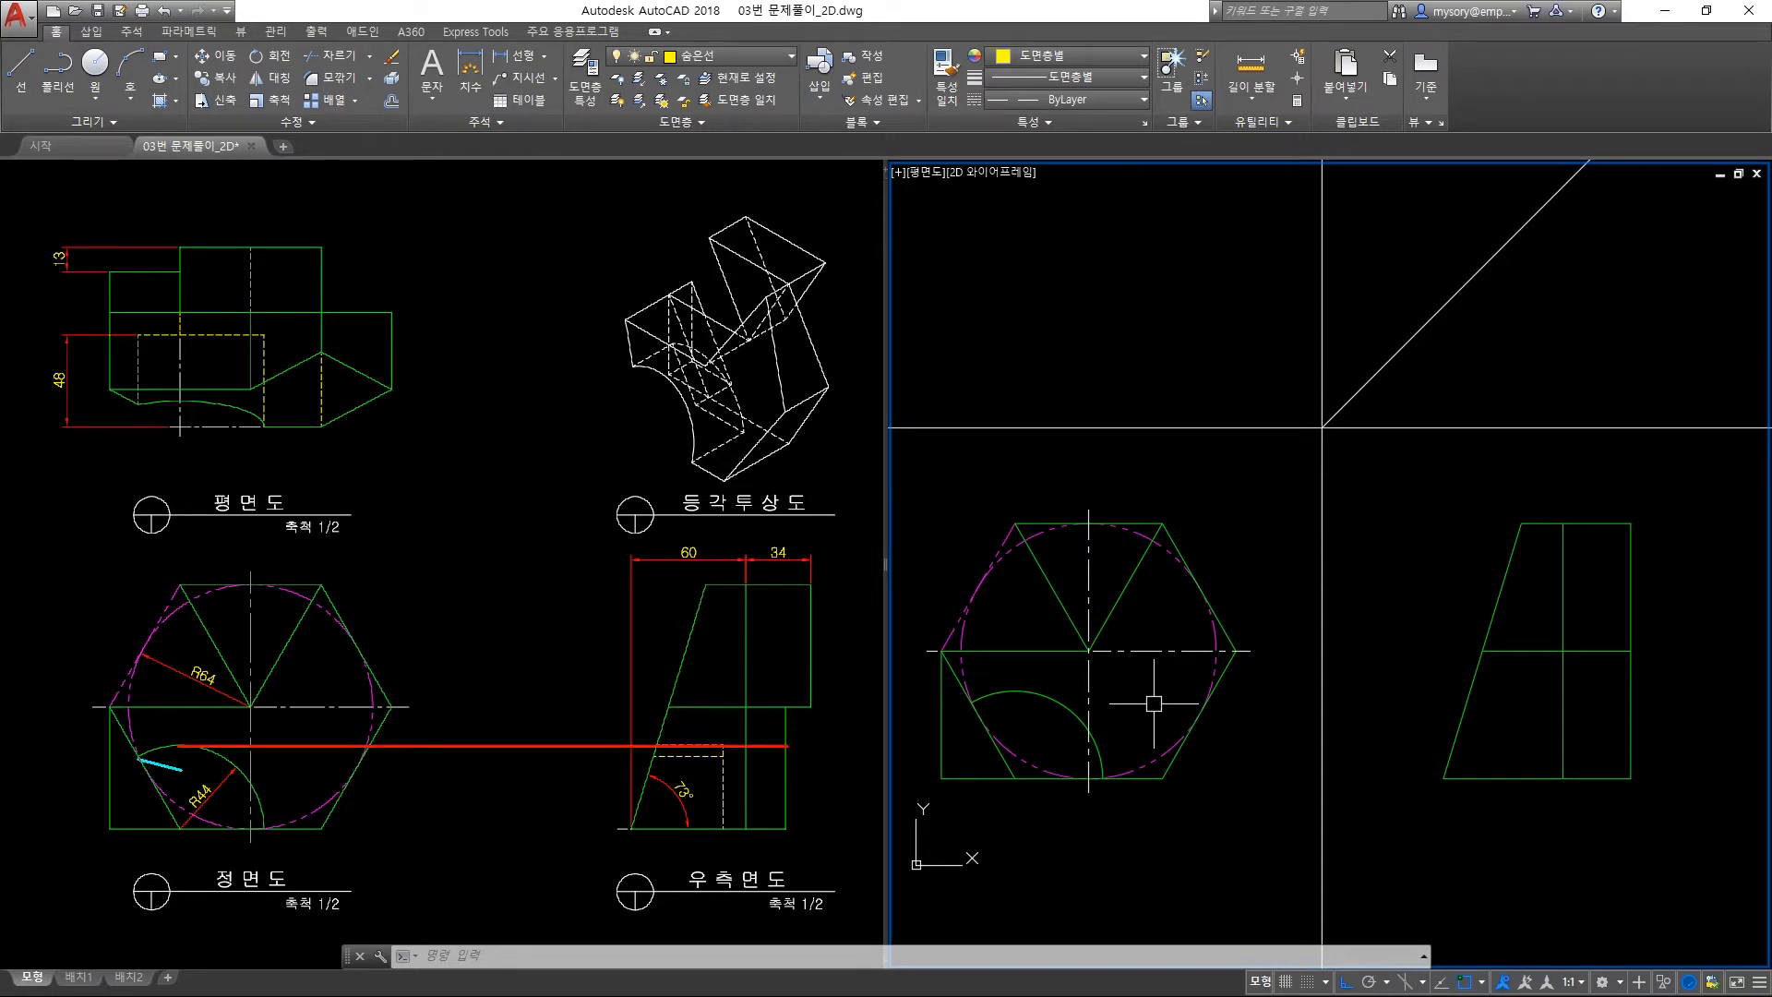
pyautogui.moveTo(182, 769)
pyautogui.mouseDown()
pyautogui.moveTo(637, 789)
pyautogui.moveTo(792, 754)
pyautogui.mouseUp()
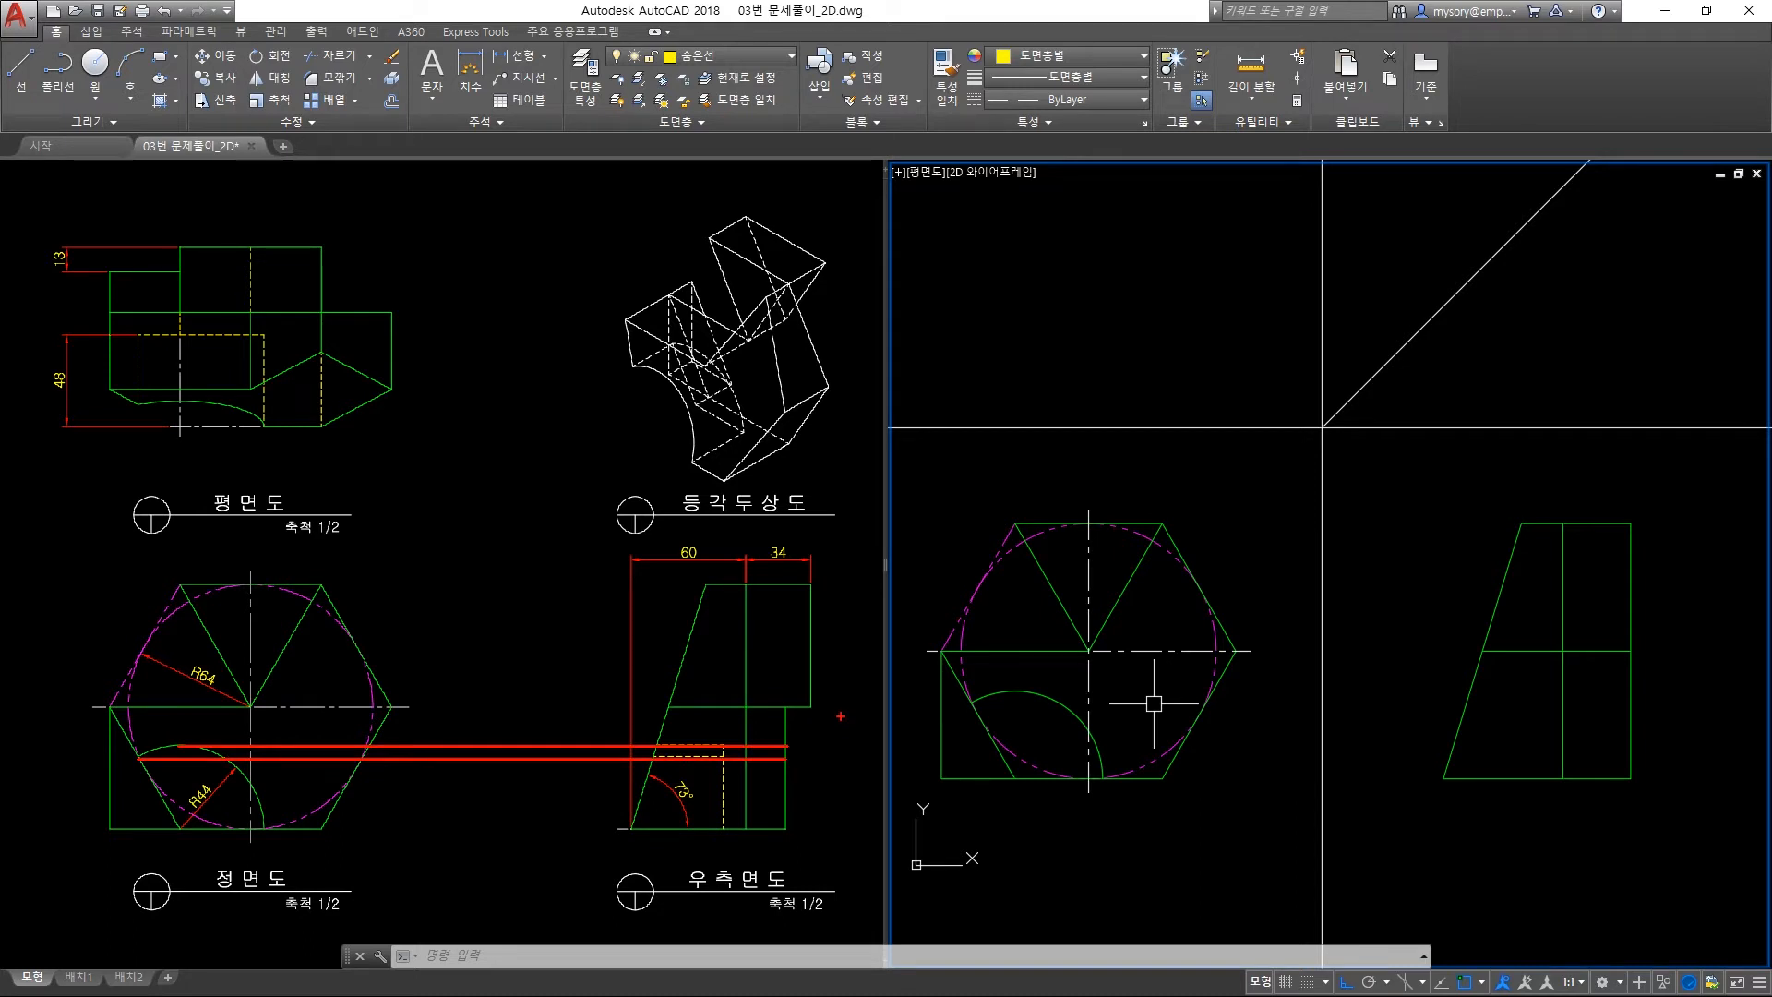
pyautogui.press('Escape')
pyautogui.write('l')
pyautogui.press('Return')
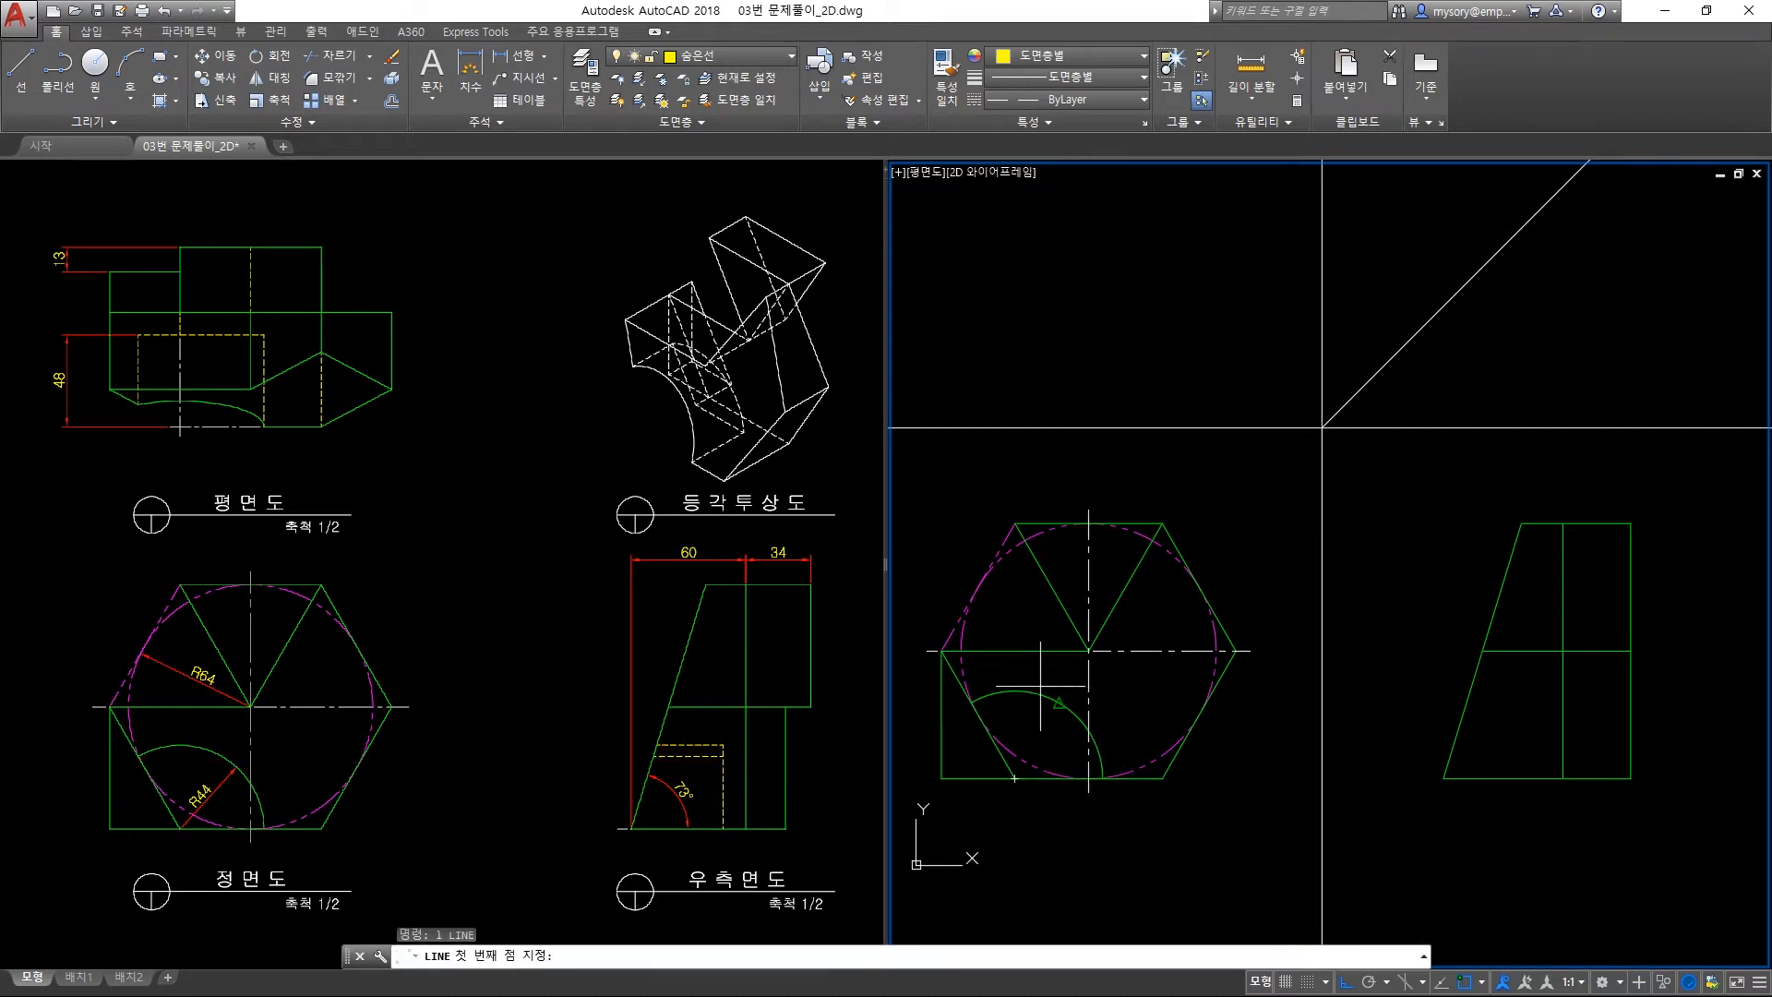
pyautogui.click(1015, 690)
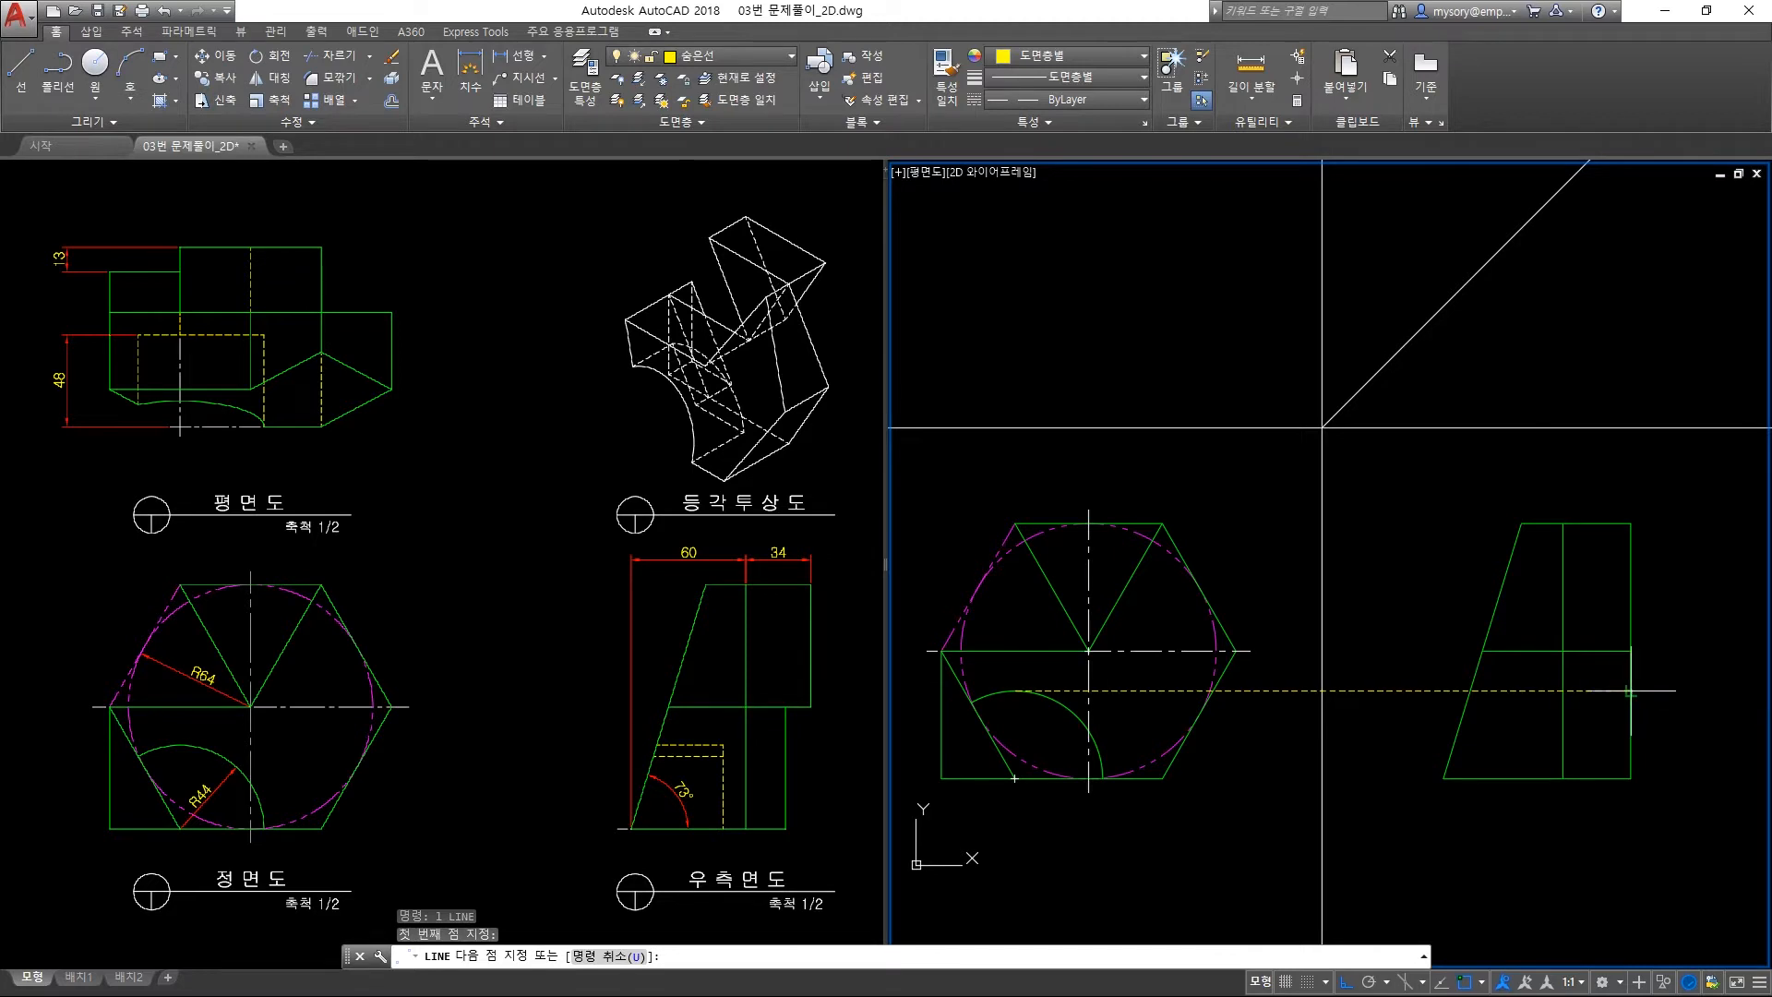
pyautogui.click(1631, 690)
pyautogui.press('Return')
# Draw a second horizontal hidden line from the left end of the front view's arc to the side view's right edge.
pyautogui.press('Return')
pyautogui.click(971, 702)
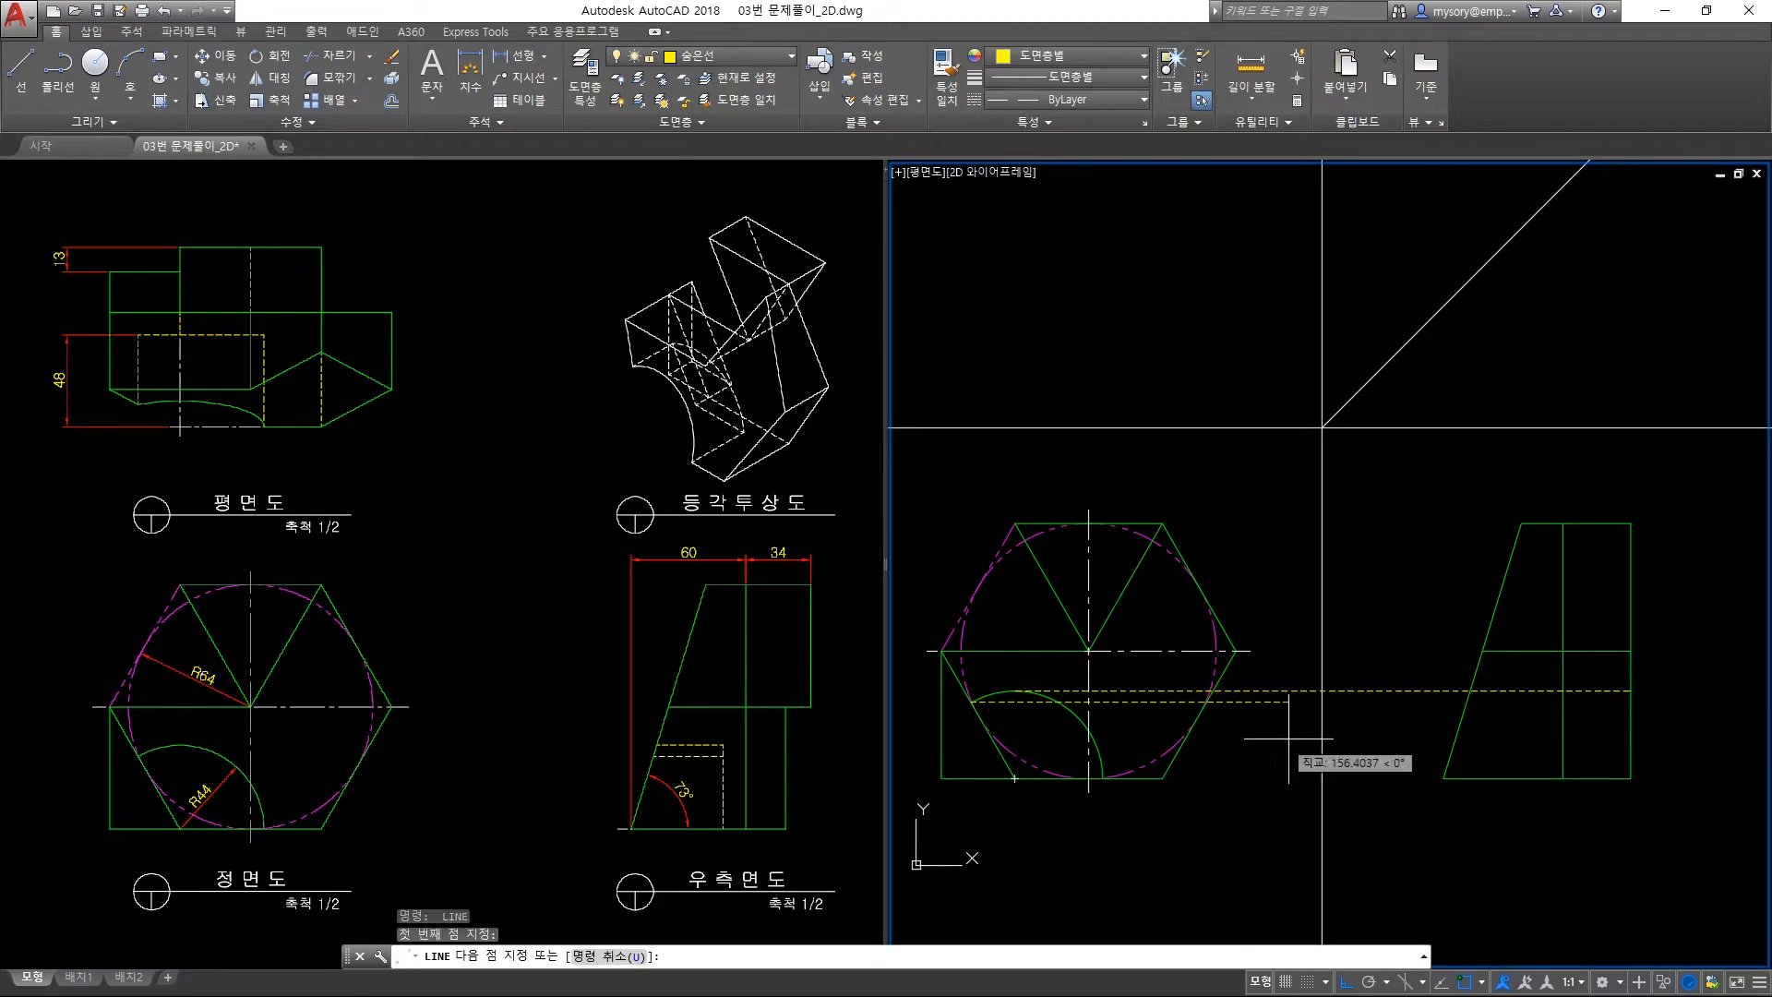
pyautogui.click(1631, 702)
pyautogui.press('Return')
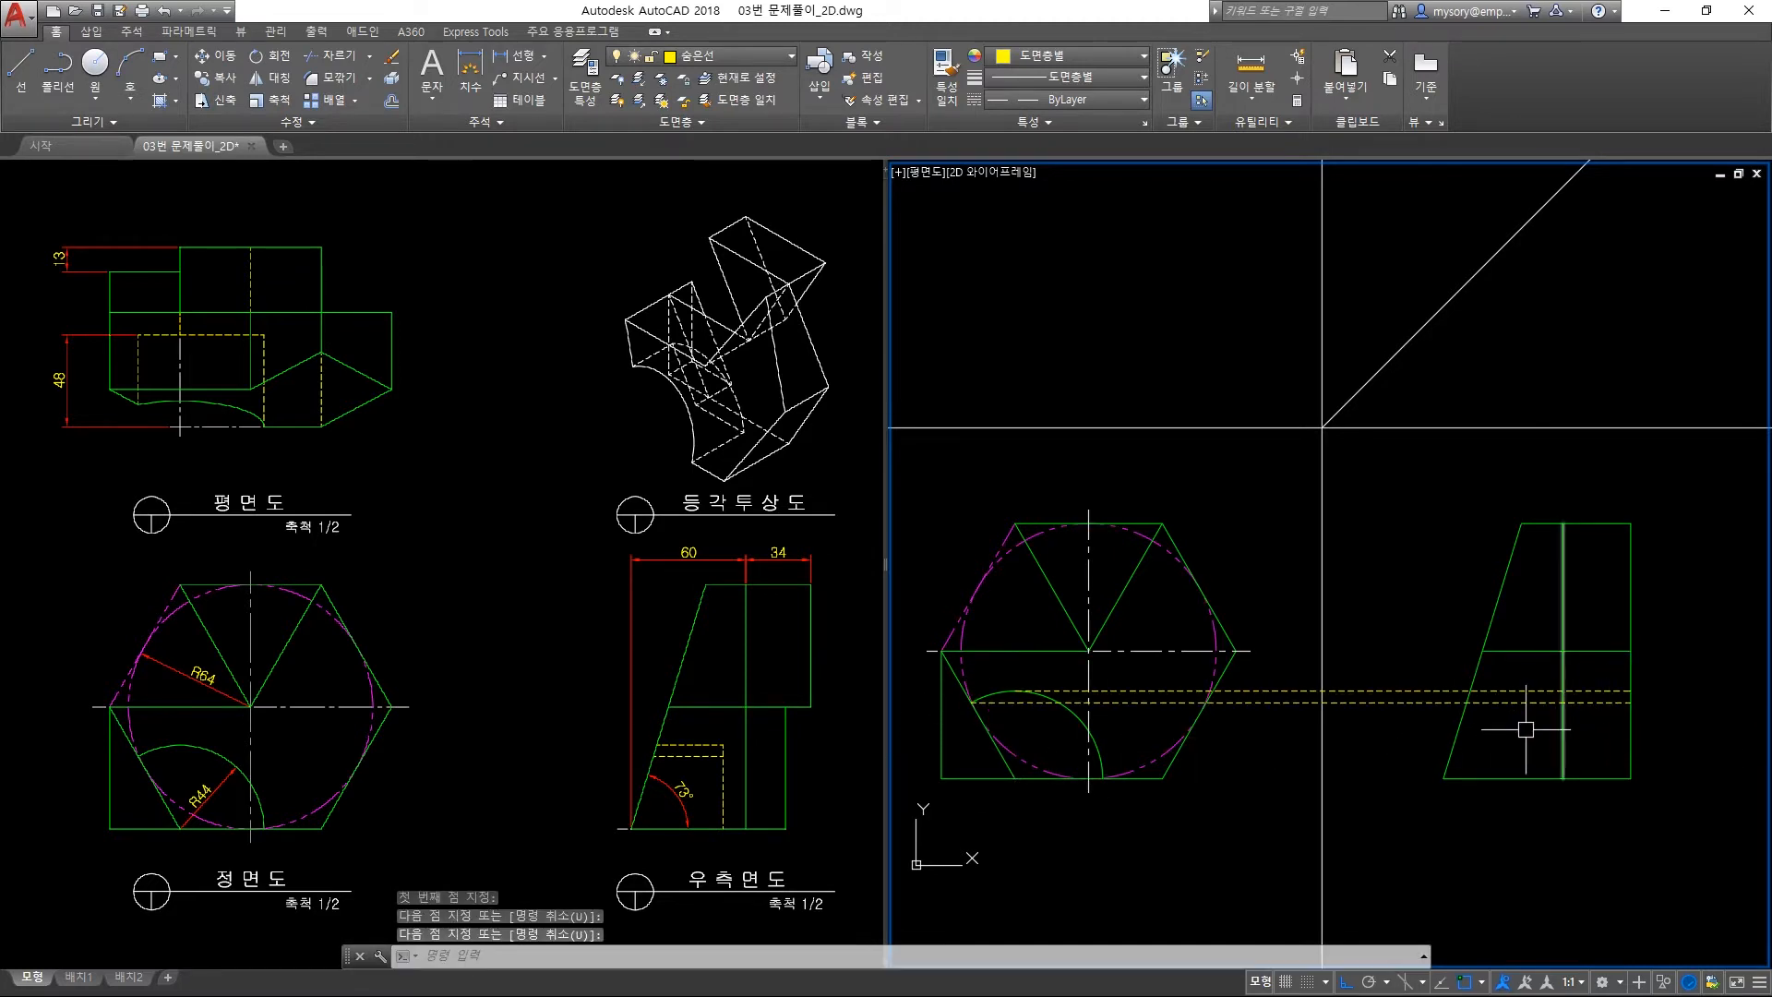
# Trim both hidden lines back to the side view's slanted edge, removing the portions that reach to the front view.
pyautogui.write('tr')
pyautogui.press('Return')
pyautogui.click(1474, 724)
pyautogui.click(1437, 666)
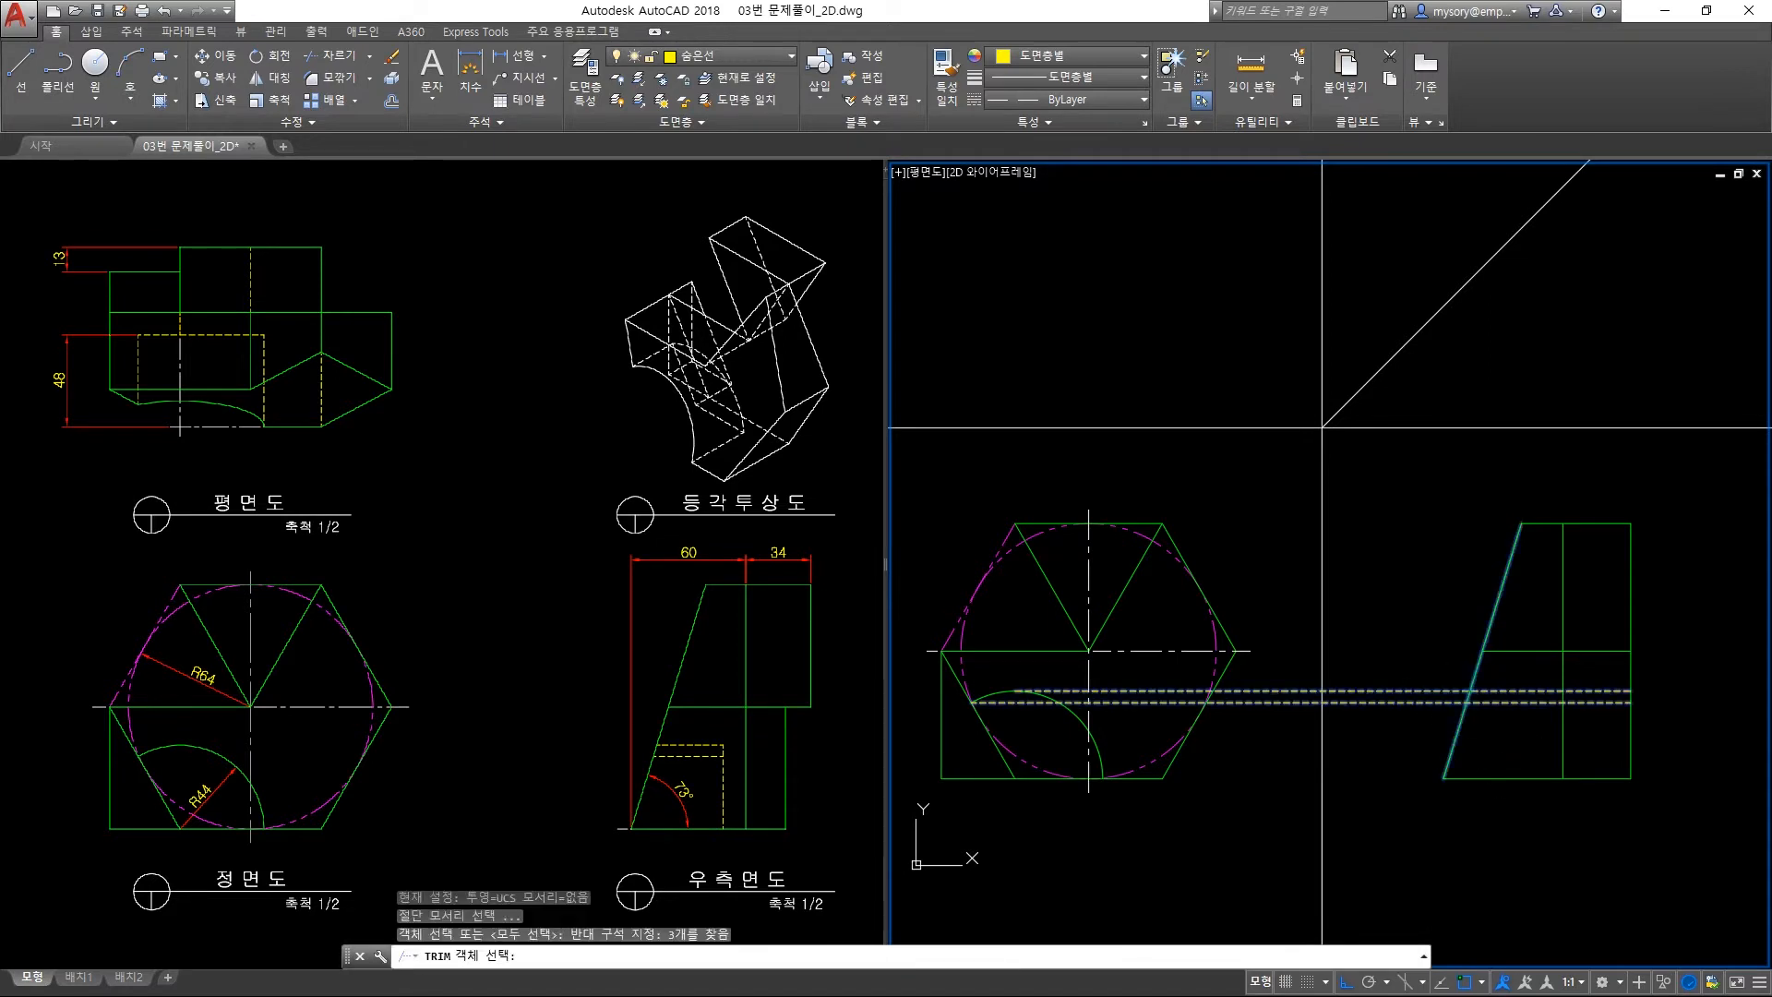
pyautogui.press('Return')
pyautogui.click(1426, 724)
pyautogui.click(1394, 664)
pyautogui.press('Return')
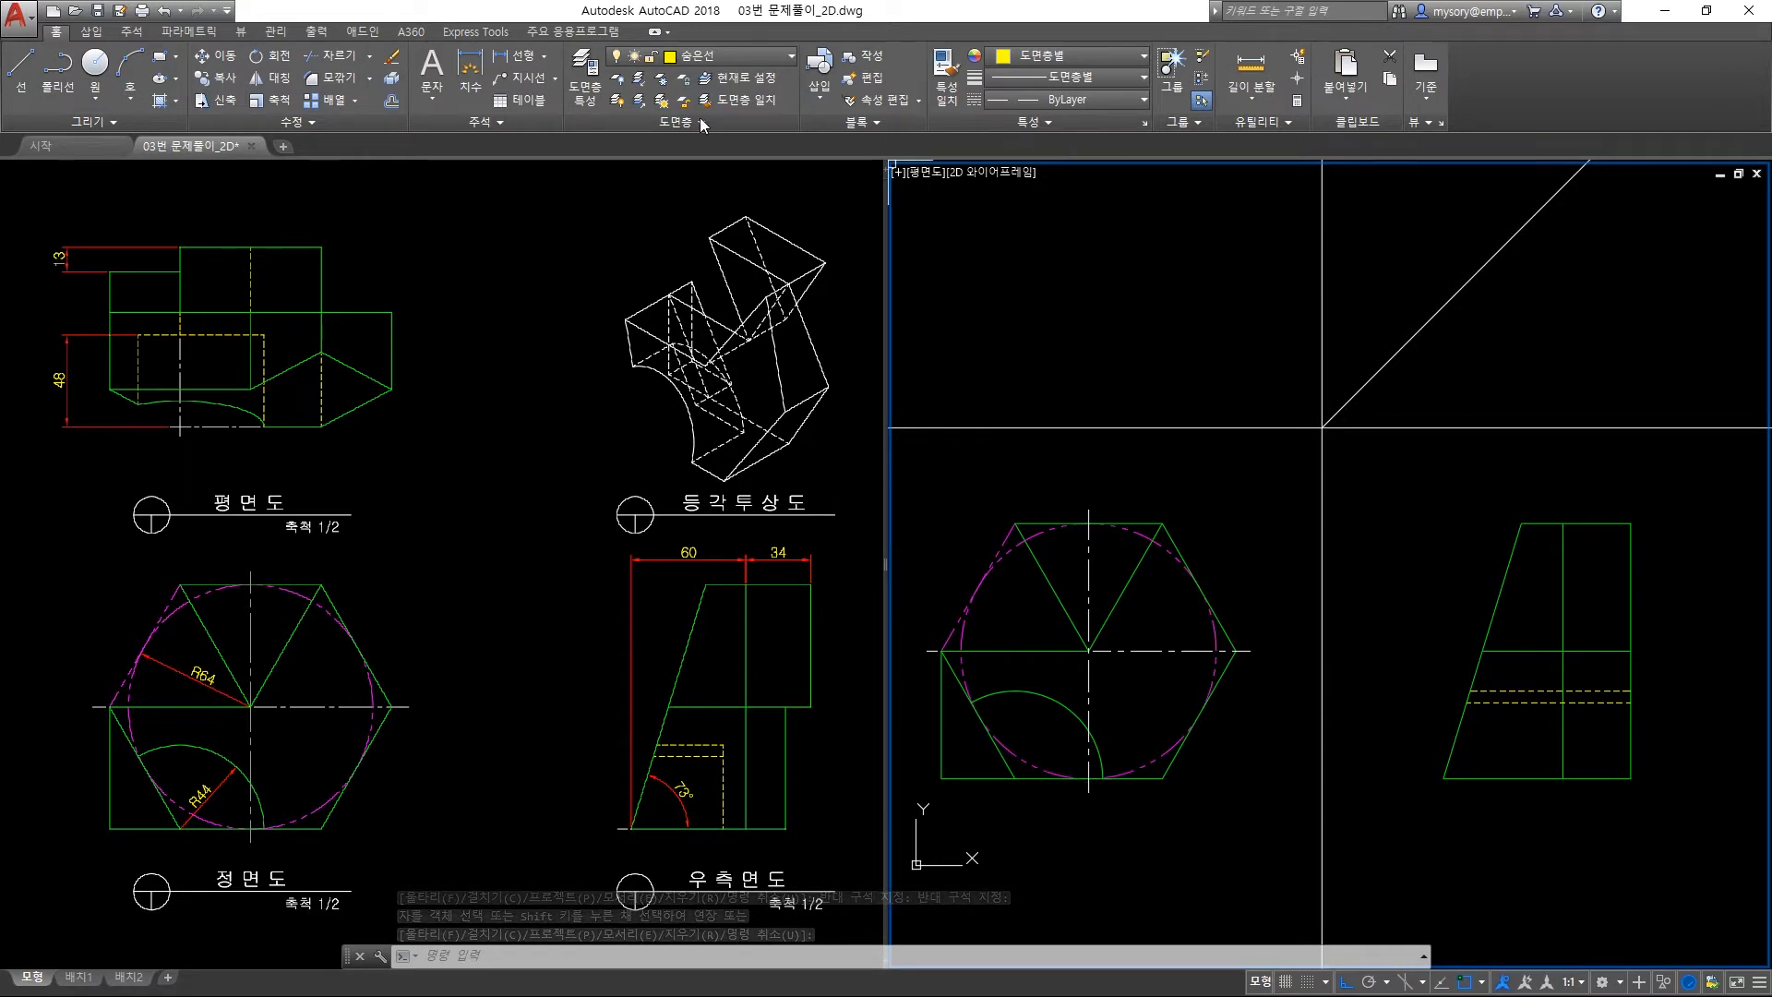
# On the 중심선 layer, draw 2- and 5-unit segments leftward from the side view's lower-left corner and delete the 2-unit segment.
pyautogui.click(726, 55)
pyautogui.click(702, 233)
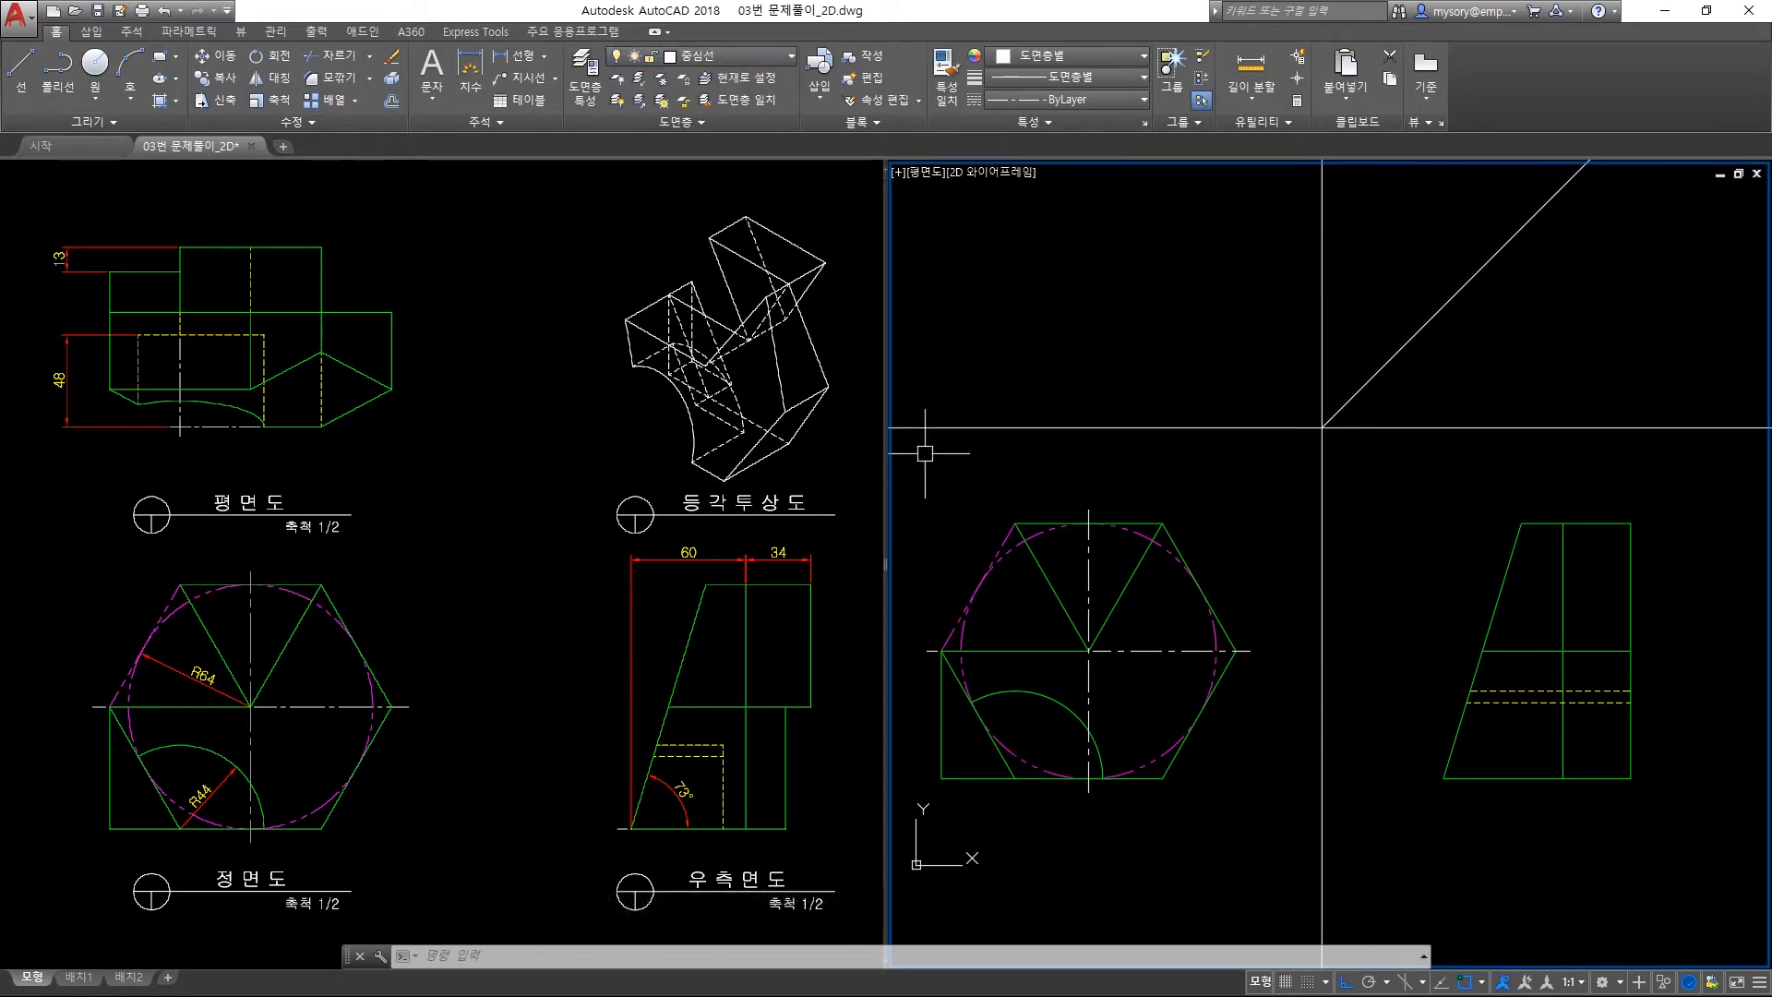
pyautogui.write('l')
pyautogui.press('Return')
pyautogui.scroll(4, 1493, 841)
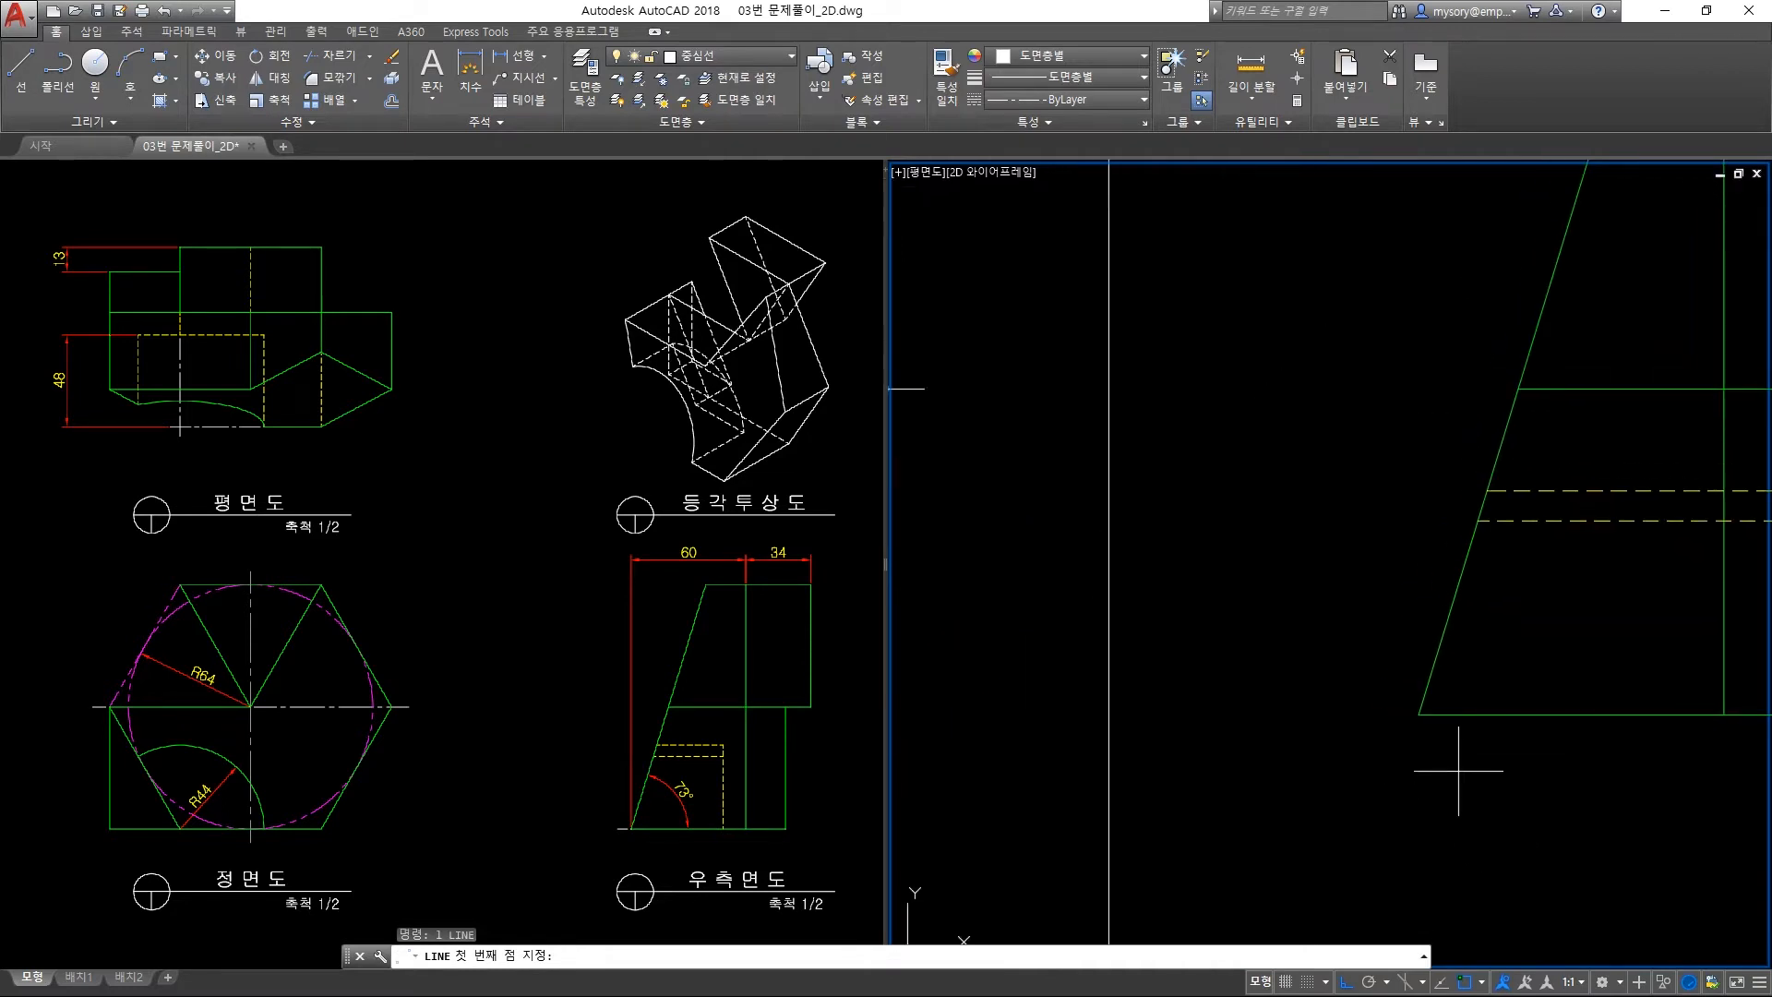
pyautogui.click(1419, 715)
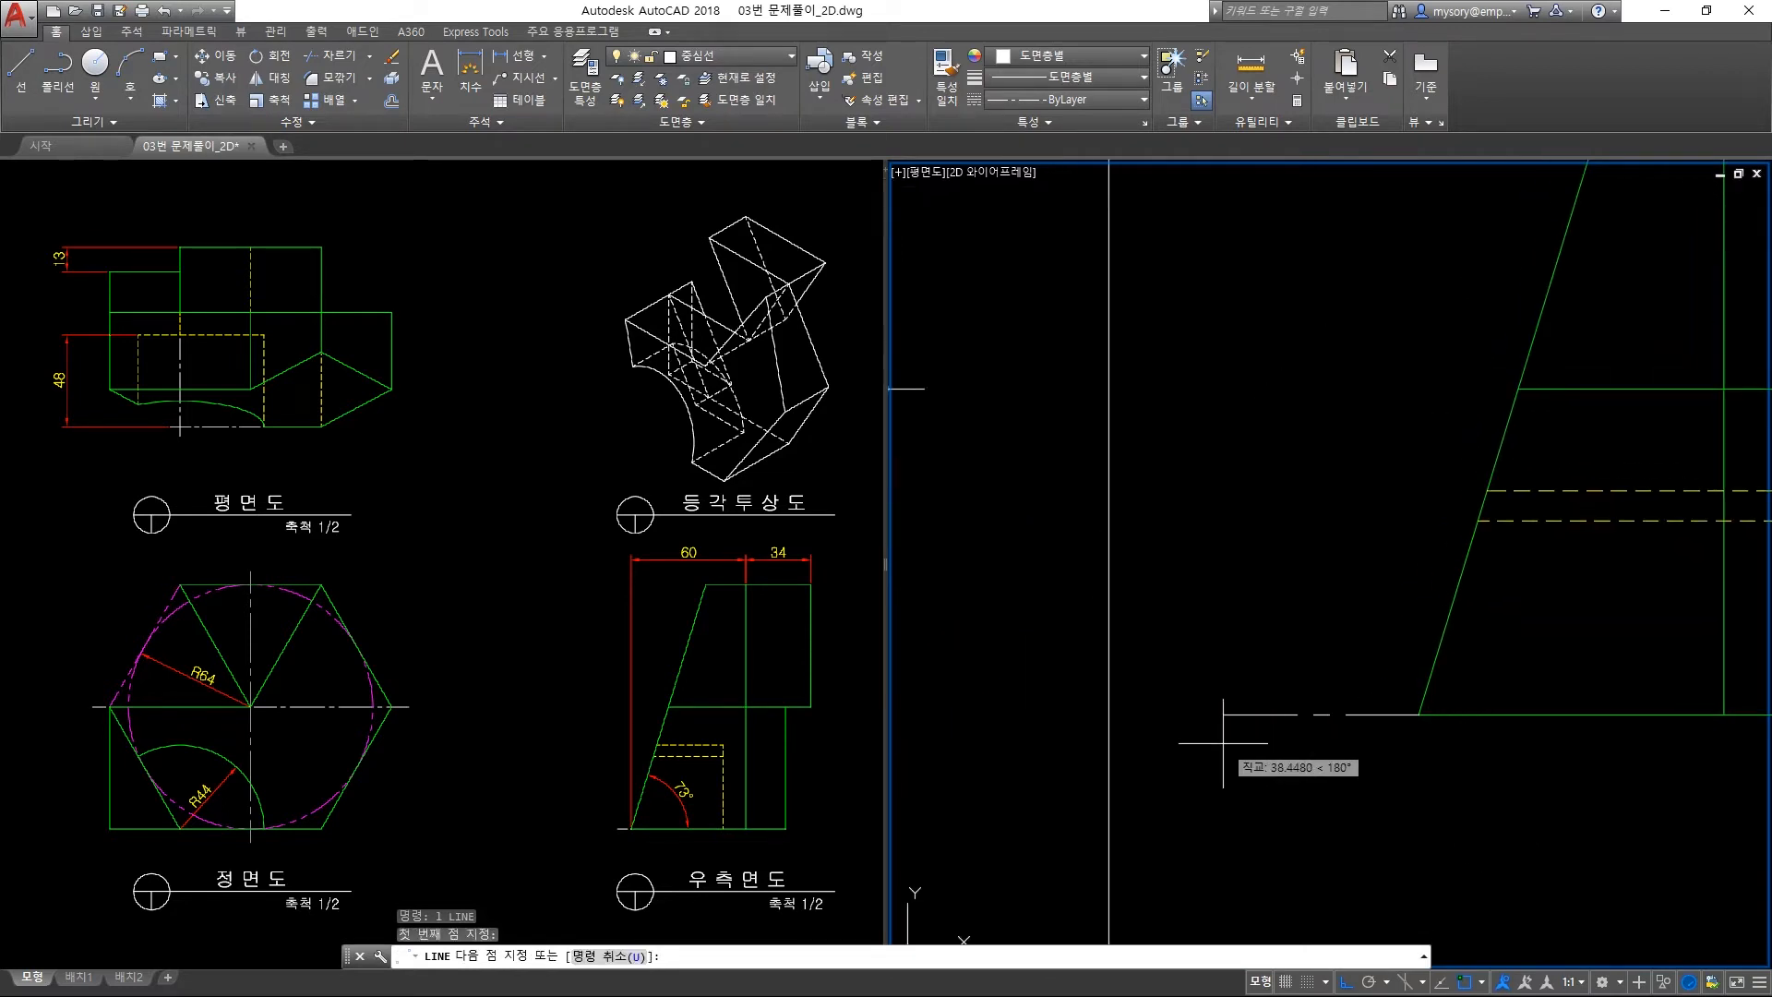
pyautogui.press('Return')
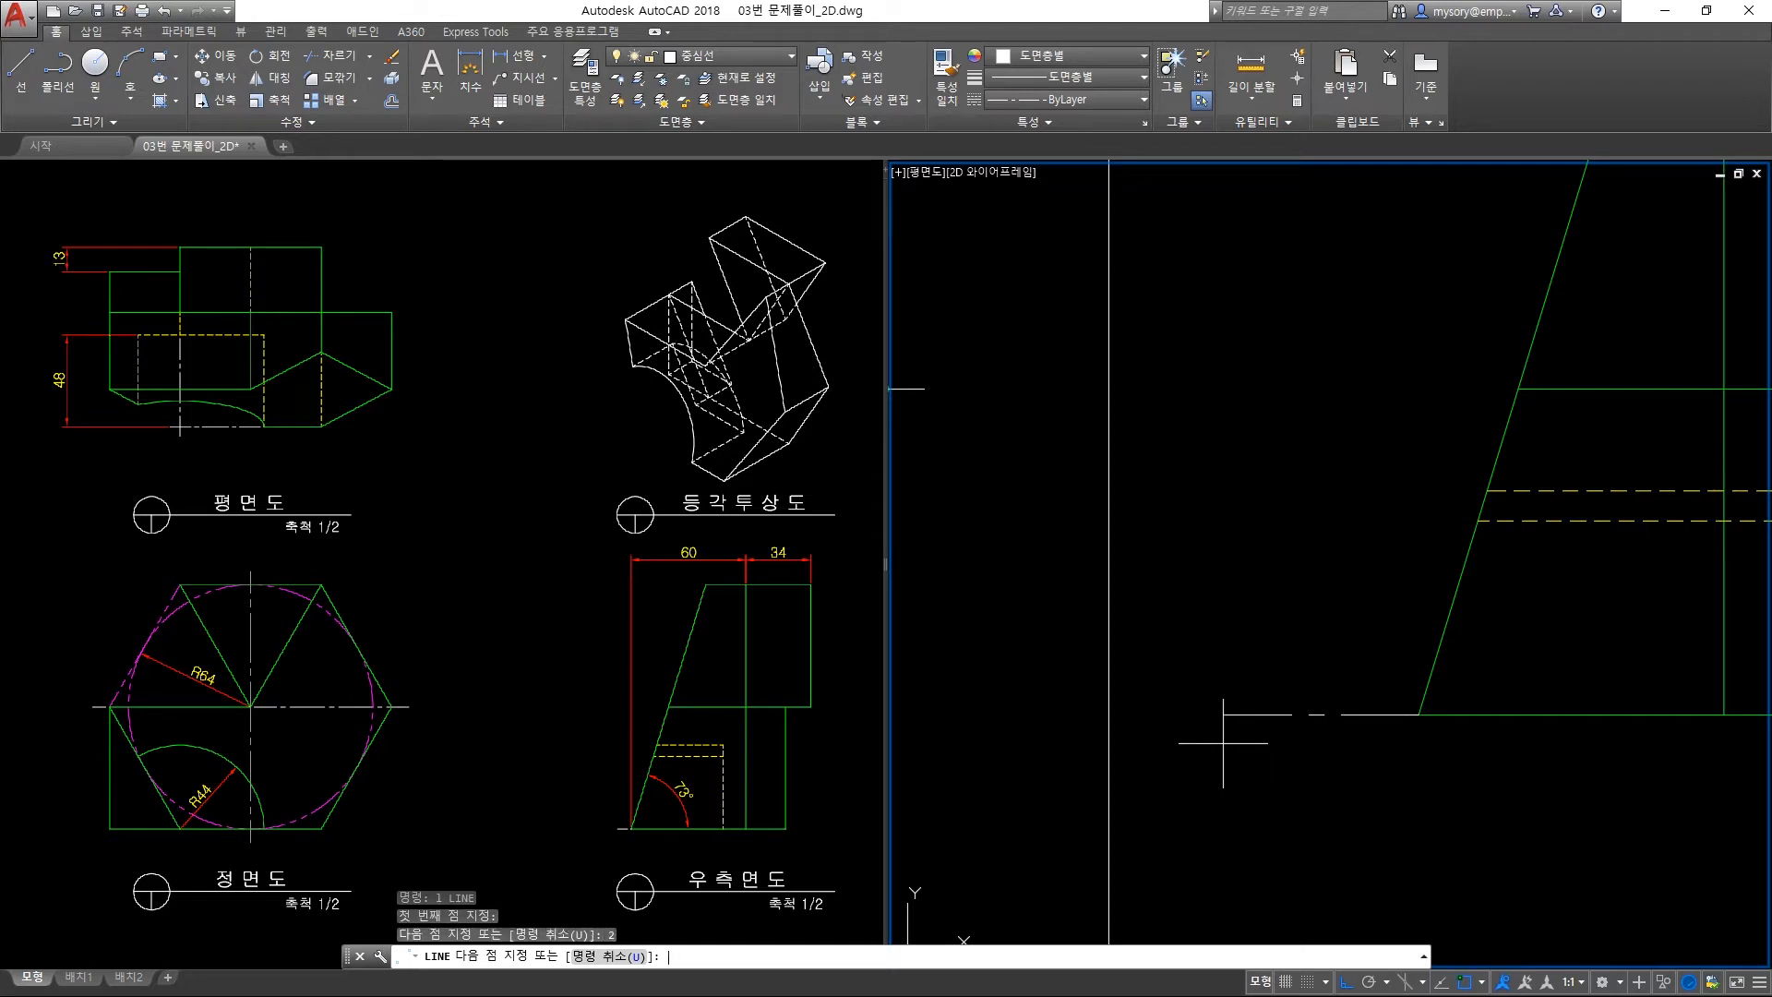
pyautogui.write('5')
pyautogui.press('Return')
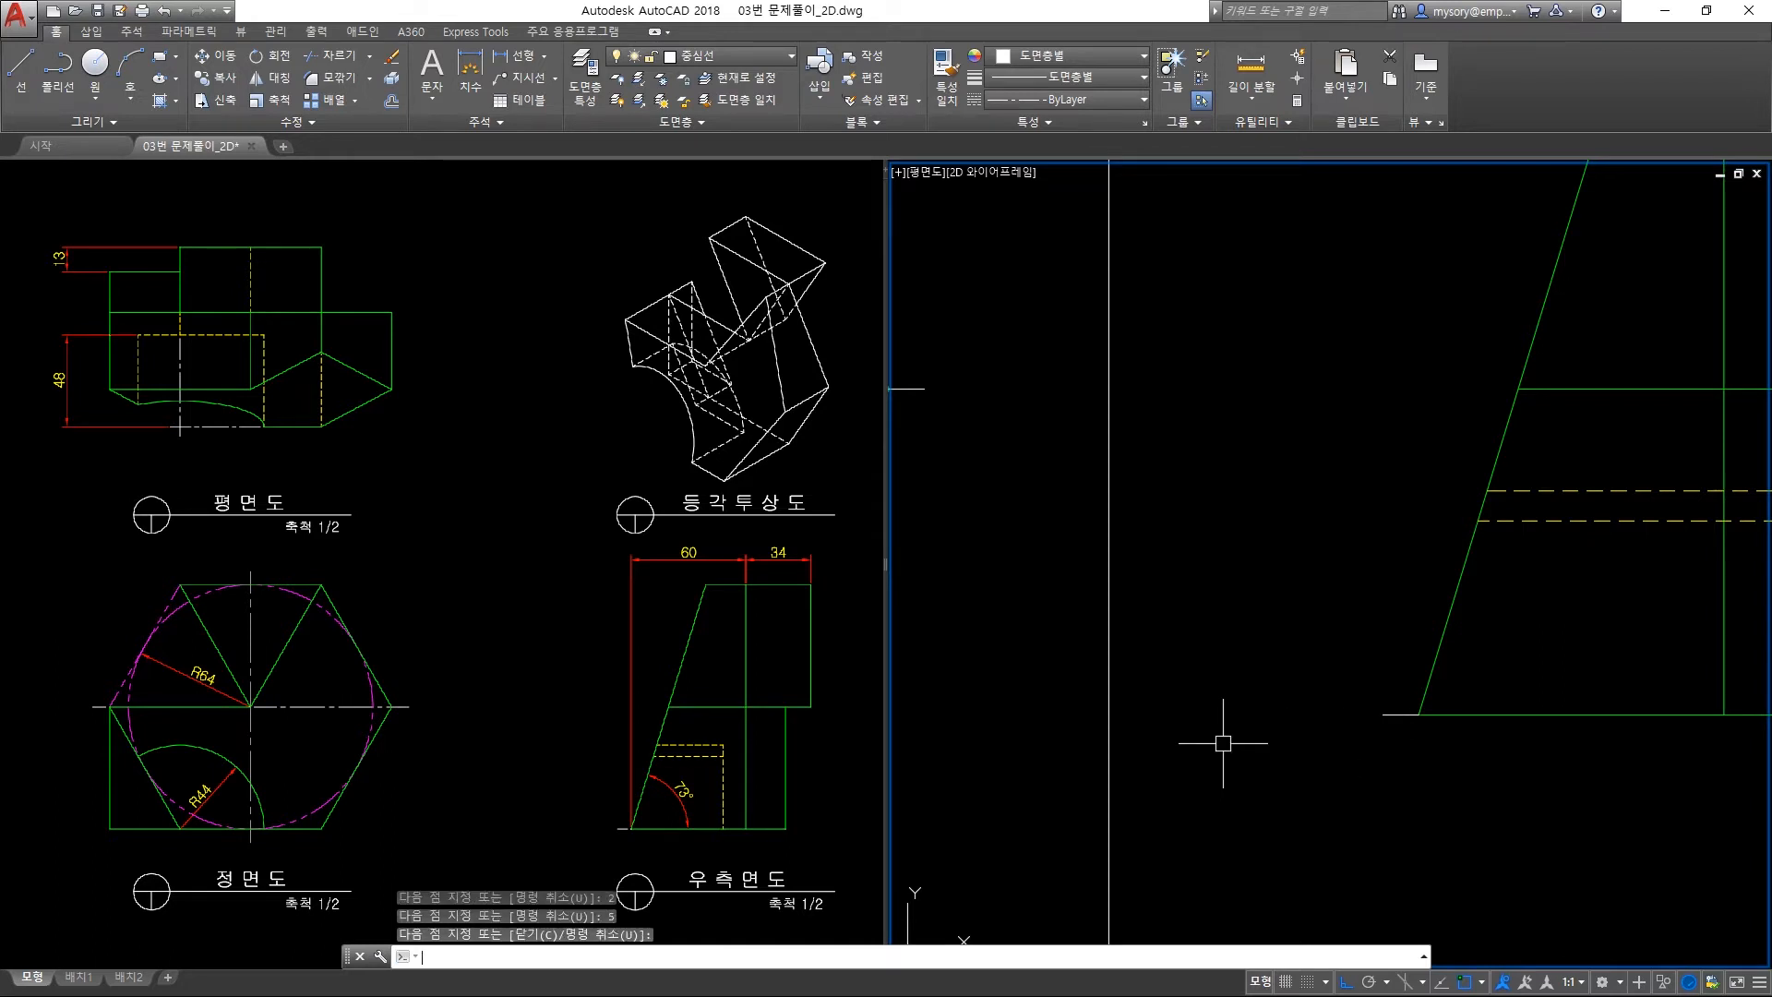
pyautogui.press('Return')
pyautogui.click(1413, 714)
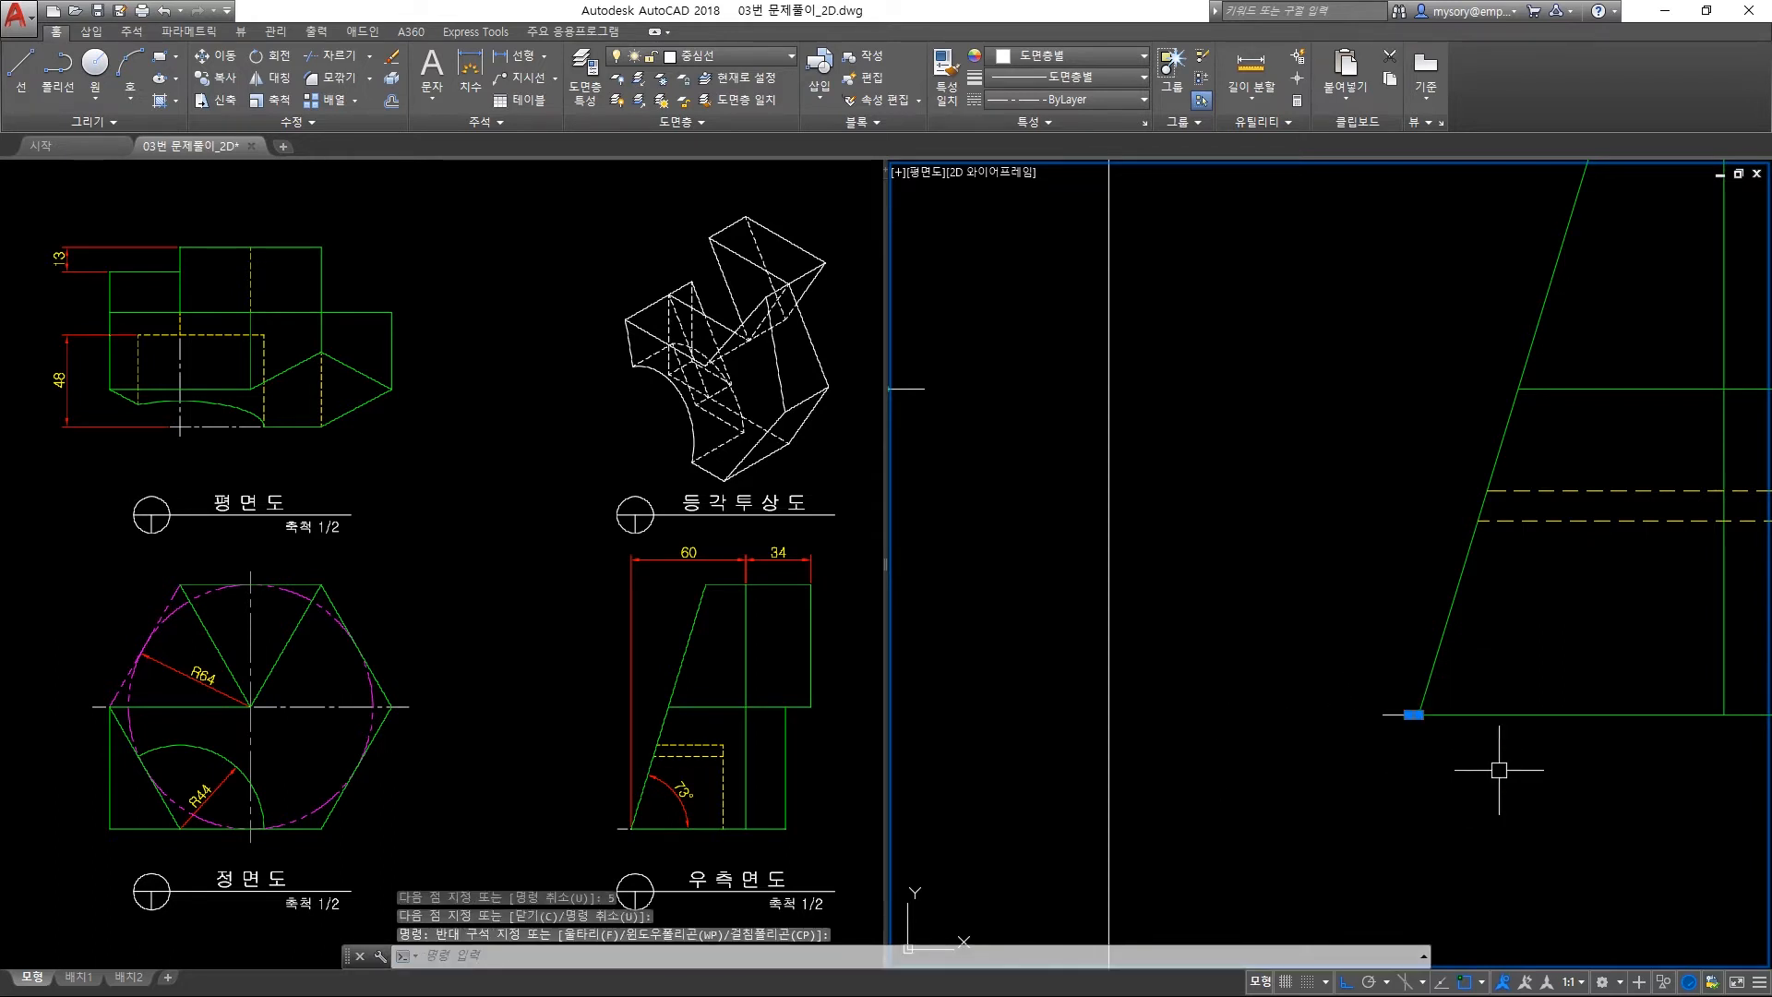
pyautogui.press('Delete')
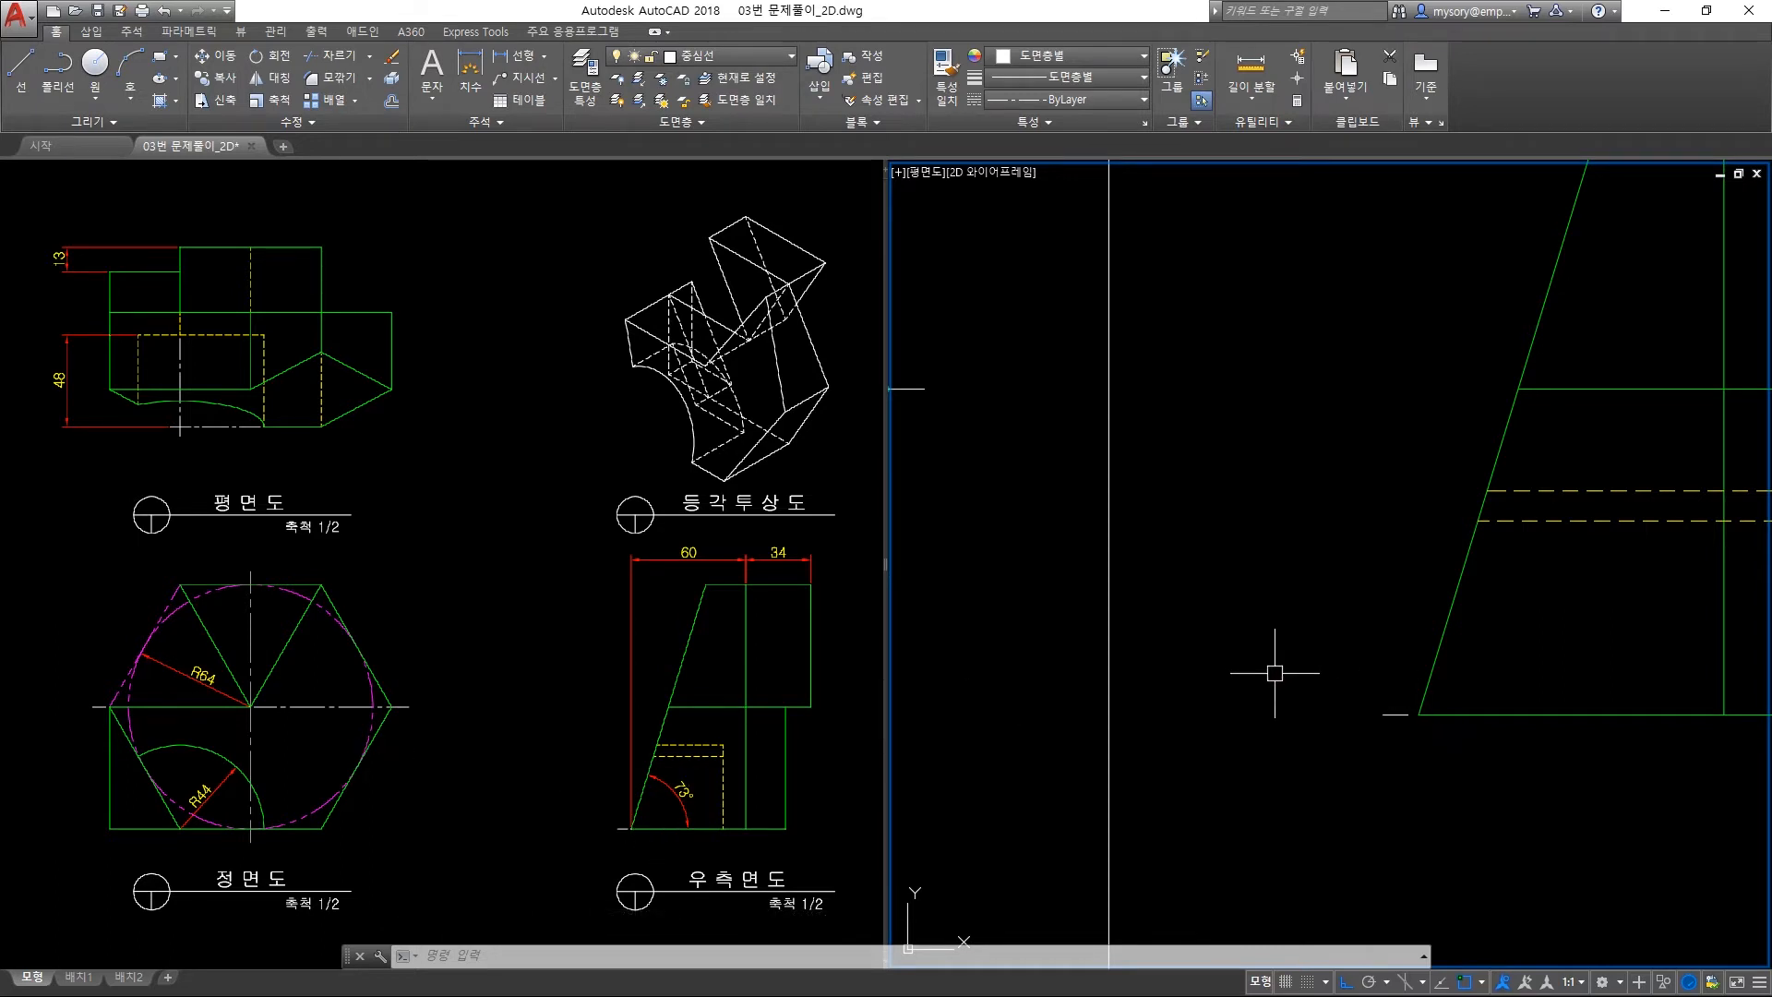
# On the 외형선 layer, draw vertical construction lines through the front view's outer left and right corners and the side view's right edge and lower-left corner.
pyautogui.scroll(-3, 1278, 677)
pyautogui.scroll(1, 1370, 704)
pyautogui.scroll(-2, 1401, 678)
pyautogui.moveTo(1400, 673)
pyautogui.mouseDown(button='middle')
pyautogui.moveTo(1400, 530)
pyautogui.moveTo(1415, 644)
pyautogui.mouseUp(button='middle')
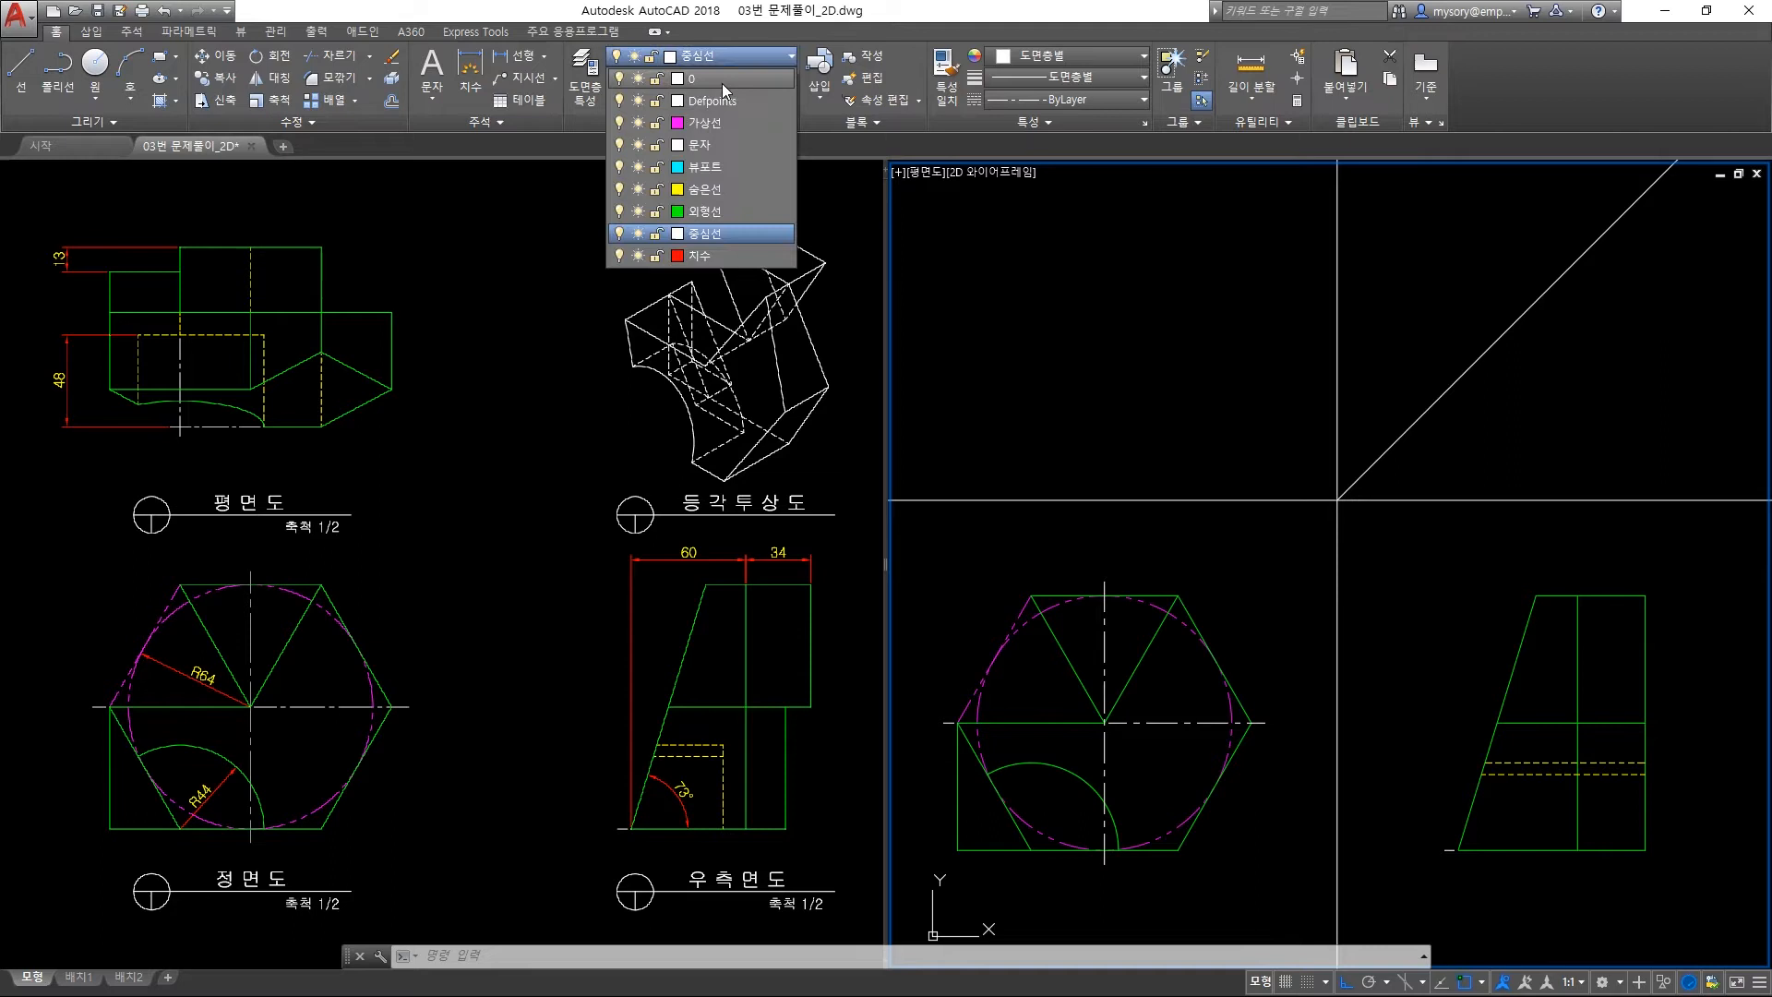
pyautogui.click(721, 212)
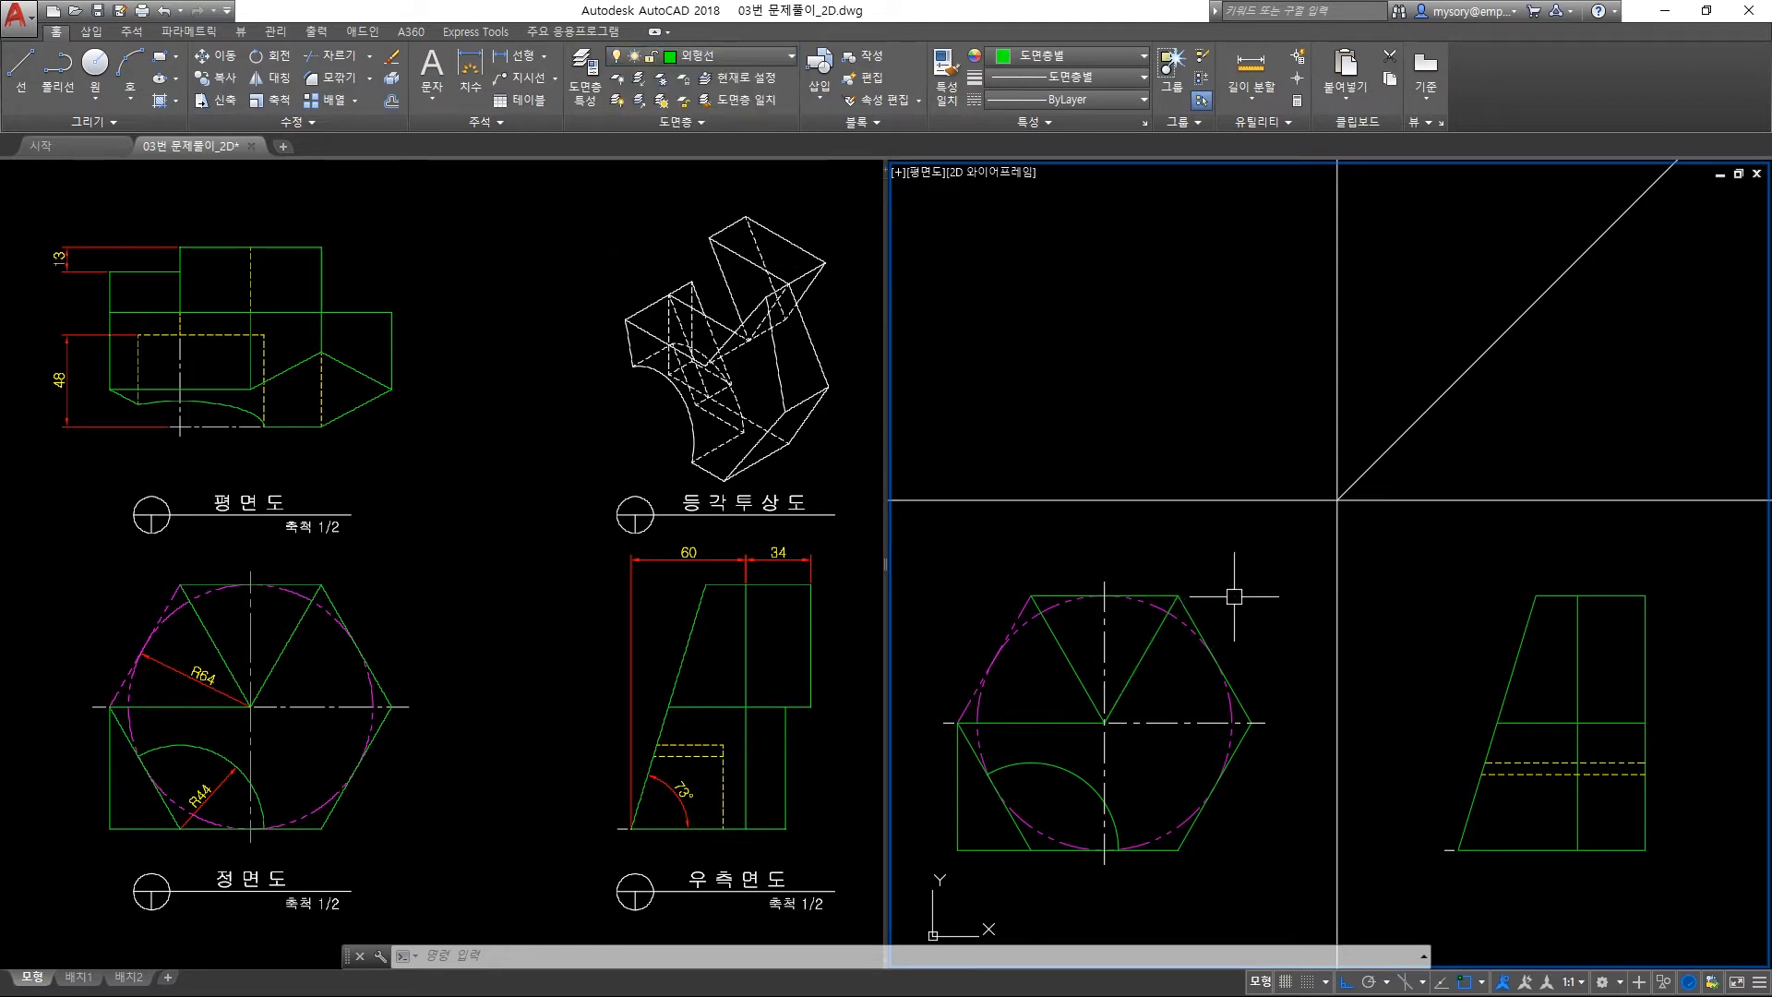
pyautogui.write('xl')
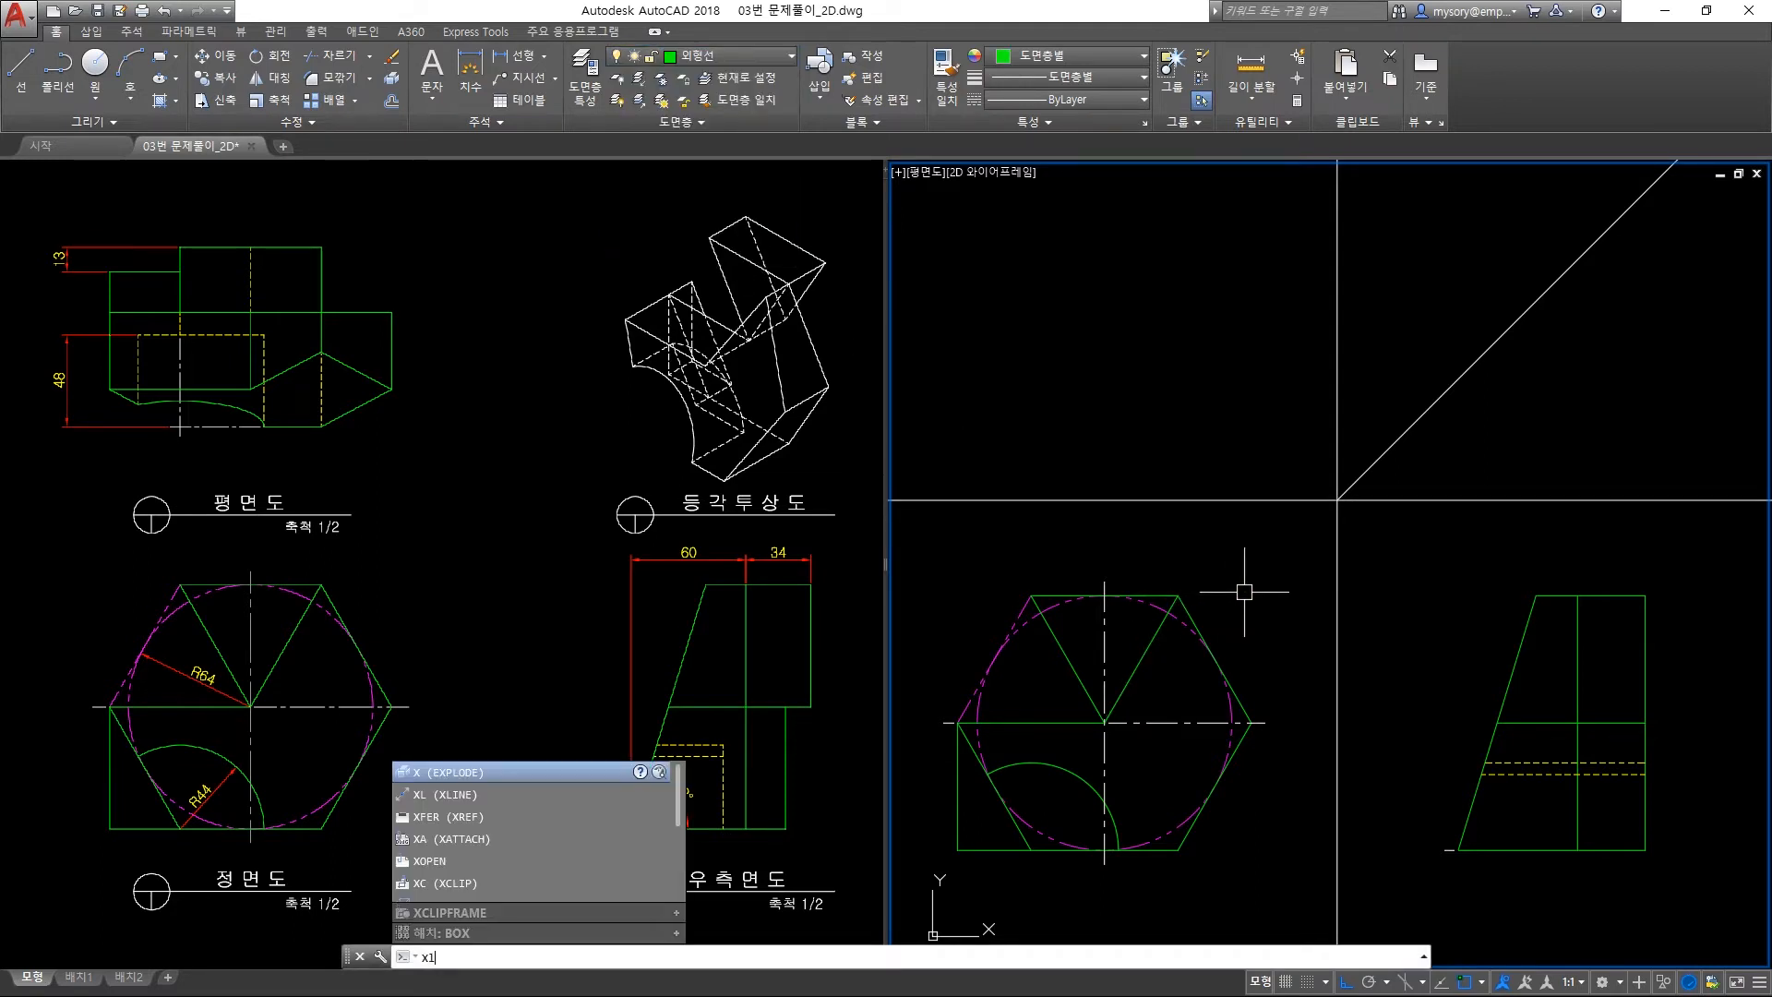
pyautogui.press('Return')
pyautogui.press('Return')
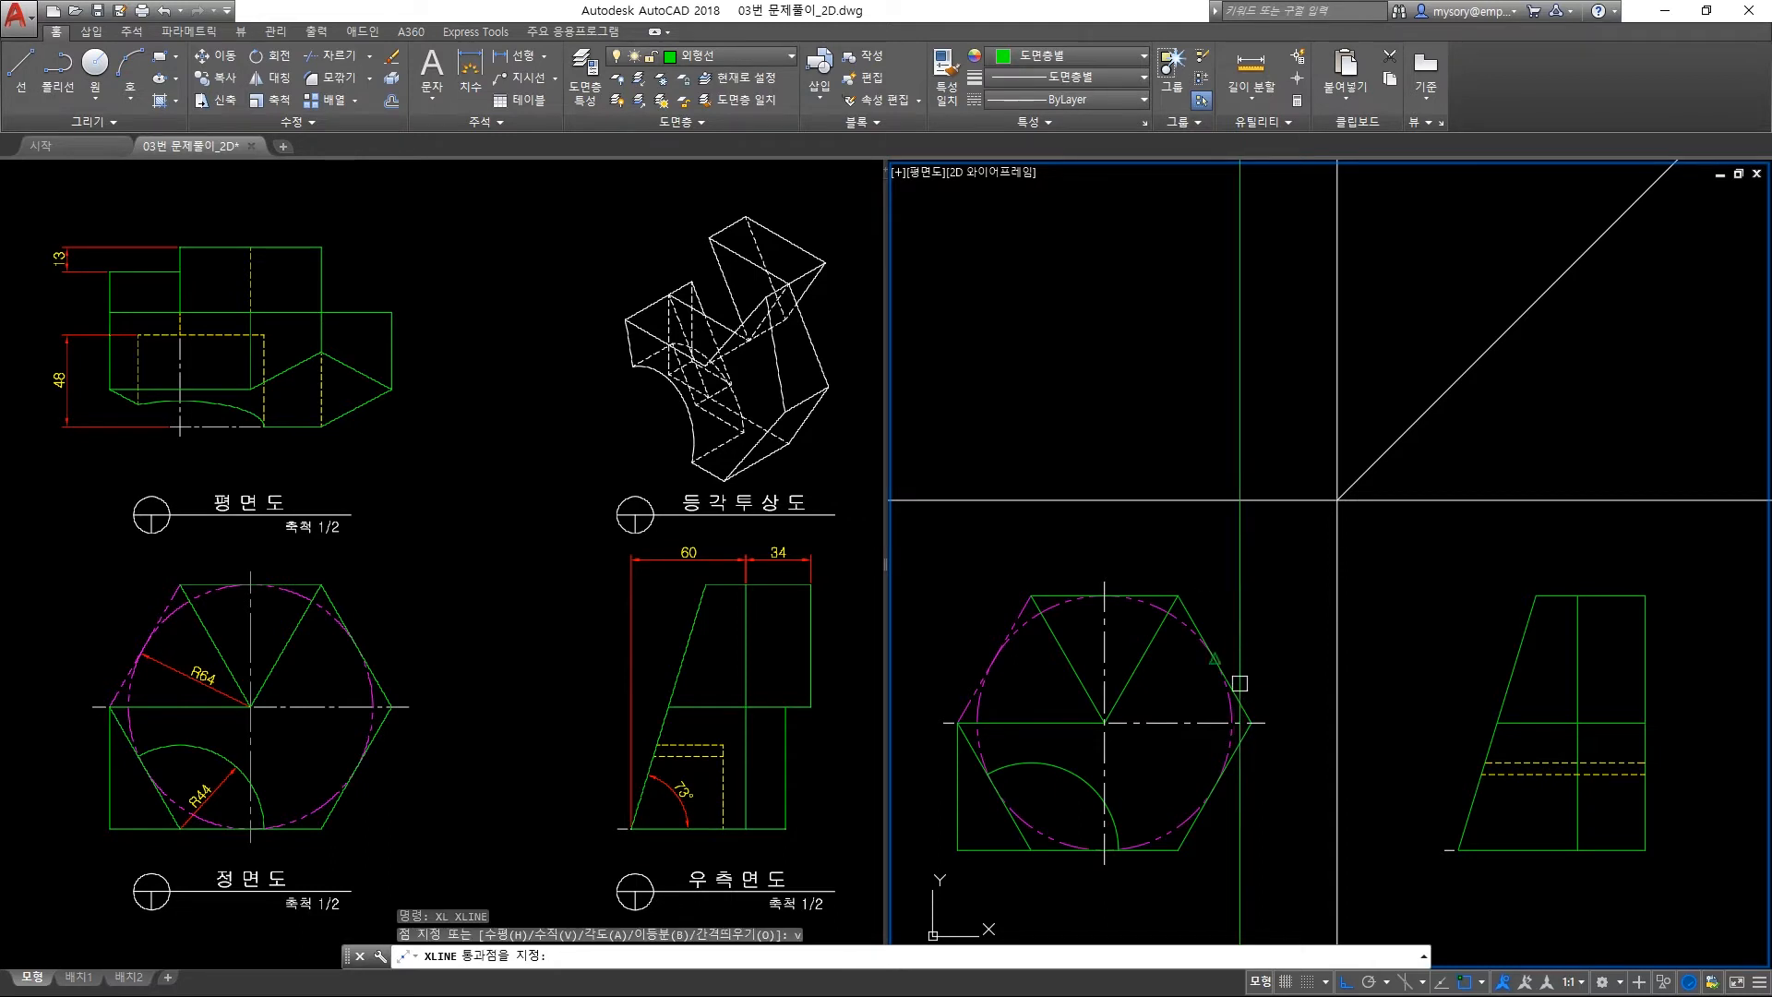
pyautogui.click(1251, 722)
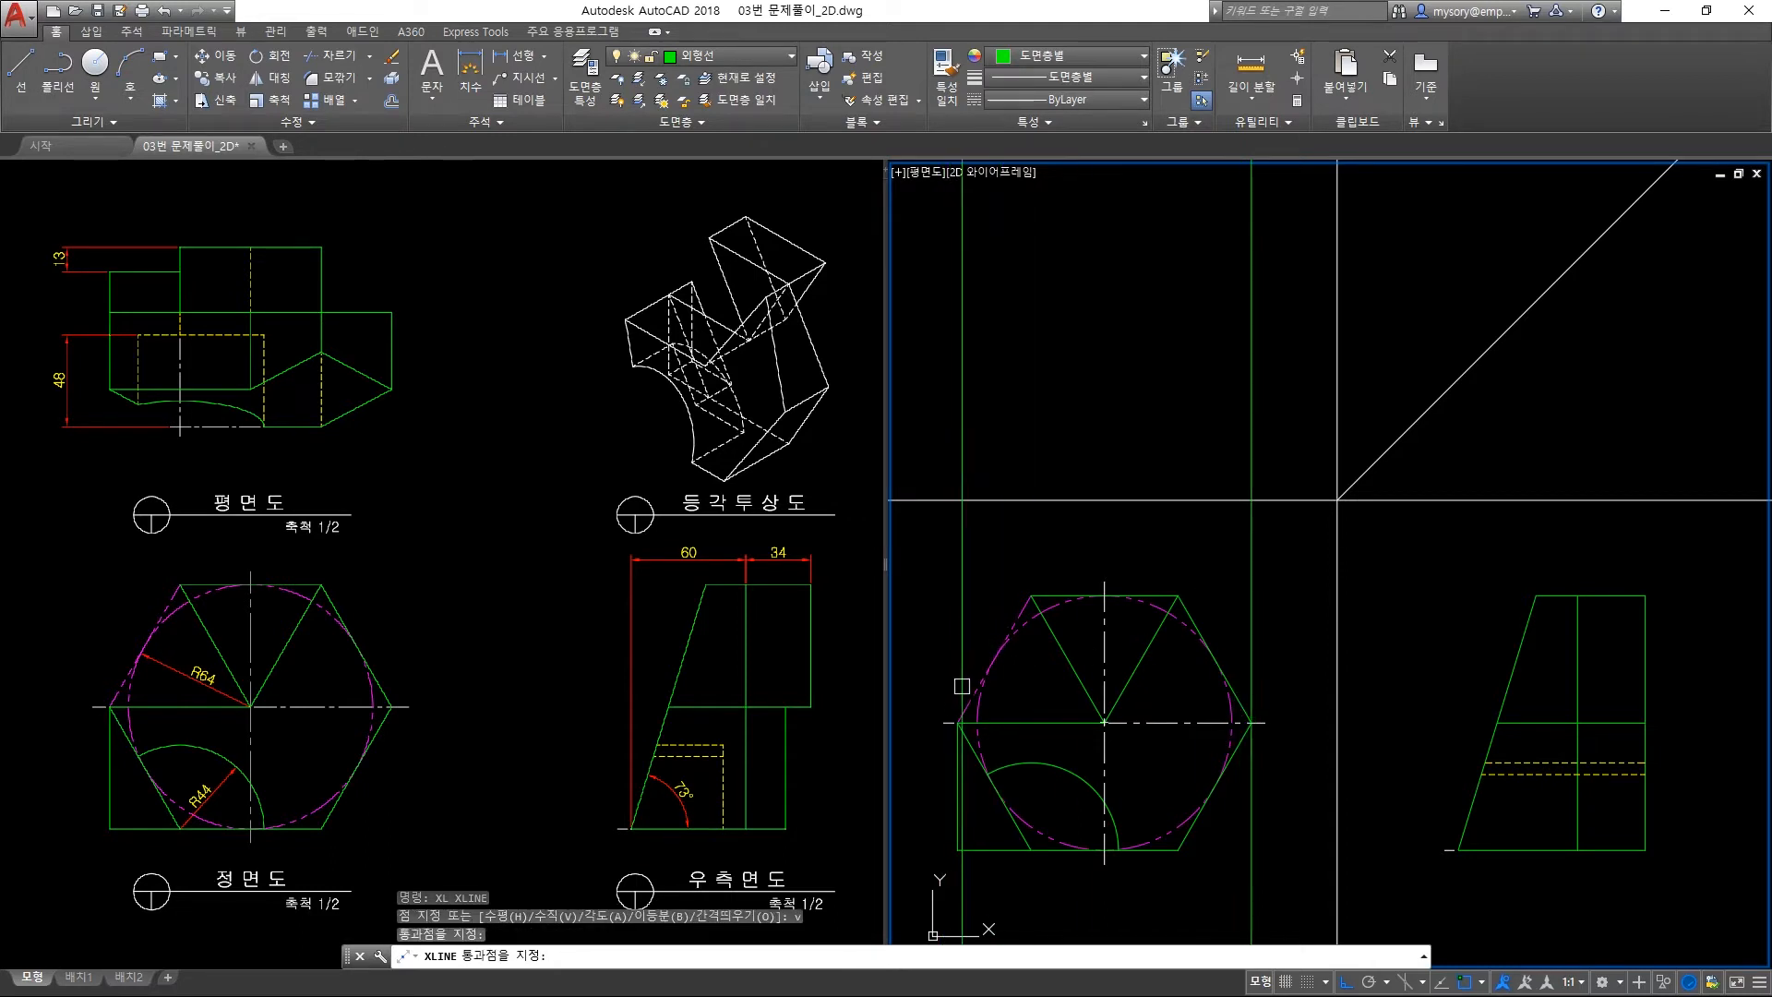
pyautogui.click(958, 716)
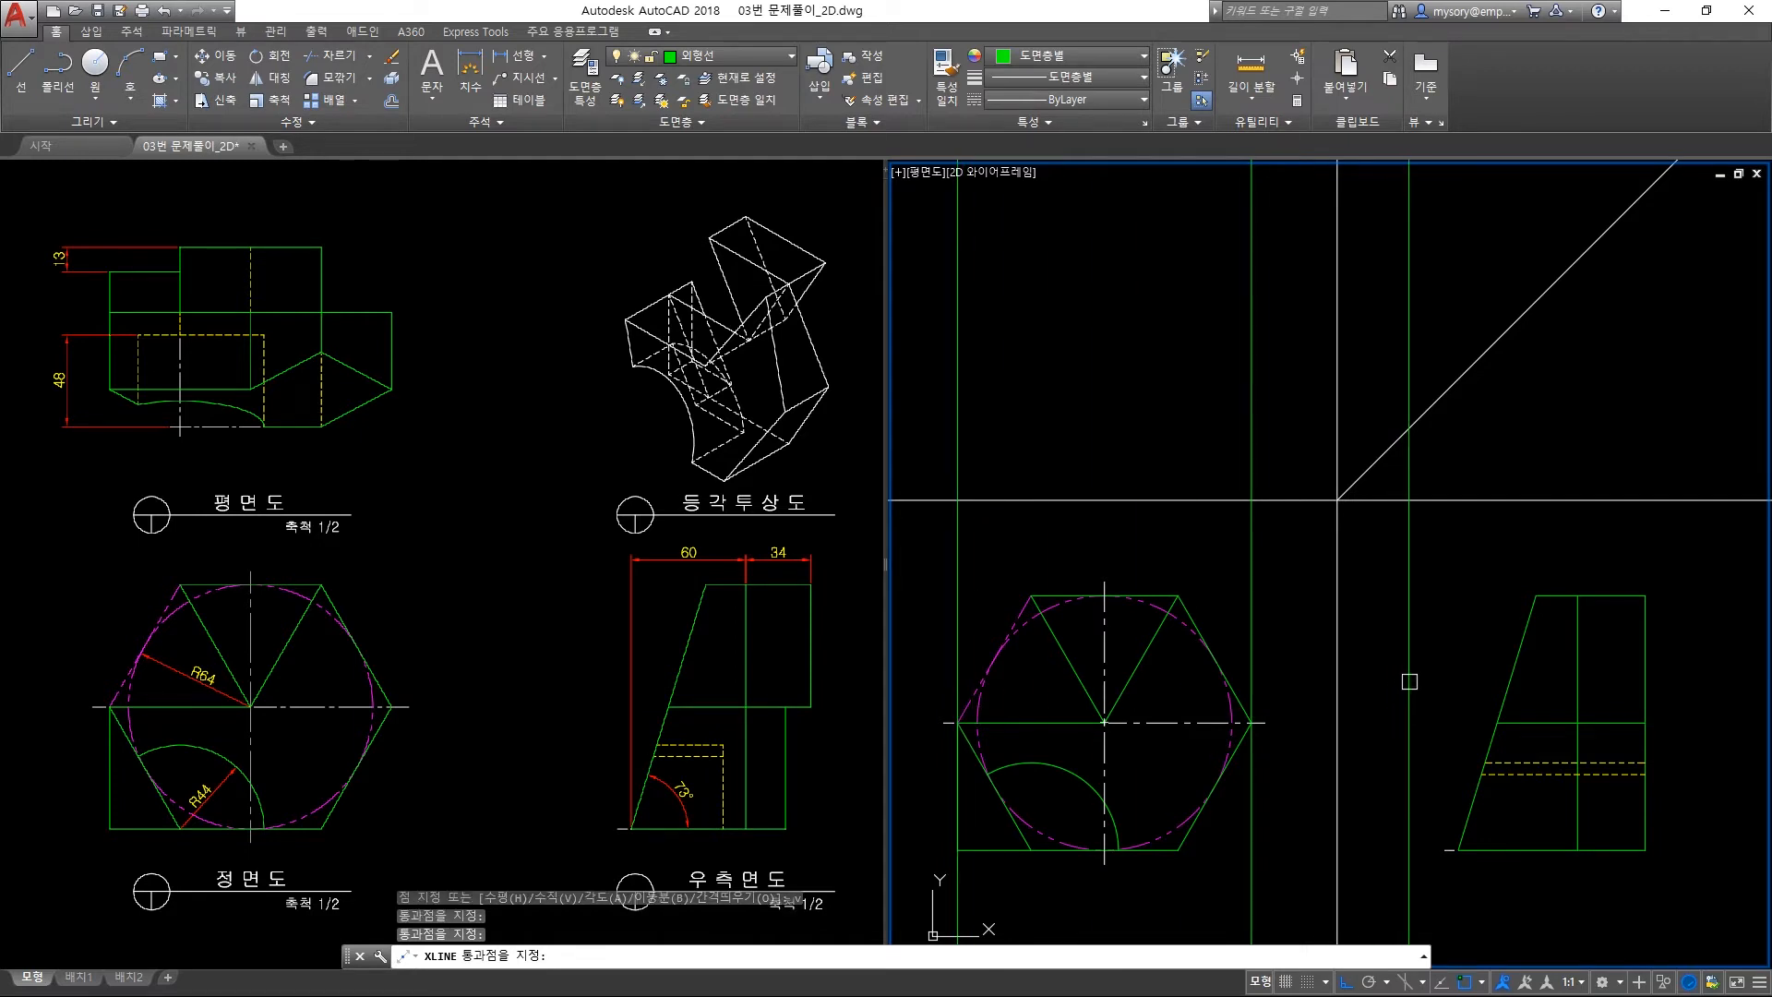
pyautogui.click(1644, 633)
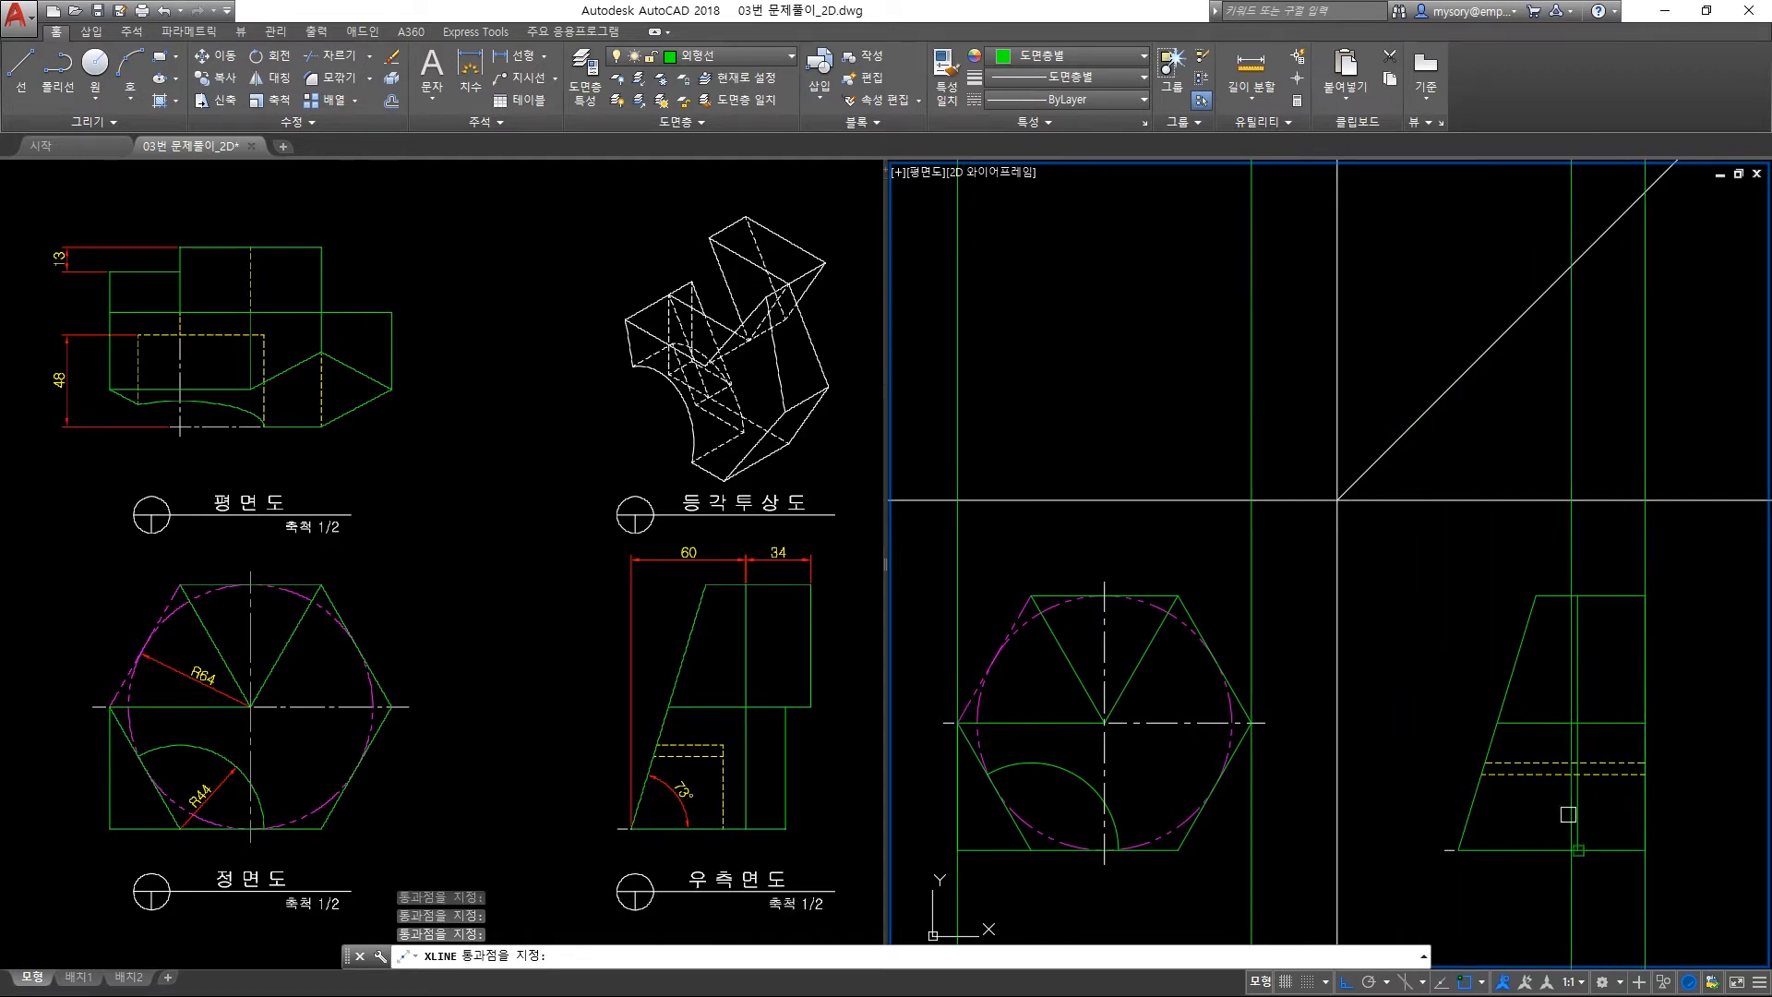
pyautogui.click(1459, 848)
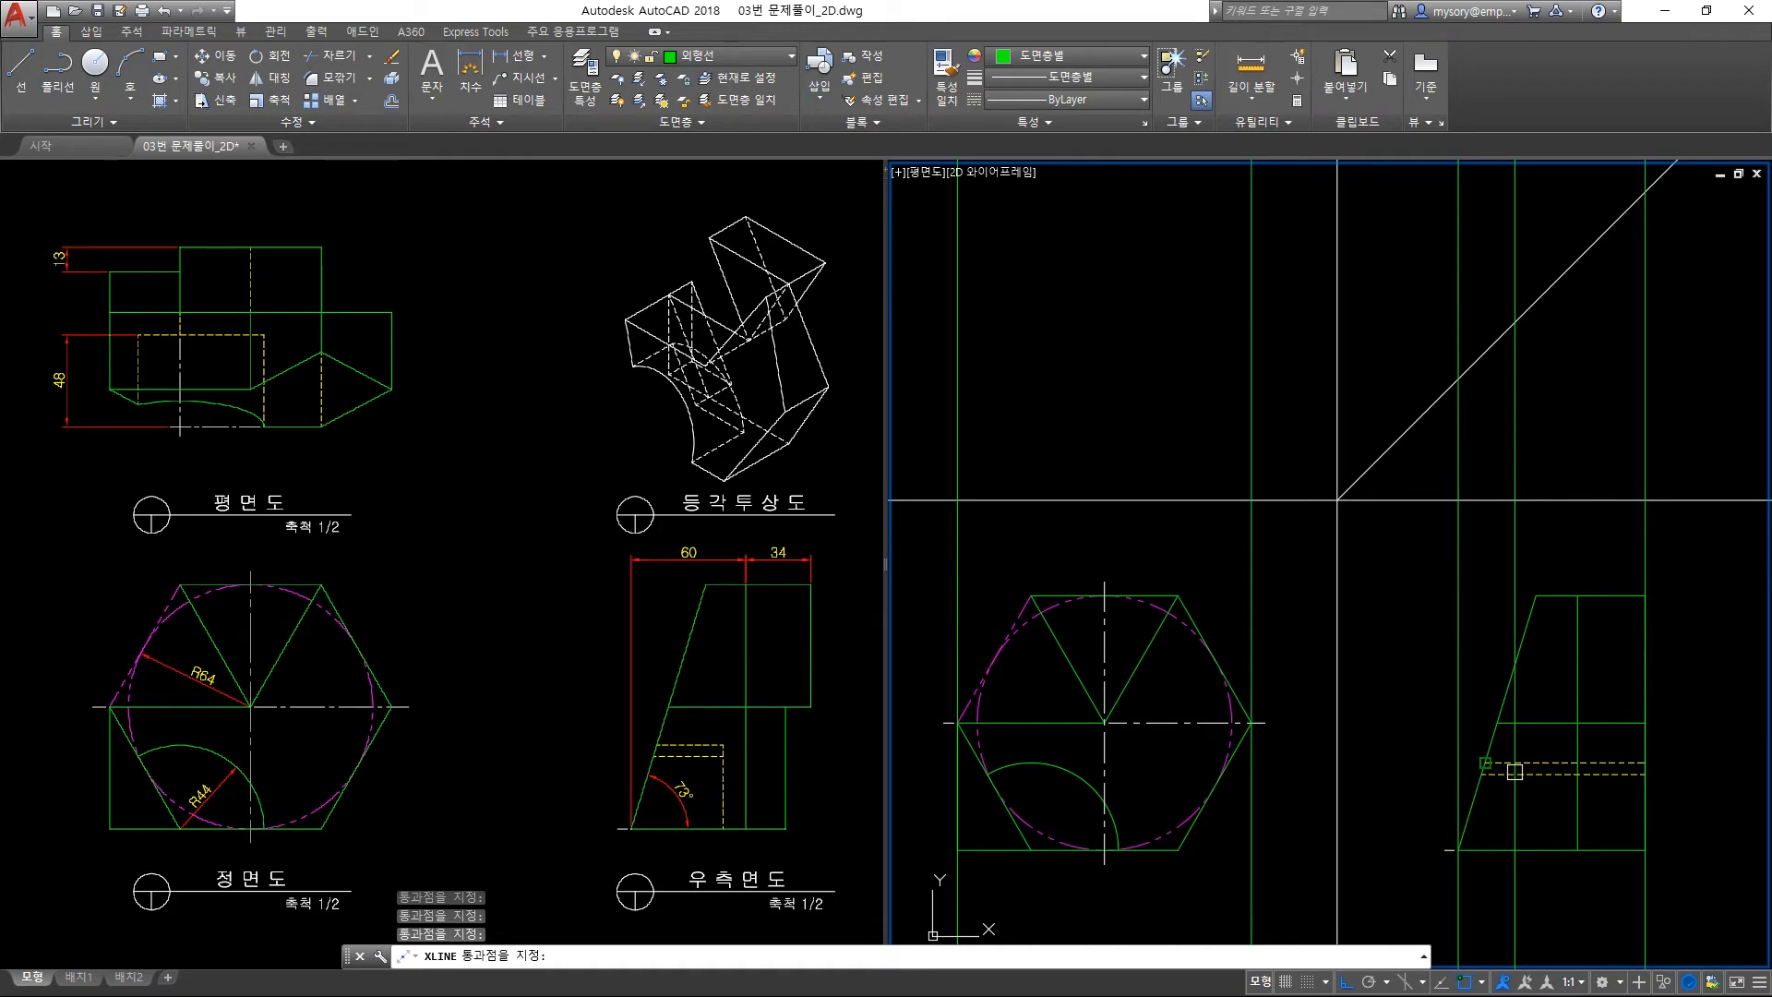
pyautogui.press('space')
# Draw horizontal construction lines through the points where the side view's two vertical construction lines cross the 45° line.
pyautogui.moveTo(1543, 541); pyautogui.dragTo(1544, 583, button='middle')
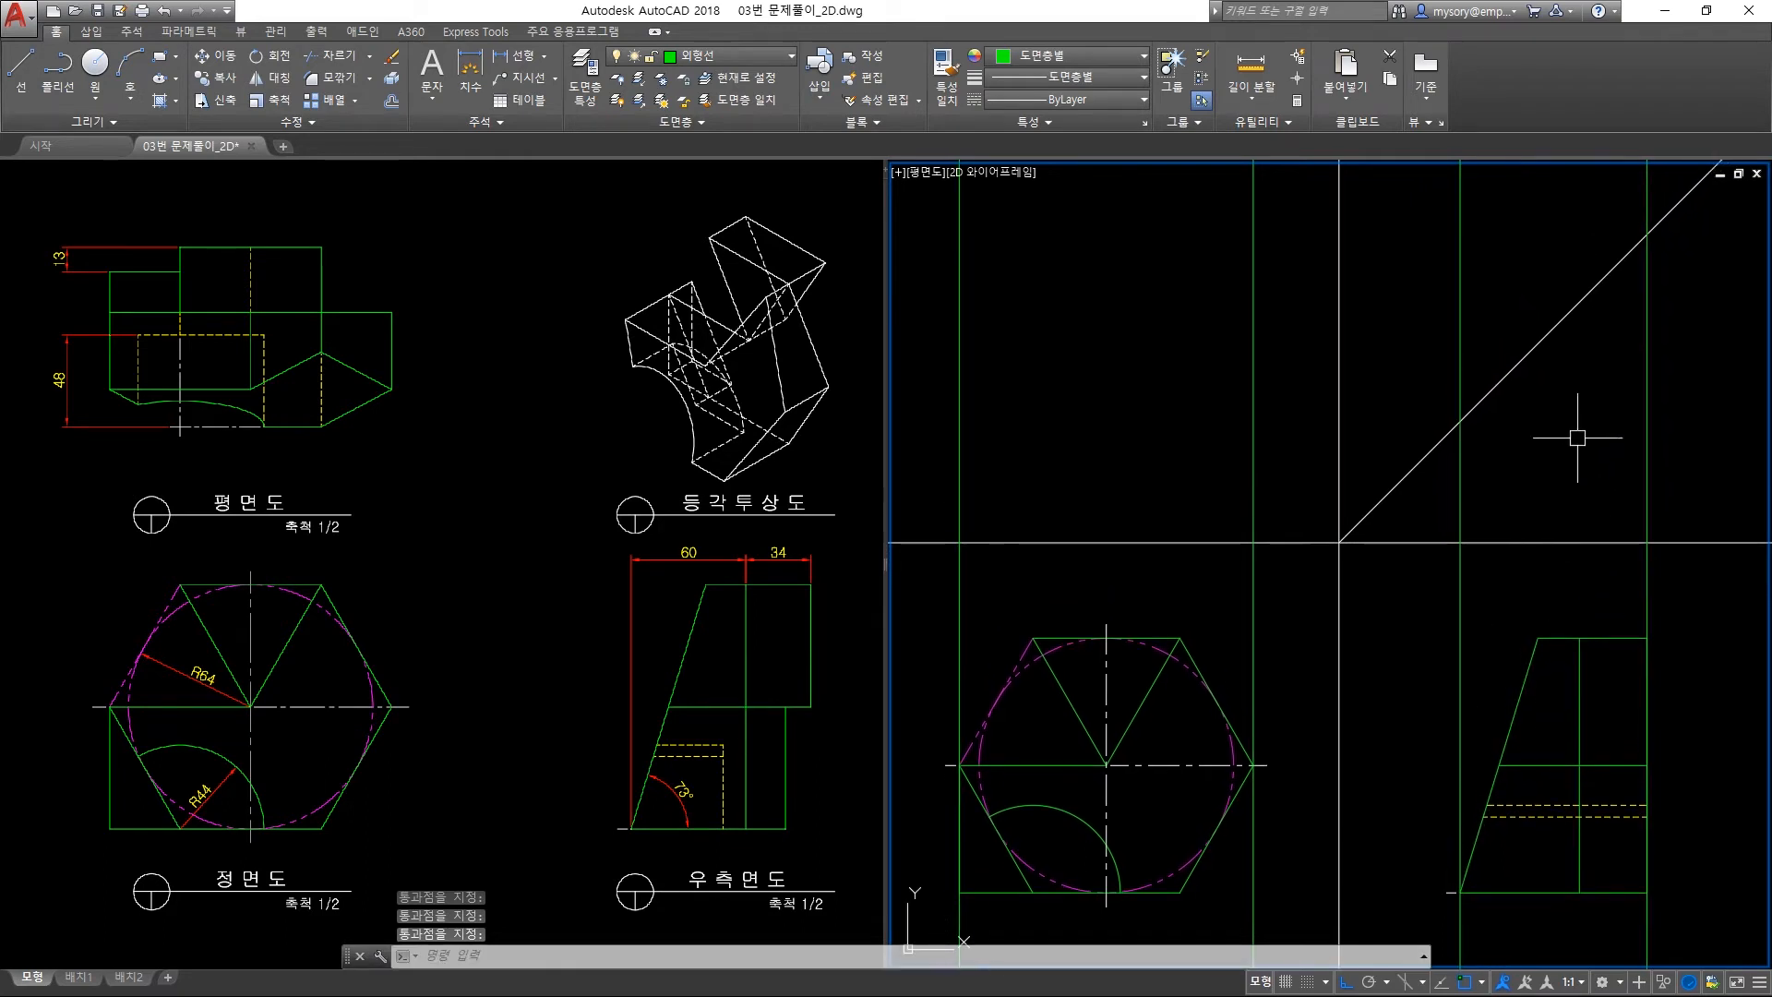
pyautogui.press('space')
pyautogui.write('h')
pyautogui.press('Return')
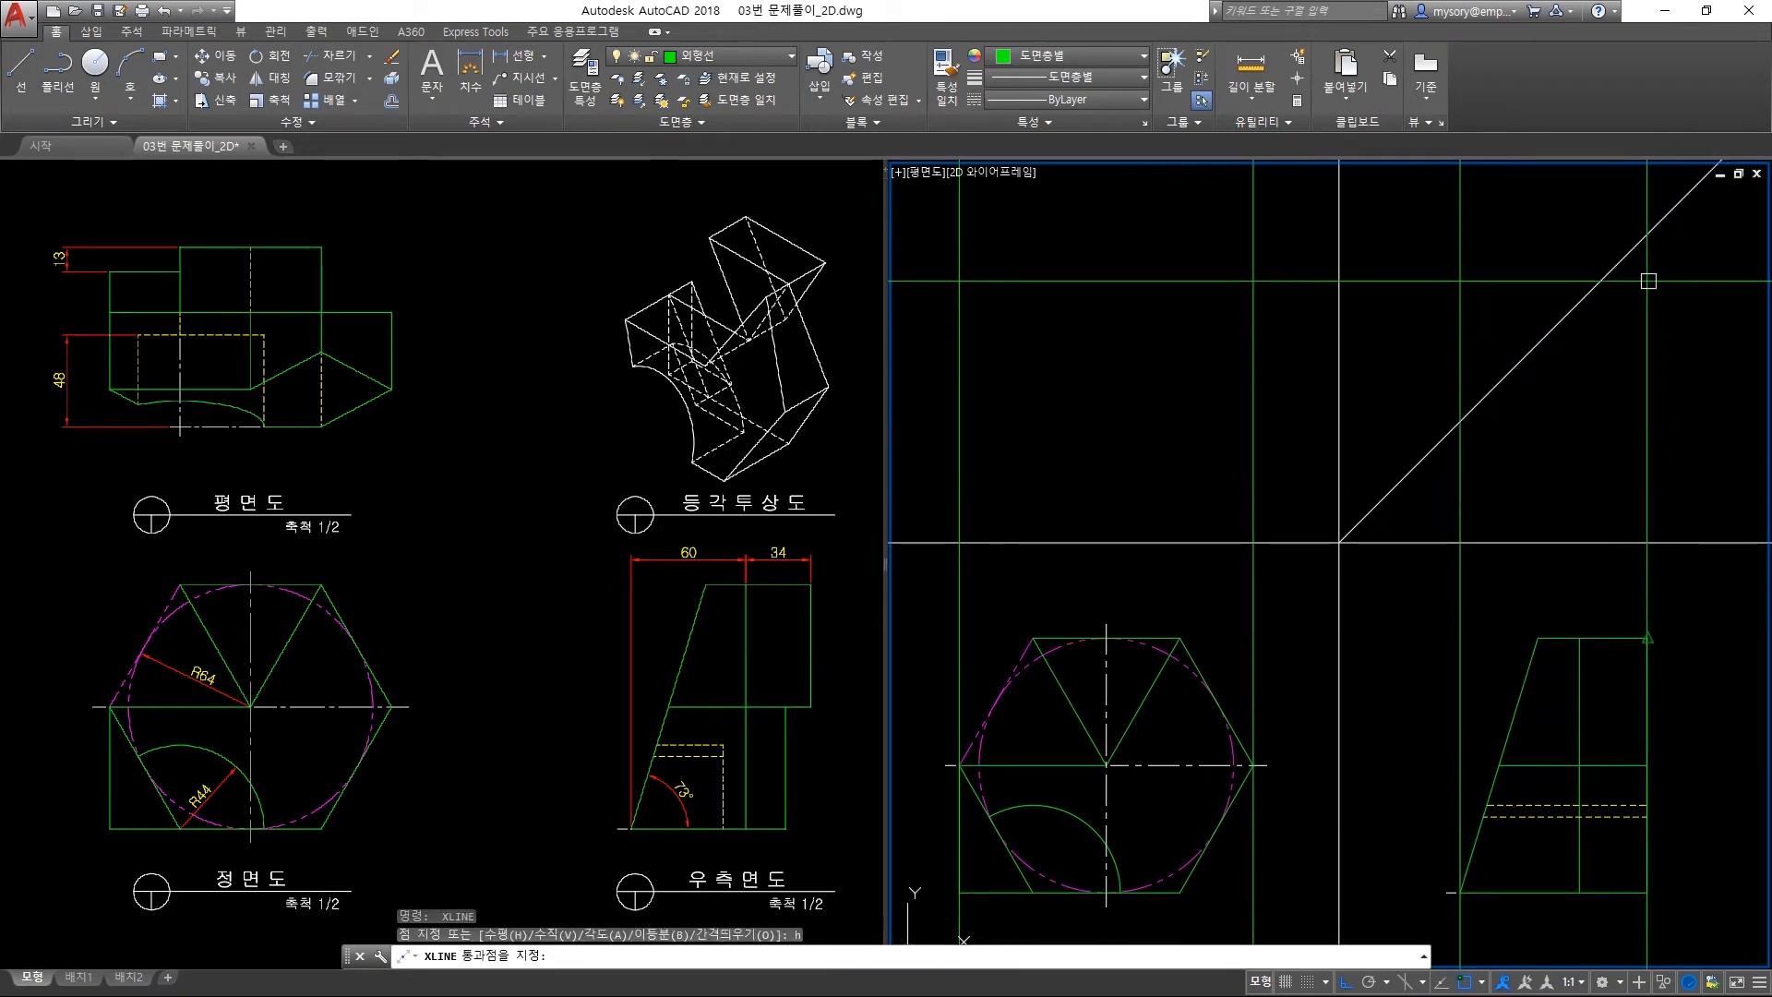
pyautogui.click(1648, 235)
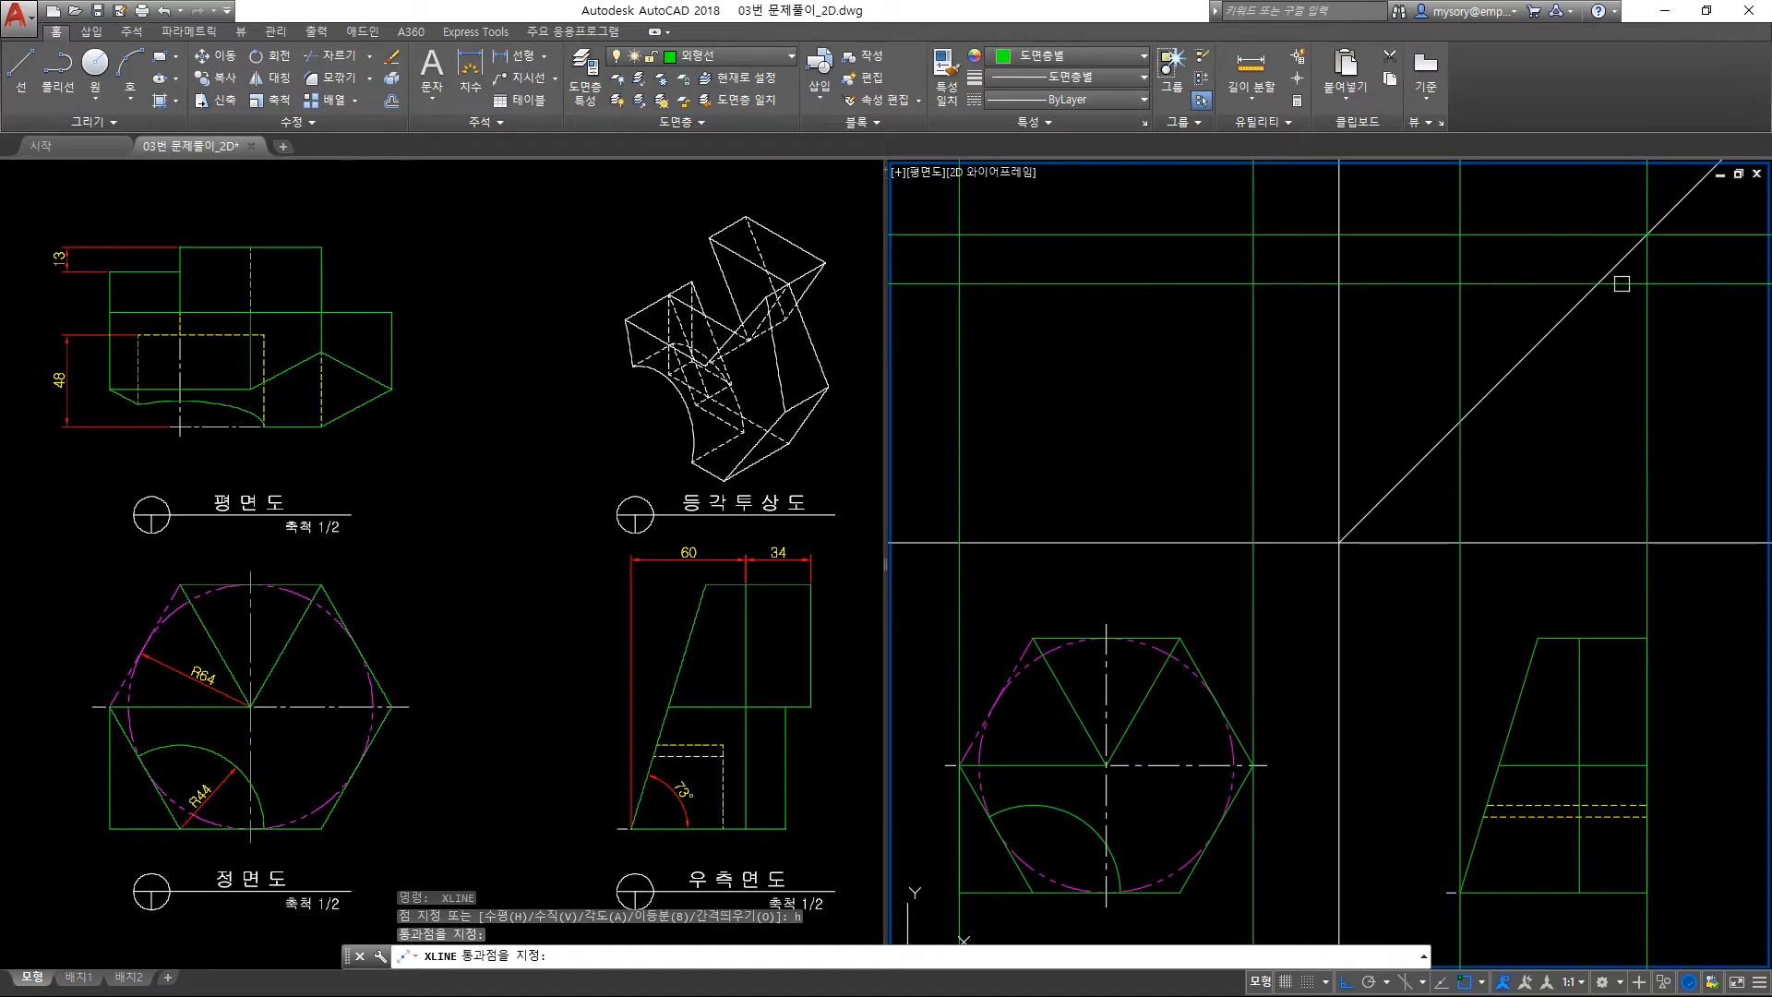
pyautogui.click(1461, 421)
pyautogui.press('space')
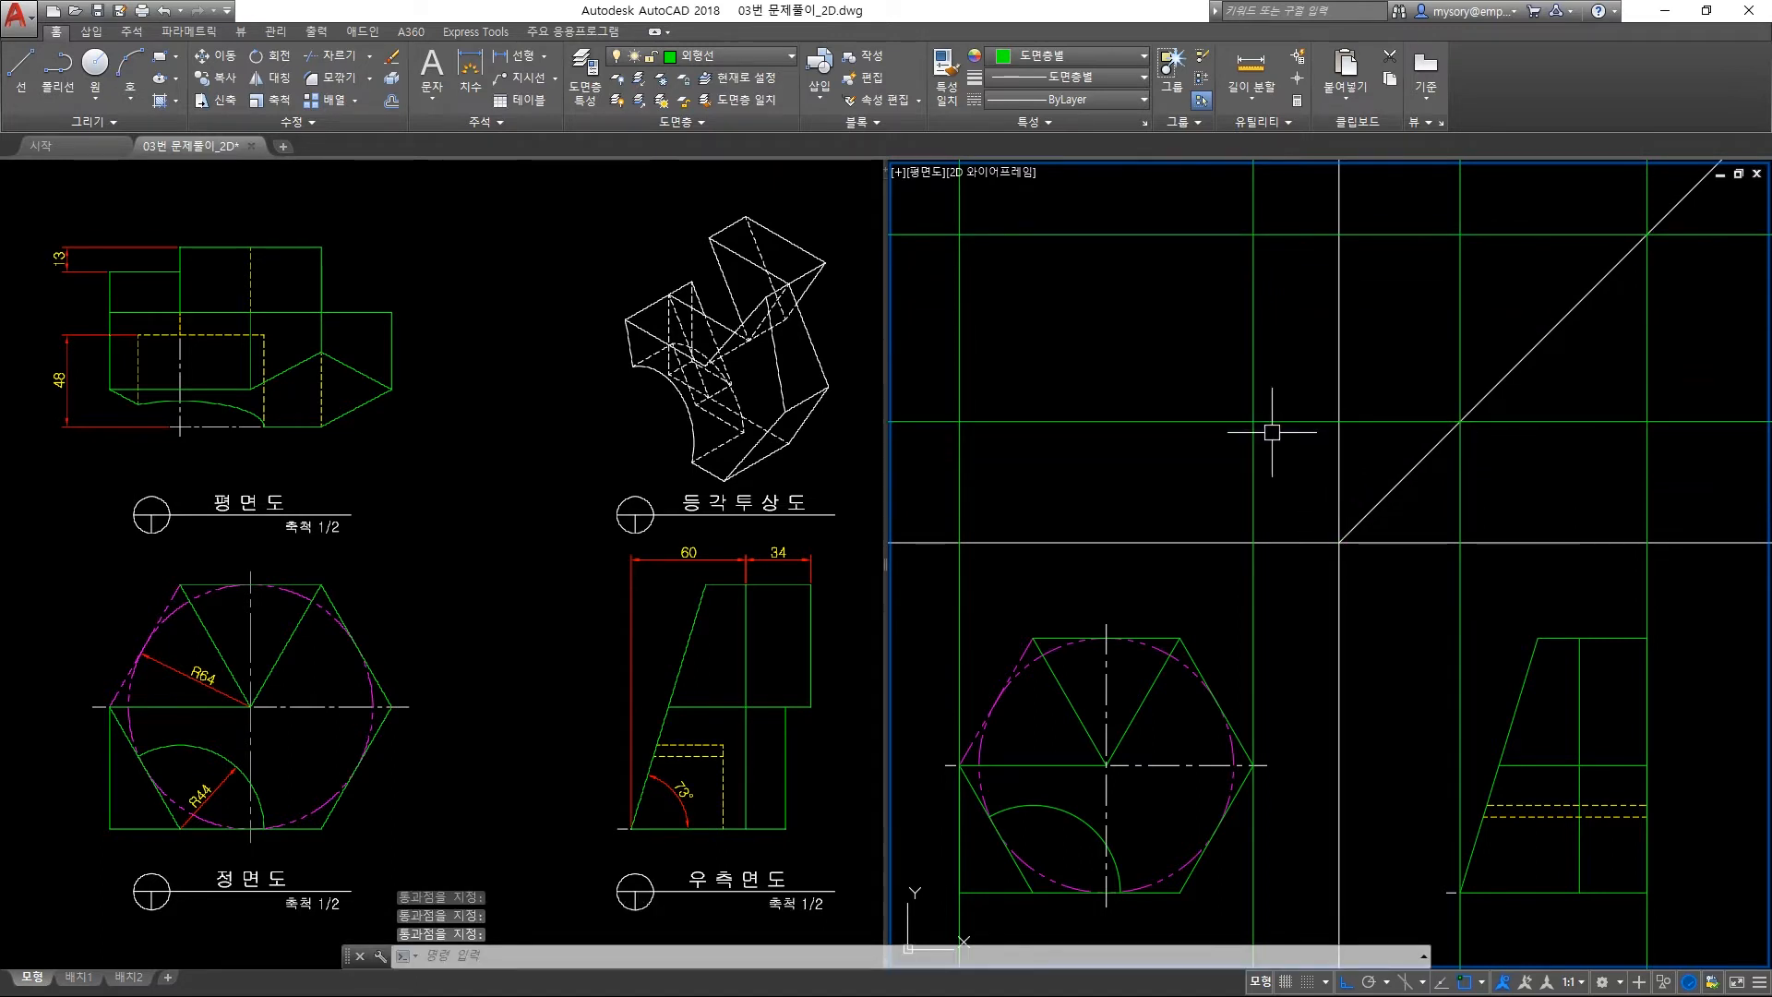
# Trim the two vertical and two horizontal construction lines above the front view into a closed rectangle for the top view.
pyautogui.write('tr')
pyautogui.press('space')
pyautogui.click(1272, 471)
pyautogui.click(934, 210)
pyautogui.press('space')
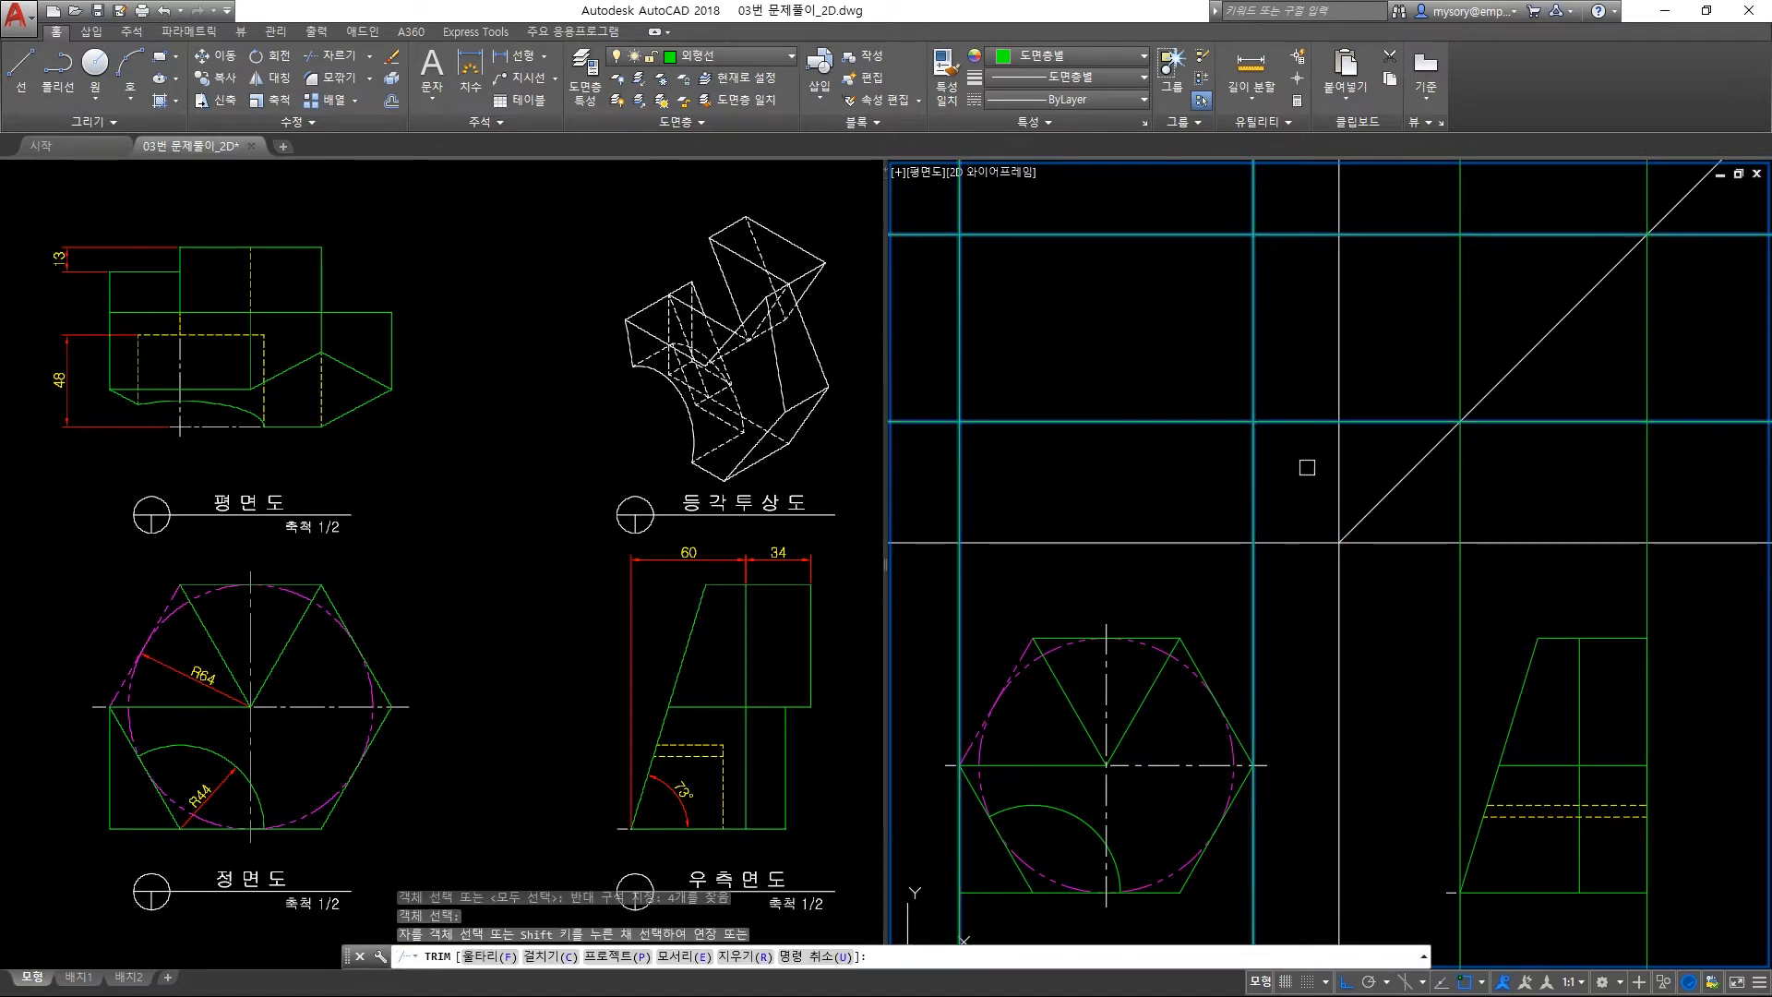
pyautogui.click(1307, 467)
pyautogui.click(1282, 225)
pyautogui.click(1302, 496)
pyautogui.click(940, 455)
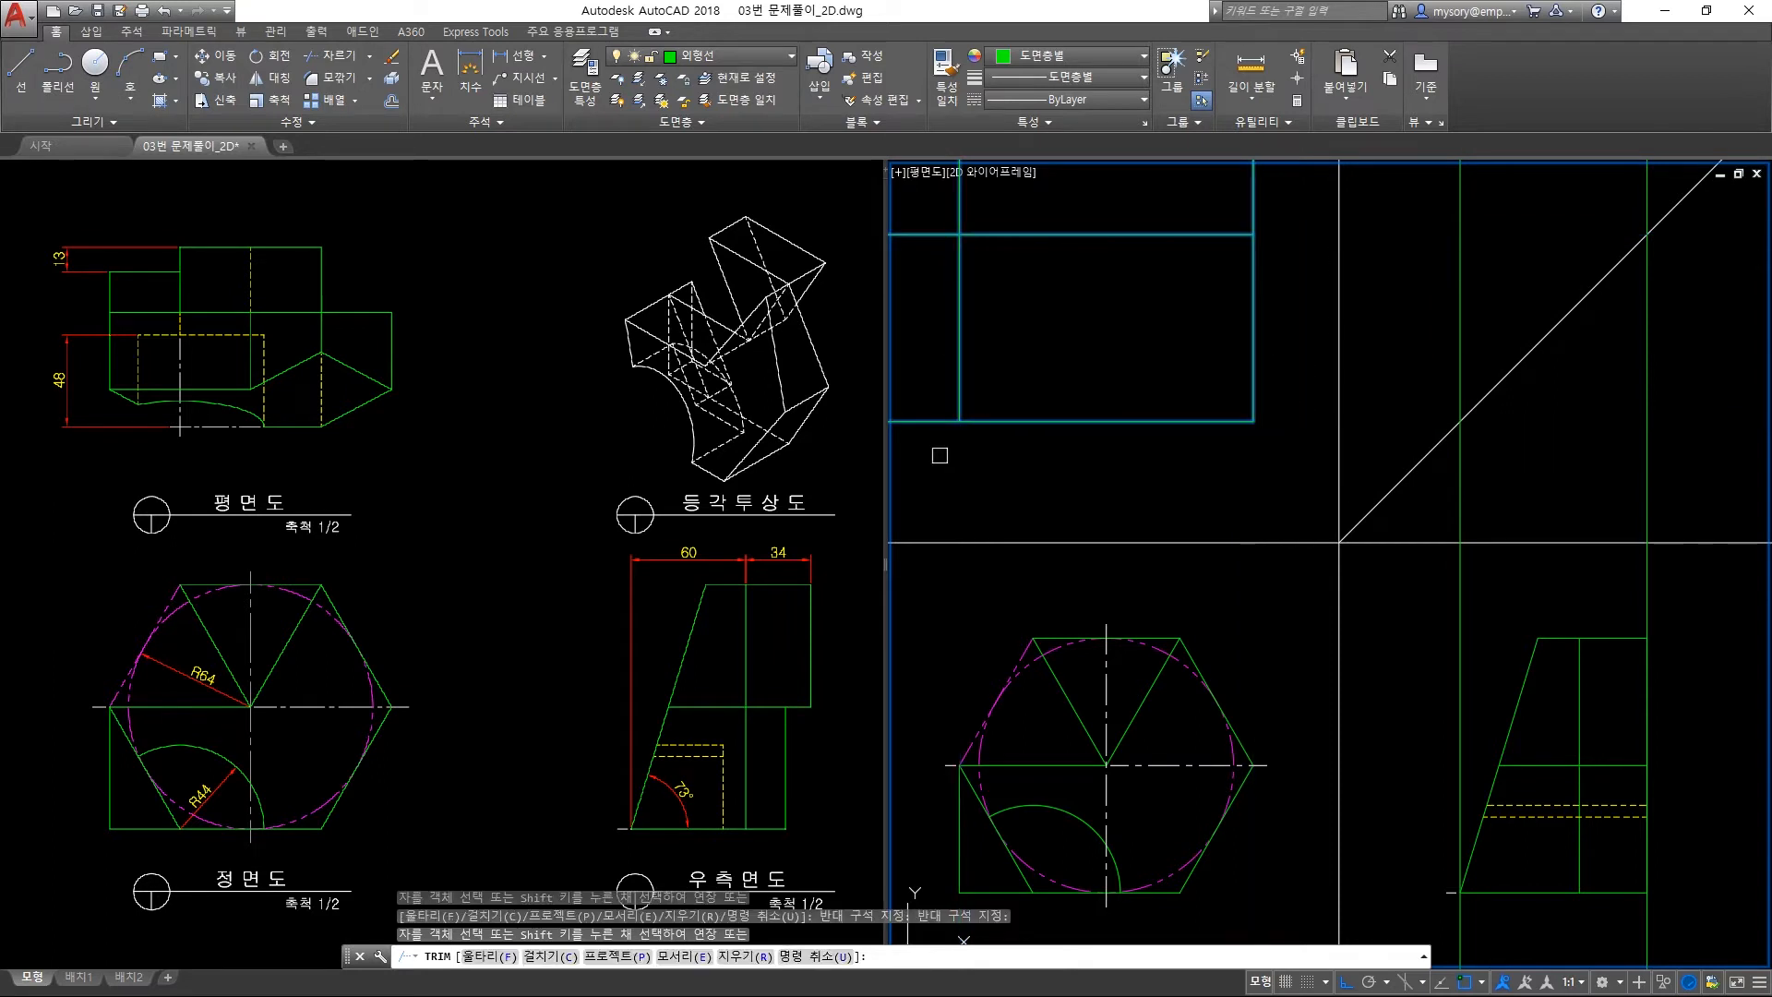
pyautogui.click(937, 491)
pyautogui.click(923, 225)
pyautogui.click(1291, 210)
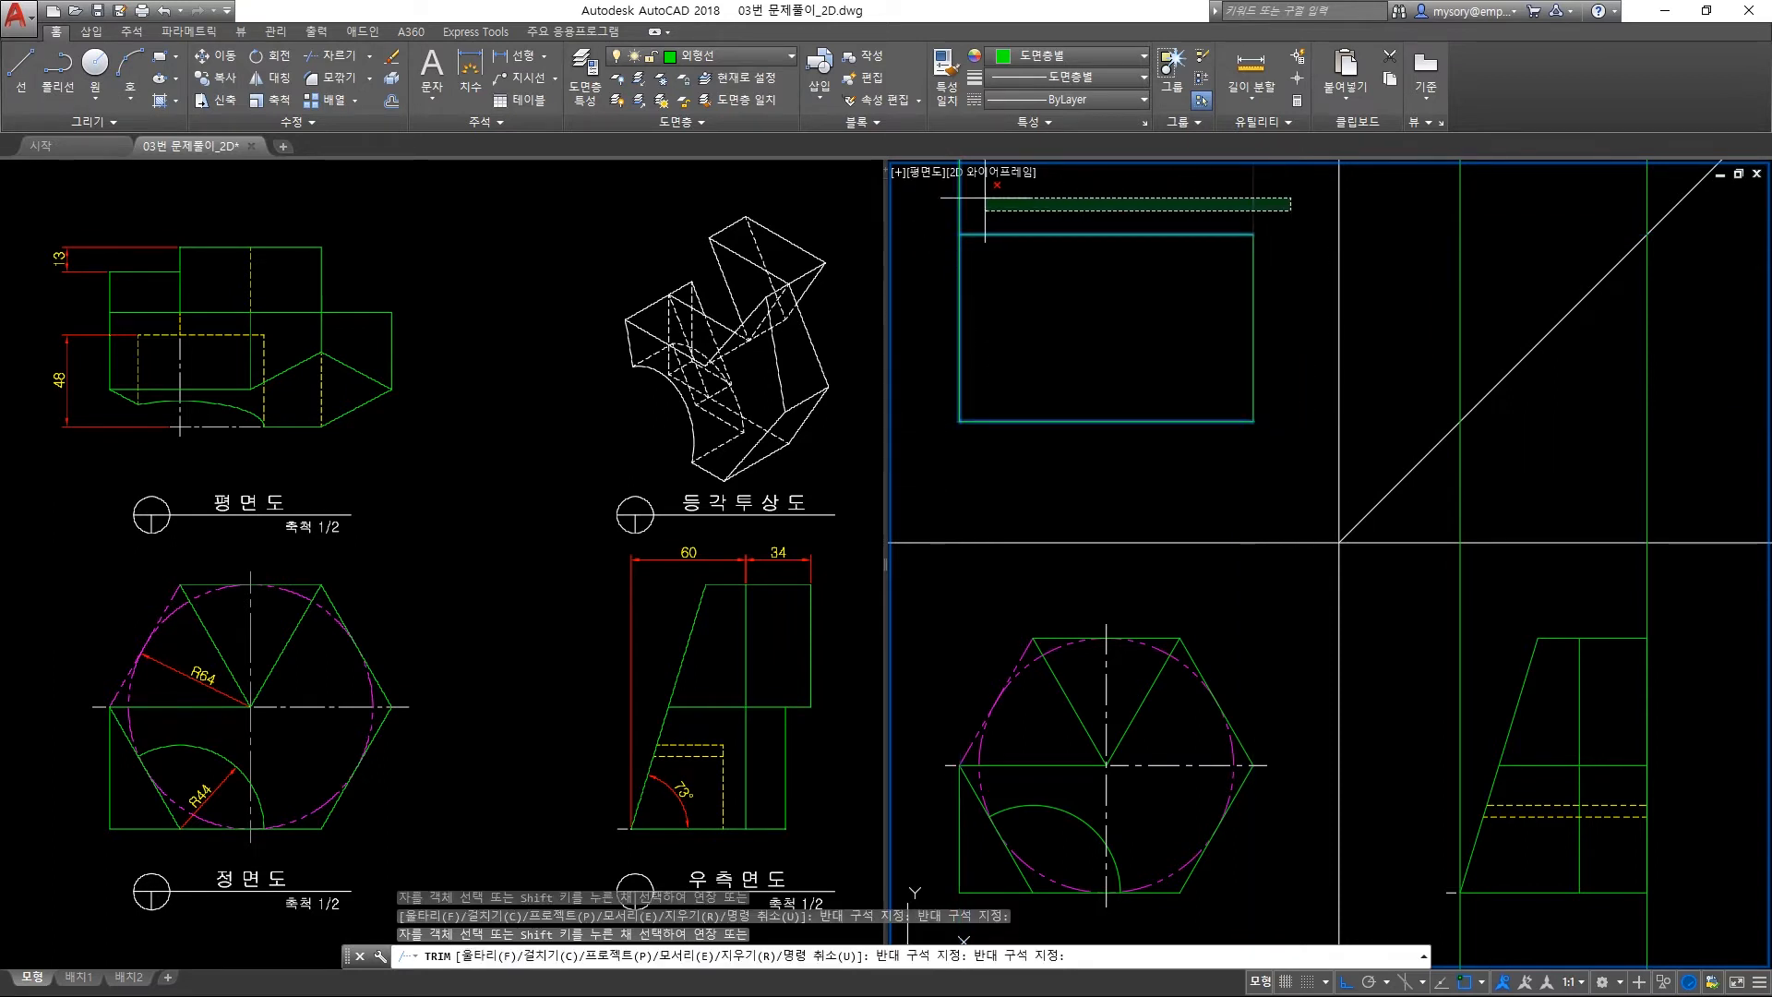
pyautogui.click(953, 198)
pyautogui.click(1004, 230)
pyautogui.press('Return')
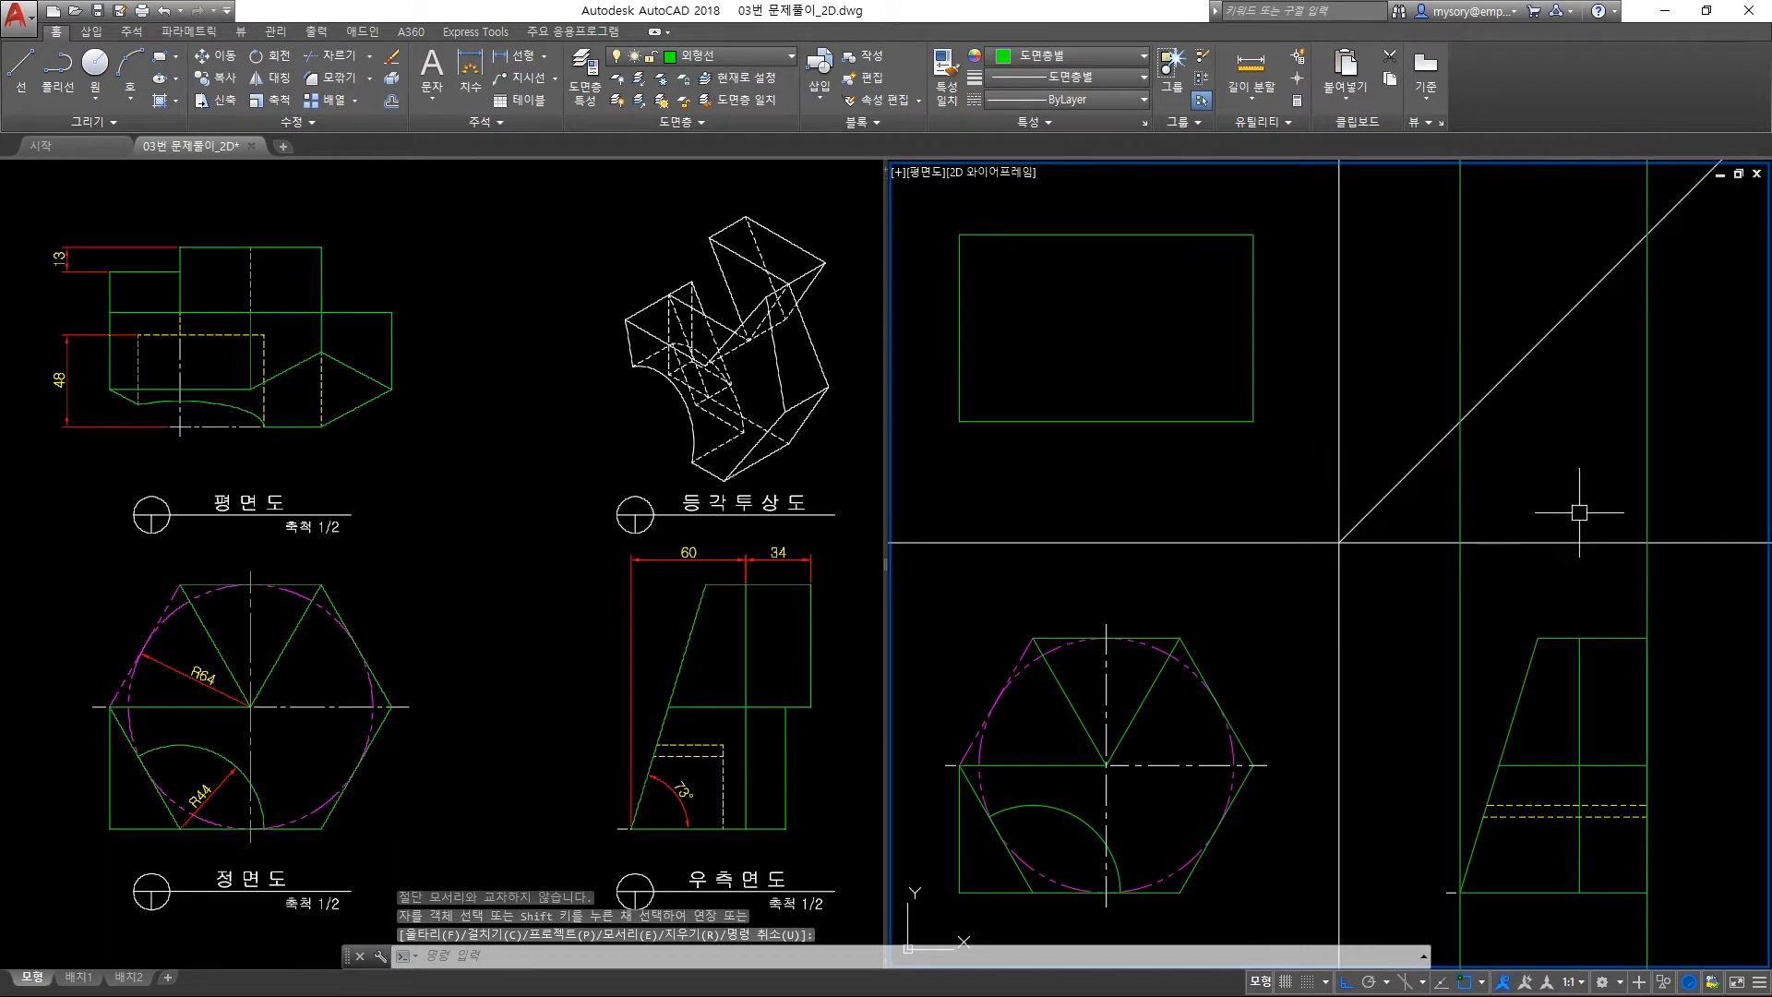
# Delete the two vertical construction lines running through the side view's lower-left corner and right edge.
pyautogui.click(1658, 497)
pyautogui.click(1610, 471)
pyautogui.click(1491, 313)
pyautogui.click(1418, 275)
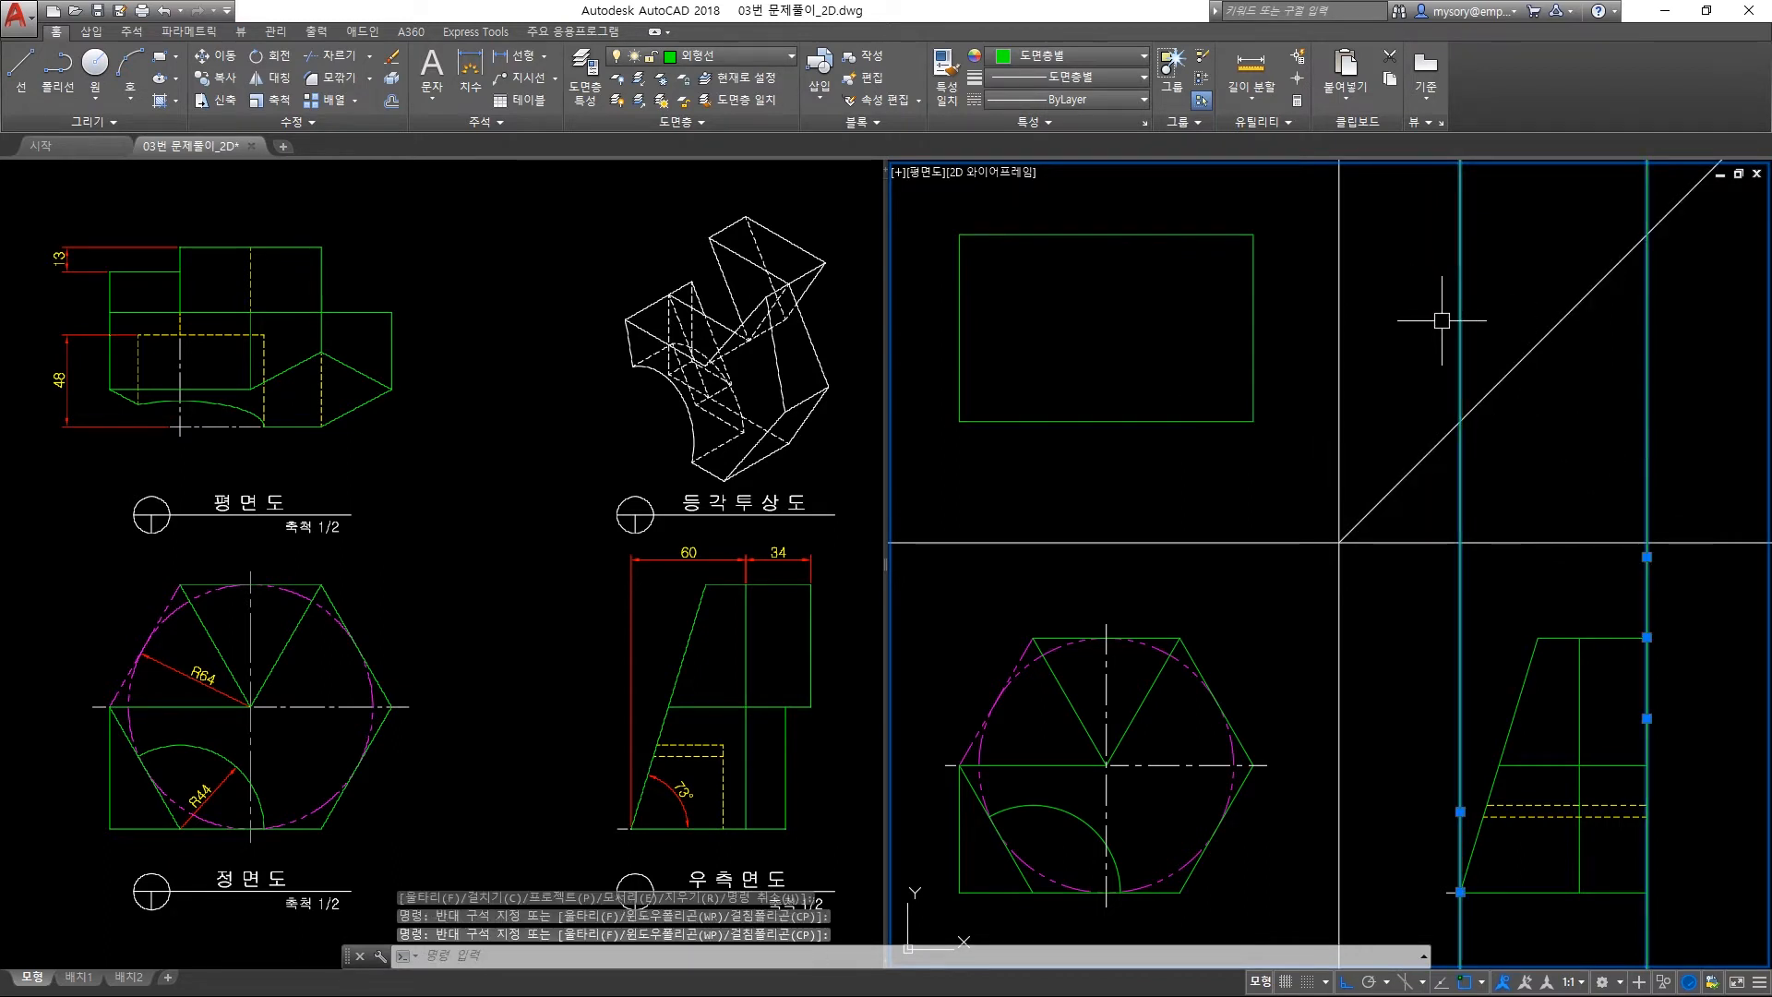
pyautogui.press('Delete')
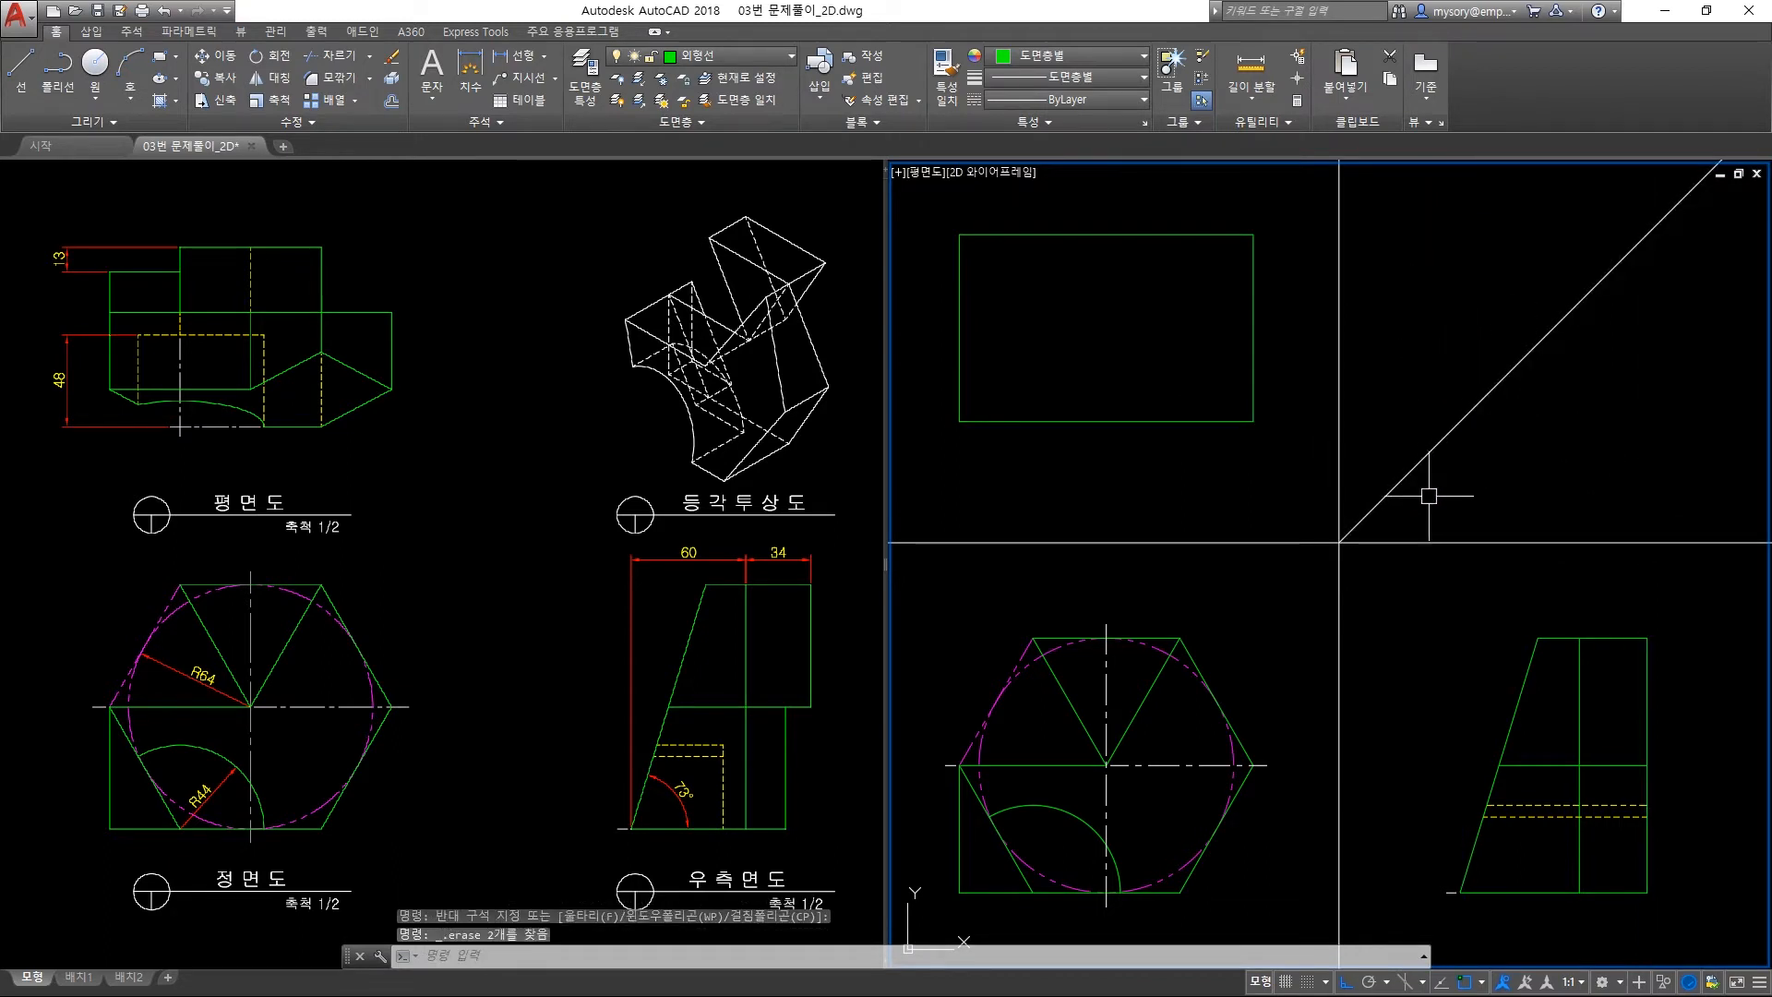
# Draw a vertical line from the front view hexagon's upper-right corner up to the top view rectangle's upper edge.
pyautogui.write('l')
pyautogui.press('Return')
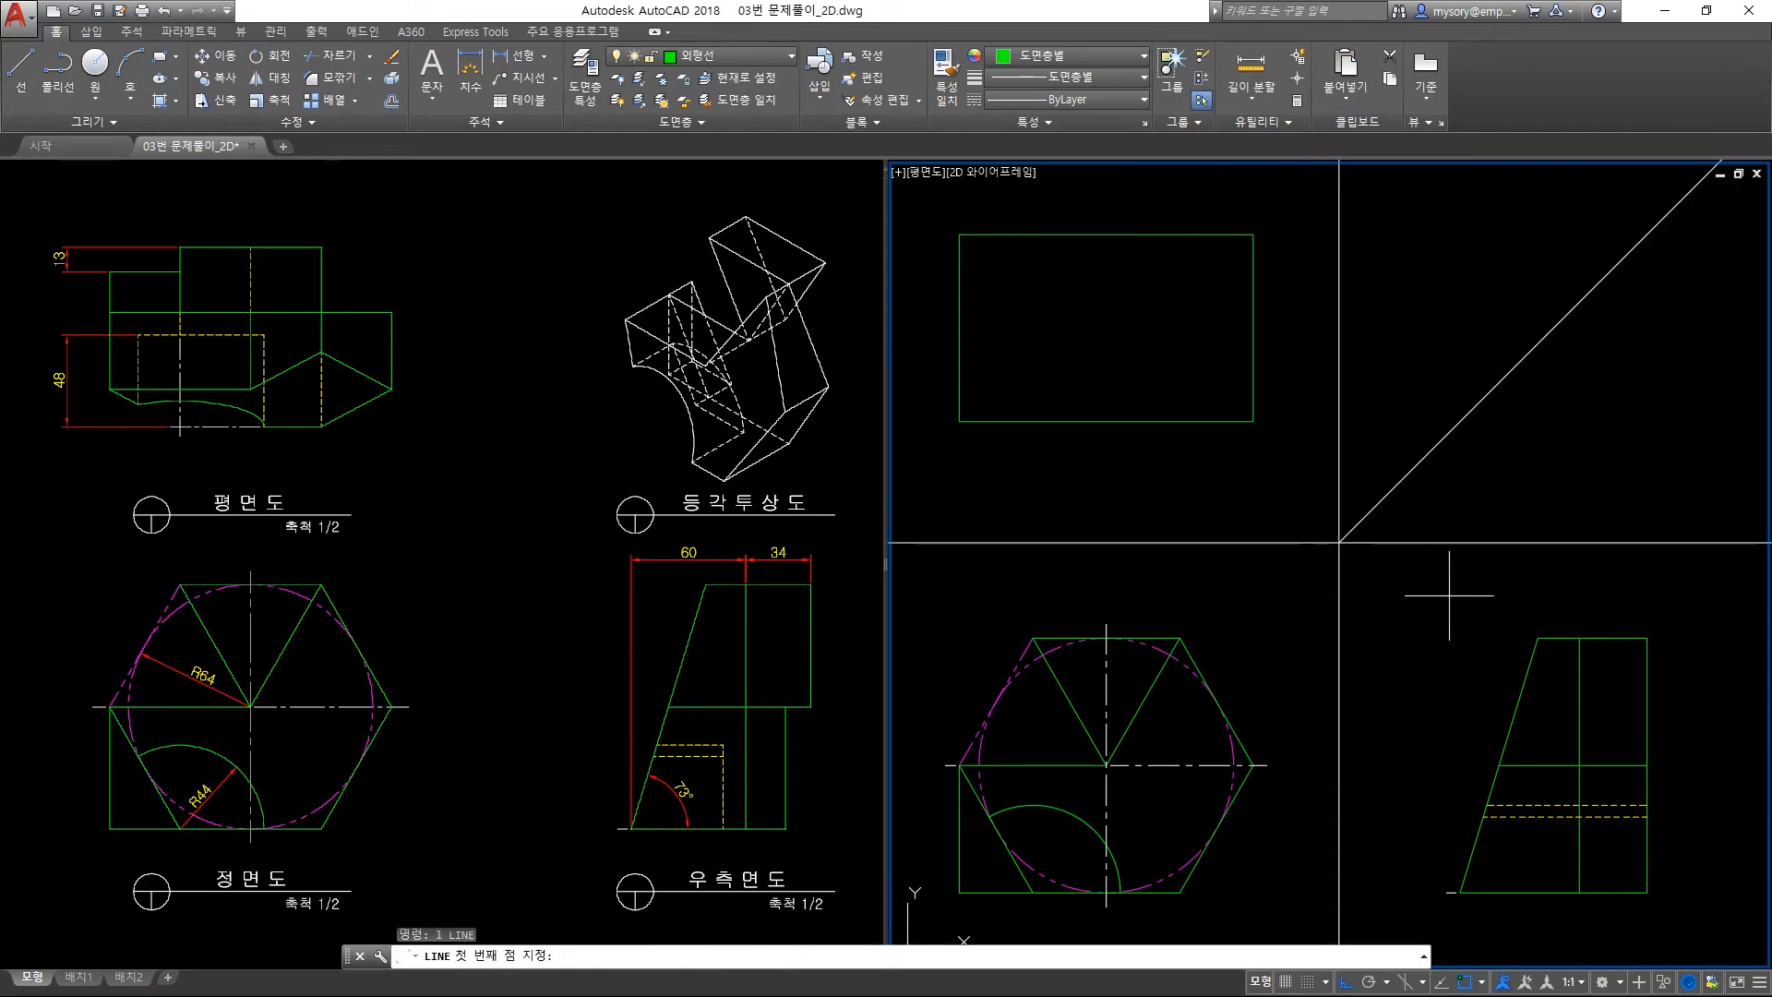
pyautogui.click(1180, 637)
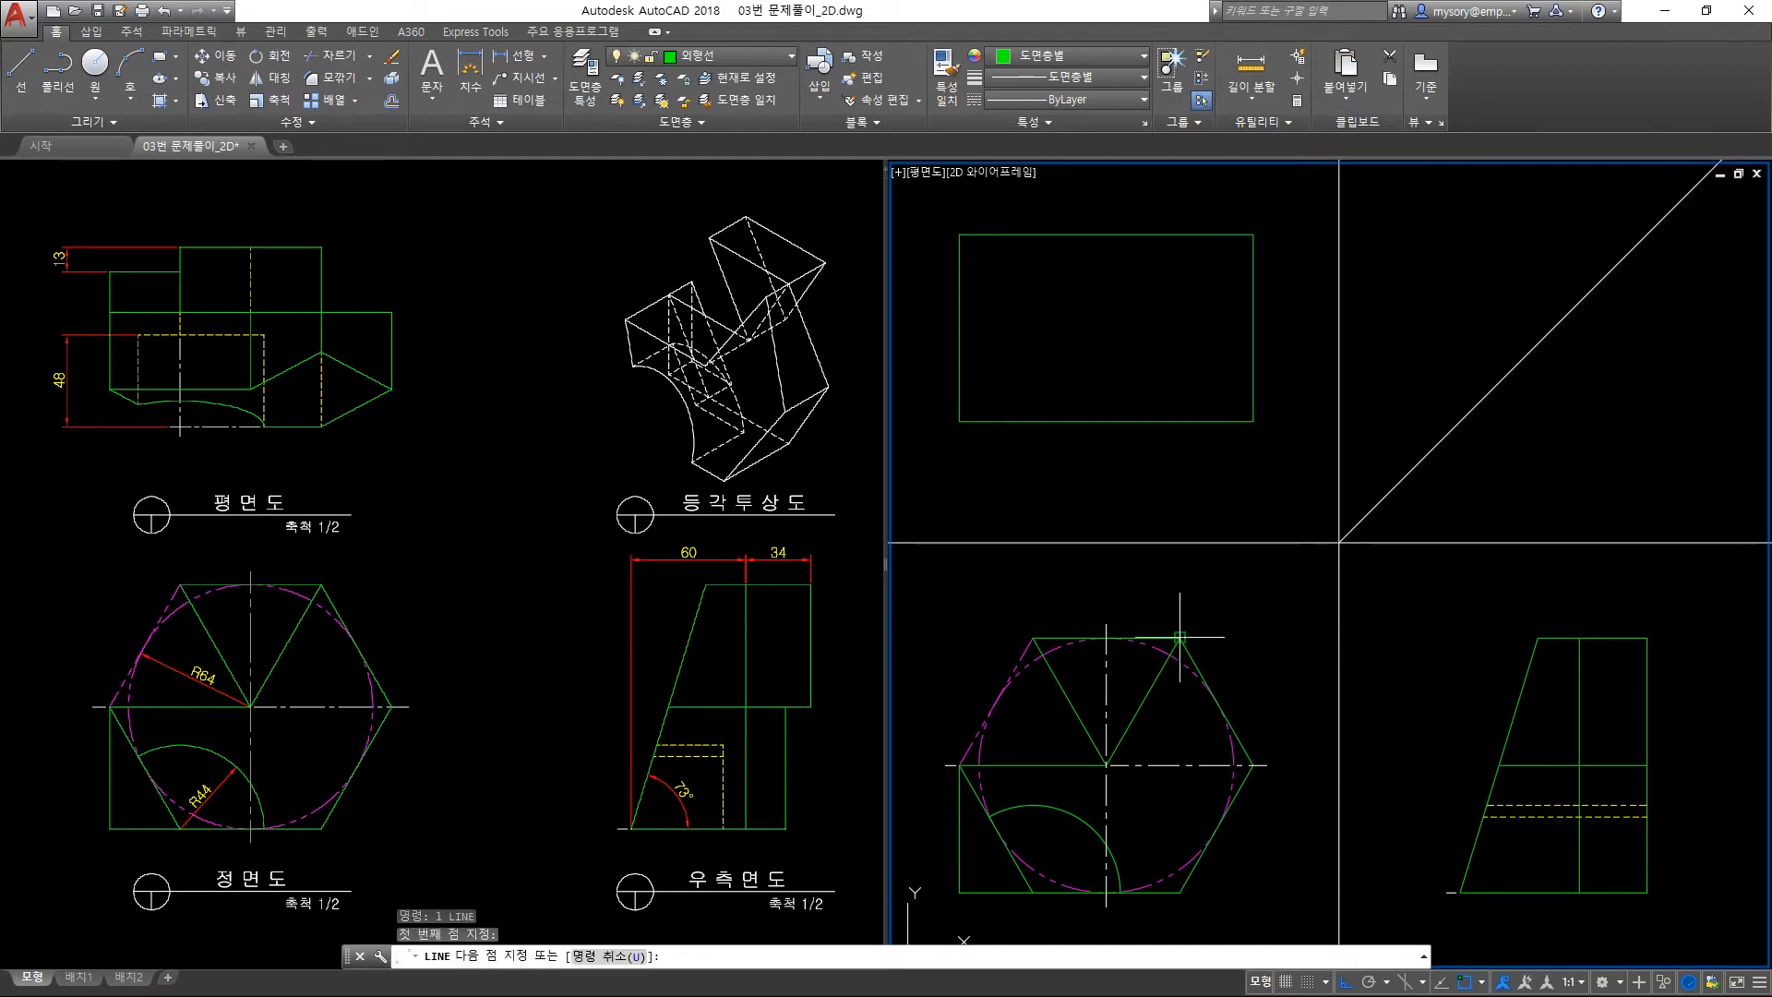
pyautogui.click(1180, 236)
pyautogui.press('Return')
# Draw a projection line from the hexagon's upper-right corner across to the side view's upper-left corner and up past the 45° line.
pyautogui.press('Return')
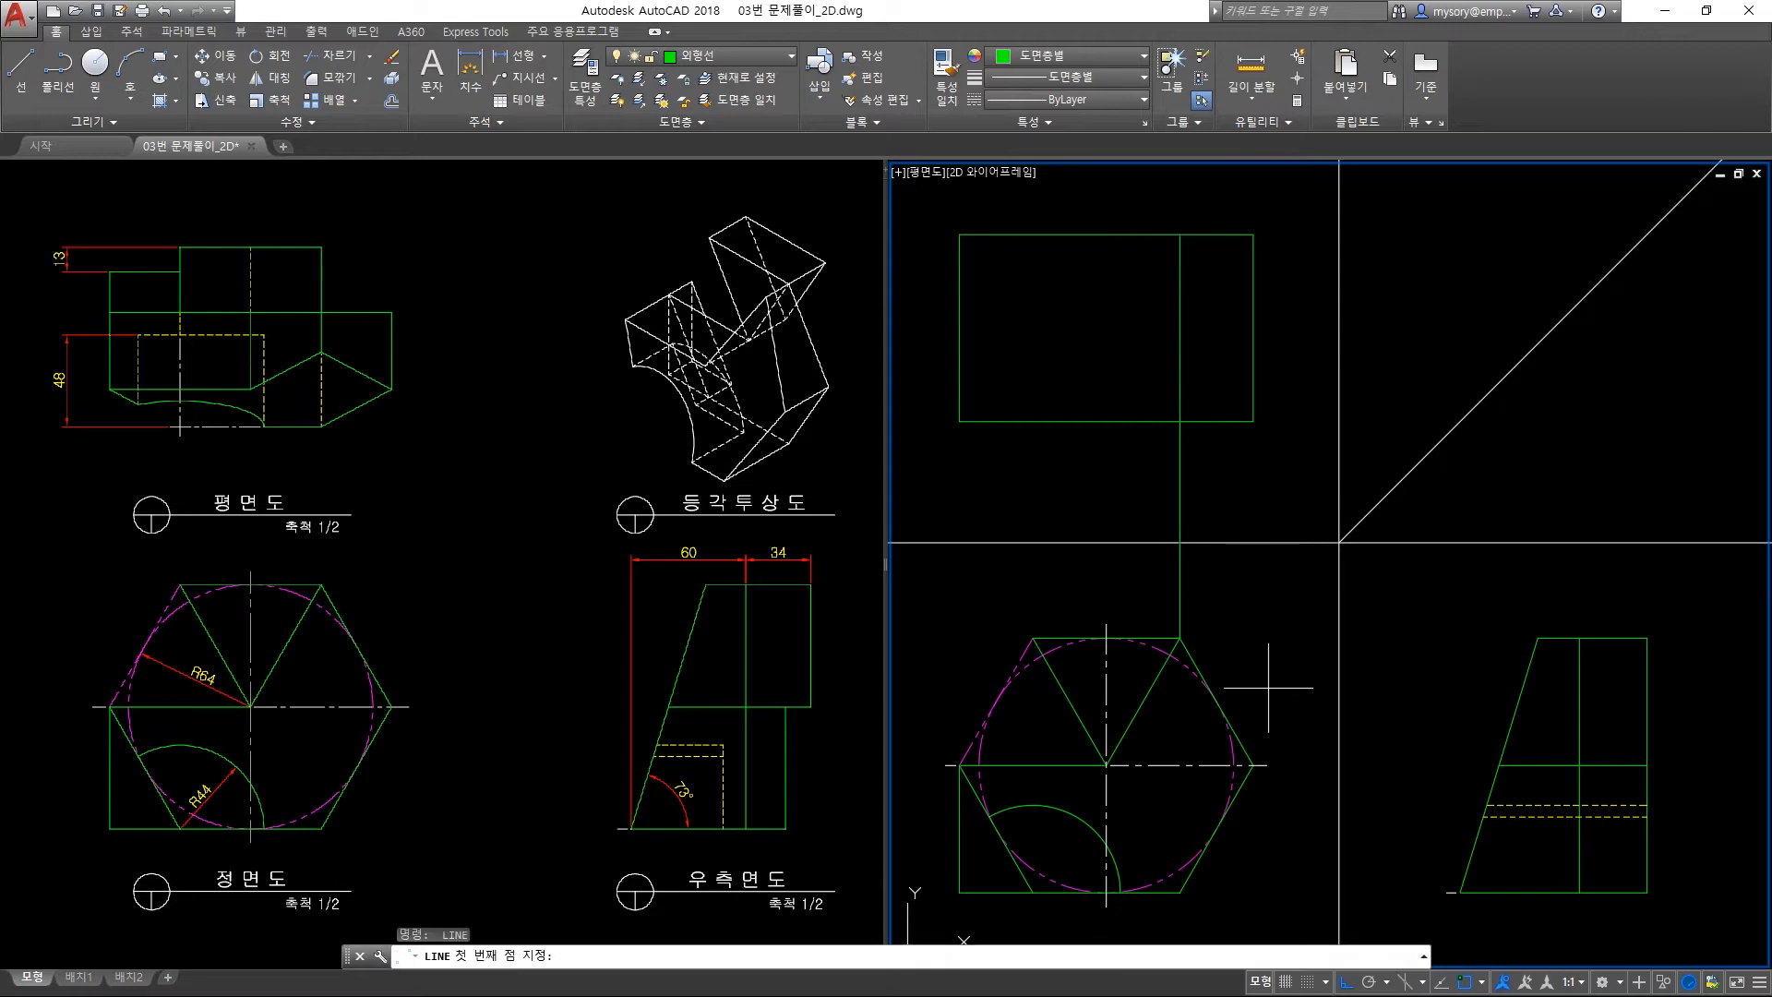
pyautogui.click(1180, 637)
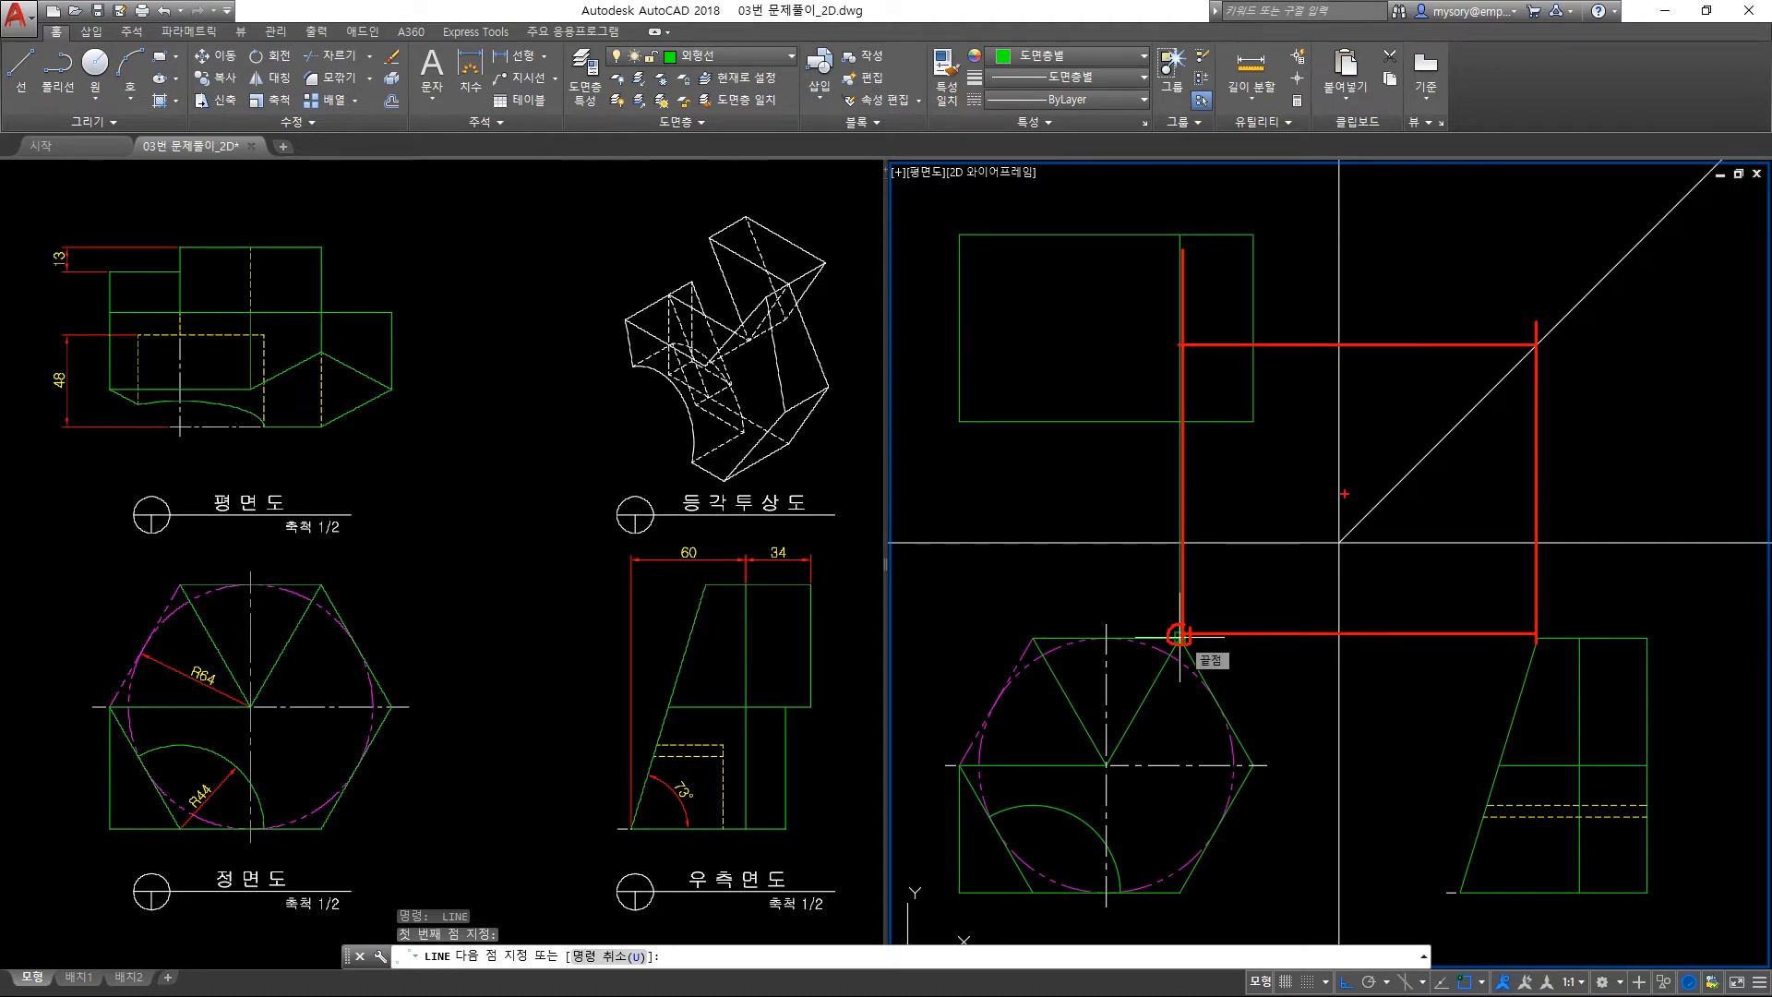
pyautogui.click(1179, 635)
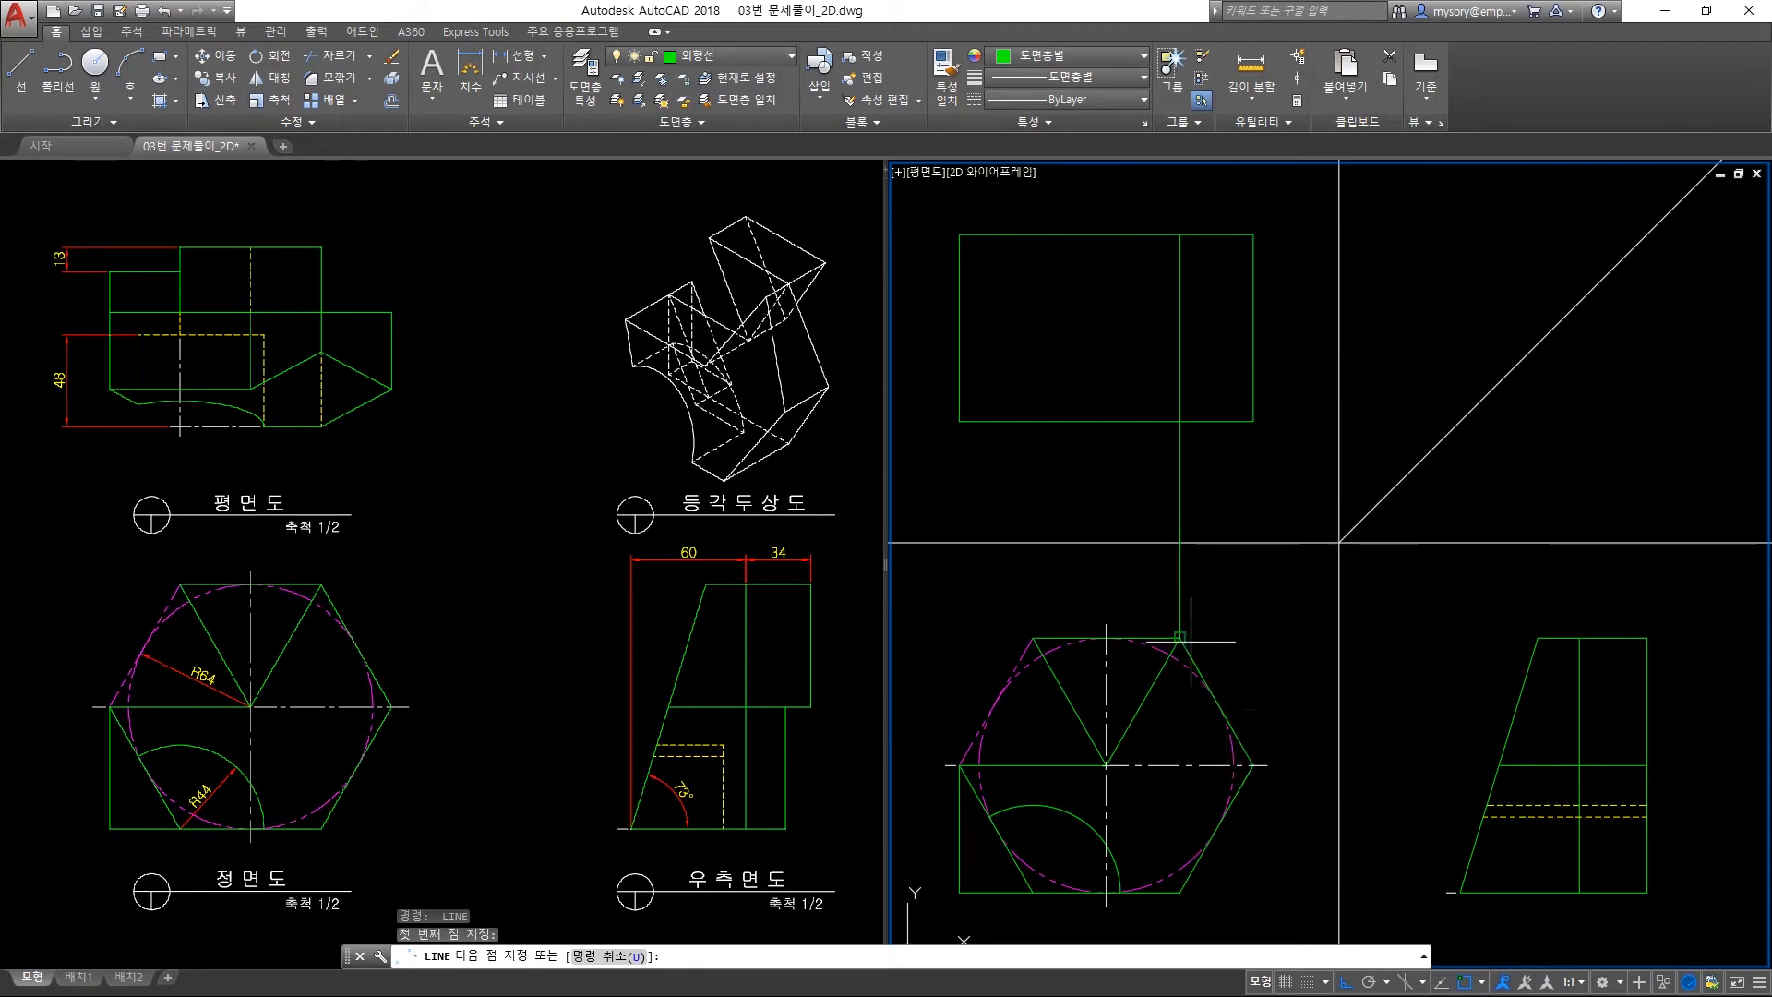
pyautogui.click(1537, 637)
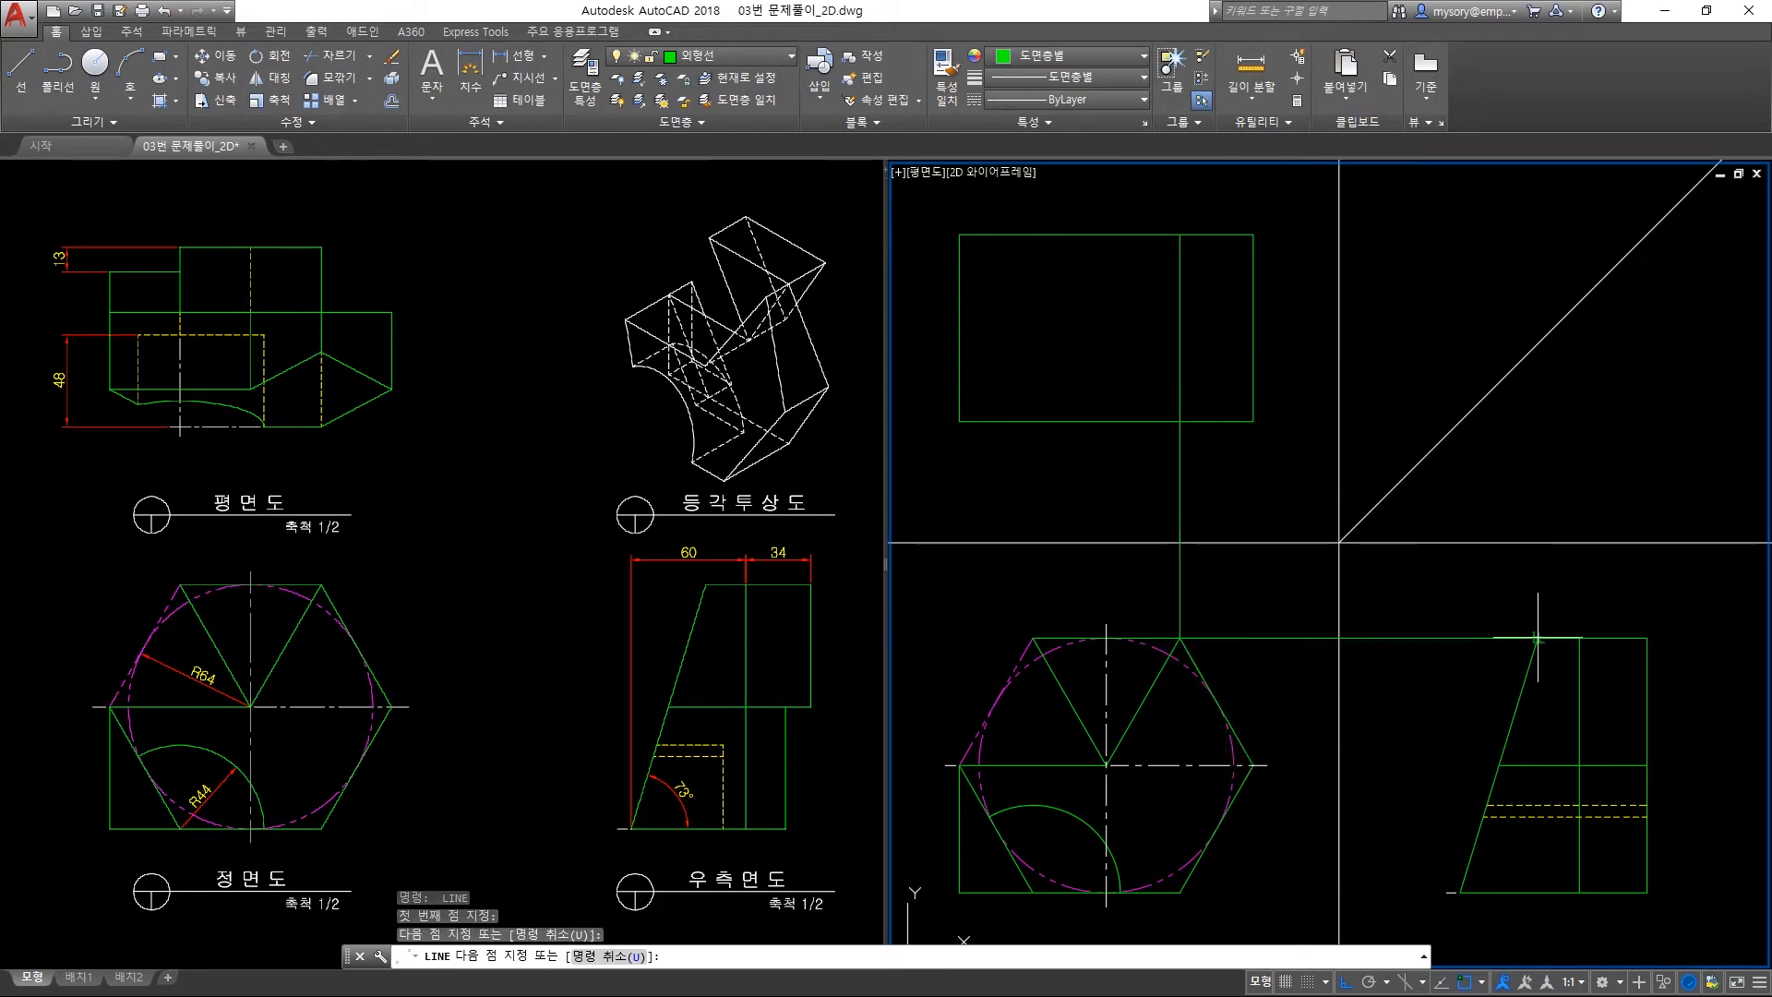
pyautogui.click(1610, 344)
pyautogui.press('space')
# Draw a horizontal projection line from that vertical line's crossing with the 45° line to the top view's inner vertical line.
pyautogui.press('space')
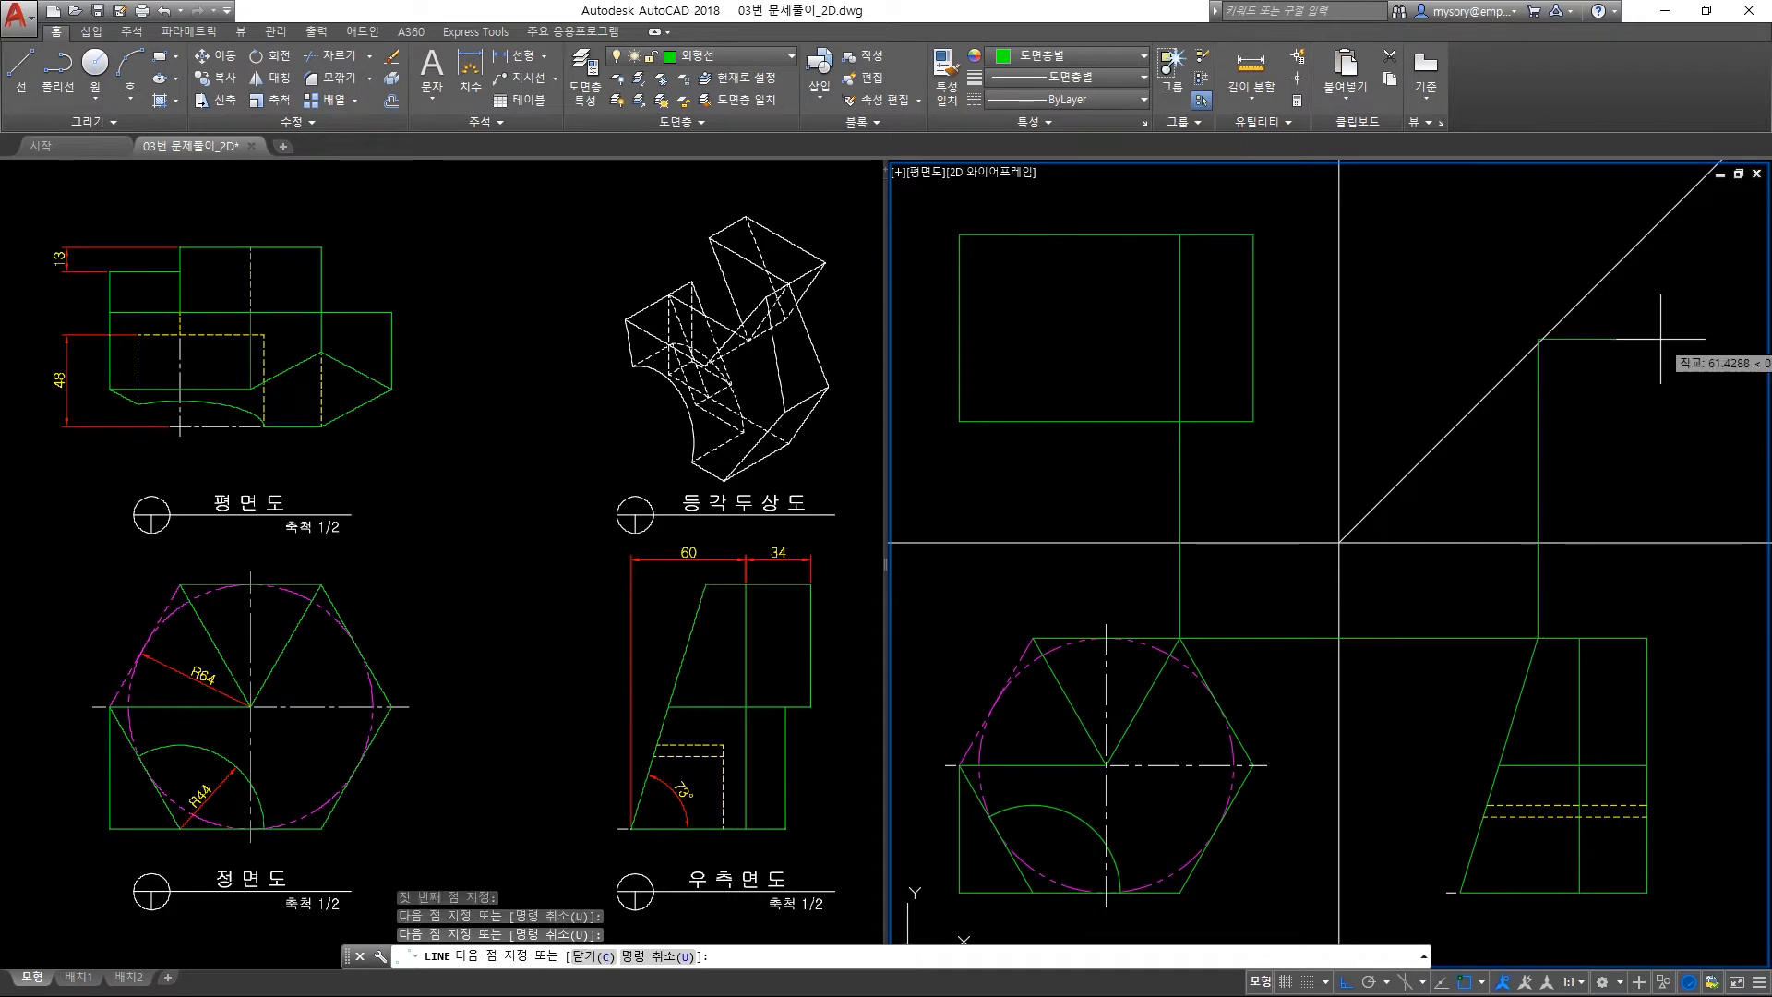
pyautogui.click(1537, 343)
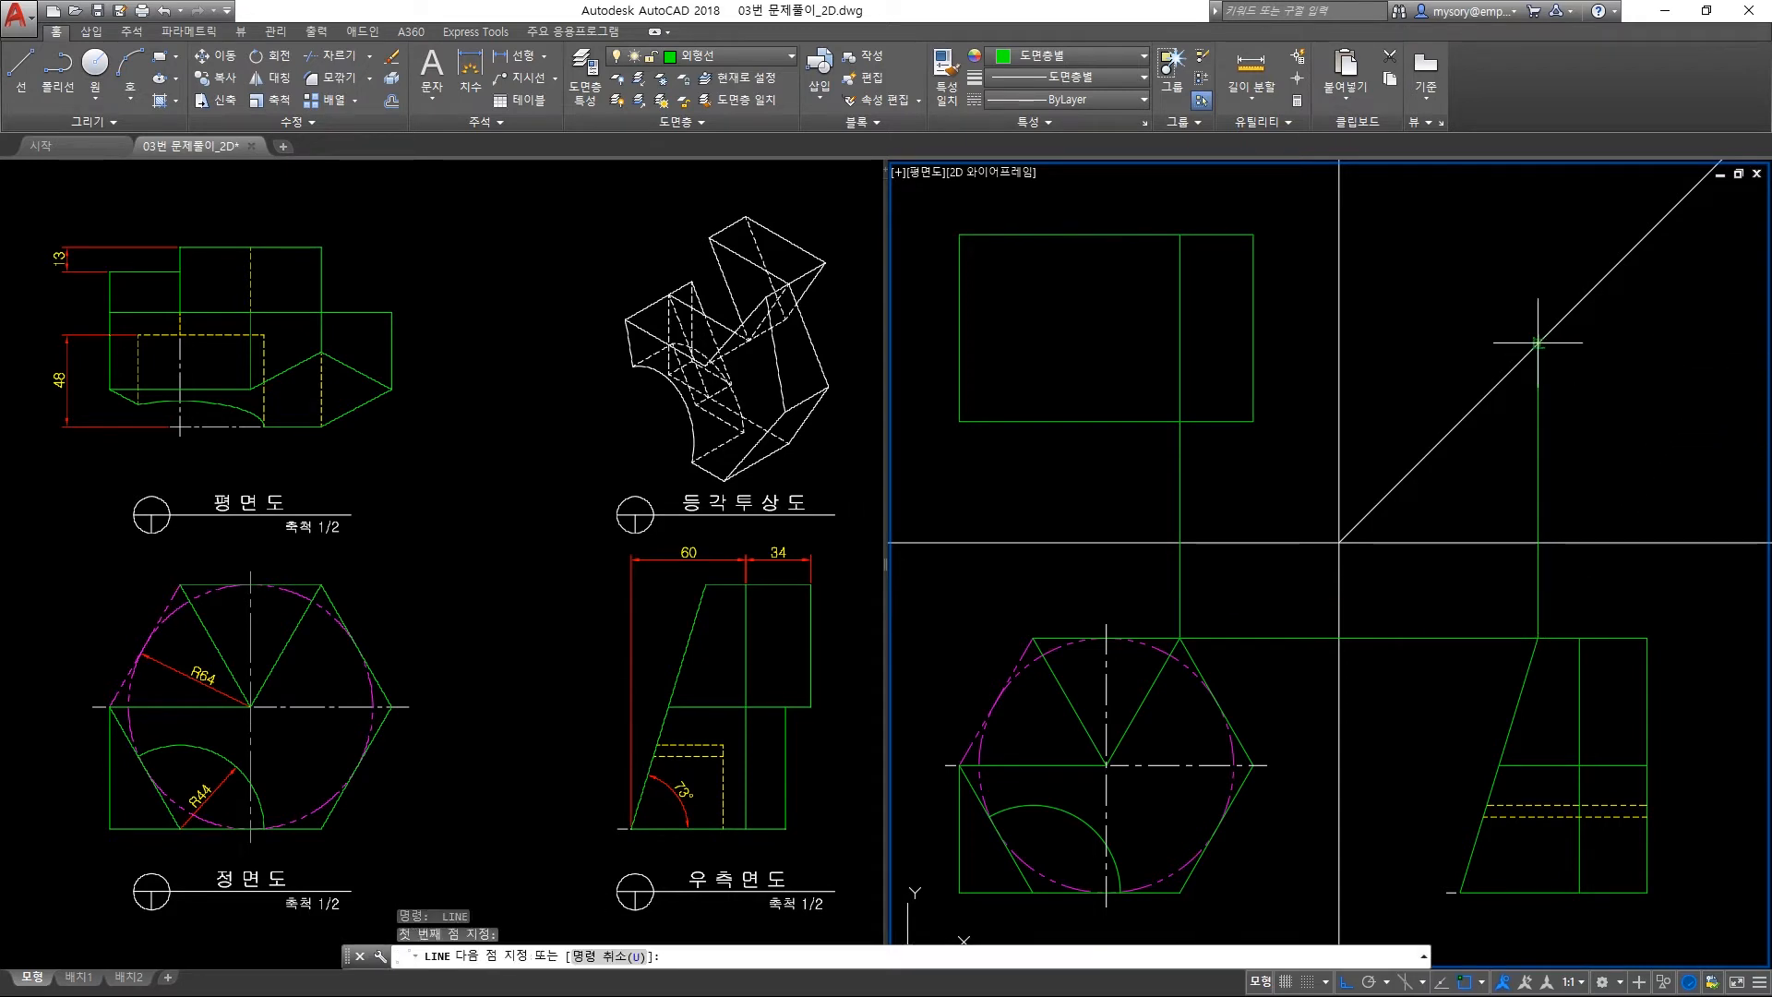
pyautogui.click(1179, 343)
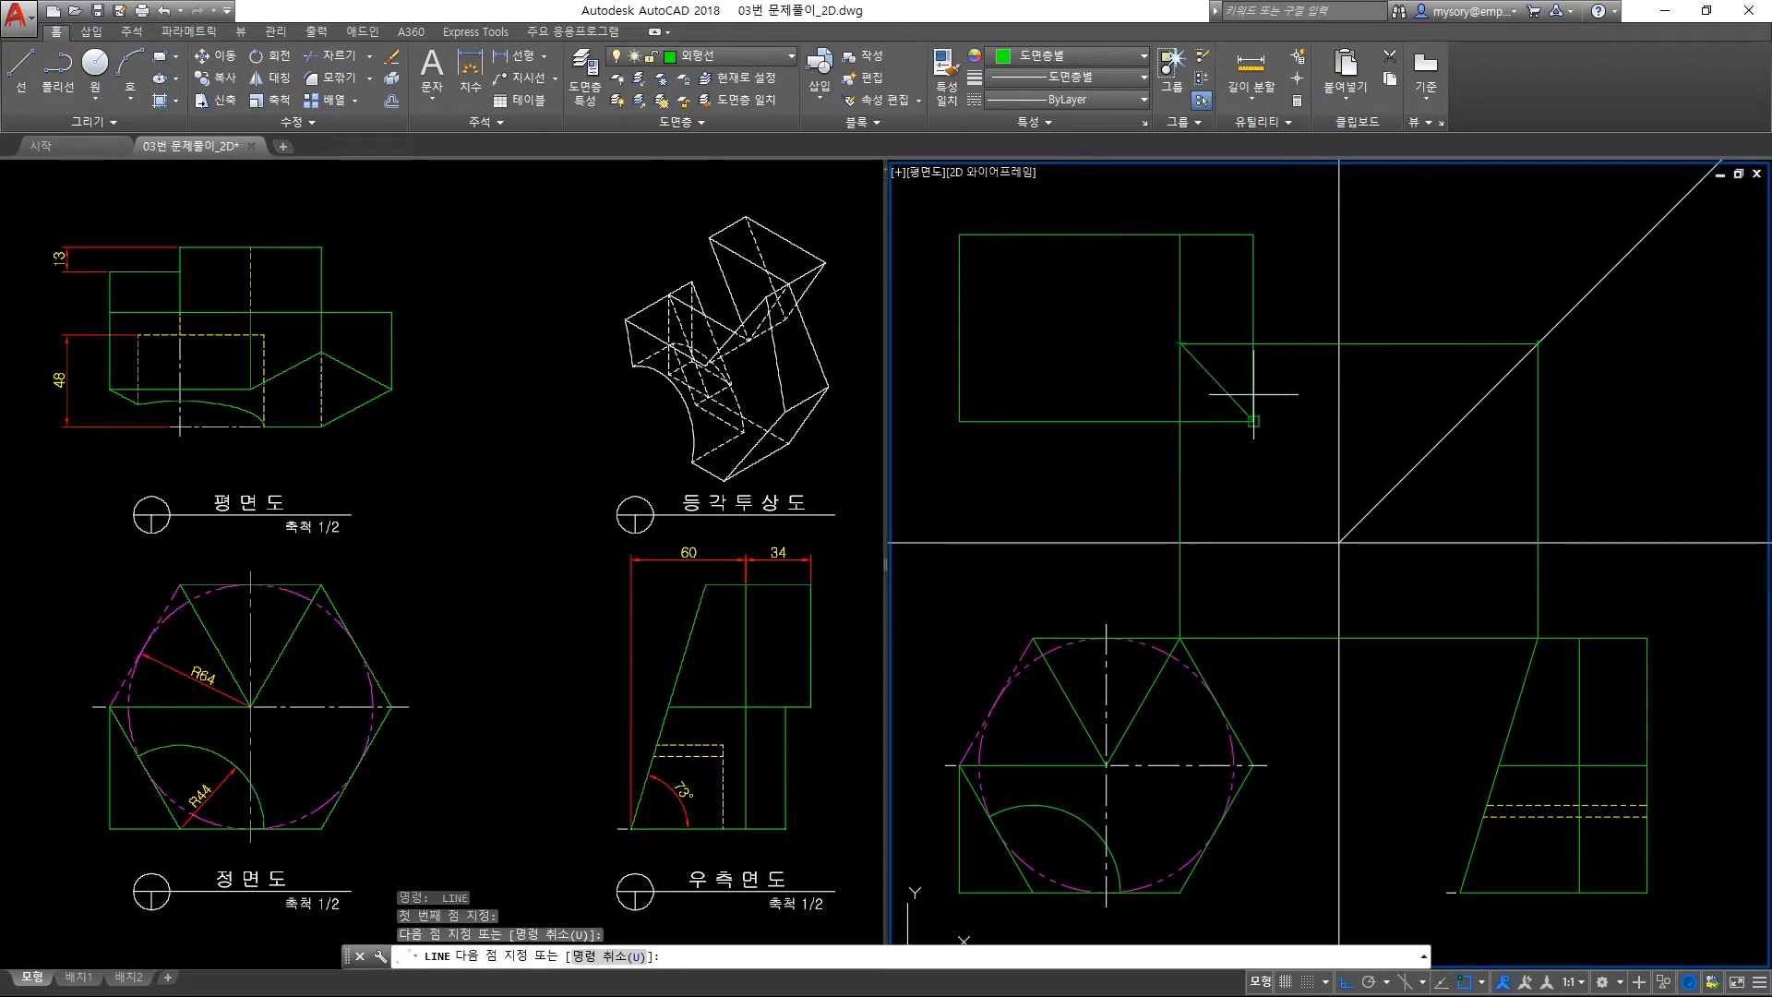
pyautogui.press('space')
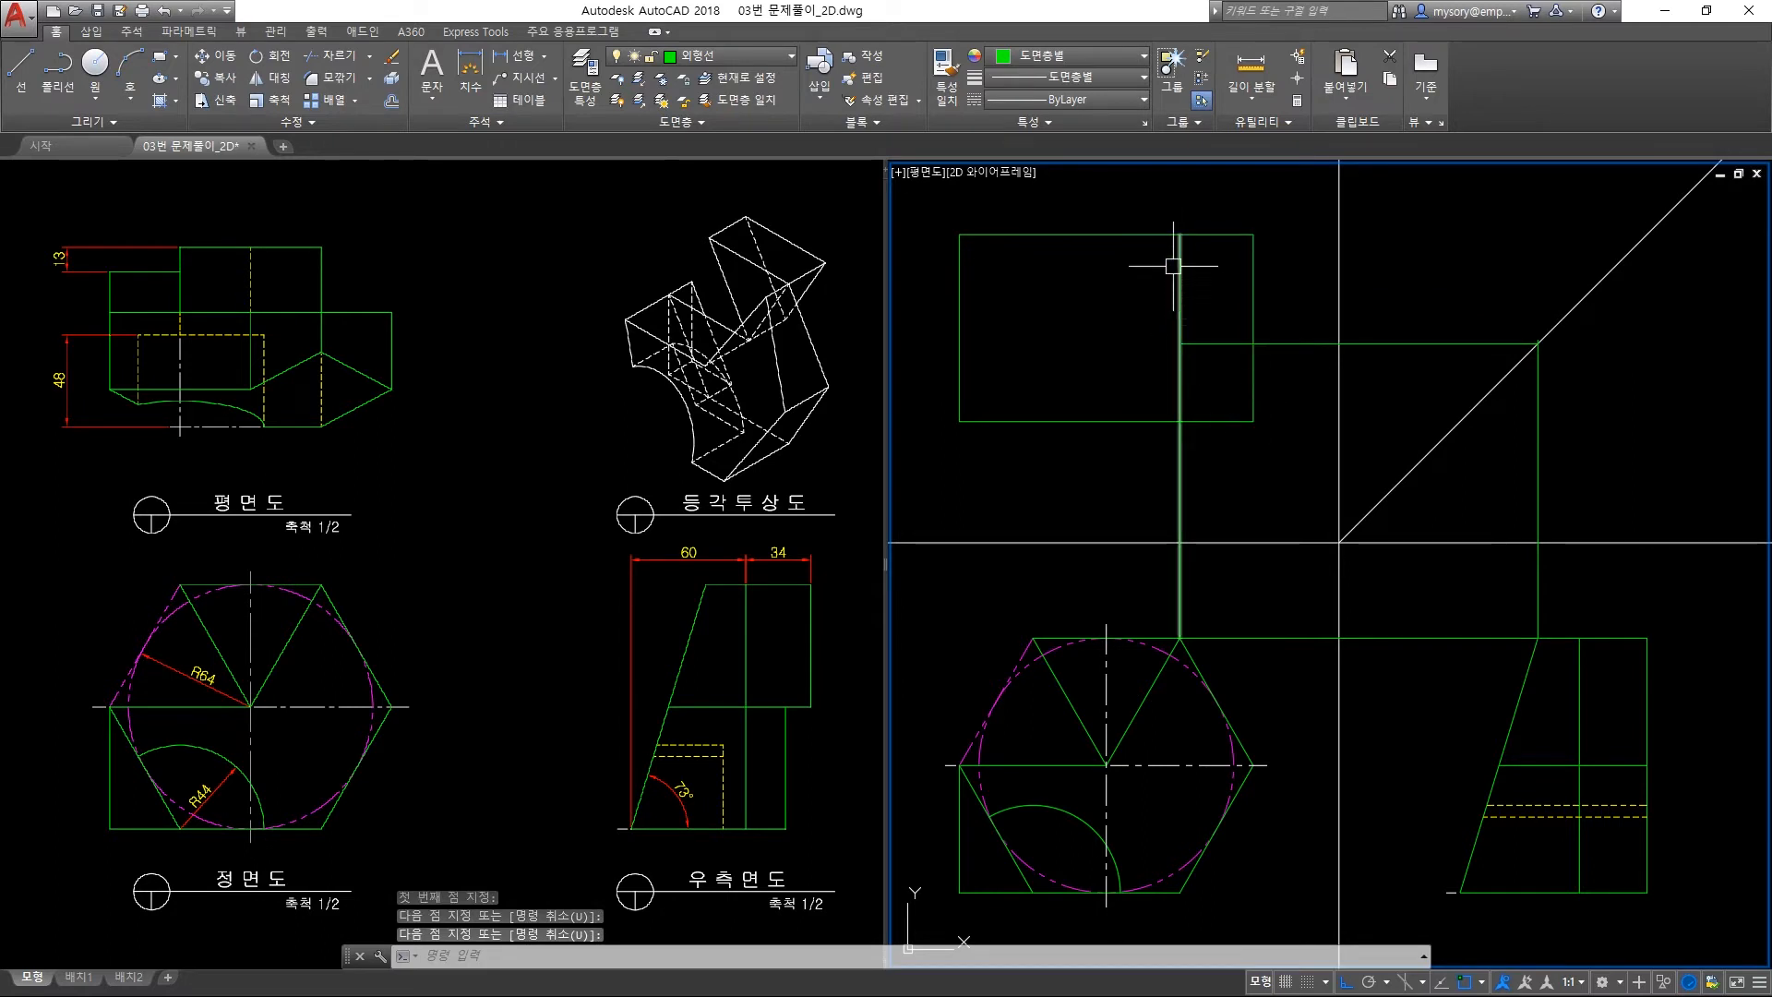
# Trim the top view's inner vertical line below the horizontal projection line.
pyautogui.write('tr')
pyautogui.press('space')
pyautogui.click(1238, 407)
pyautogui.click(1145, 324)
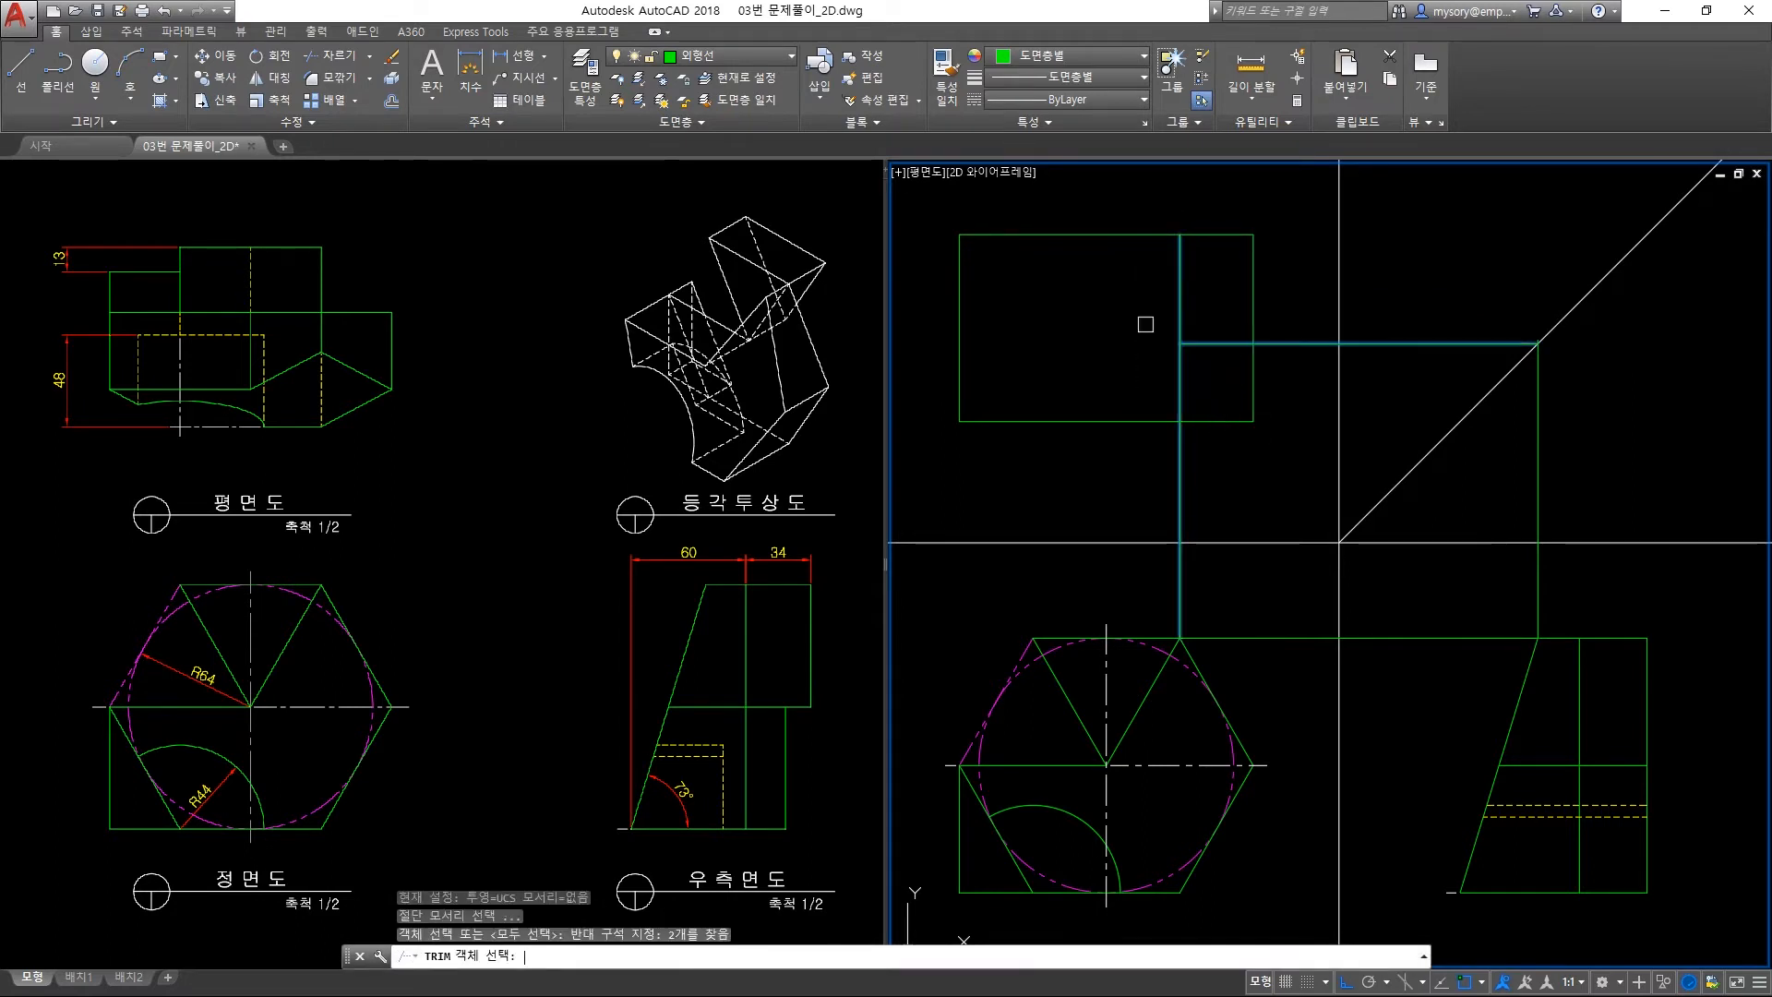
pyautogui.press('space')
pyautogui.click(1177, 362)
pyautogui.press('space')
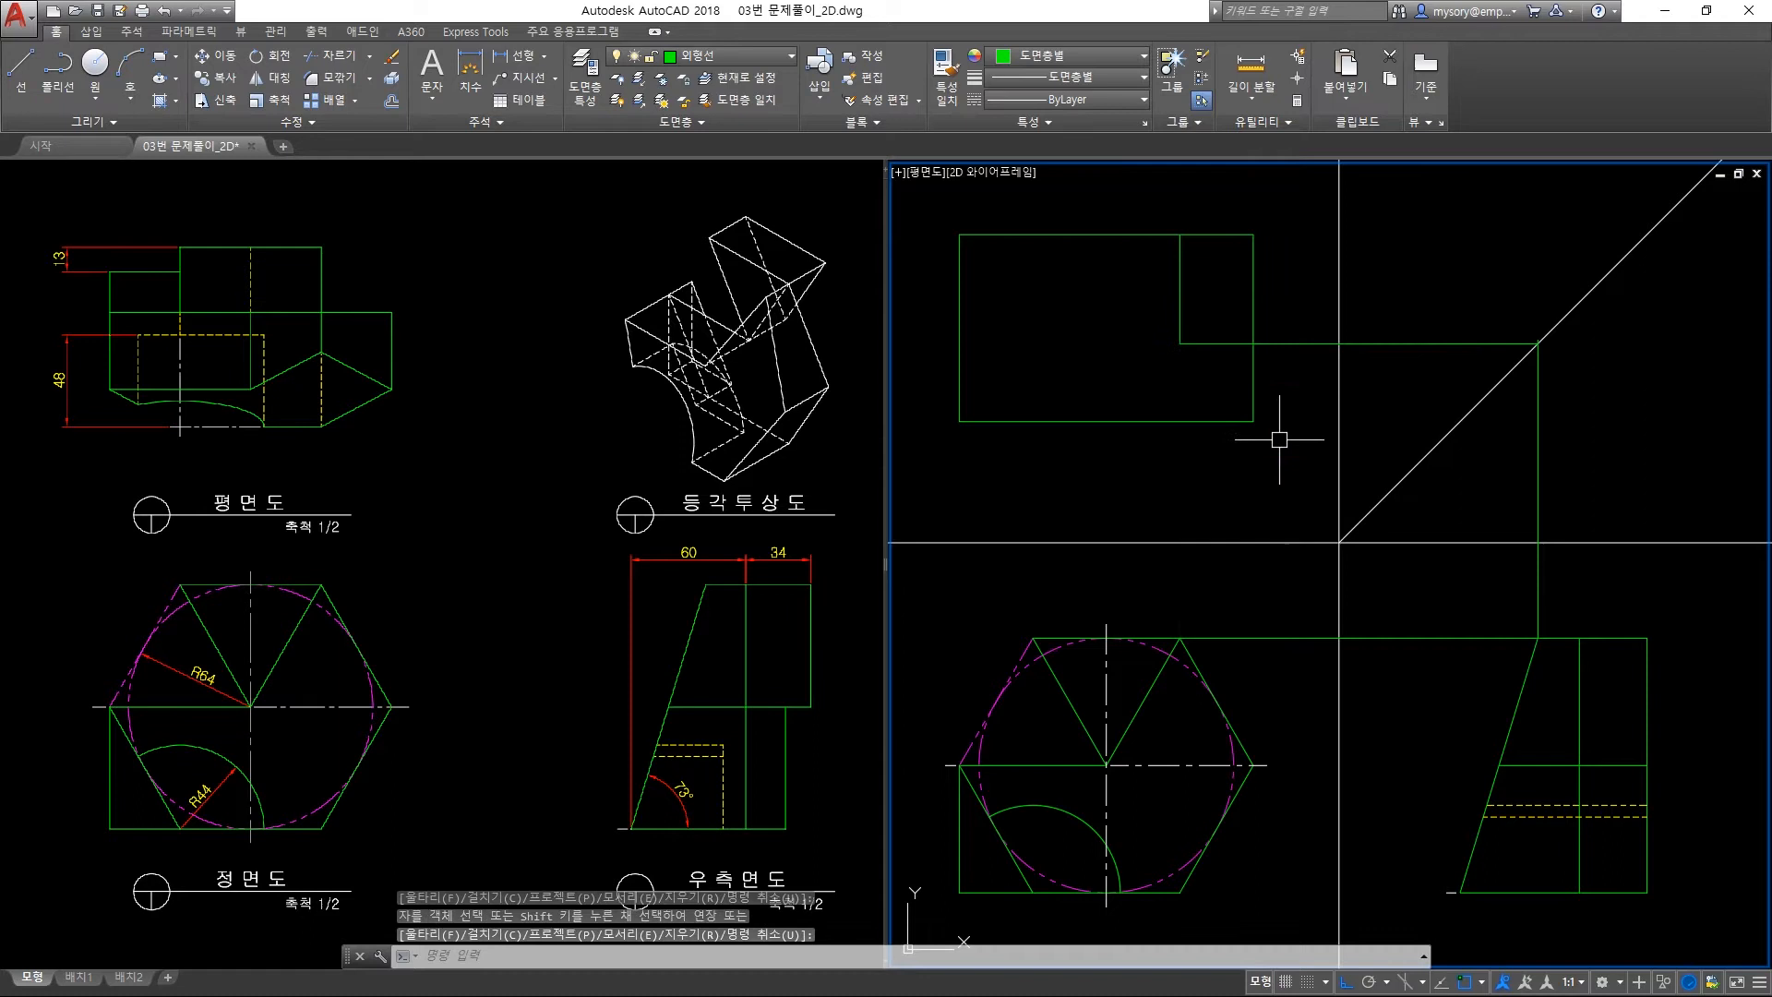
# Delete the three projection lines linking the front view's upper-right corner, the side view and the top view.
pyautogui.click(1310, 345)
pyautogui.click(1538, 447)
pyautogui.click(1446, 637)
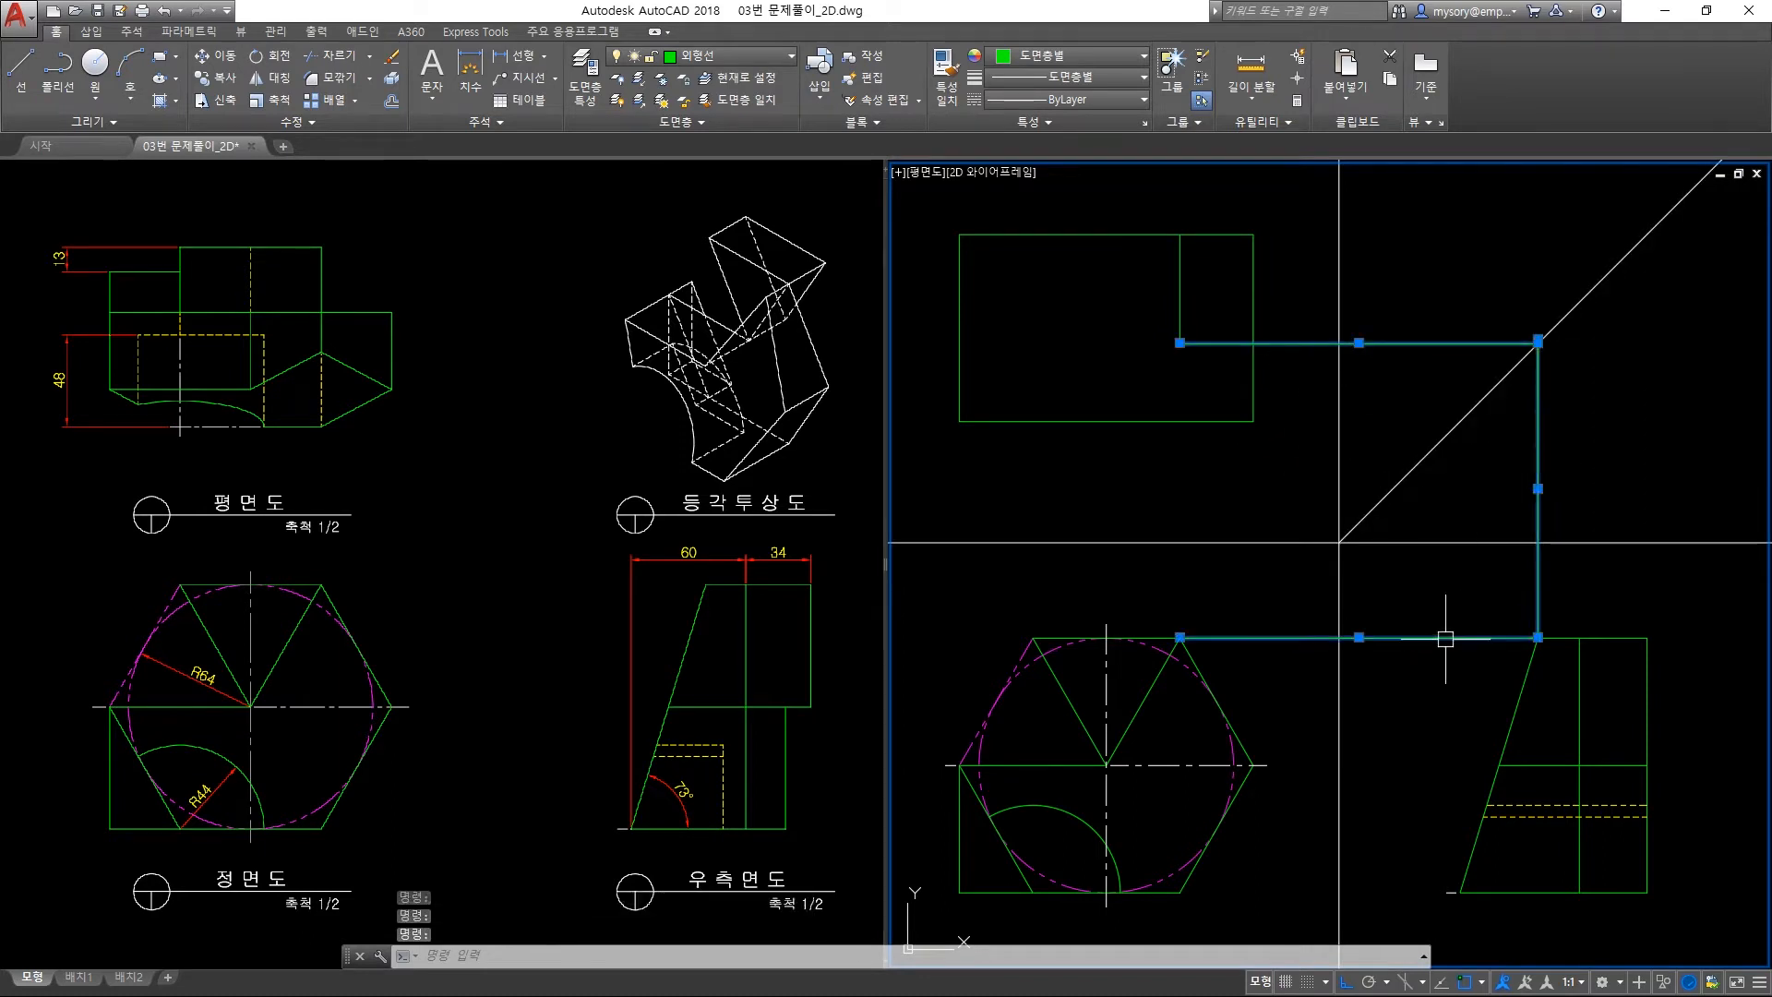
pyautogui.press('Delete')
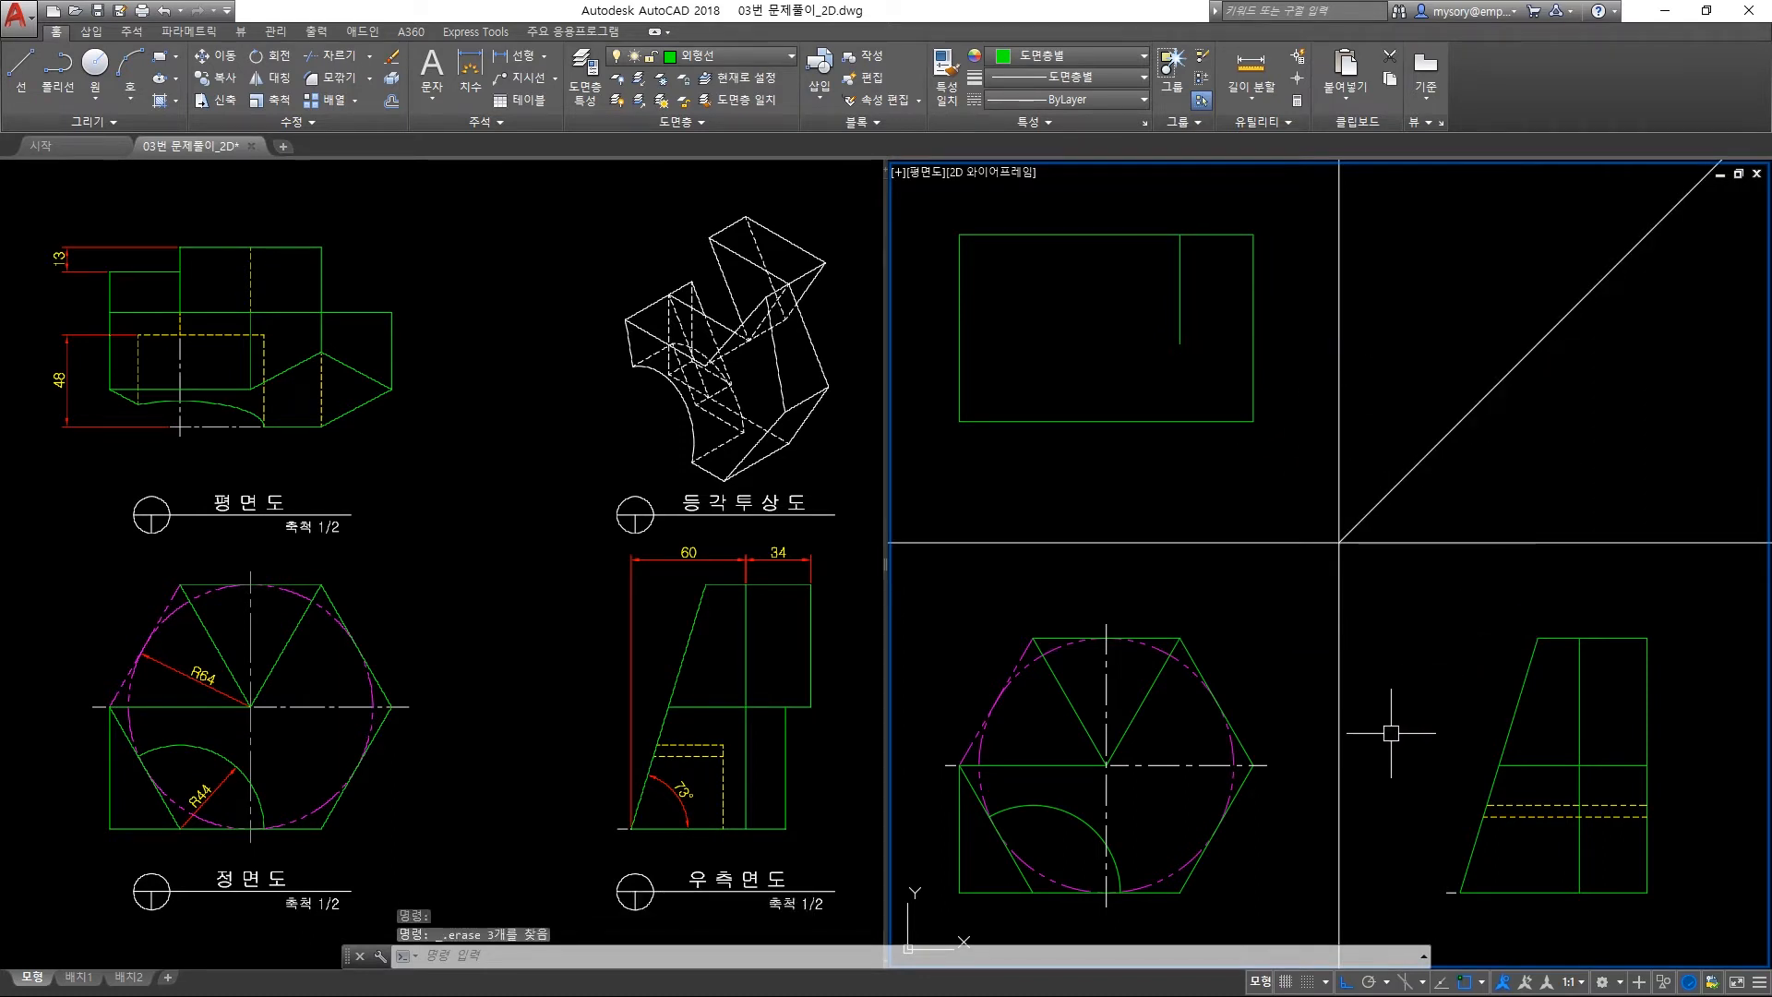
# Draw a projection line from the front view's right corner to the side view's slanted edge and up past the 45° line.
pyautogui.write('l')
pyautogui.press('space')
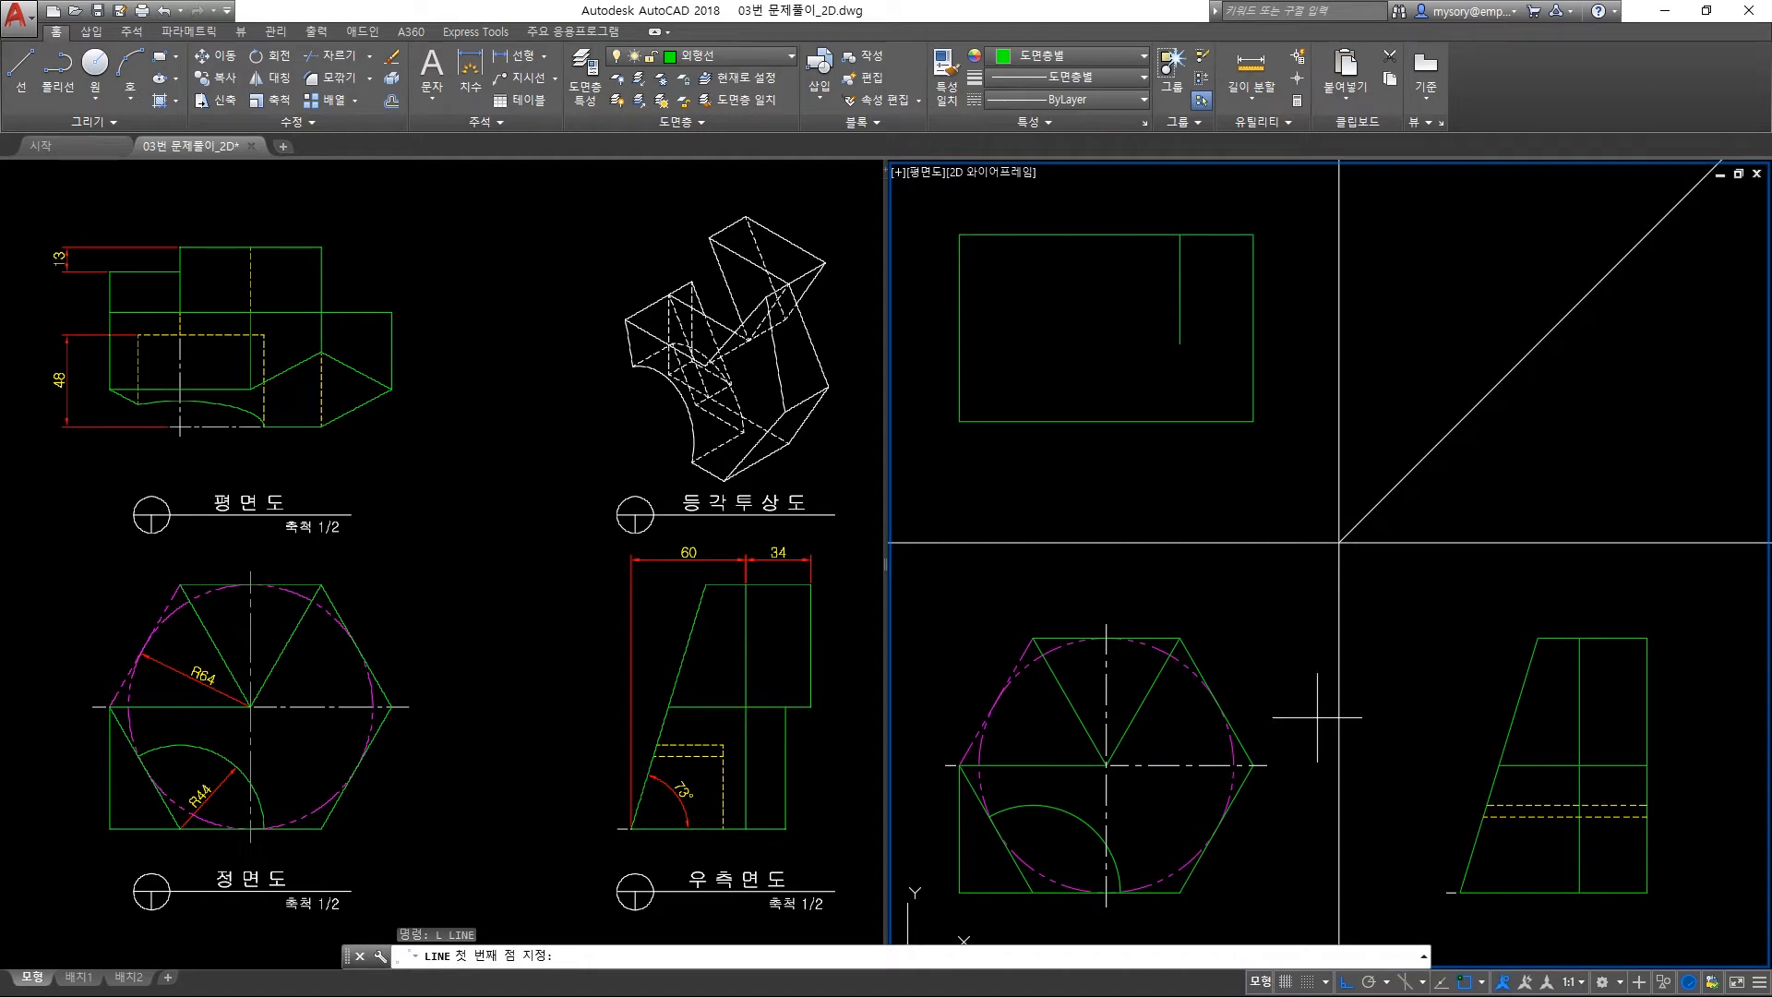
pyautogui.click(1253, 765)
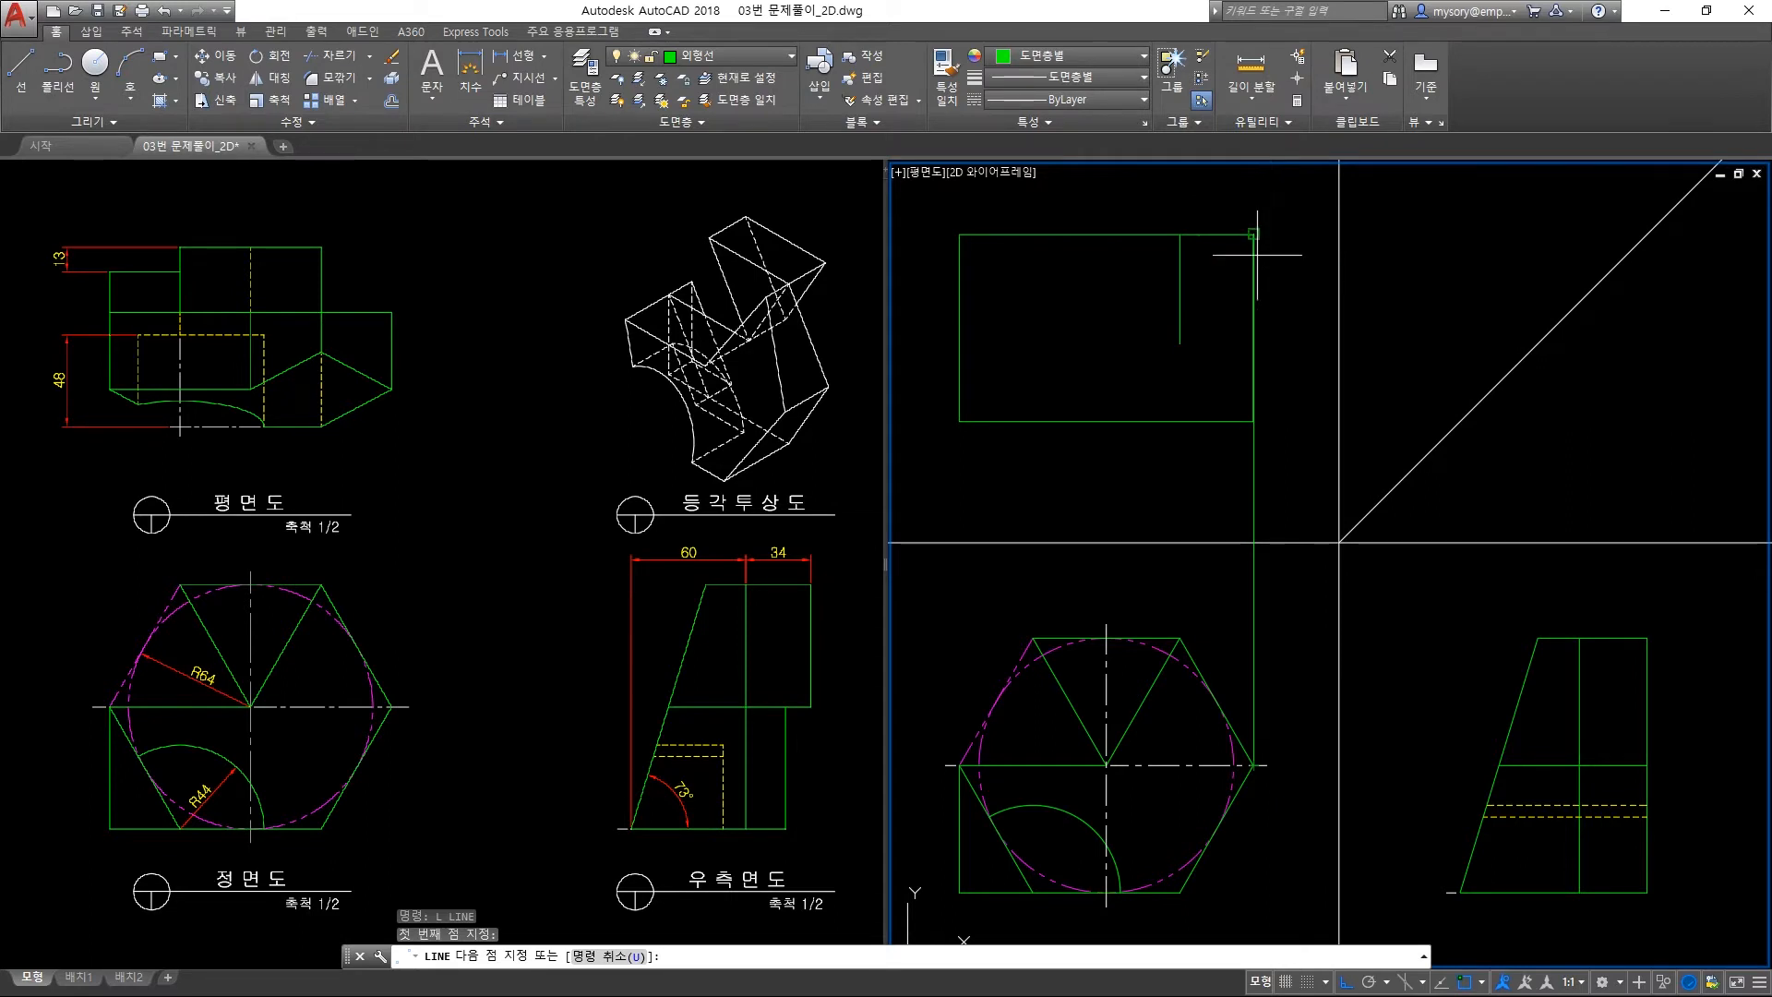
pyautogui.click(1498, 766)
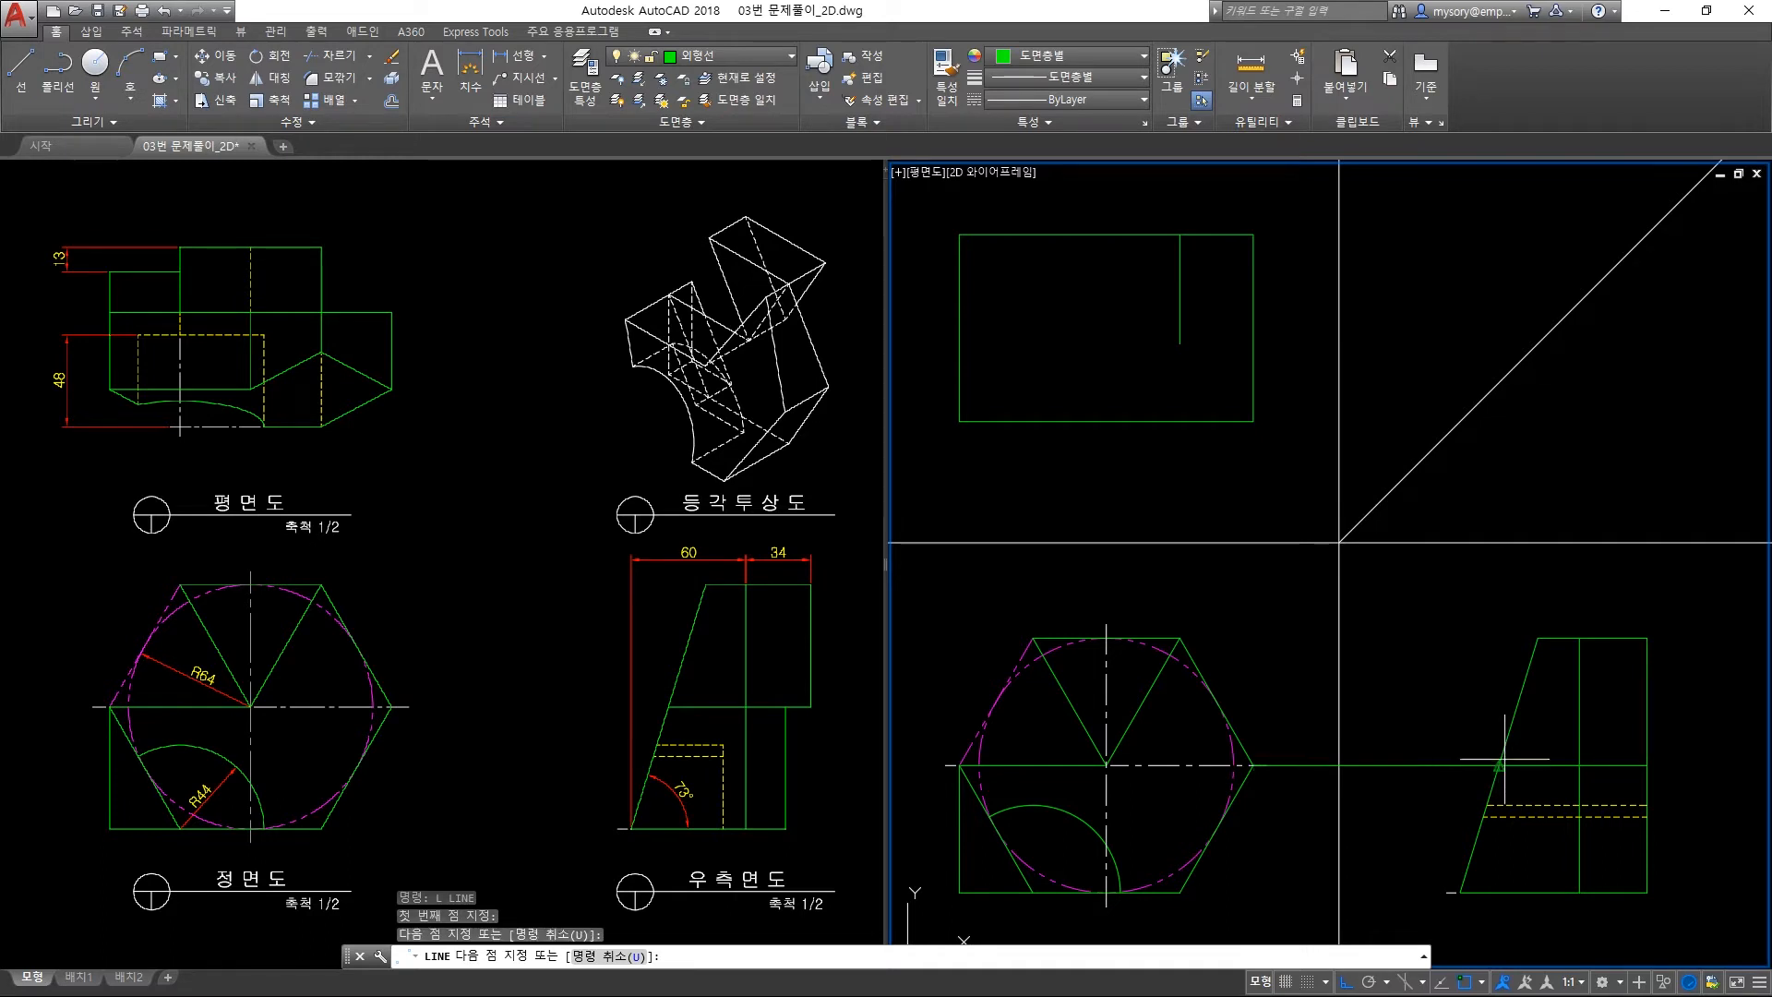
pyautogui.click(1628, 366)
pyautogui.press('Return')
# Draw a horizontal projection line from the new crossing on the 45° line to the top view's right edge.
pyautogui.press('Return')
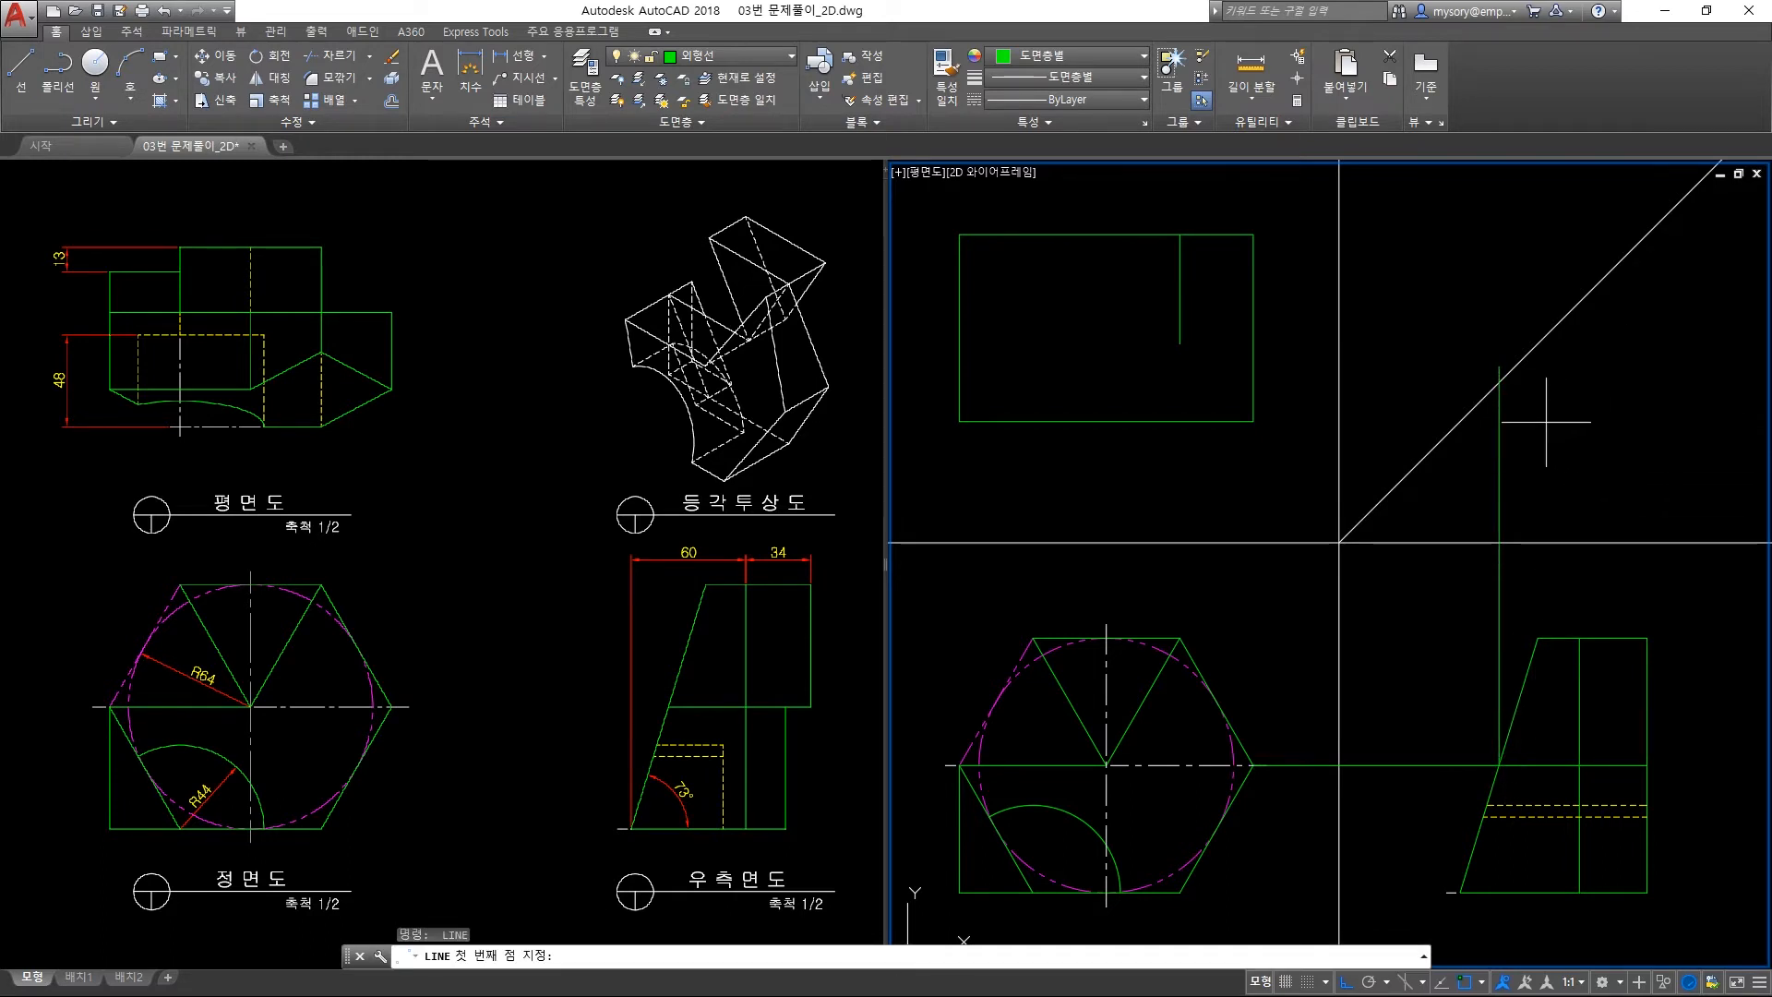
pyautogui.click(1499, 381)
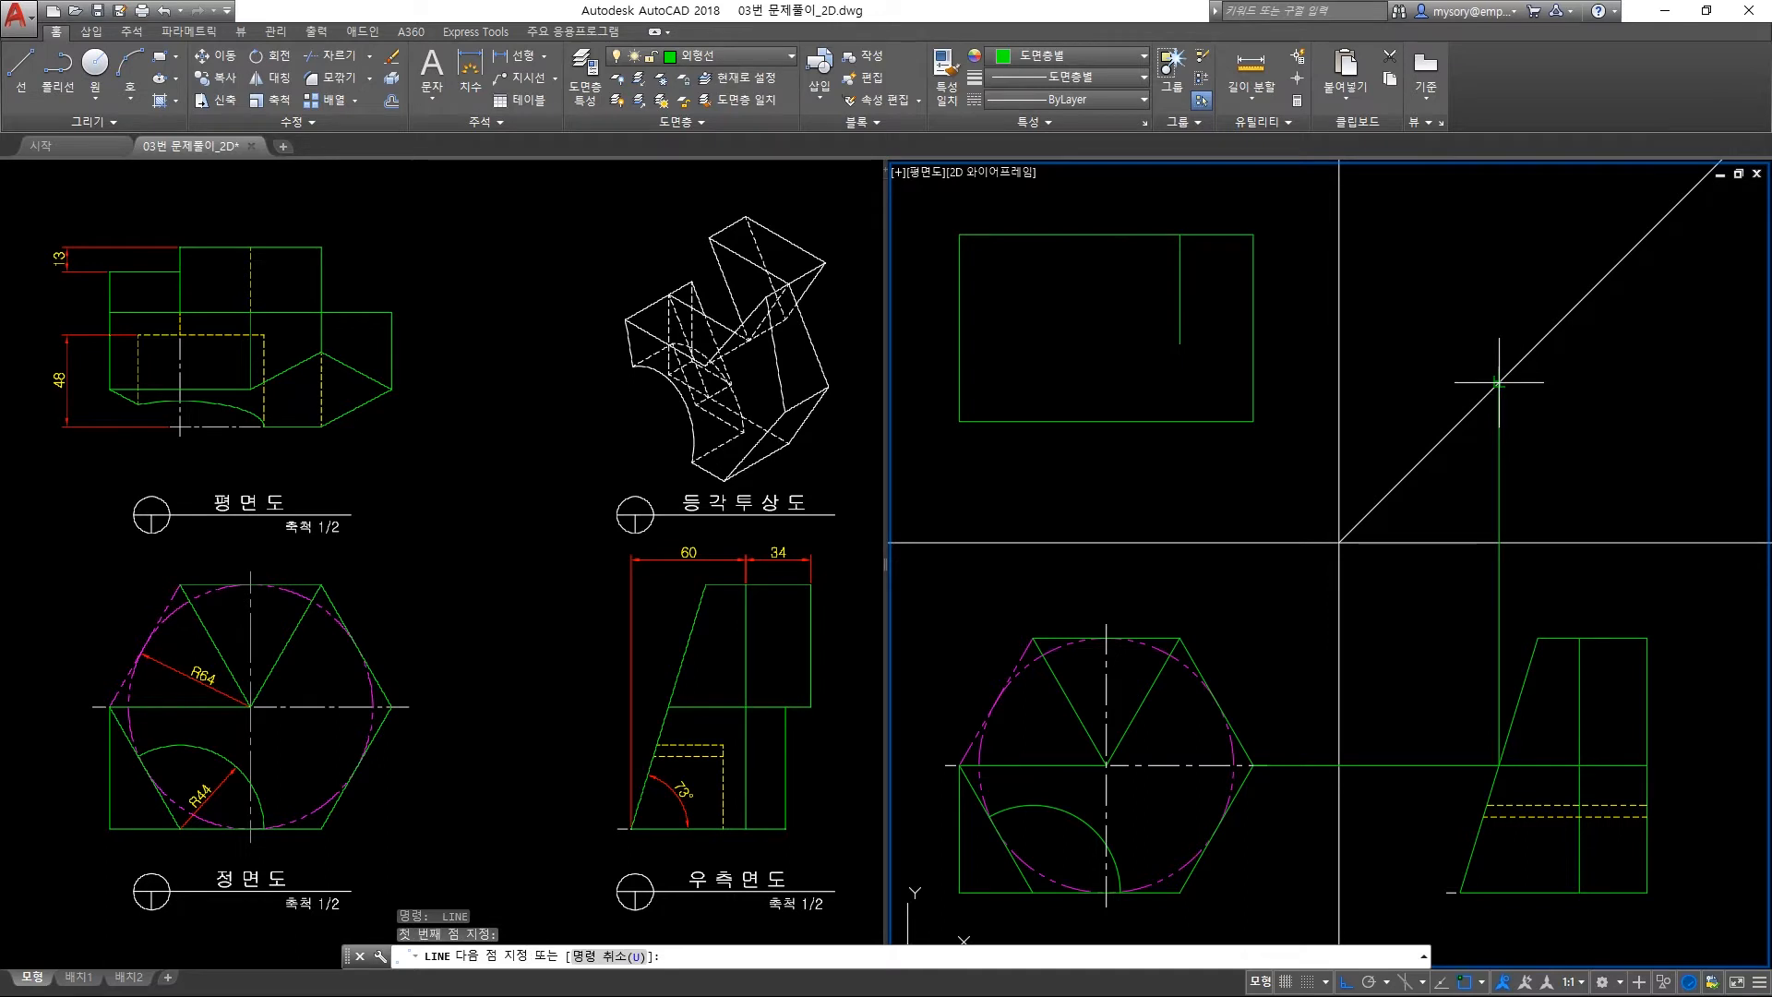
pyautogui.click(1254, 381)
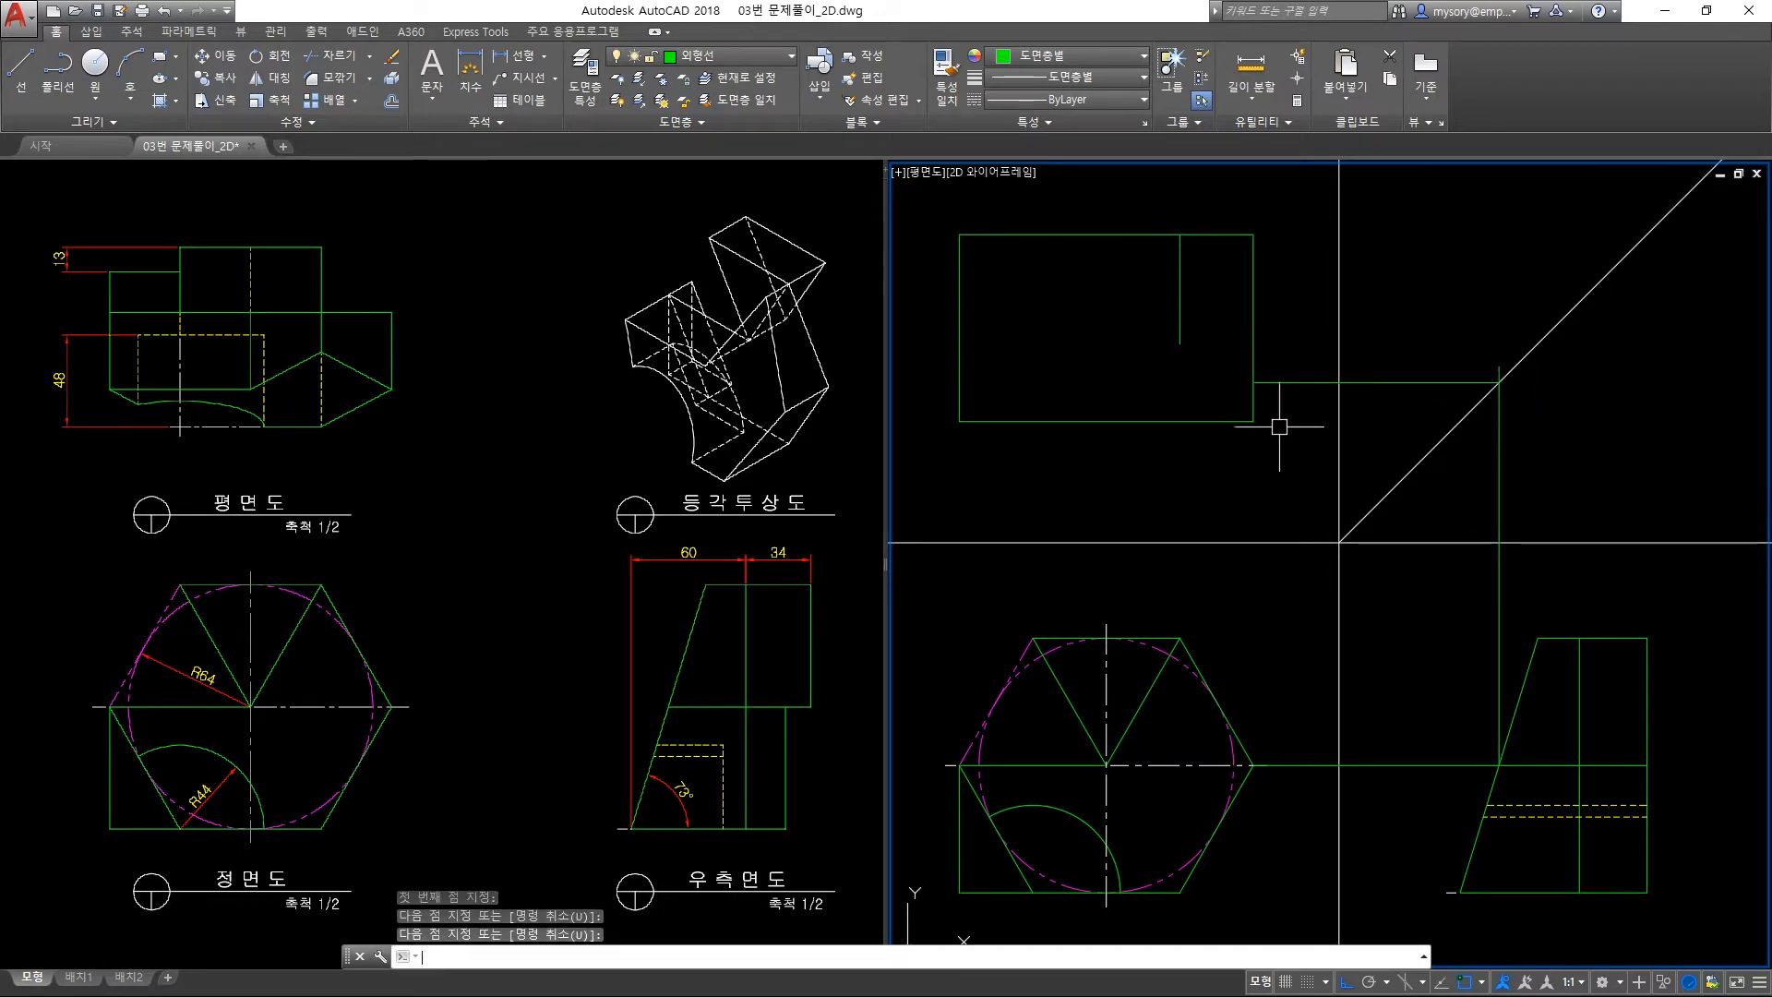
pyautogui.press('Return')
# Draw the top view's slanted edge from the projected point on the right edge to the inner vertical line's lower end.
pyautogui.press('Return')
pyautogui.click(1253, 382)
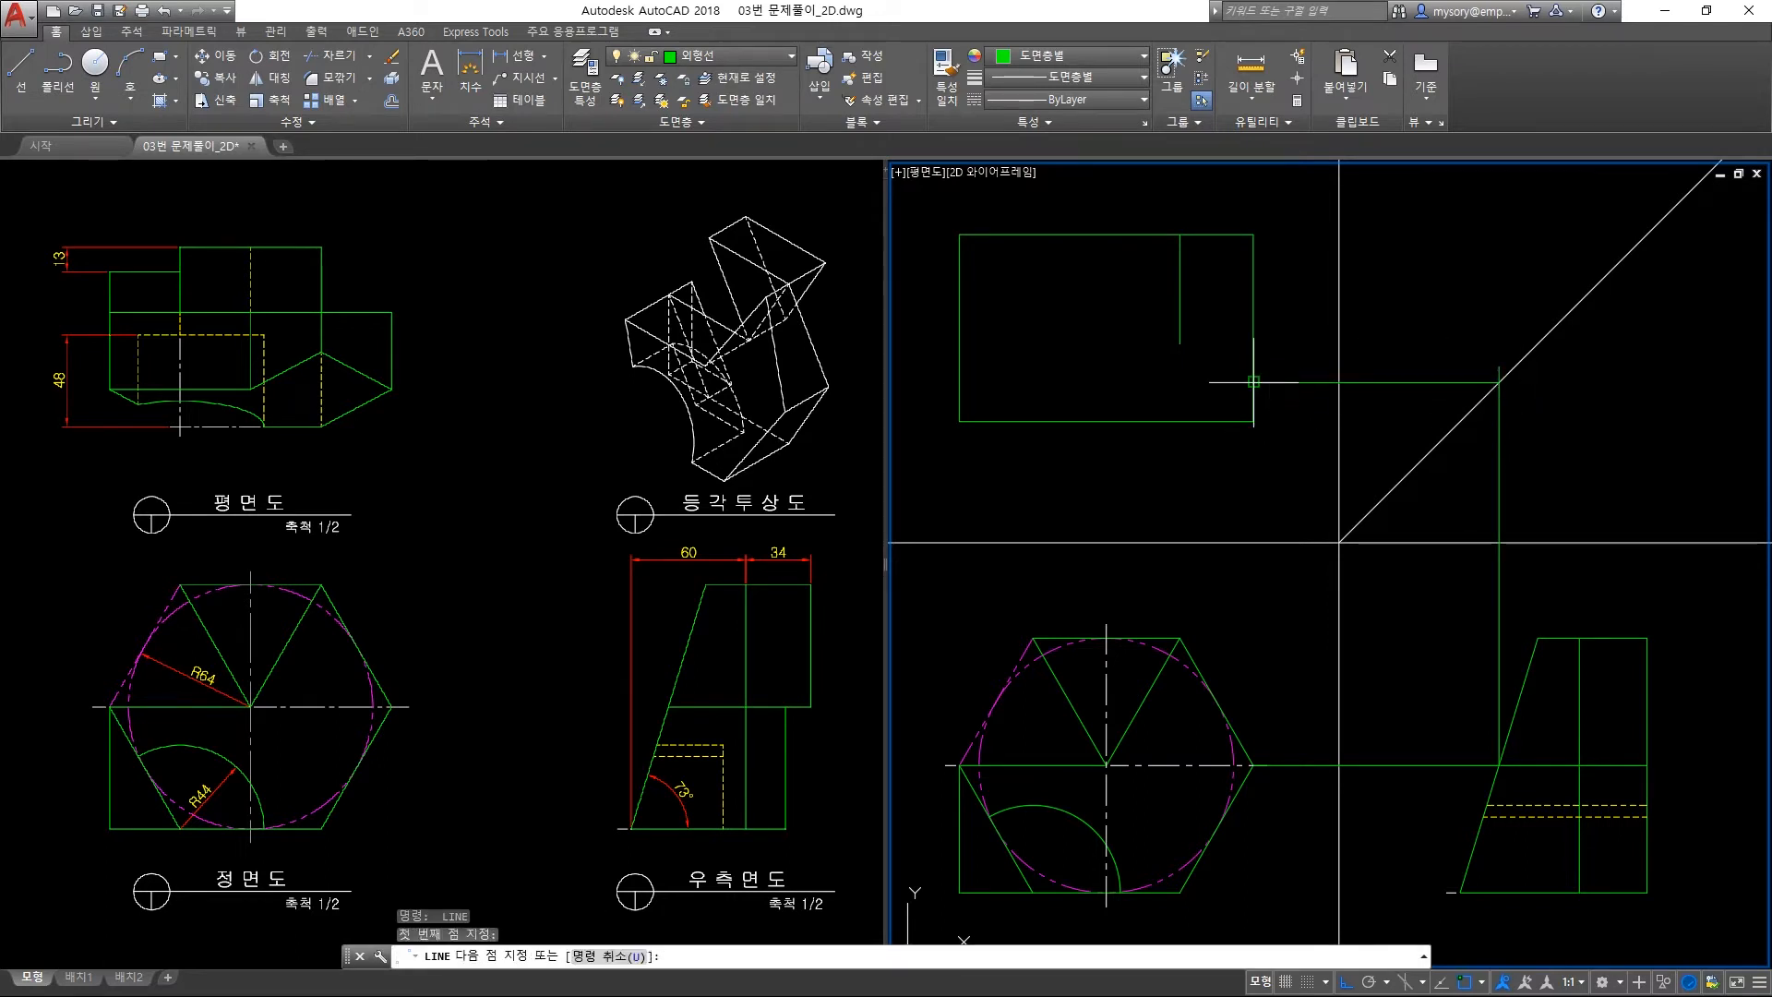
pyautogui.click(1179, 347)
pyautogui.press('Return')
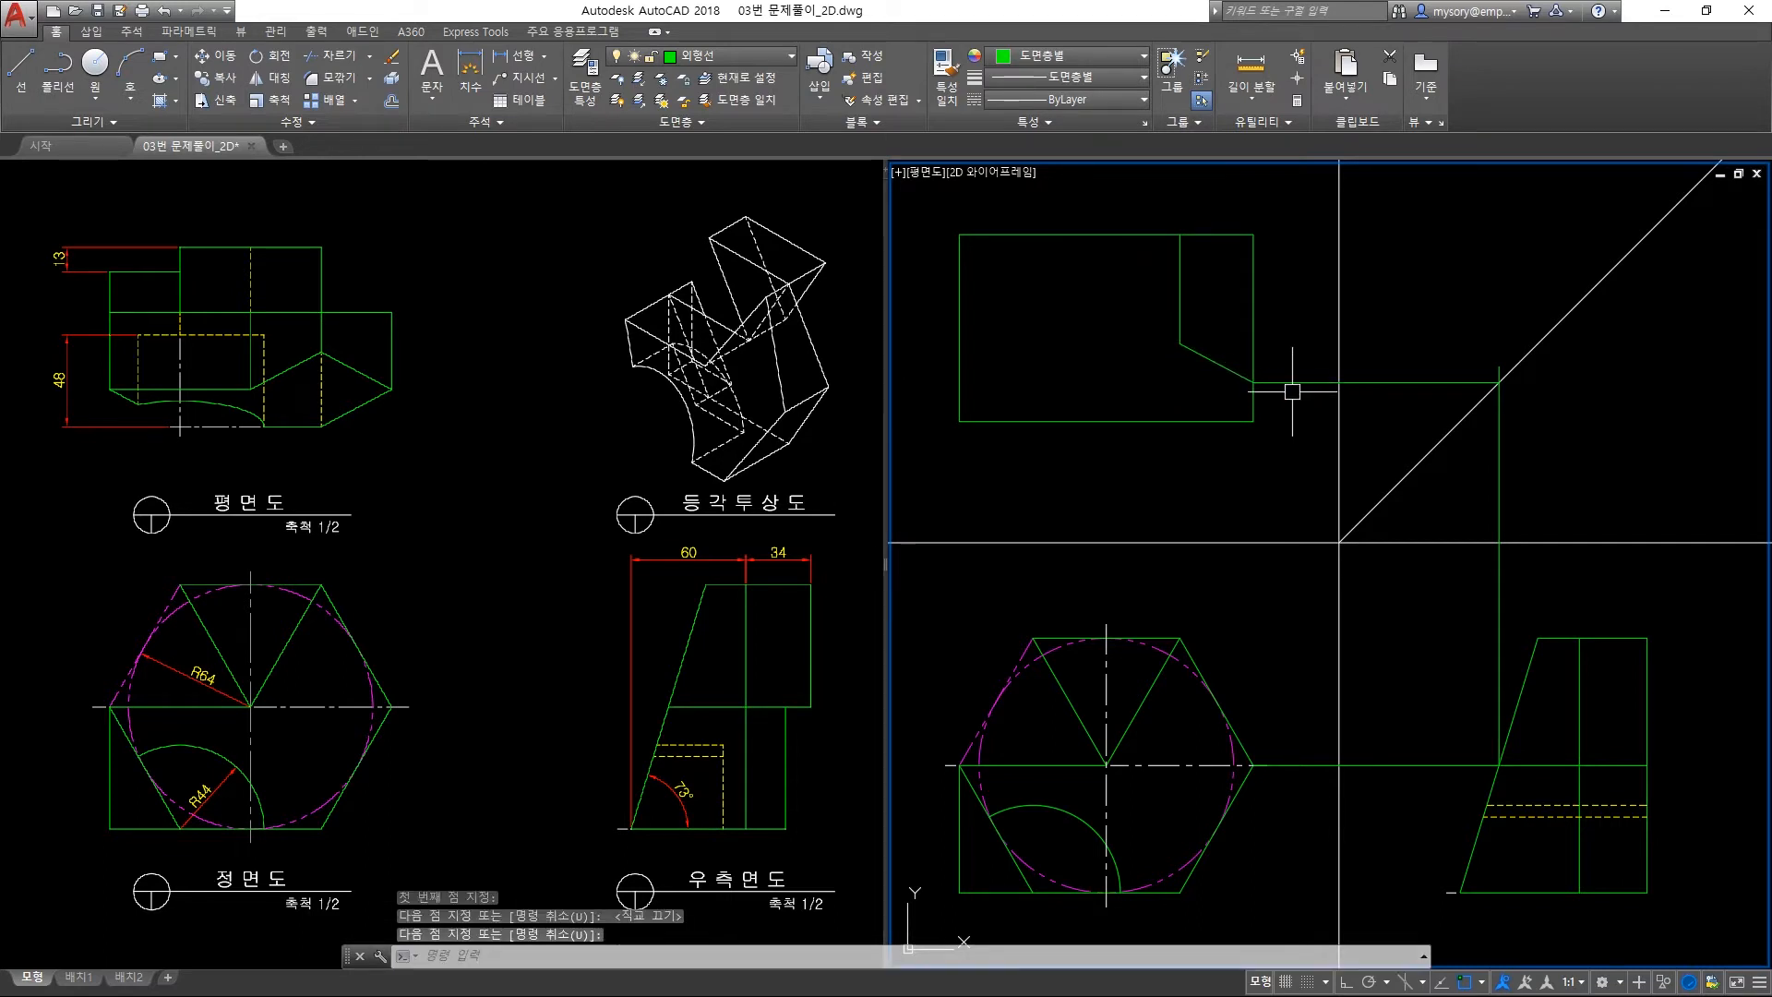
# Delete the three projection lines for the front view's right corner and turn ortho mode back on.
pyautogui.click(1293, 384)
pyautogui.click(1496, 499)
pyautogui.click(1388, 767)
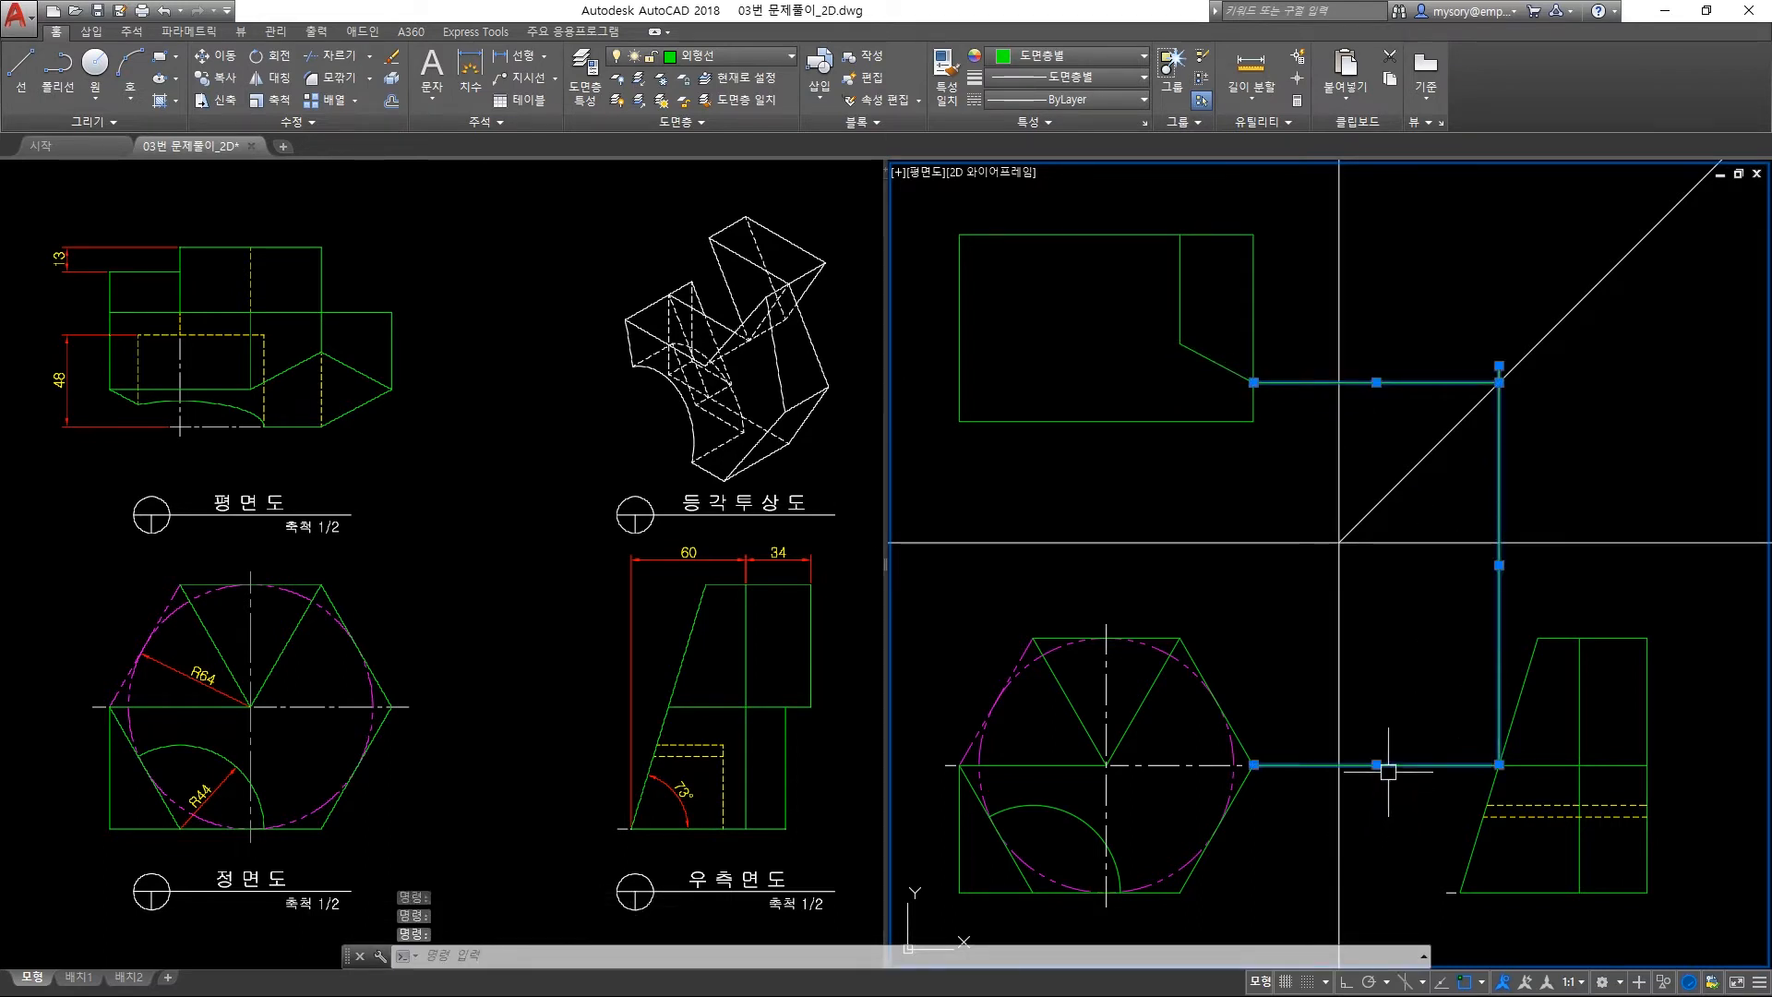
pyautogui.press('Delete')
pyautogui.press('F8')
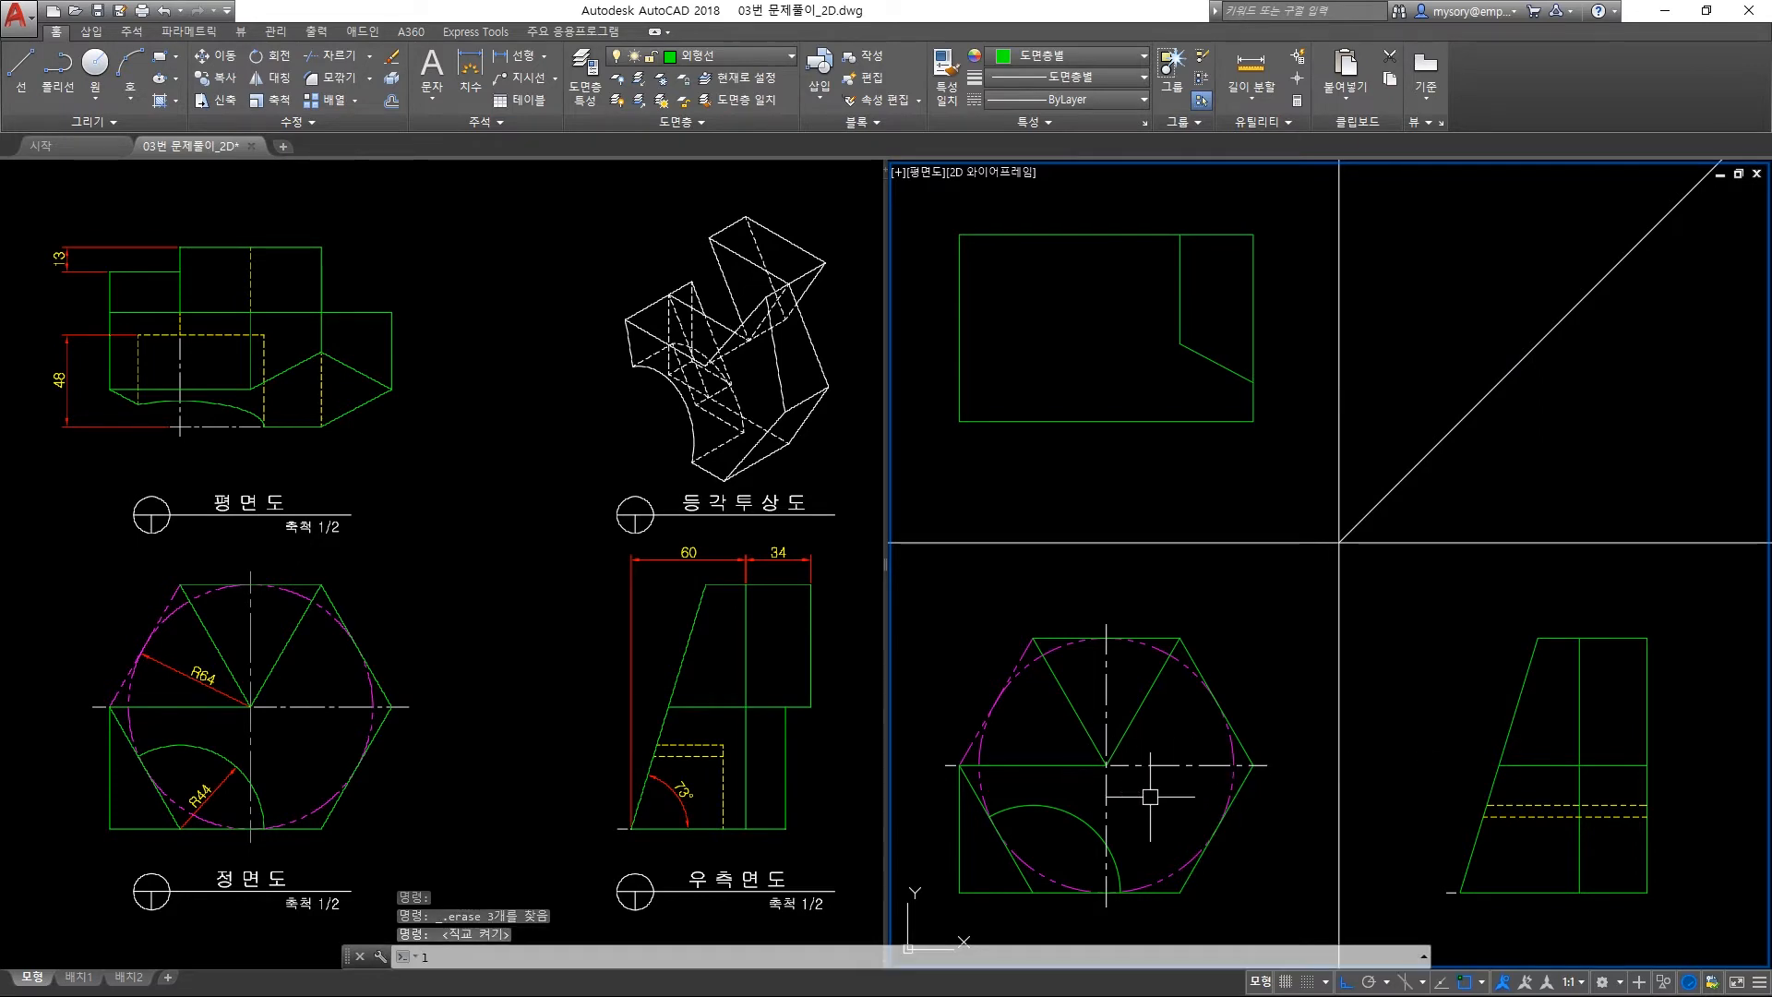
# Draw a vertical projection line from the front view hexagon's centre up past the top view's upper edge.
pyautogui.write('1')
pyautogui.press('Return')
pyautogui.click(1106, 765)
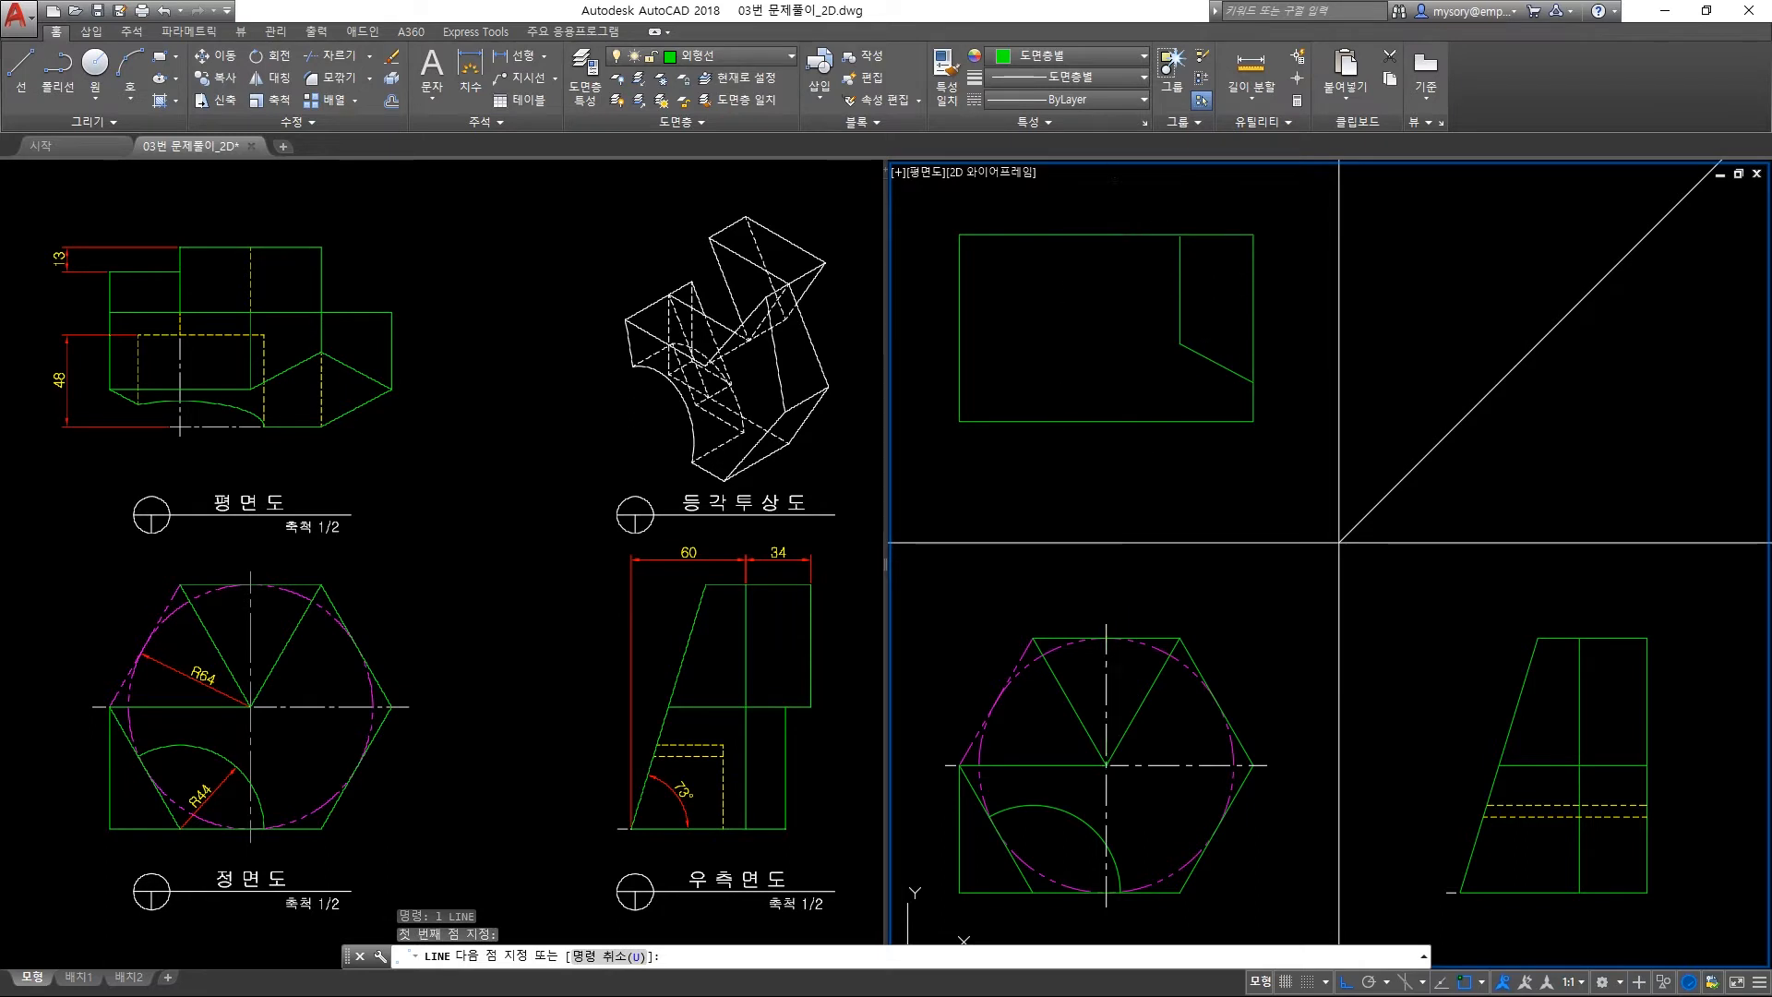
pyautogui.click(1108, 225)
pyautogui.press('Return')
# Draw a projection line from the hexagon's centre across to the side view's slanted edge and up past the 45° line.
pyautogui.press('Return')
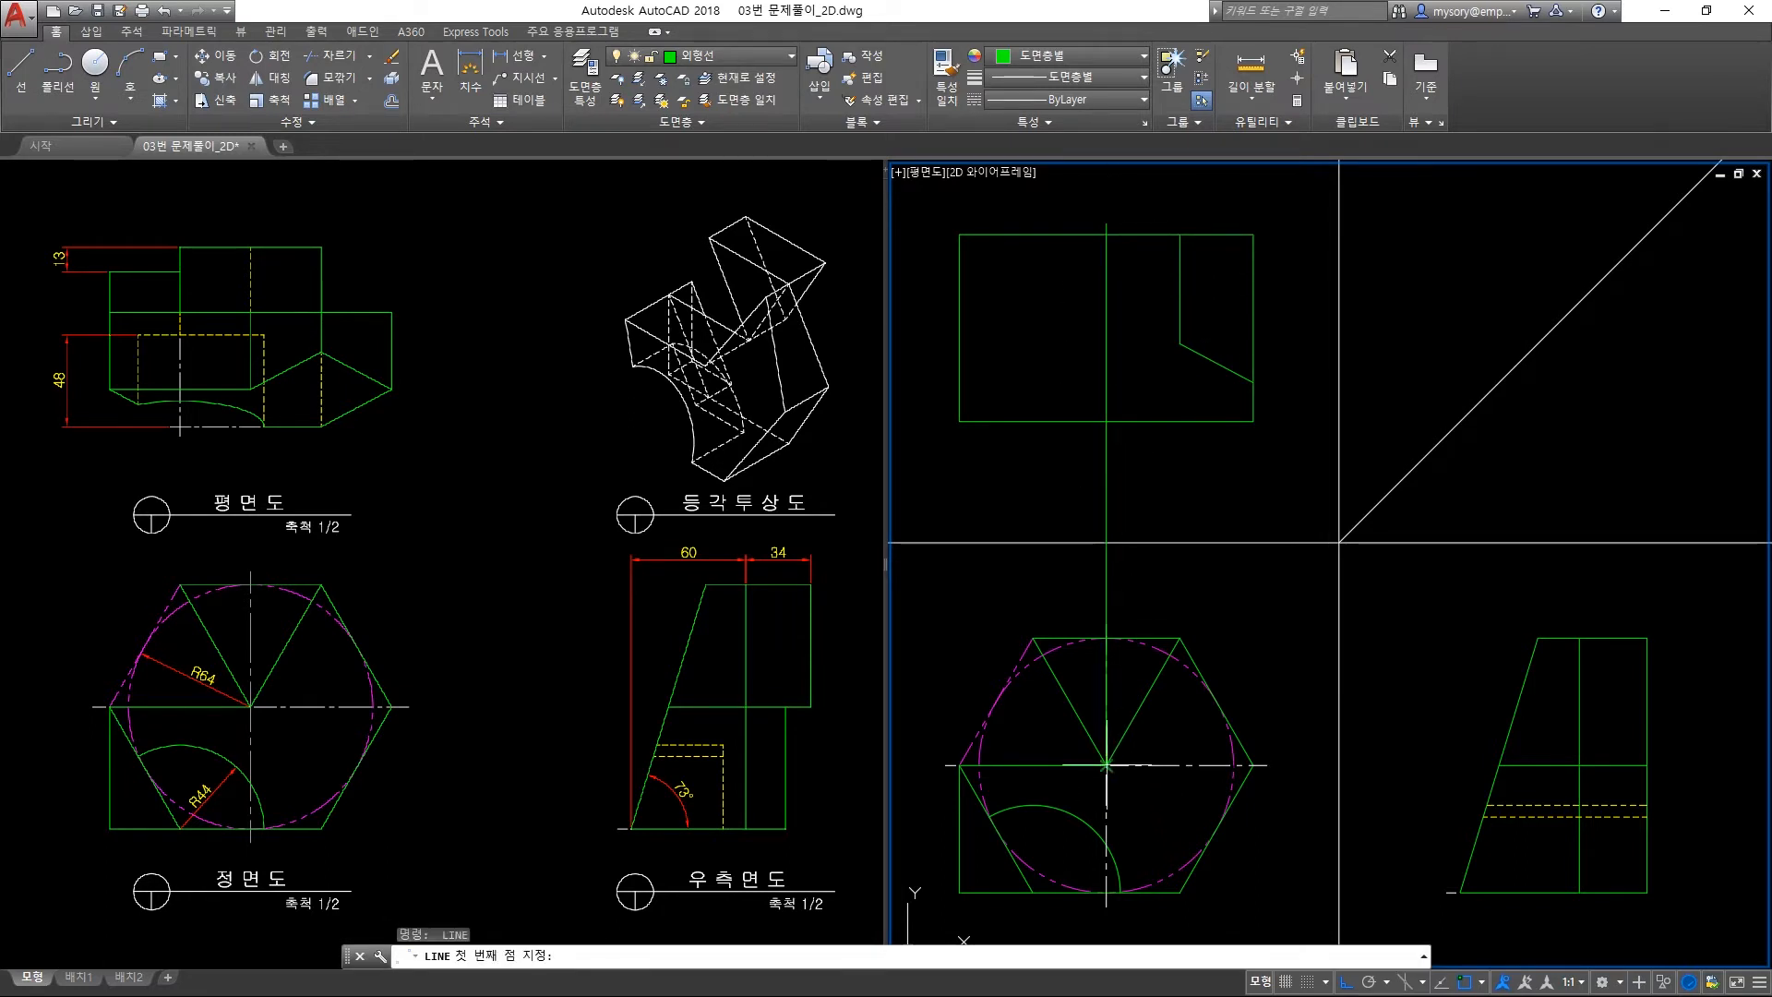
pyautogui.click(1105, 764)
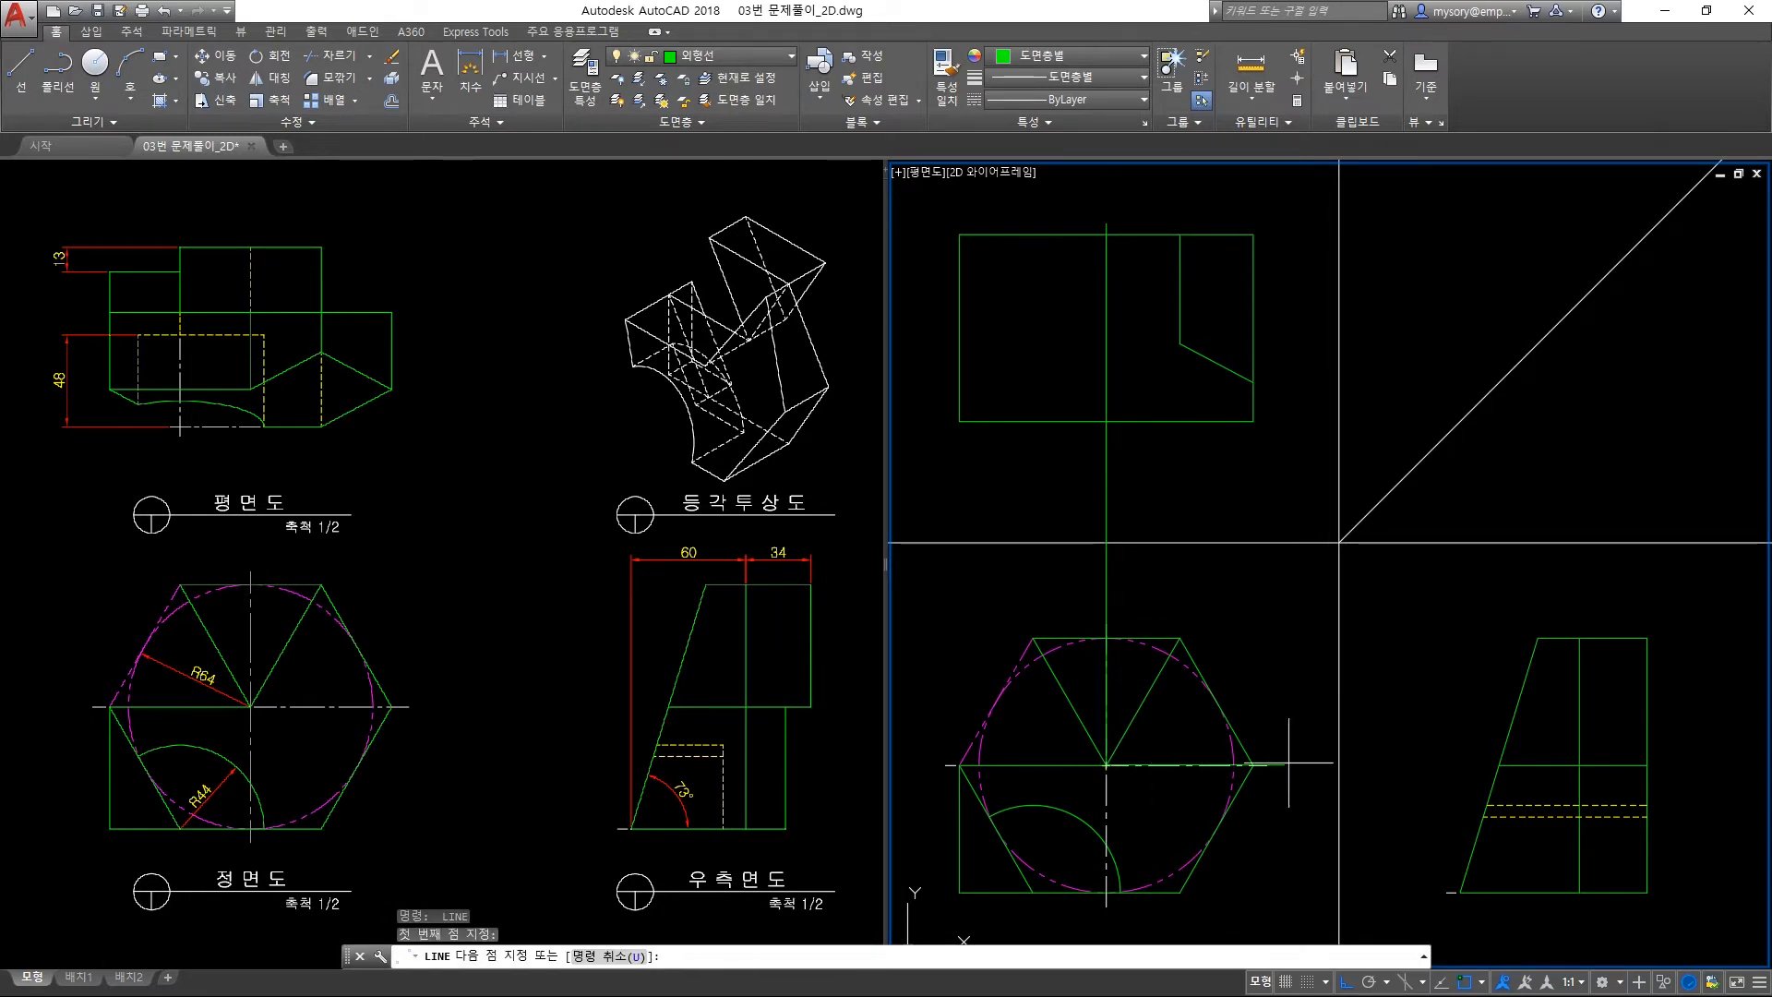
pyautogui.click(1498, 766)
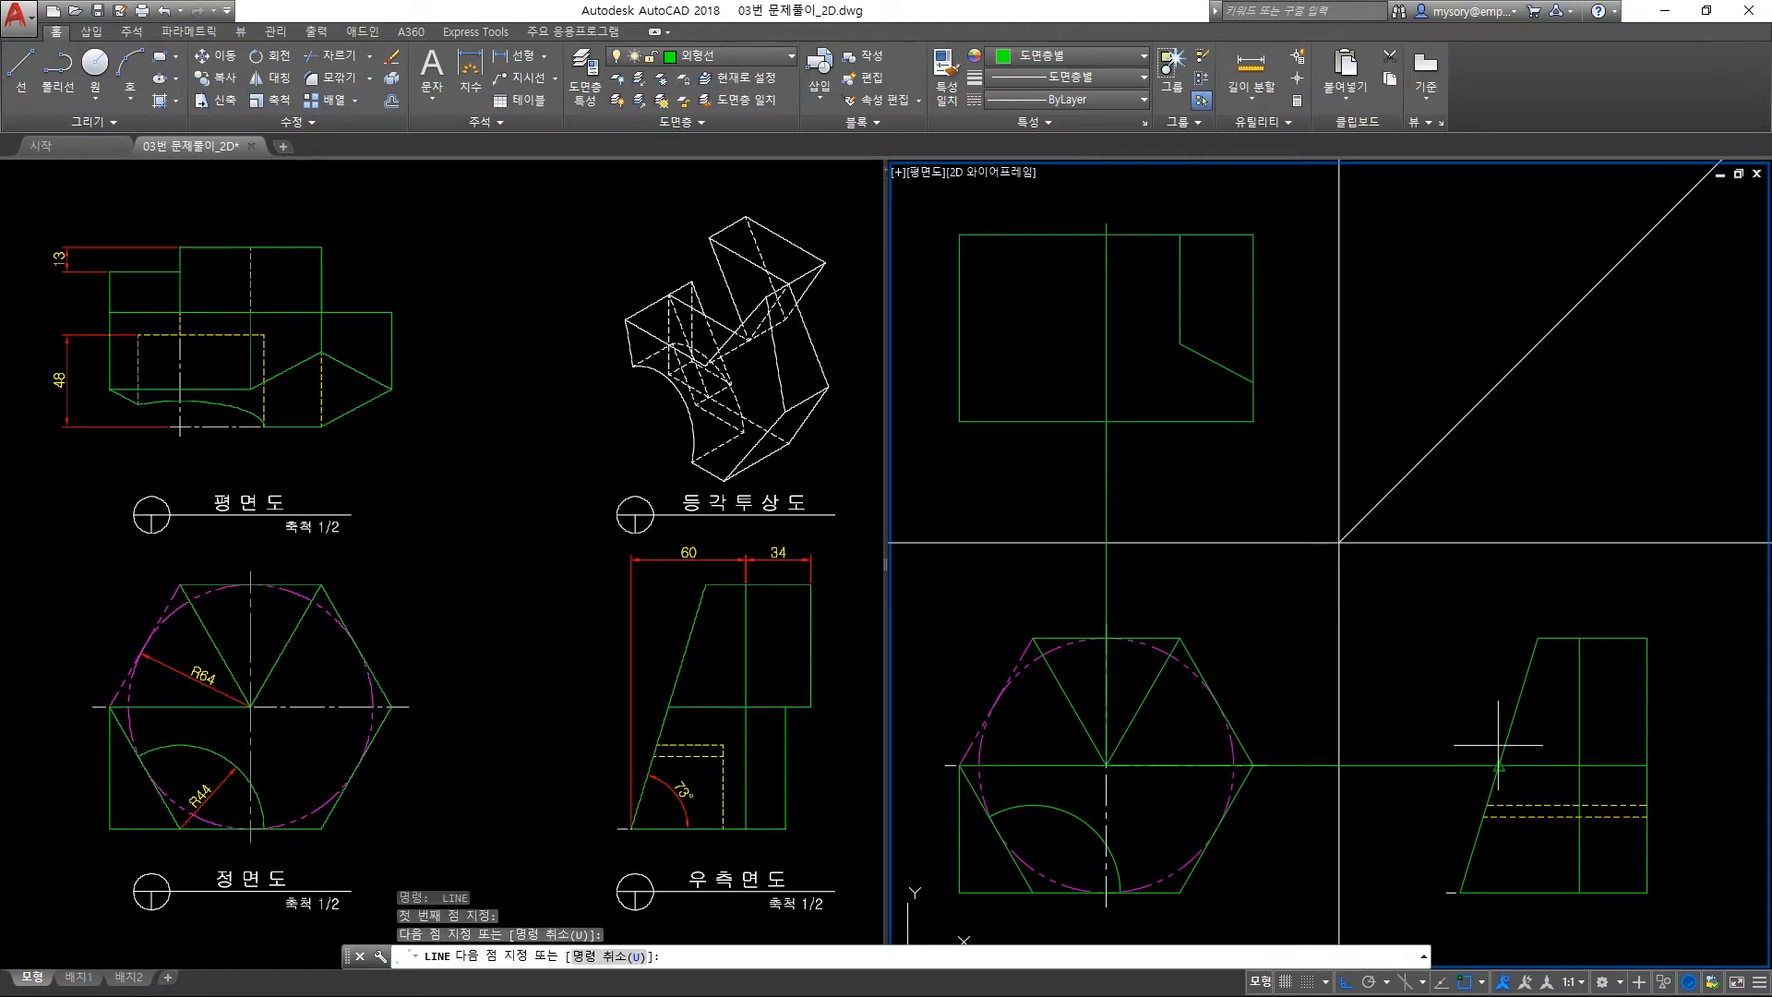
pyautogui.click(1608, 377)
pyautogui.press('Return')
pyautogui.press('Return')
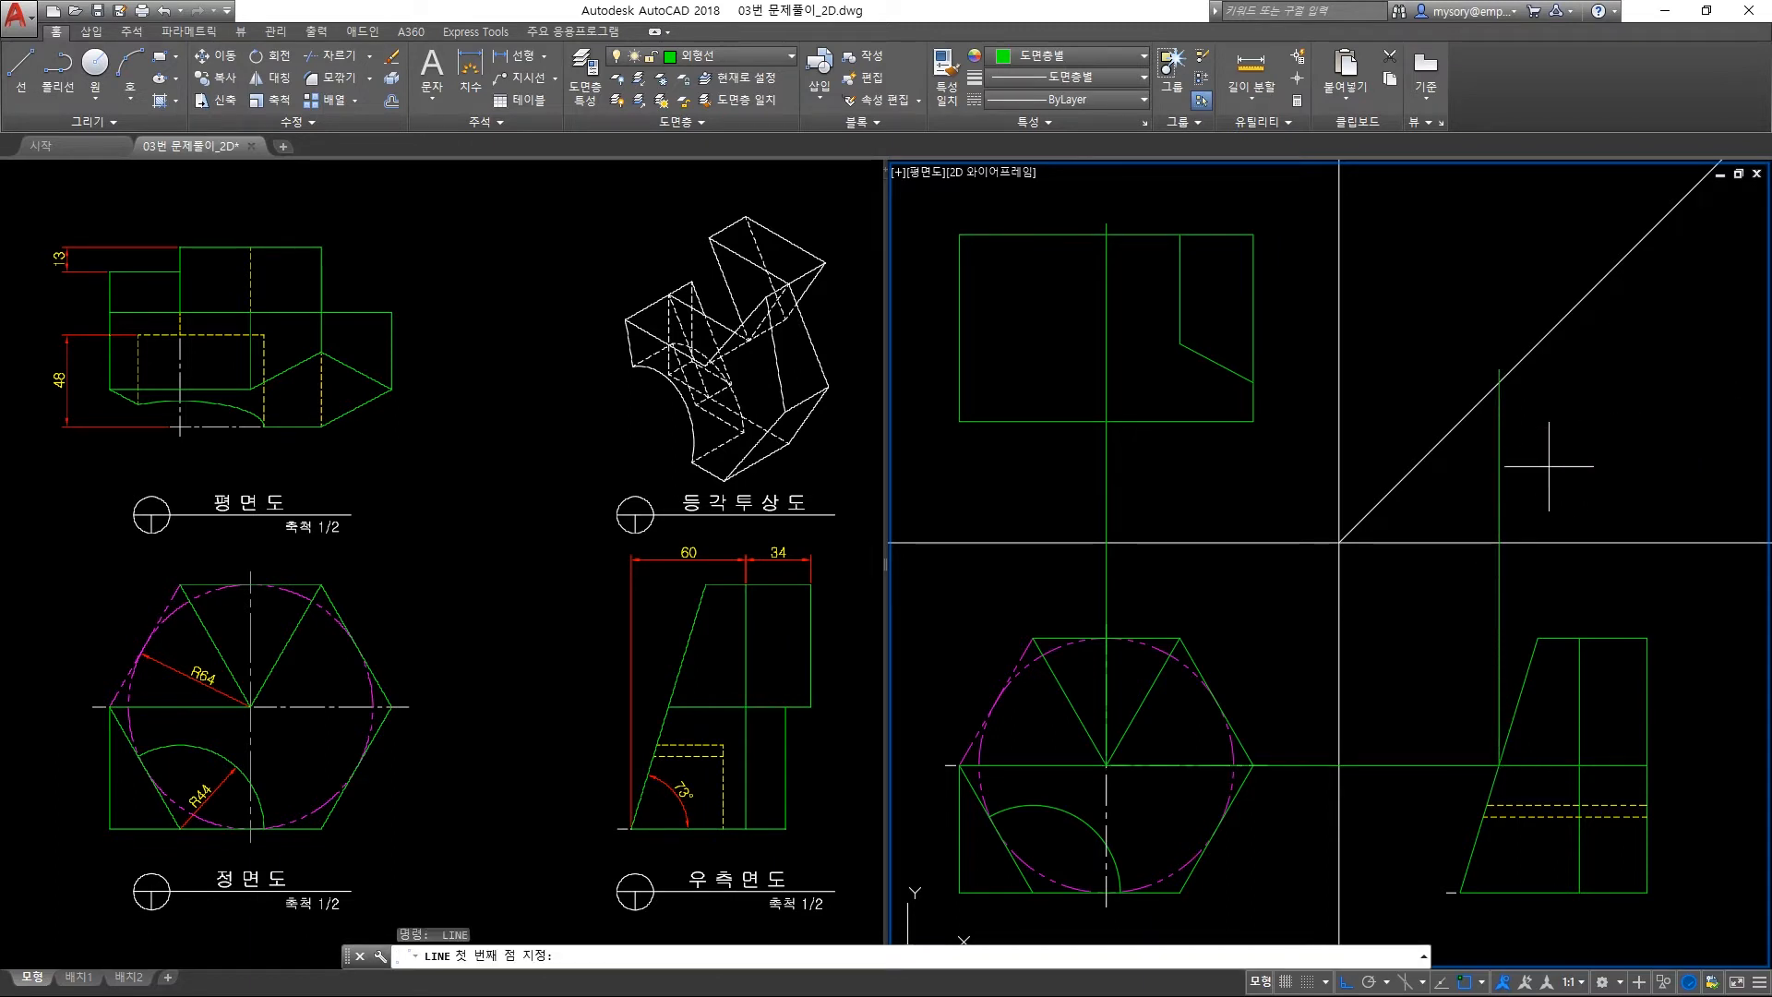
# Draw a horizontal projection line from the 45° line across to the top view's vertical projection line.
pyautogui.click(1498, 381)
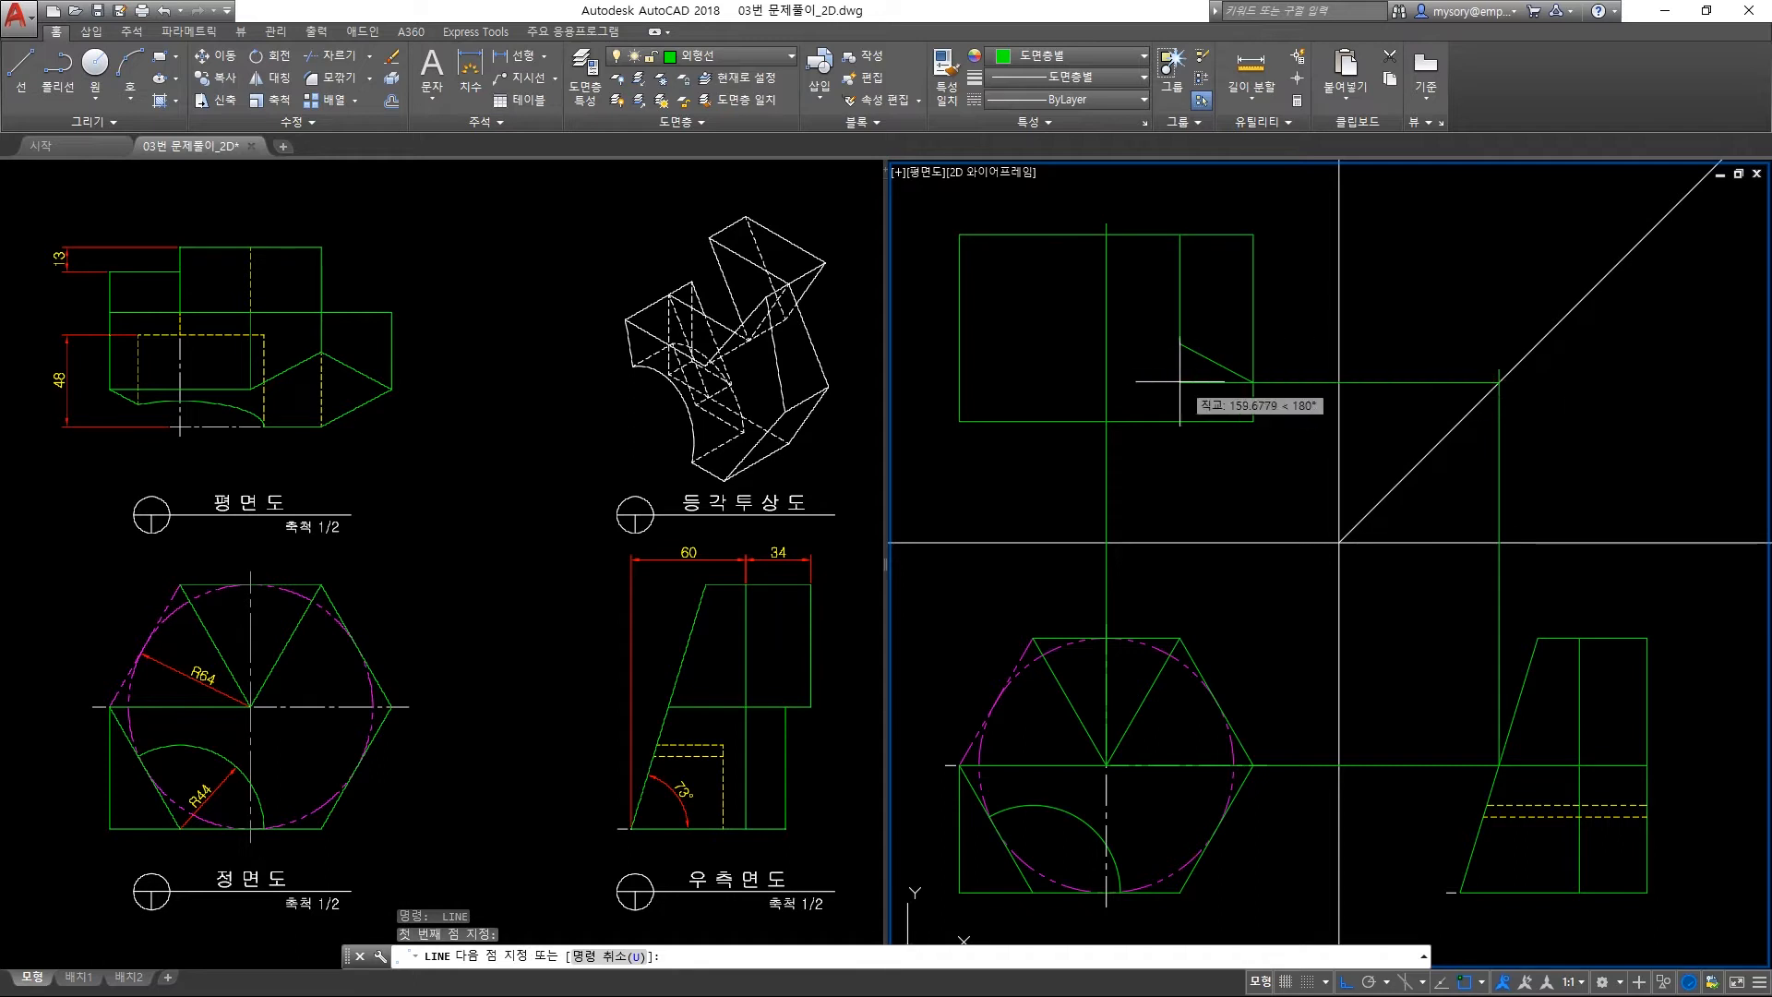
pyautogui.click(1252, 381)
pyautogui.click(1105, 381)
pyautogui.press('Return')
# With ortho mode off, draw the slanted edge from the inner vertical line's lower end to the horizontal line's left end, and re-enable ortho.
pyautogui.press('Return')
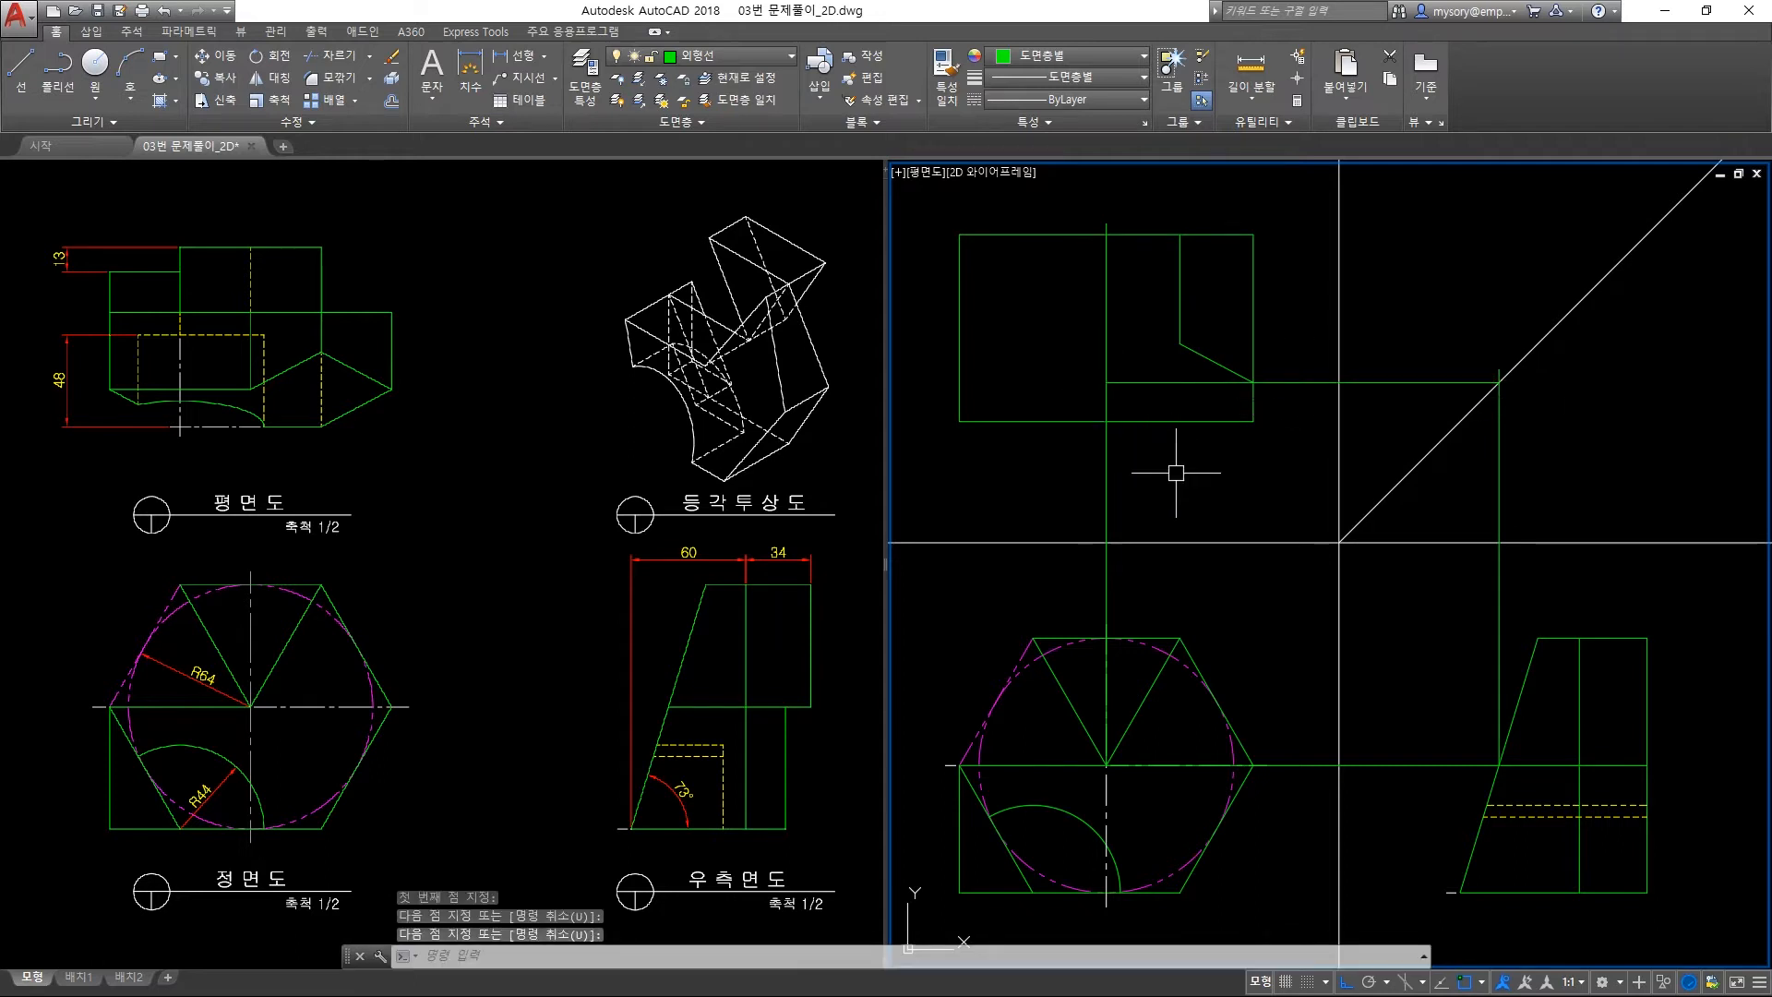
pyautogui.click(1180, 345)
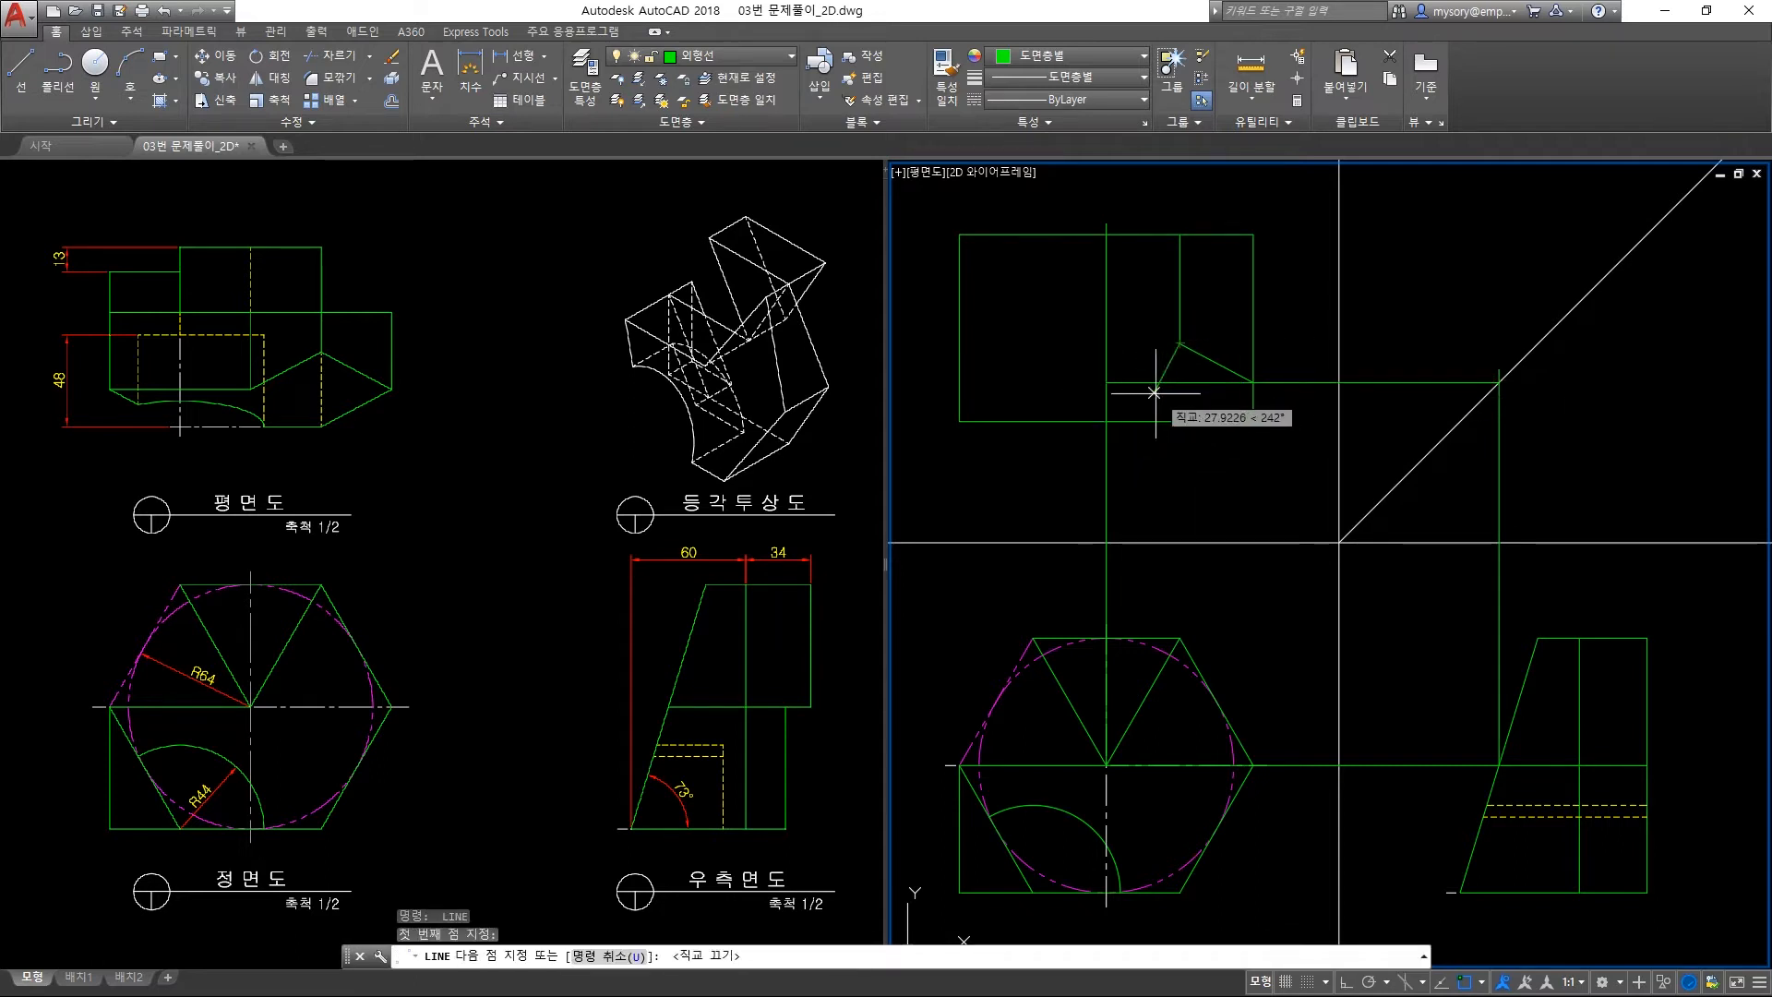
pyautogui.press('F8')
pyautogui.press('Return')
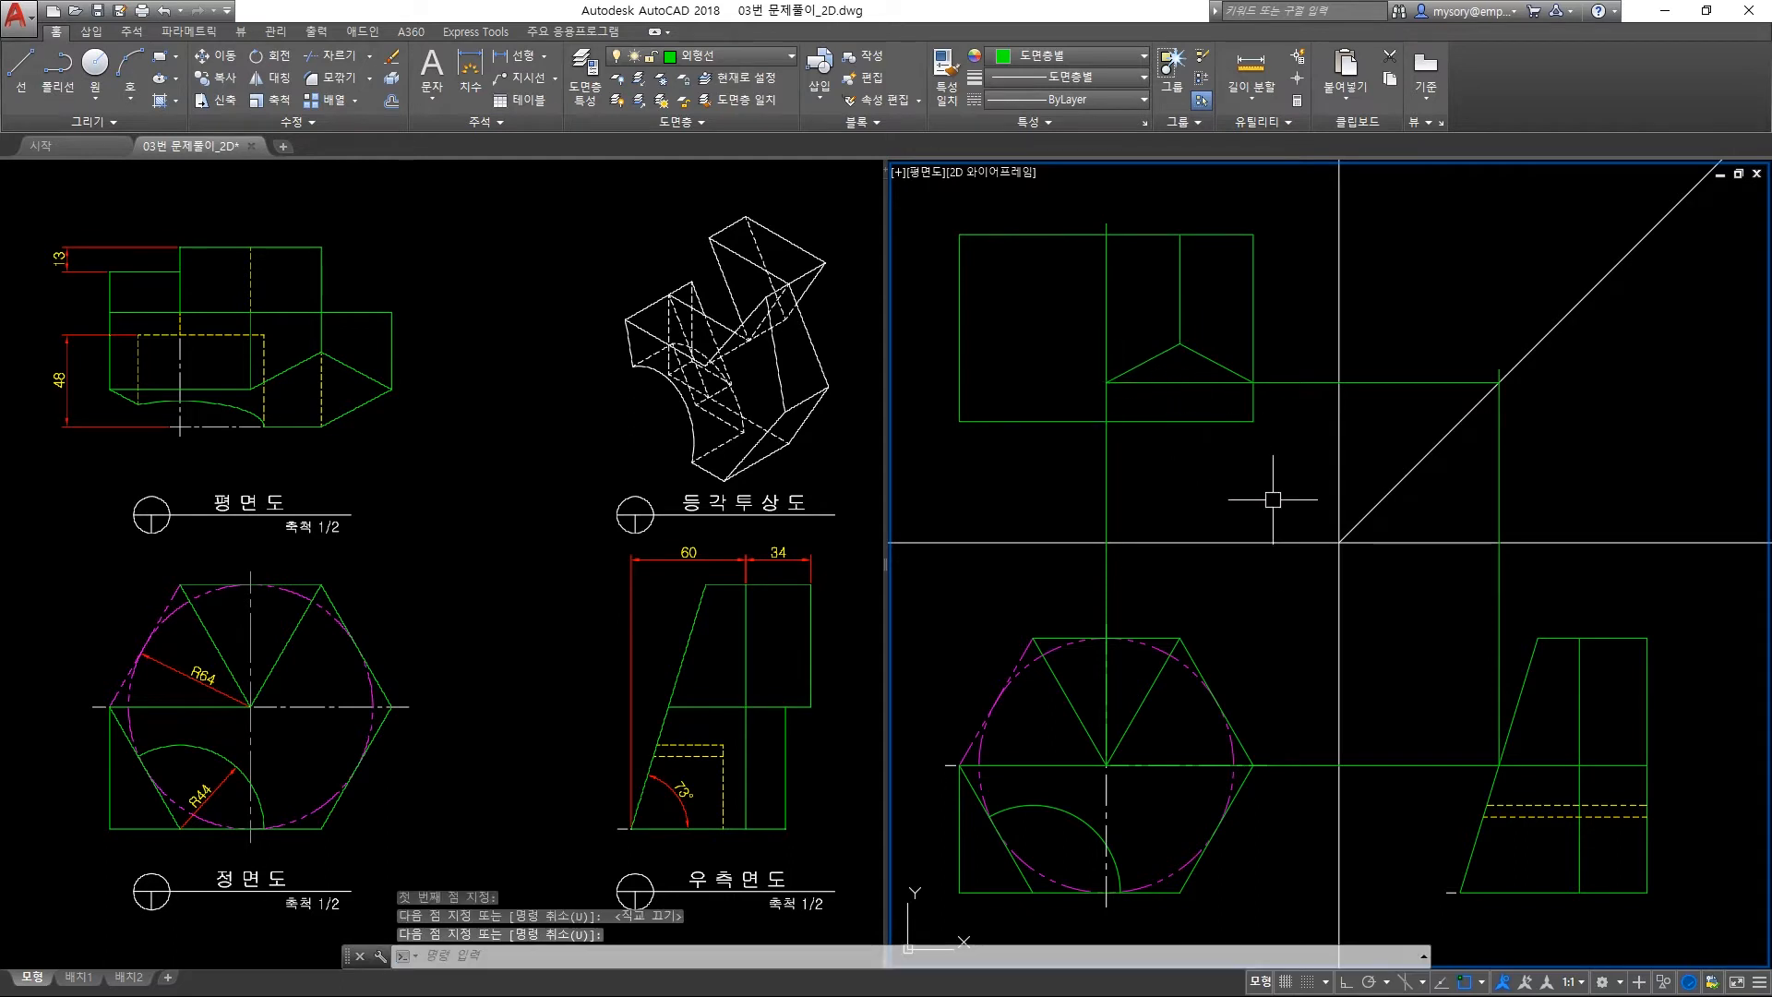
pyautogui.press('F8')
# Stretch the horizontal projection line's right end over to the top view's left edge.
pyautogui.click(1293, 382)
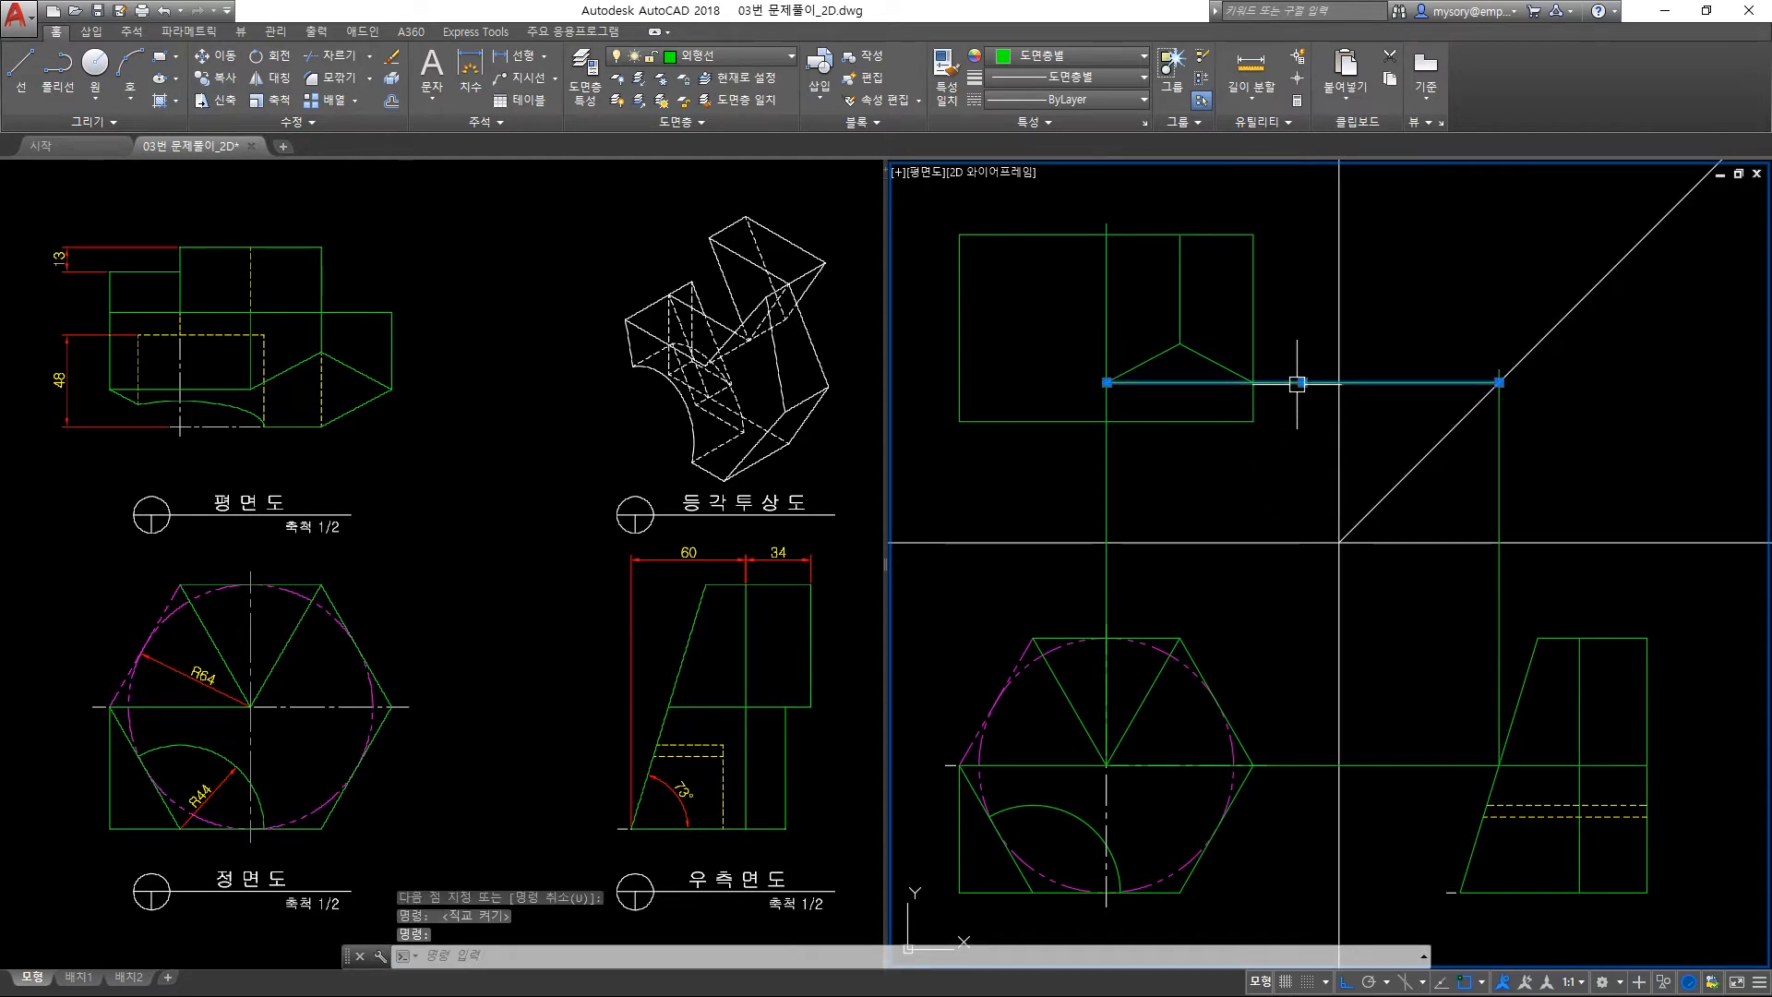
pyautogui.click(1499, 381)
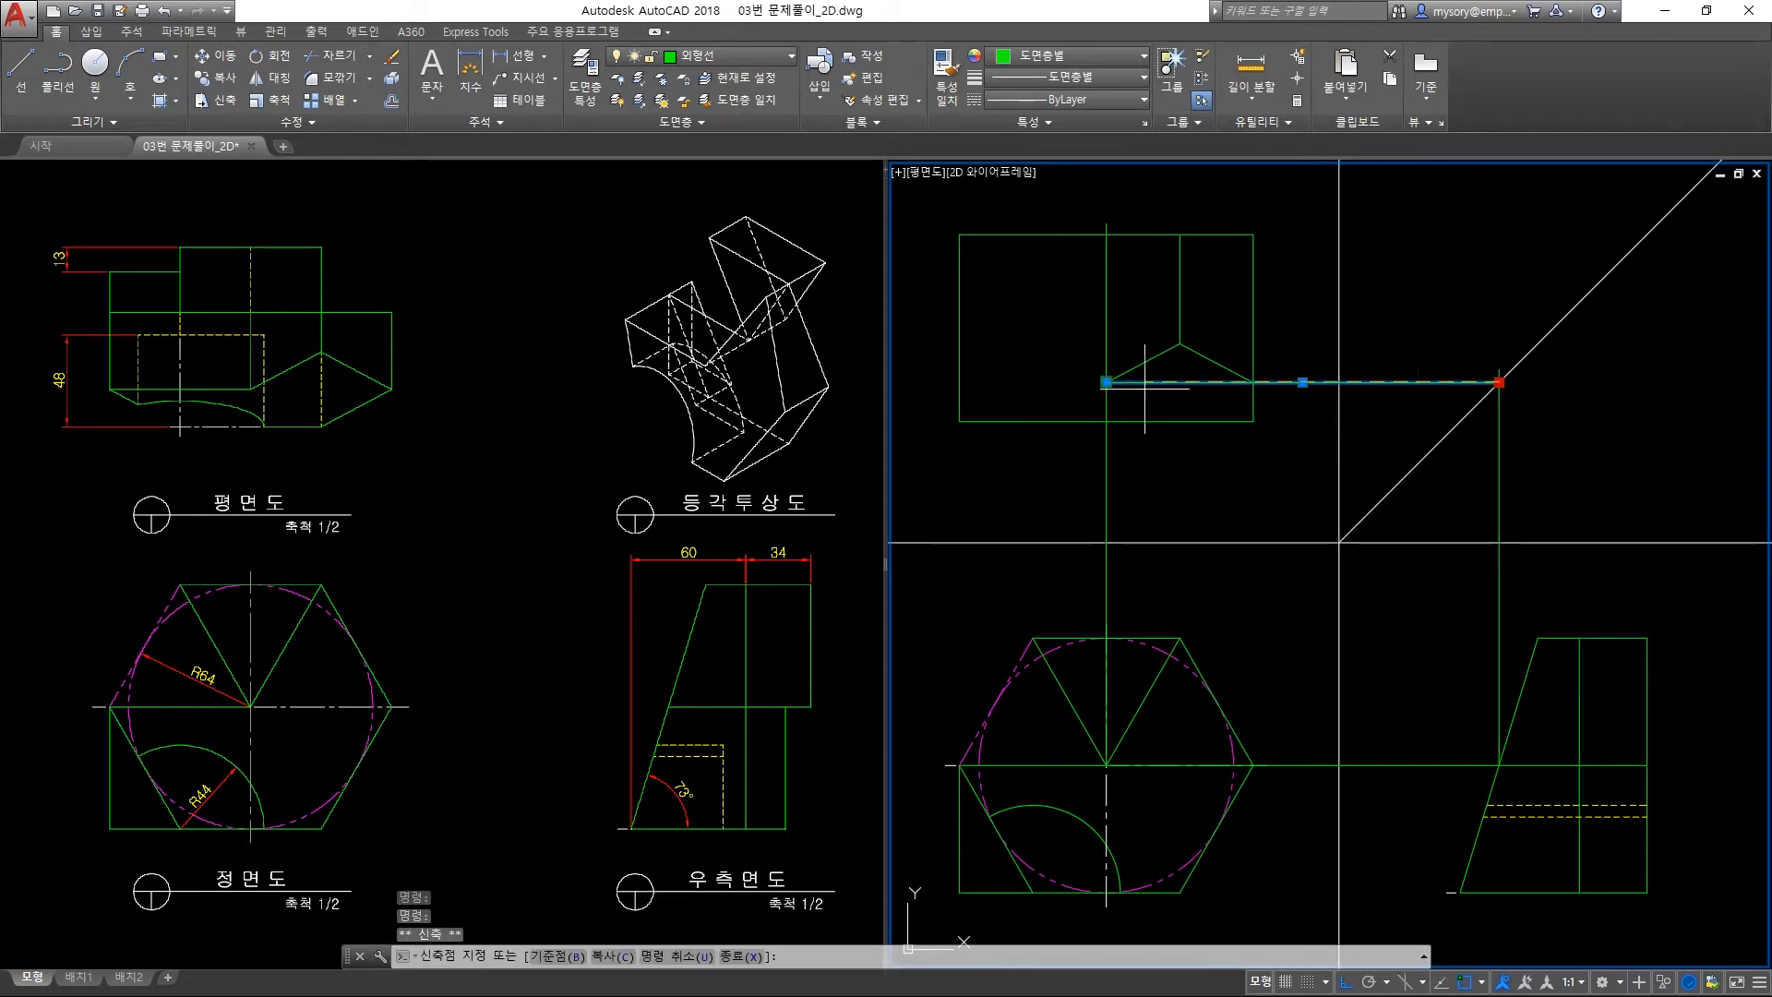
pyautogui.click(966, 383)
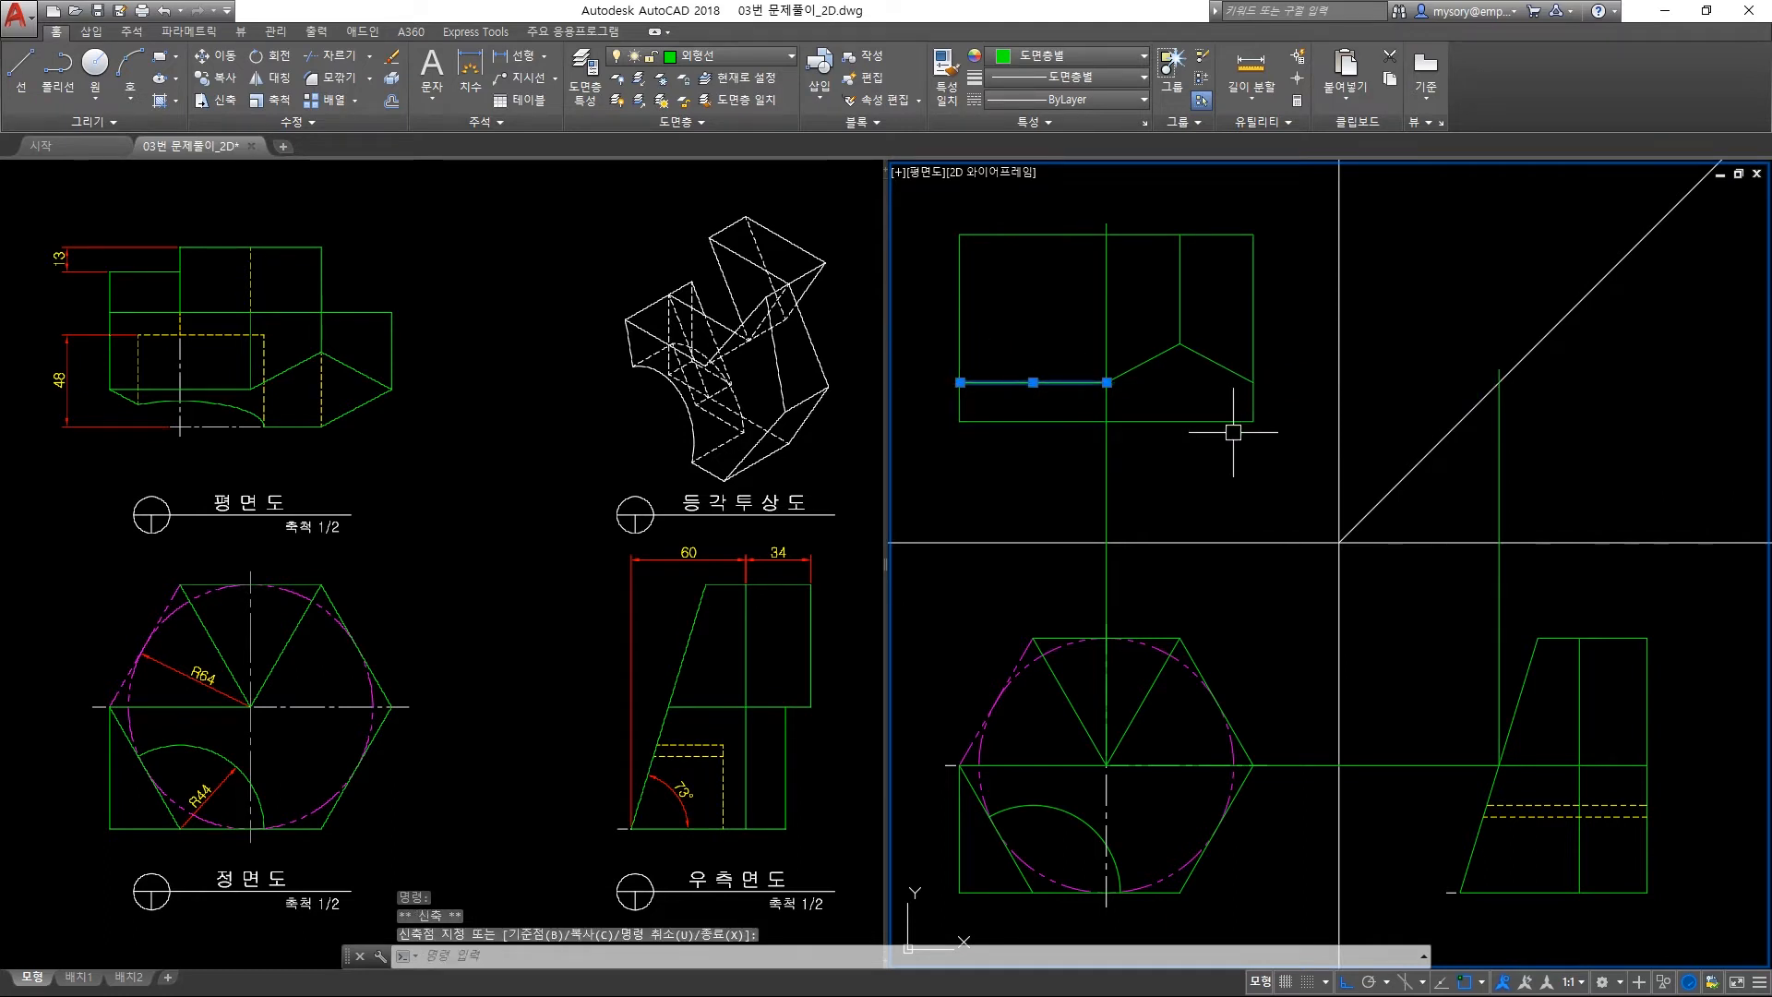
pyautogui.press('Escape')
pyautogui.press('Escape')
# Delete the vertical and horizontal projection lines running through the side view's slanted edge.
pyautogui.click(1499, 504)
pyautogui.click(1417, 804)
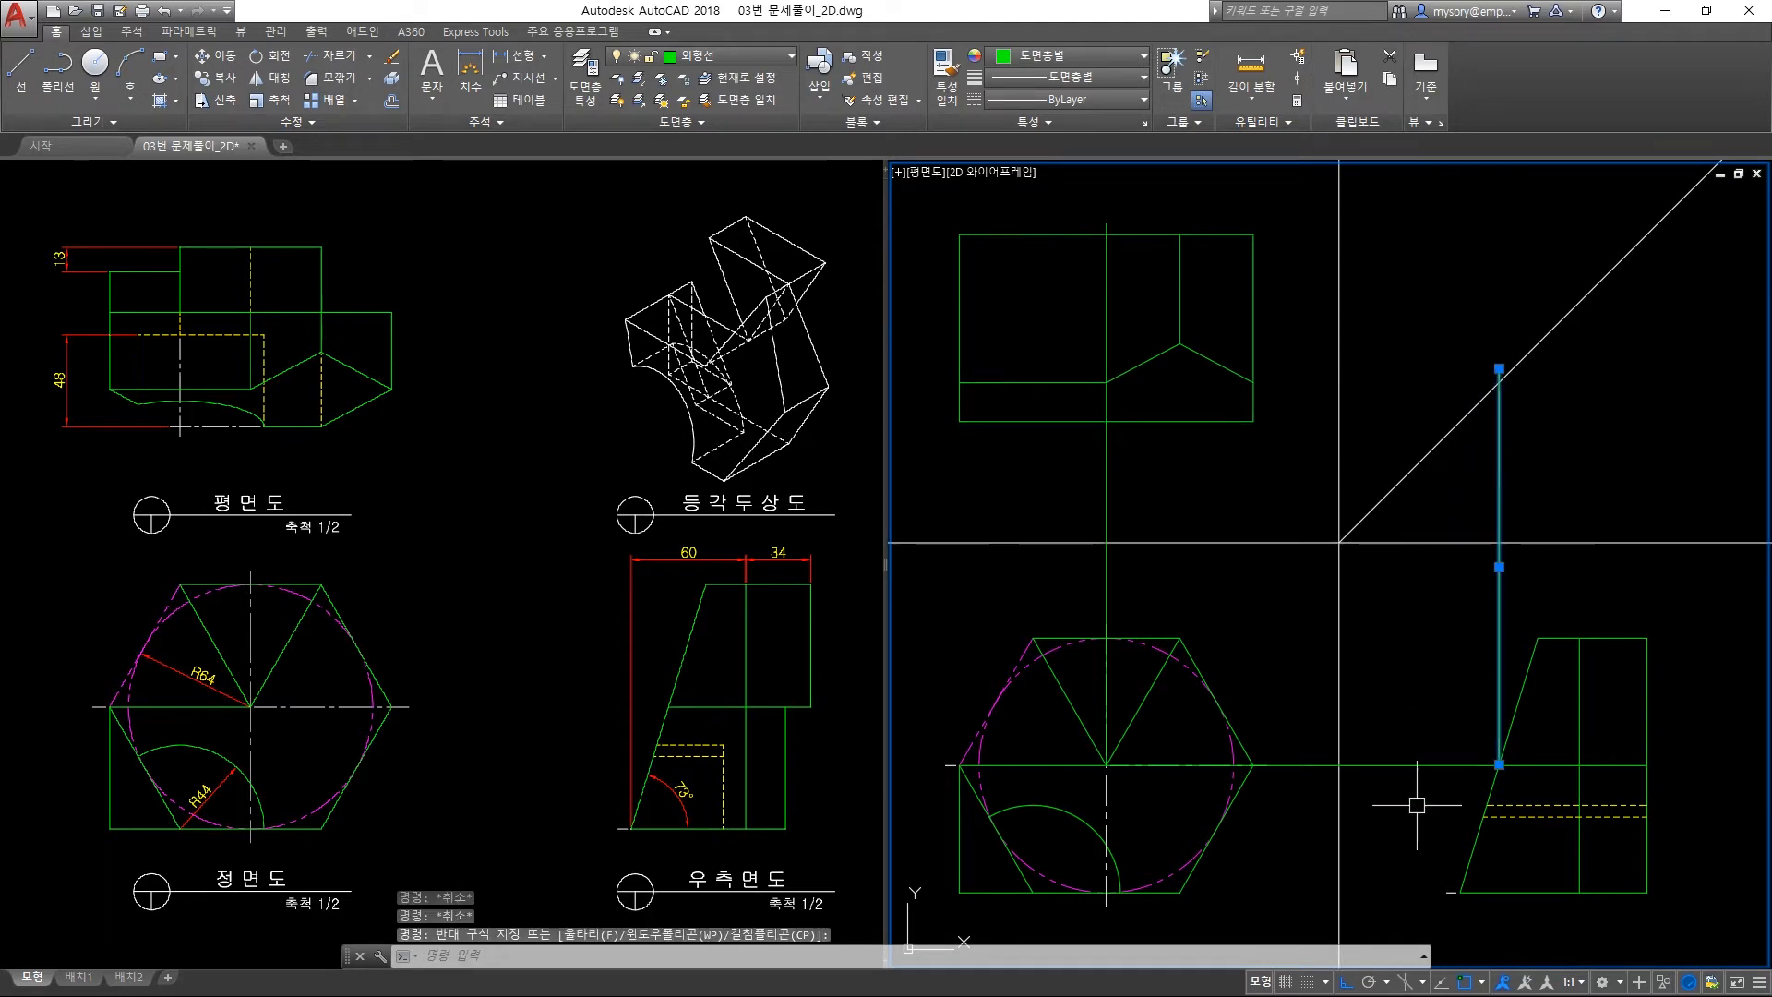
pyautogui.click(1395, 712)
pyautogui.press('Delete')
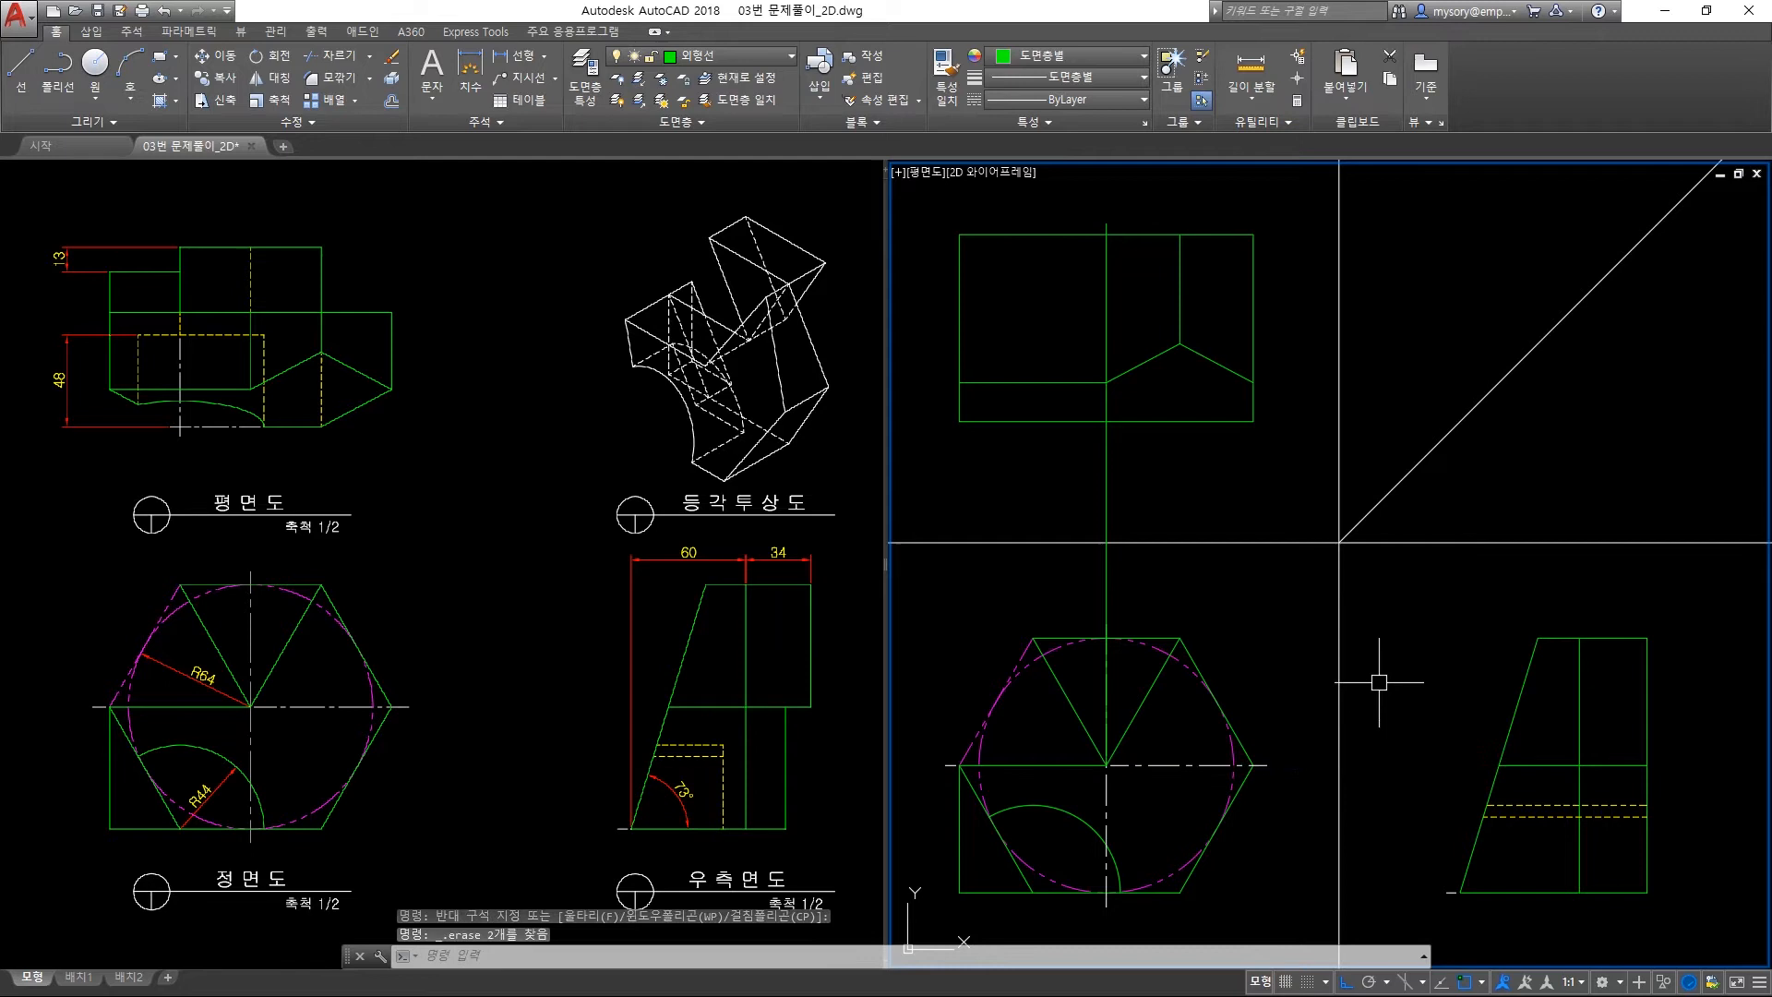
# Trim the vertical projection line from the hexagon's centre below the top view's new slanted edge.
pyautogui.write('tr')
pyautogui.press('space')
pyautogui.click(1132, 374)
pyautogui.press('space')
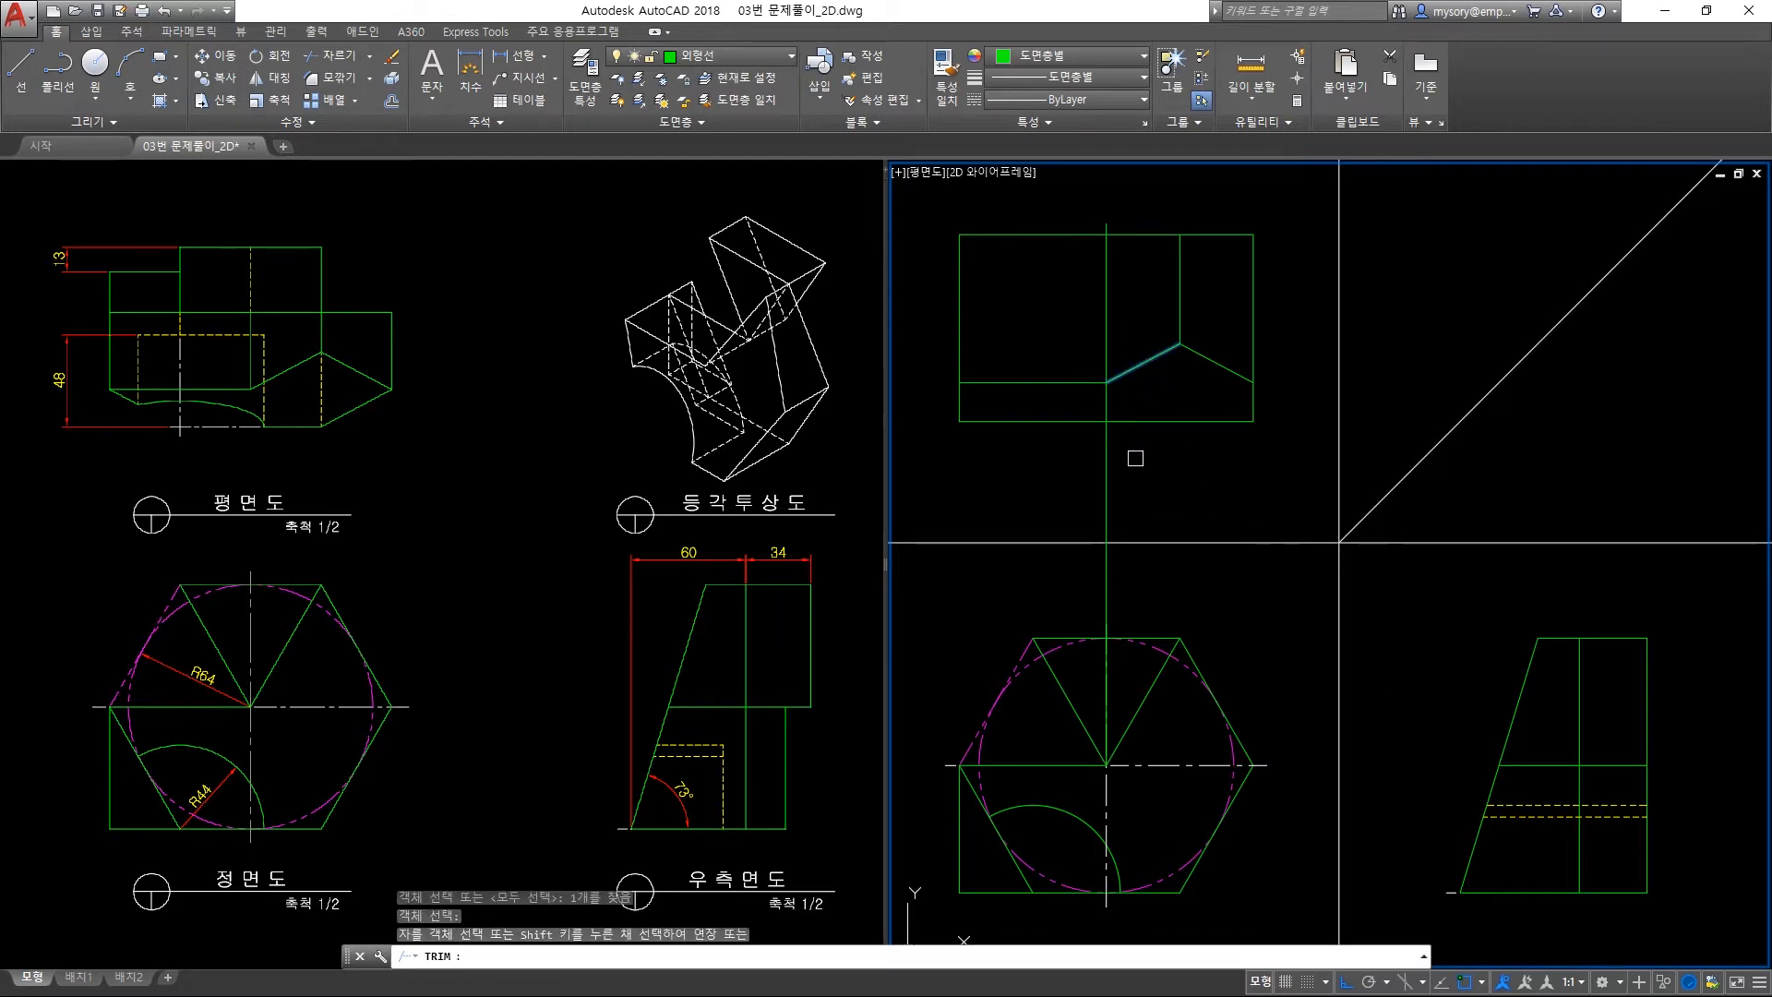
pyautogui.click(1105, 485)
pyautogui.click(1105, 335)
pyautogui.press('space')
# Trim the vertical line's stub that sticks out above the top view's upper edge.
pyautogui.press('space')
pyautogui.click(1151, 274)
pyautogui.click(1093, 220)
pyautogui.press('space')
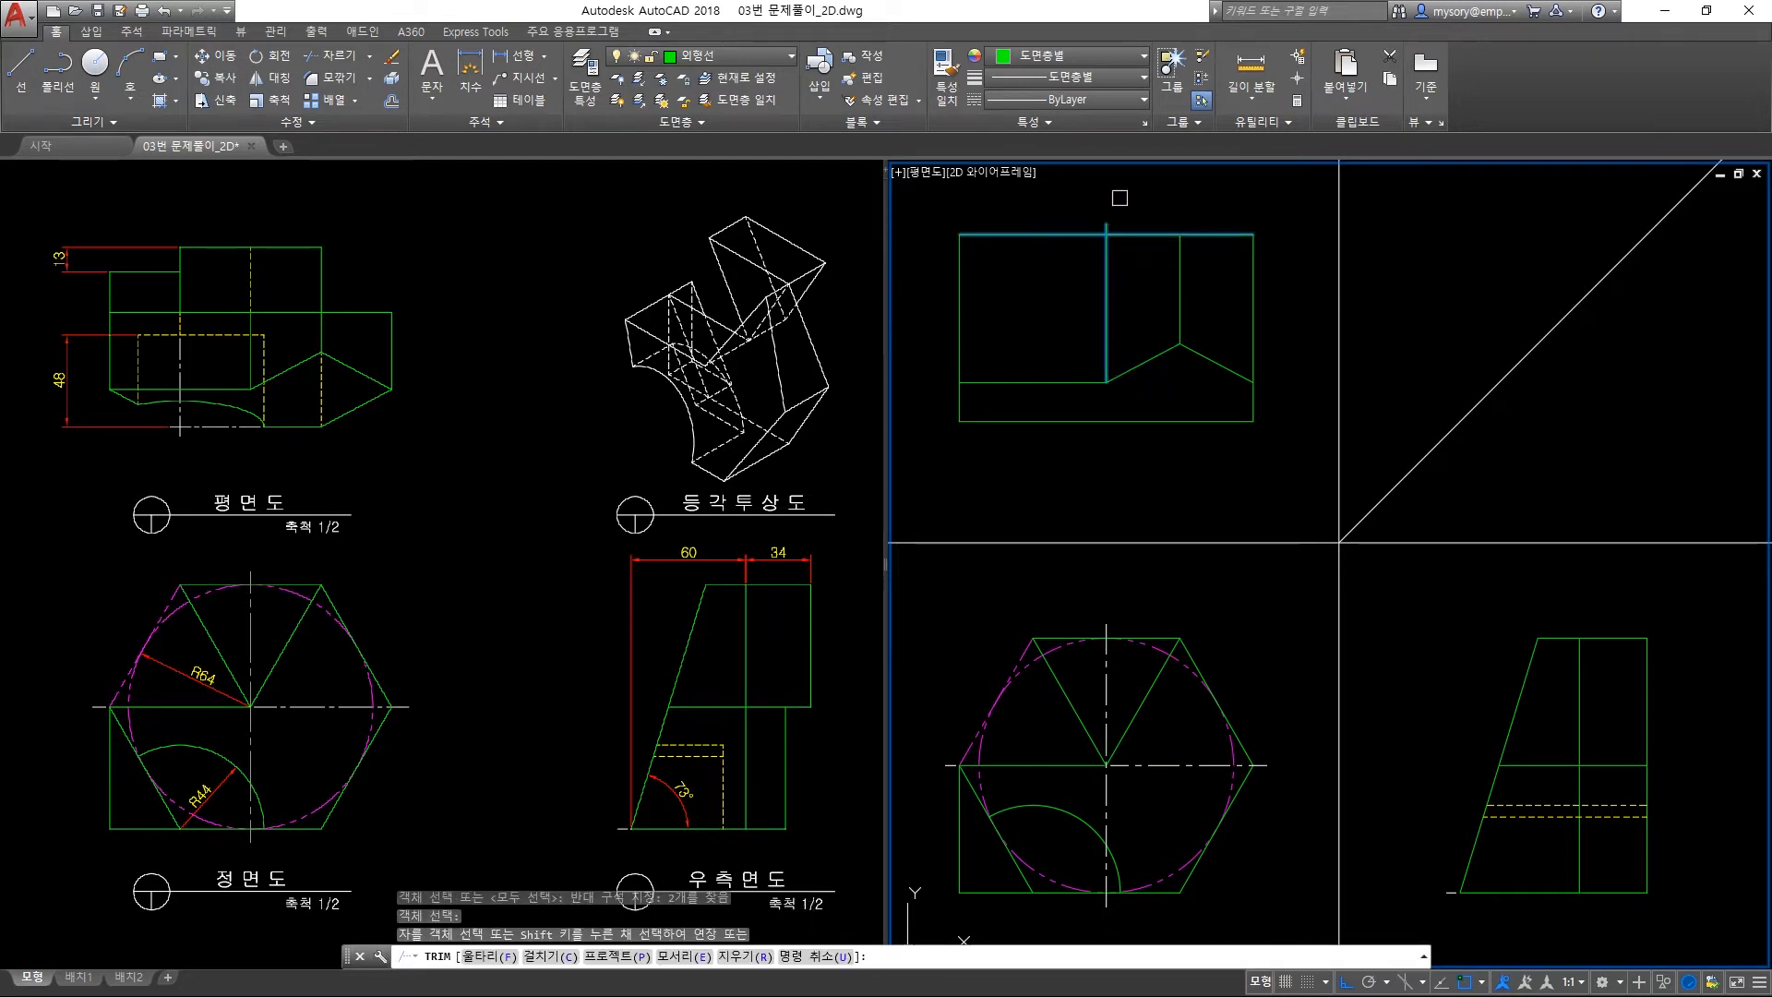
pyautogui.click(1108, 223)
pyautogui.press('space')
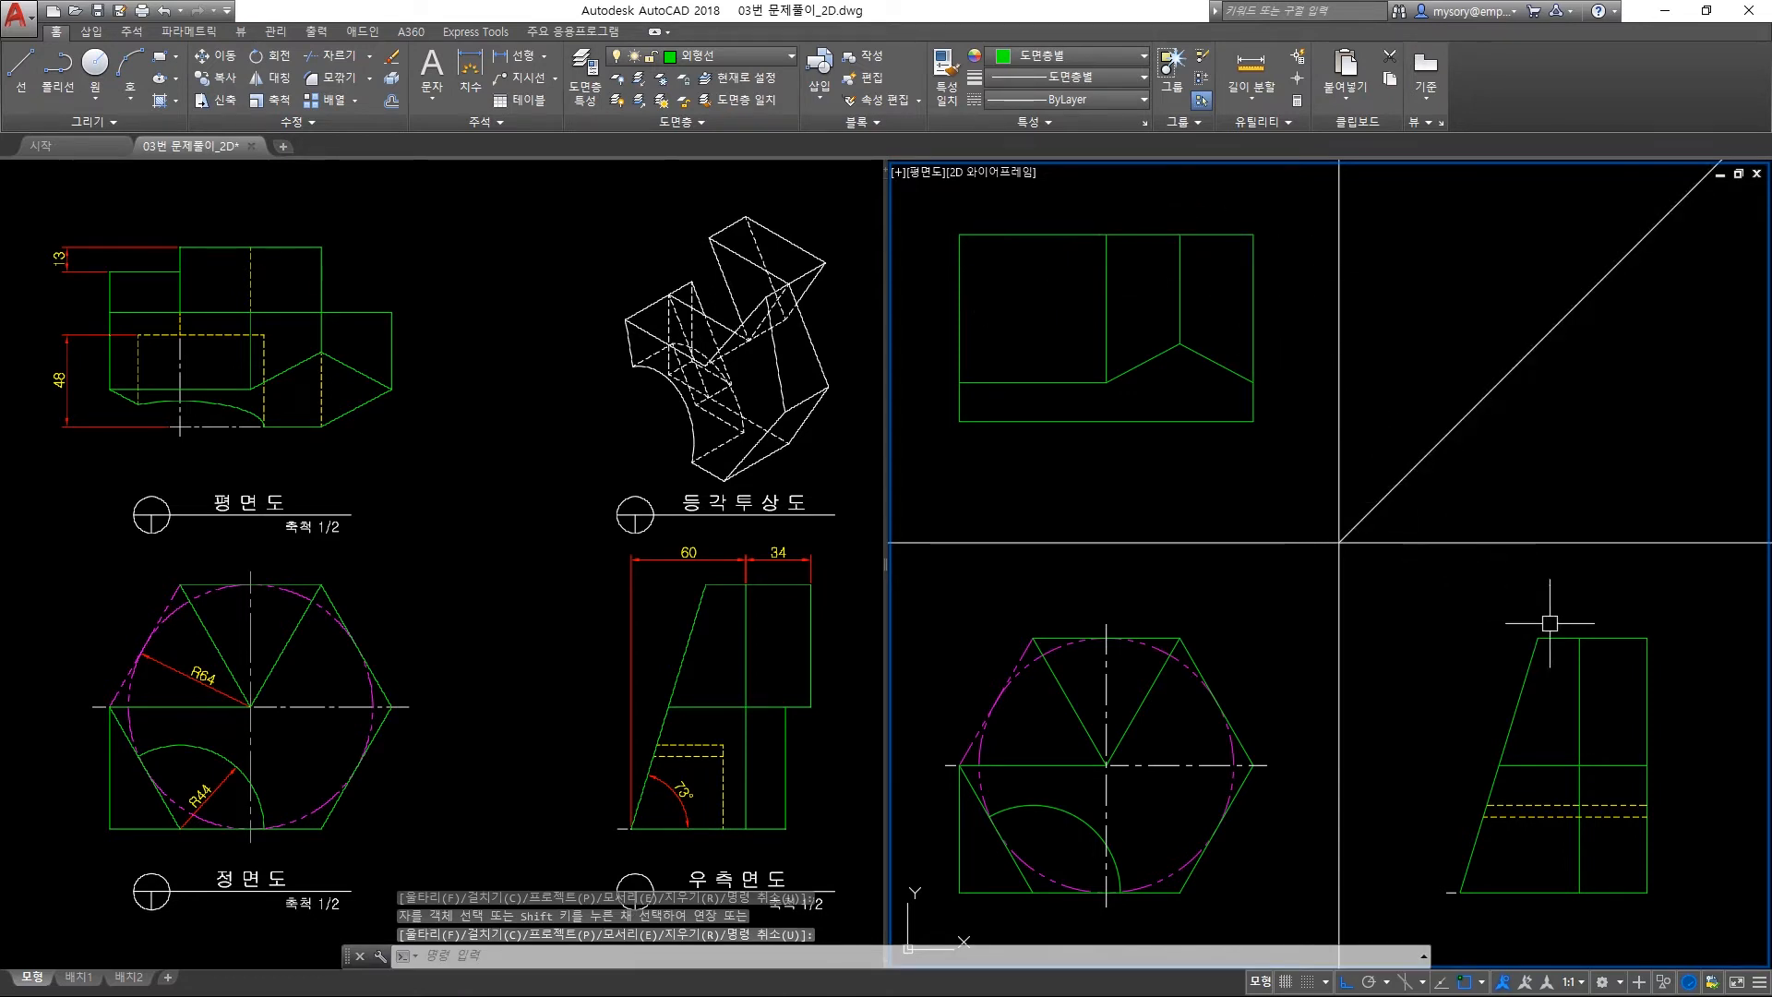
# Draw a vertical projection line from the upper end of the side view's inner vertical line up past the 45° line.
pyautogui.write('1')
pyautogui.press('Return')
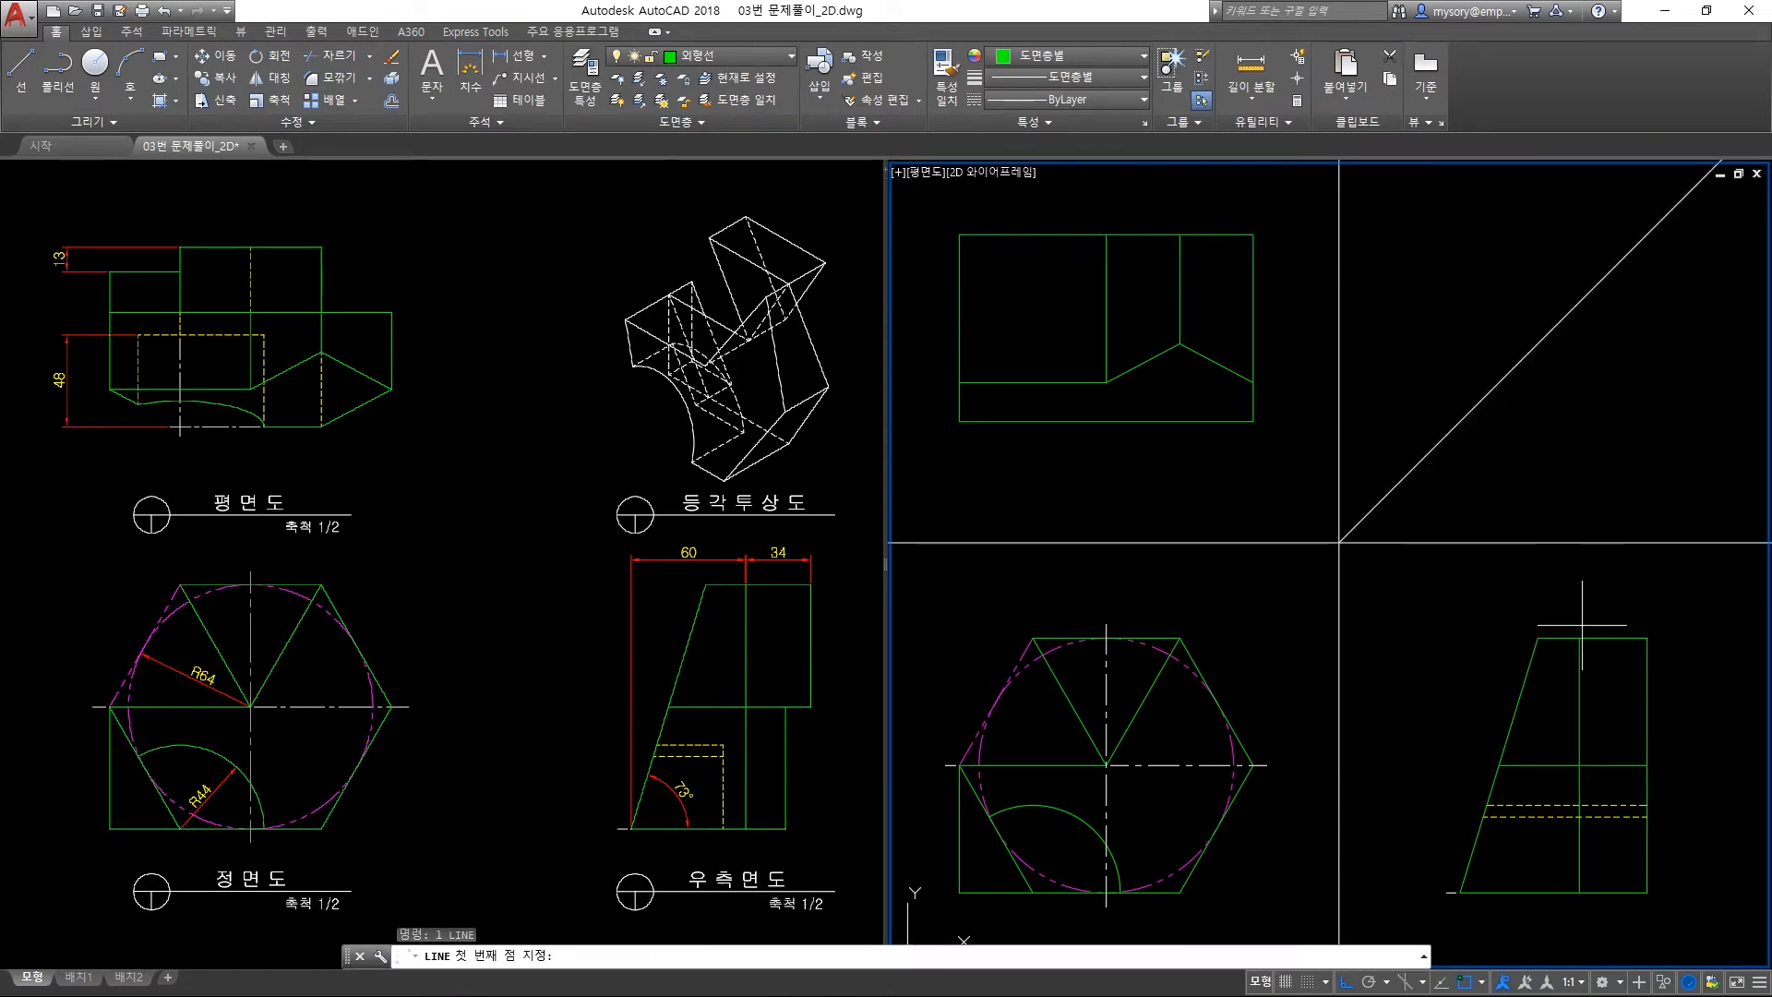
pyautogui.click(1580, 637)
pyautogui.click(1667, 288)
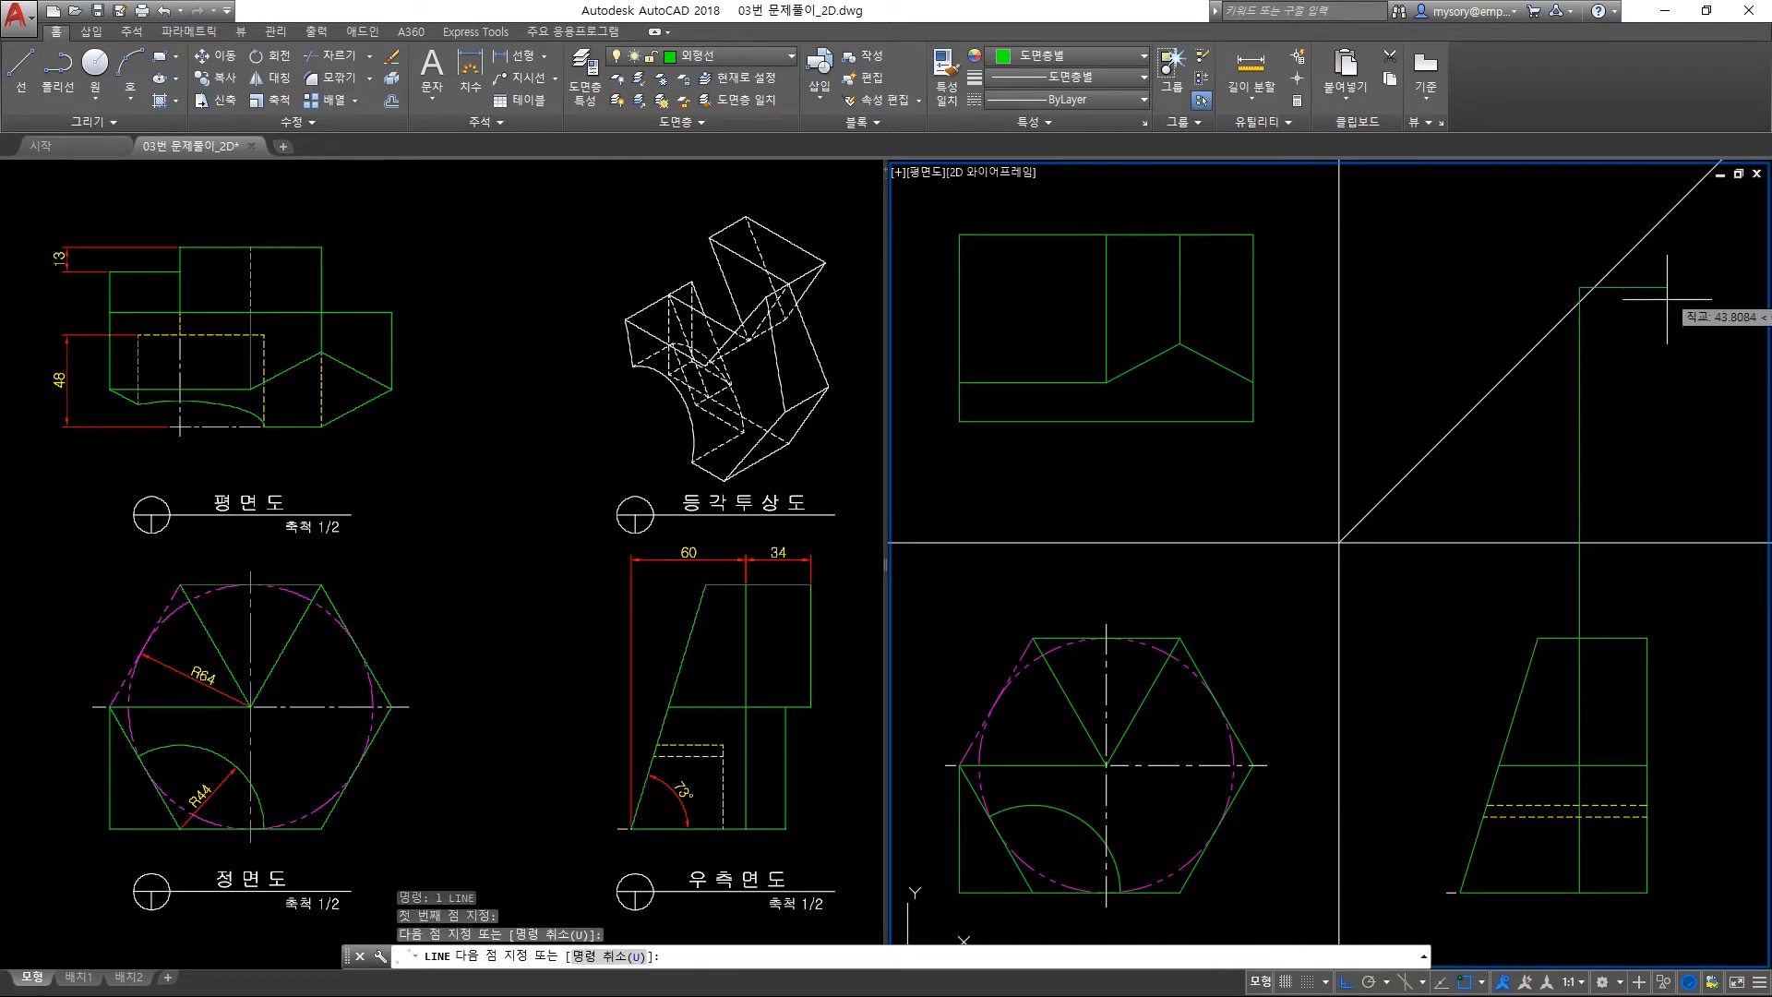
pyautogui.press('Return')
# Draw a horizontal line from the projection line's crossing with the 45° line to the top view's left edge.
pyautogui.press('Return')
pyautogui.click(1579, 301)
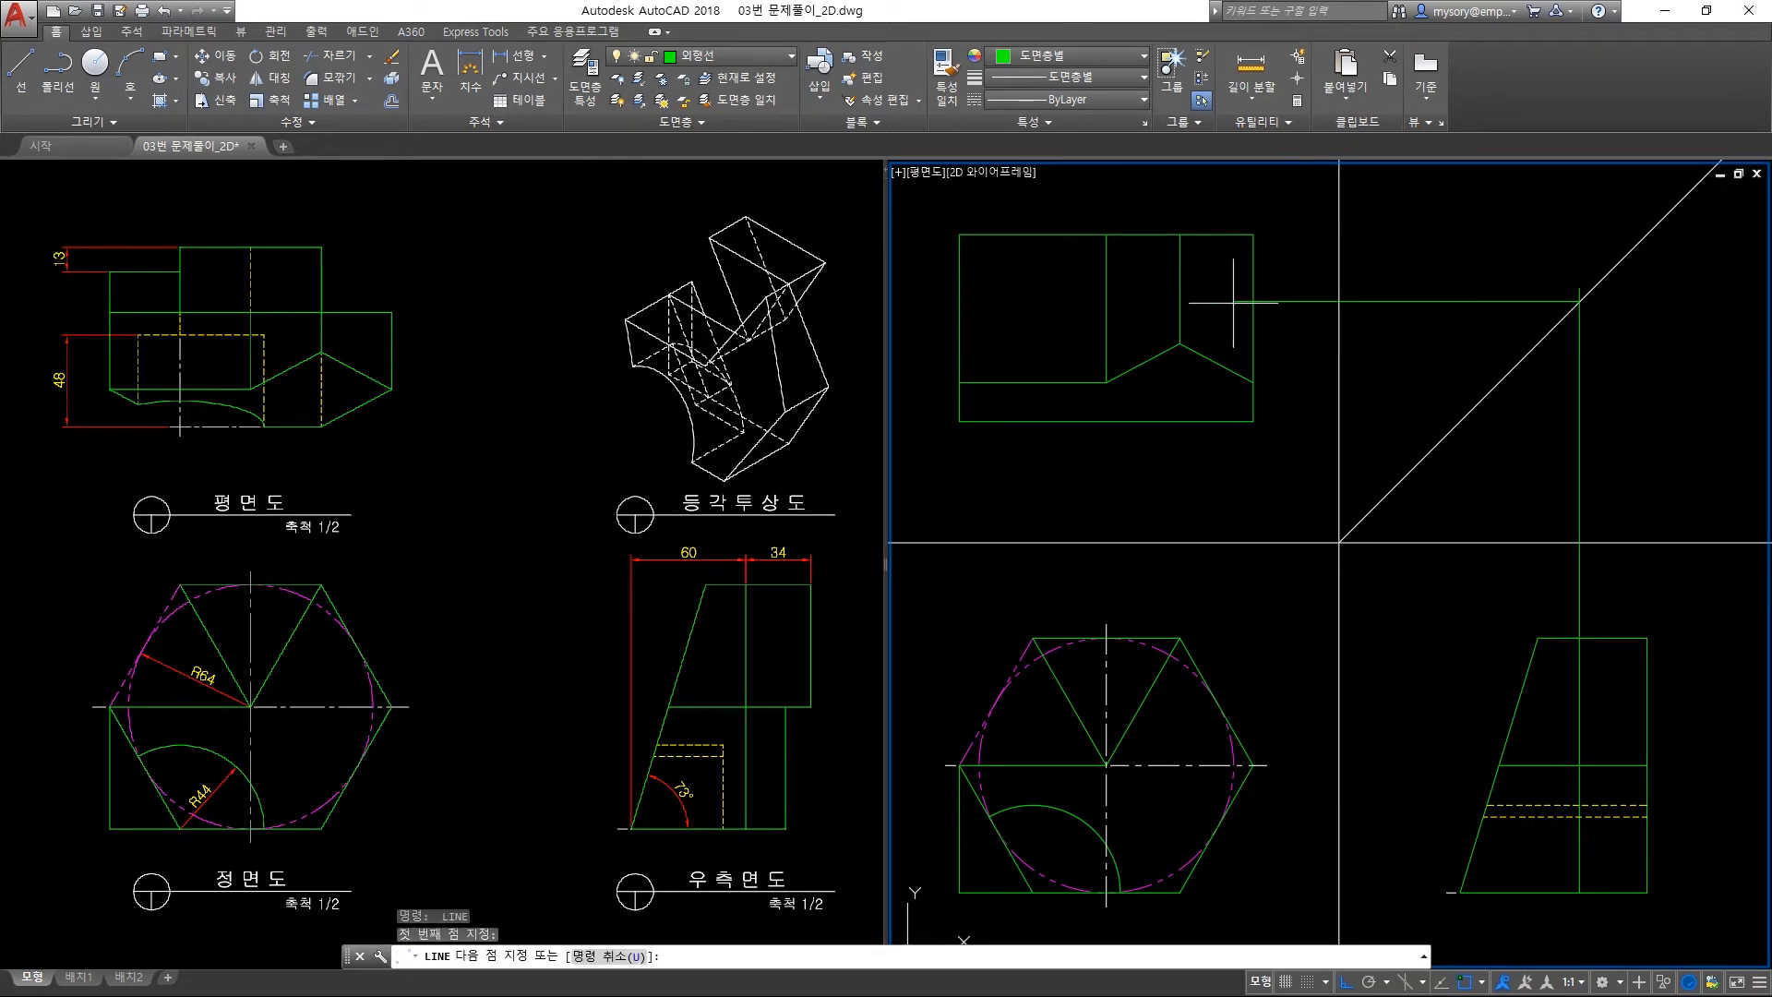
pyautogui.click(960, 301)
pyautogui.press('Return')
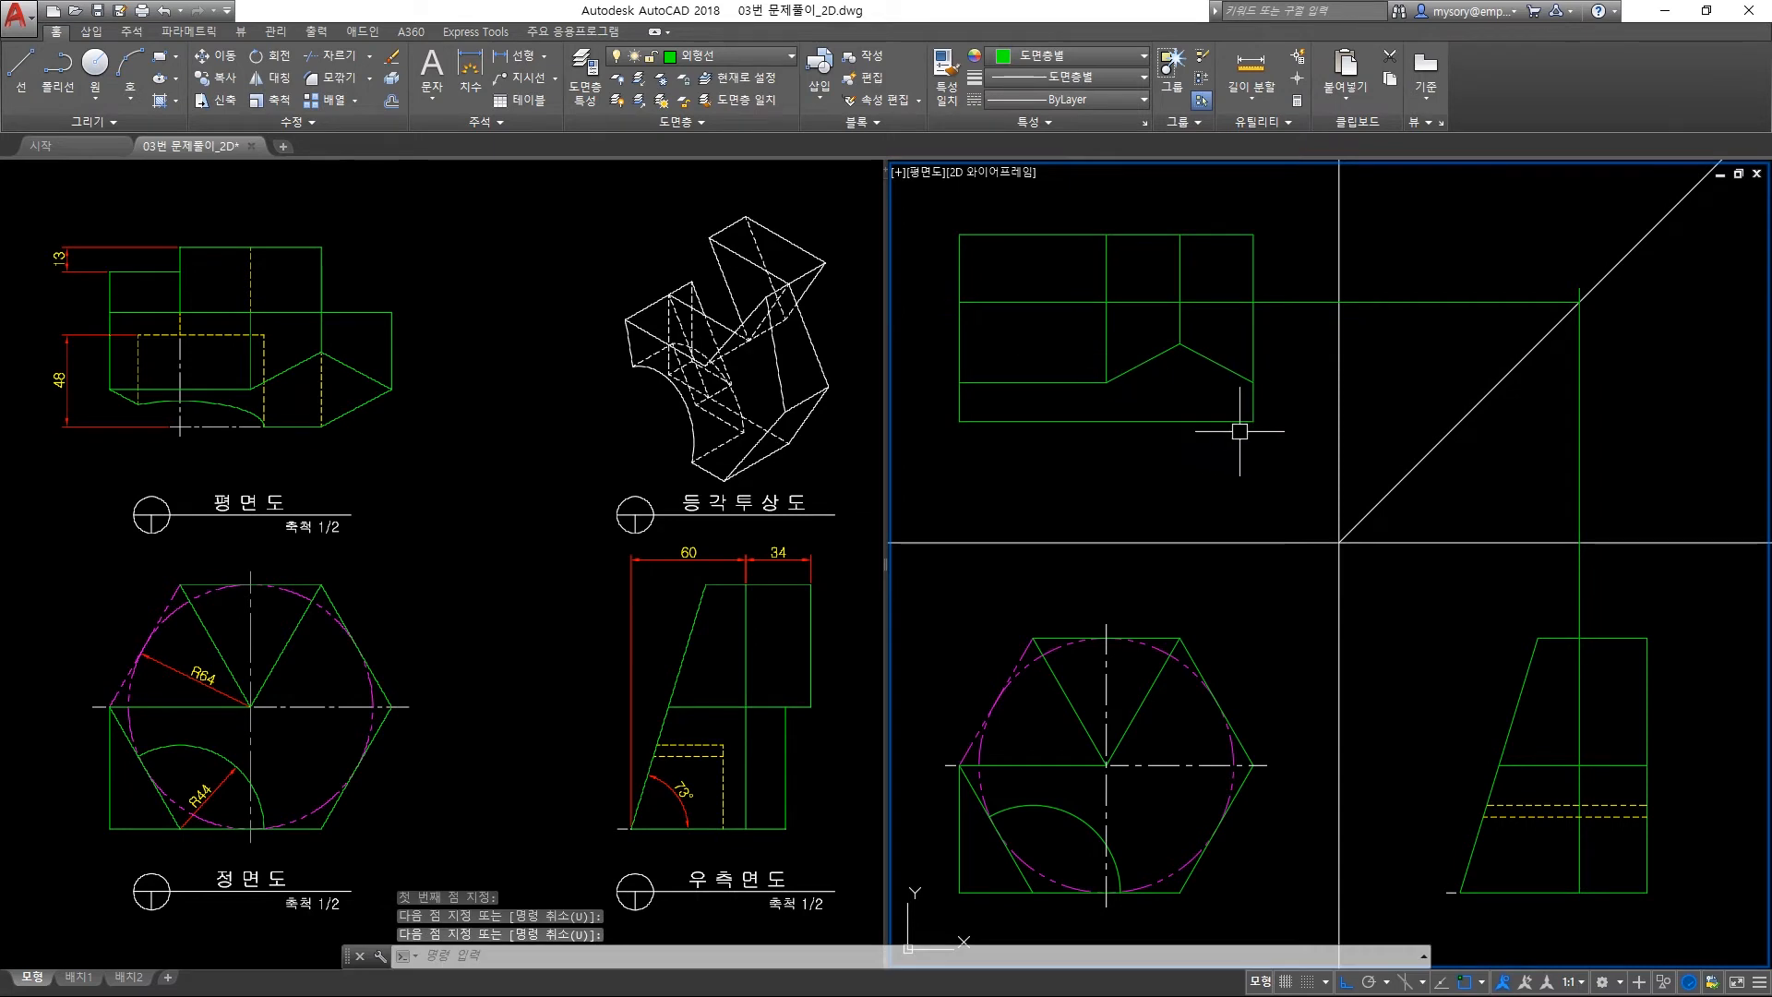
# Trim away the top view's upper-right corner and the horizontal line's excess outside the right edge.
pyautogui.press('Return')
pyautogui.click(1285, 367)
pyautogui.click(1133, 209)
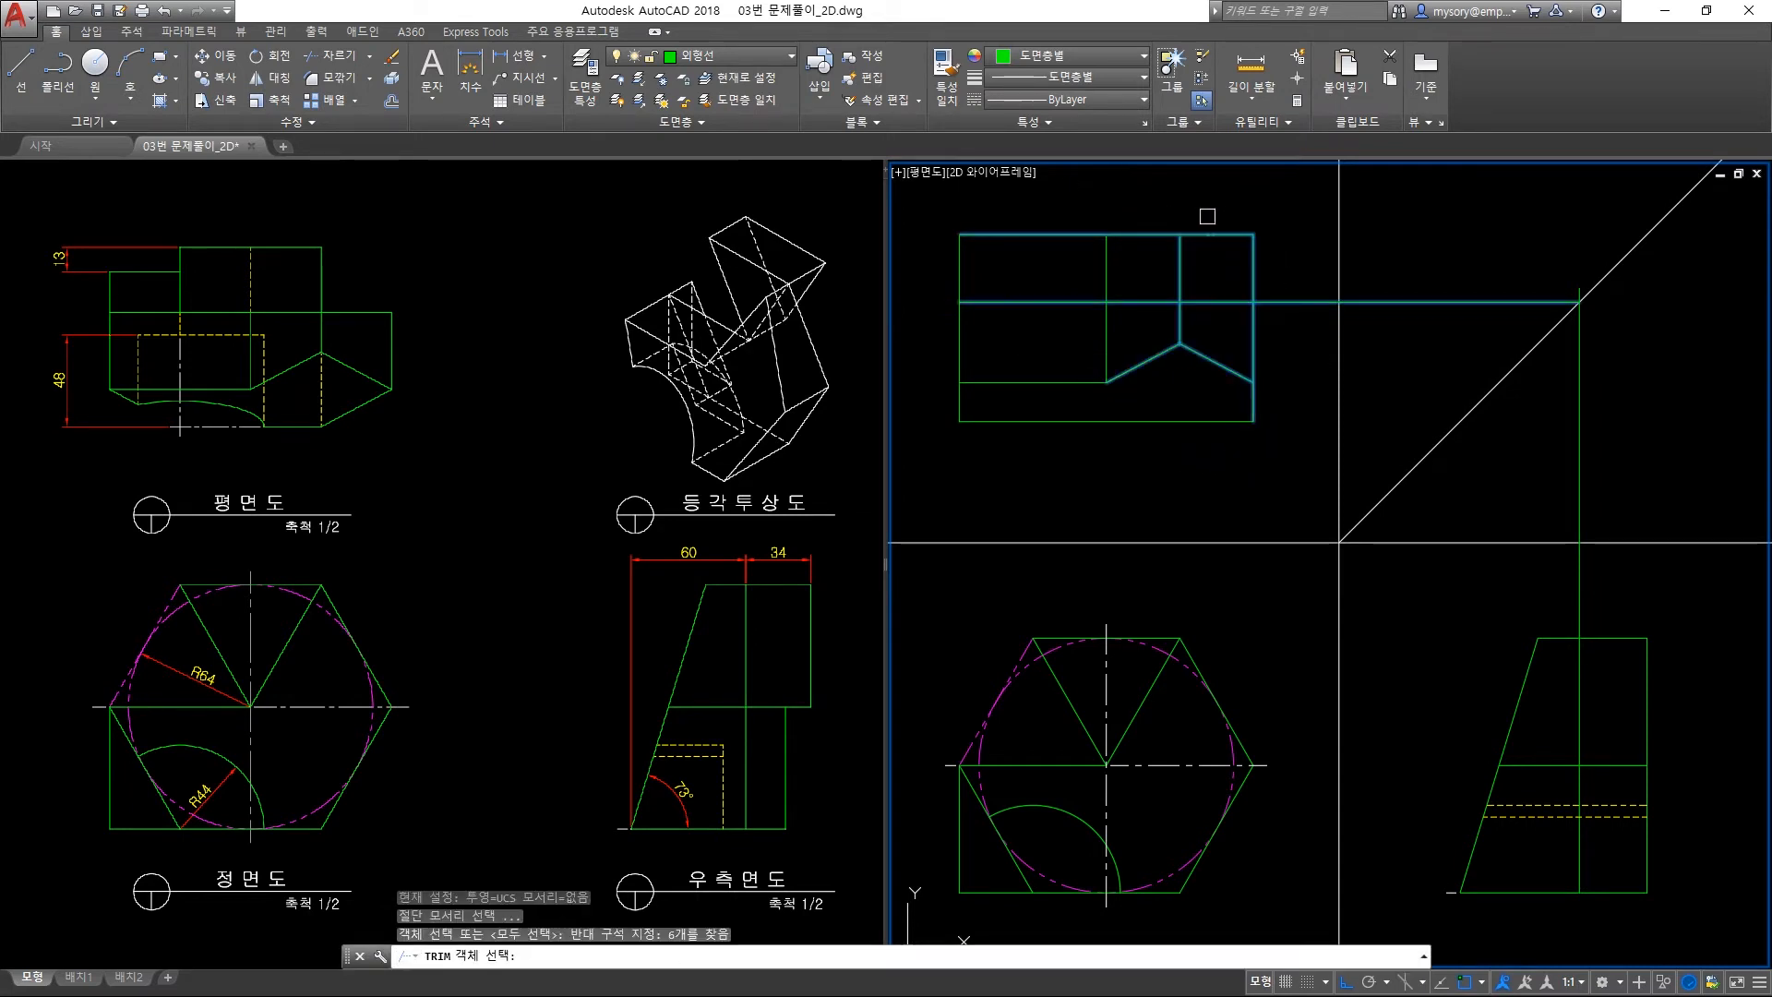
pyautogui.press('Return')
pyautogui.click(1279, 204)
pyautogui.click(1227, 250)
pyautogui.click(1316, 297)
pyautogui.press('Return')
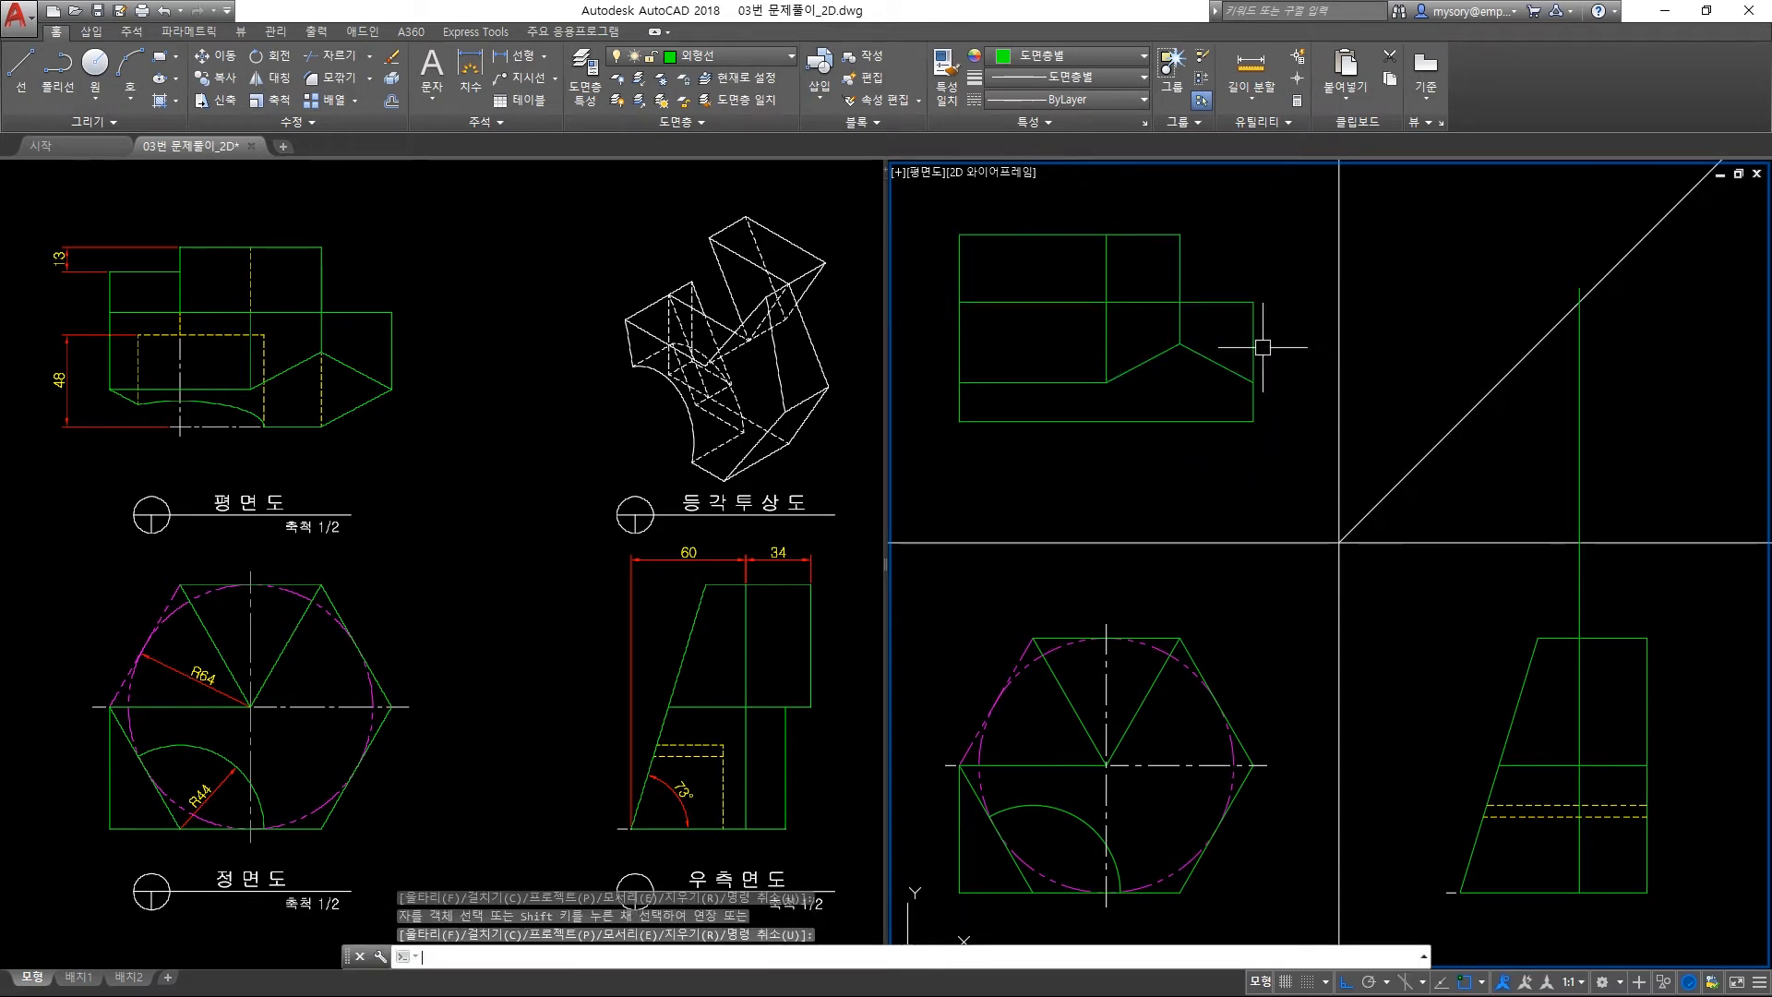
# Delete the vertical projection line between the side view and the 45° line.
pyautogui.click(1634, 483)
pyautogui.click(1470, 463)
pyautogui.press('Delete')
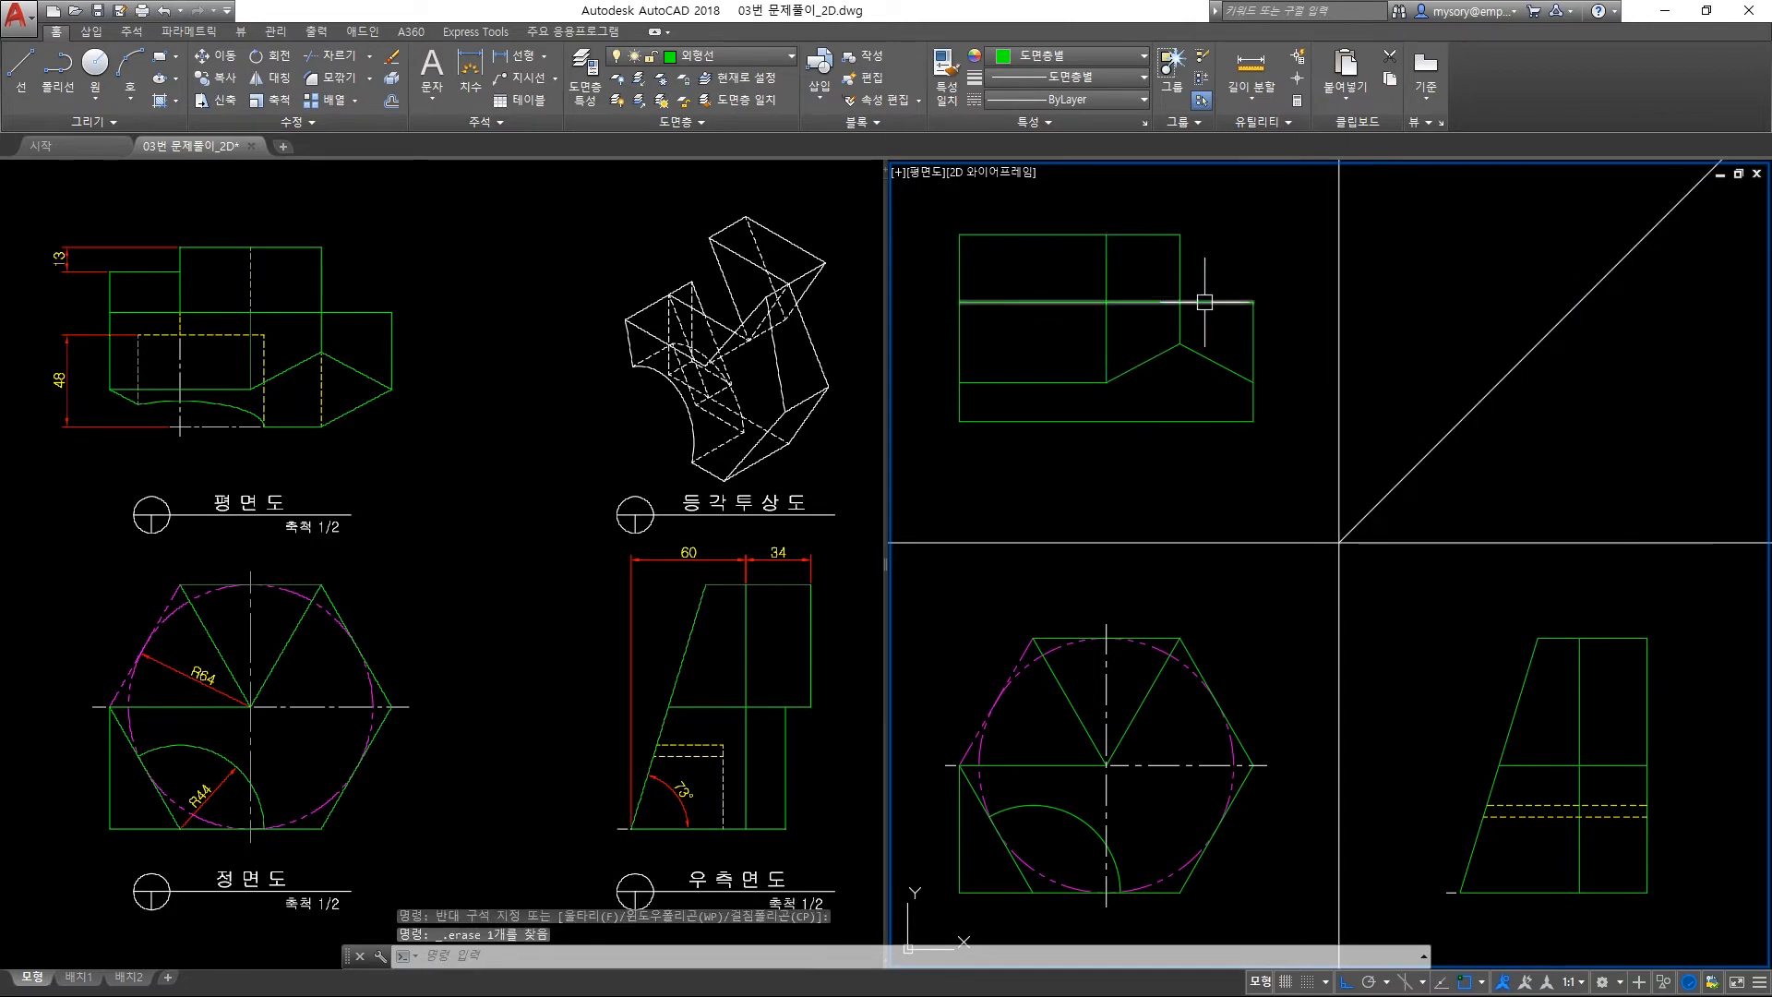
# Trim the top view's central vertical line between the upper edge and the horizontal inner line.
pyautogui.write('tr')
pyautogui.press('Return')
pyautogui.click(1136, 317)
pyautogui.click(1059, 208)
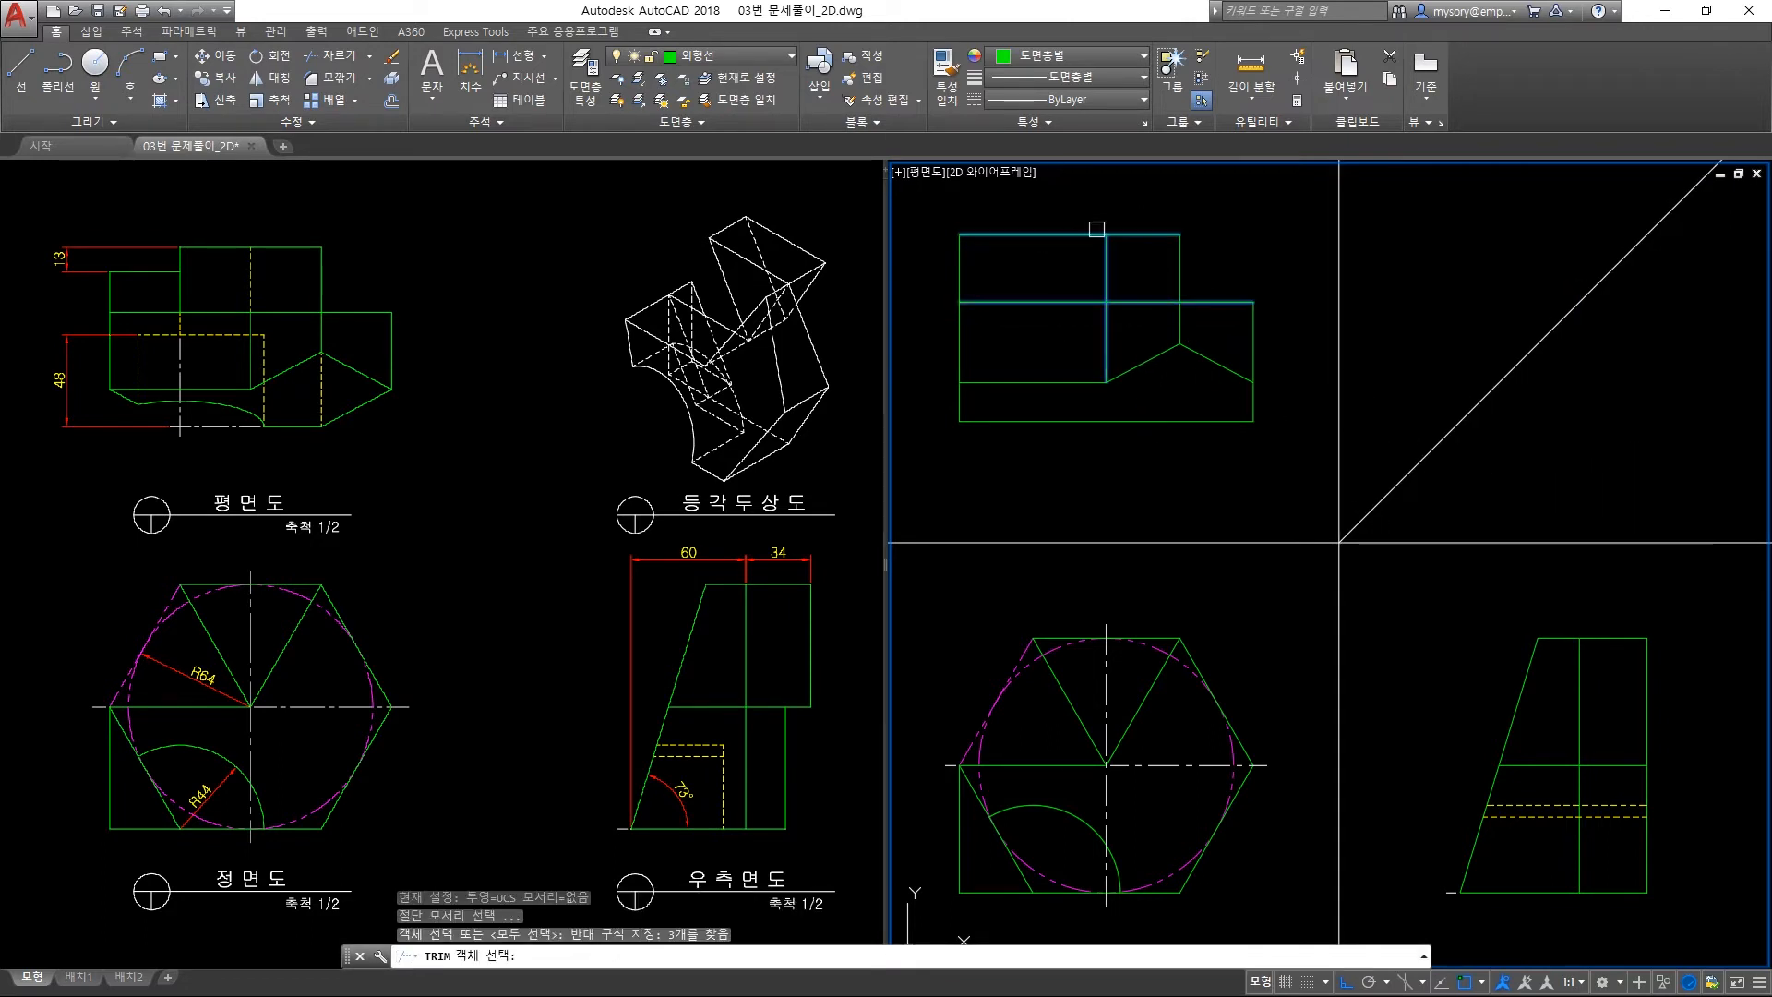
pyautogui.press('Return')
pyautogui.click(1107, 267)
pyautogui.press('Return')
# Draw a separate vertical line from the central line's upper end to the top view's upper edge.
pyautogui.write('l')
pyautogui.press('Return')
pyautogui.click(1108, 301)
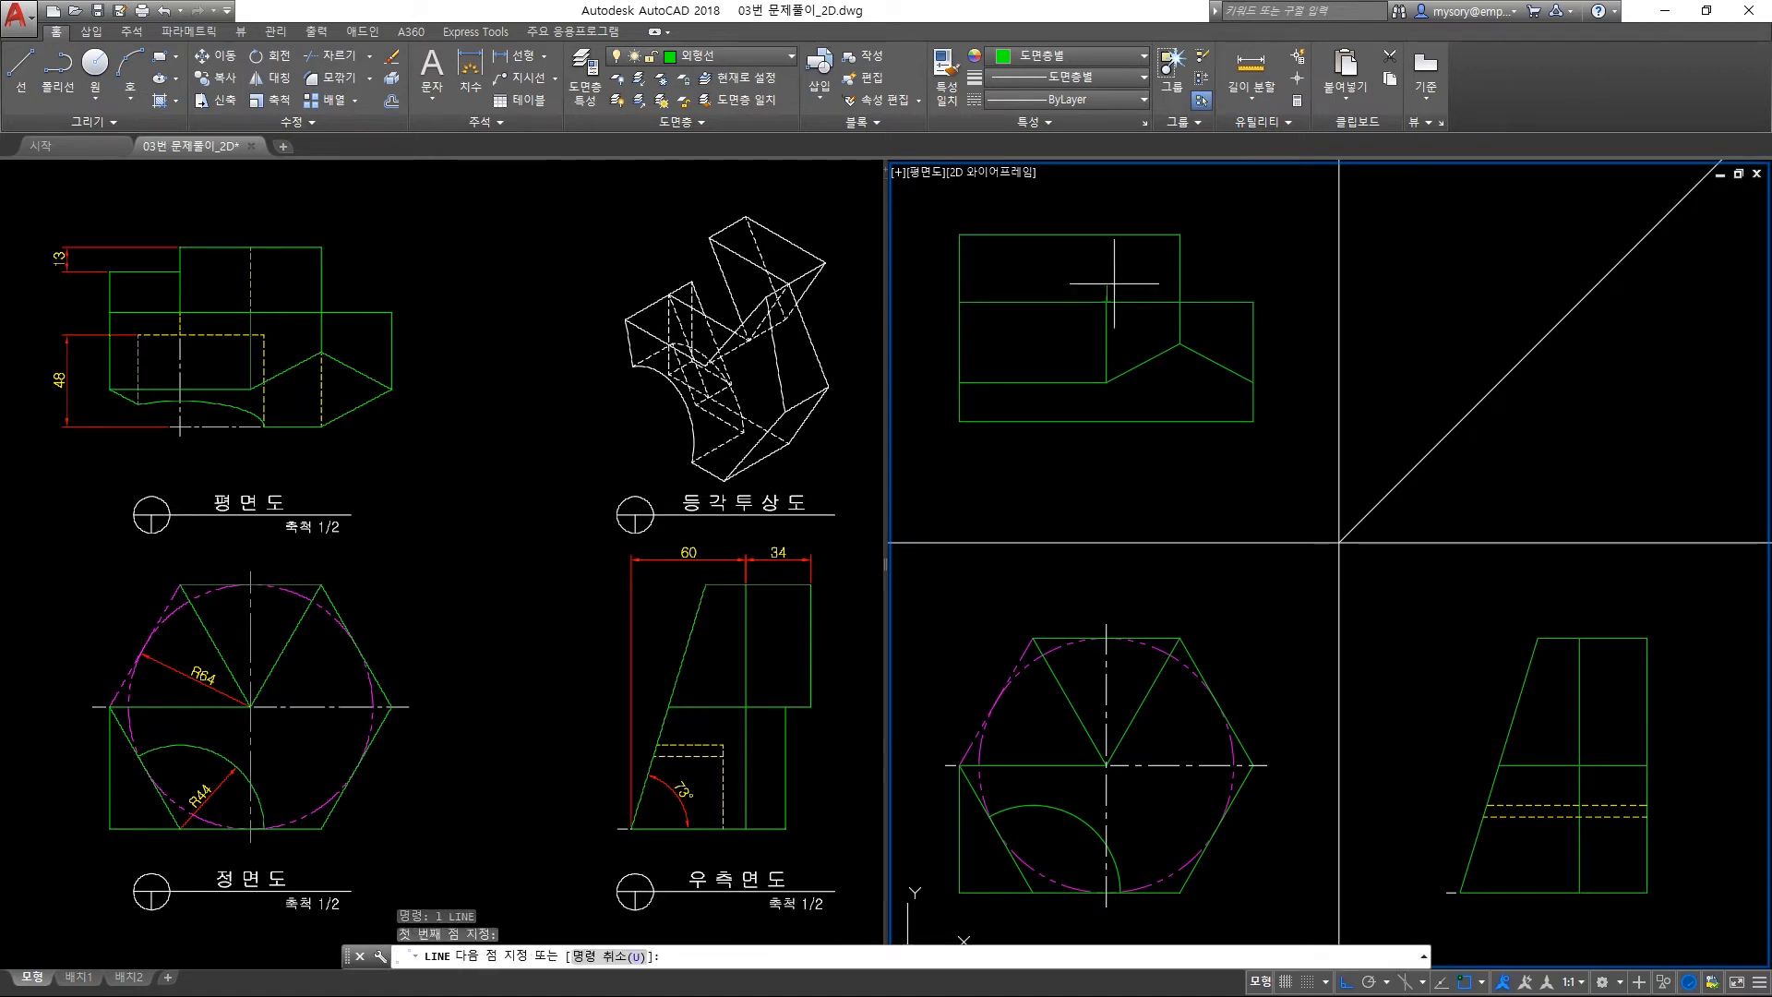
pyautogui.press('Return')
pyautogui.press('Return')
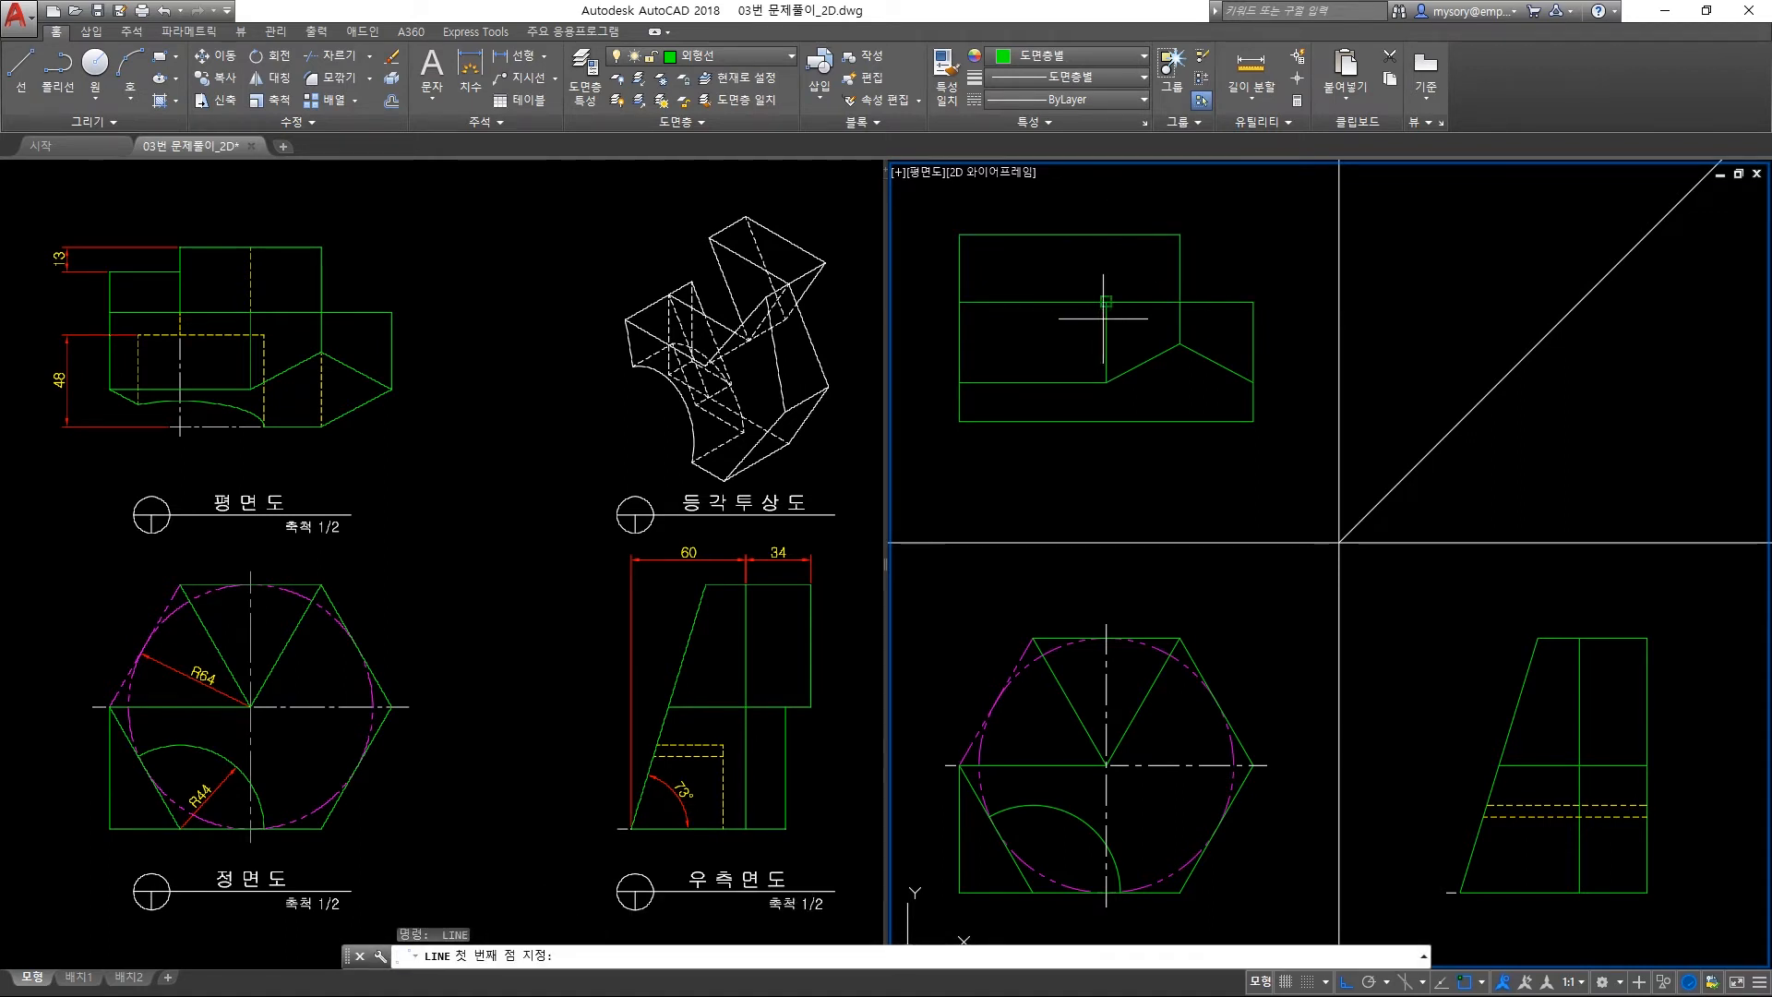
pyautogui.click(1104, 319)
pyautogui.click(1112, 236)
pyautogui.press('Return')
# Move the new short vertical line to the hidden-line layer 숨은선.
pyautogui.click(1103, 273)
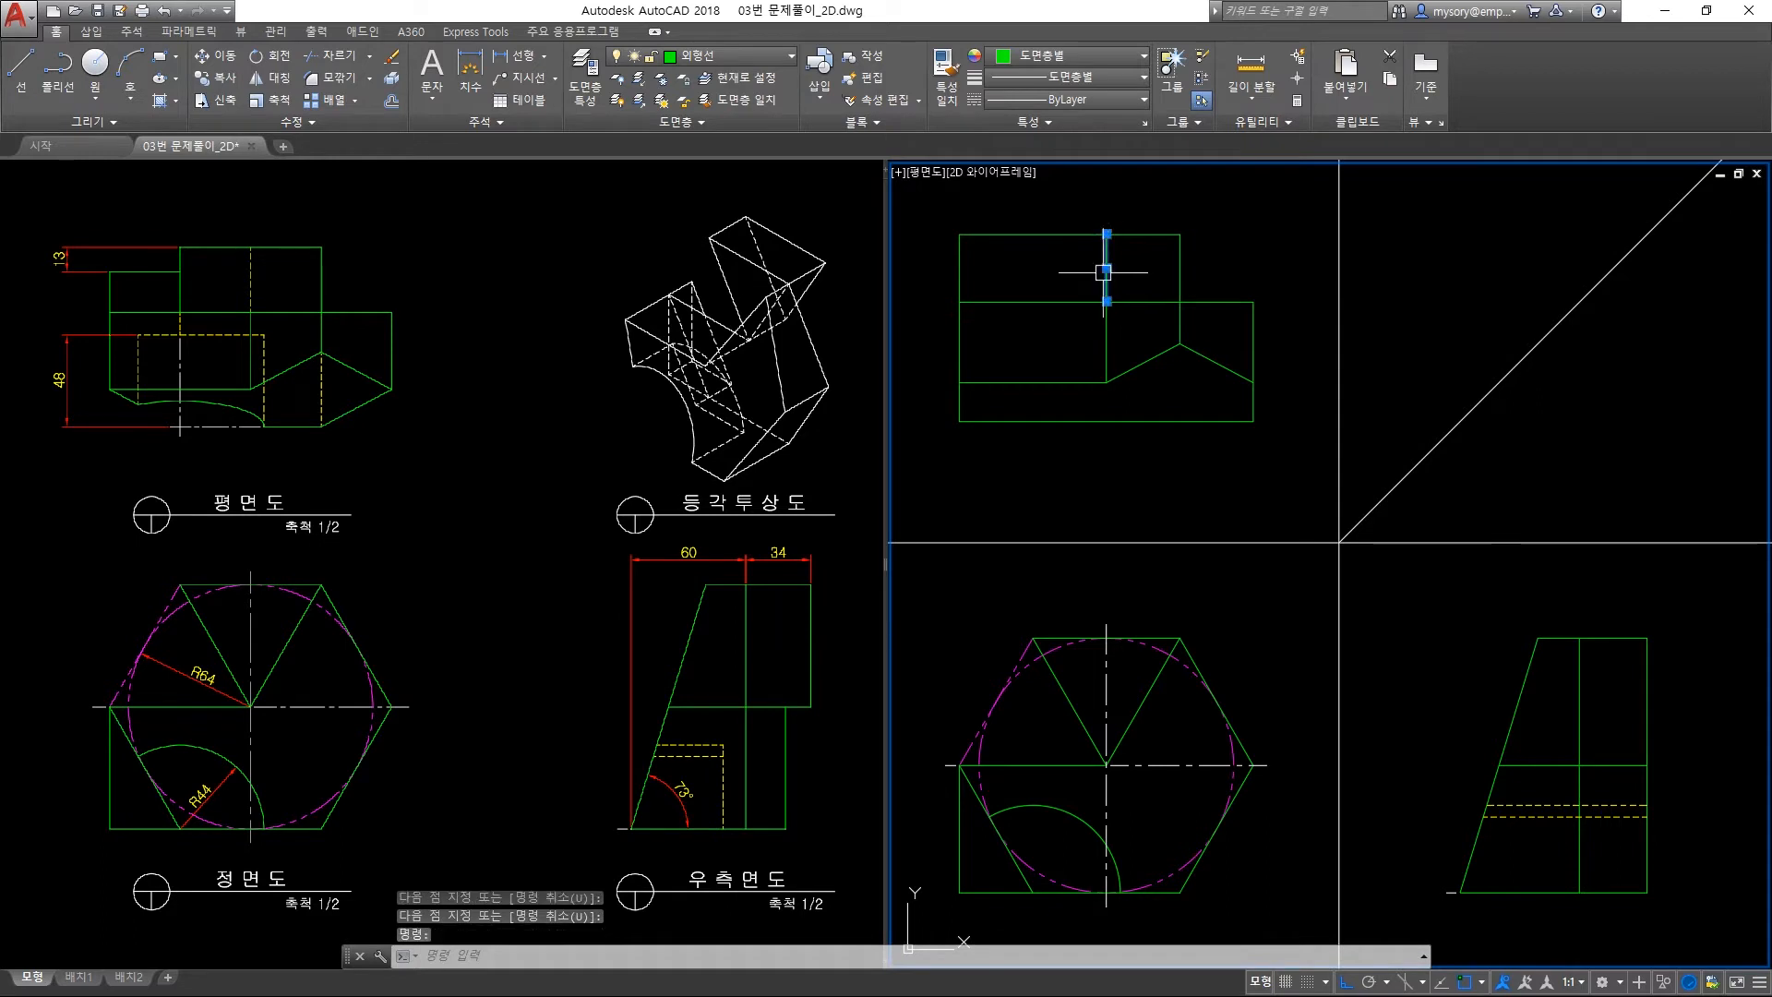
pyautogui.click(772, 55)
pyautogui.click(749, 258)
pyautogui.press('Escape')
pyautogui.press('Escape')
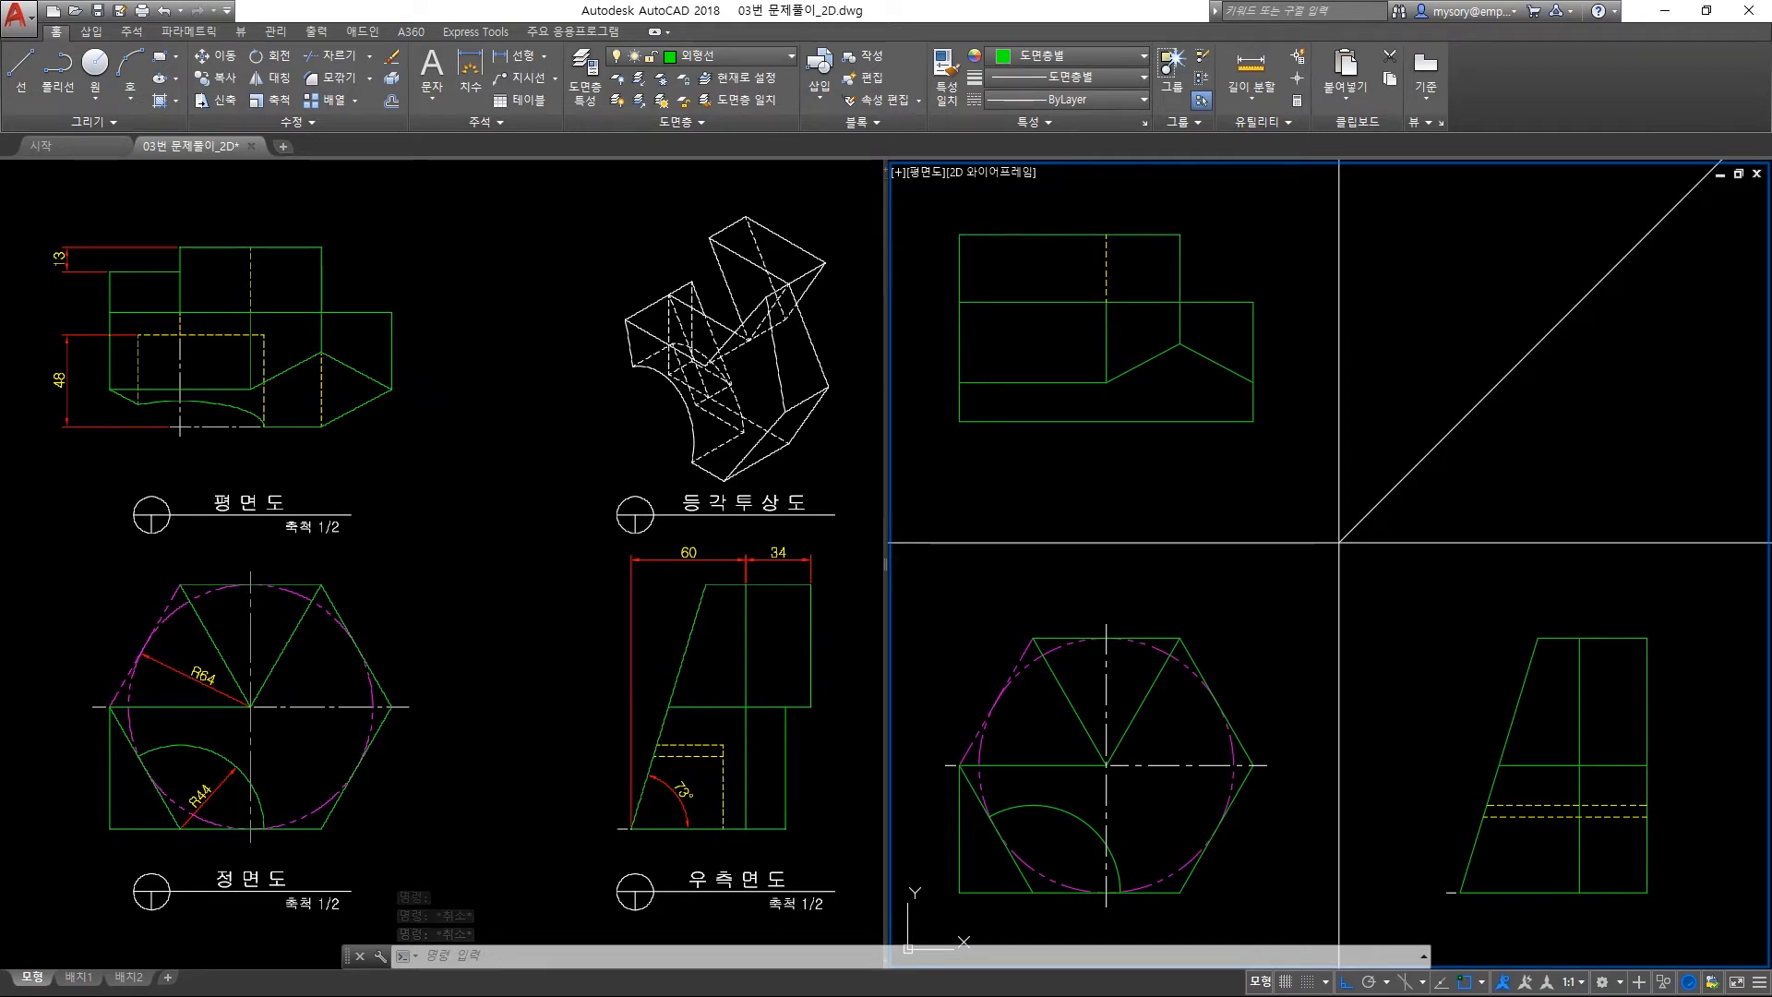
# Make 숨은선 the current layer and draw lines from the slanted edges' peak down to the lower edge and on to the right corner.
pyautogui.click(758, 53)
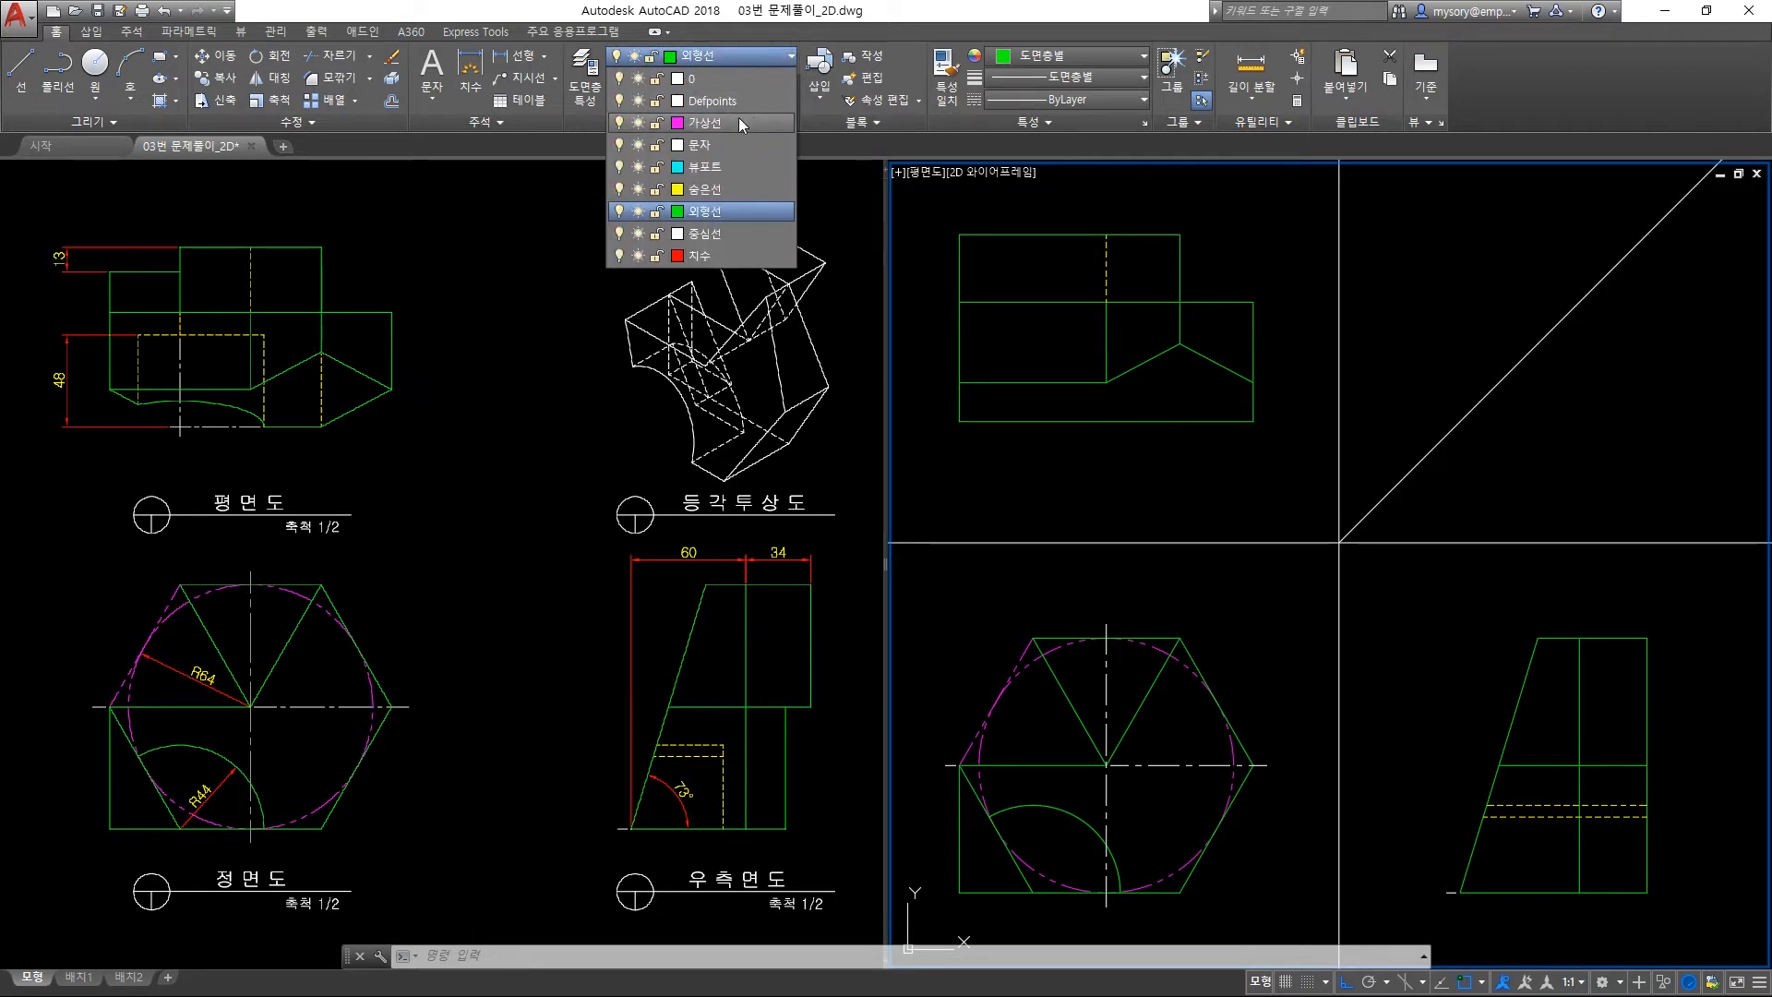
pyautogui.click(699, 190)
pyautogui.write('l')
pyautogui.press('Return')
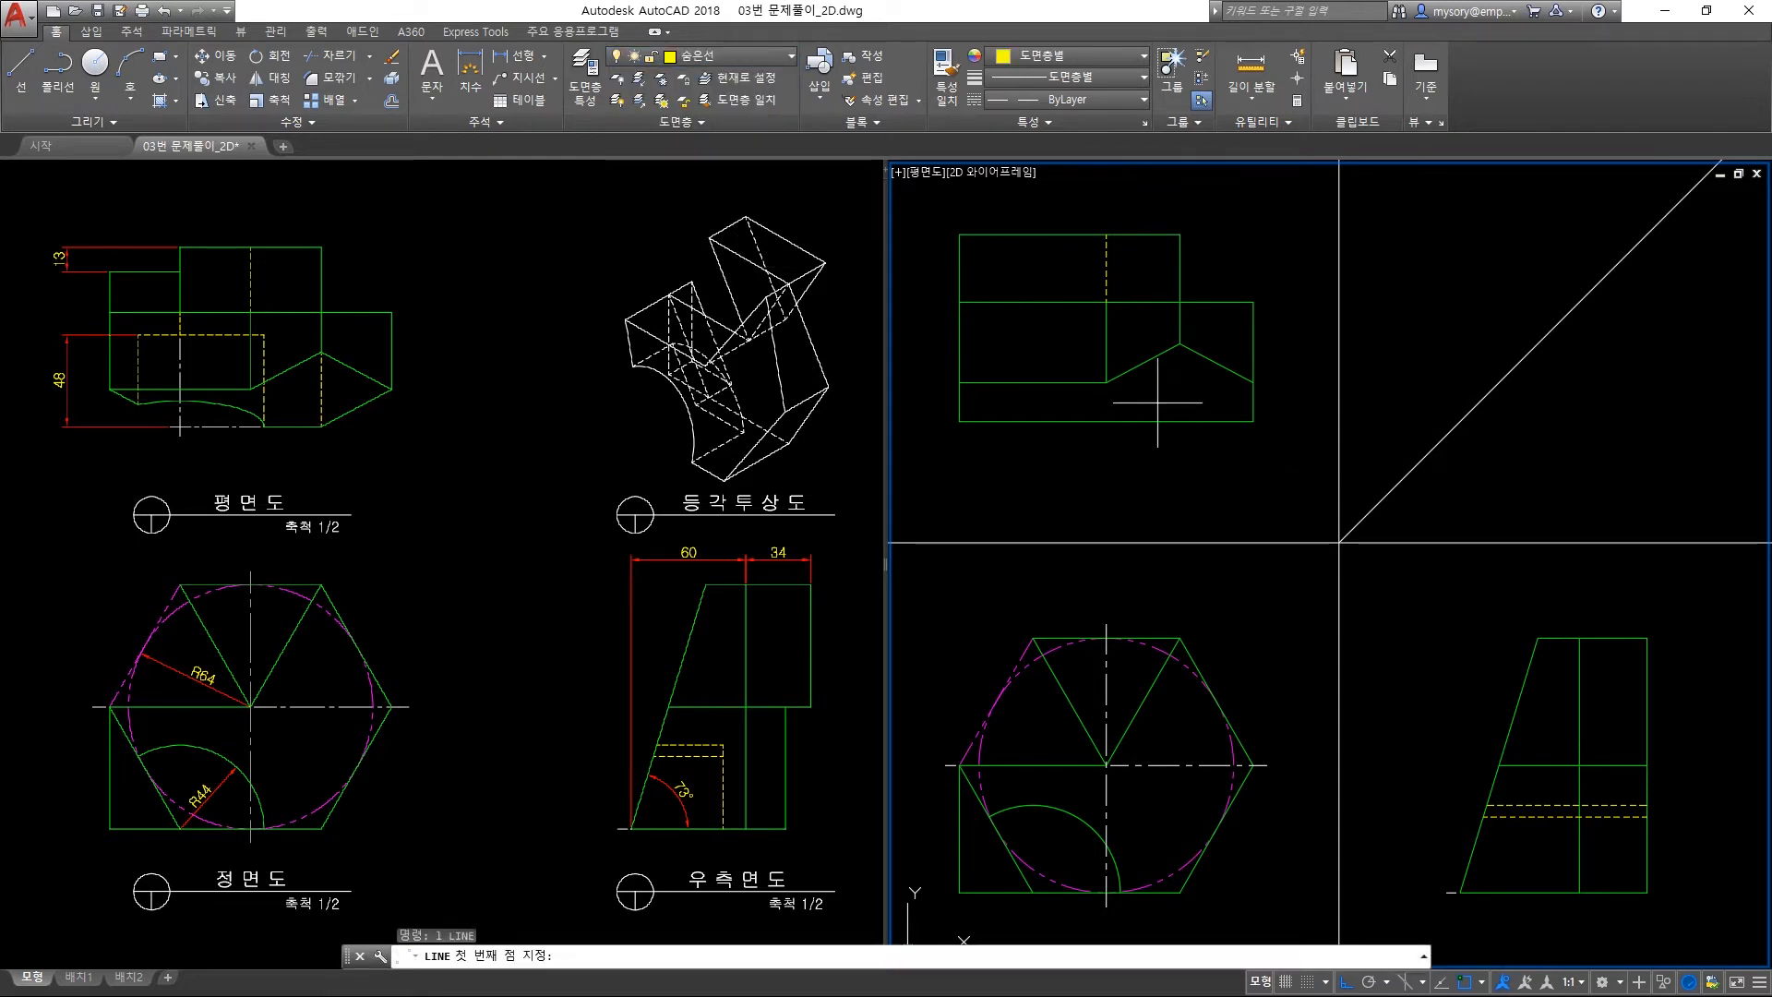
pyautogui.click(1180, 345)
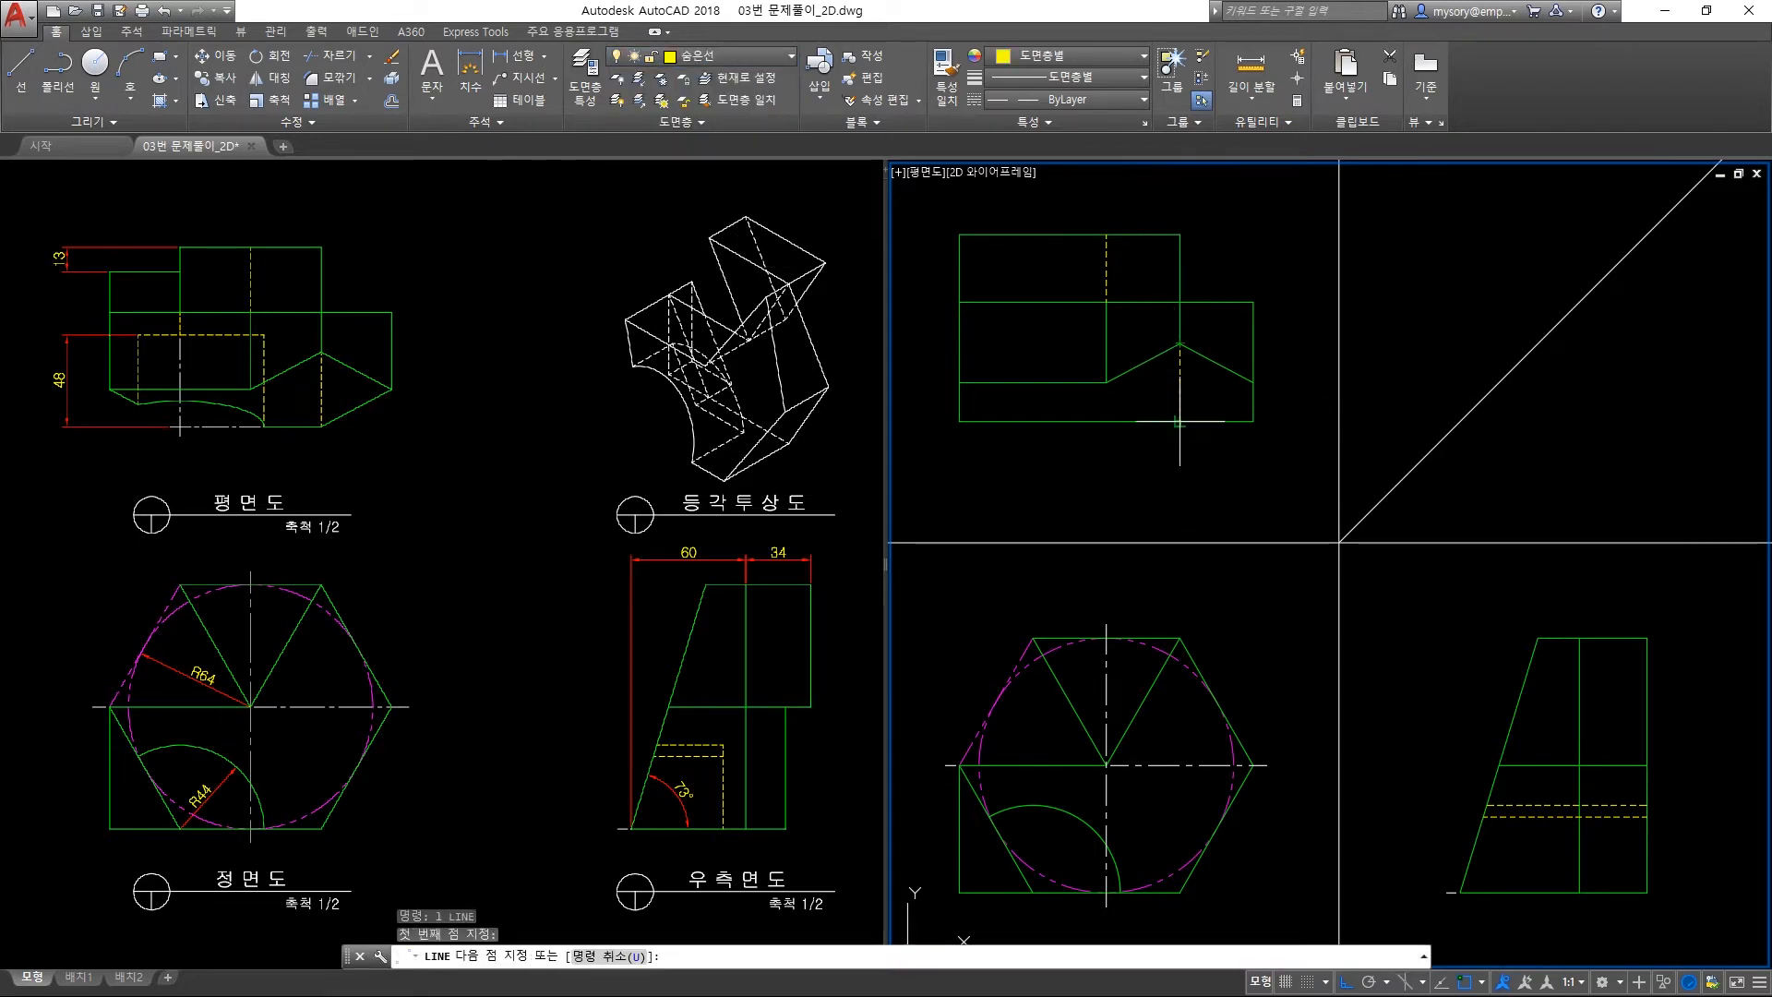
pyautogui.click(1188, 420)
pyautogui.click(1253, 382)
pyautogui.press('Return')
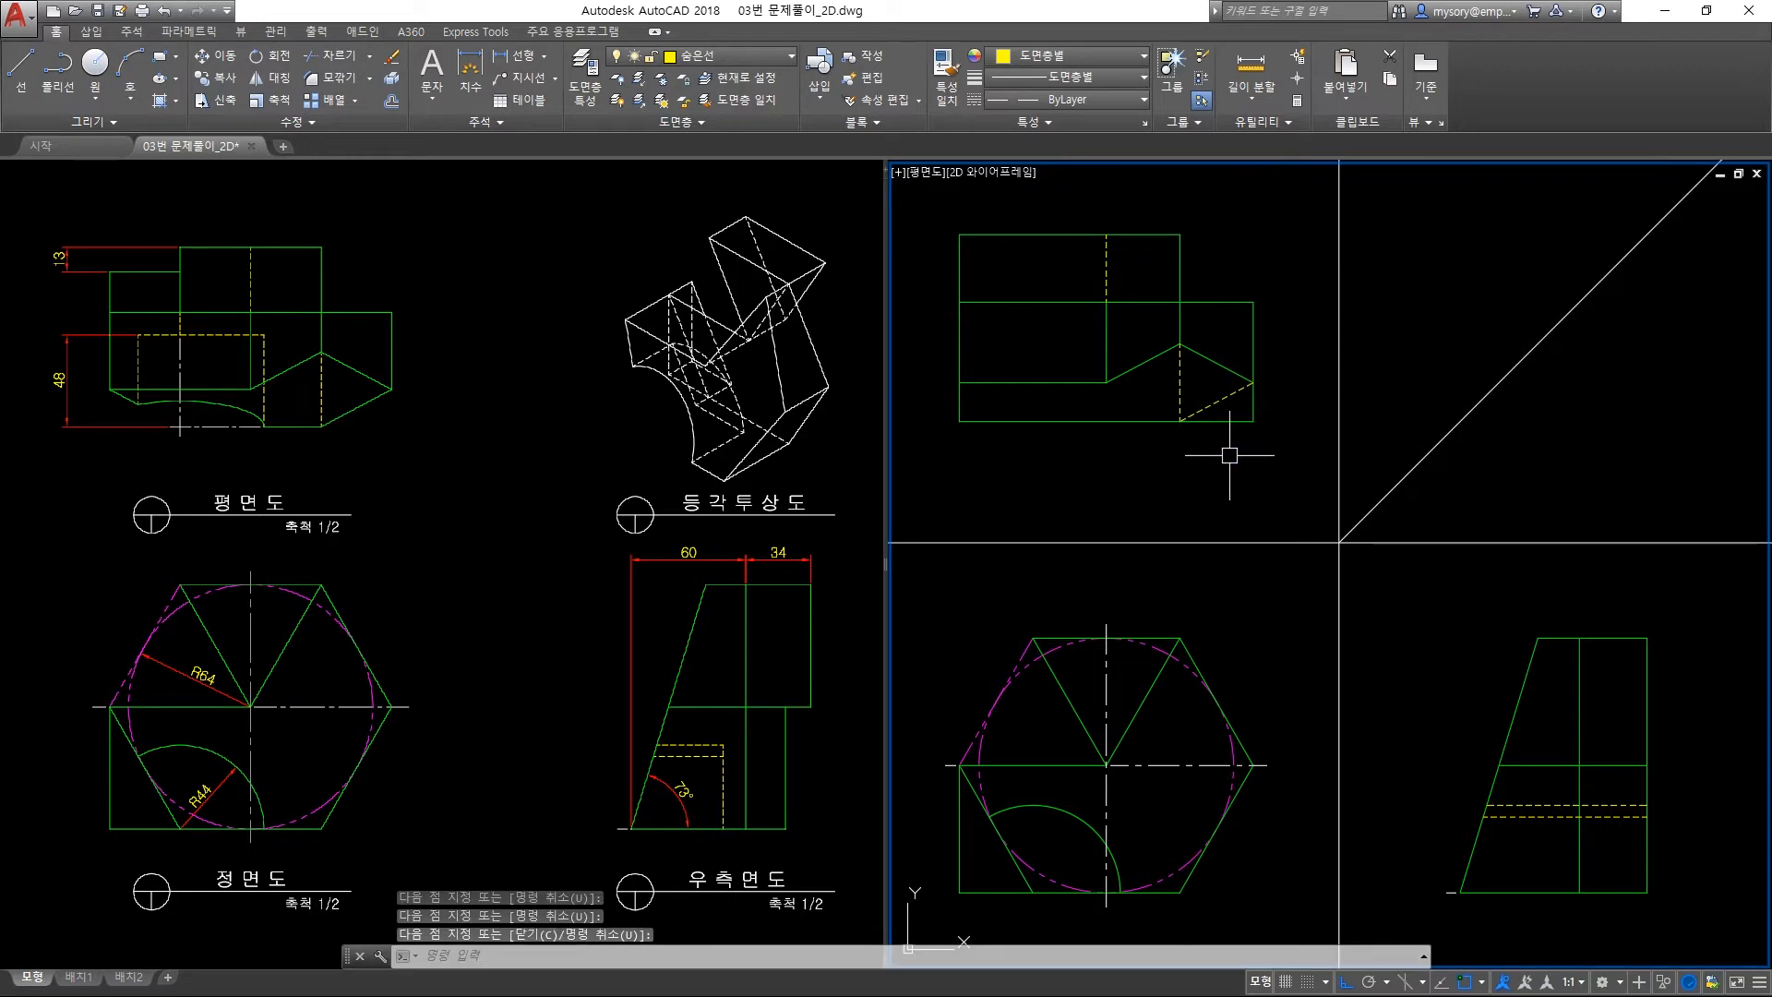
# Trim off the top view's lower-right corner outside the dashed slanted line.
pyautogui.write('tr')
pyautogui.press('Return')
pyautogui.click(1218, 403)
pyautogui.press('Return')
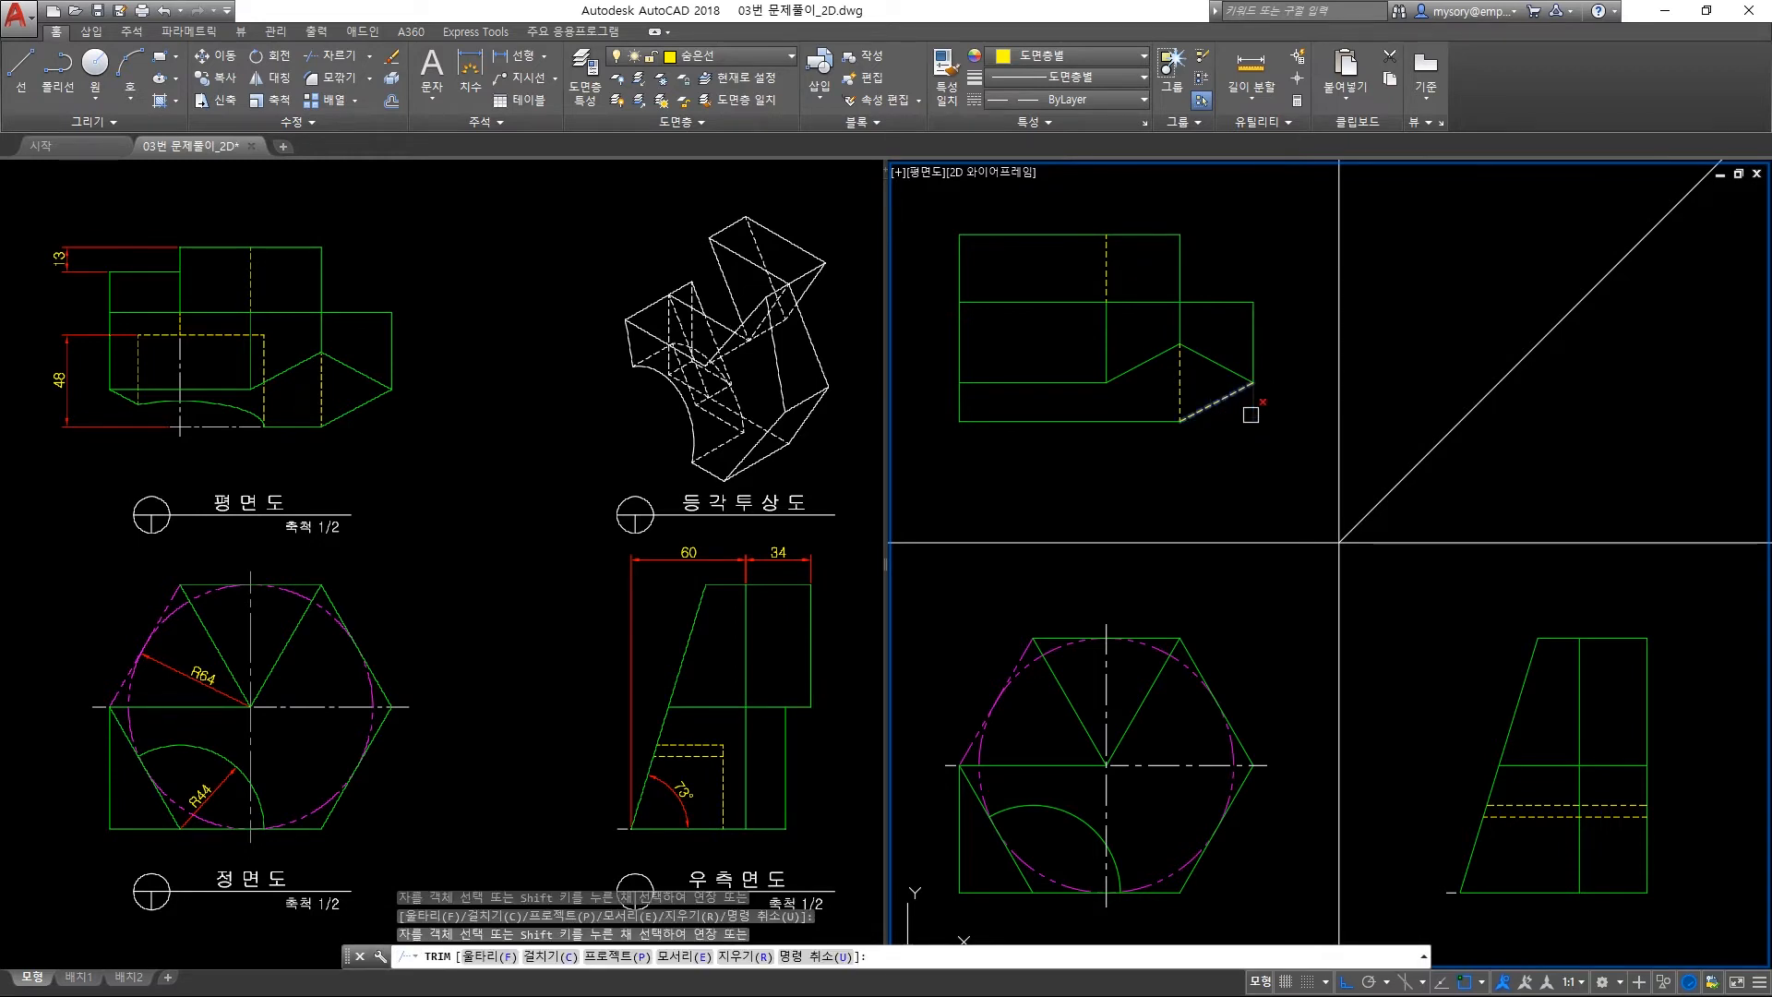
# Match the dashed slanted line's properties to the top view's solid outline.
pyautogui.write('ma')
pyautogui.press('Return')
pyautogui.click(1246, 386)
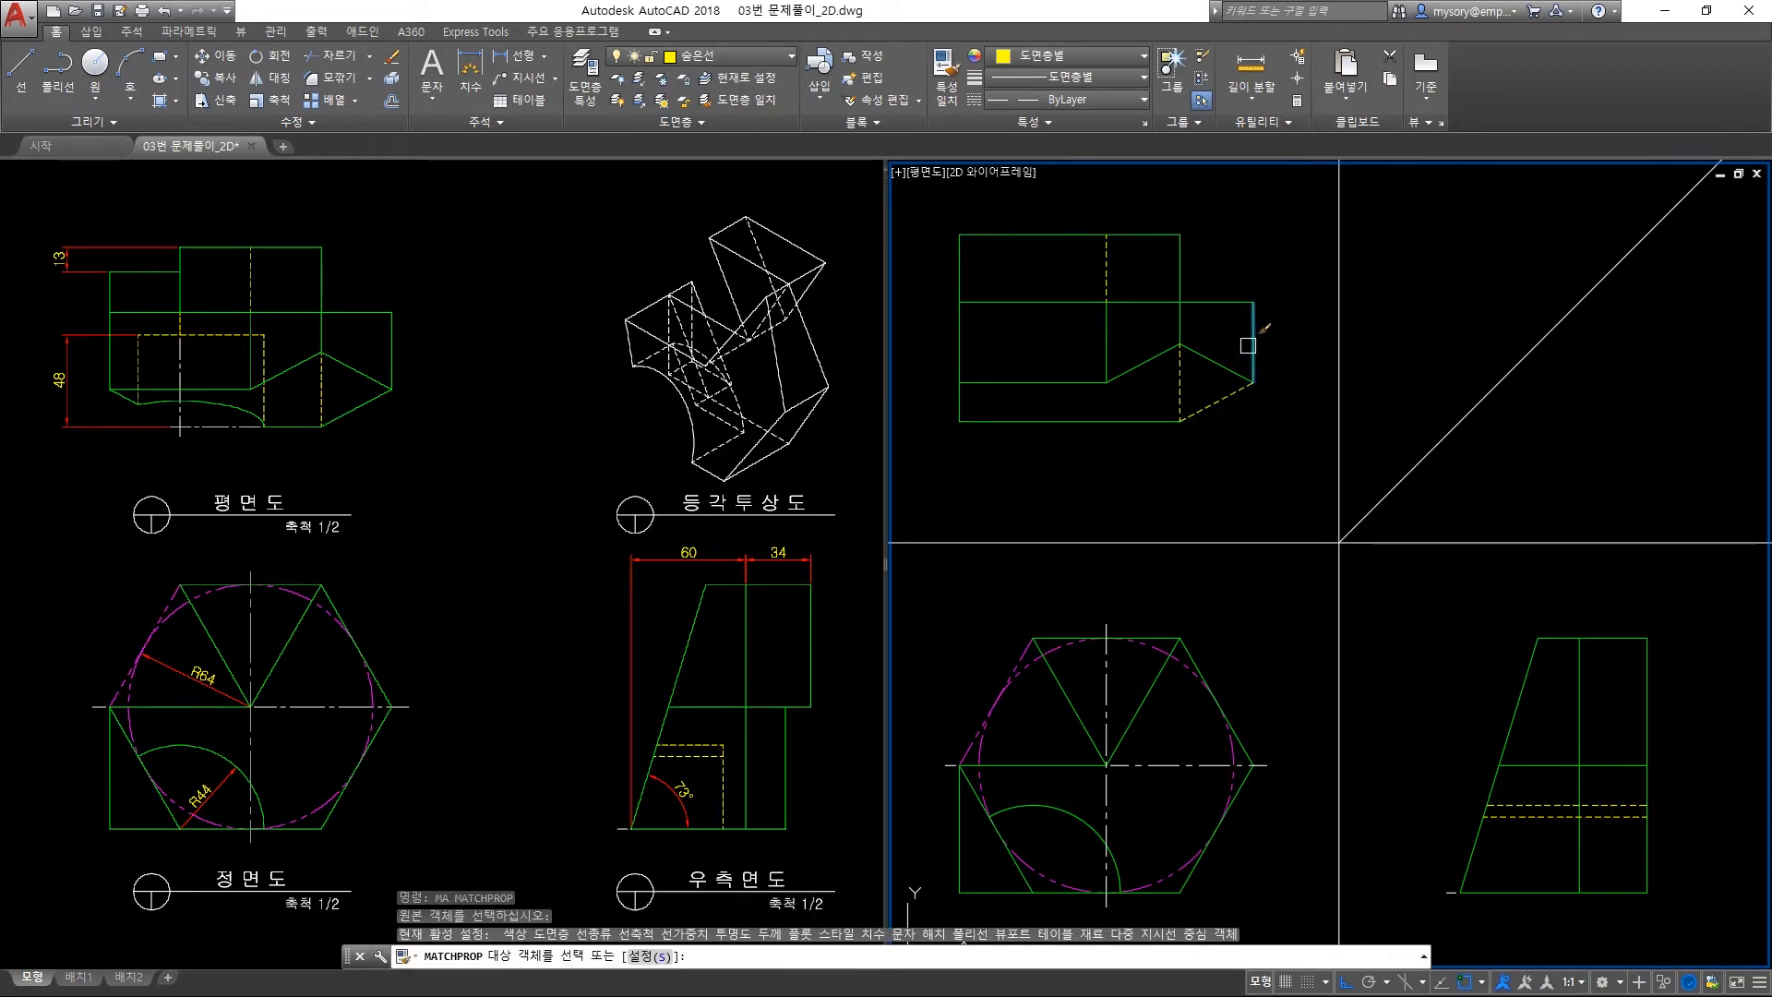
pyautogui.click(1254, 369)
pyautogui.press('Return')
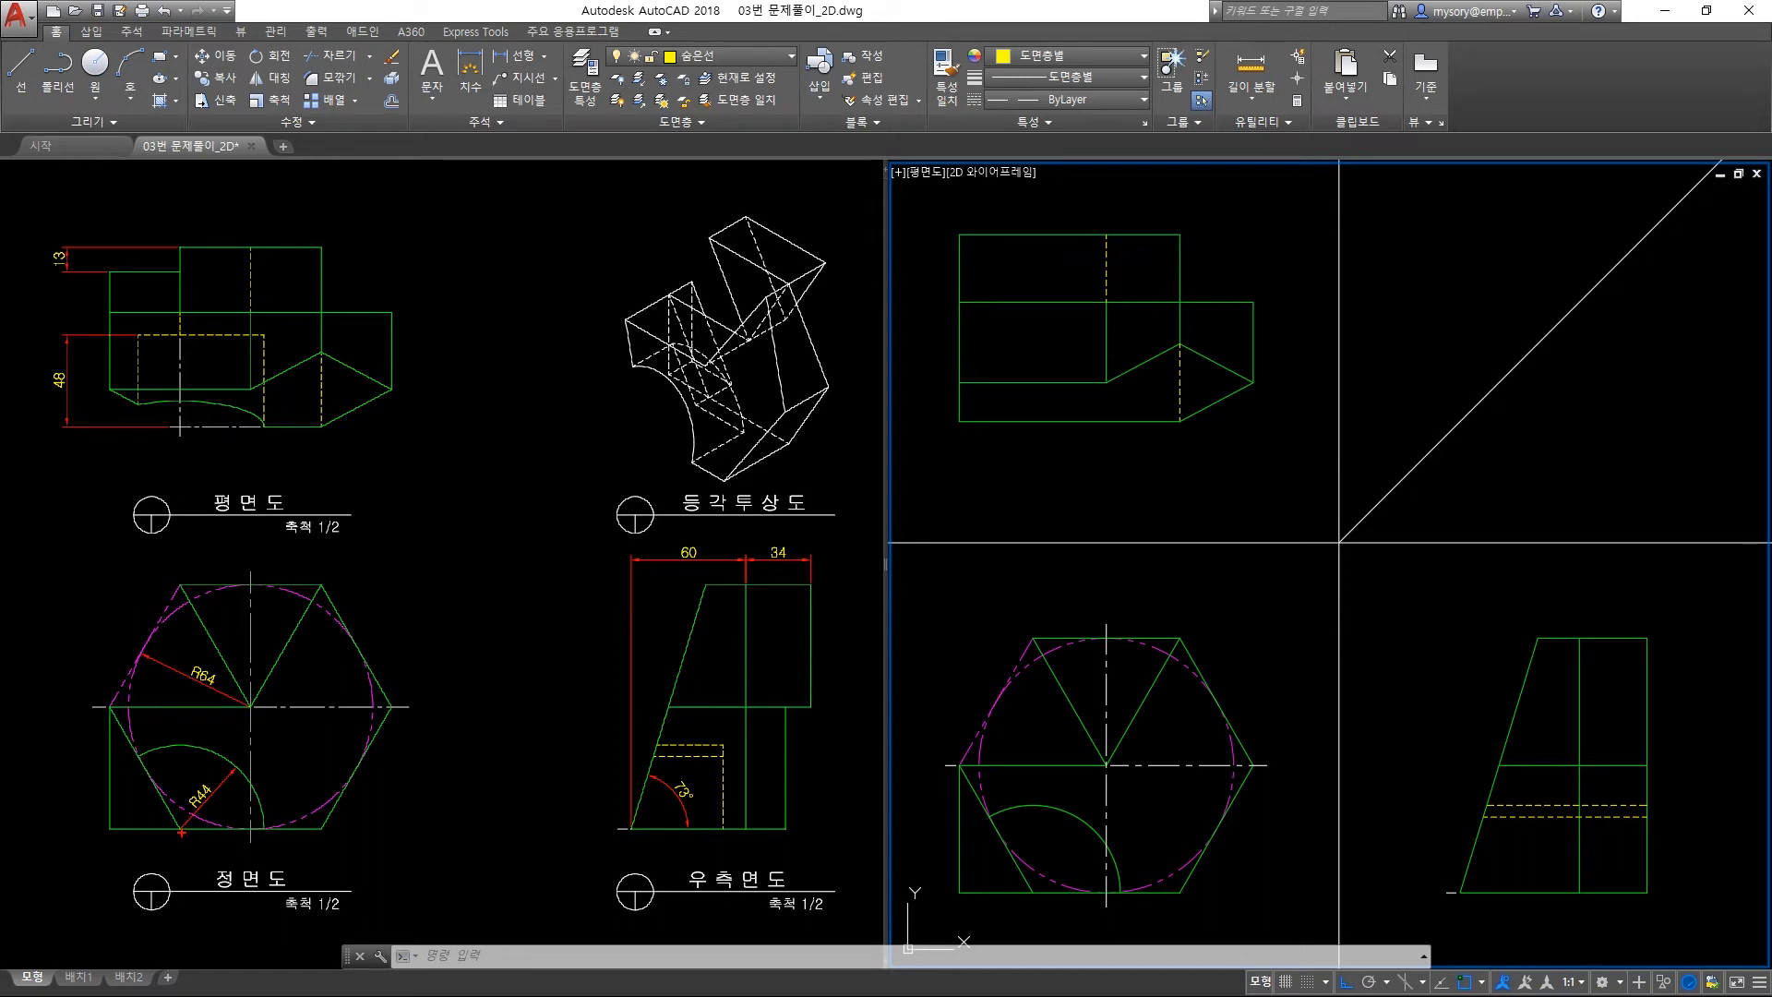
# Draw a vertical hidden-layer projection line from the front view arc's centre up to the top view's upper edge.
pyautogui.keyDown('shift'); pyautogui.moveTo(185, 820); pyautogui.dragTo(180, 247); pyautogui.keyUp('shift')
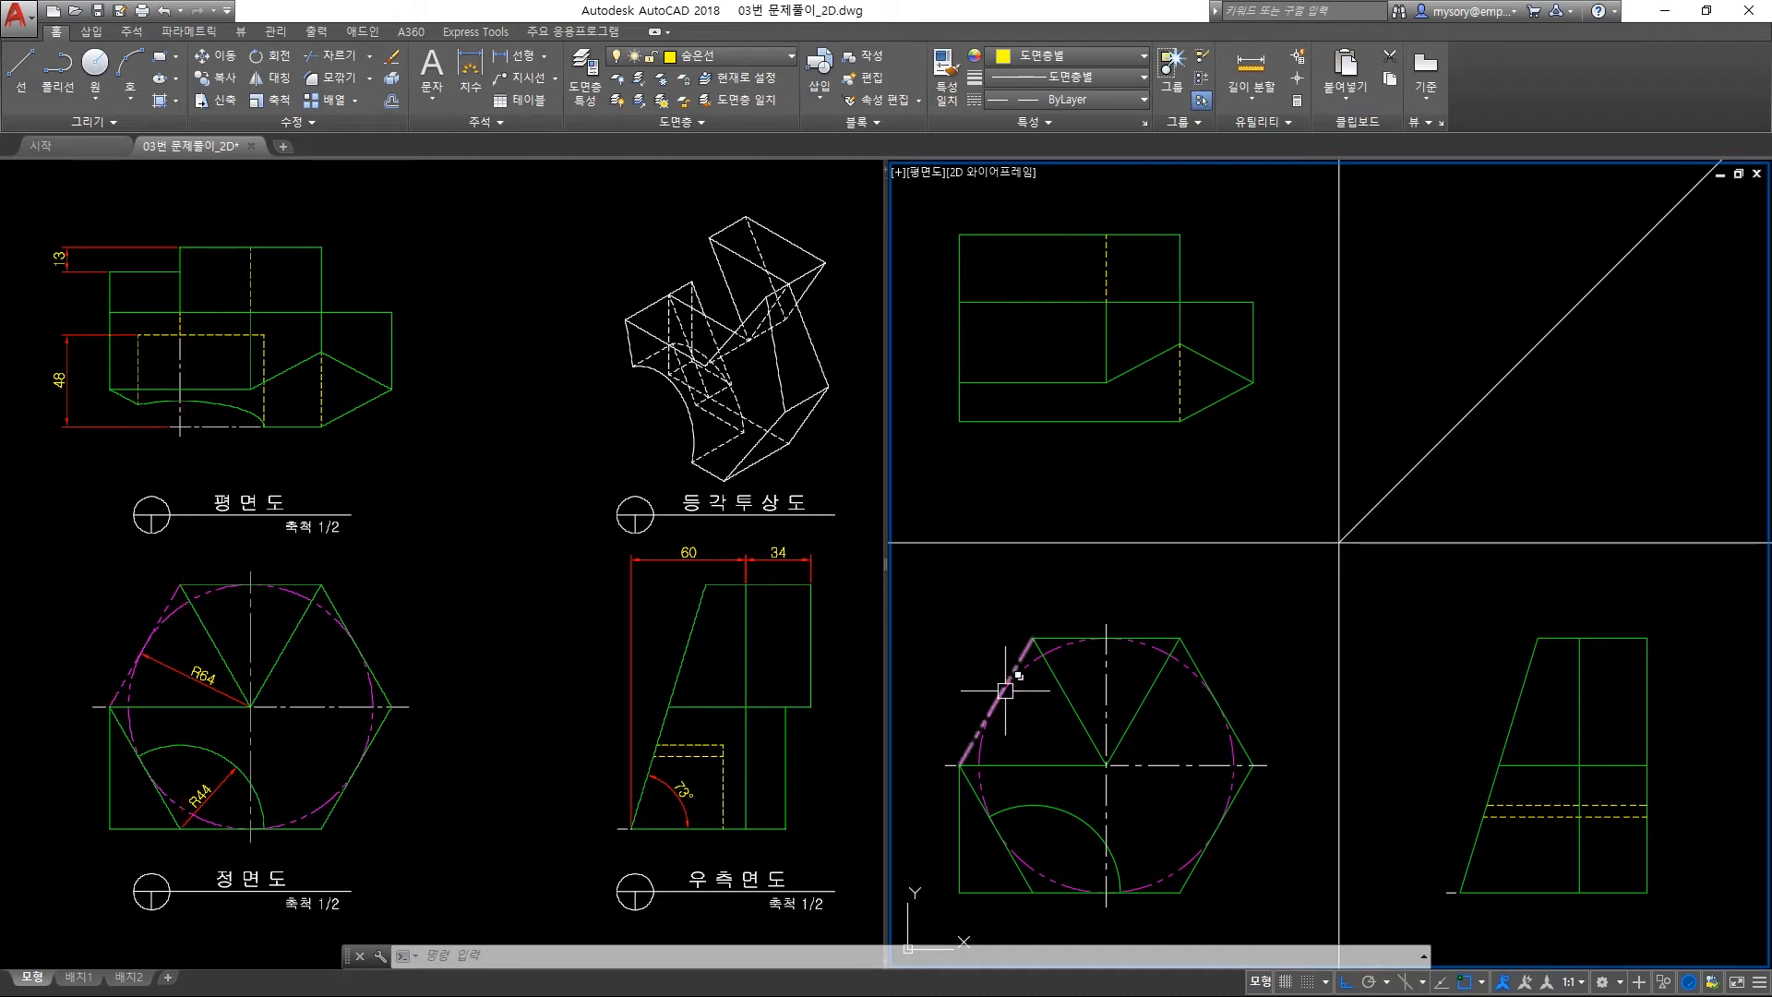
pyautogui.write('l')
pyautogui.press('Return')
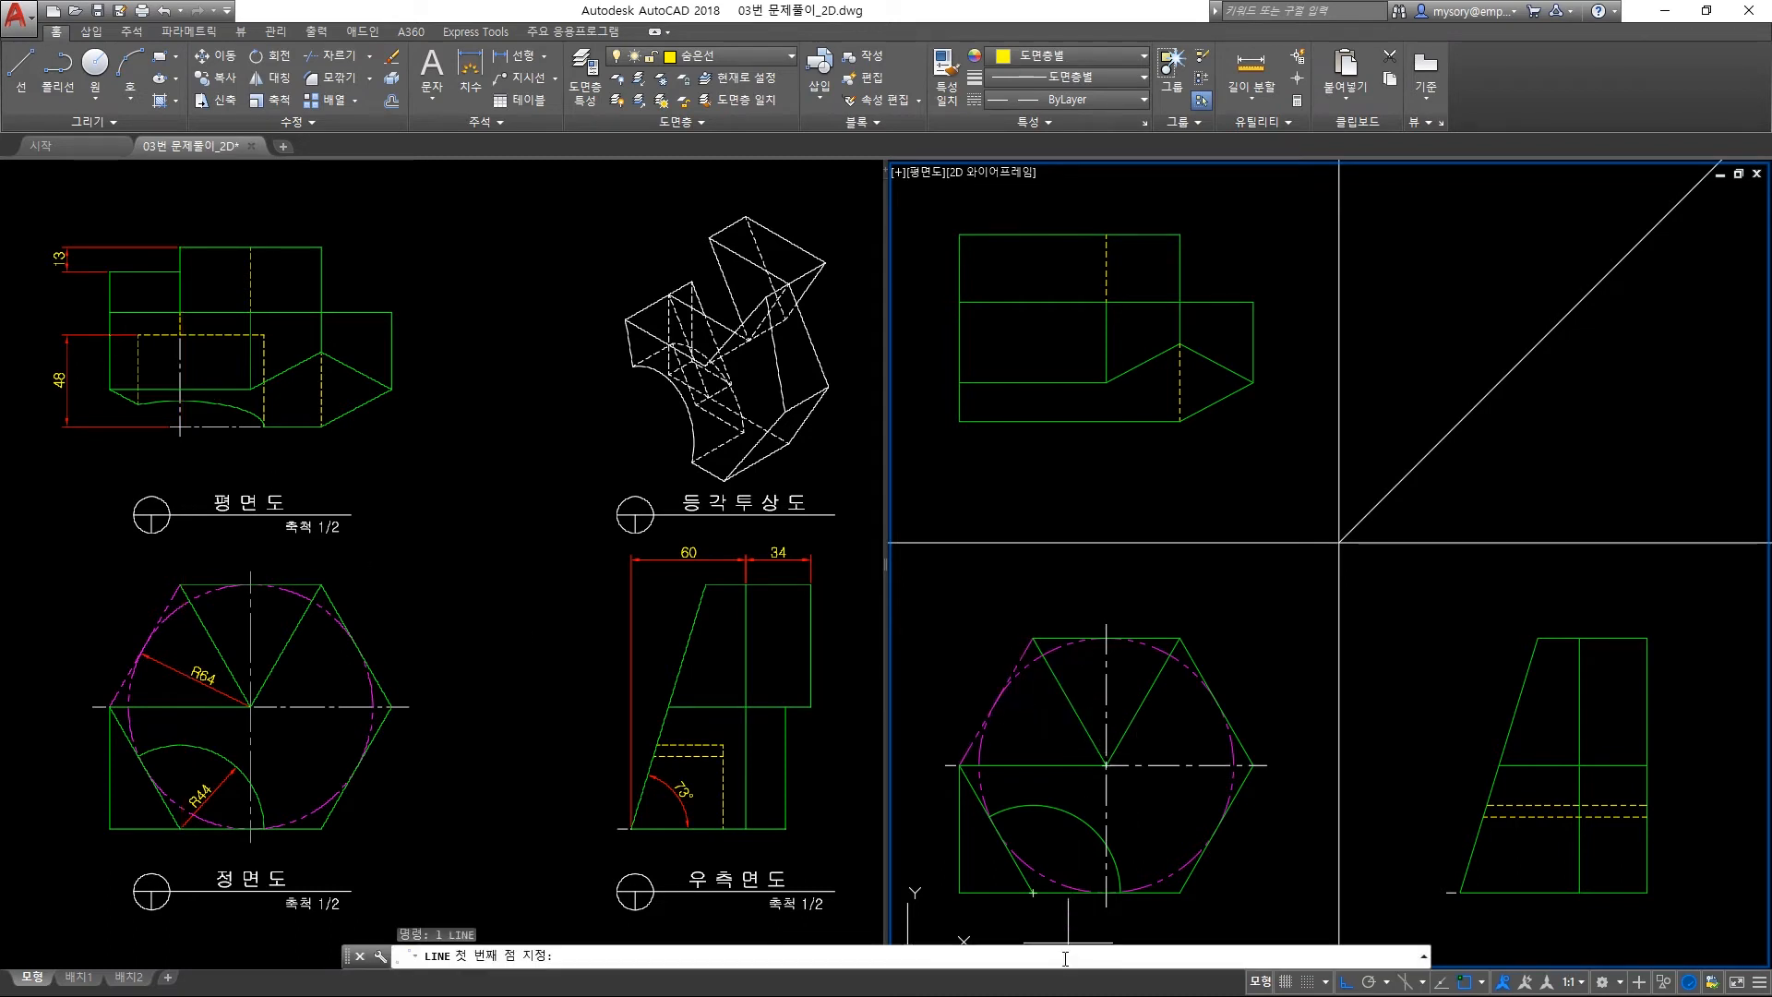
pyautogui.click(1033, 892)
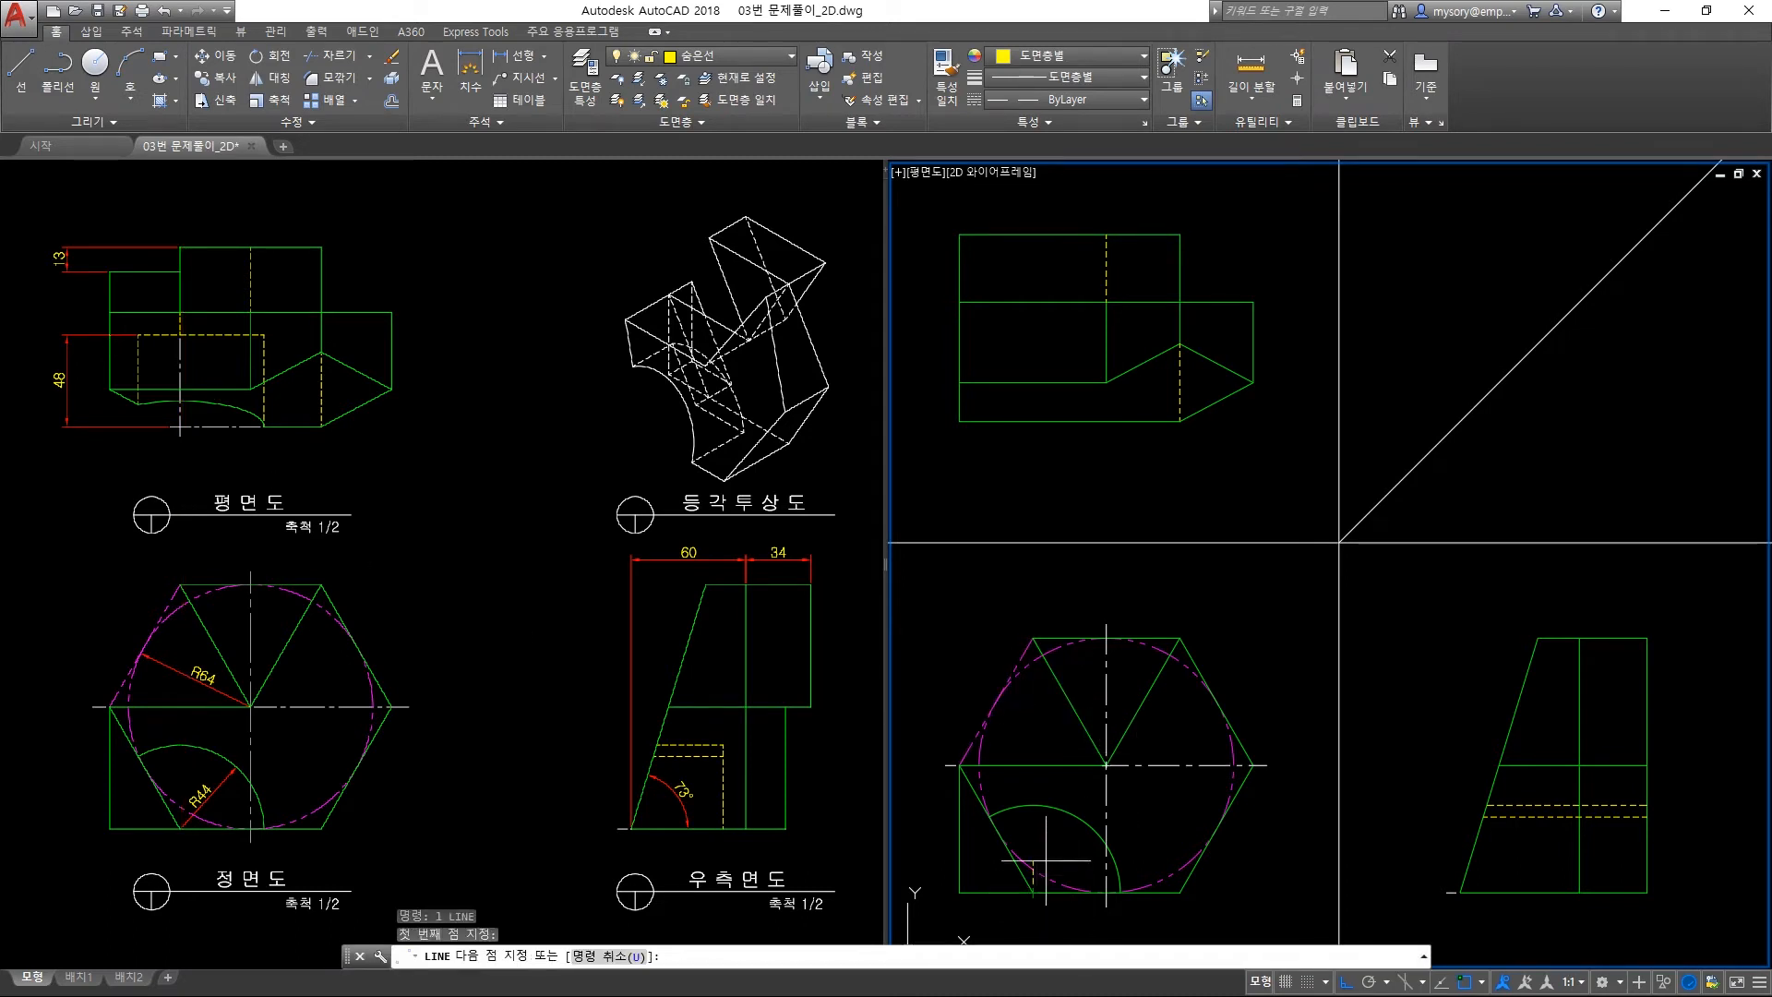
pyautogui.click(1033, 235)
pyautogui.press('Return')
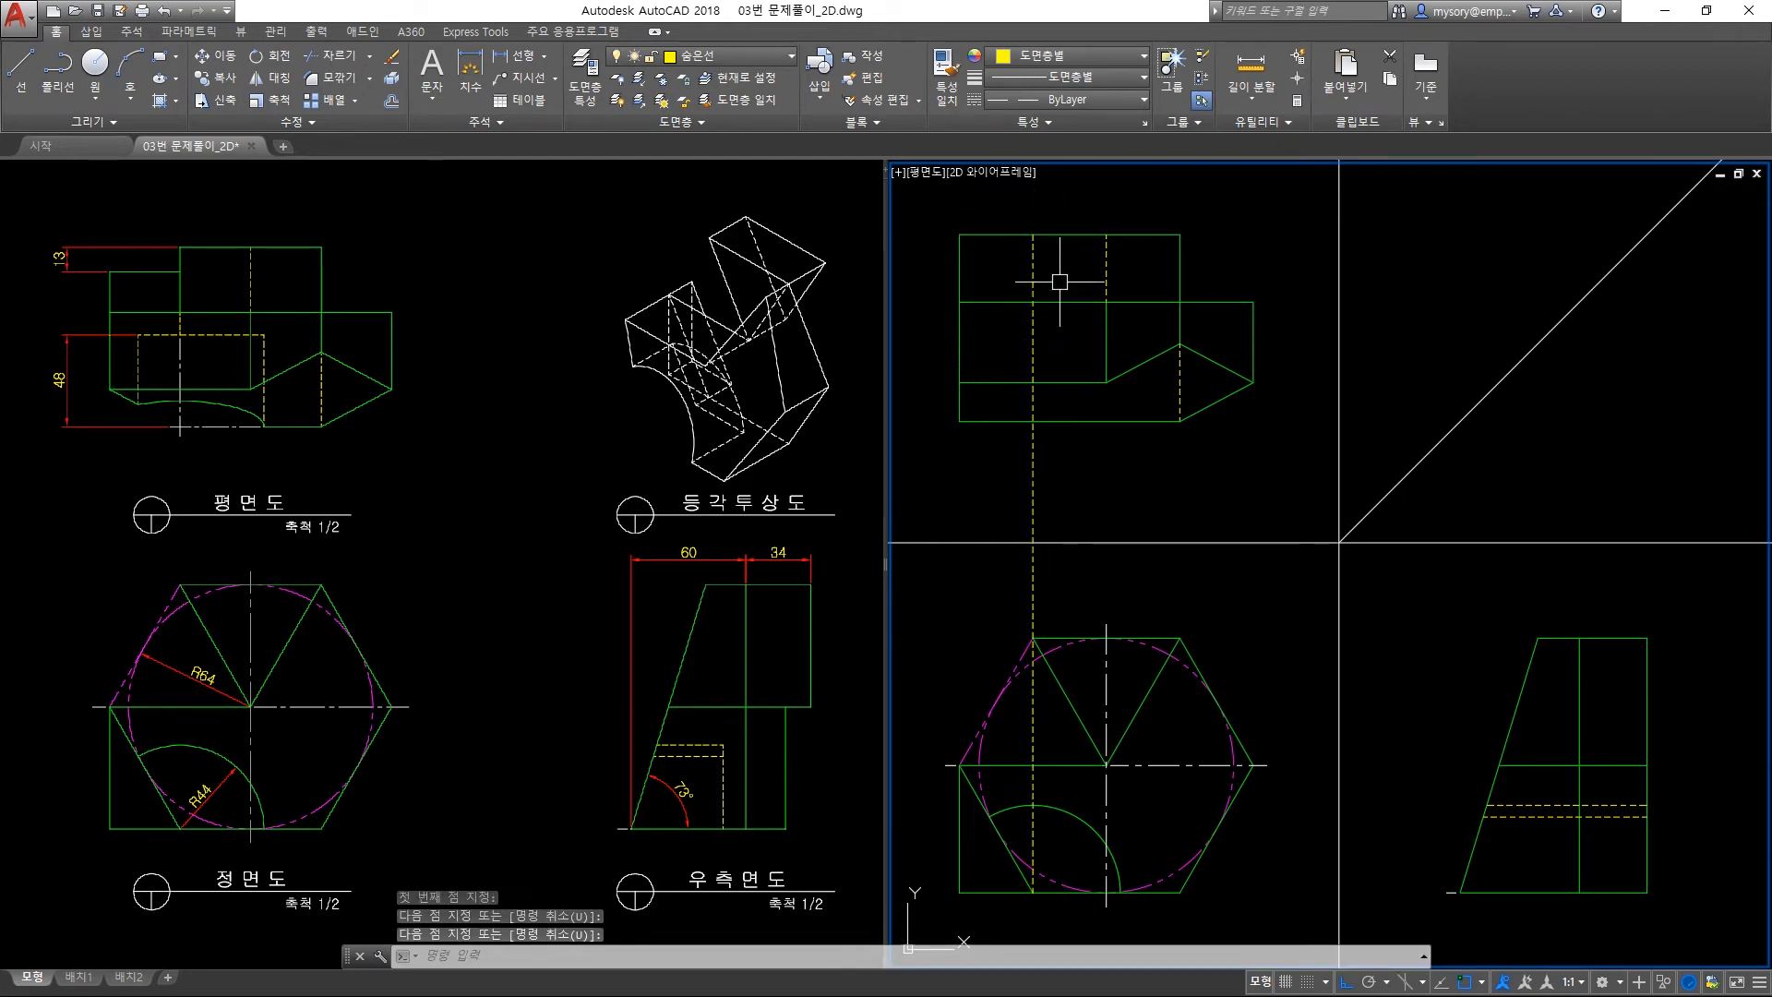
# Offset the top view's upper horizontal edge 13 mm downward.
pyautogui.write('o')
pyautogui.press('Return')
pyautogui.write('13')
pyautogui.press('Return')
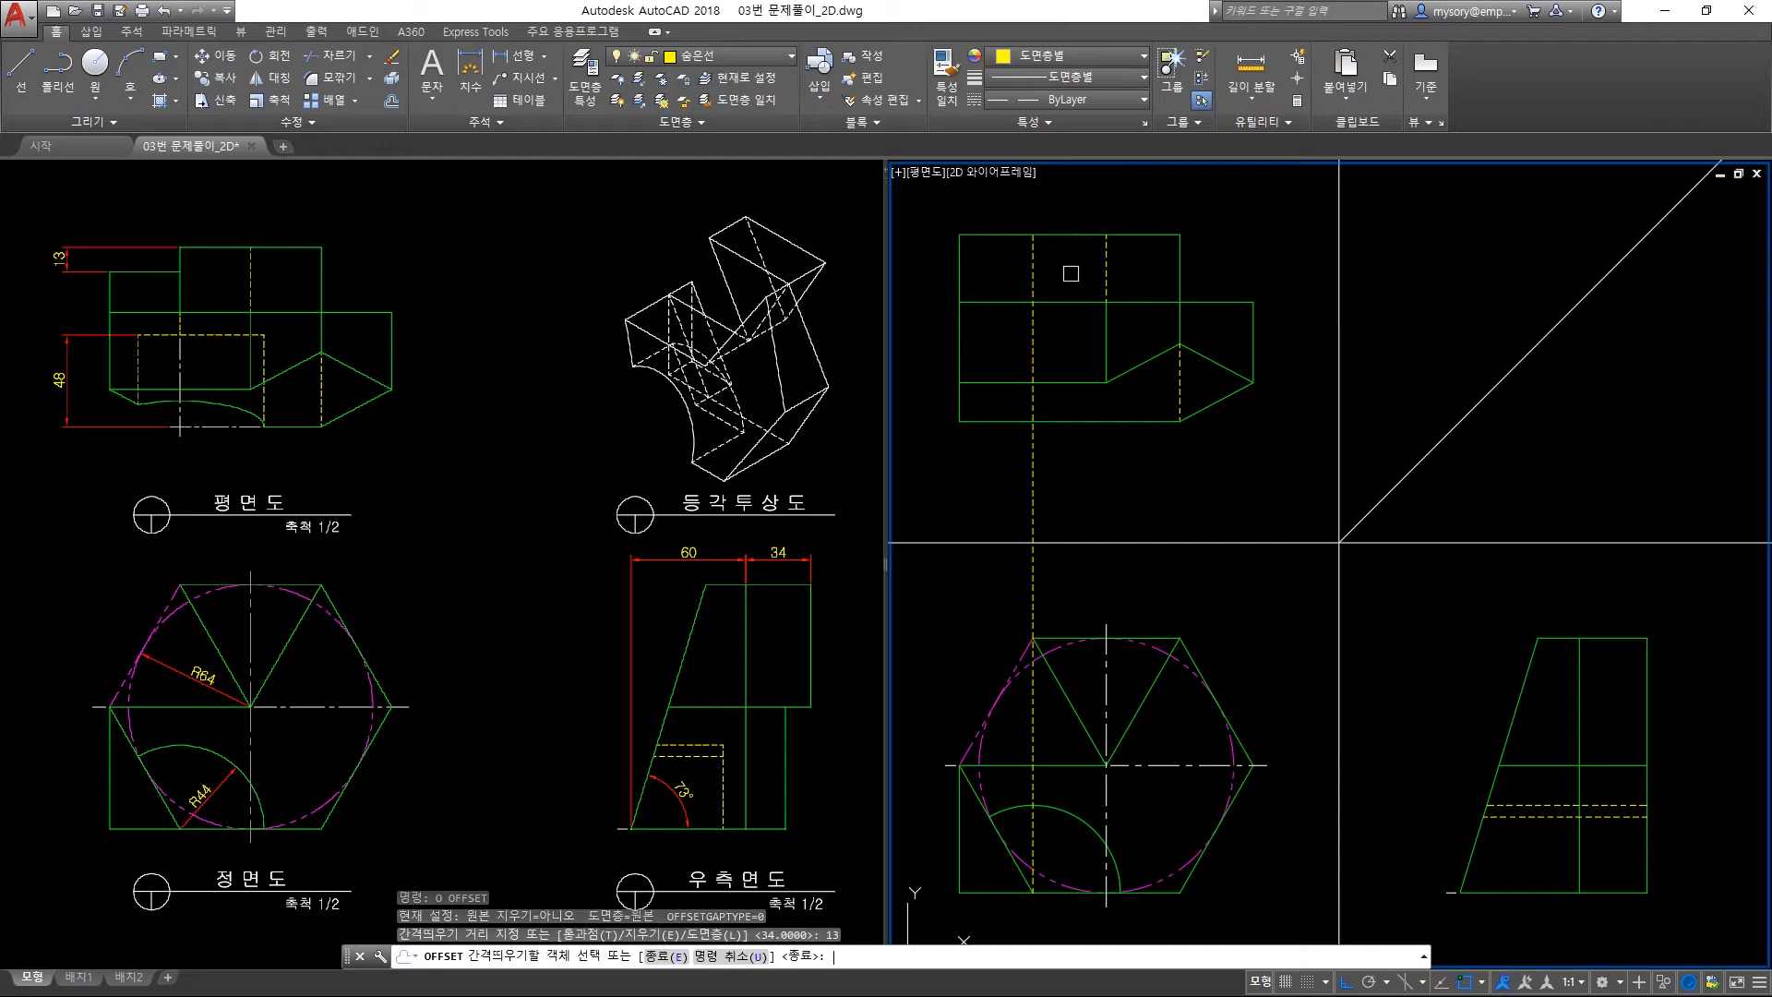
pyautogui.click(1062, 235)
pyautogui.click(1066, 251)
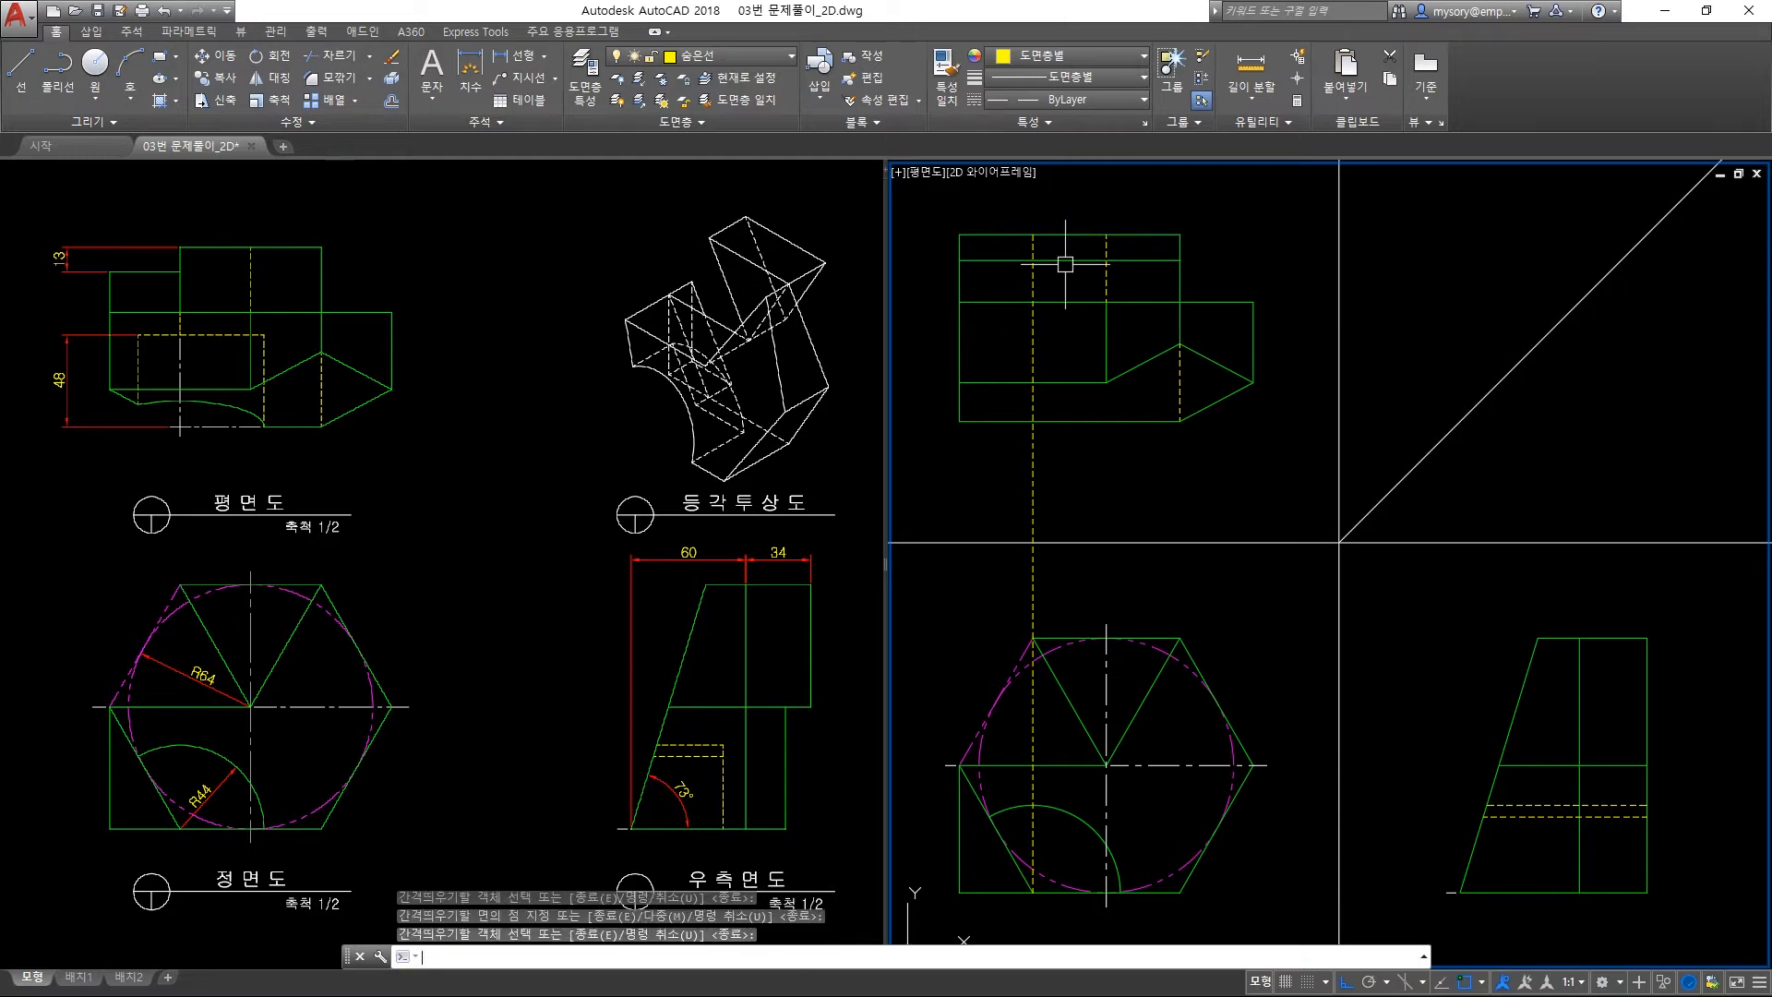
pyautogui.press('Return')
# Trim the top view's upper-left corner and the offset line to form the stepped notch at the dashed vertical line.
pyautogui.write('tr')
pyautogui.press('Return')
pyautogui.click(1063, 279)
pyautogui.click(941, 205)
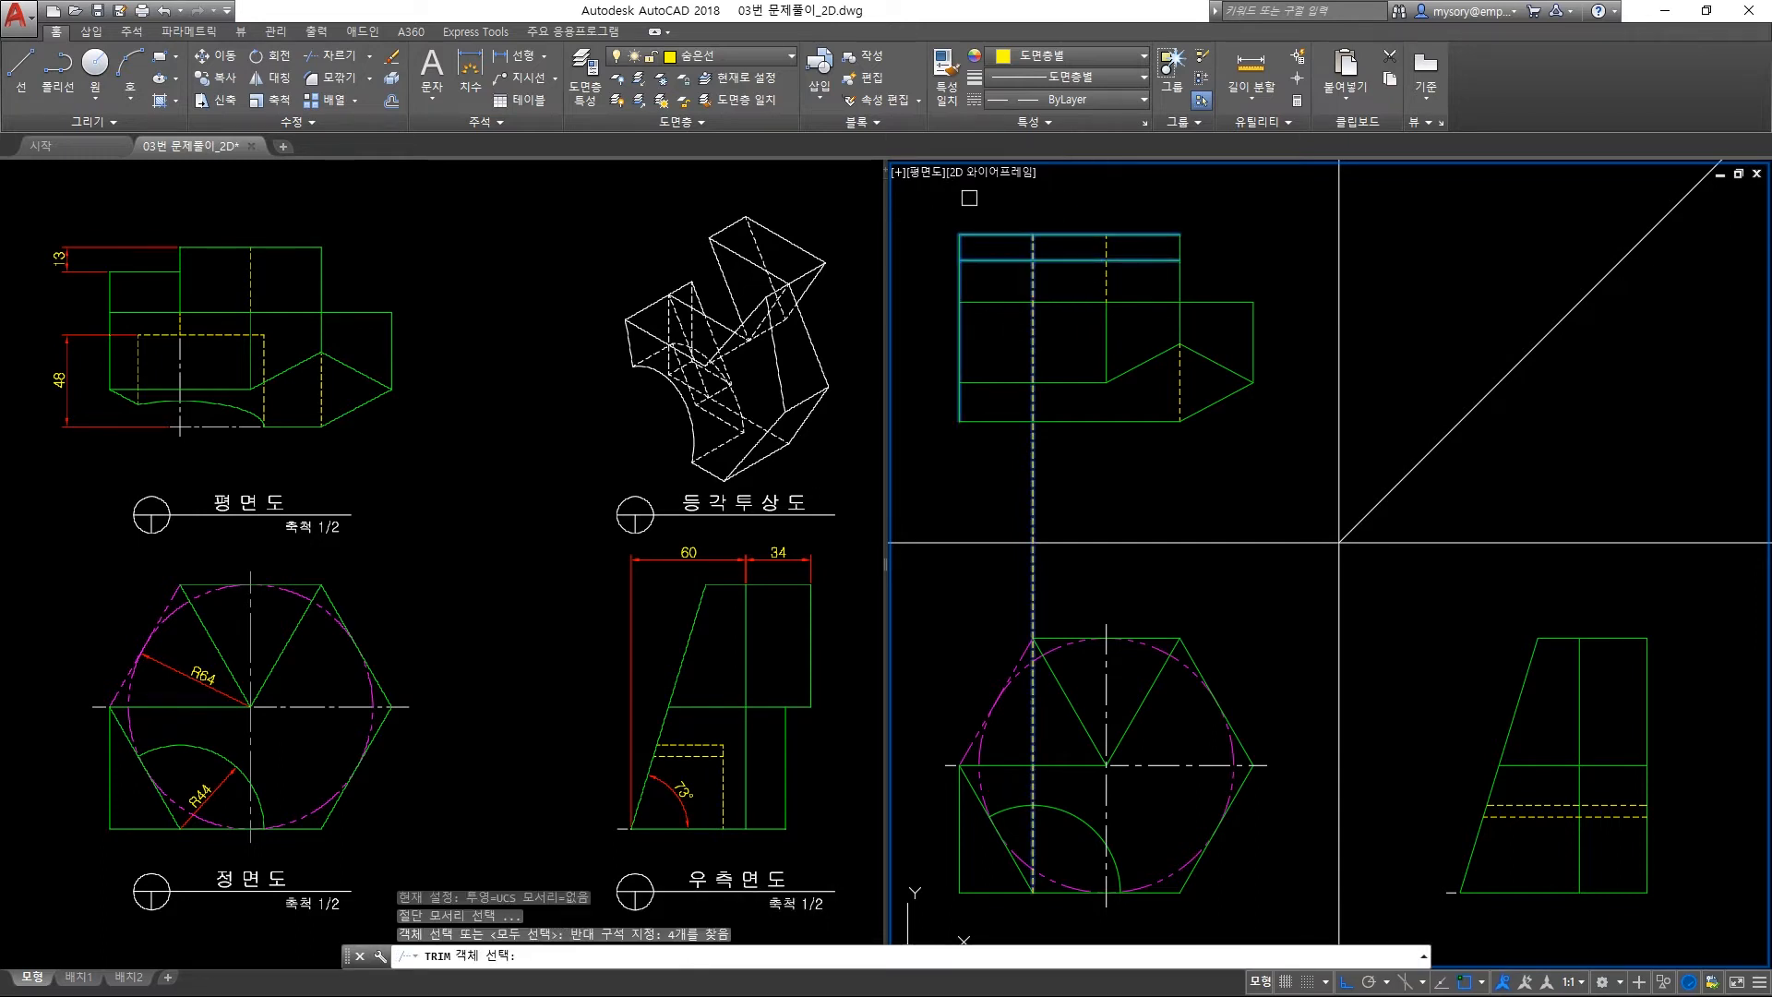
pyautogui.press('Return')
pyautogui.click(997, 235)
pyautogui.click(968, 240)
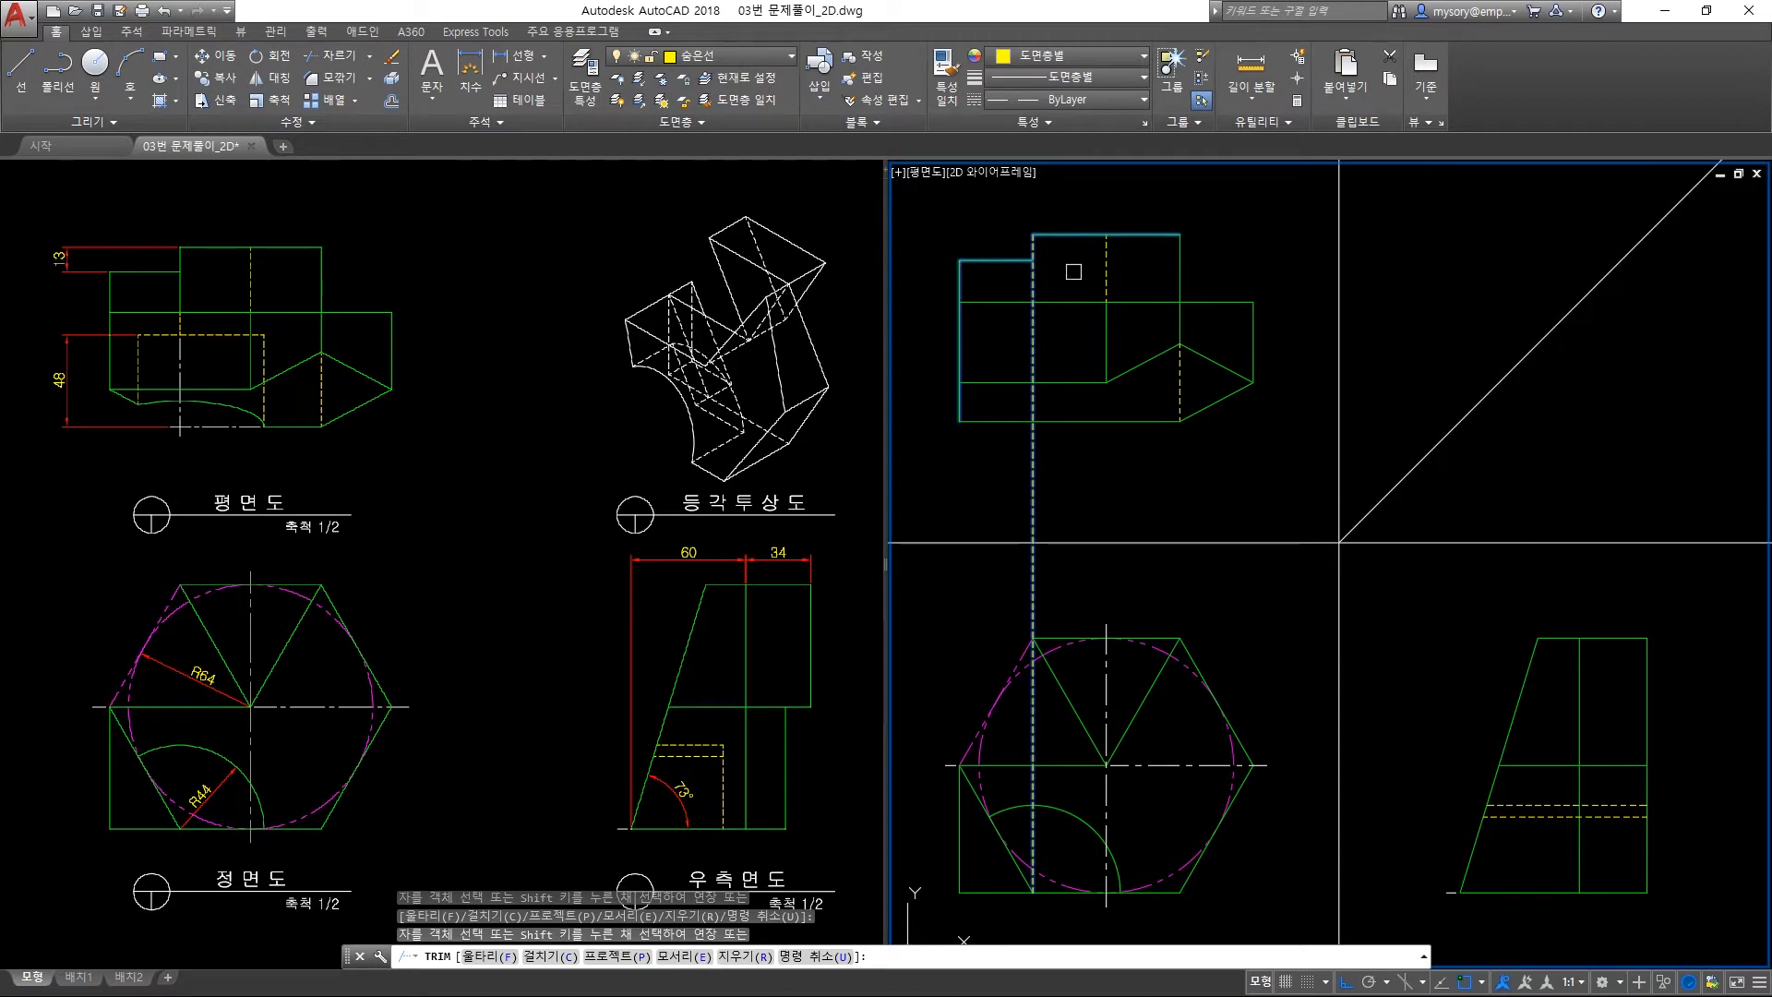
pyautogui.press('Return')
# Trim the dashed vertical projection line between the top view's middle and inner lower horizontal edges.
pyautogui.write('tr')
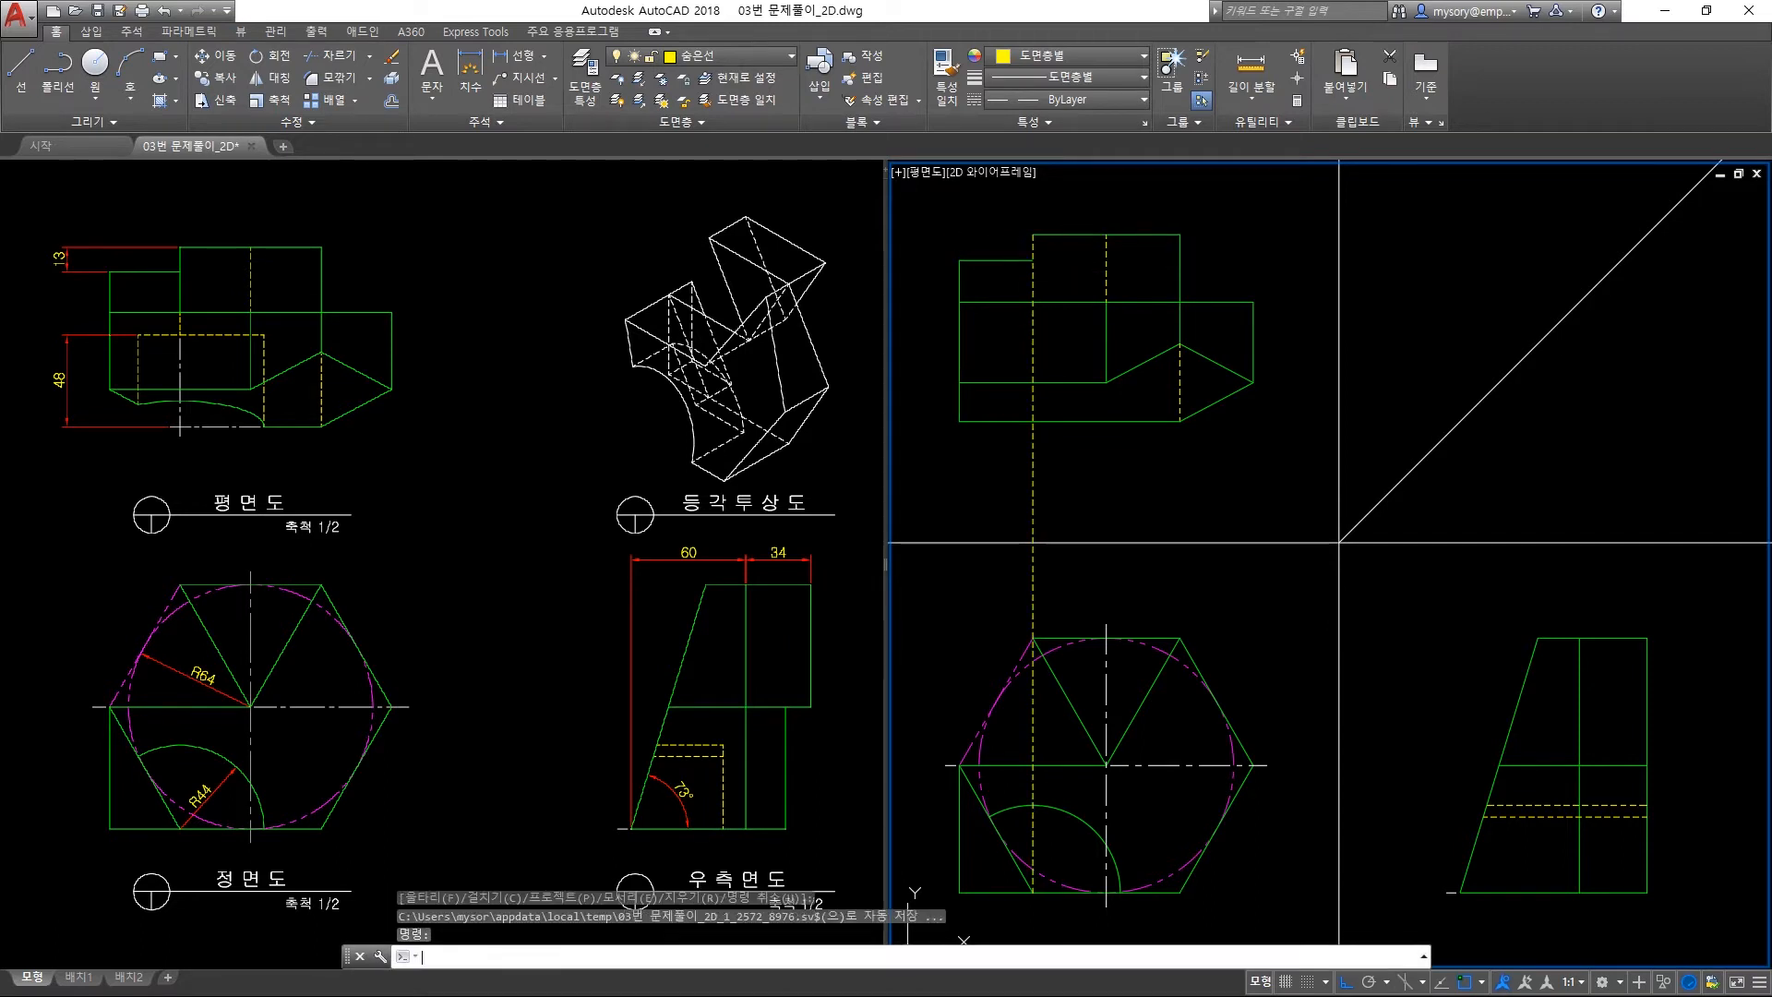
pyautogui.press('Return')
pyautogui.click(1075, 463)
pyautogui.click(1032, 353)
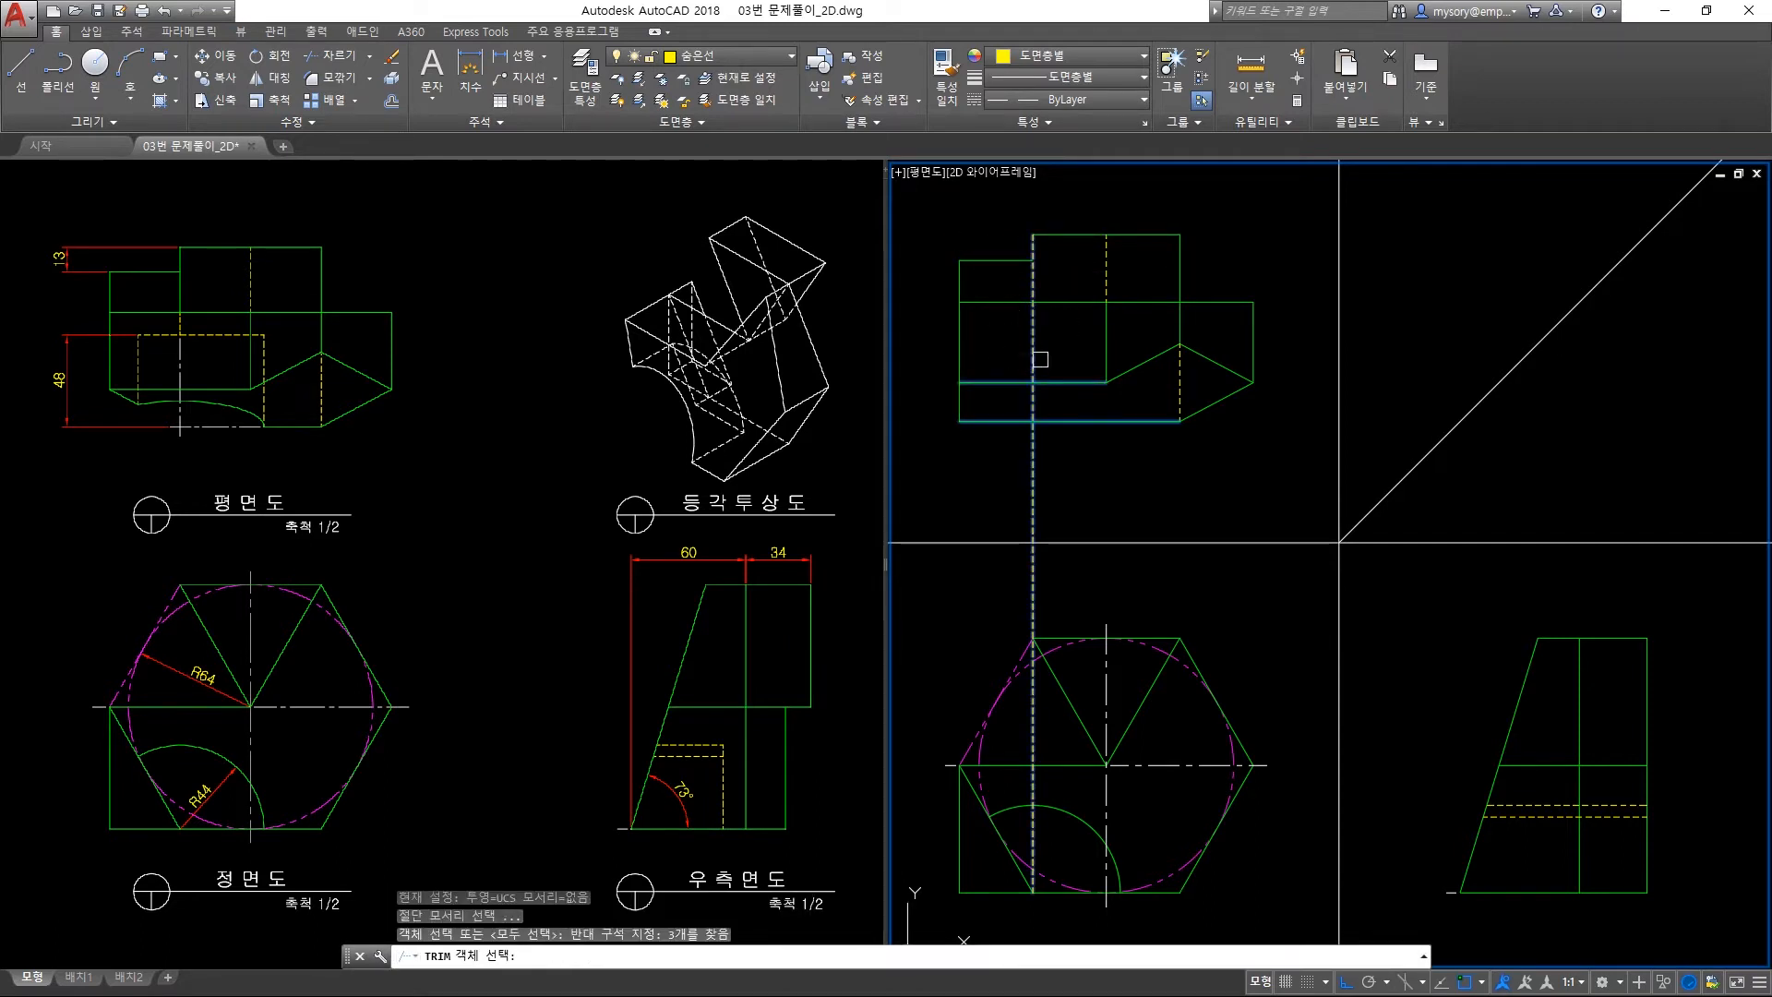
pyautogui.press('Return')
pyautogui.press('Return')
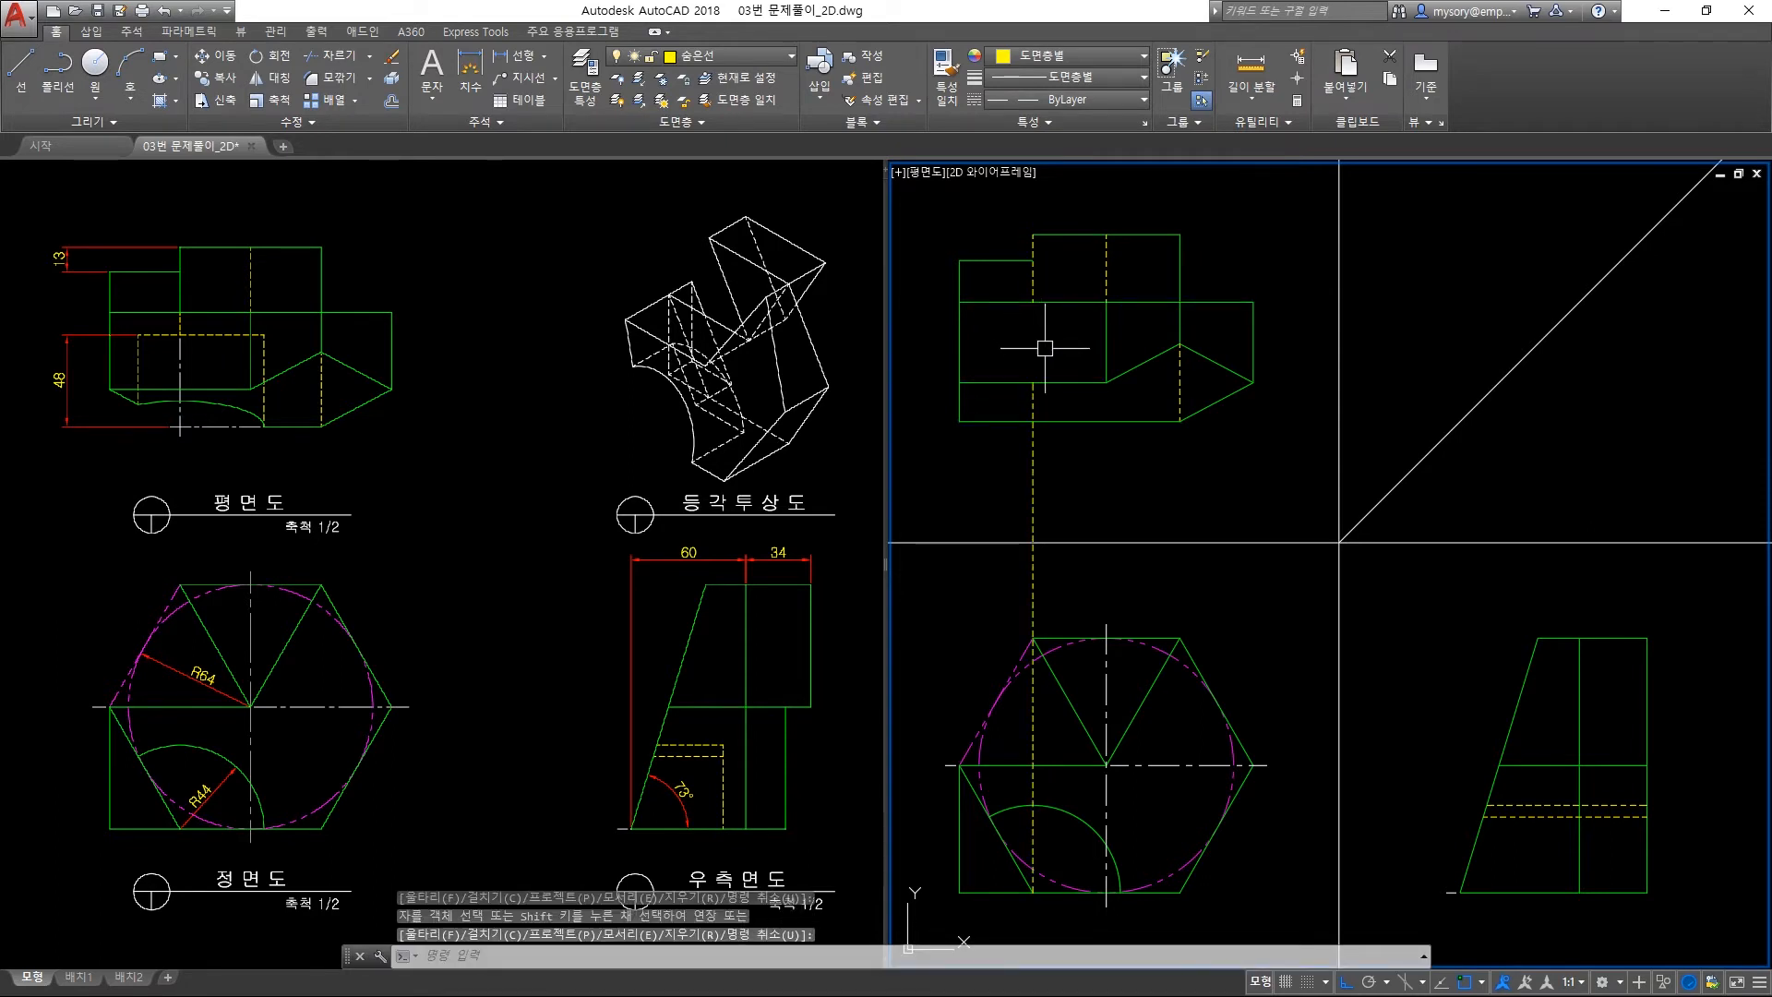
# Redraw the hidden vertical line between the top view's middle and inner lower edges, and erase the projection line extending down to the front view.
pyautogui.write('l')
pyautogui.press('Return')
pyautogui.click(1031, 422)
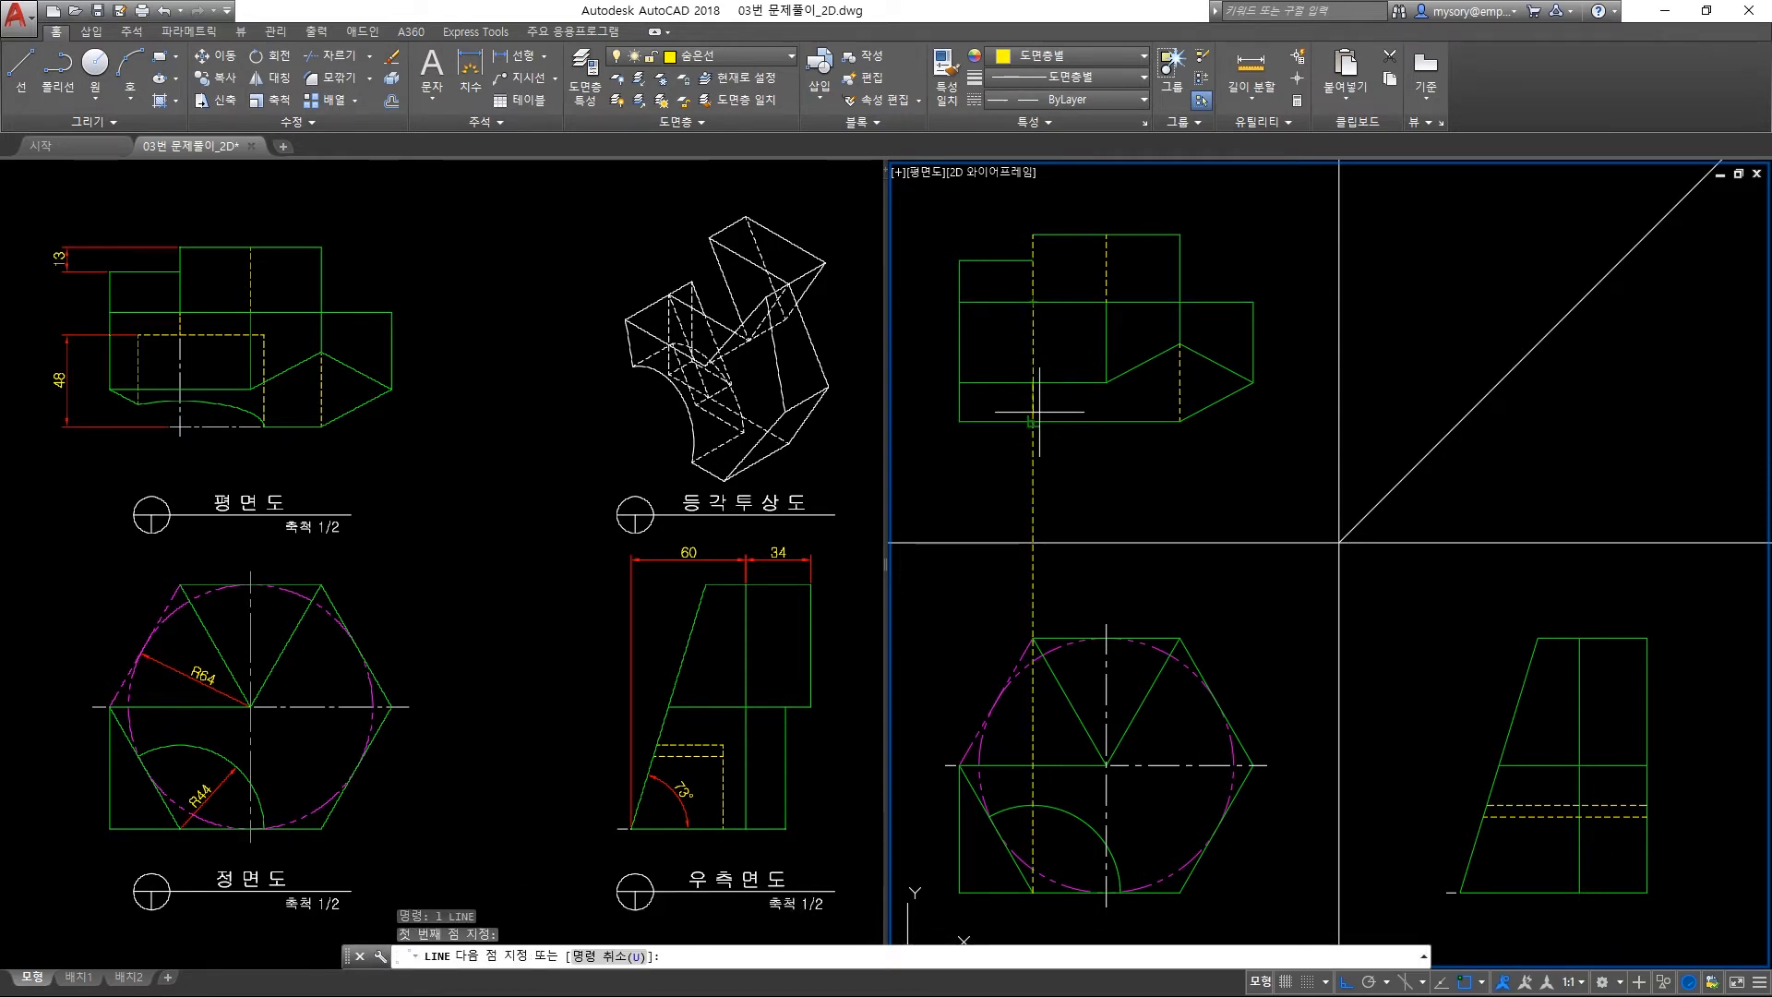
pyautogui.press('Escape')
pyautogui.moveTo(1015, 434); pyautogui.dragTo(1036, 446)
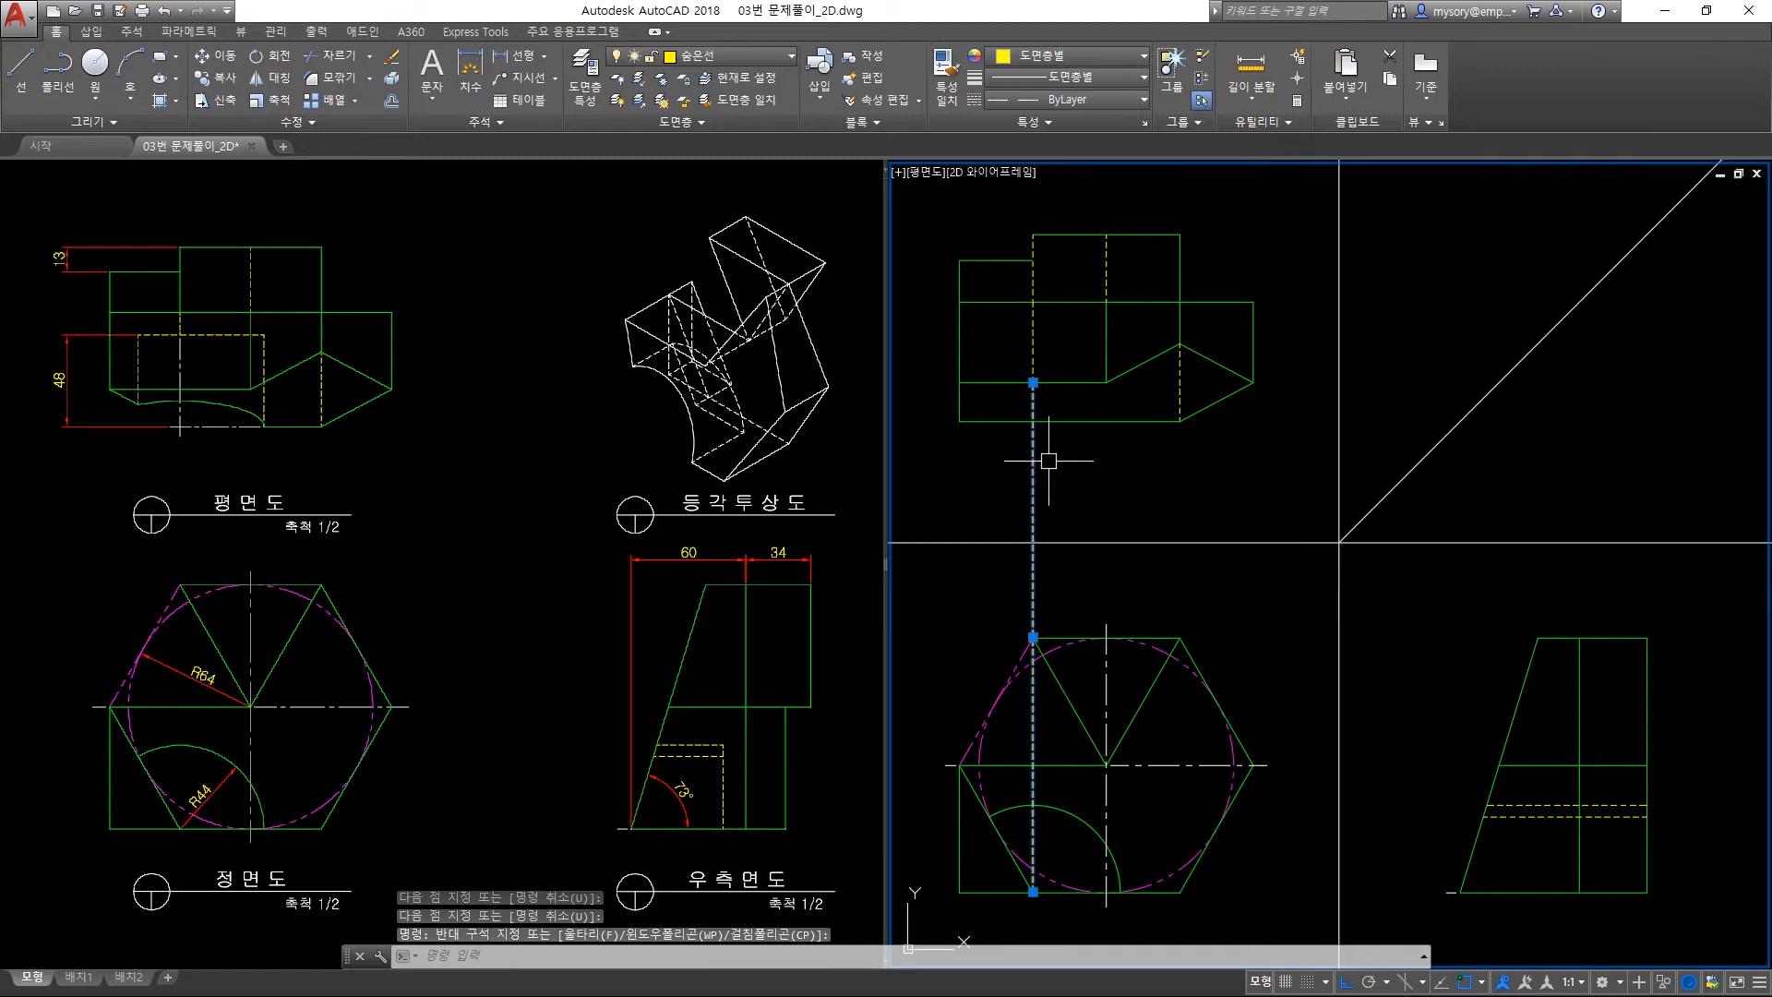
pyautogui.press('Delete')
# Match the dashed vertical line above the top view's middle edge to the solid outline's properties.
pyautogui.write('ma')
pyautogui.press('Return')
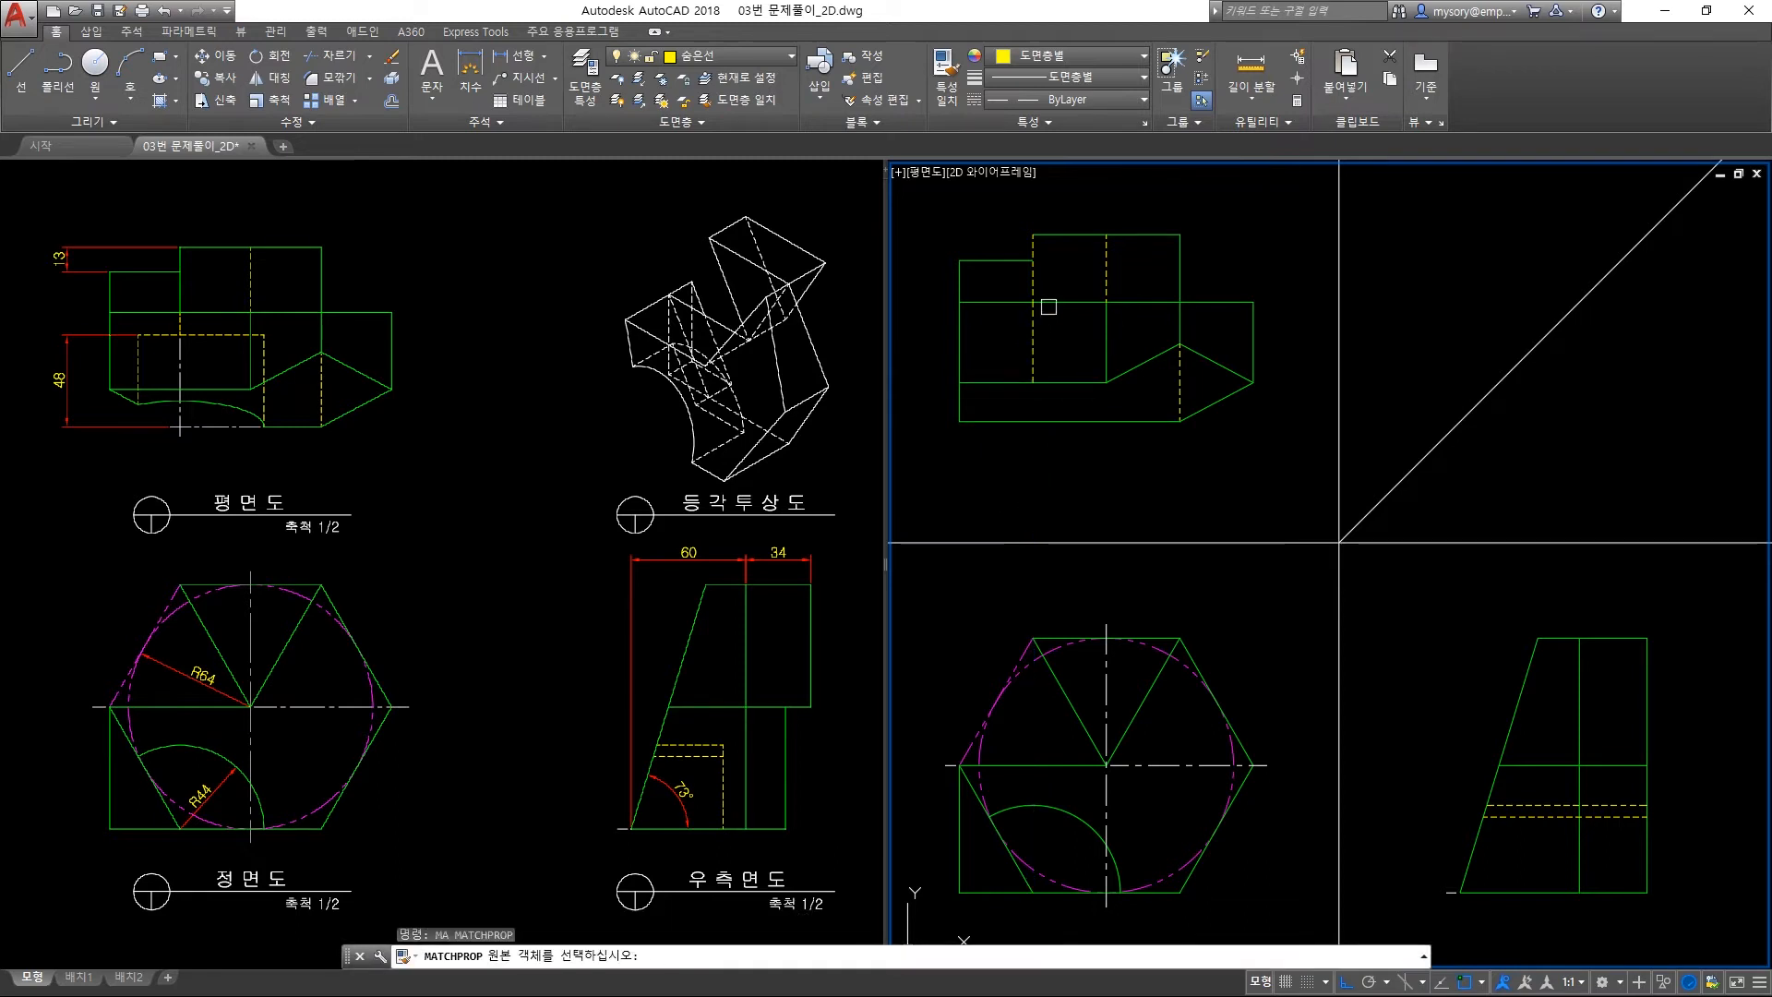
pyautogui.click(1044, 301)
pyautogui.click(1033, 273)
pyautogui.press('Return')
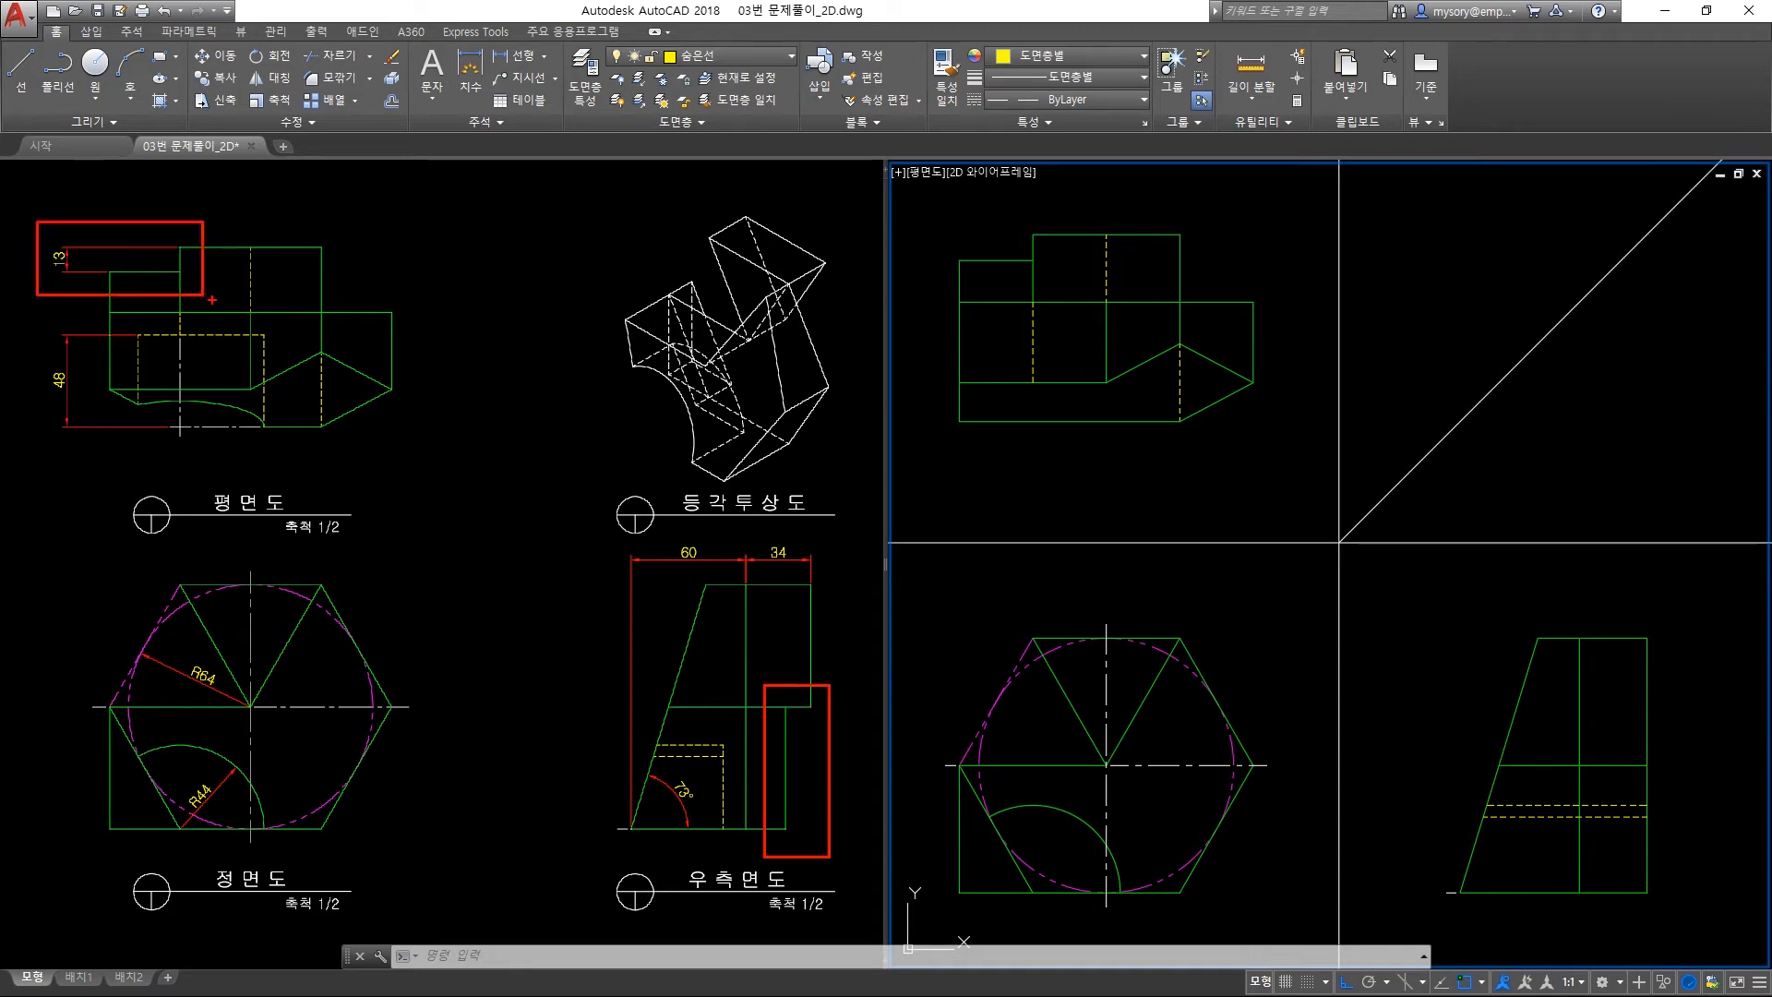
# Make 외형선 the current layer and draw a horizontal projection line from the top view's notch corner past the 45° line.
pyautogui.click(770, 57)
pyautogui.click(724, 222)
pyautogui.write('l')
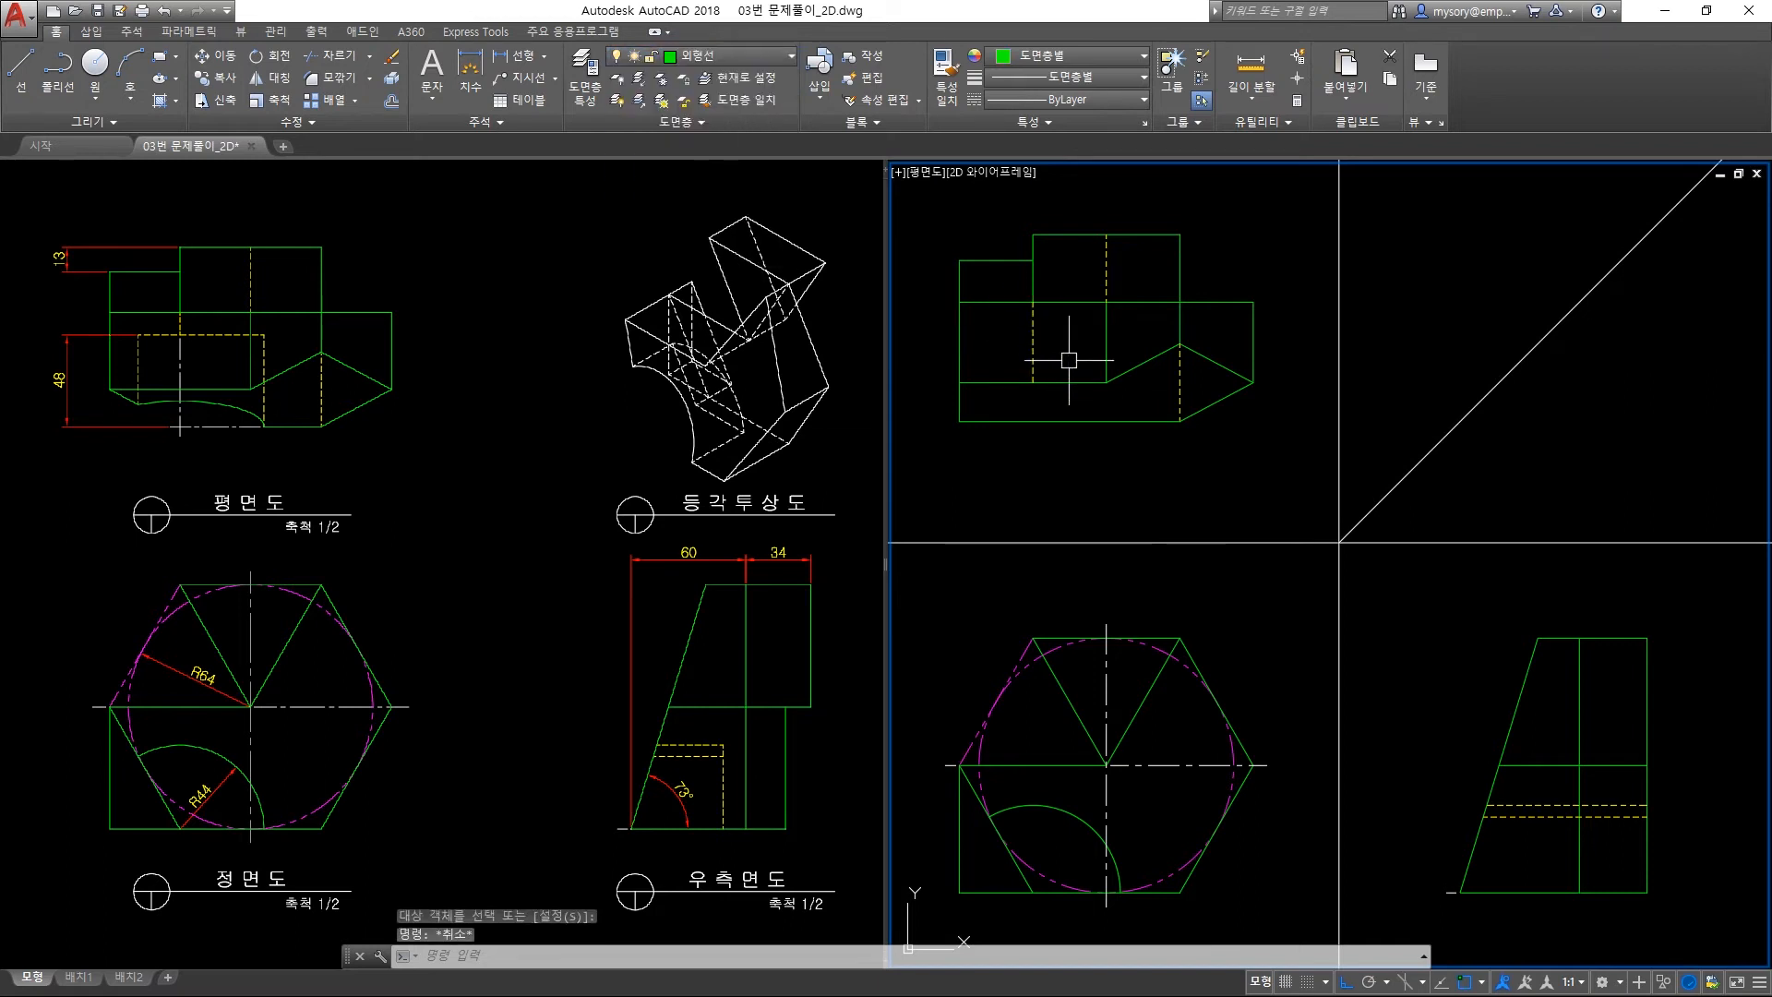
pyautogui.press('Return')
pyautogui.click(1033, 260)
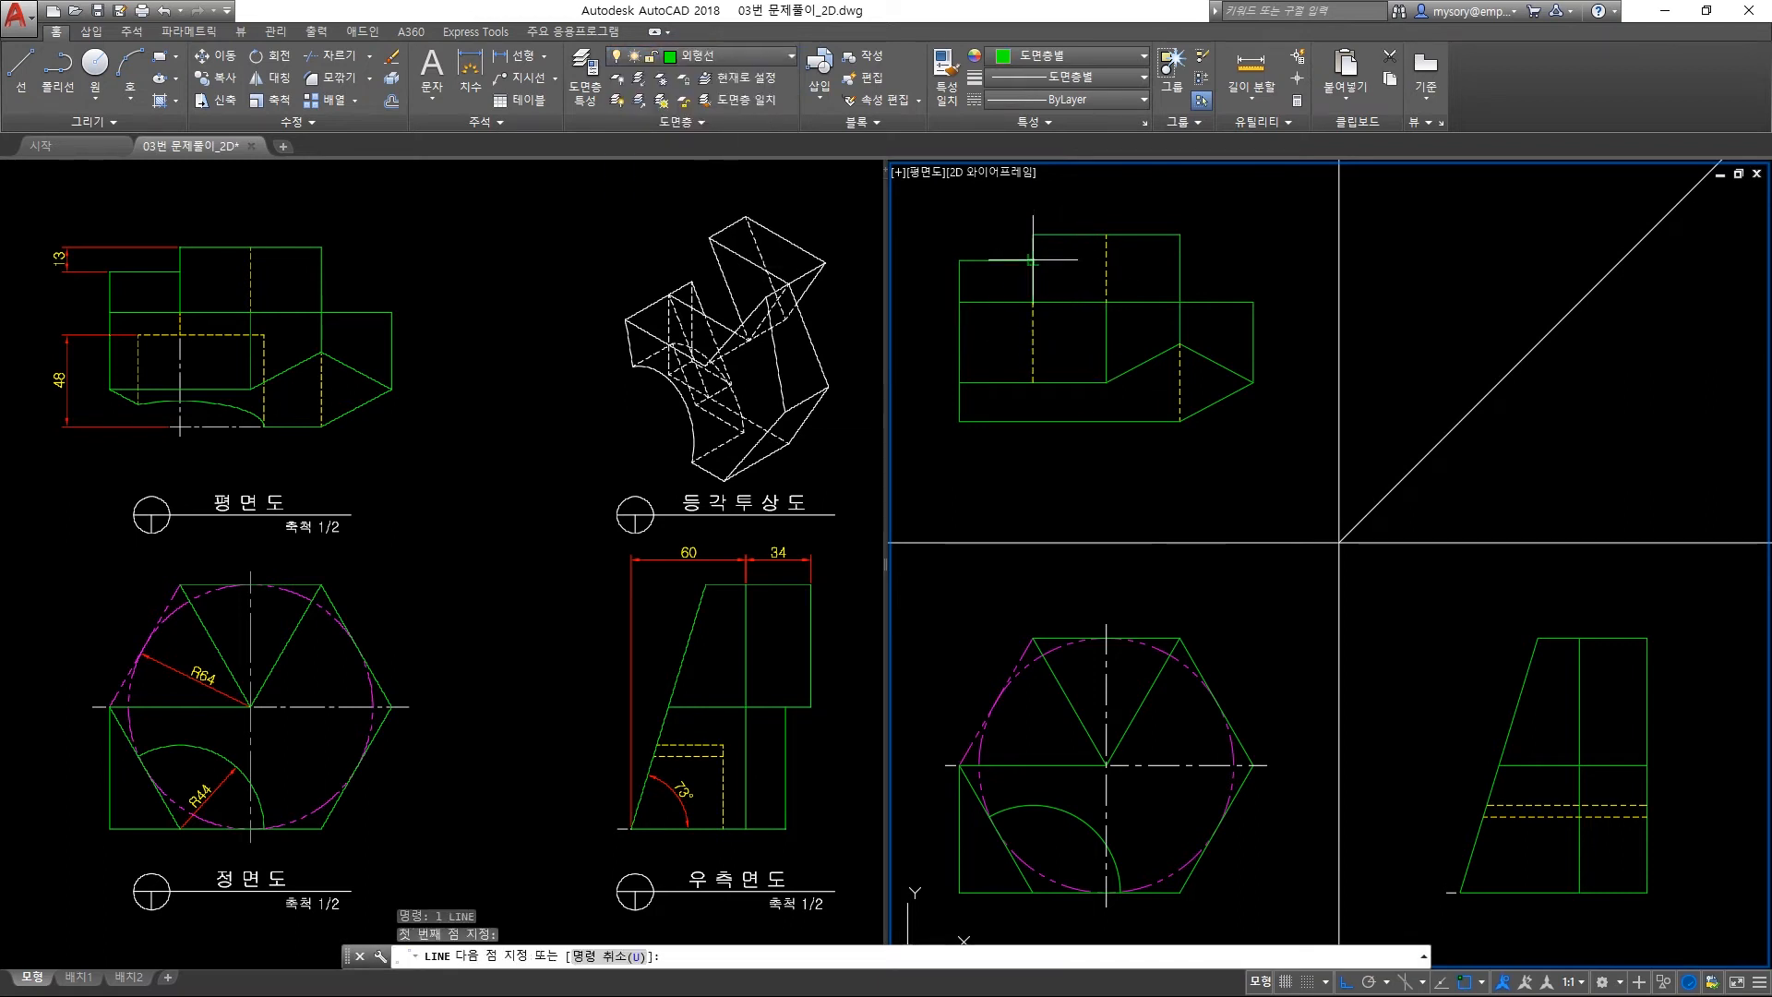
pyautogui.click(1671, 263)
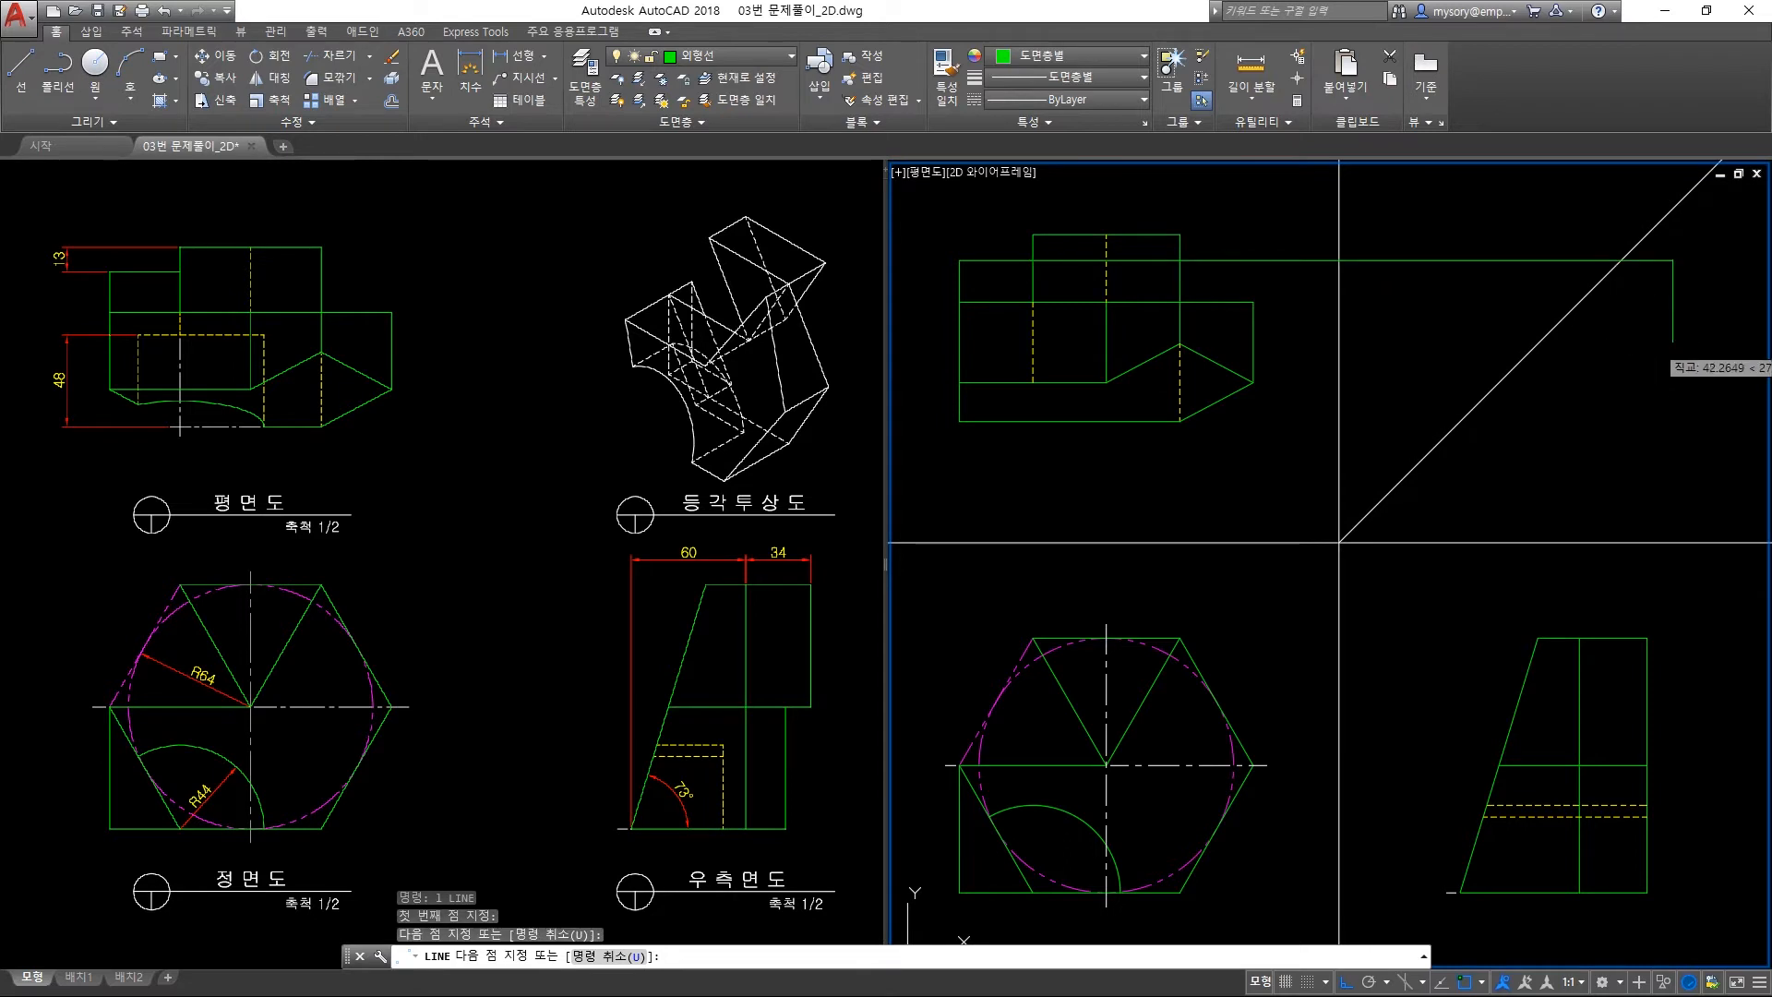
pyautogui.press('Return')
# Draw a vertical line from the projection's intersection with the 45° line down to the side view's bottom edge.
pyautogui.press('Return')
pyautogui.click(1621, 260)
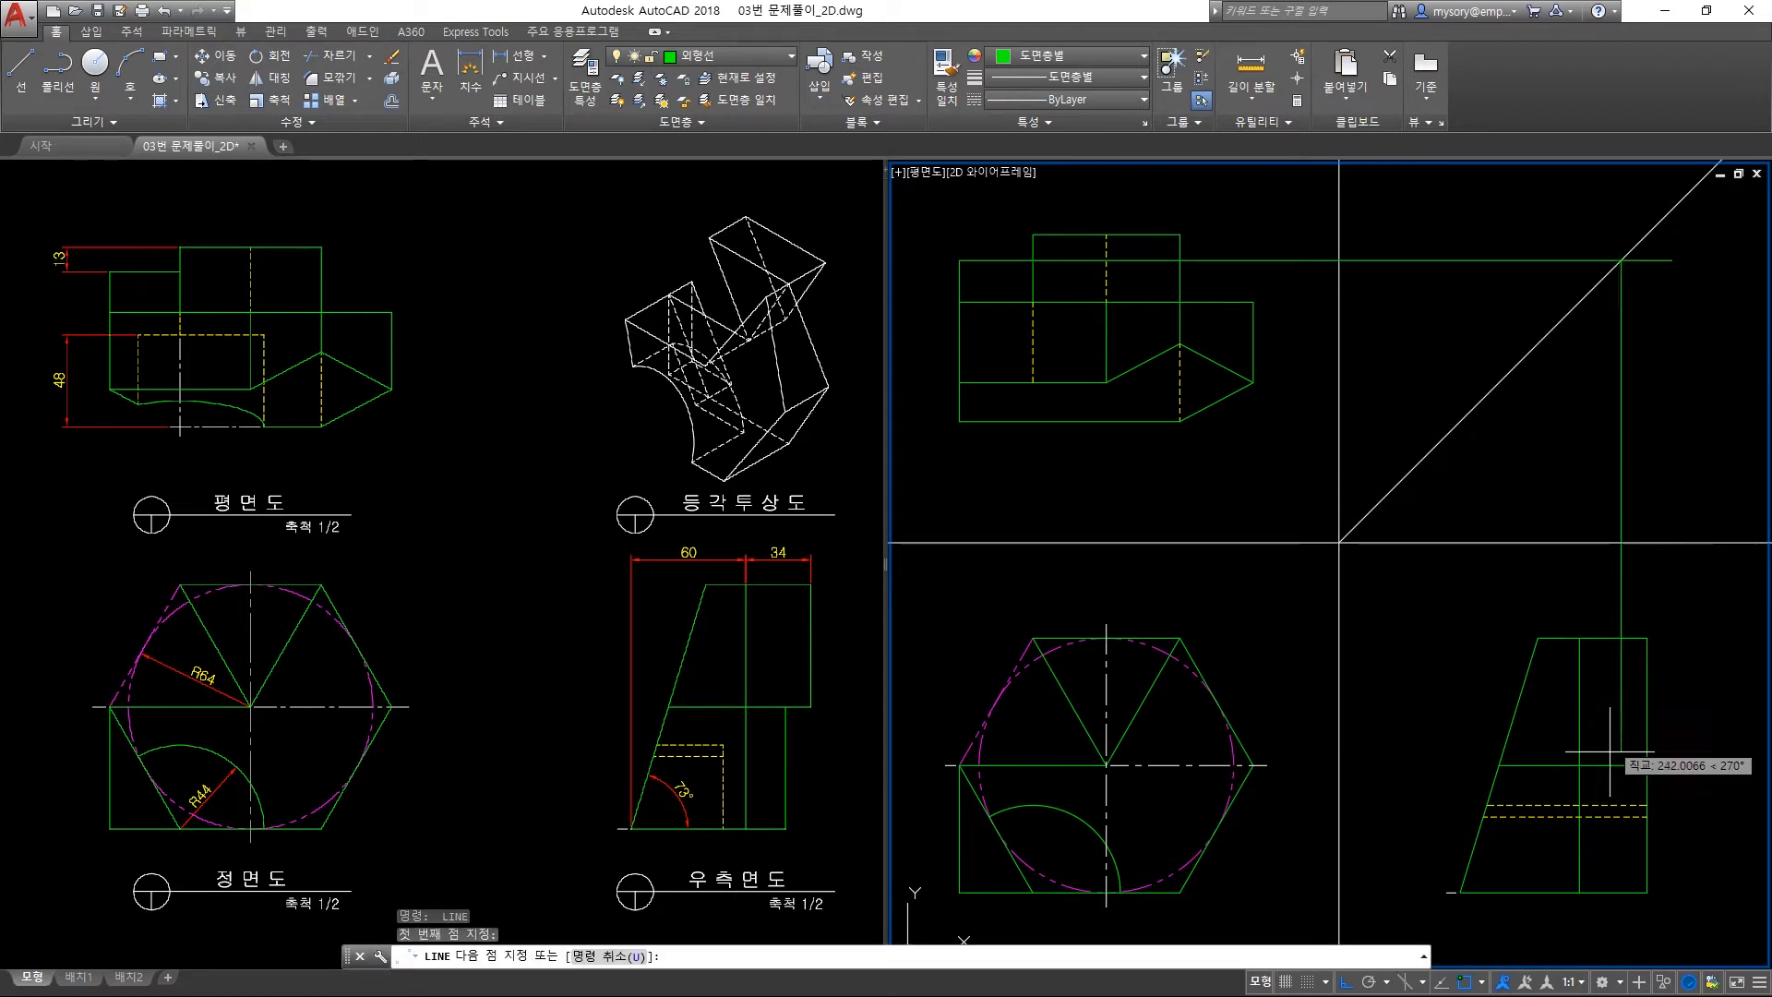
pyautogui.click(1620, 893)
pyautogui.press('Return')
# Trim the side view's lower-right corner outside the projected vertical line.
pyautogui.write('tr')
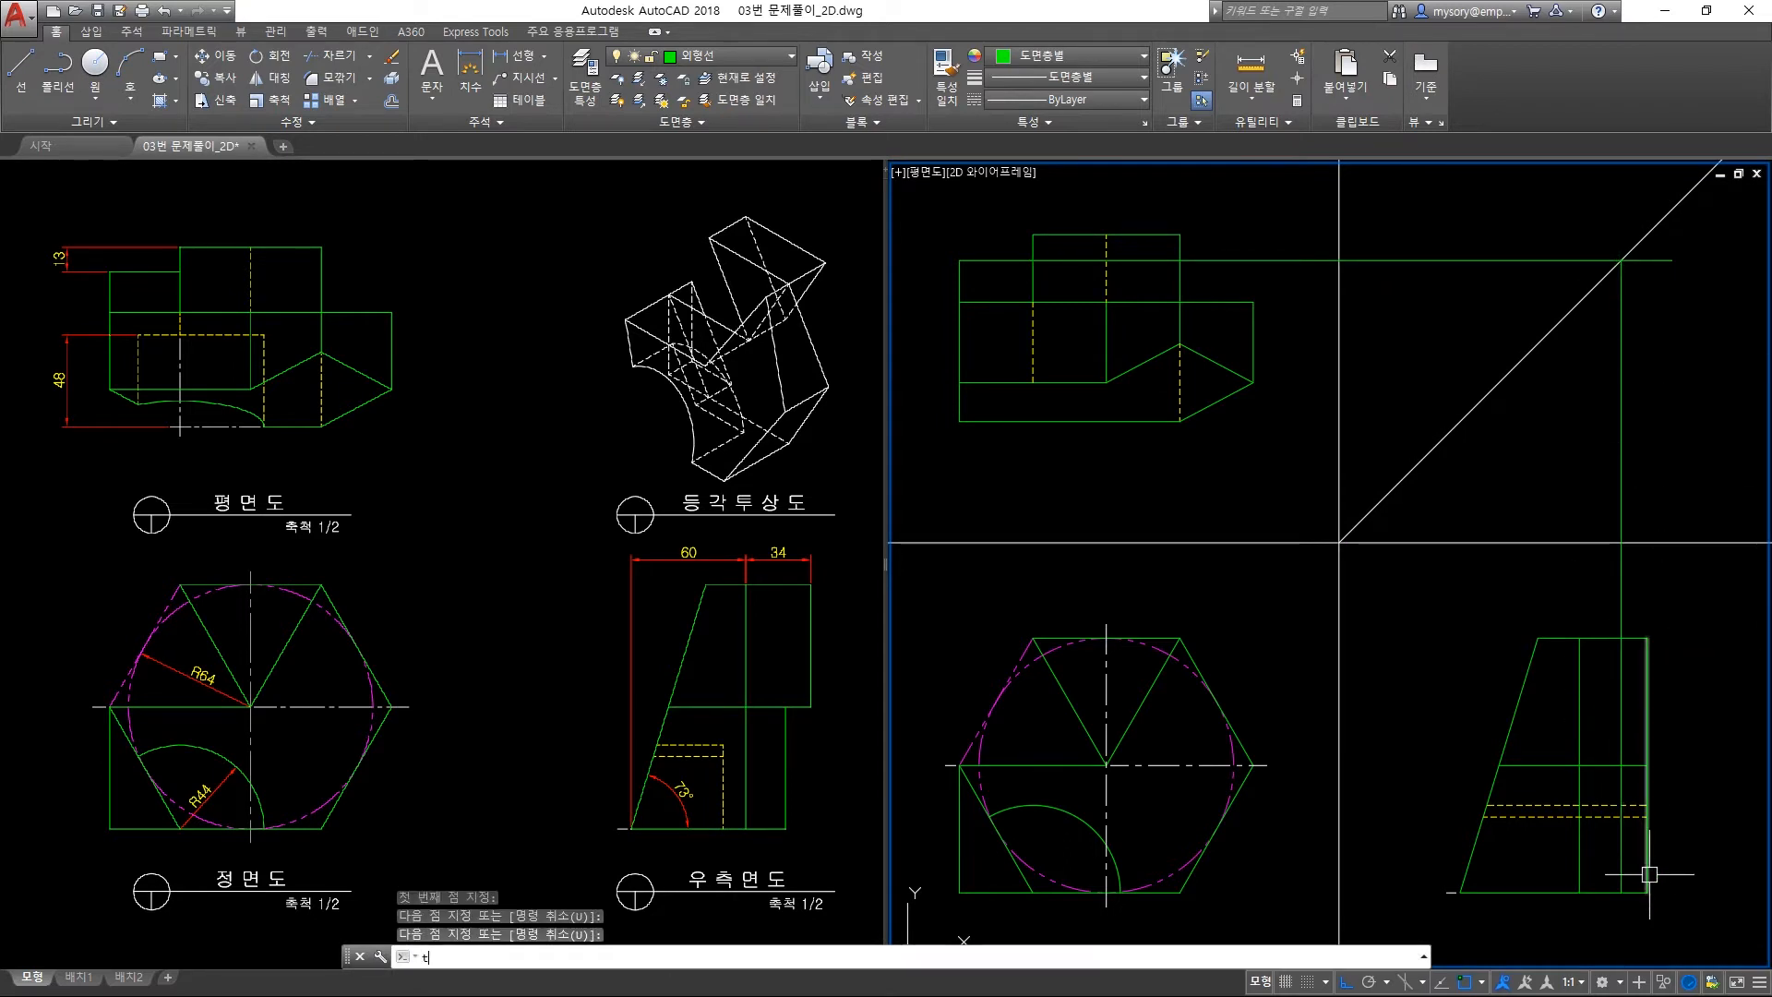
pyautogui.press('Return')
pyautogui.click(1675, 931)
pyautogui.click(1576, 730)
pyautogui.press('Return')
pyautogui.click(1677, 919)
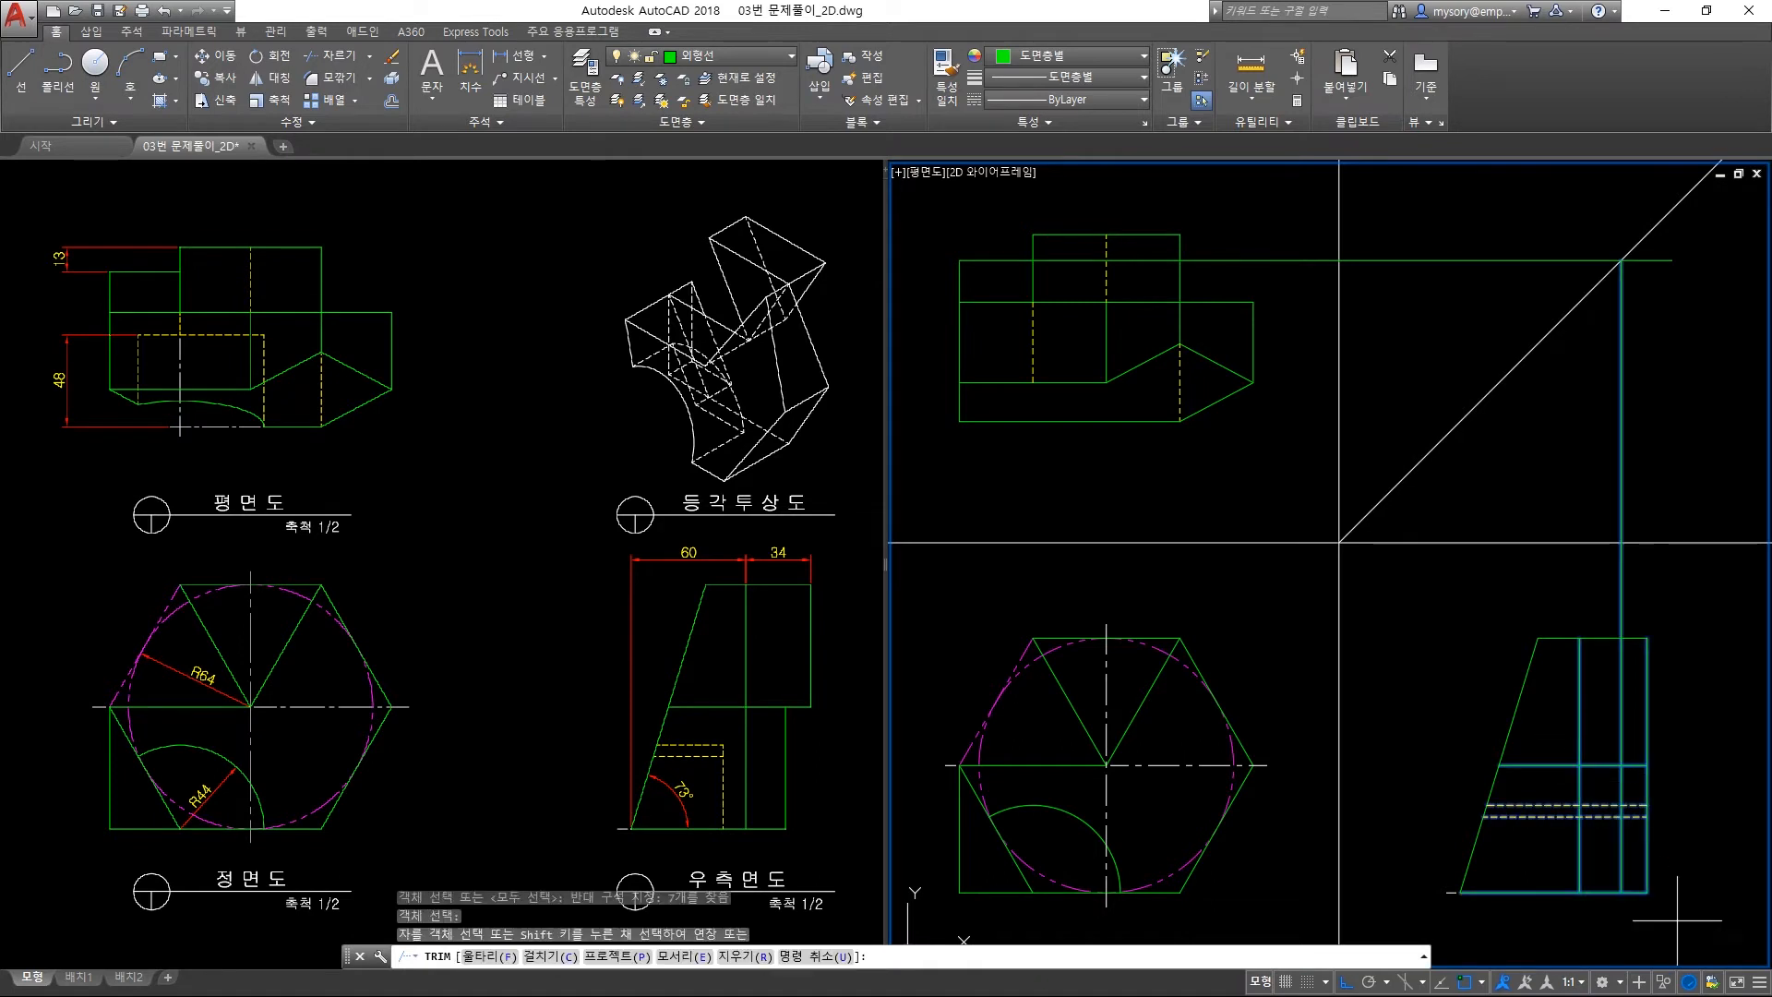
pyautogui.click(1645, 881)
pyautogui.press('Return')
# Trim the side view's outer right edge below the middle horizontal edge and the projected vertical line above it.
pyautogui.write('tr')
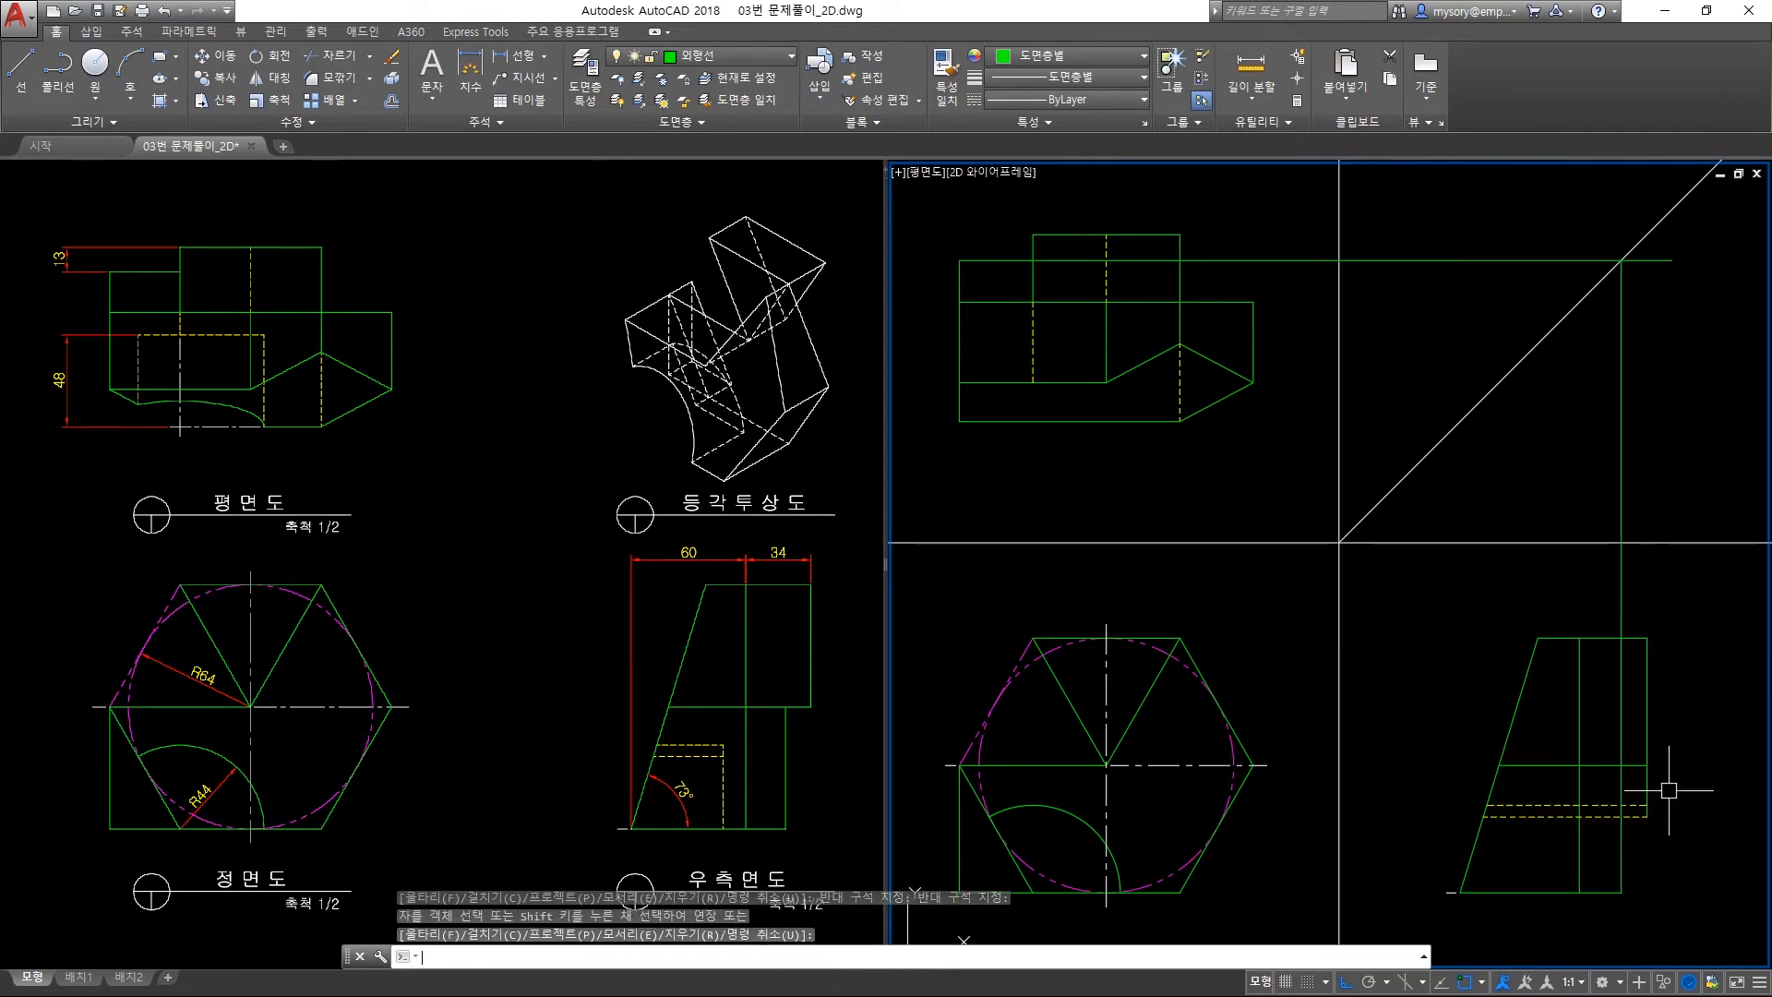
pyautogui.press('Return')
pyautogui.click(1633, 770)
pyautogui.press('Return')
pyautogui.click(1646, 791)
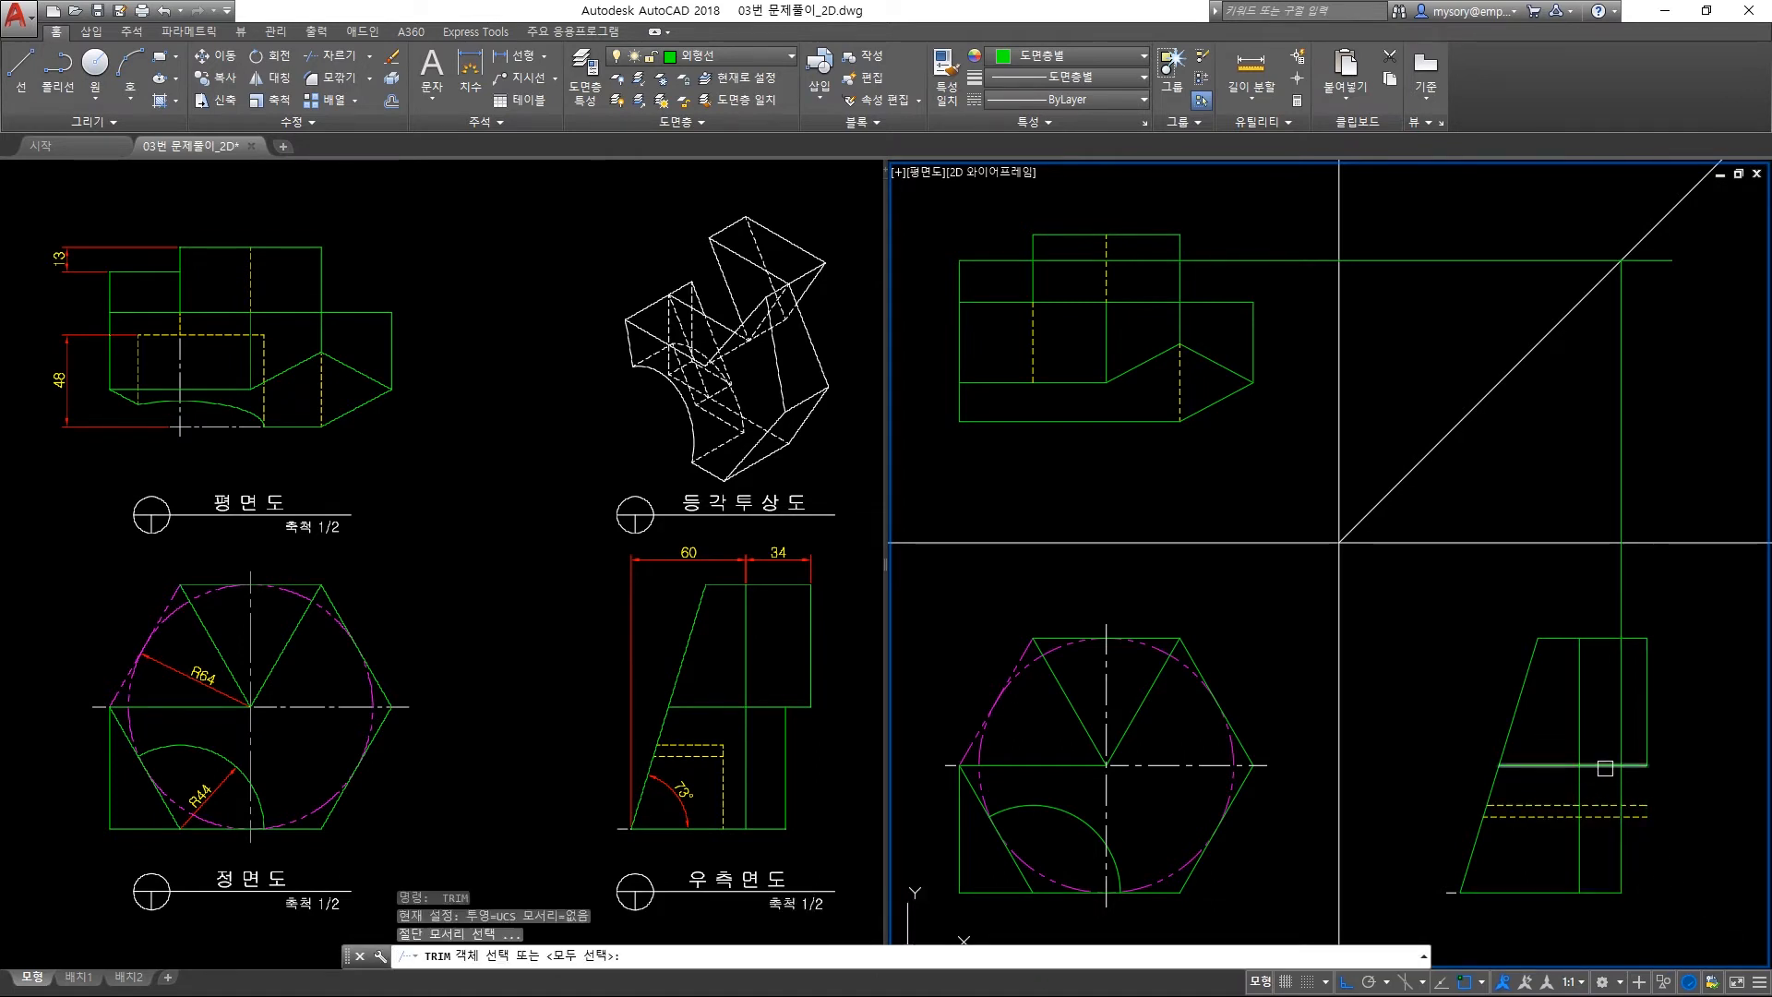
pyautogui.press('Return')
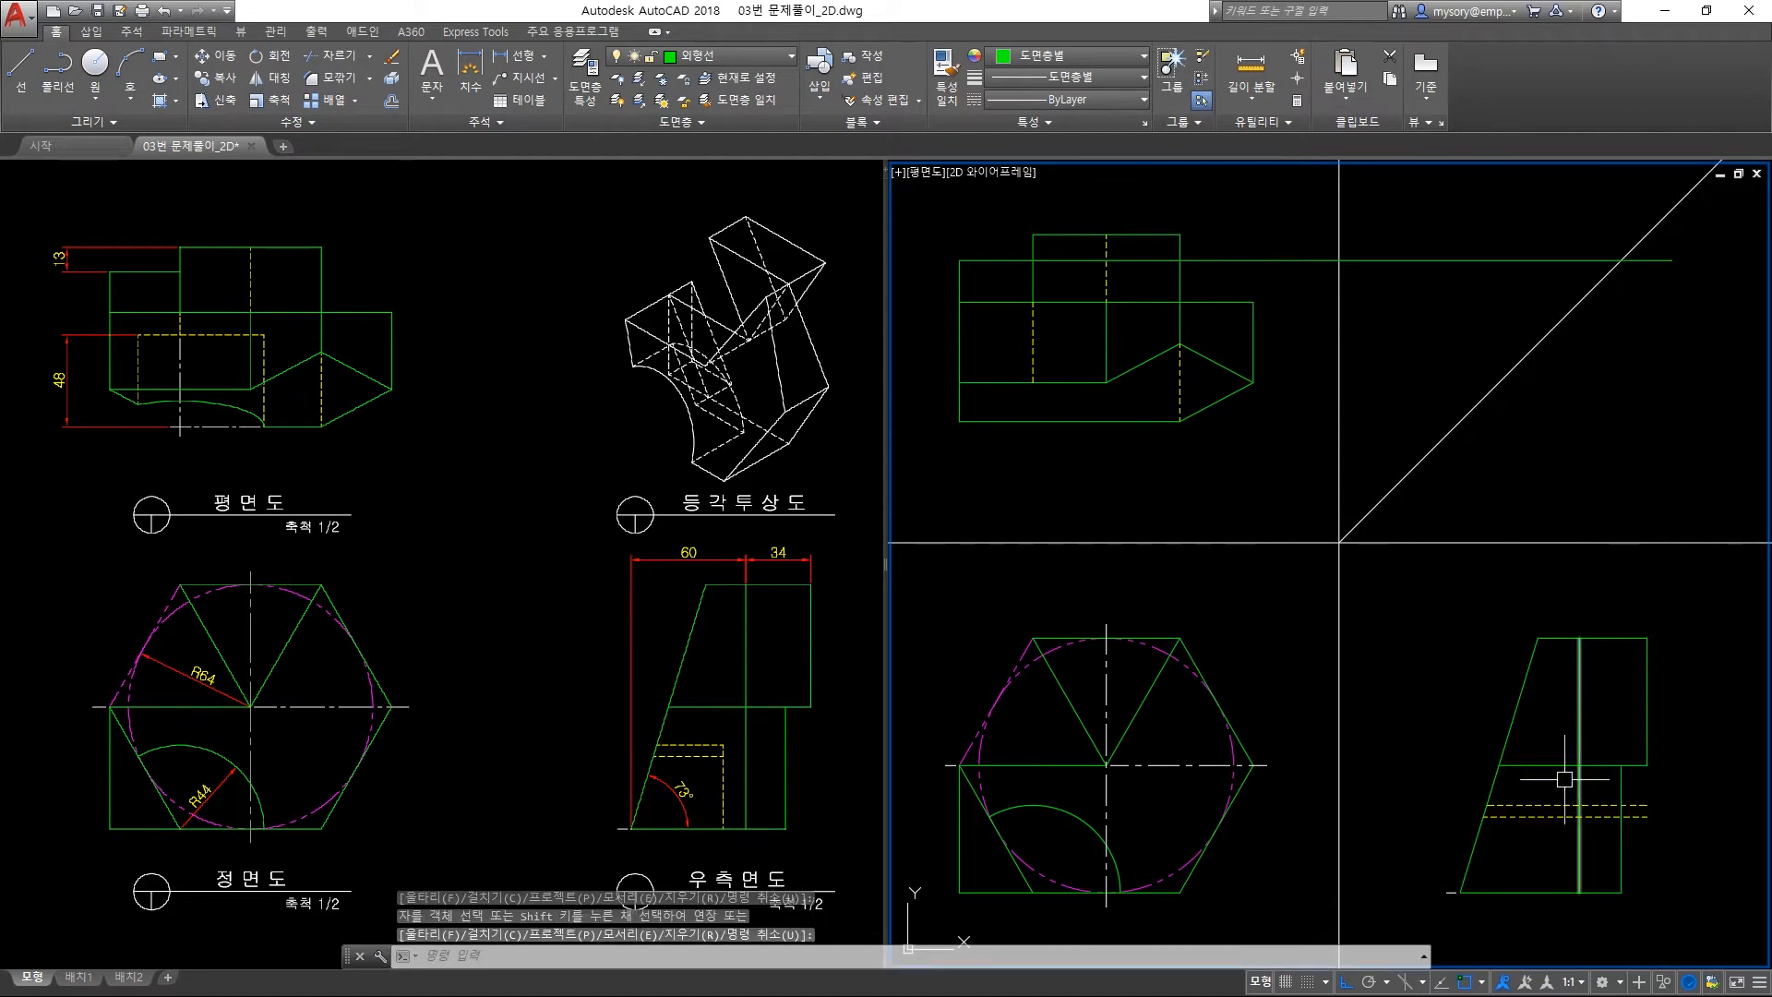
# Erase the horizontal projection line running from the top view's notch past the 45° line.
pyautogui.click(1472, 277)
pyautogui.click(1432, 251)
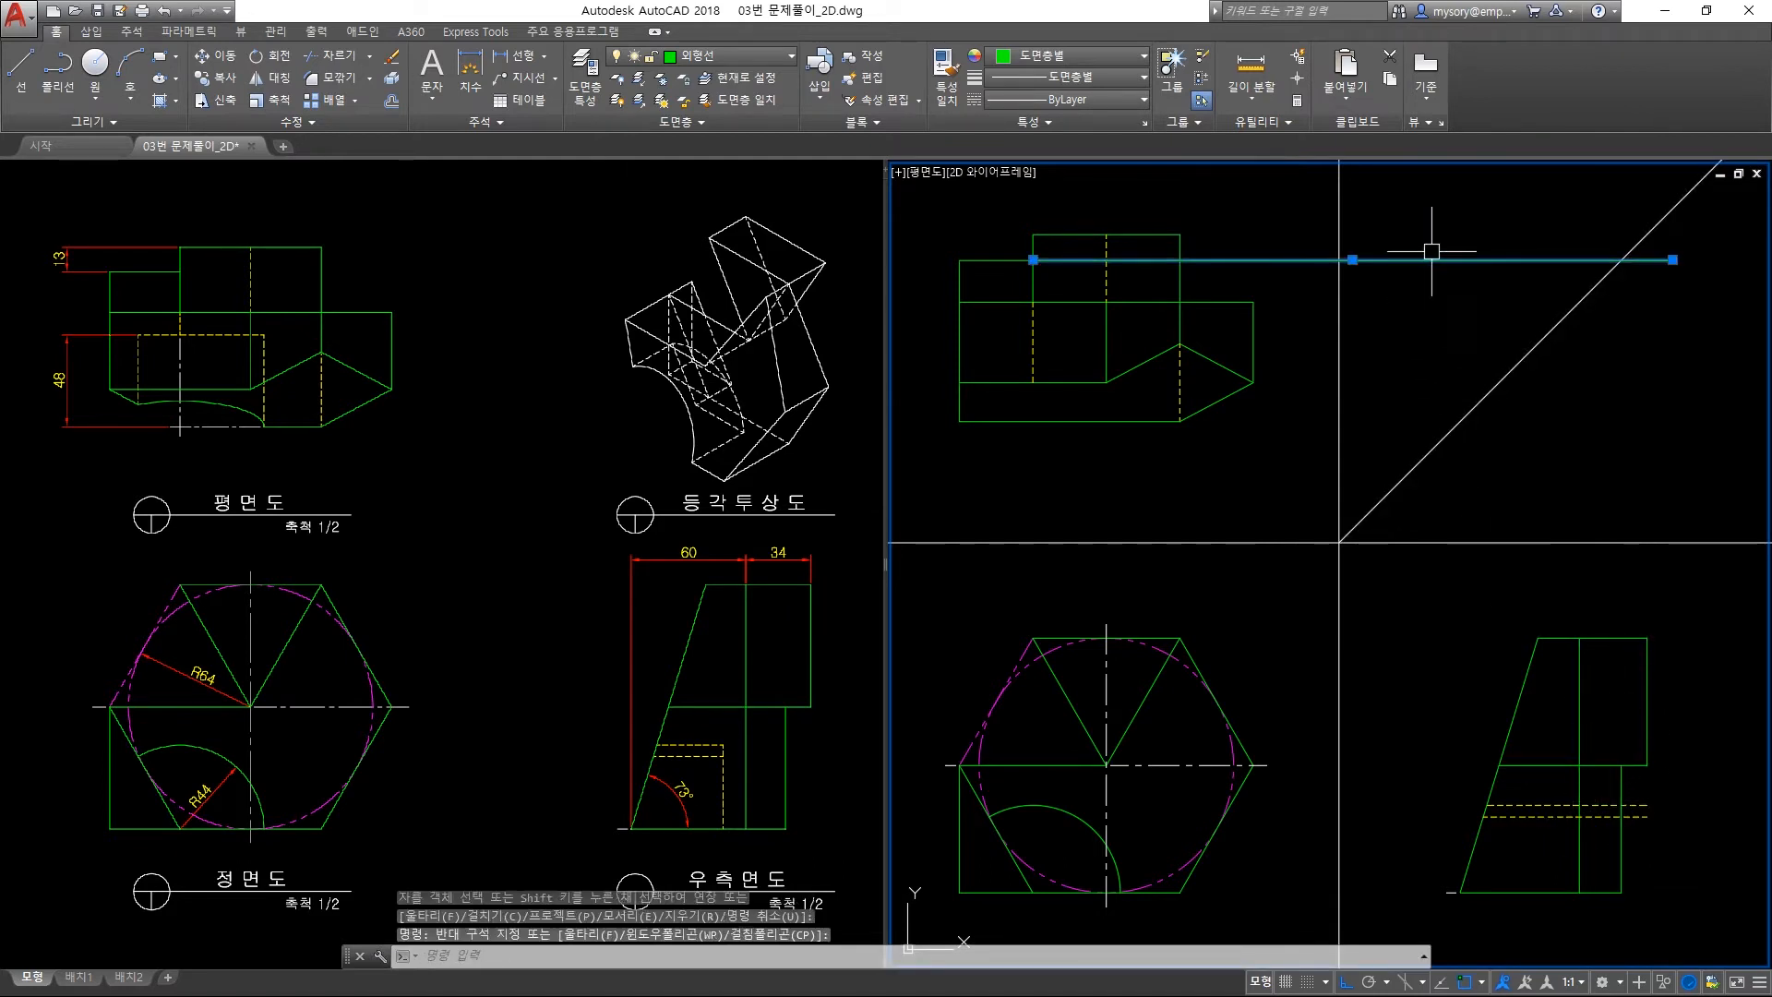
pyautogui.press('Delete')
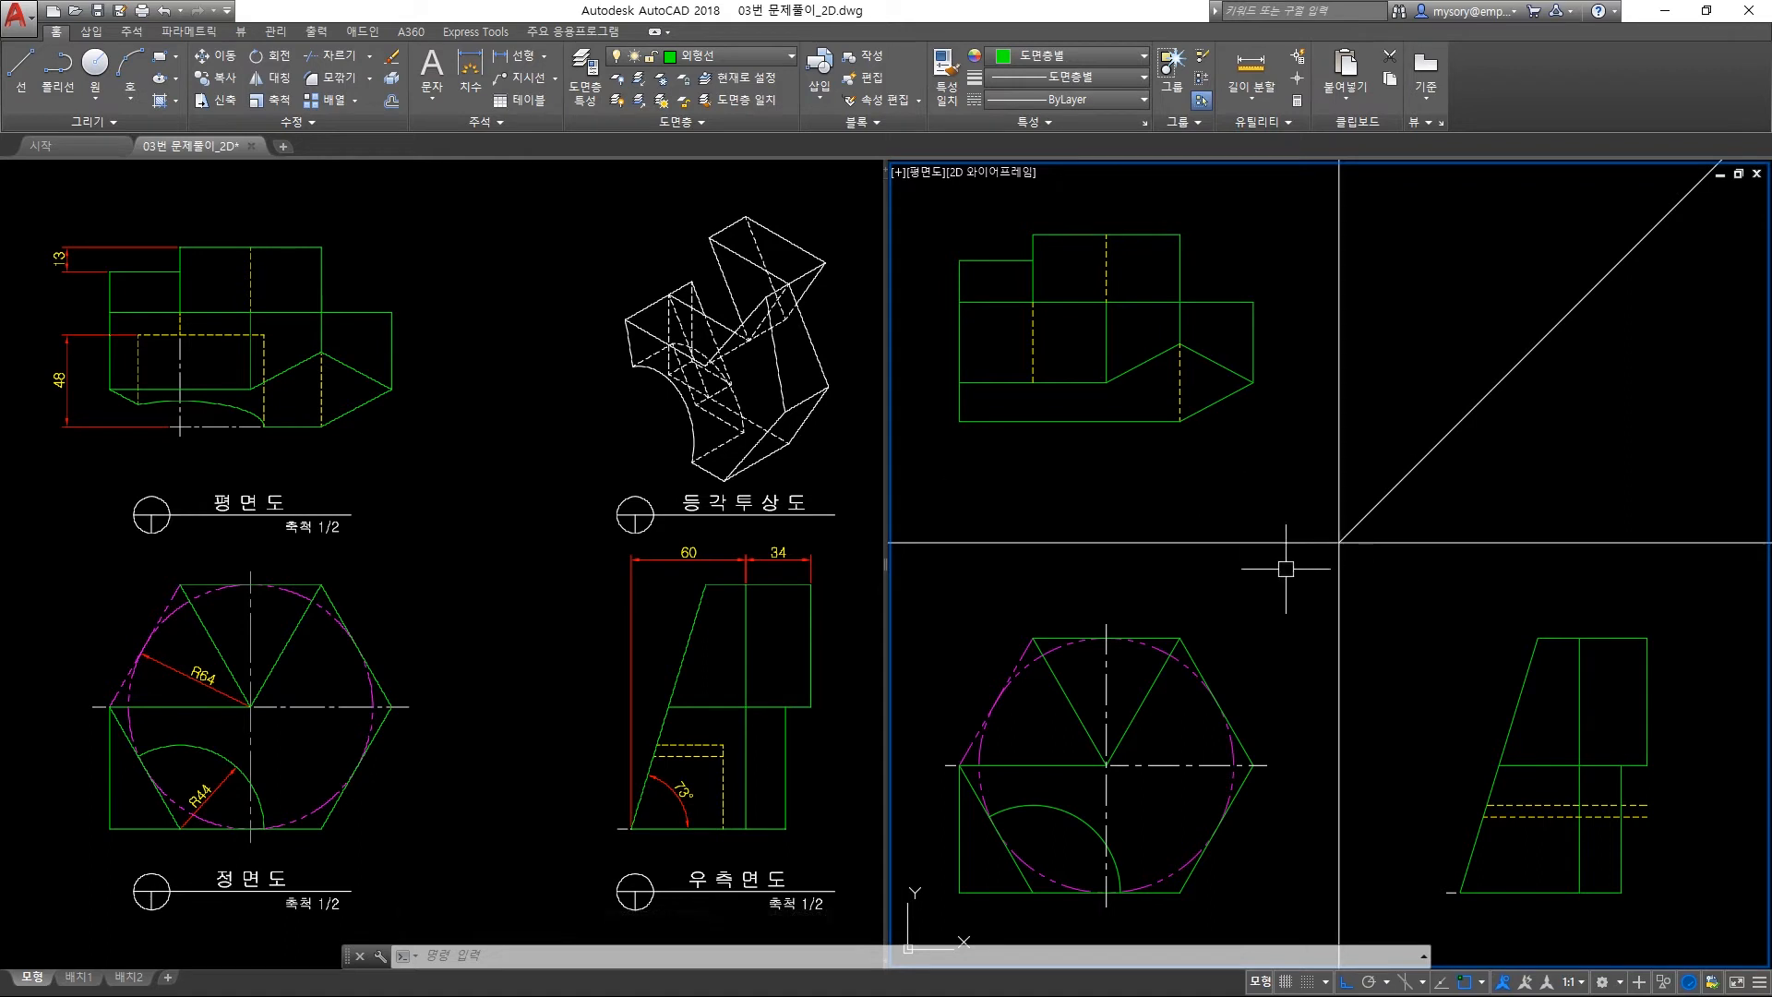
# Make 뷰포트 the current layer and draw a full circle over the front view's arc, using its centre and radius.
pyautogui.moveTo(1285, 593)
pyautogui.mouseDown(button='middle')
pyautogui.moveTo(1237, 514)
pyautogui.moveTo(1338, 575)
pyautogui.mouseUp(button='middle')
pyautogui.scroll(2, 1340, 563)
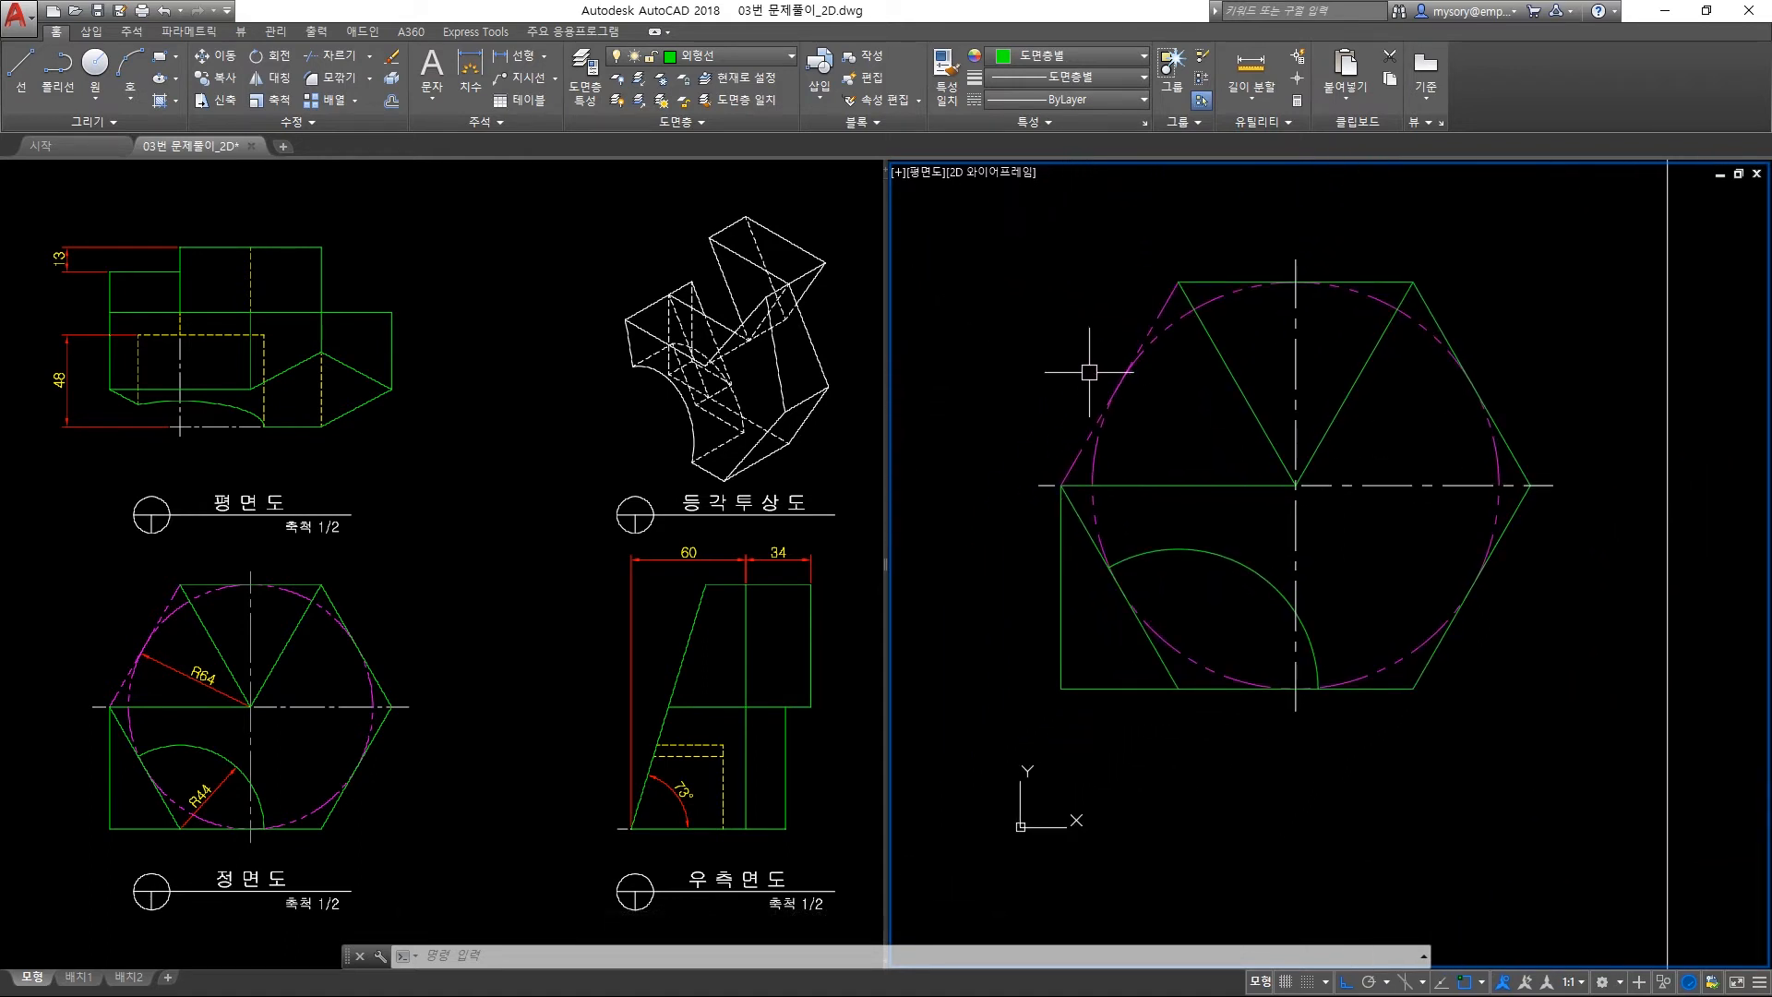
pyautogui.click(746, 57)
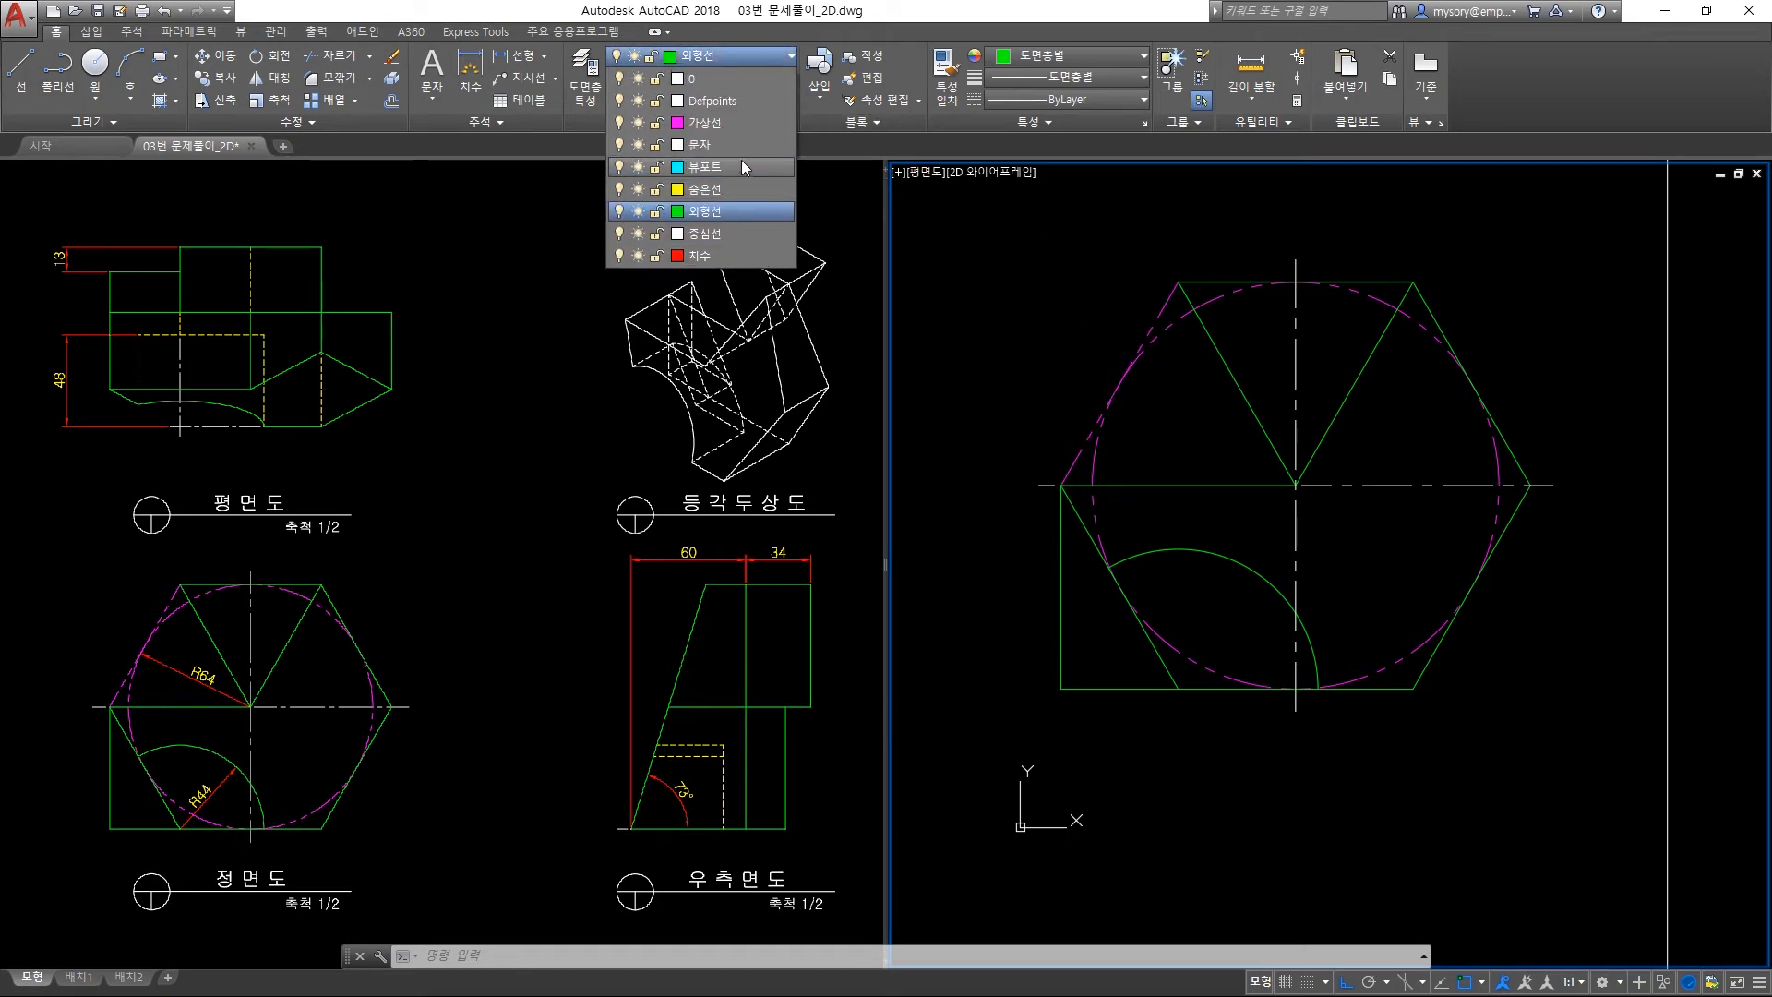
pyautogui.click(740, 166)
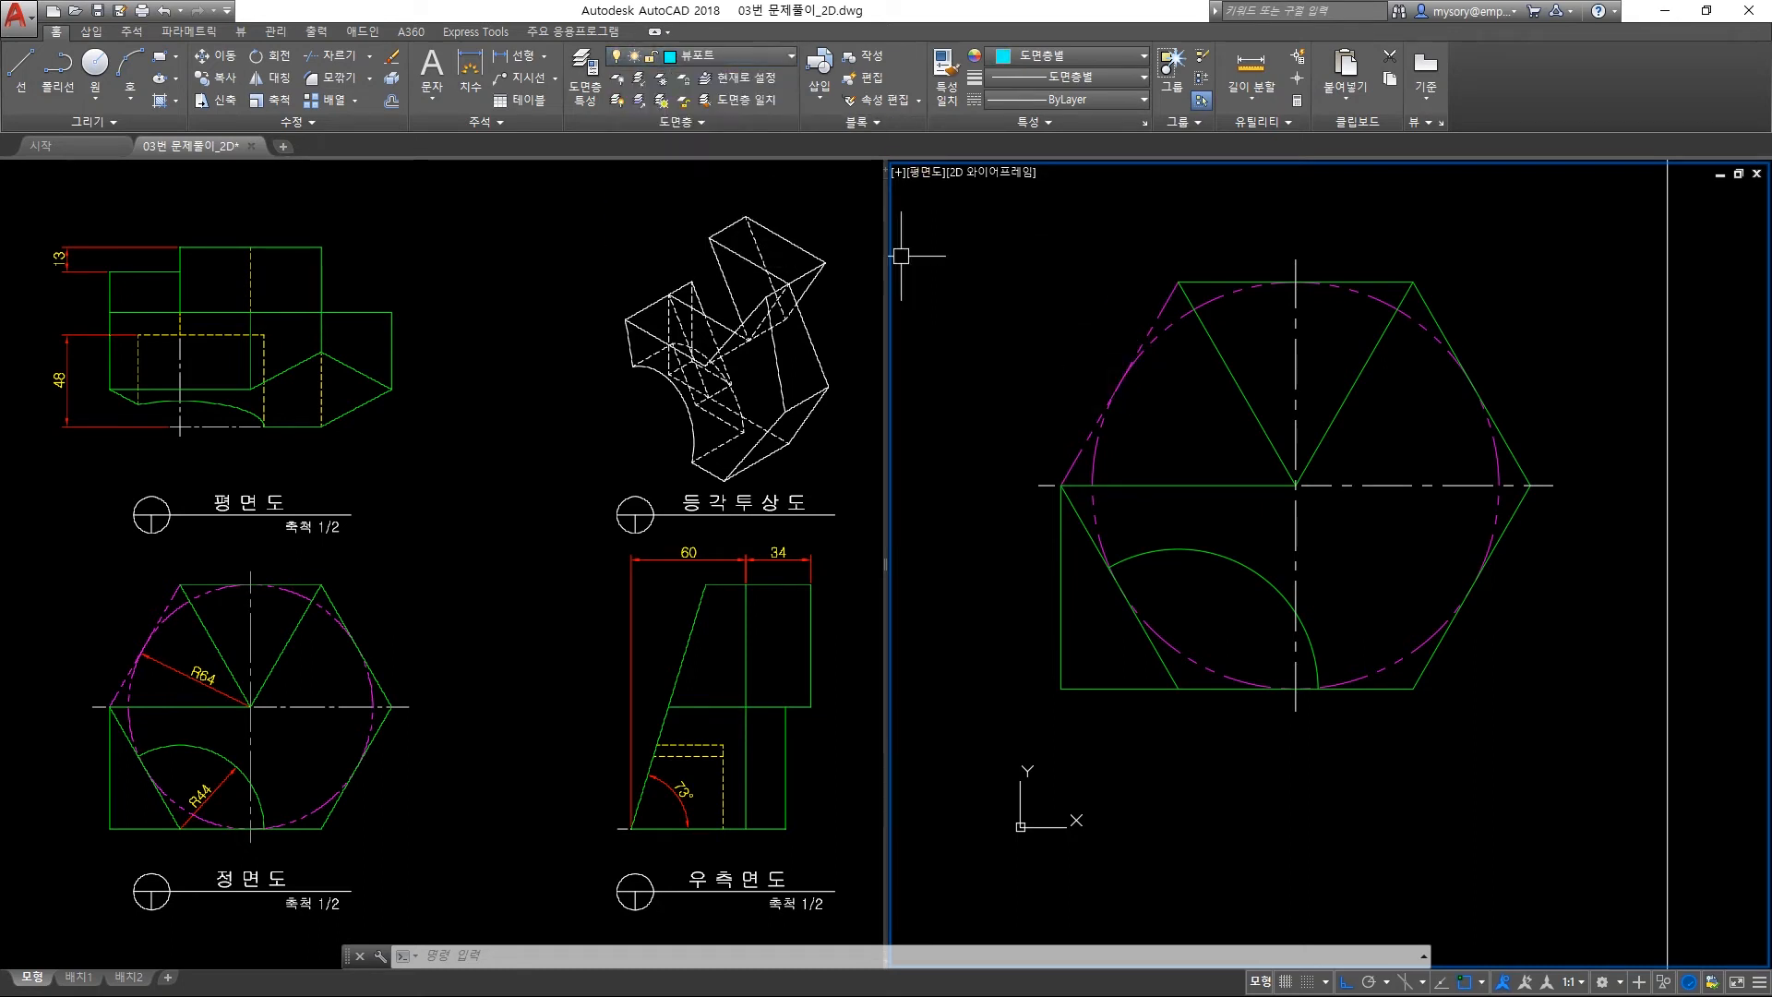
pyautogui.click(1261, 583)
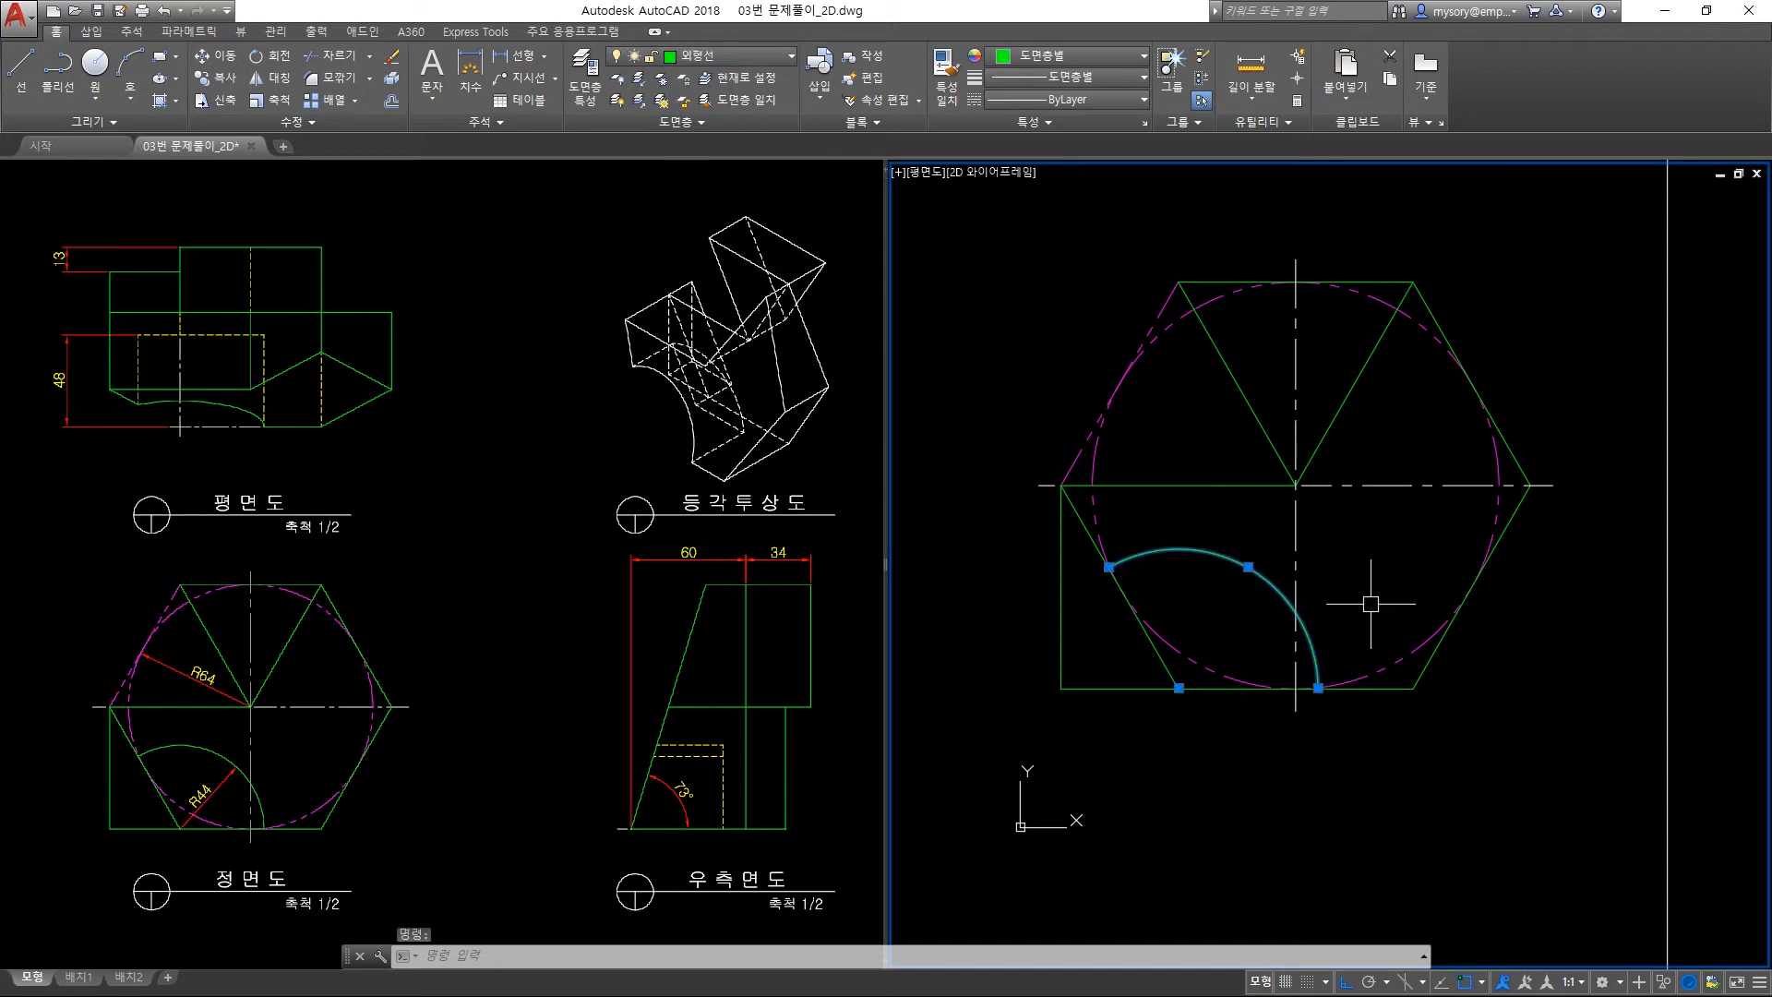
pyautogui.press('Delete')
pyautogui.press('Escape')
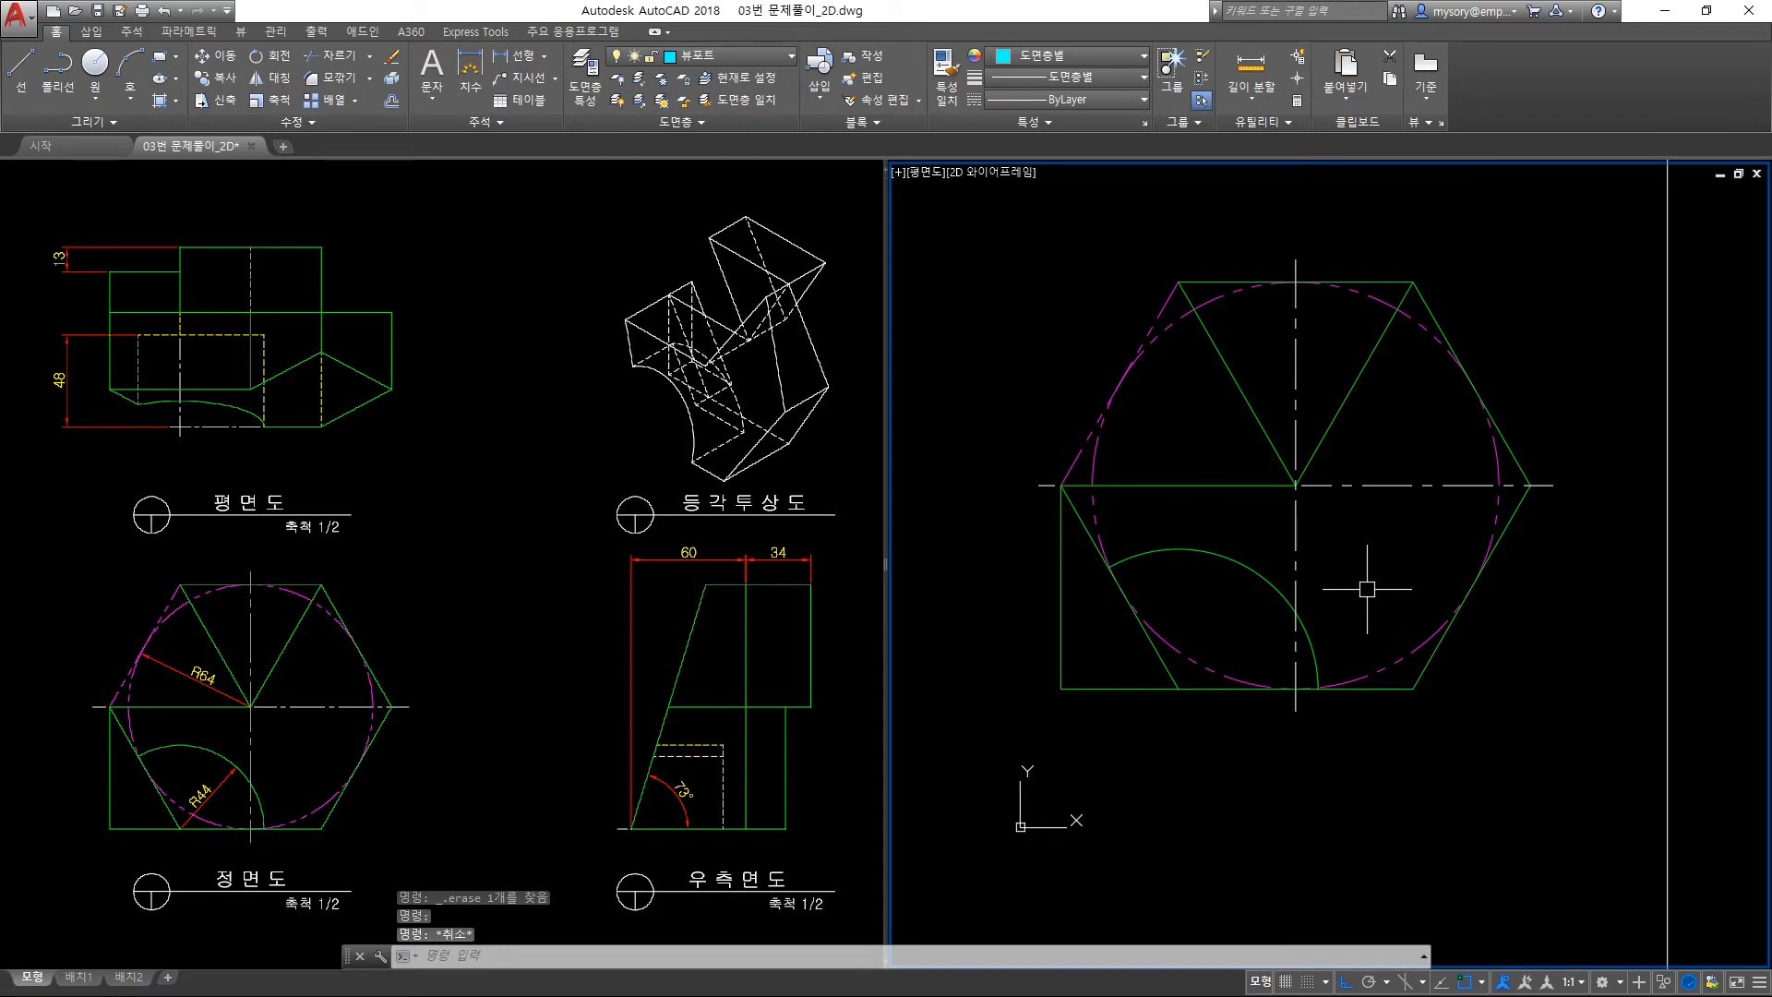
pyautogui.write('c')
pyautogui.press('Return')
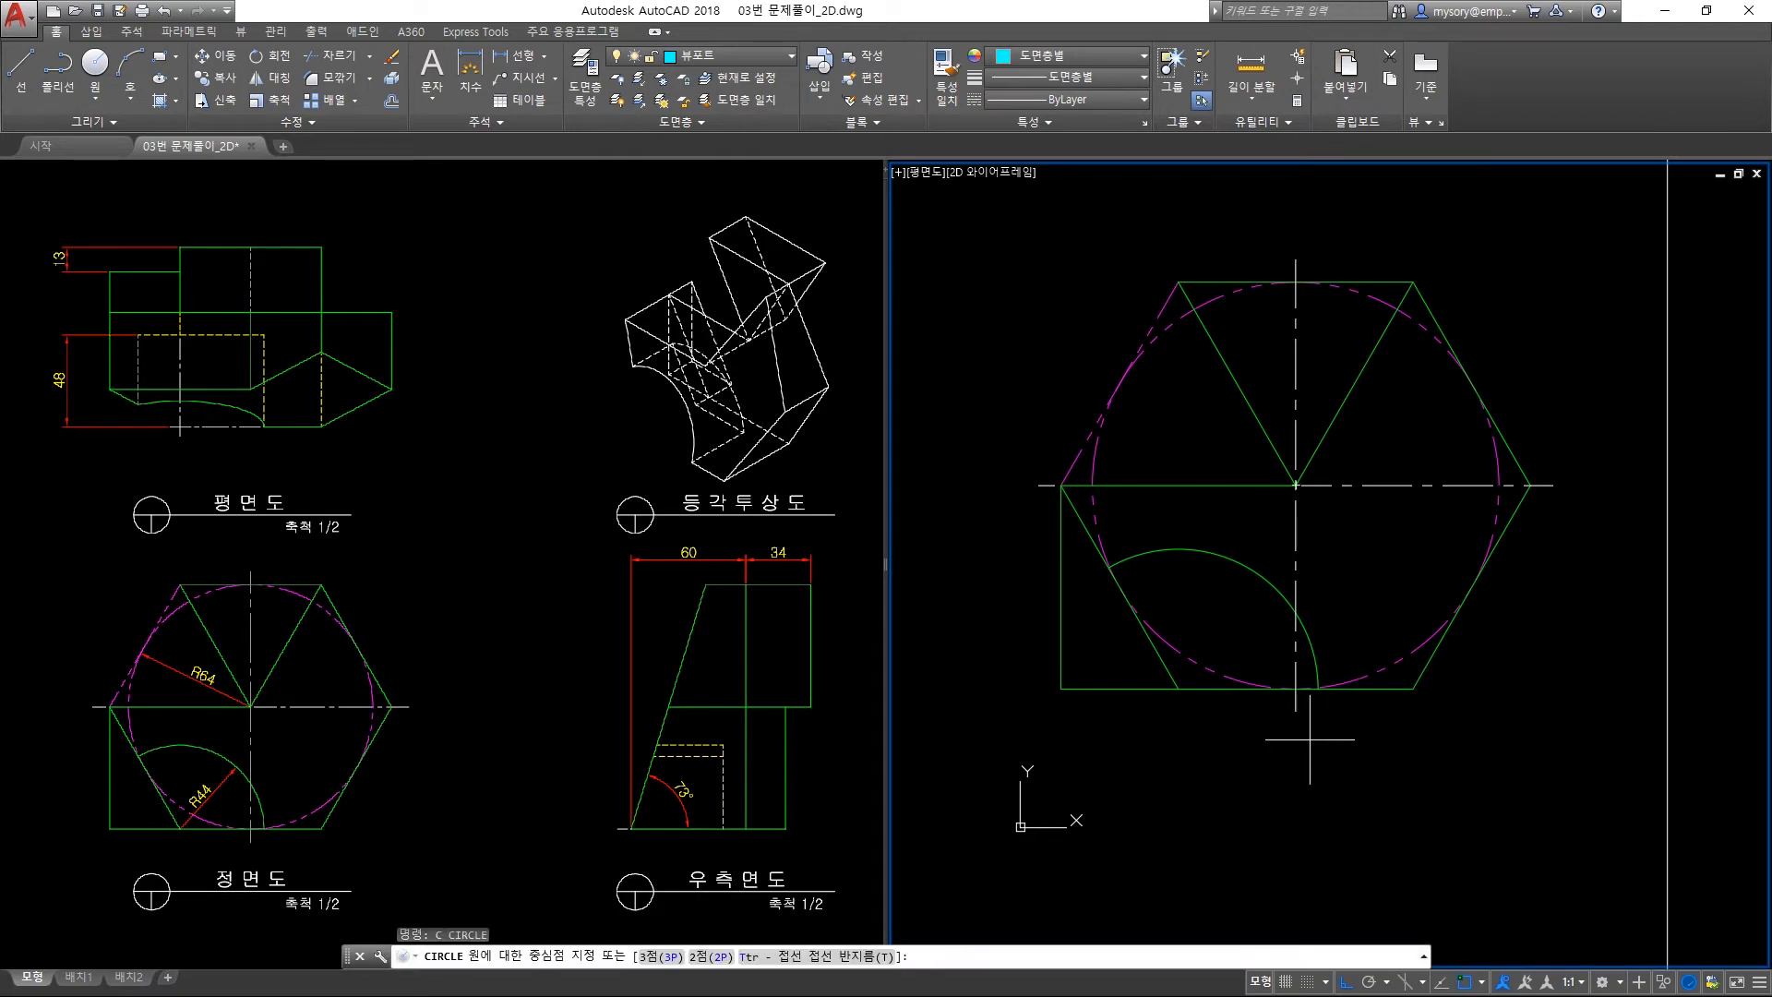
pyautogui.click(1181, 689)
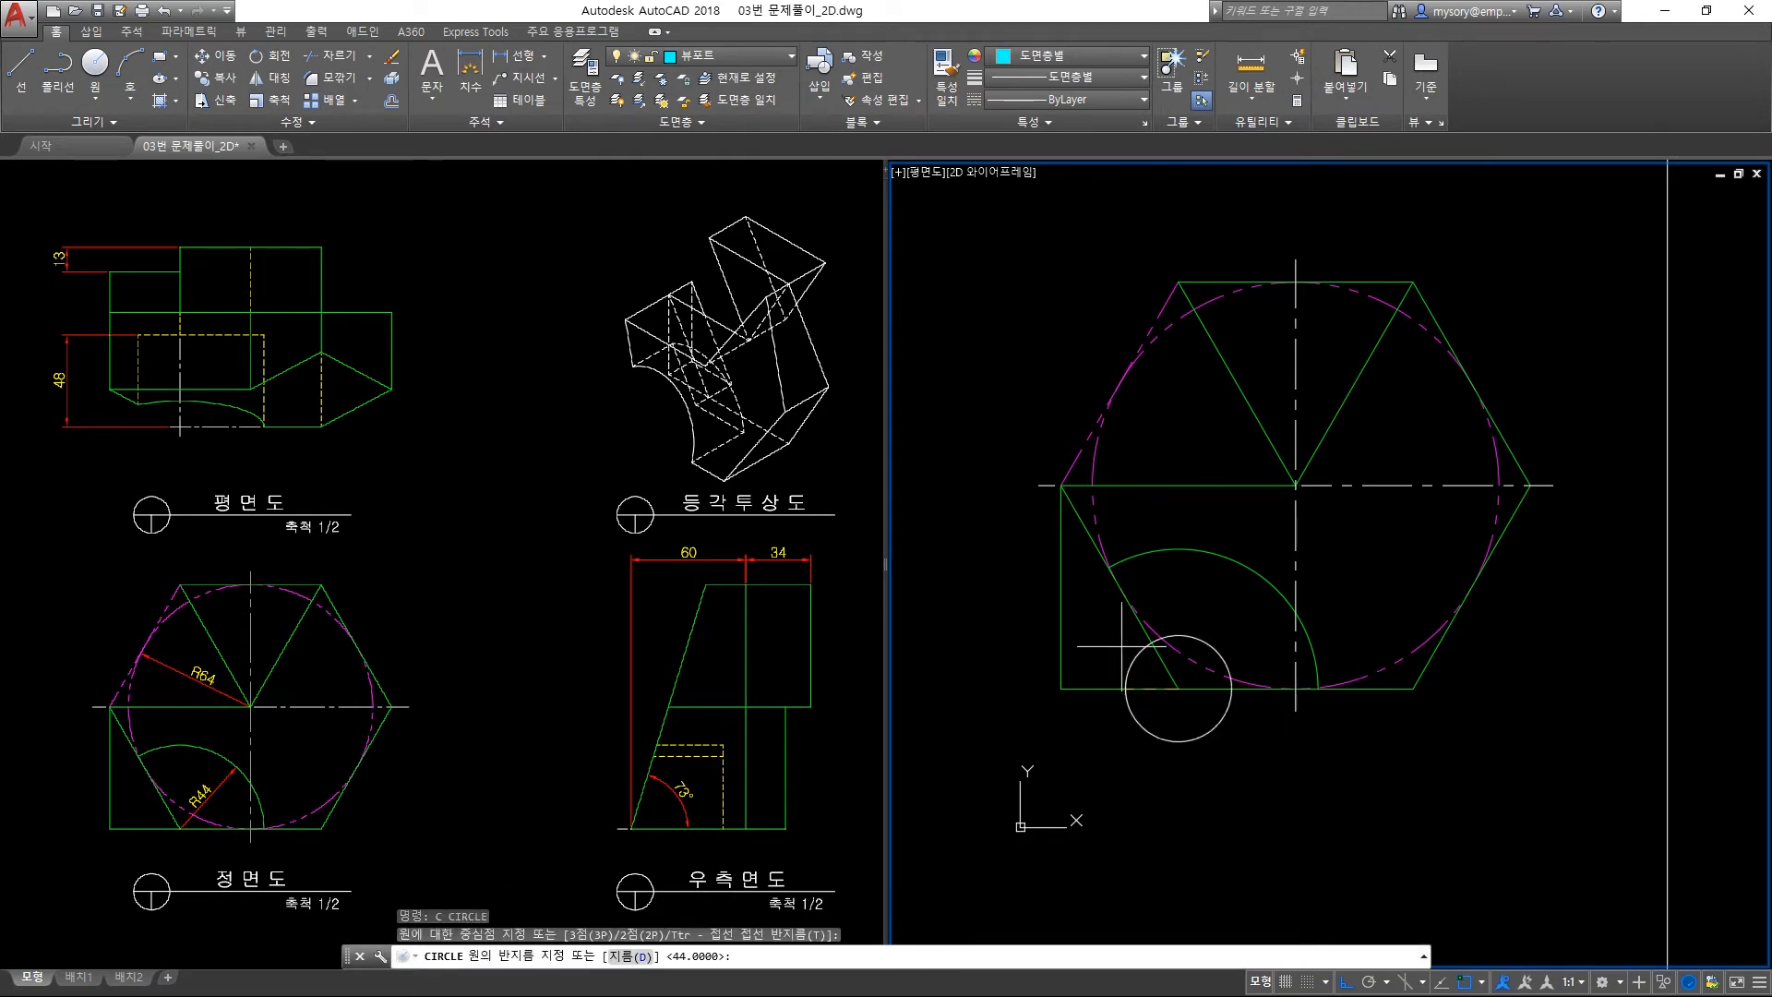
pyautogui.click(1318, 688)
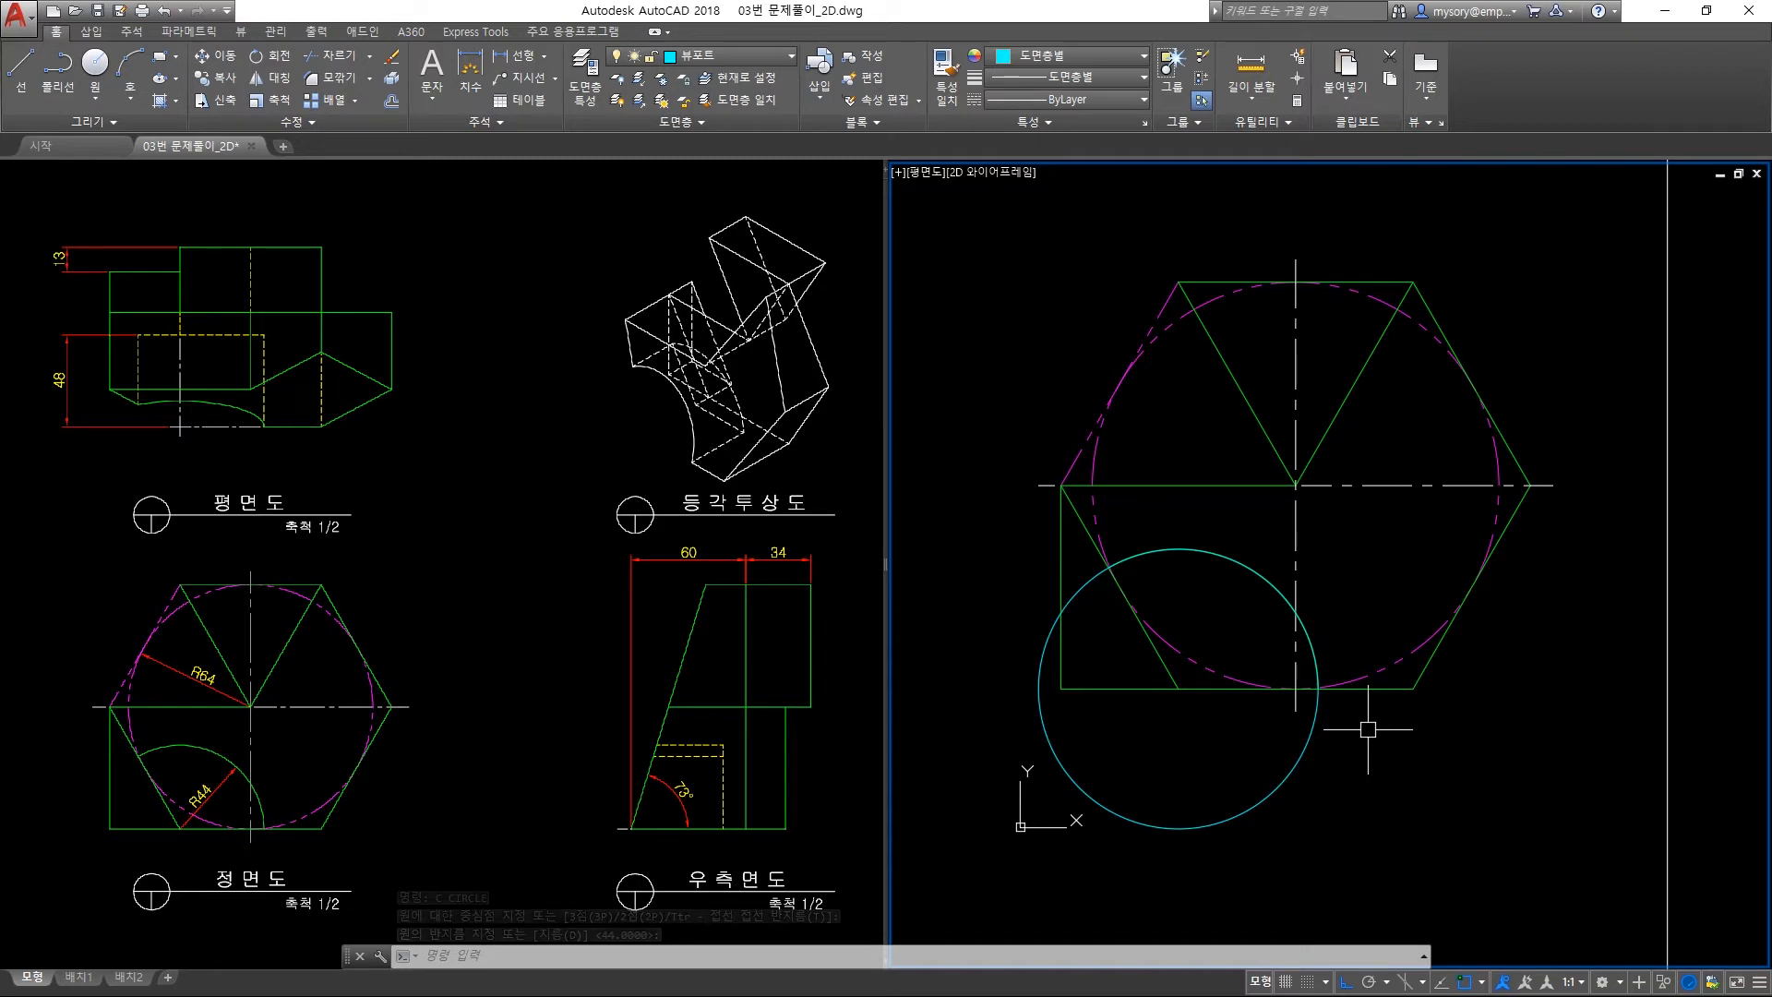
# Draw vertical construction lines through the circle's right quadrant, centre and left quadrant.
pyautogui.scroll(-2, 1371, 746)
pyautogui.moveTo(1408, 743); pyautogui.dragTo(1250, 766, button='middle')
pyautogui.write('xl')
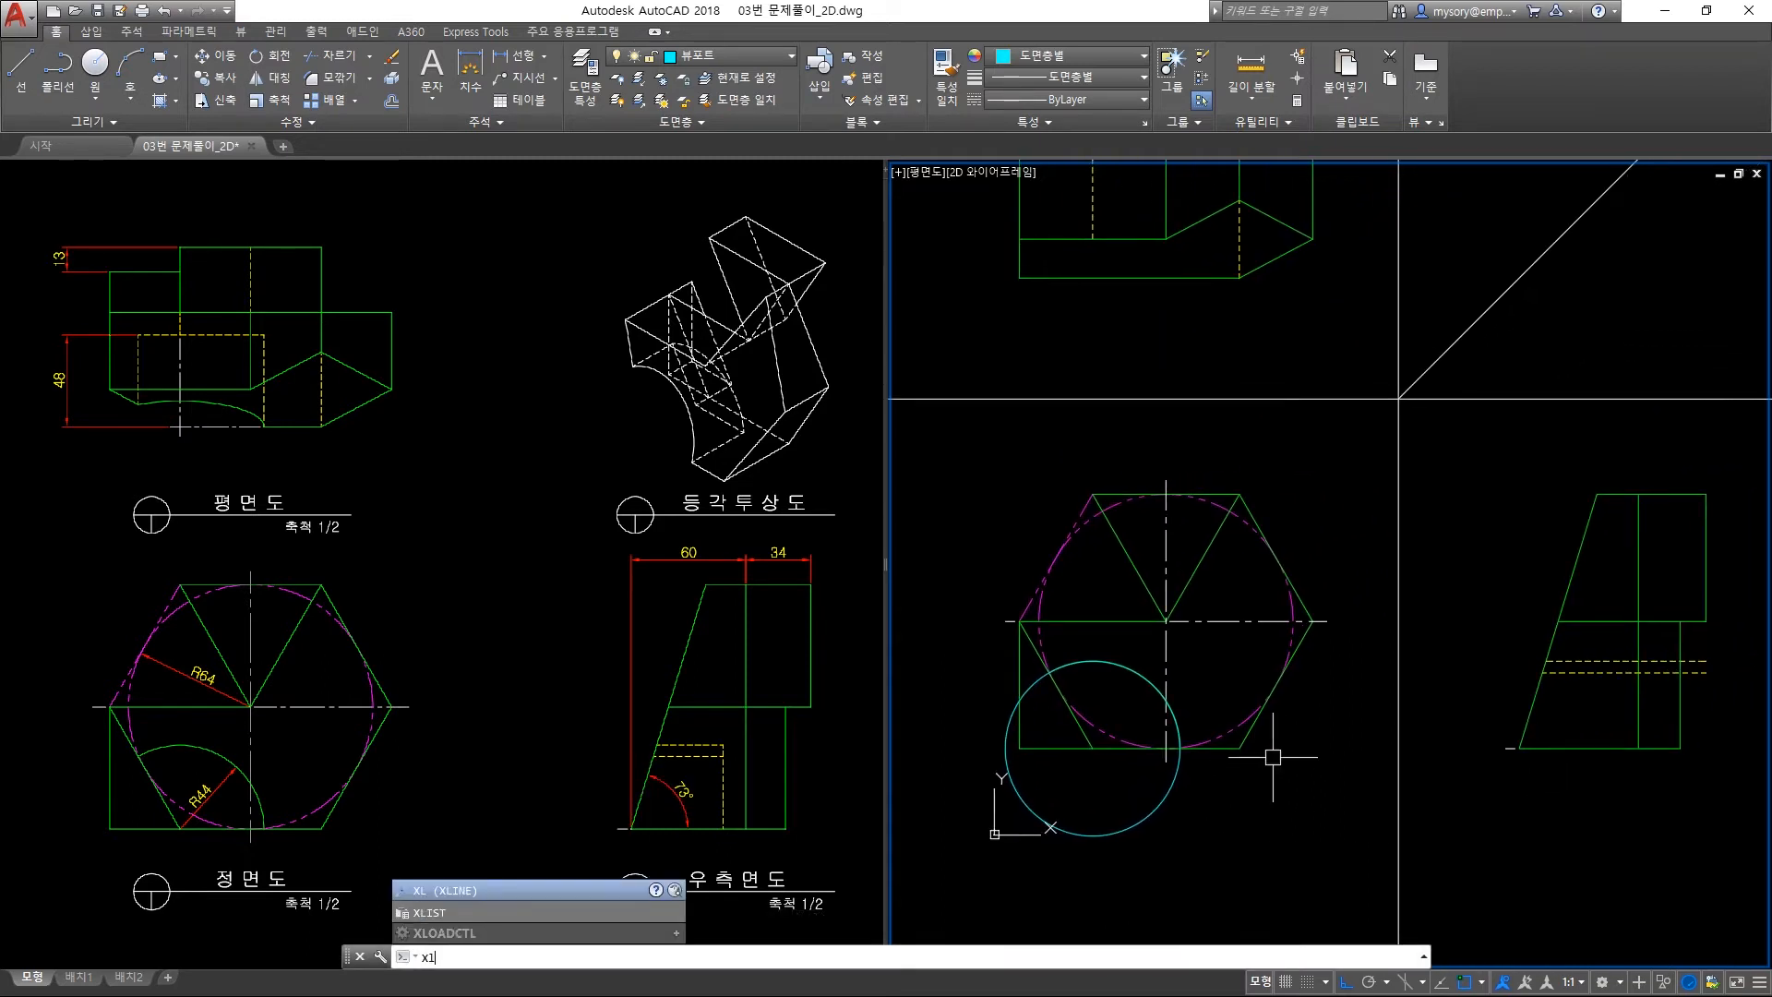
pyautogui.press('Return')
pyautogui.write('v')
pyautogui.press('Return')
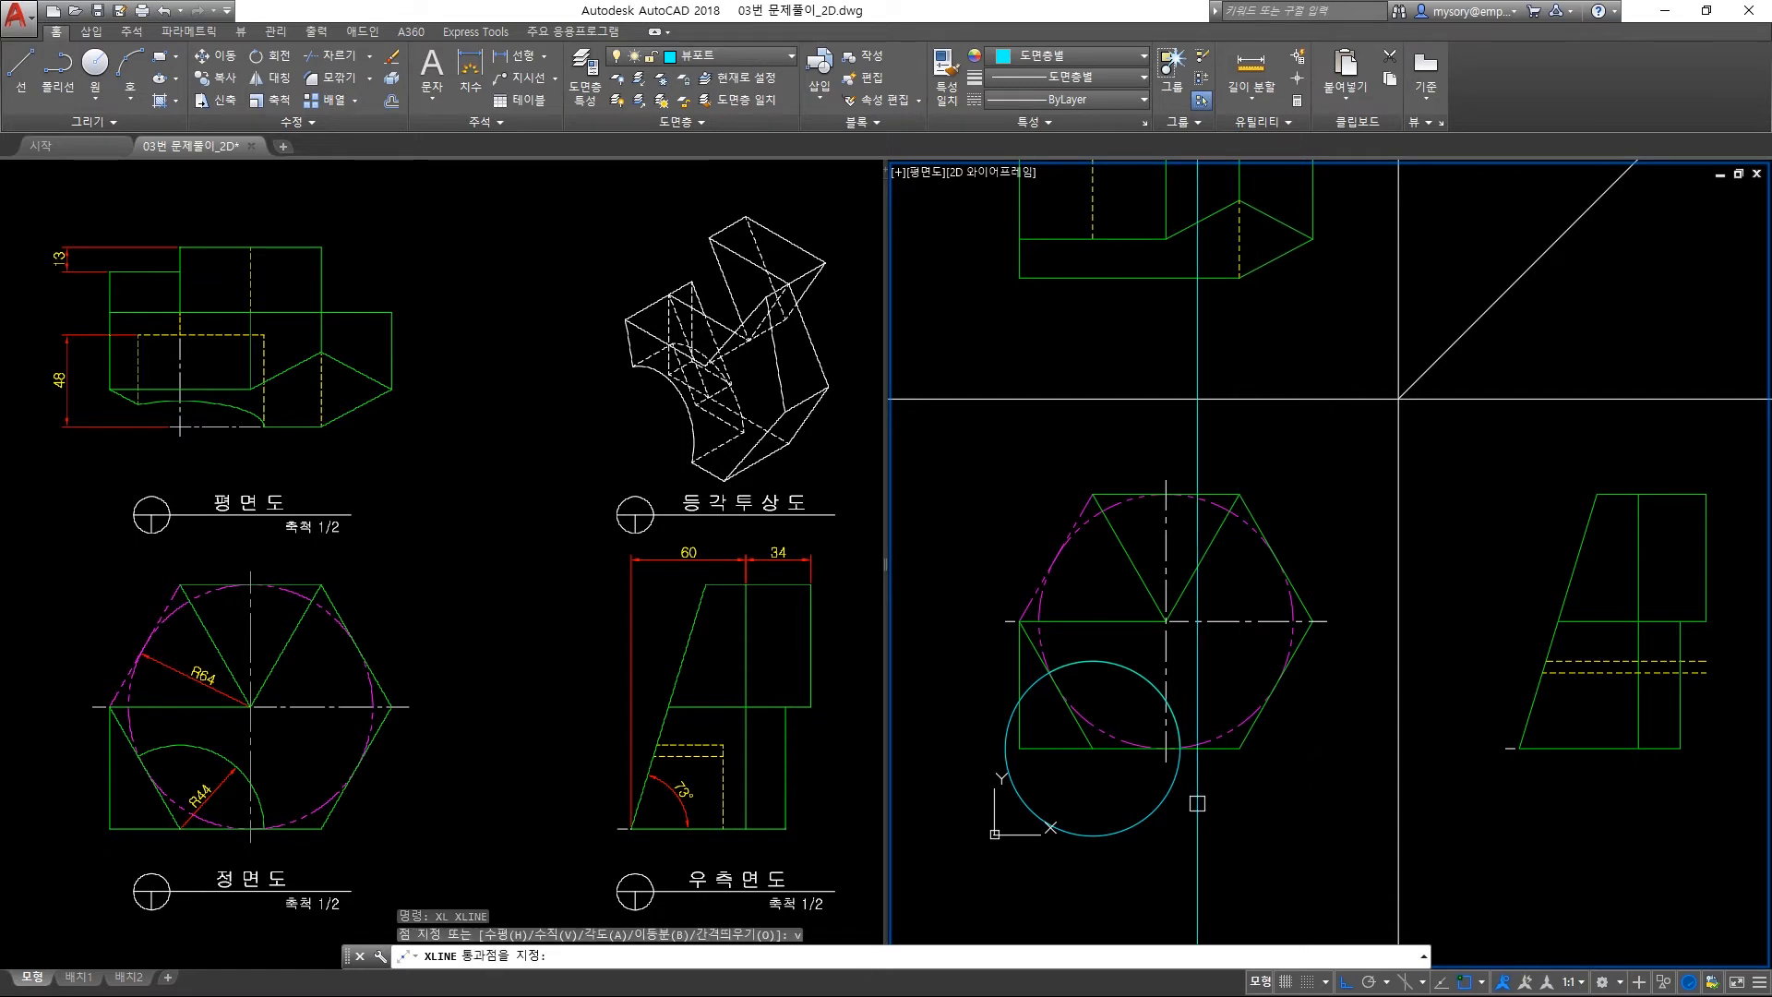
pyautogui.click(1180, 747)
pyautogui.click(1092, 747)
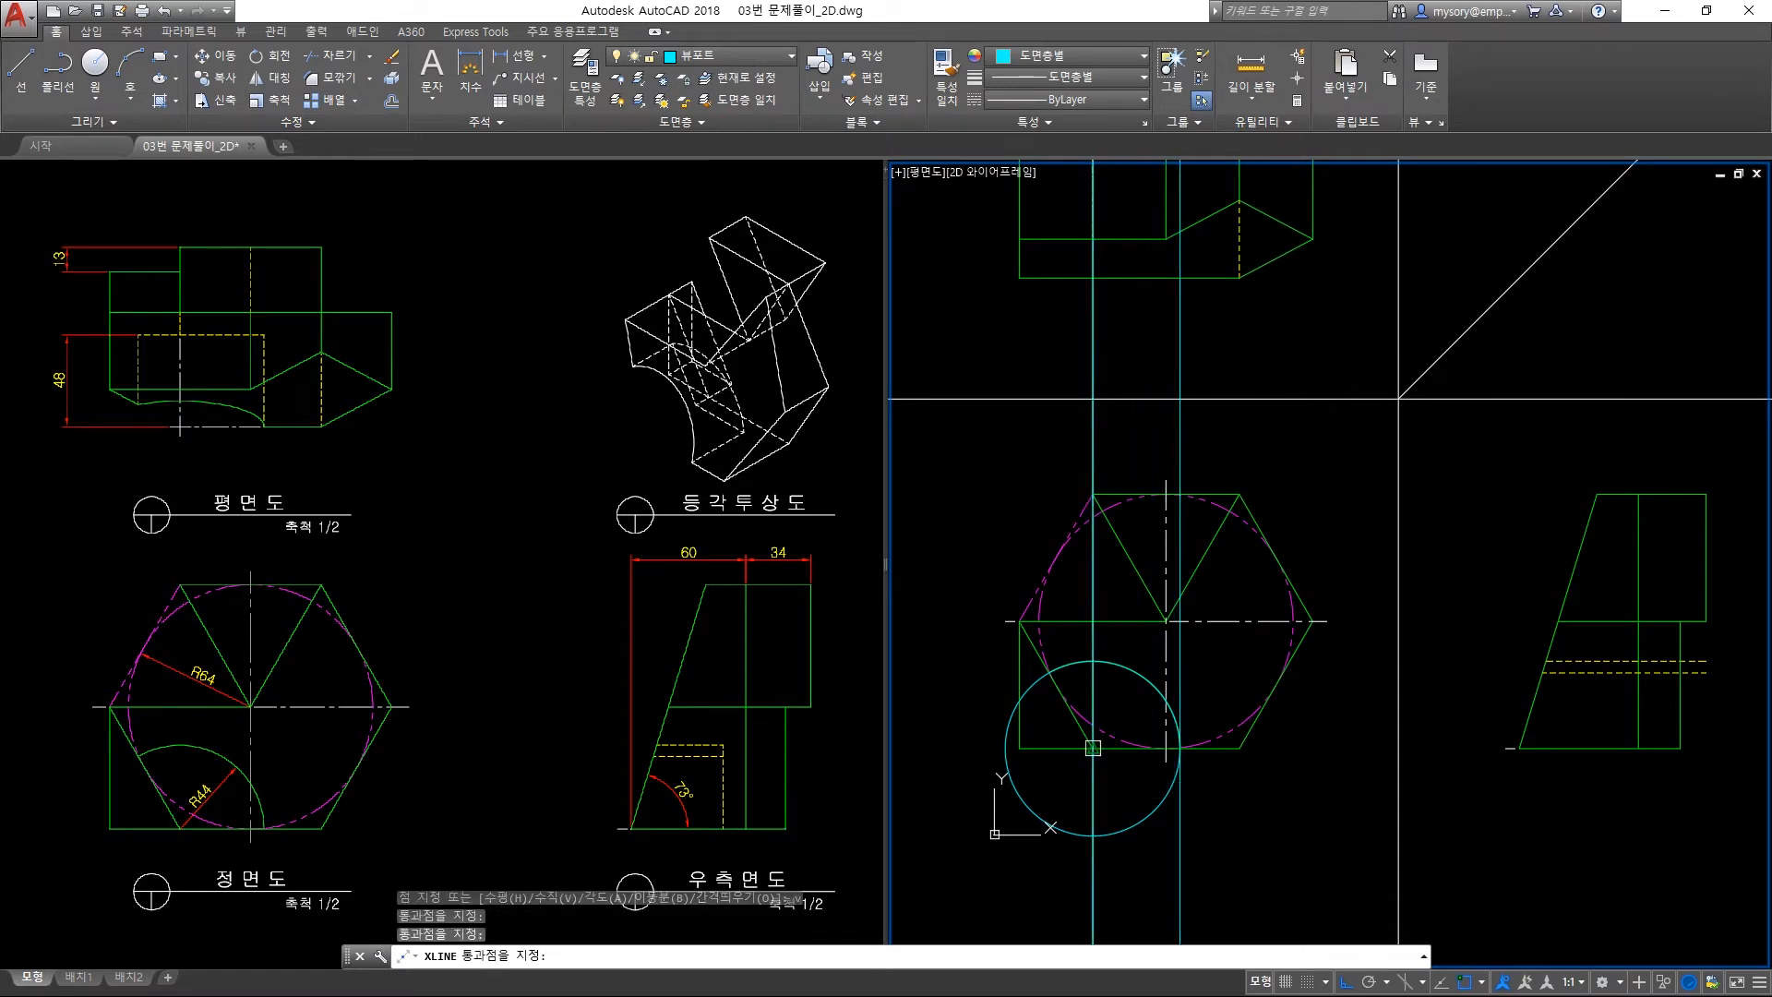
pyautogui.click(1006, 748)
pyautogui.press('Return')
# Draw horizontal construction lines through the circle's top quadrant, centre and bottom quadrant.
pyautogui.press('Return')
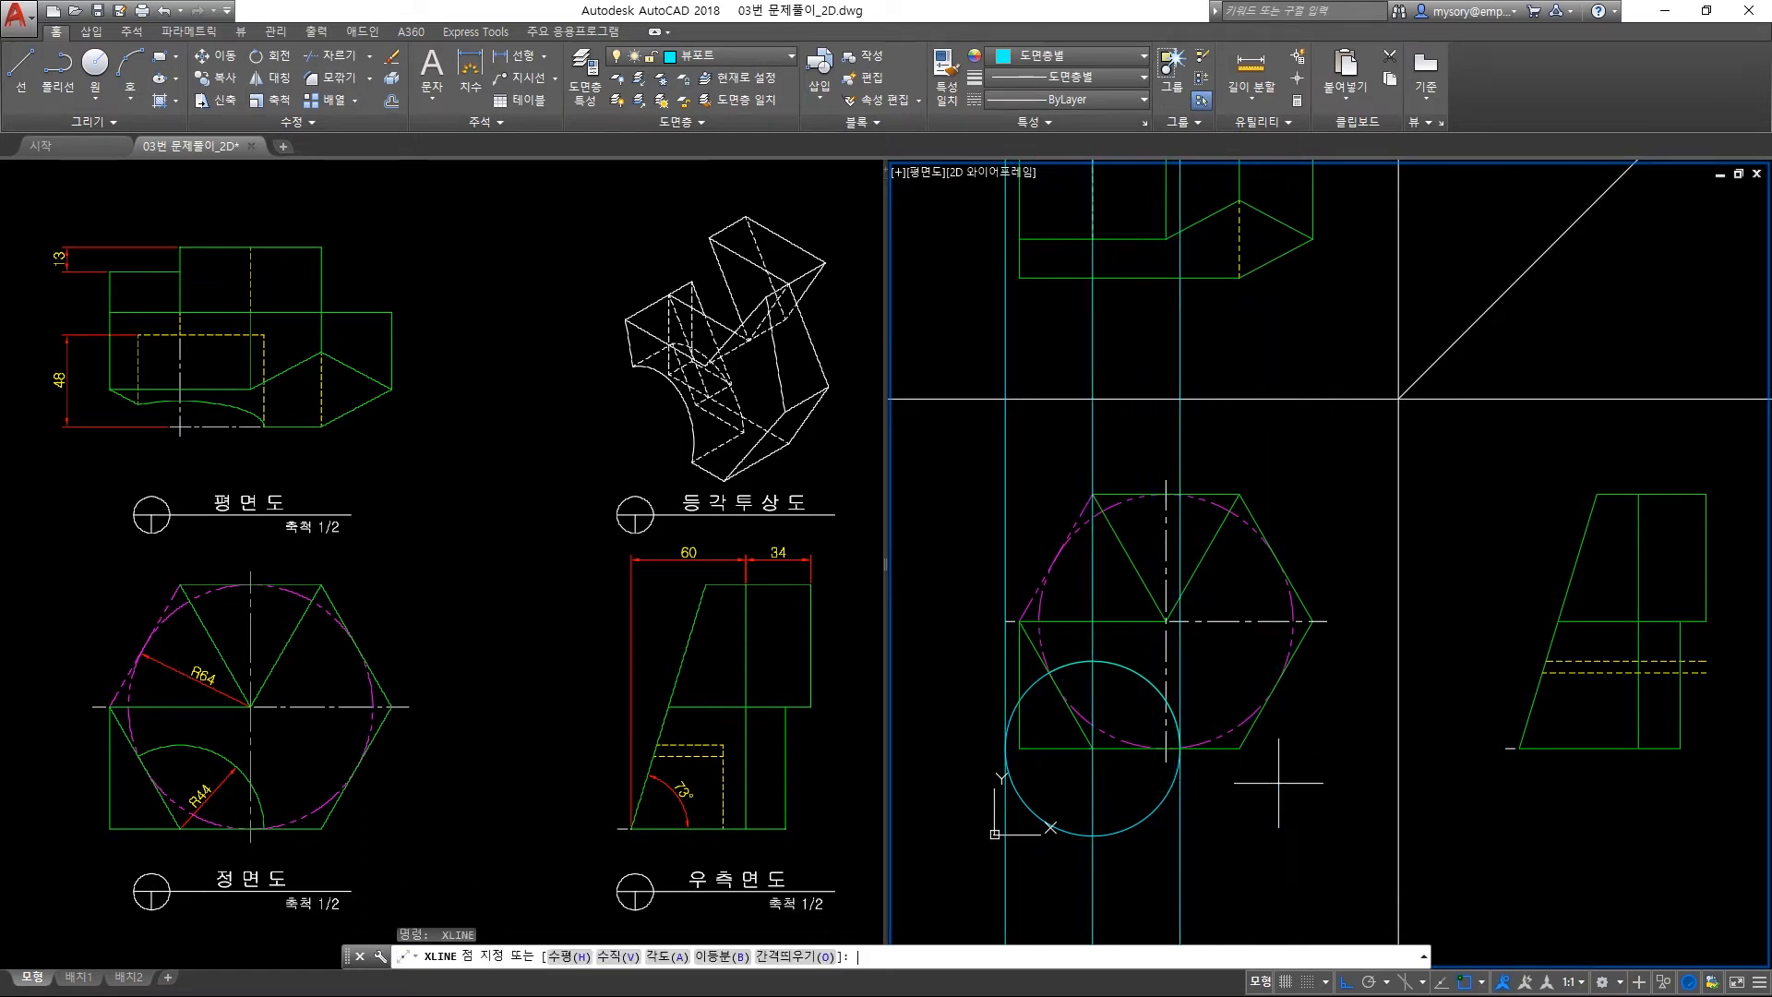
pyautogui.press('Return')
pyautogui.click(1092, 661)
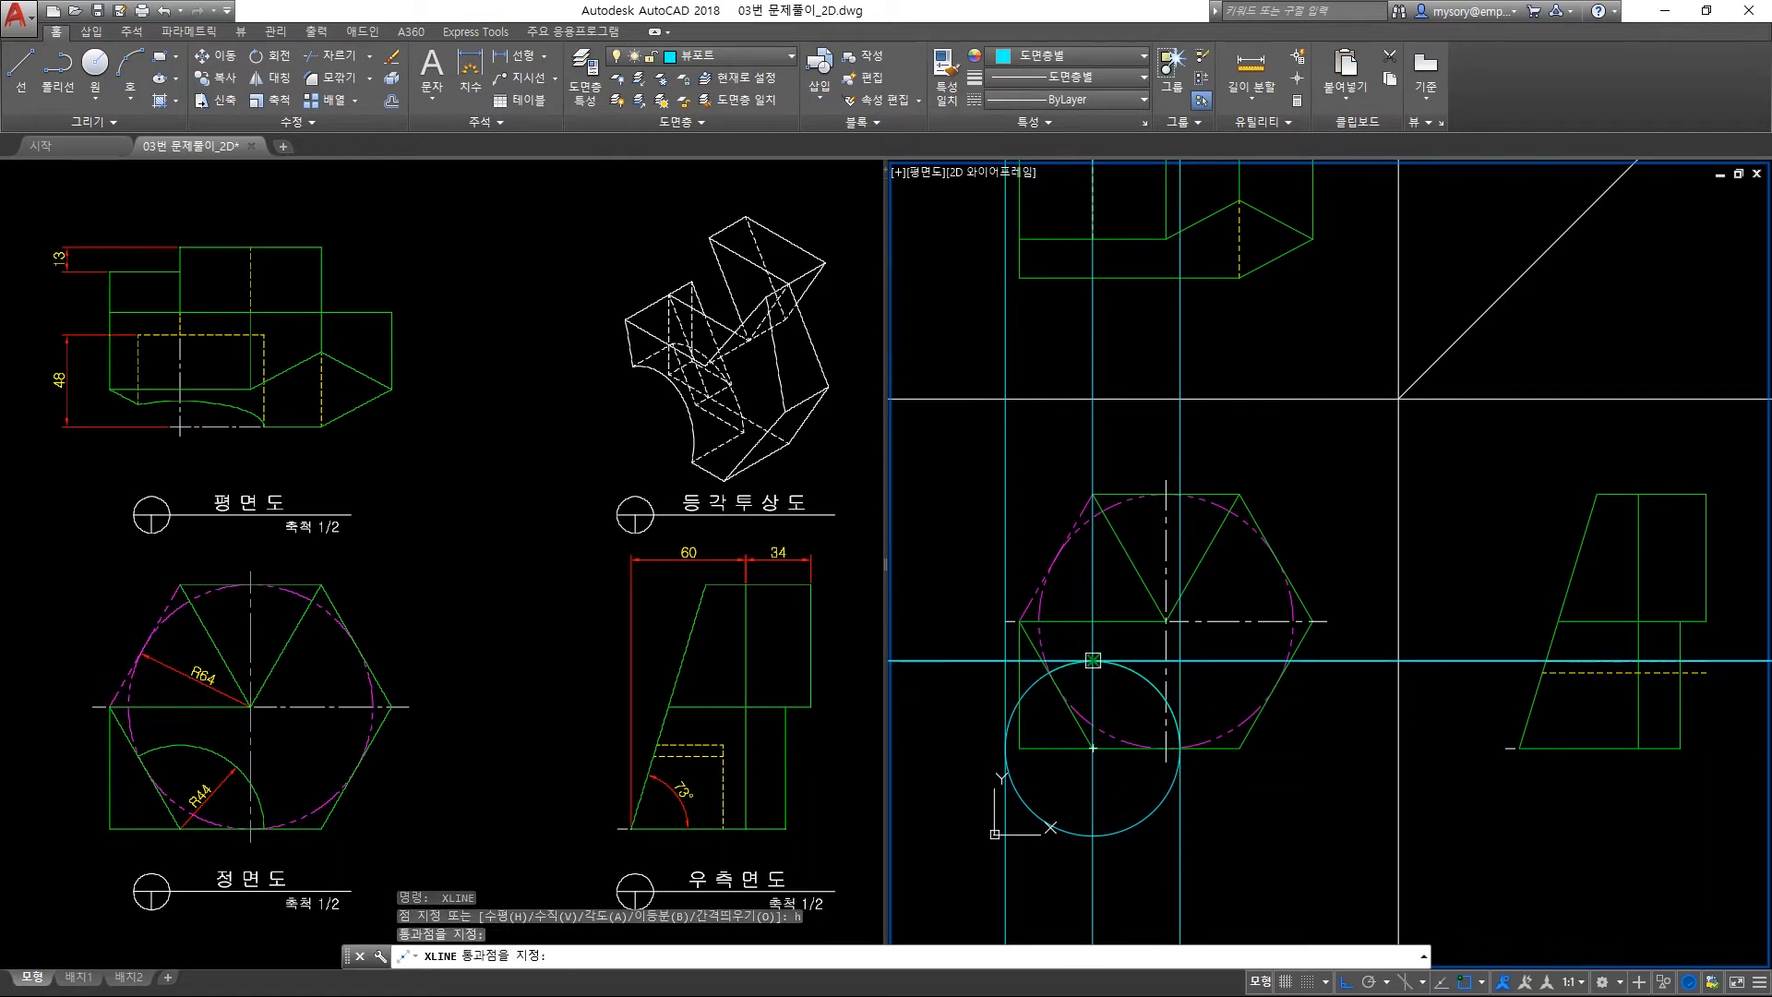
pyautogui.click(1093, 748)
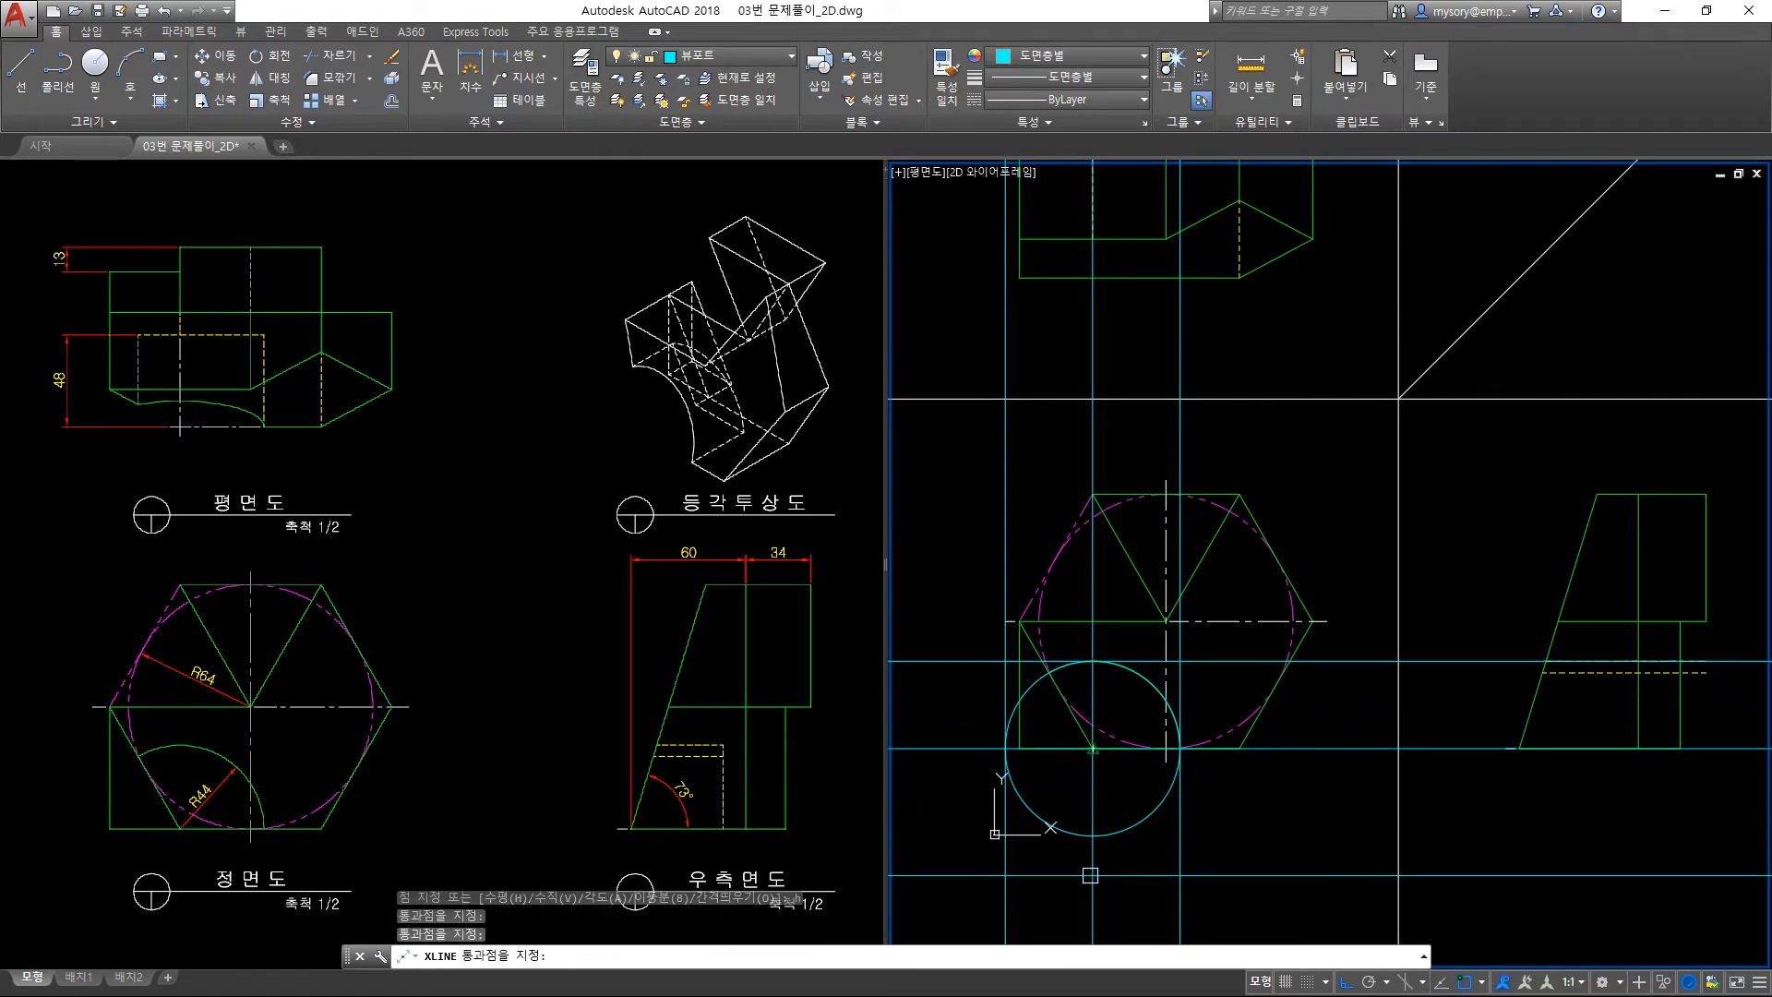
pyautogui.click(1093, 835)
pyautogui.press('Return')
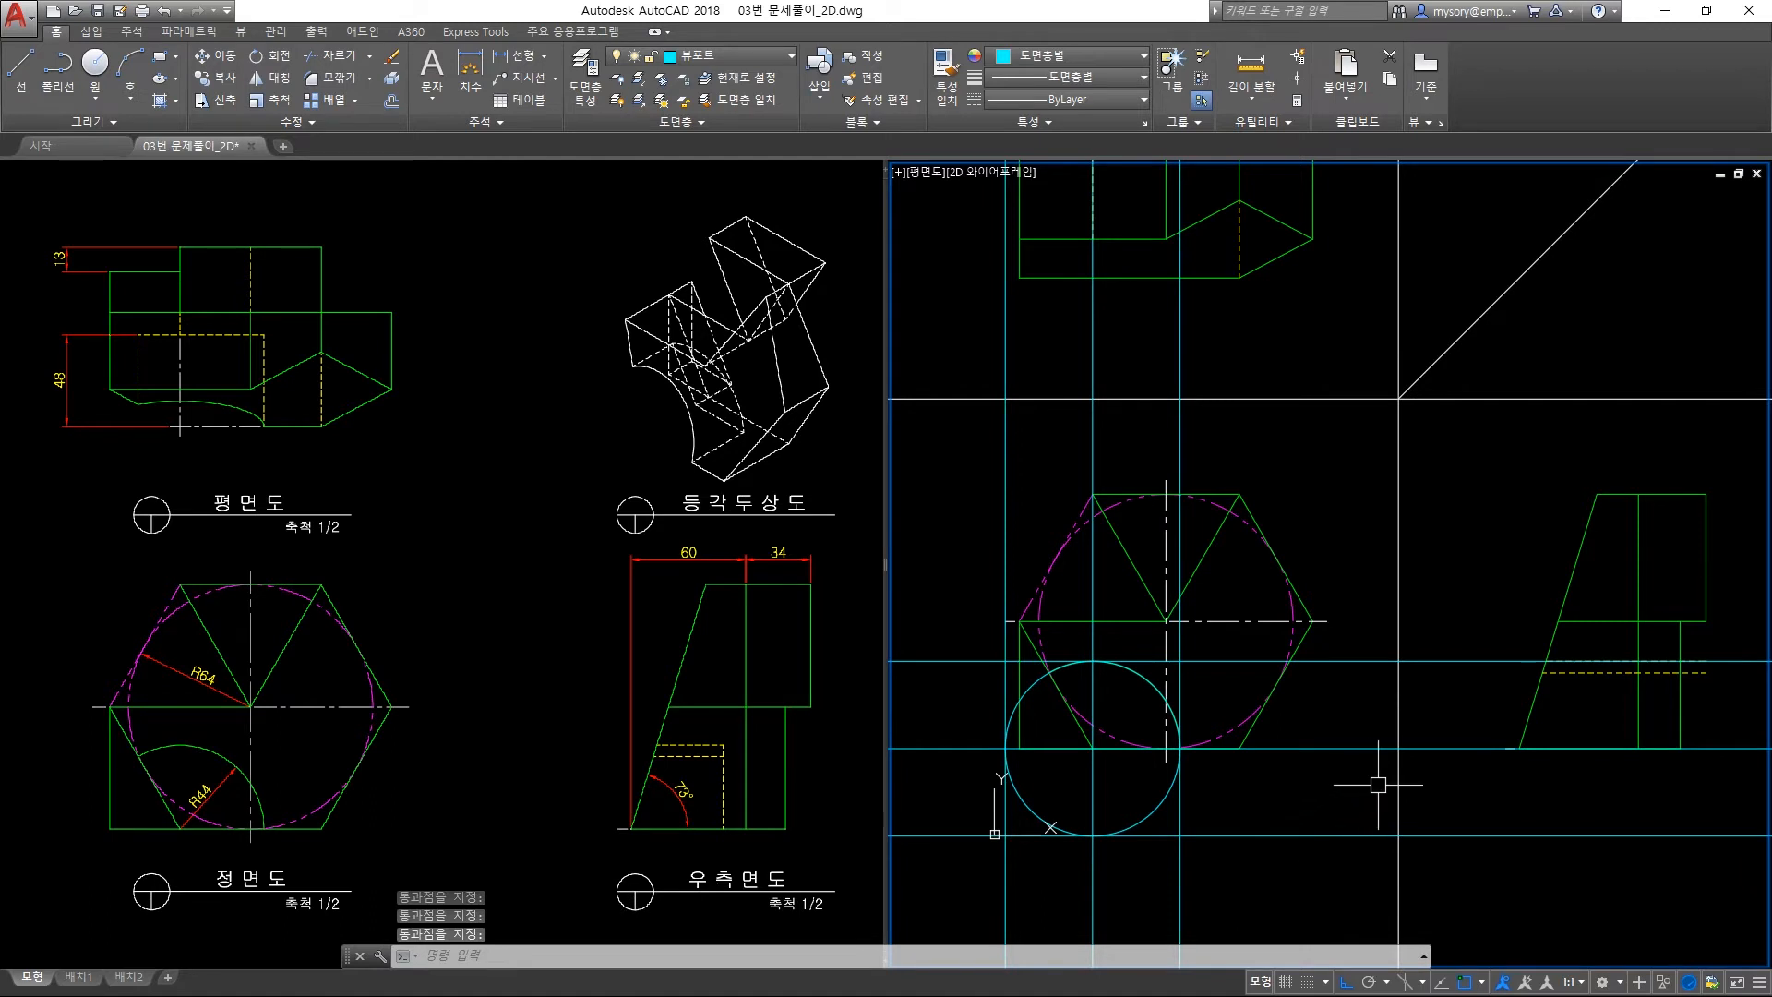
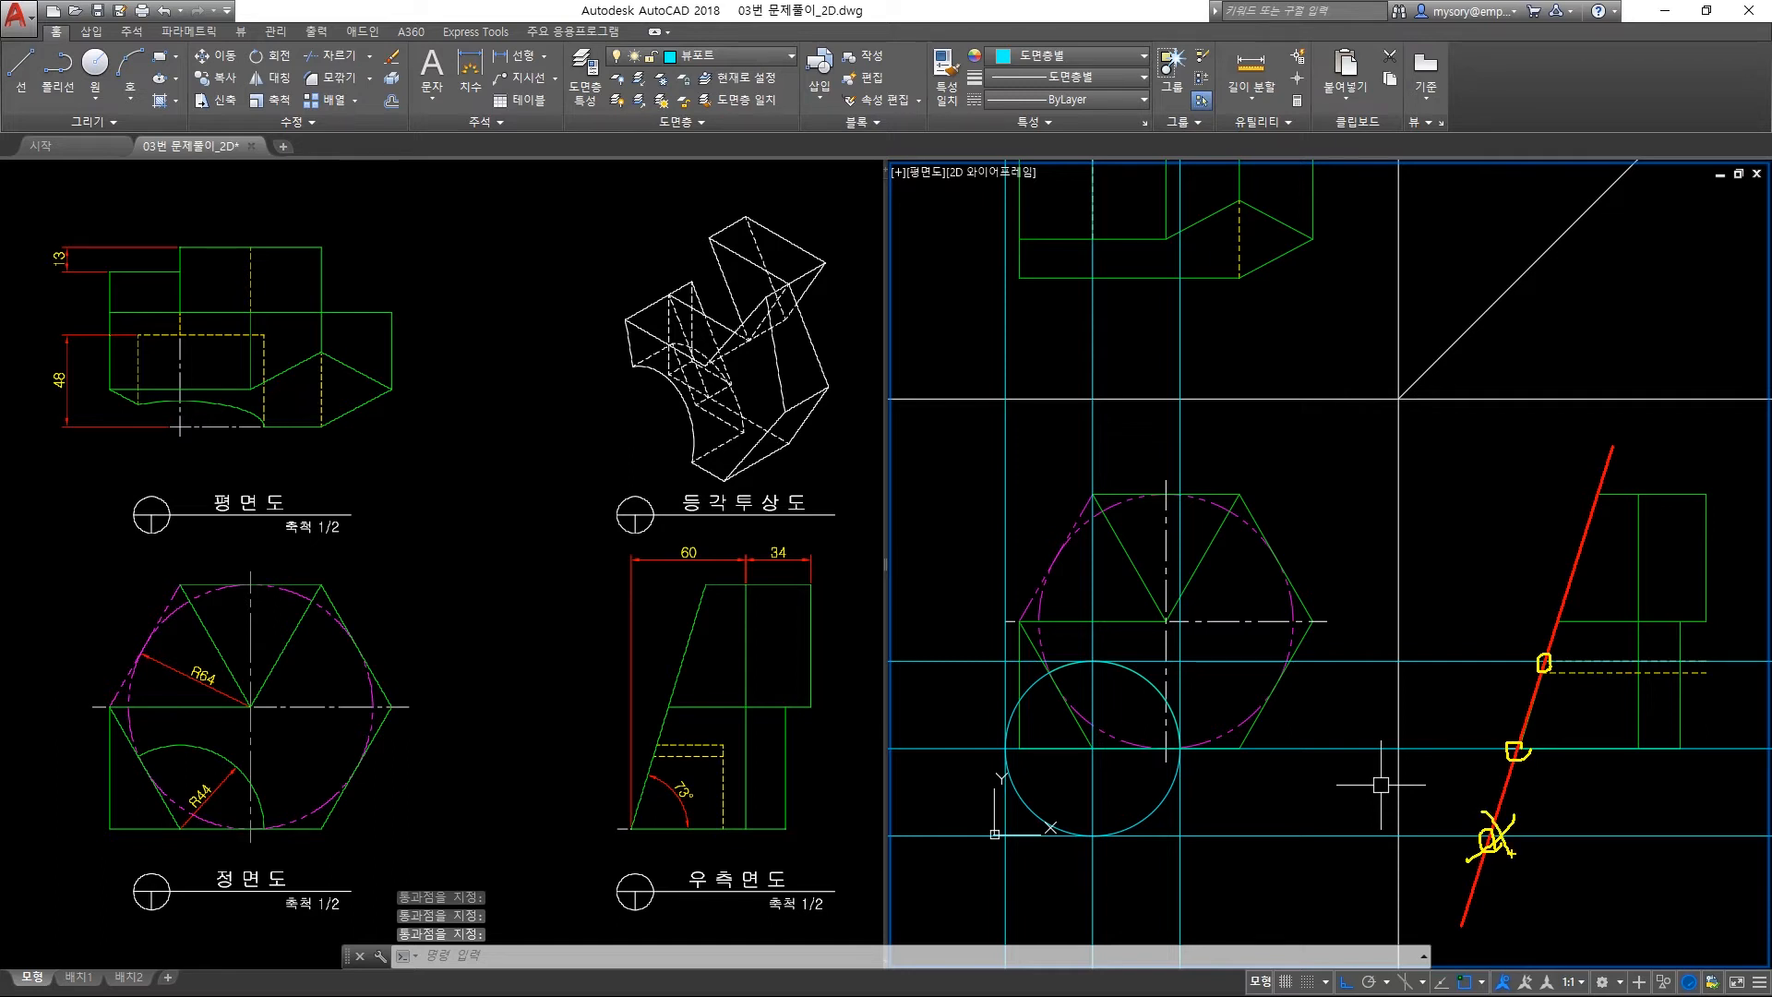
# Start another construction line.
pyautogui.press('Escape')
pyautogui.write('xl')
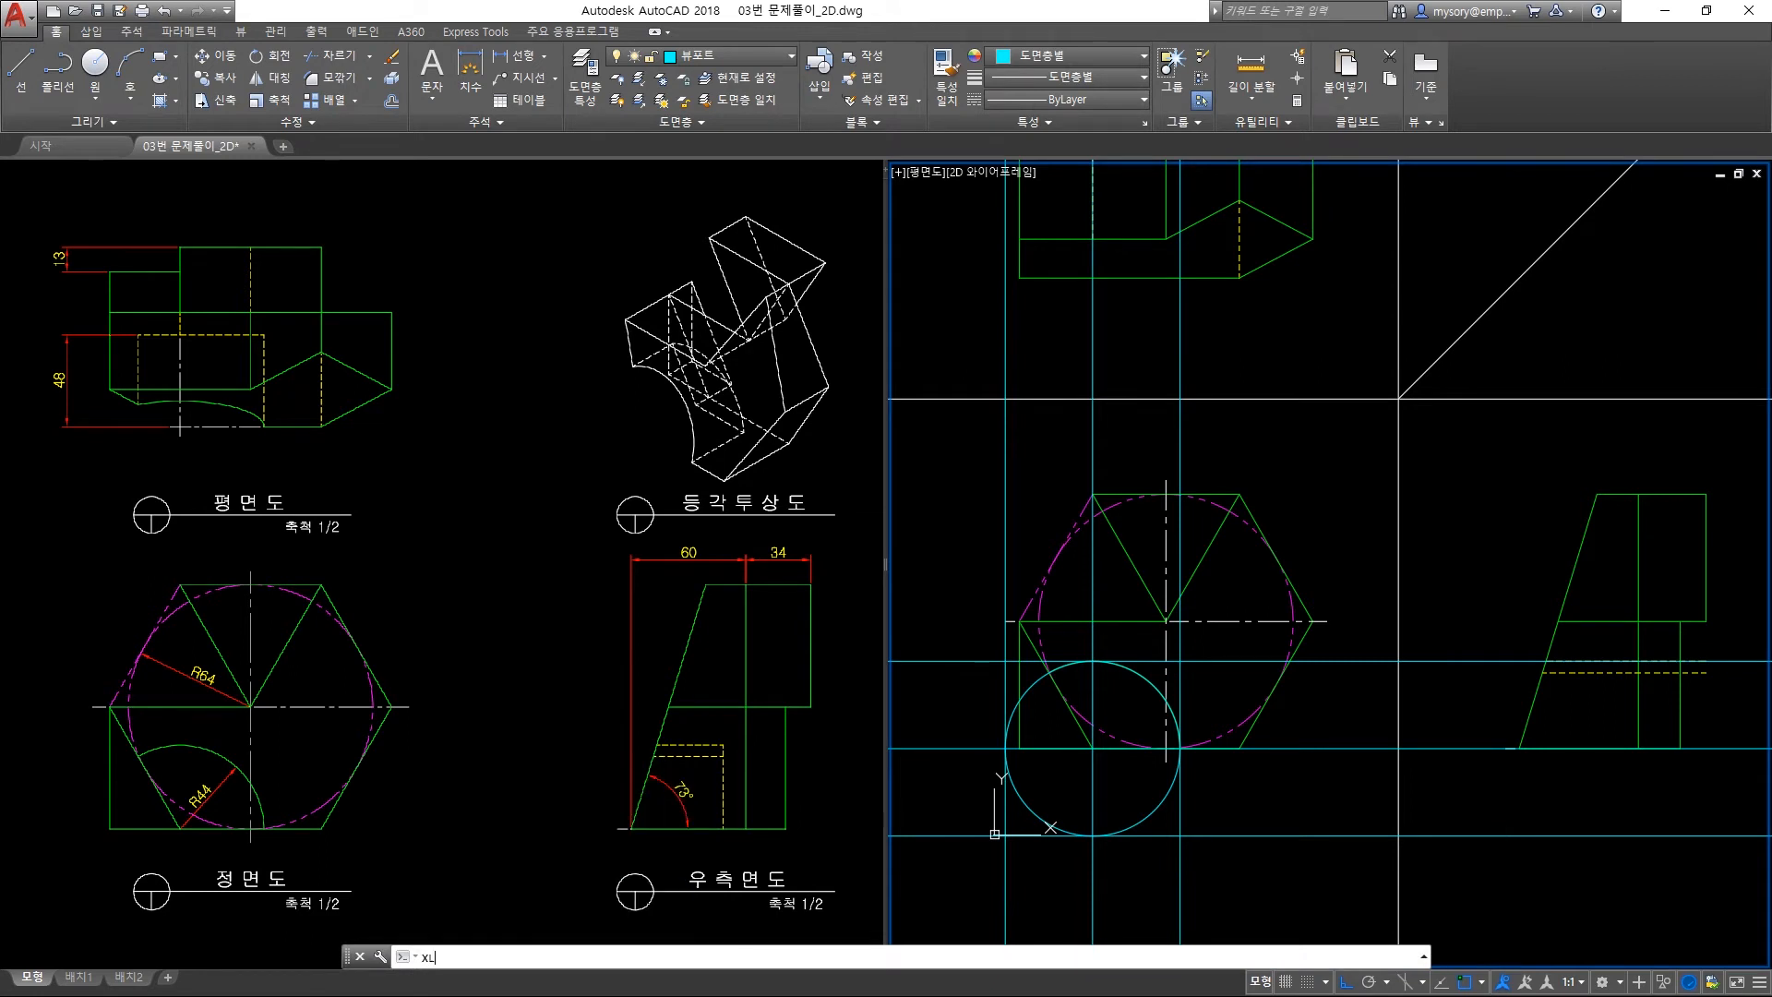
# Draw a construction line along the slanted edge of the right side view with Ortho turned off.
pyautogui.press('Return')
pyautogui.click(1588, 506)
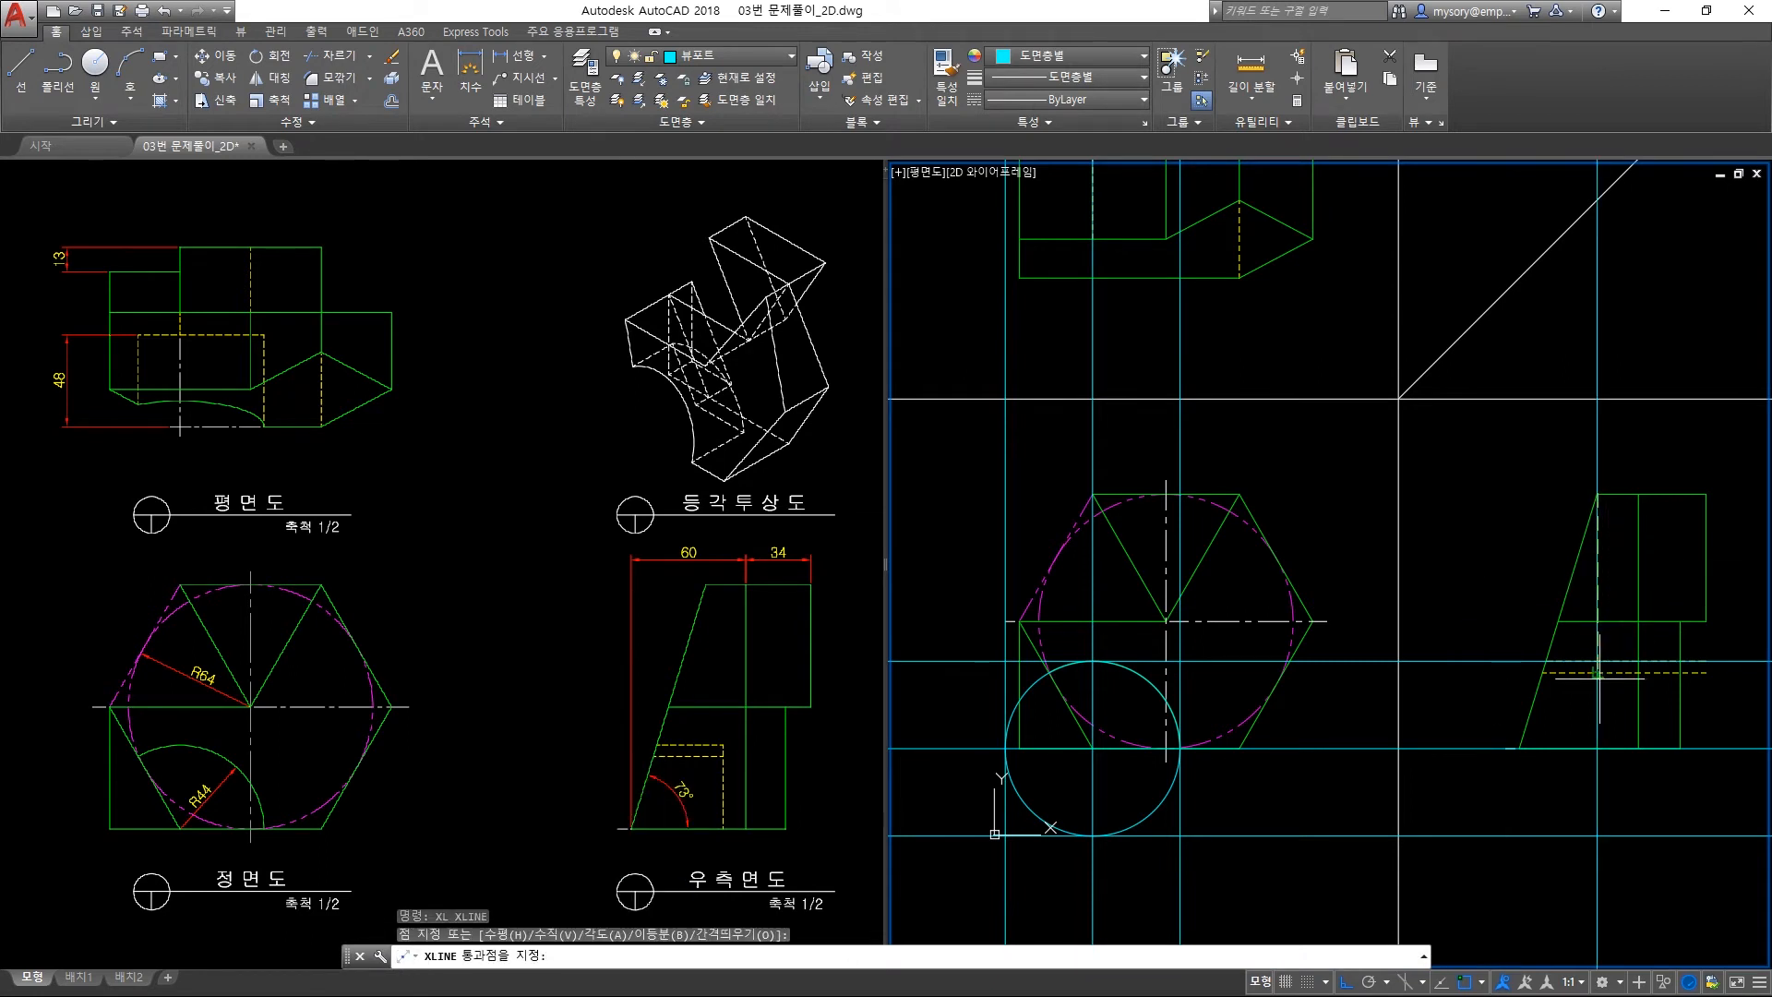
pyautogui.press('F8')
pyautogui.click(1531, 729)
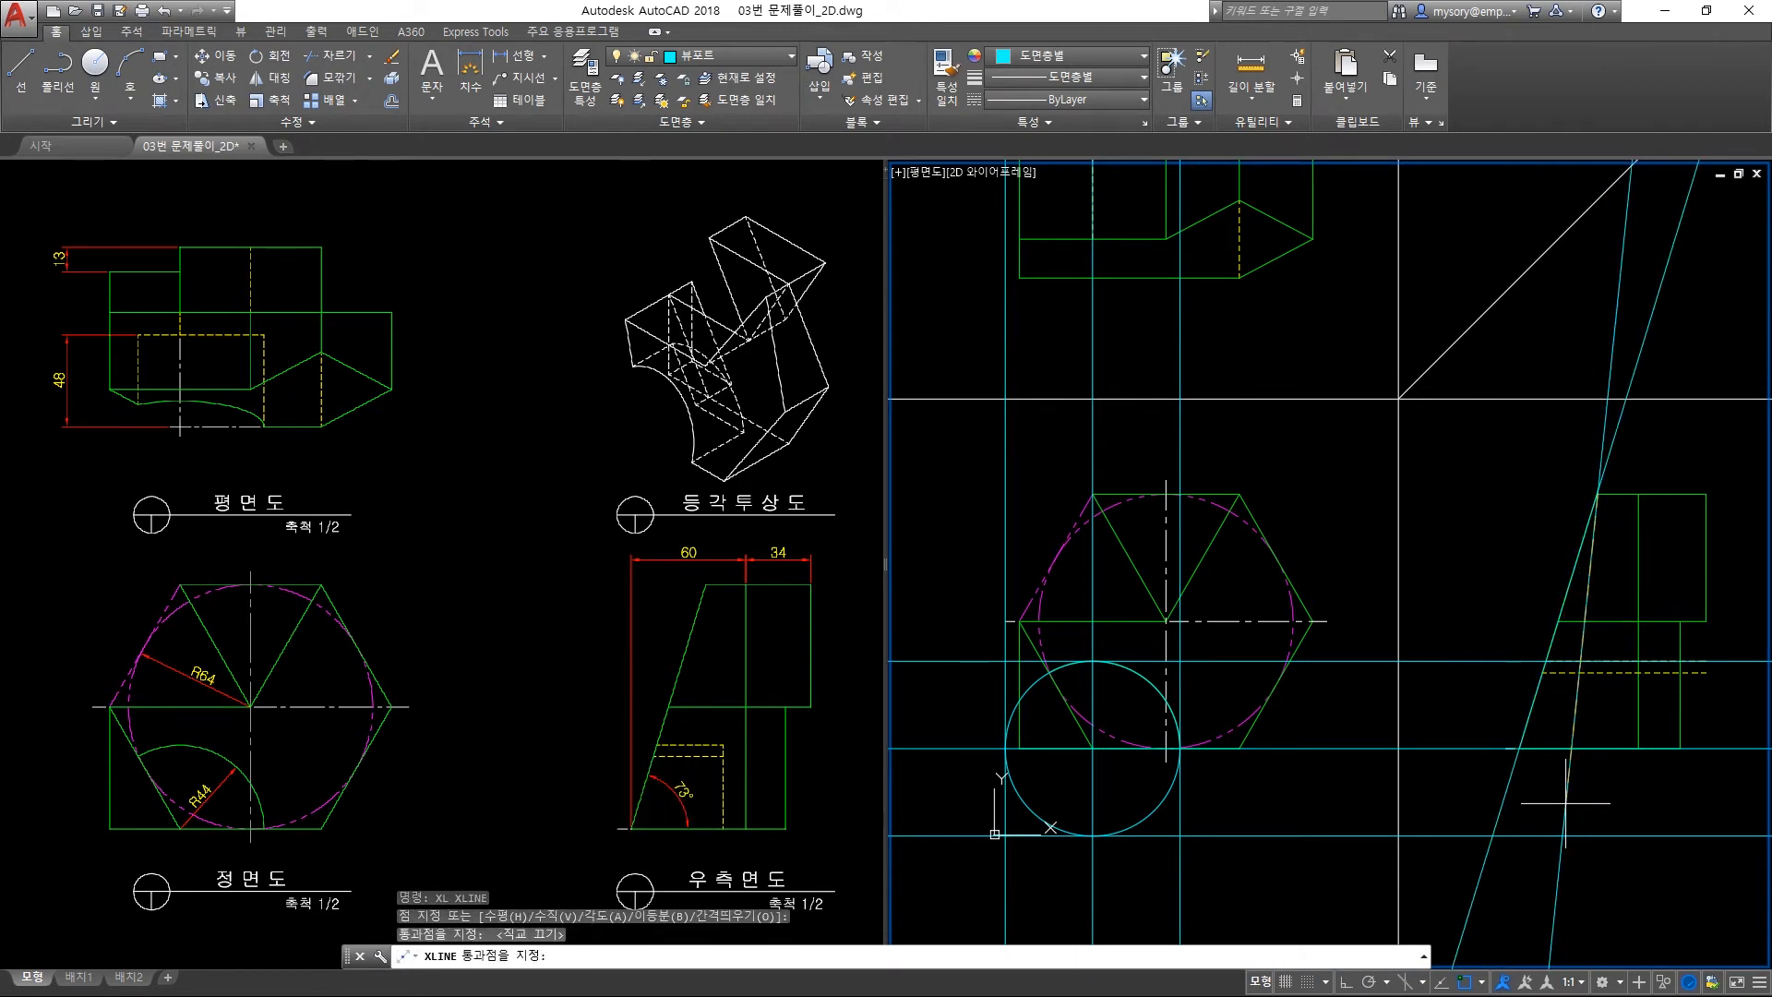
pyautogui.press('Return')
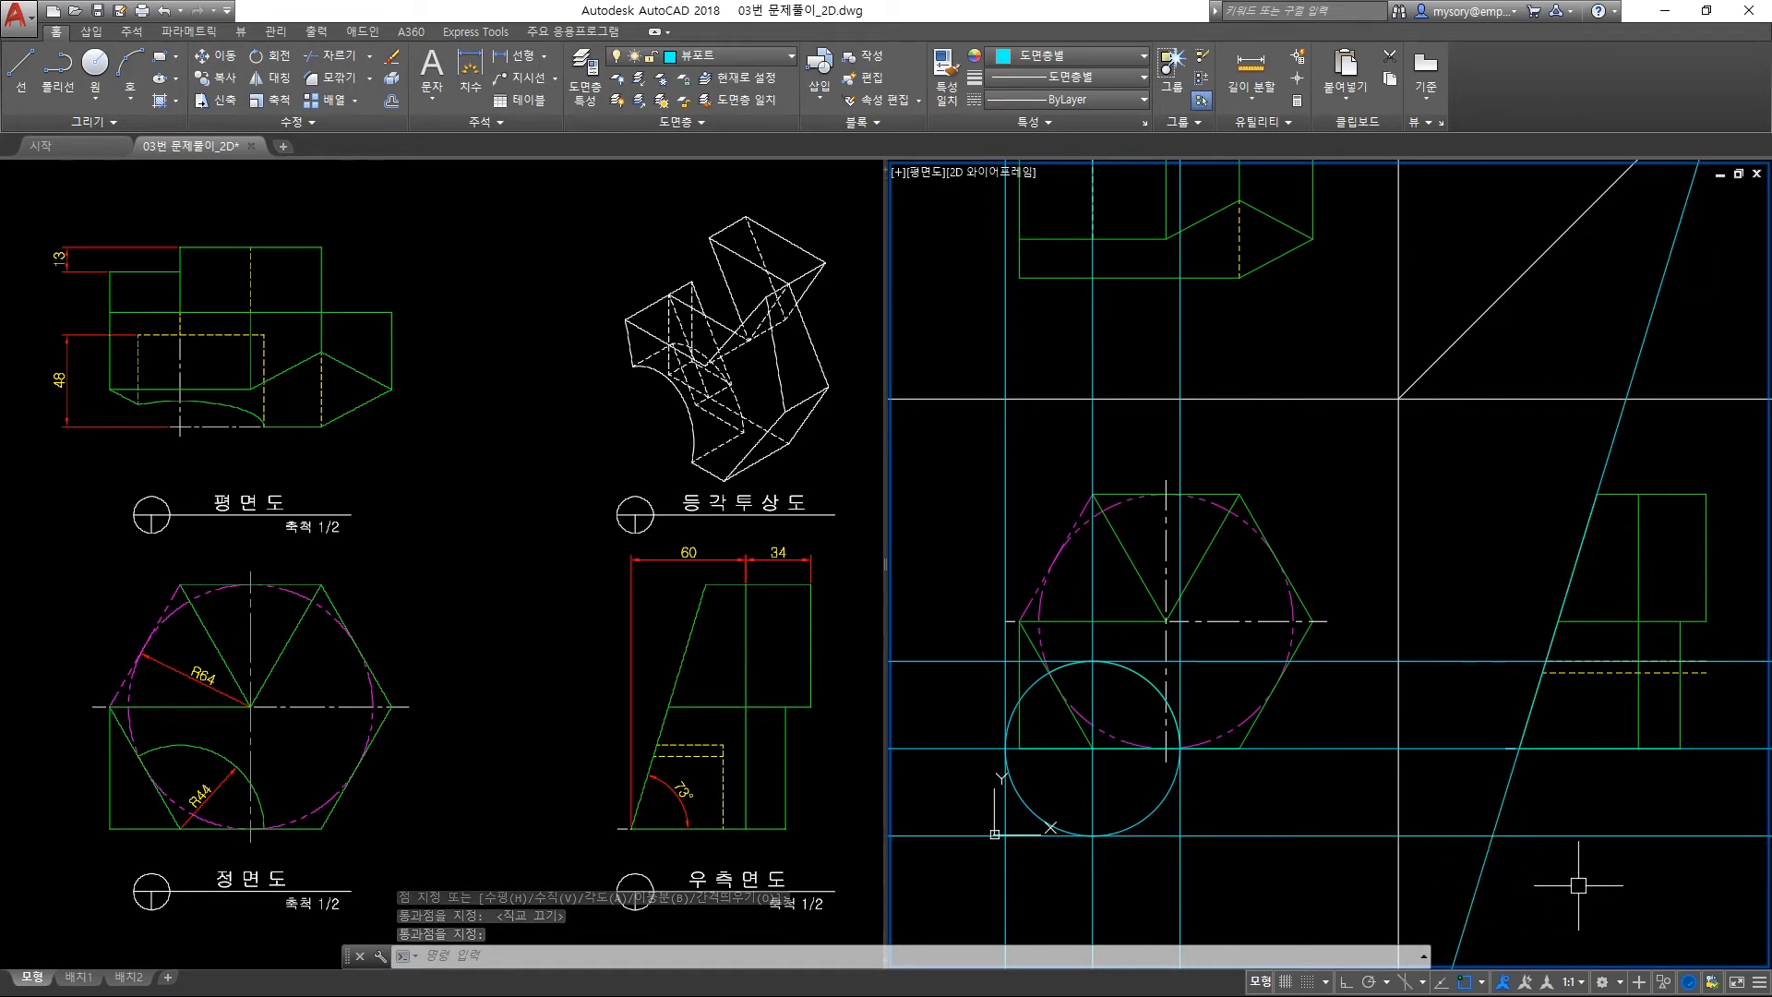
# Draw three vertical construction lines where the slanted construction line crosses the horizontals from the front view circle's top, centre and bottom.
pyautogui.write('xl')
pyautogui.press('Return')
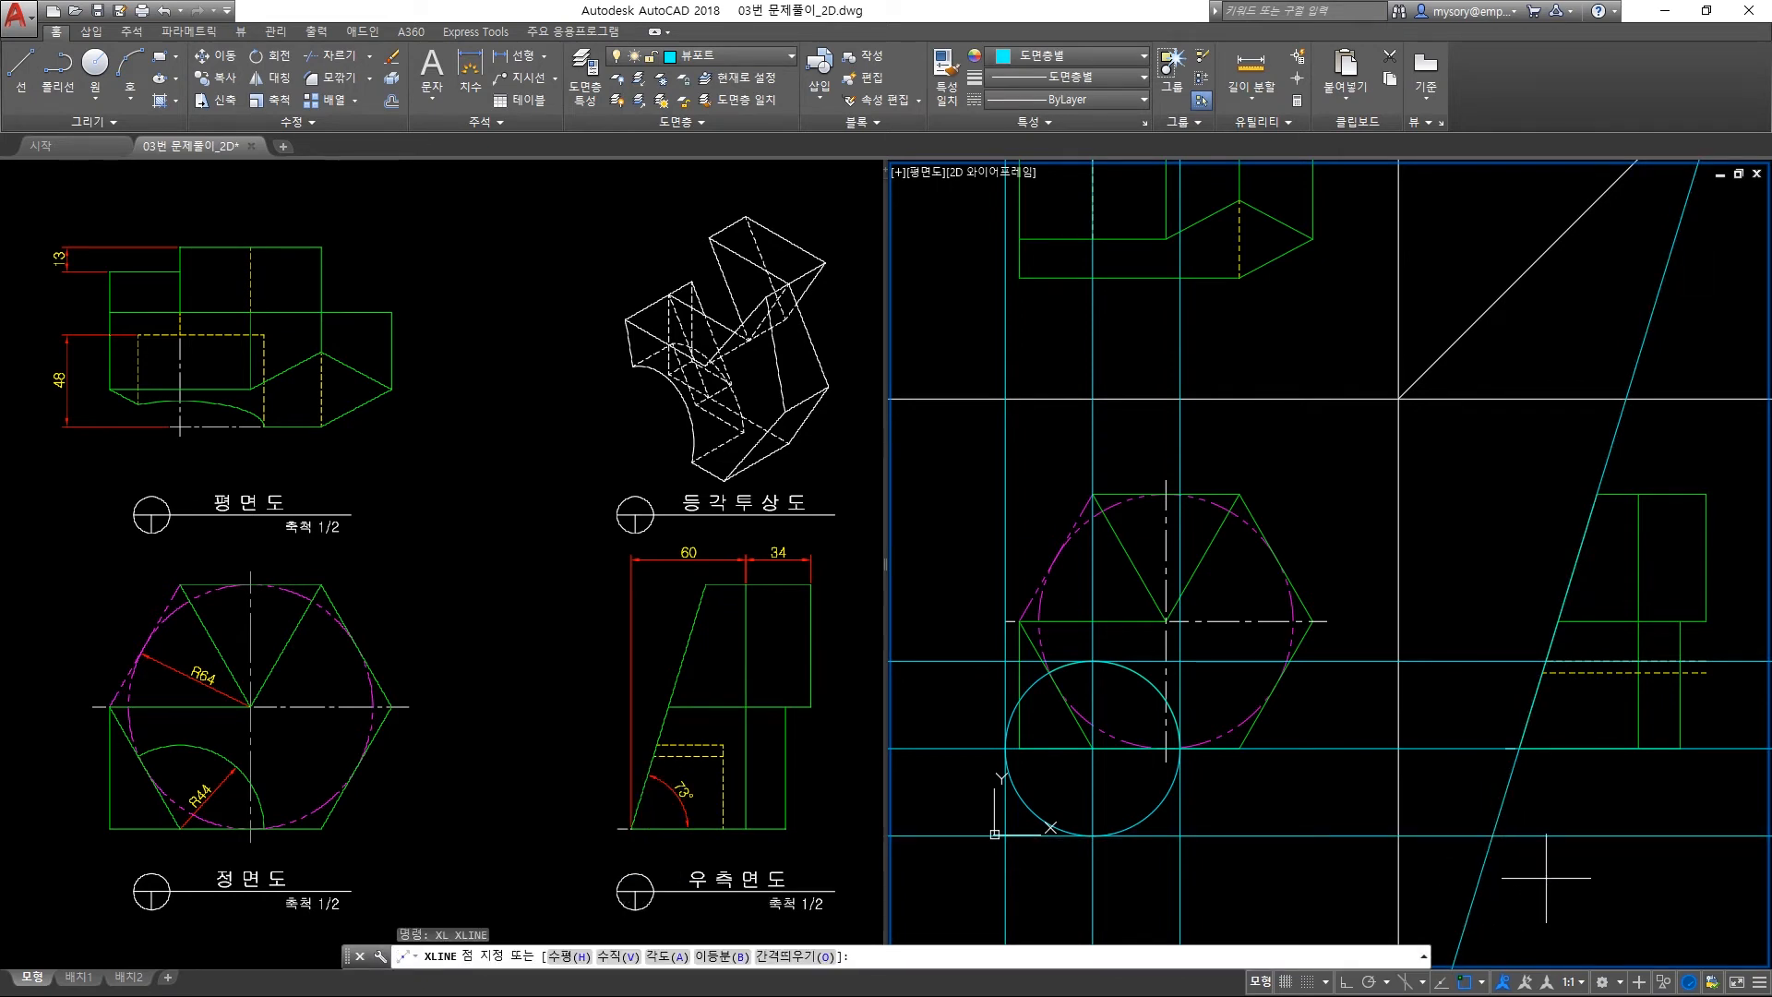
pyautogui.write('v')
pyautogui.press('Return')
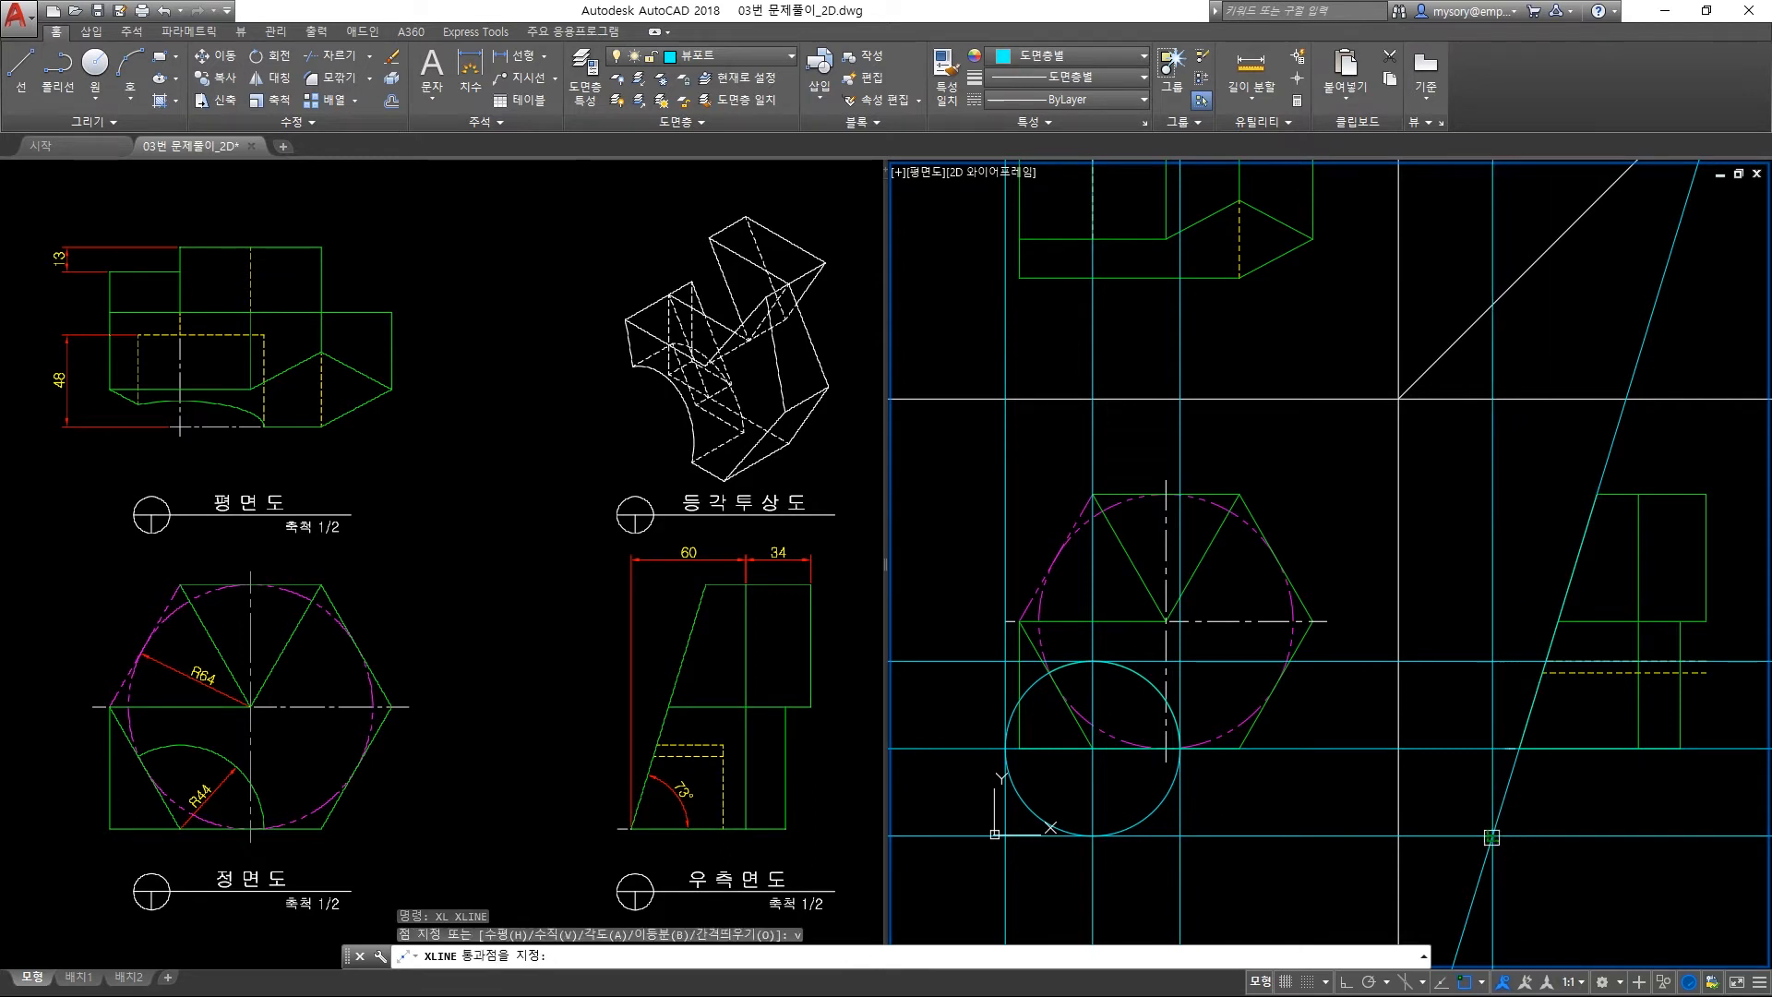
pyautogui.click(1519, 663)
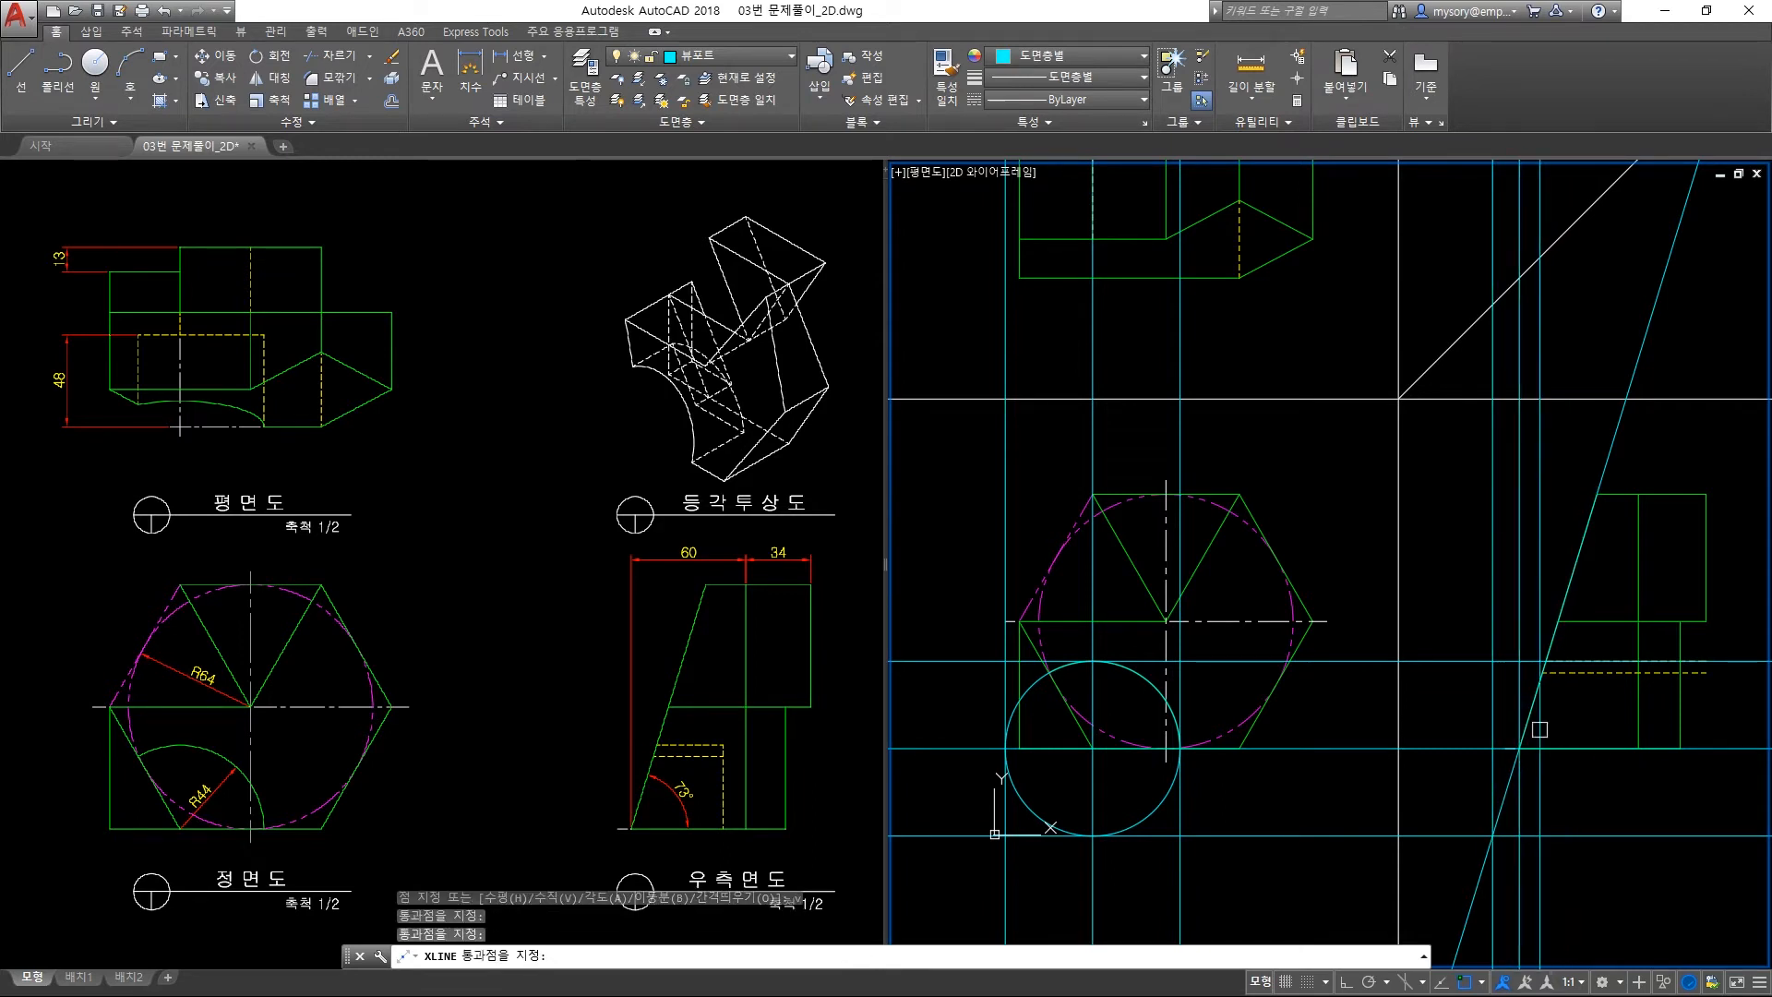
pyautogui.click(1549, 641)
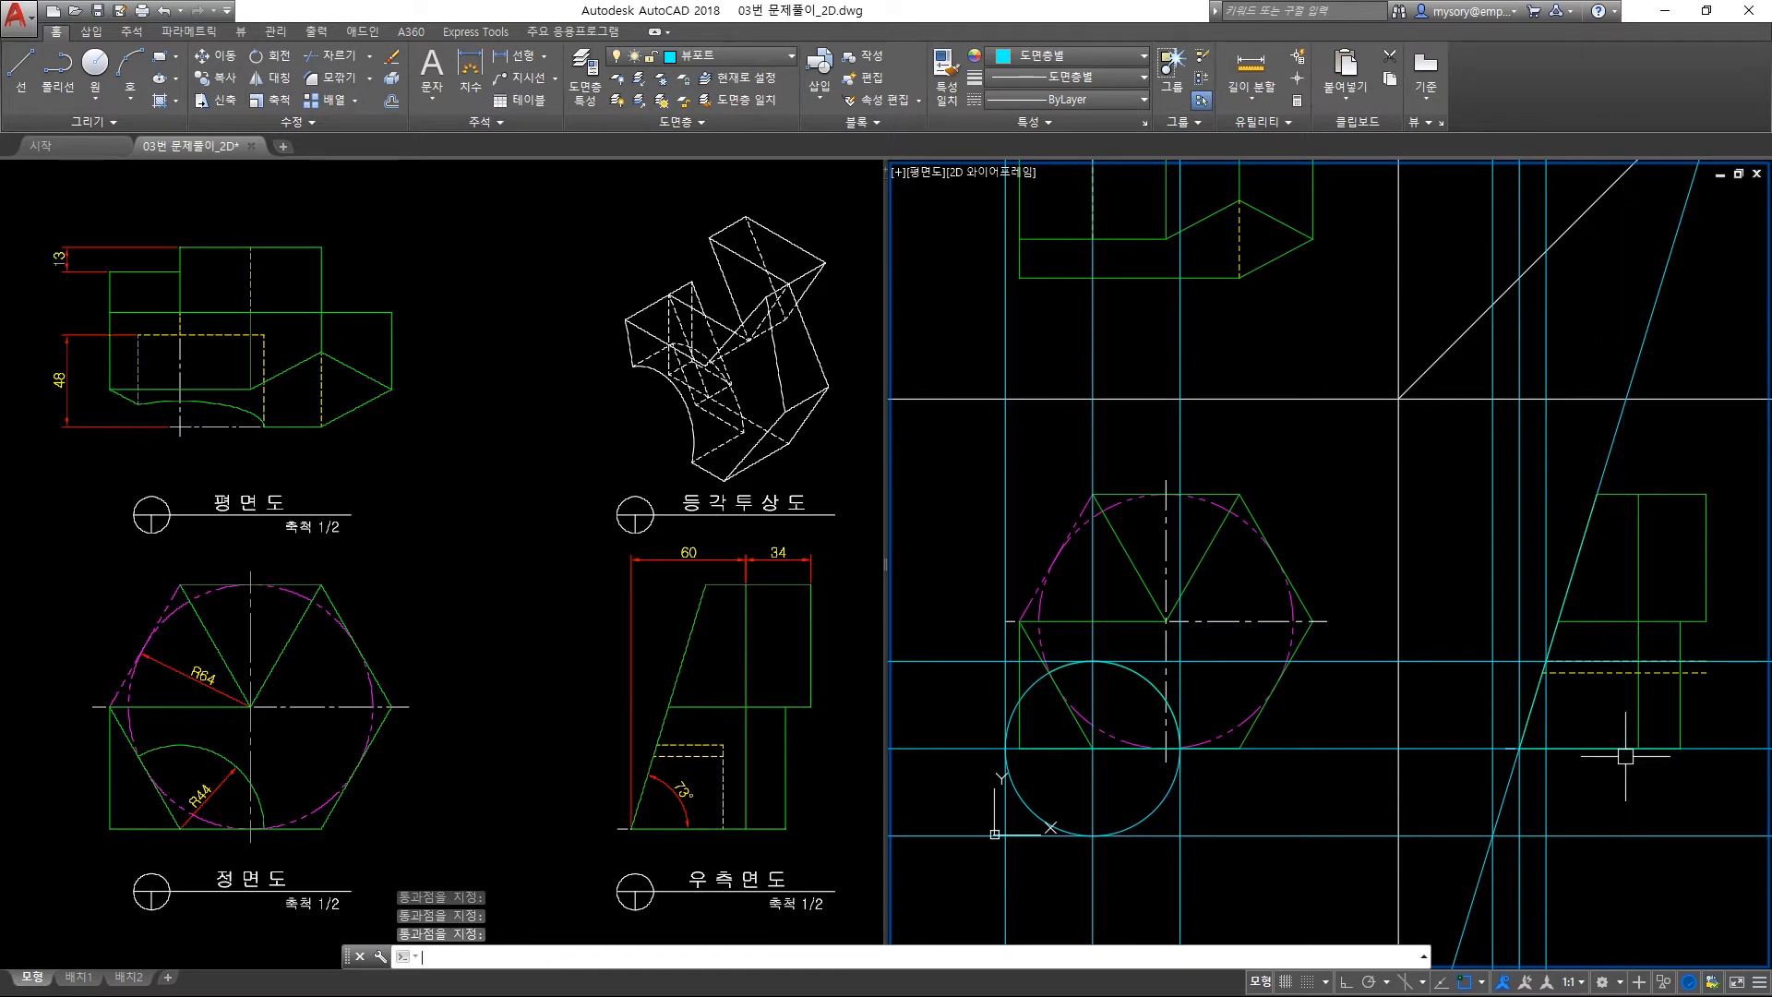
pyautogui.press('Return')
# Project horizontal construction lines into the top view from the points where the three verticals cross the 45° line.
pyautogui.moveTo(1589, 427); pyautogui.dragTo(1610, 628, button='middle')
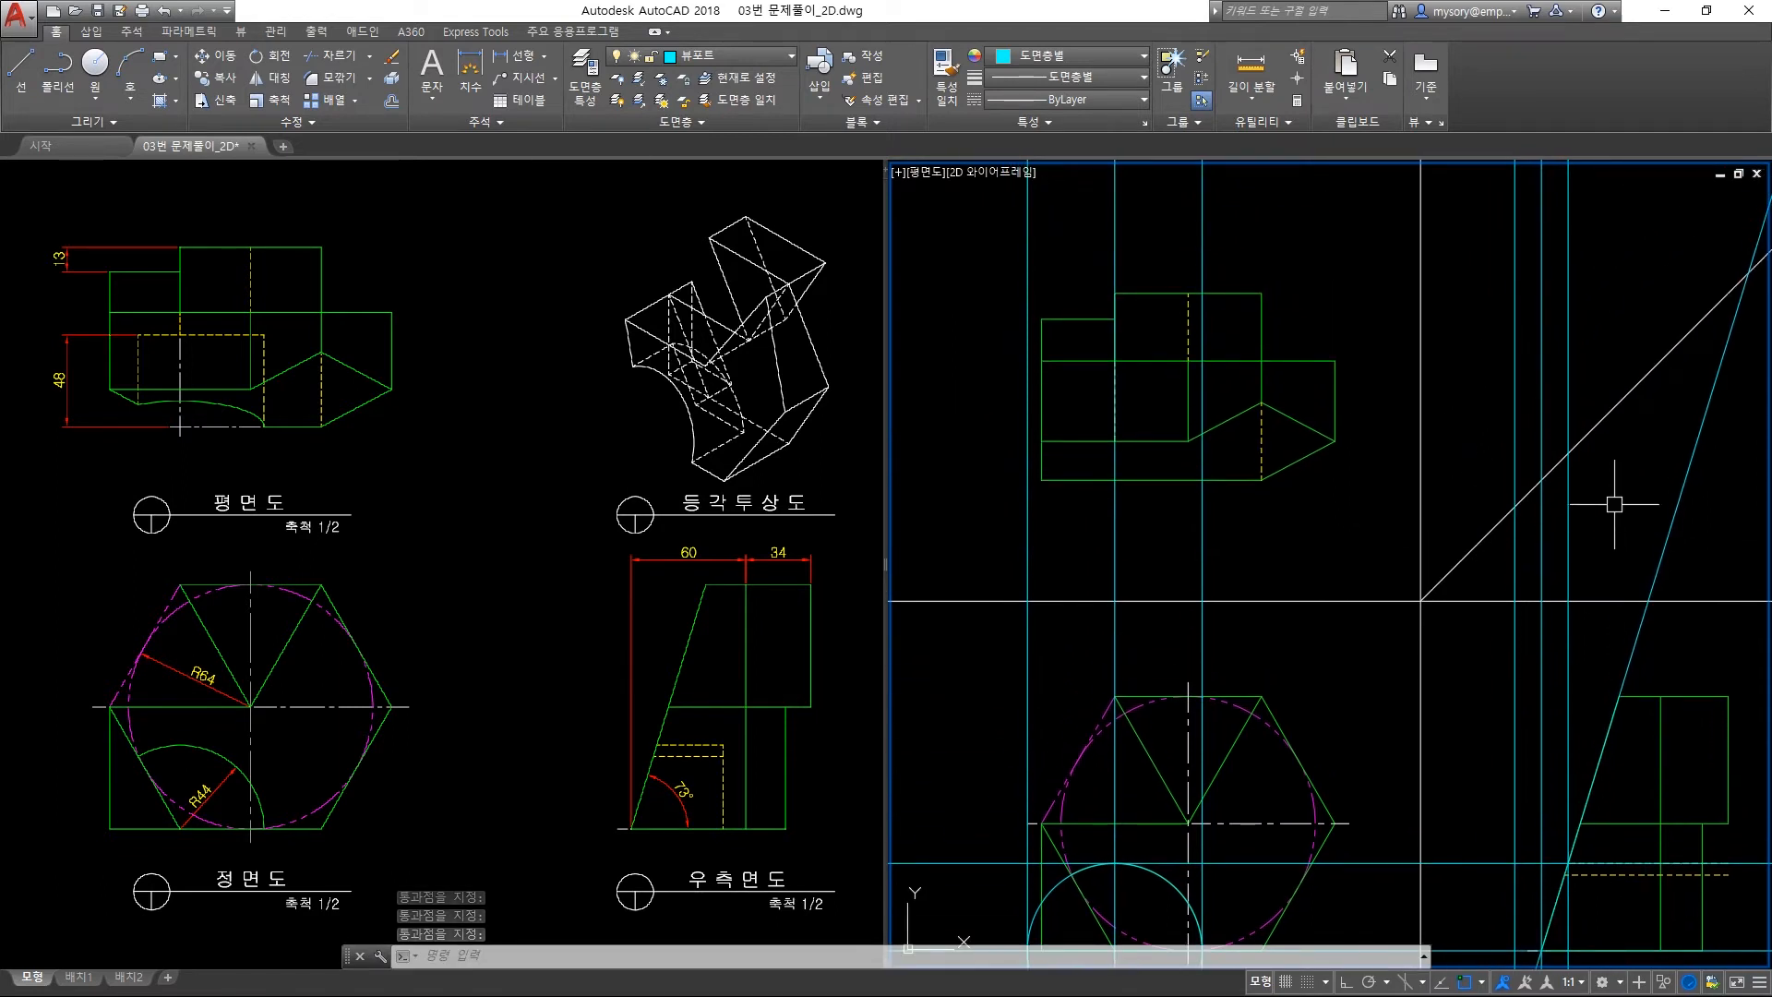
pyautogui.press('Return')
pyautogui.write('h')
pyautogui.press('Return')
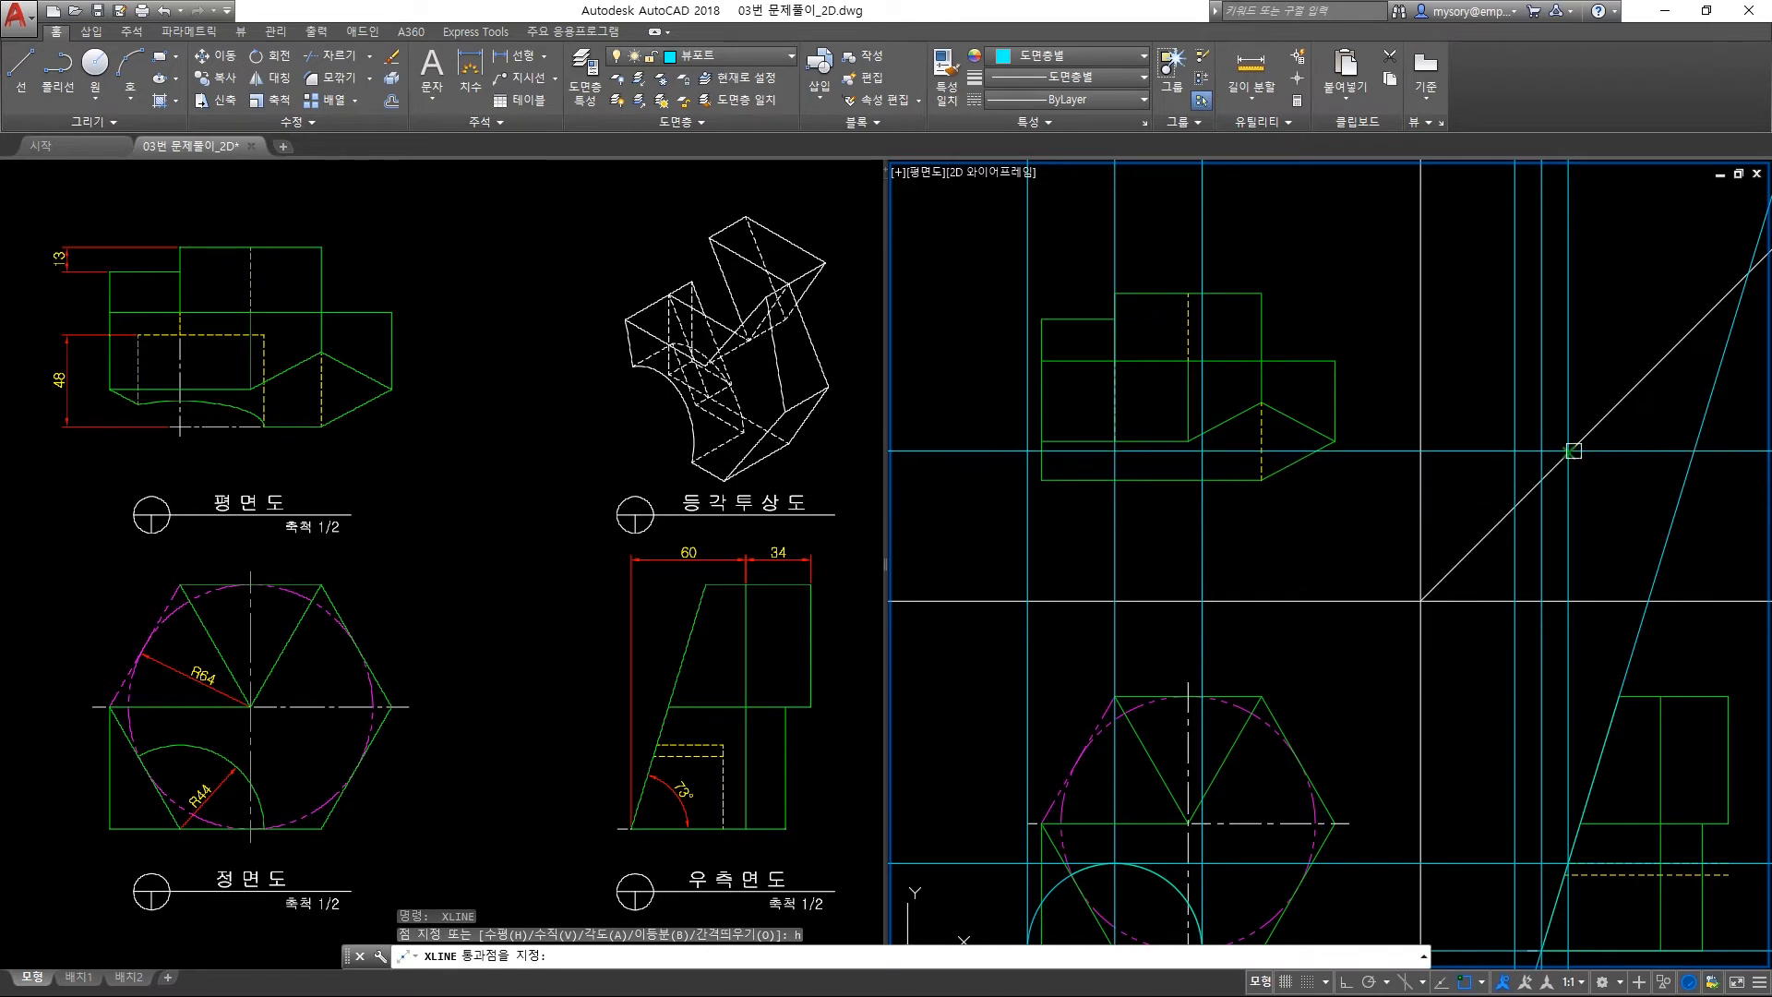
pyautogui.click(1569, 453)
pyautogui.click(1542, 480)
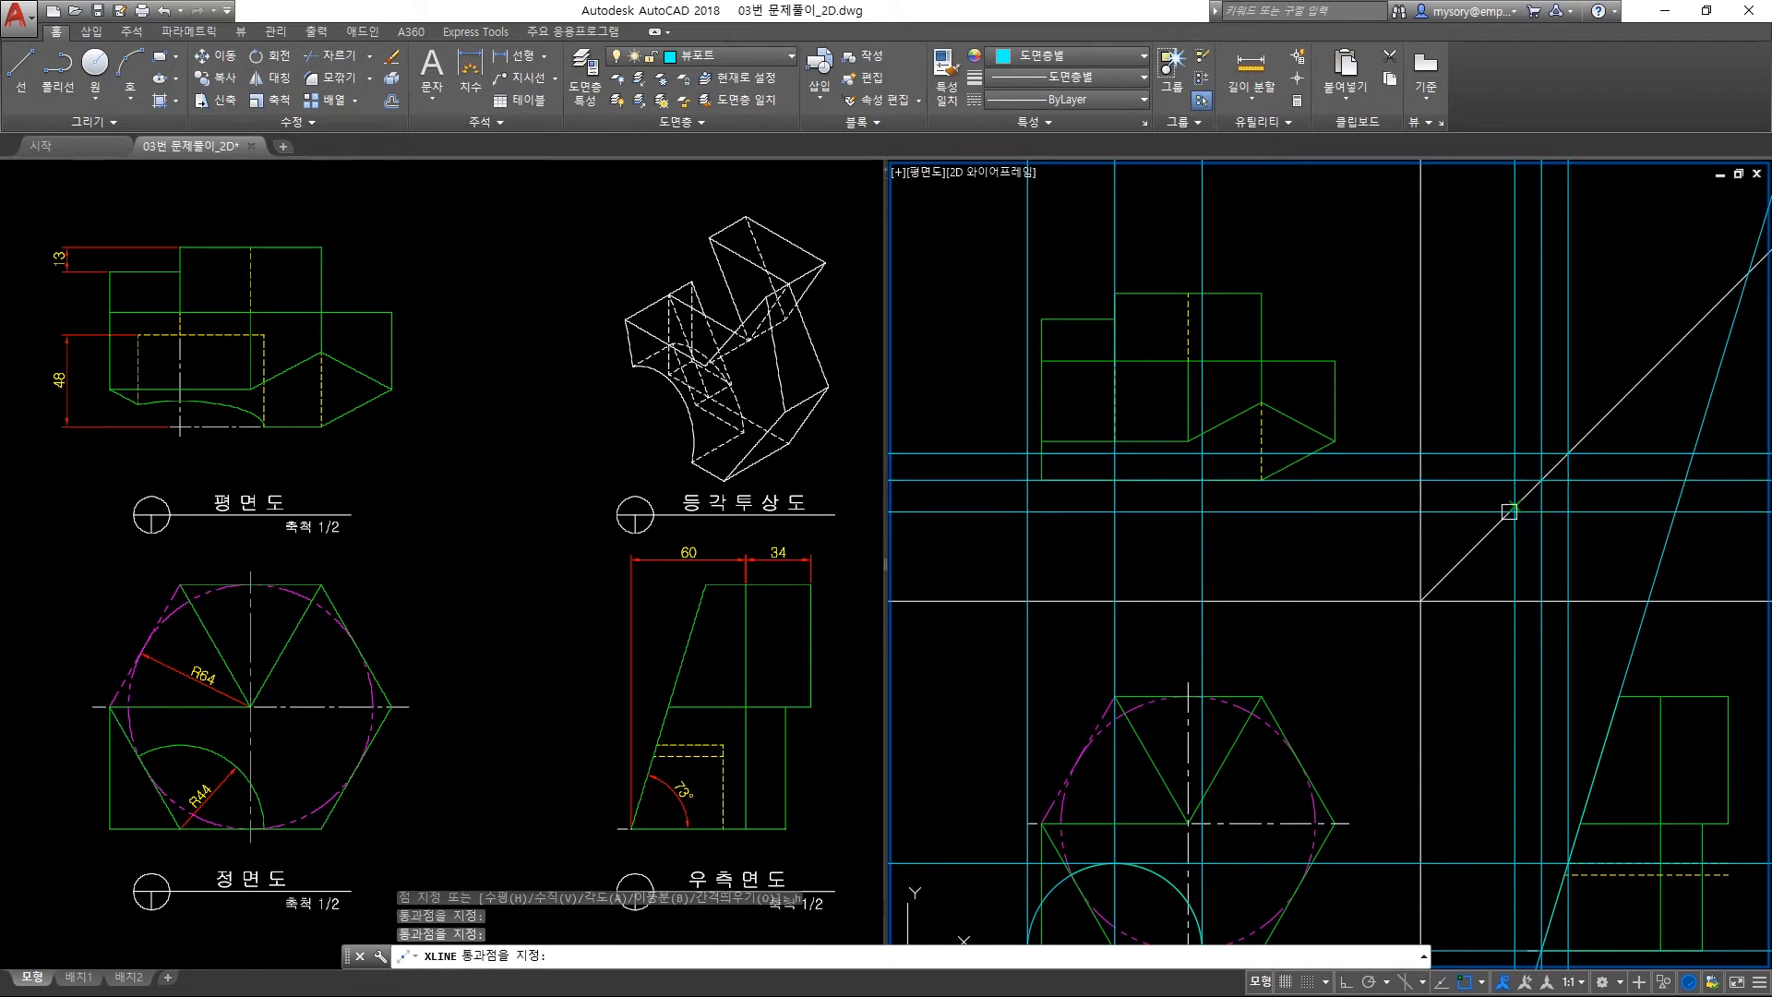
pyautogui.click(1514, 506)
pyautogui.press('Return')
# Make 외형선 the current layer and draw an ellipse in the top view fitting the rectangle formed by the construction lines.
pyautogui.moveTo(1237, 542); pyautogui.dragTo(1265, 533, button='middle')
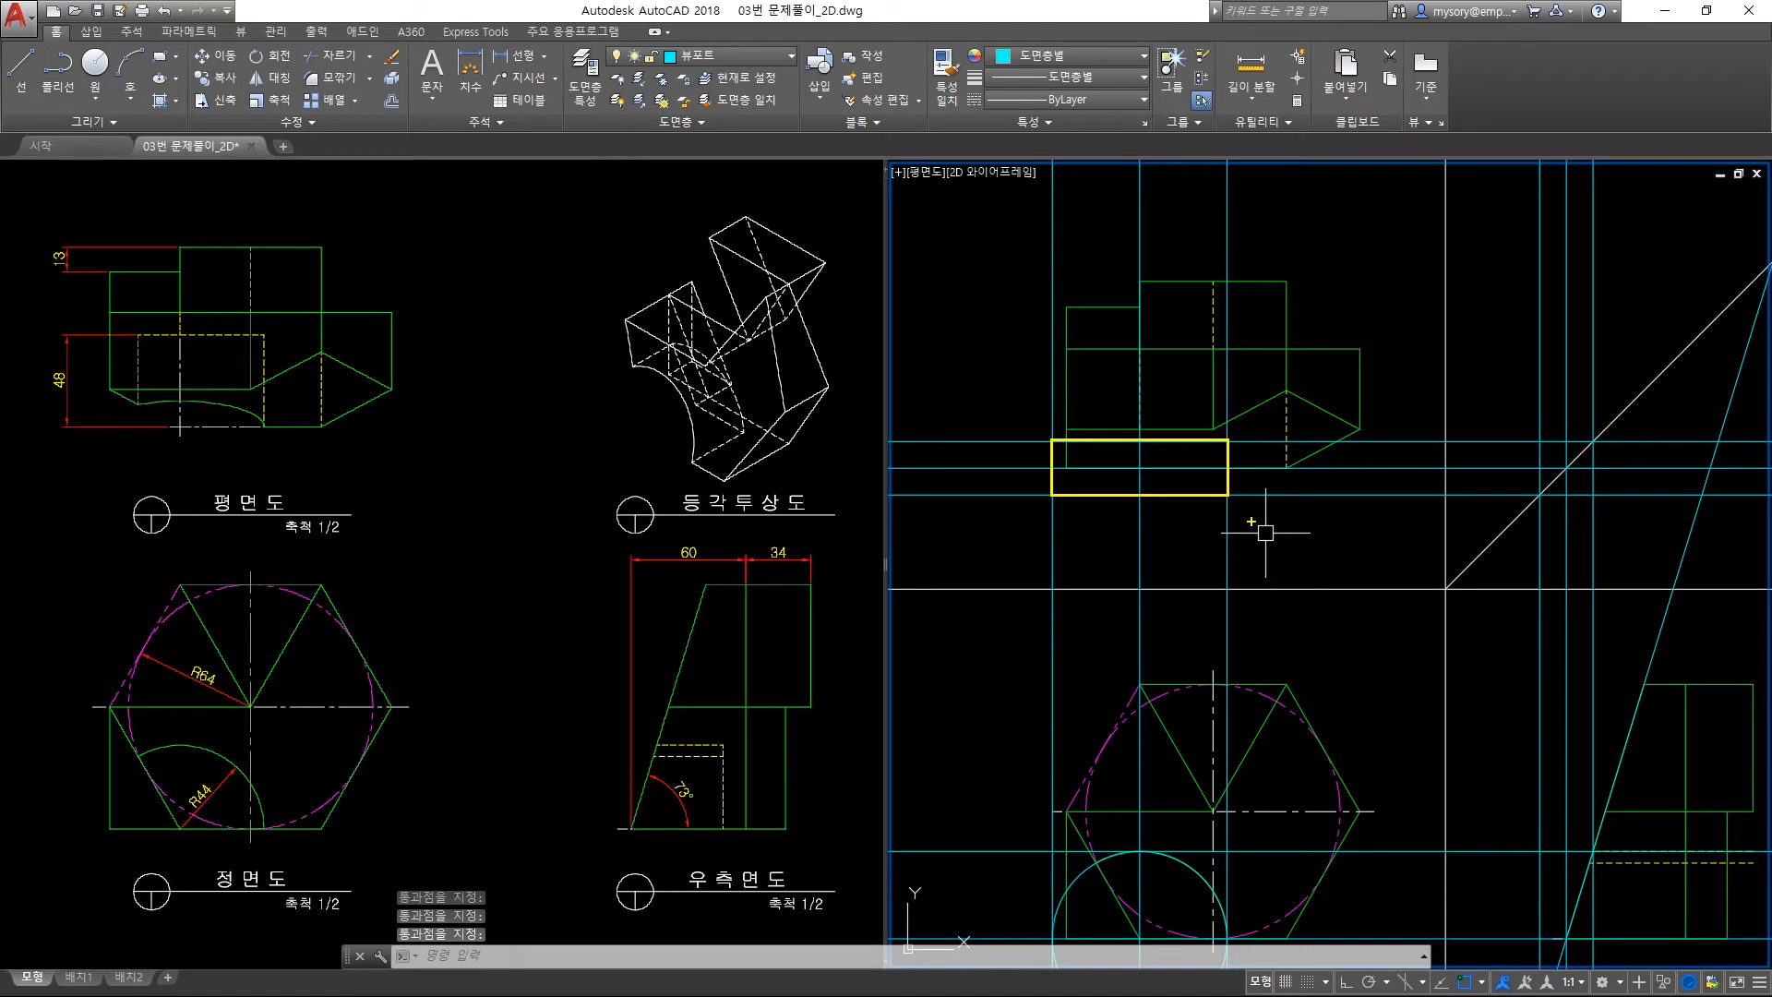
pyautogui.scroll(3, 1135, 484)
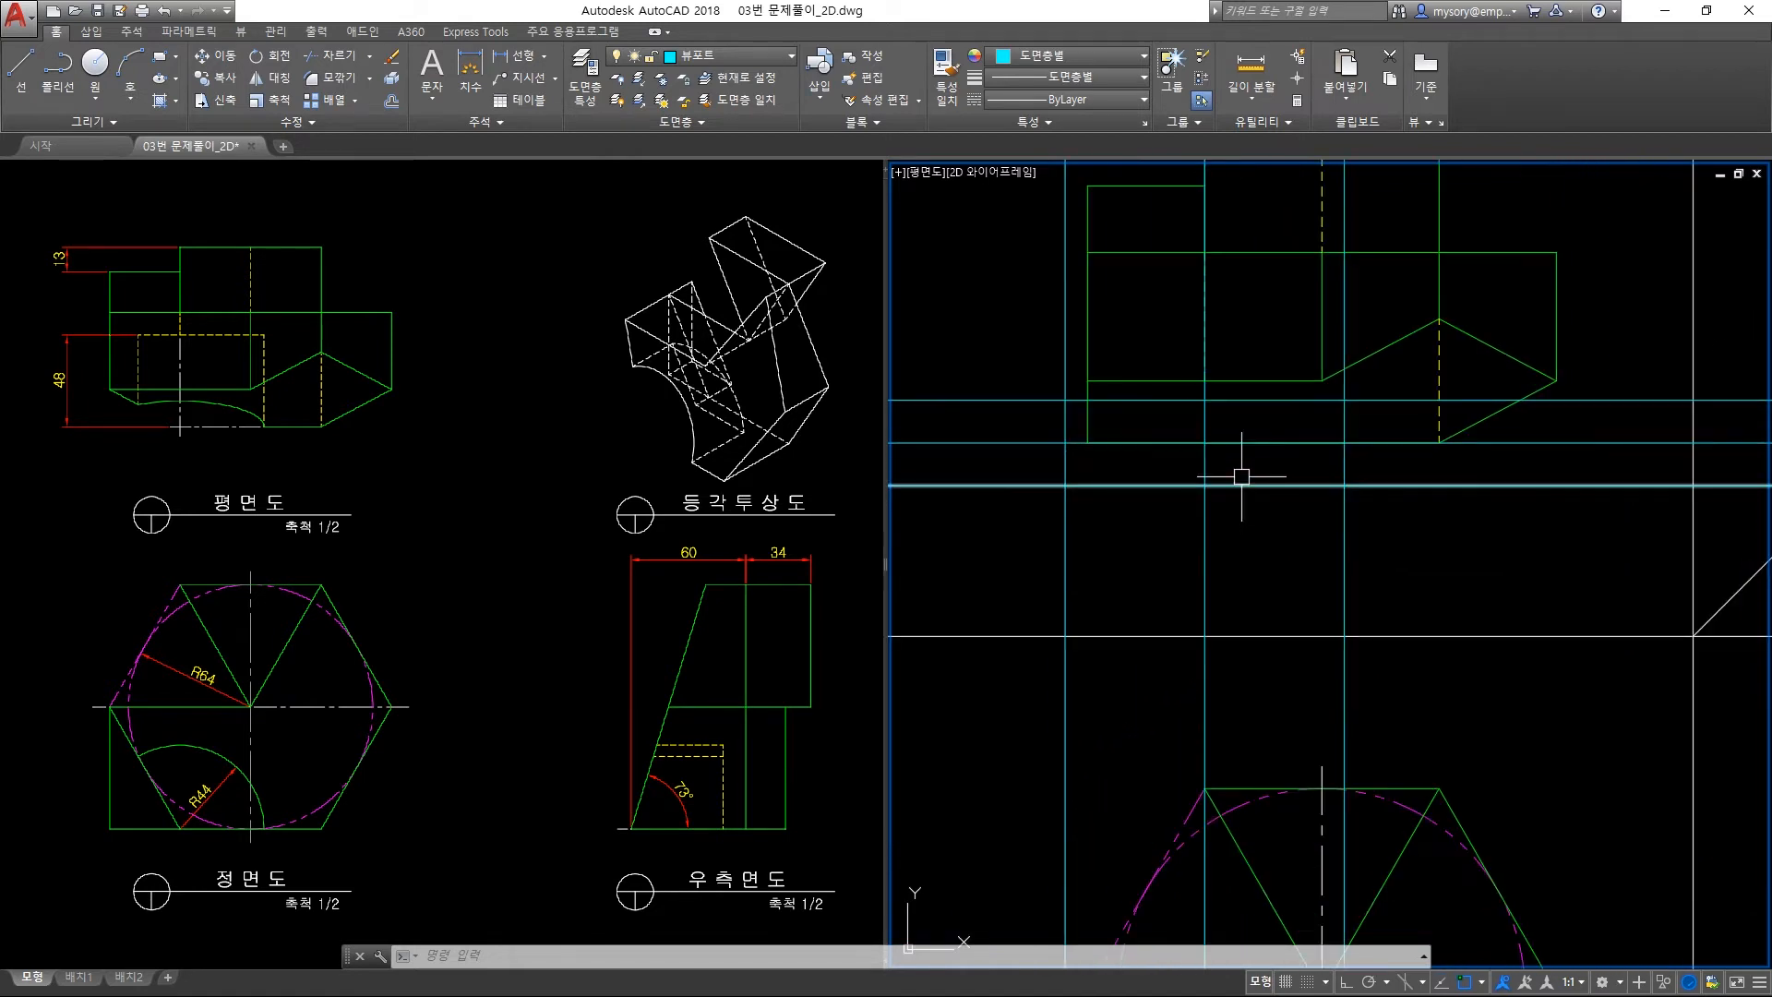
pyautogui.click(727, 53)
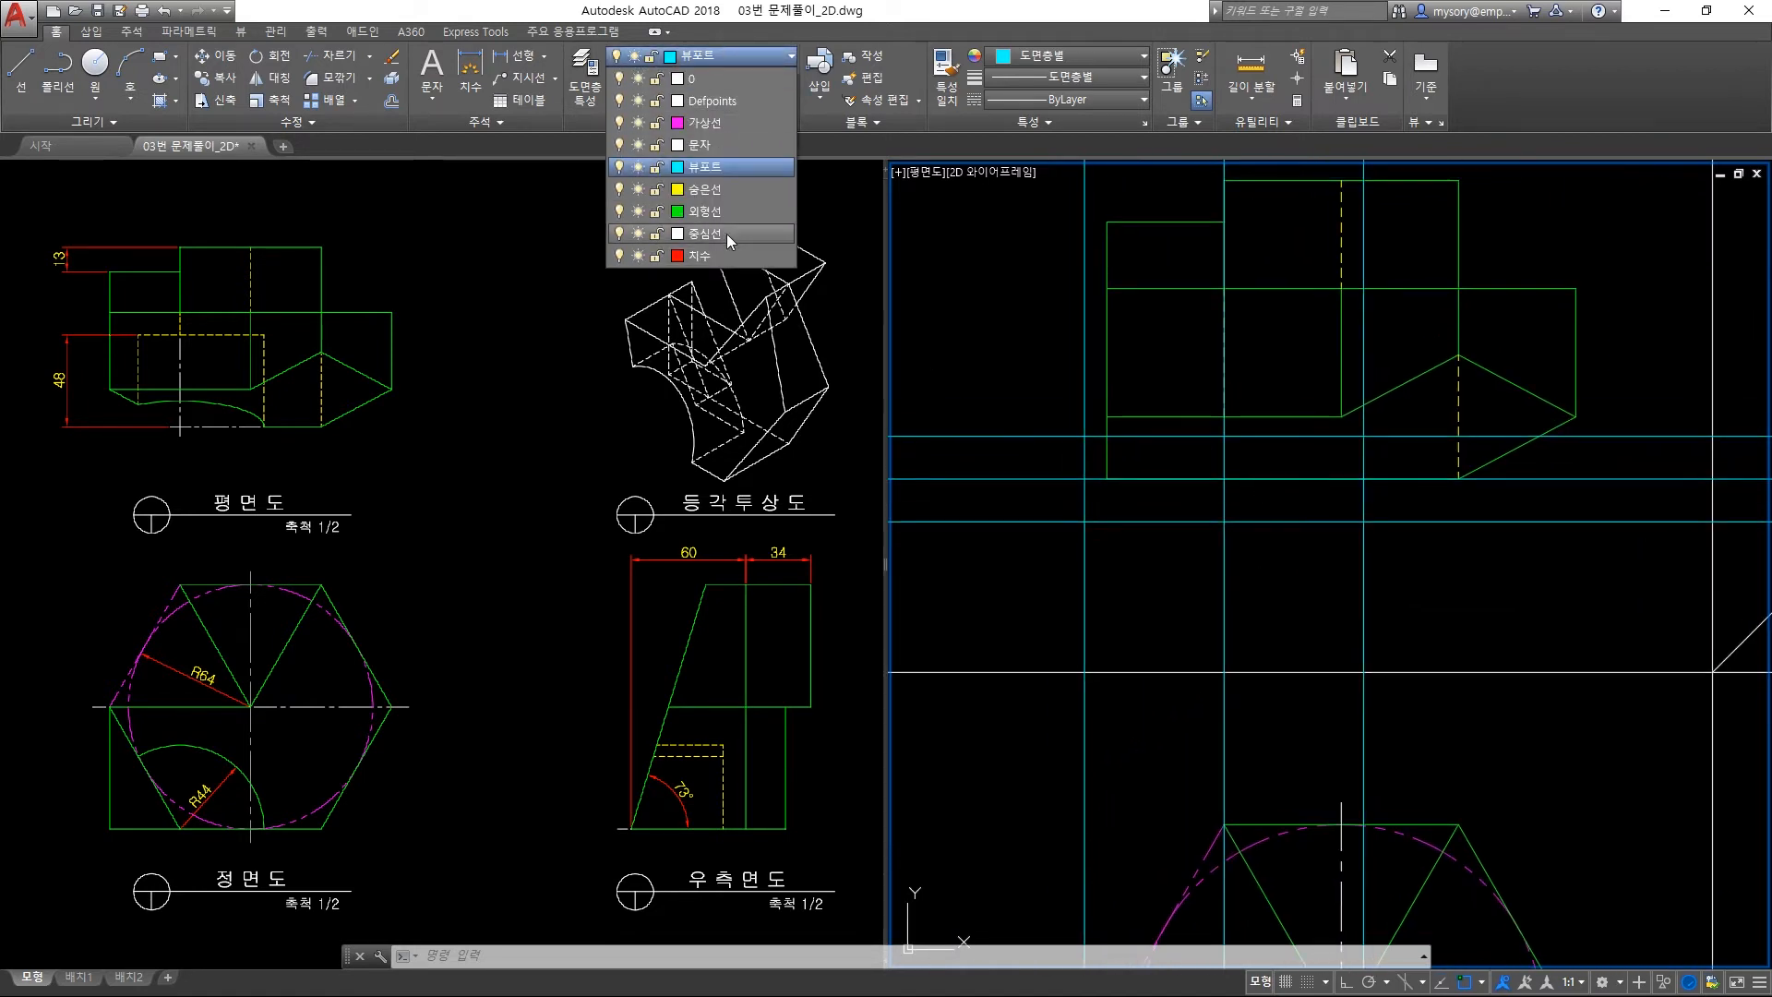
pyautogui.click(711, 210)
pyautogui.write('el')
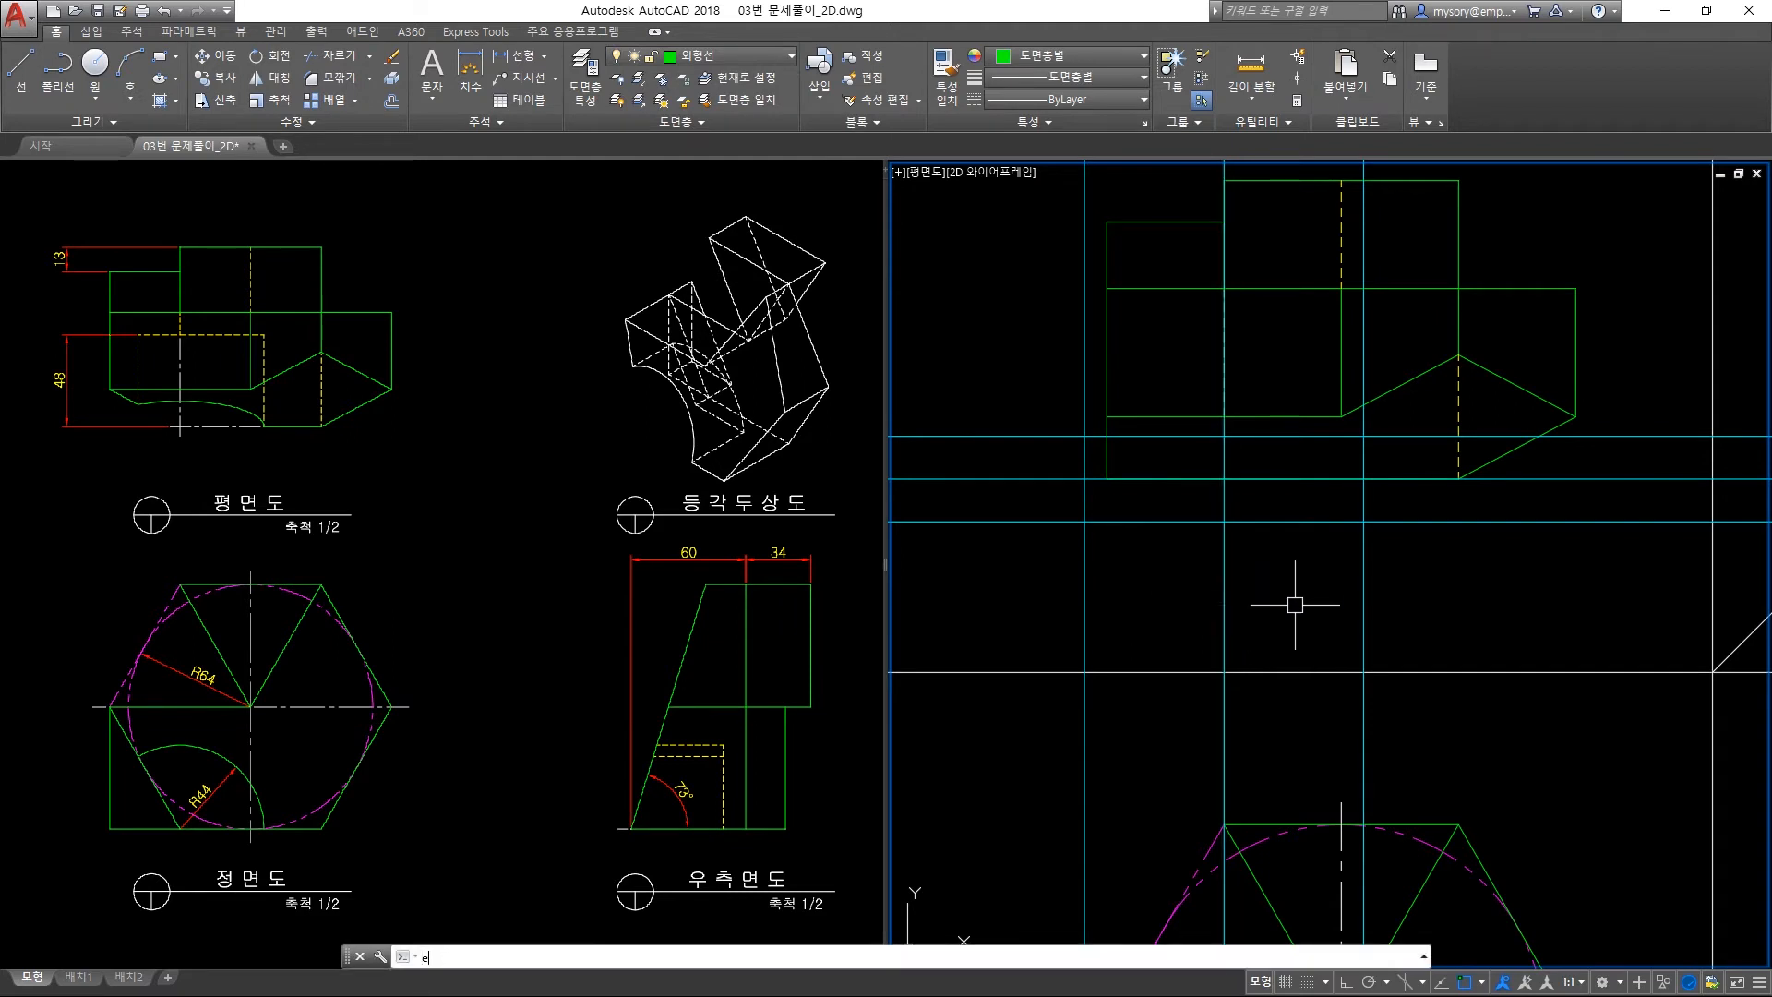
pyautogui.press('Return')
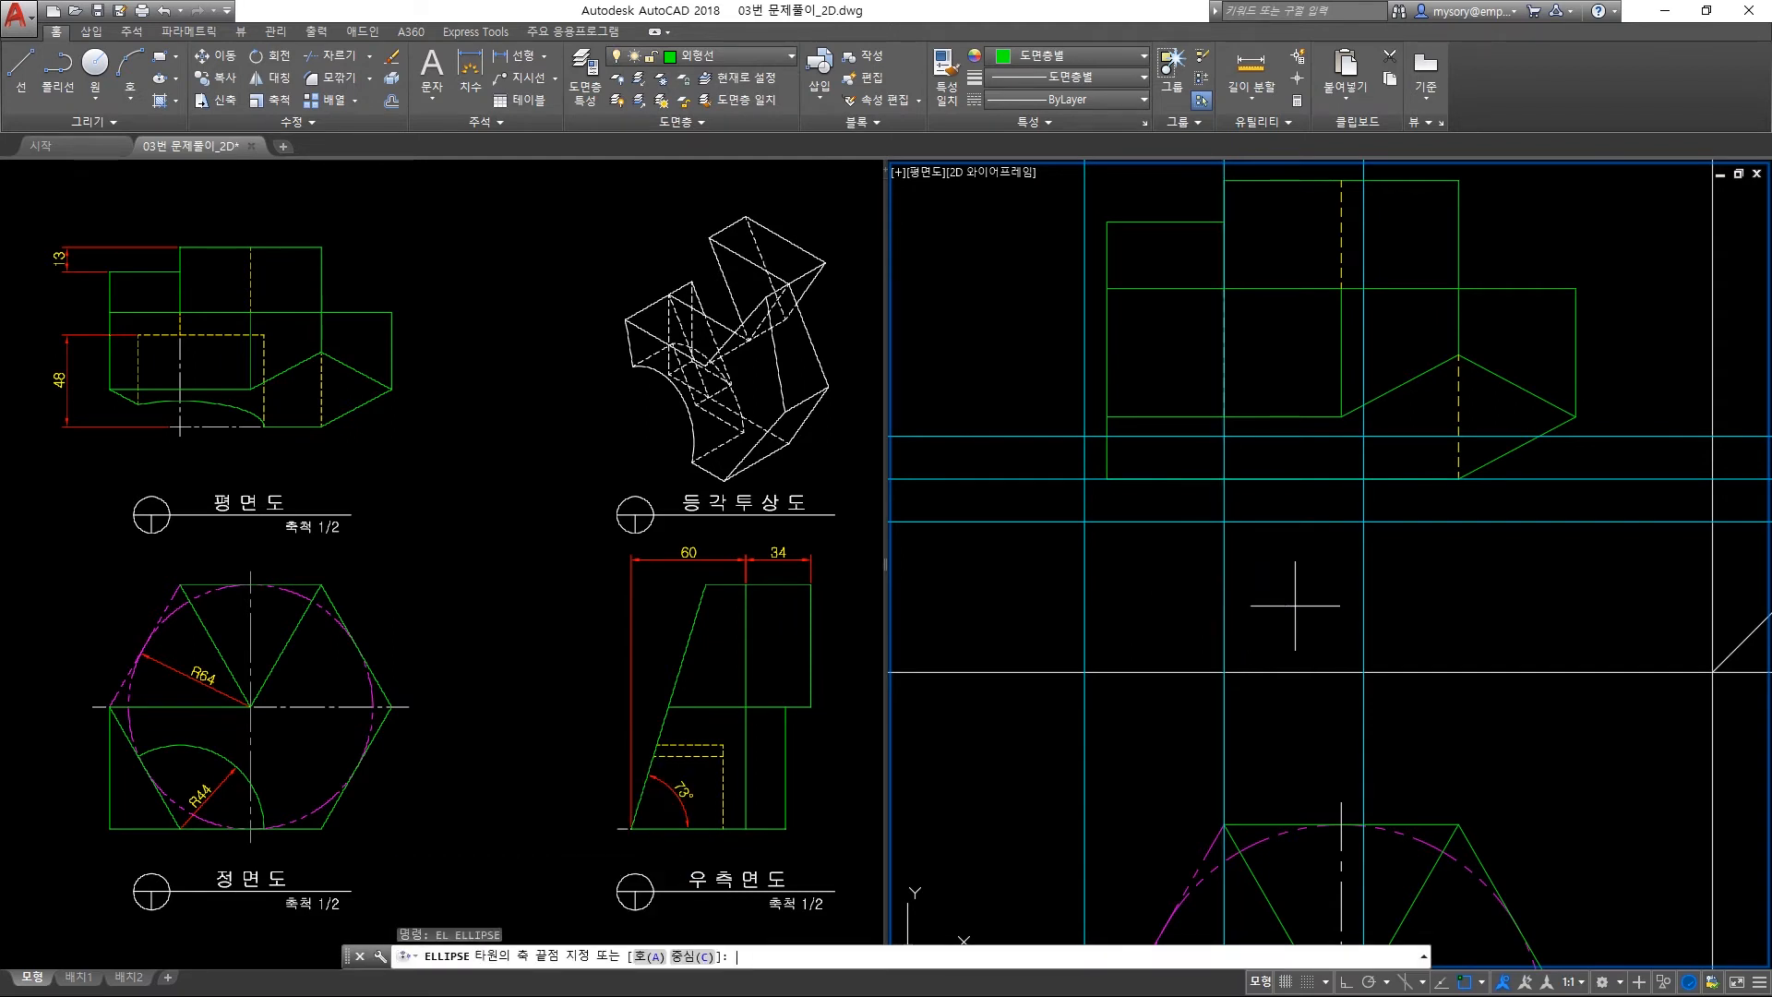
pyautogui.click(1084, 478)
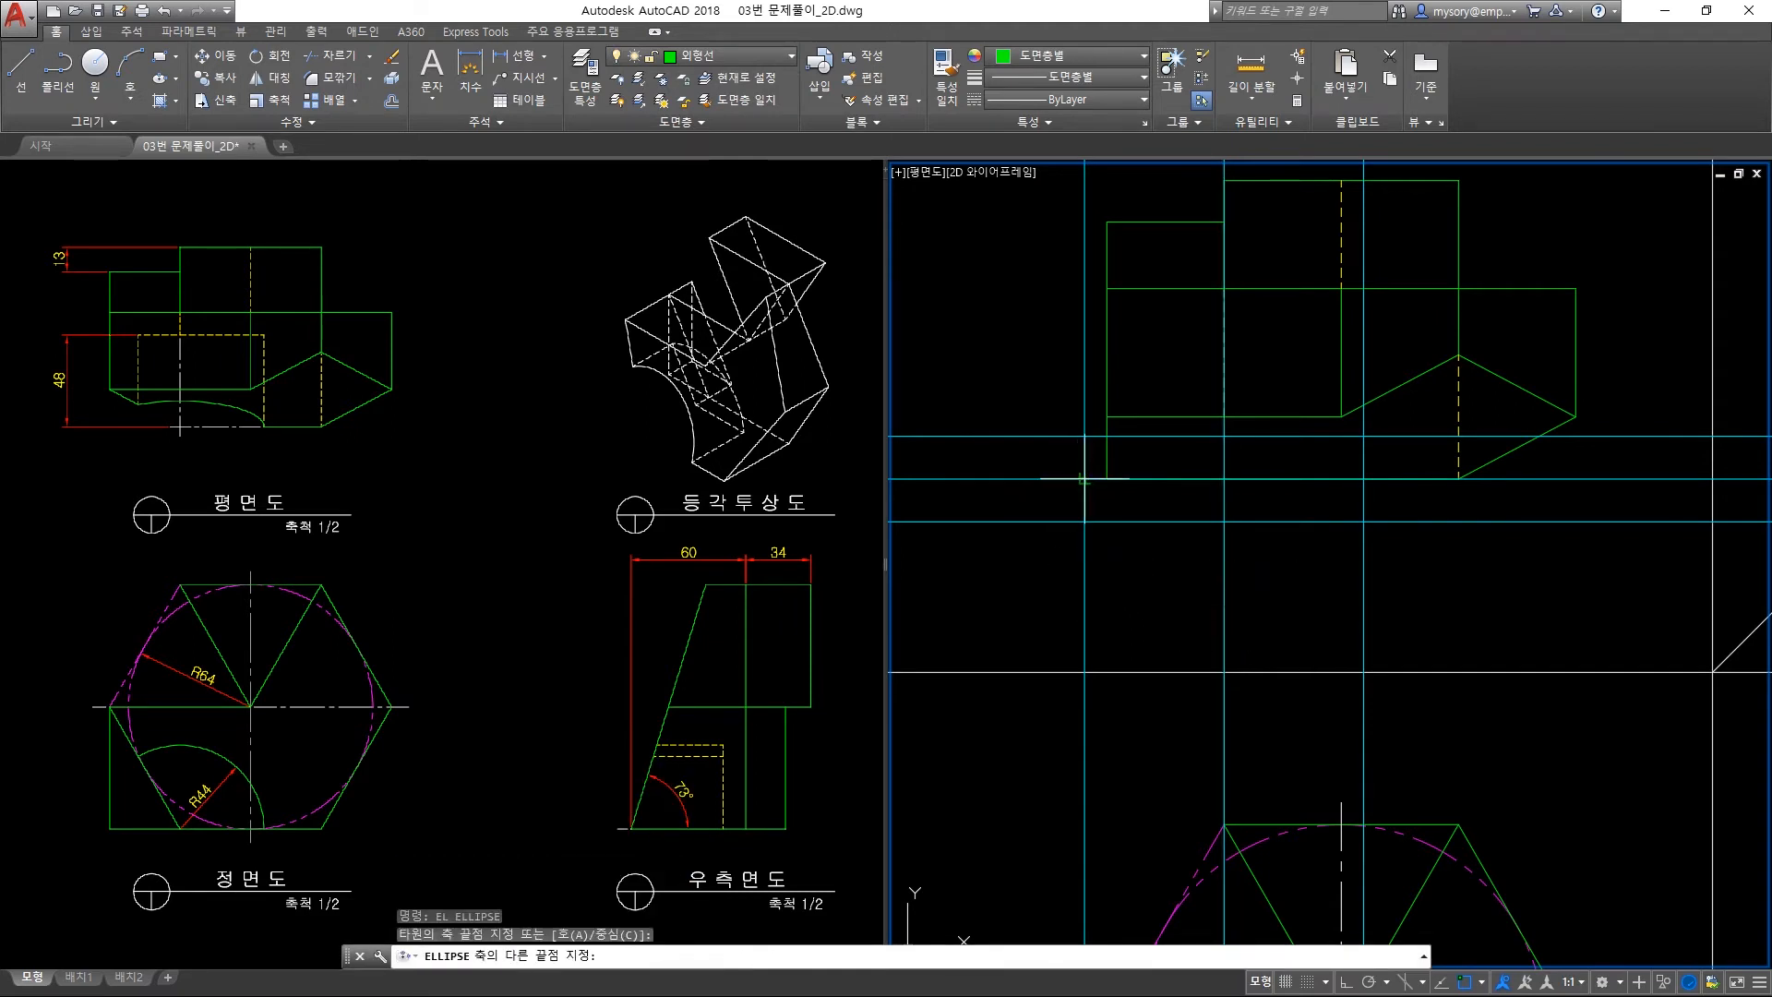
pyautogui.click(1364, 479)
pyautogui.click(1225, 522)
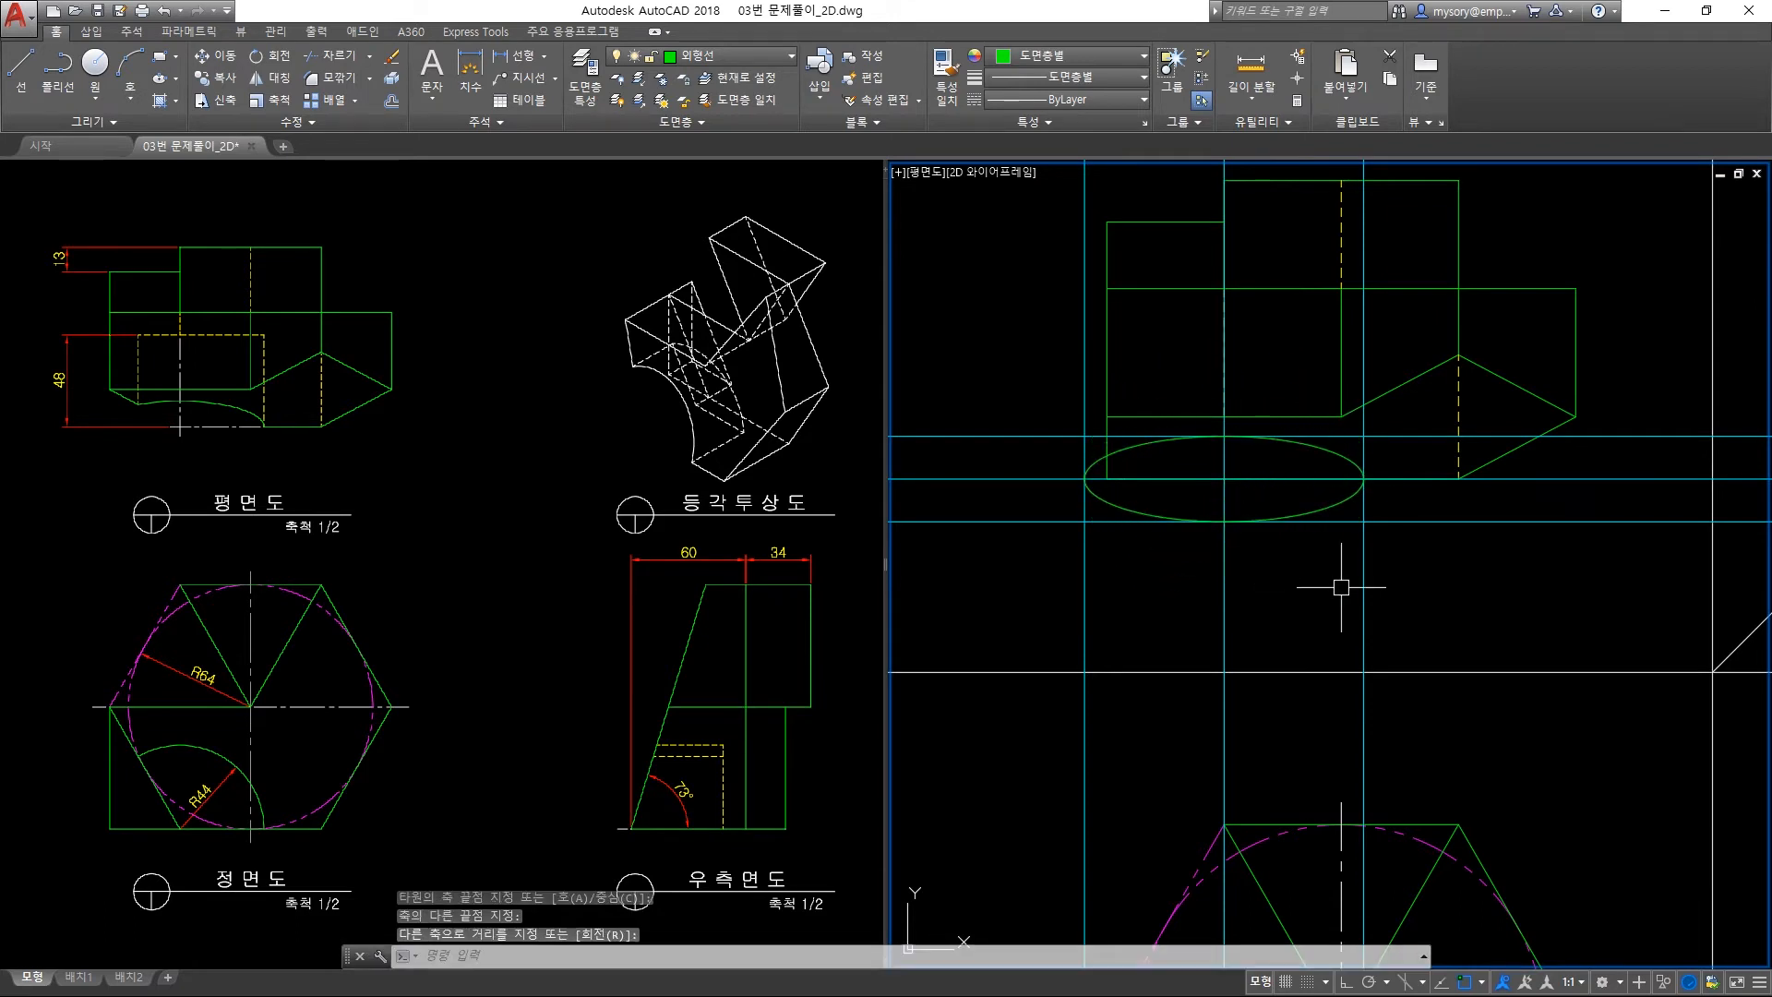
# Erase the three horizontal and three vertical construction lines that cross at the ellipse in the top view.
pyautogui.scroll(-3, 1258, 514)
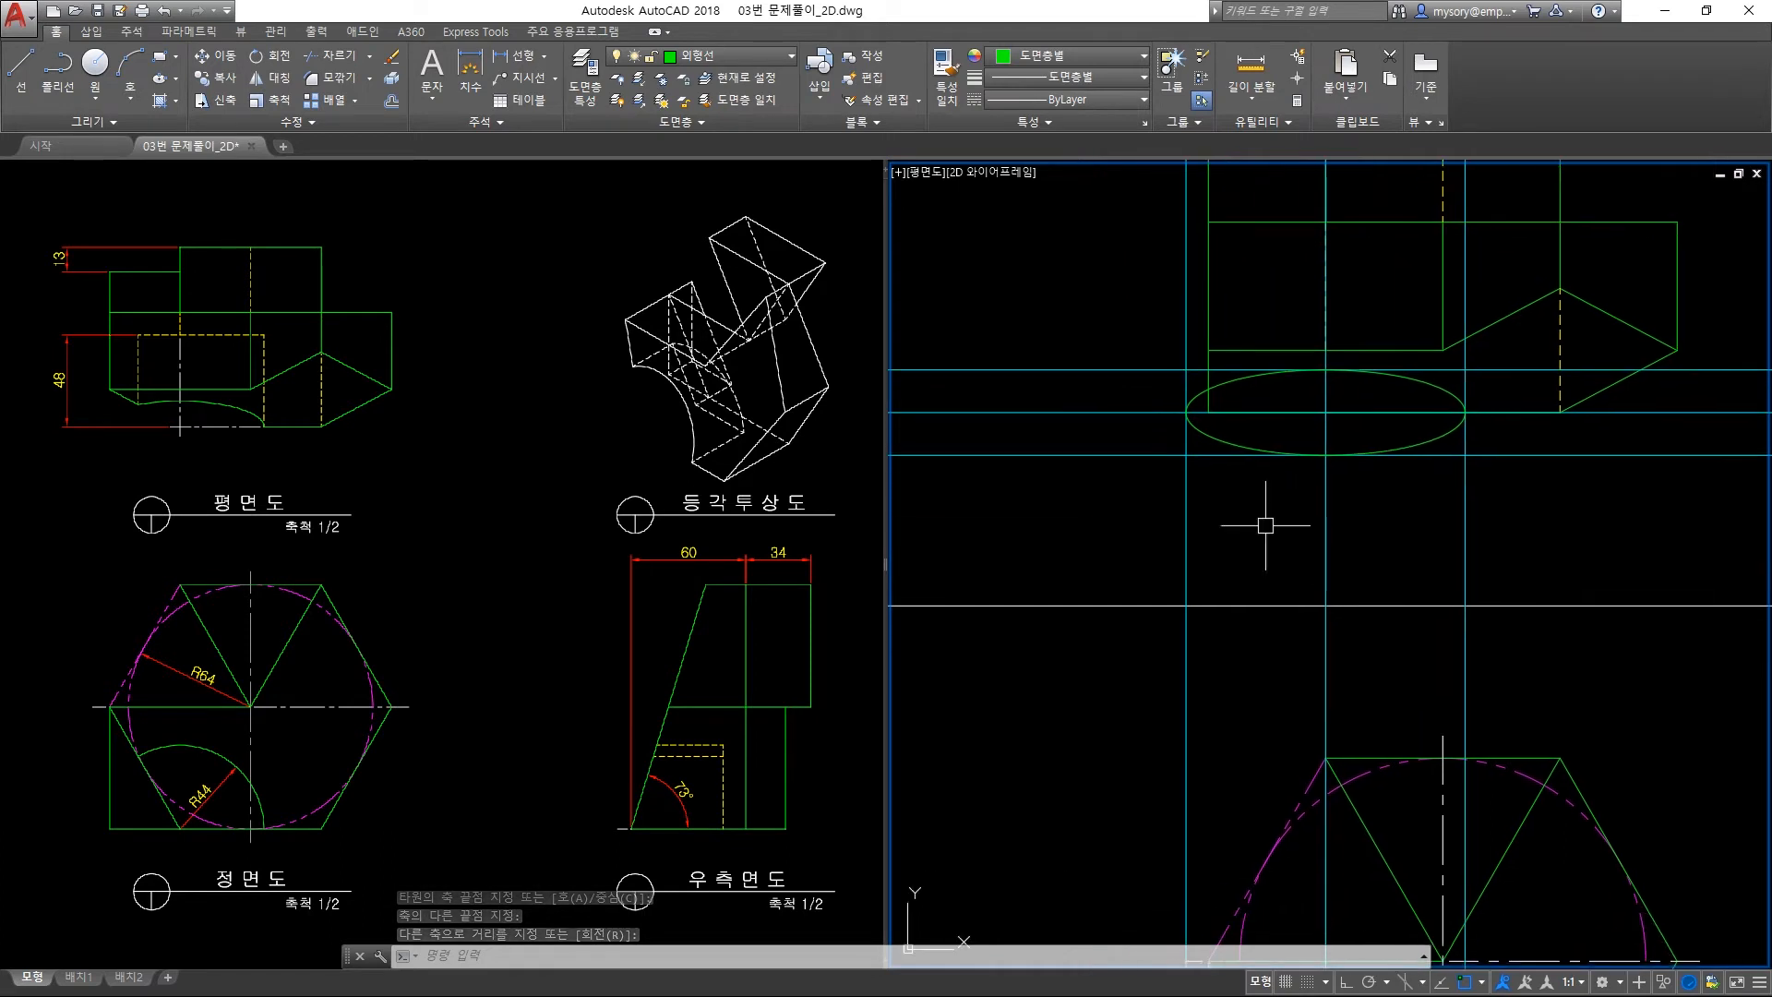
pyautogui.moveTo(1127, 507); pyautogui.dragTo(1050, 411)
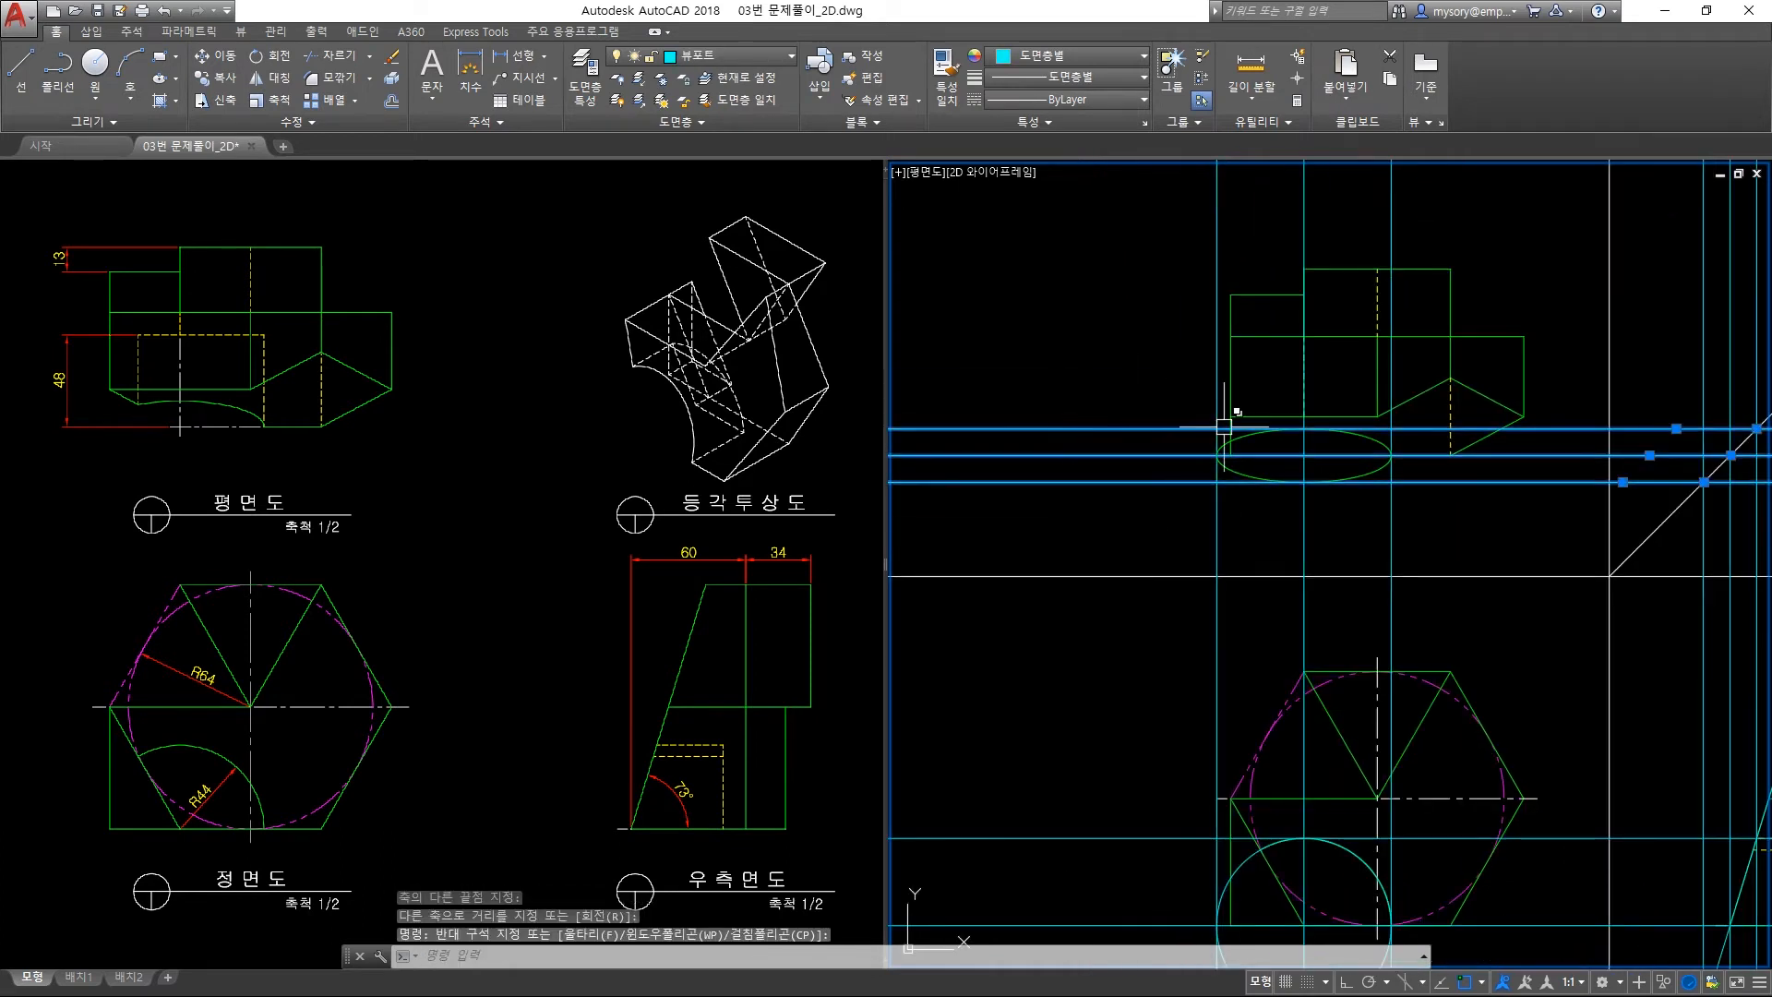
pyautogui.press('Delete')
pyautogui.moveTo(1417, 189); pyautogui.dragTo(1195, 424)
pyautogui.press('Delete')
# Erase the front view's horizontal construction lines and construction circle, and the vertical and slanted construction lines at the side view.
pyautogui.moveTo(1457, 738)
pyautogui.mouseDown(button='middle')
pyautogui.moveTo(1261, 573)
pyautogui.moveTo(1191, 465)
pyautogui.mouseUp(button='middle')
pyautogui.click(1311, 801)
pyautogui.click(1272, 558)
pyautogui.press('Delete')
pyautogui.click(1163, 788)
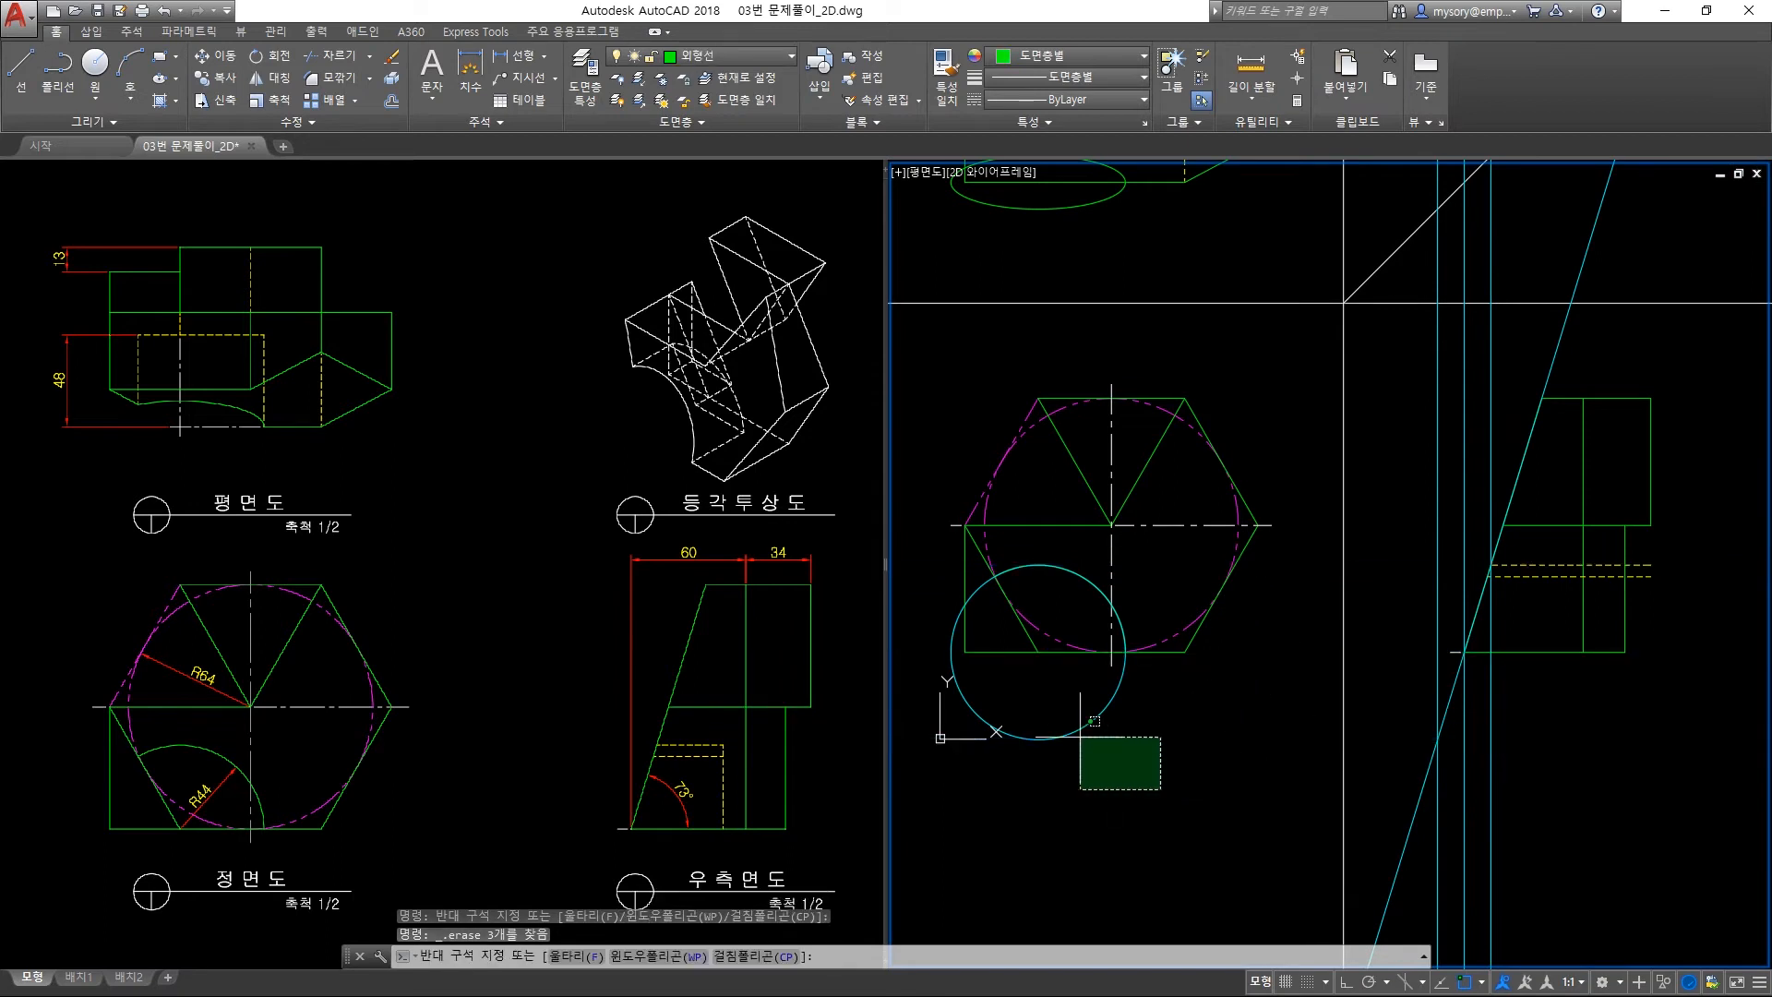
pyautogui.click(1061, 720)
pyautogui.press('Delete')
pyautogui.click(1580, 785)
pyautogui.click(1412, 724)
pyautogui.press('Delete')
# Trim the top view ellipse to its upper arc and remove the outline segments below the arc.
pyautogui.moveTo(1470, 314); pyautogui.dragTo(1522, 591, button='middle')
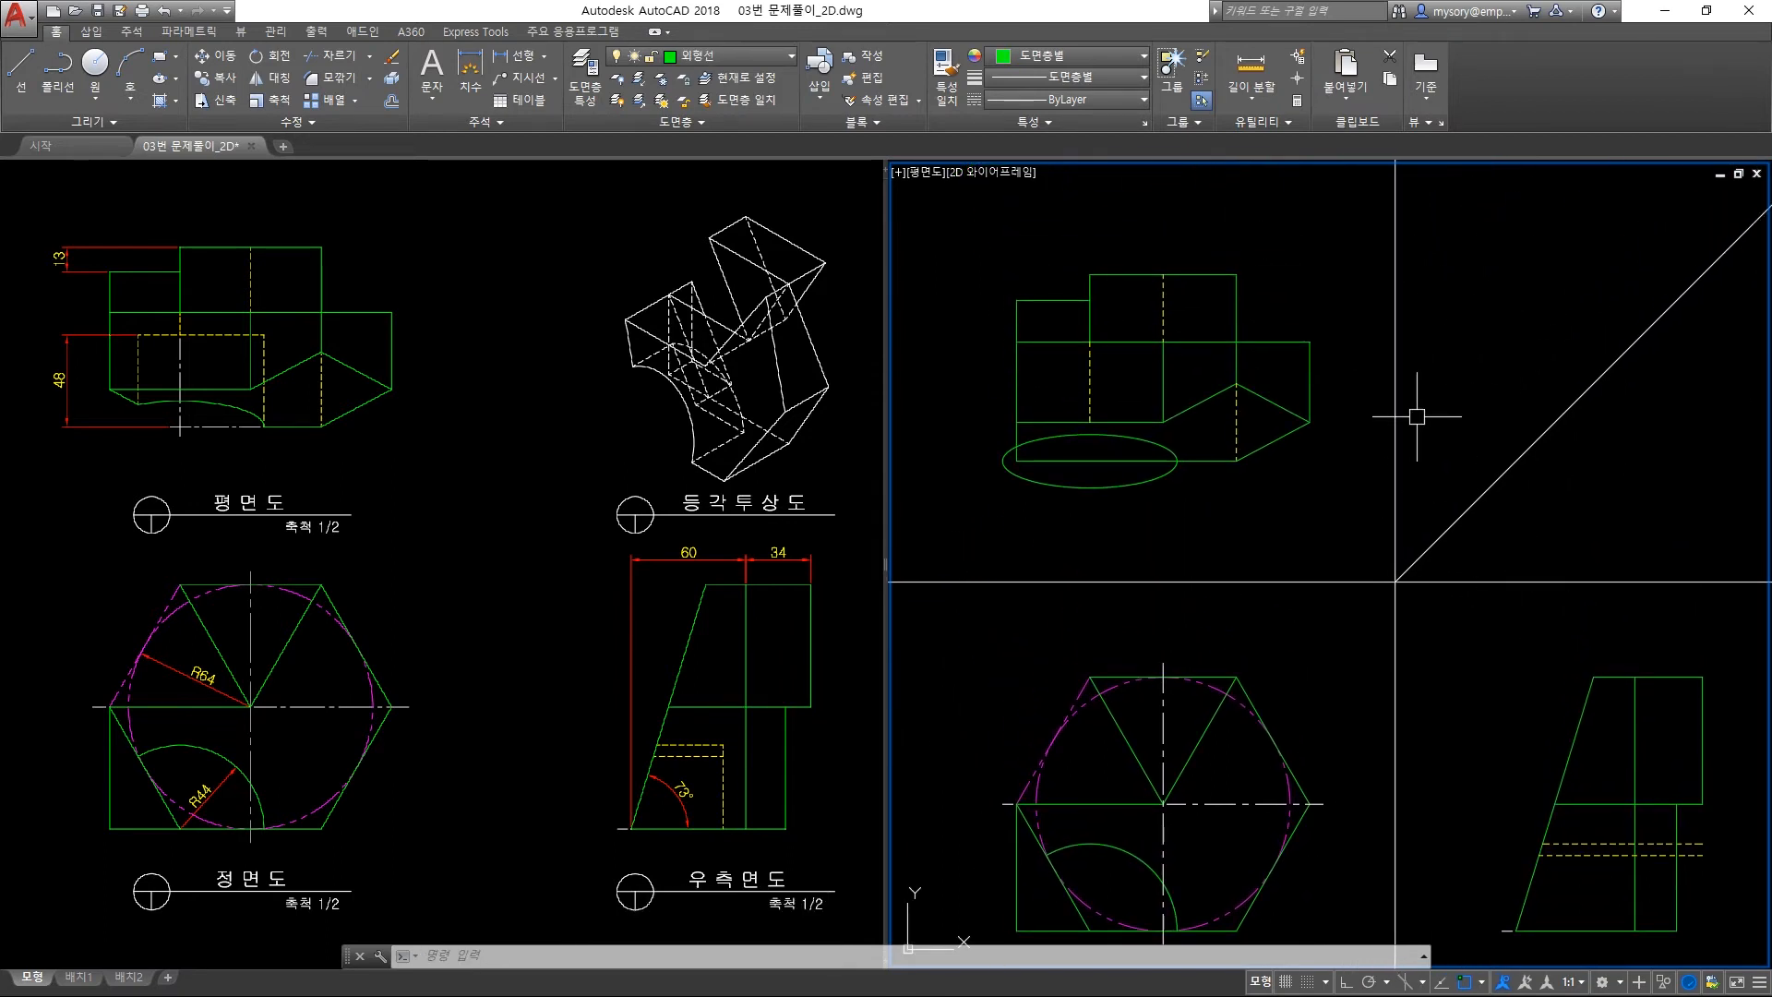
pyautogui.scroll(1, 1053, 463)
pyautogui.scroll(1, 1167, 462)
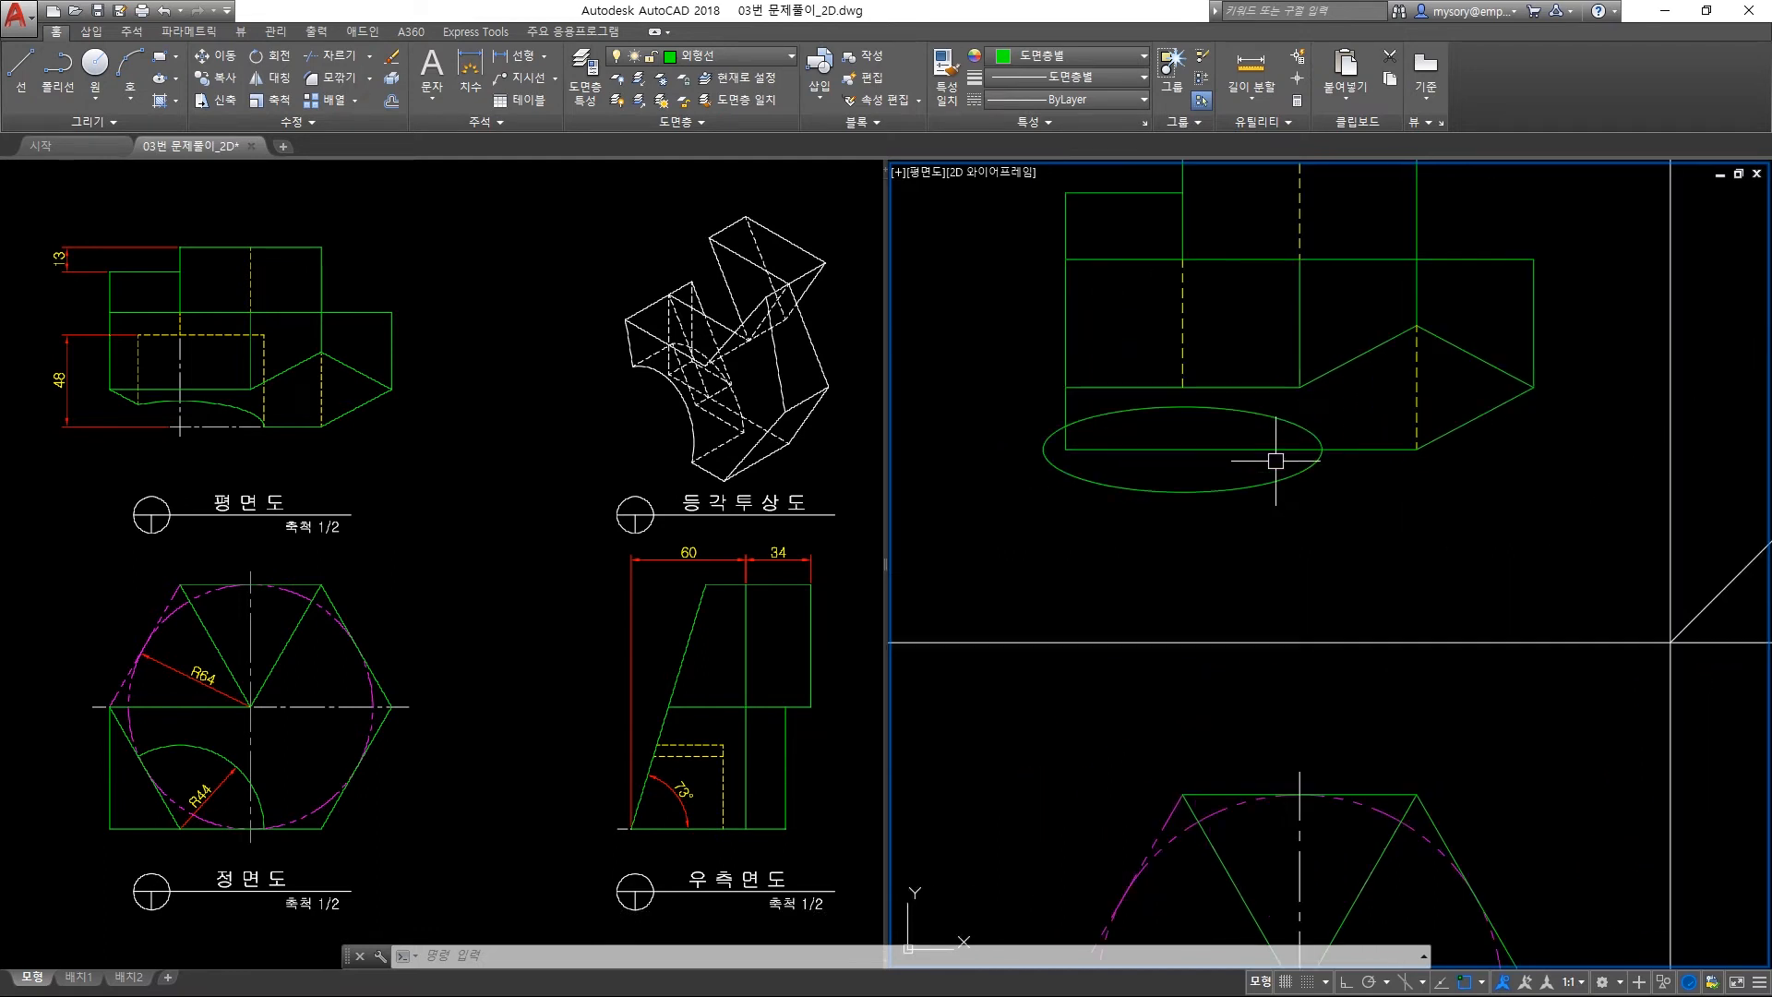
pyautogui.write('tr')
pyautogui.press('Return')
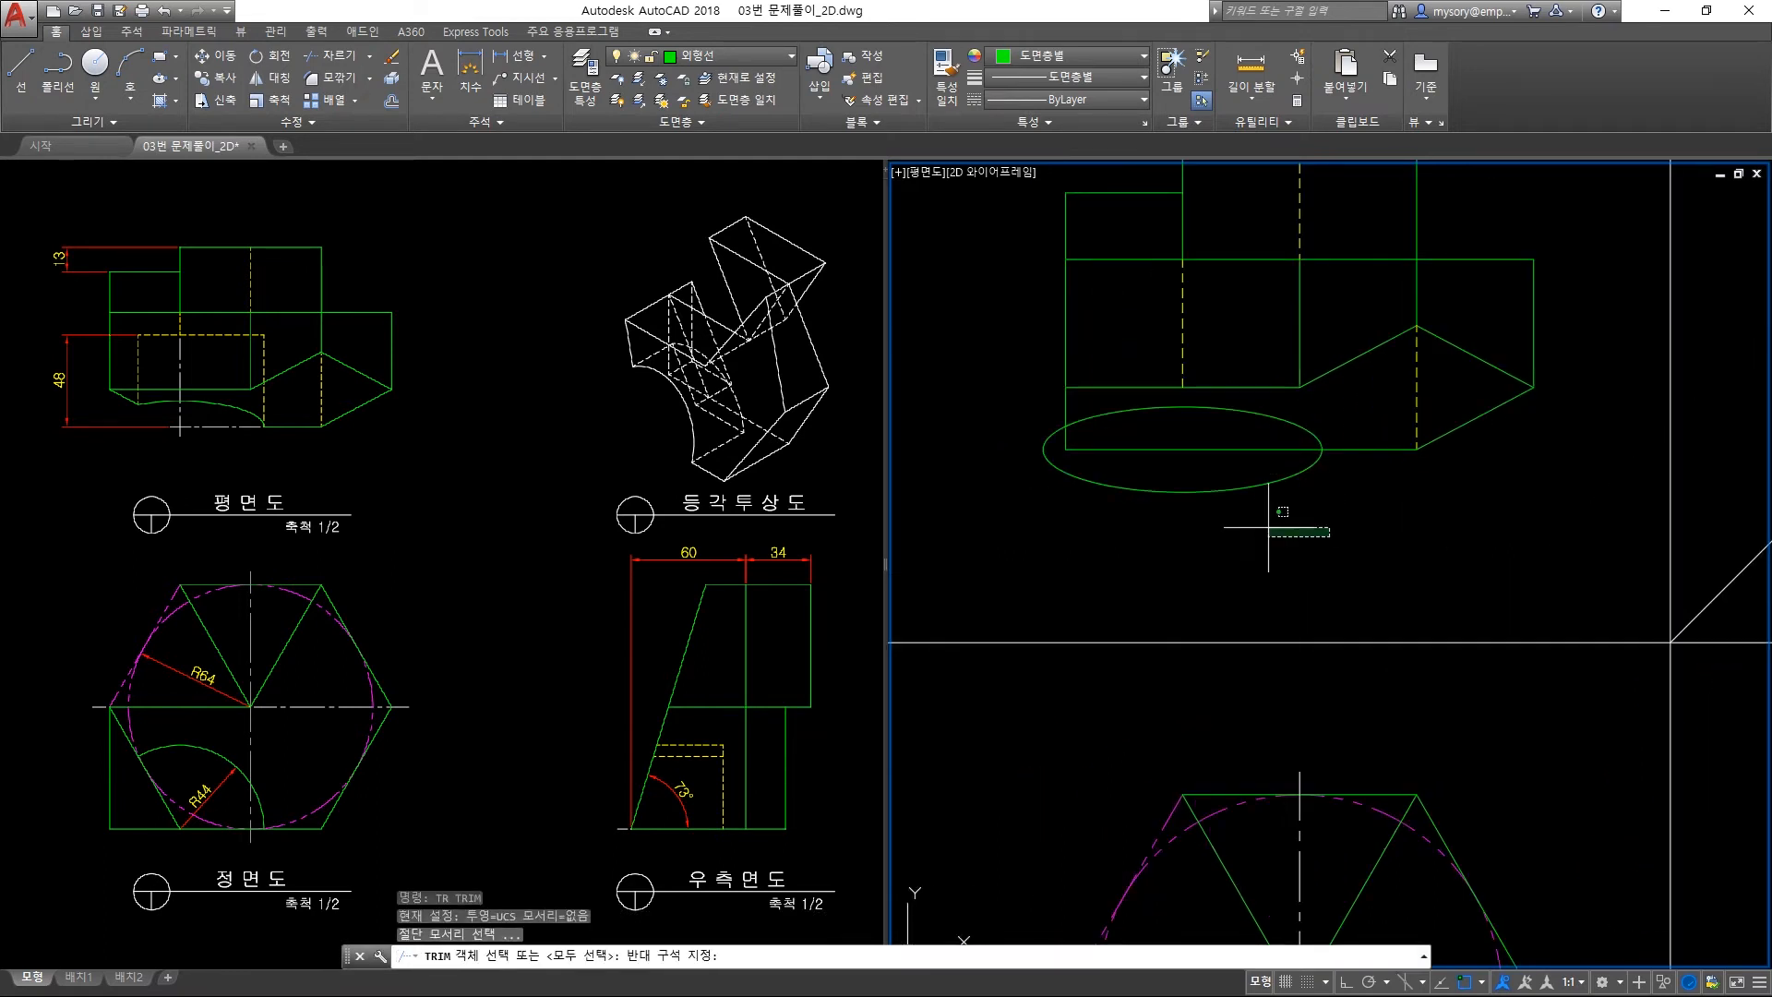
pyautogui.click(1286, 512)
pyautogui.click(1025, 399)
pyautogui.press('Return')
pyautogui.click(1186, 490)
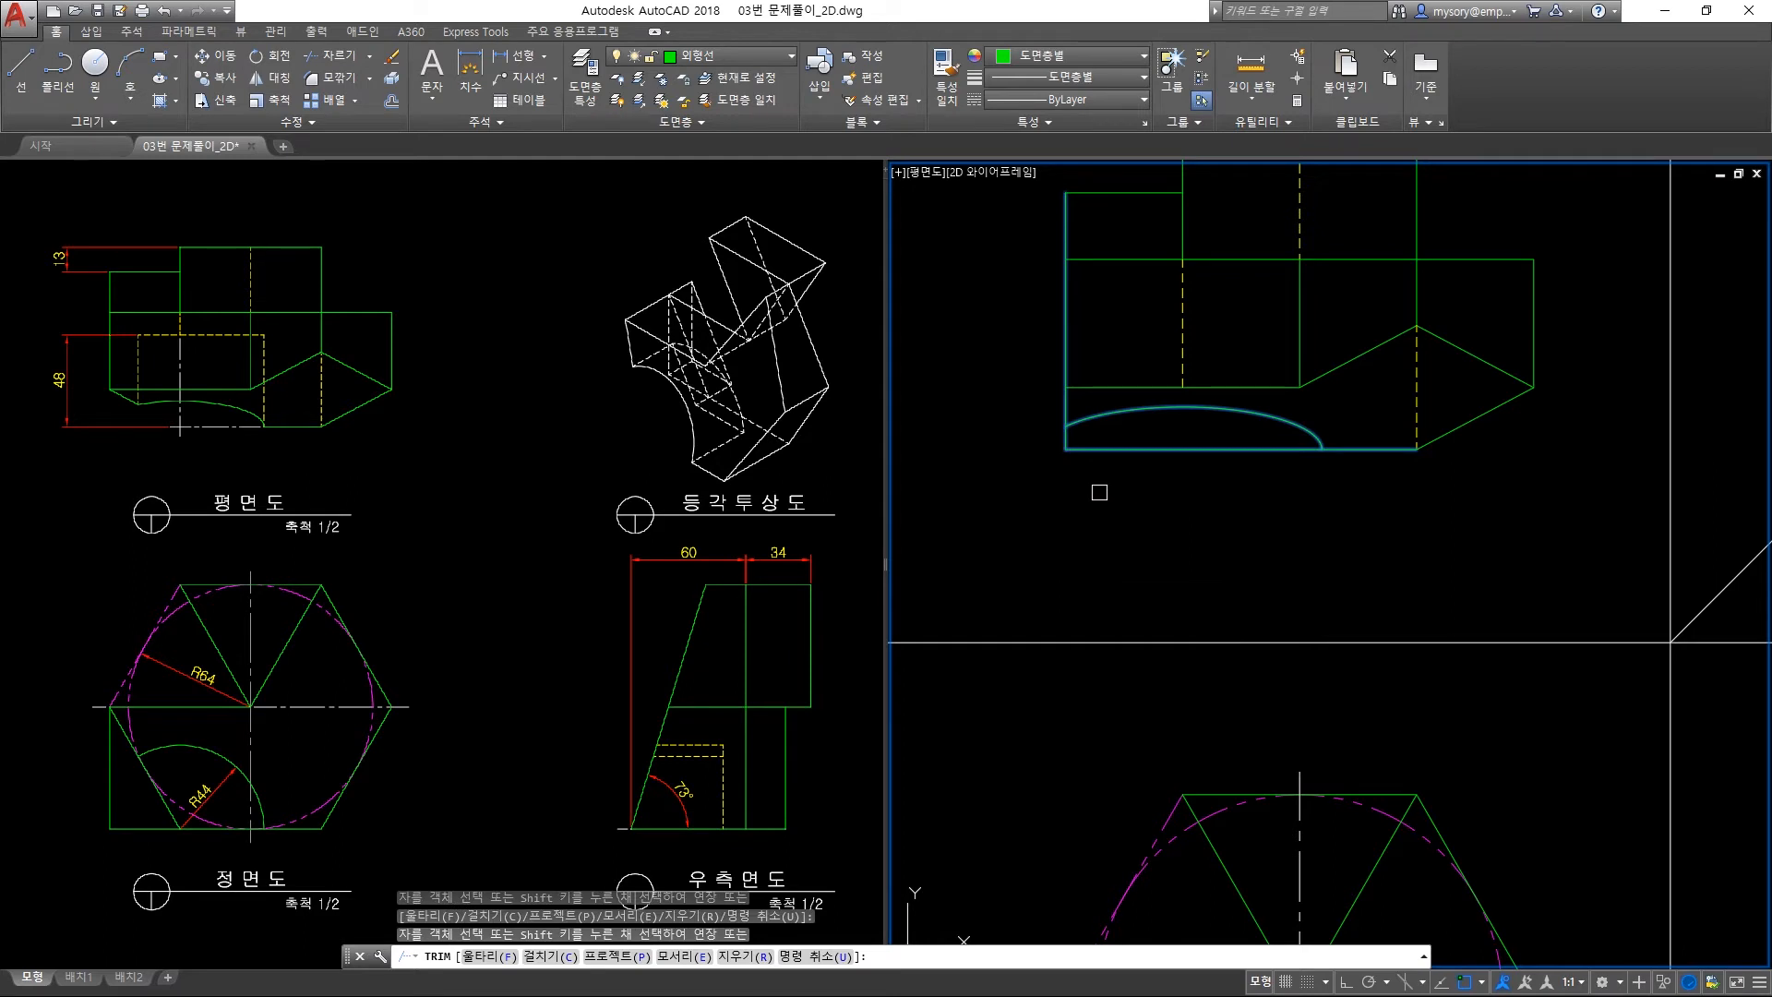
pyautogui.click(1173, 457)
pyautogui.click(1066, 437)
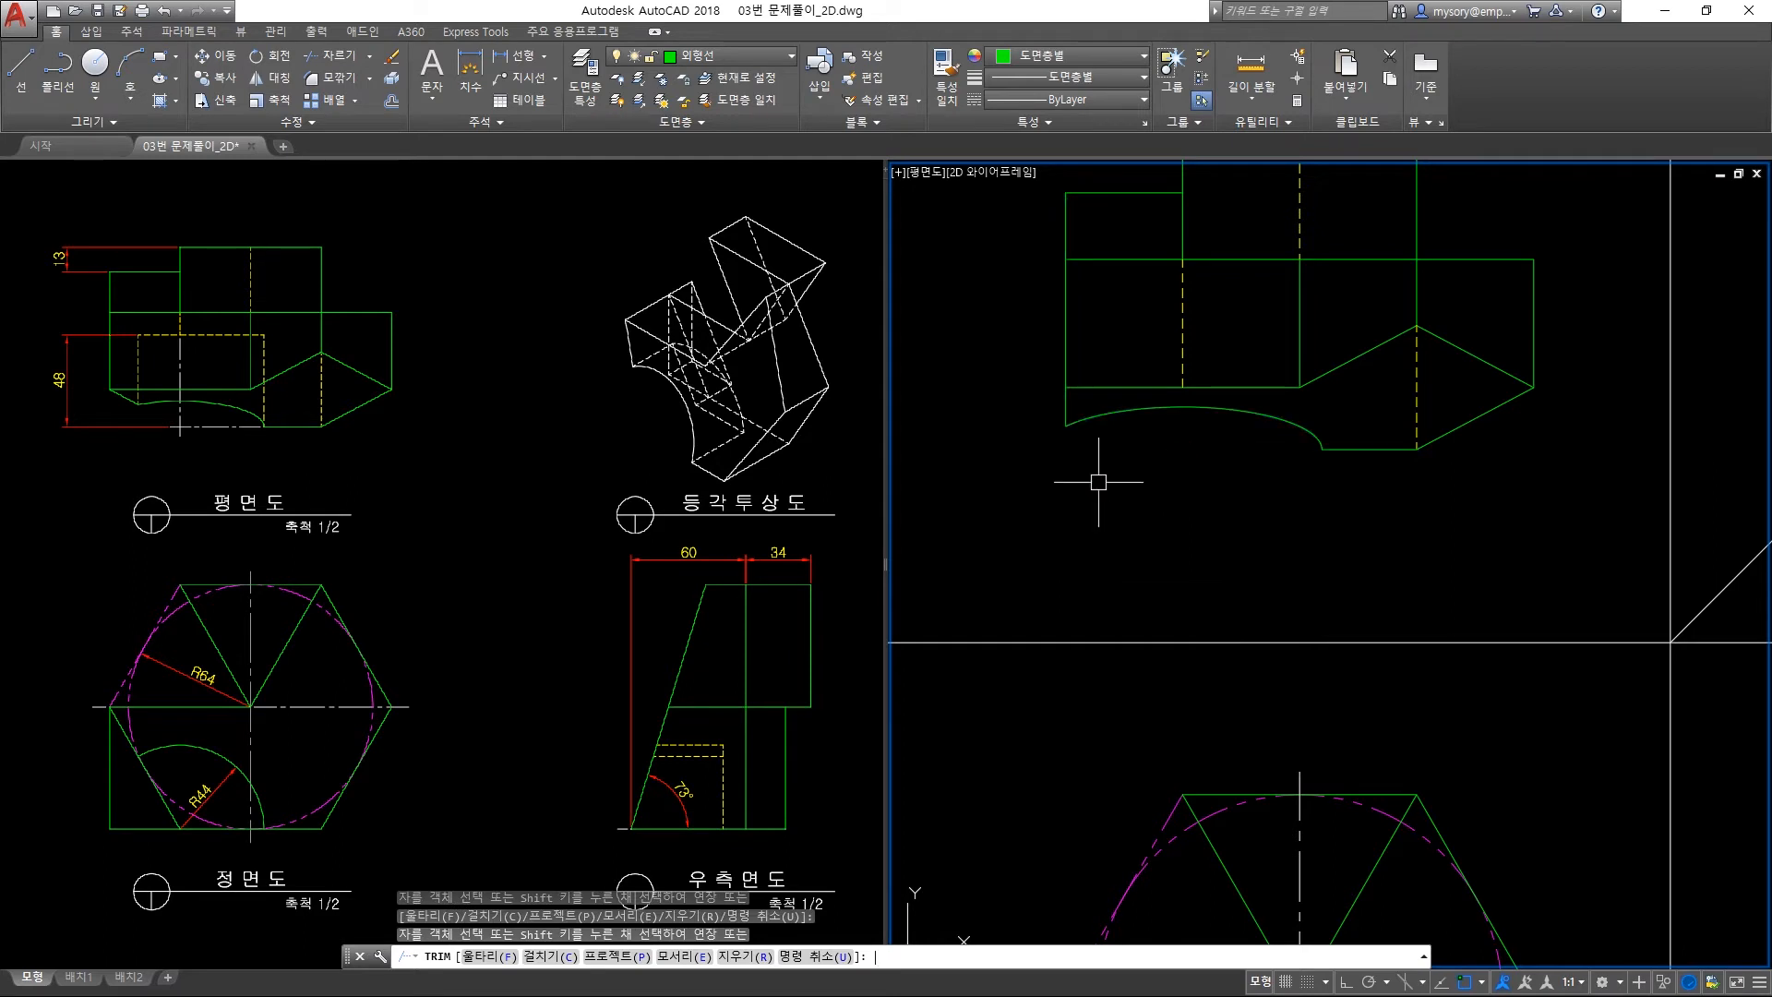
pyautogui.press('Return')
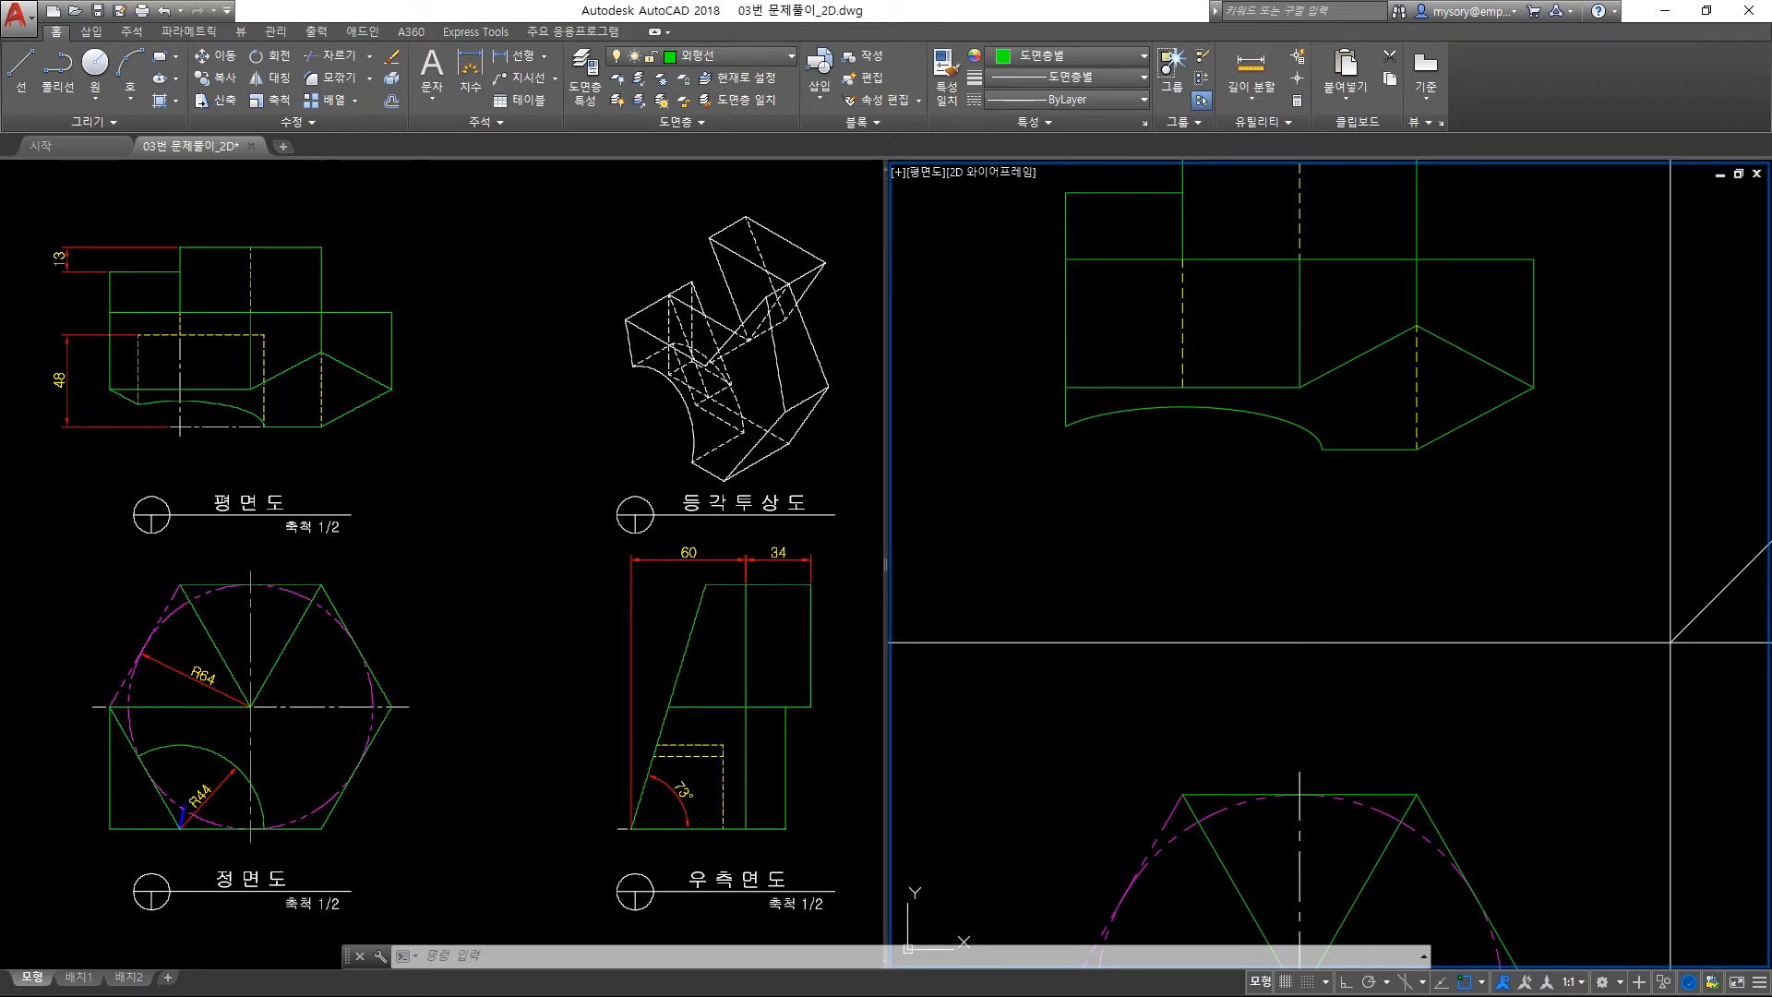
pyautogui.moveTo(185, 805)
pyautogui.keyDown('shift'); pyautogui.mouseDown()
pyautogui.moveTo(203, 313)
pyautogui.moveTo(180, 247)
pyautogui.mouseUp(); pyautogui.keyUp('shift')
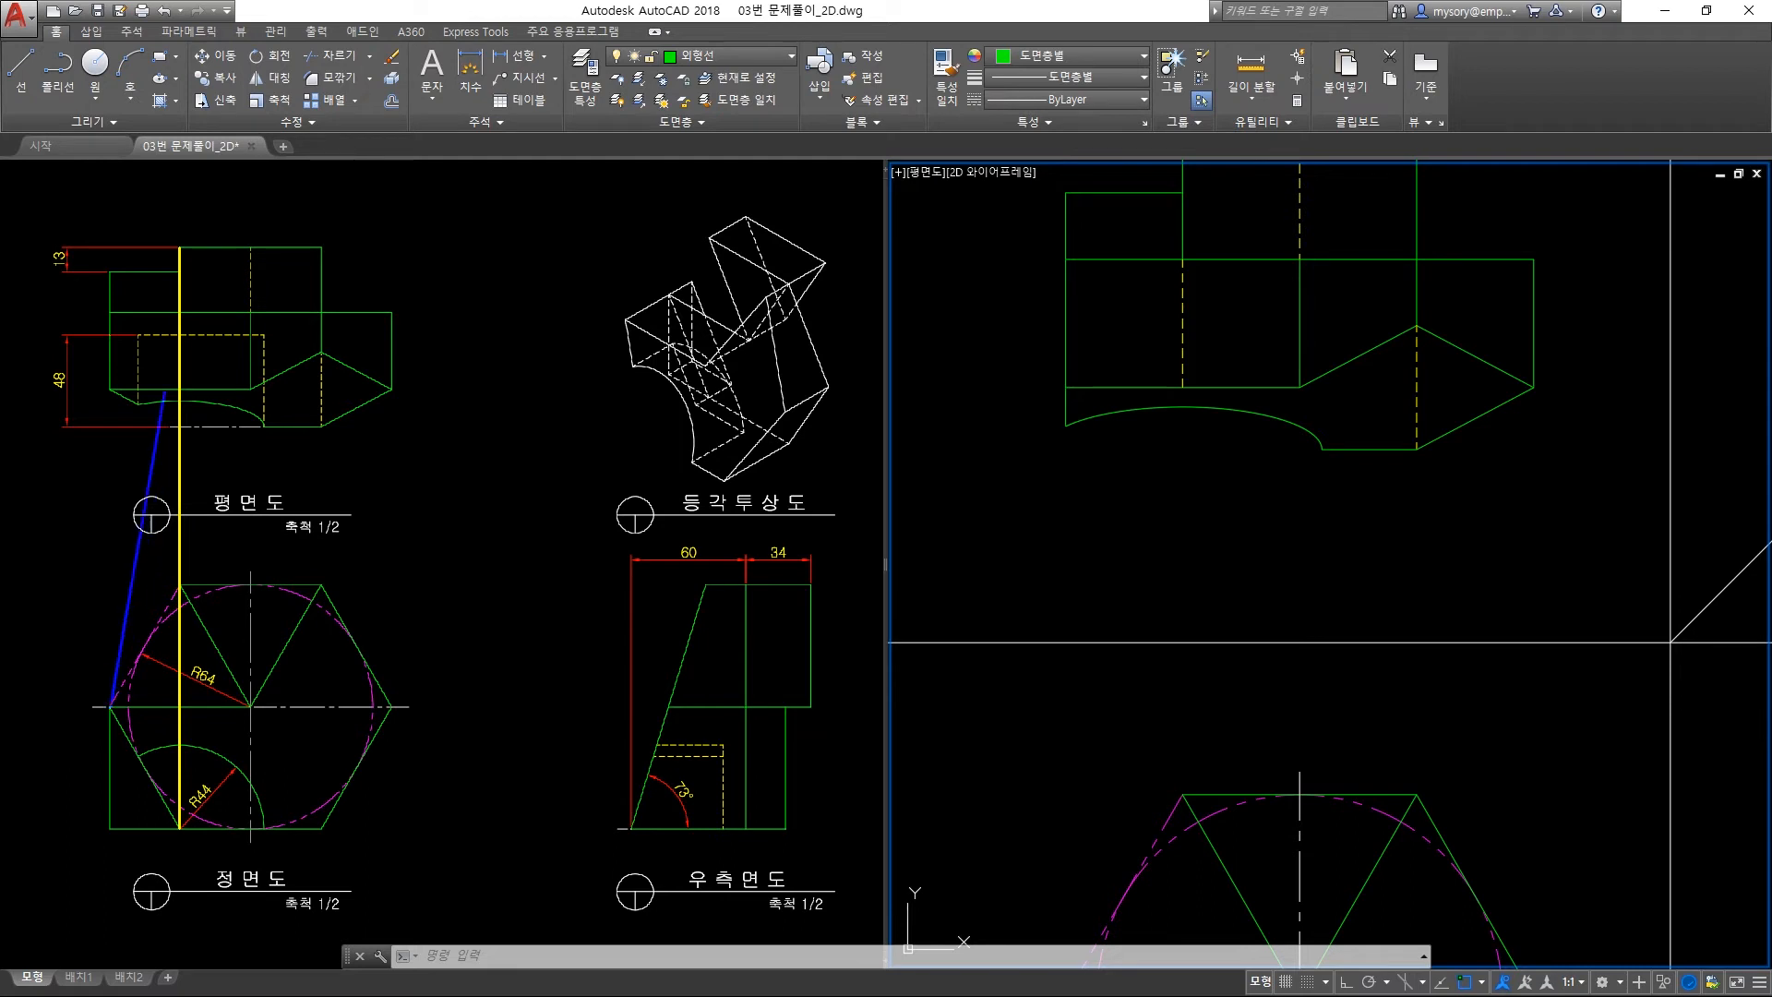
pyautogui.keyDown('shift'); pyautogui.moveTo(164, 392); pyautogui.dragTo(111, 205); pyautogui.keyUp('shift')
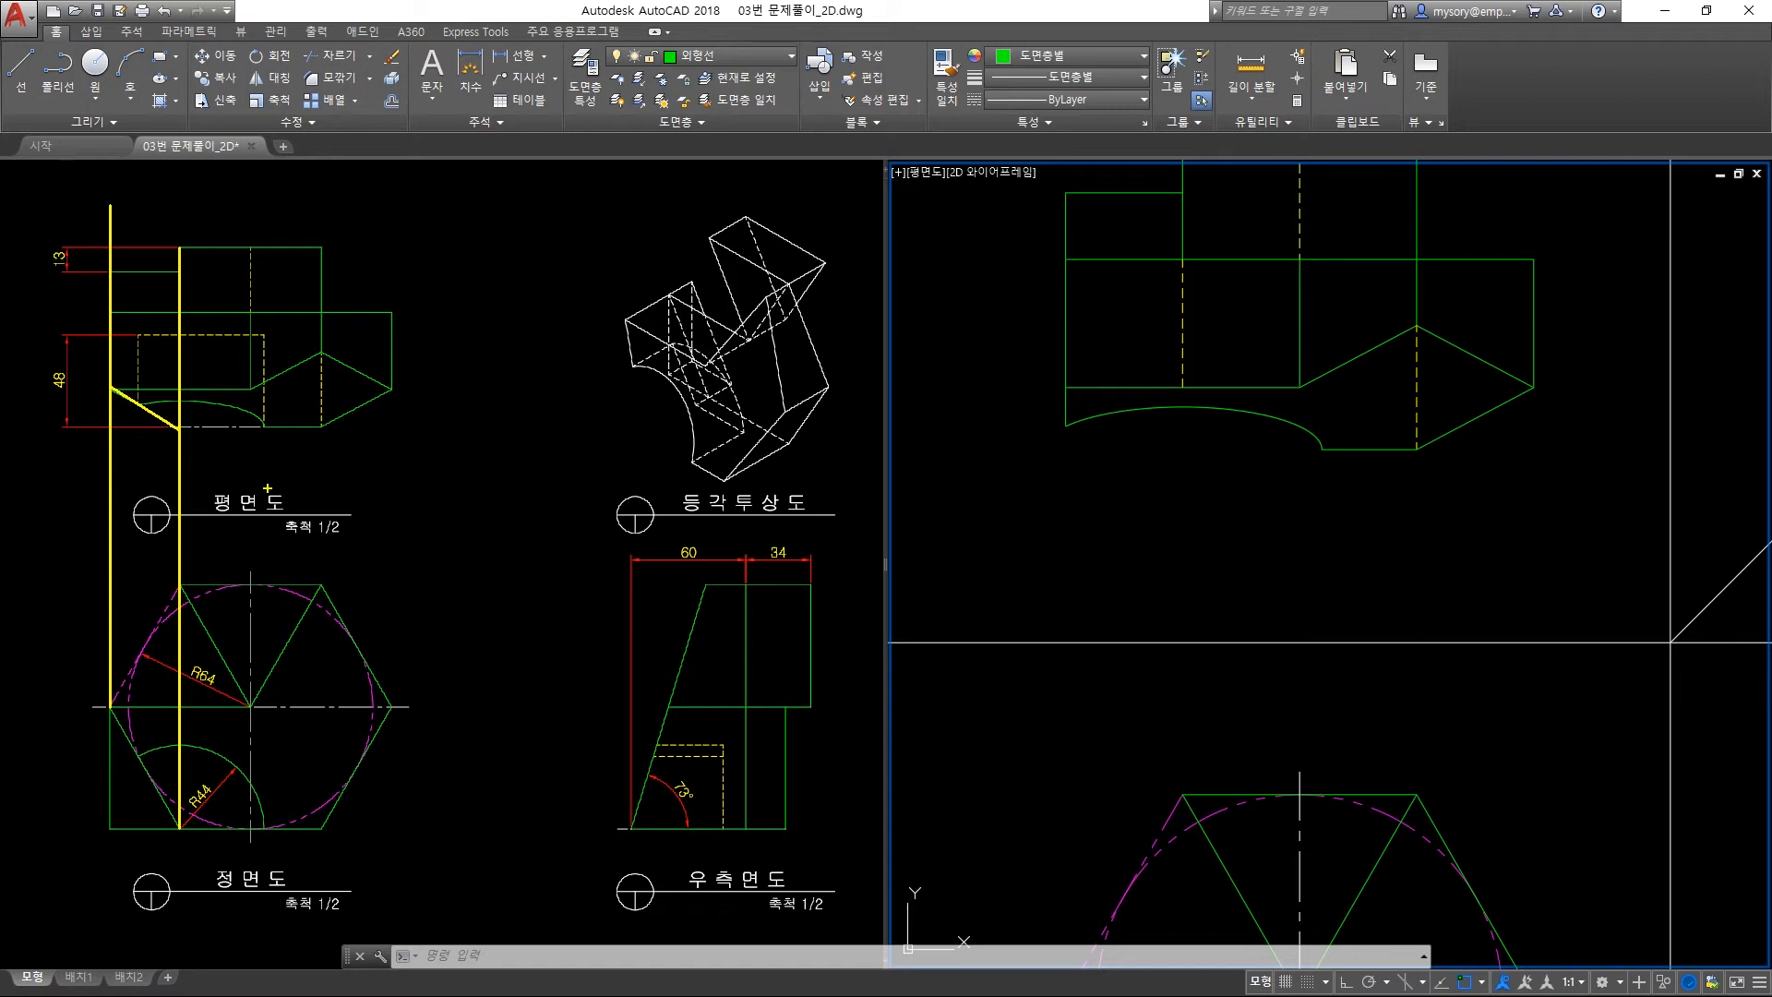
pyautogui.press('Escape')
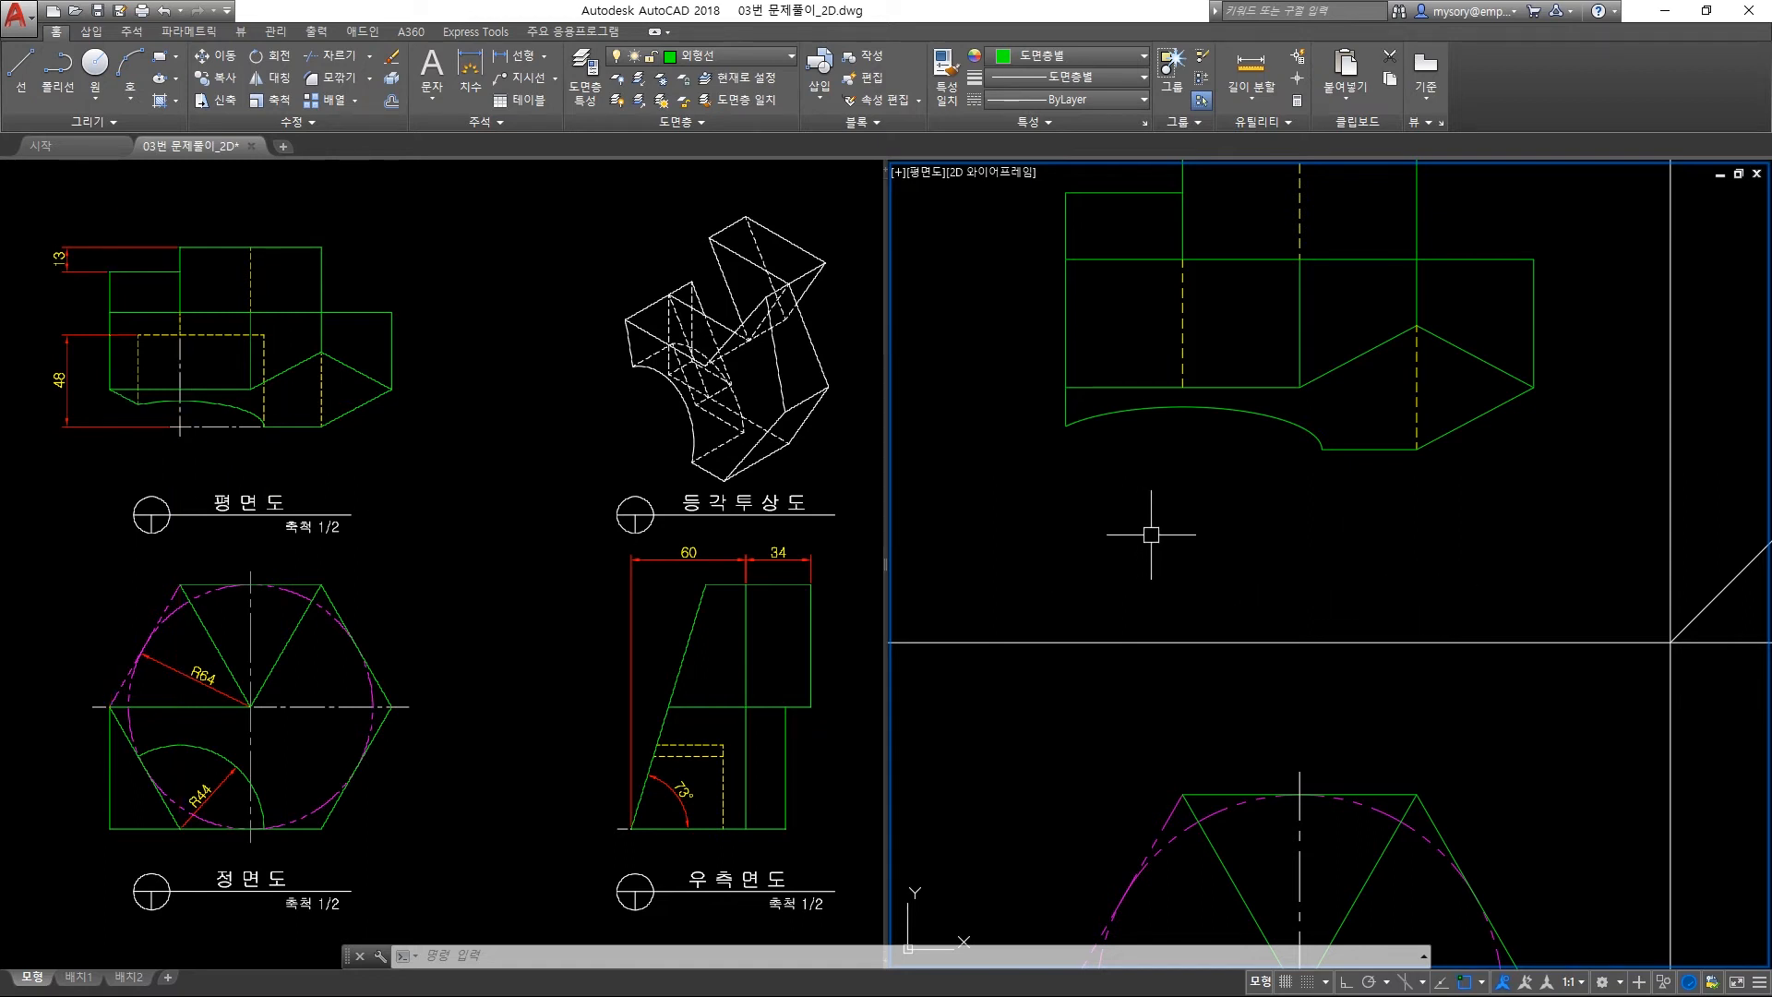
# Draw a slanted line in the top view from the lower left corner of the block to the ellipse arc's centre.
pyautogui.write('l')
pyautogui.press('Return')
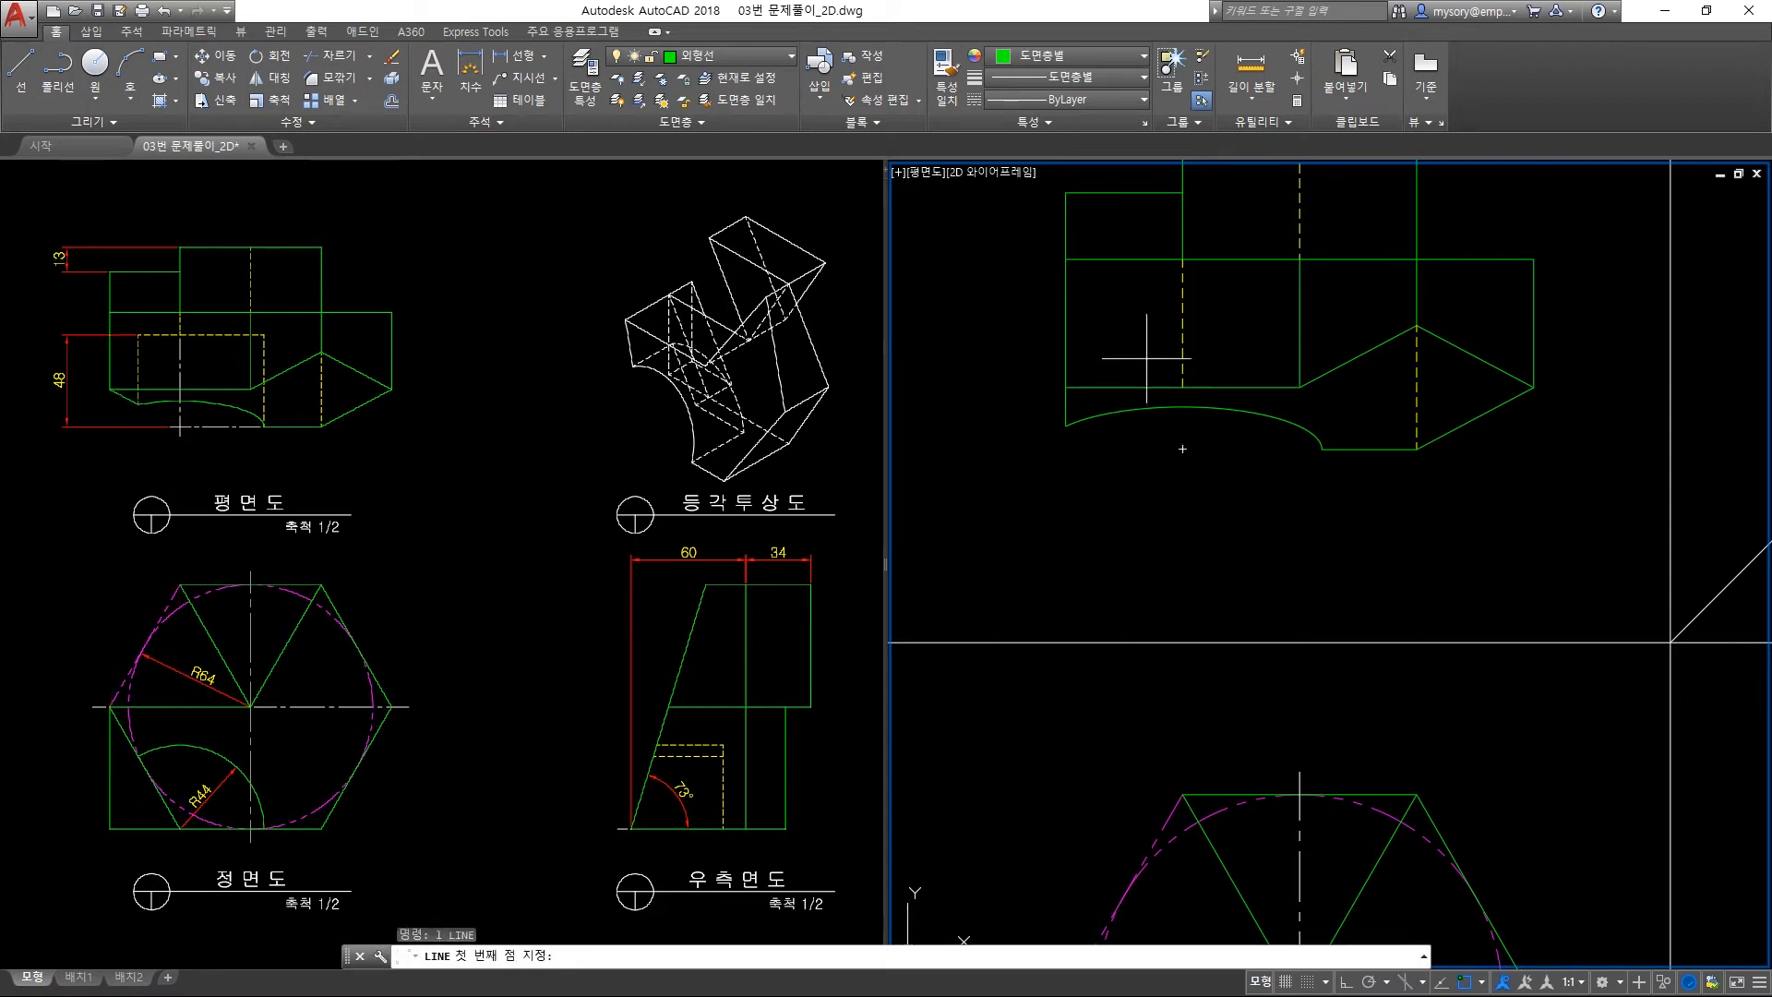
pyautogui.click(1066, 386)
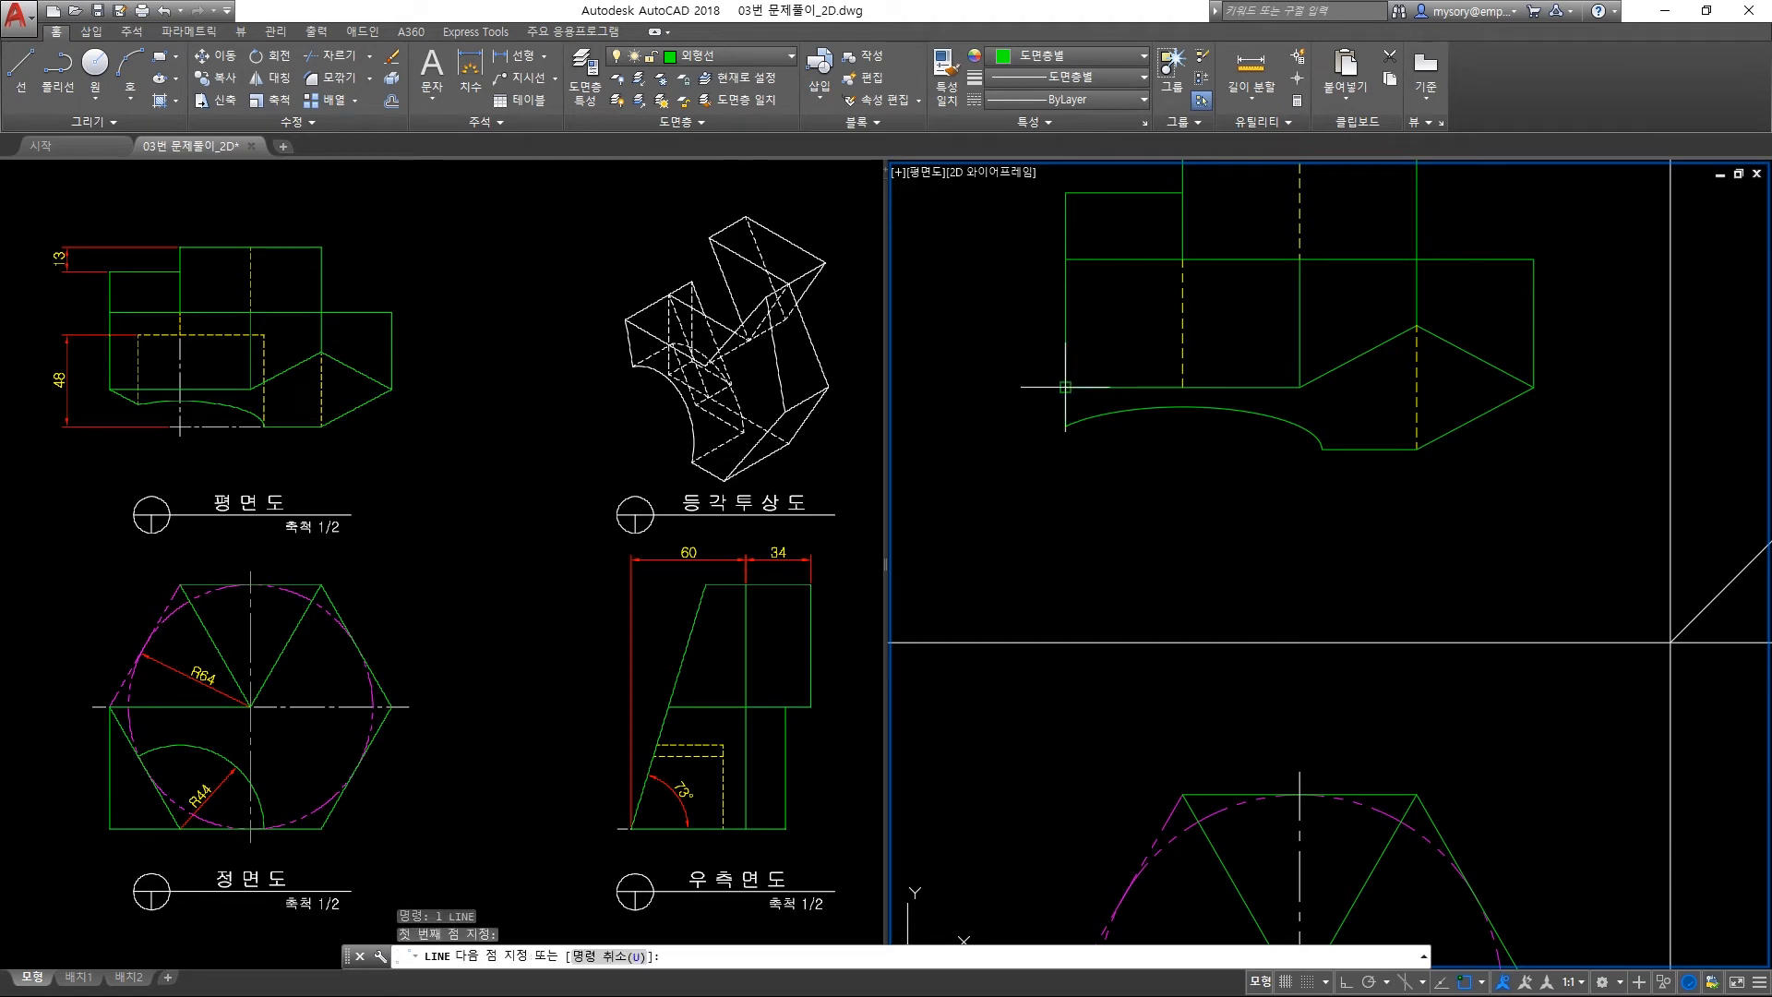
pyautogui.click(1183, 449)
pyautogui.press('Return')
# Trim the slanted line, the arc's left end and the left edge below the corner so they meet as one outline.
pyautogui.write('tr')
pyautogui.press('Return')
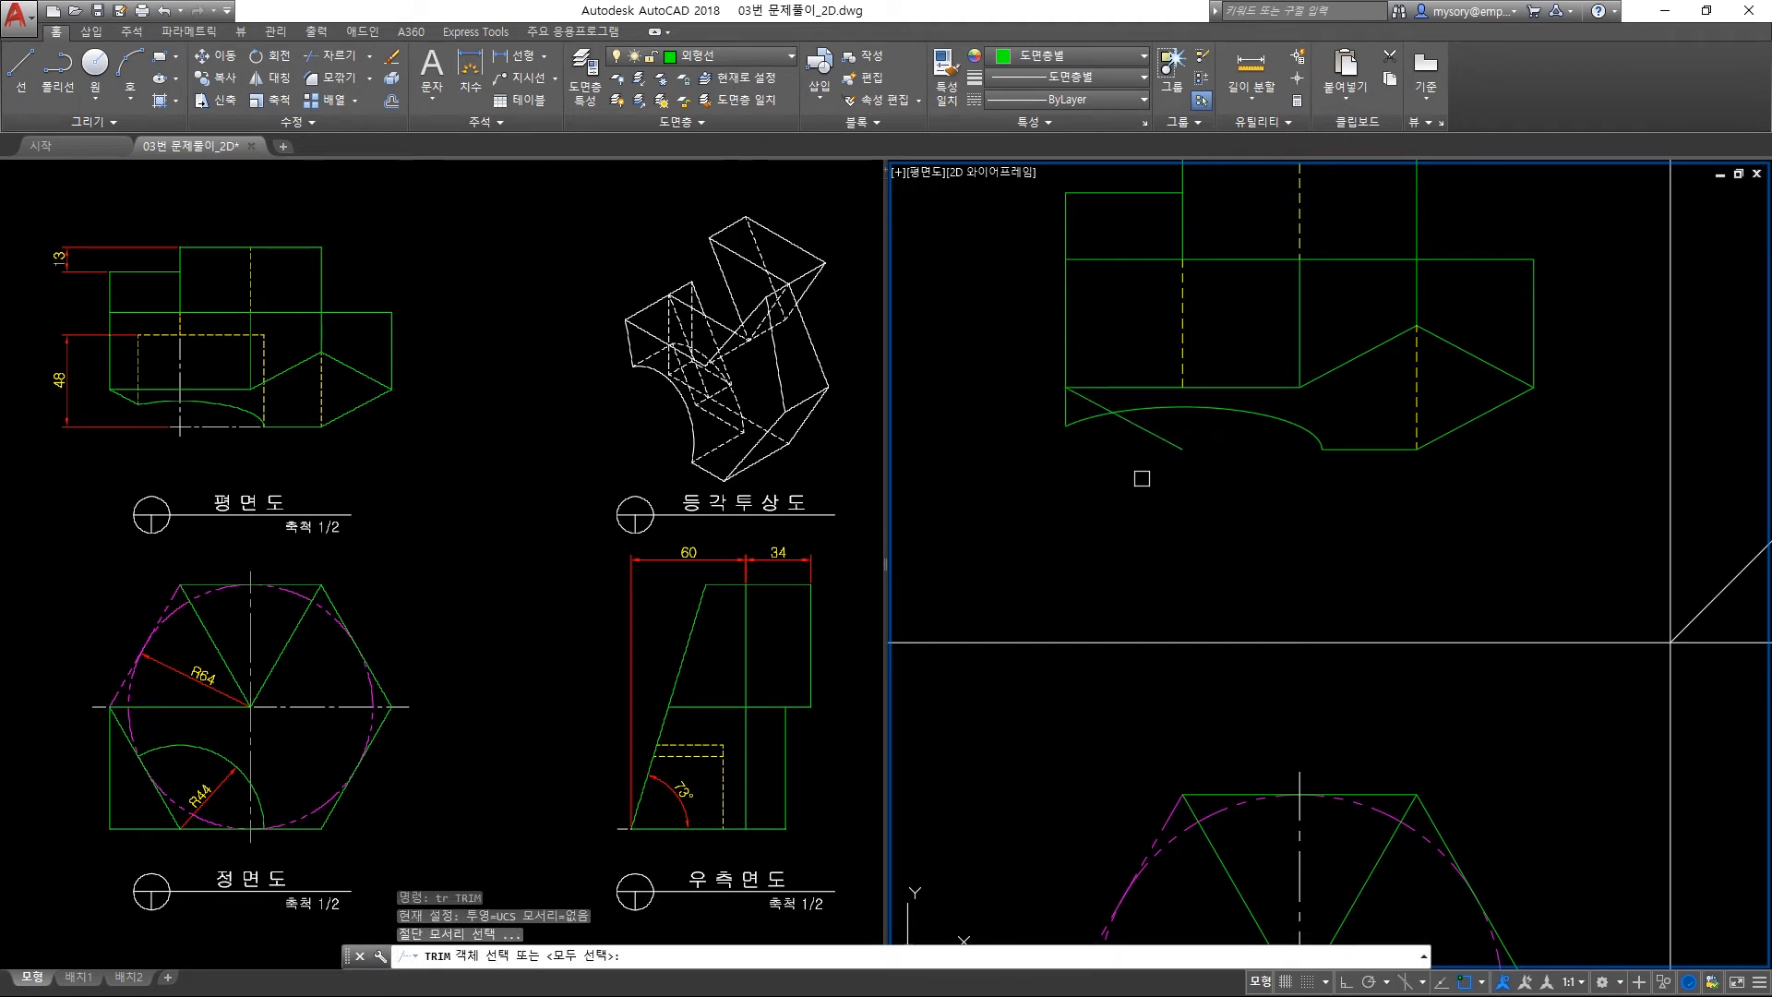
pyautogui.click(1107, 447)
pyautogui.click(1016, 348)
pyautogui.press('Return')
pyautogui.click(1088, 468)
pyautogui.click(1034, 412)
pyautogui.click(1156, 443)
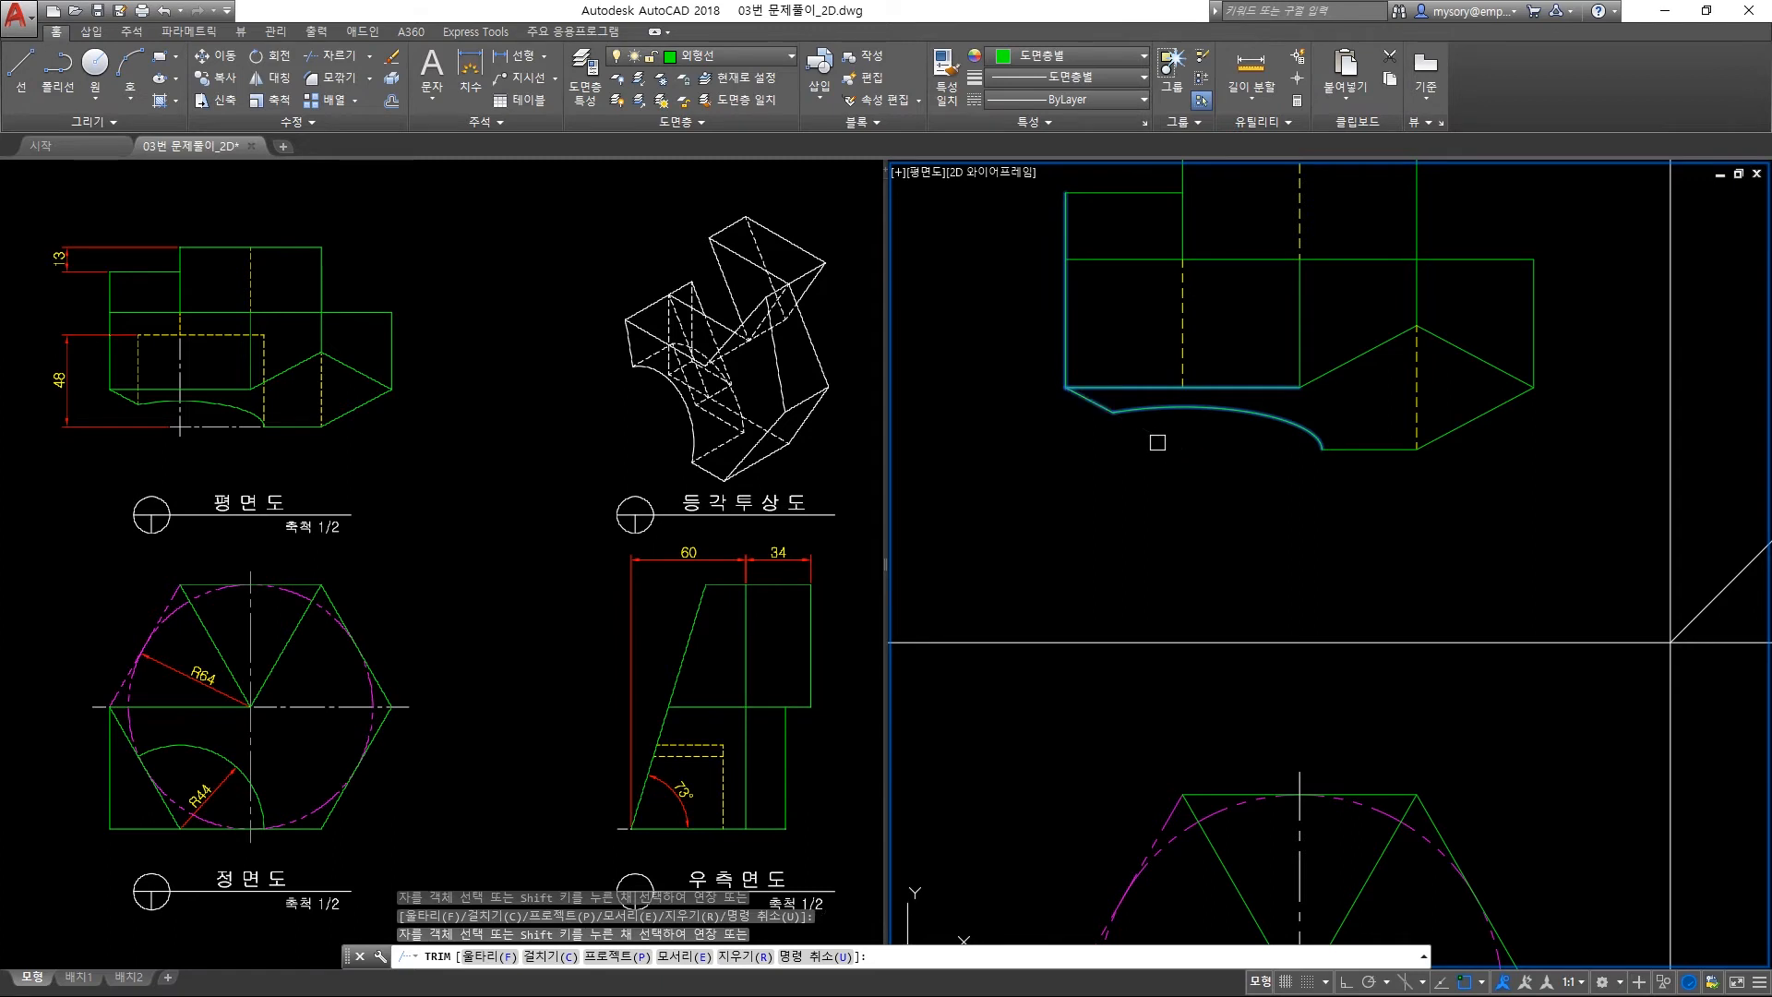
pyautogui.press('Return')
# Draw a vertical projection line from the left end of the front view's R44 arc up to the top view's long horizontal edge.
pyautogui.scroll(-3, 1151, 416)
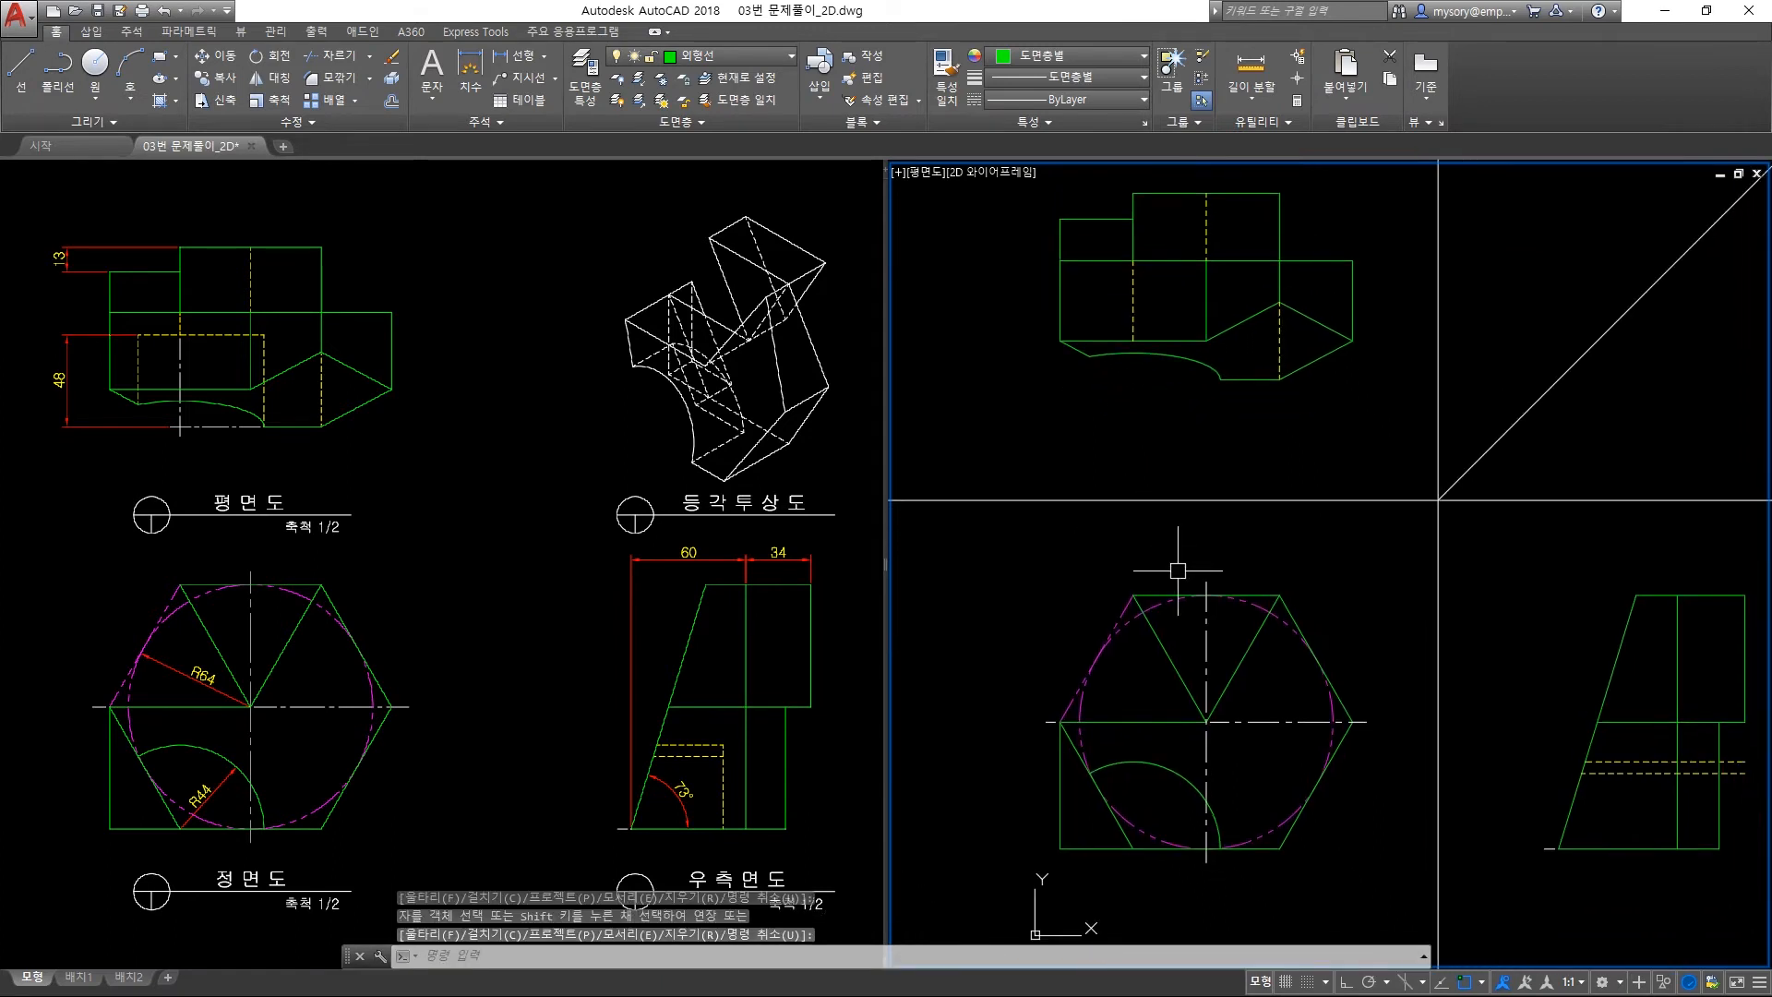
pyautogui.write('l')
pyautogui.press('Return')
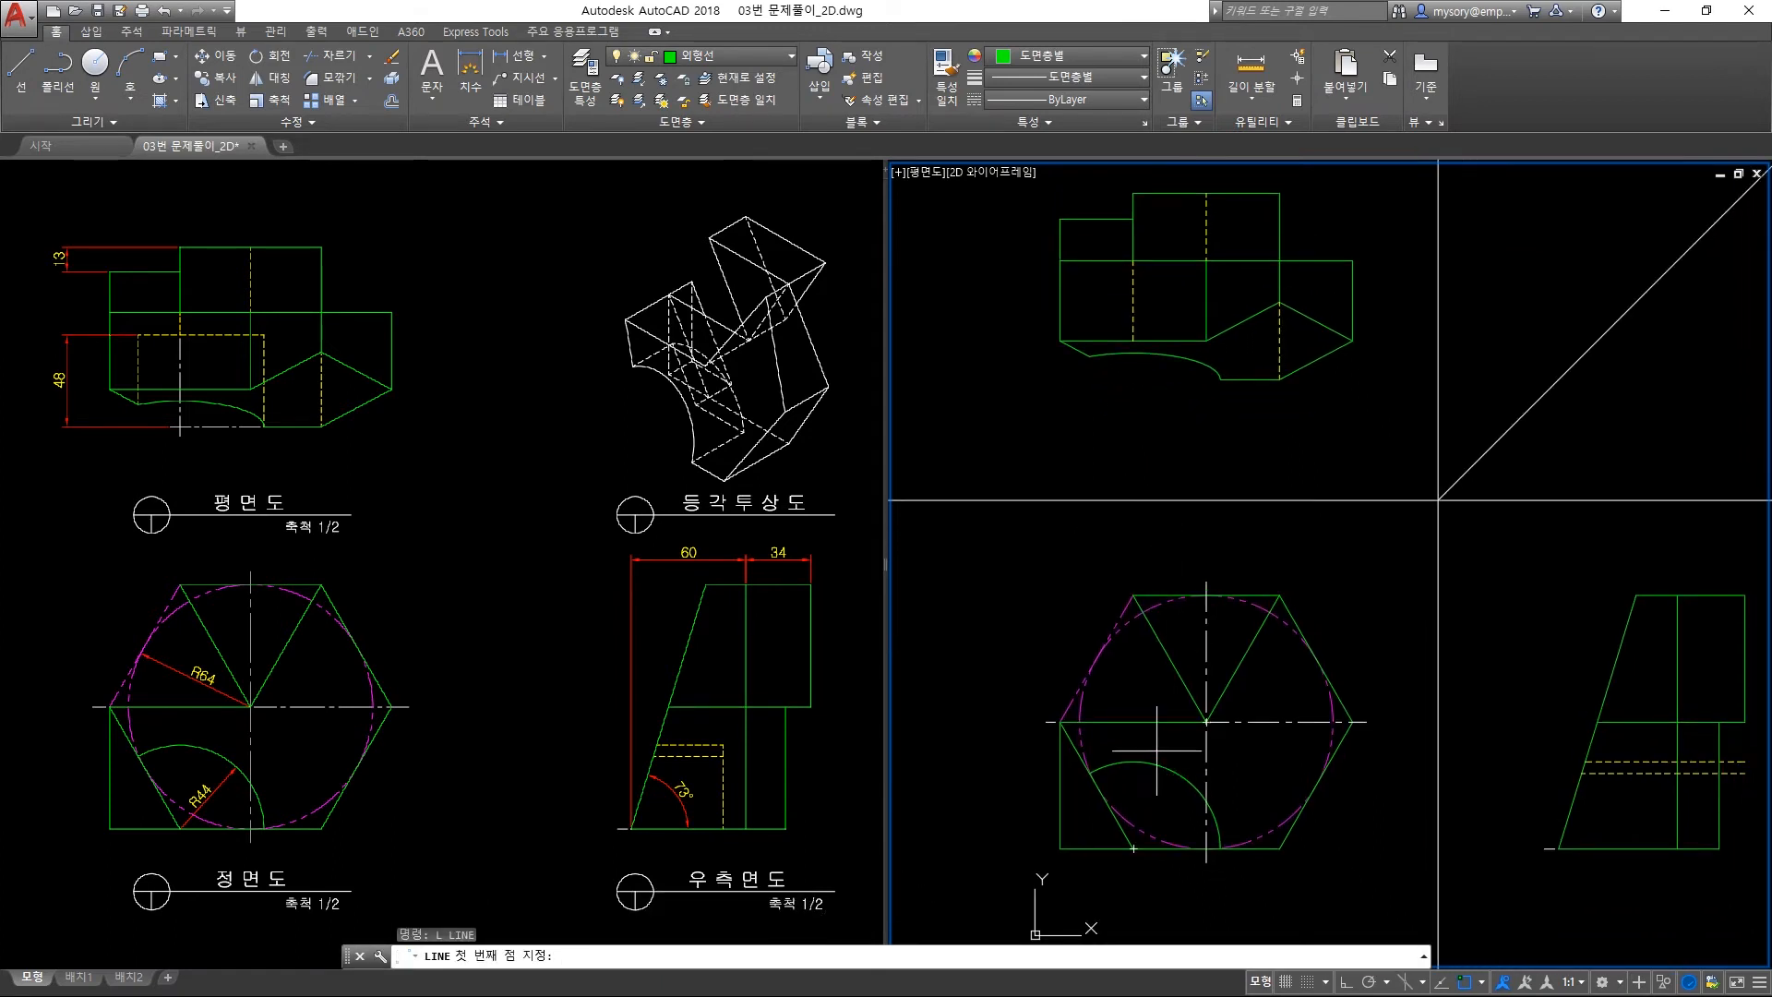
pyautogui.click(1087, 772)
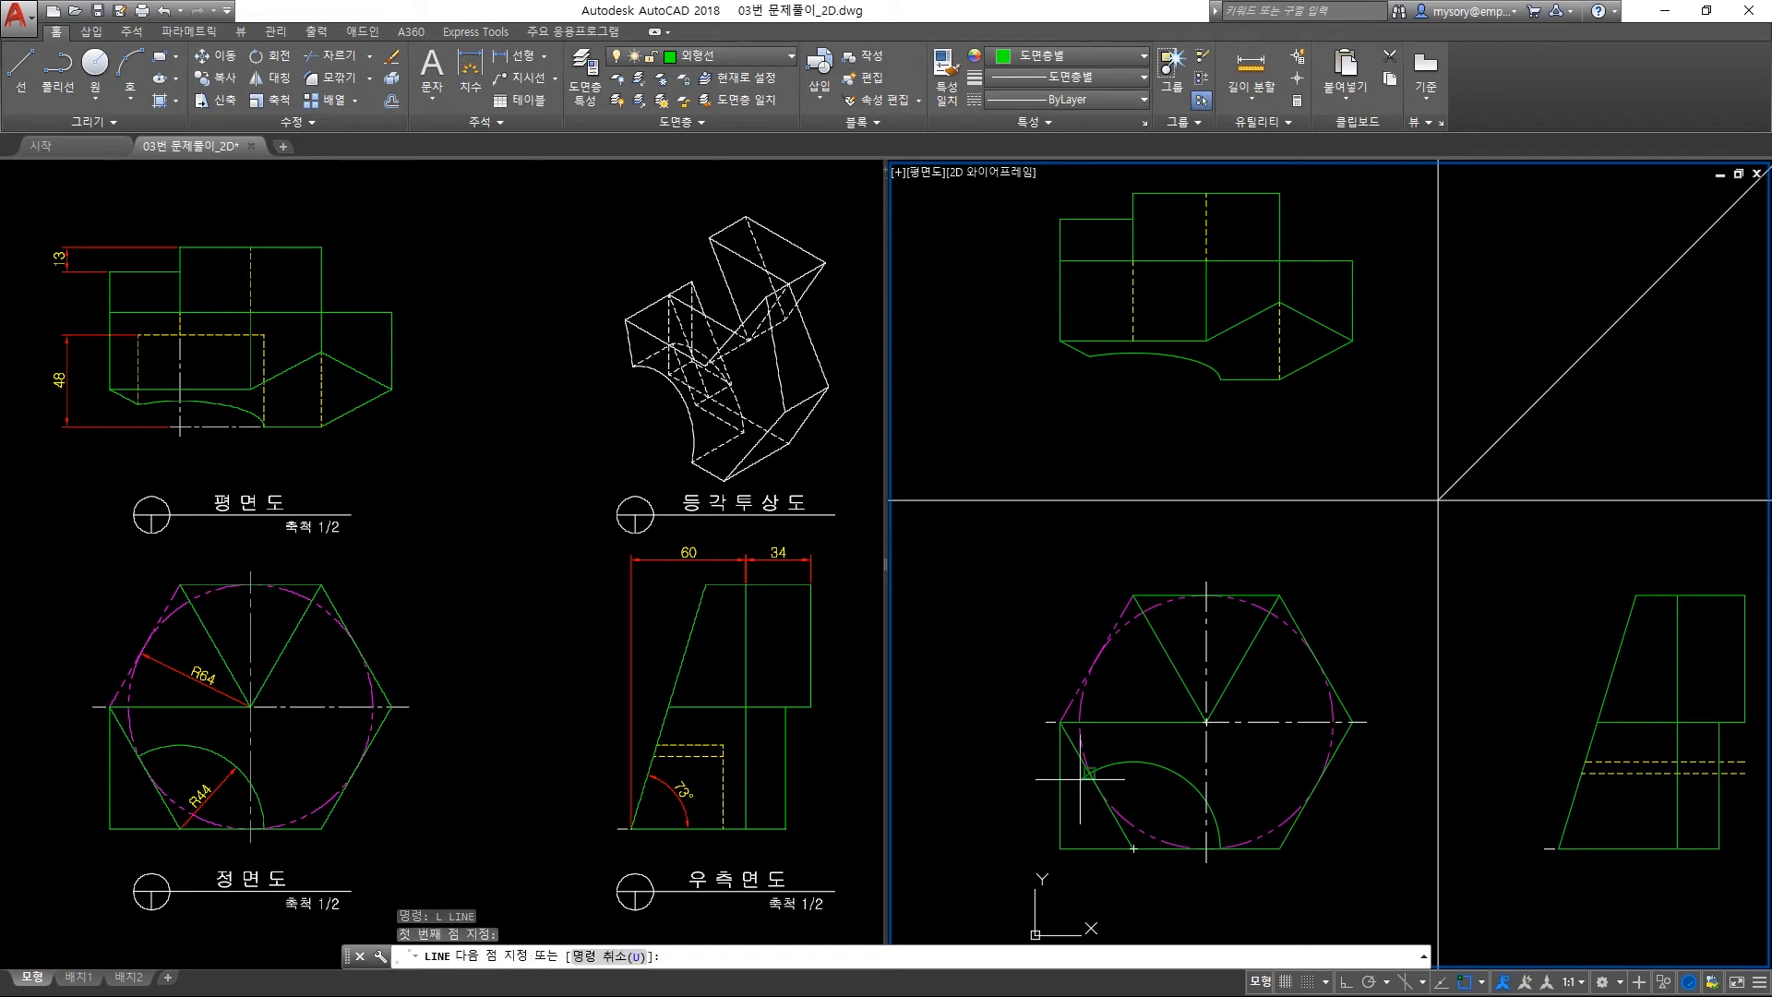
pyautogui.press('F8')
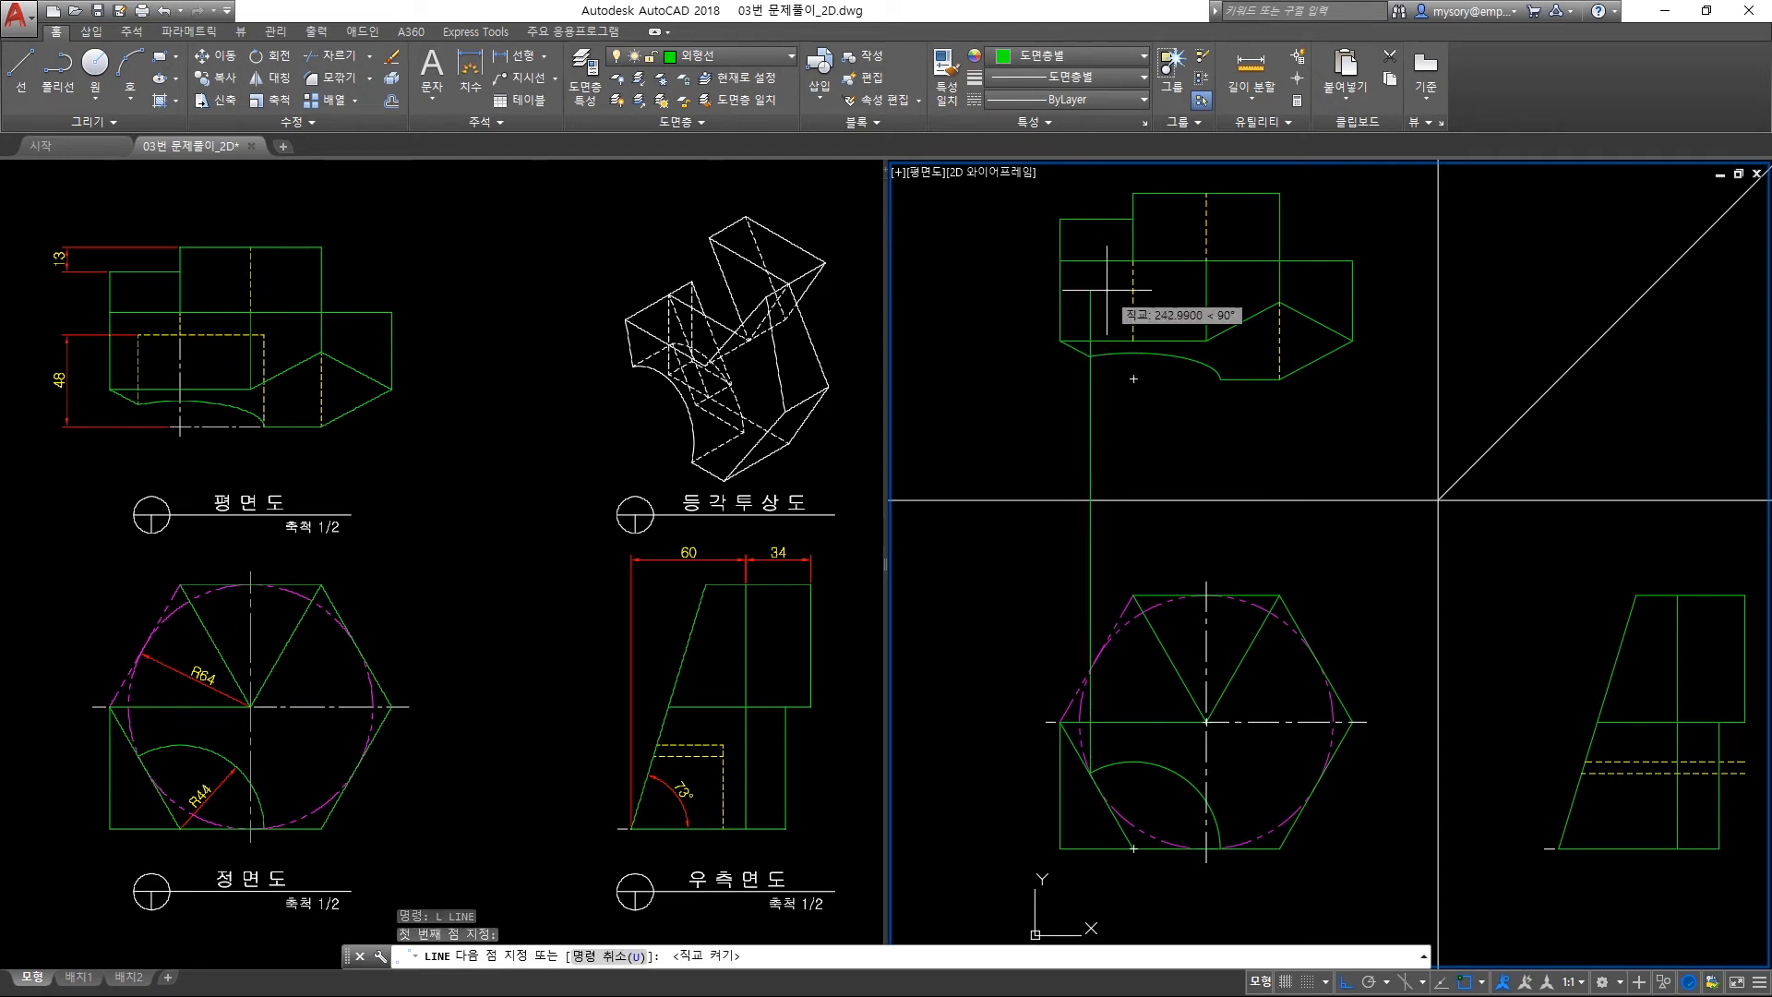
pyautogui.click(1090, 262)
pyautogui.press('Return')
# Draw a vertical line in the top view from the ellipse arc's right end up to the long horizontal edge.
pyautogui.scroll(6, 1085, 340)
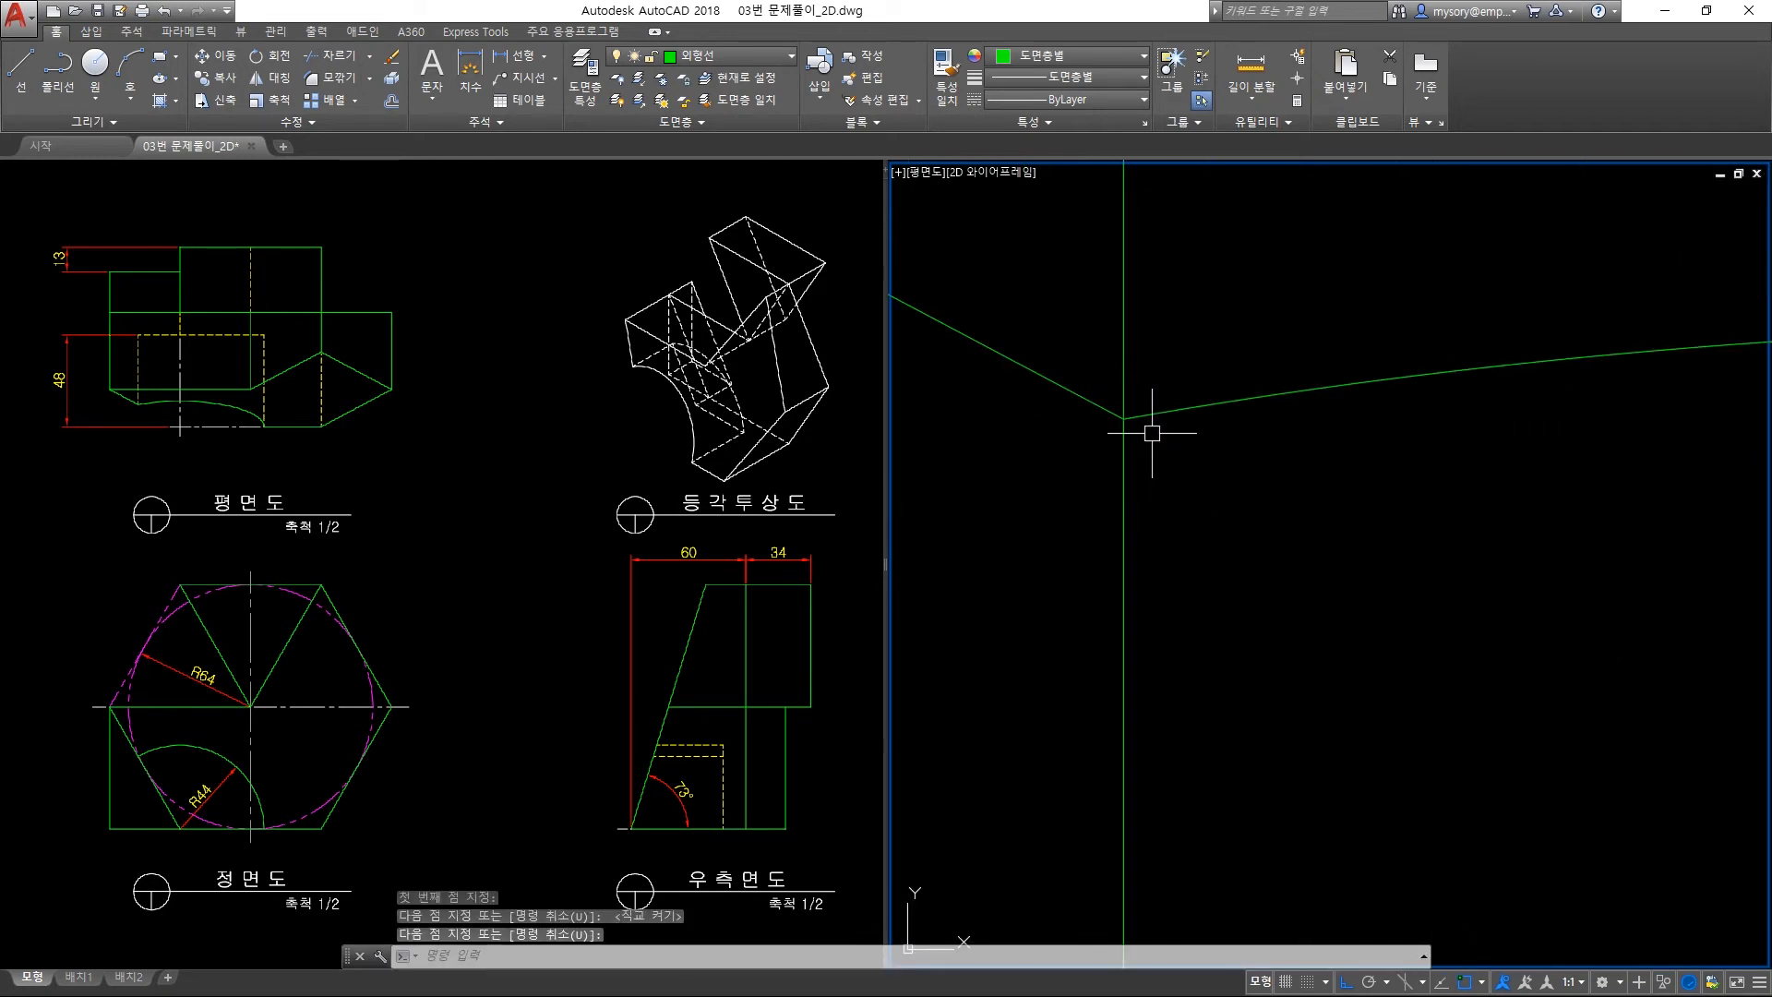
pyautogui.scroll(-5, 1226, 479)
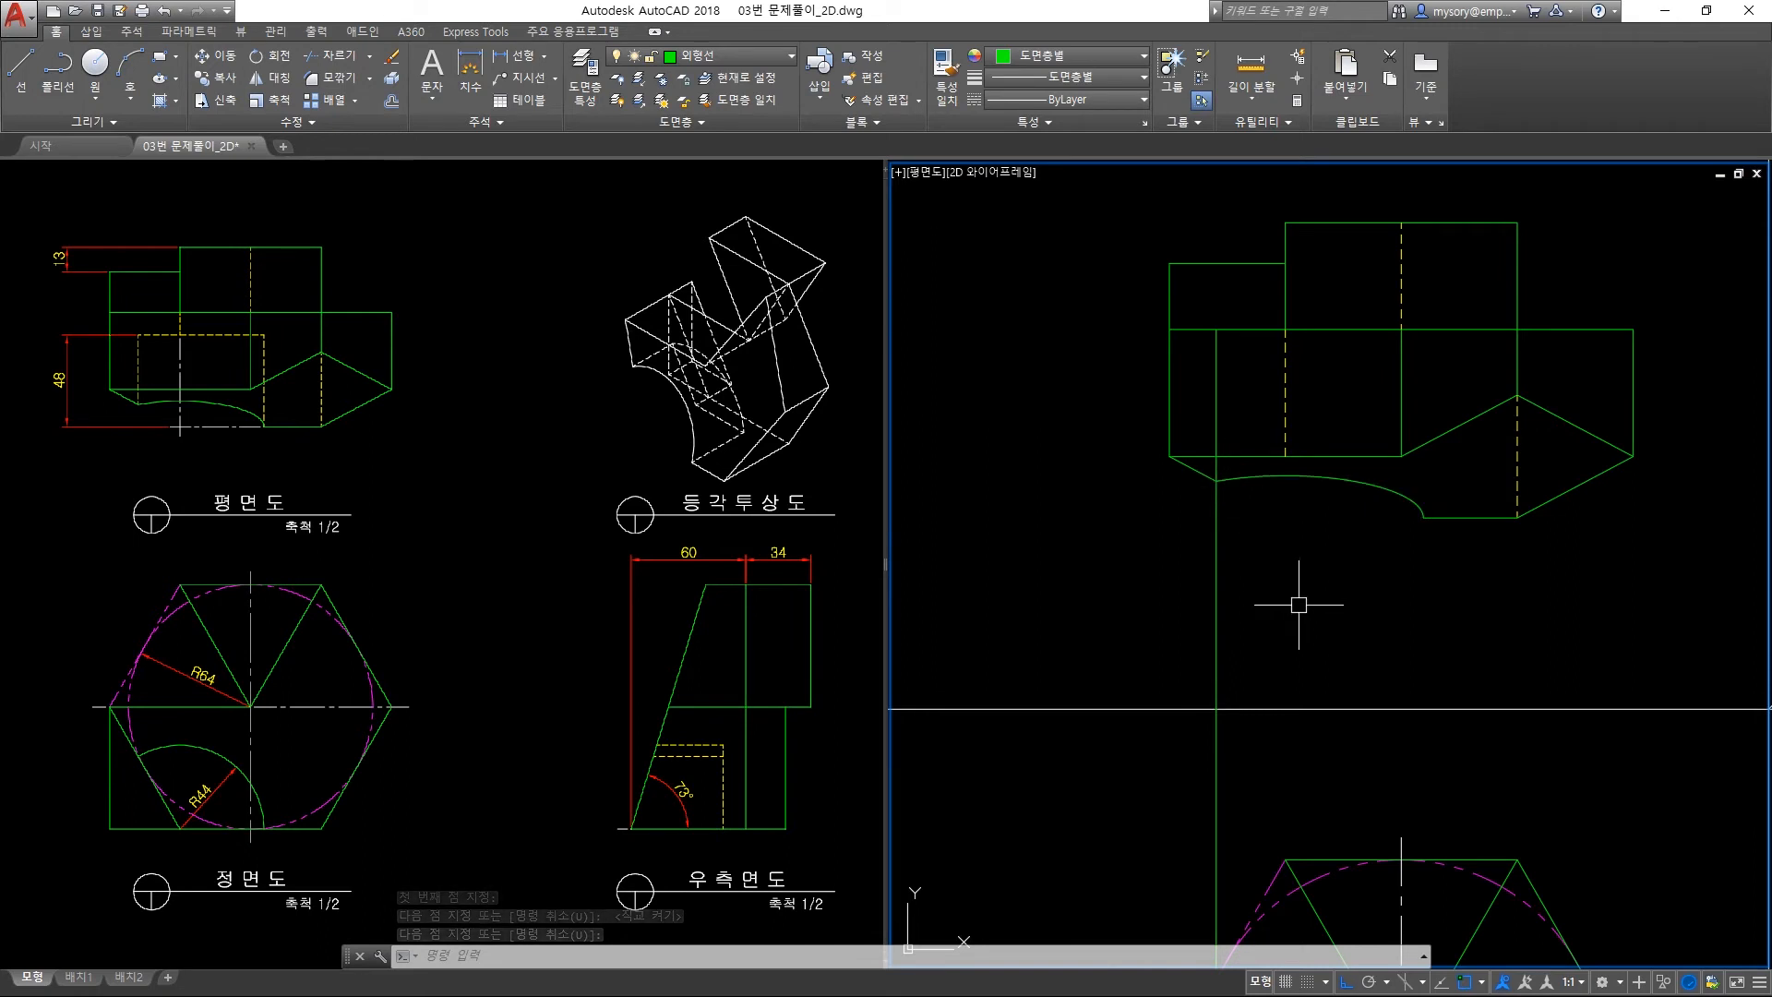
pyautogui.moveTo(1290, 600); pyautogui.dragTo(1195, 507, button='middle')
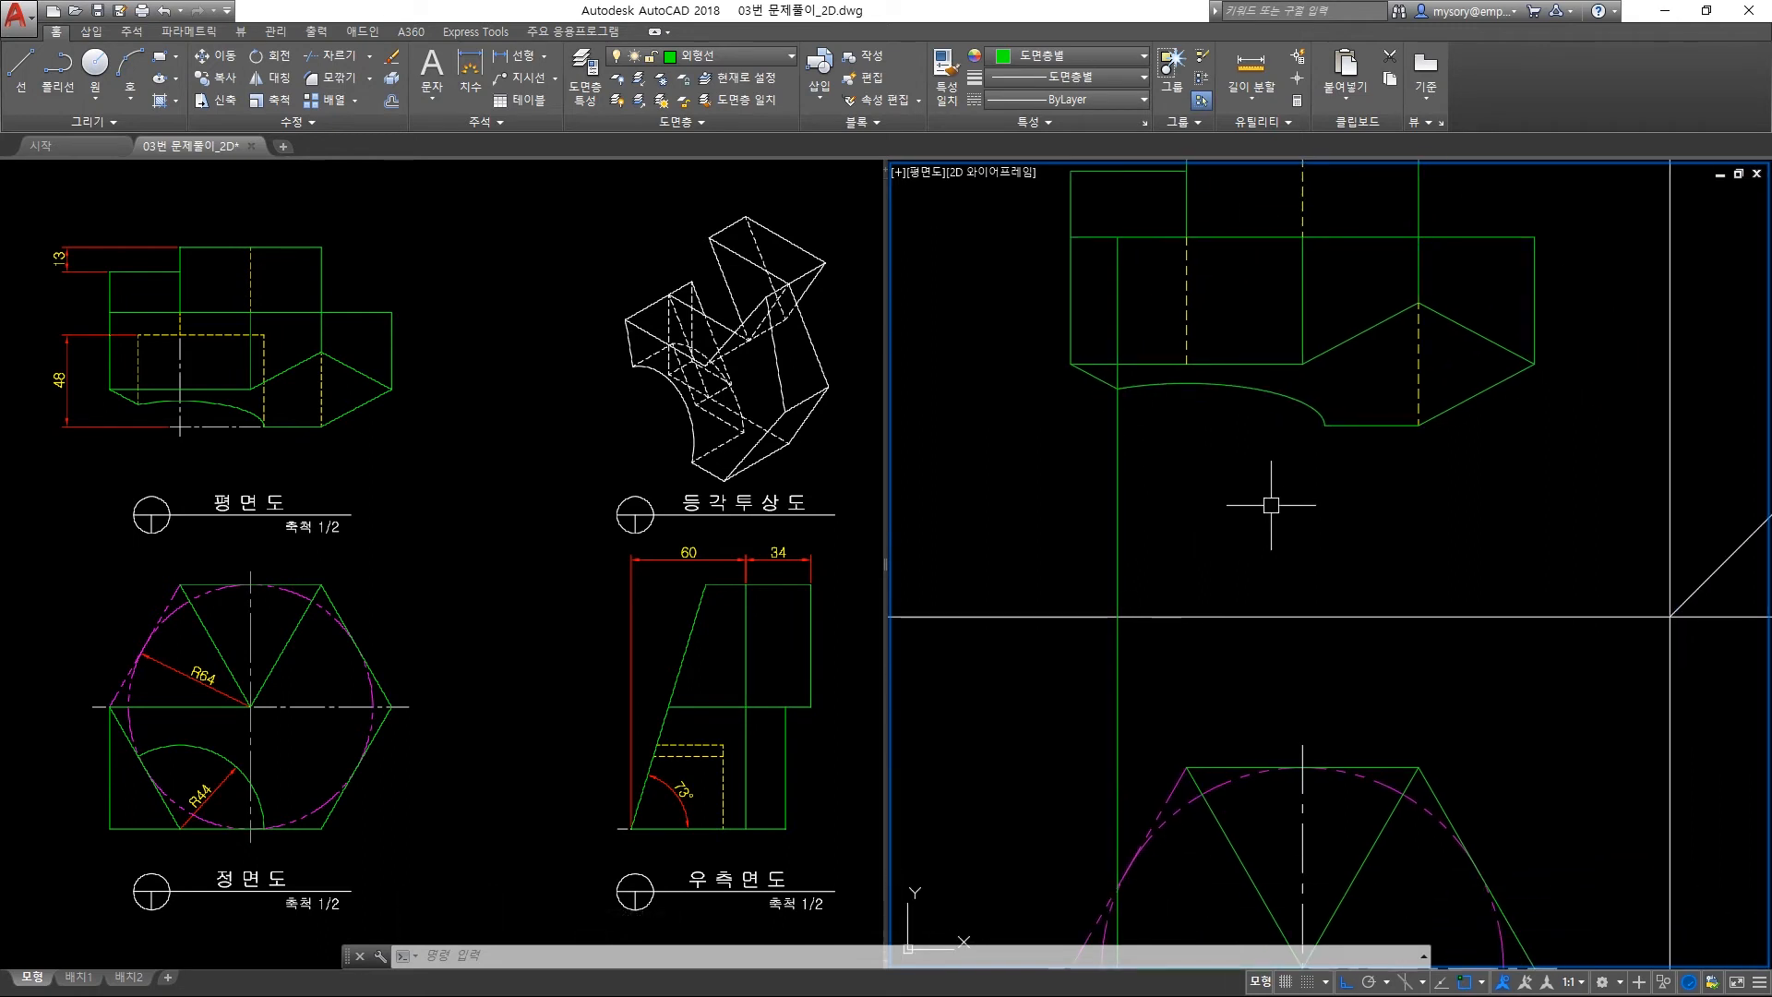
pyautogui.write('l')
pyautogui.press('Return')
pyautogui.click(1325, 424)
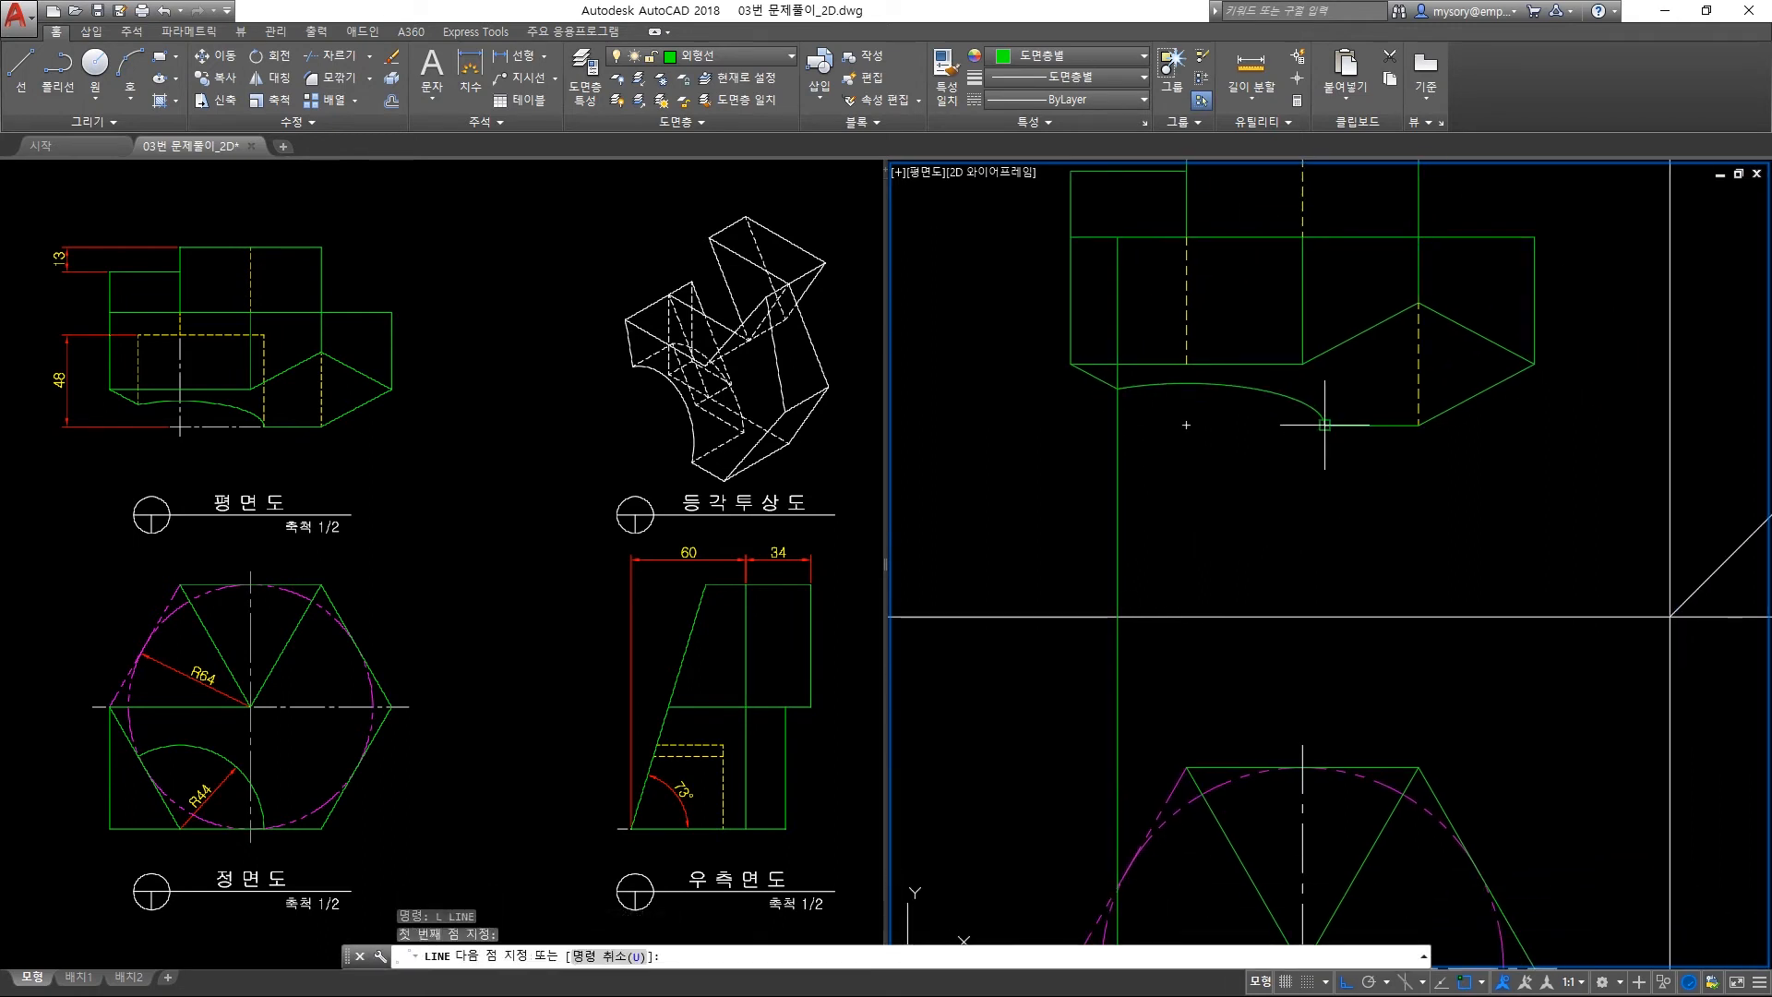
pyautogui.click(1325, 237)
pyautogui.press('Return')
pyautogui.moveTo(1284, 324); pyautogui.dragTo(1295, 375, button='middle')
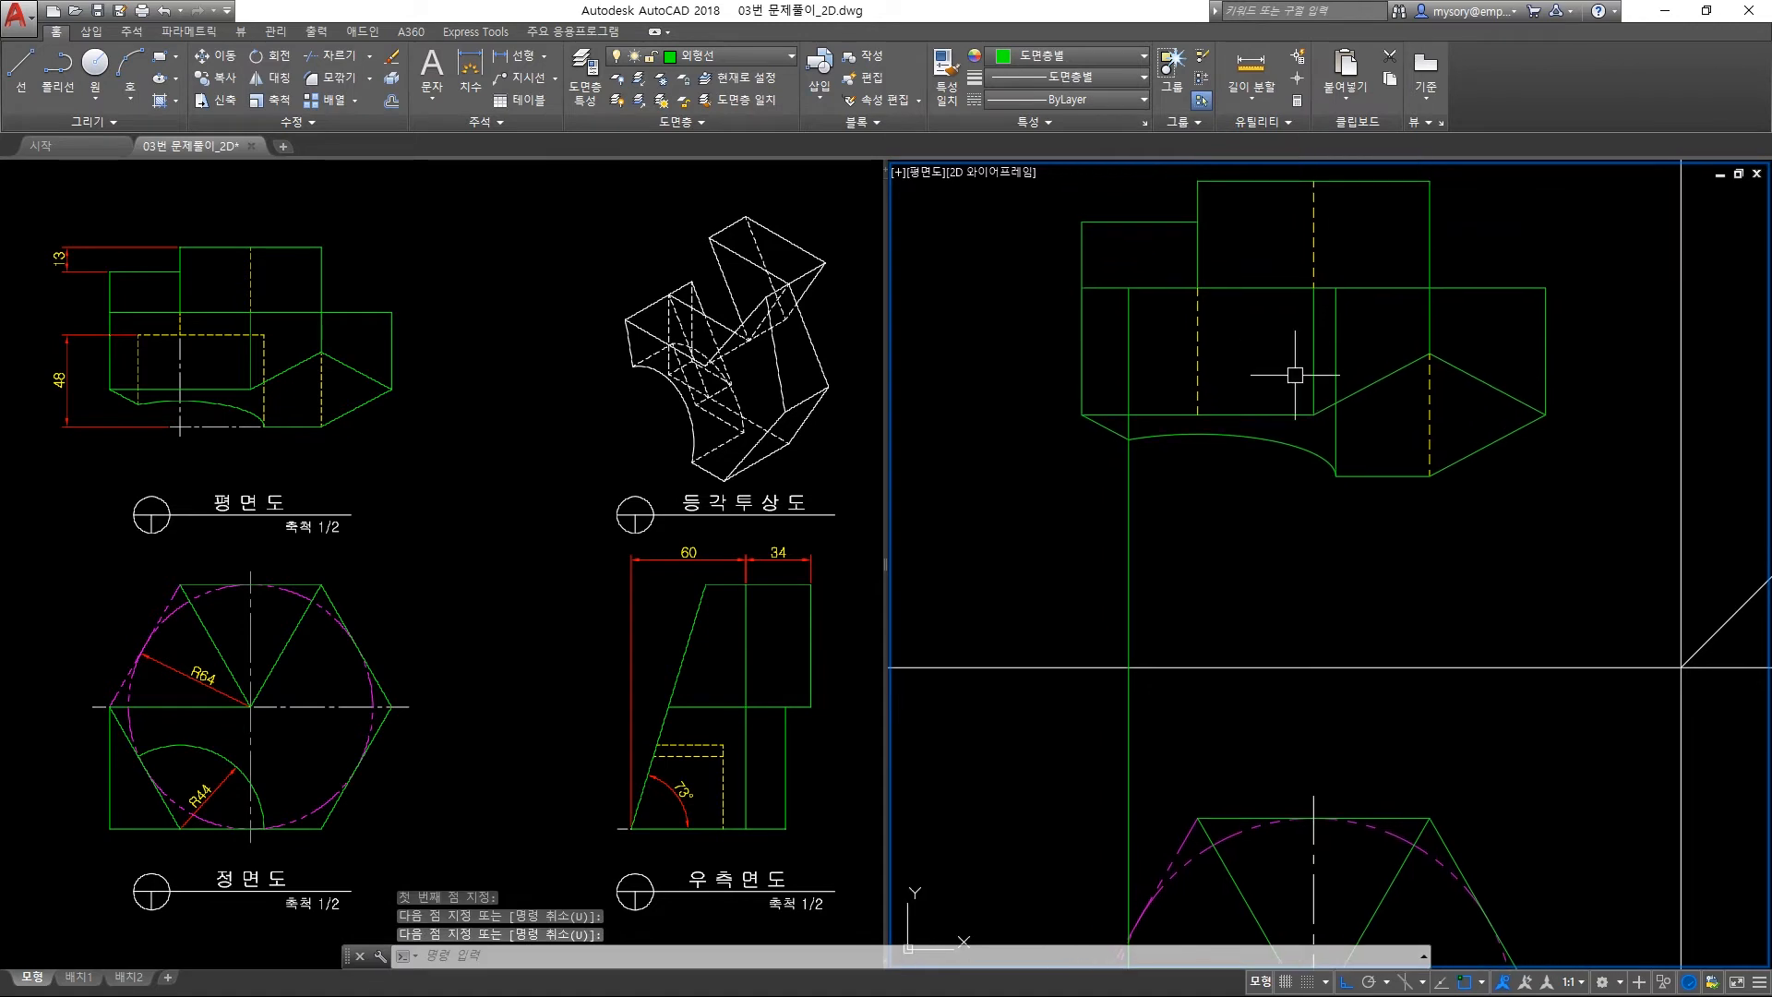
# Offset the top view's lowest horizontal edge upward by 48.
pyautogui.write('o')
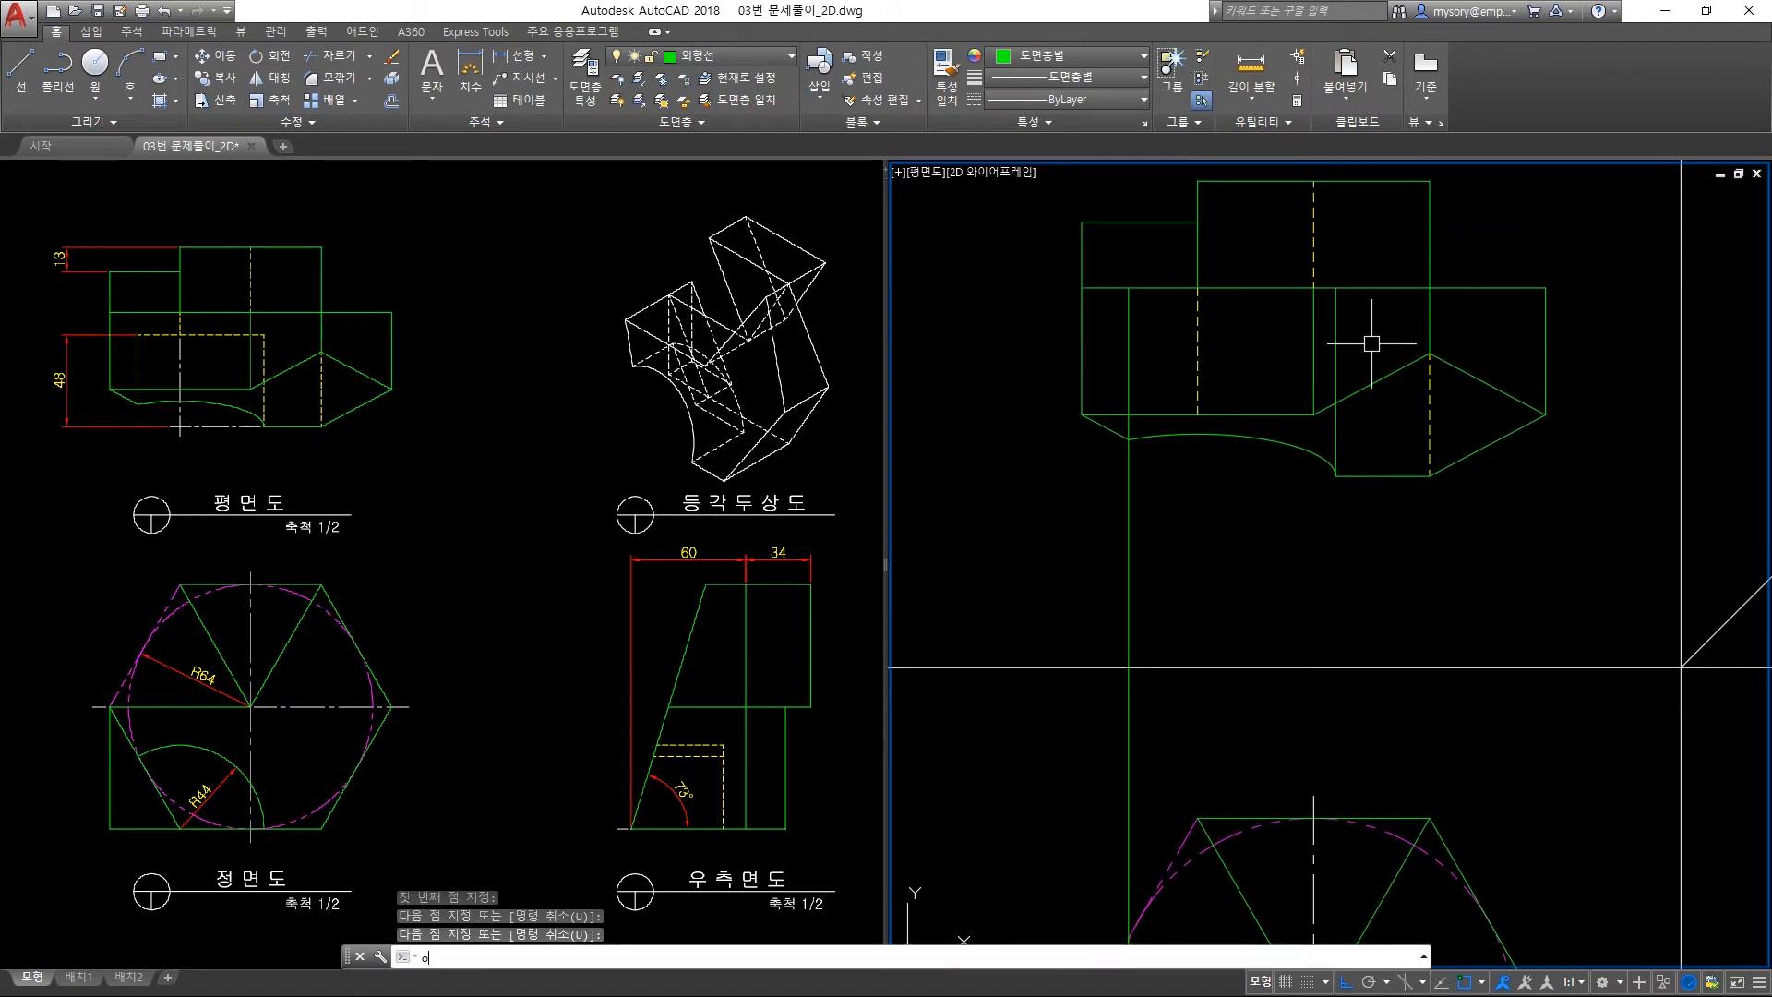
pyautogui.press('Return')
pyautogui.write('48')
pyautogui.press('Return')
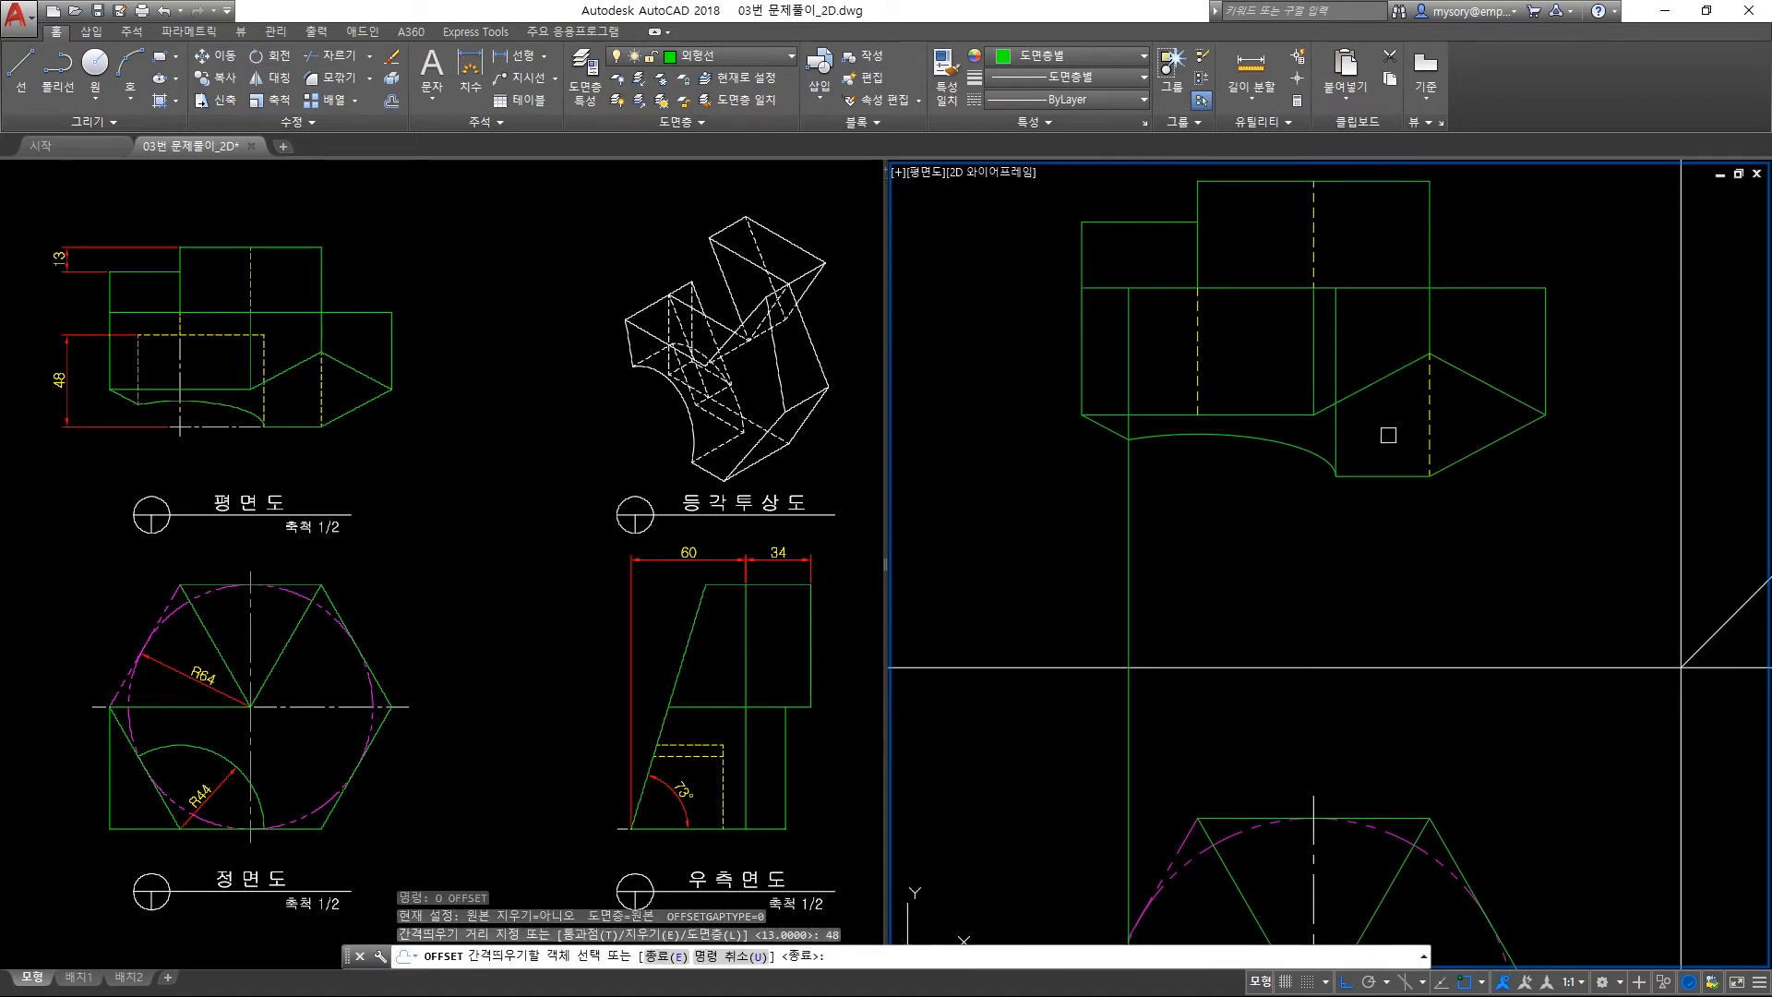
pyautogui.click(1381, 477)
pyautogui.click(1387, 444)
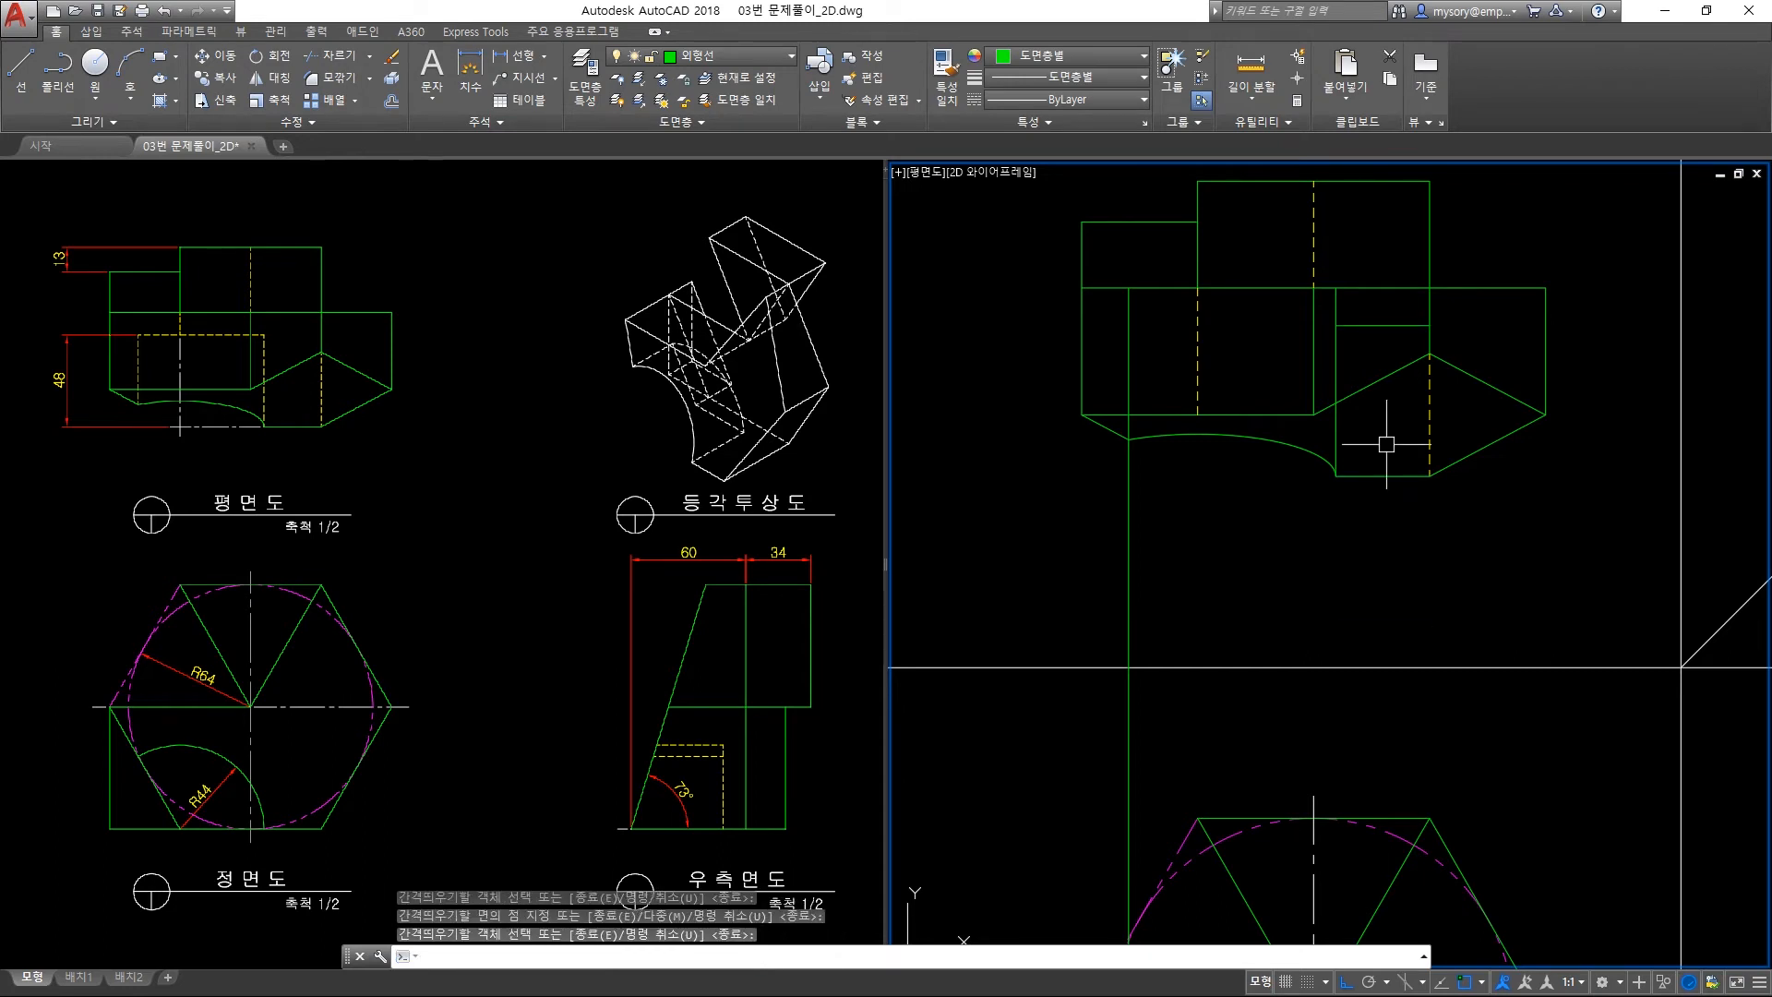
# Fillet the offset line with both vertical lines into sharp corners, and cut the left vertical line at the ellipse arc's left end.
pyautogui.write('f')
pyautogui.press('Return')
pyautogui.click(1365, 319)
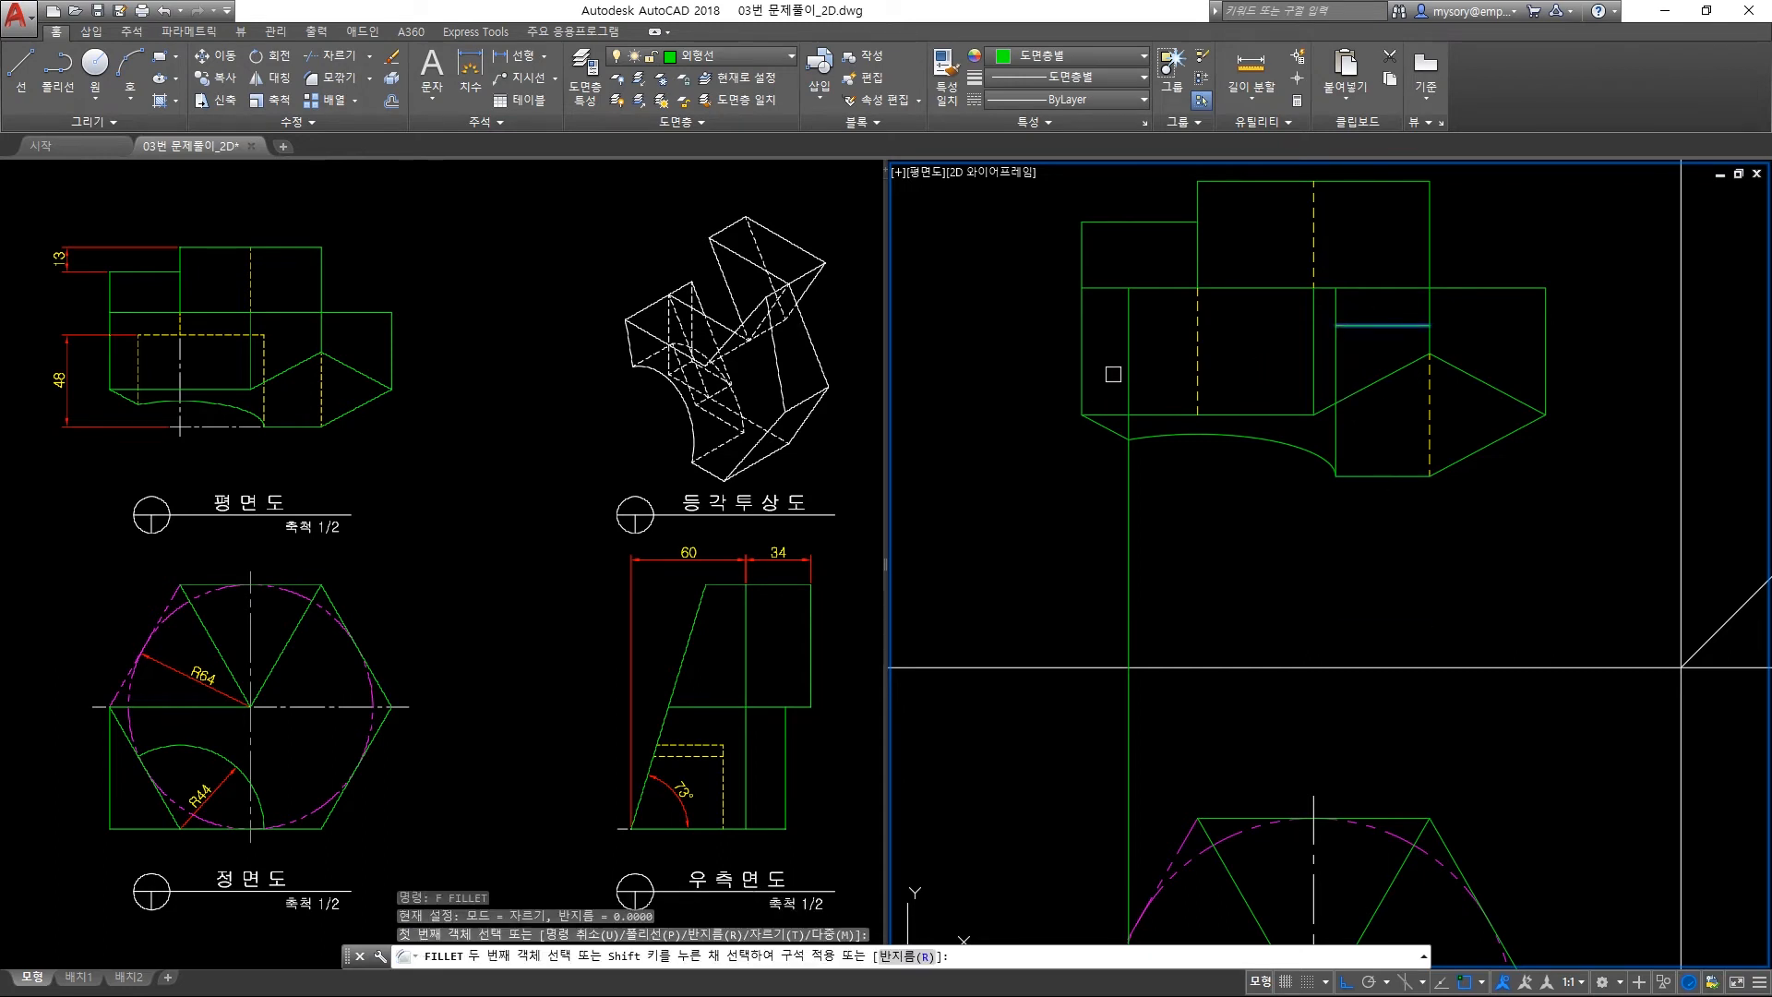
pyautogui.click(1127, 363)
pyautogui.press('Return')
pyautogui.click(1263, 327)
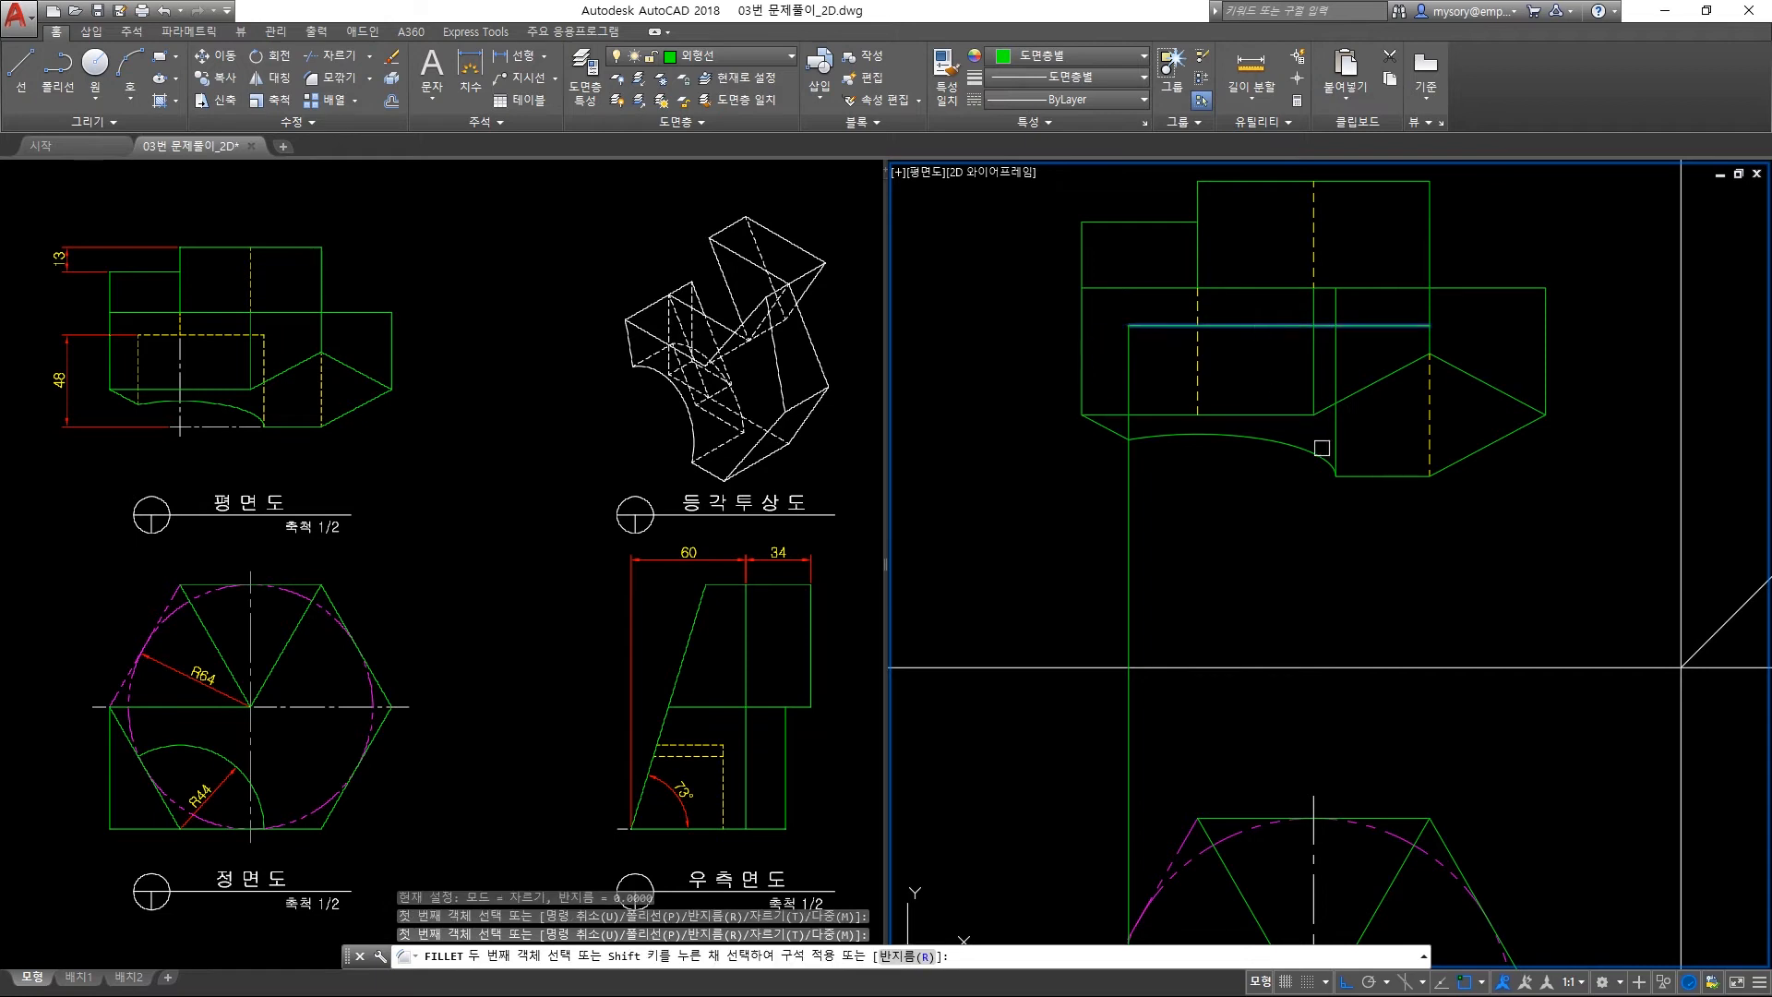
pyautogui.click(1333, 446)
pyautogui.press('Return')
pyautogui.click(1178, 436)
pyautogui.click(1131, 394)
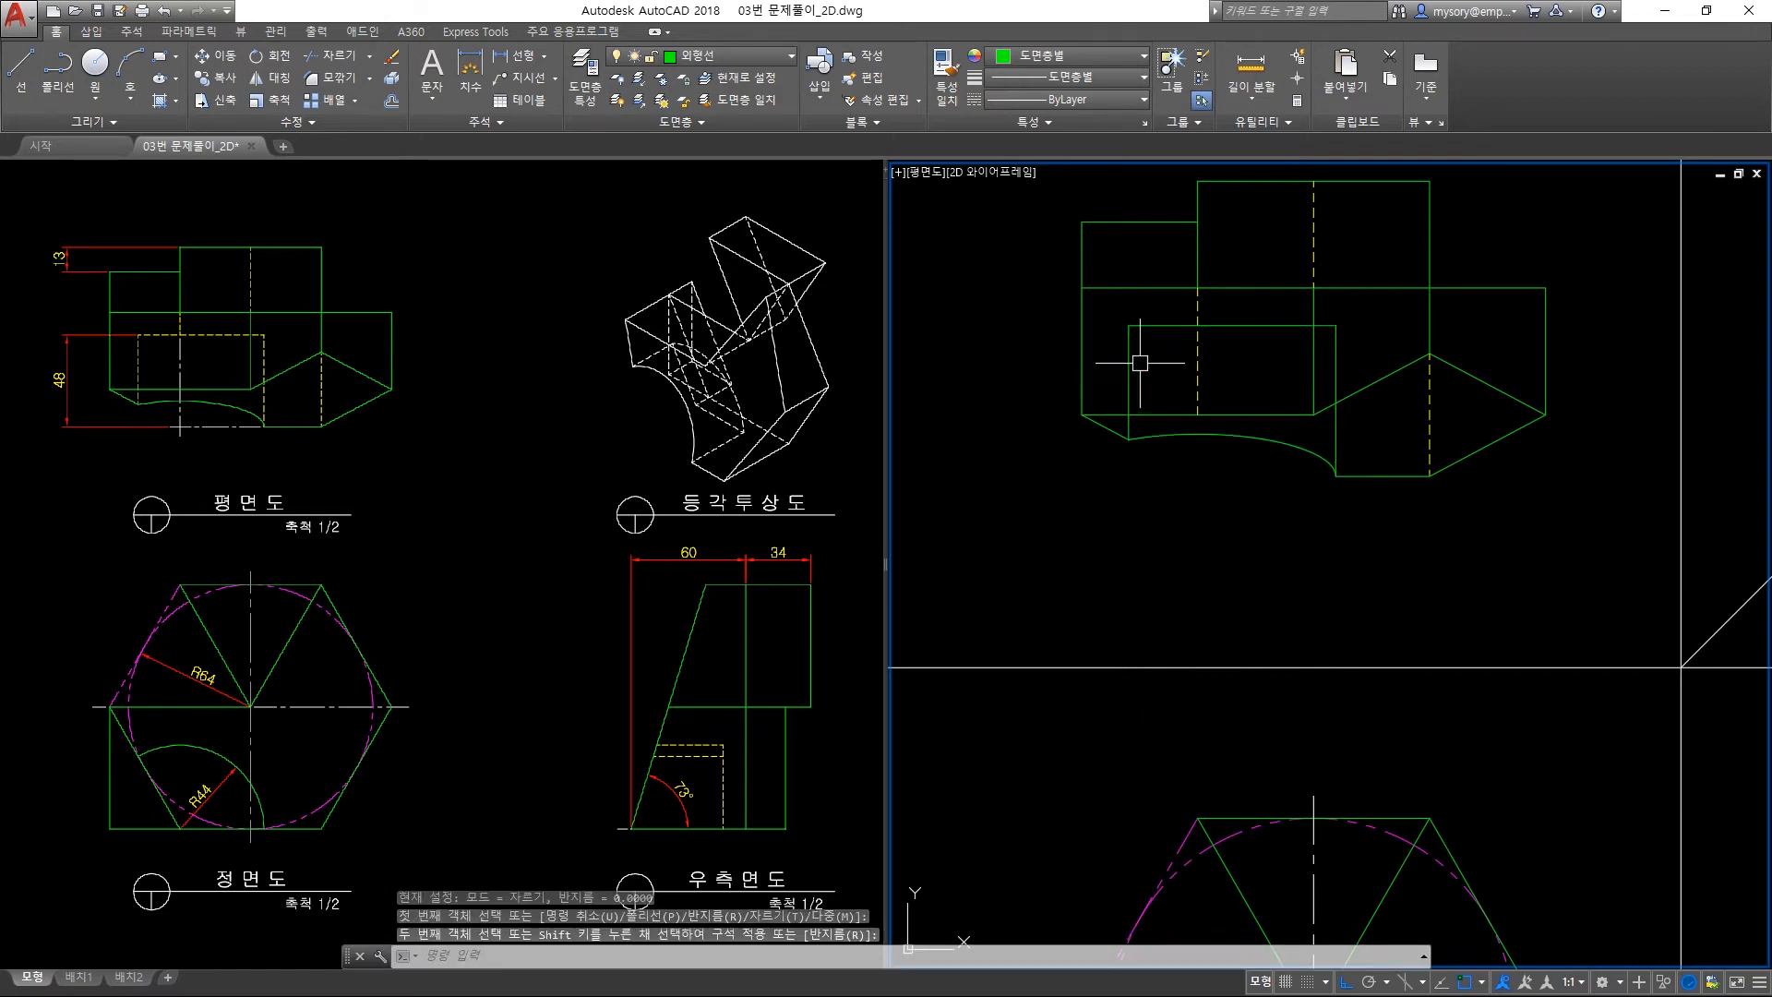
# Match the three recess lines in the top view to the properties of the existing dashed hidden line.
pyautogui.write('ma')
pyautogui.press('Return')
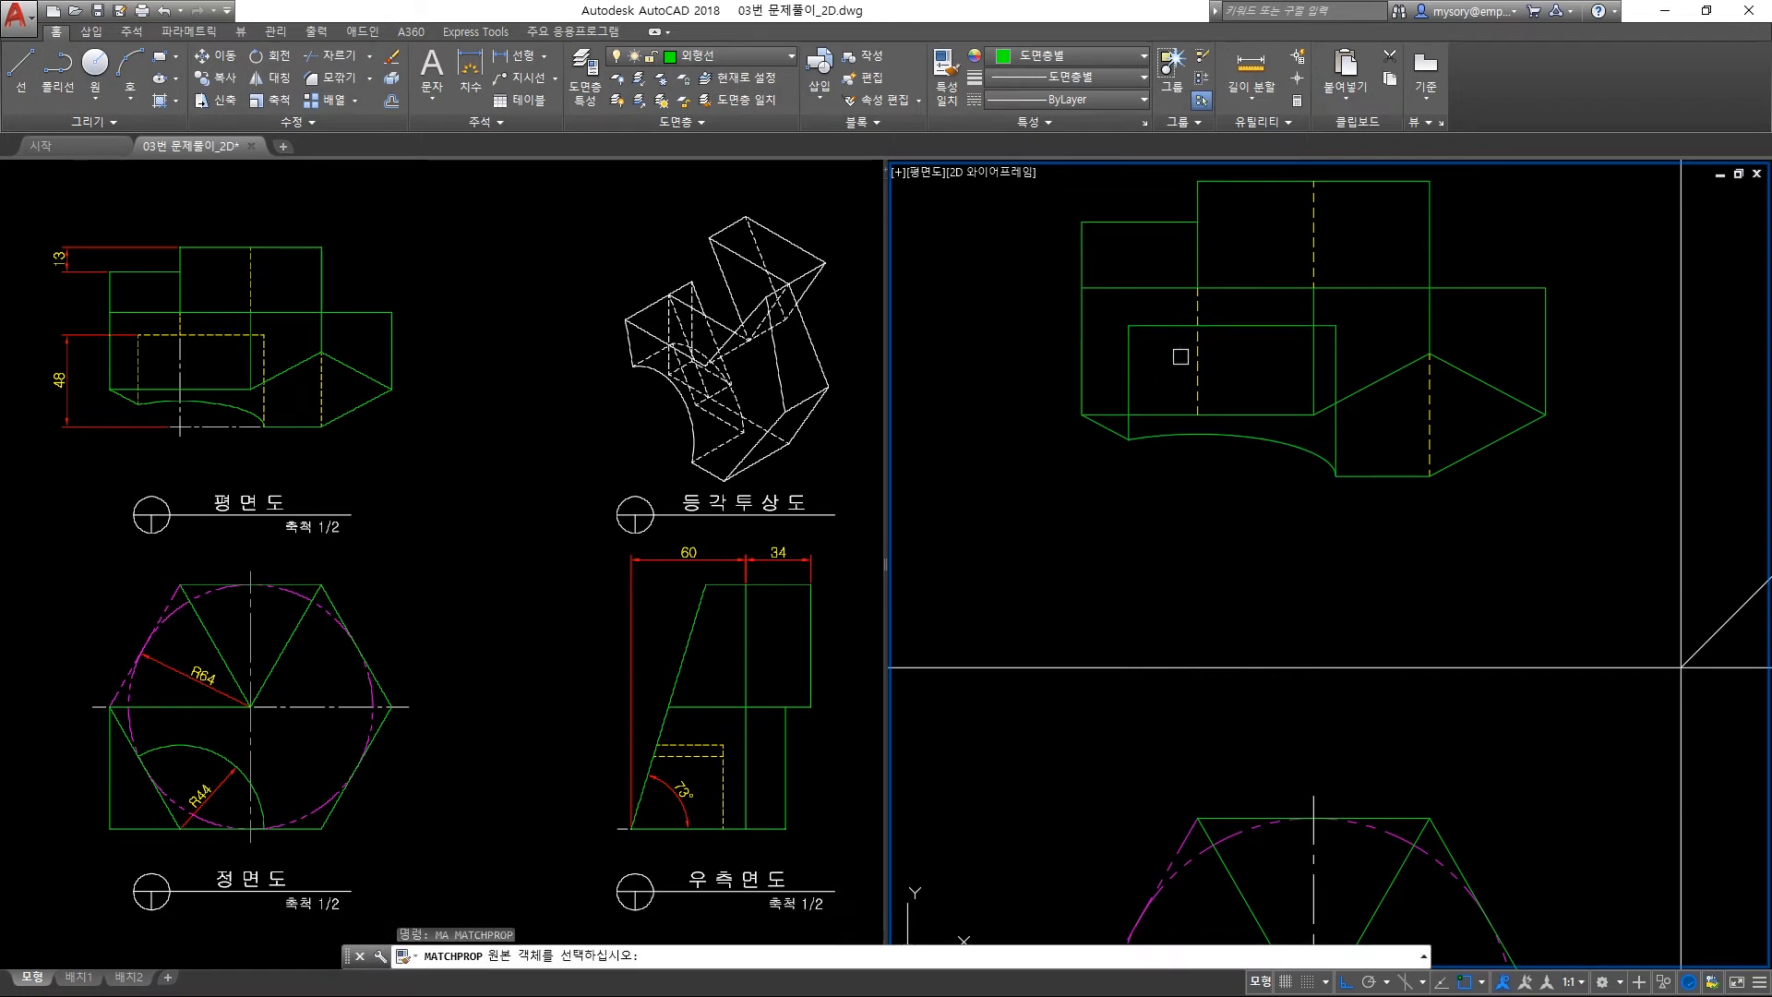
pyautogui.click(1200, 351)
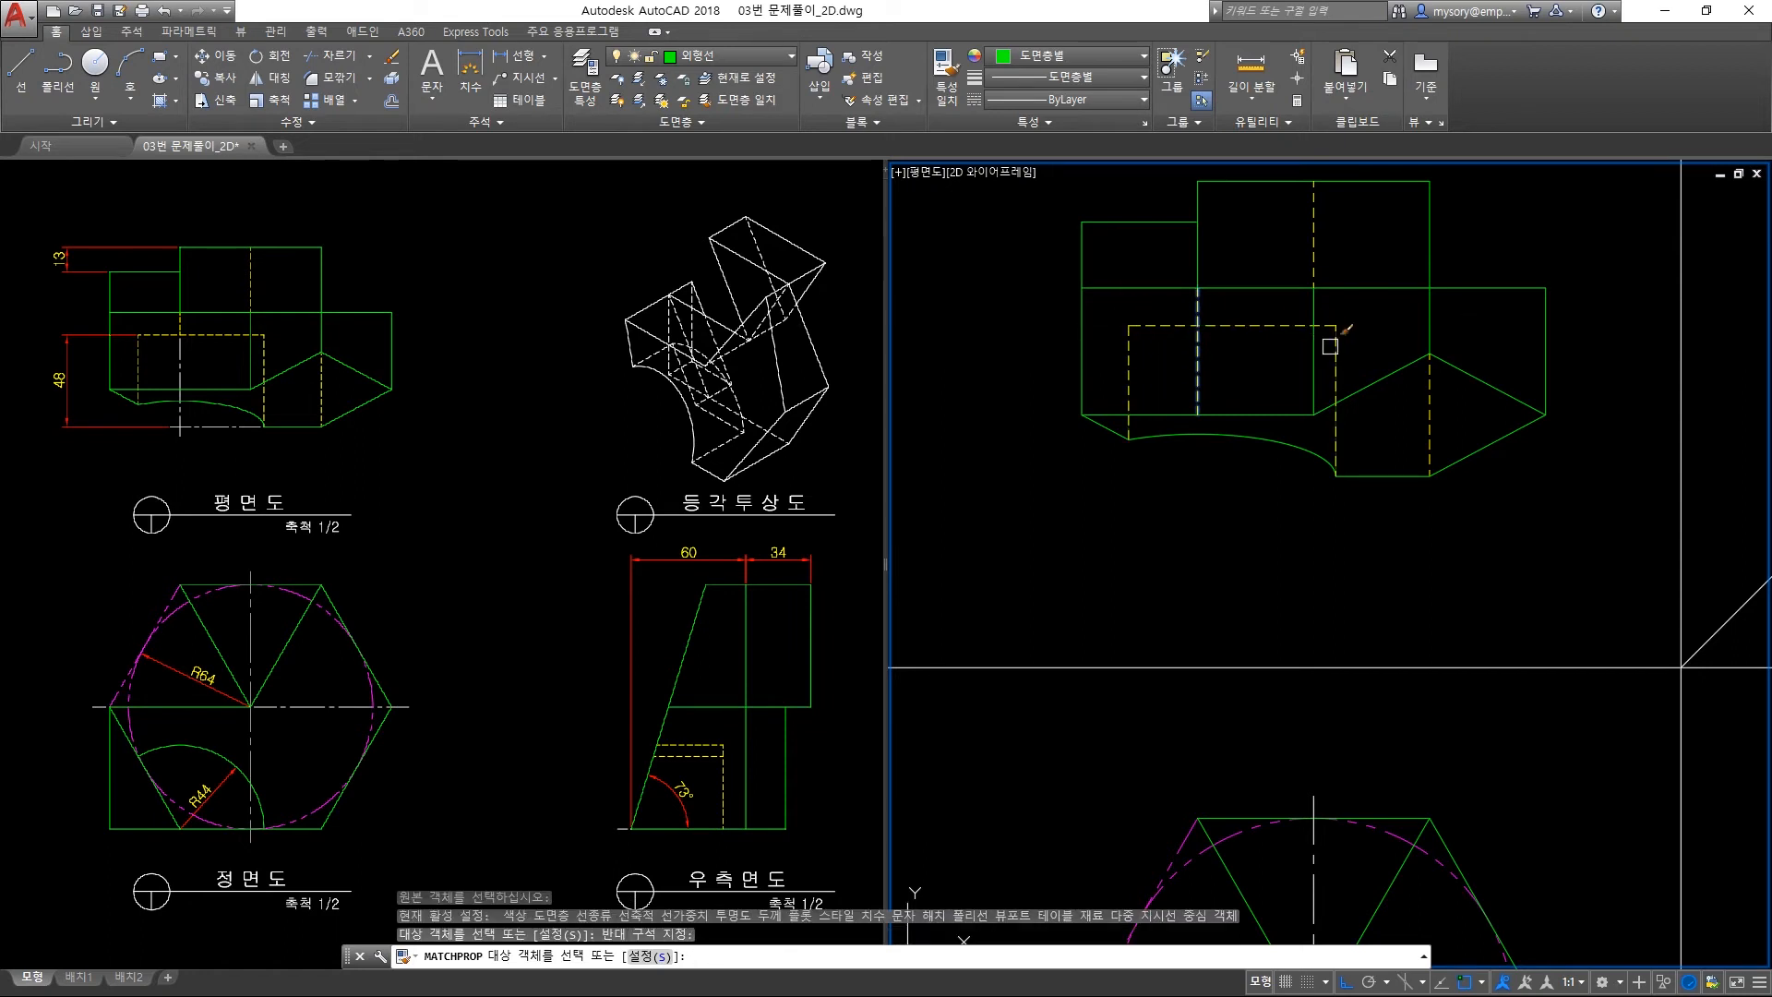
pyautogui.click(1334, 346)
pyautogui.press('Return')
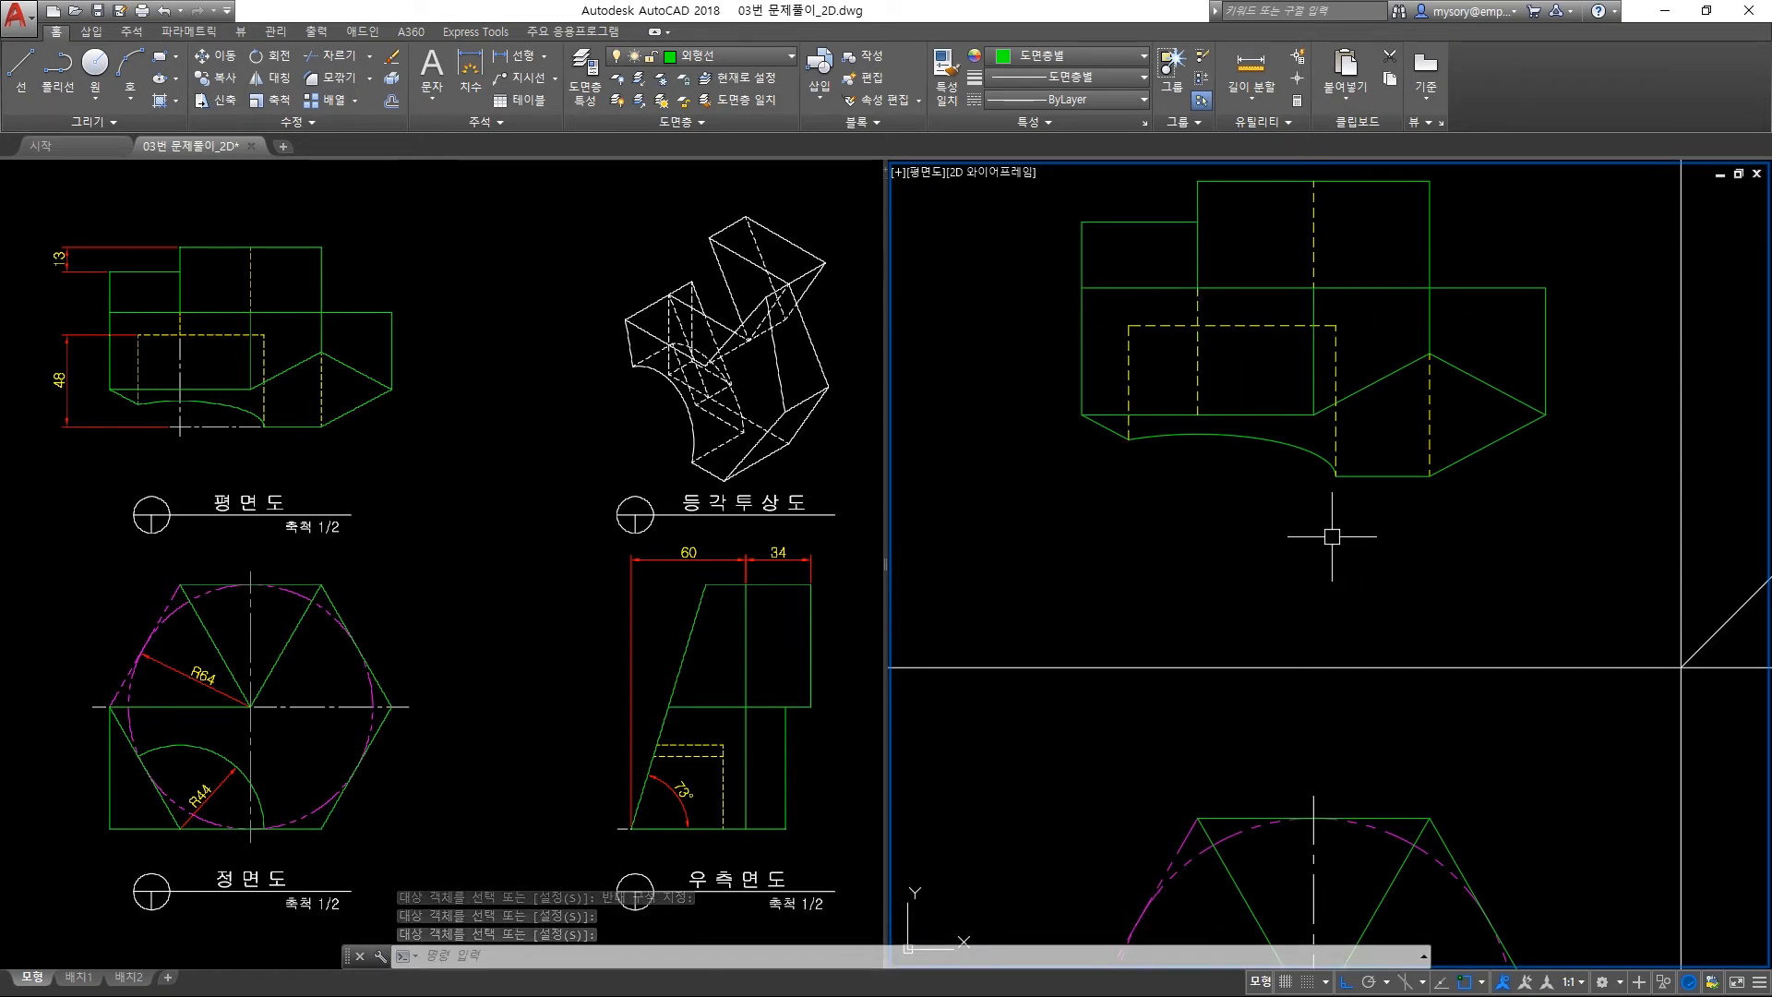
# Make 중심선 the current layer and draw a horizontal centre line from the ellipse arc's right end to its centre.
pyautogui.click(746, 52)
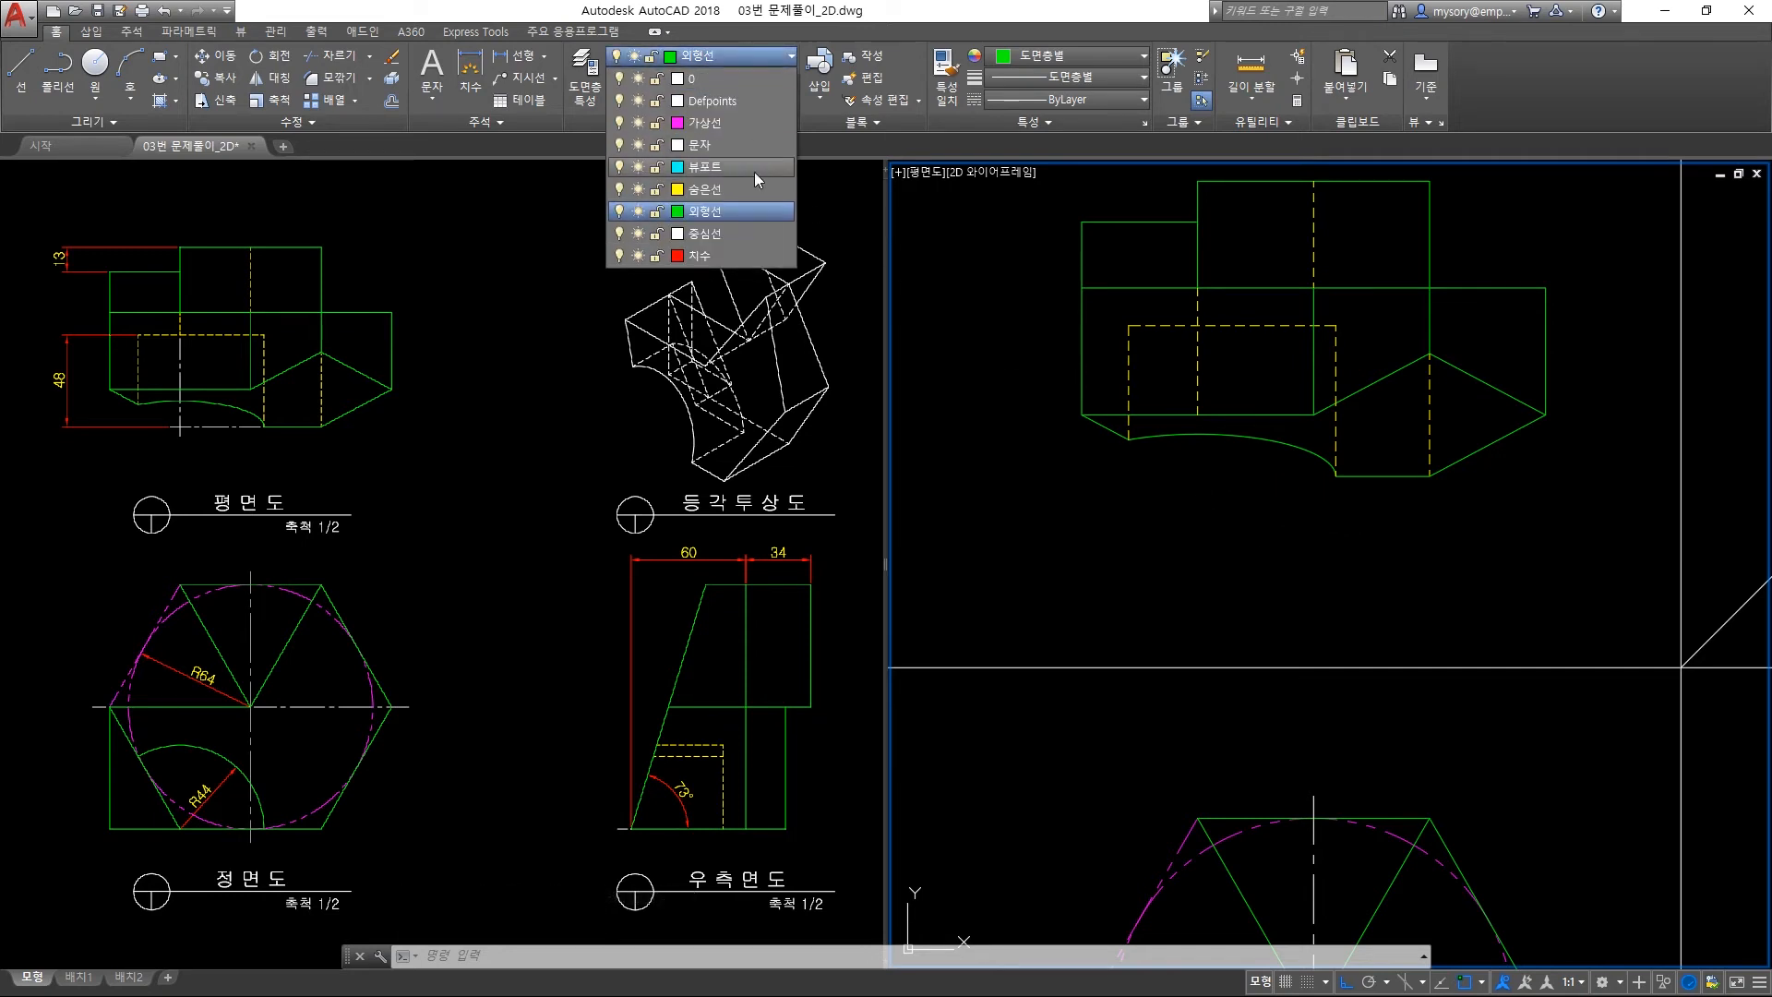
pyautogui.click(730, 230)
pyautogui.write('l')
pyautogui.press('Return')
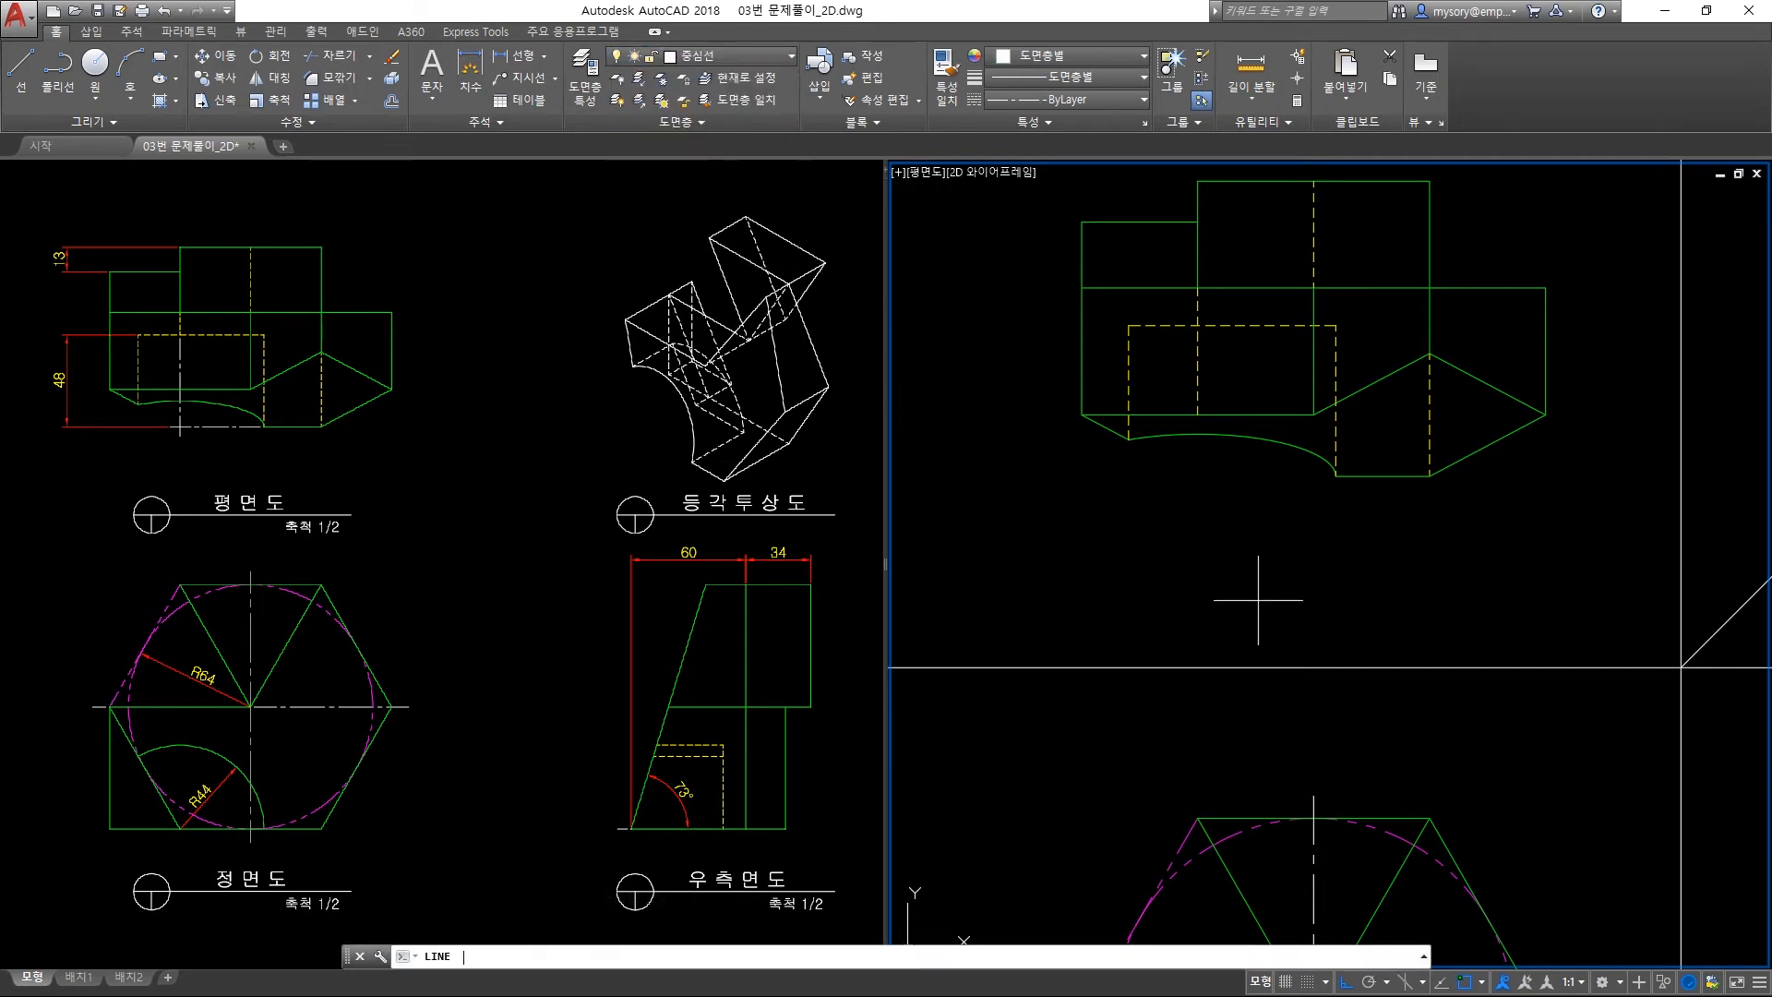
pyautogui.click(1336, 477)
pyautogui.click(1197, 476)
pyautogui.press('Return')
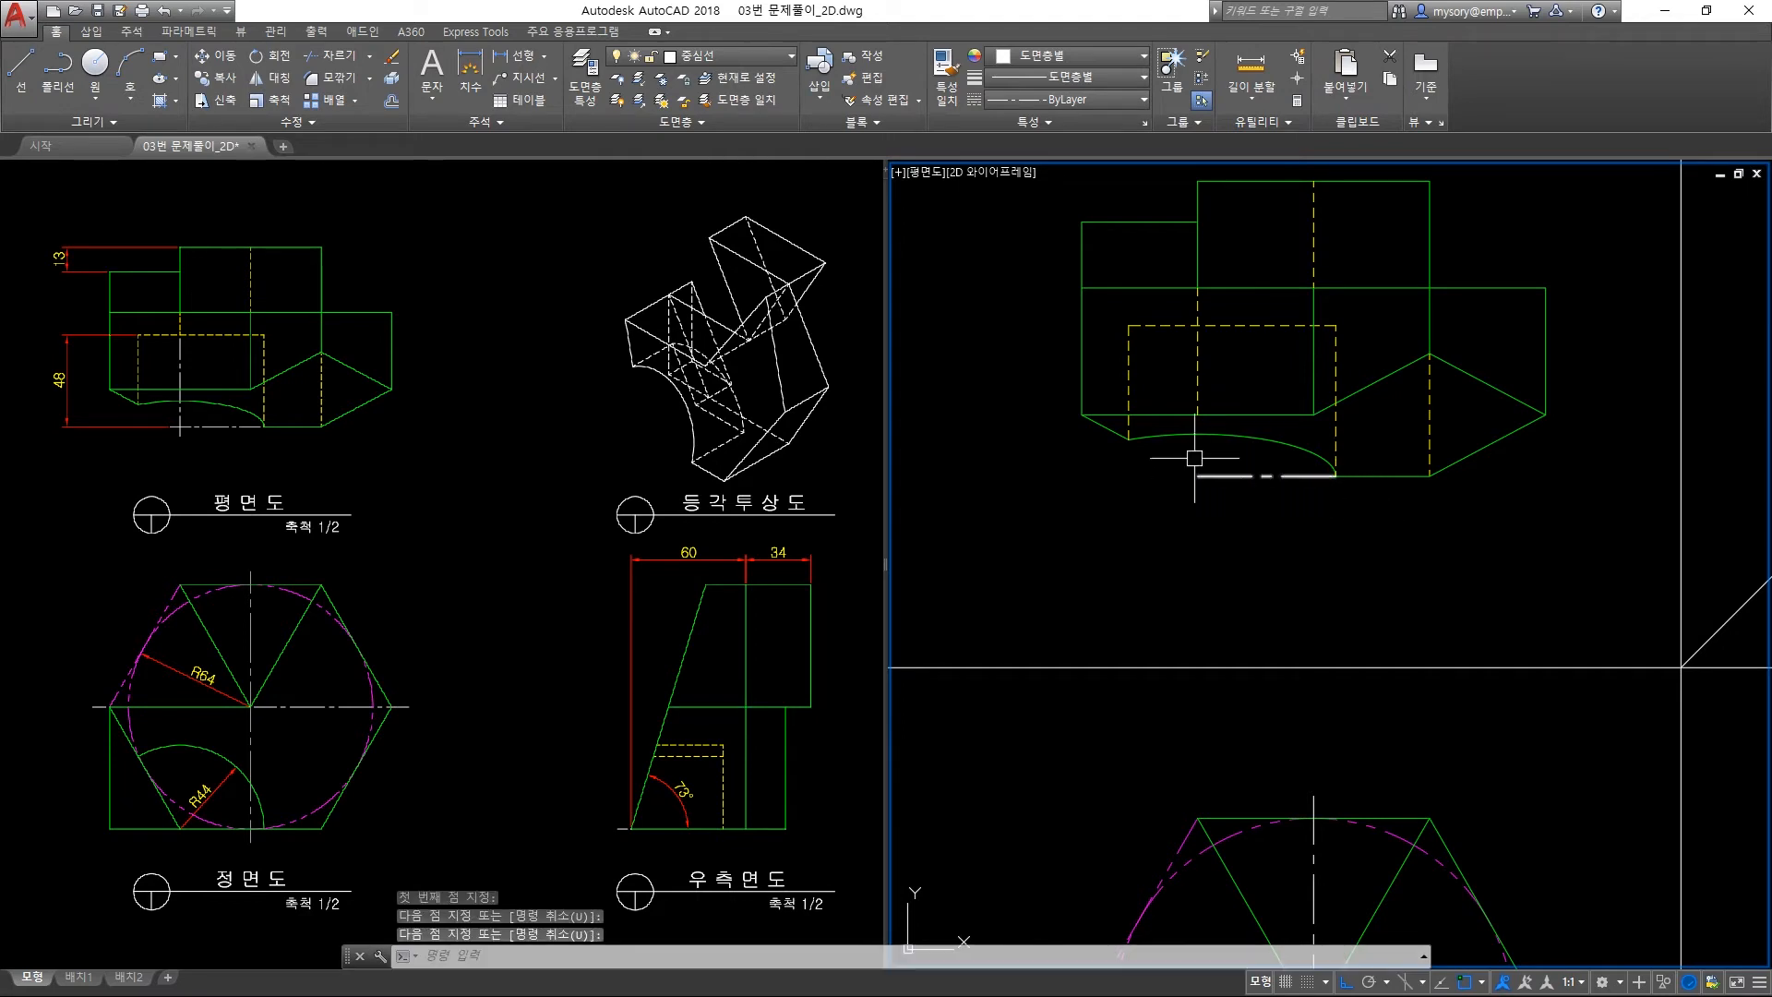
pyautogui.write('tr')
pyautogui.press('Return')
pyautogui.click(1225, 325)
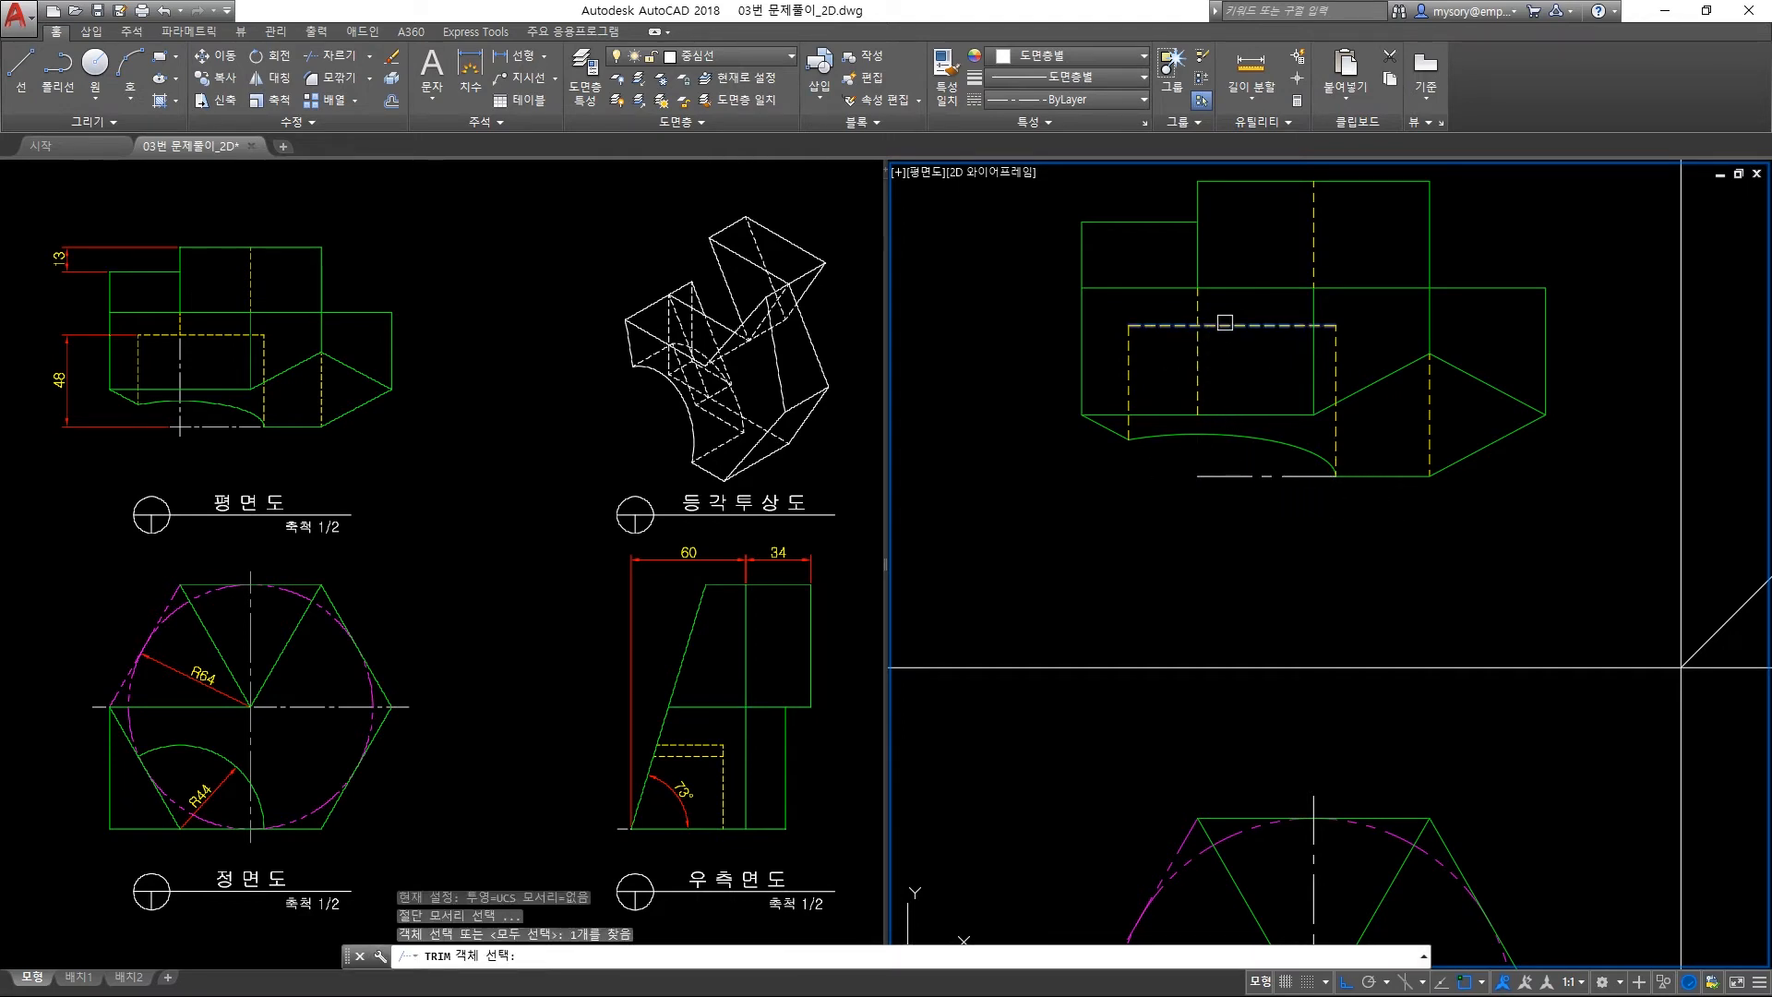
pyautogui.press('Escape')
# Draw a vertical centre line in the top view from the recess's upper hidden line down to the ellipse arc's centre.
pyautogui.write('l')
pyautogui.press('Return')
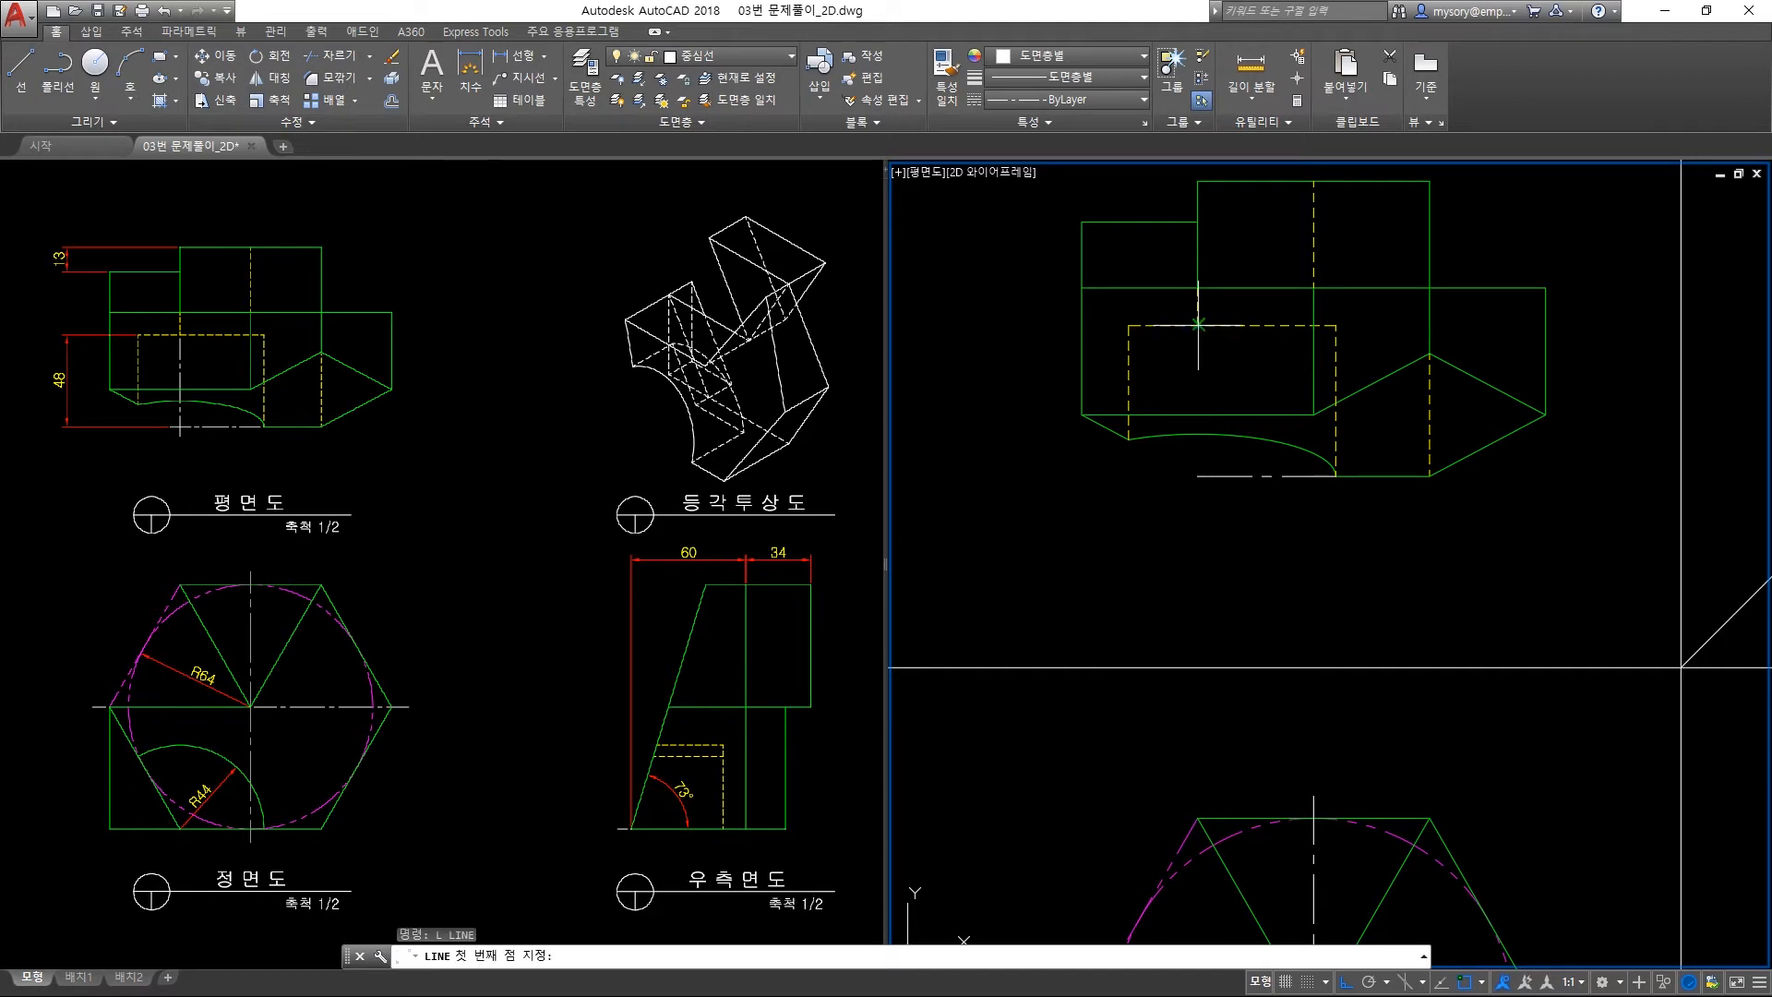
pyautogui.click(1198, 325)
pyautogui.click(1197, 477)
pyautogui.press('Return')
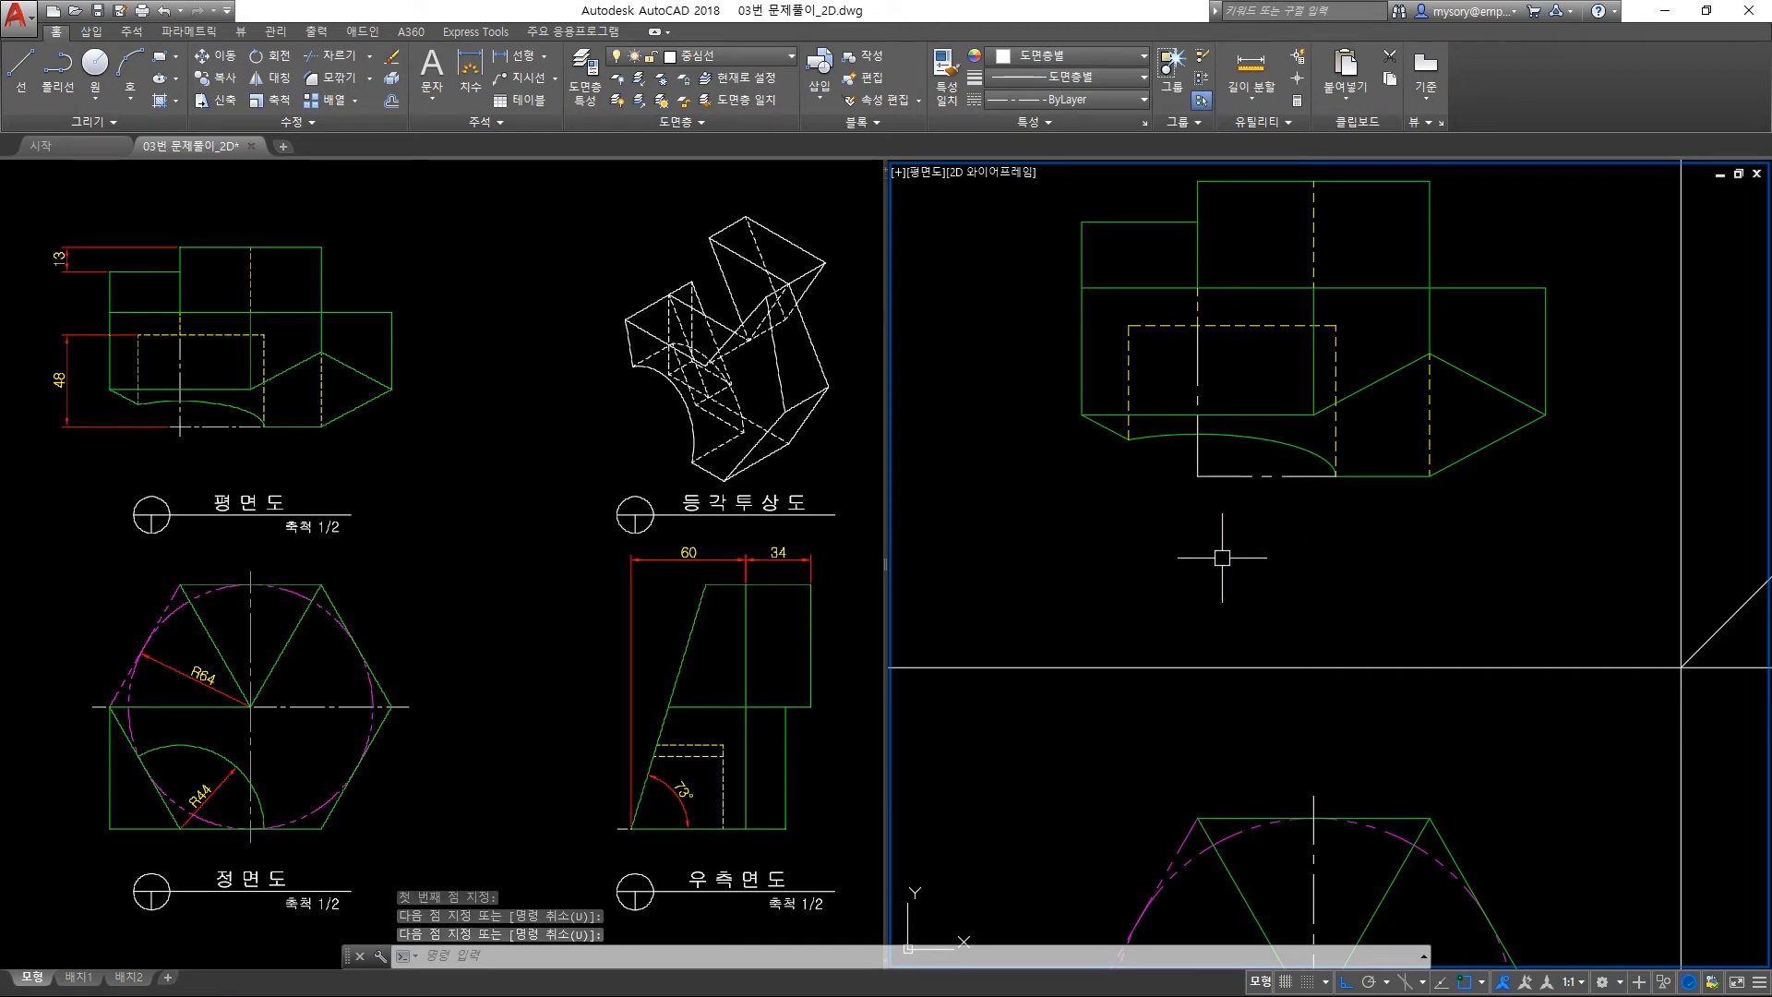
# Lengthen both top view centre lines by 7 beyond the ellipse arc's centre.
pyautogui.write('le')
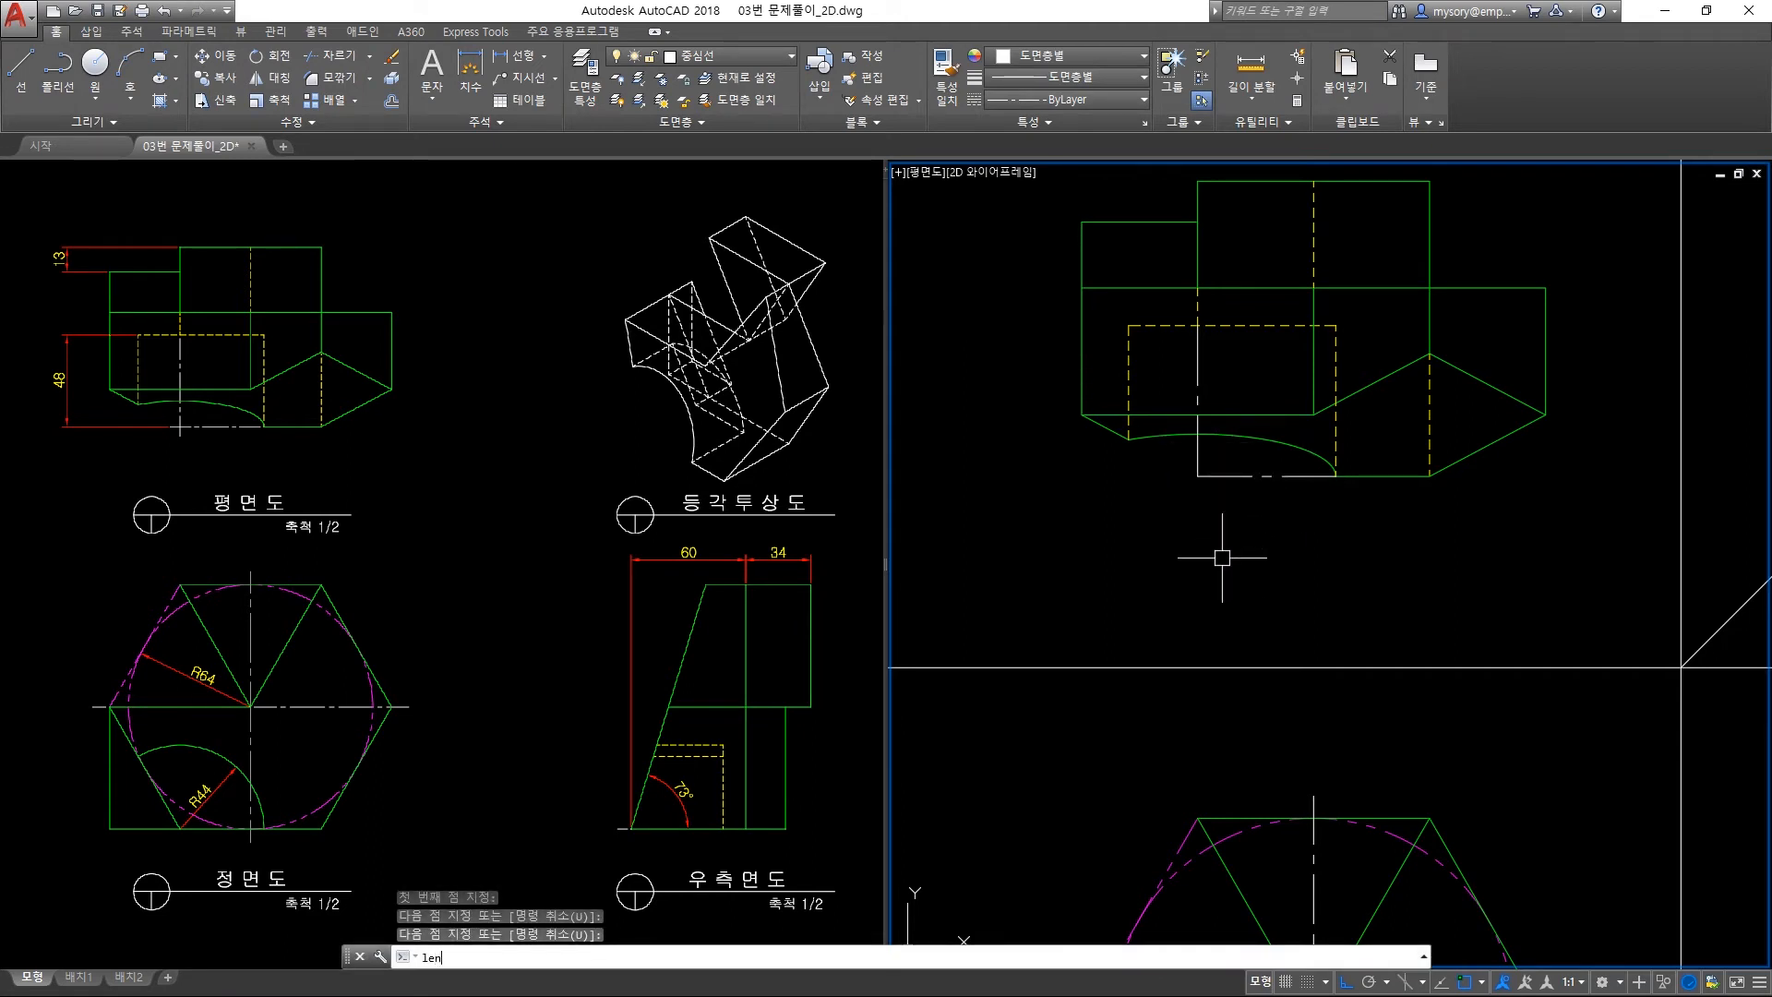
pyautogui.write('n')
pyautogui.press('Return')
pyautogui.write('de')
pyautogui.press('Return')
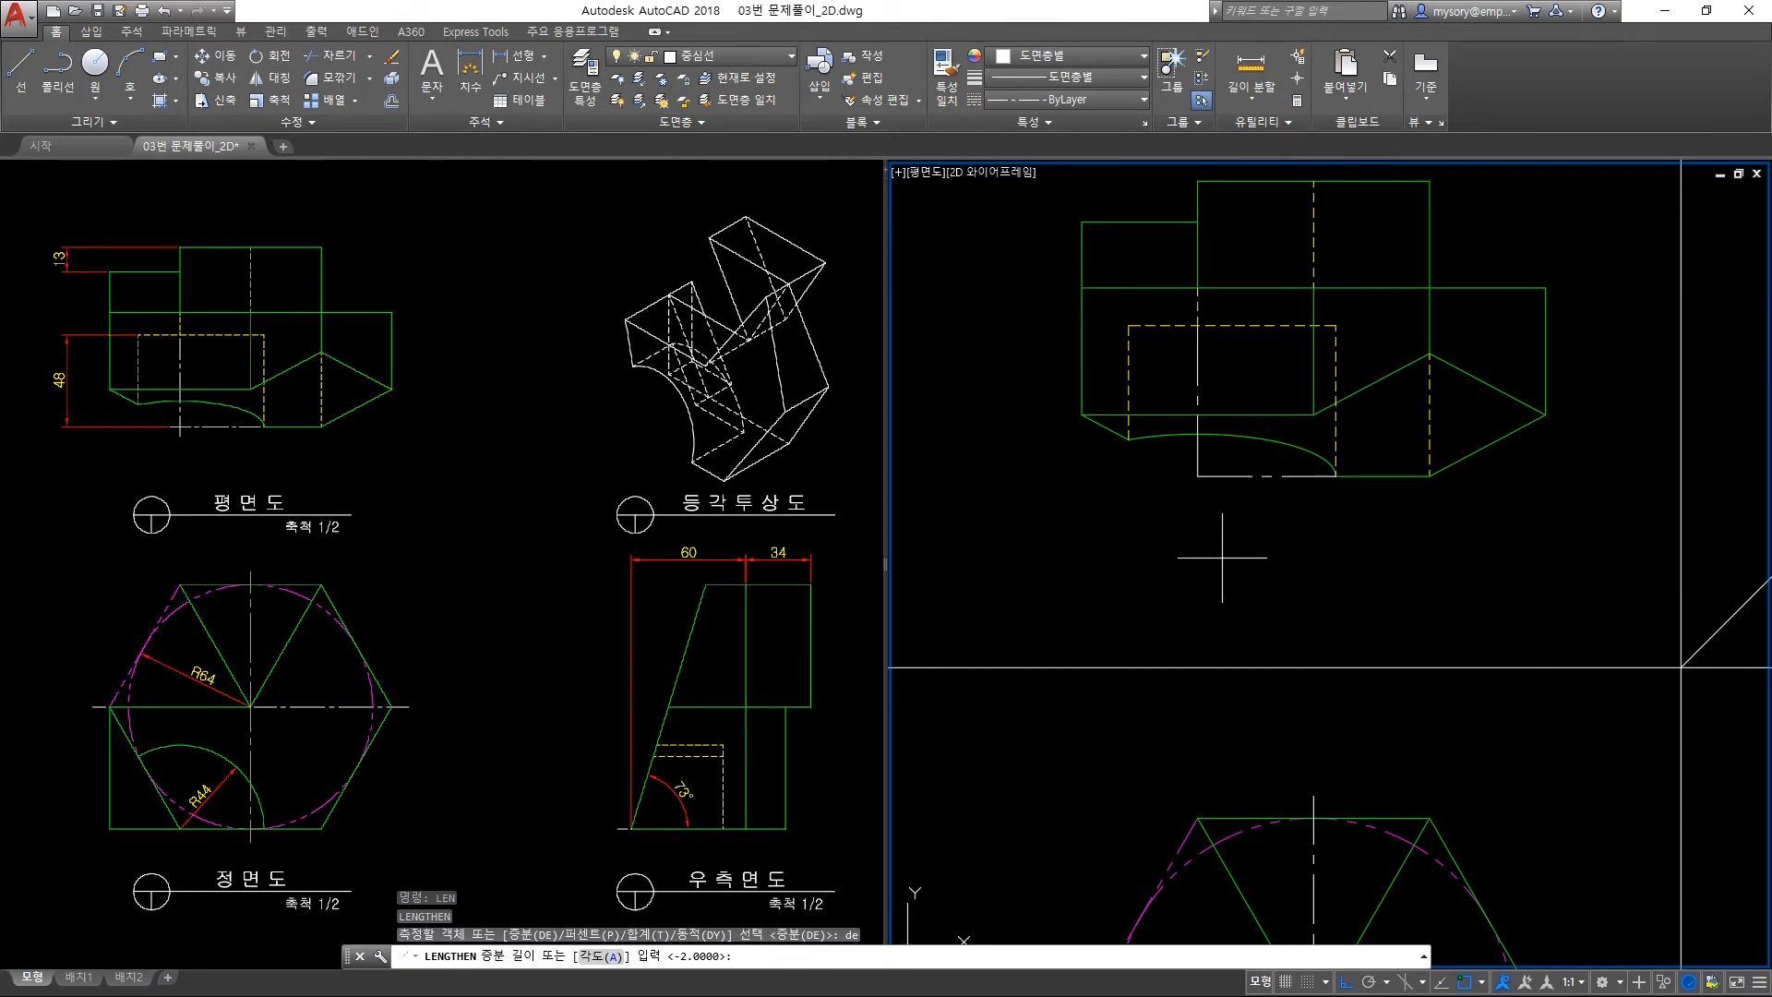
pyautogui.write('7')
pyautogui.press('Return')
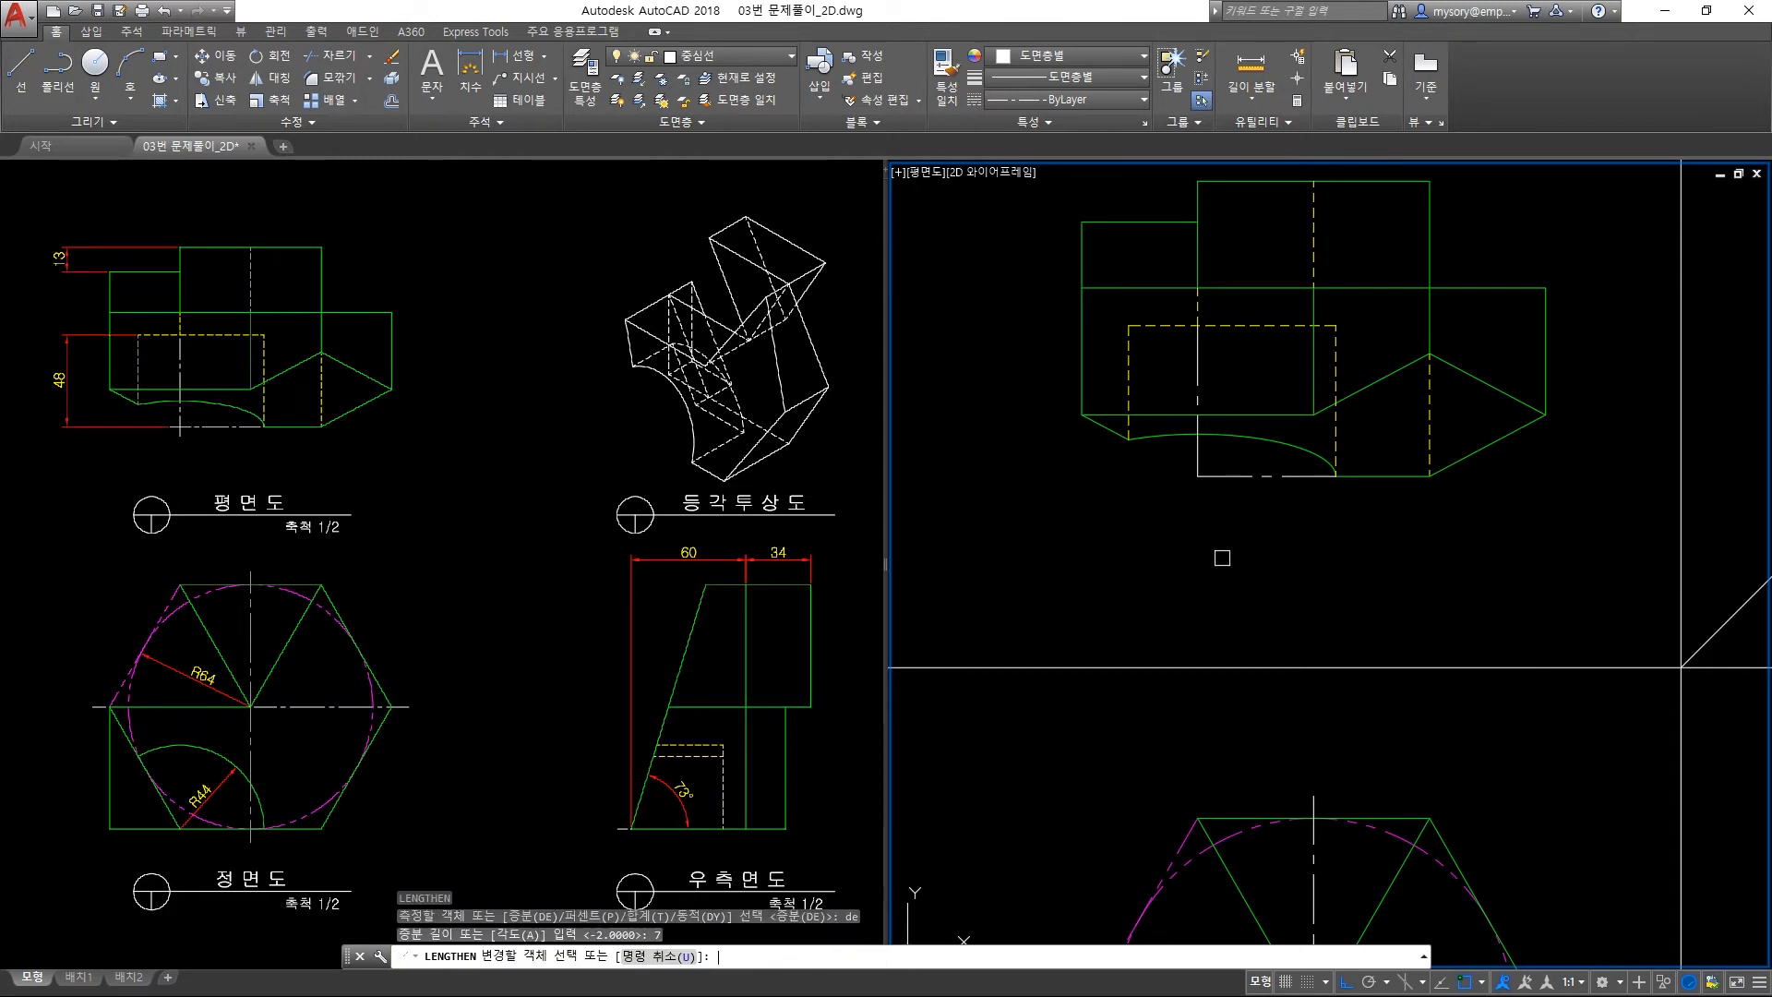
pyautogui.click(1233, 477)
pyautogui.click(1198, 461)
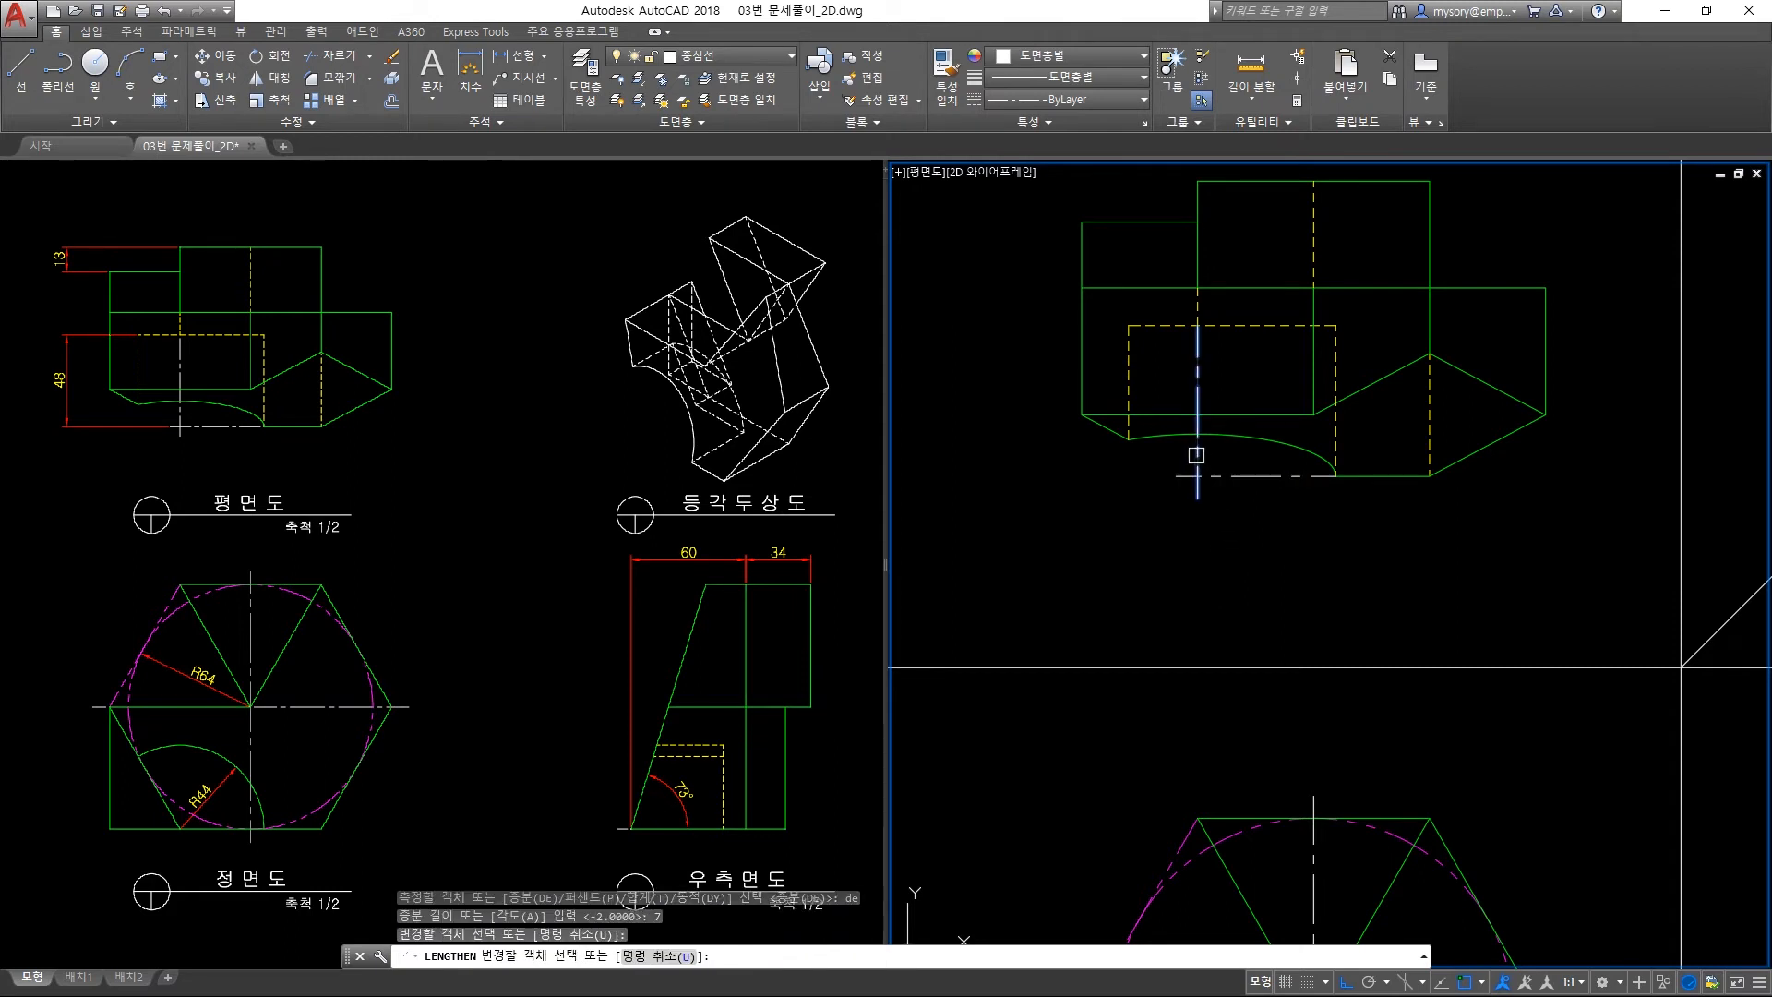
pyautogui.press('Return')
# Shorten the right end of the horizontal centre line and the upper end of the vertical one with a lengthen increment of -2.
pyautogui.press('Return')
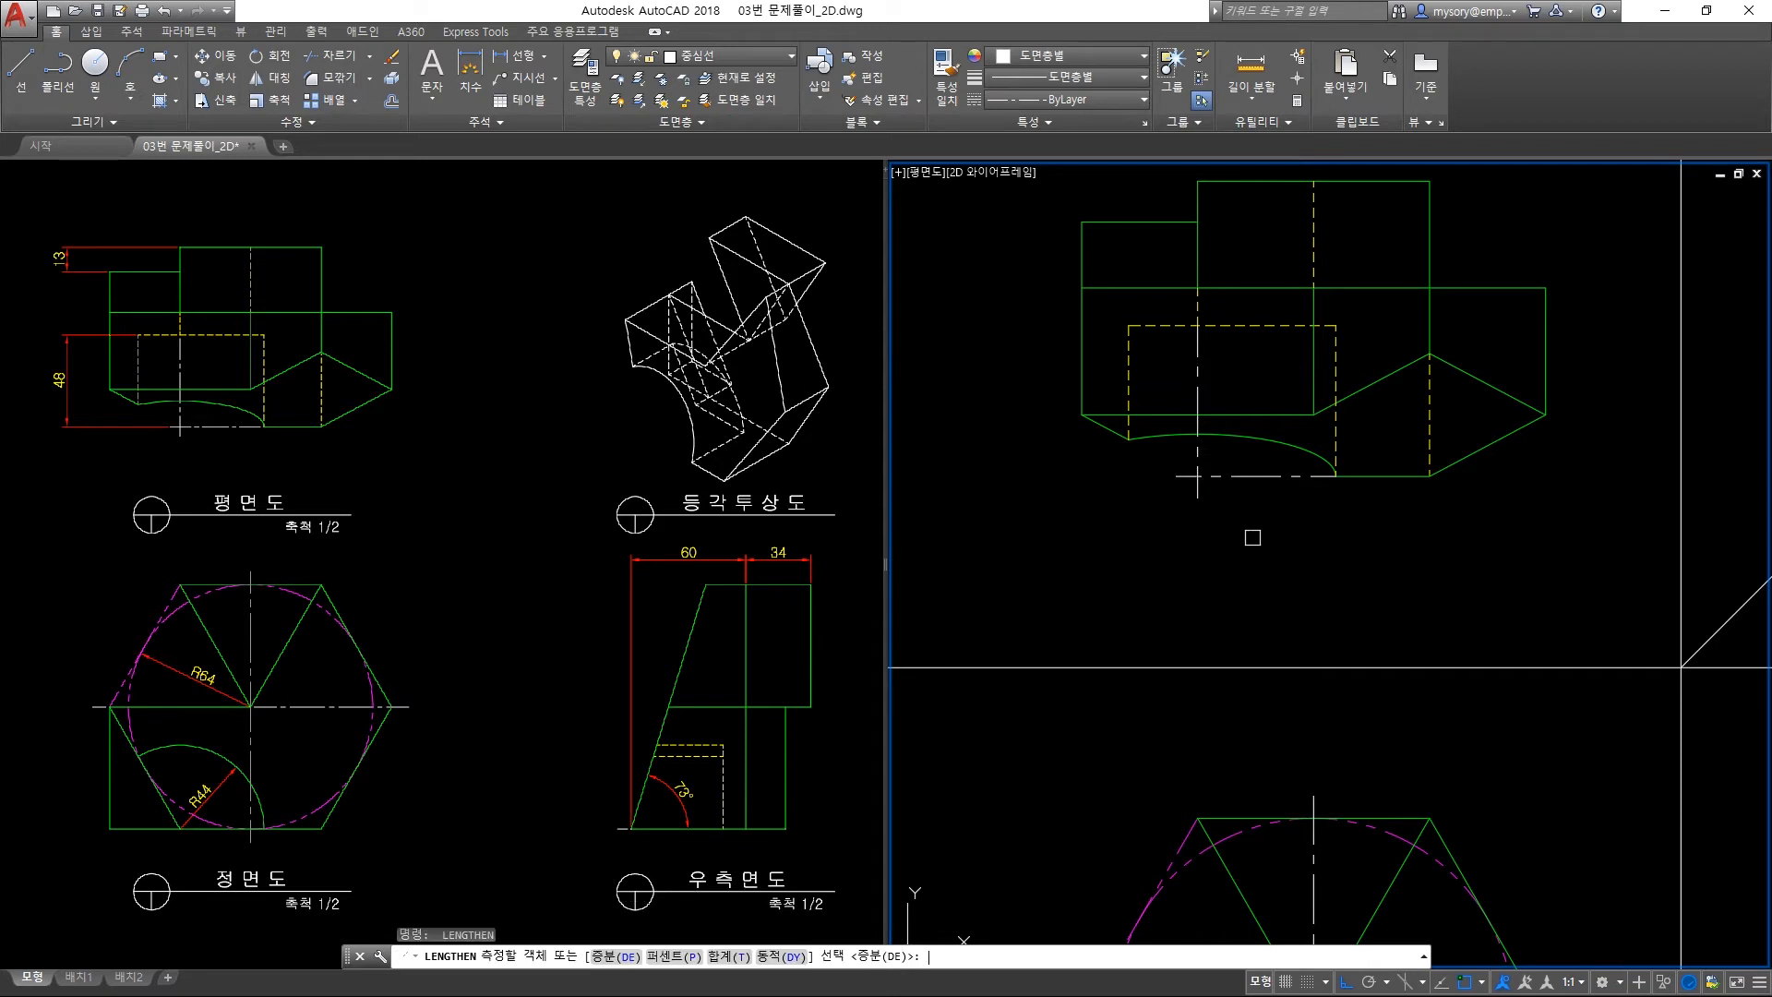
pyautogui.write('de')
pyautogui.press('Return')
pyautogui.write('-2')
pyautogui.press('Return')
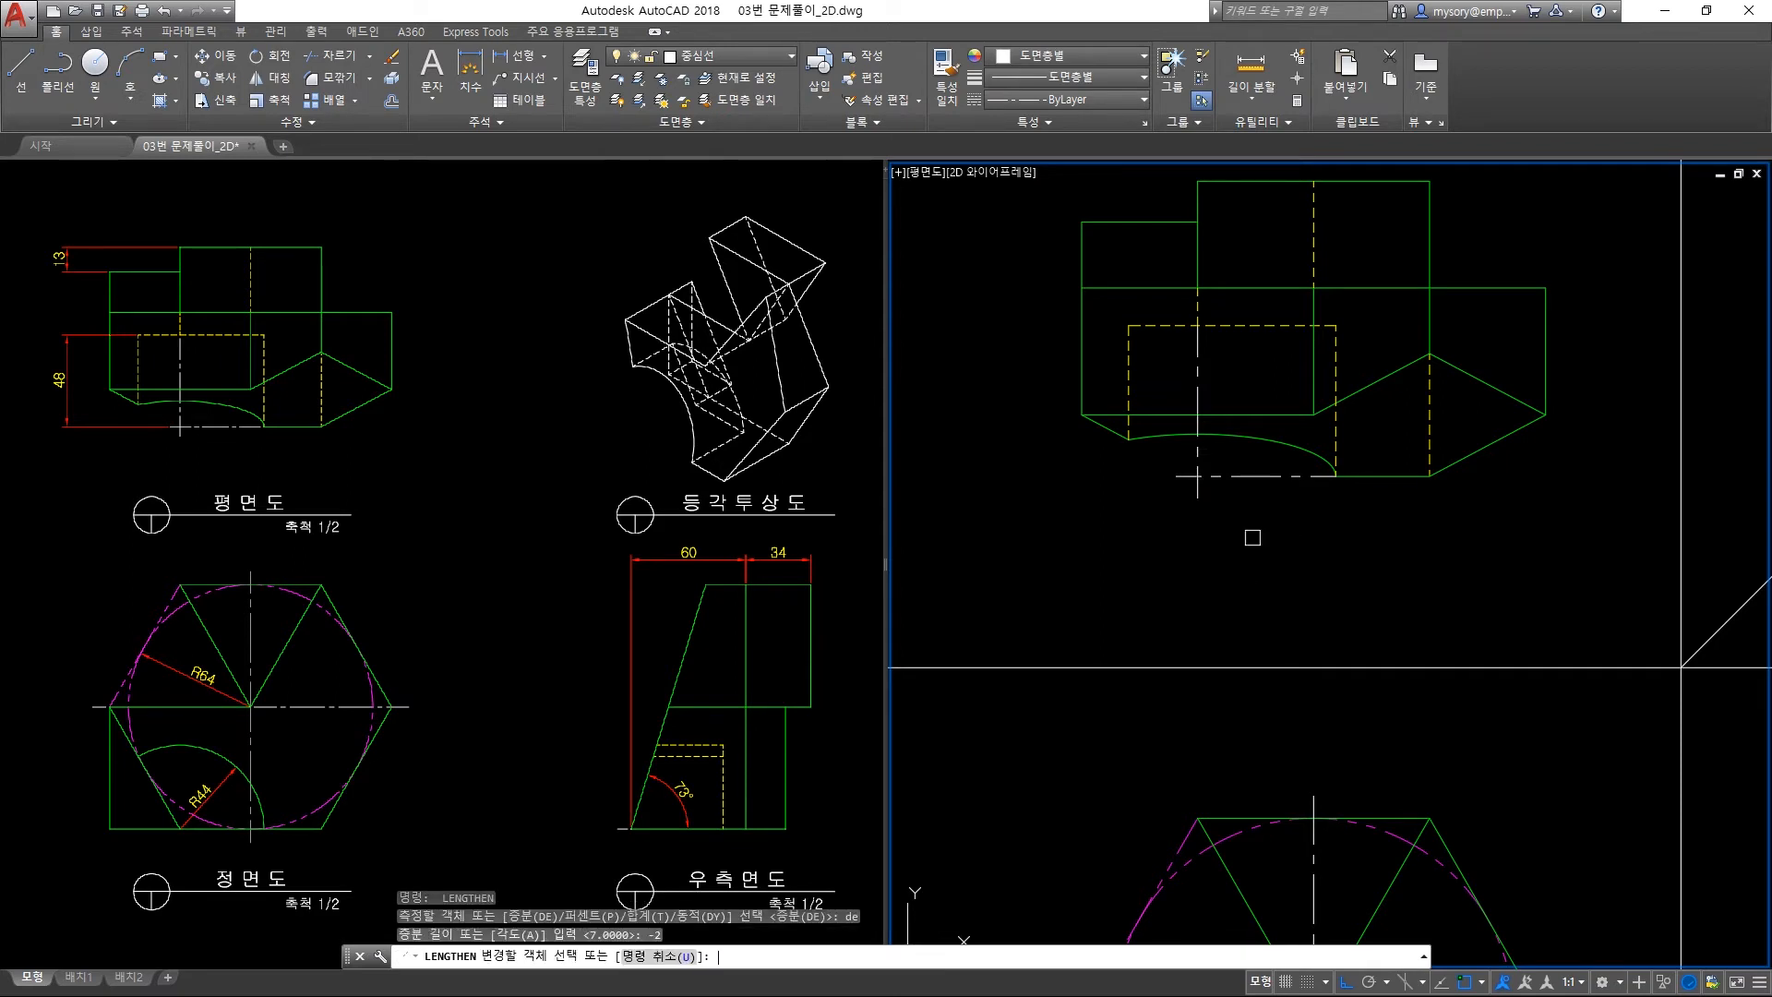
pyautogui.click(1311, 480)
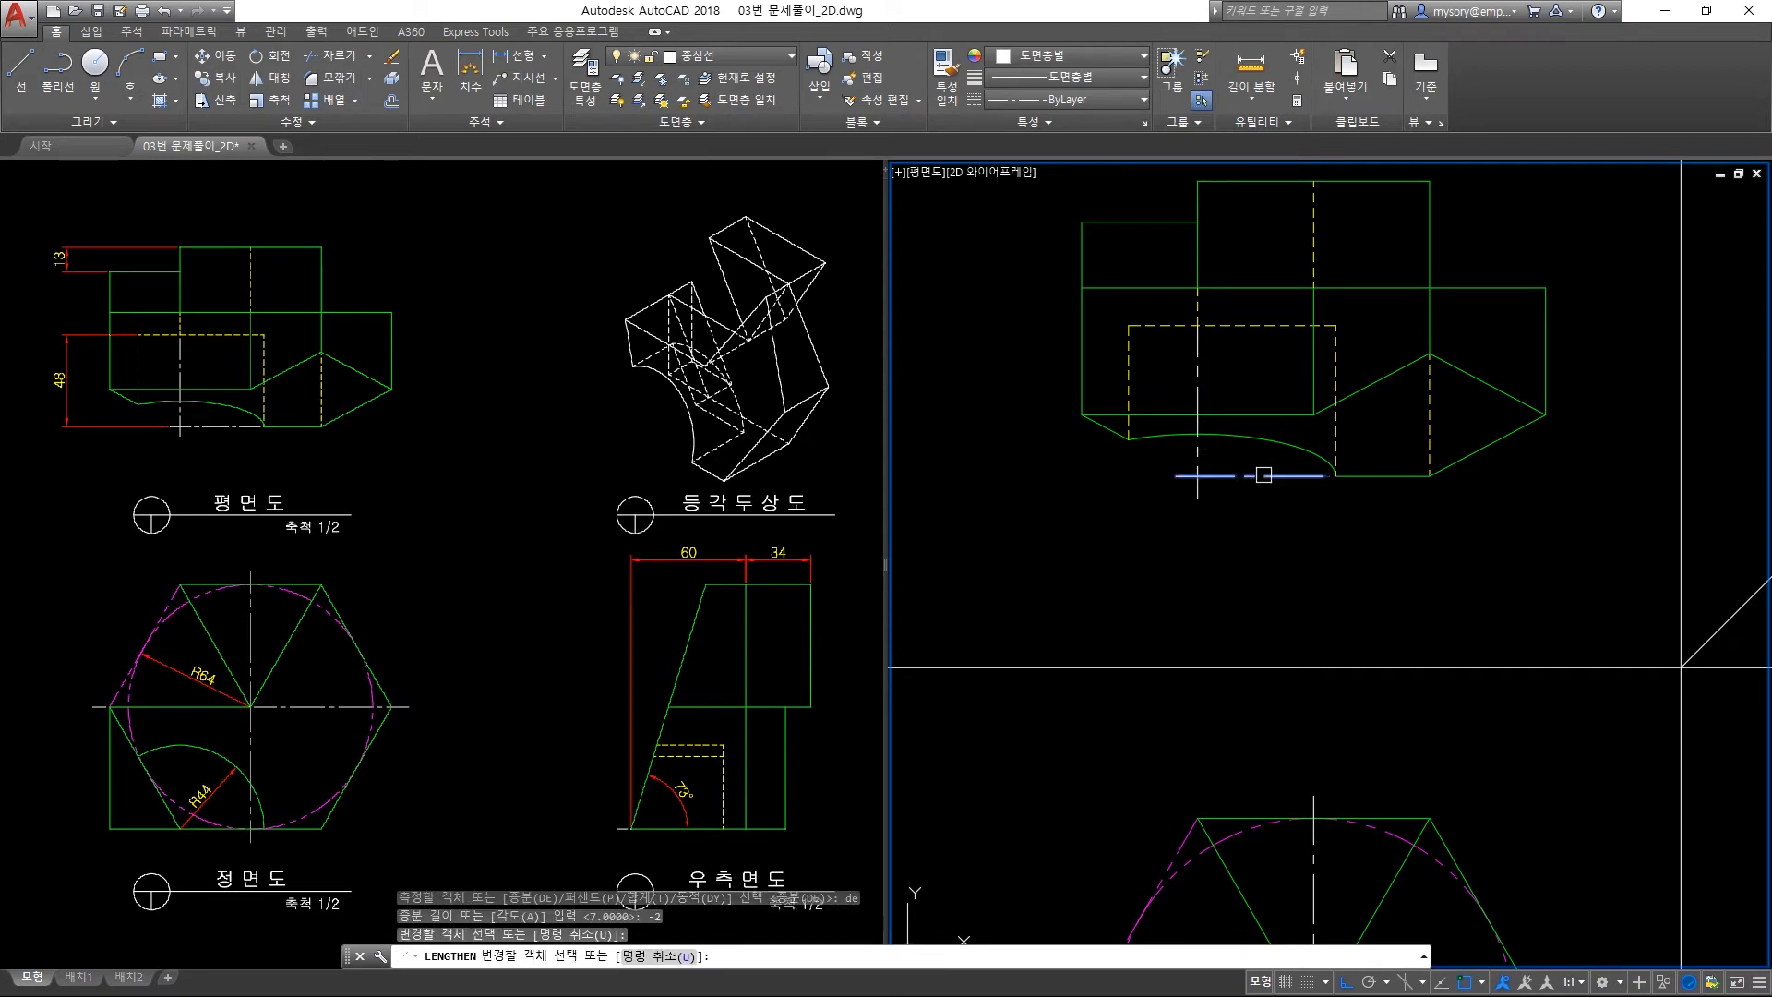
pyautogui.click(1198, 346)
pyautogui.press('Return')
pyautogui.press('Escape')
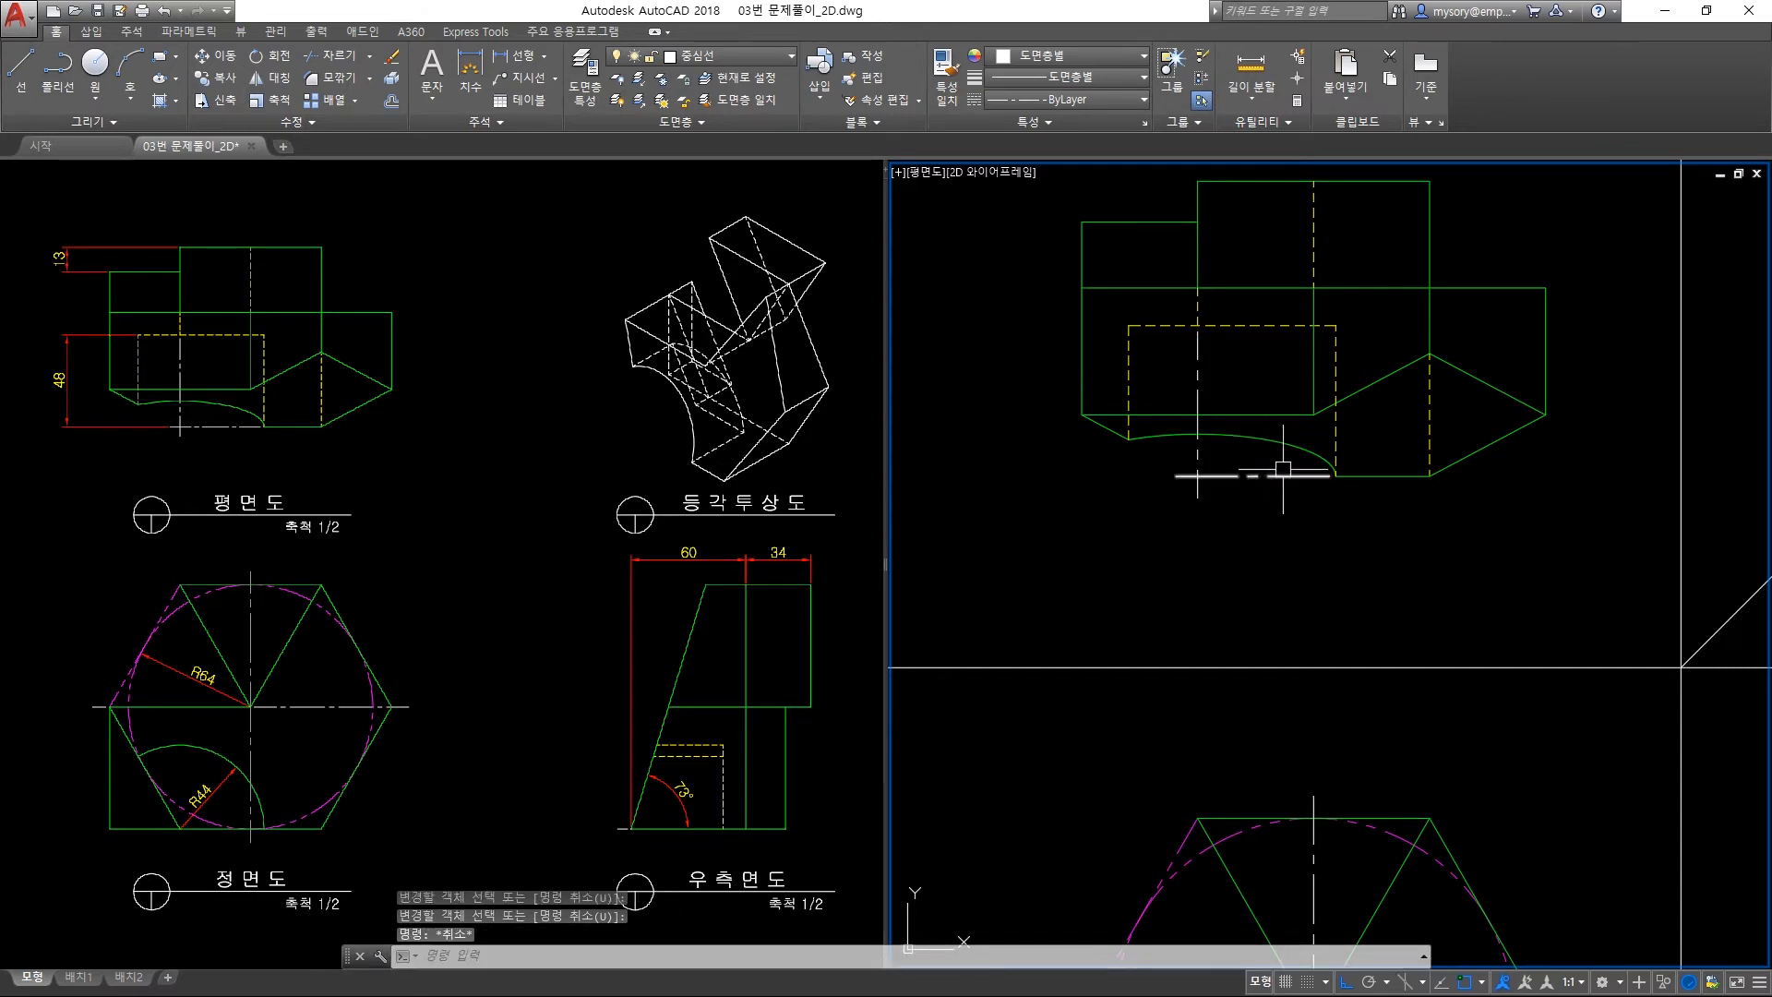
# Draw a horizontal projection line from the recess's upper-right hidden corner in the top view past the diagonal transfer line.
pyautogui.scroll(-2, 1283, 480)
pyautogui.moveTo(1322, 542); pyautogui.dragTo(1224, 532, button='middle')
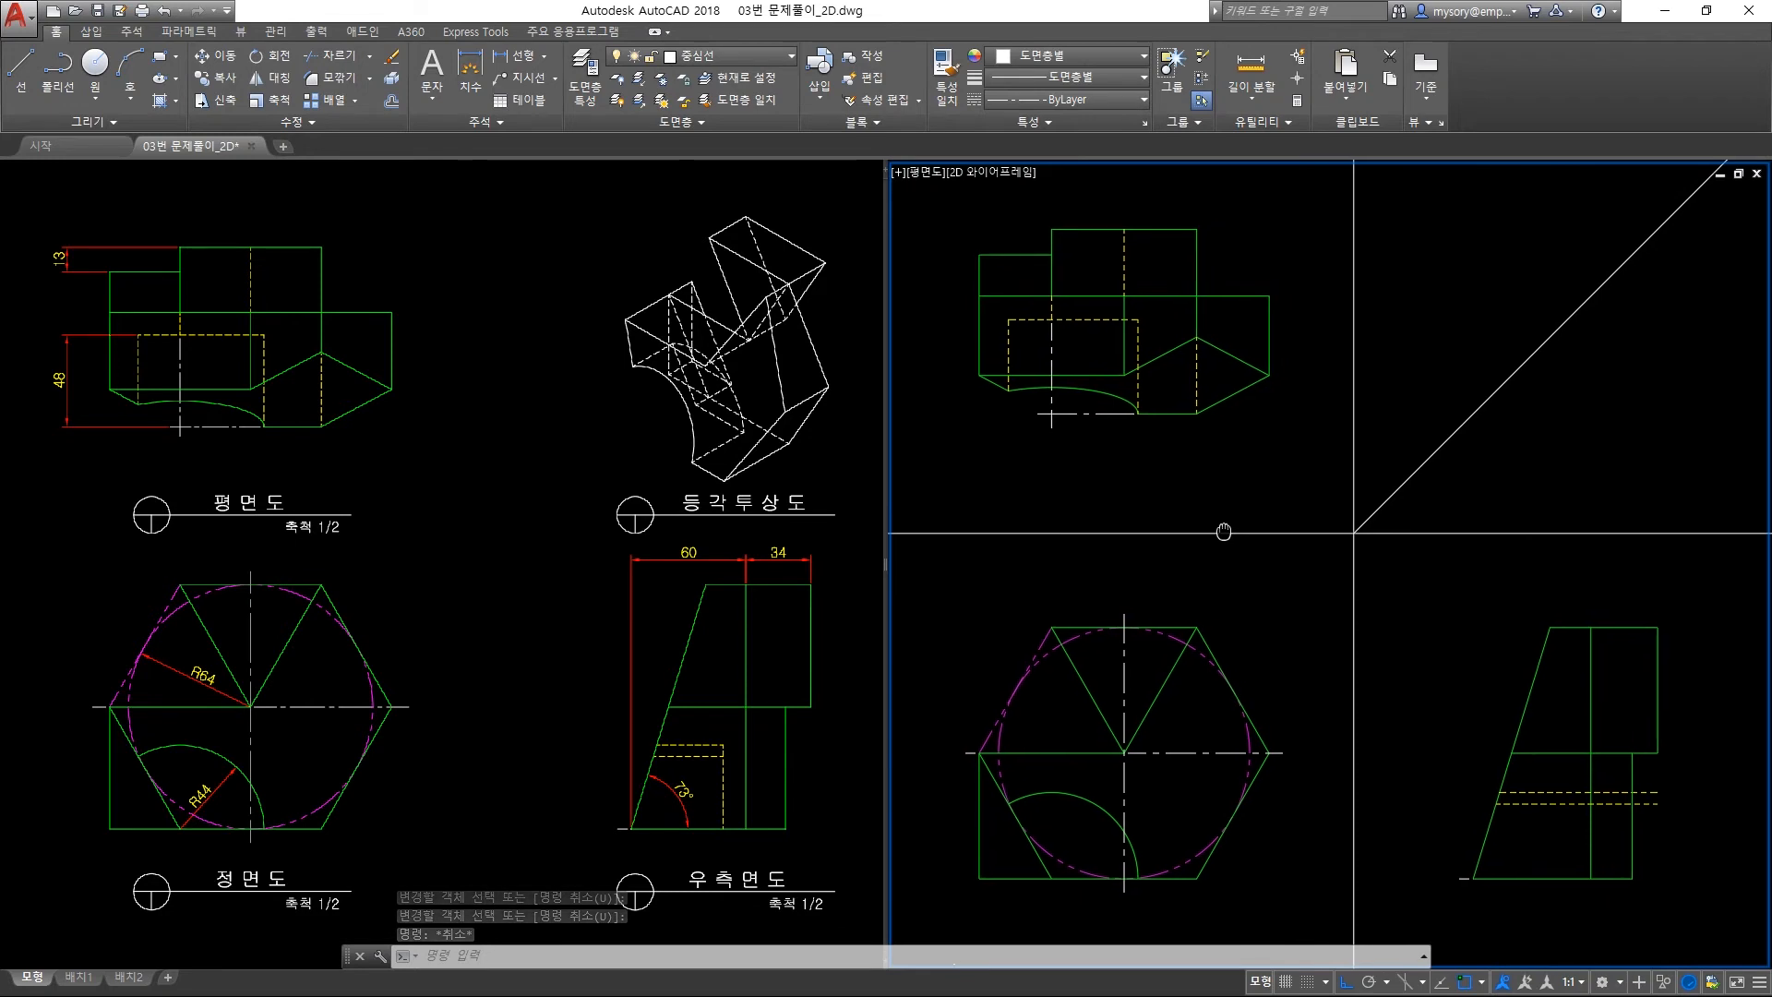
pyautogui.write('l')
pyautogui.press('Return')
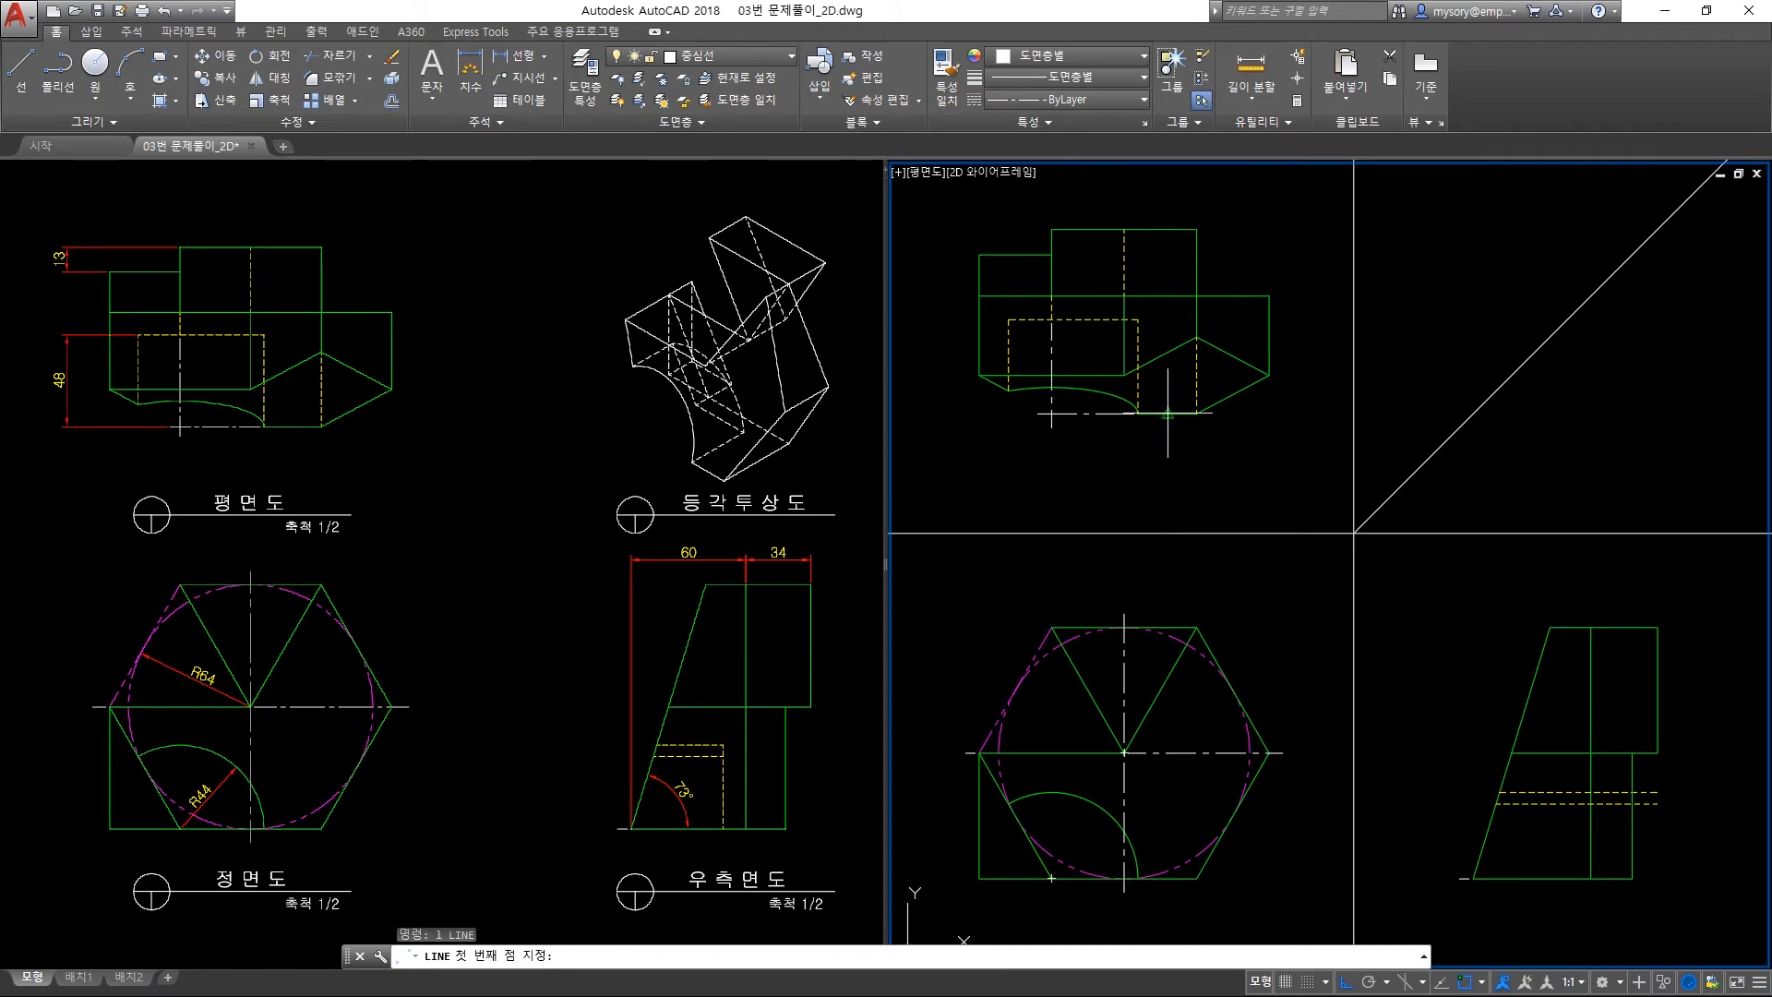
pyautogui.click(1138, 318)
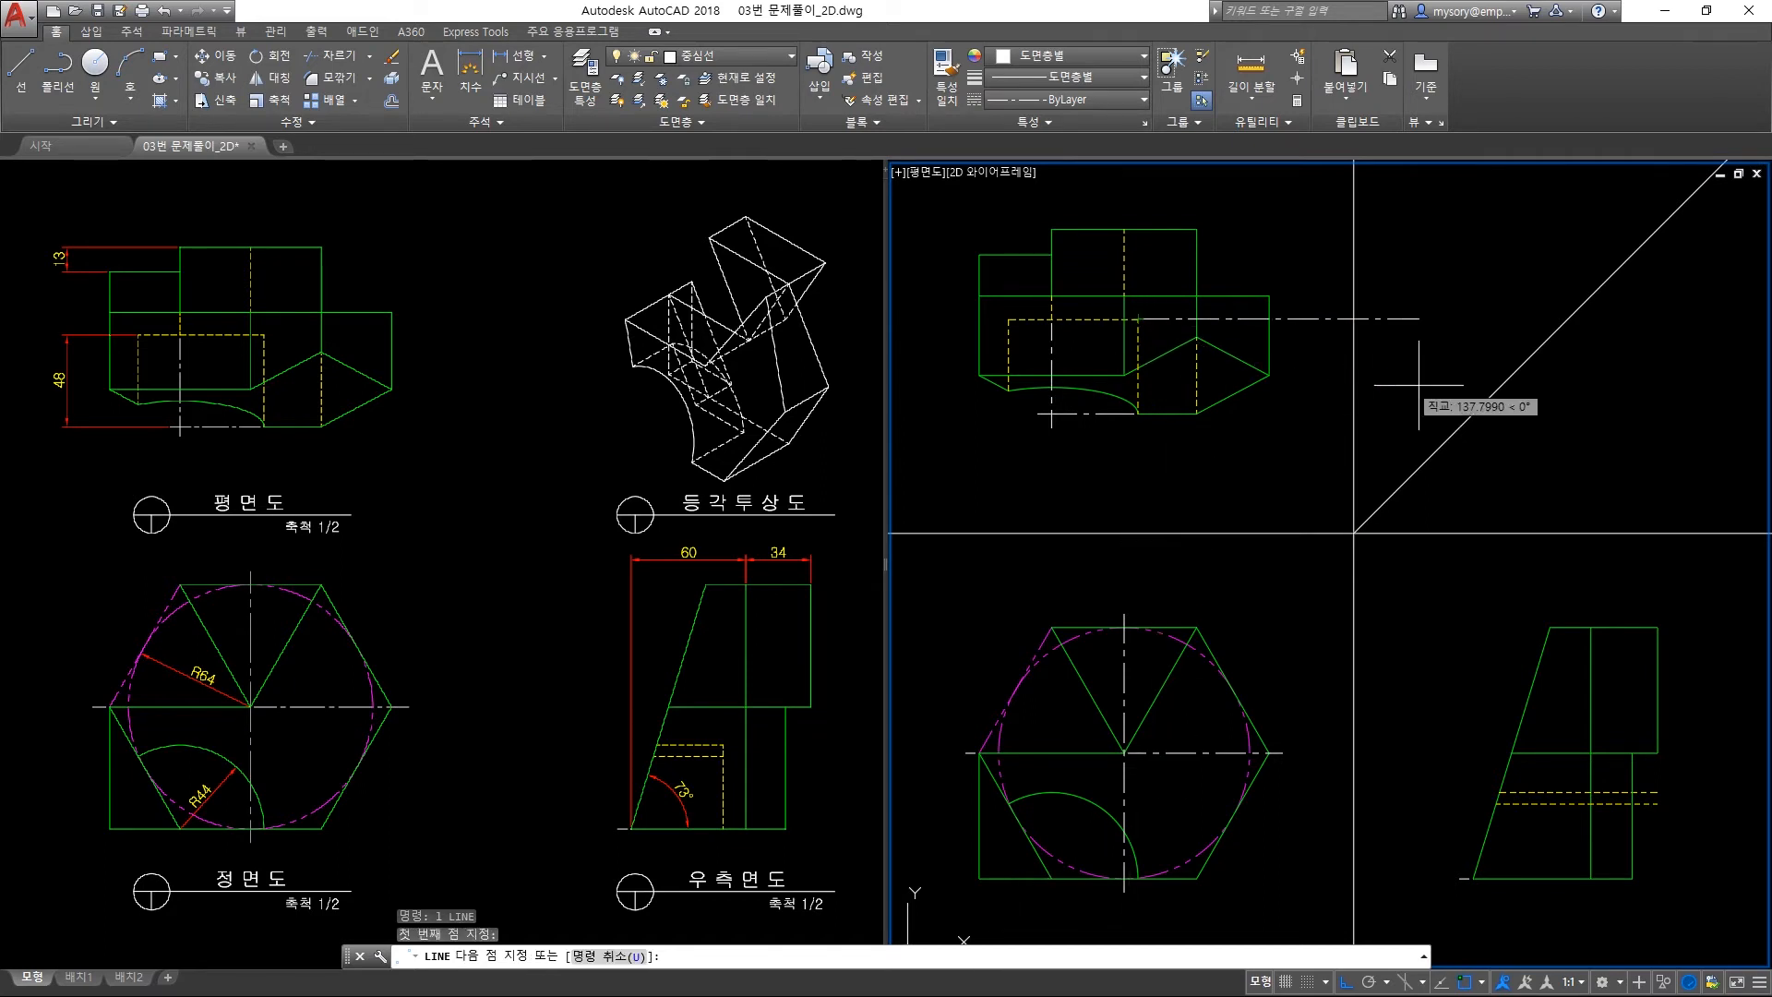
pyautogui.click(1648, 319)
pyautogui.press('Return')
# Draw a vertical projection line from the intersection with the diagonal line down through the side view.
pyautogui.press('Return')
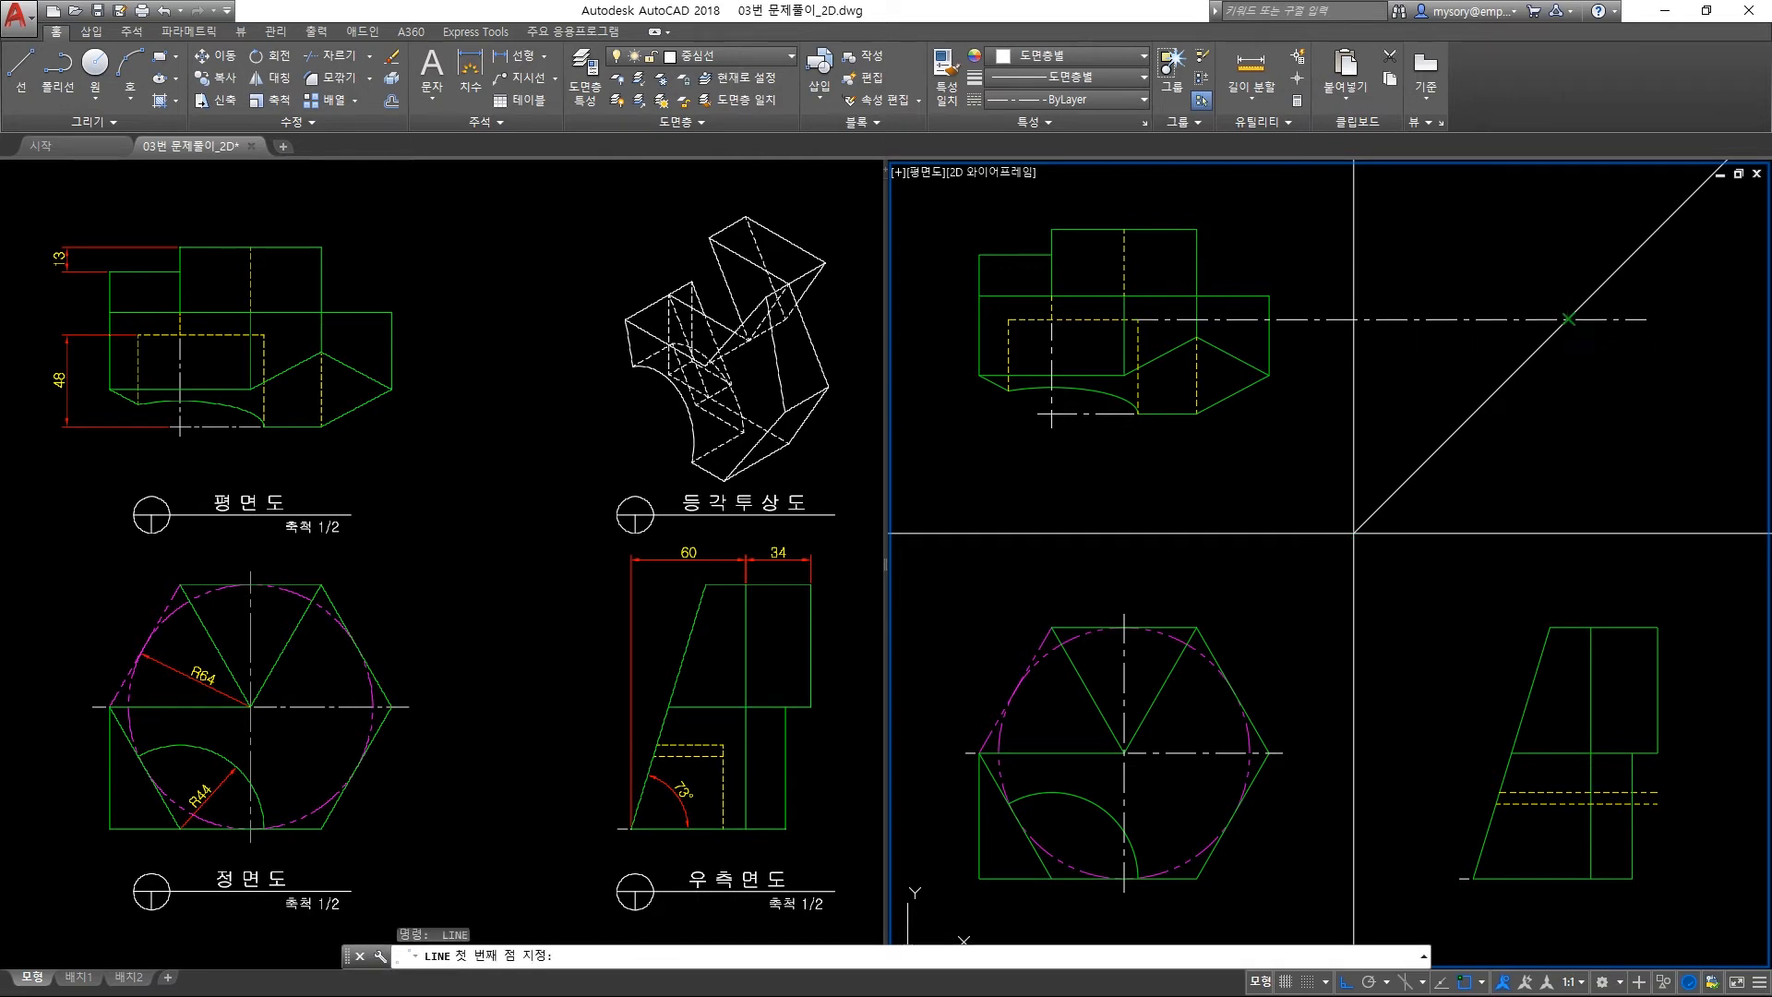
pyautogui.click(1568, 319)
pyautogui.click(1568, 923)
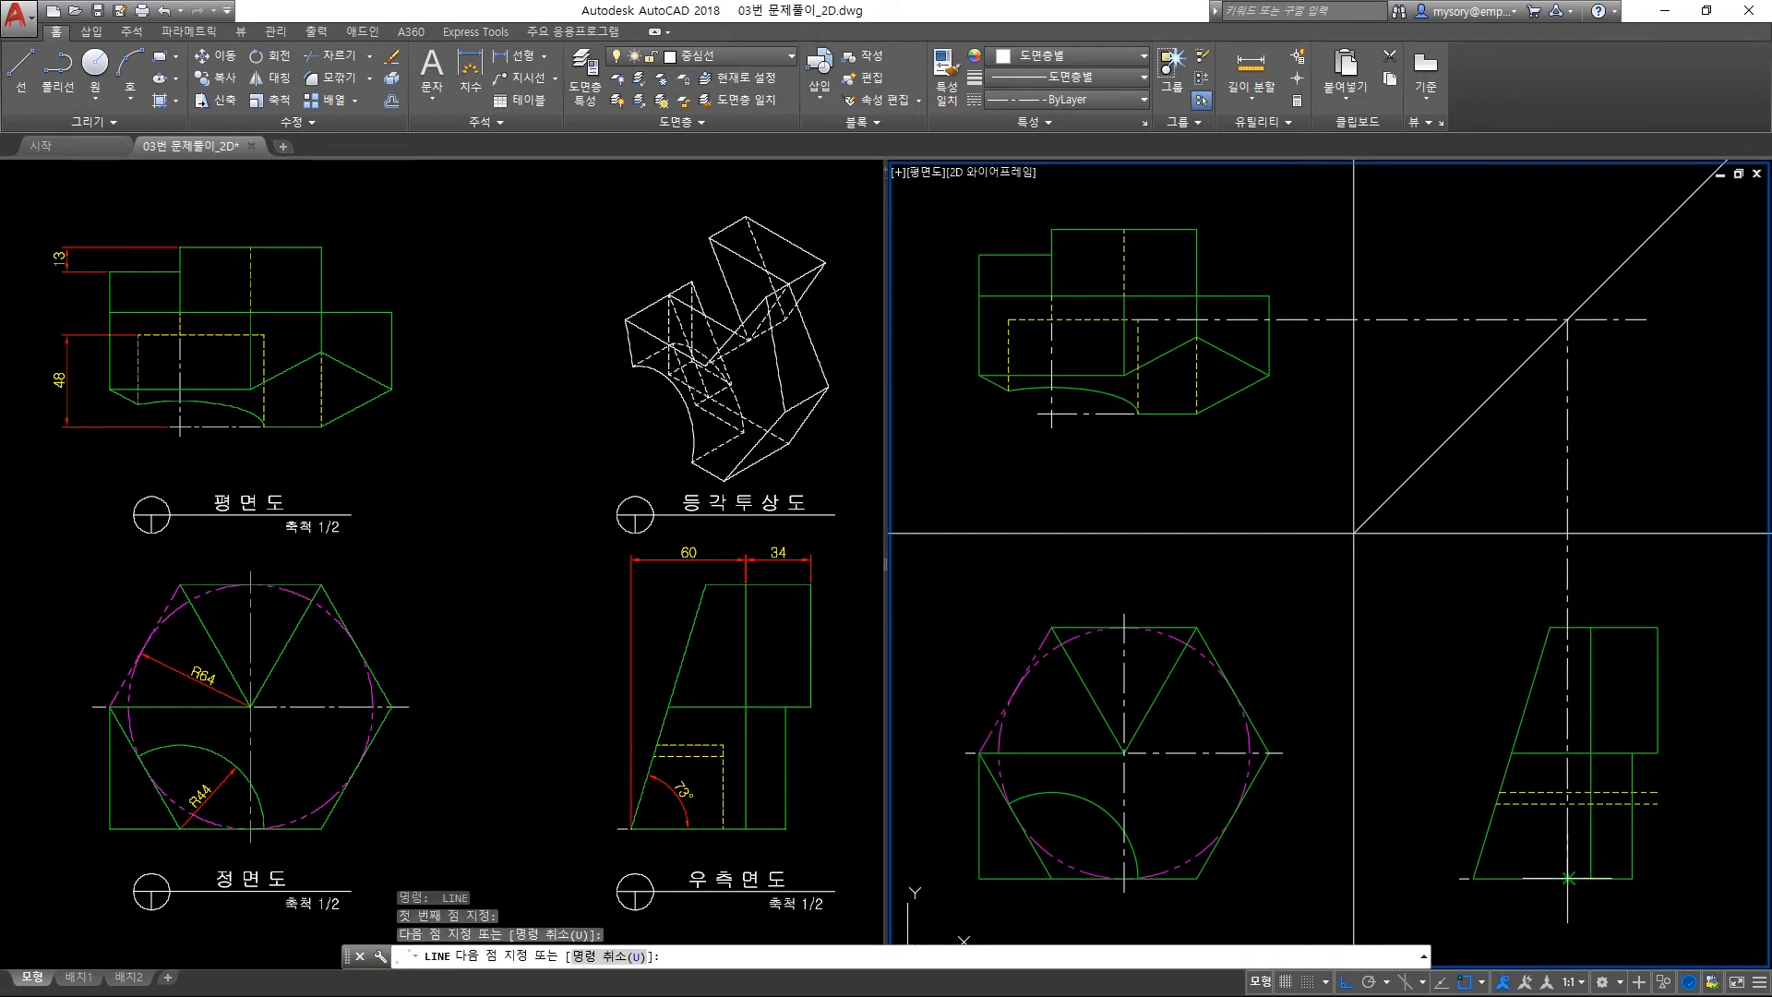
pyautogui.press('Return')
# Trim the side view's two horizontal hidden lines and the vertical projection line against each other to leave only the recess outline.
pyautogui.write('tr')
pyautogui.press('Return')
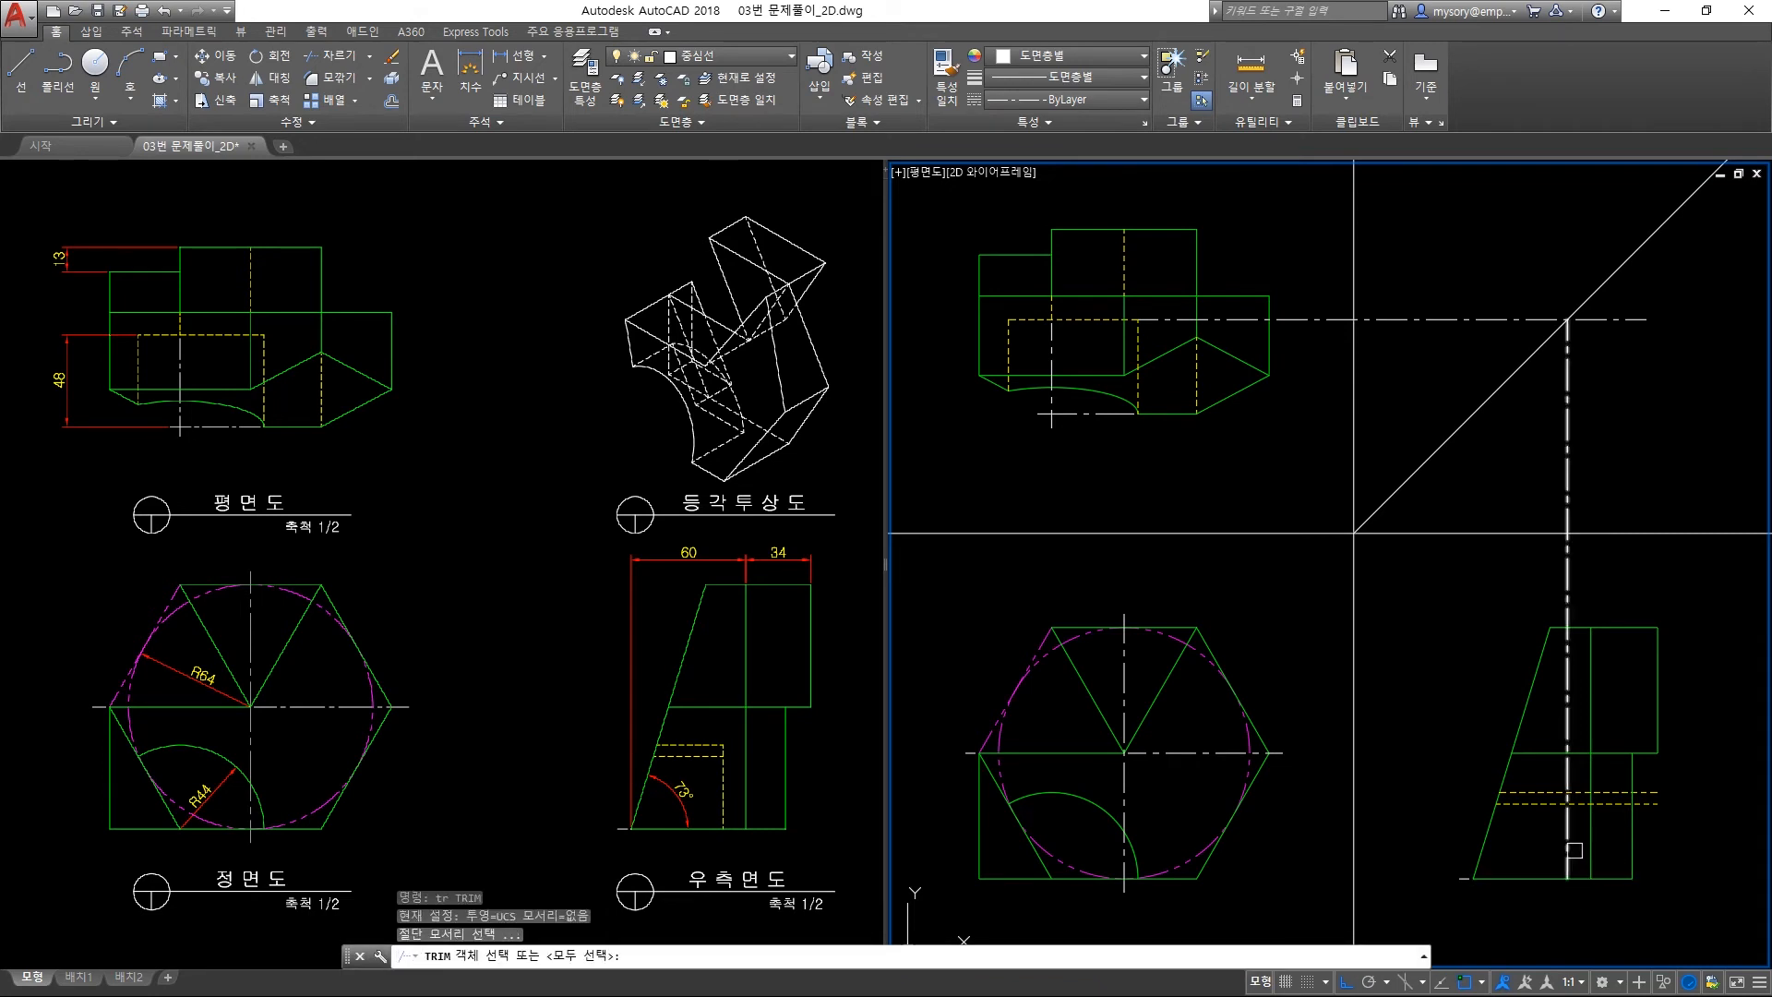
pyautogui.click(1568, 845)
pyautogui.click(1624, 780)
pyautogui.click(1607, 799)
pyautogui.press('Return')
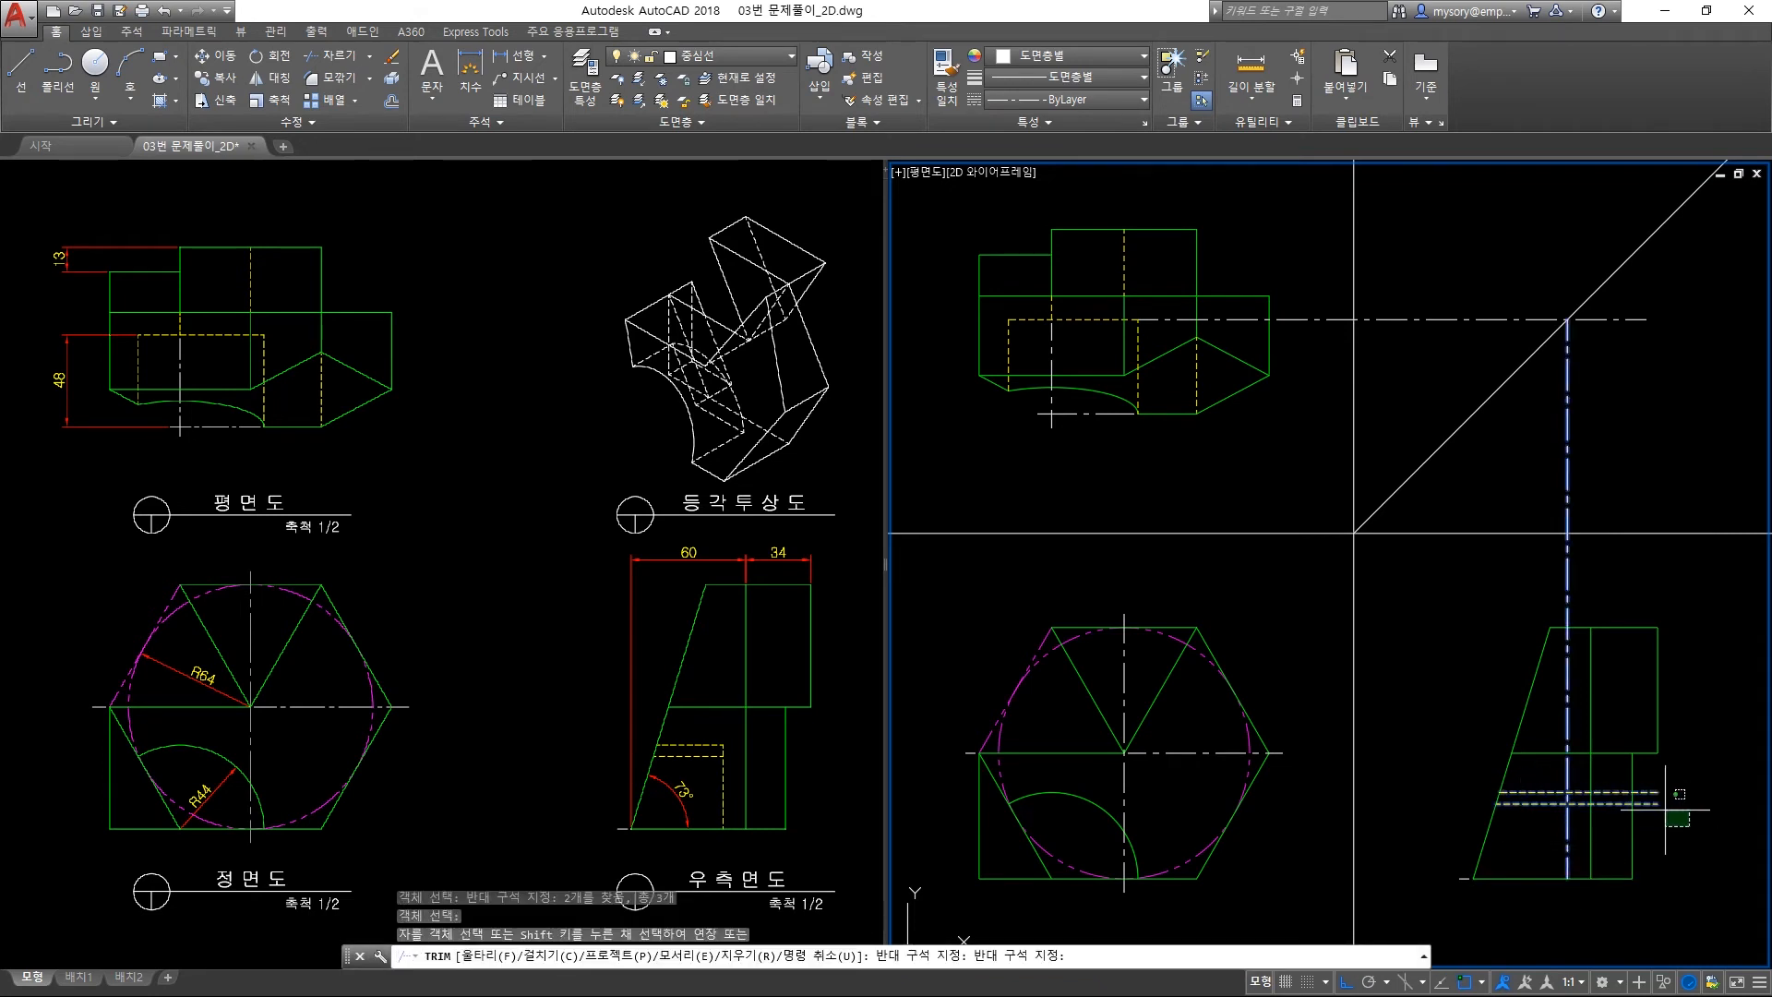
pyautogui.click(1638, 798)
pyautogui.click(1568, 591)
pyautogui.press('Return')
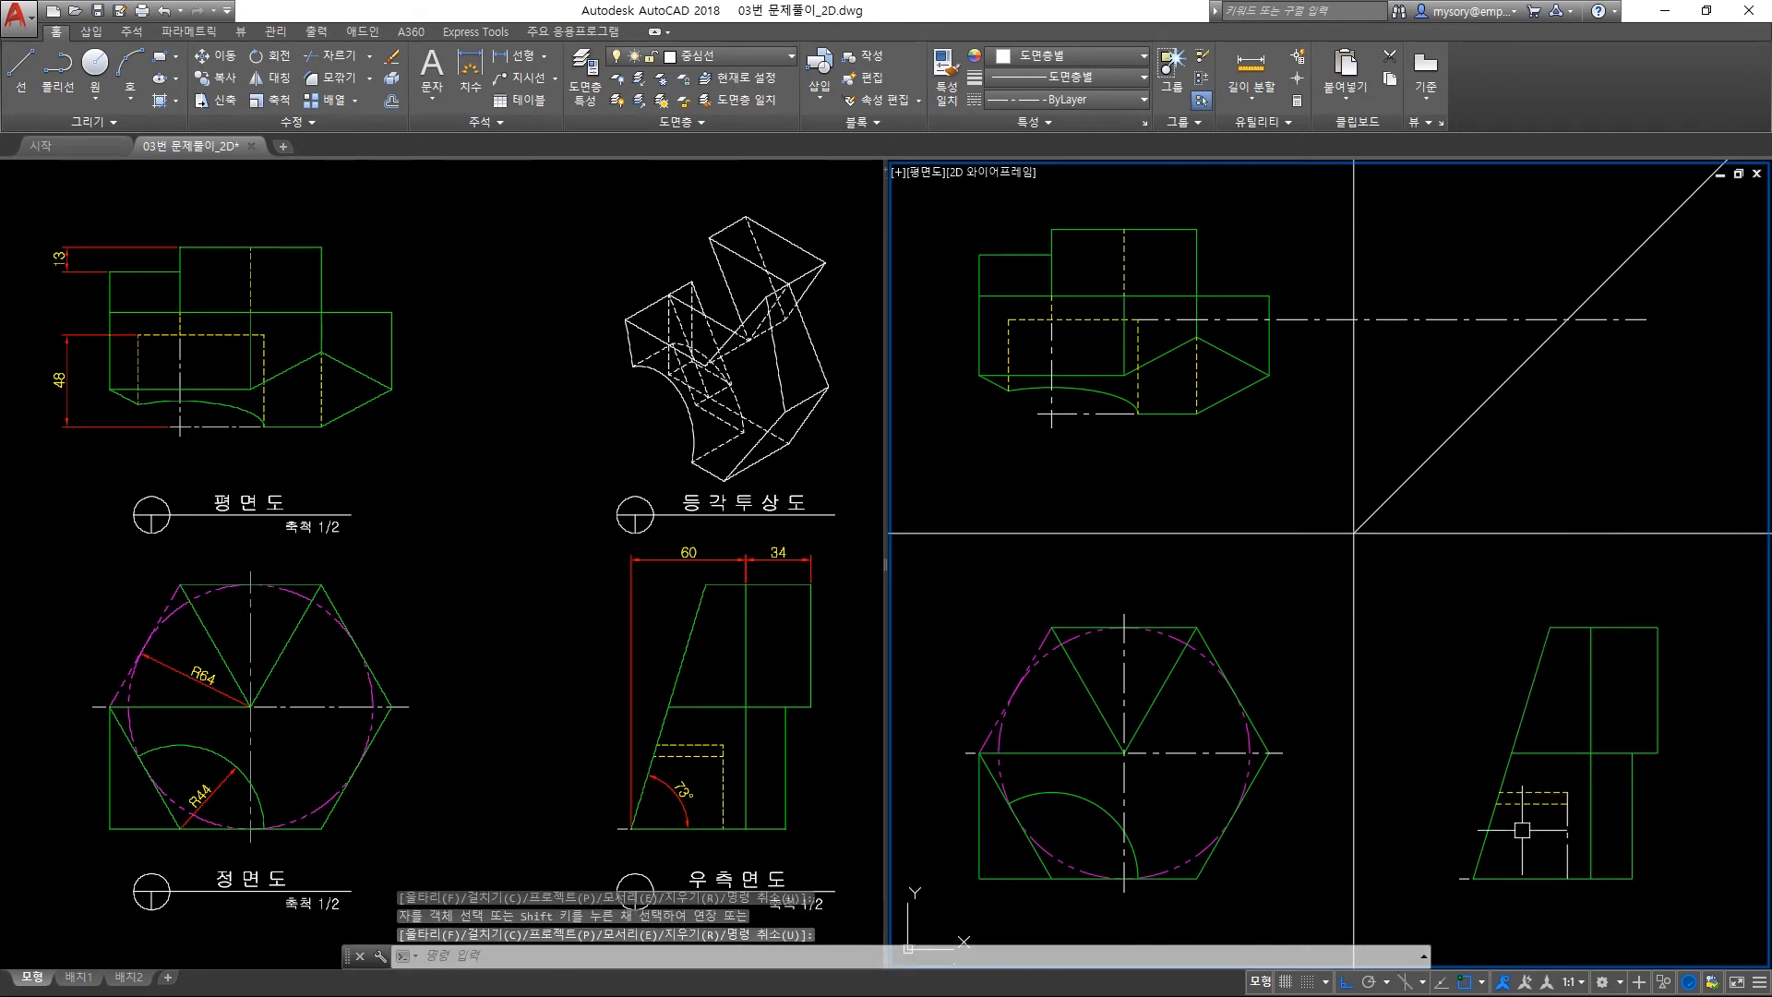
# Match the vertical recess line in the side view to the properties of the lower horizontal hidden line.
pyautogui.write('ma')
pyautogui.press('Return')
pyautogui.click(1529, 805)
pyautogui.click(1568, 833)
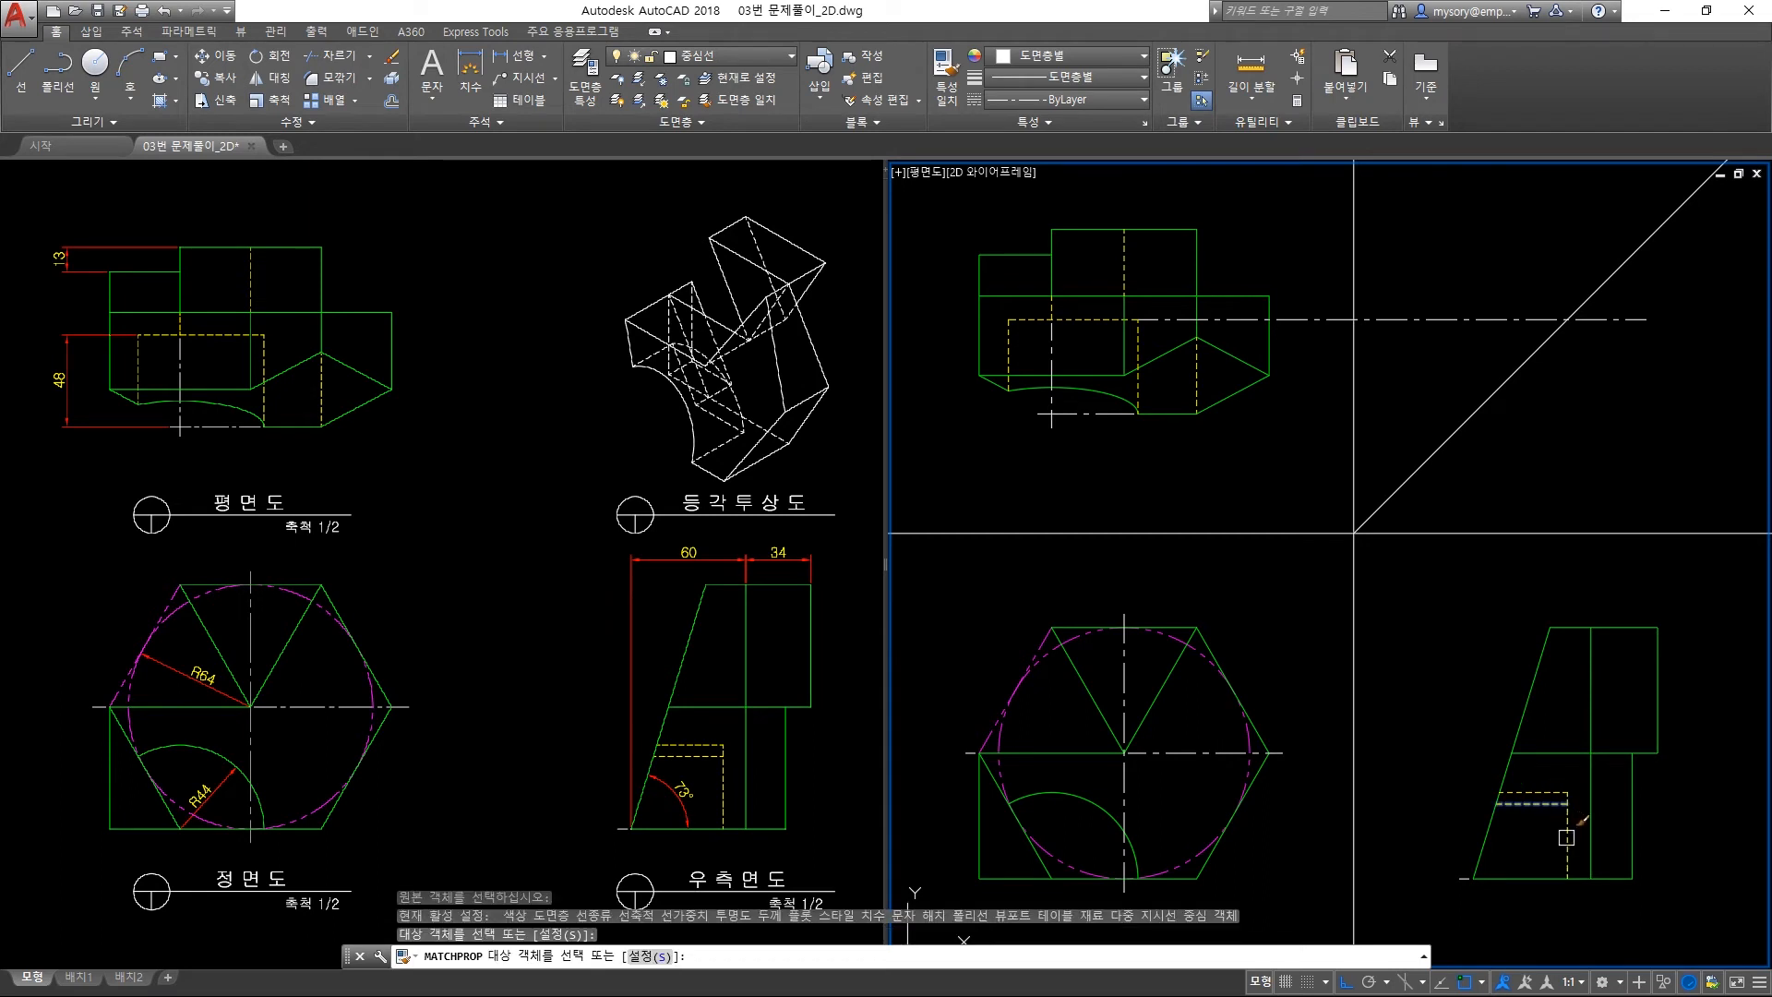
pyautogui.press('Return')
# Delete the leftover horizontal projection line running from the top view across the diagonal line.
pyautogui.click(1436, 378)
pyautogui.click(1398, 306)
pyautogui.press('Delete')
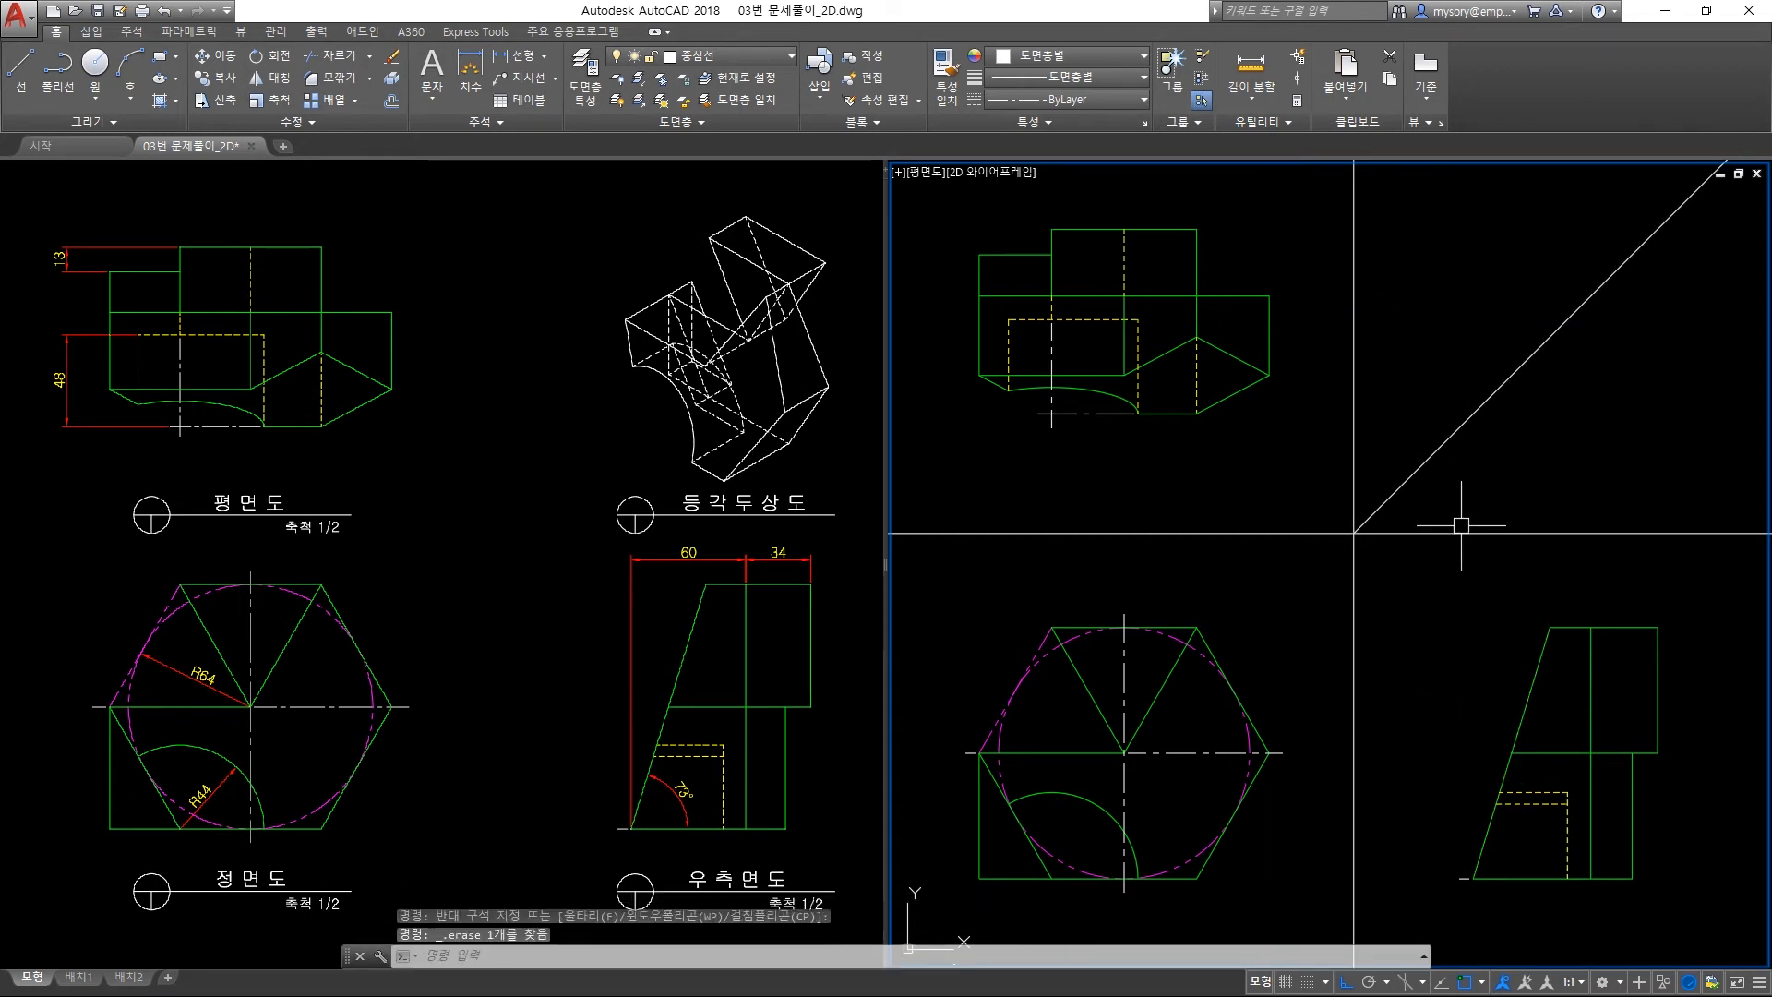
# Make the dimension layer the current layer.
pyautogui.moveTo(1322, 562); pyautogui.dragTo(1331, 559, button='middle')
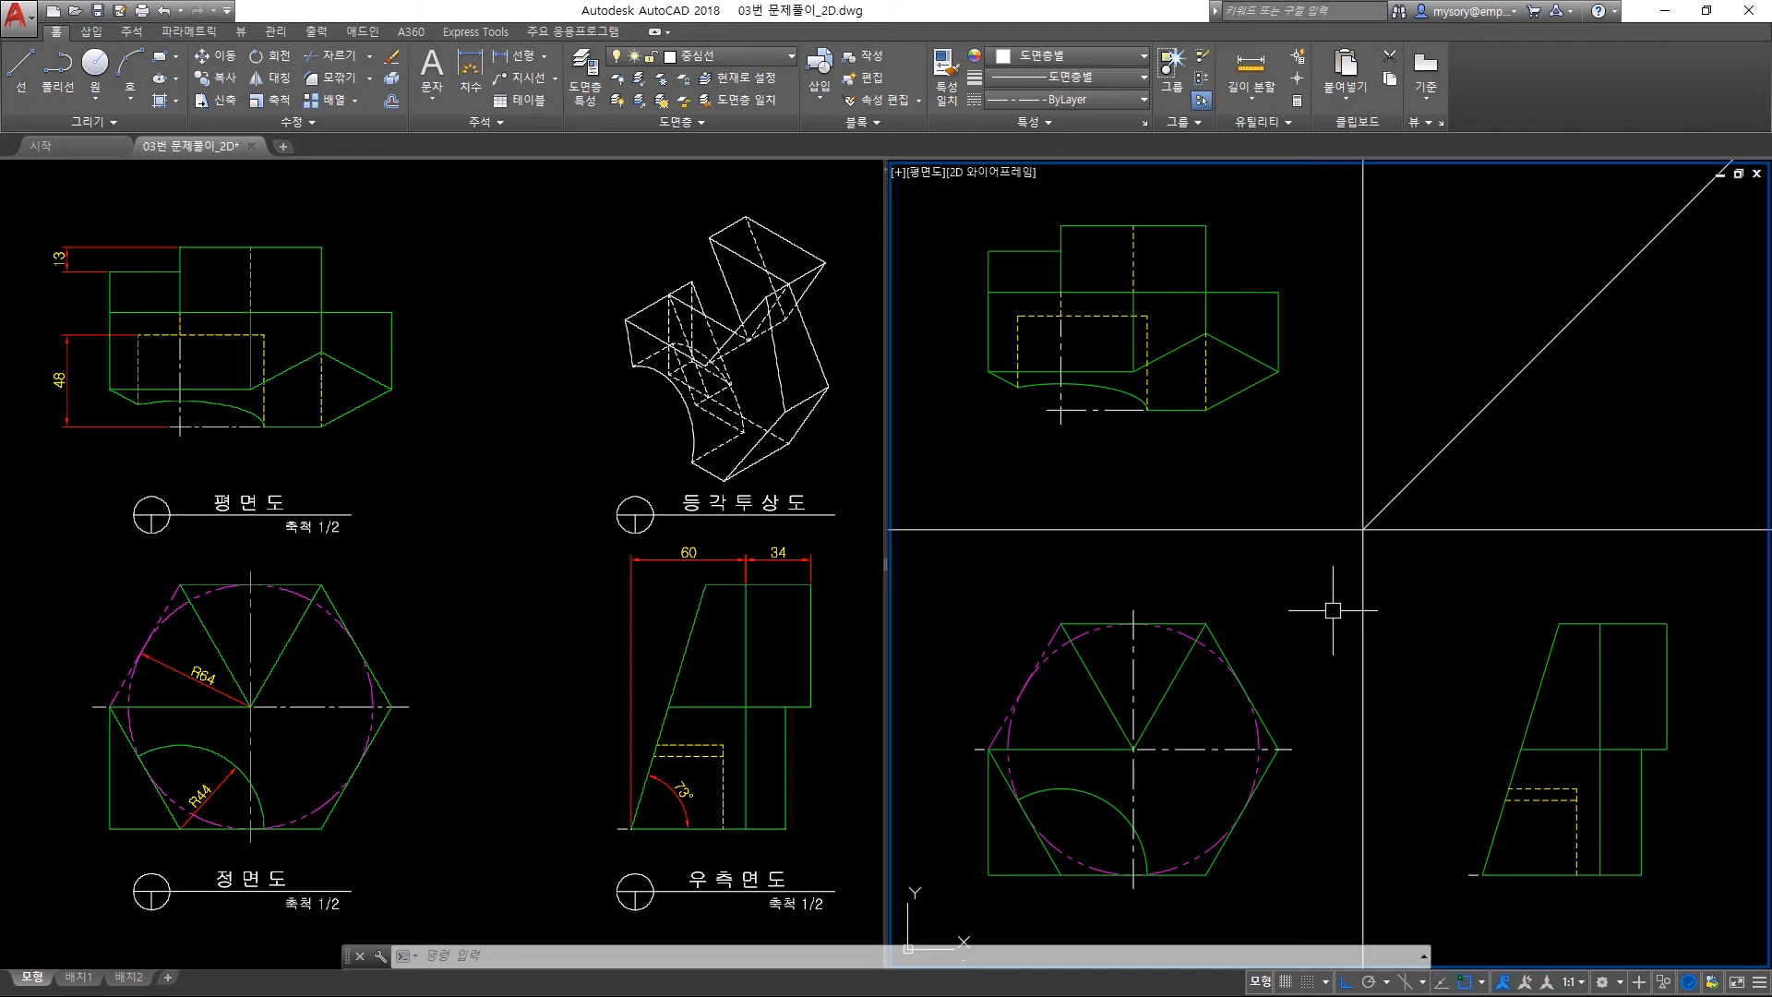
pyautogui.click(750, 56)
pyautogui.click(702, 256)
# Add a vertical linear dimension for the height difference between the two upper edges, placed left of the top view.
pyautogui.click(132, 31)
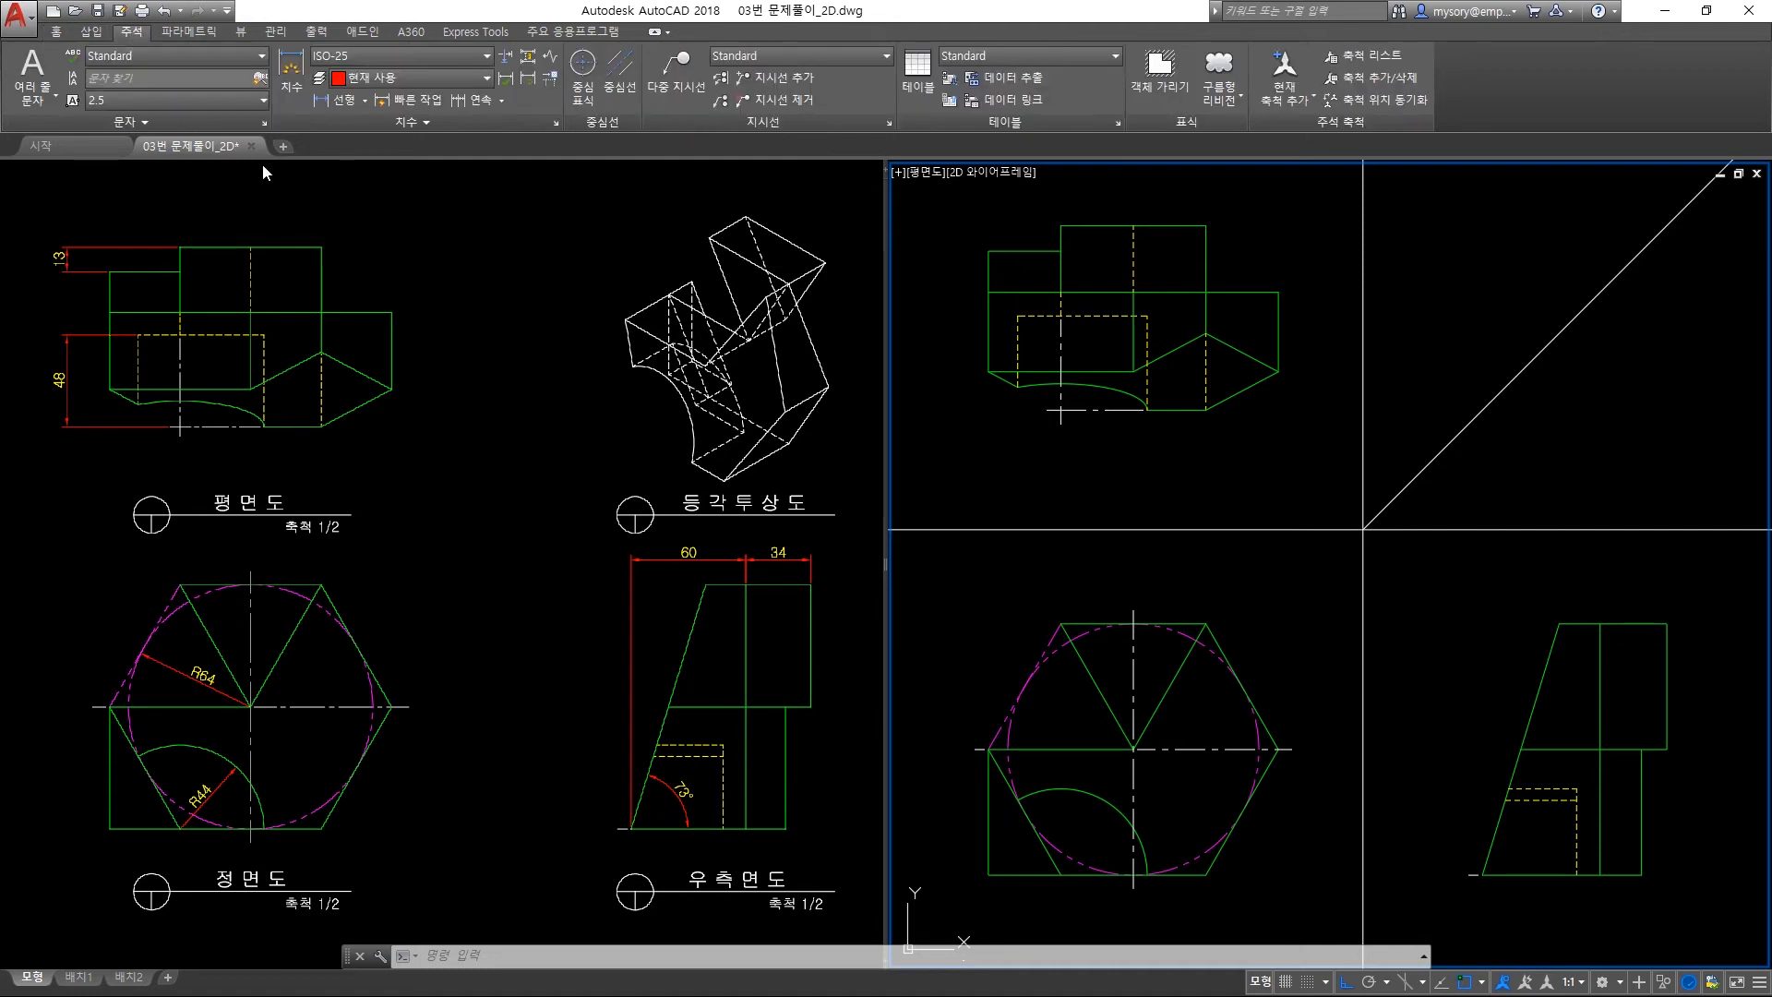
pyautogui.click(366, 99)
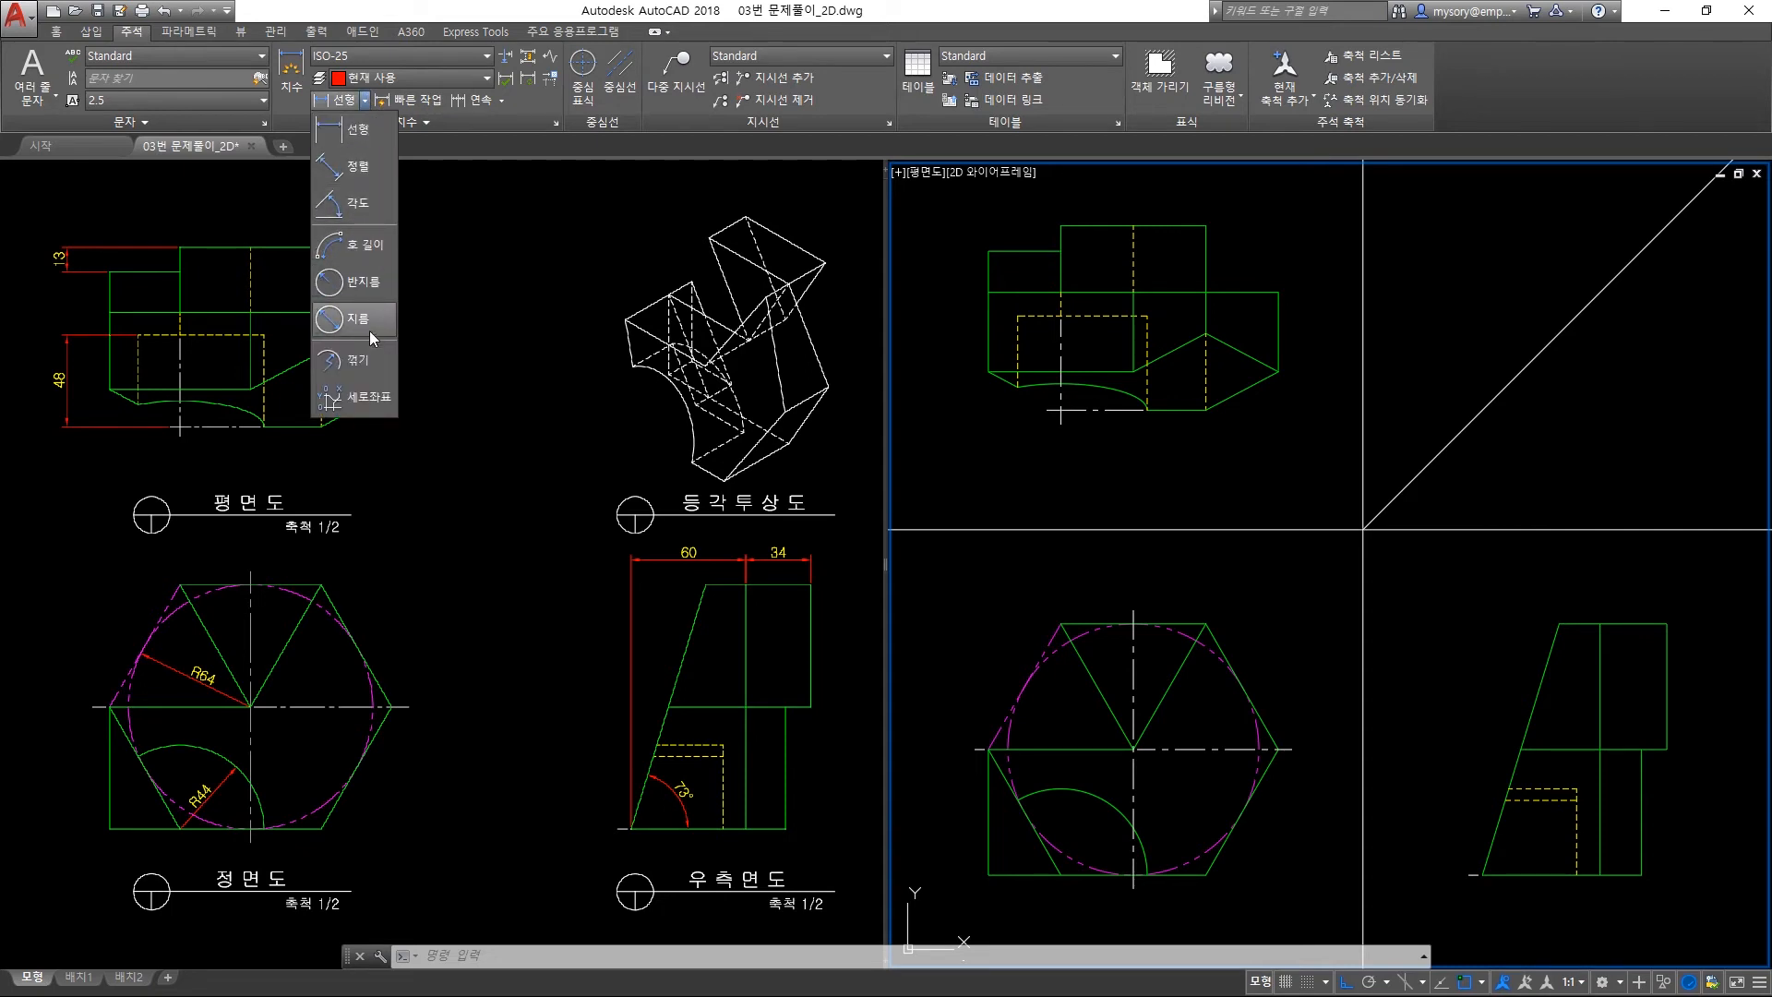
pyautogui.click(359, 131)
pyautogui.scroll(2, 1086, 346)
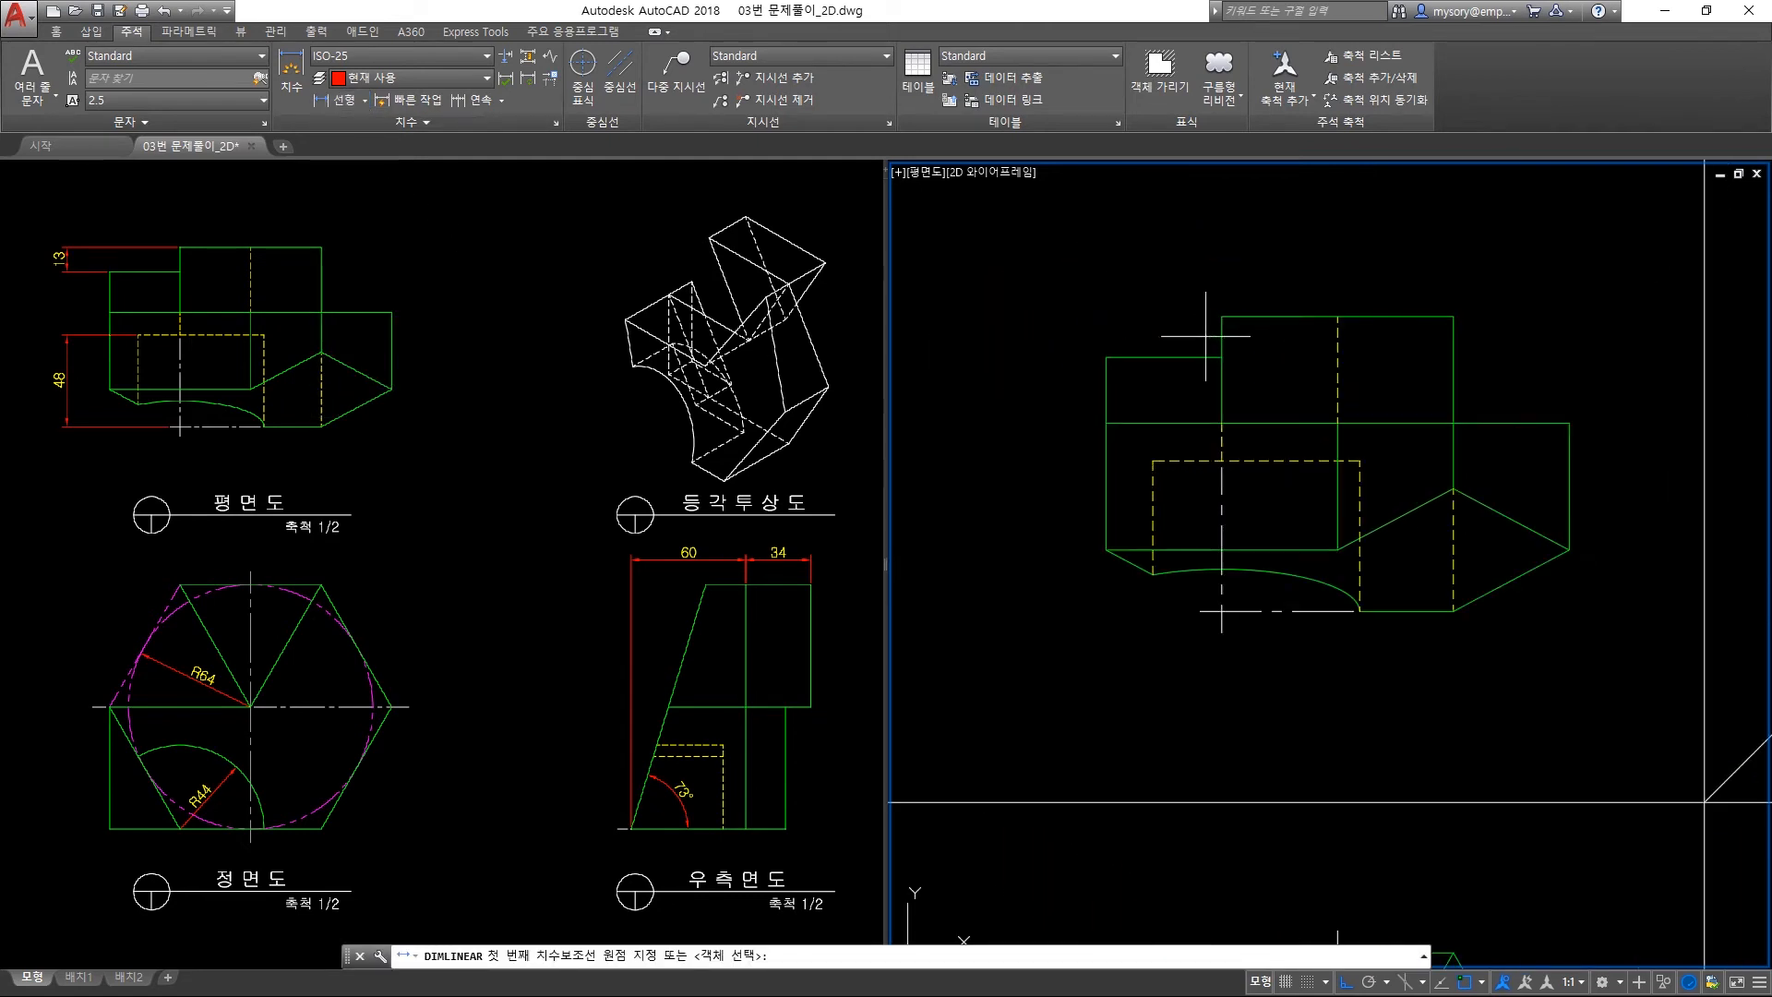
pyautogui.click(1222, 317)
pyautogui.click(1105, 357)
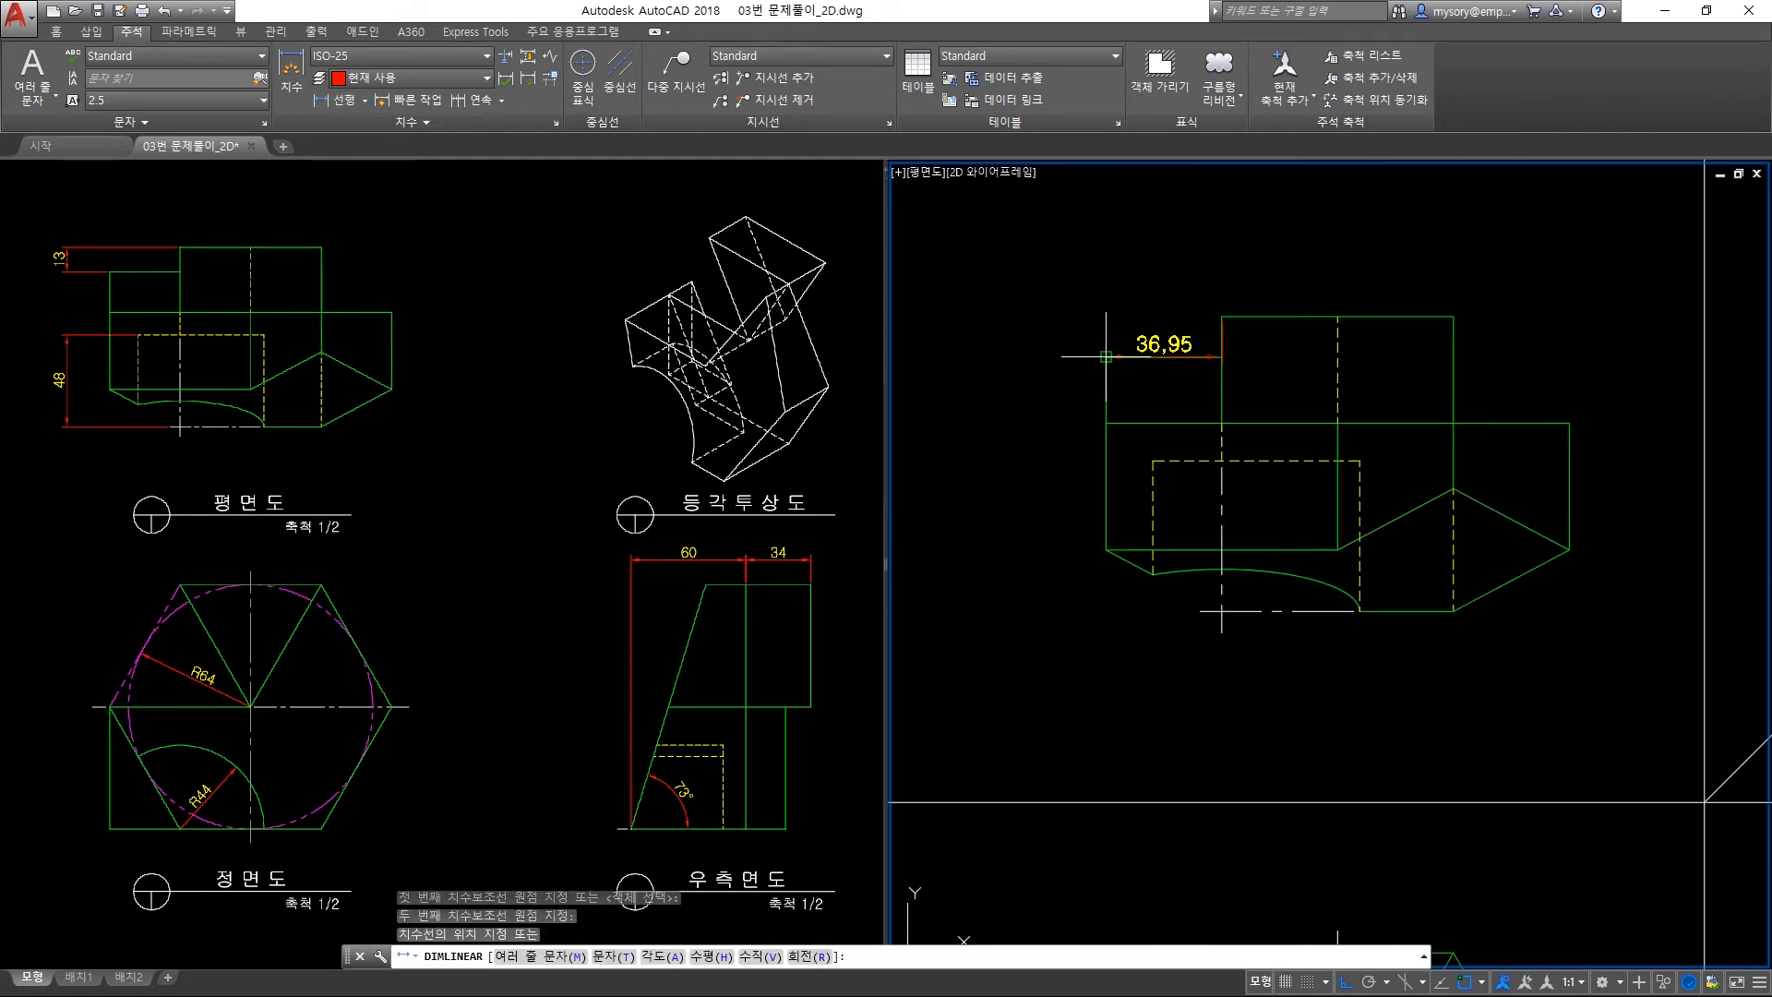
pyautogui.click(1048, 335)
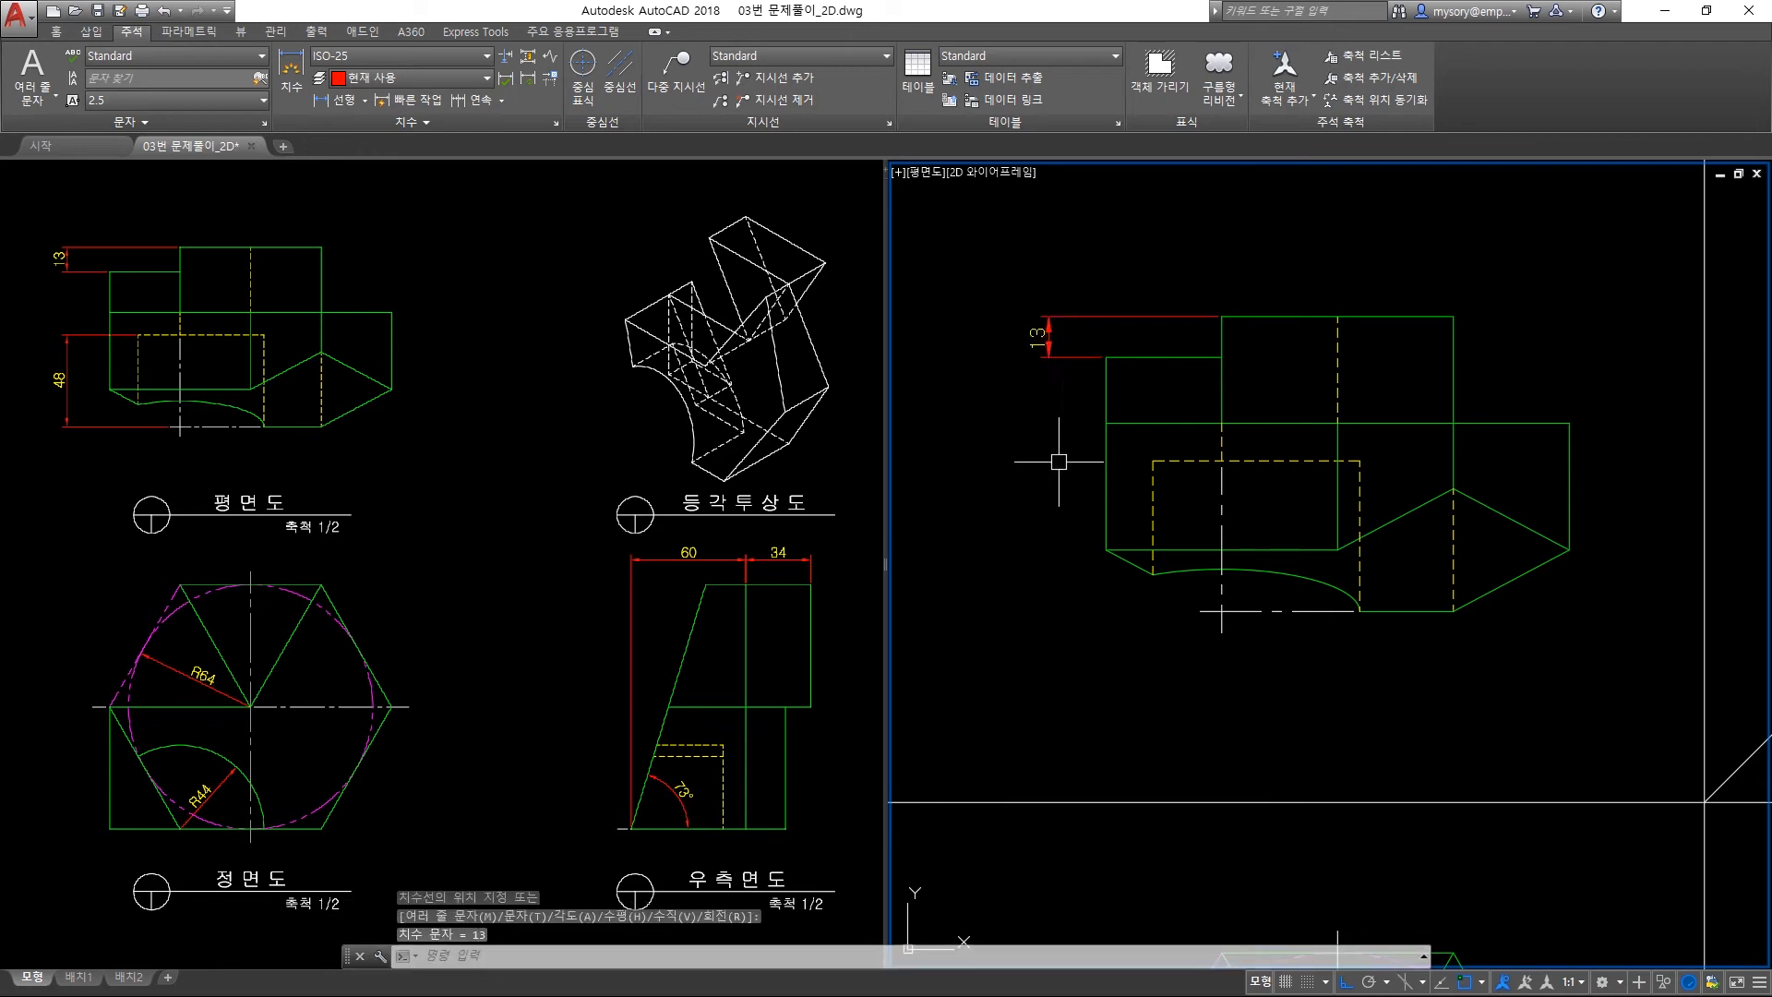
# Add a vertical linear dimension for the recess depth in the top view, aligned with the dimension above it.
pyautogui.write('dli')
pyautogui.press('Return')
pyautogui.click(1171, 591)
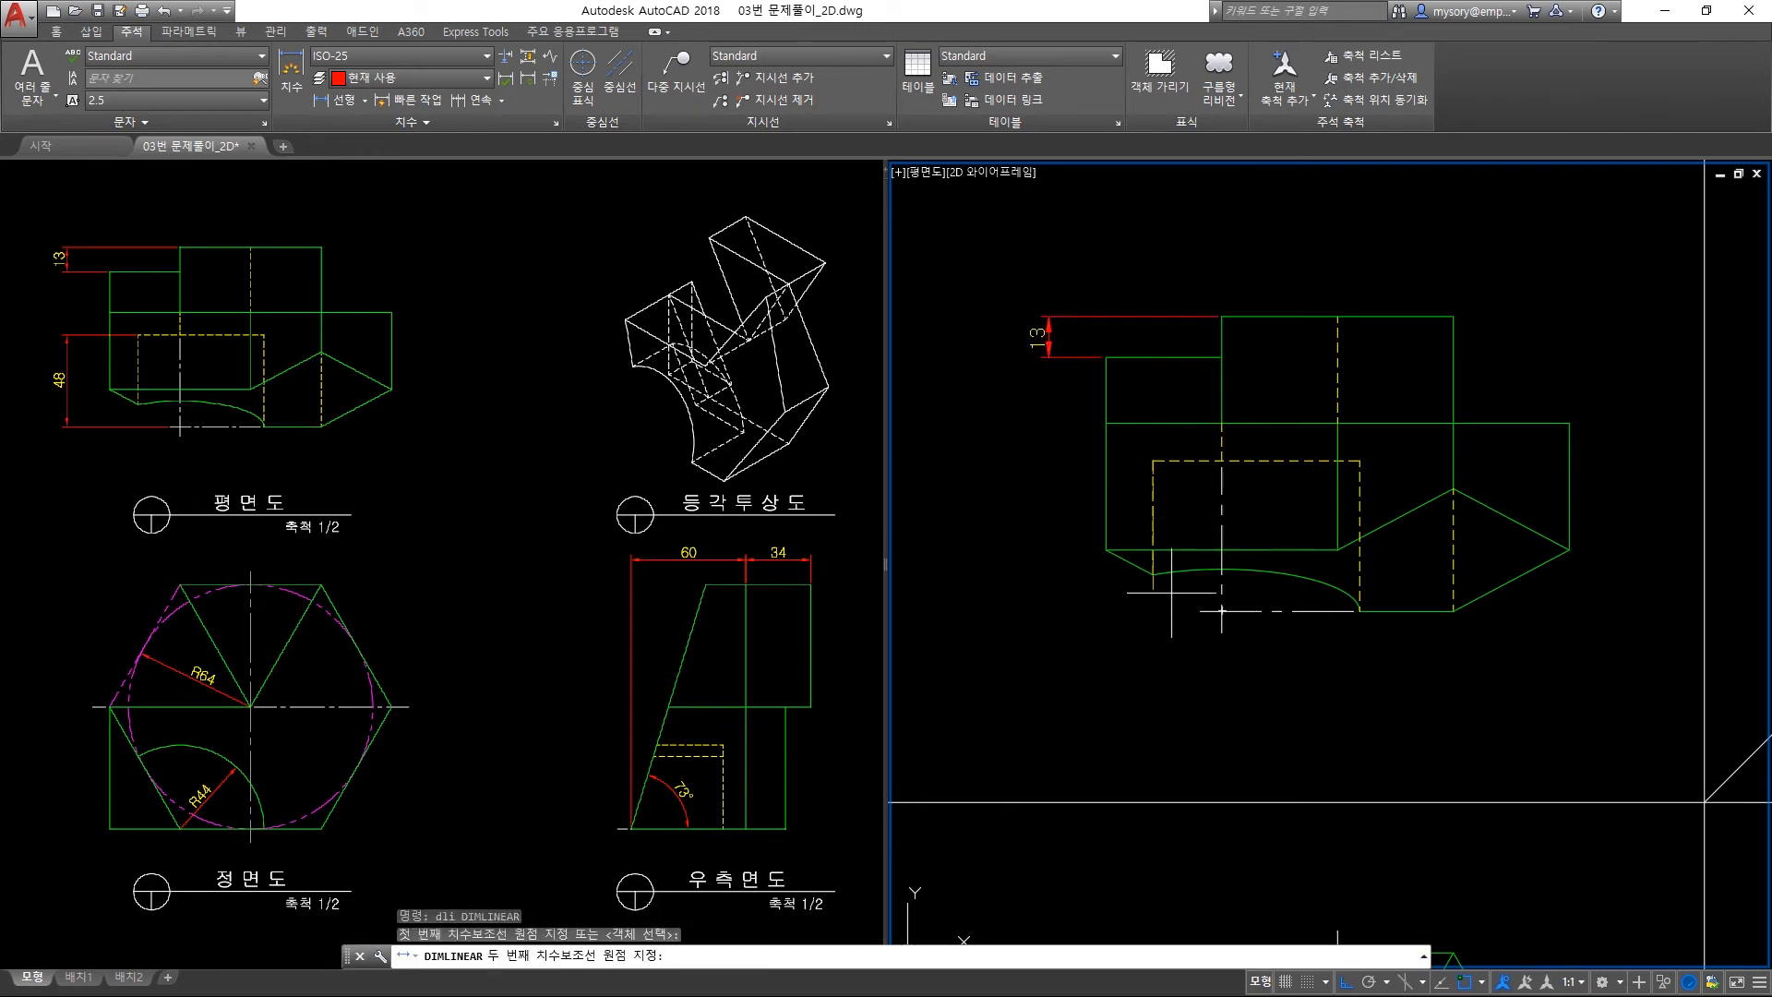
pyautogui.click(1200, 610)
pyautogui.click(1049, 535)
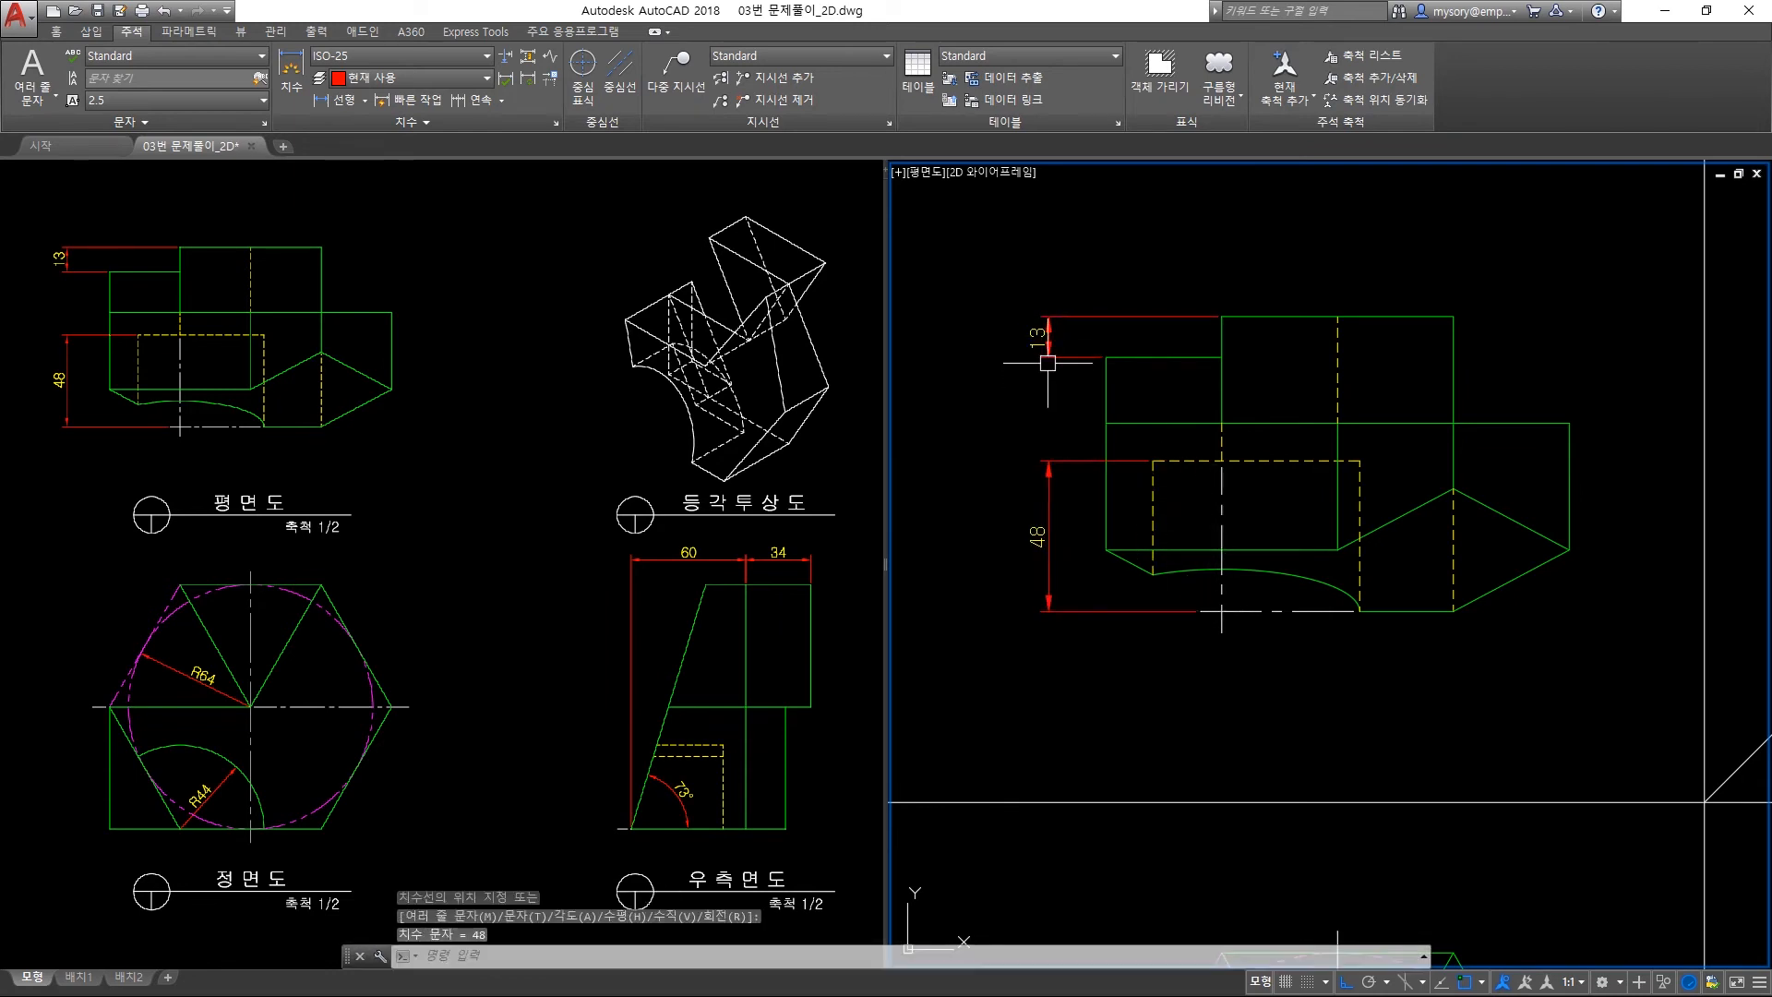
# Add a radius dimension to the magenta circle in the front view, with its text inside the circle.
pyautogui.moveTo(1239, 665); pyautogui.dragTo(1213, 417, button='middle')
pyautogui.moveTo(1281, 711); pyautogui.dragTo(1279, 555, button='middle')
pyautogui.moveTo(1207, 721); pyautogui.dragTo(1211, 622, button='middle')
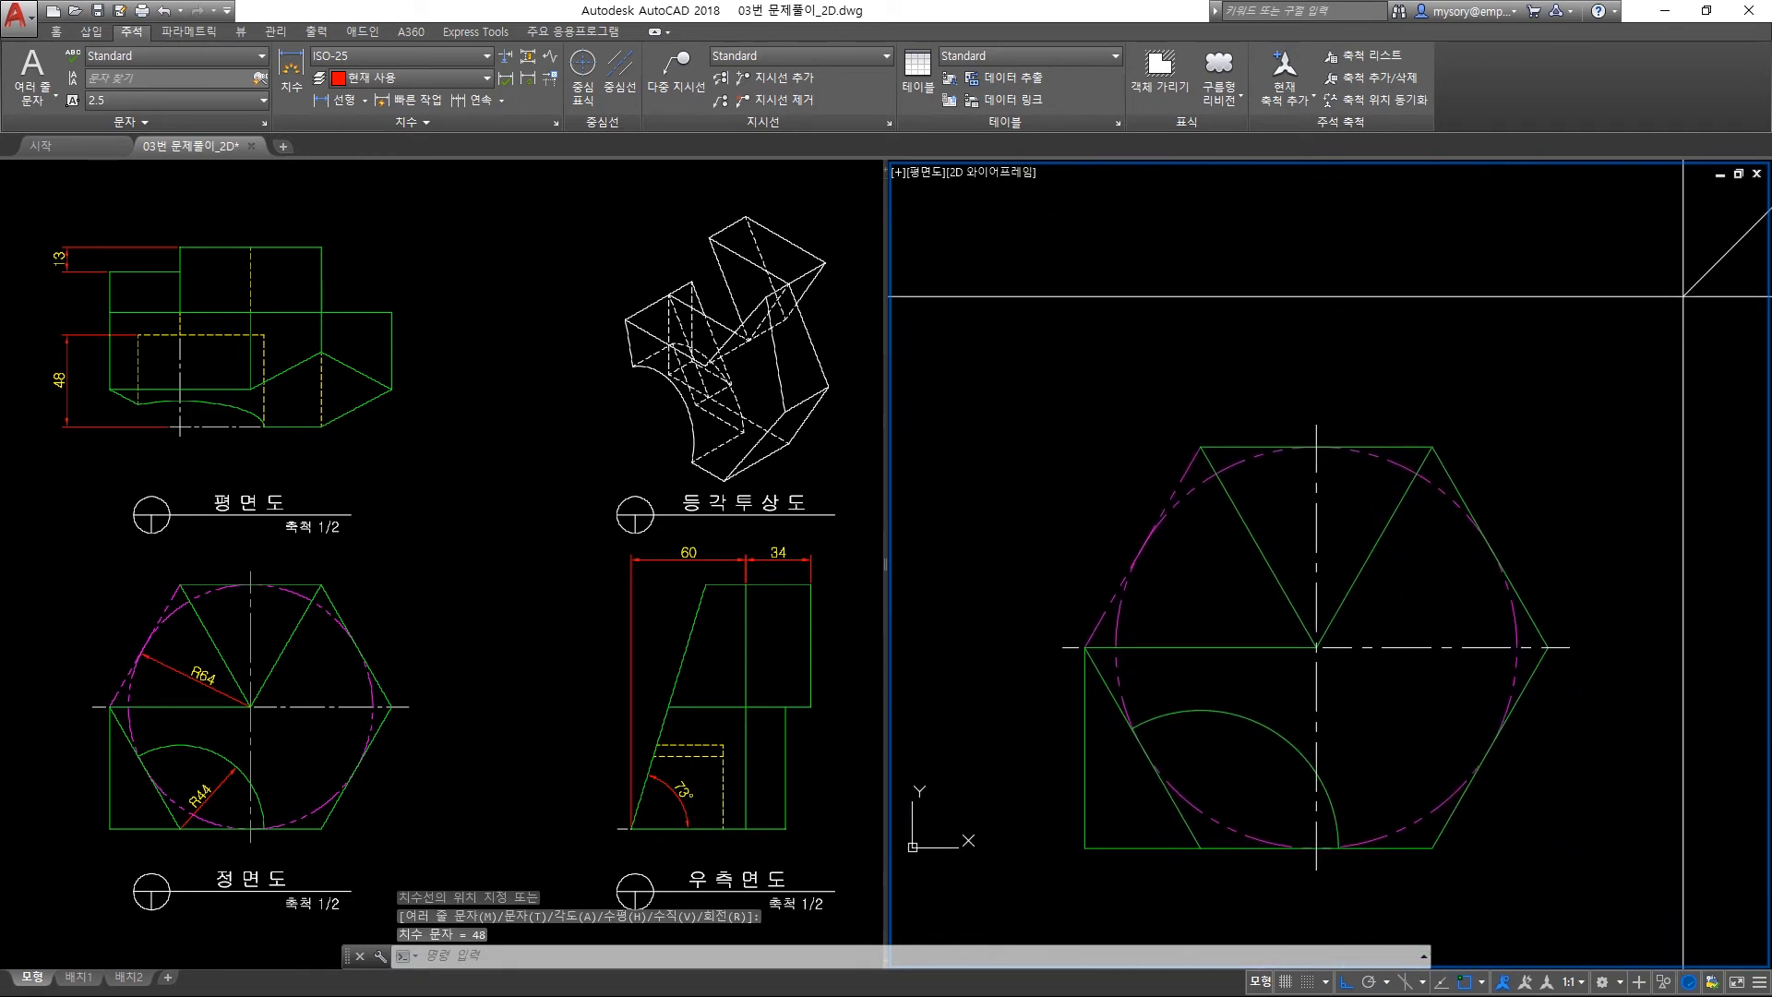
pyautogui.click(364, 100)
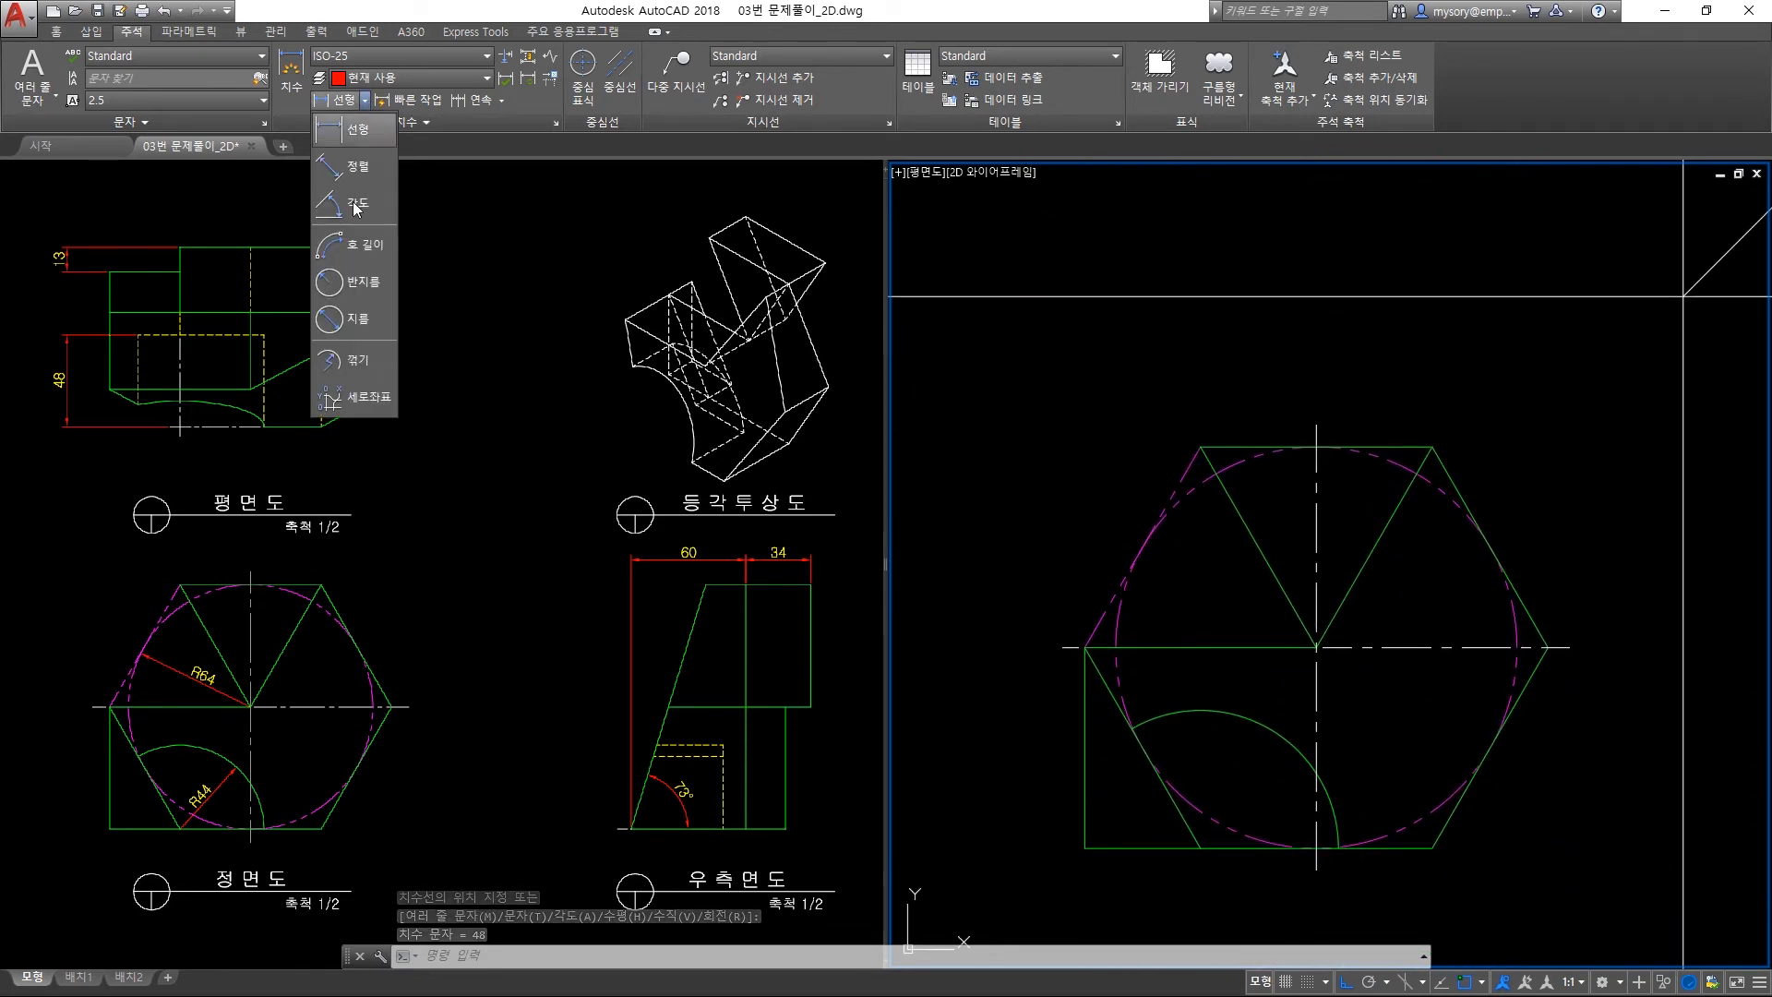
pyautogui.click(372, 297)
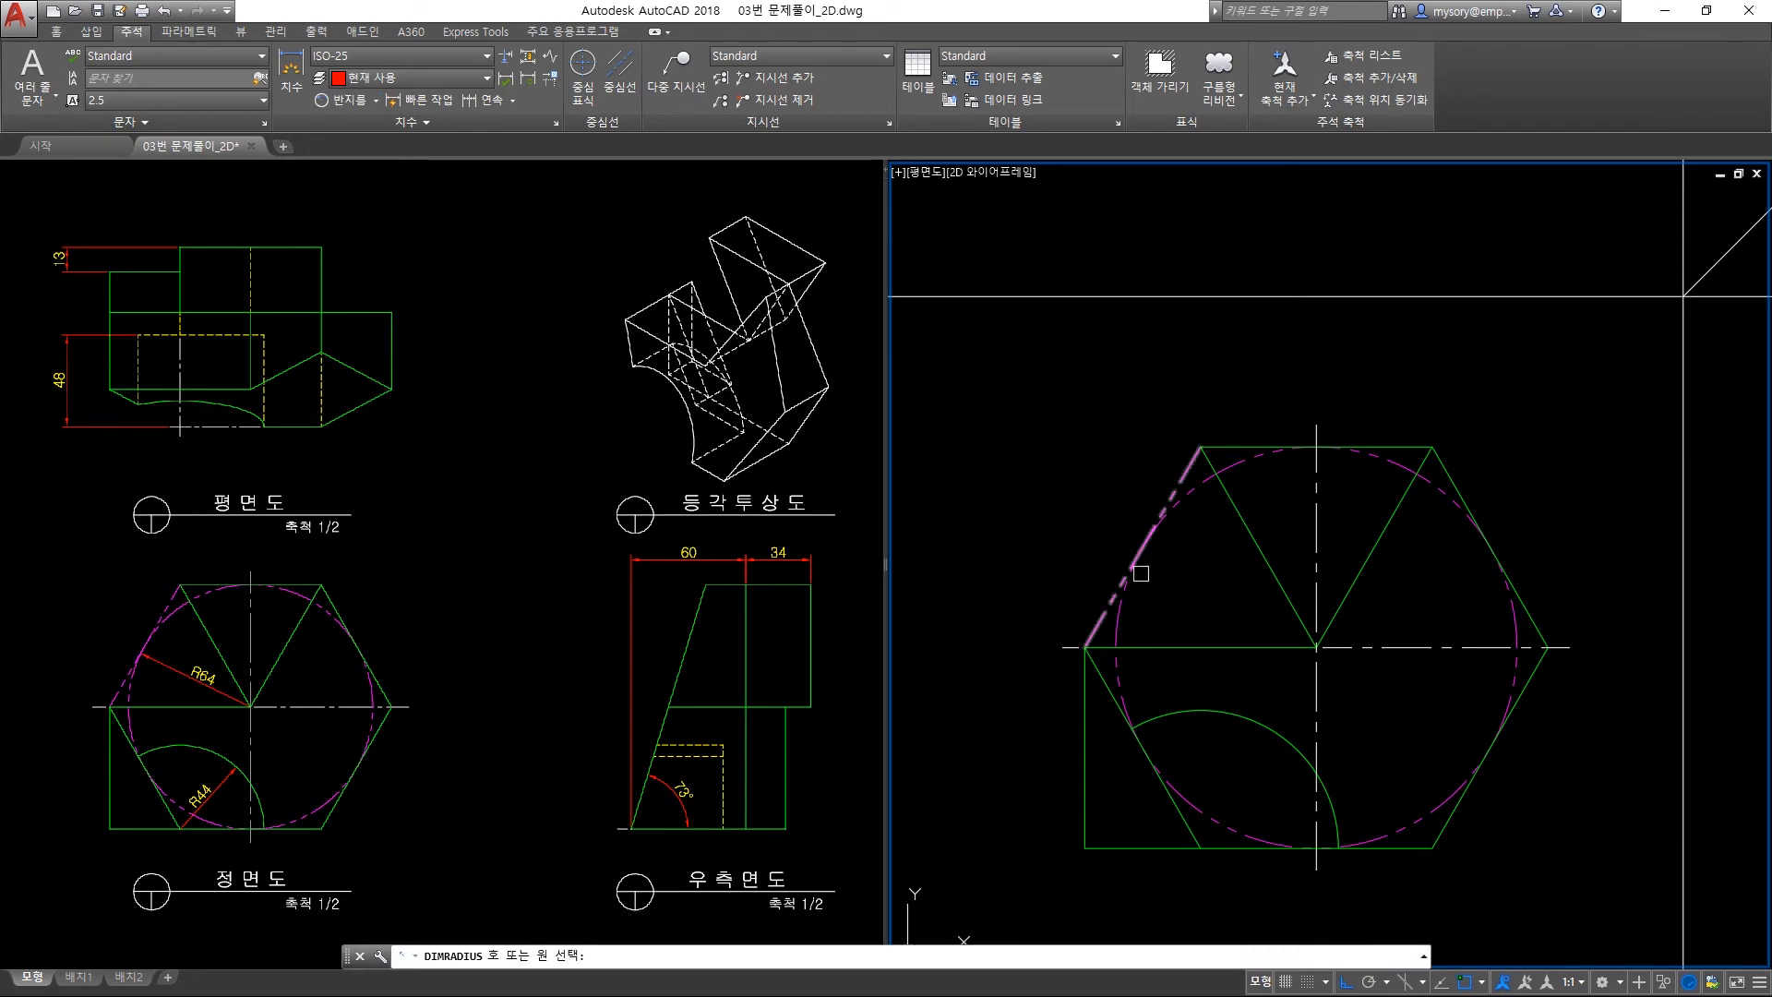
pyautogui.click(1190, 491)
pyautogui.click(1215, 590)
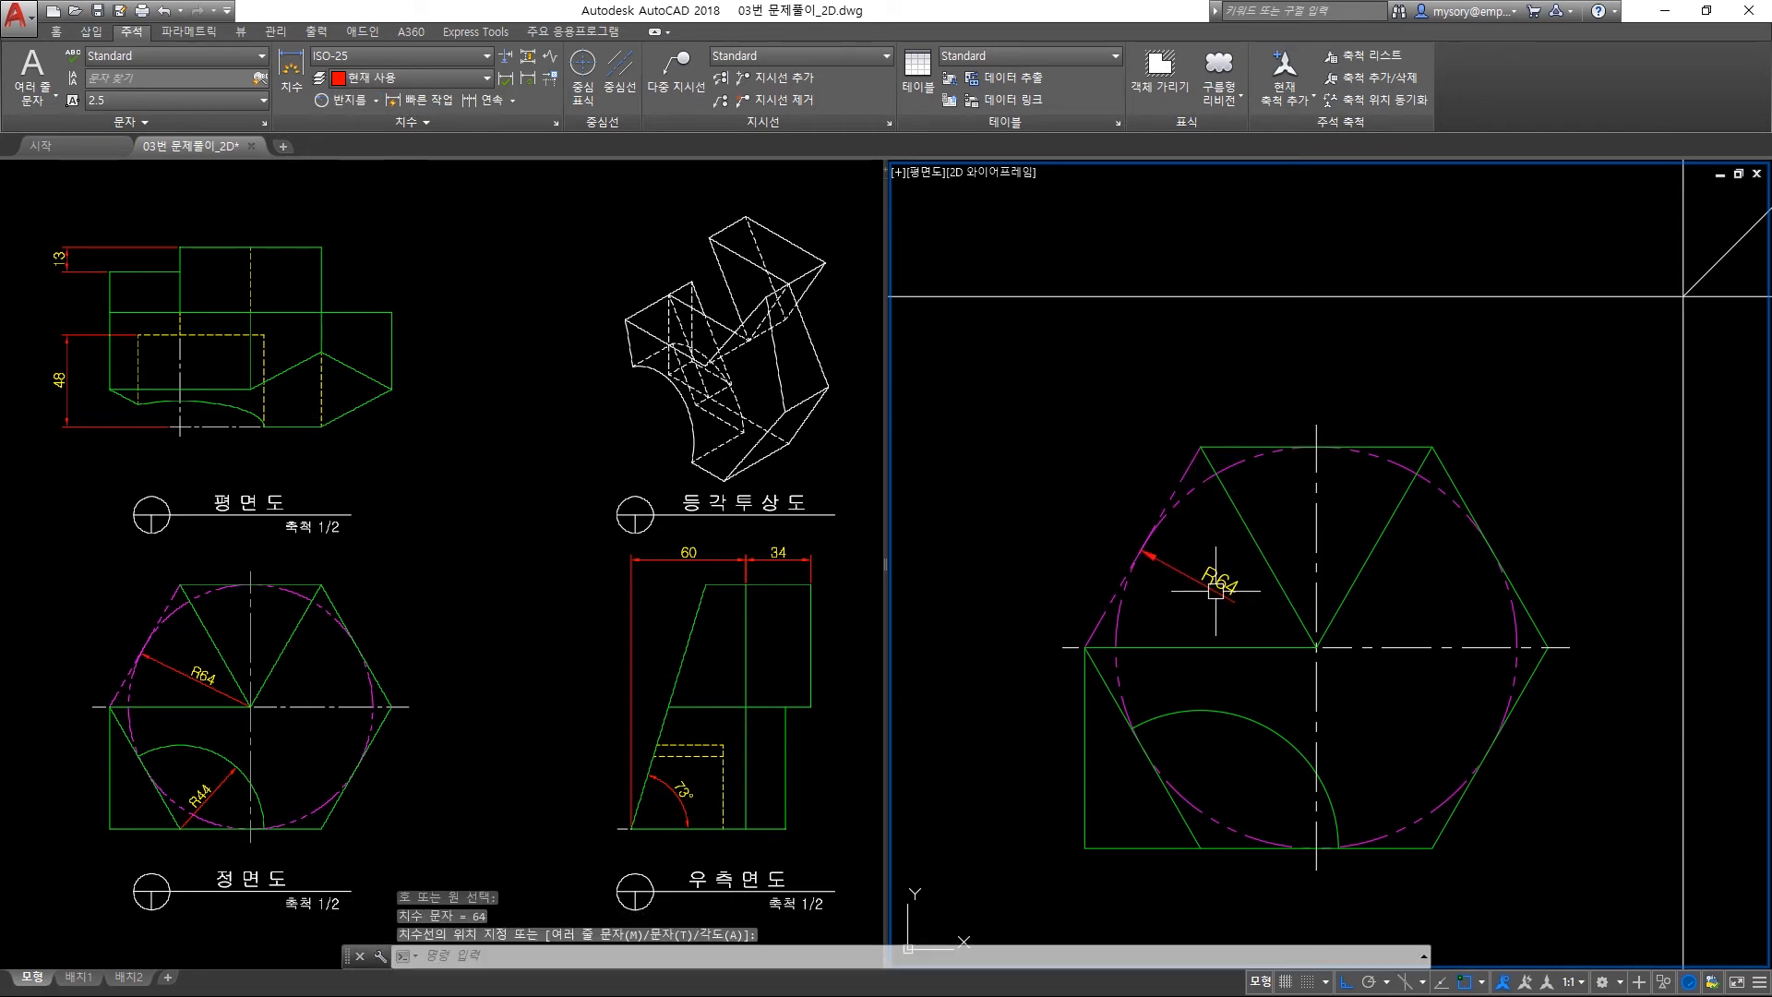
# Add a radius dimension to the recess arc in the front view, with its text inside the arc.
pyautogui.press('Return')
pyautogui.click(1292, 749)
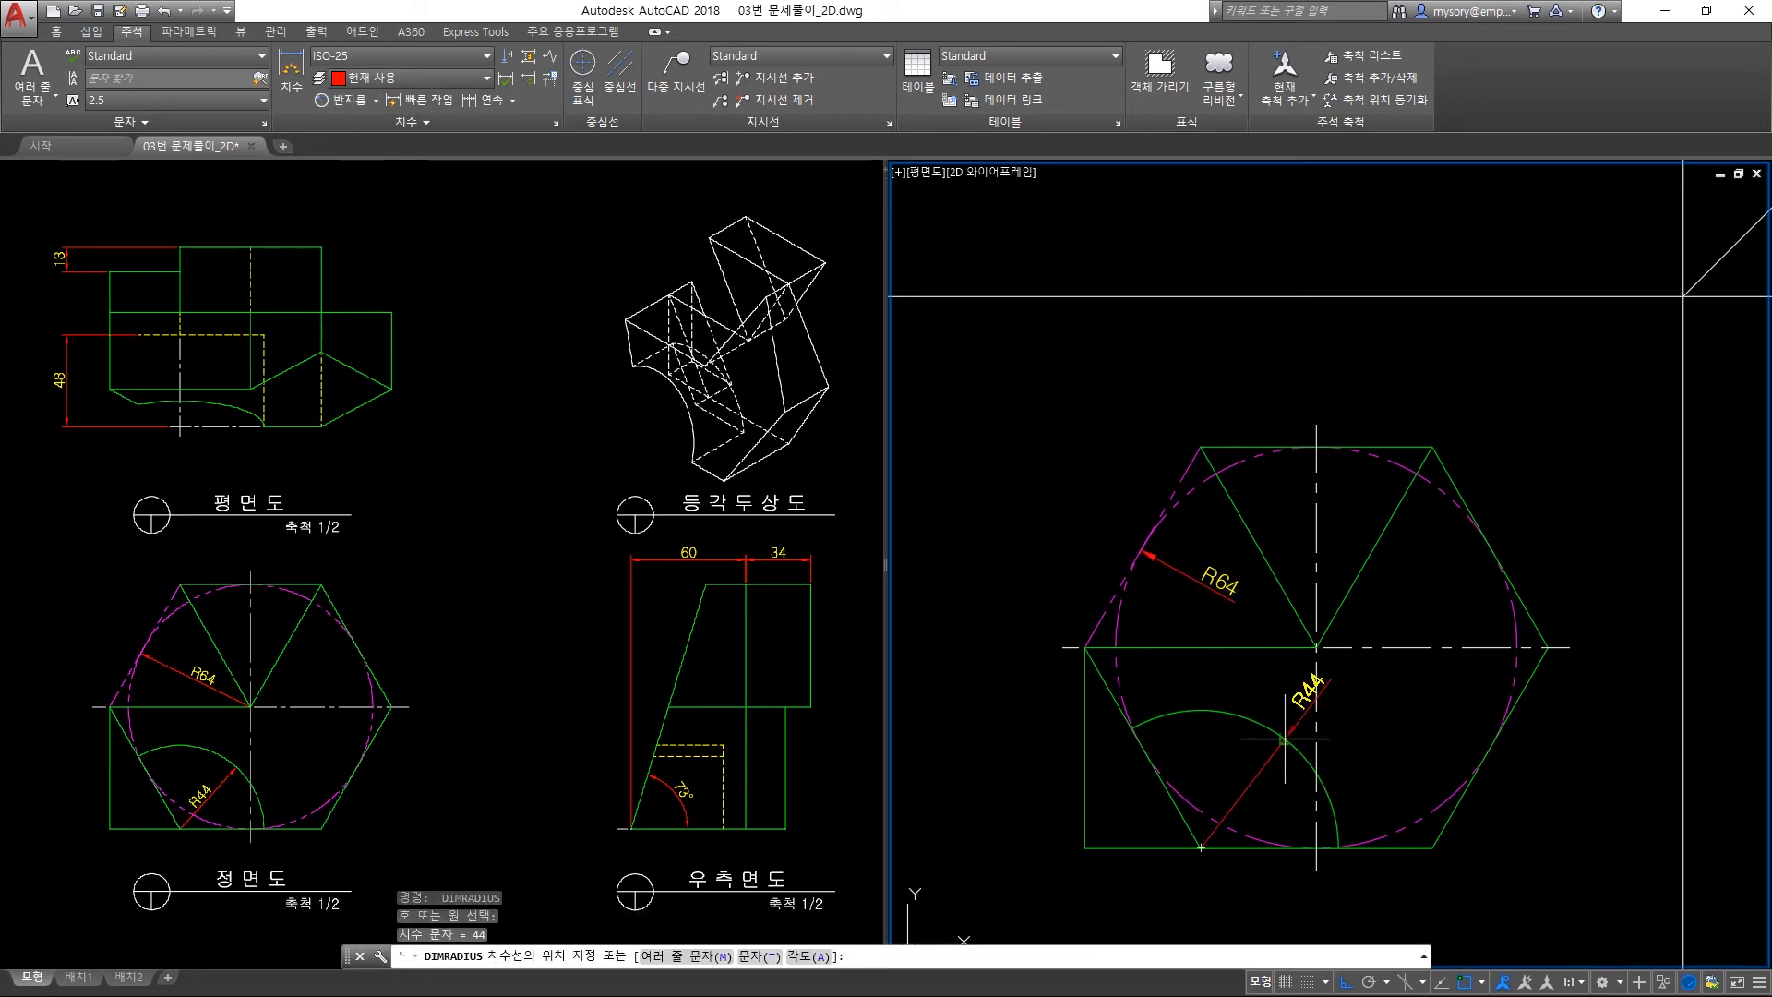
pyautogui.click(1253, 776)
# Add an angular dimension between the slanted edge and the bottom edge of the side view.
pyautogui.moveTo(1258, 680); pyautogui.dragTo(710, 623, button='middle')
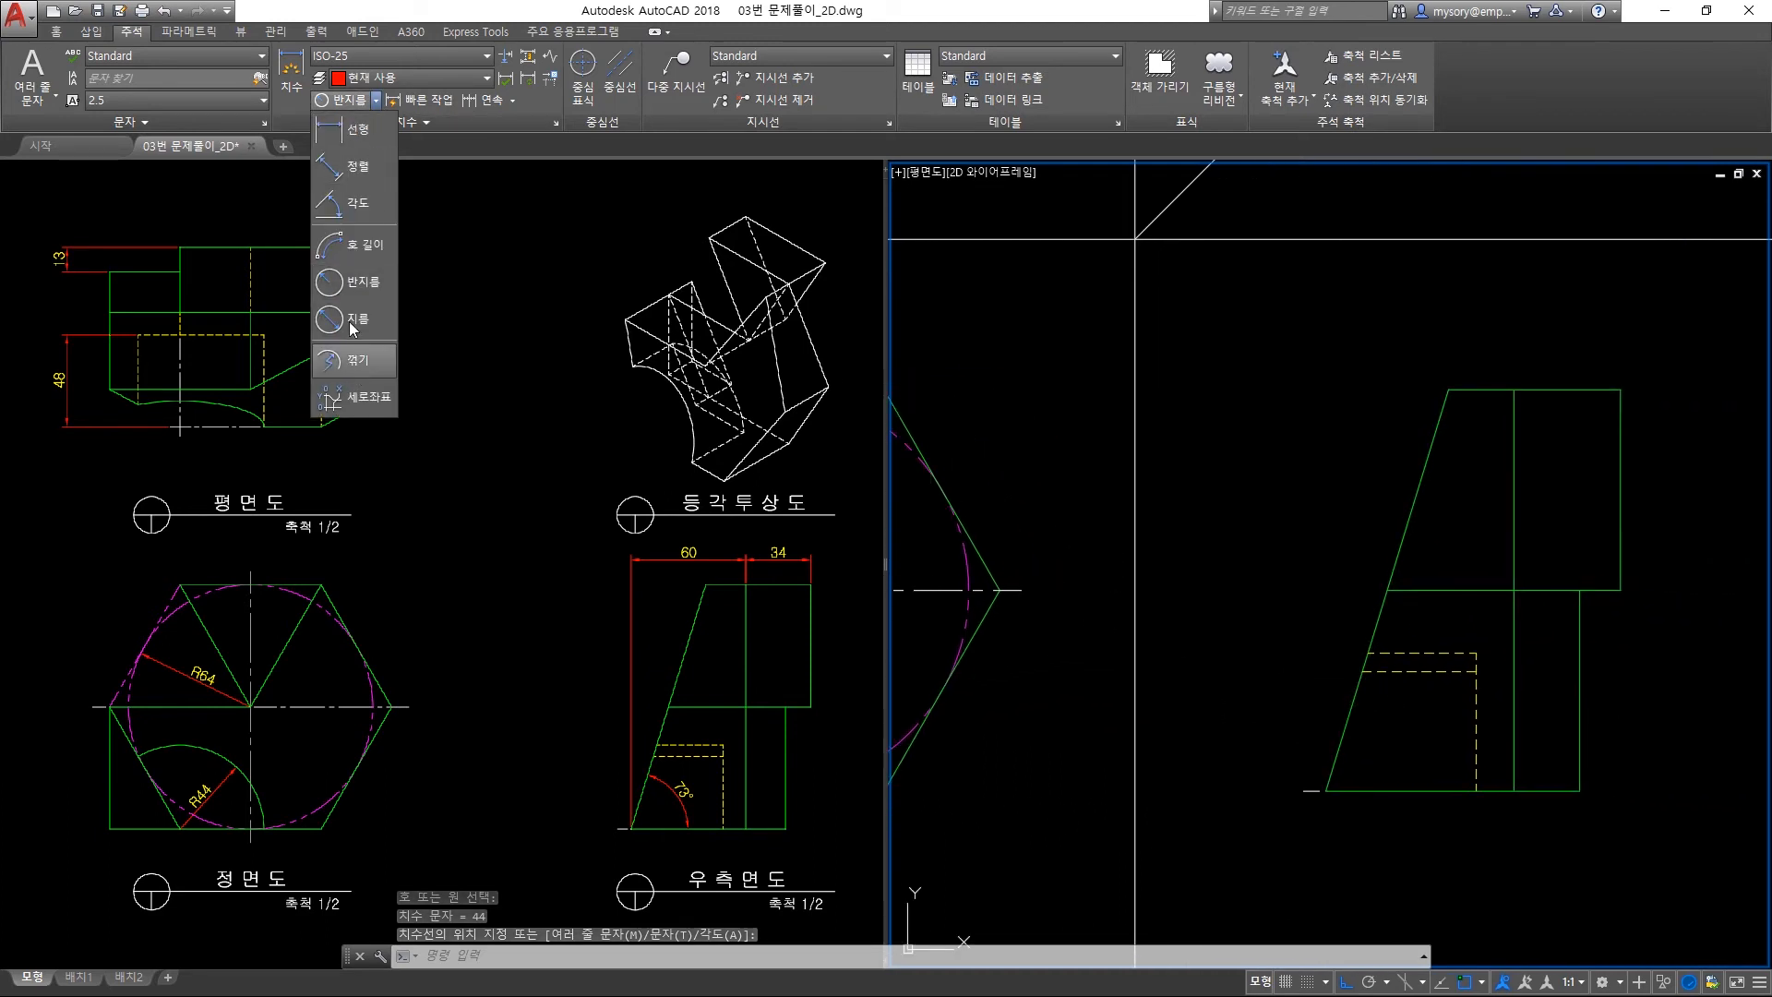
pyautogui.click(357, 203)
pyautogui.click(1348, 720)
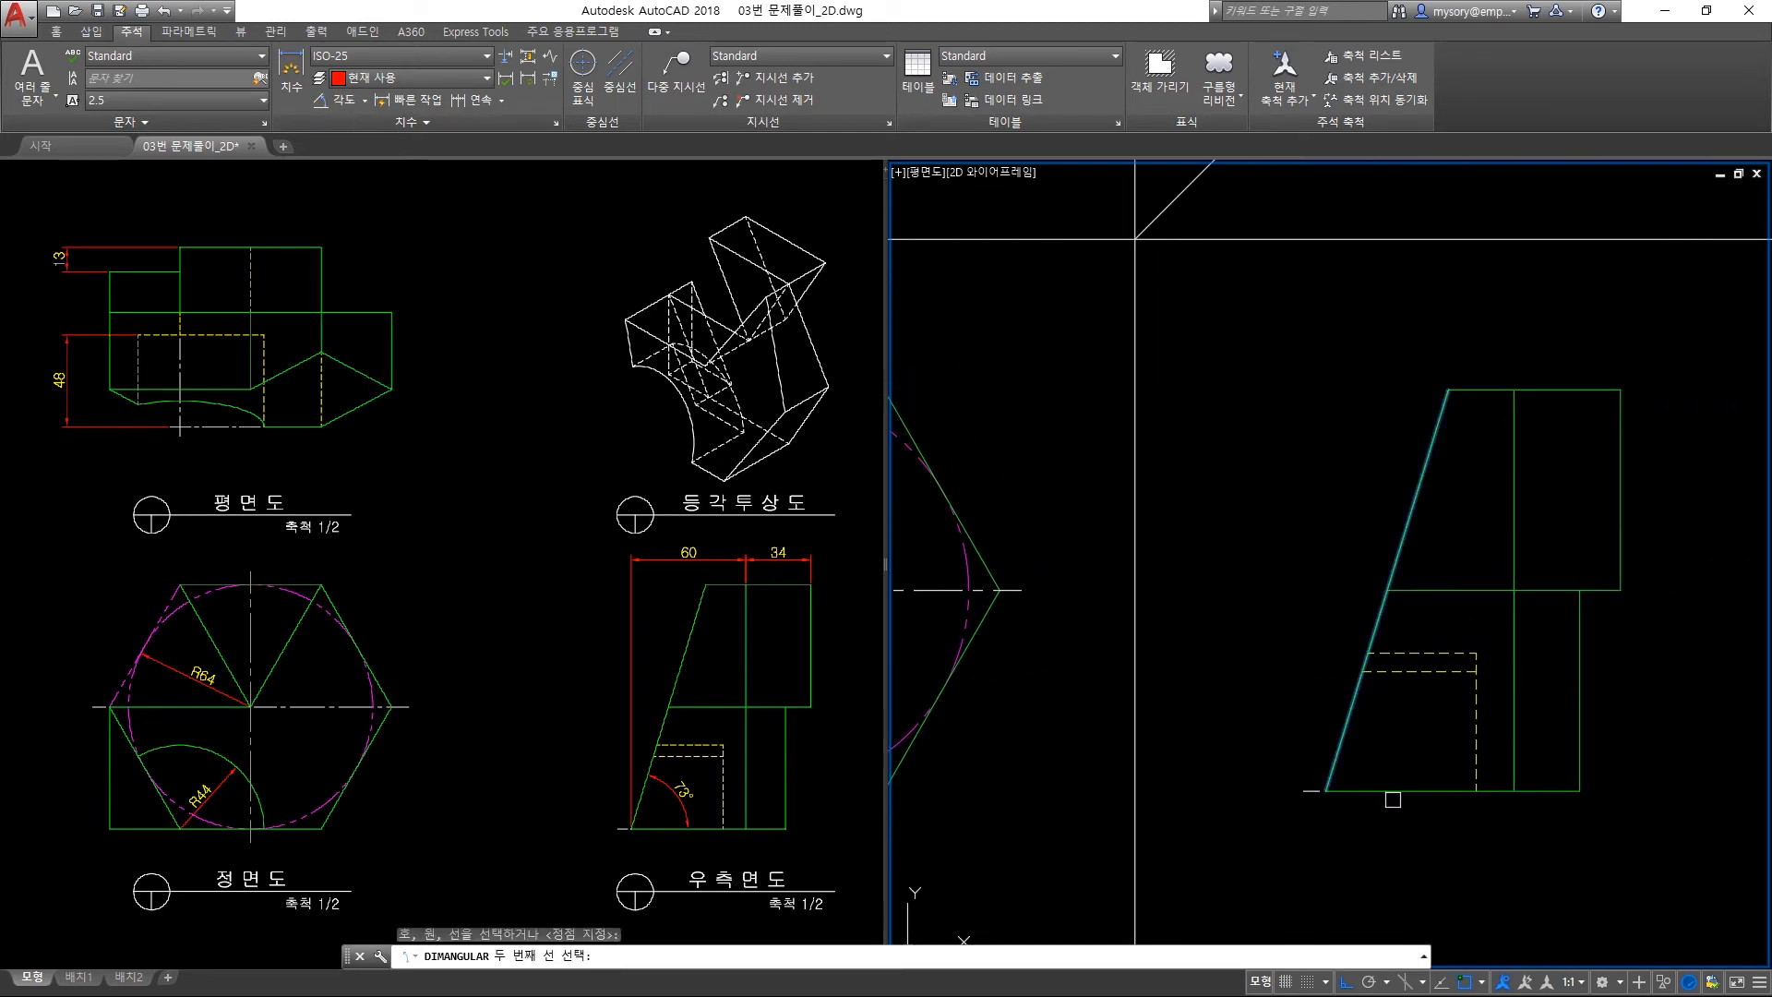
pyautogui.click(1393, 792)
pyautogui.click(1401, 724)
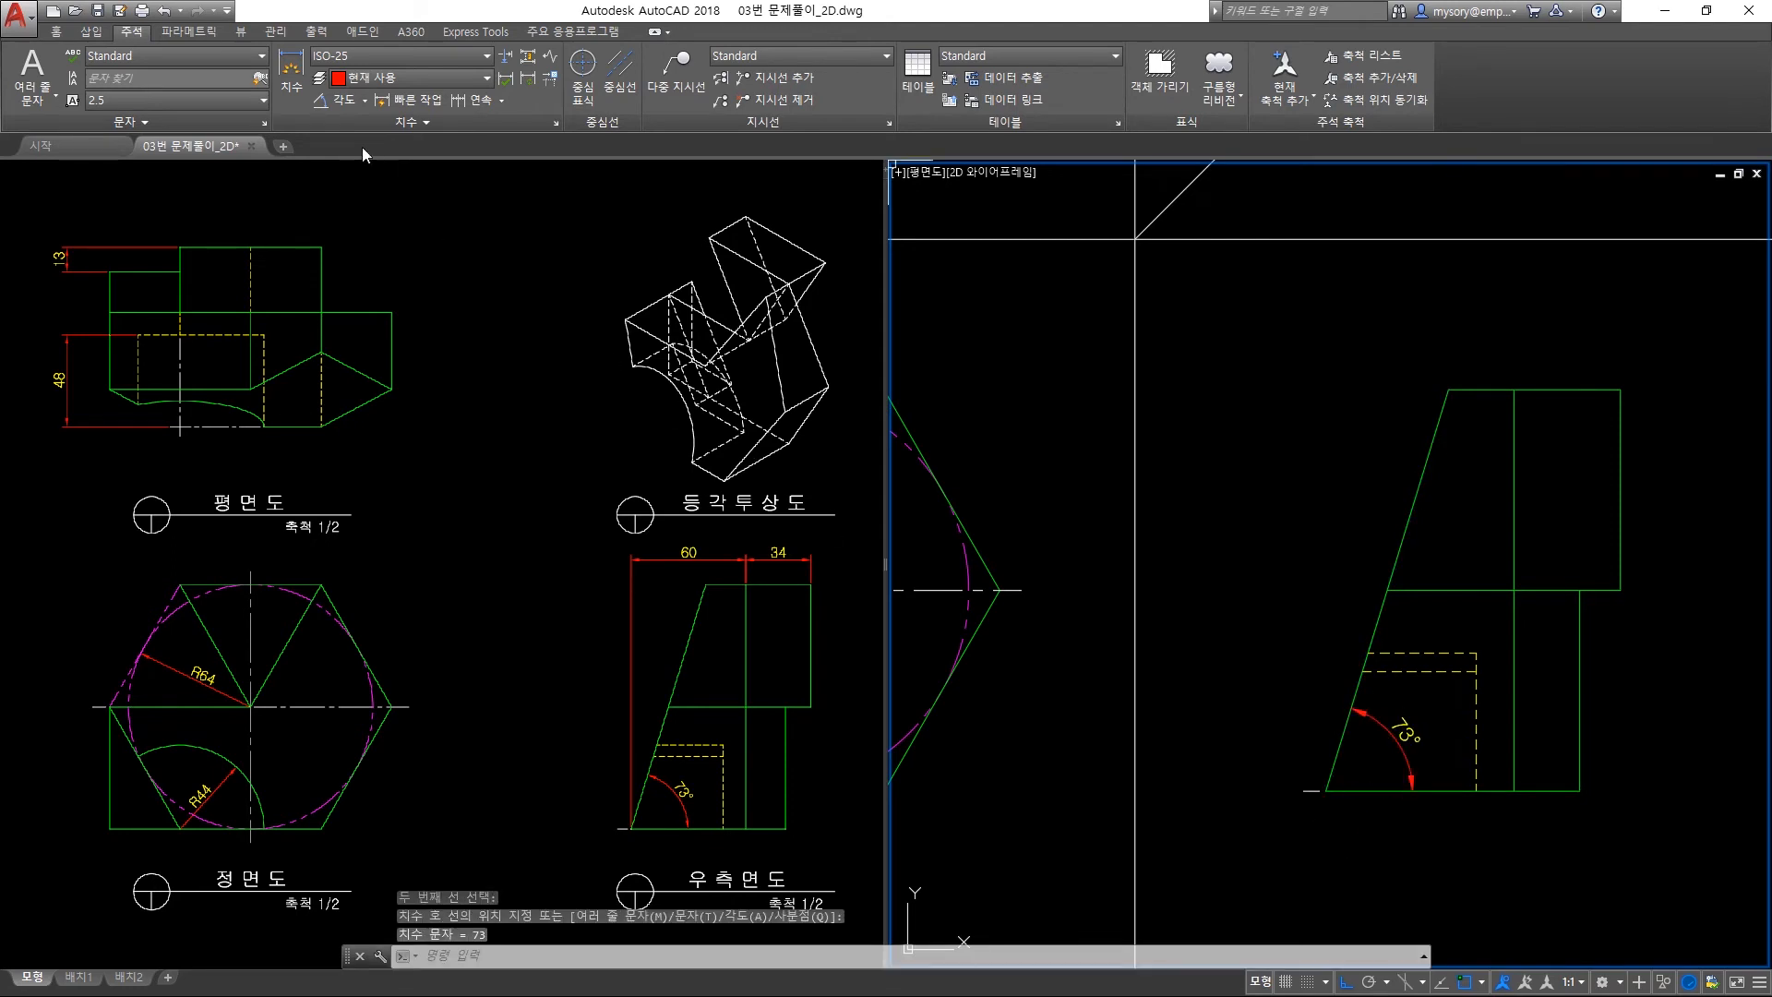
# Add a horizontal linear dimension above the side view from its lower-left corner to the inner vertical line.
pyautogui.click(364, 99)
pyautogui.click(351, 141)
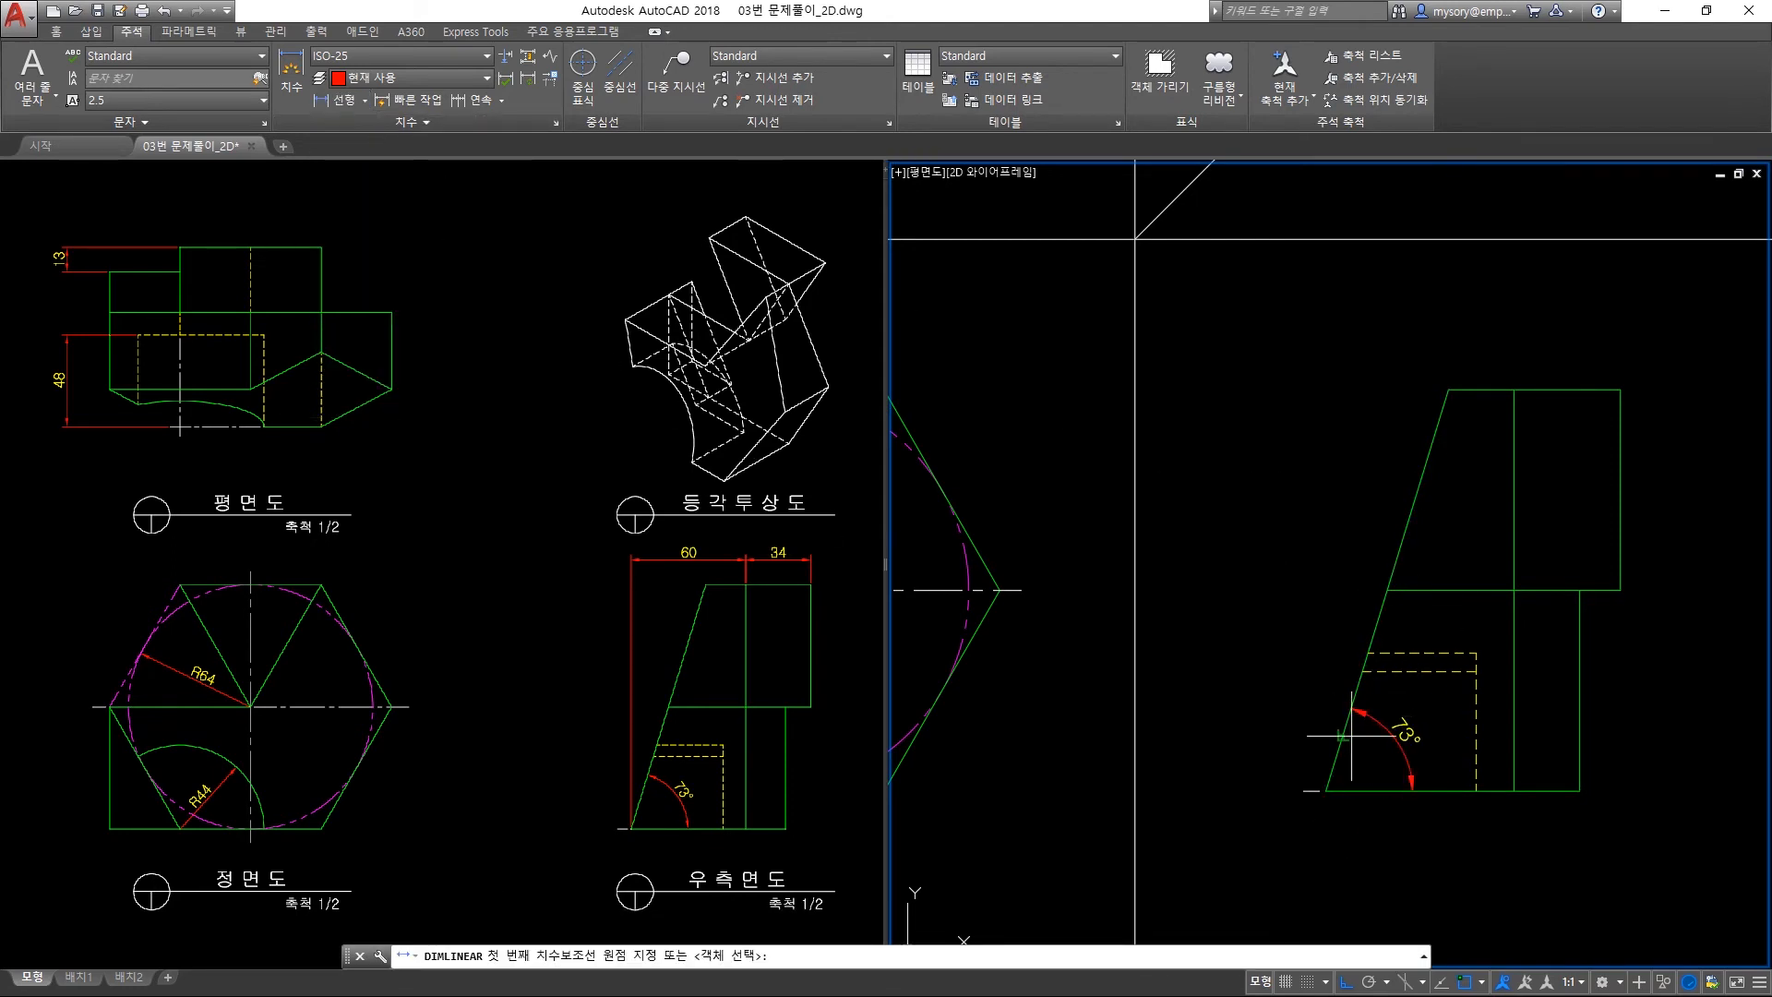
pyautogui.click(1332, 762)
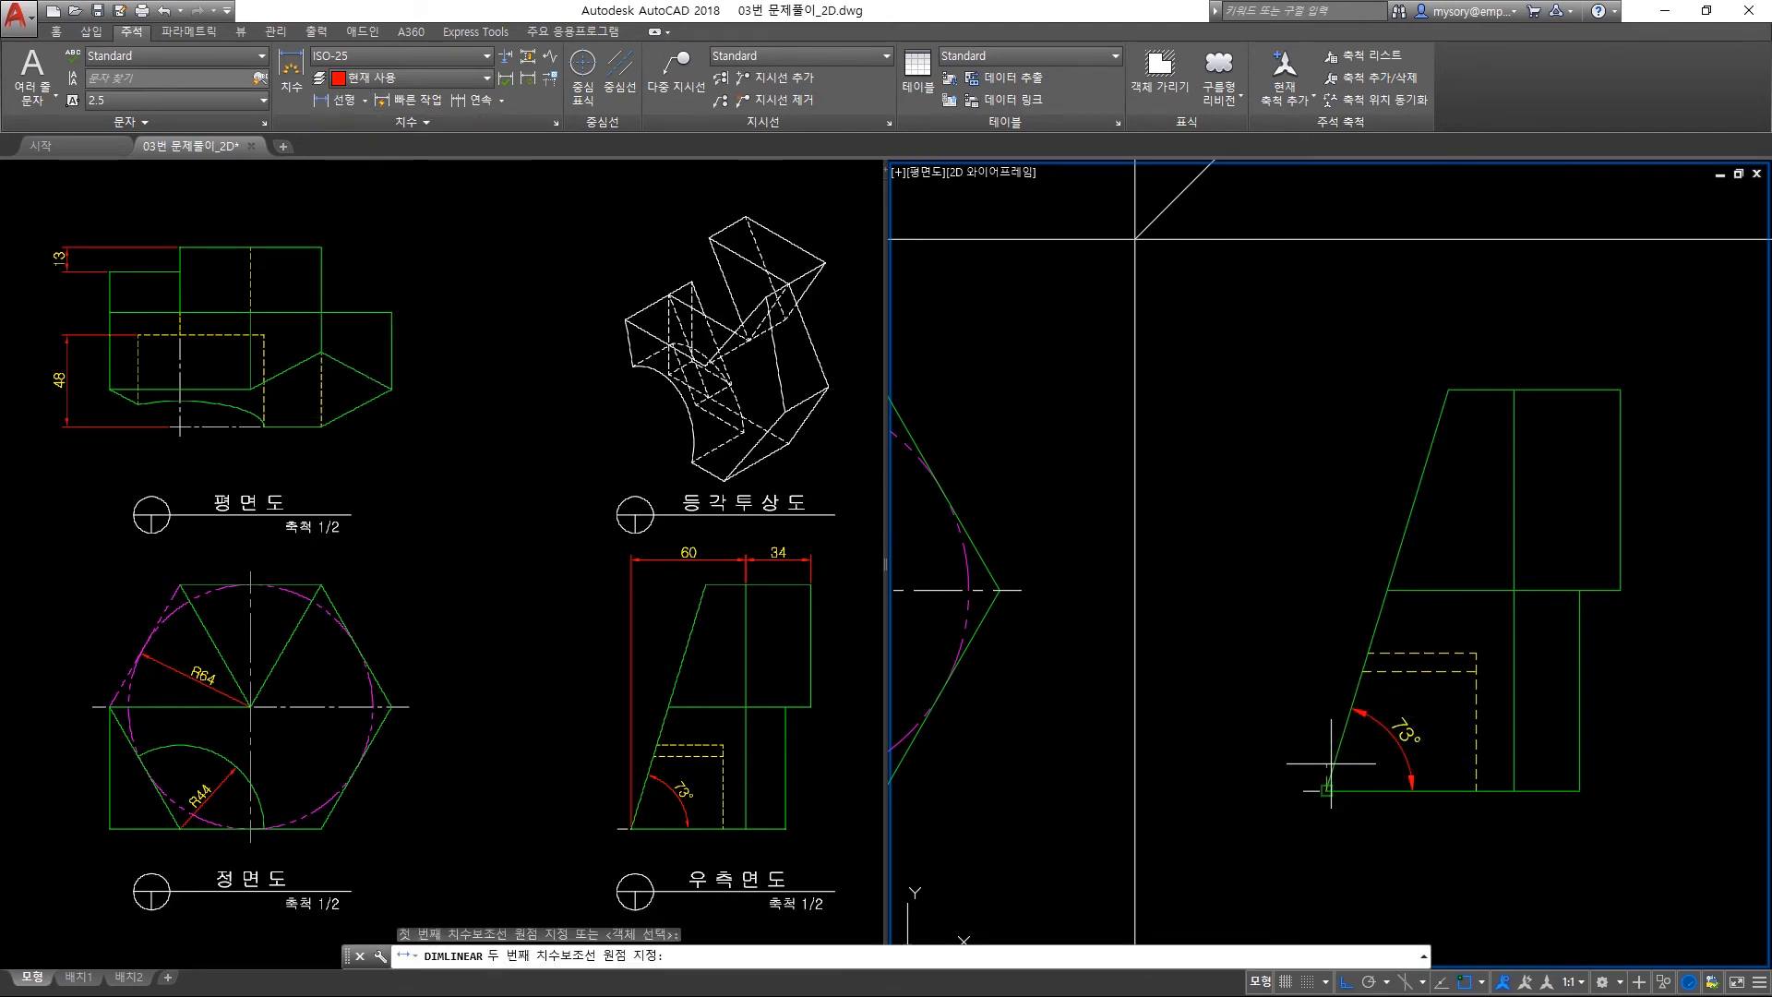
pyautogui.click(1515, 389)
pyautogui.click(1514, 343)
# Add a horizontal linear dimension from the inner vertical line to the side view's right edge, aligned with the previous one.
pyautogui.press('space')
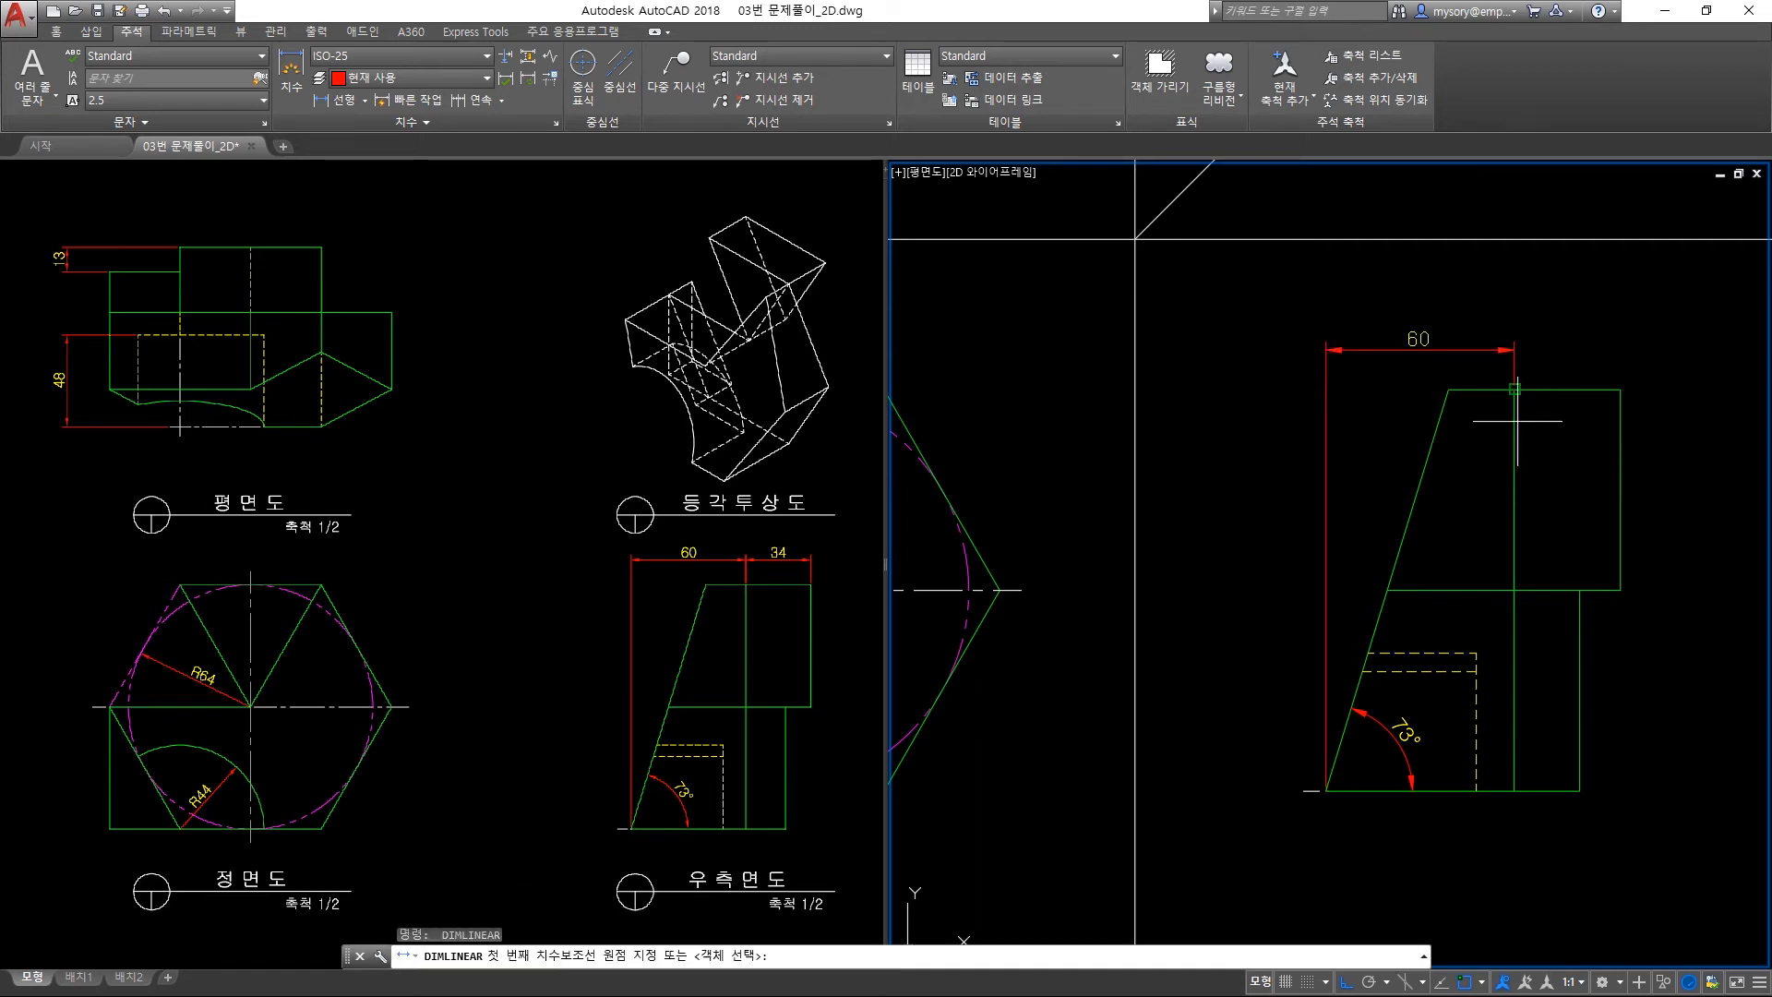
pyautogui.click(1515, 390)
pyautogui.click(1619, 389)
pyautogui.click(1519, 351)
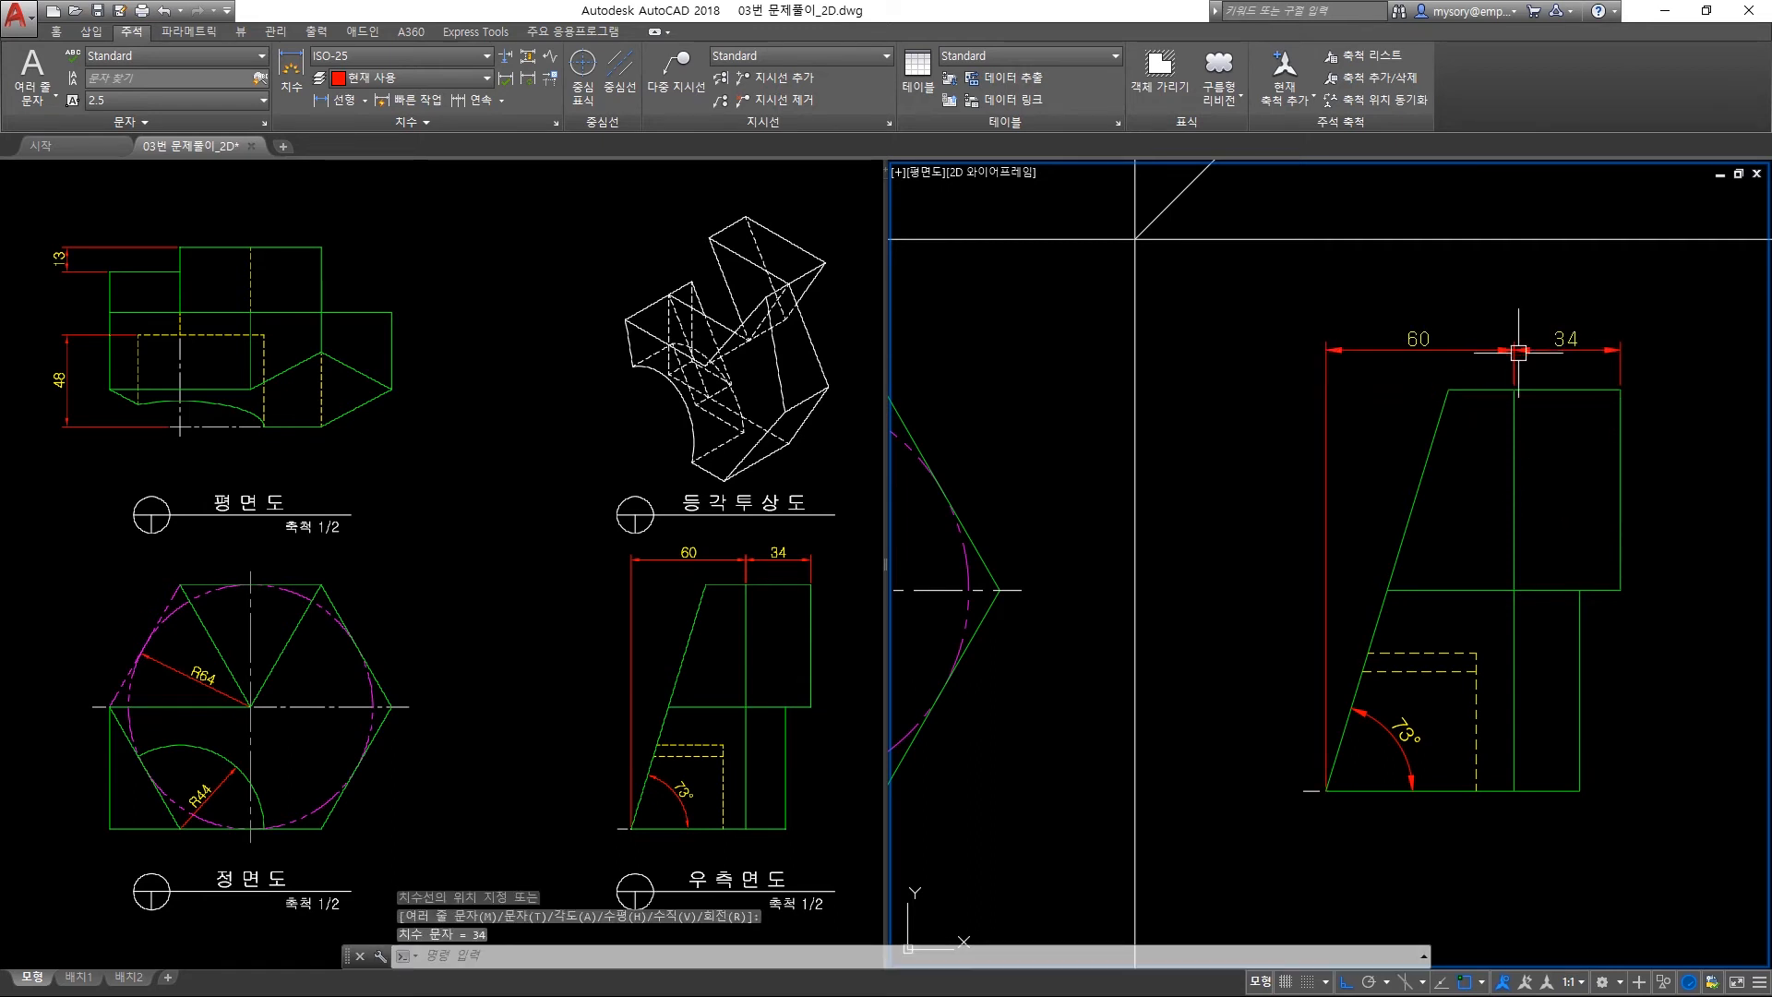
# Override the ISO-25 dimension style so that arrows (화살표) move out first when text and arrows do not both fit.
pyautogui.scroll(-3, 1305, 665)
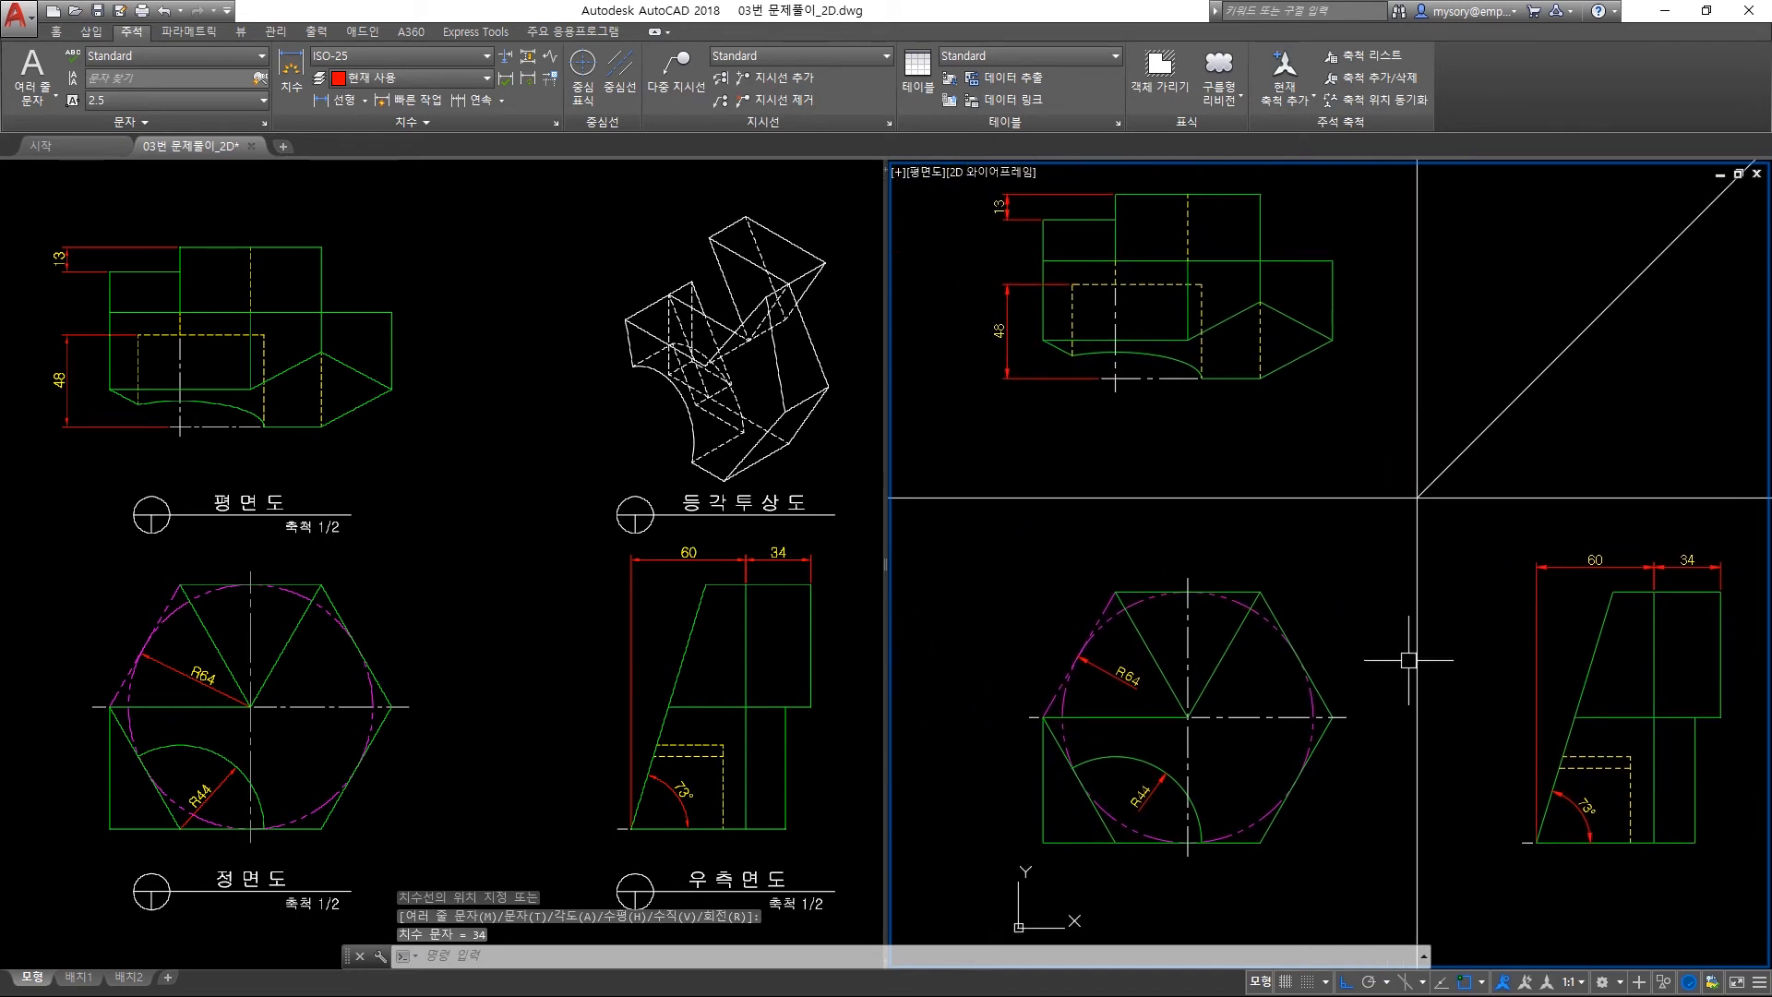
pyautogui.moveTo(1187, 744); pyautogui.dragTo(1181, 686, button='middle')
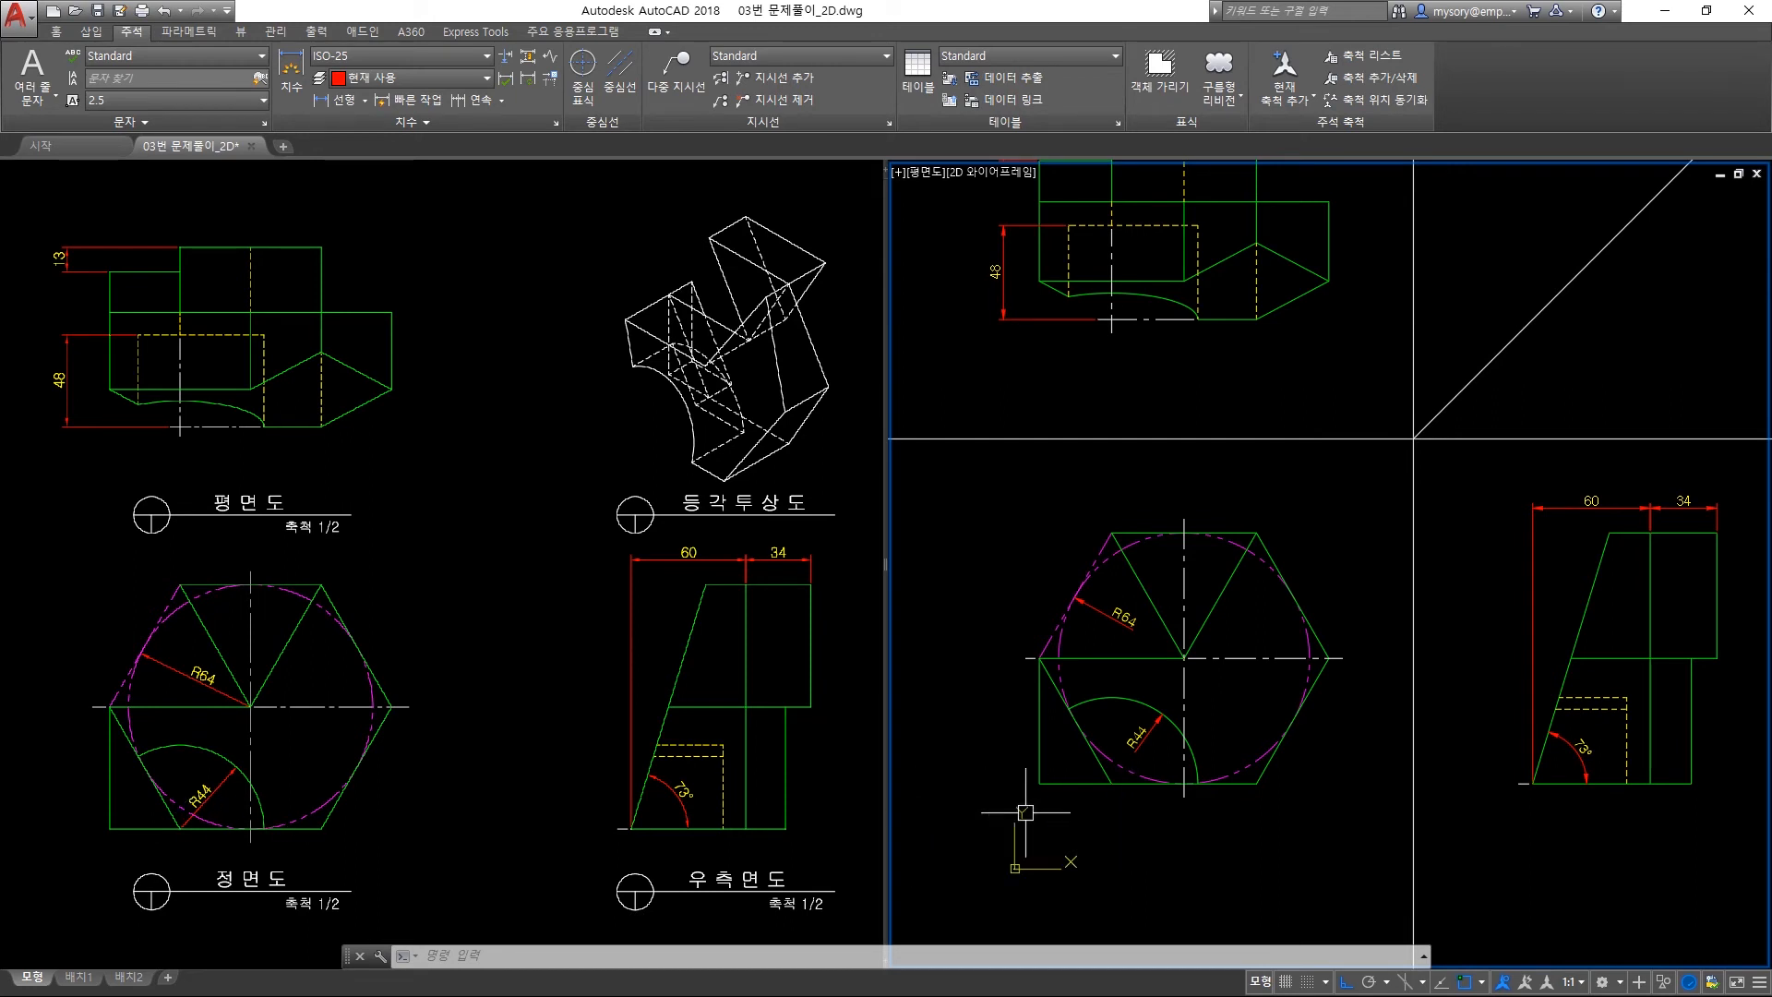
pyautogui.scroll(2, 1080, 803)
pyautogui.moveTo(1201, 675)
pyautogui.mouseDown(button='middle')
pyautogui.moveTo(1201, 701)
pyautogui.moveTo(1178, 690)
pyautogui.mouseUp(button='middle')
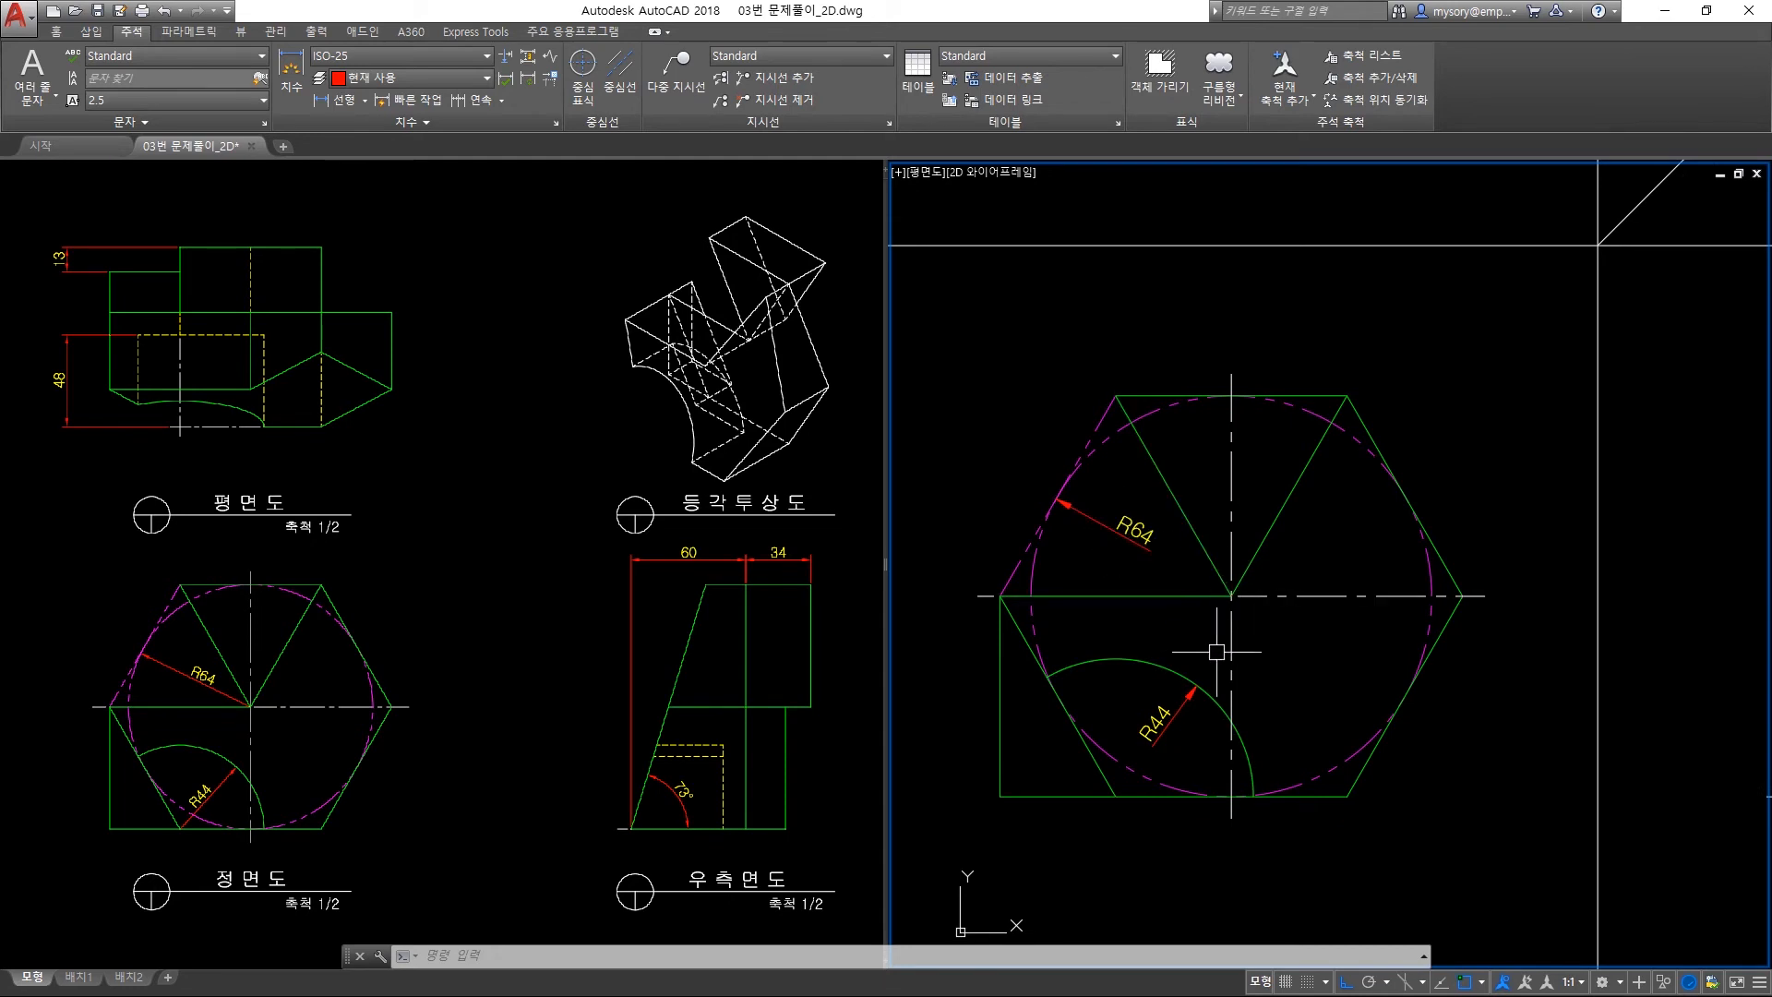
pyautogui.scroll(1, 1220, 614)
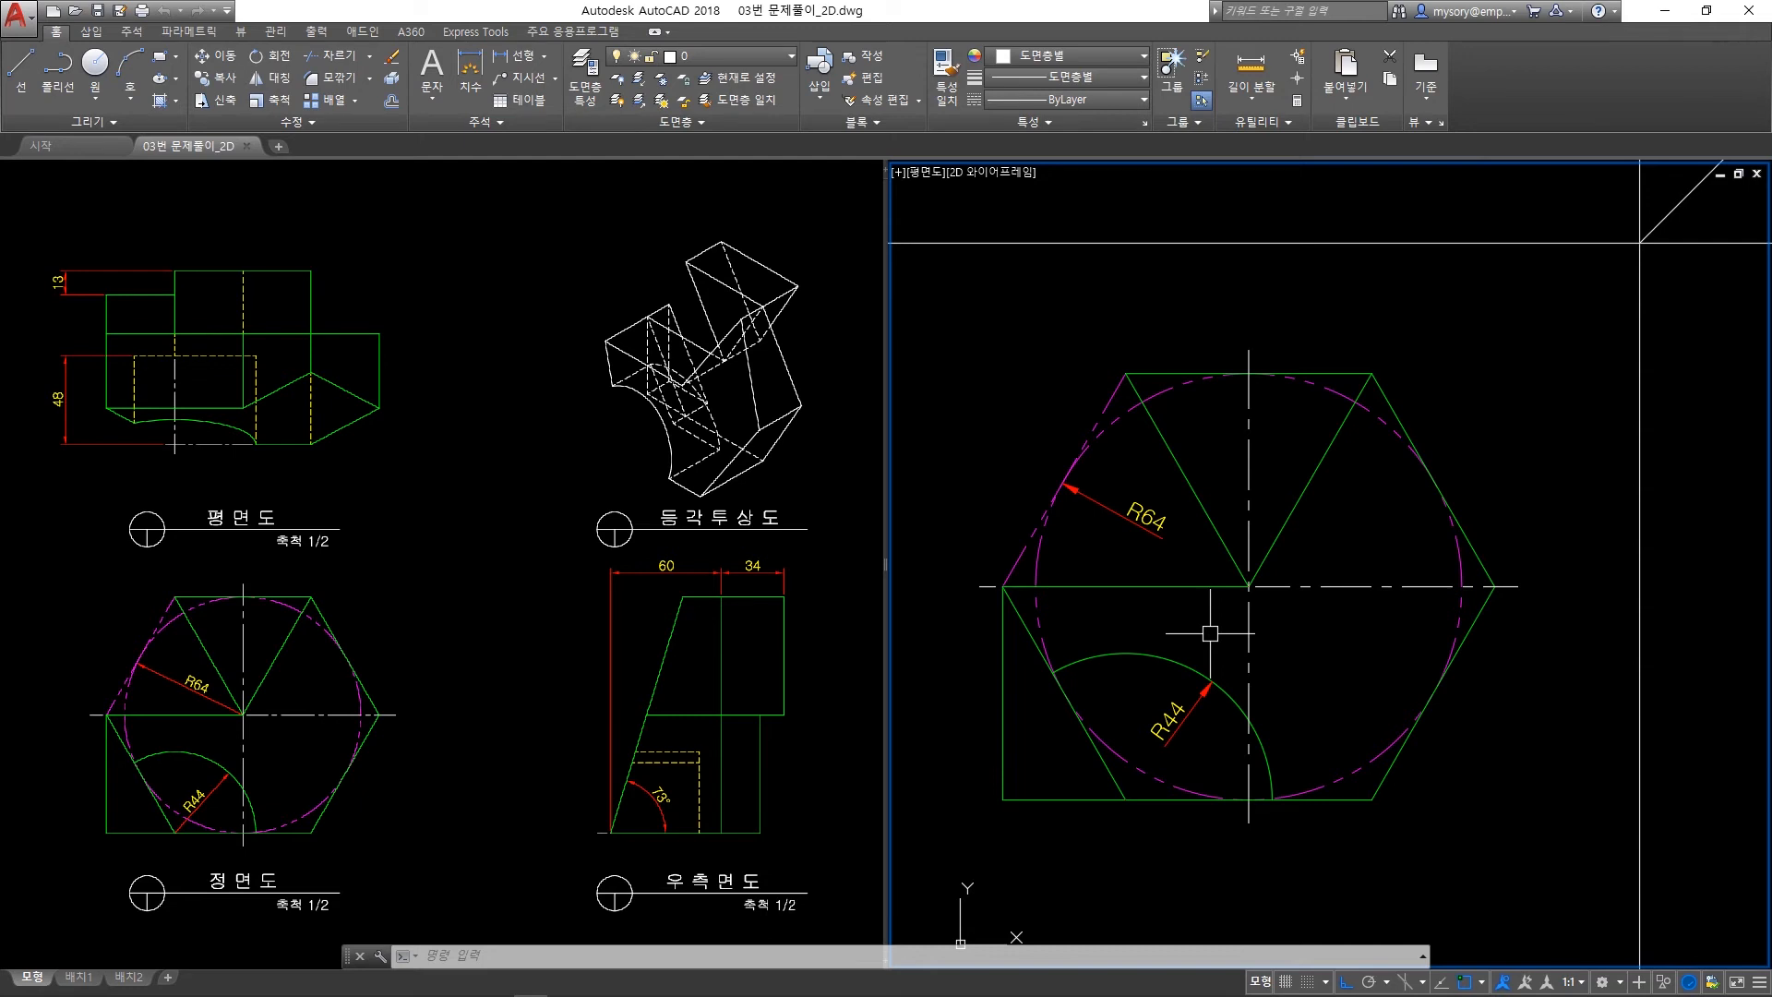
pyautogui.write('d')
pyautogui.press('Return')
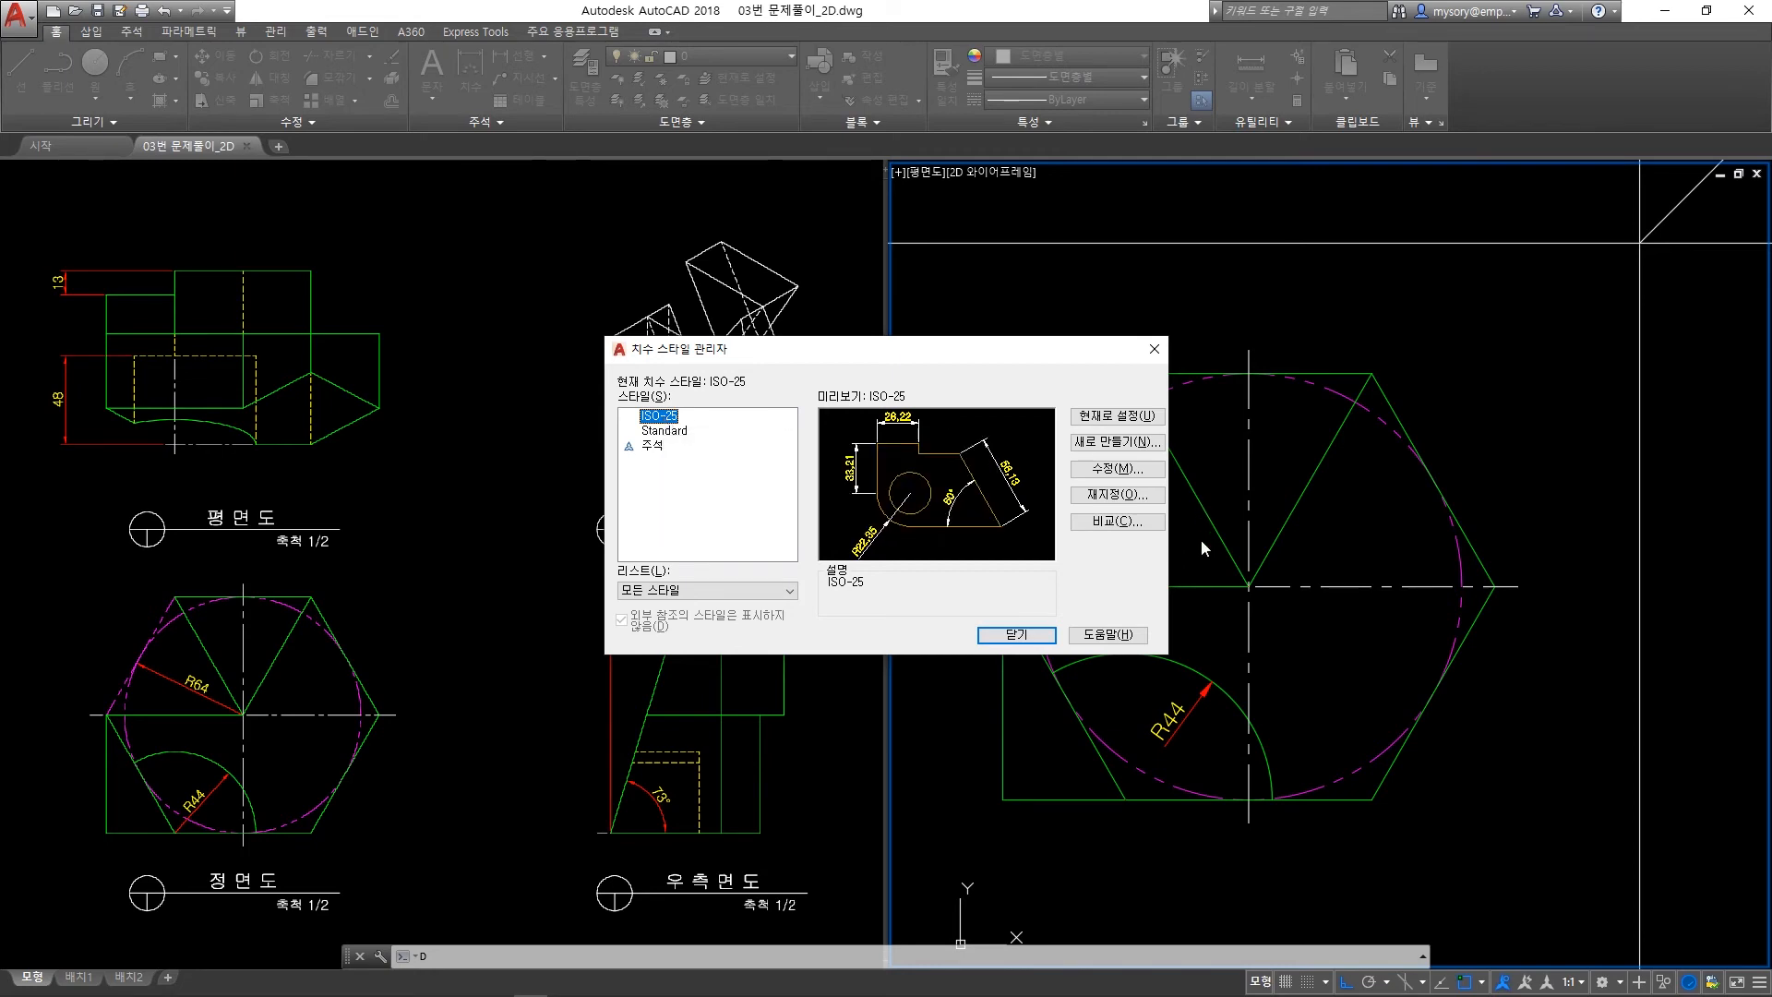
pyautogui.click(1130, 498)
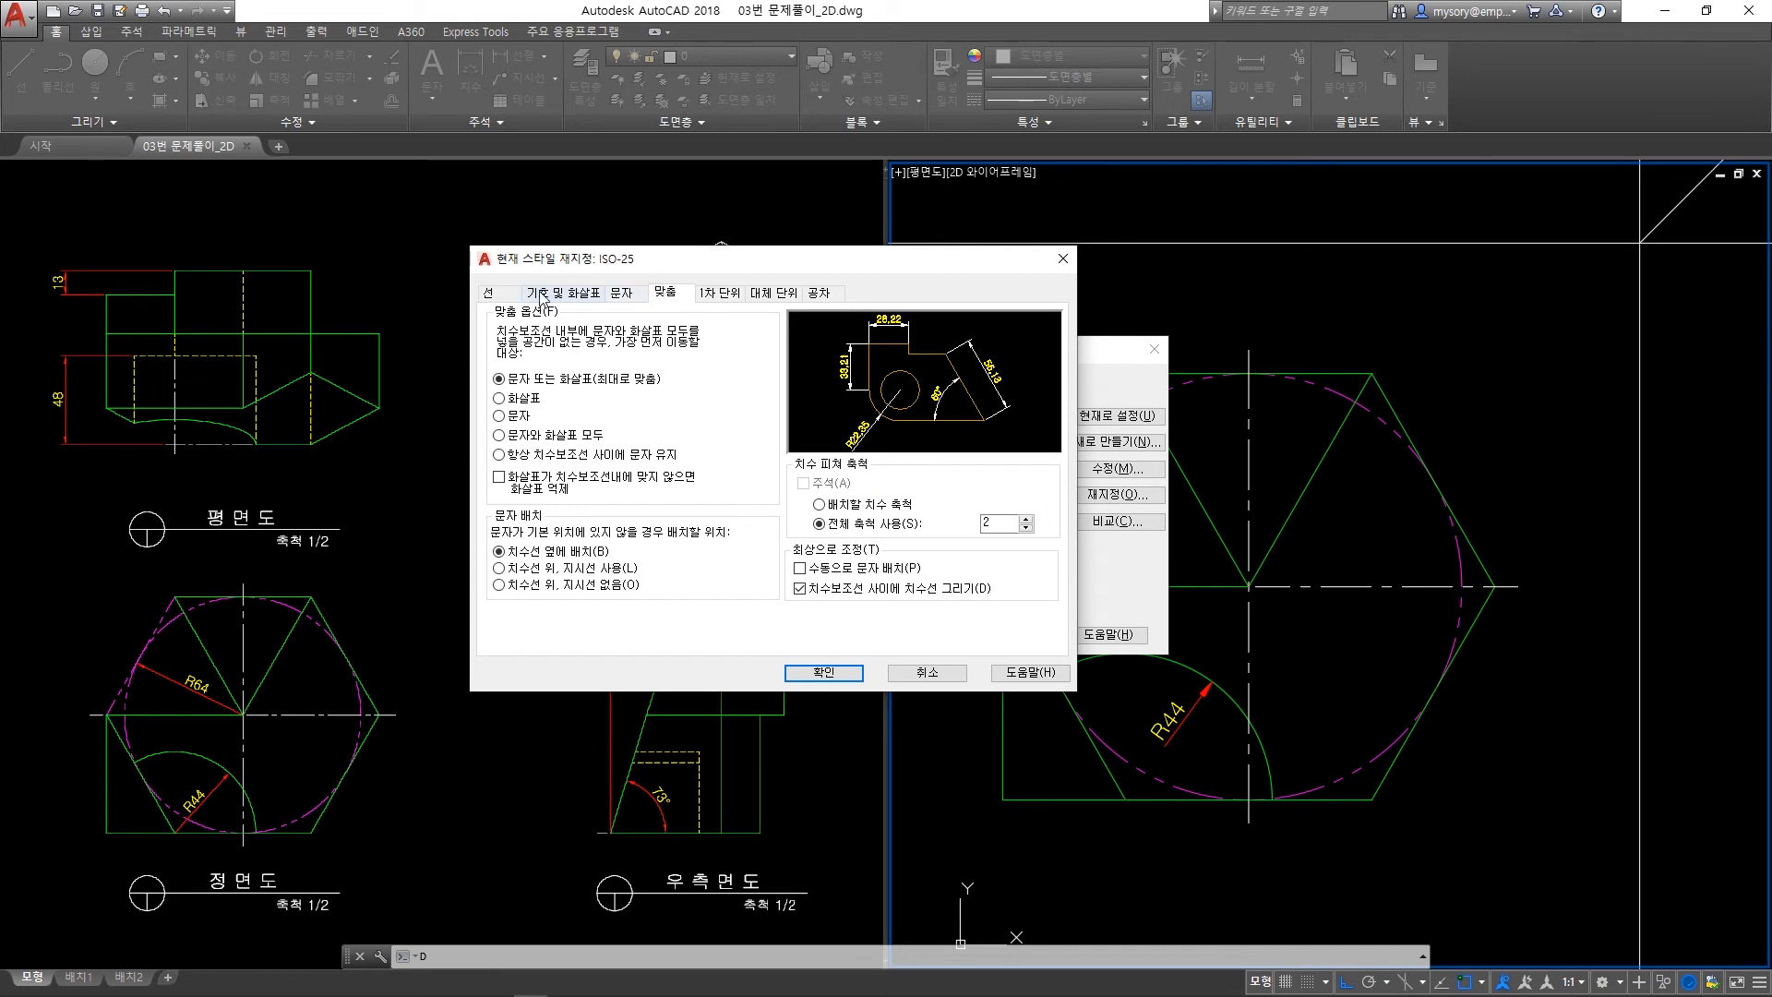
pyautogui.click(533, 407)
pyautogui.click(858, 677)
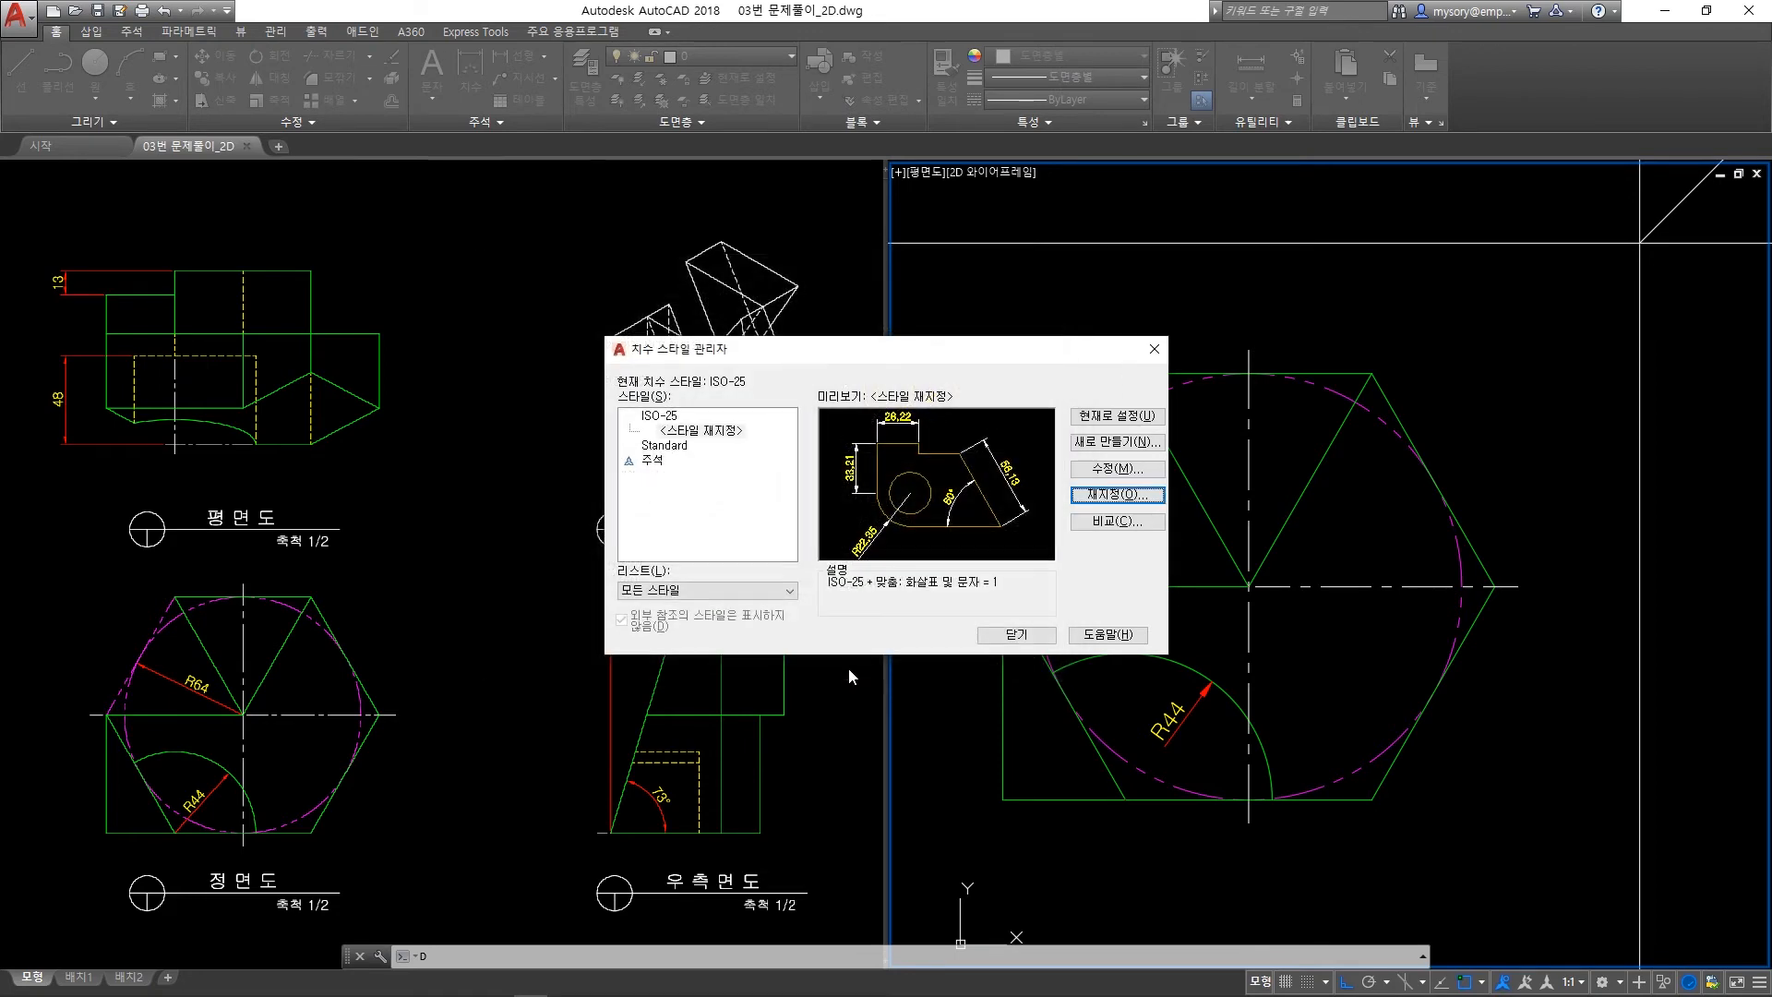
pyautogui.click(1015, 632)
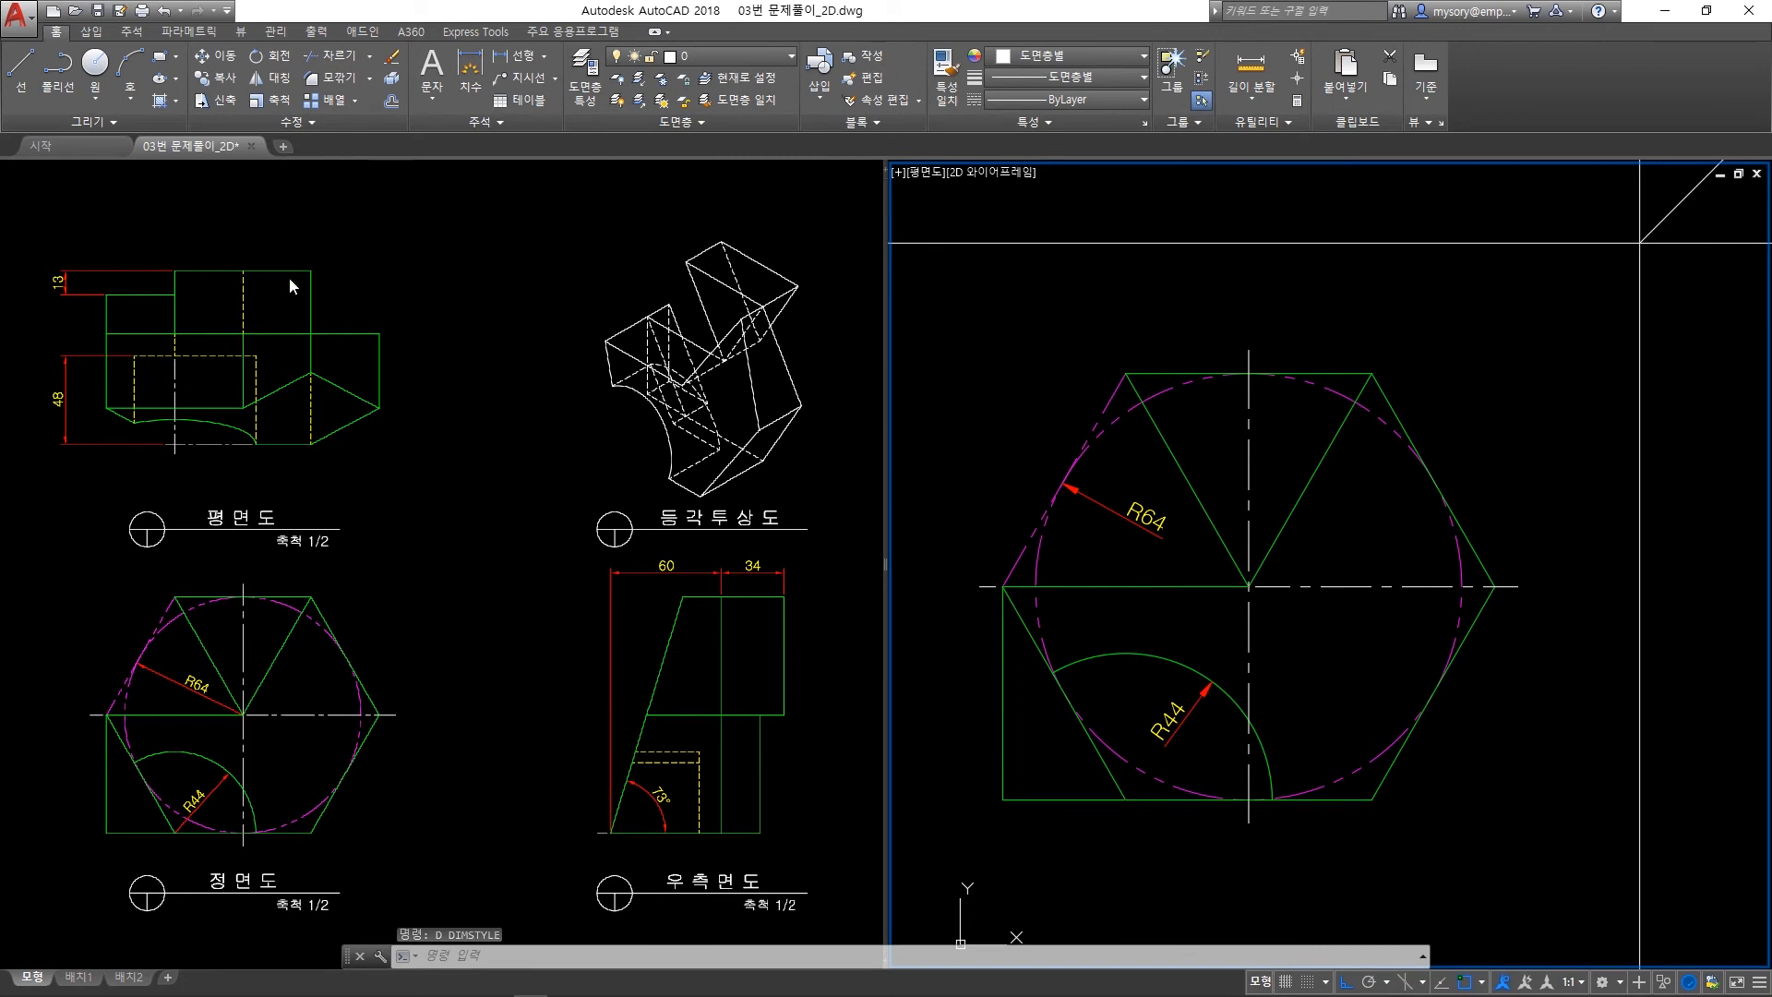
# Update the R64 and R44 radius dimensions in the front view to the overridden dimension style.
pyautogui.click(136, 32)
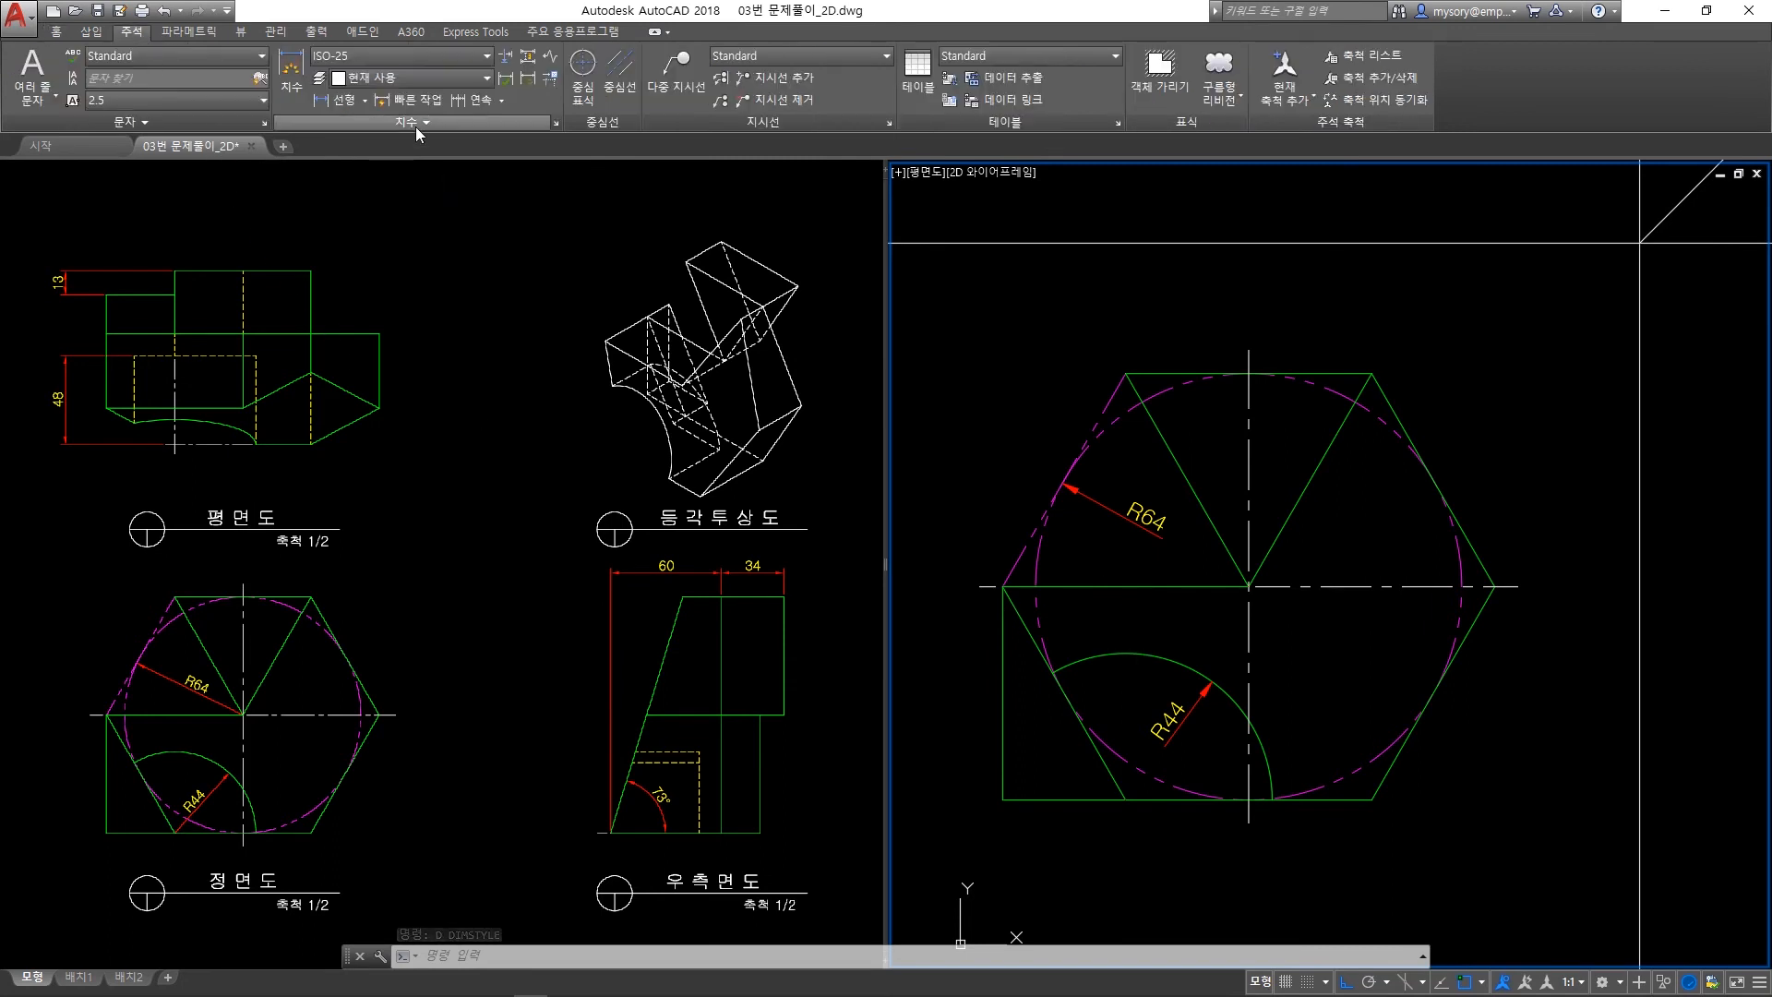
pyautogui.click(528, 80)
pyautogui.click(1144, 521)
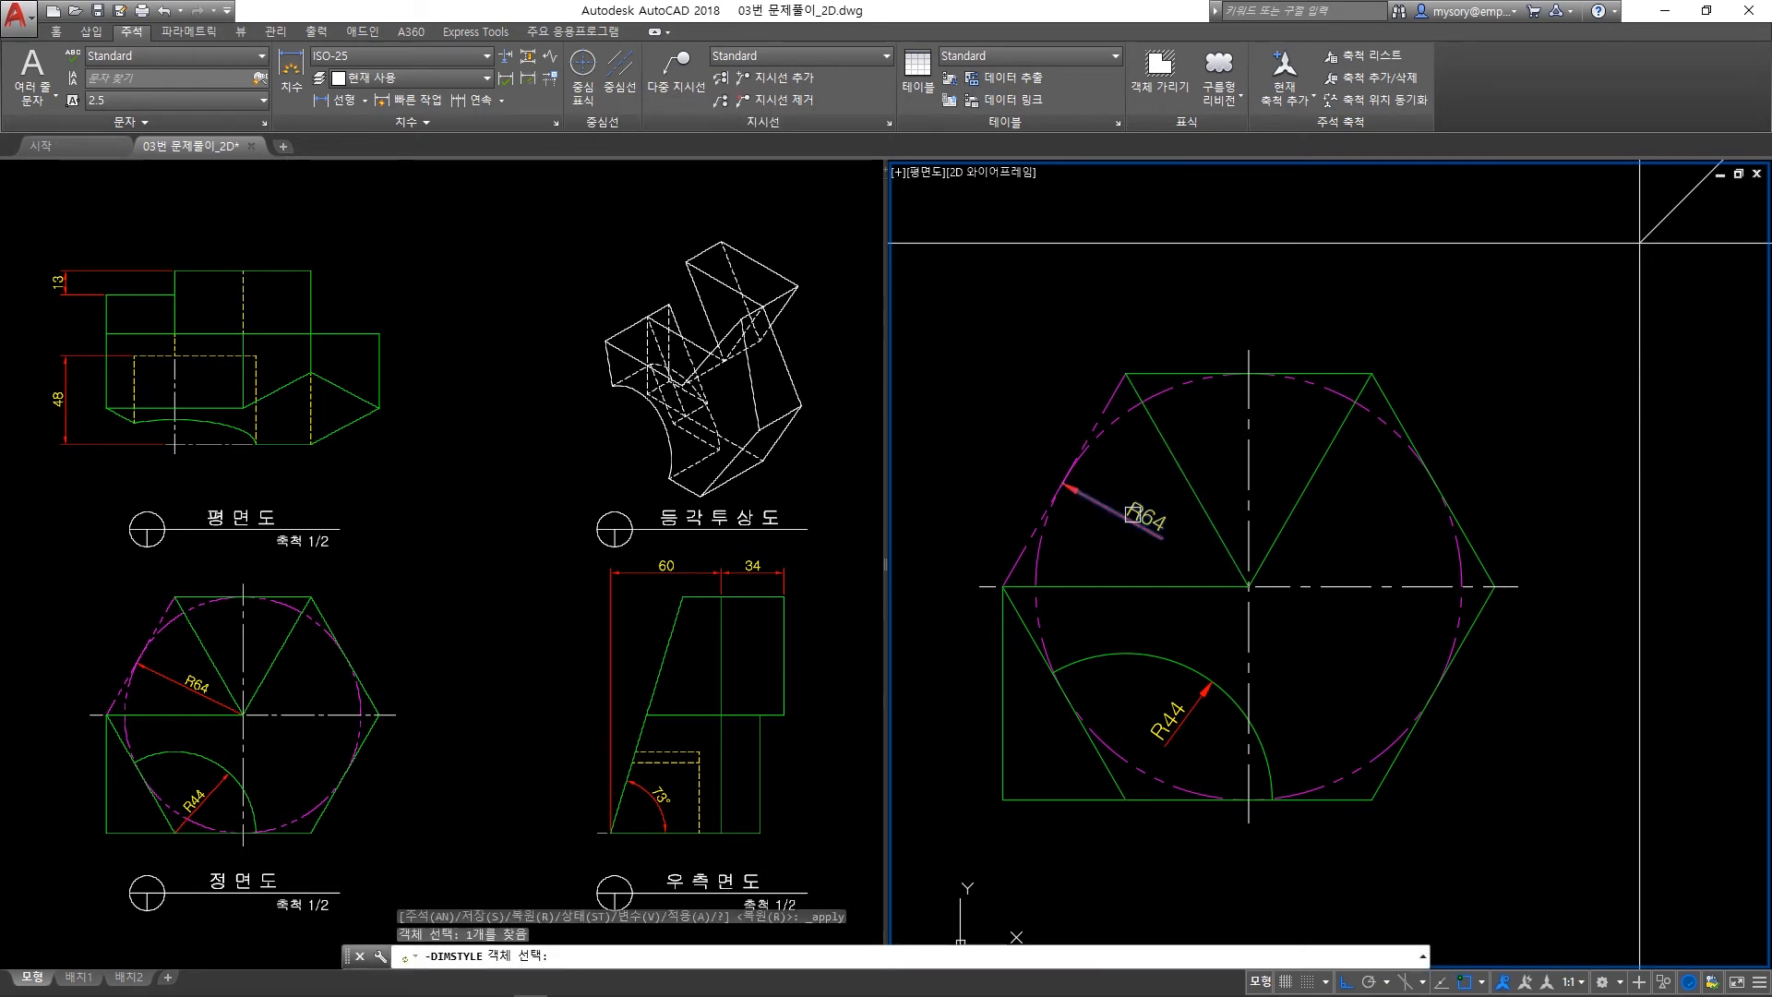
pyautogui.click(1172, 720)
pyautogui.press('Return')
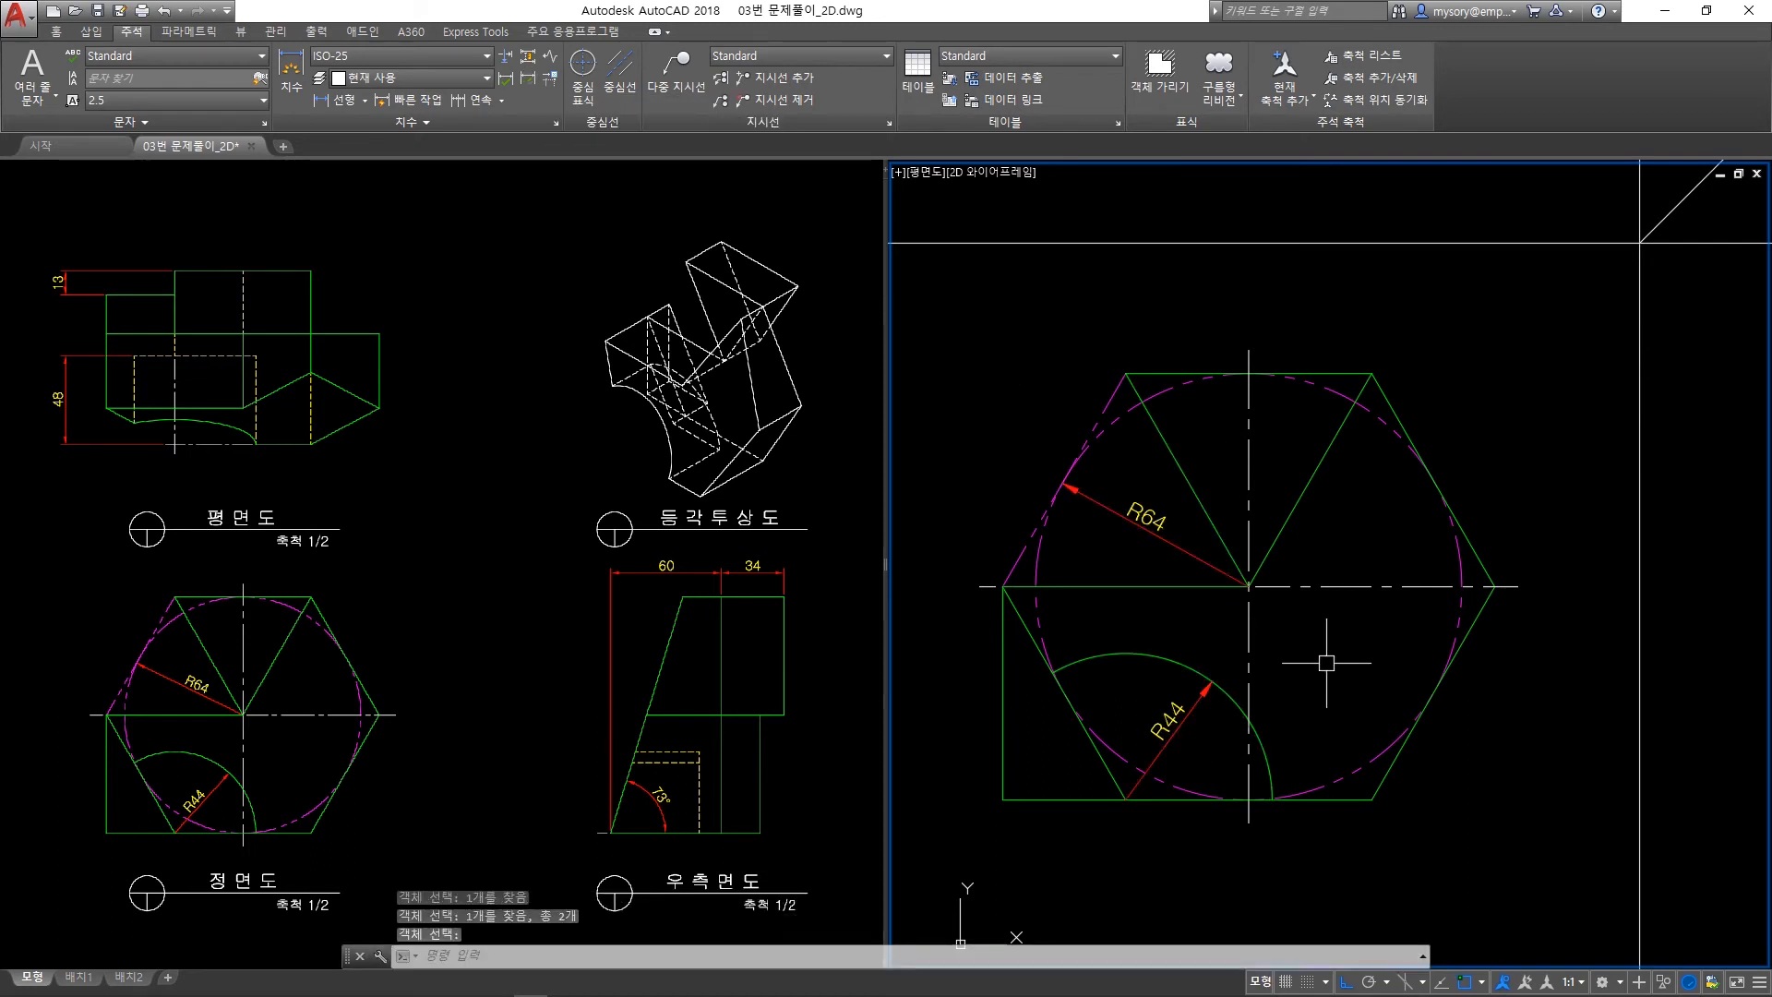
# On the 중심선 layer, draw a vertical line in the front view from the recess arc's centre up to the arc's top.
pyautogui.scroll(-4, 1286, 606)
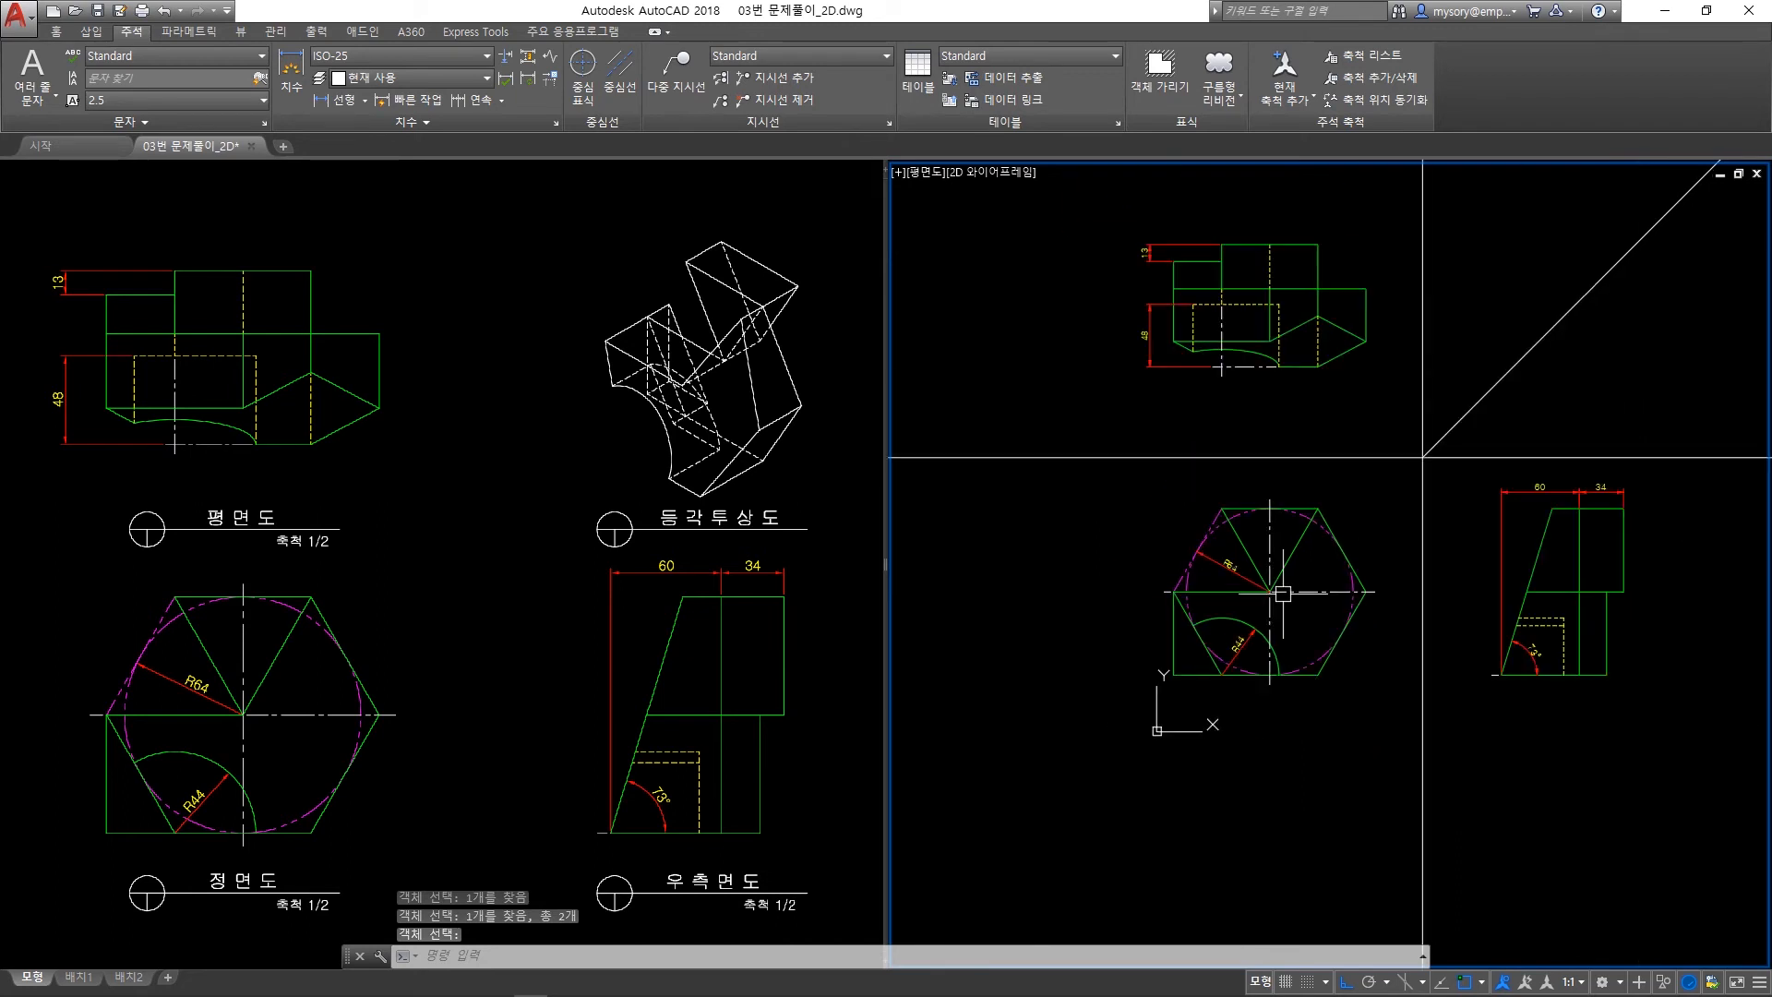
pyautogui.scroll(1, 1283, 595)
pyautogui.scroll(3, 1258, 591)
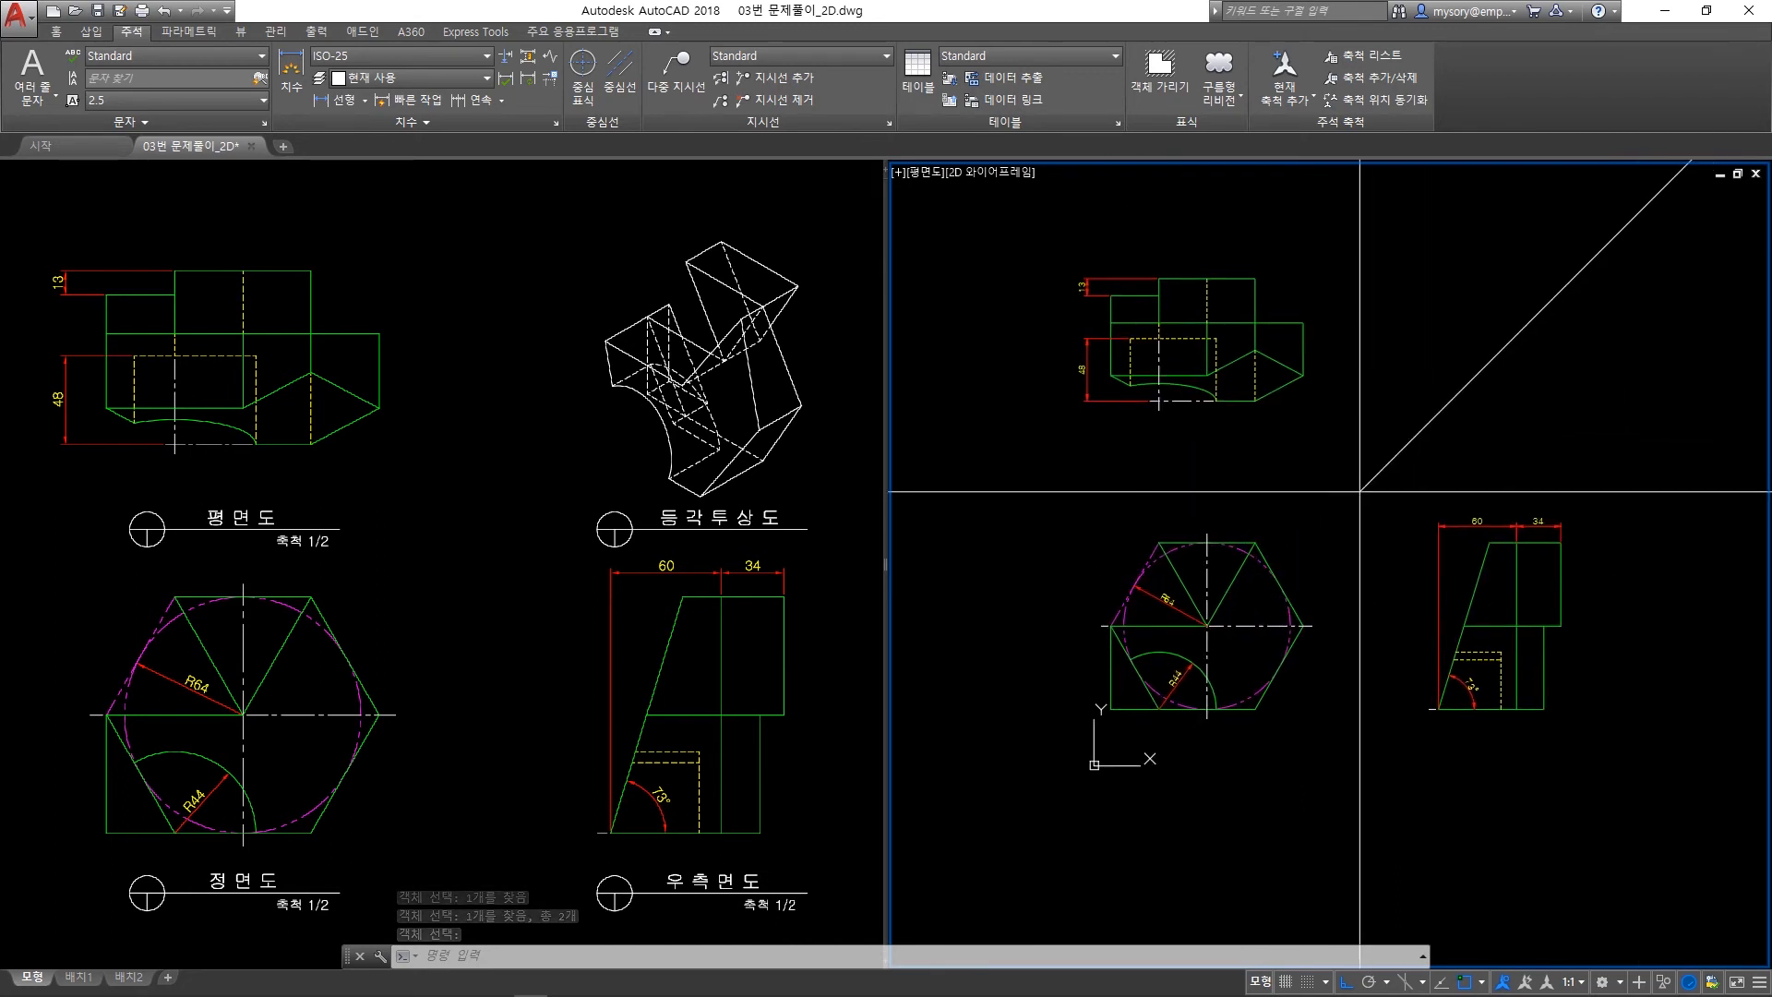
pyautogui.scroll(-1, 1246, 621)
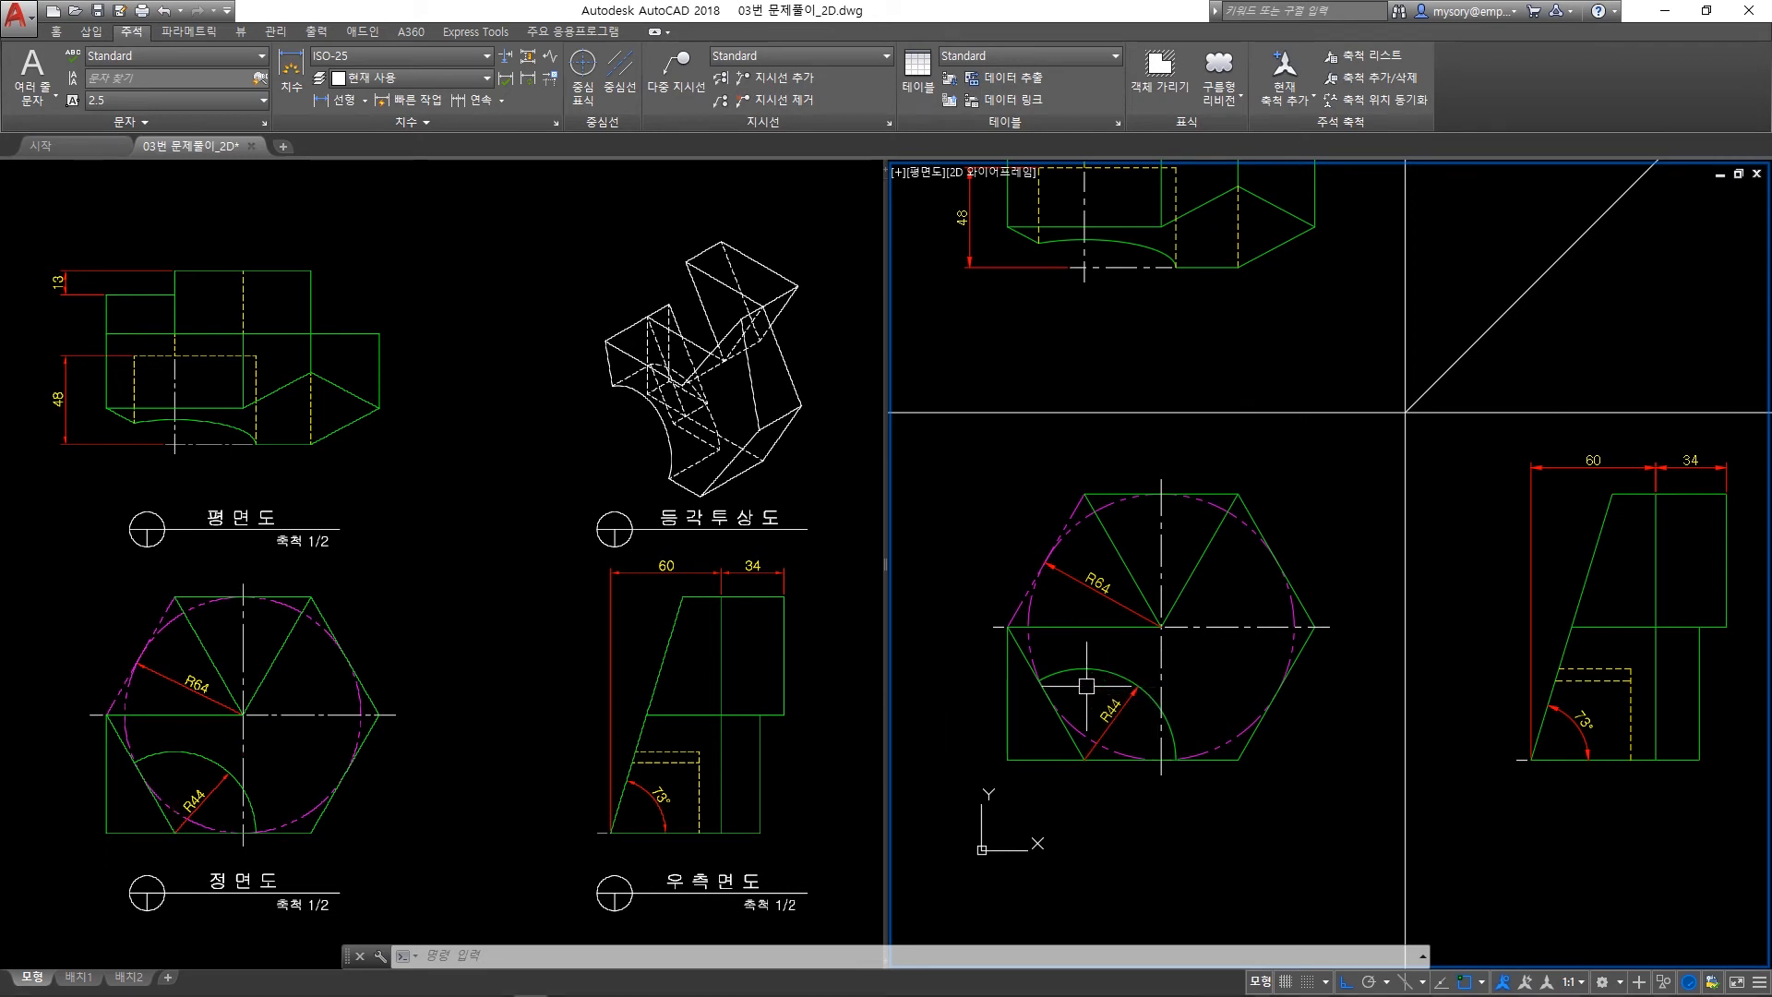
pyautogui.click(59, 33)
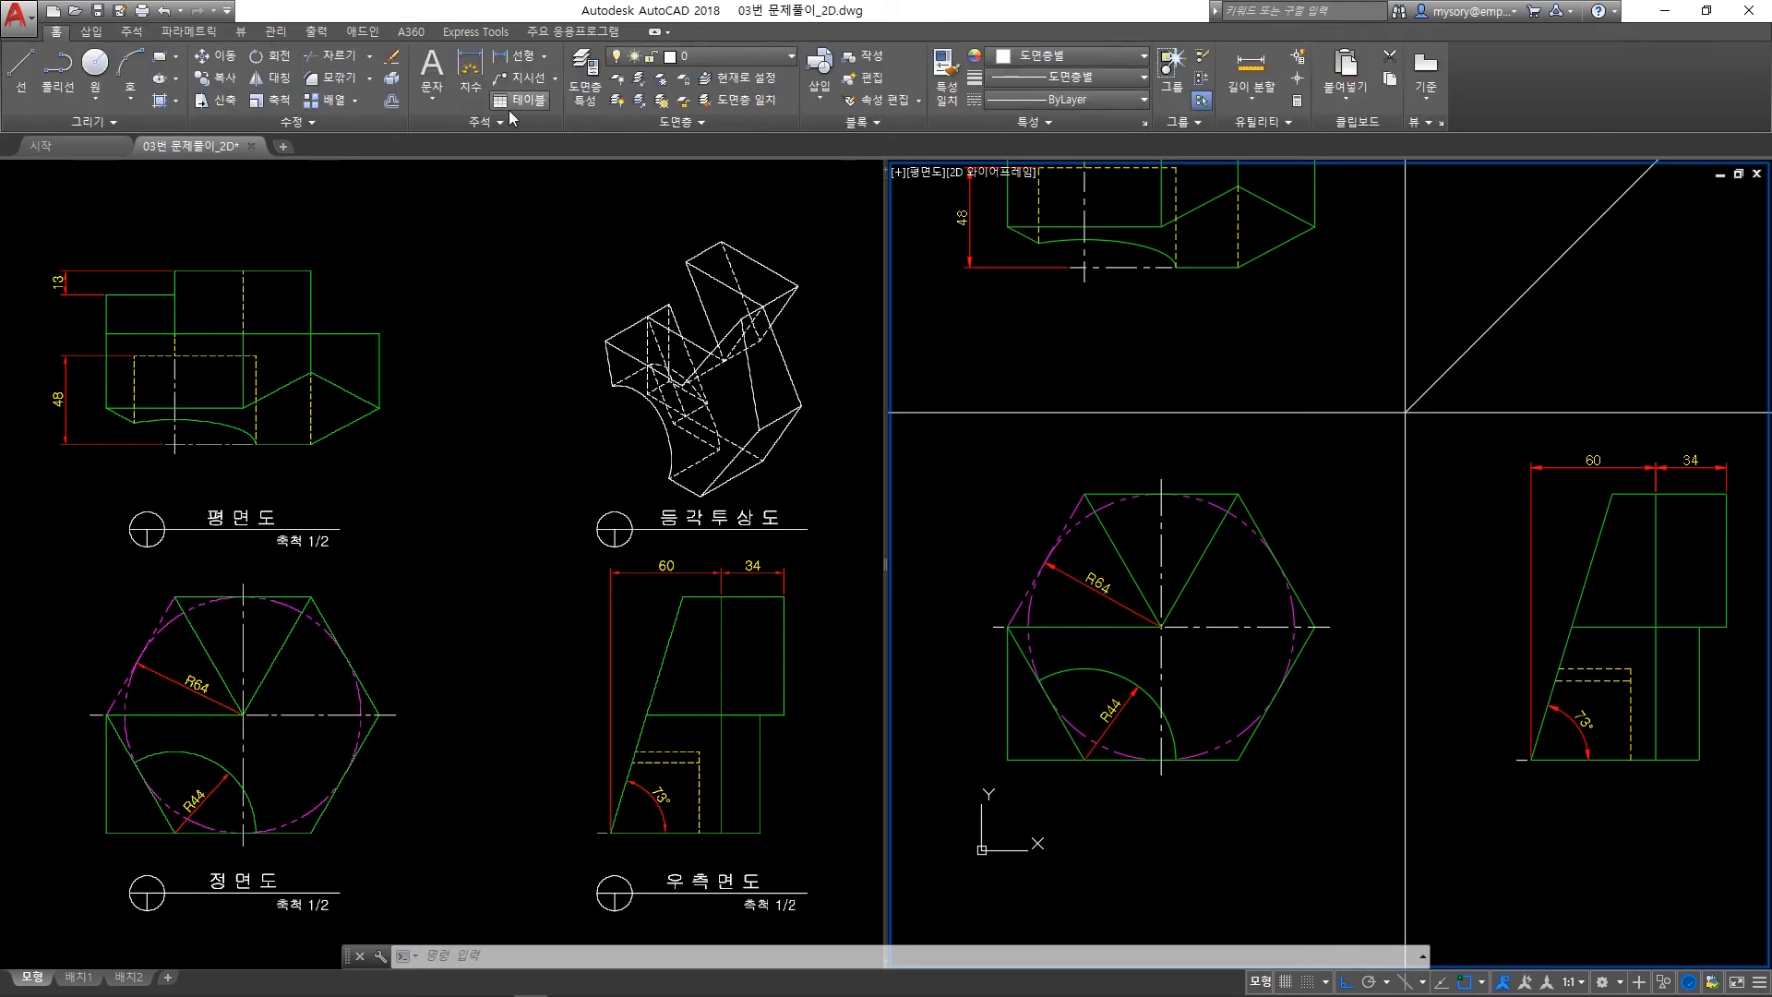
pyautogui.click(726, 57)
pyautogui.click(721, 235)
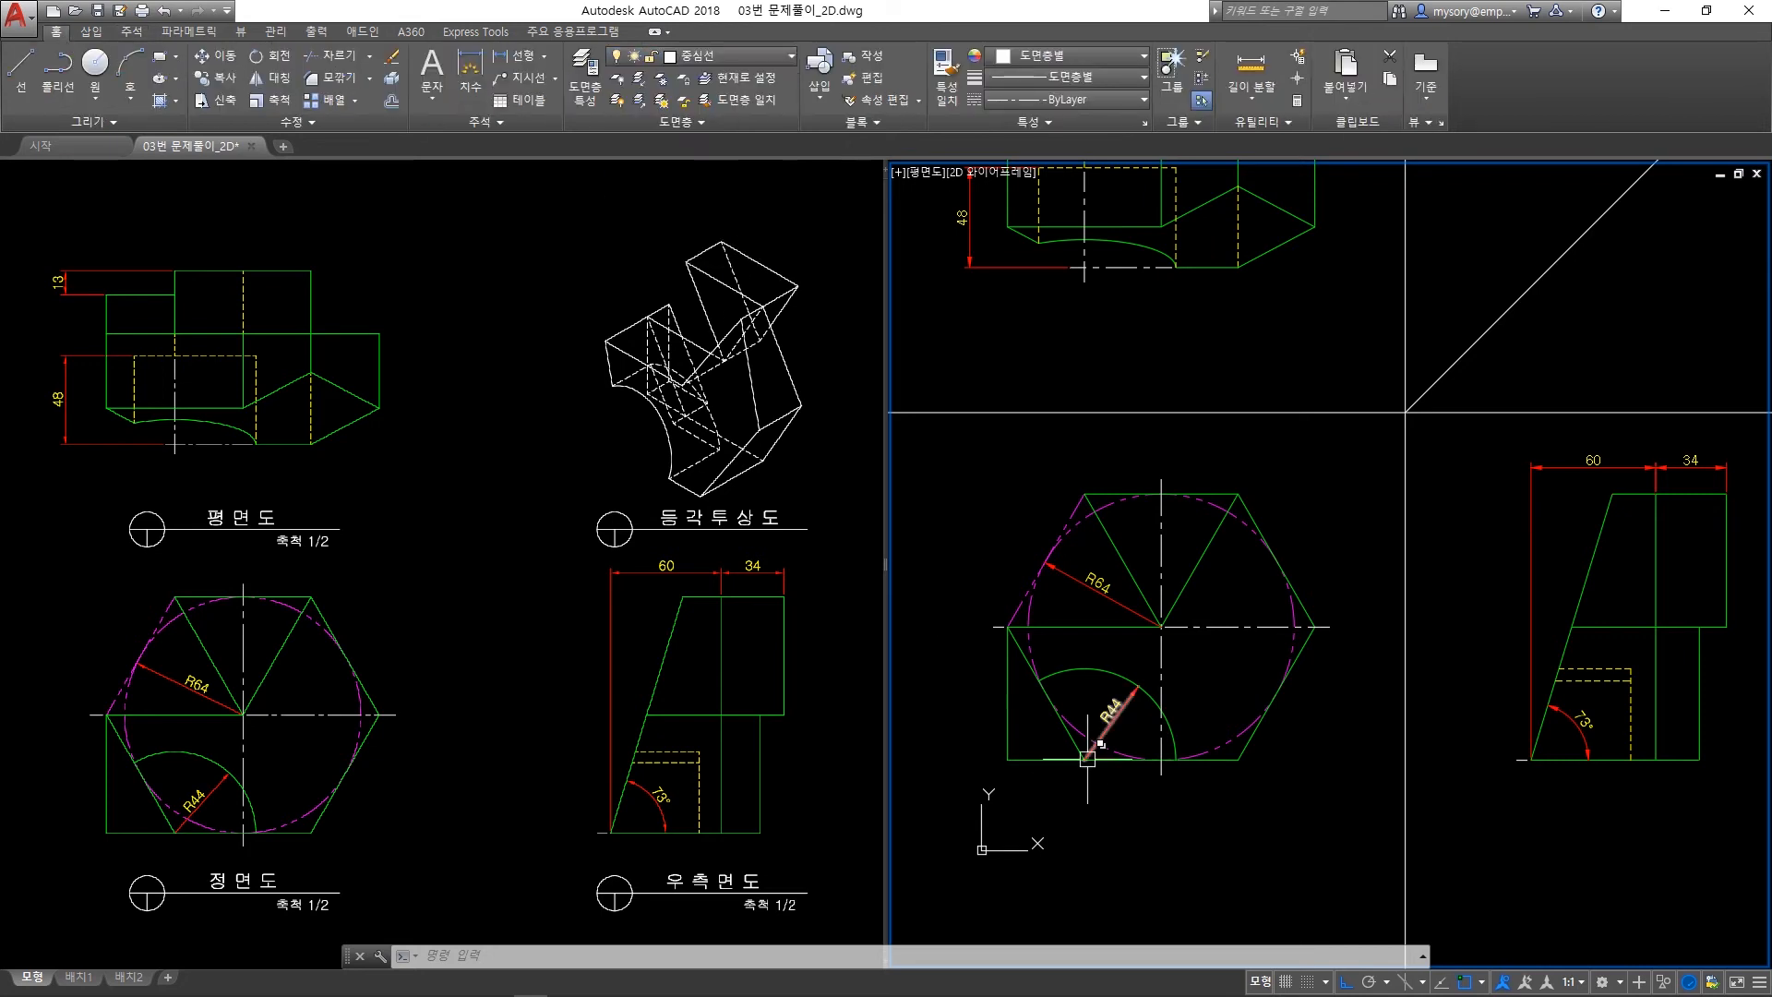
pyautogui.write('l')
pyautogui.press('Return')
pyautogui.scroll(4, 1112, 757)
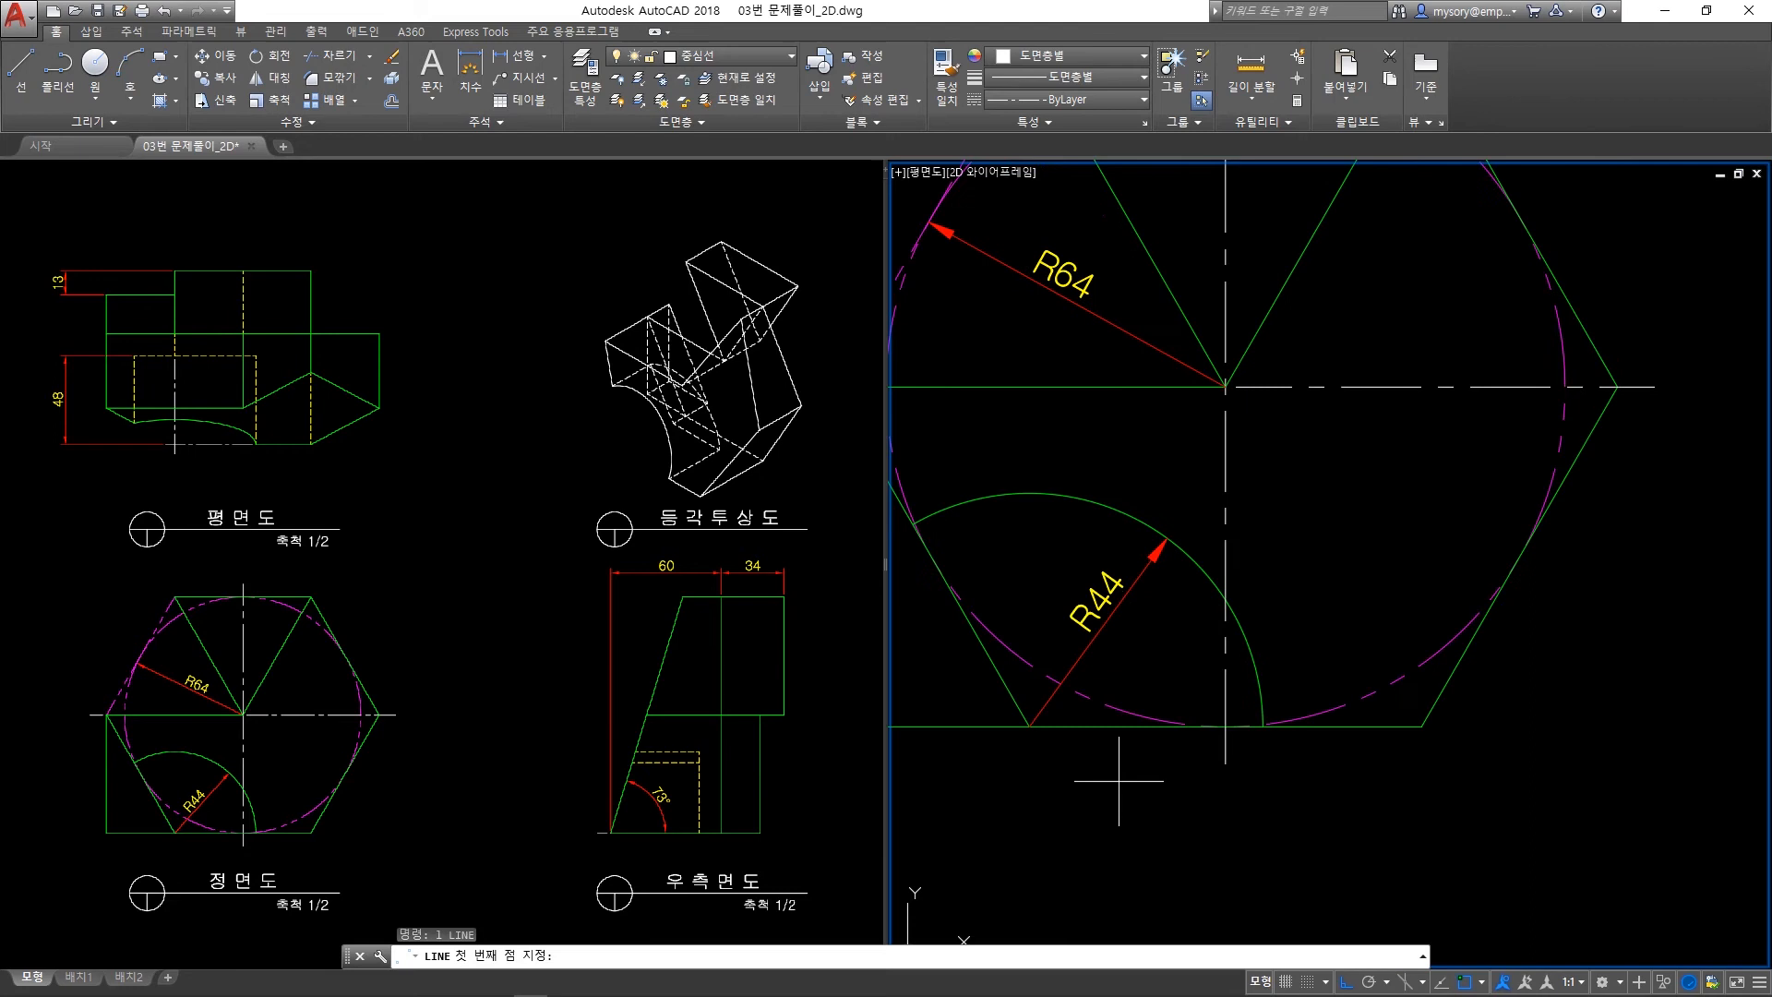
pyautogui.click(1043, 729)
pyautogui.press('Escape')
pyautogui.press('Return')
pyautogui.click(1030, 726)
pyautogui.click(1030, 493)
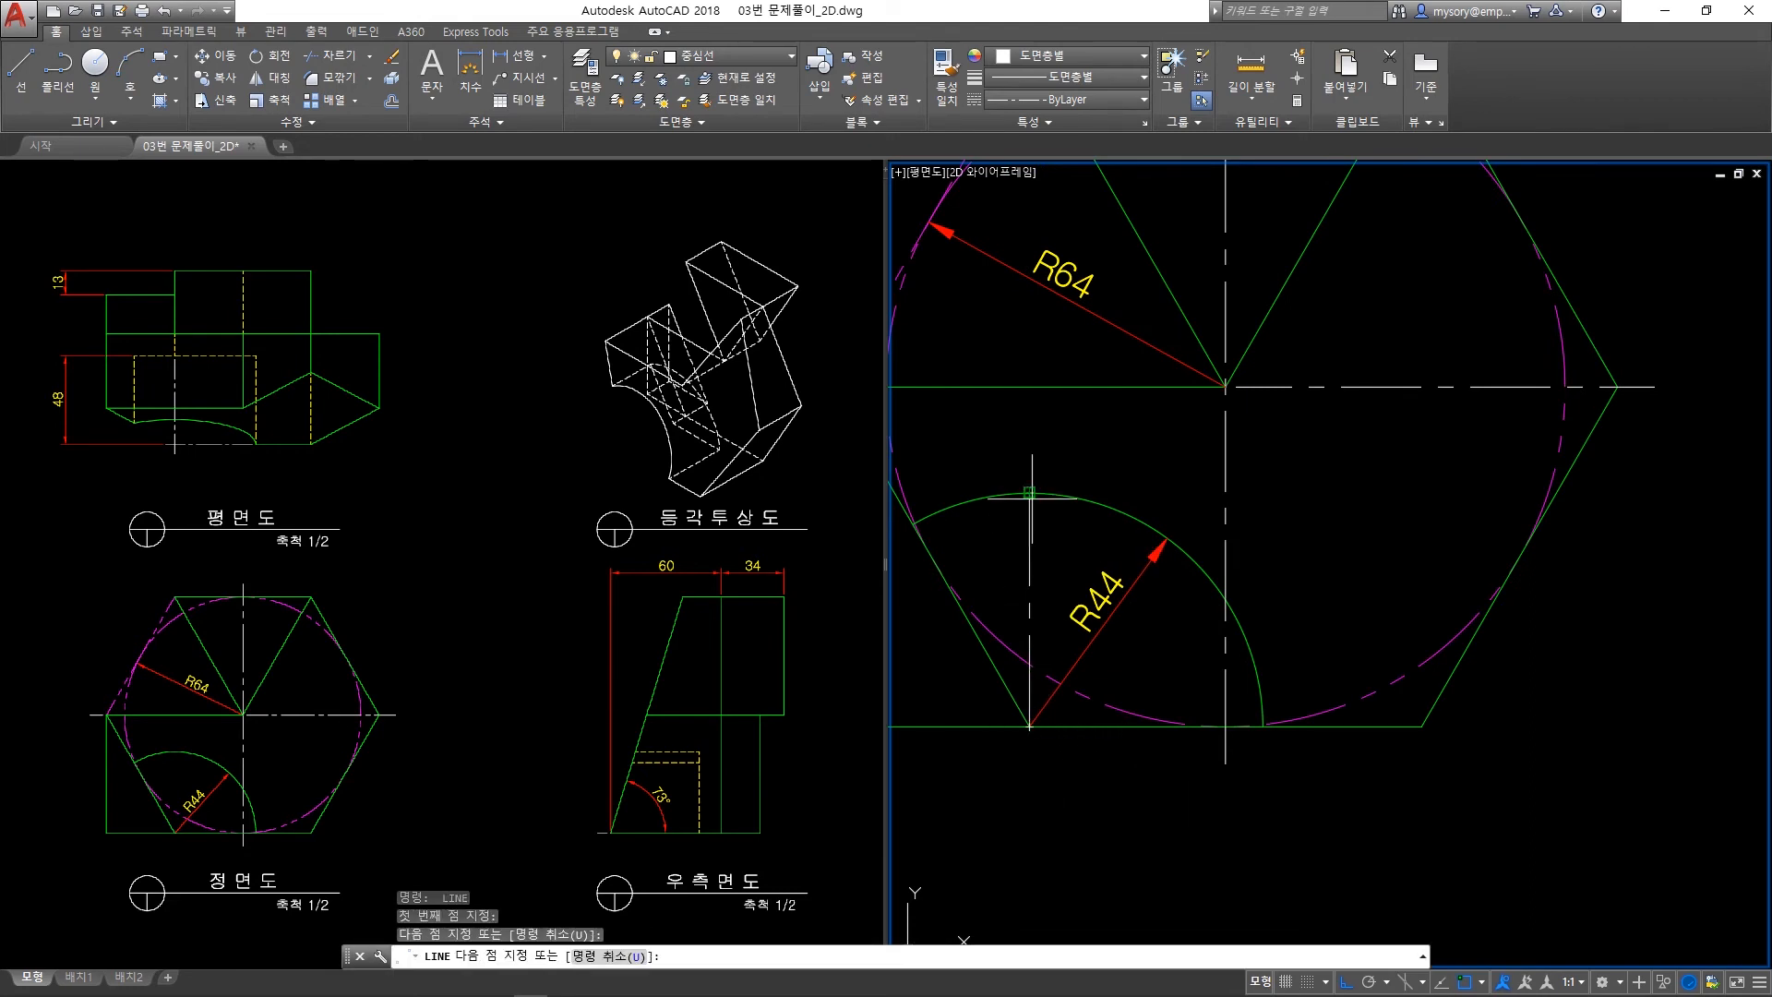
pyautogui.press('Return')
# Lengthen both ends of the recess arc's vertical centre line by an increment of 7.
pyautogui.moveTo(1052, 586); pyautogui.dragTo(1156, 604, button='middle')
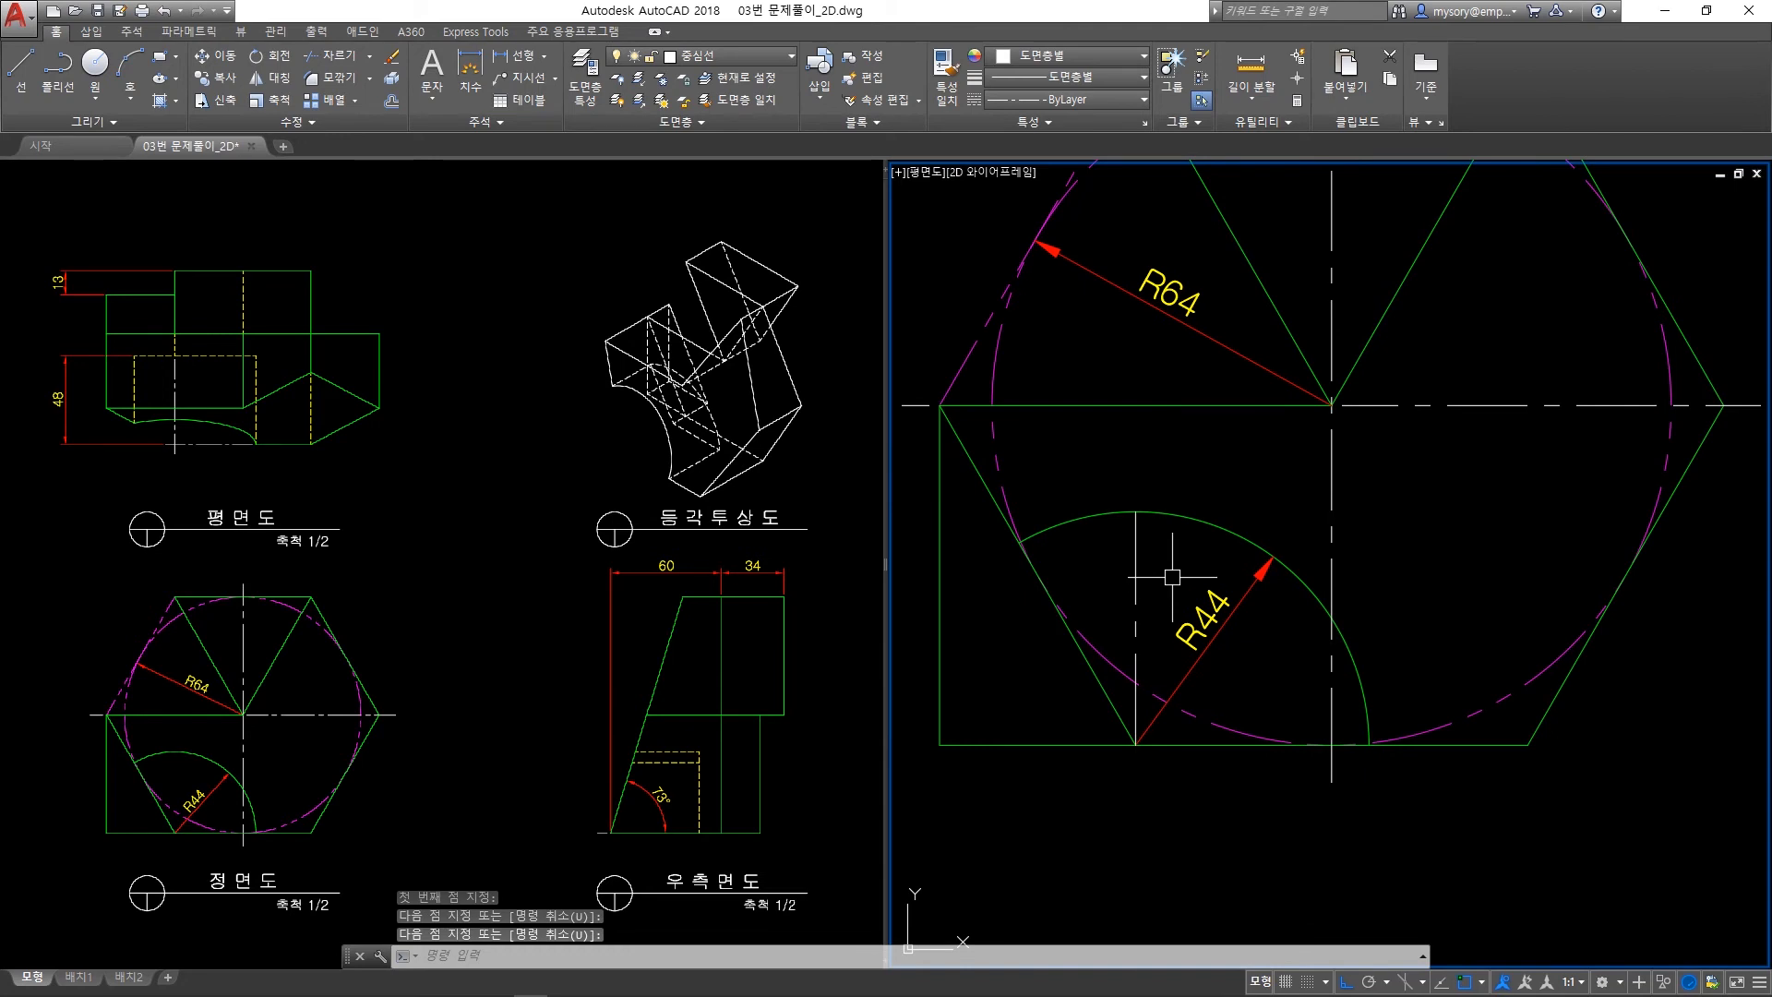
pyautogui.write('len')
pyautogui.press('Return')
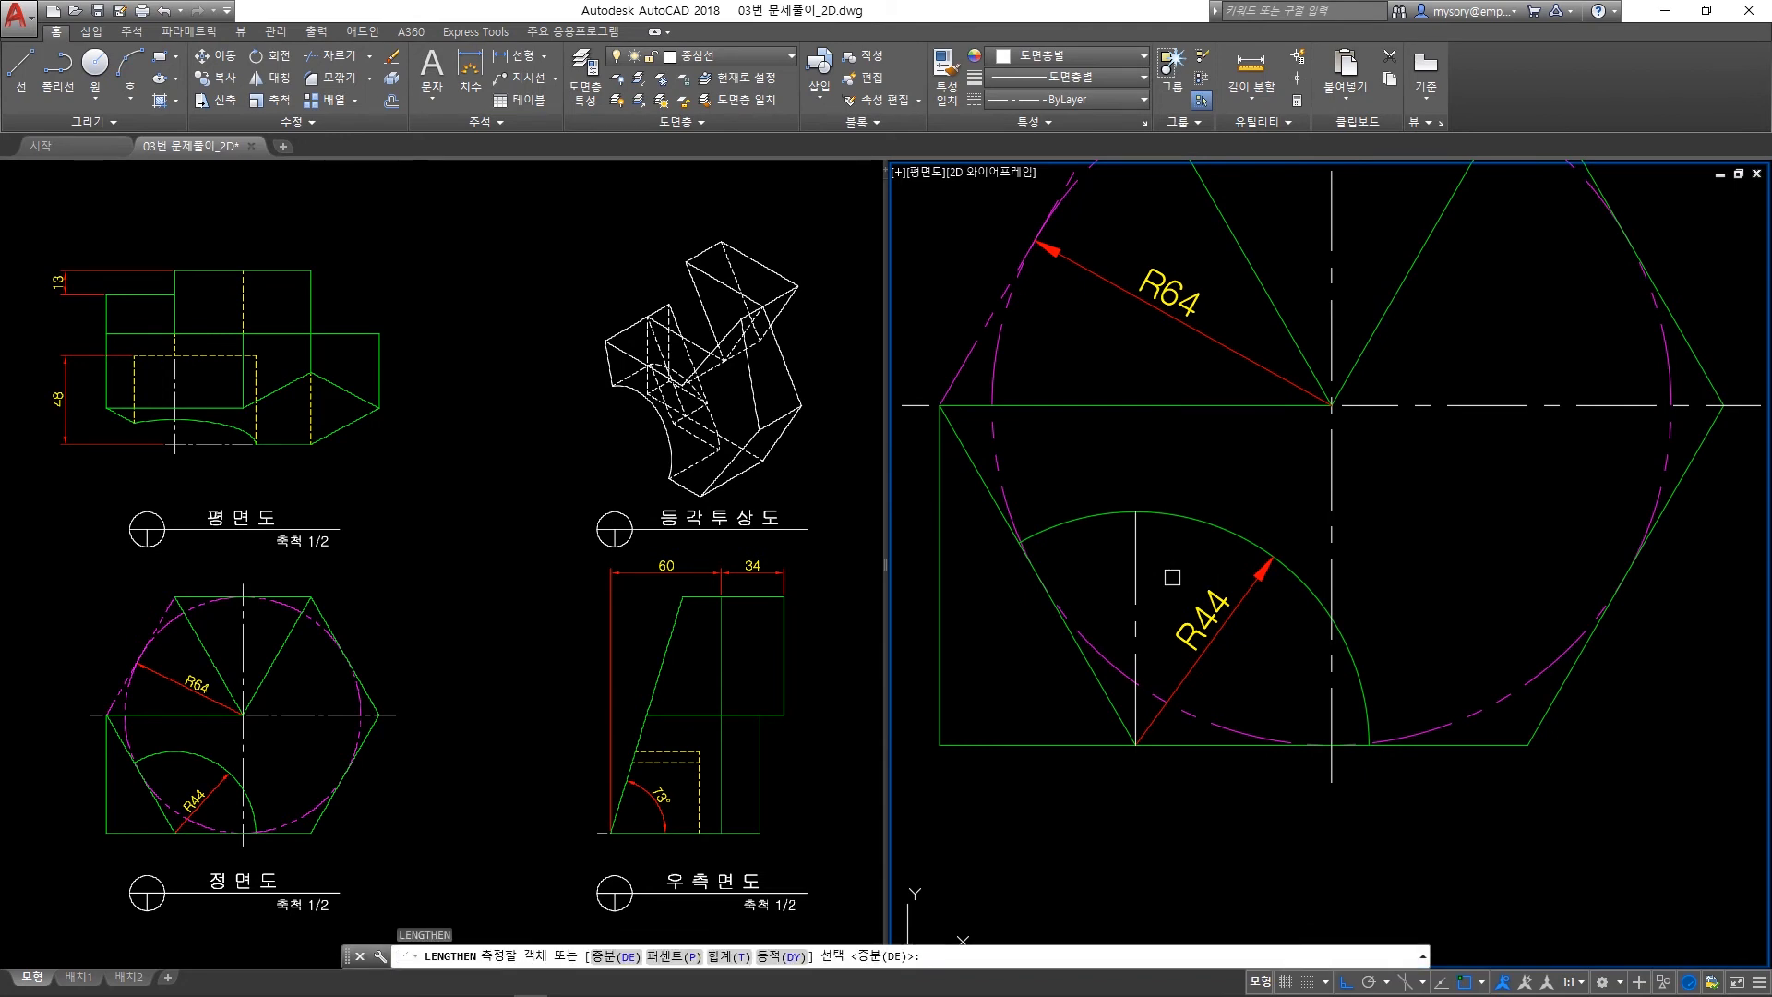
pyautogui.press('Return')
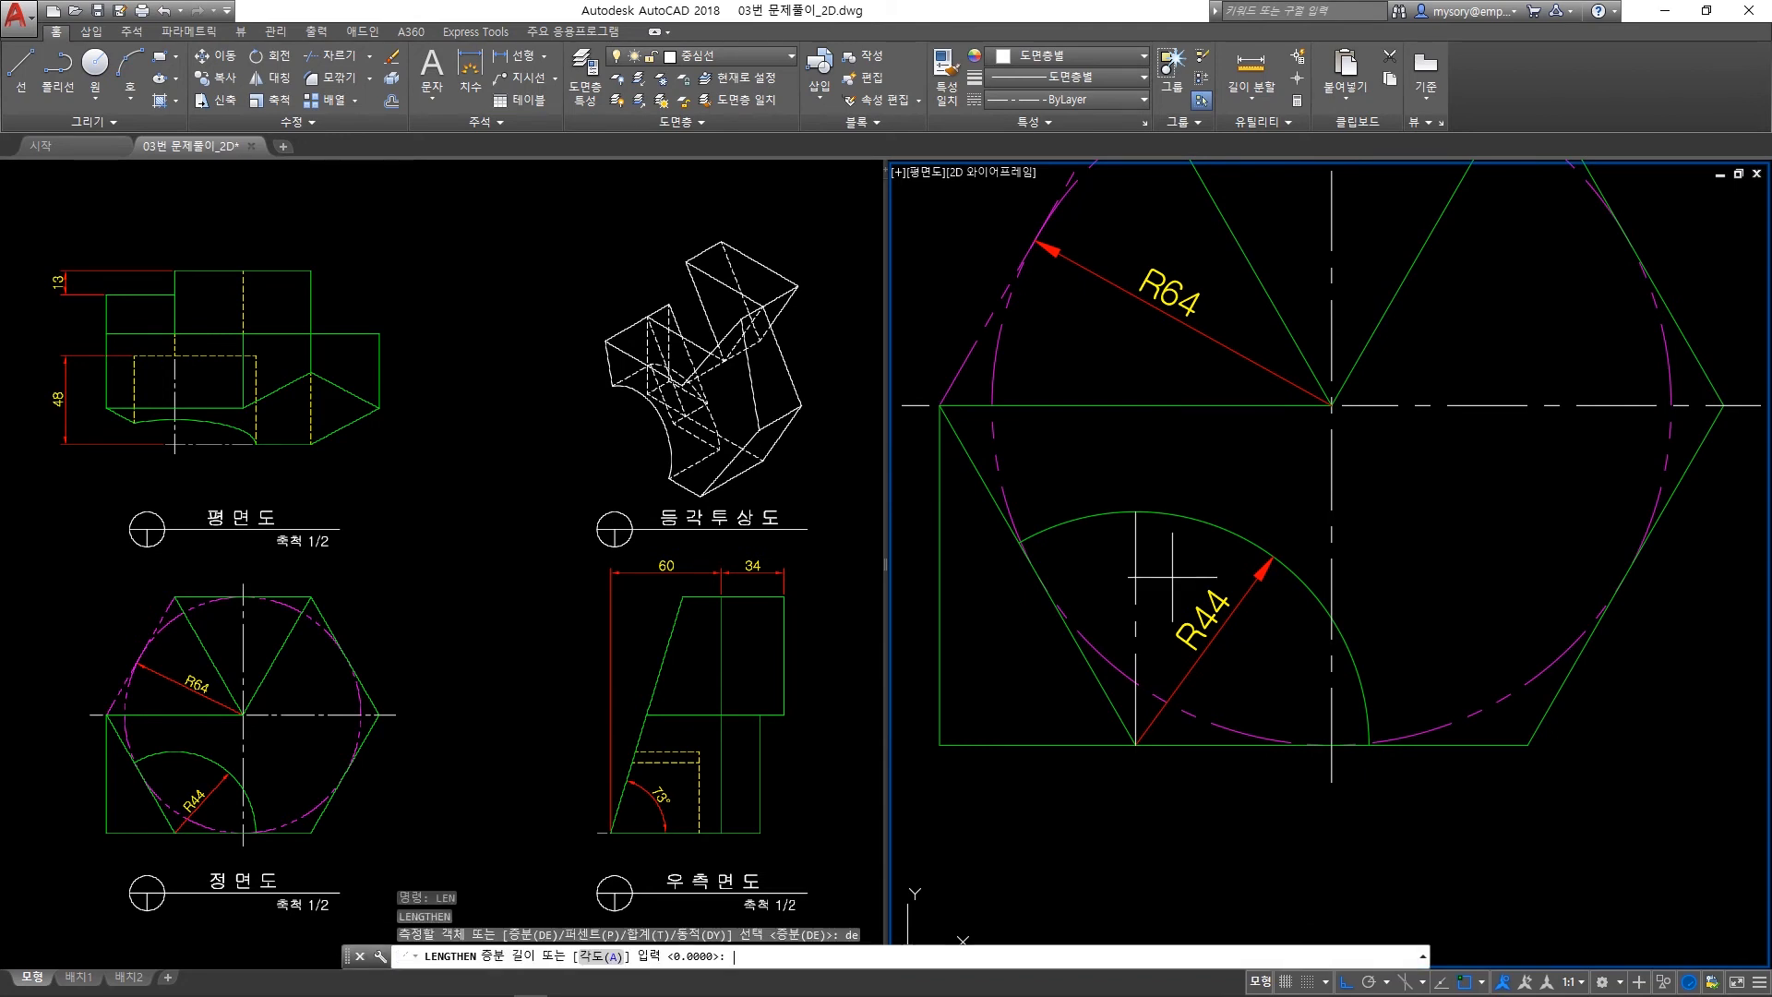
pyautogui.press('Return')
pyautogui.click(1137, 566)
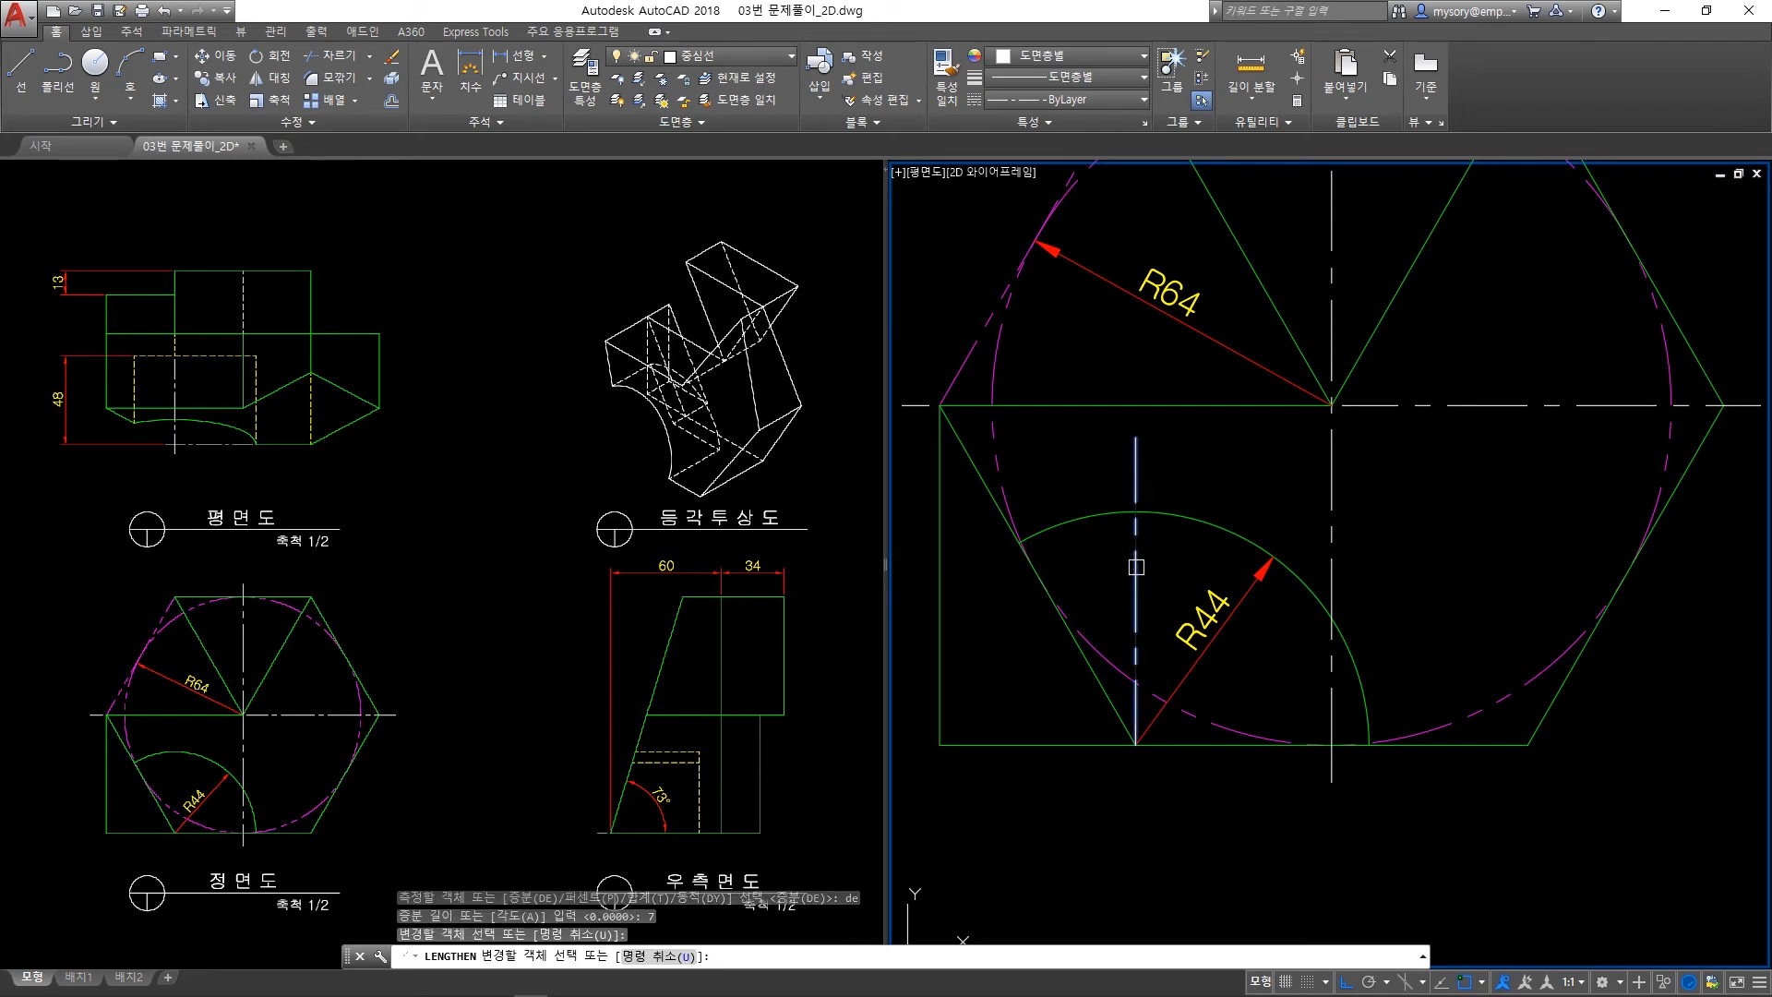
pyautogui.click(1149, 718)
pyautogui.click(1131, 713)
pyautogui.press('Return')
# Erase the horizontal, vertical and diagonal construction lines between the three views.
pyautogui.scroll(-4, 1170, 656)
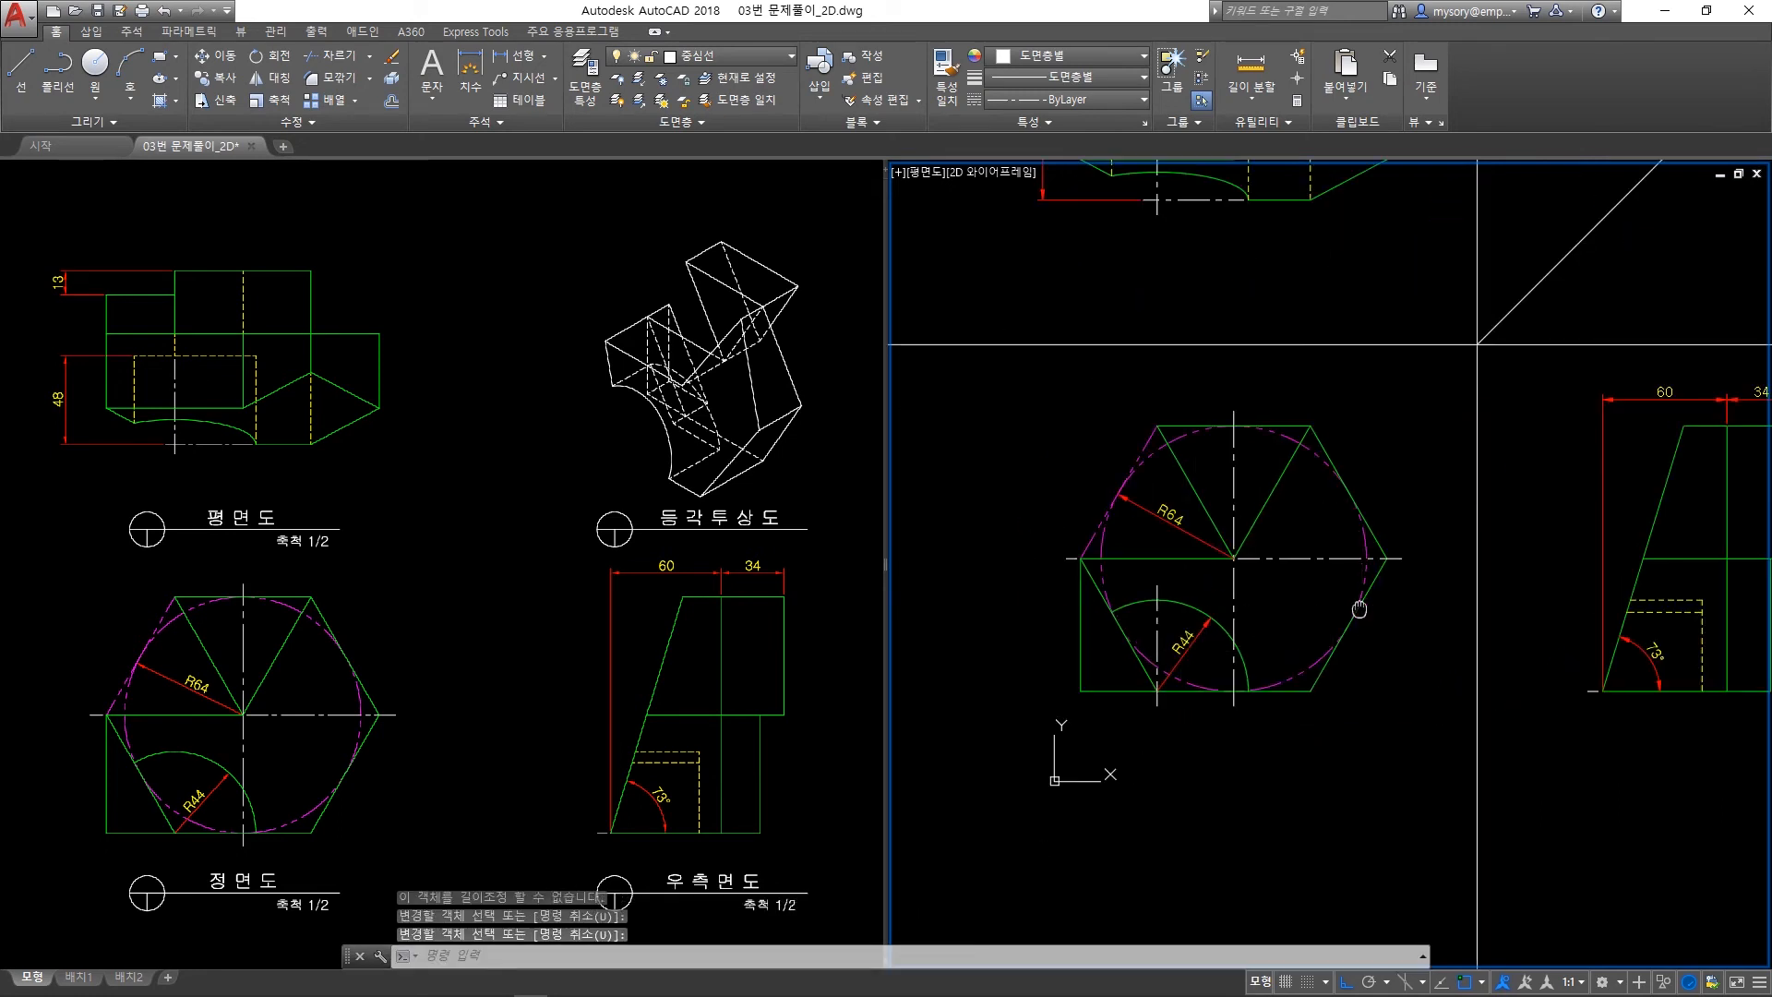
pyautogui.scroll(-3, 1237, 632)
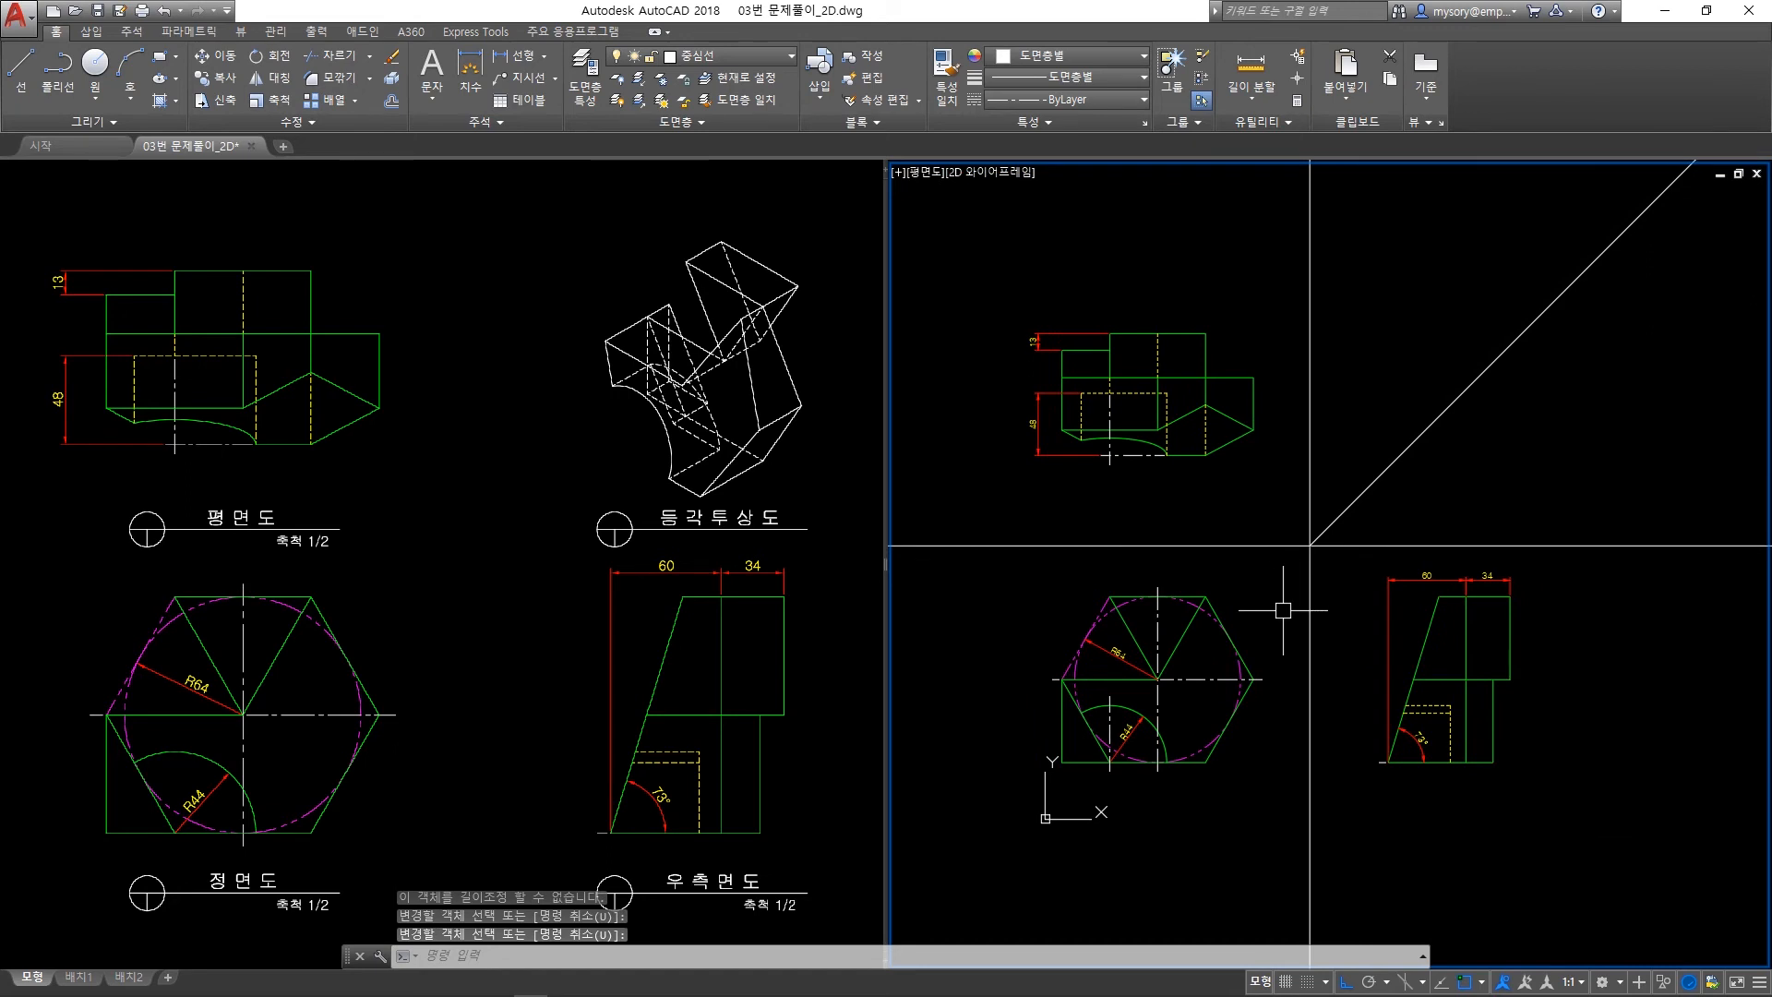
pyautogui.write('z')
pyautogui.press('Return')
pyautogui.press('Return')
pyautogui.moveTo(1284, 622); pyautogui.dragTo(1272, 378)
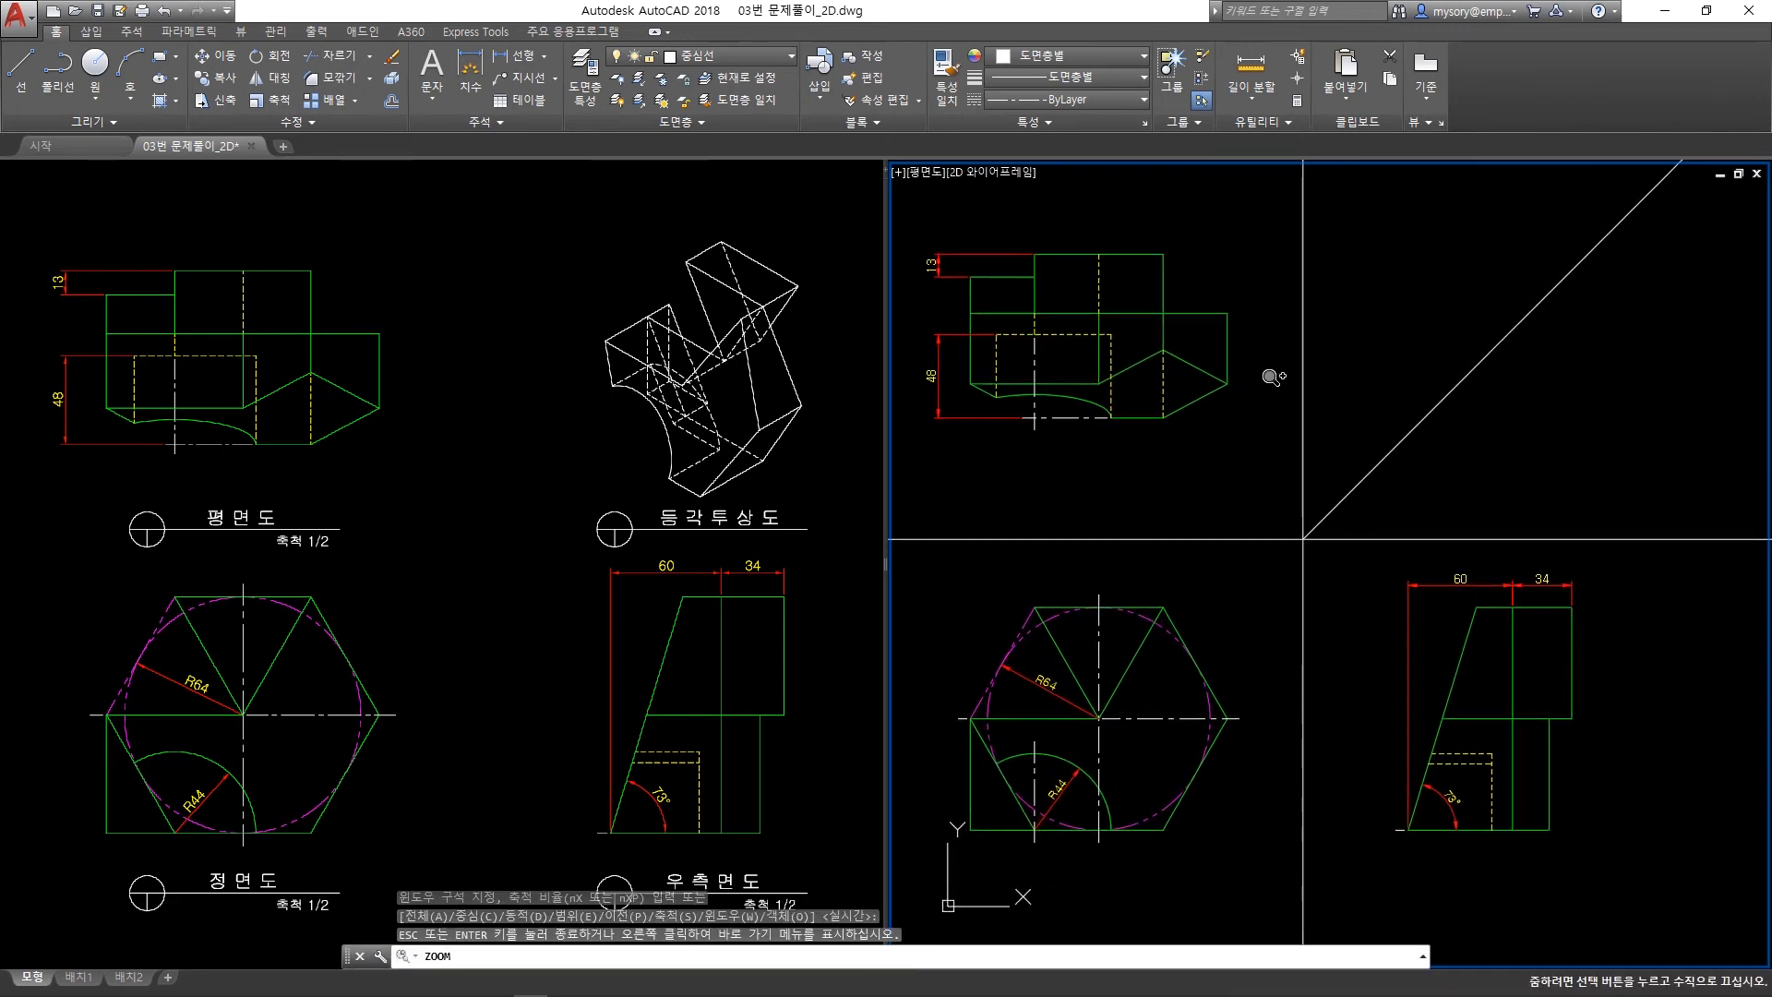
pyautogui.moveTo(1269, 524); pyautogui.dragTo(1362, 523, button='middle')
pyautogui.press('Escape')
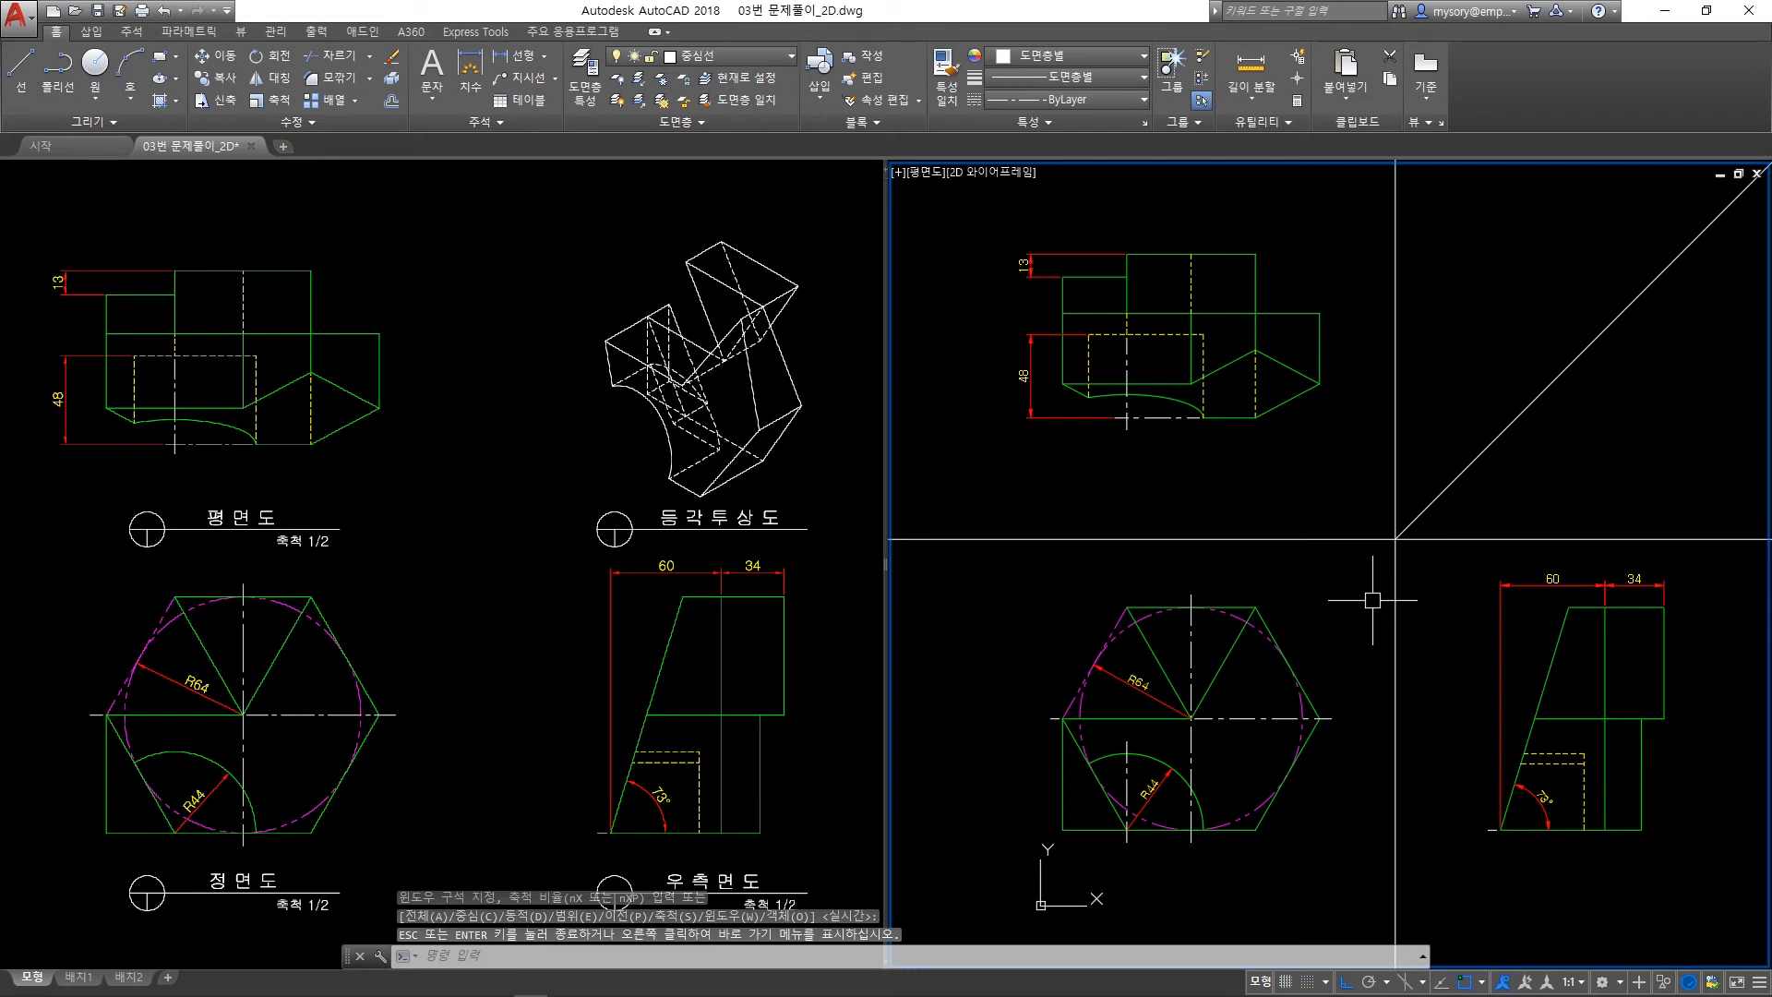
pyautogui.click(1435, 578)
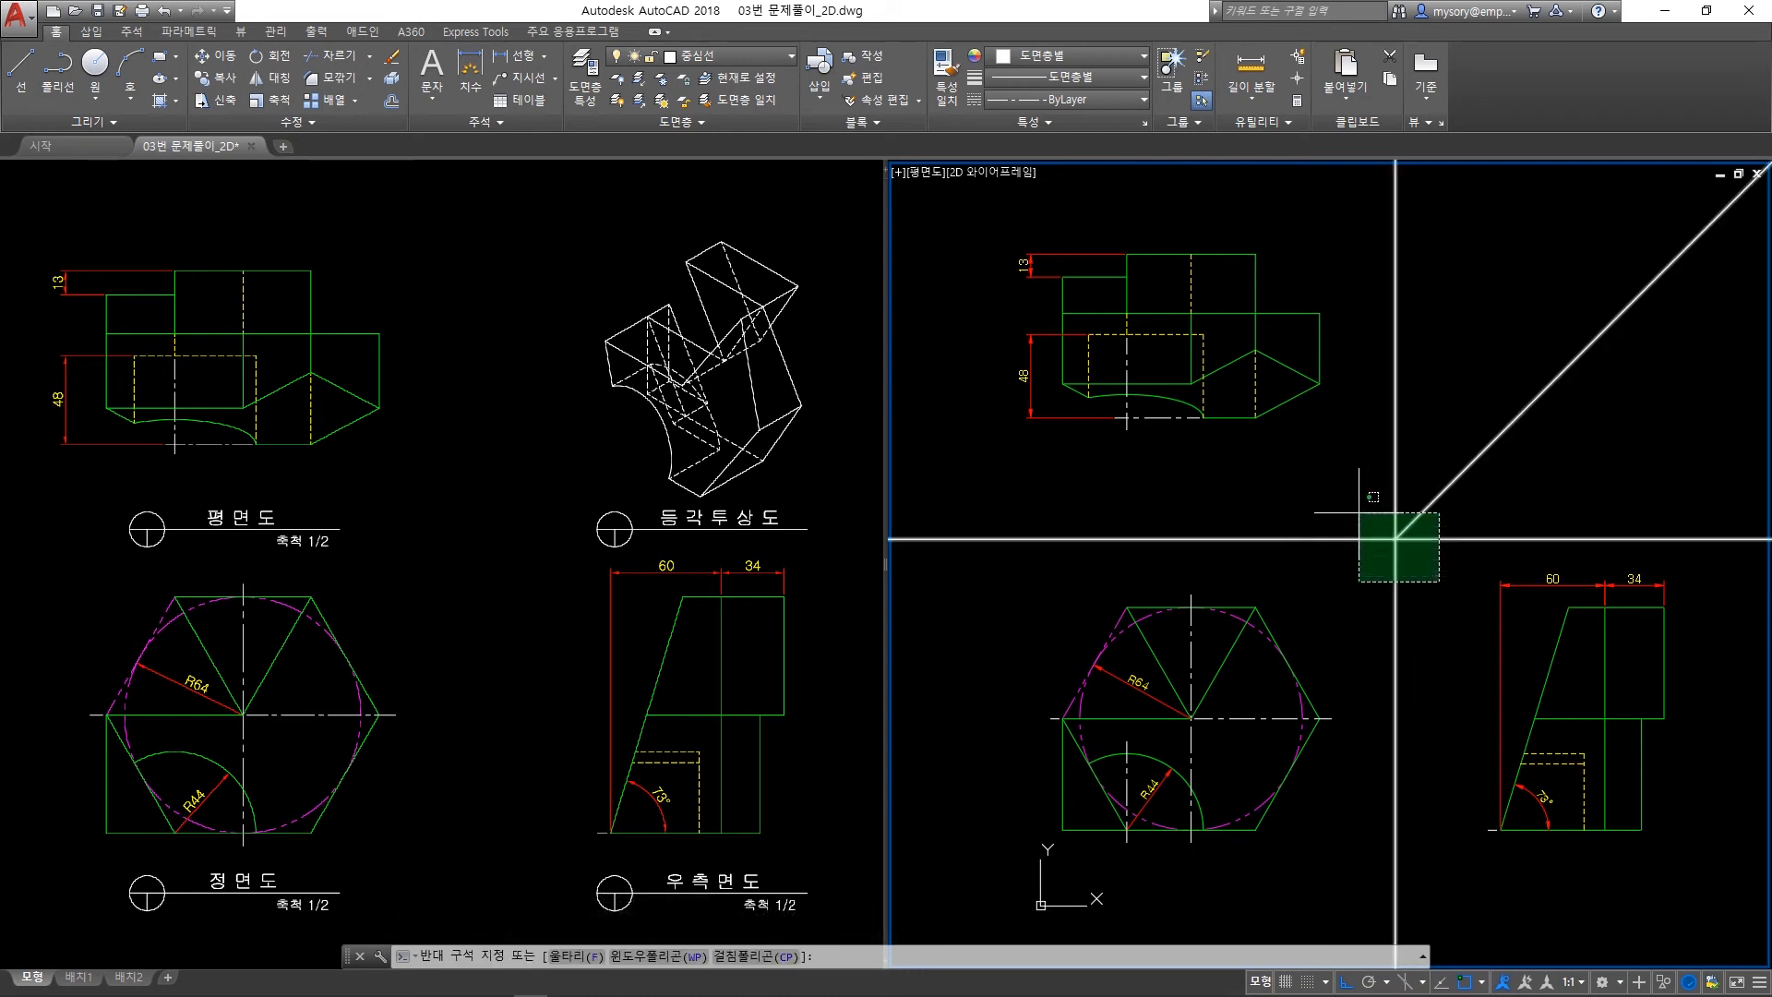
pyautogui.click(1349, 498)
pyautogui.press('Delete')
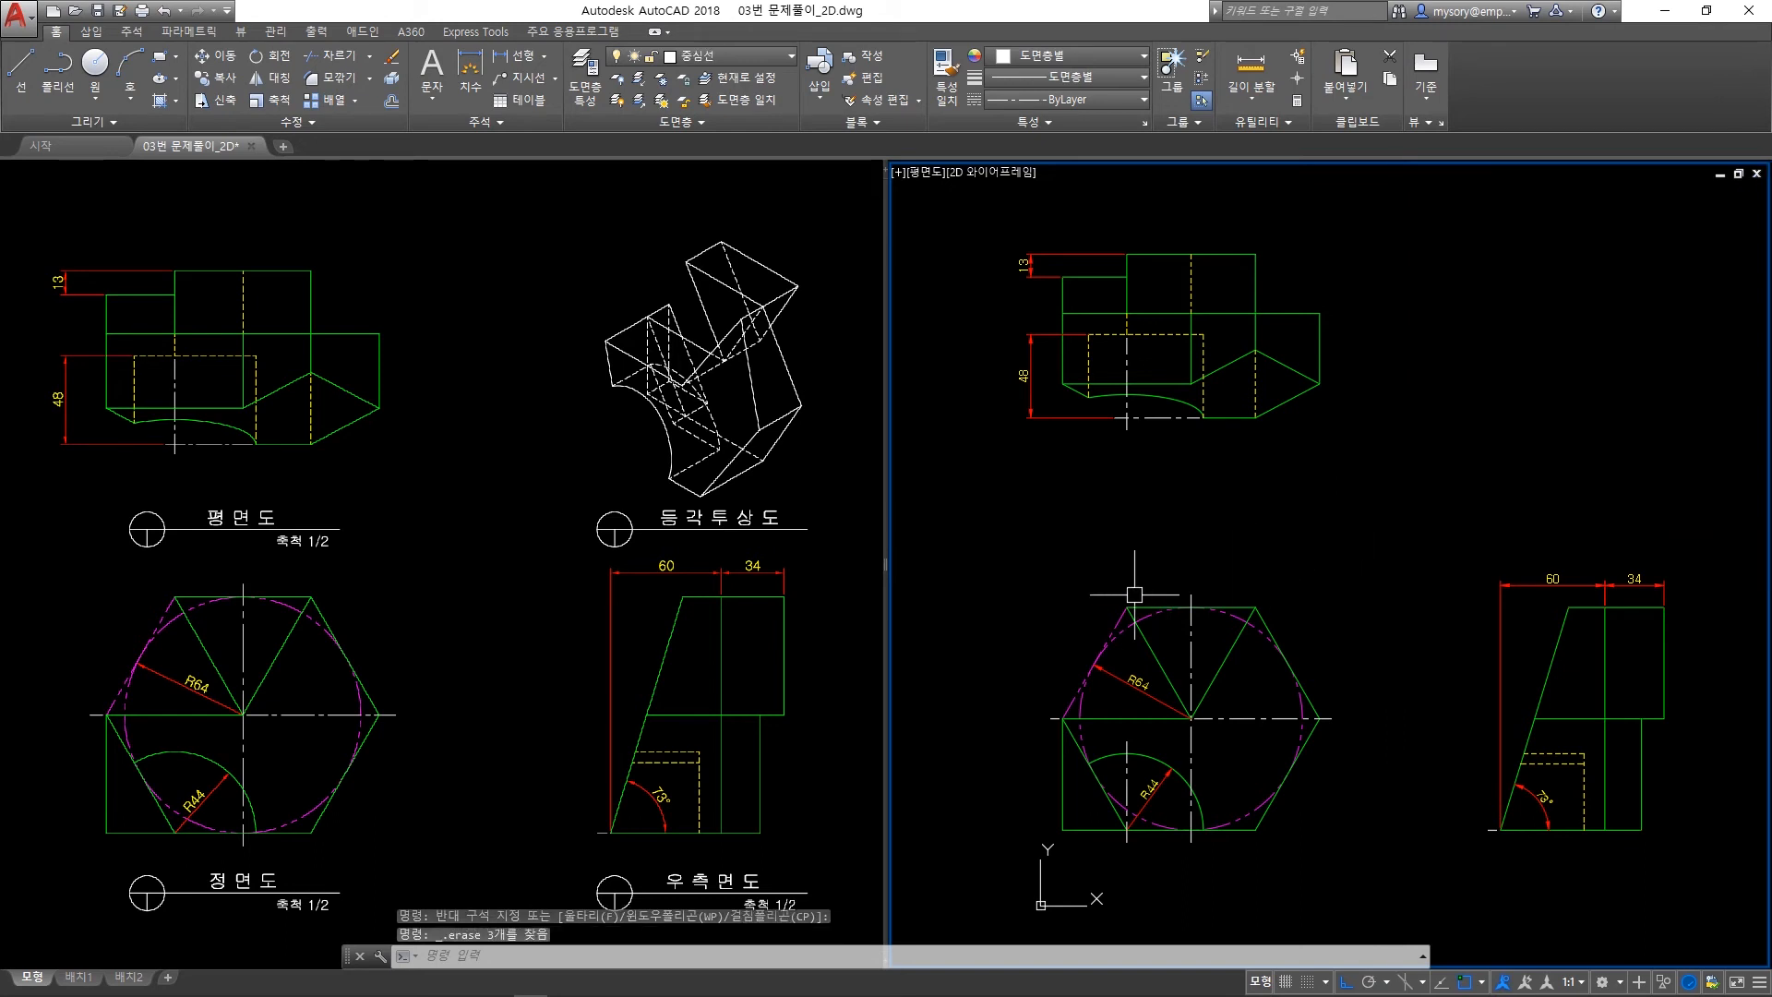
pyautogui.press('Escape')
# In layout 배치1, move the three view titles together horizontally out of the drawing frame to its left.
pyautogui.click(78, 977)
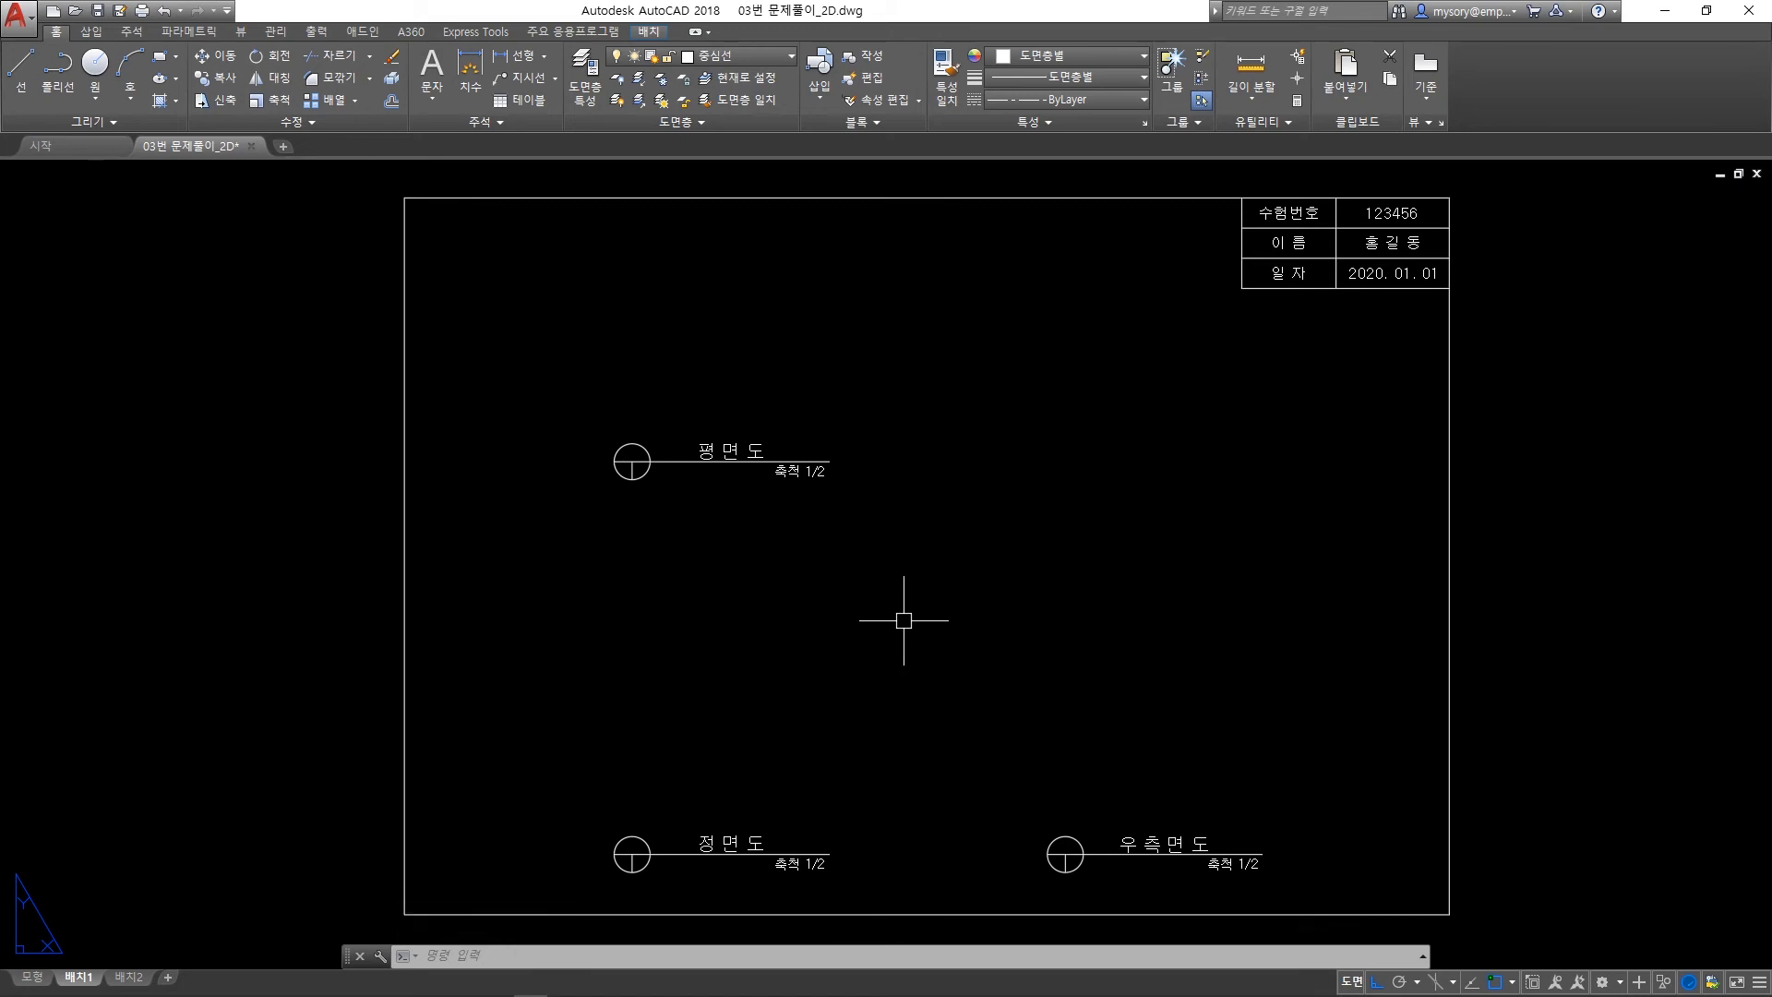
pyautogui.write('m')
pyautogui.press('Return')
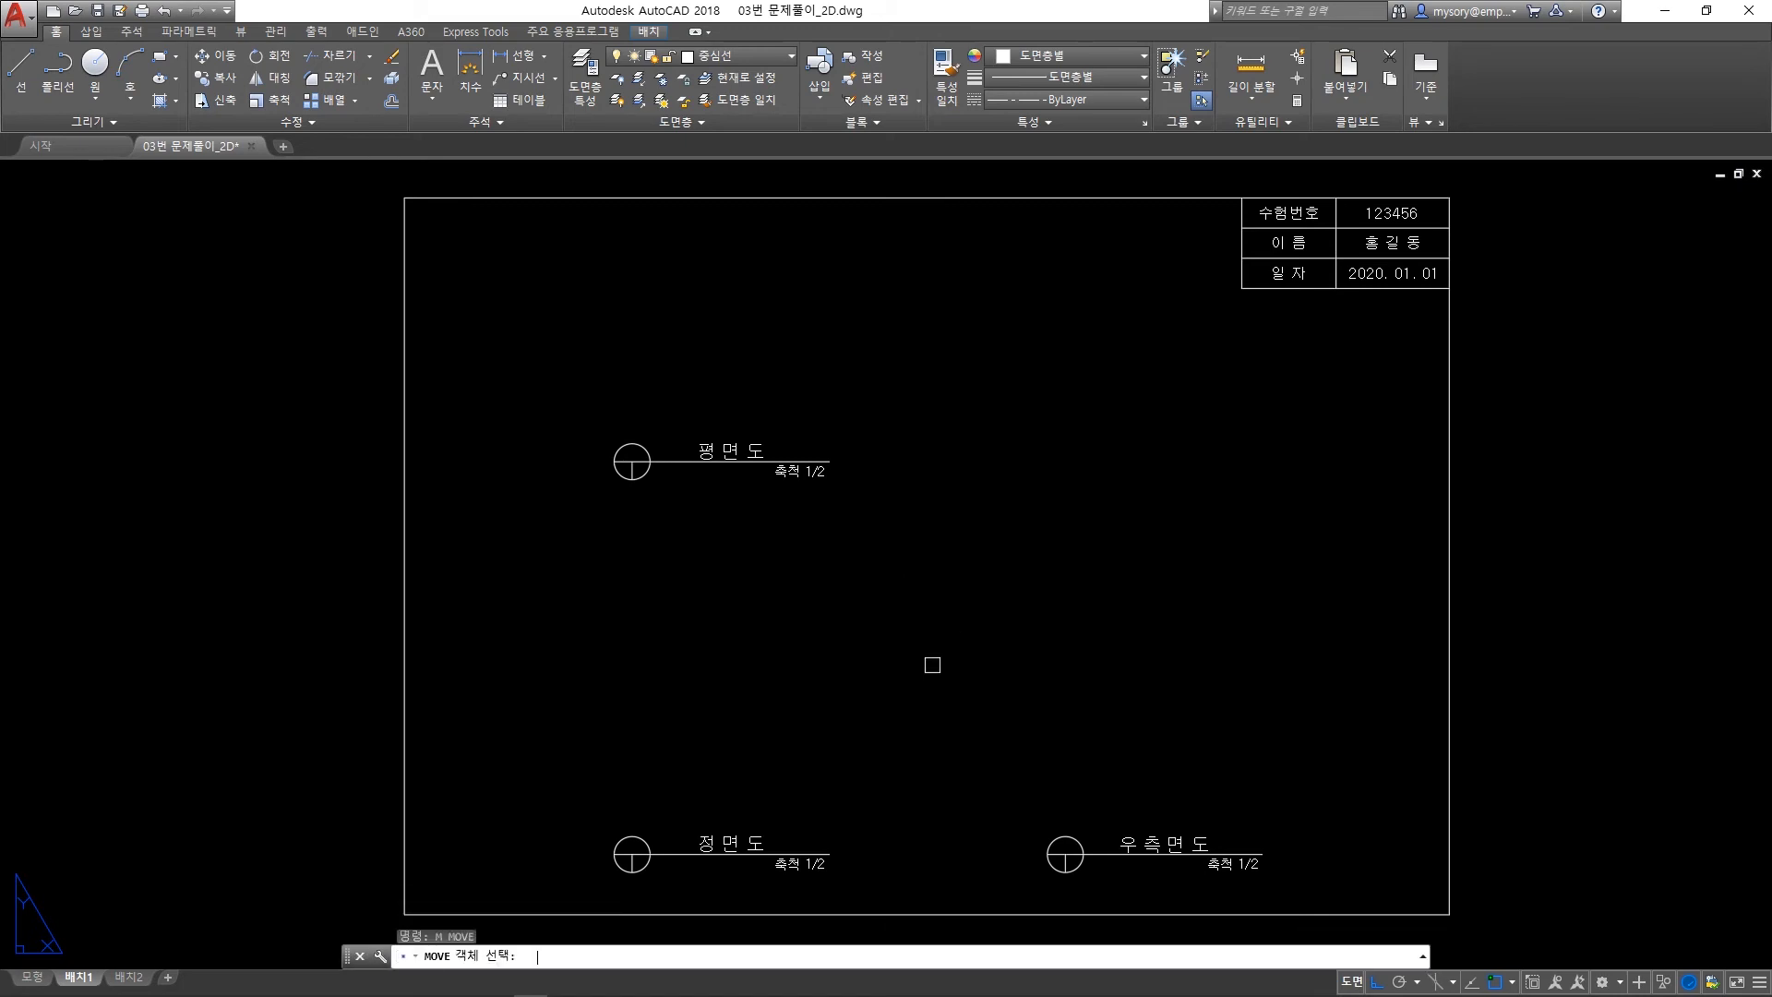
pyautogui.click(1329, 897)
pyautogui.click(540, 368)
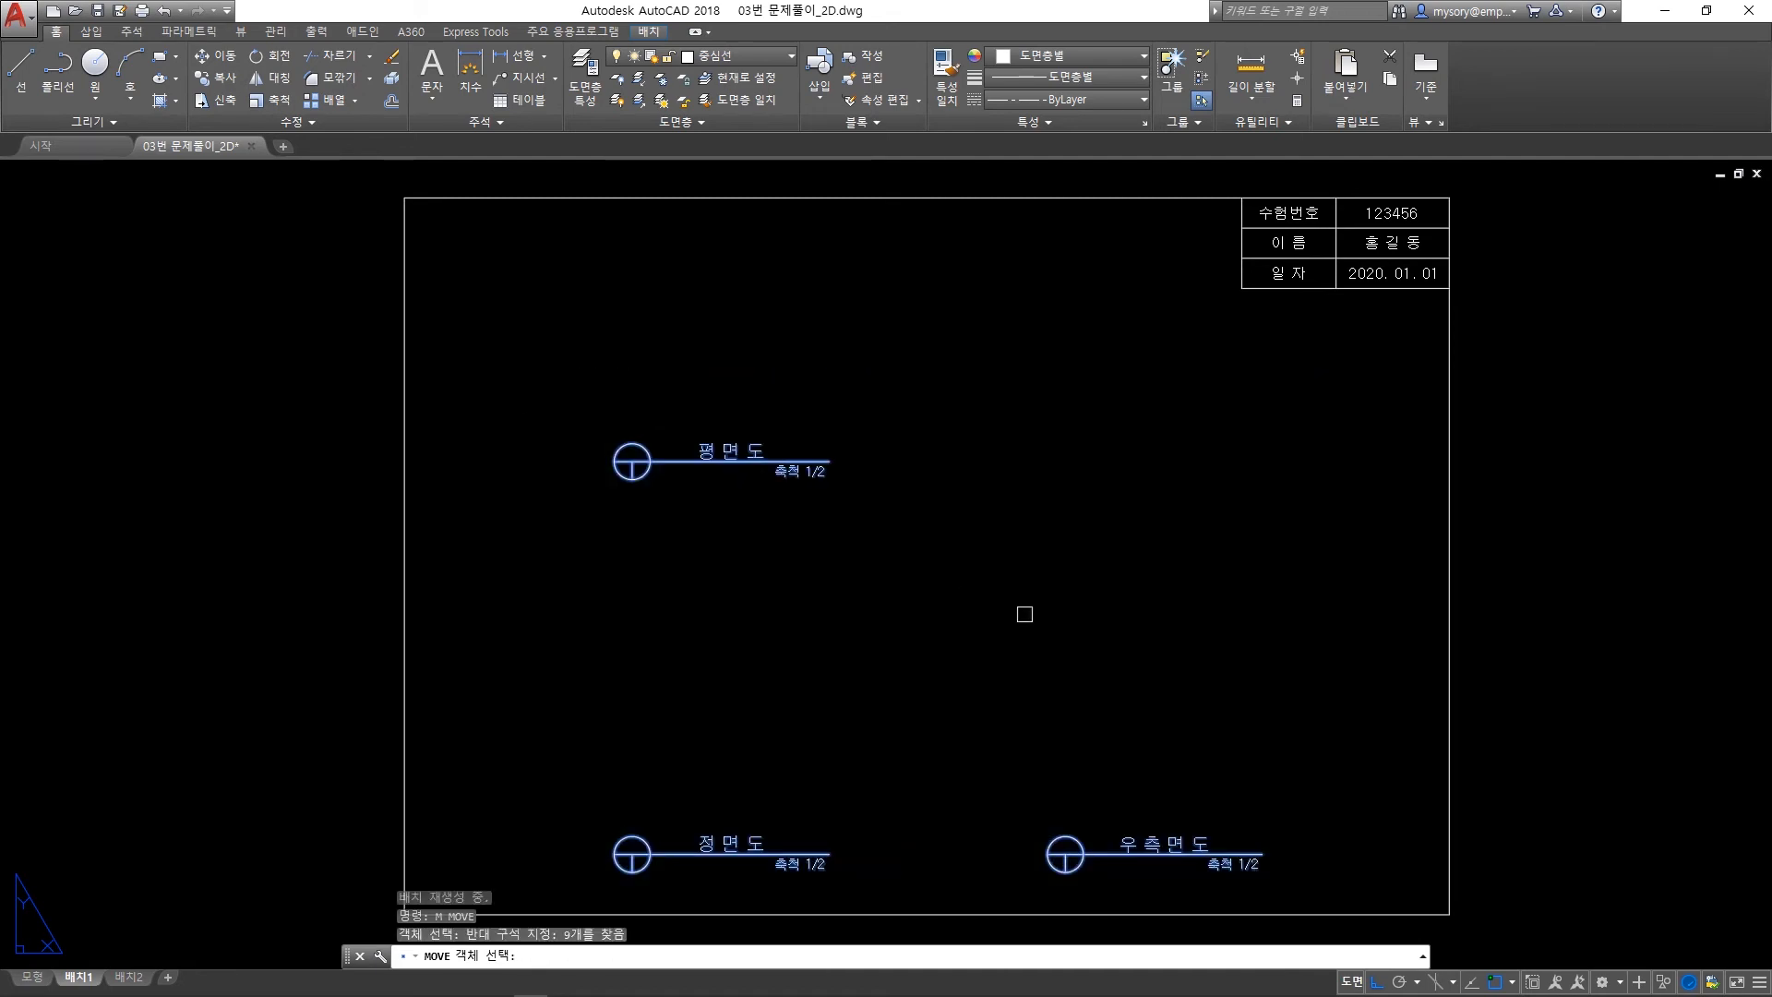
pyautogui.press('Return')
pyautogui.click(1366, 665)
pyautogui.click(368, 590)
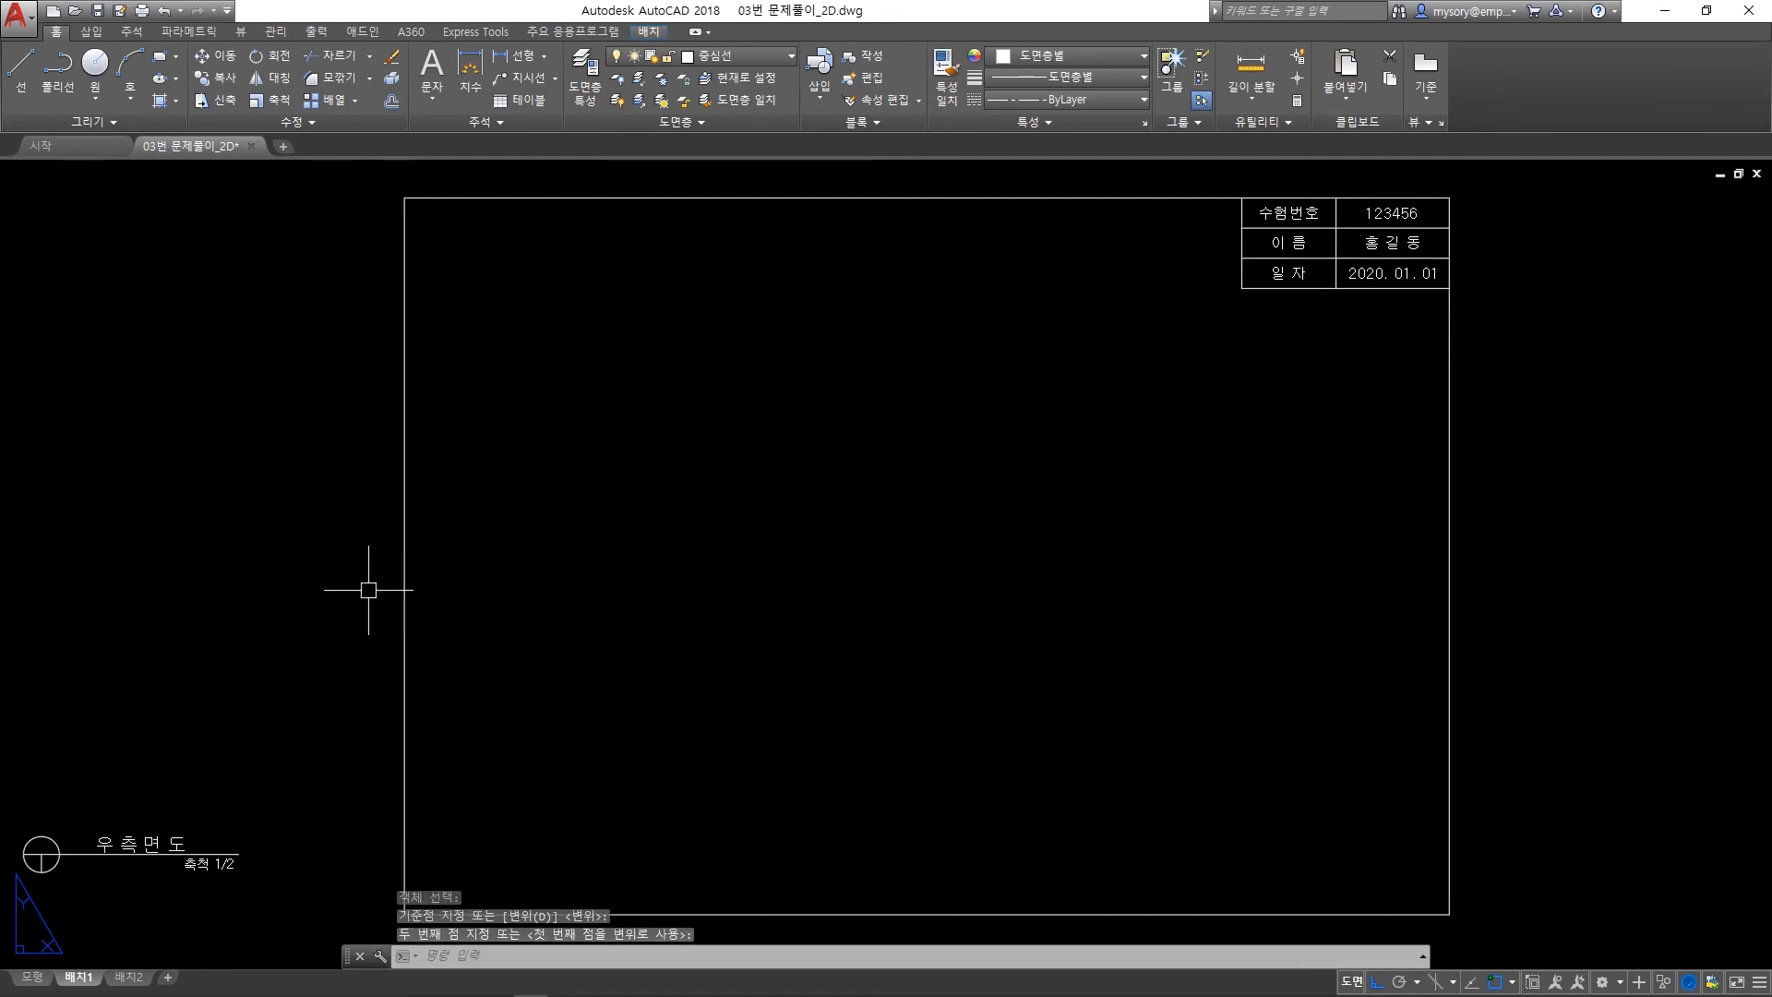
pyautogui.press('Escape')
# On the 뷰포트 layer, create a viewport with MVIEW covering the upper-left quarter of the drawing frame.
pyautogui.click(733, 52)
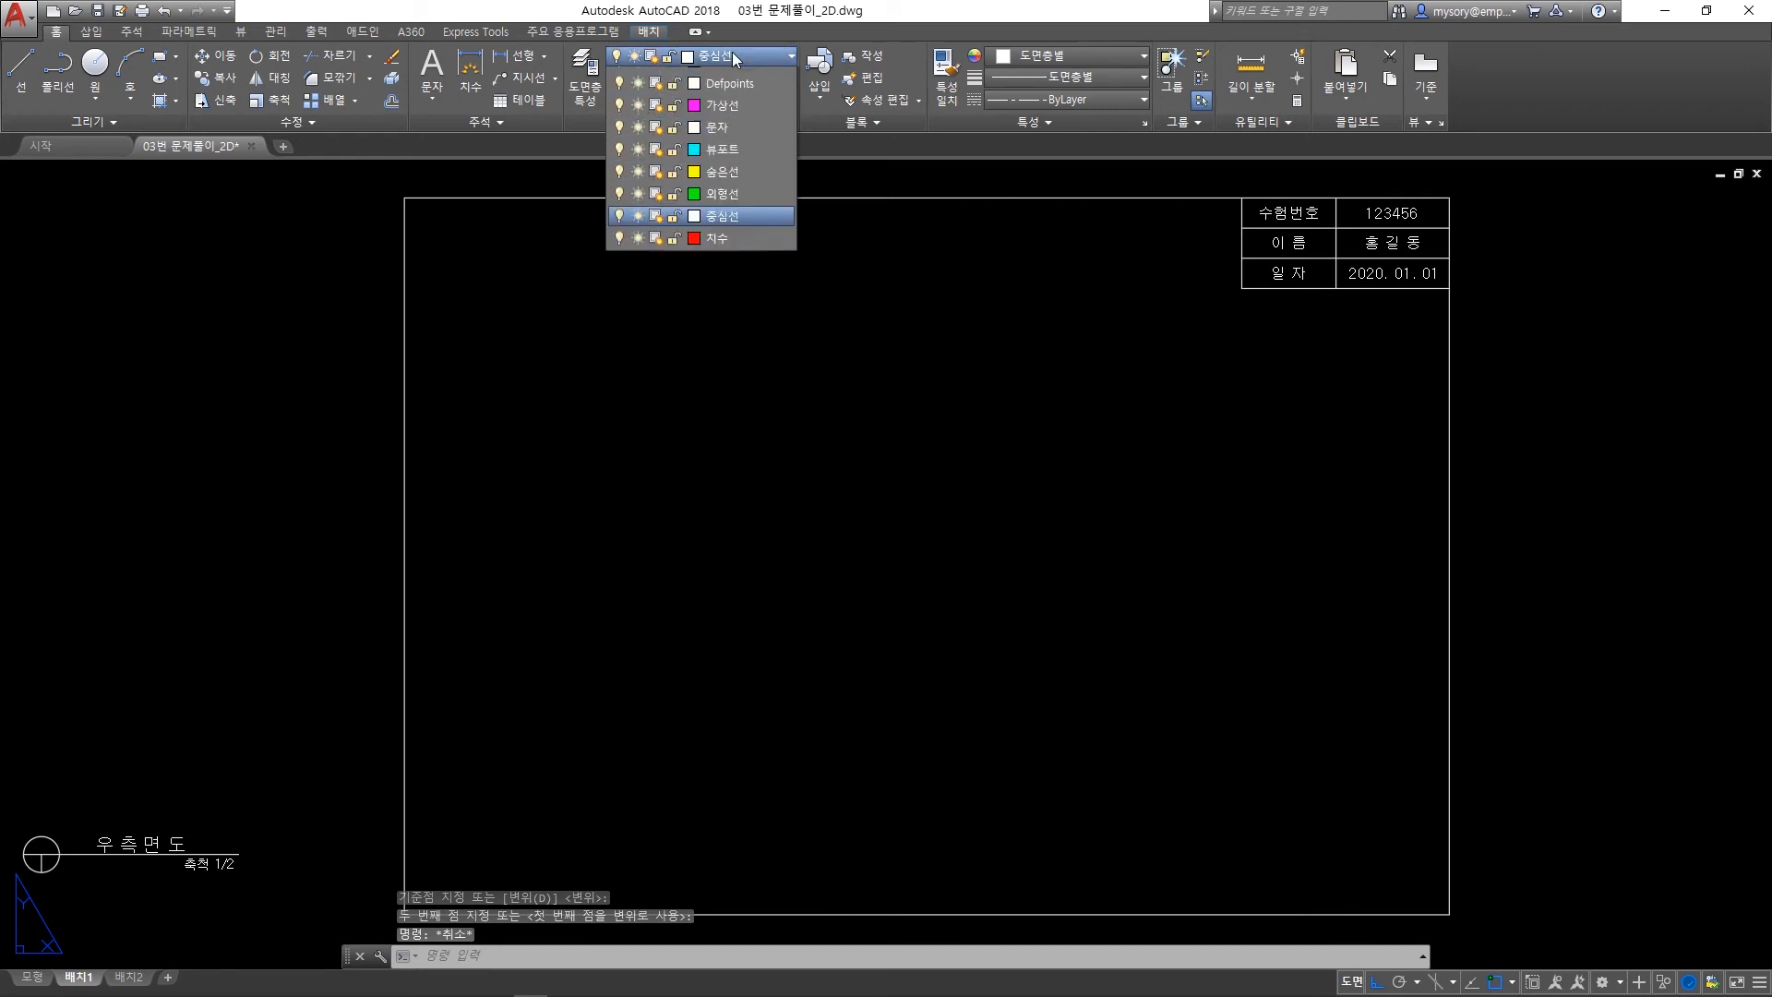
pyautogui.click(724, 150)
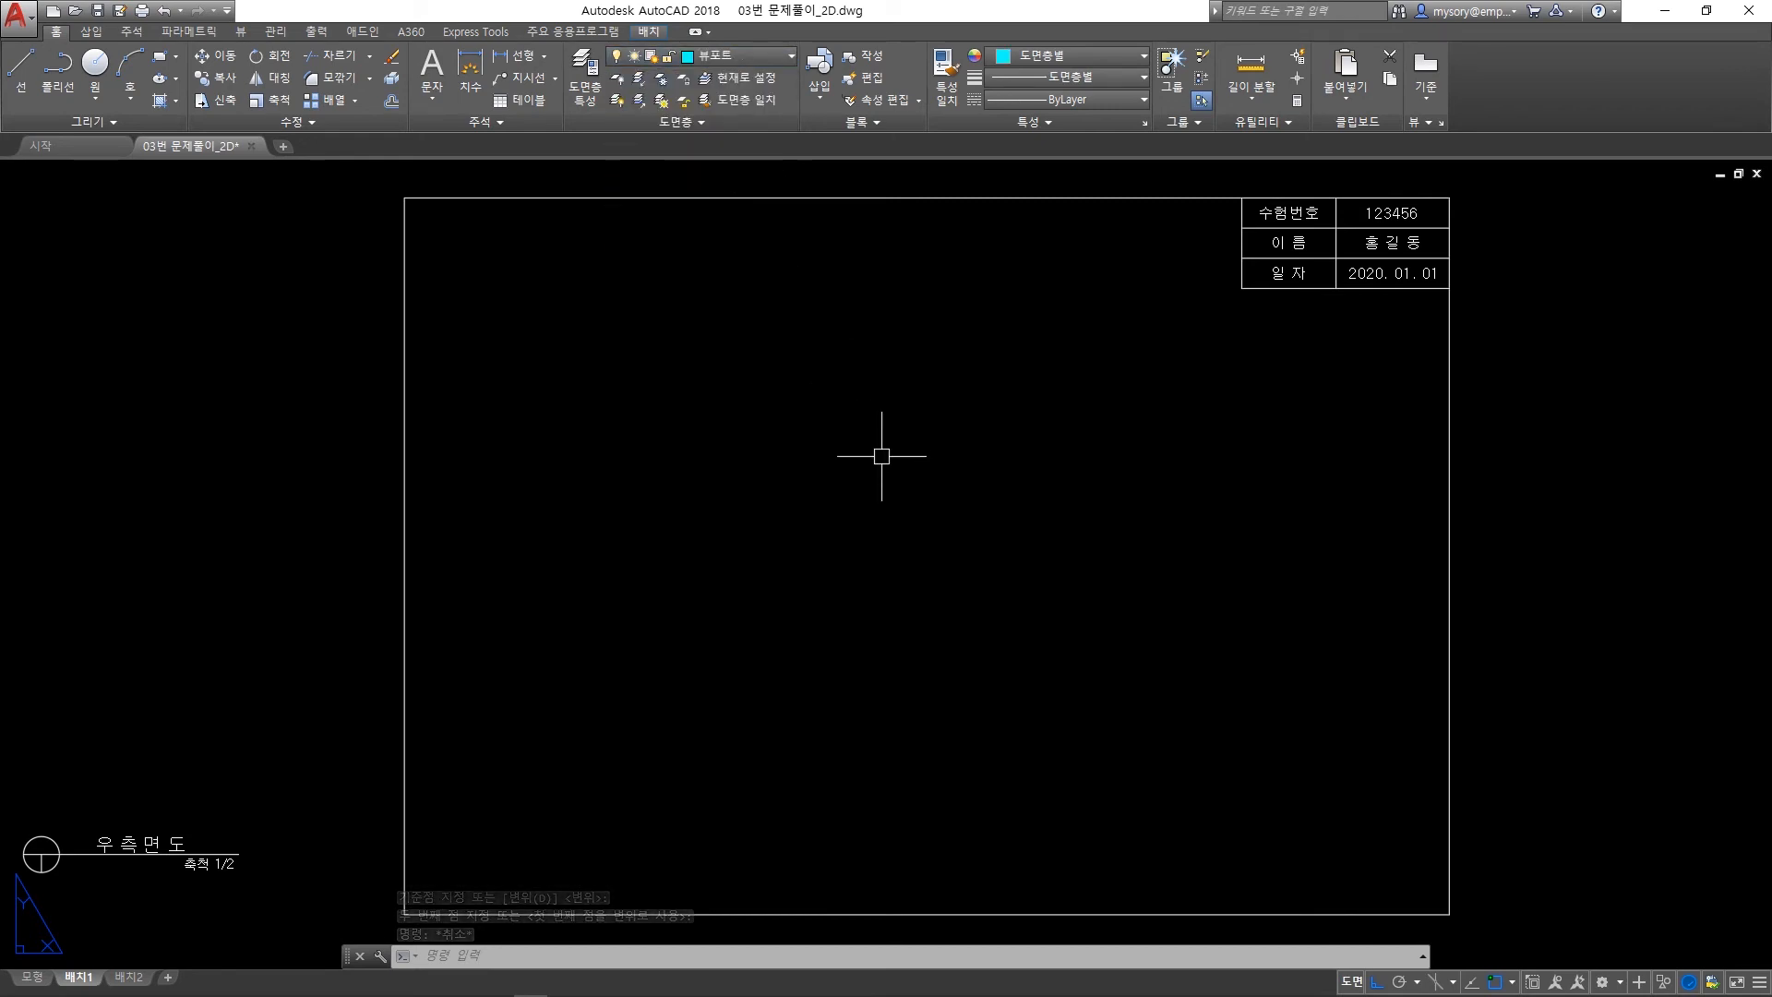
pyautogui.write('MV')
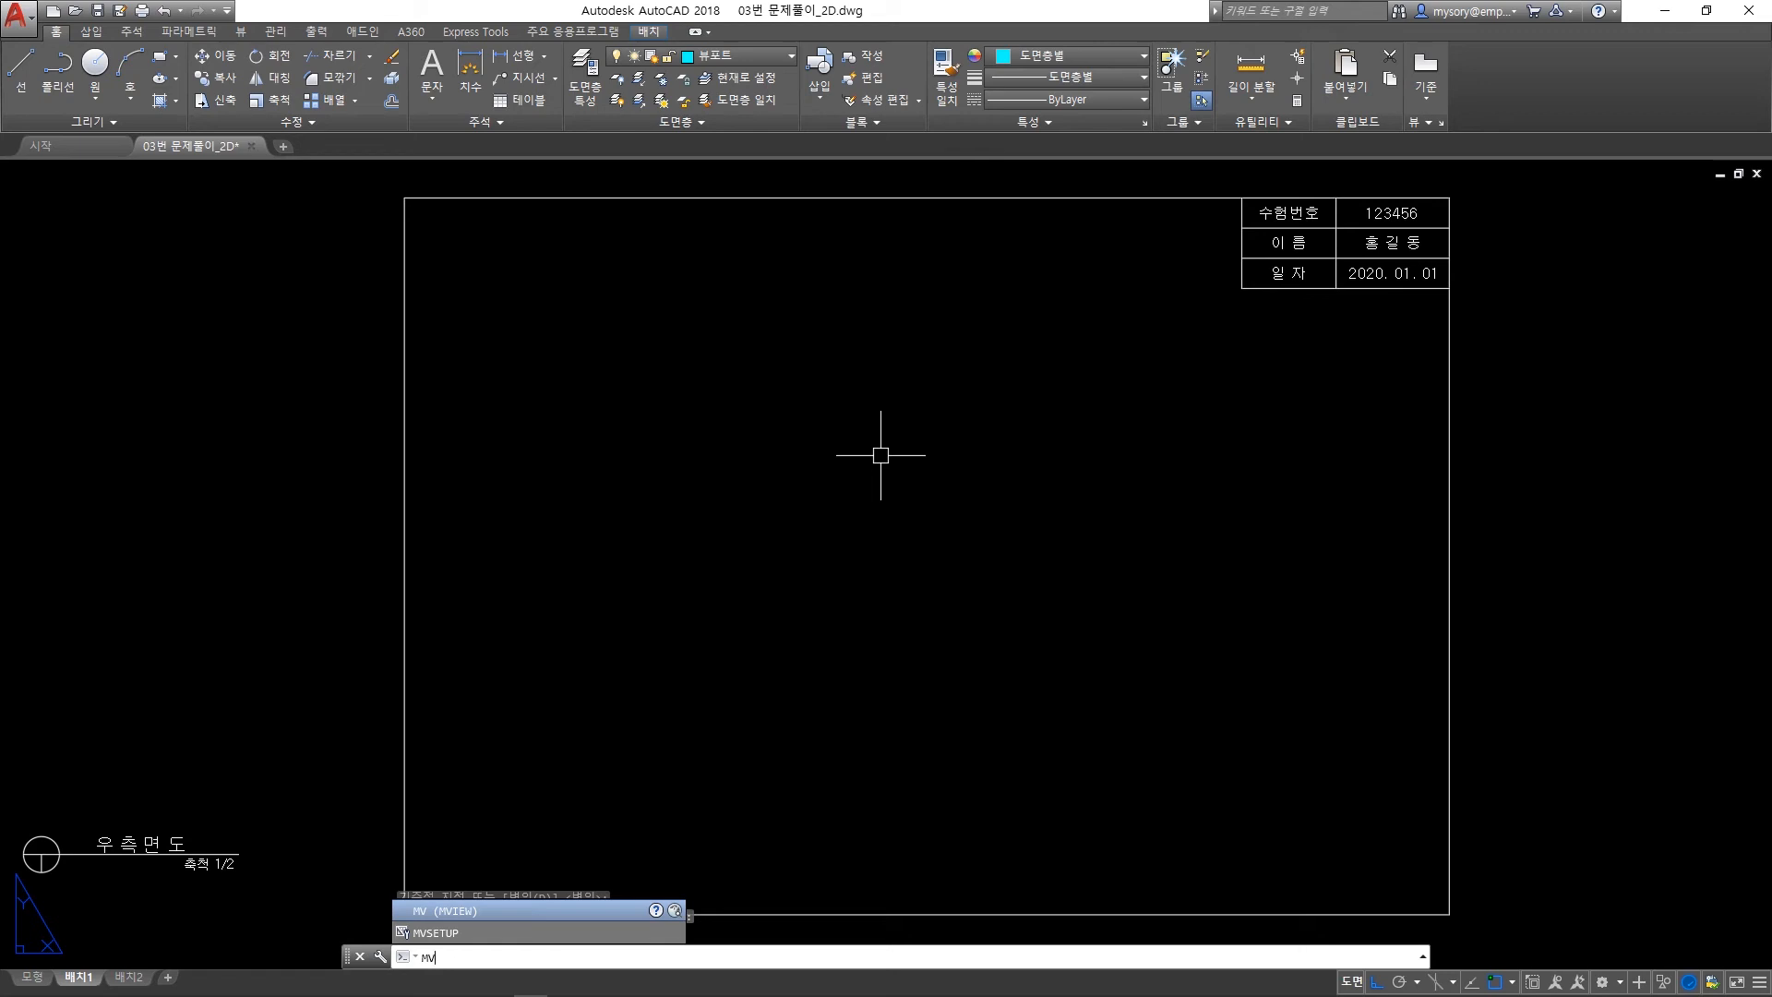
pyautogui.press('Return')
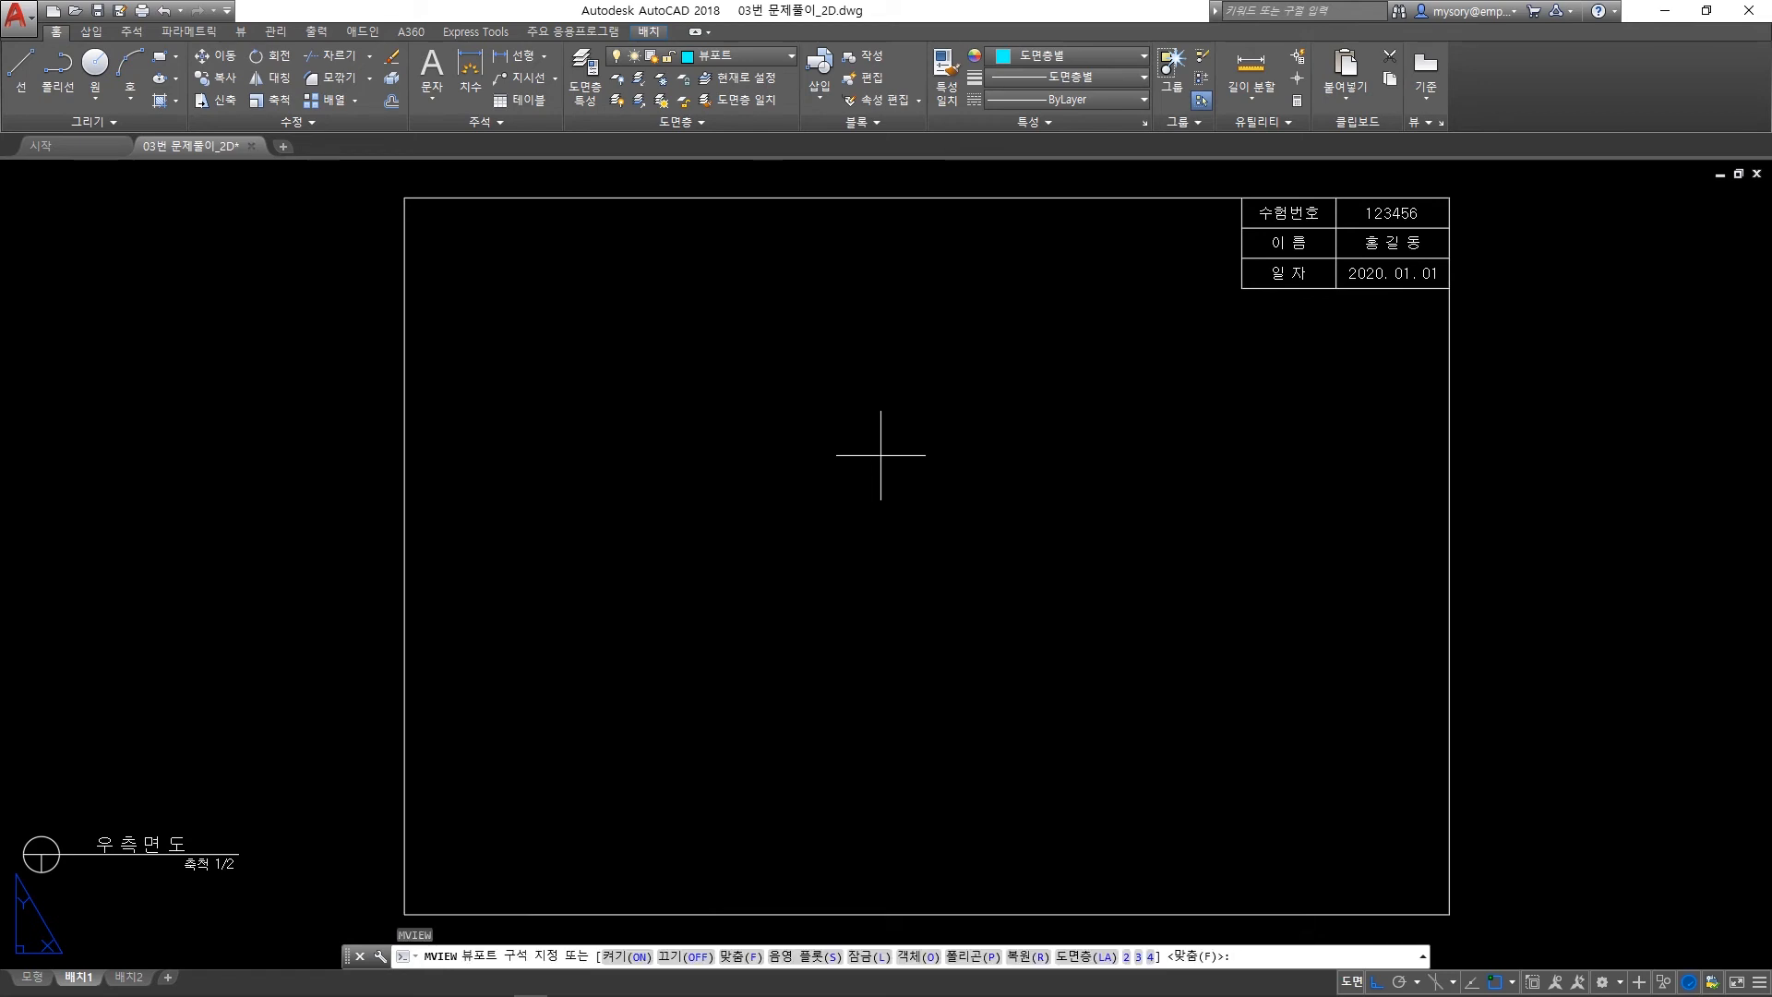
pyautogui.click(927, 197)
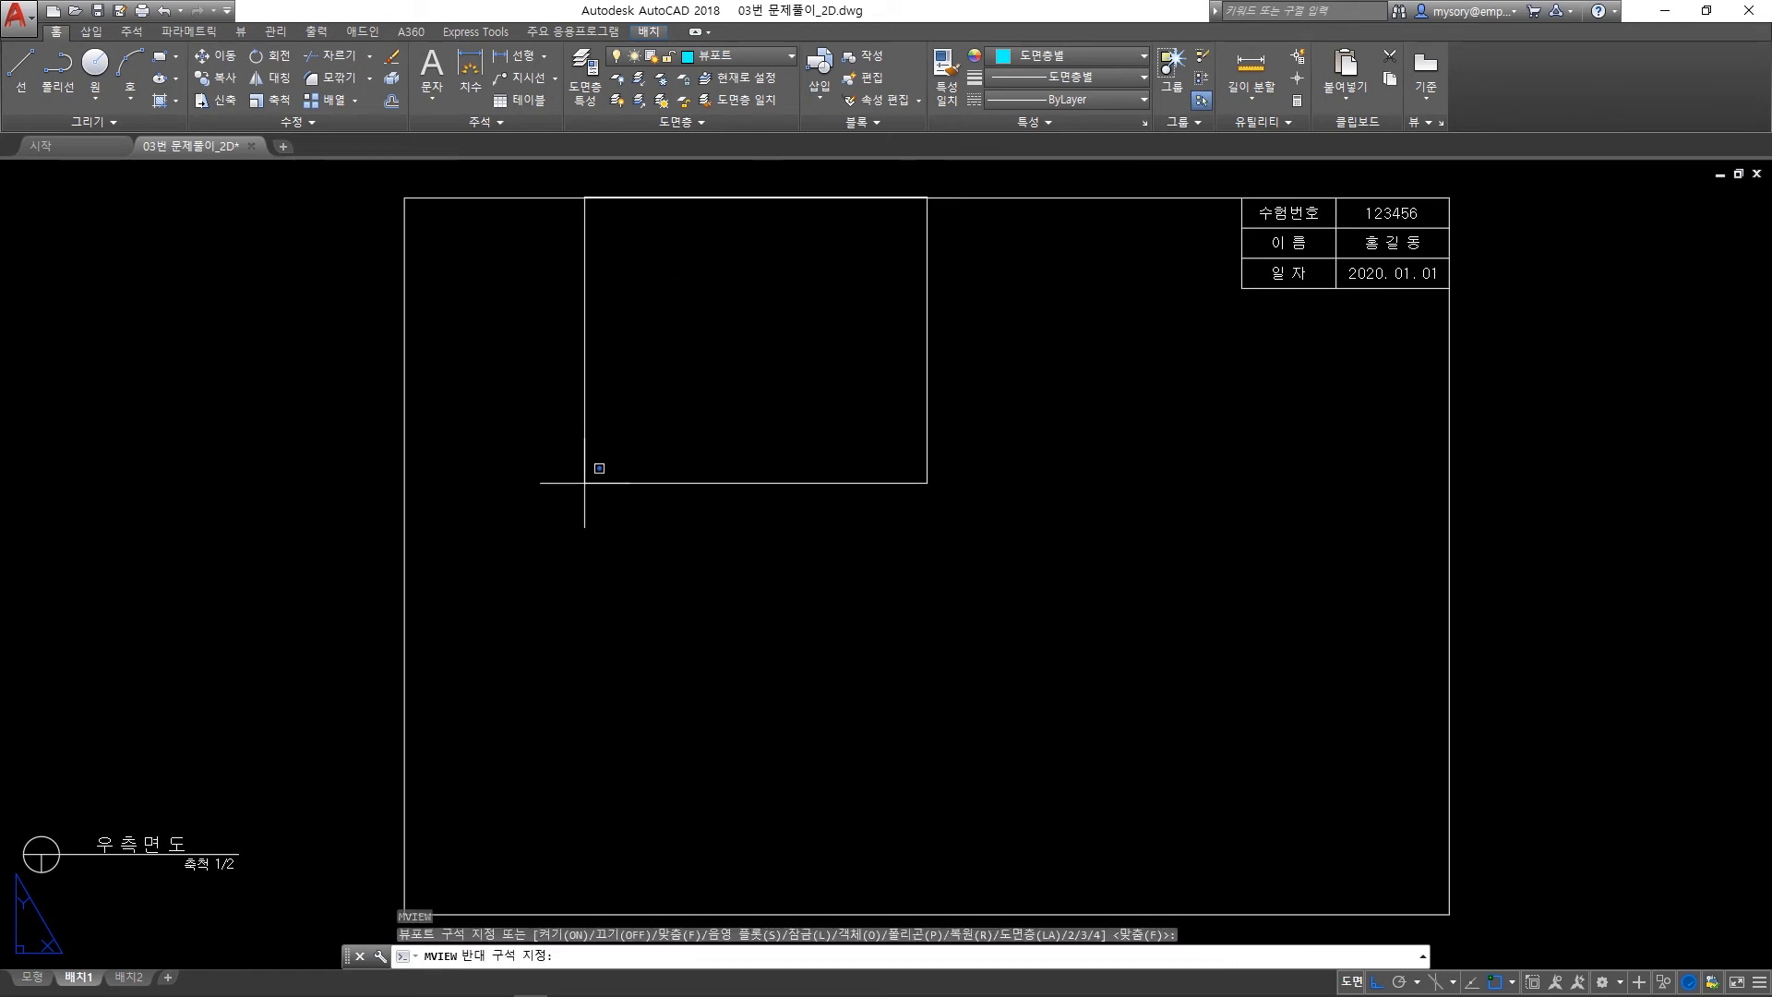
pyautogui.click(406, 556)
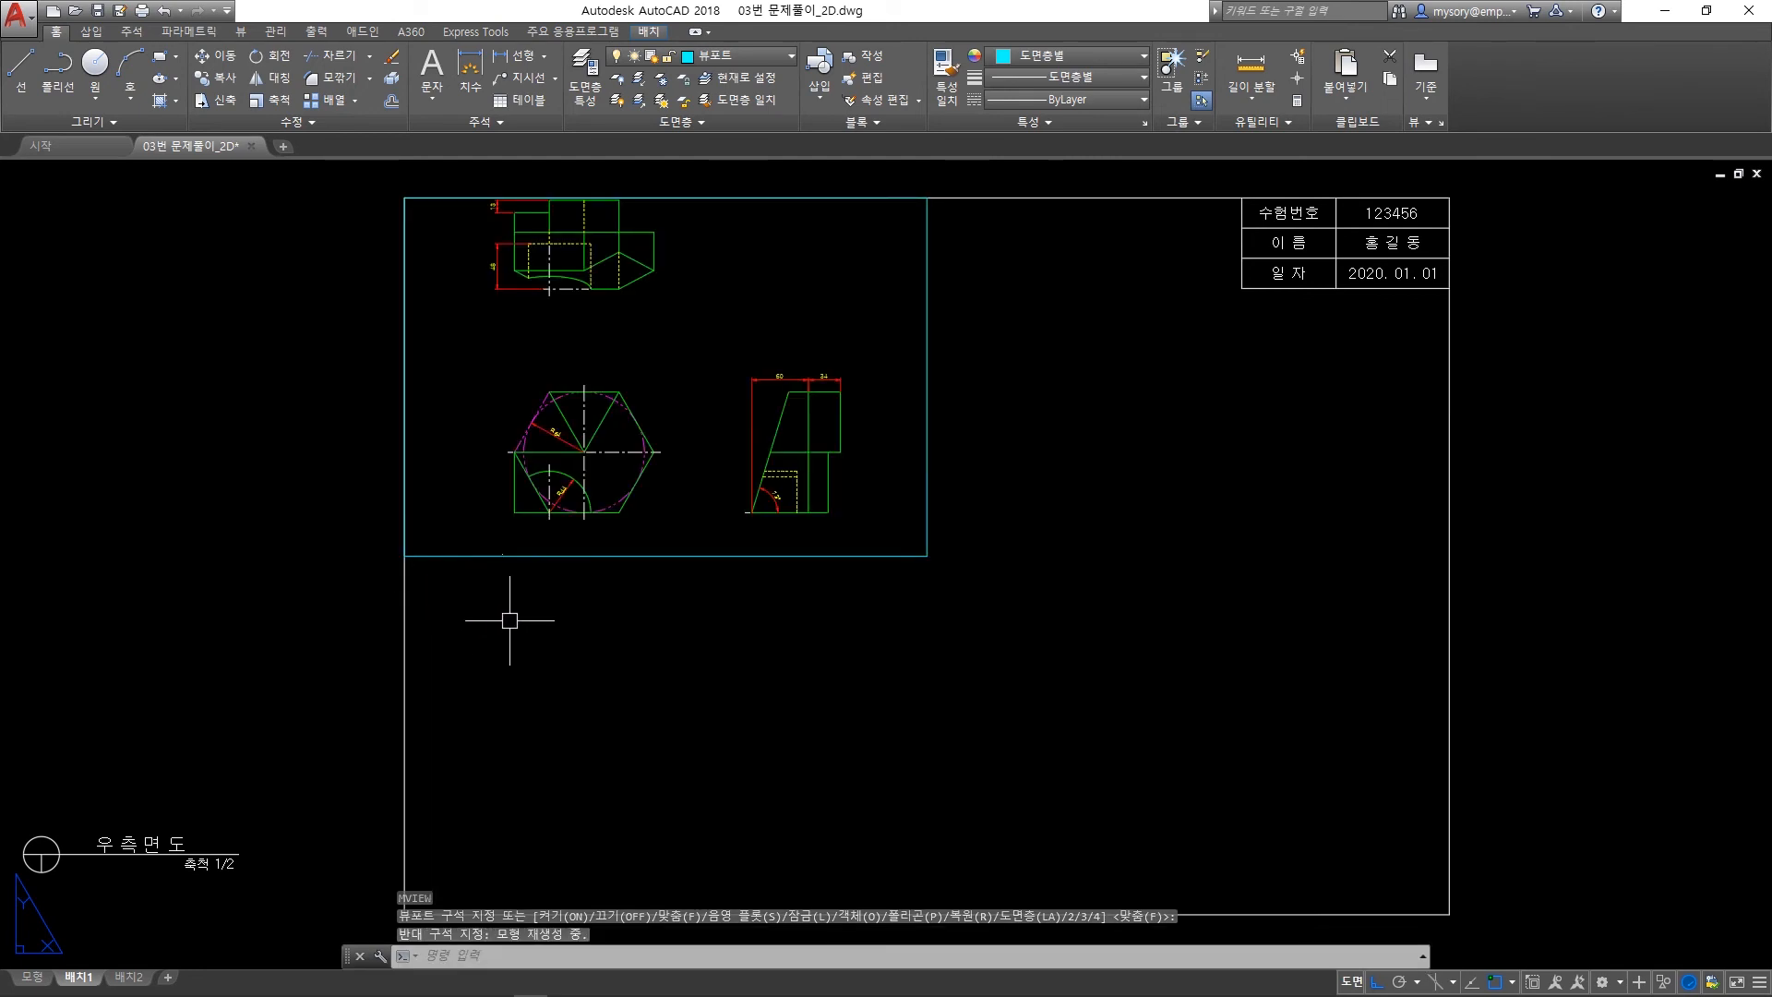
# Create two more viewports covering the lower-left and lower-right quarters of the drawing frame.
pyautogui.press('Return')
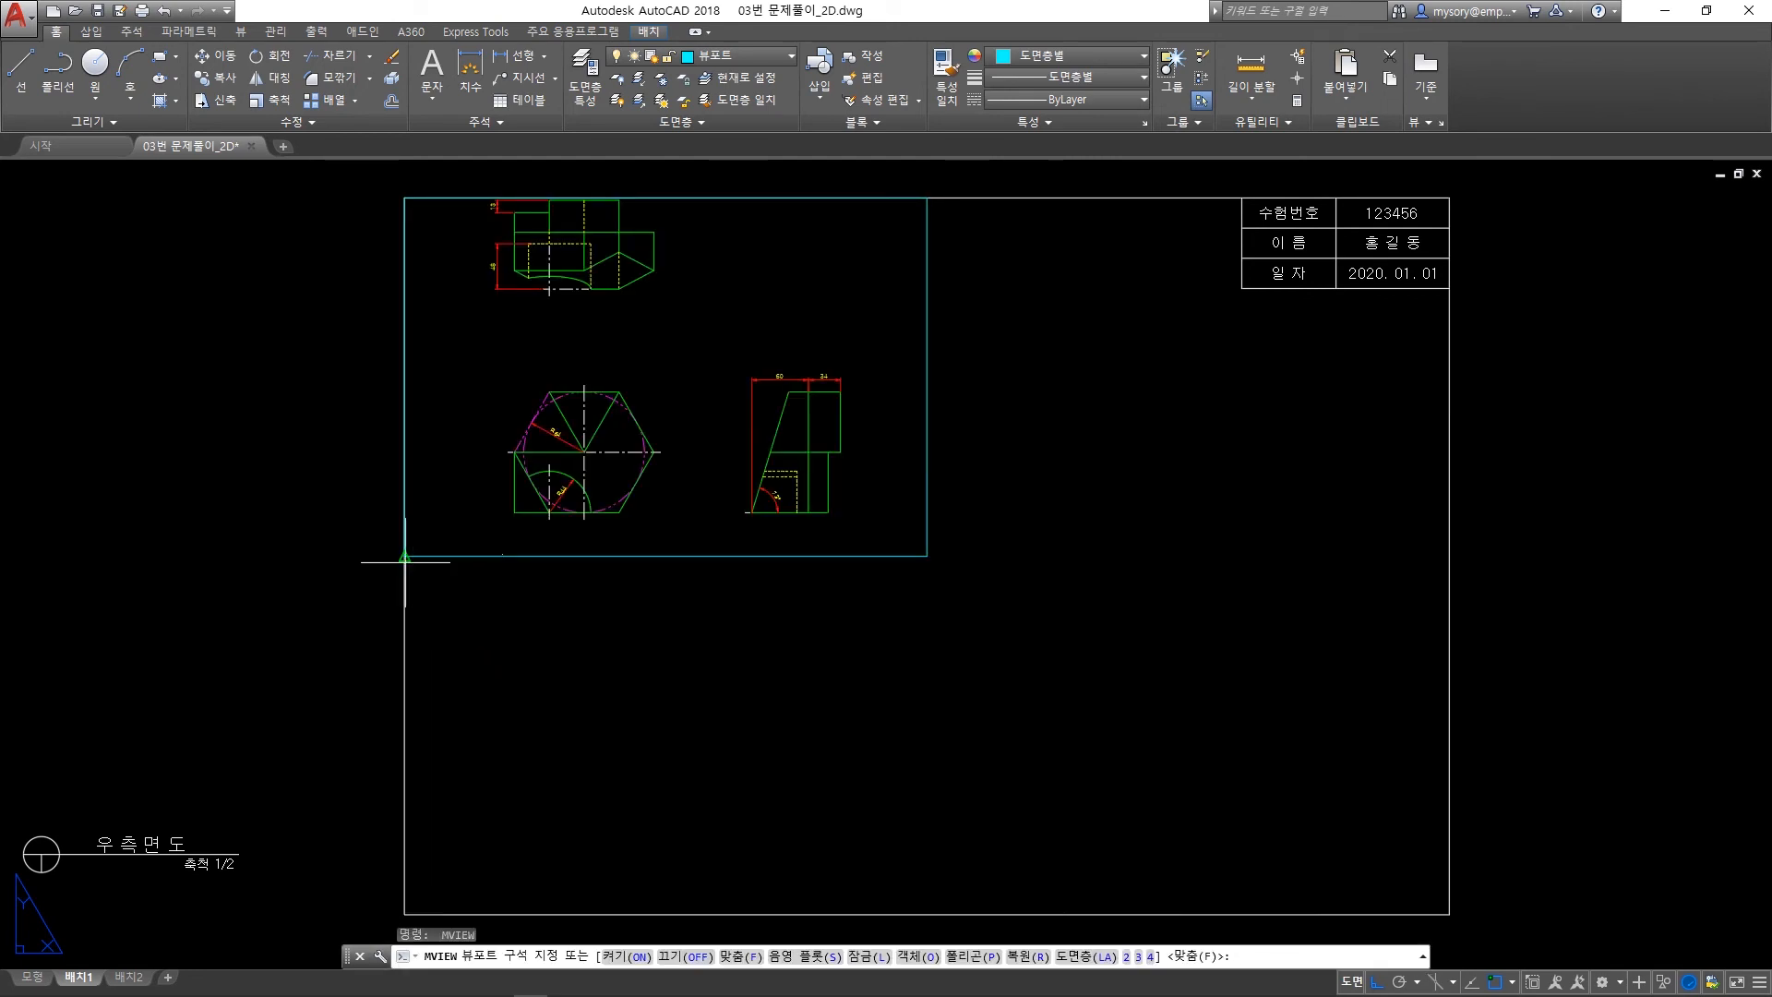
pyautogui.click(405, 555)
pyautogui.click(927, 913)
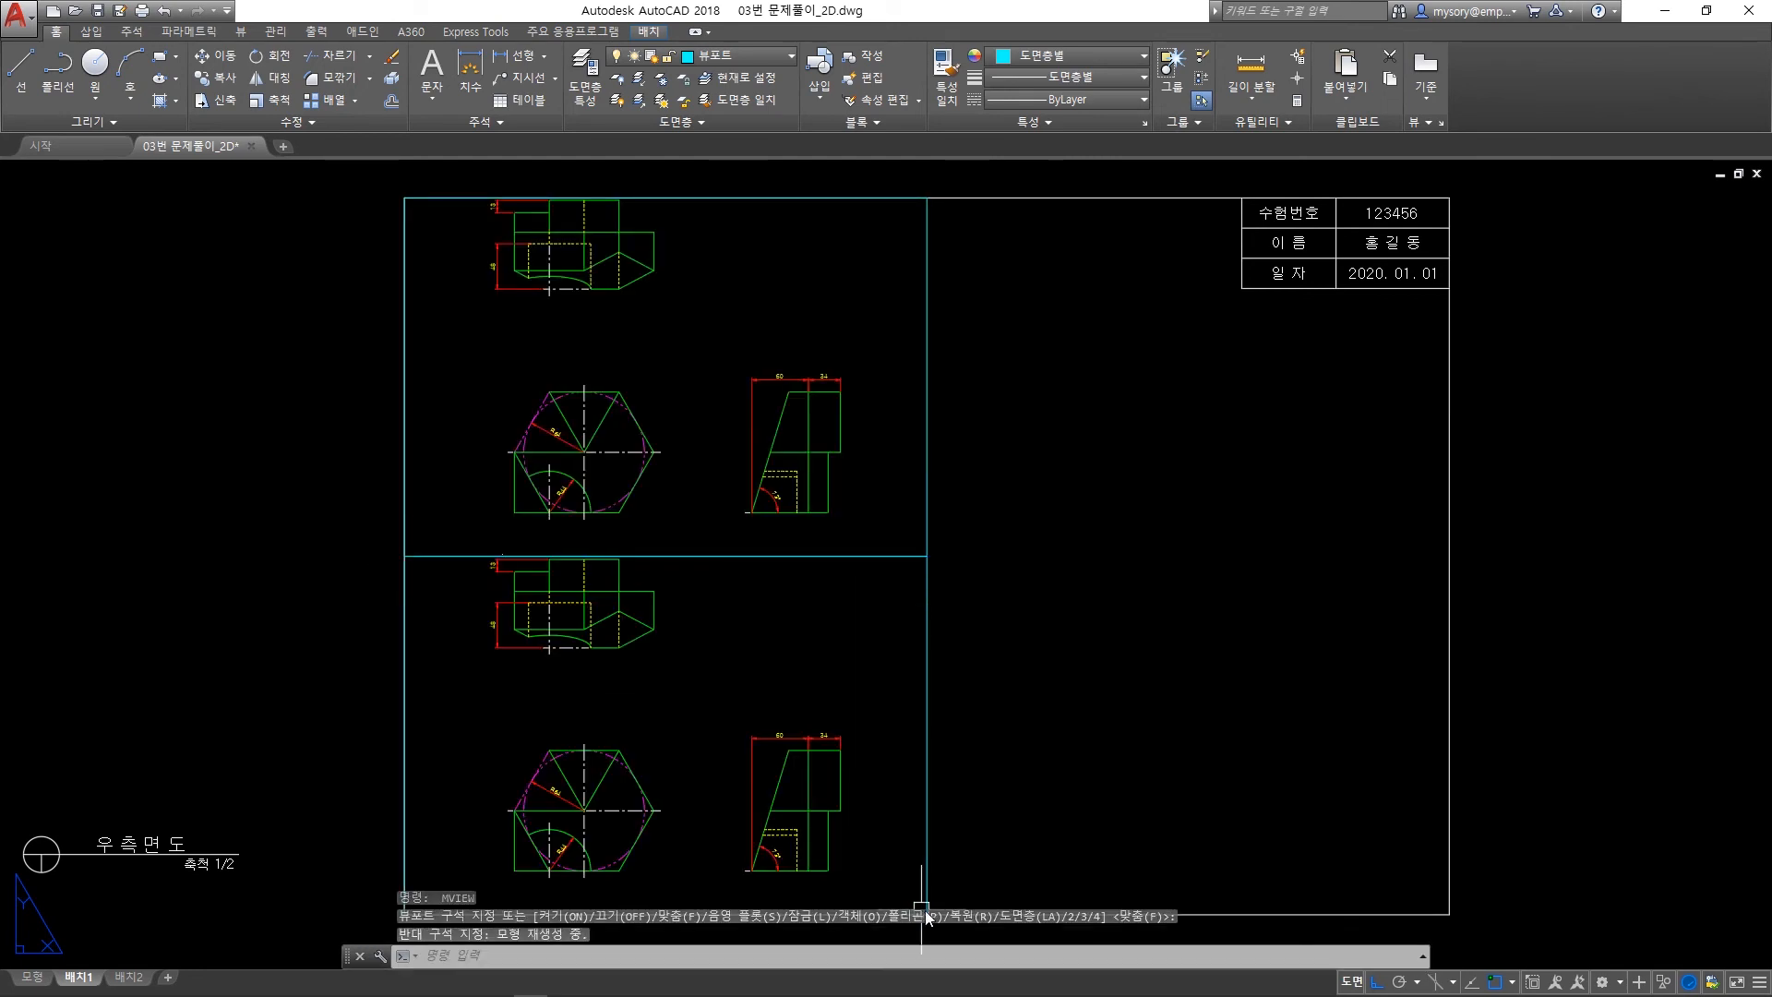
pyautogui.press('Return')
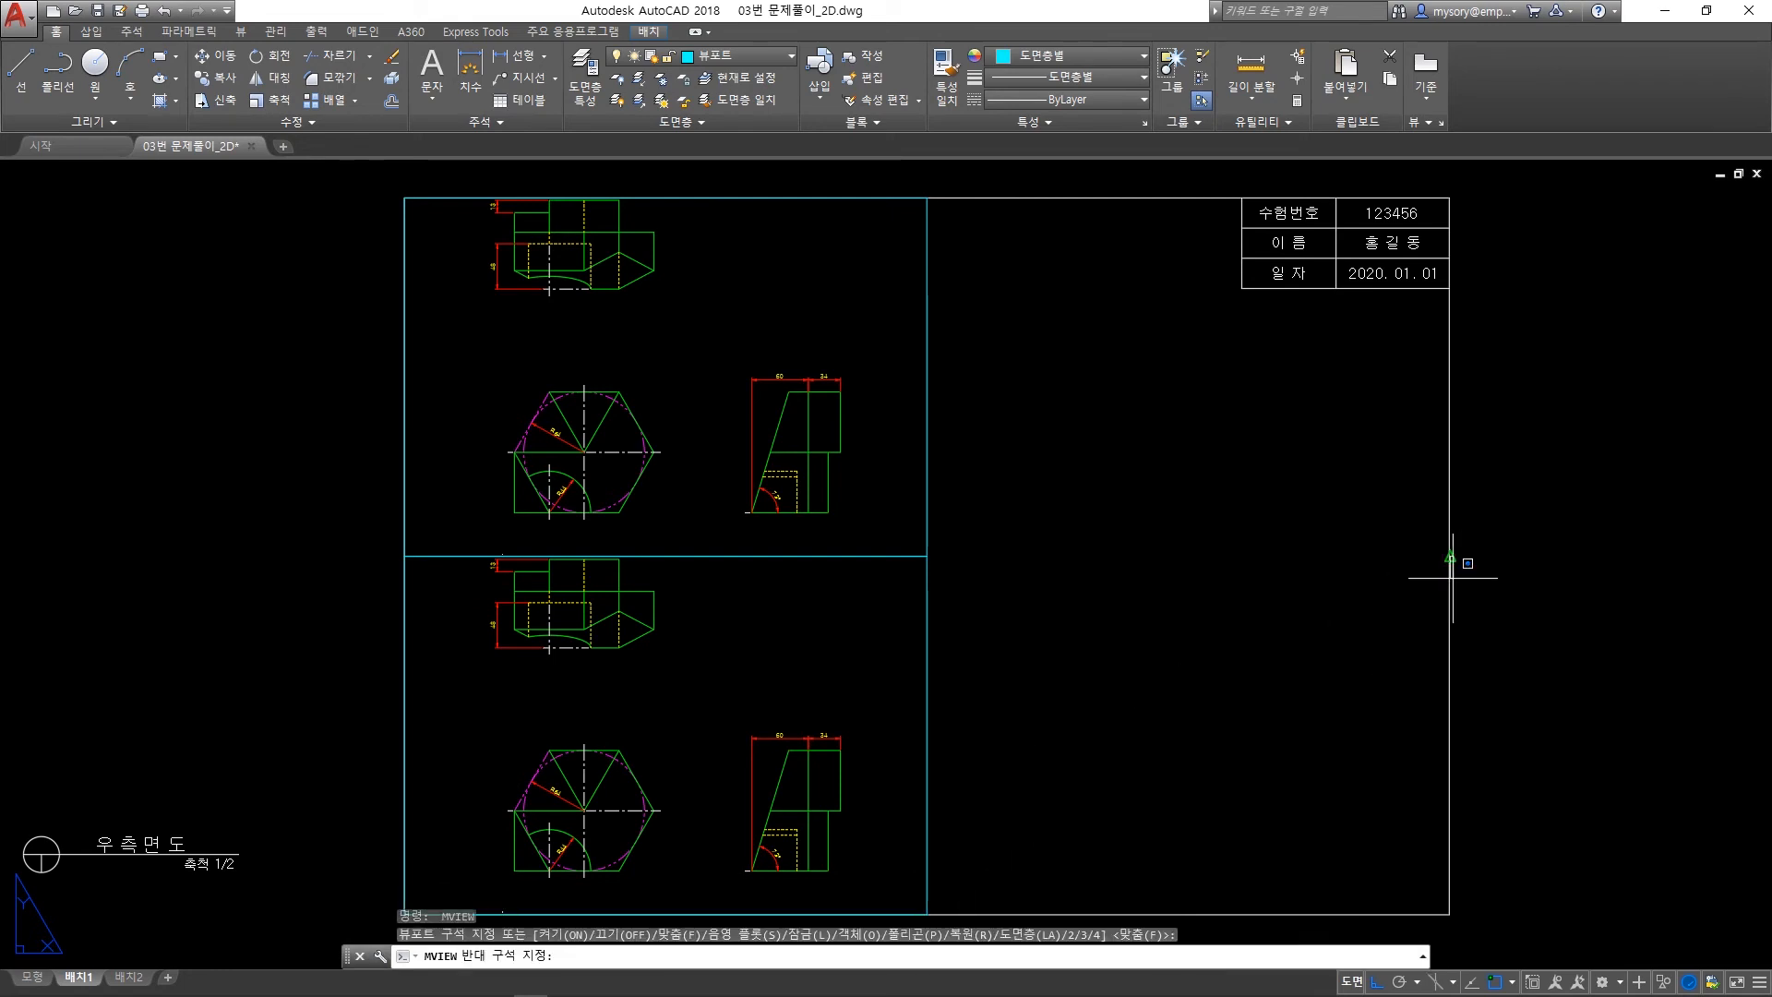
pyautogui.click(1449, 556)
pyautogui.click(927, 913)
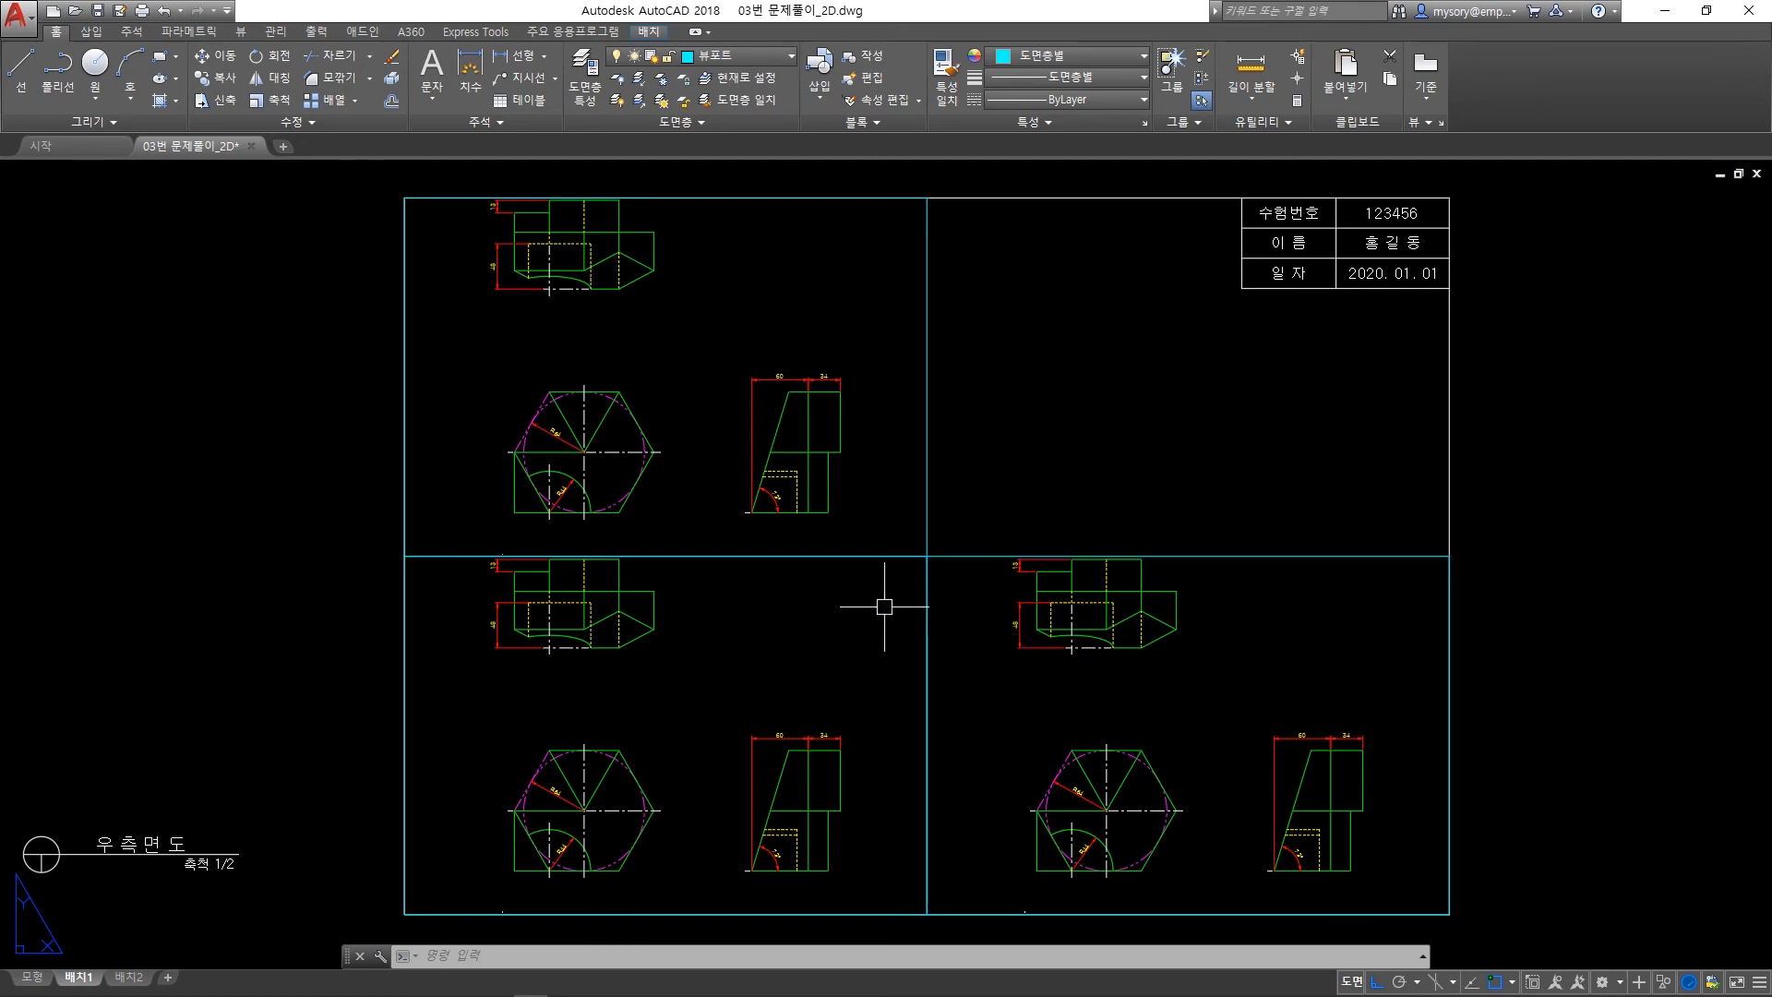
# Switch to model space and zoom and pan the lower-right viewport so that it shows only the right side view.
pyautogui.scroll(-2, 885, 606)
pyautogui.scroll(4, 884, 606)
pyautogui.scroll(-2, 884, 606)
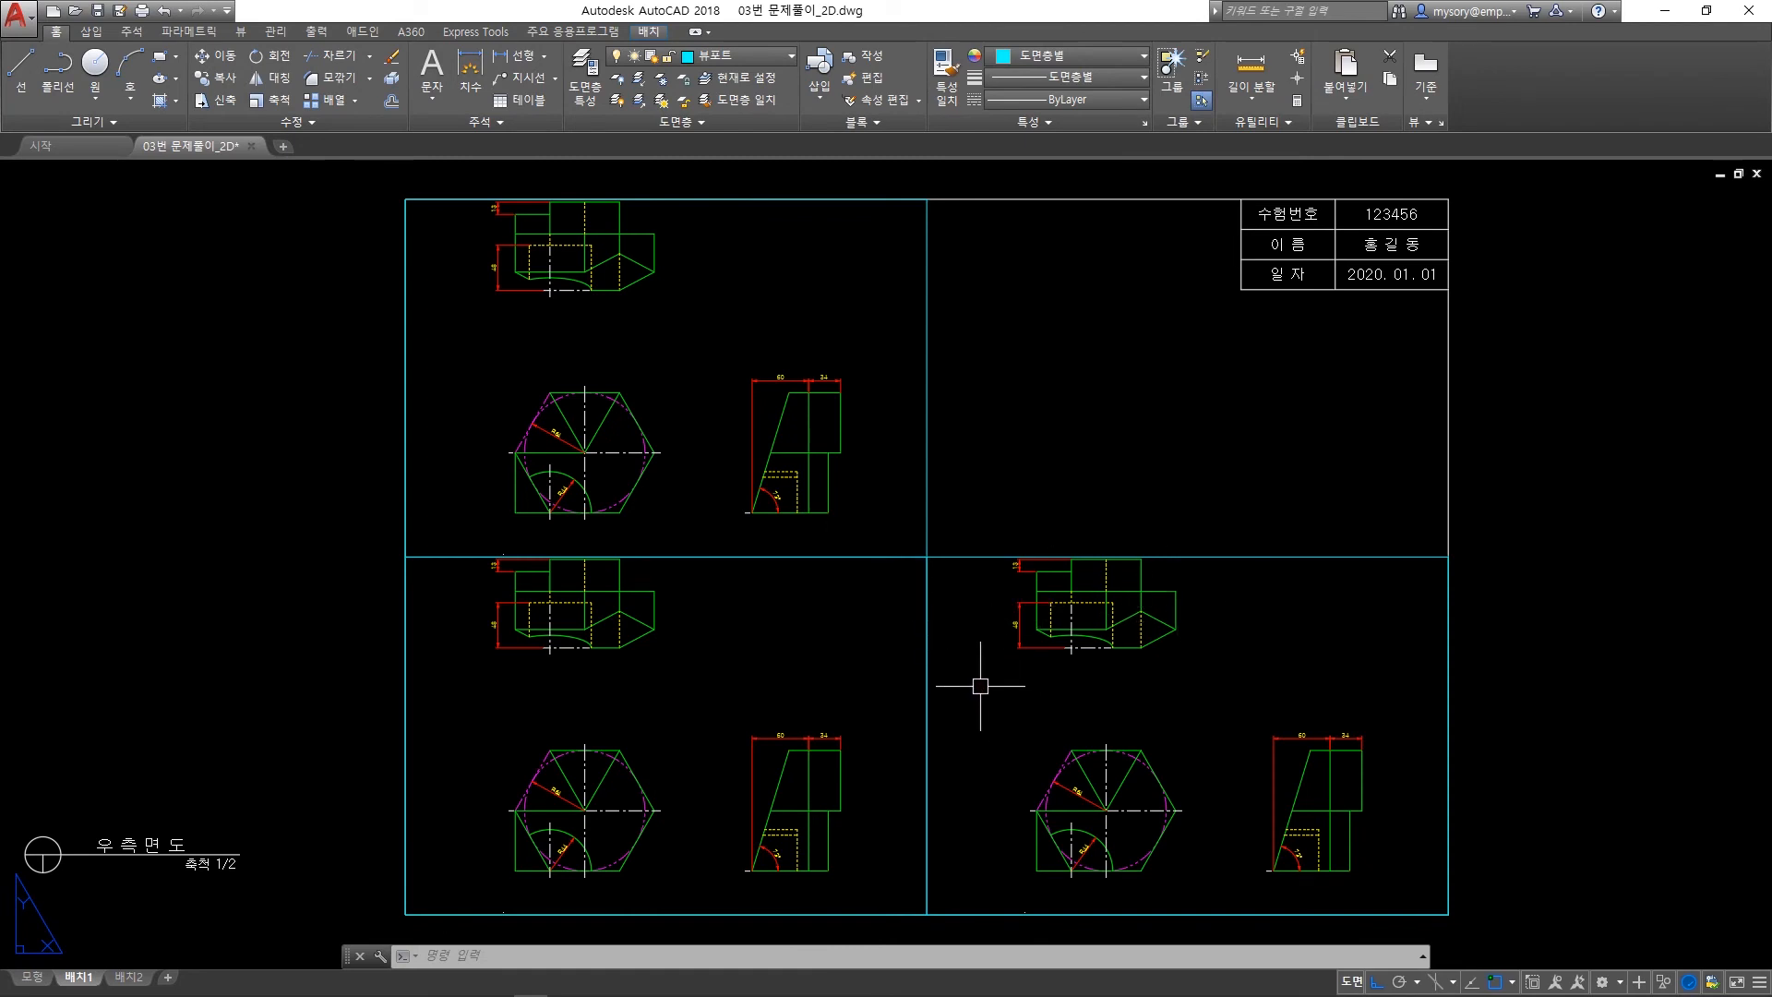
pyautogui.write('MS')
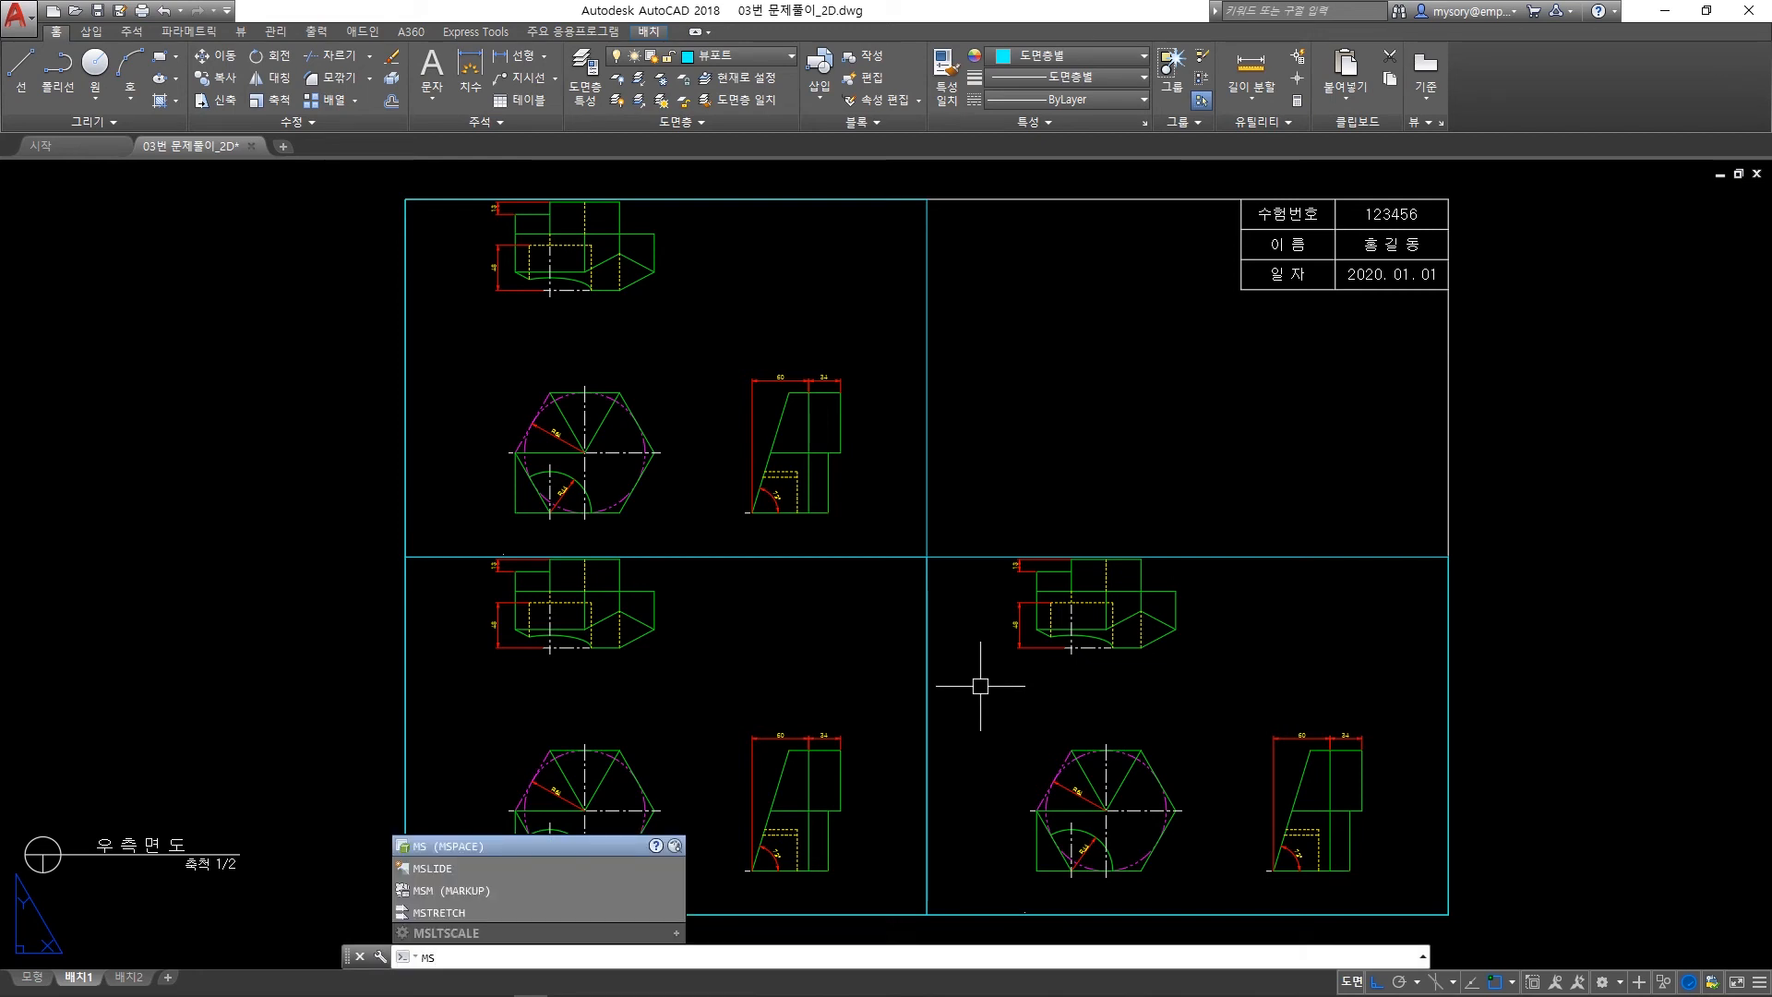
pyautogui.press('Return')
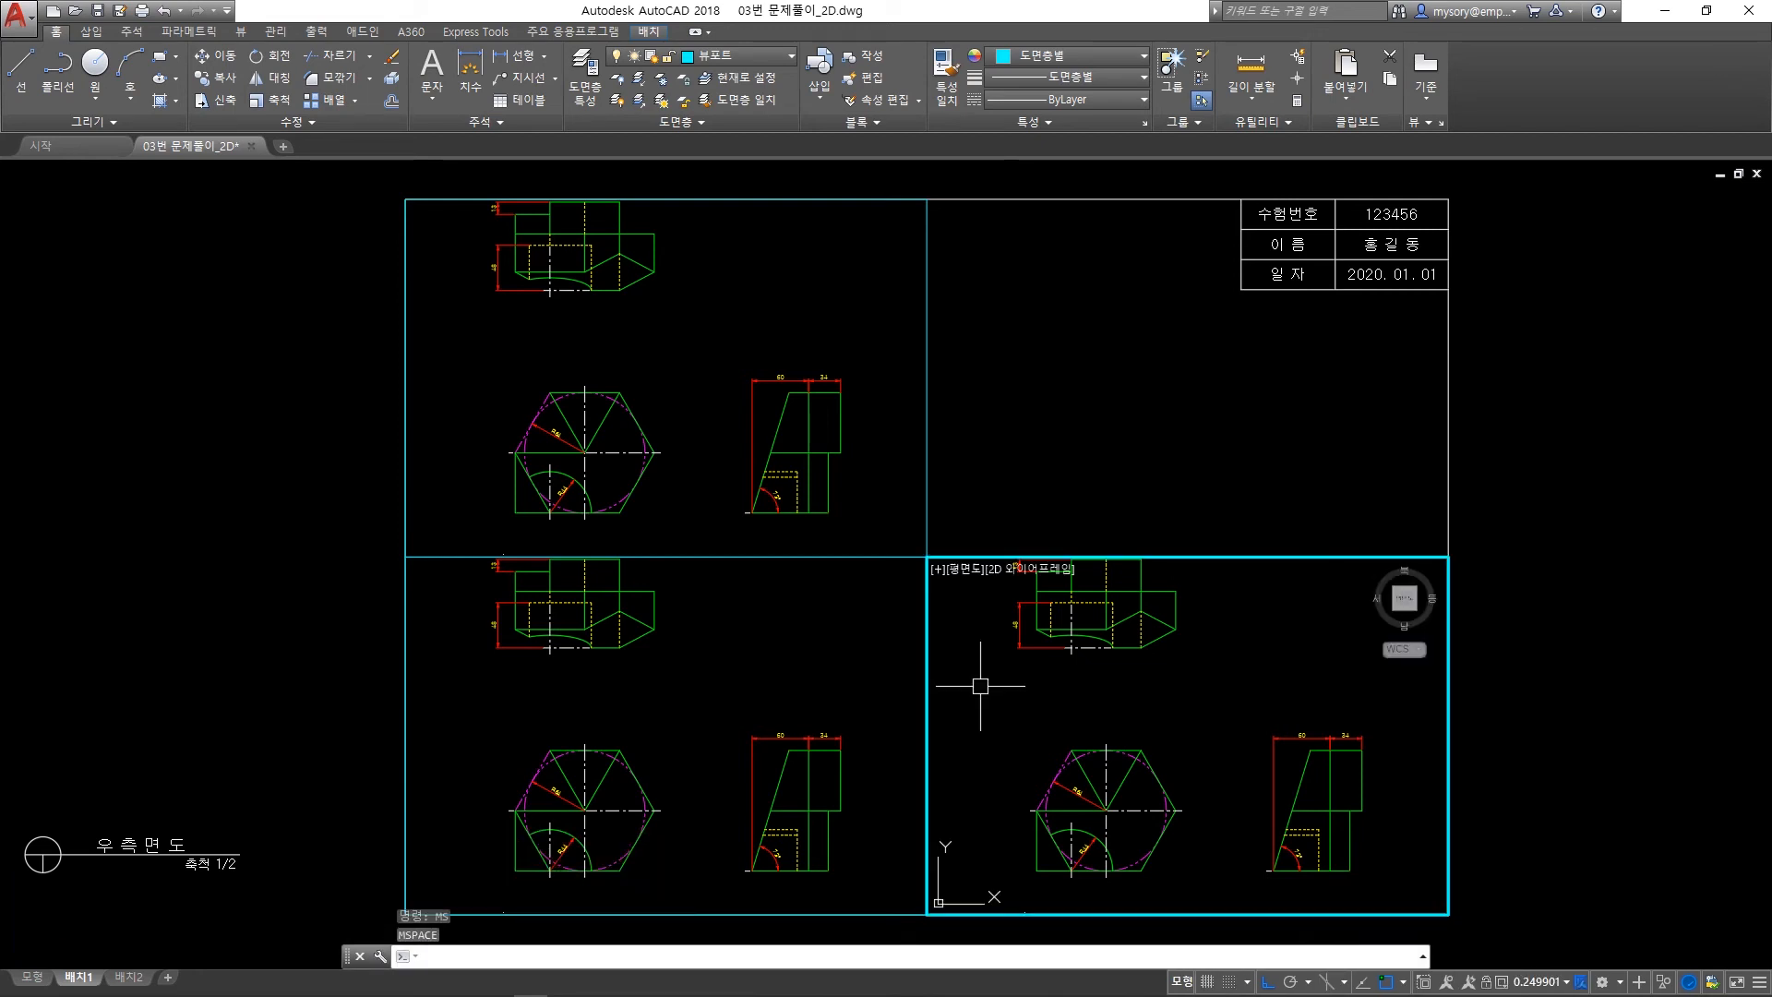
pyautogui.scroll(3, 1172, 683)
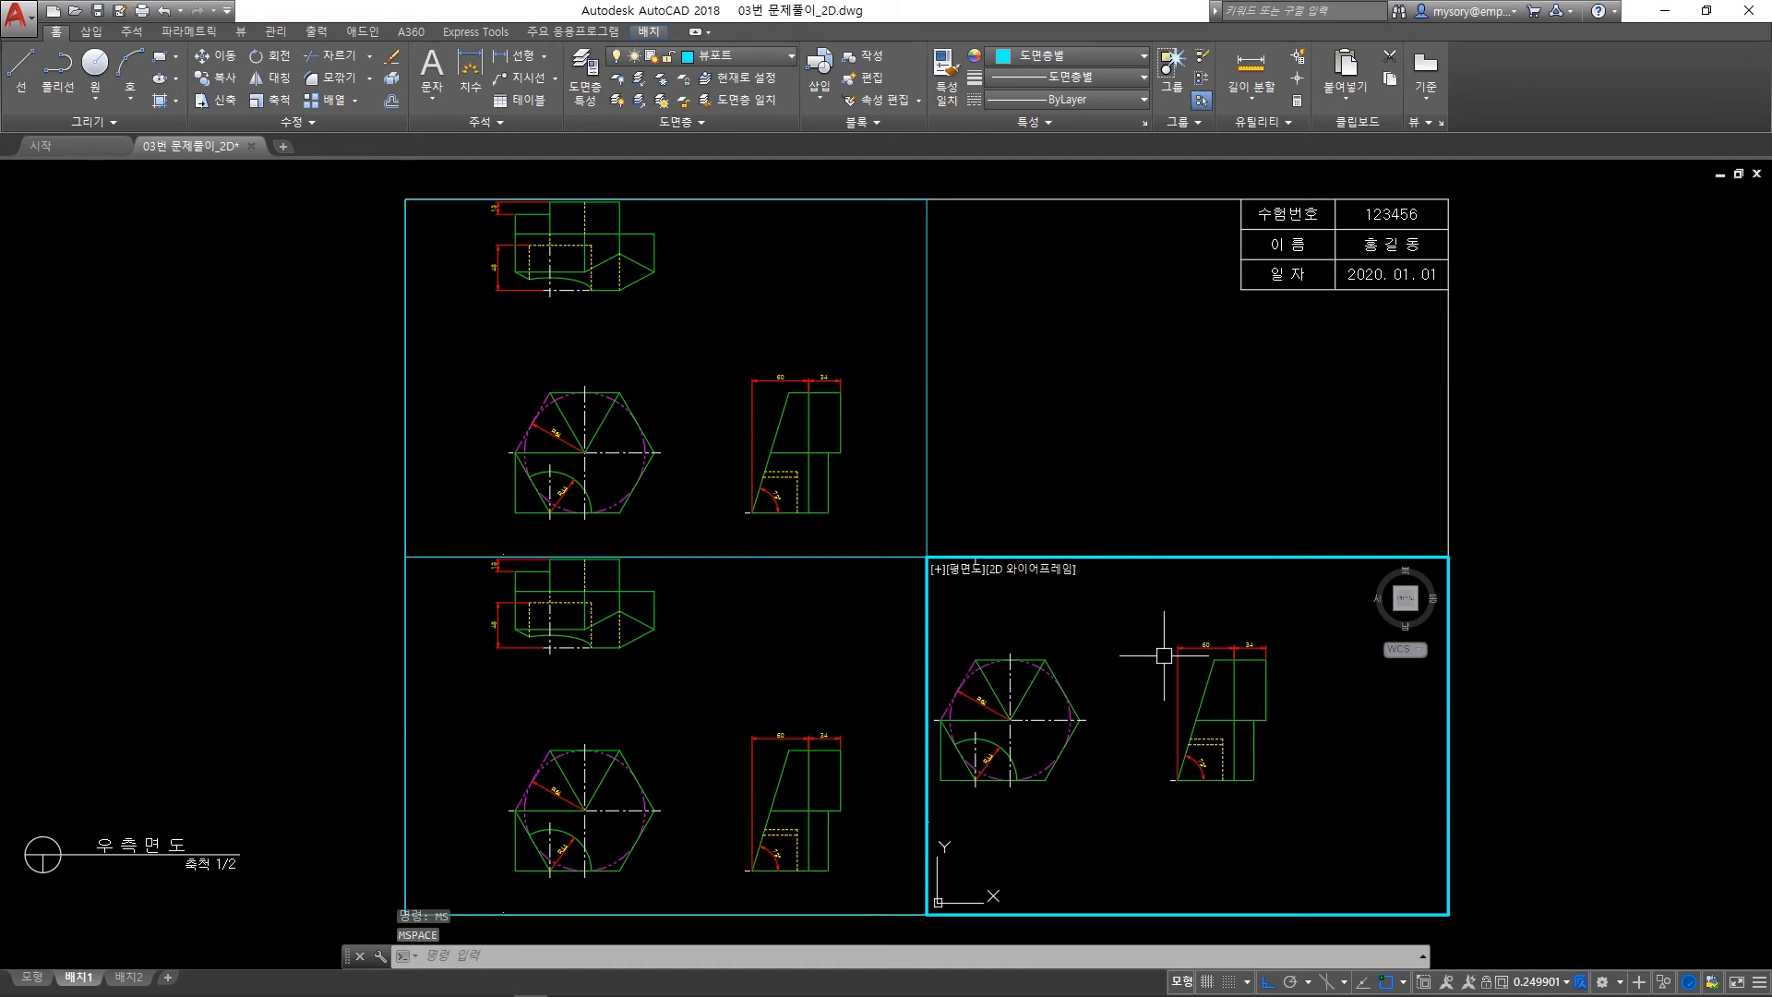
pyautogui.moveTo(1239, 722); pyautogui.dragTo(1138, 687, button='middle')
pyautogui.scroll(2, 1148, 701)
pyautogui.scroll(-2, 1148, 701)
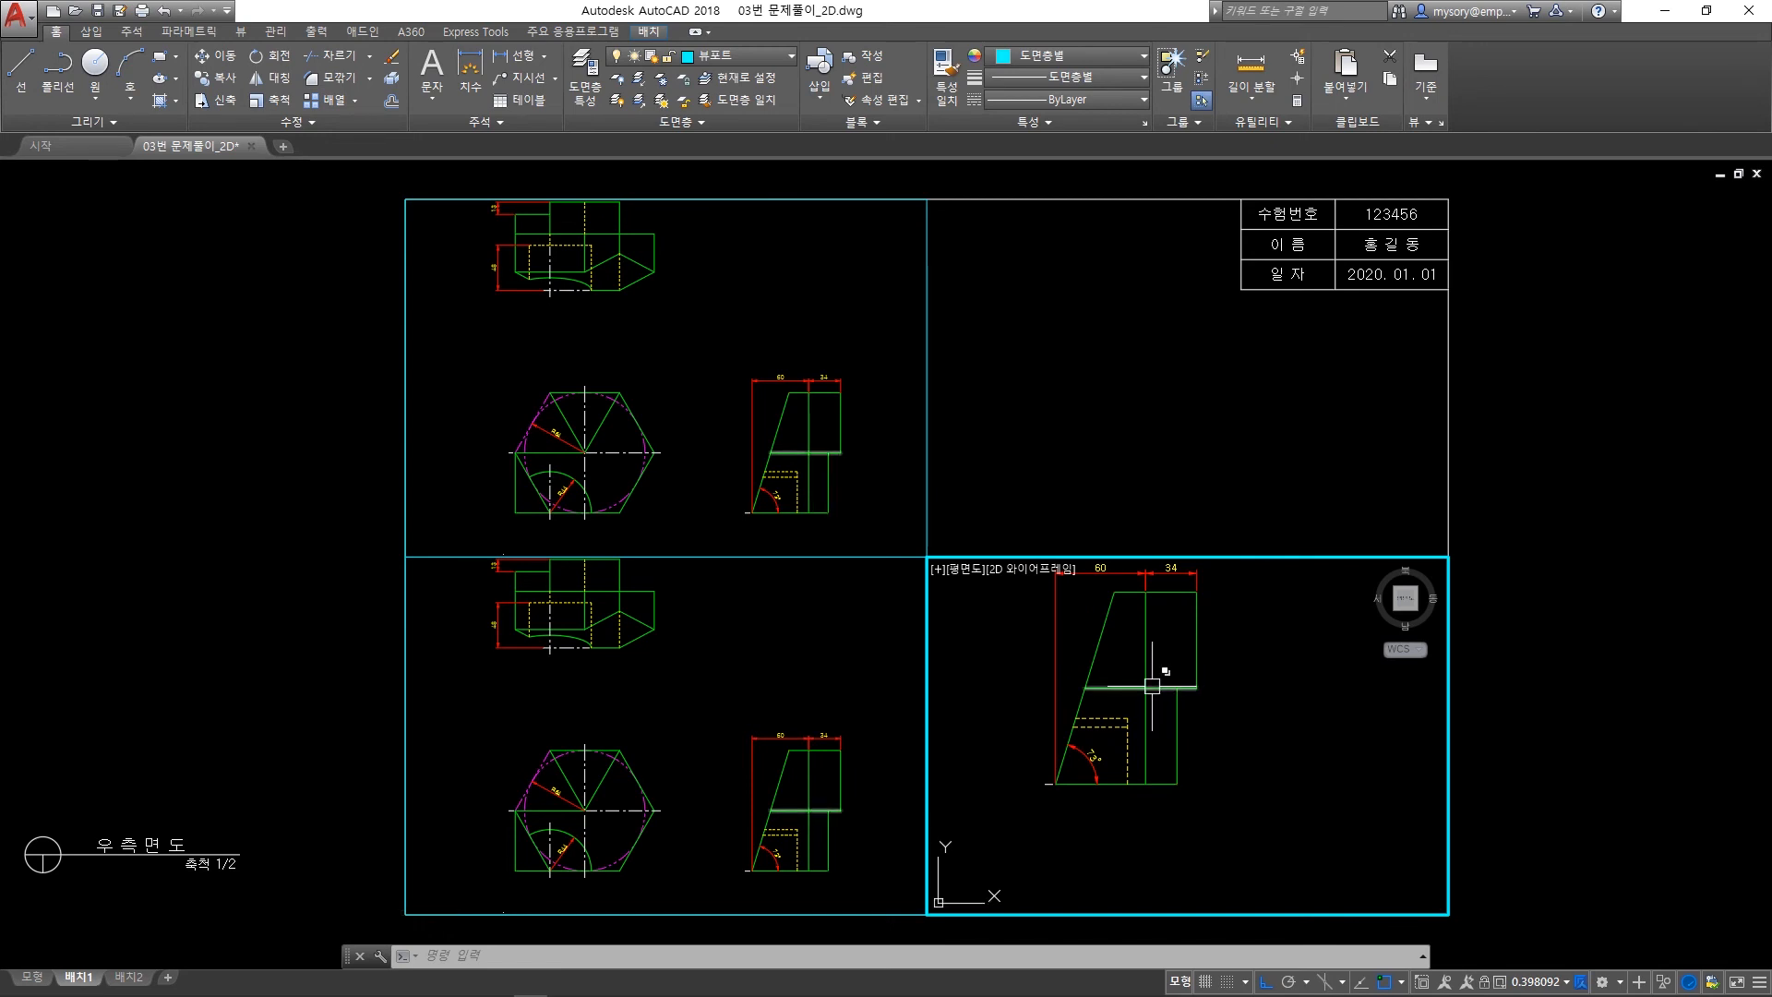
pyautogui.scroll(1, 1156, 685)
pyautogui.scroll(-1, 1149, 686)
pyautogui.moveTo(1150, 700); pyautogui.dragTo(1154, 687, button='middle')
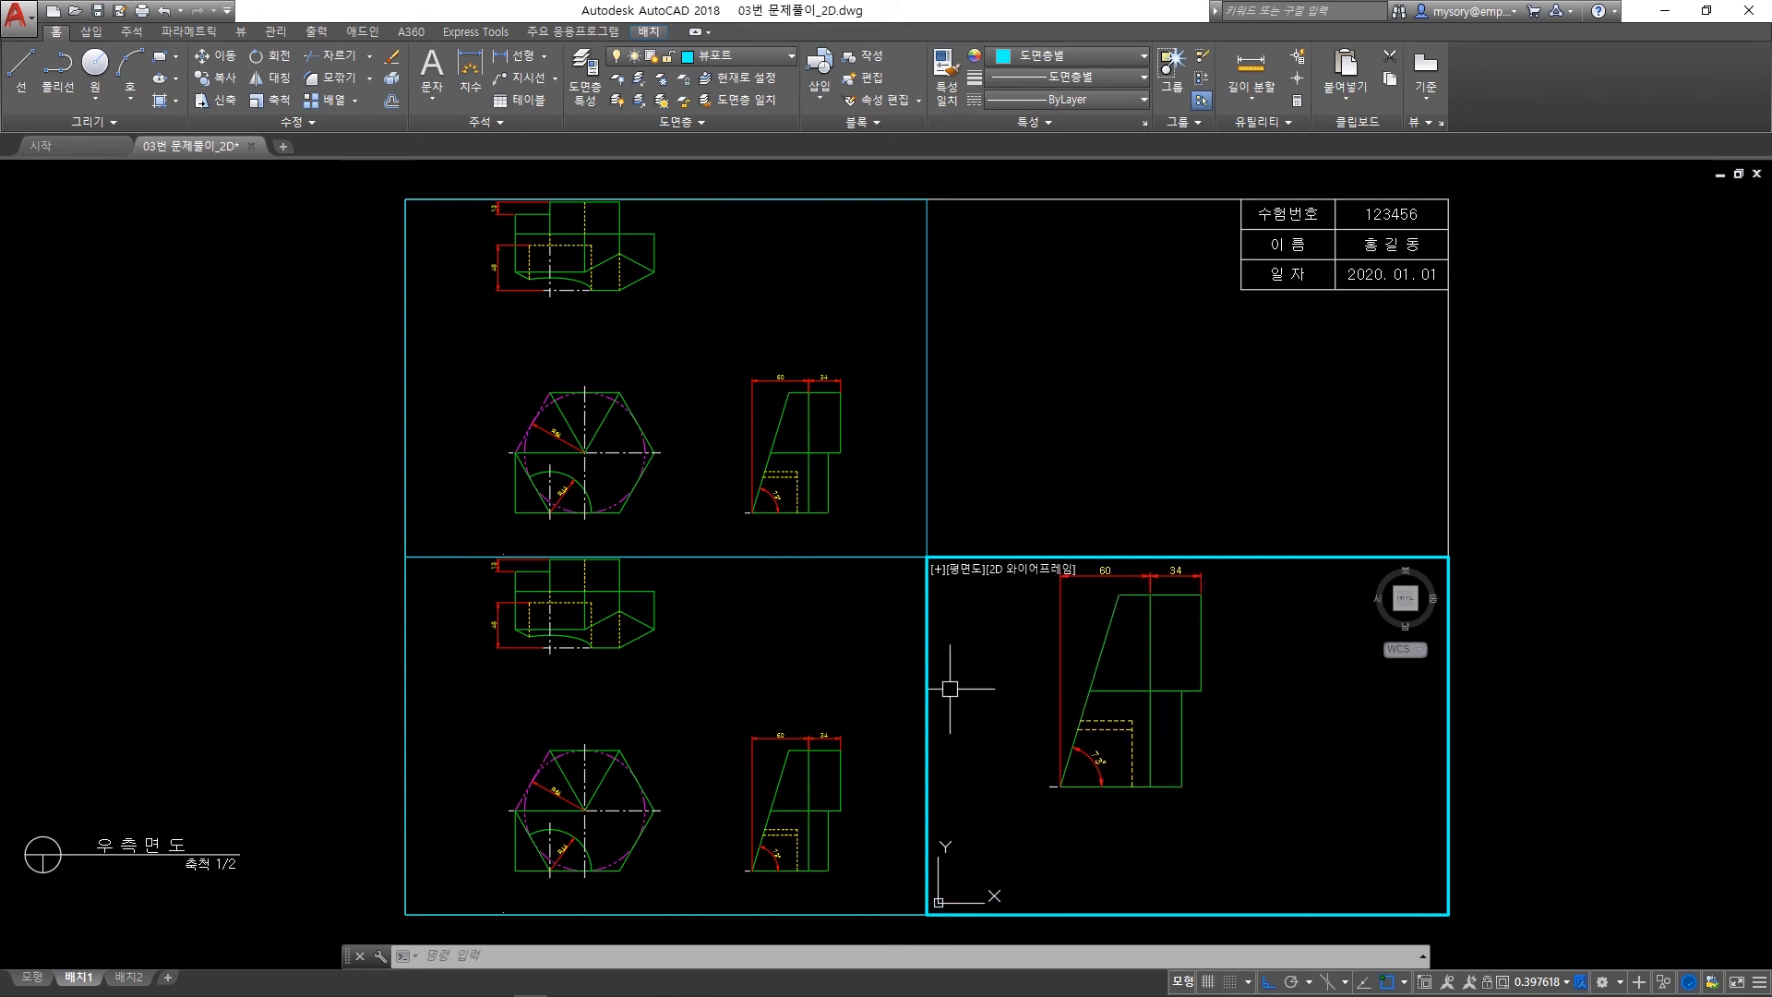
# Frame only the front view in the lower-left viewport and only the top view in the upper-left one, roughly lined up with each other.
pyautogui.click(809, 664)
pyautogui.scroll(3, 637, 752)
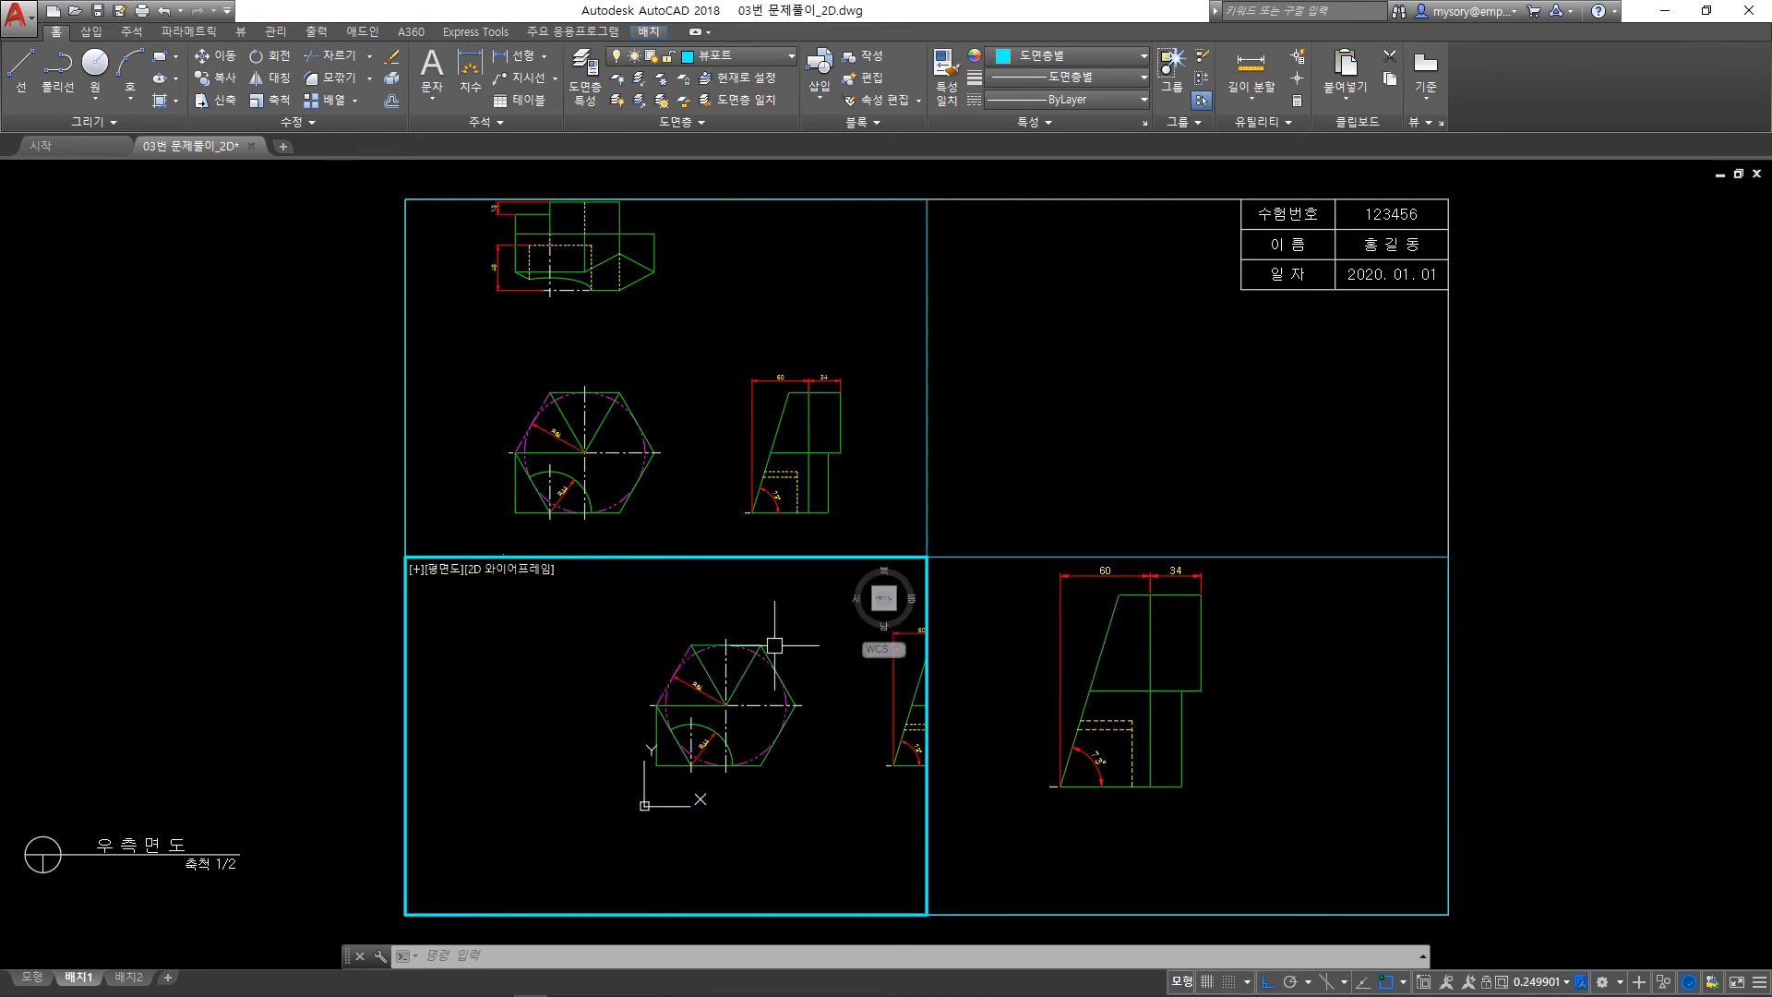
pyautogui.click(683, 444)
pyautogui.moveTo(596, 315); pyautogui.dragTo(755, 449, button='middle')
pyautogui.scroll(2, 763, 397)
pyautogui.click(835, 621)
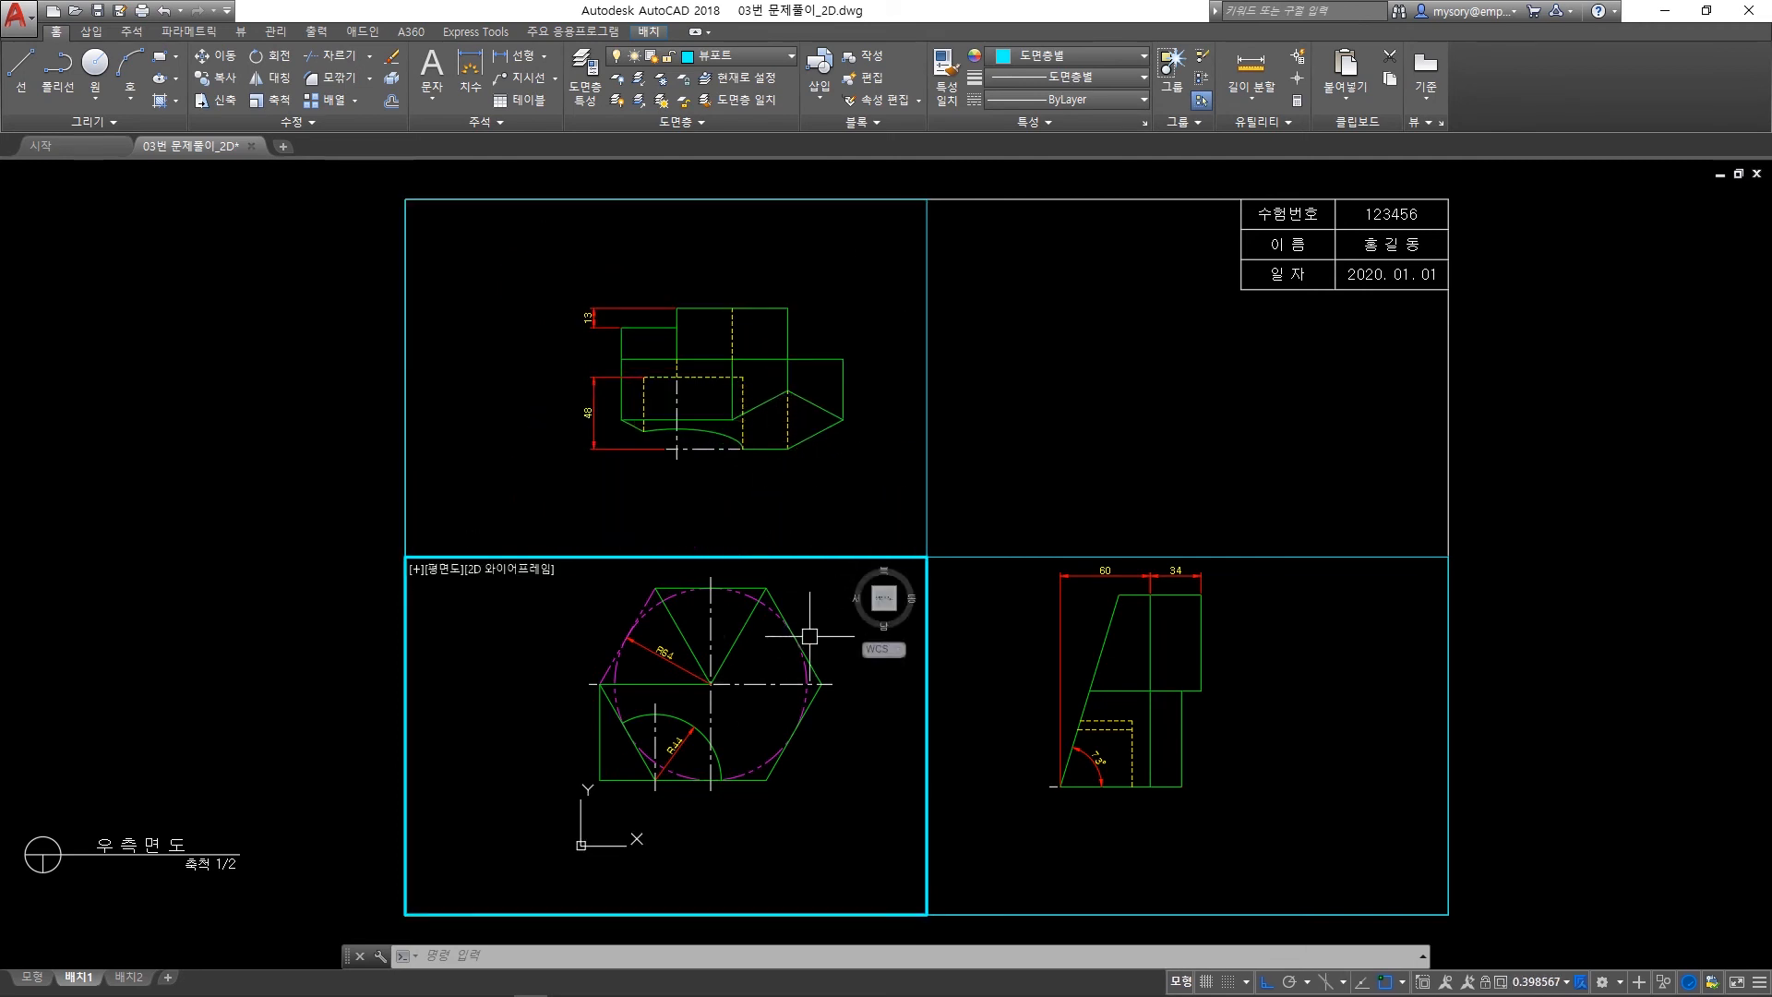
pyautogui.moveTo(805, 641); pyautogui.dragTo(827, 640, button='middle')
pyautogui.click(780, 473)
pyautogui.moveTo(753, 456)
pyautogui.mouseDown(button='middle')
pyautogui.moveTo(793, 452)
pyautogui.moveTo(776, 452)
pyautogui.mouseUp(button='middle')
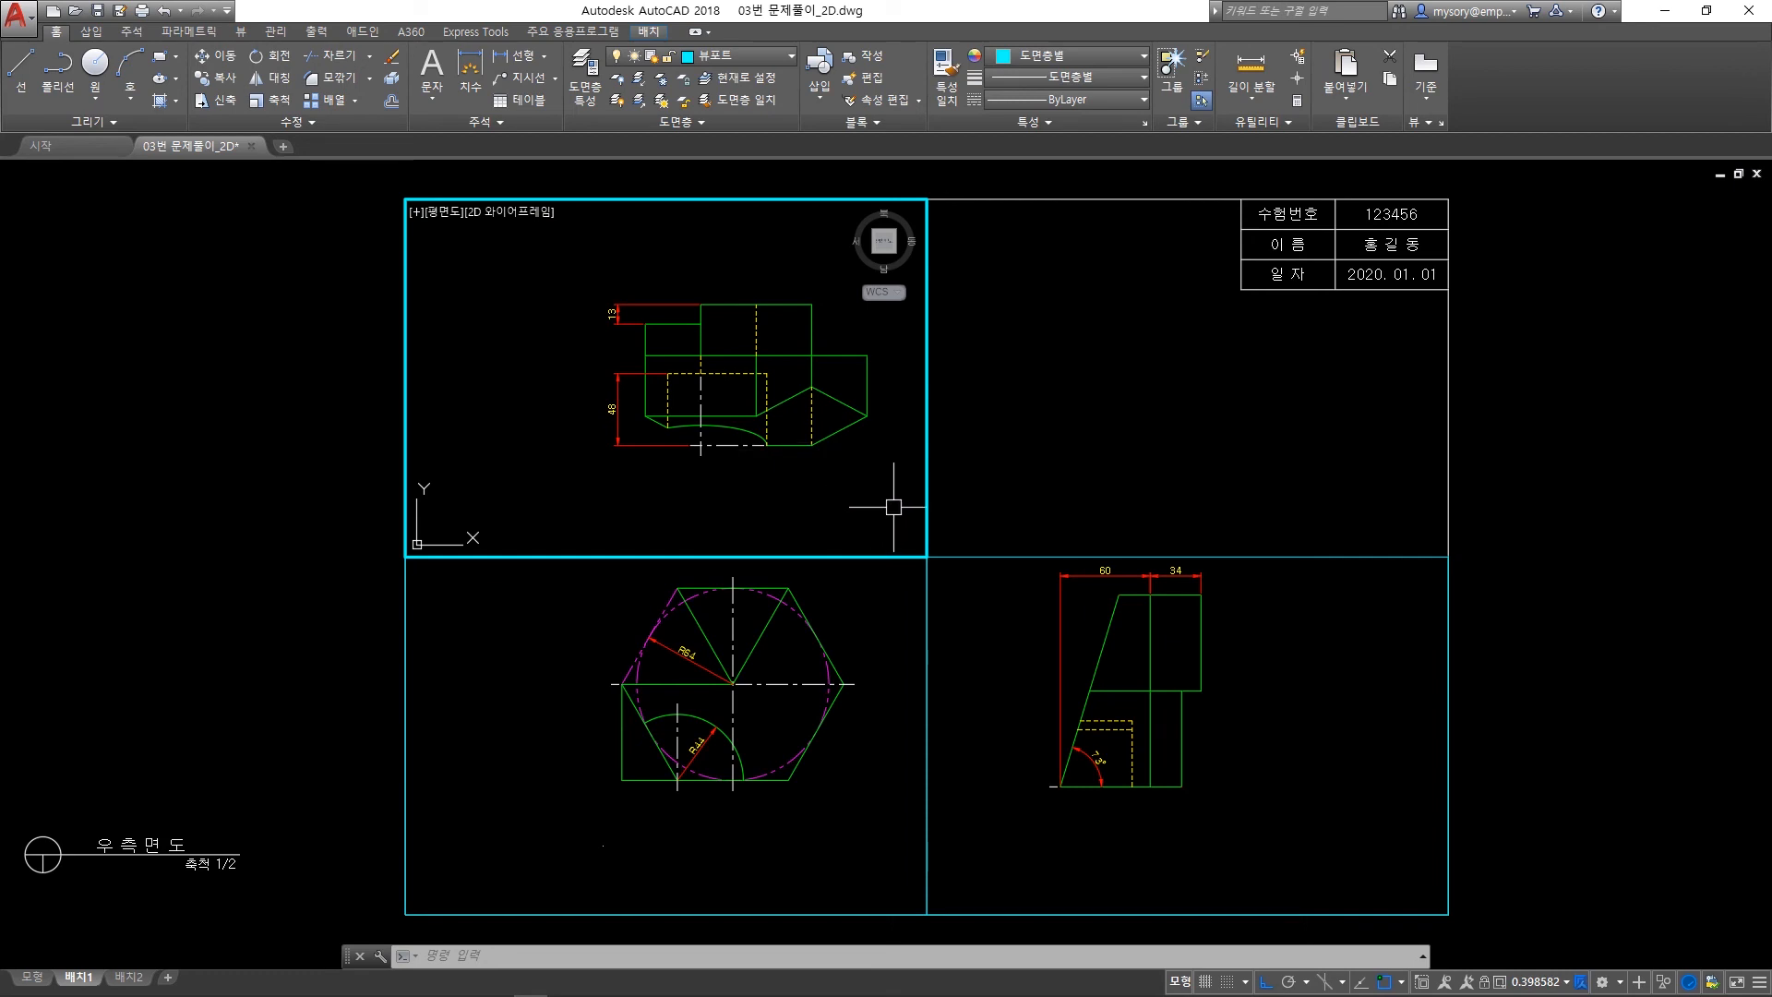
pyautogui.click(854, 622)
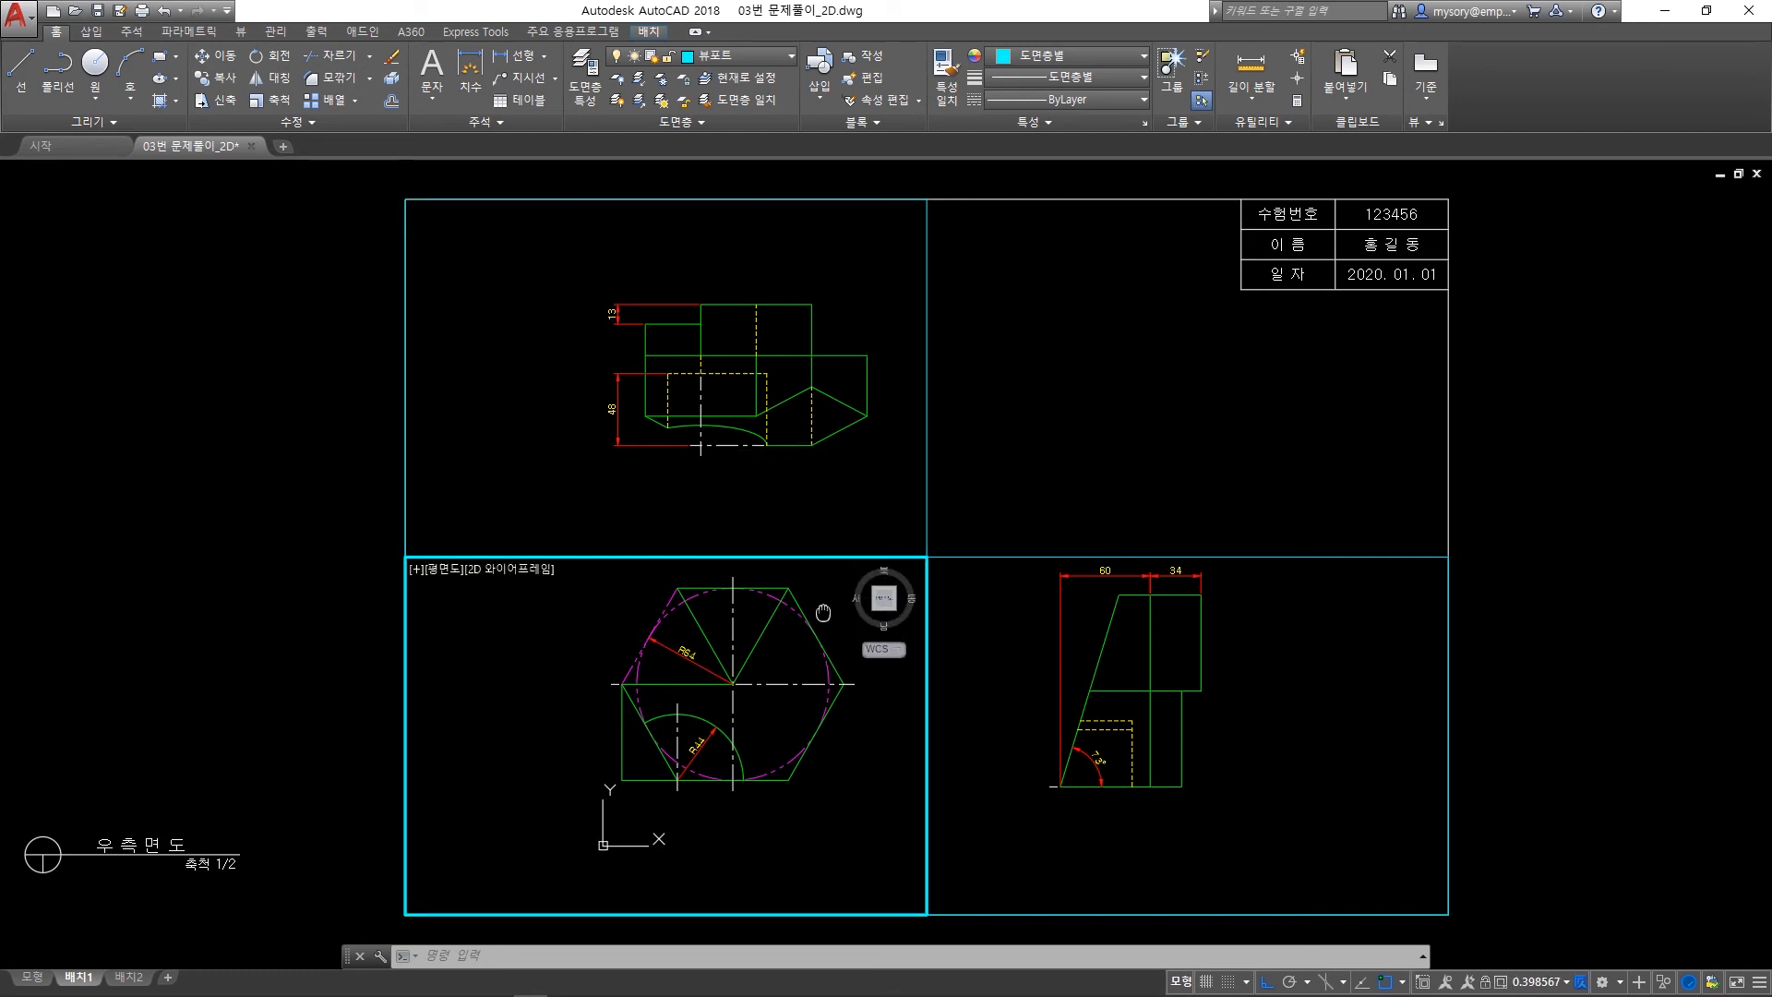
pyautogui.moveTo(823, 615); pyautogui.dragTo(824, 611, button='middle')
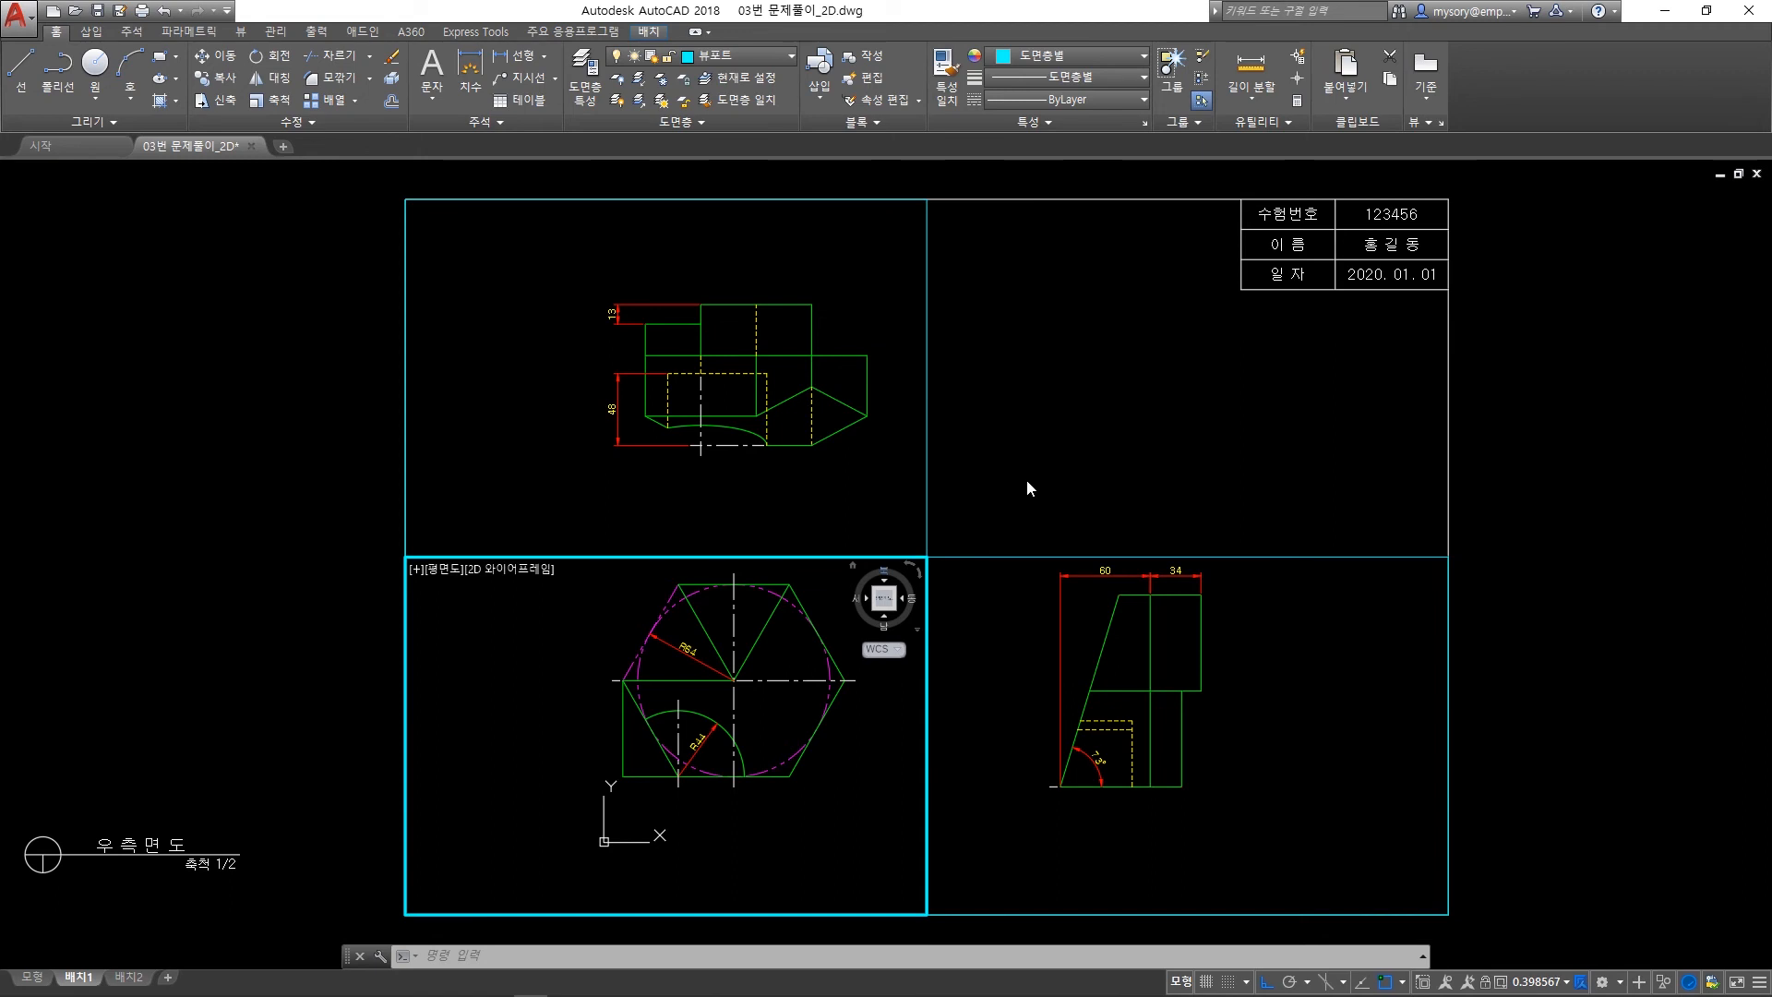
# Return to paper space and set the scale of all three viewports to 1:2.
pyautogui.write('PS')
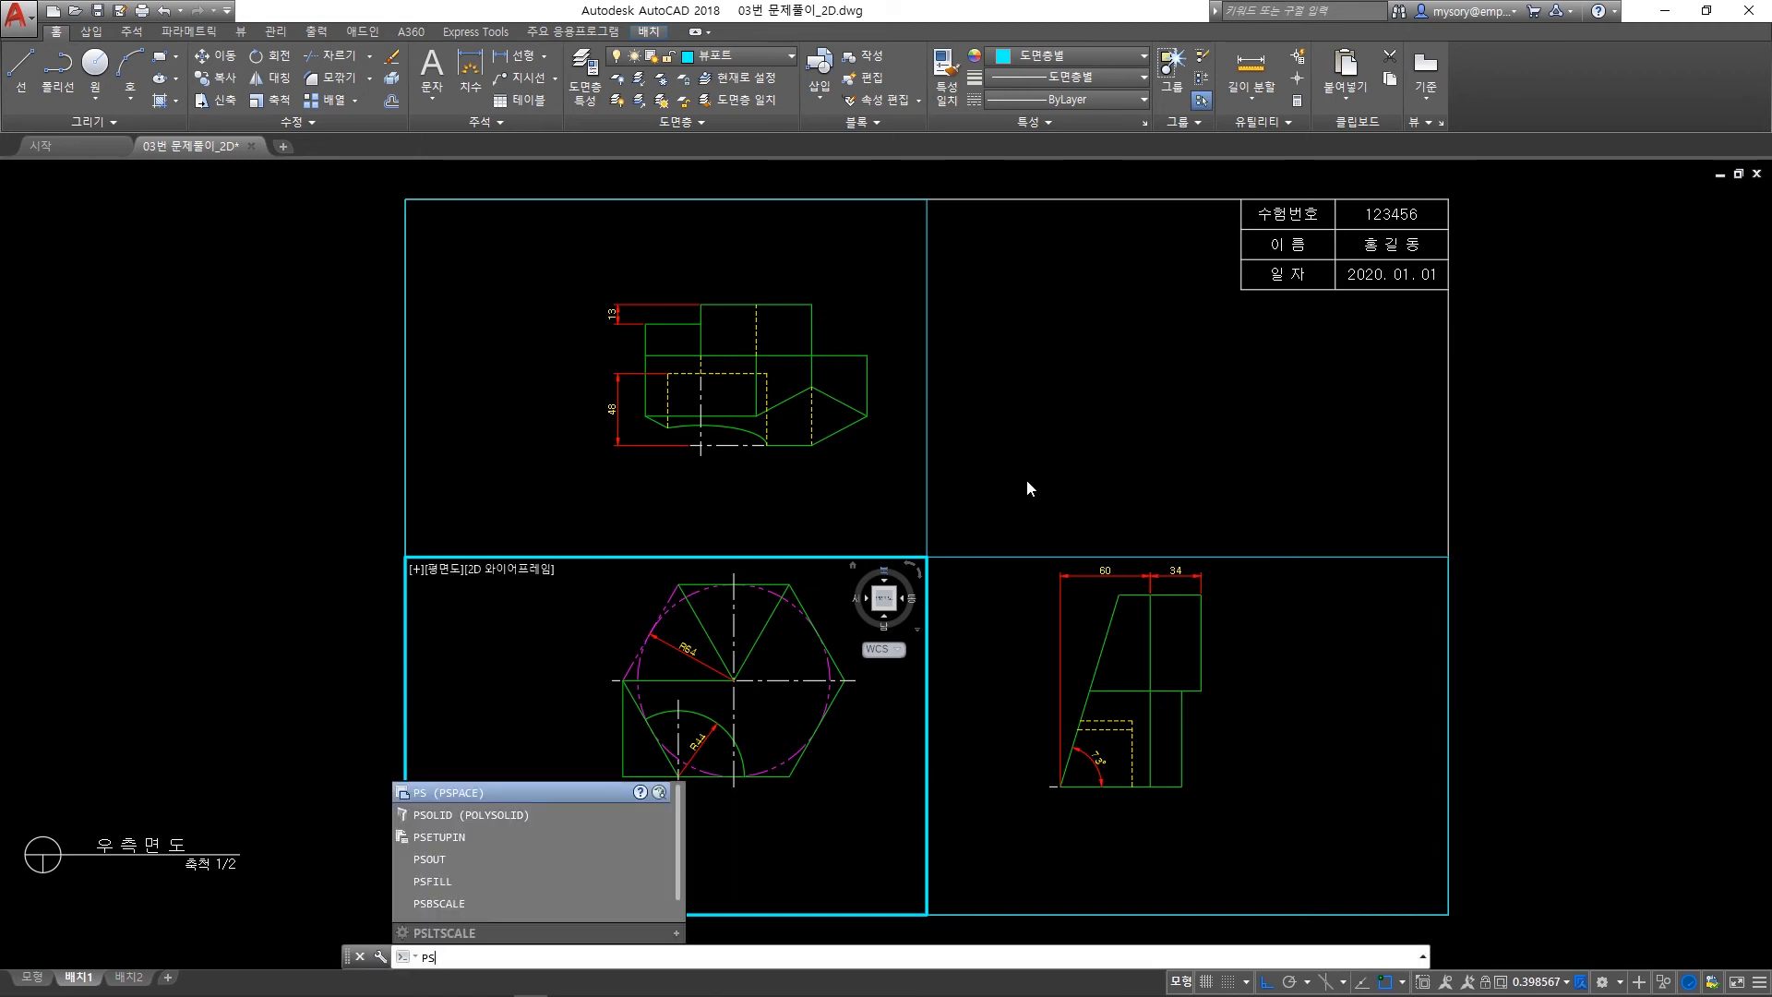
pyautogui.press('Return')
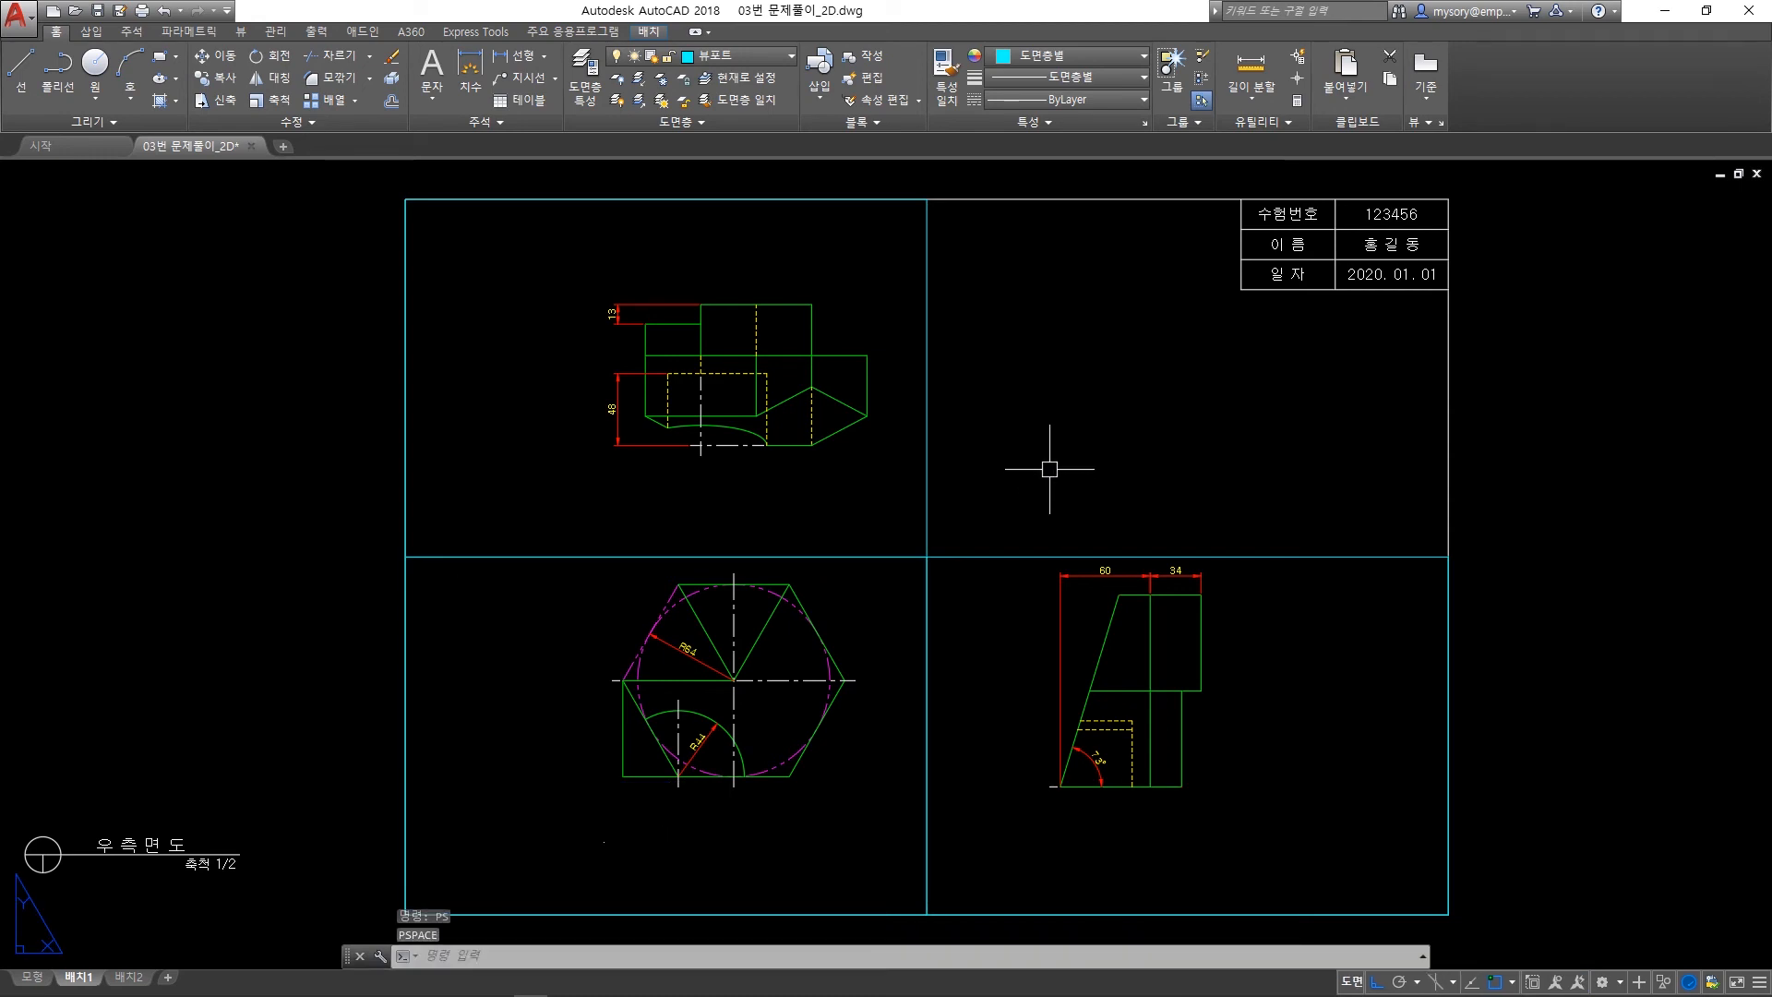
pyautogui.click(1051, 470)
pyautogui.click(880, 603)
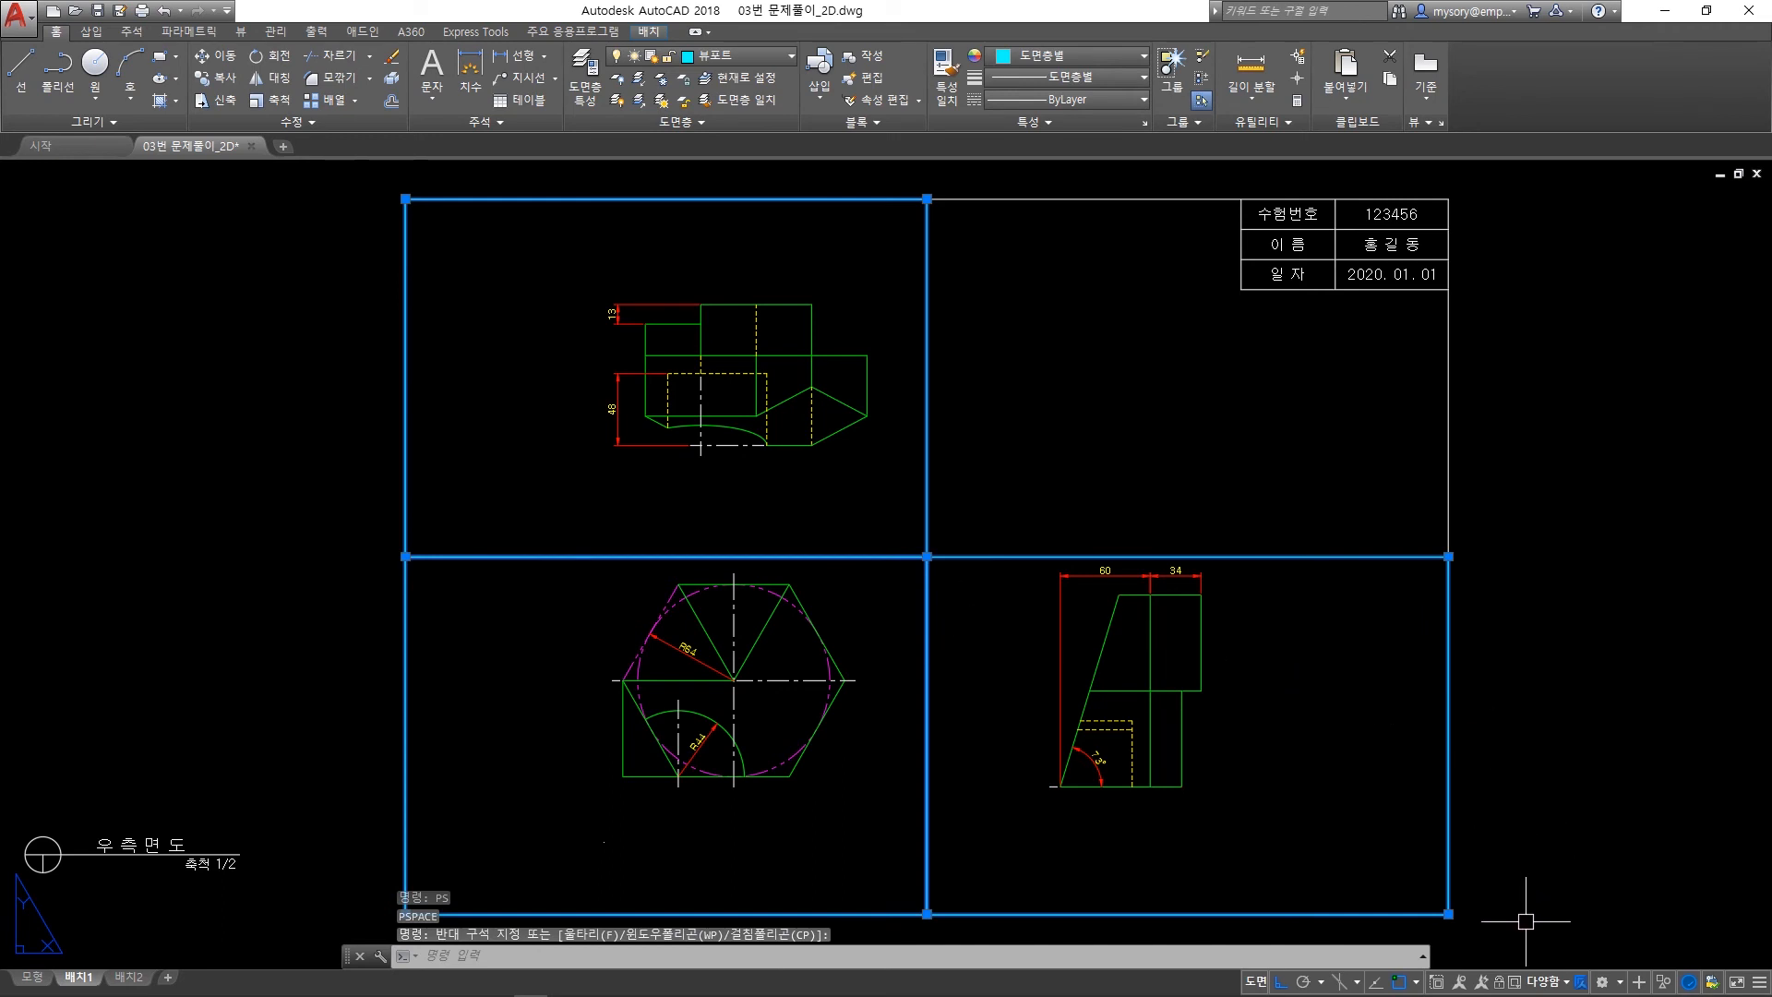
pyautogui.click(1546, 981)
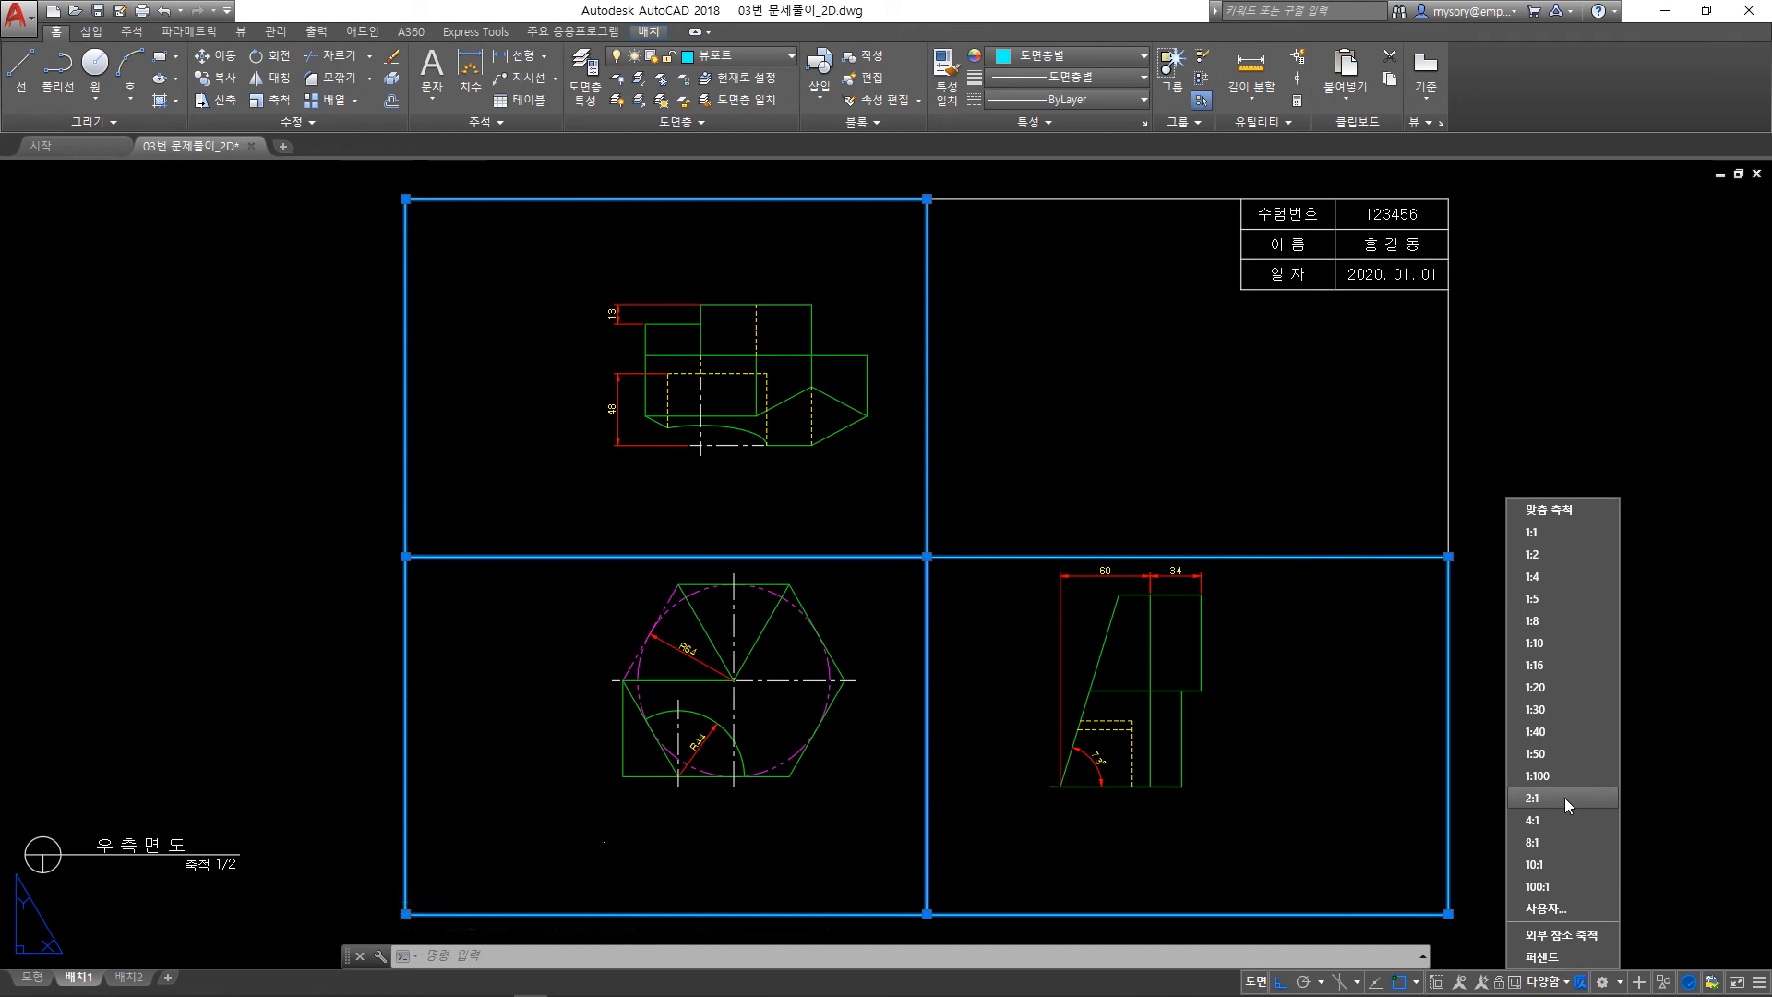
pyautogui.click(1554, 556)
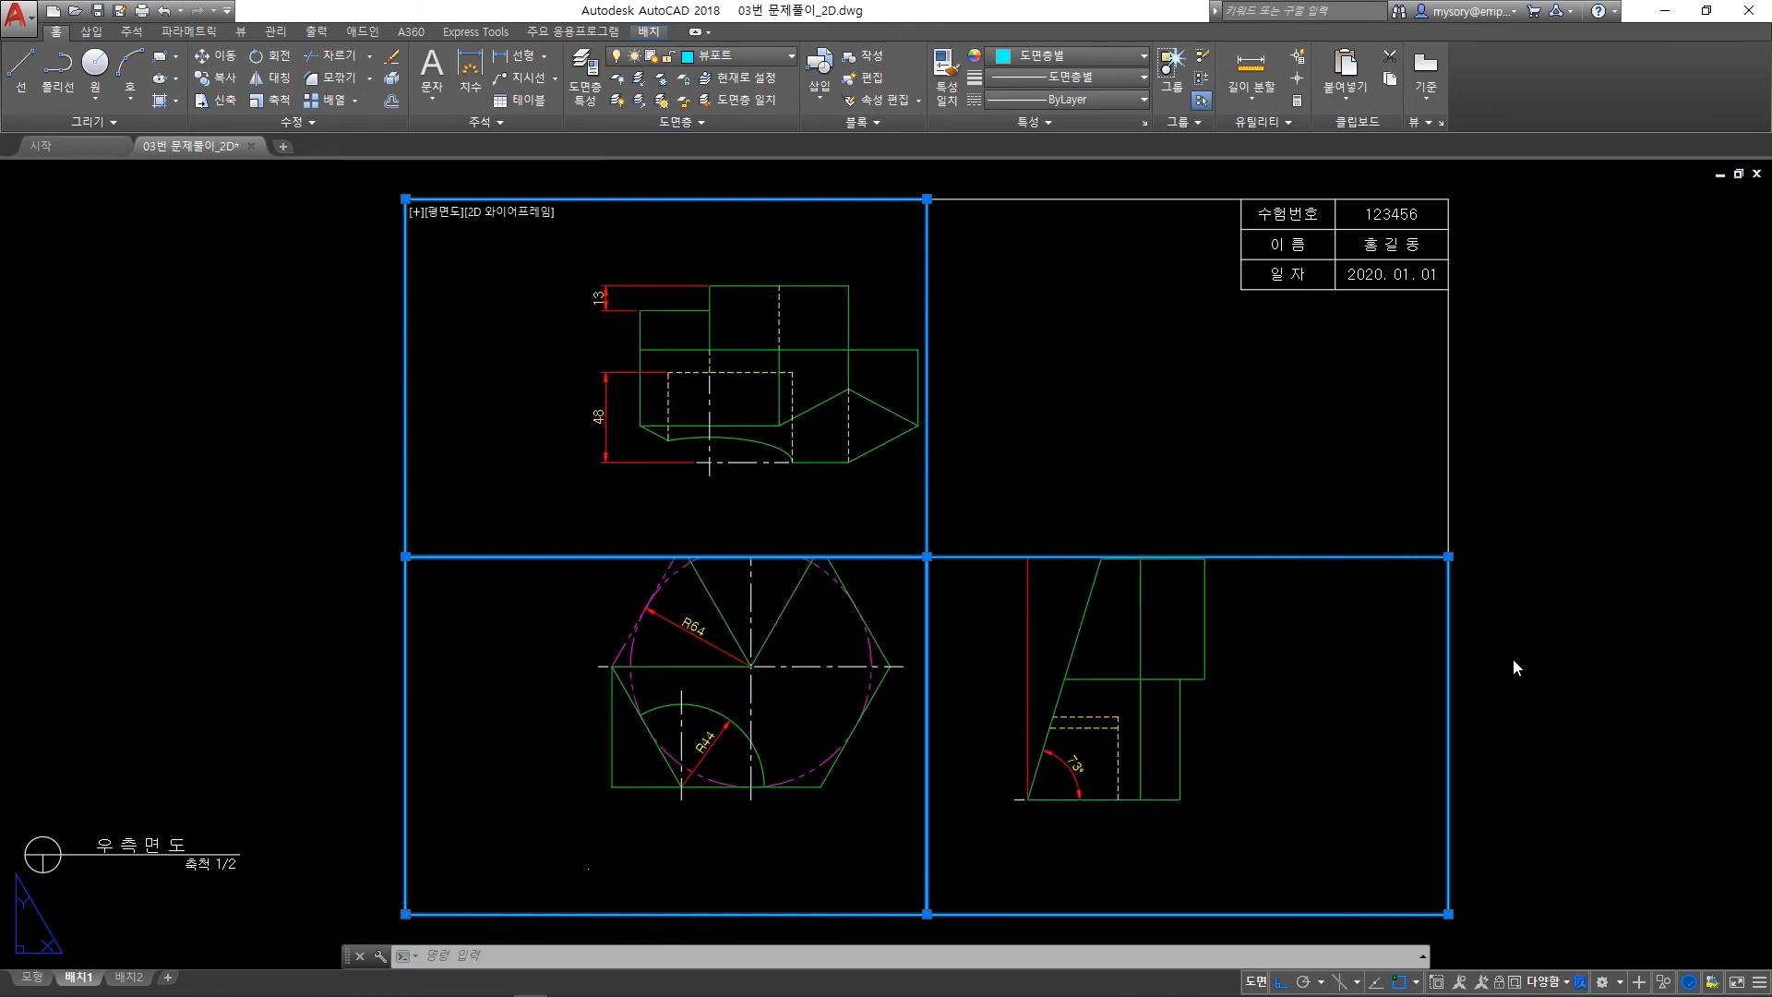
pyautogui.press('Escape')
pyautogui.press('Escape')
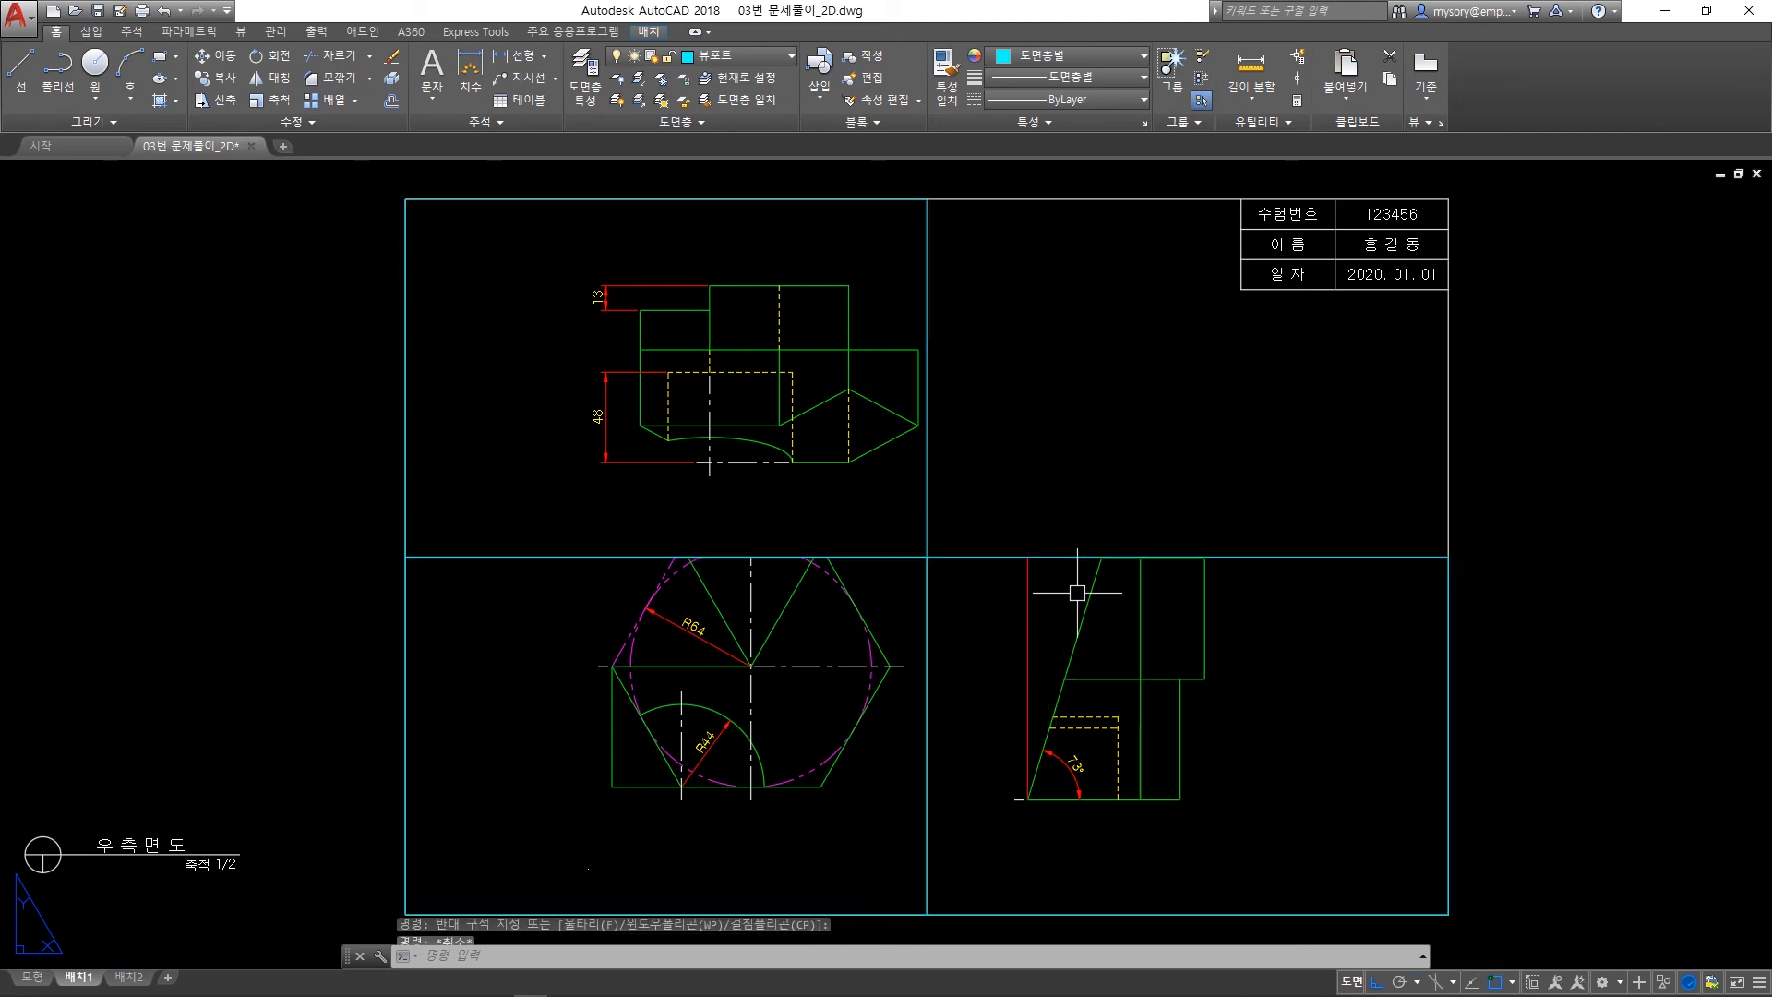
pyautogui.click(972, 592)
pyautogui.click(877, 521)
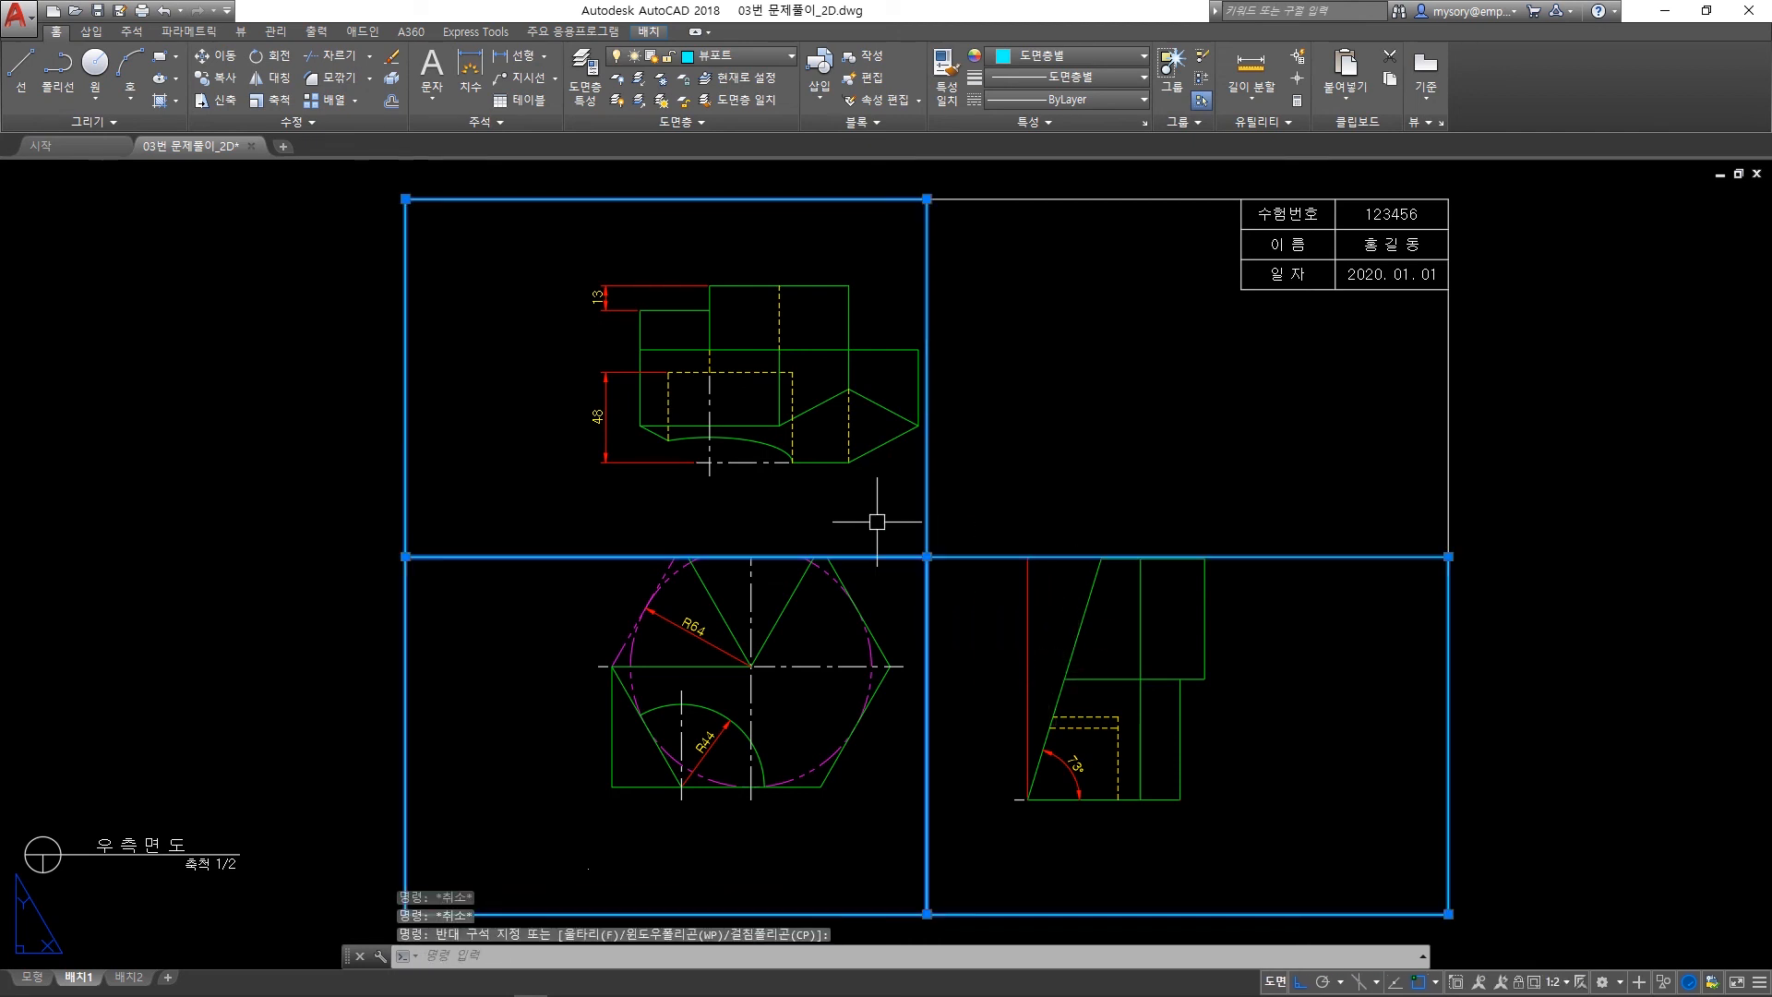
pyautogui.press('Escape')
pyautogui.press('Escape')
# Stretch the upper edge of the right side view's viewport upward to clear the 60 and 34 dimensions.
pyautogui.click(1115, 506)
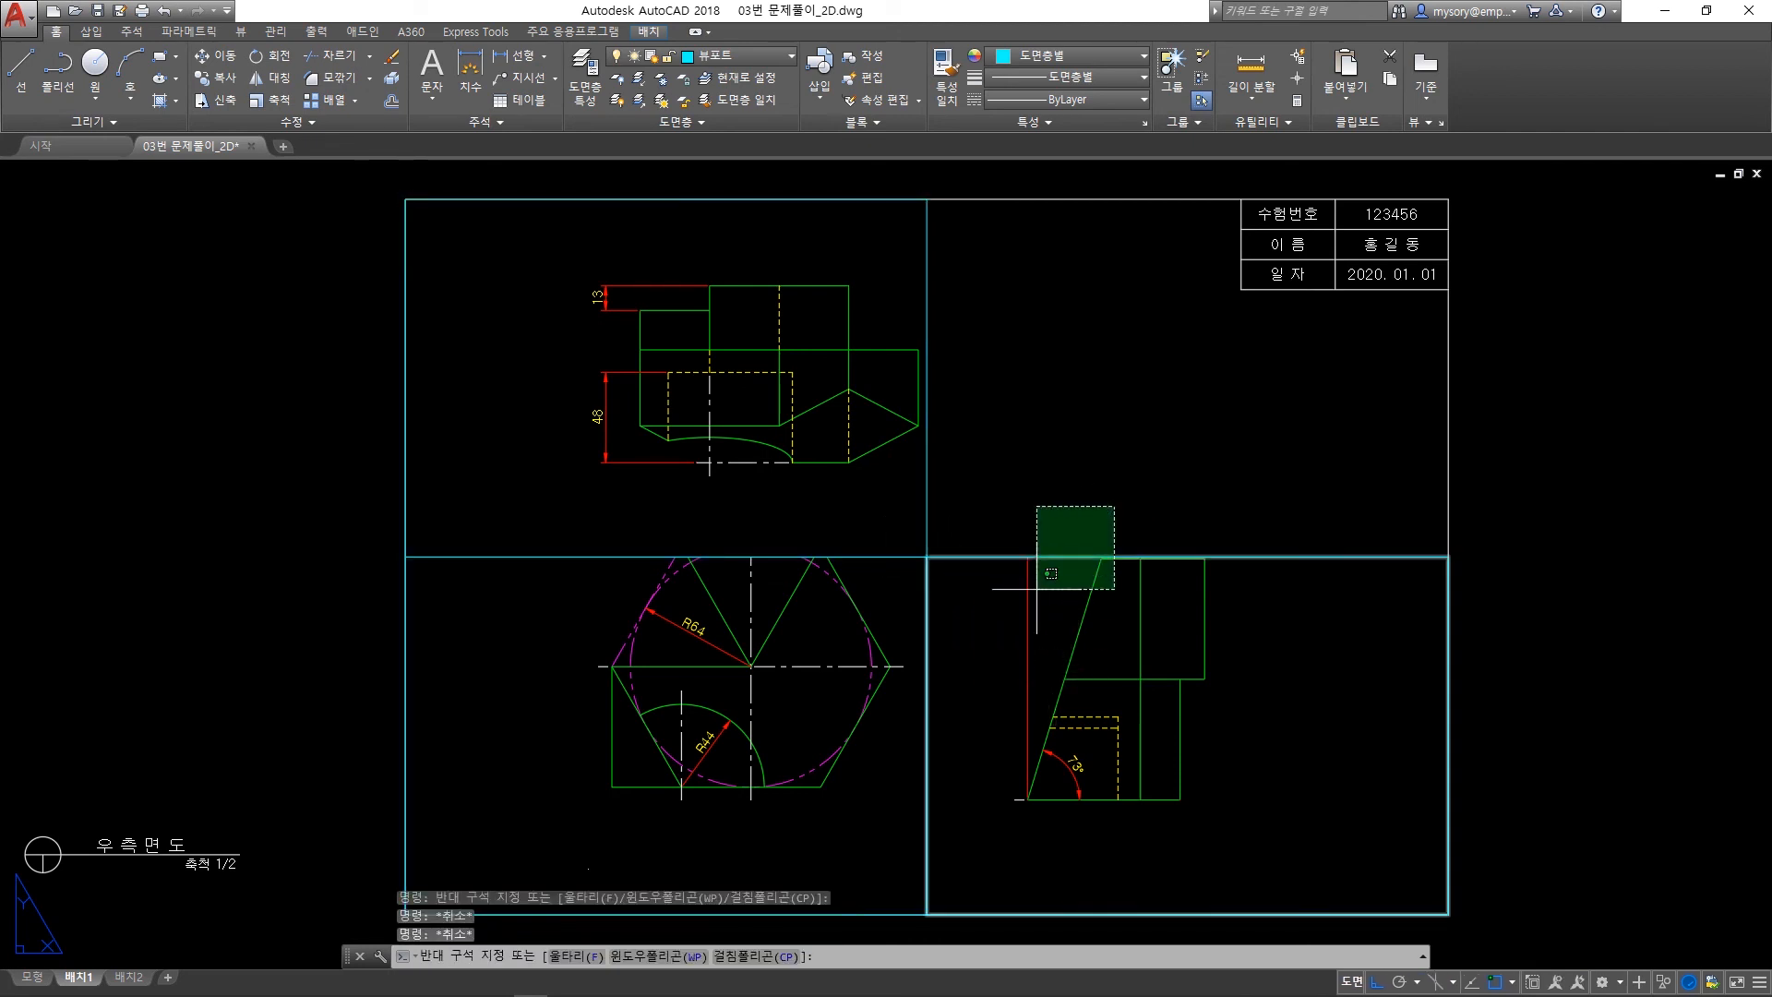
pyautogui.click(1037, 589)
pyautogui.click(927, 555)
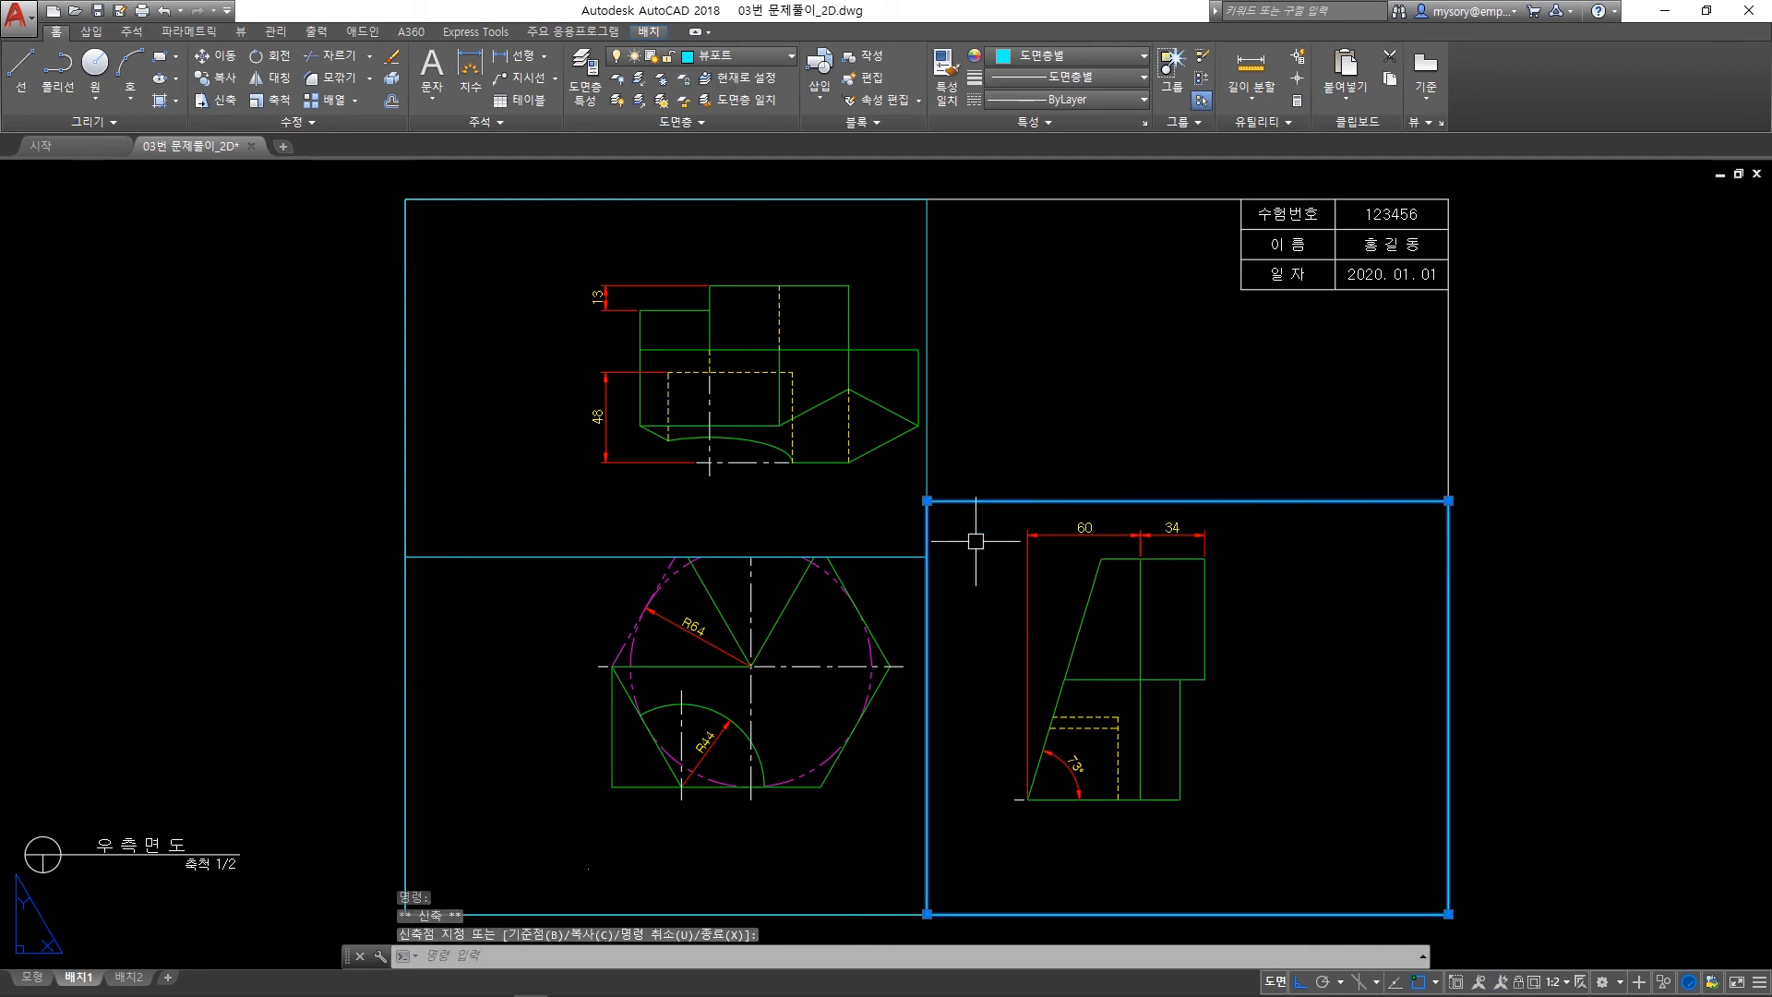
# Stretch the shared outer edge of the top and front view viewports inward from the drawing frame's left border.
pyautogui.click(903, 595)
pyautogui.click(870, 541)
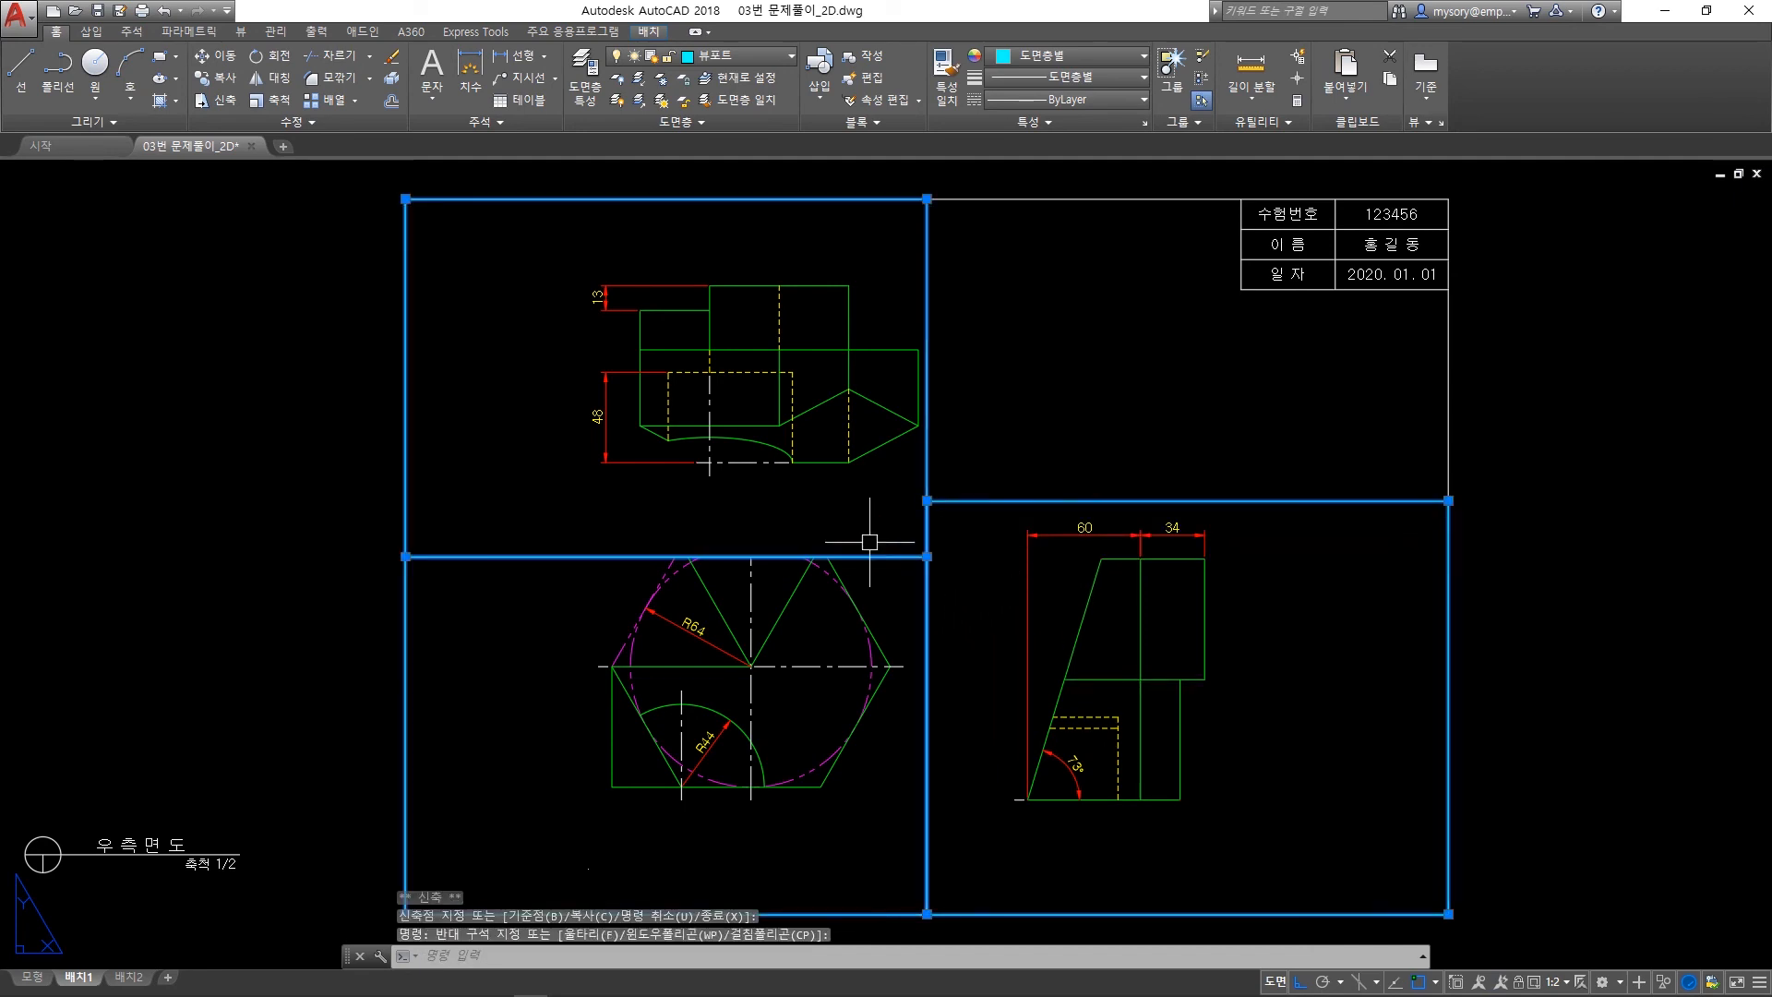
pyautogui.click(405, 555)
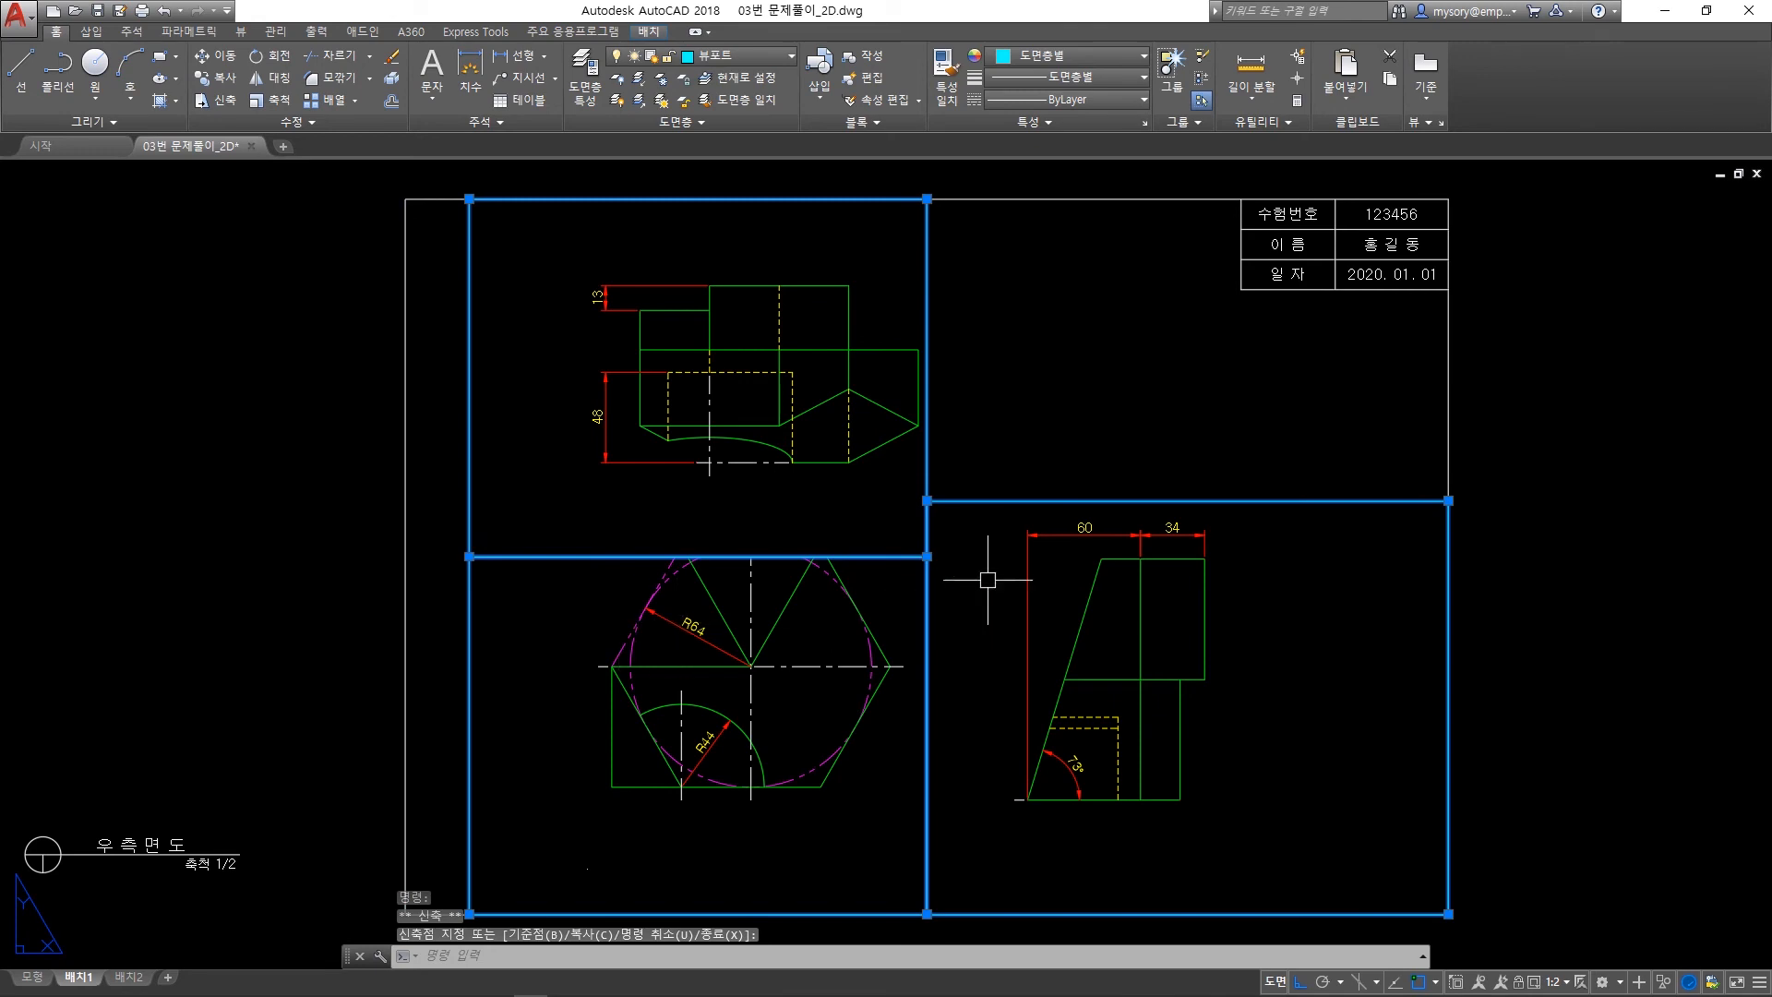
# Stretch the front view's viewport so its upper edge clears the hexagon and its outer edge meets the frame's left border.
pyautogui.press('Escape')
pyautogui.click(506, 615)
pyautogui.click(428, 628)
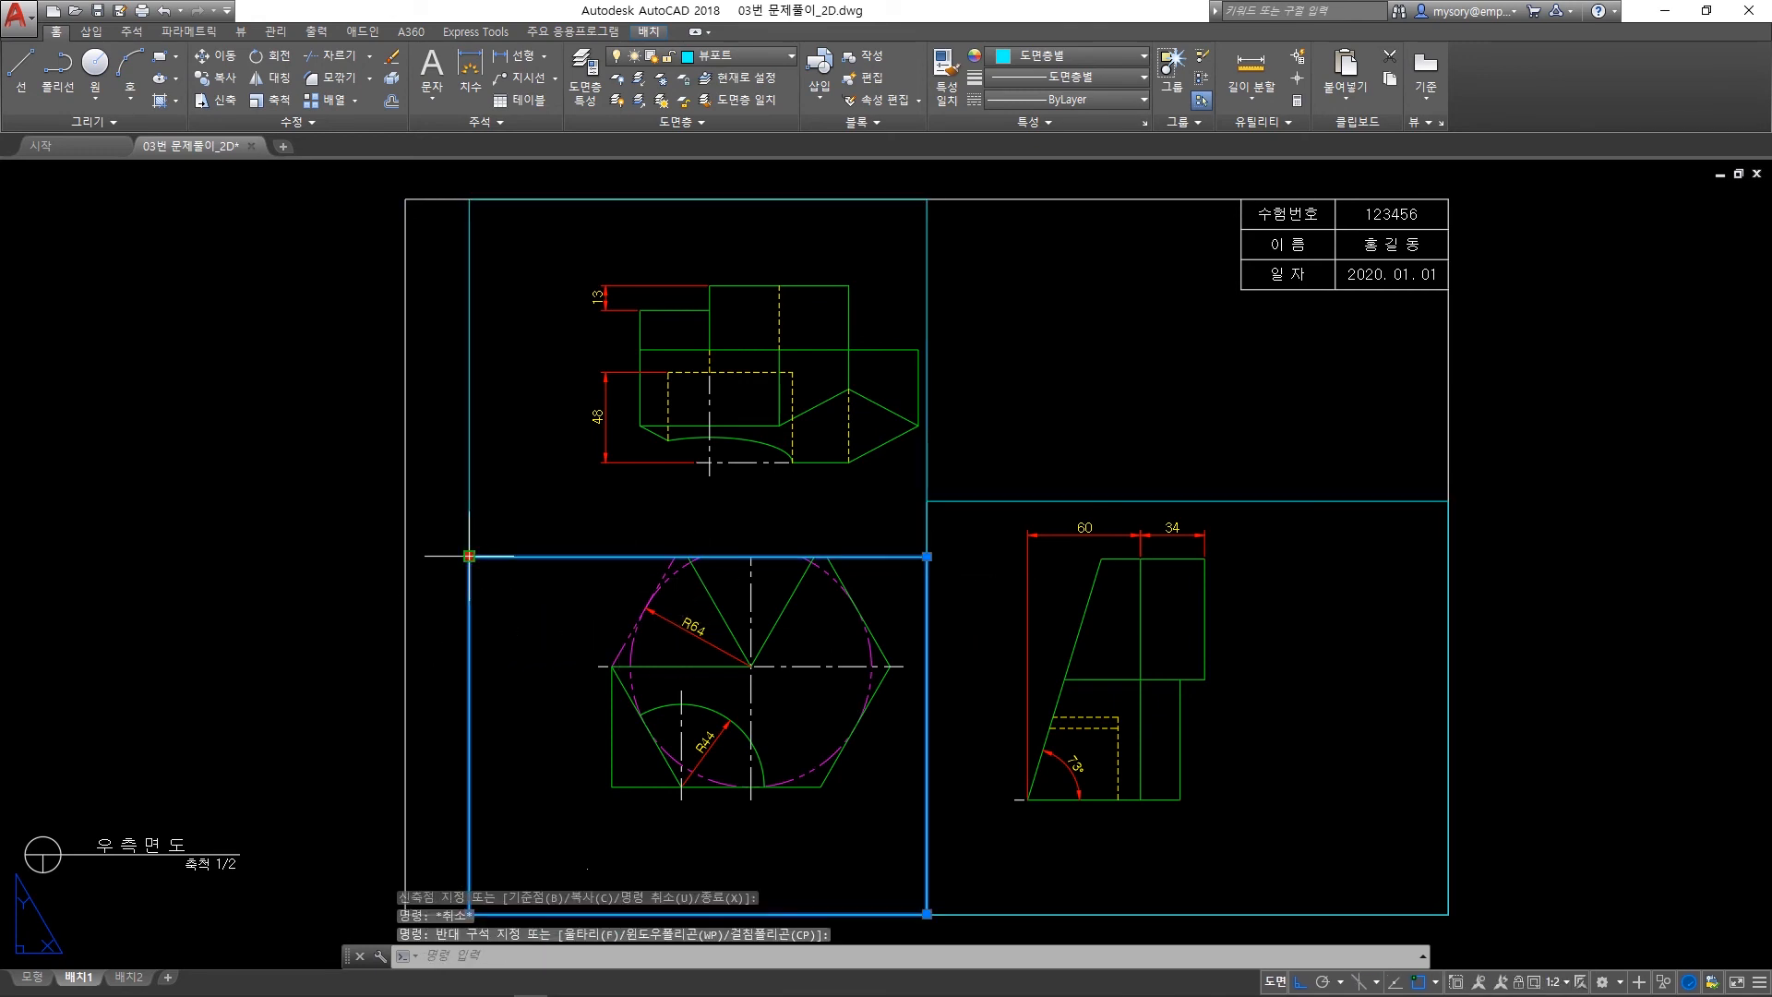
pyautogui.click(469, 556)
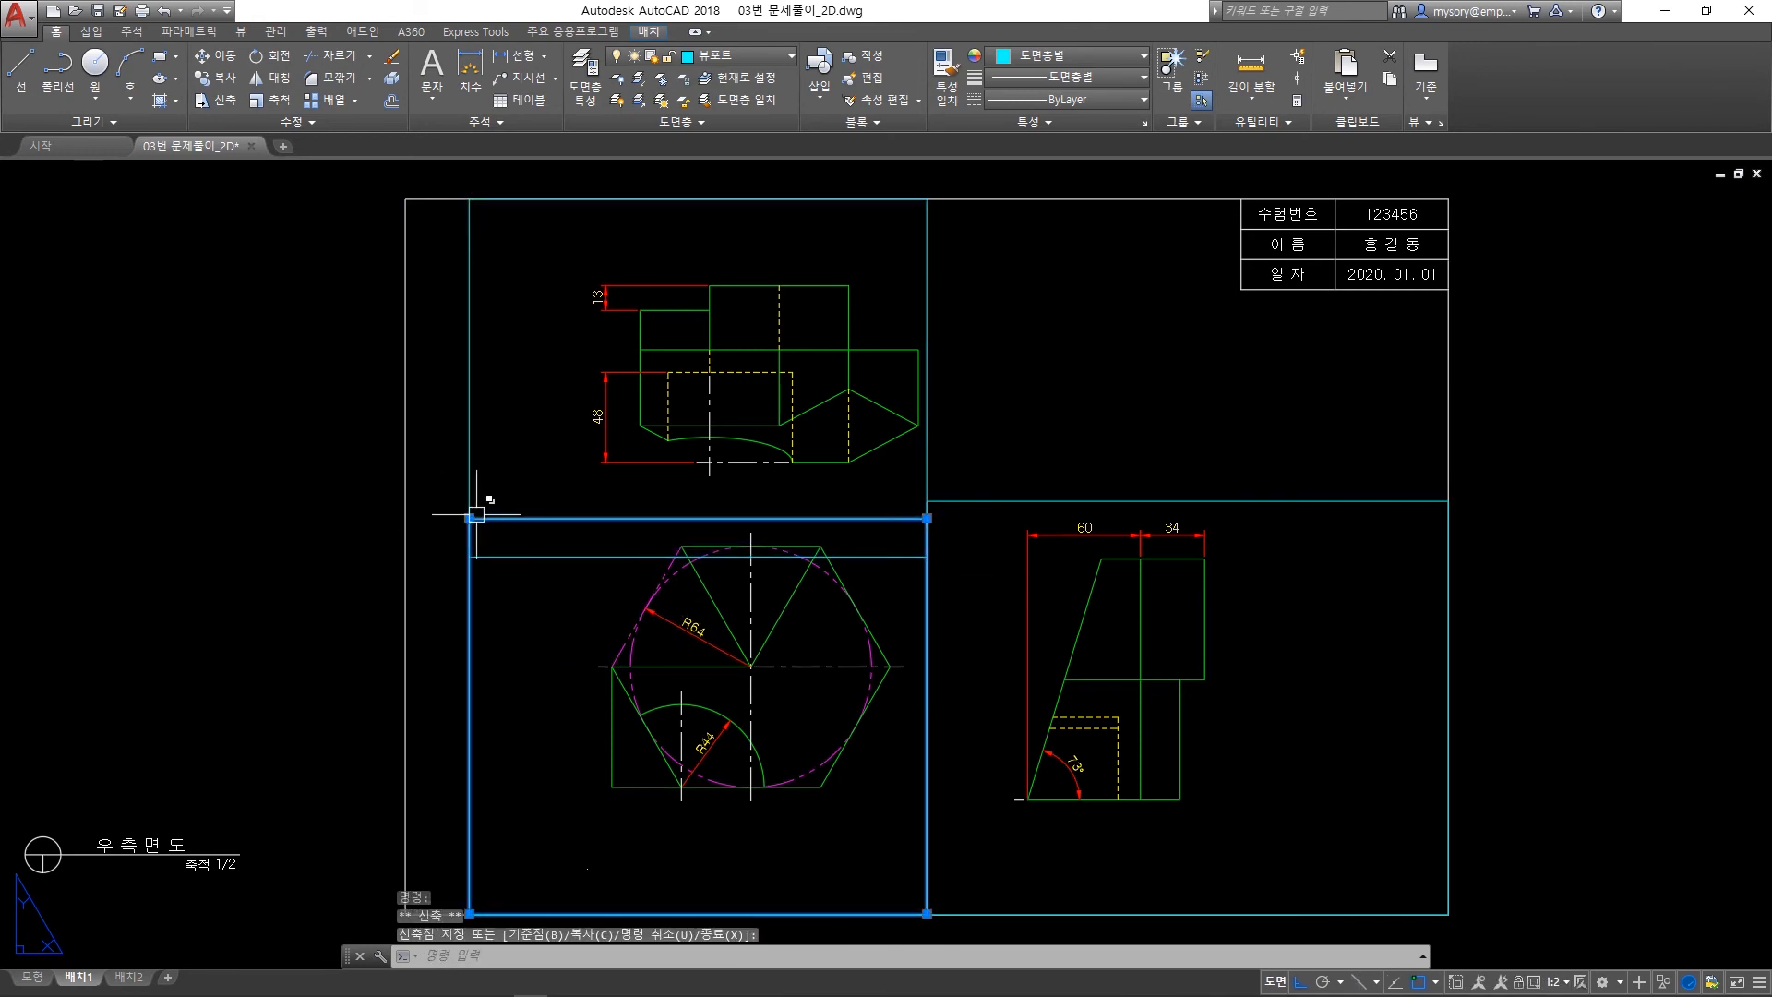
pyautogui.press('Escape')
pyautogui.press('Escape')
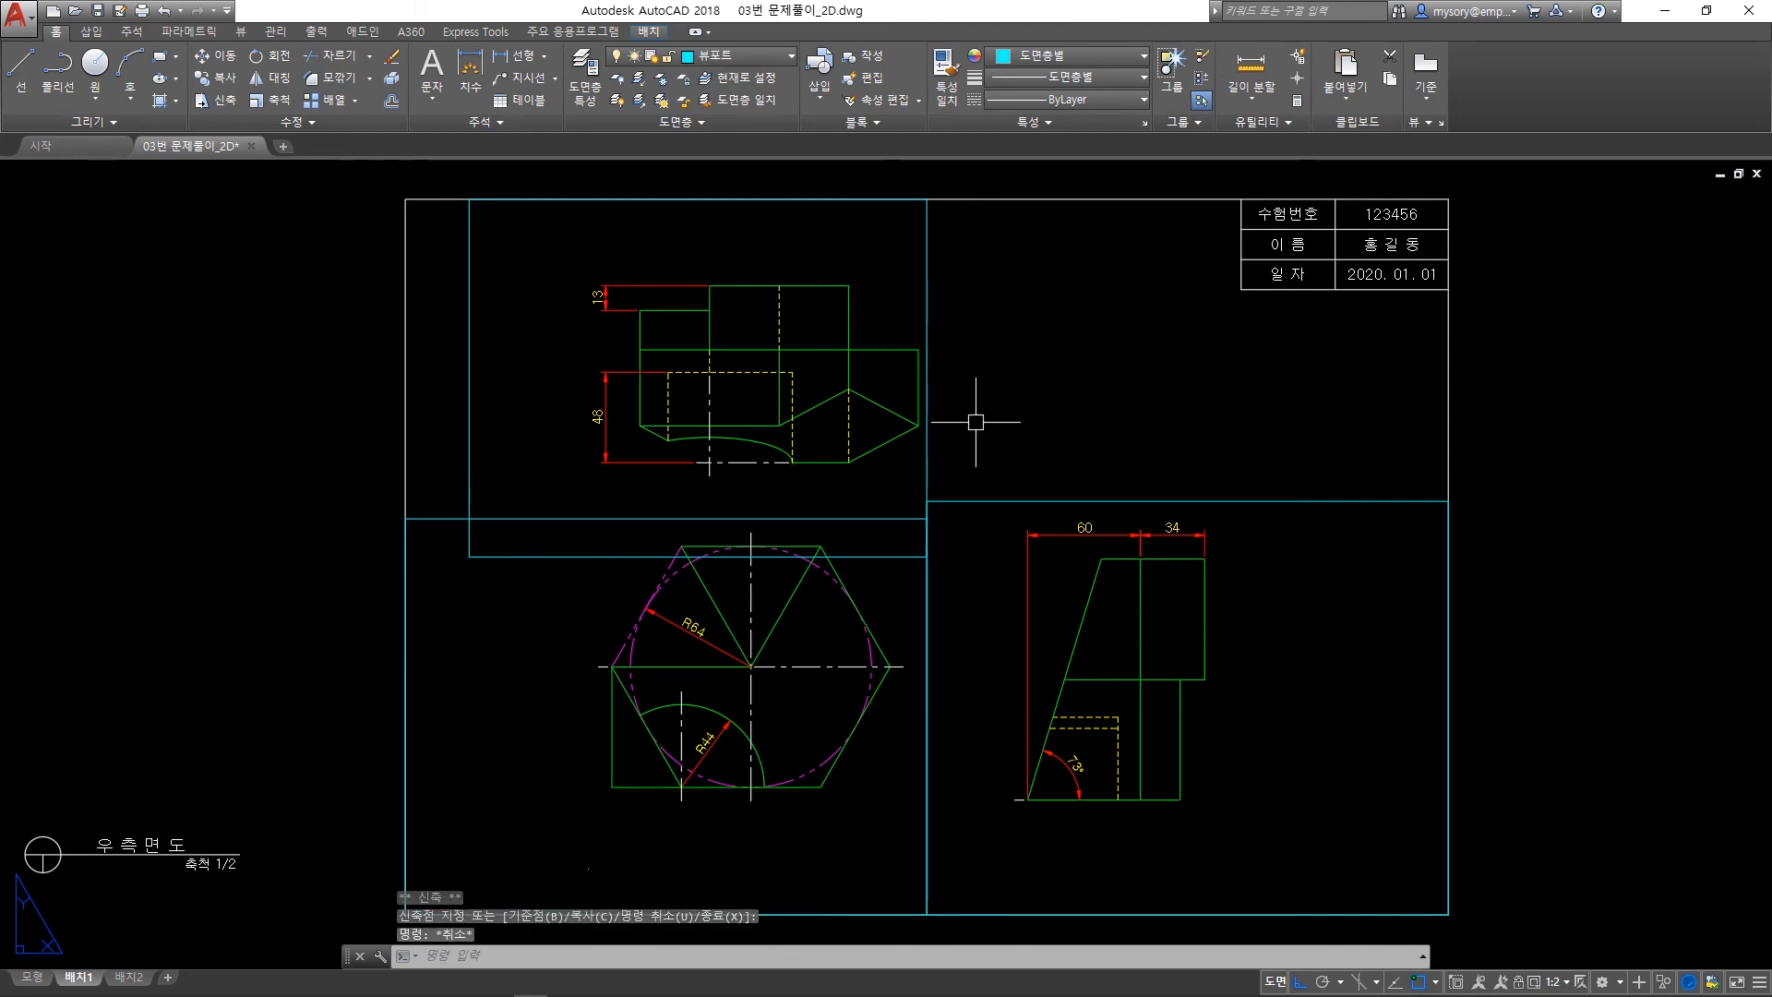
pyautogui.click(961, 296)
pyautogui.click(880, 268)
pyautogui.press('Escape')
pyautogui.press('Escape')
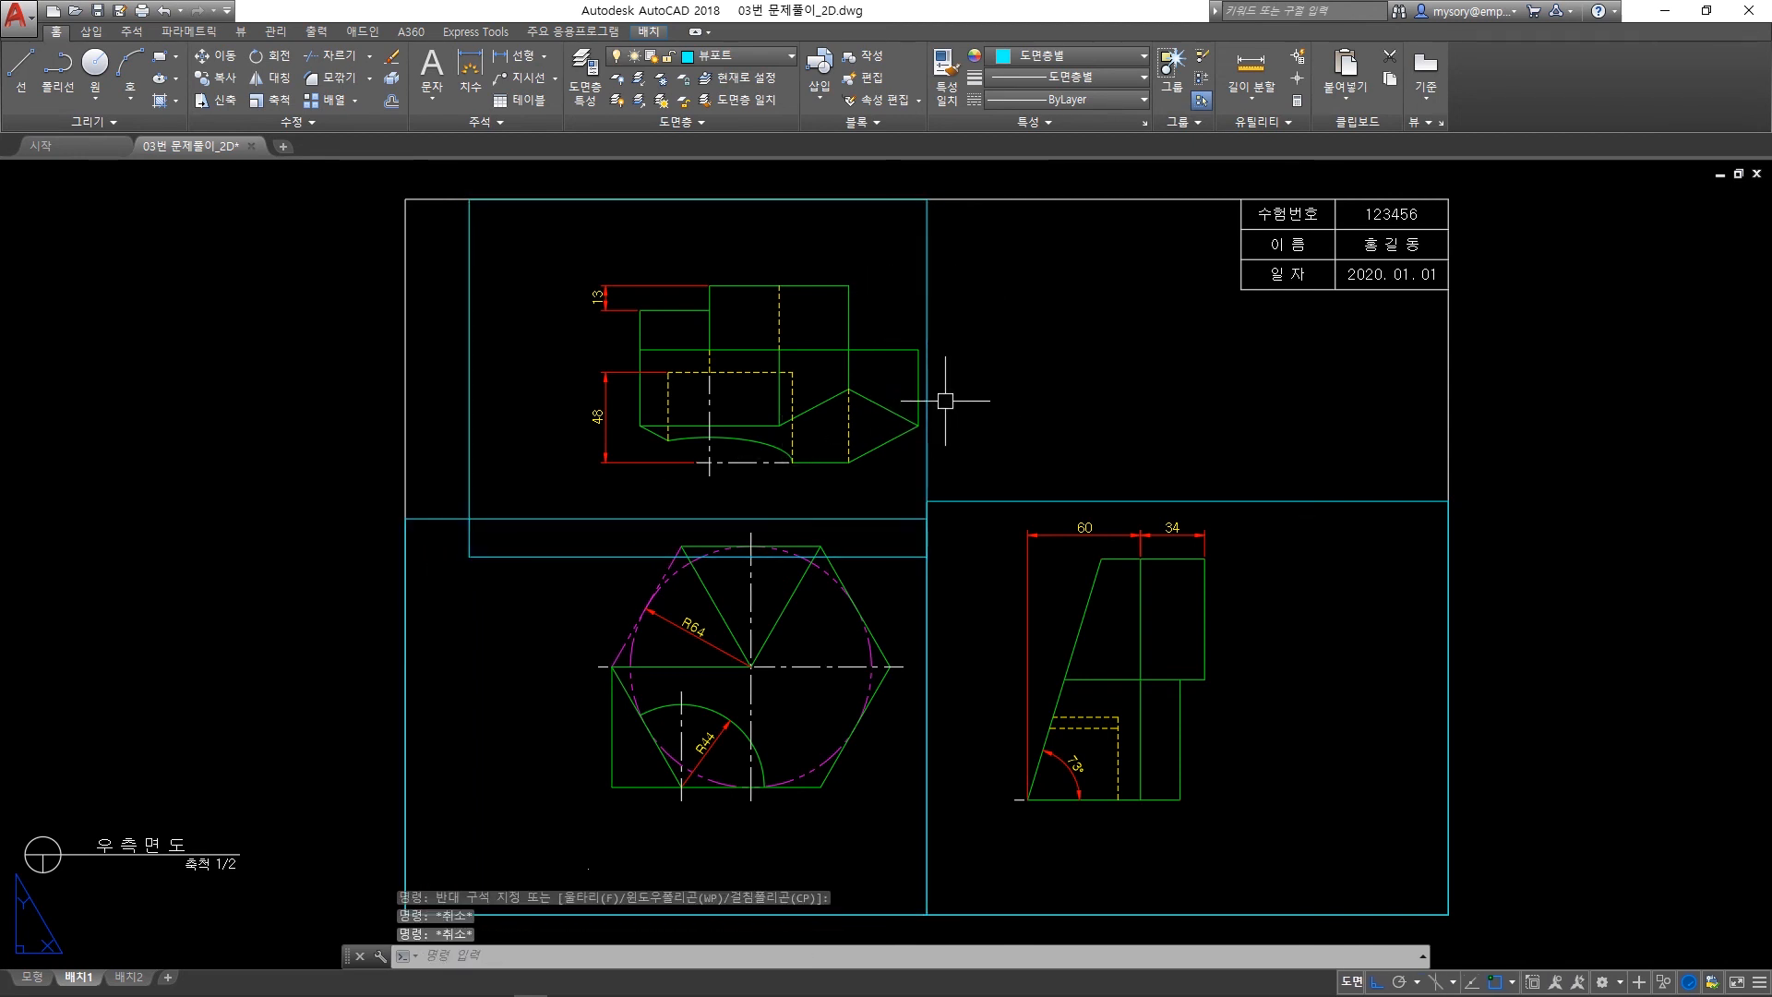
# Move the top view's viewport straight up, away from the hexagon in the front view.
pyautogui.moveTo(987, 532); pyautogui.dragTo(930, 518, button='middle')
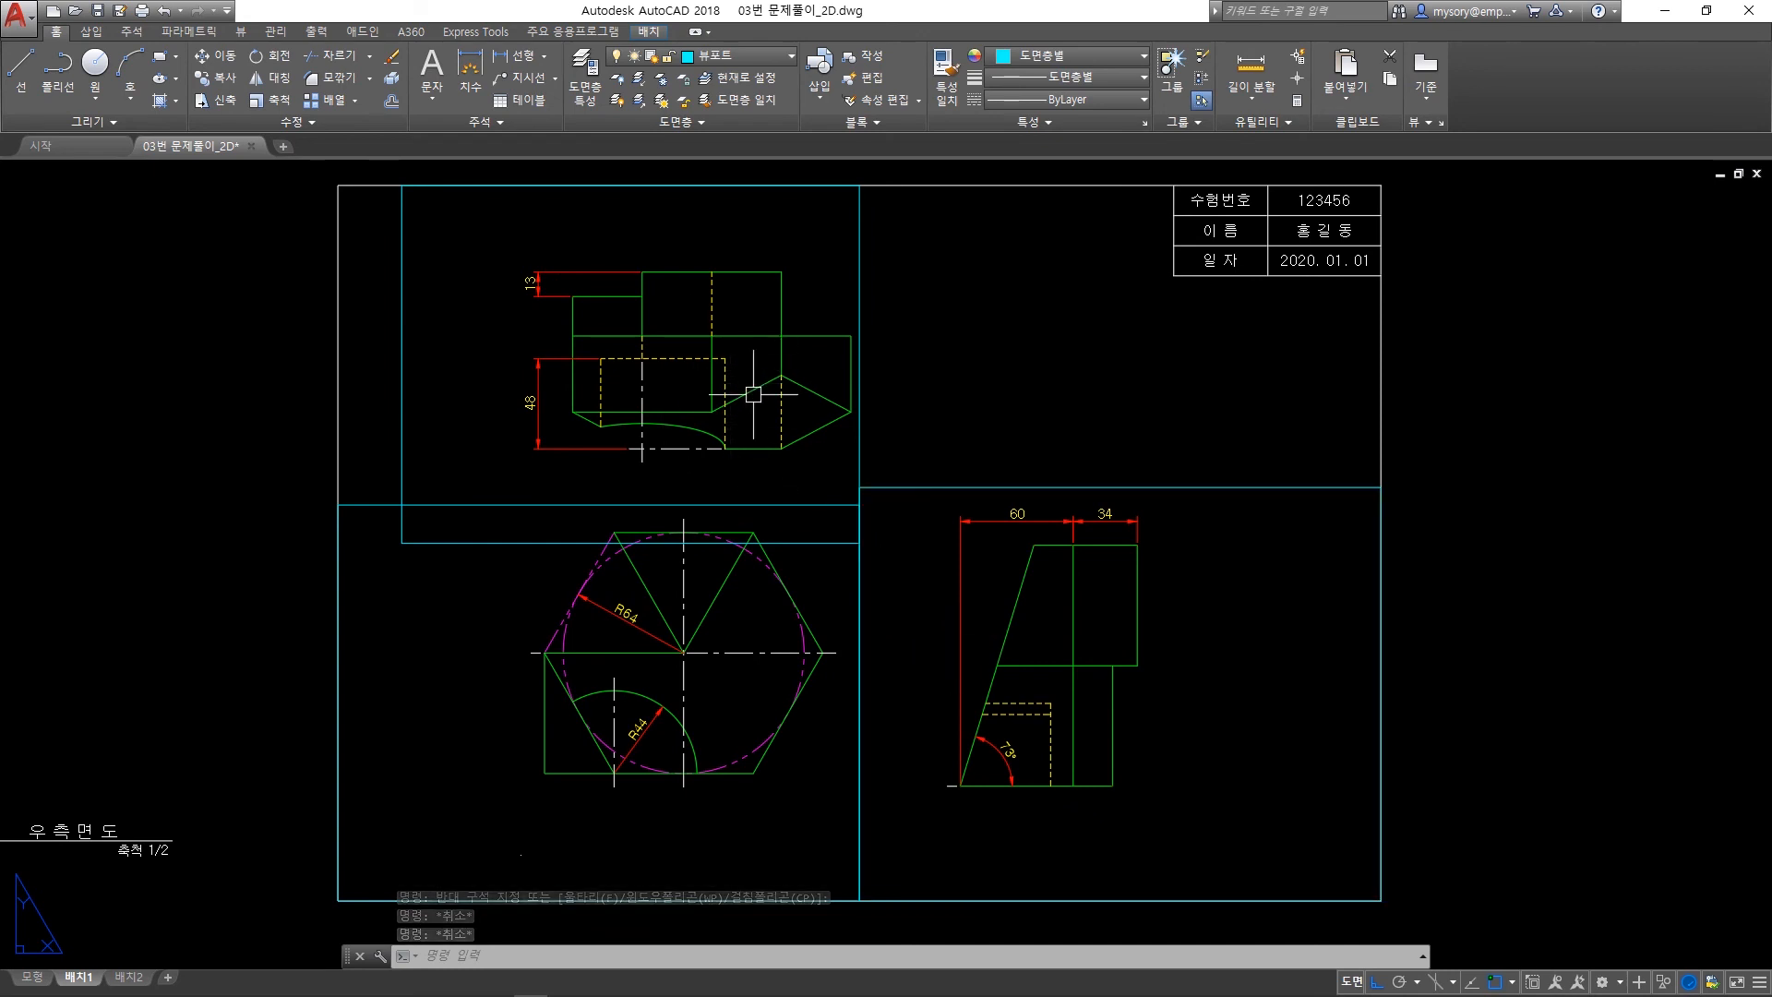
pyautogui.write('m')
pyautogui.press('space')
pyautogui.click(924, 377)
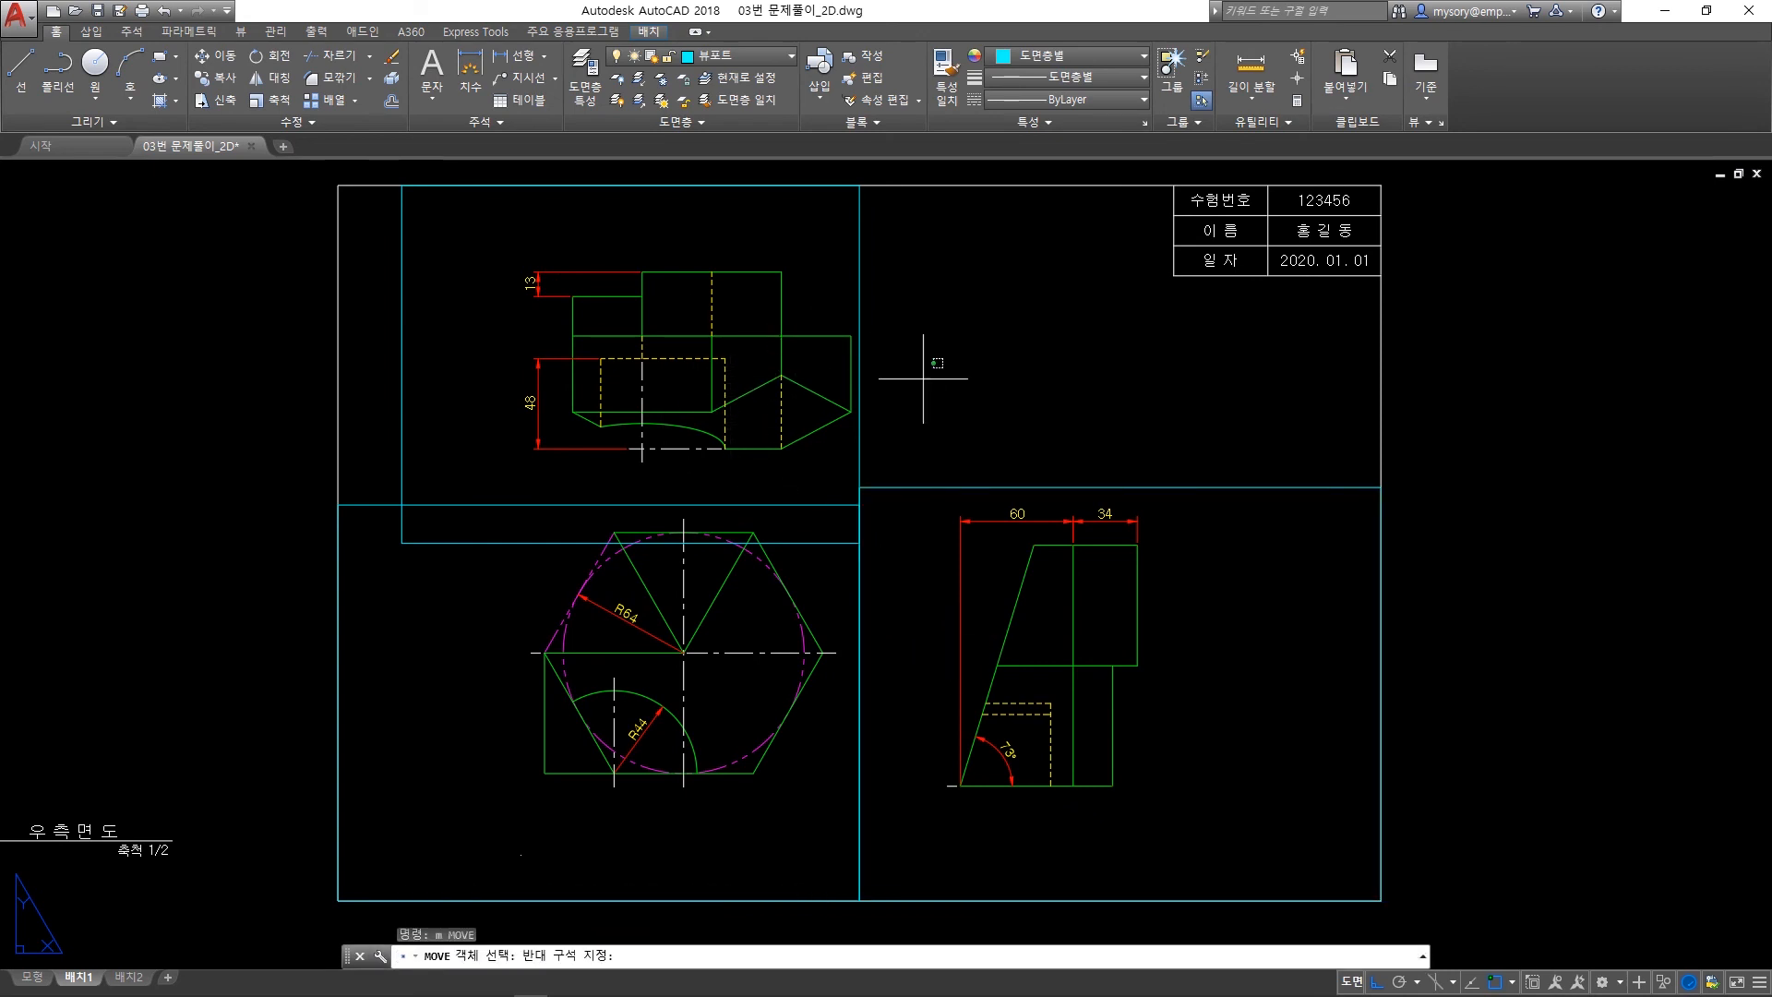
pyautogui.click(831, 411)
pyautogui.press('space')
pyautogui.click(944, 411)
pyautogui.click(952, 401)
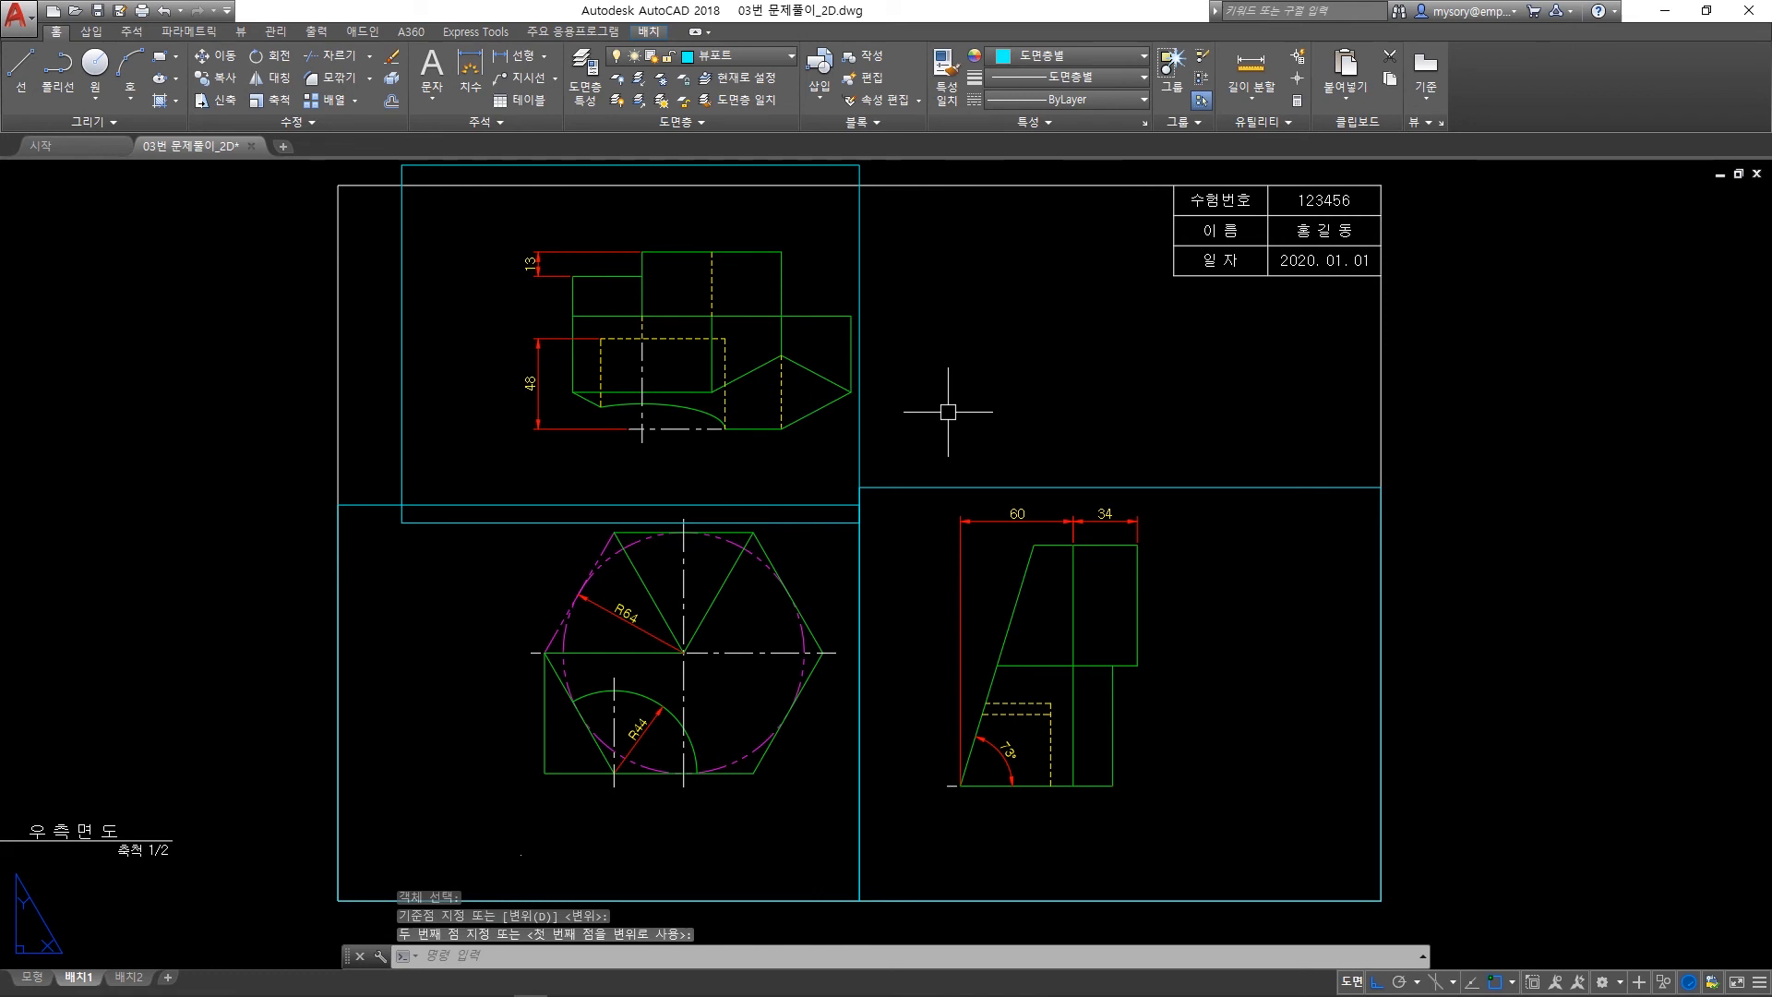
# Shift the top view's viewport slightly further up to reduce its overlap with the front view's viewport.
pyautogui.press('space')
pyautogui.click(930, 414)
pyautogui.click(772, 363)
pyautogui.press('space')
pyautogui.click(957, 415)
pyautogui.click(957, 404)
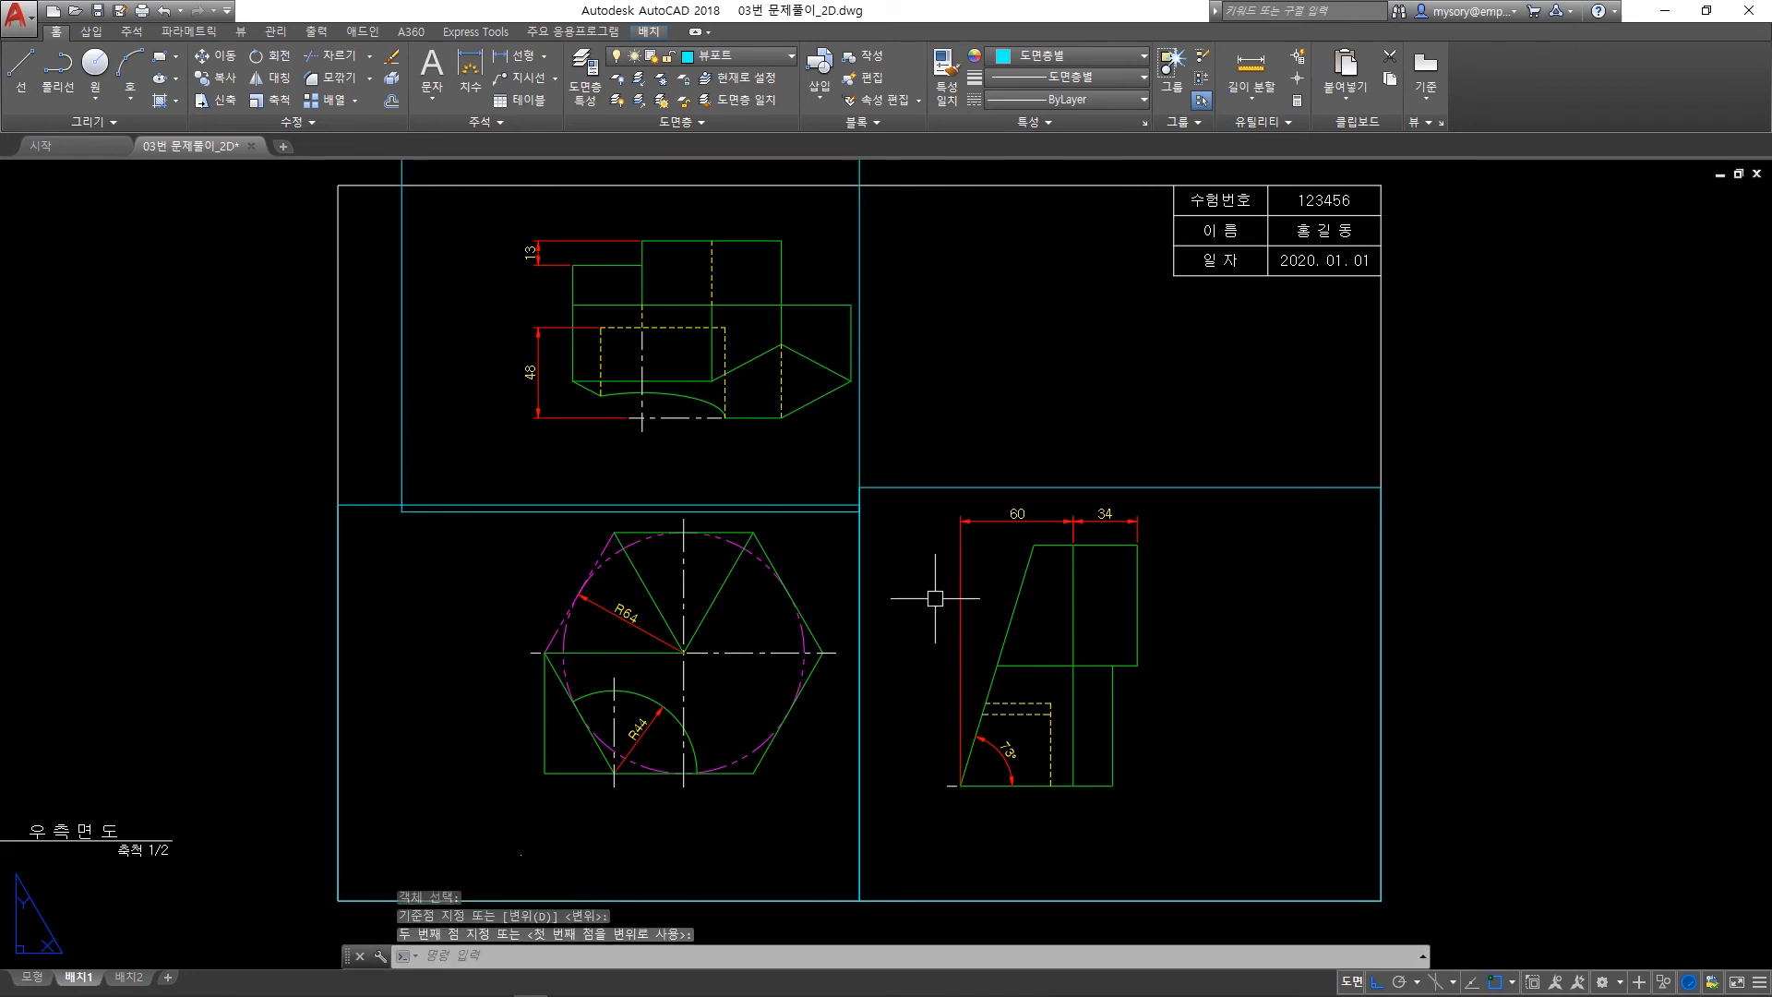
# Move the front and right side view viewports down together, clear of the top view's viewport.
pyautogui.press('space')
pyautogui.click(907, 667)
pyautogui.click(820, 621)
pyautogui.press('space')
pyautogui.click(919, 623)
pyautogui.click(919, 638)
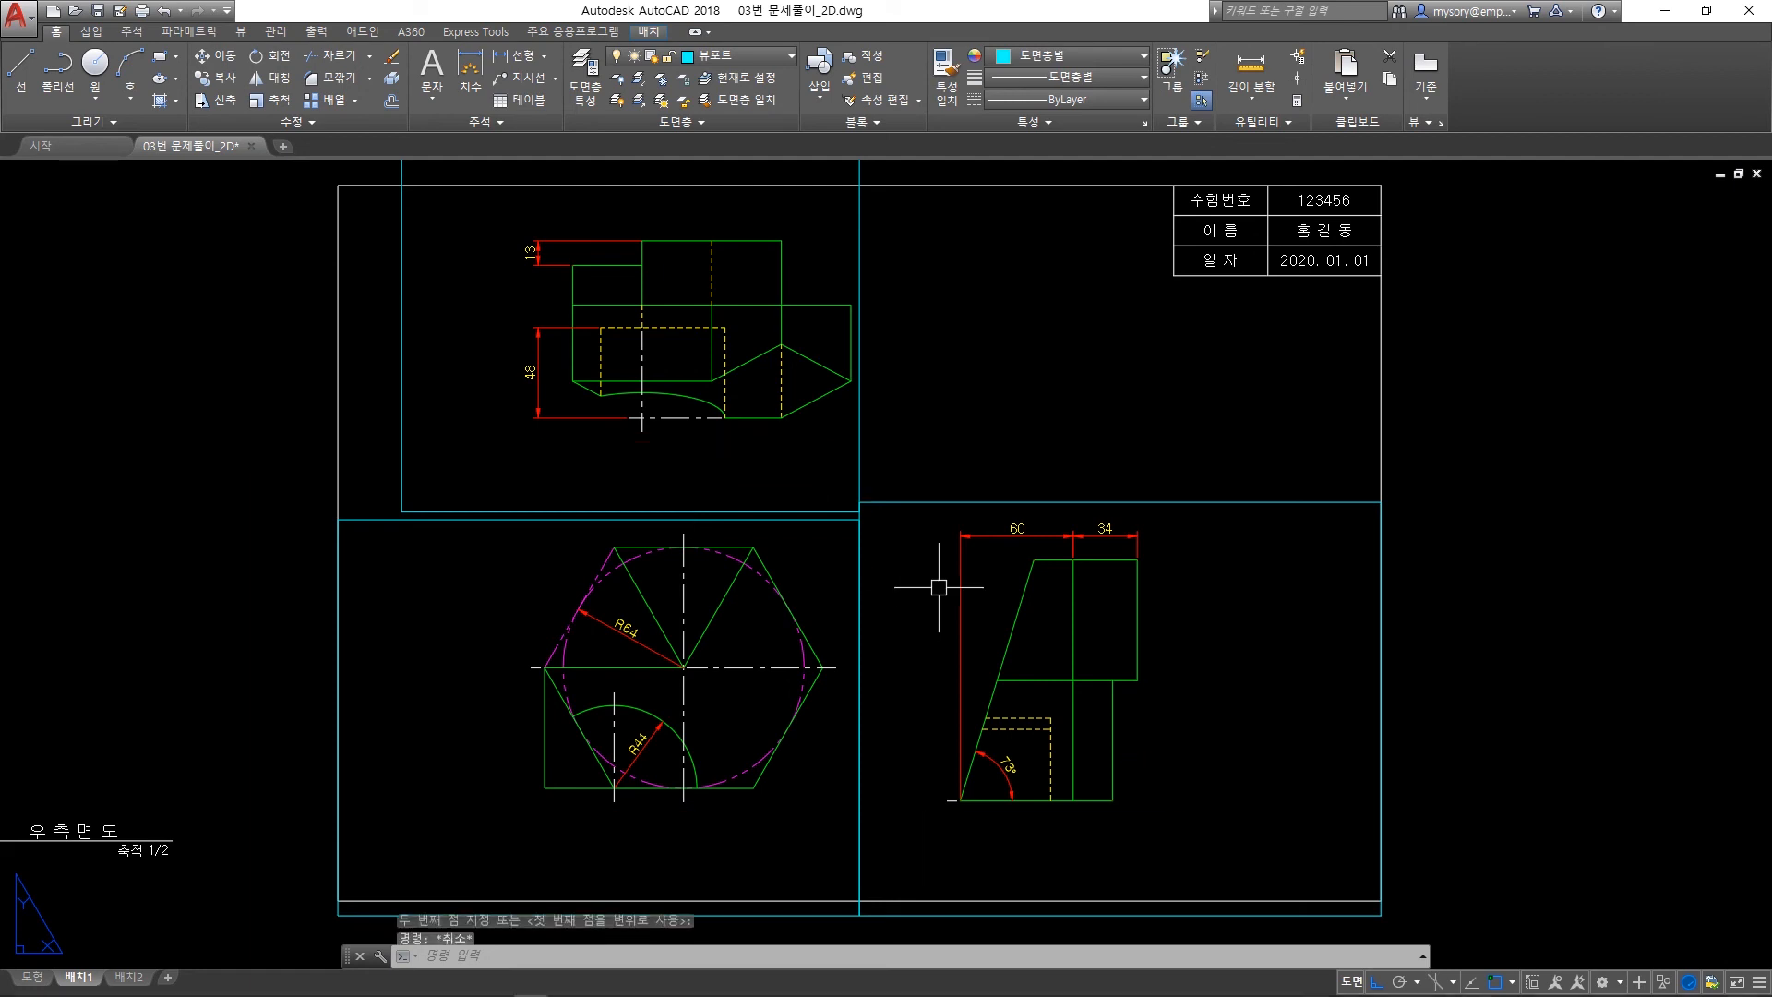
# Move the right side view's viewport about 3 units horizontally away from the front view's viewport.
pyautogui.write('m')
pyautogui.press('space')
pyautogui.click(1126, 431)
pyautogui.click(1057, 528)
pyautogui.press('space')
pyautogui.click(1057, 445)
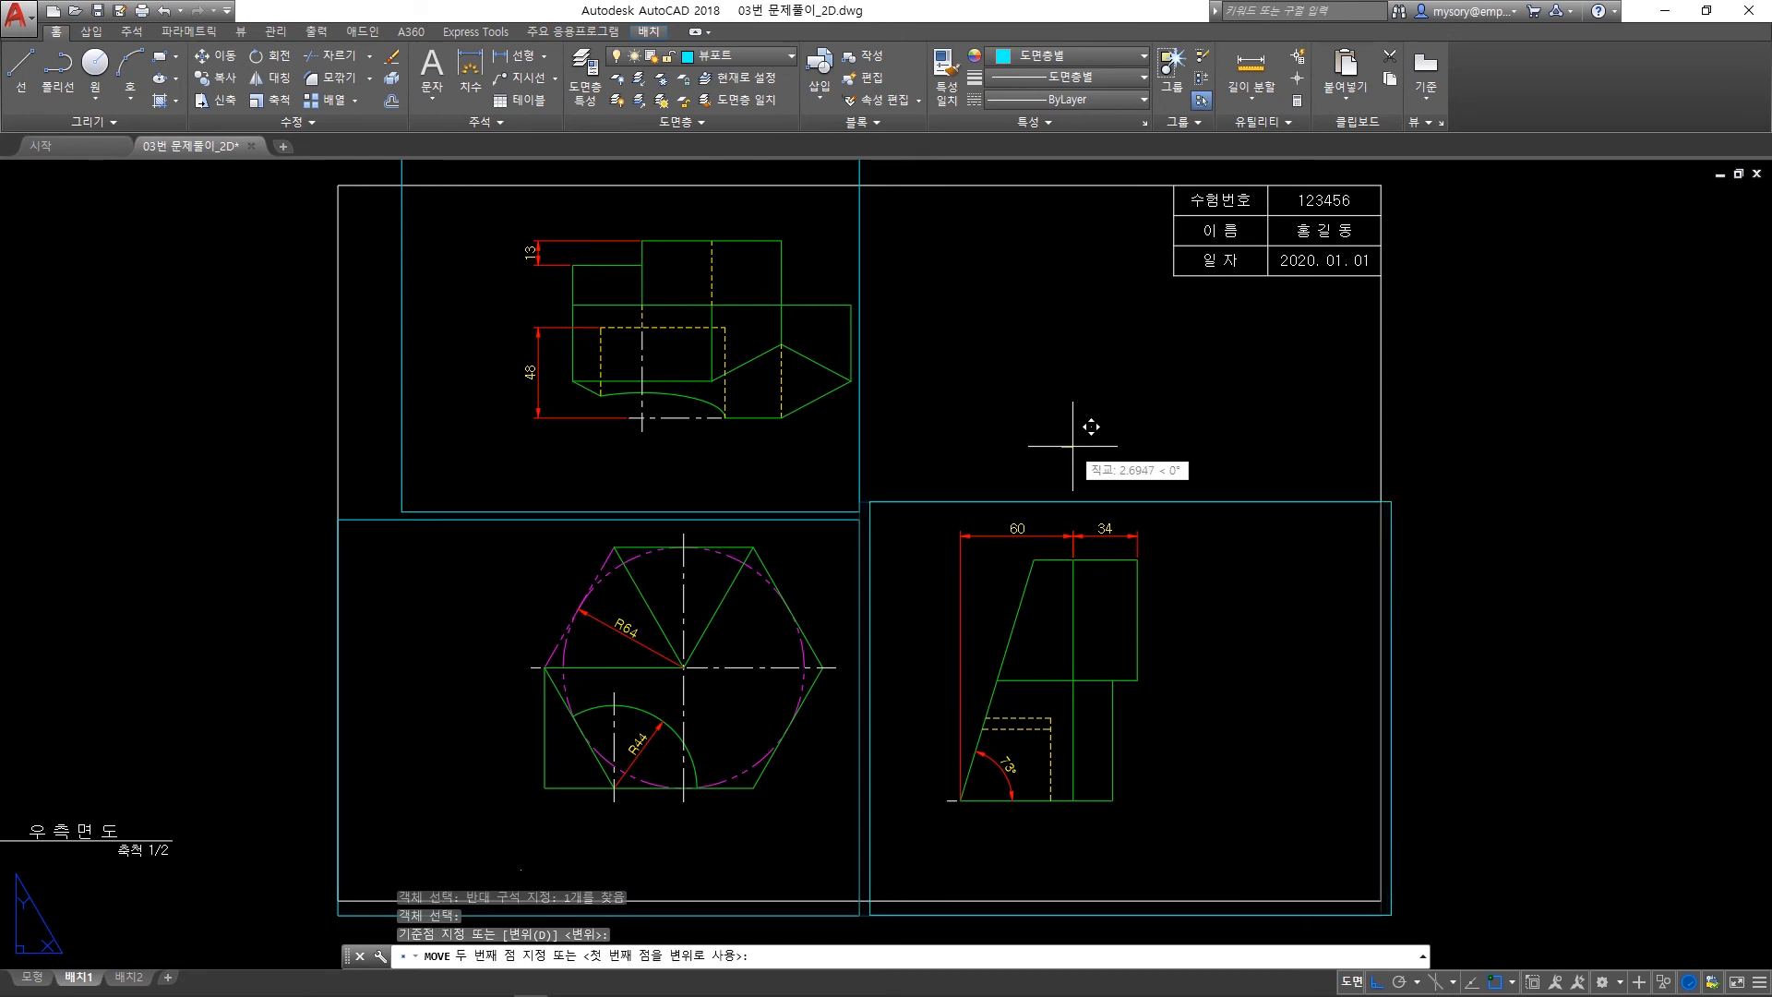
pyautogui.click(1069, 447)
# Turn ortho off and move the front view's viewport slightly down and toward the drawing frame's left border.
pyautogui.press('space')
pyautogui.click(368, 519)
pyautogui.press('space')
pyautogui.click(427, 576)
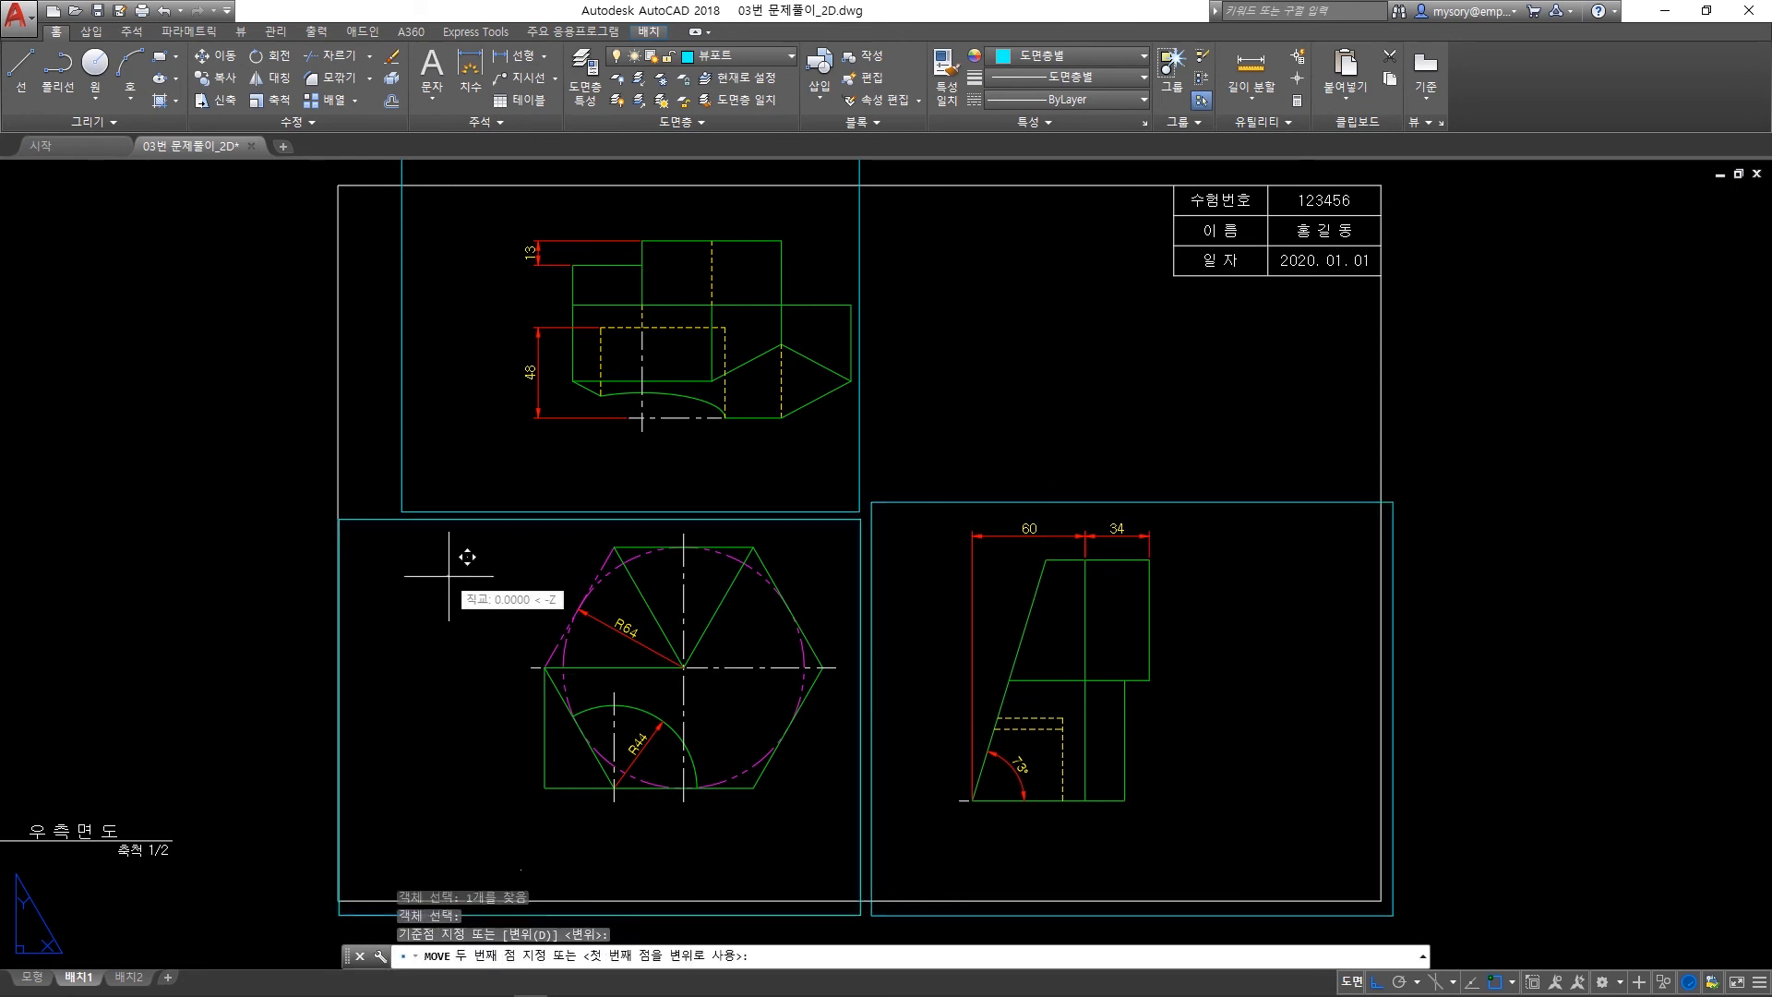
pyautogui.press('F8')
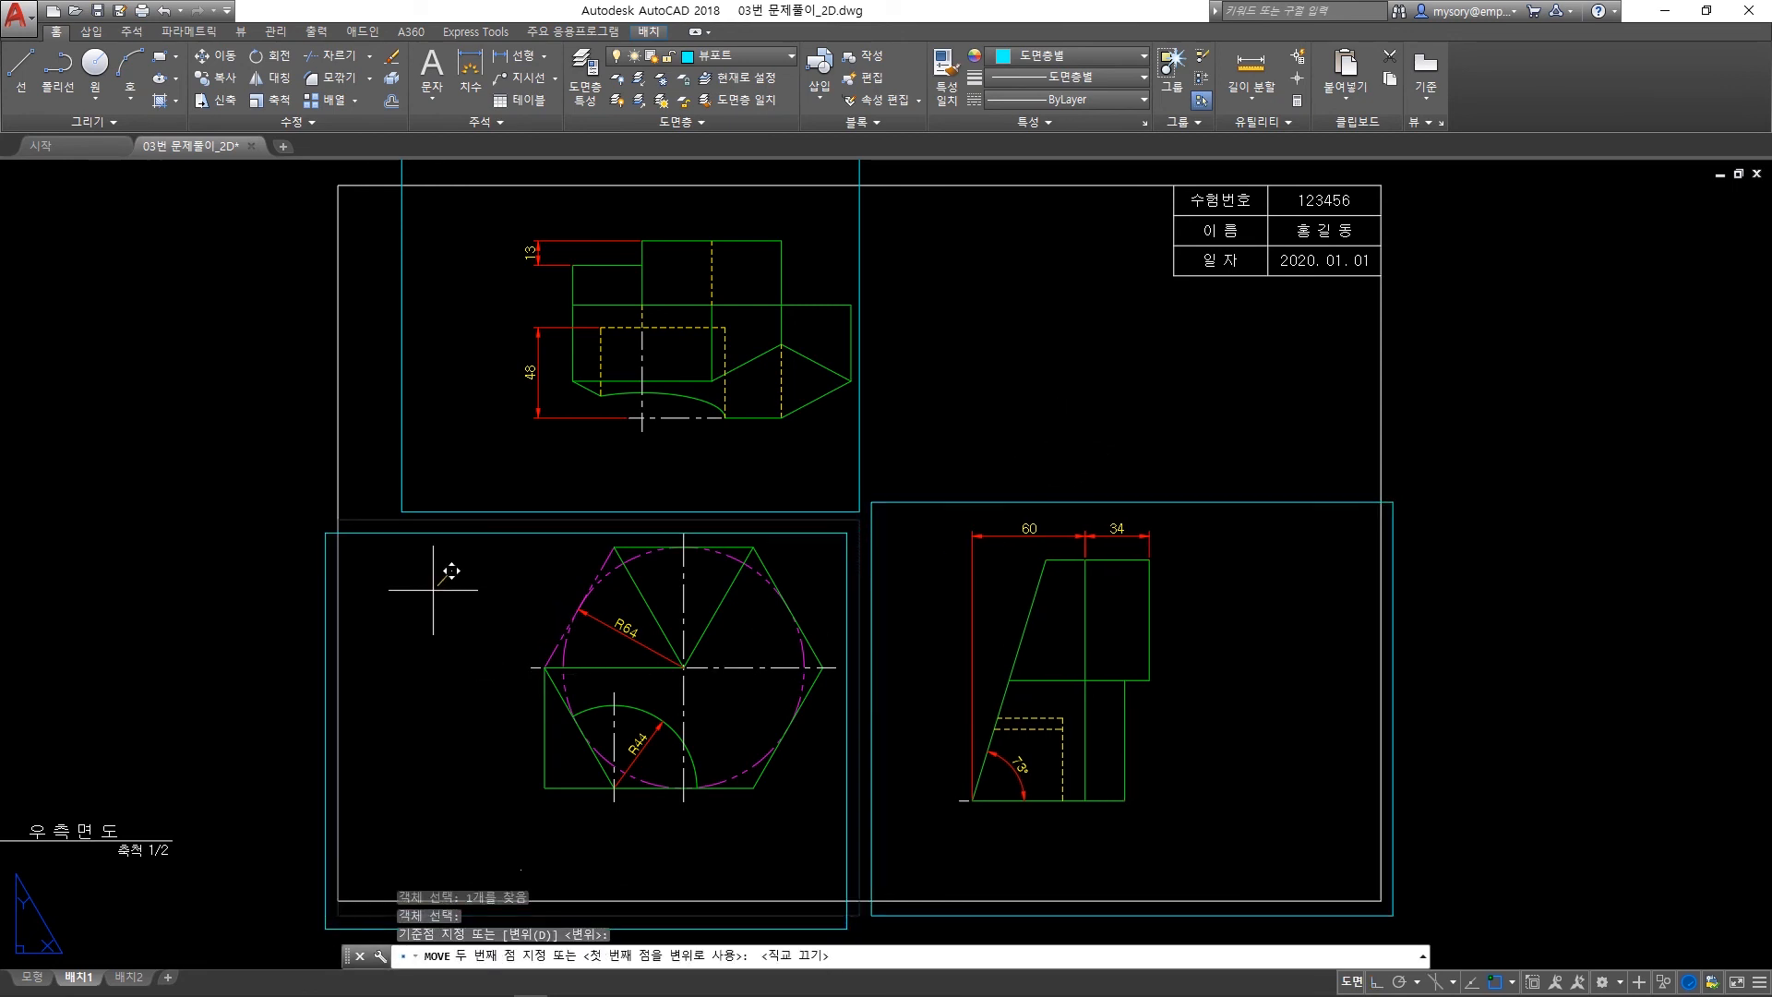
pyautogui.click(425, 589)
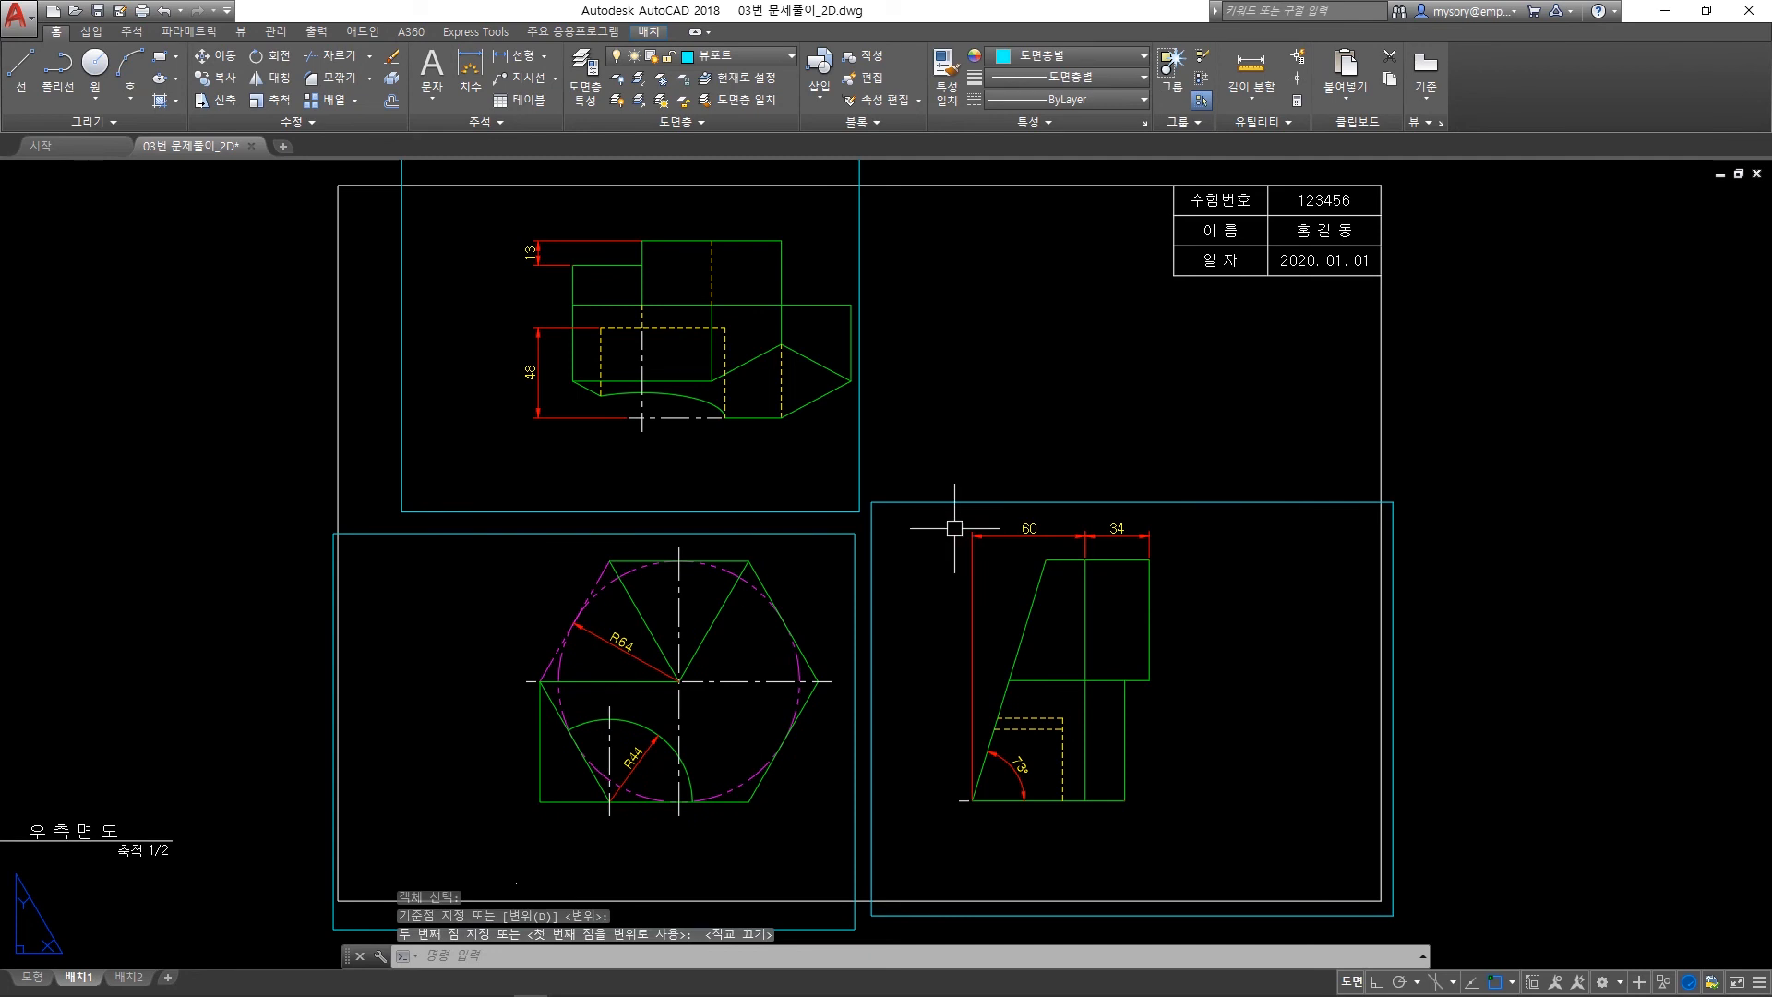
# Nudge the front view's viewport slightly back up and end the command.
pyautogui.press('space')
pyautogui.click(475, 541)
pyautogui.click(462, 526)
pyautogui.press('space')
pyautogui.click(468, 572)
pyautogui.click(468, 566)
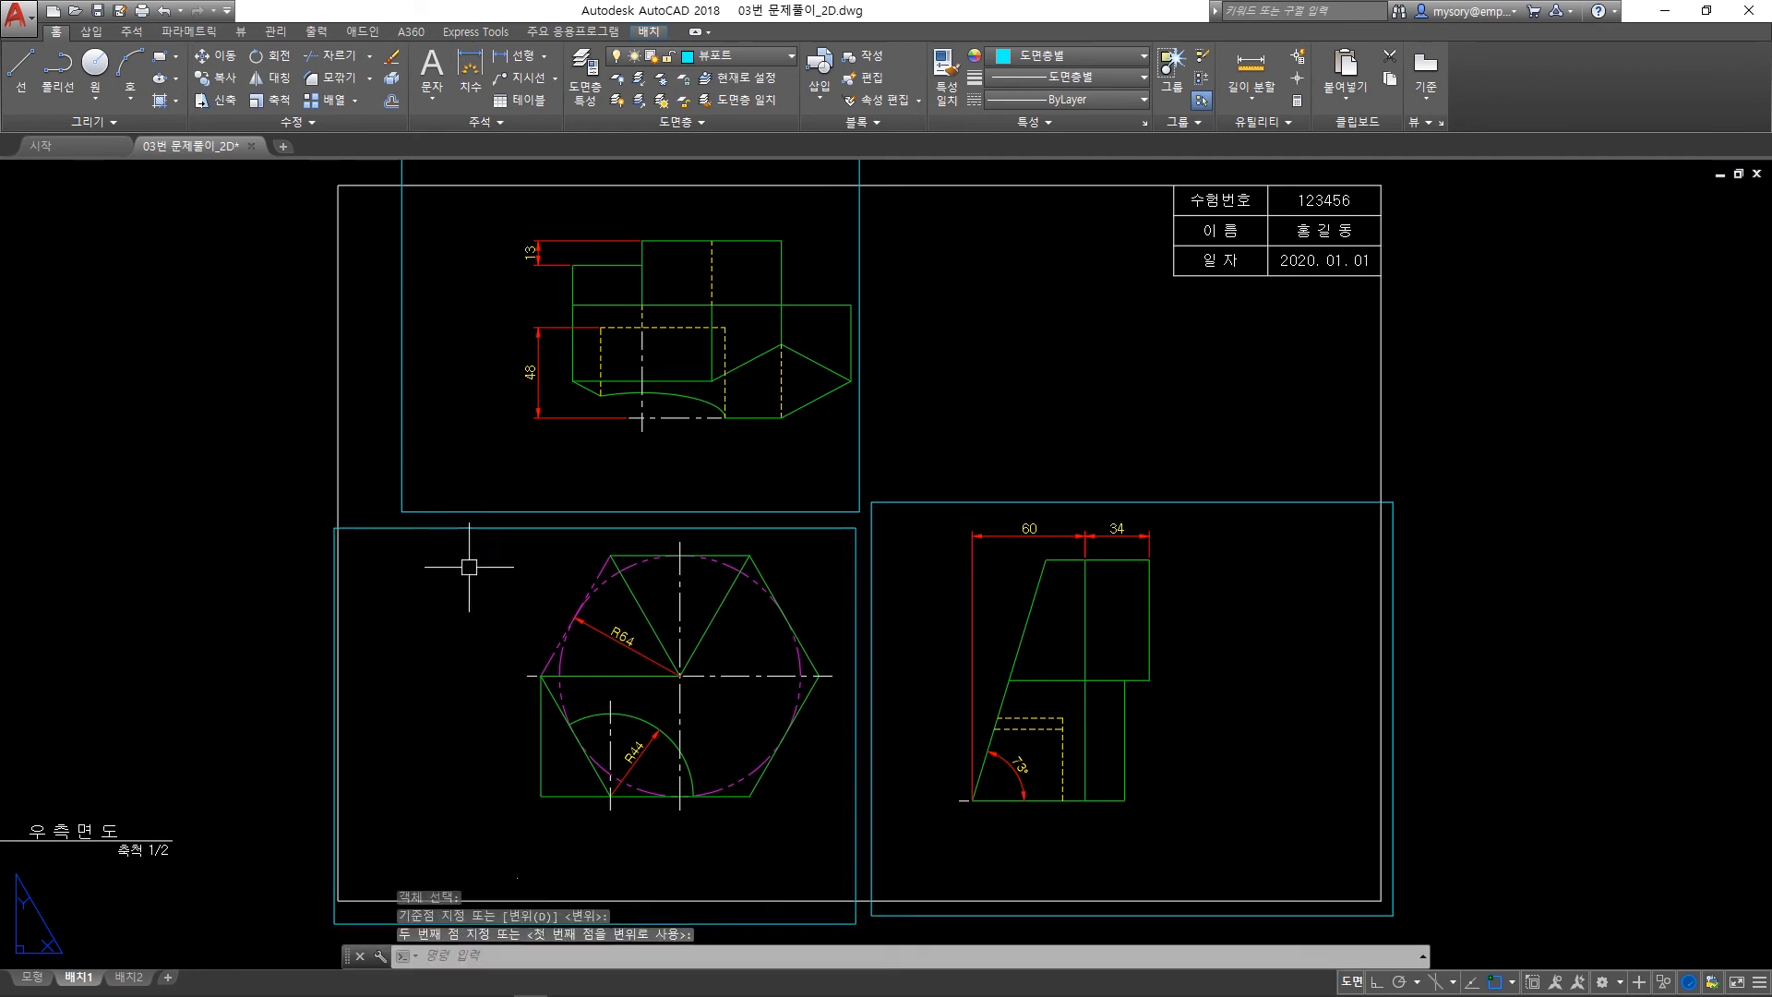
pyautogui.press('Escape')
pyautogui.press('Escape')
pyautogui.press('Escape')
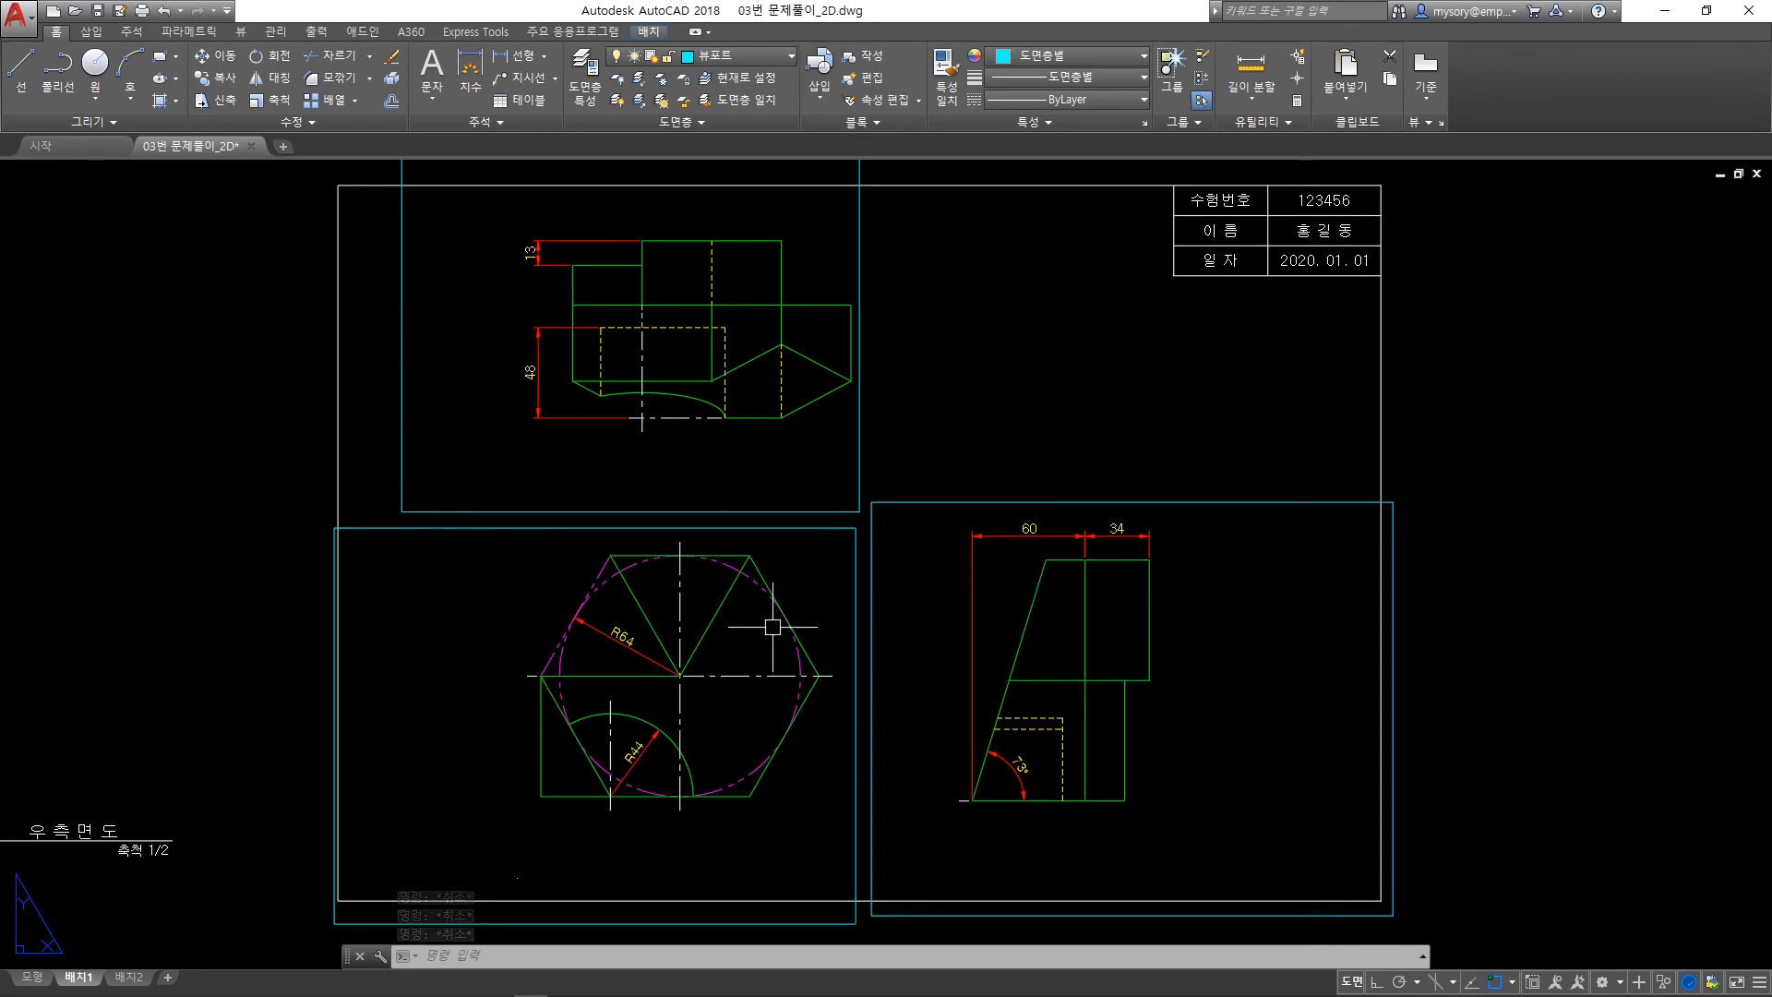
# Draw a horizontal construction line through the base line of the front view.
pyautogui.write('xl')
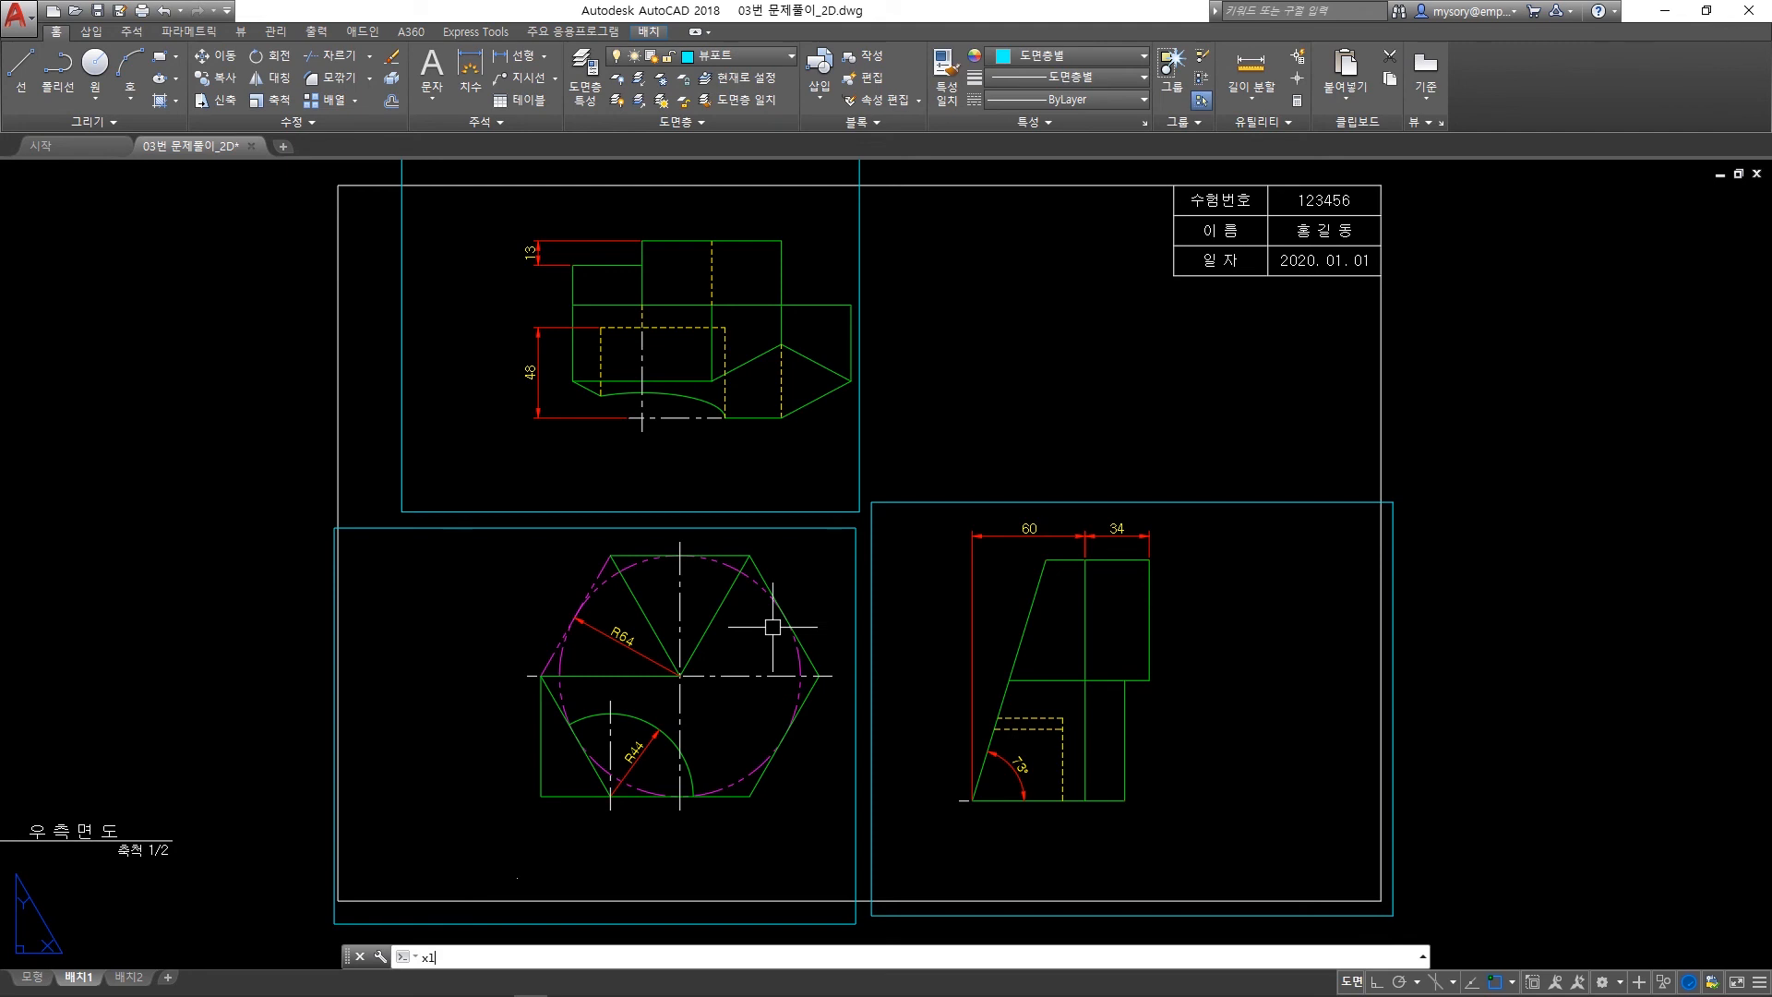
pyautogui.press('Return')
pyautogui.write('h')
pyautogui.press('Return')
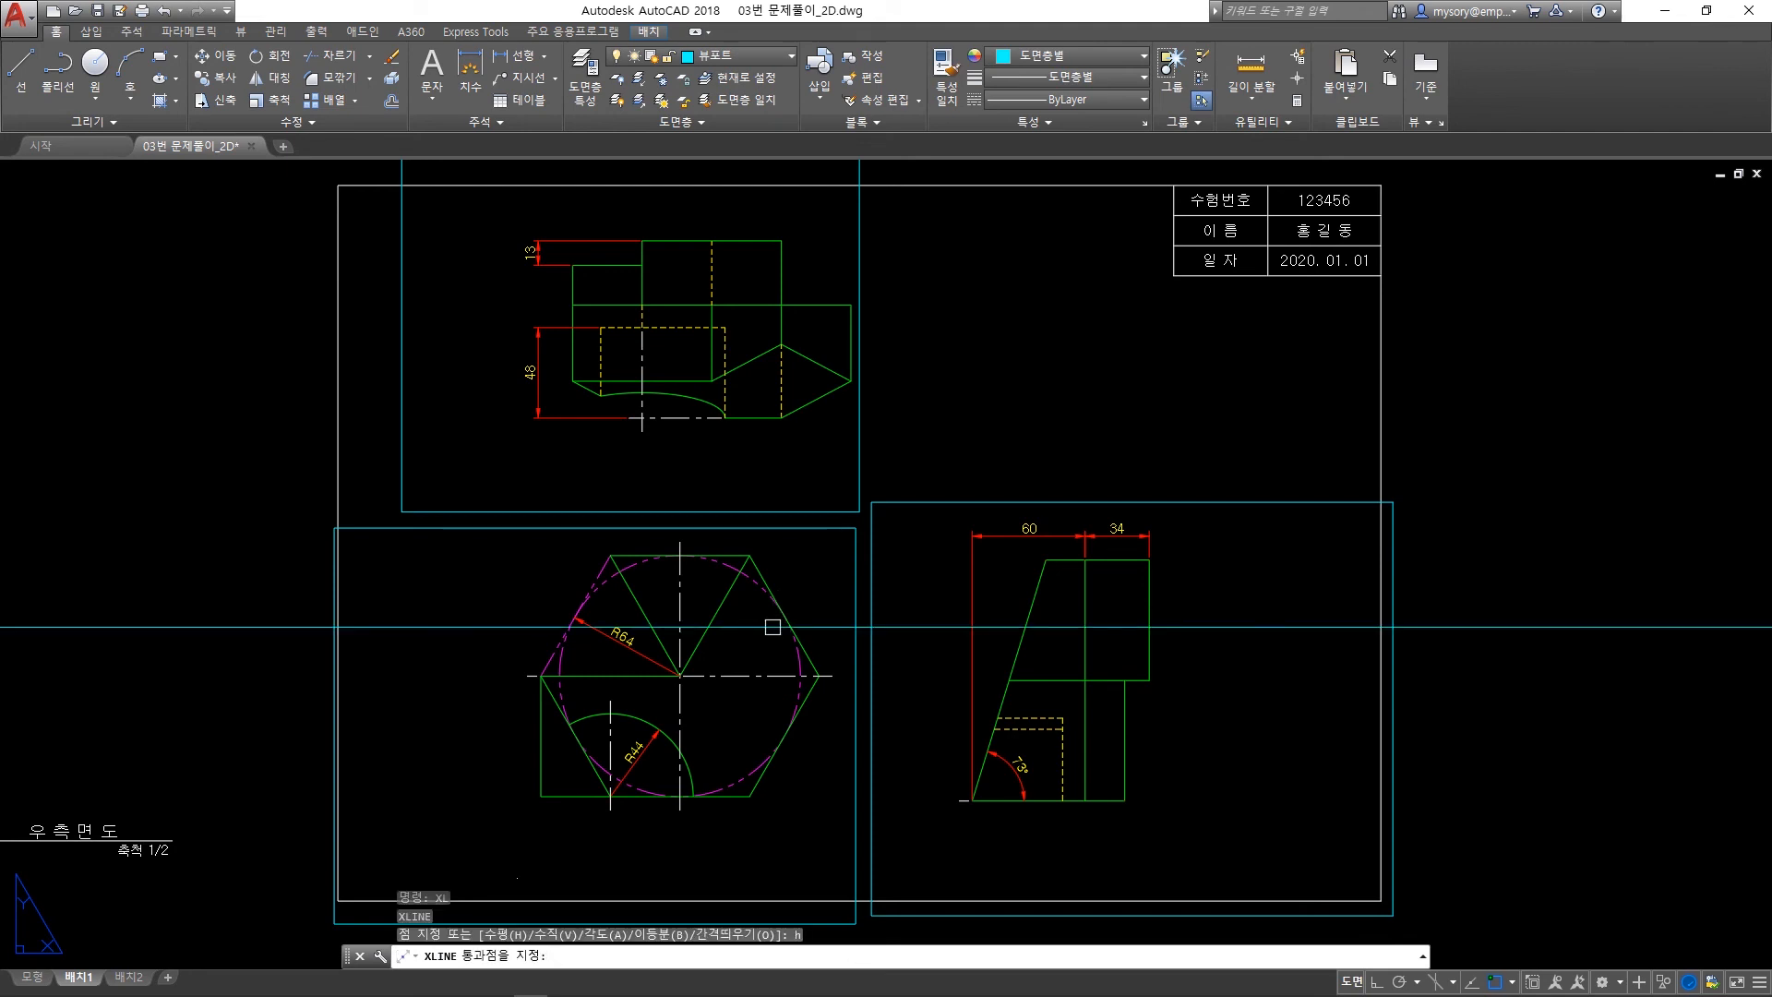
pyautogui.click(600, 796)
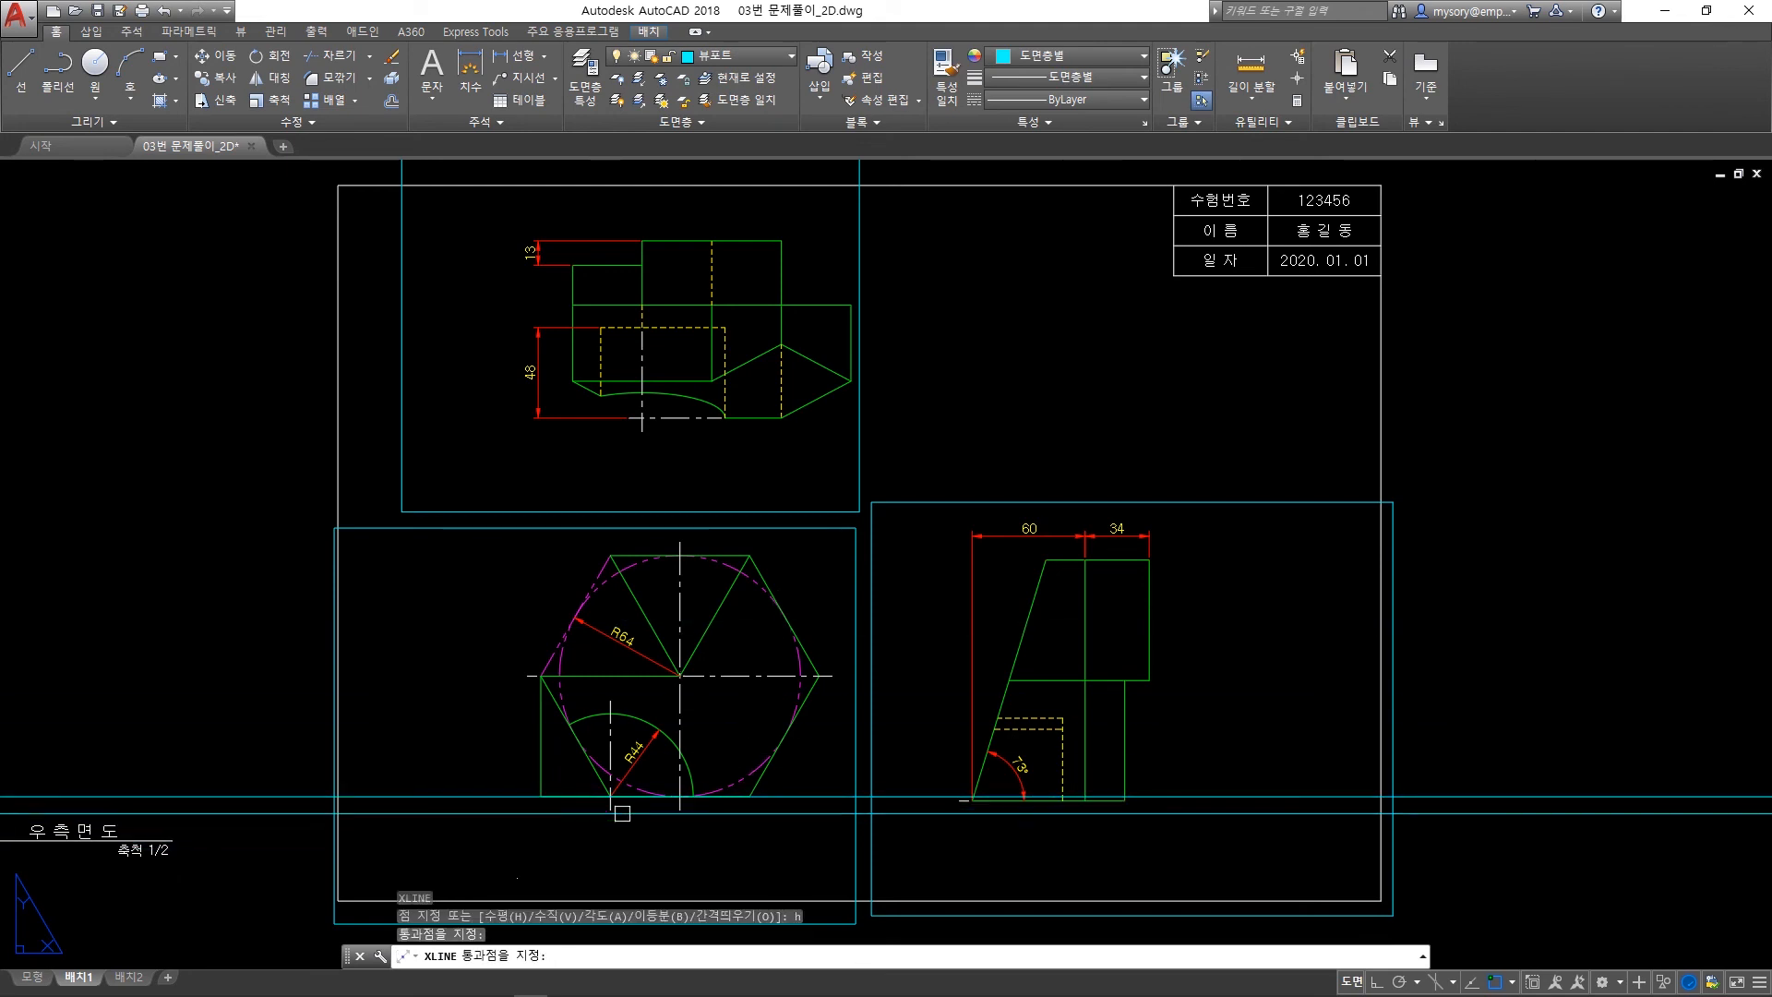
pyautogui.press('Return')
# Move the right side view's viewport so the view's lower-right corner sits on the horizontal construction line.
pyautogui.scroll(4, 917, 752)
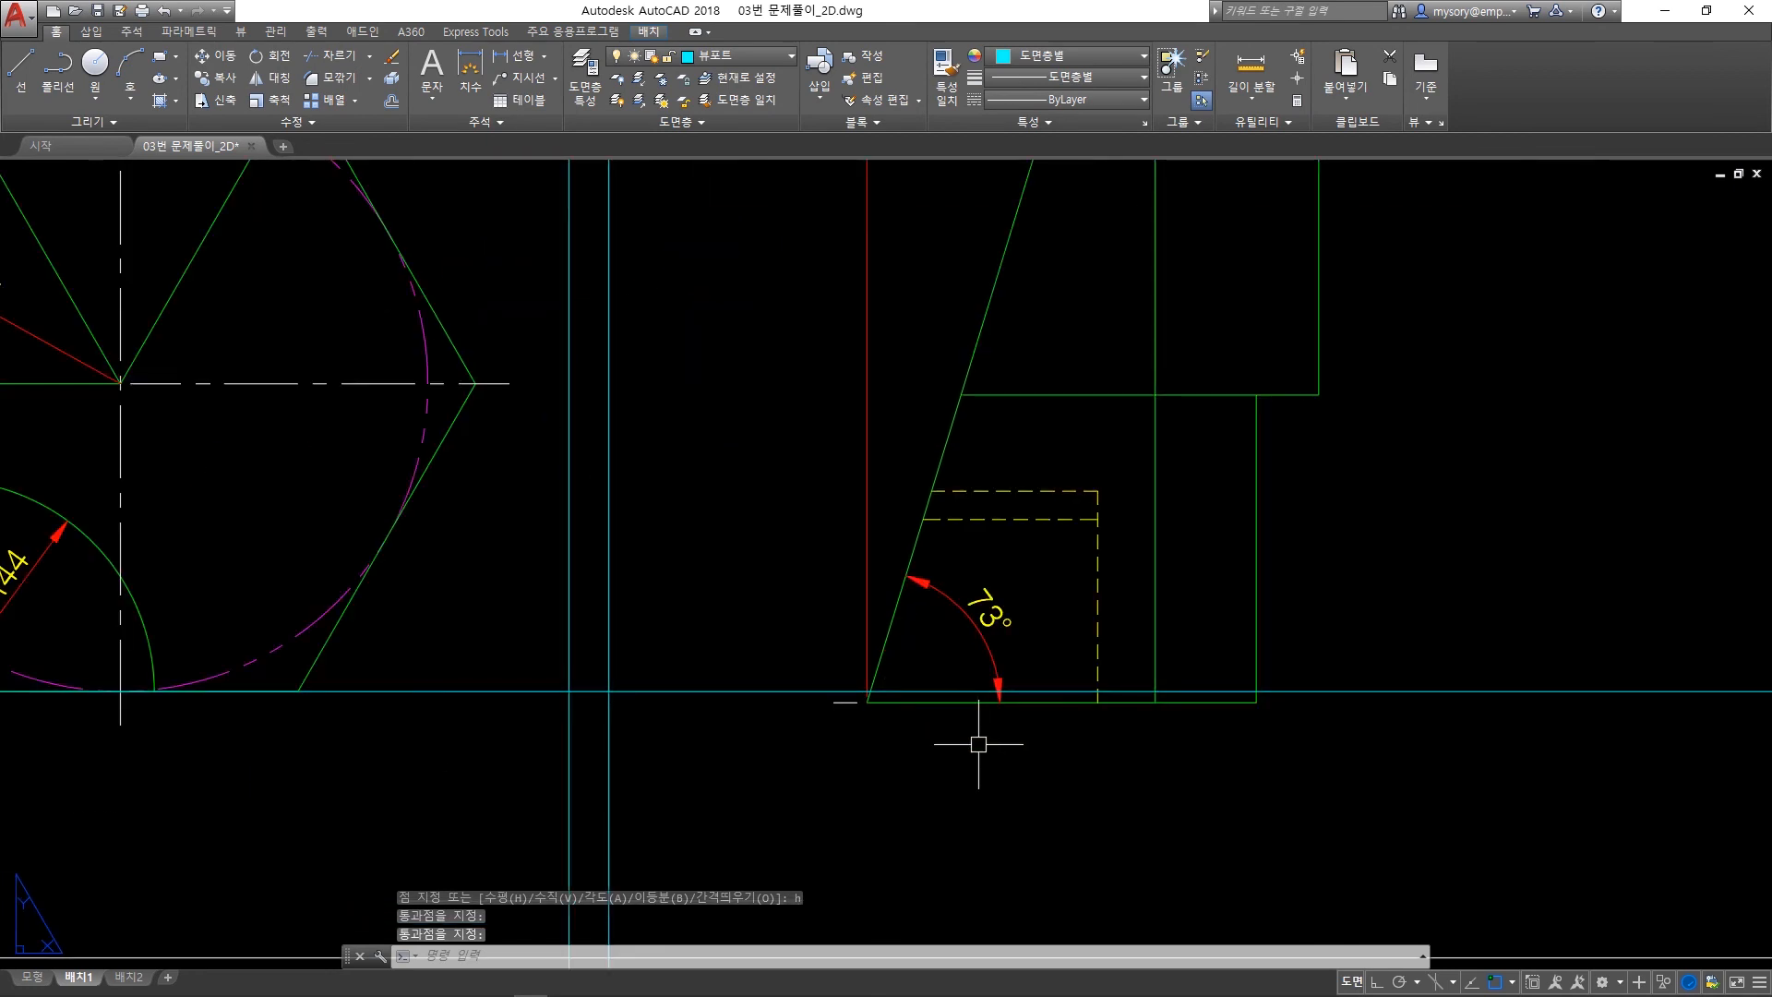
pyautogui.write('m')
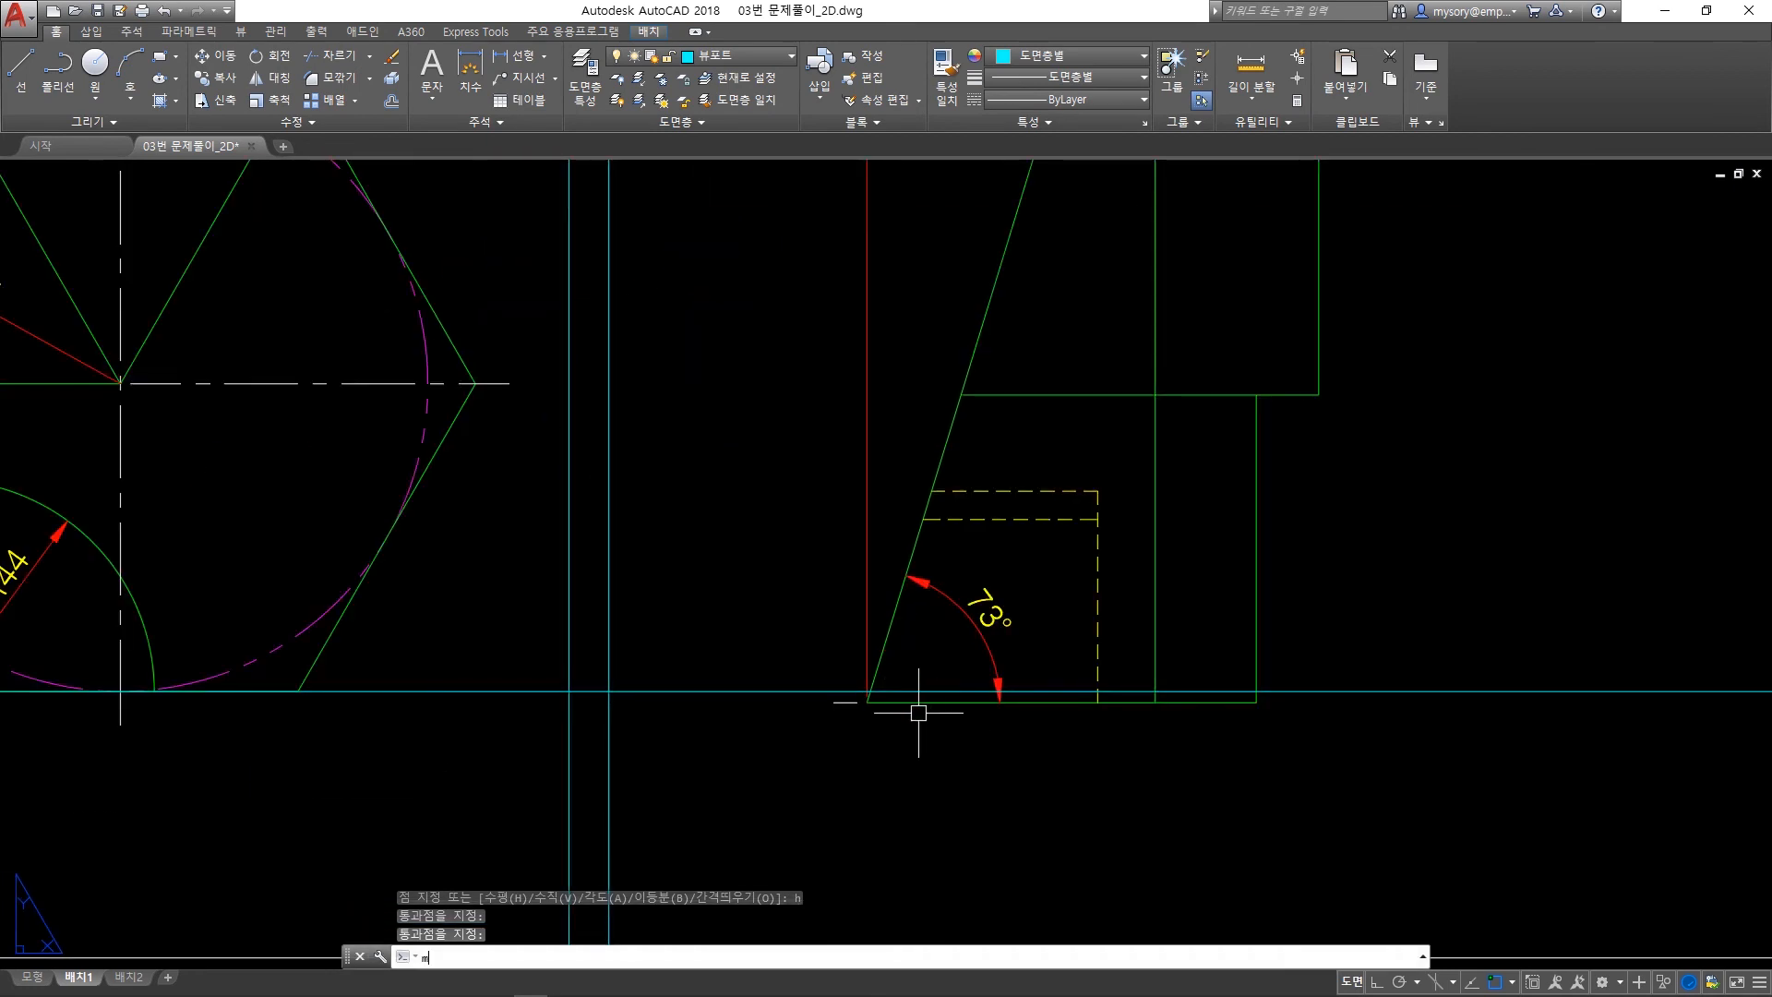
pyautogui.press('Return')
pyautogui.click(887, 532)
pyautogui.click(1020, 597)
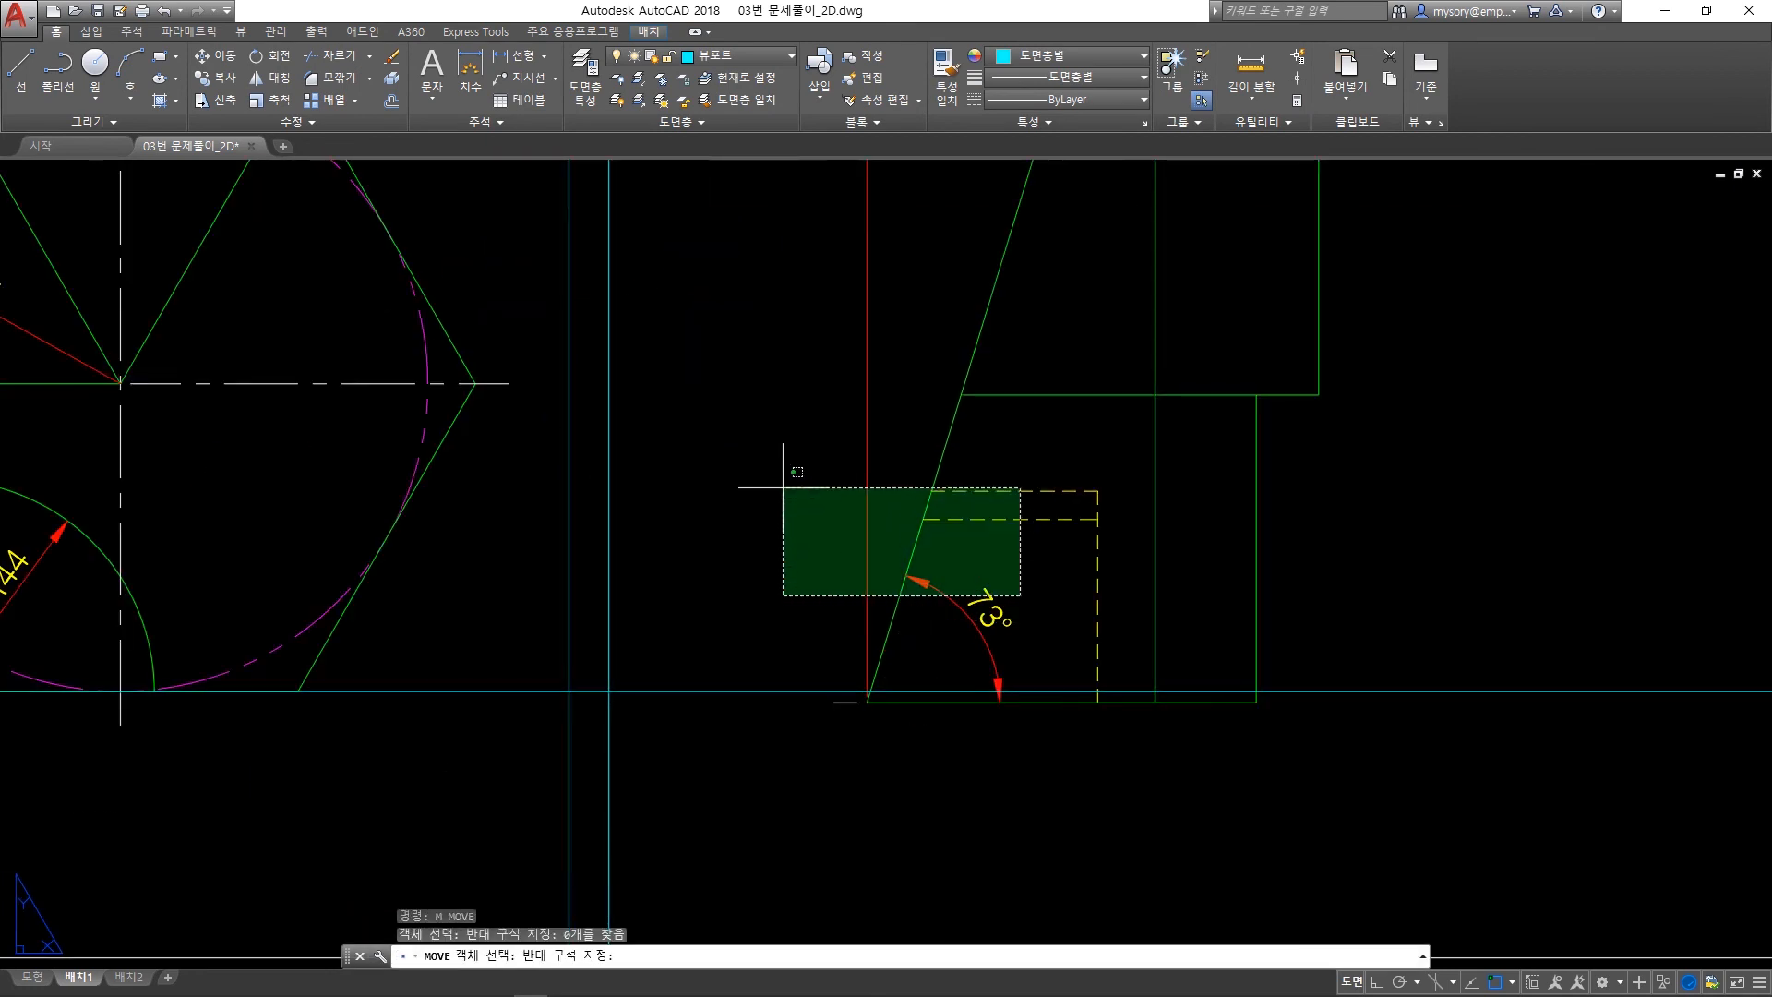
pyautogui.click(783, 488)
pyautogui.click(978, 590)
pyautogui.click(827, 498)
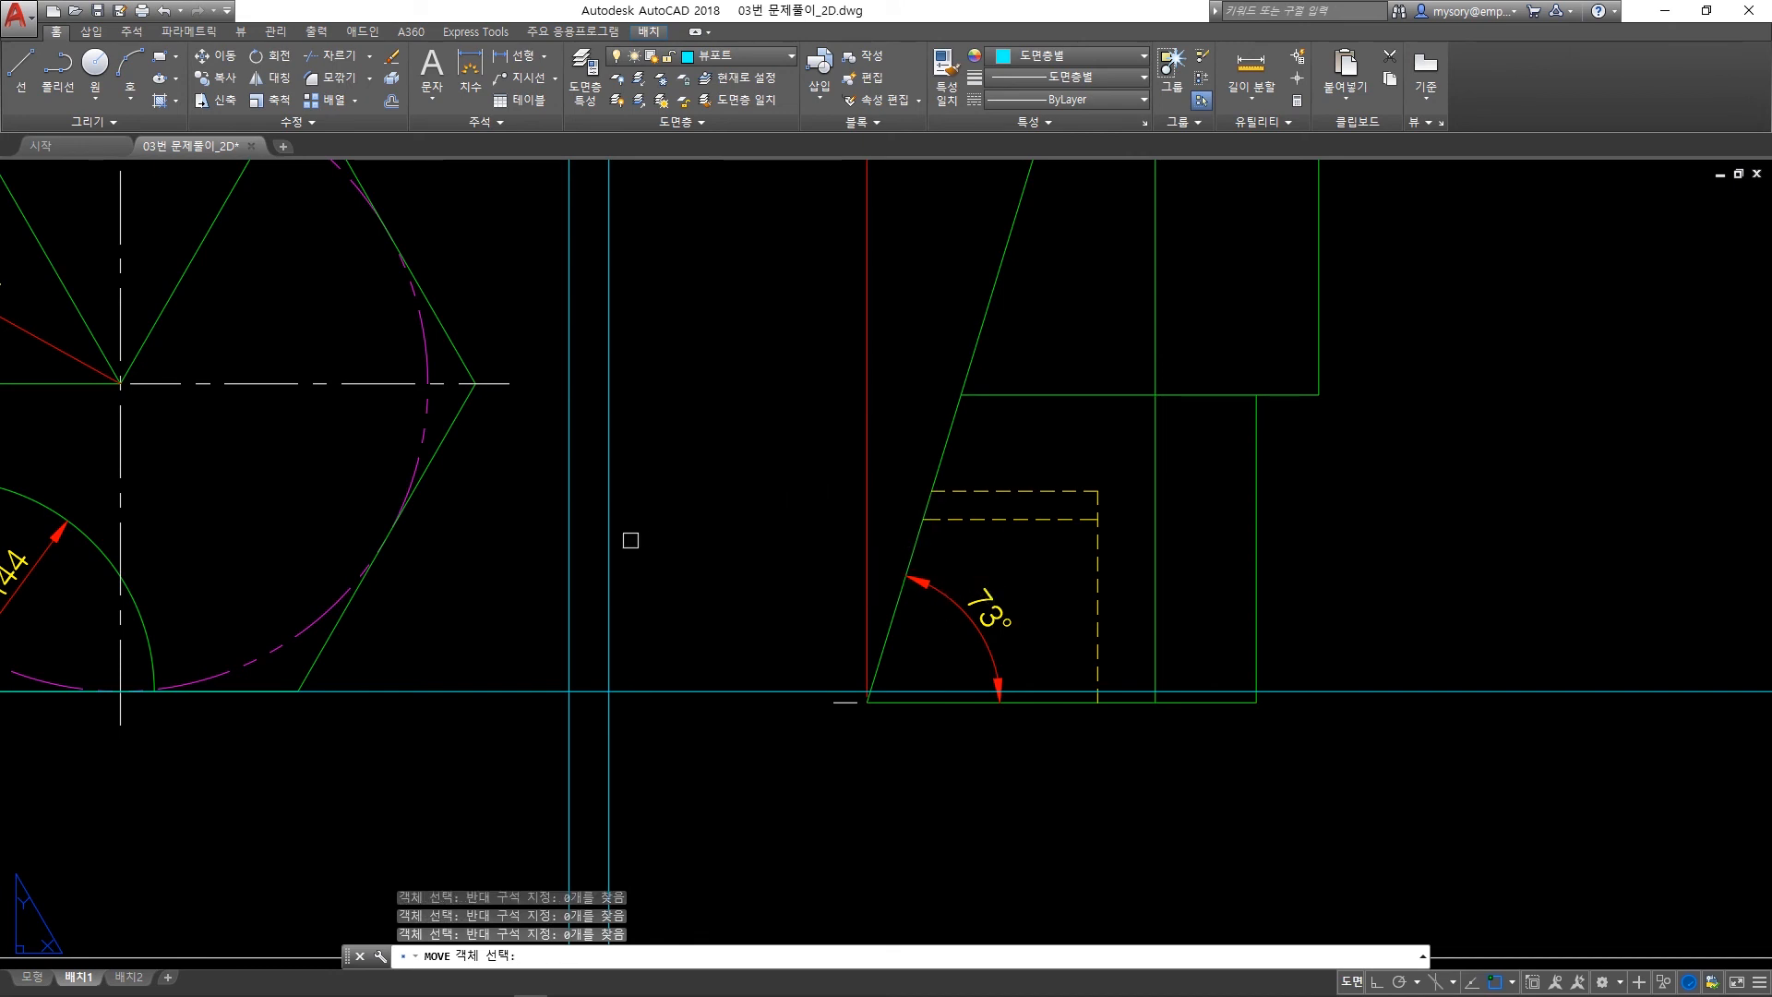
pyautogui.click(612, 506)
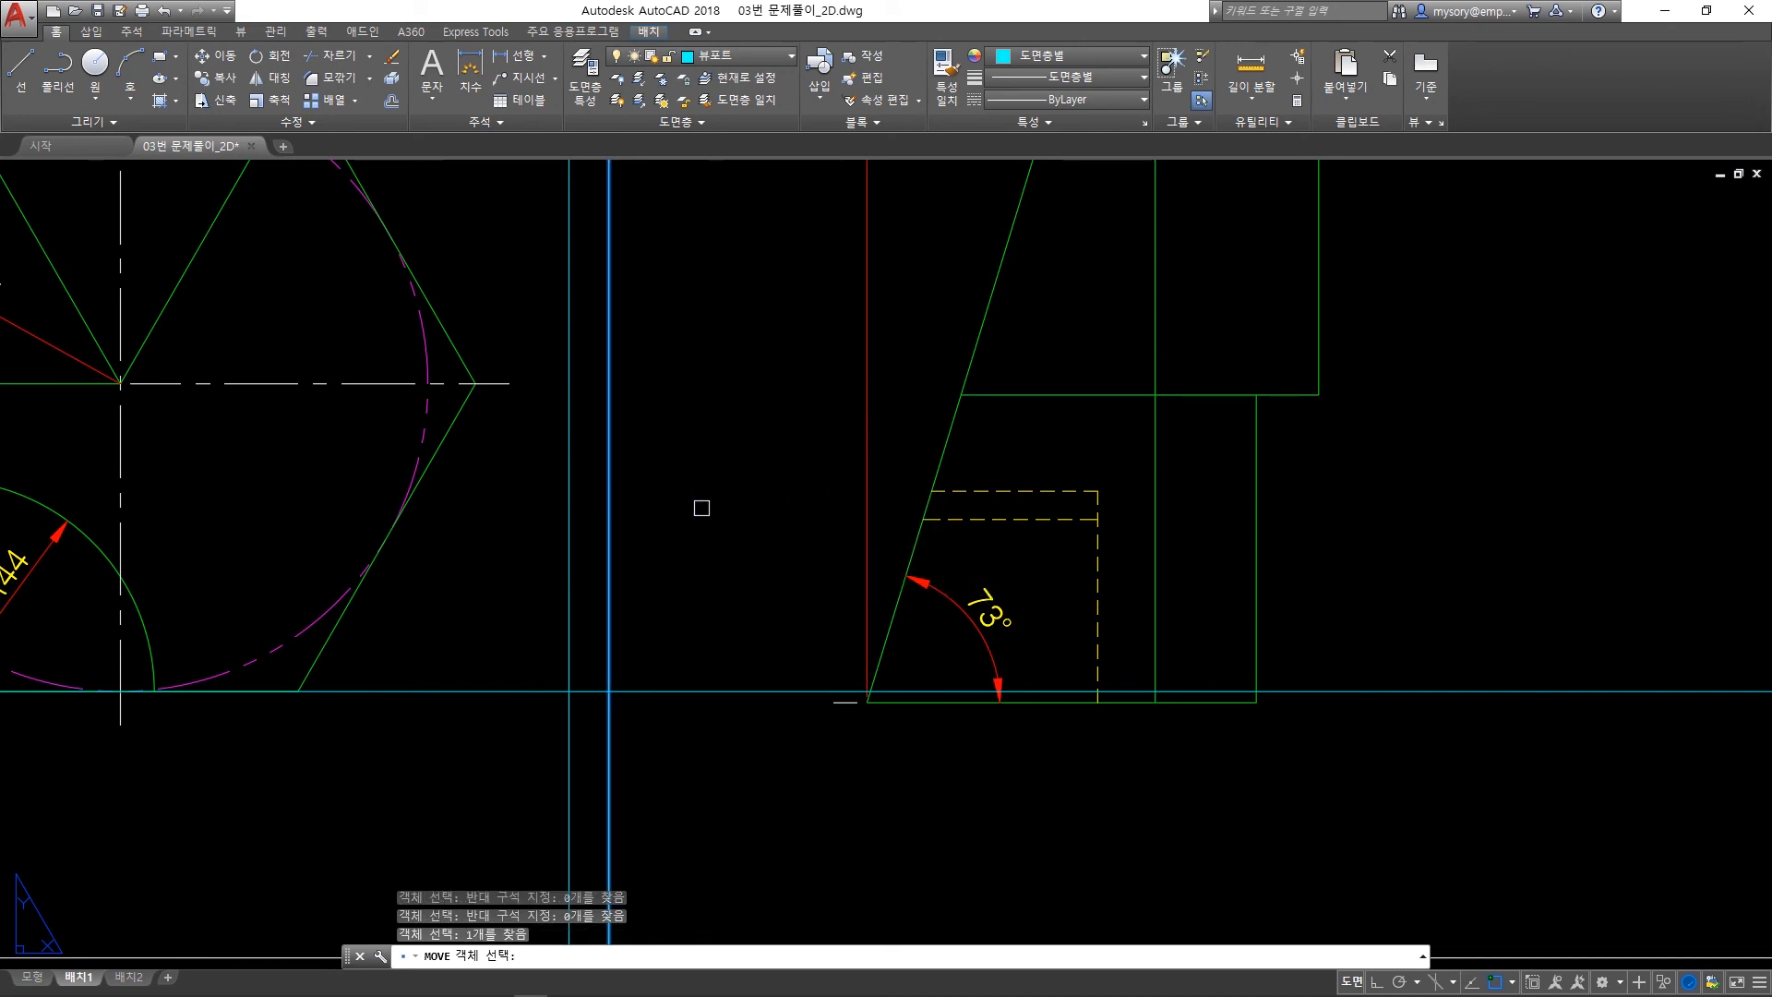
pyautogui.press('Return')
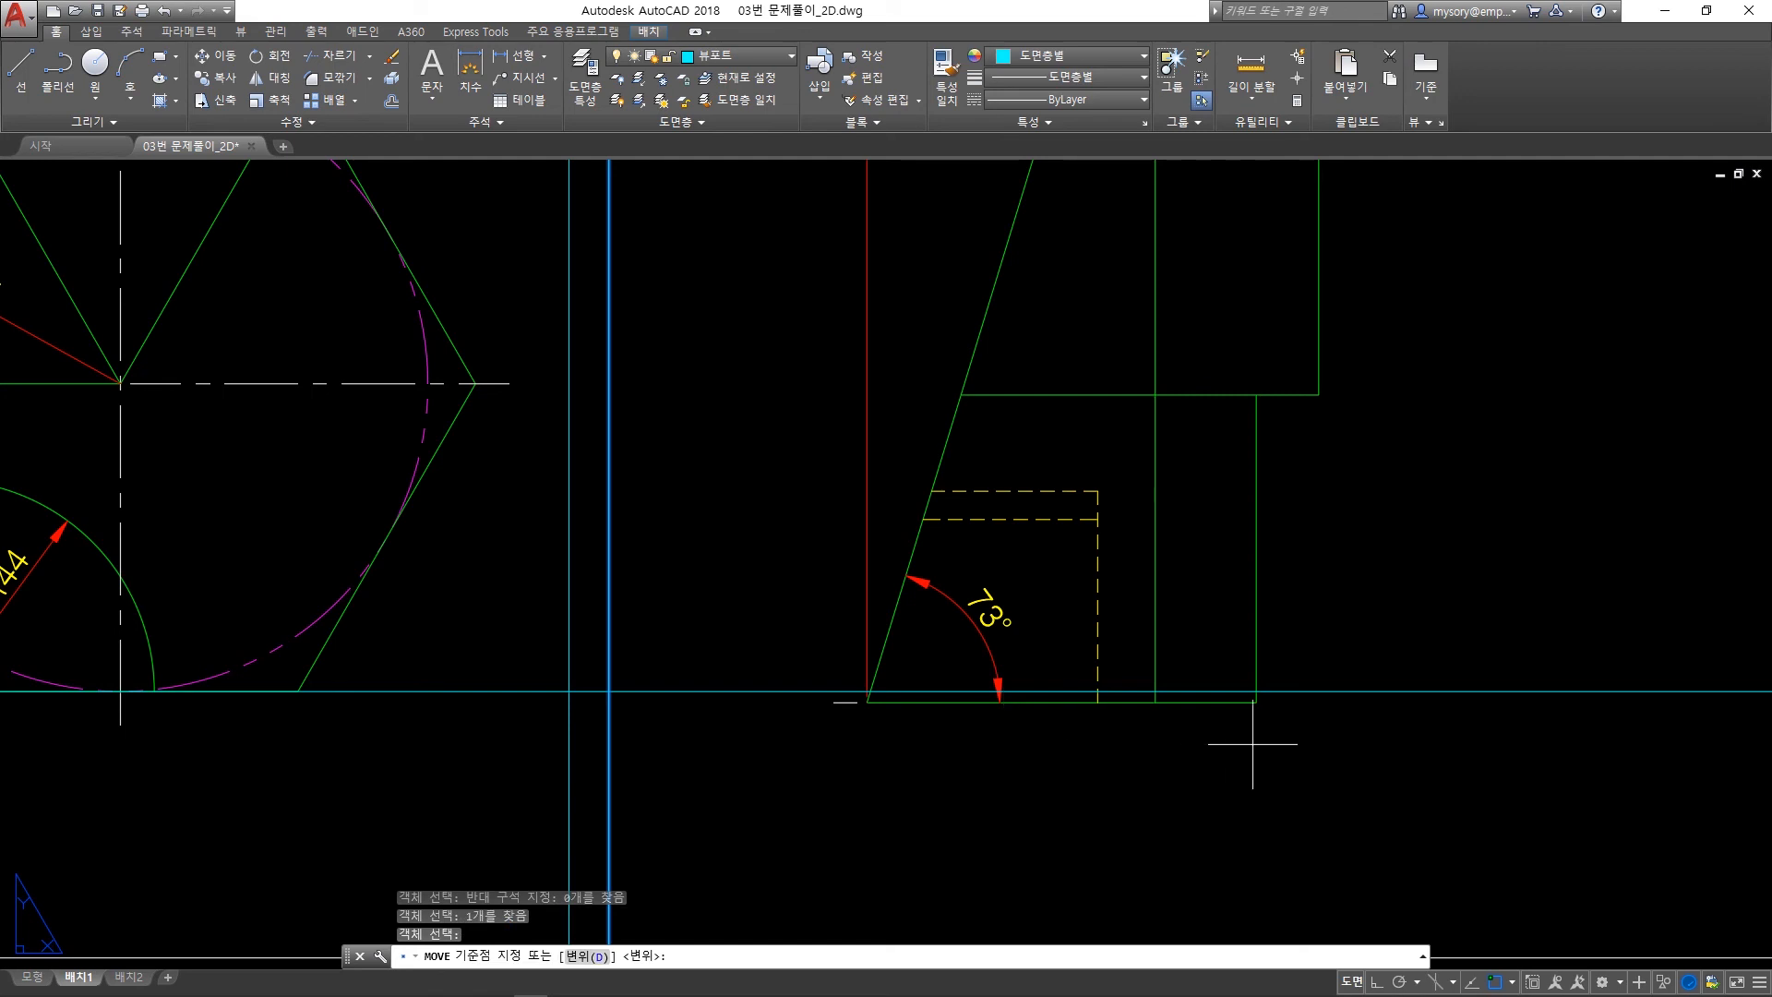
pyautogui.click(1256, 703)
pyautogui.click(1256, 690)
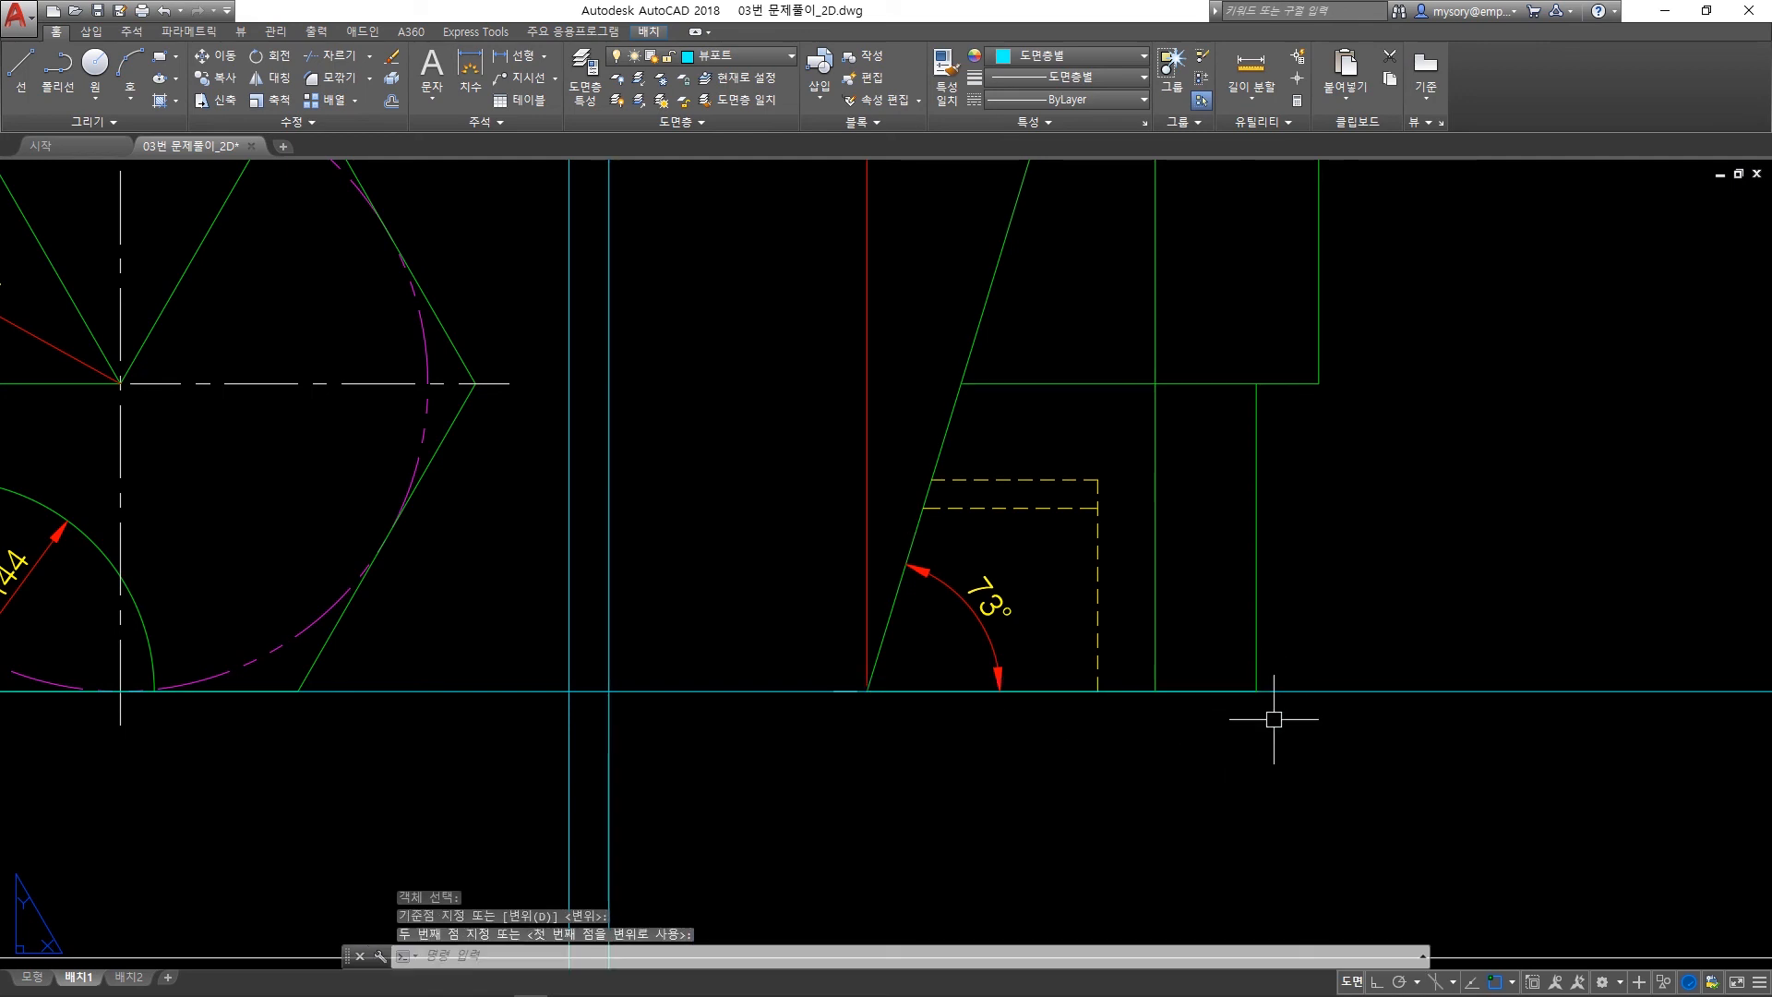
# Draw a vertical construction line through the left edge of the front view.
pyautogui.scroll(-5, 1261, 711)
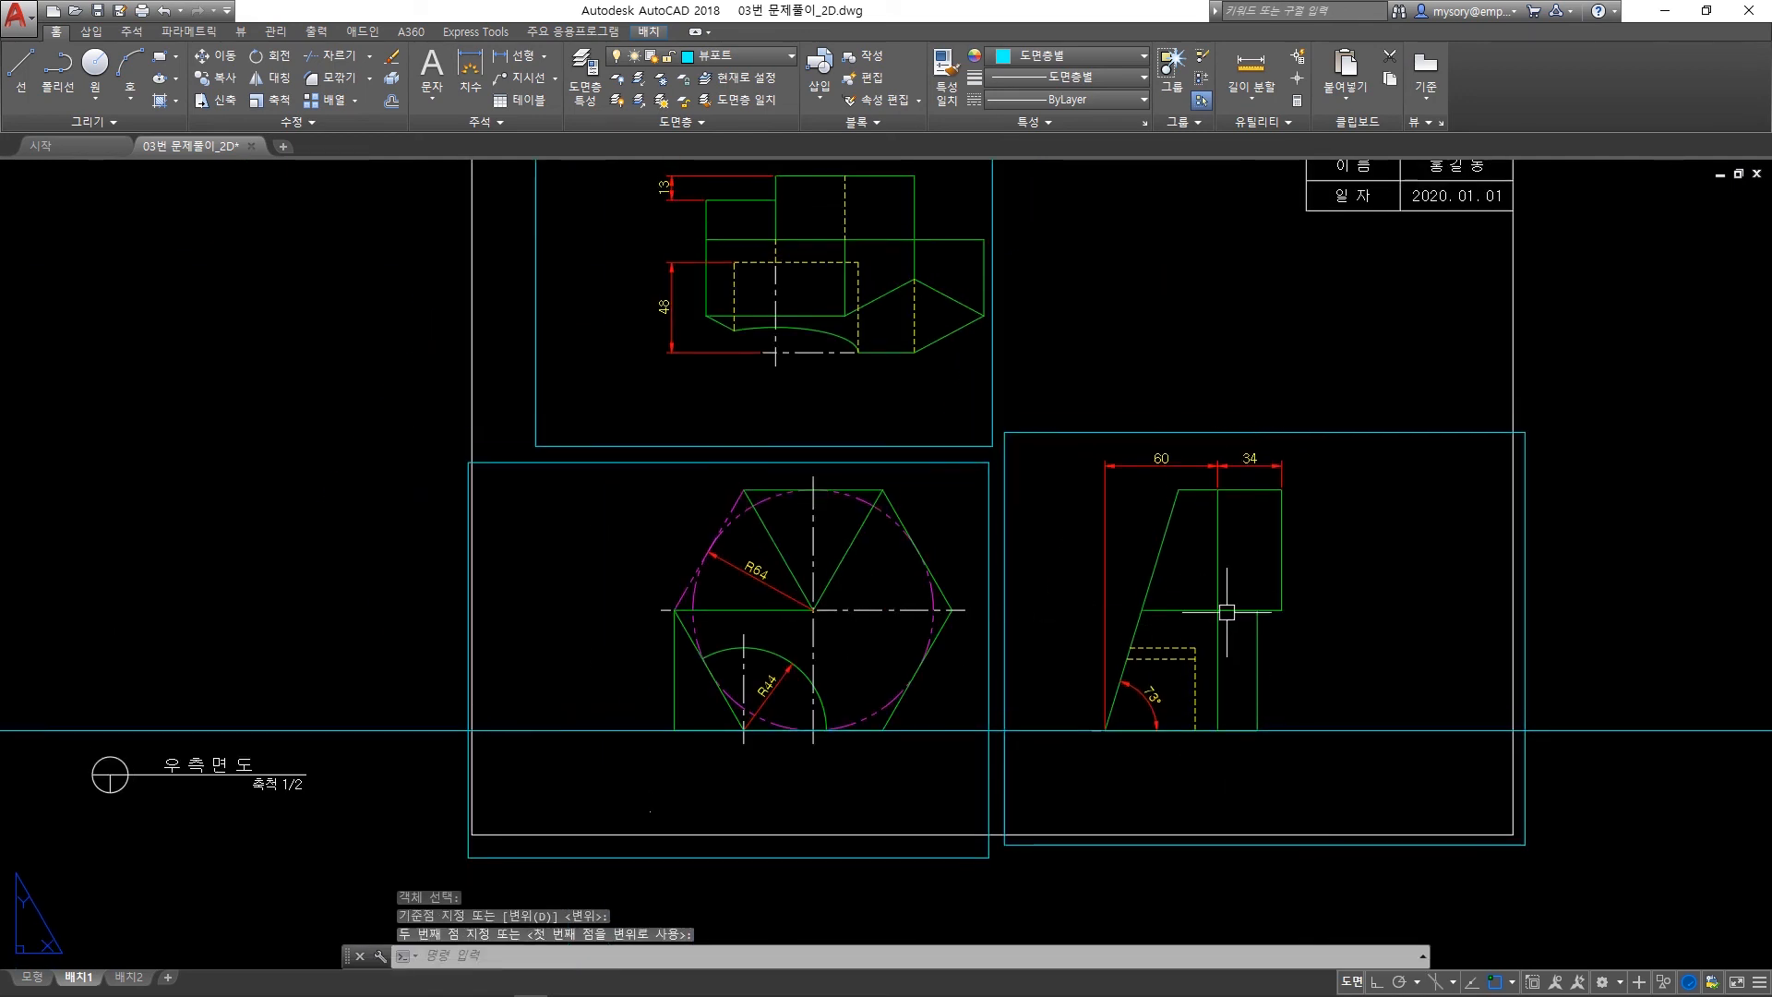
pyautogui.moveTo(744, 566); pyautogui.dragTo(816, 619, button='middle')
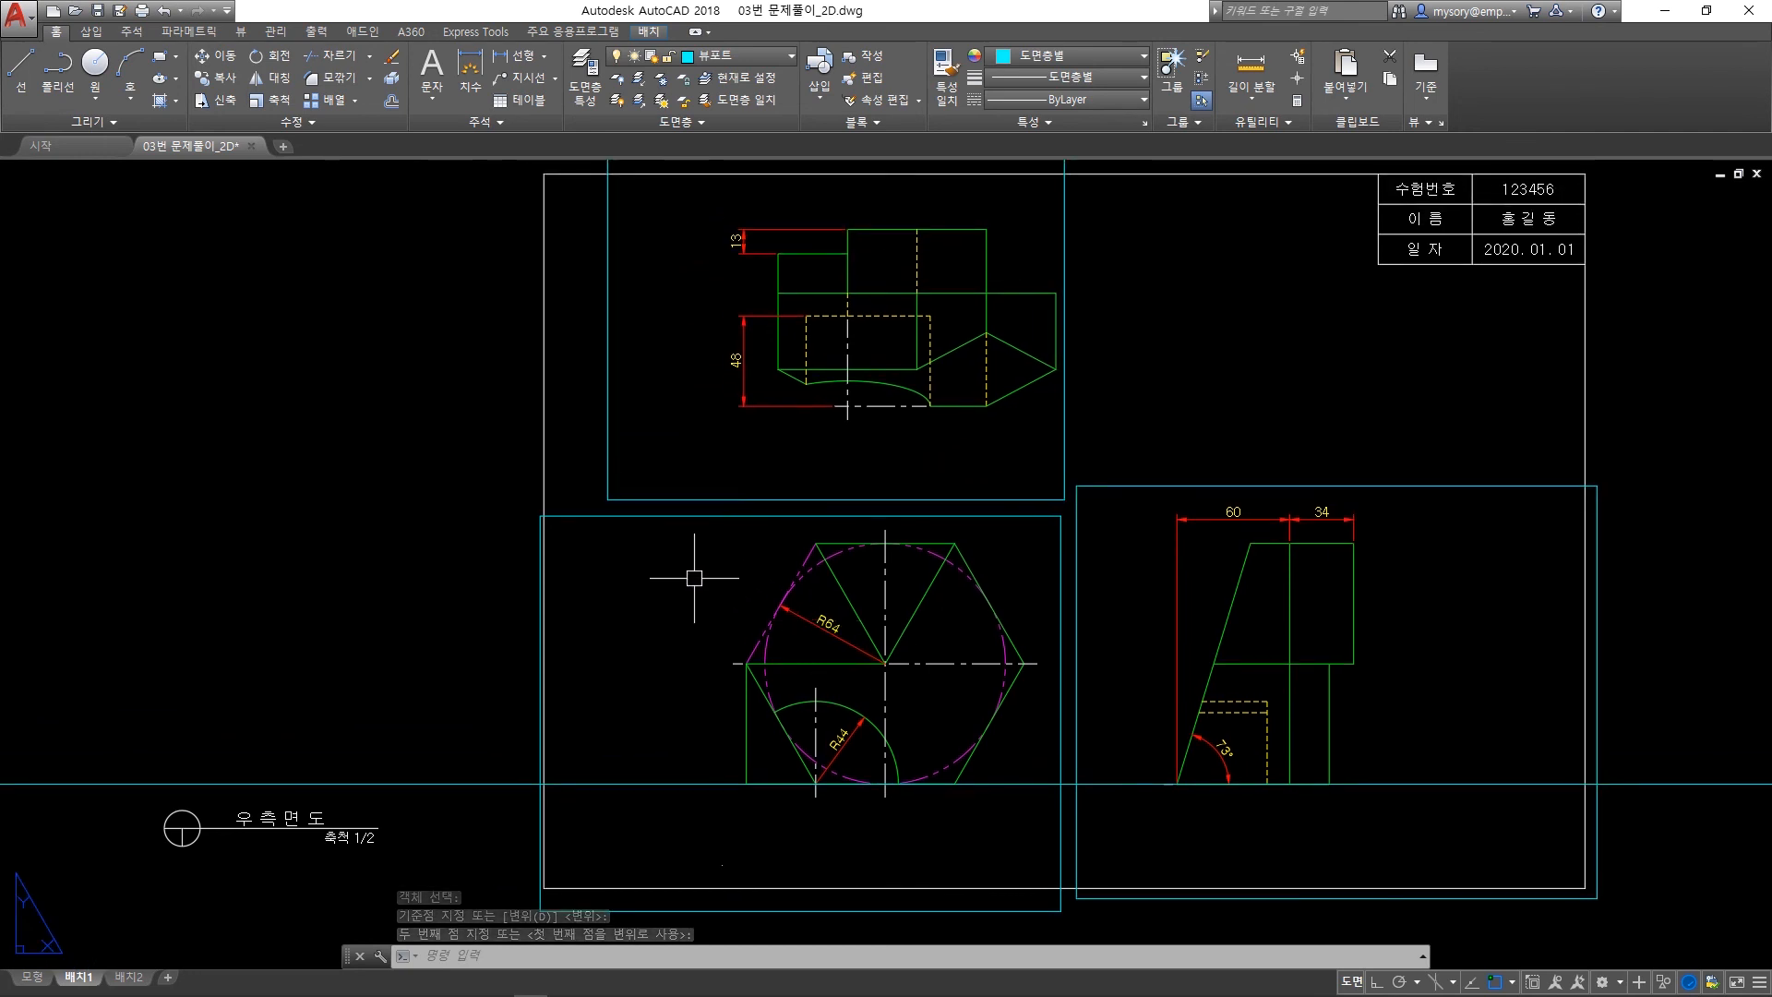
pyautogui.write('XL')
pyautogui.press('Return')
pyautogui.write('v')
pyautogui.press('Return')
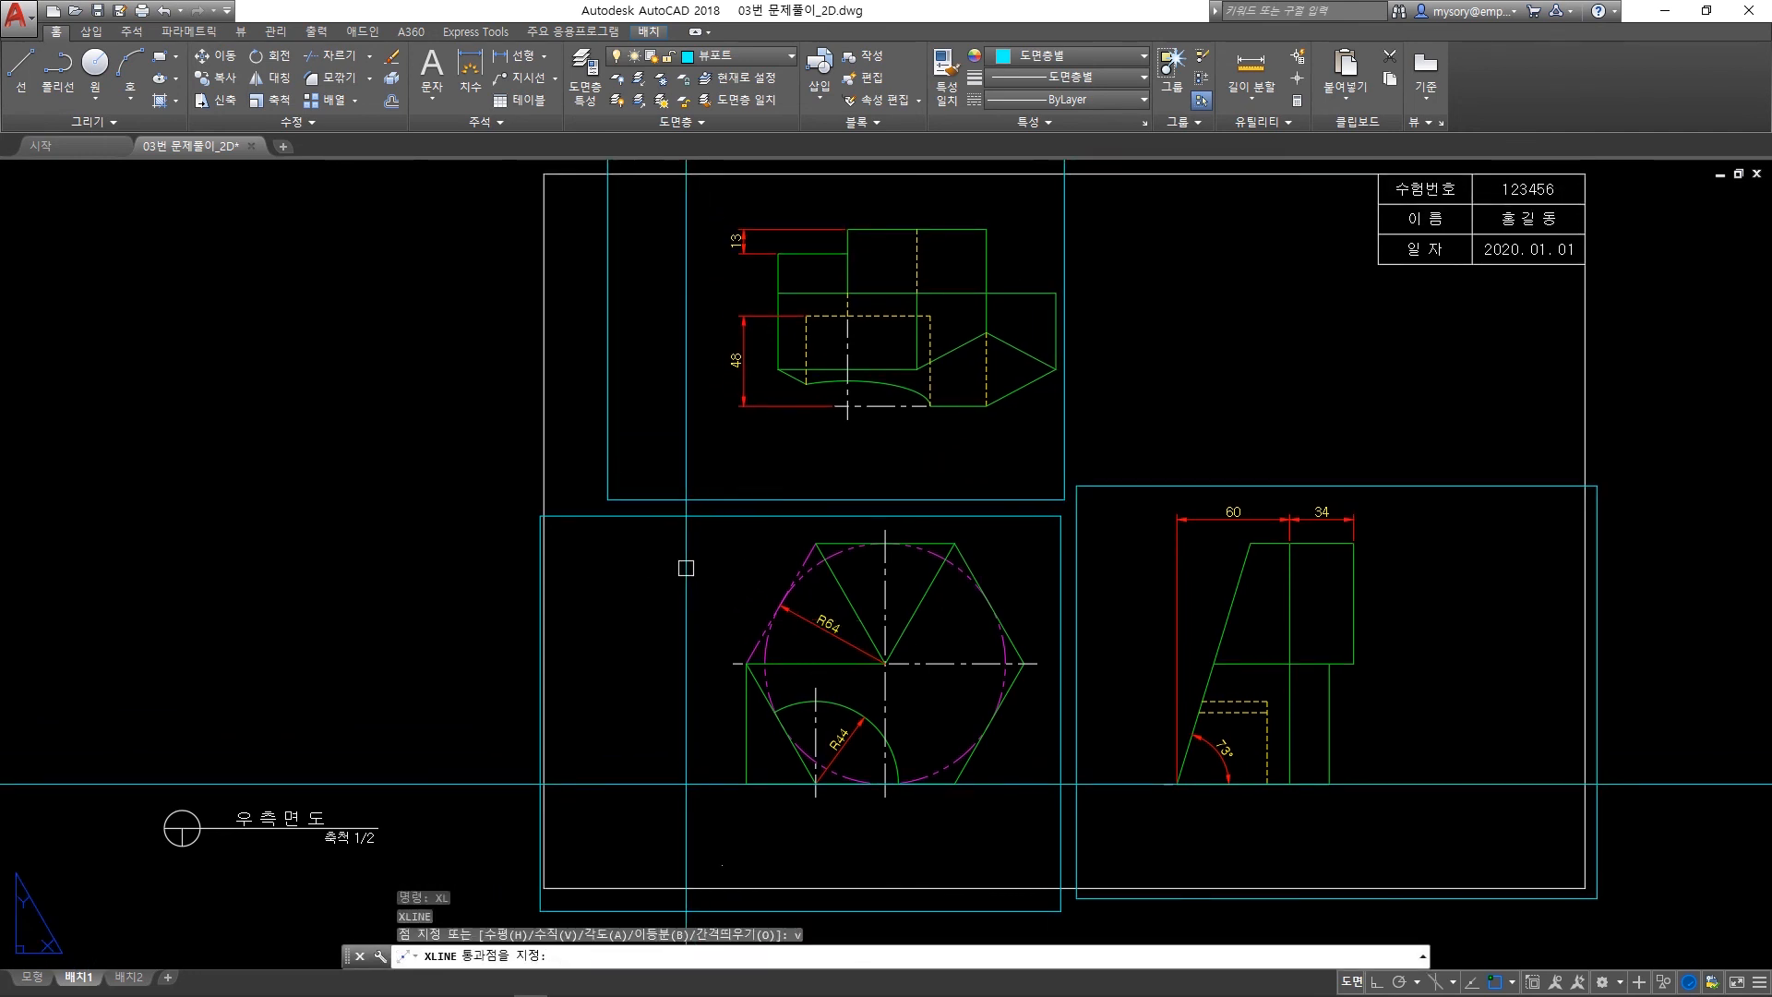
pyautogui.click(749, 700)
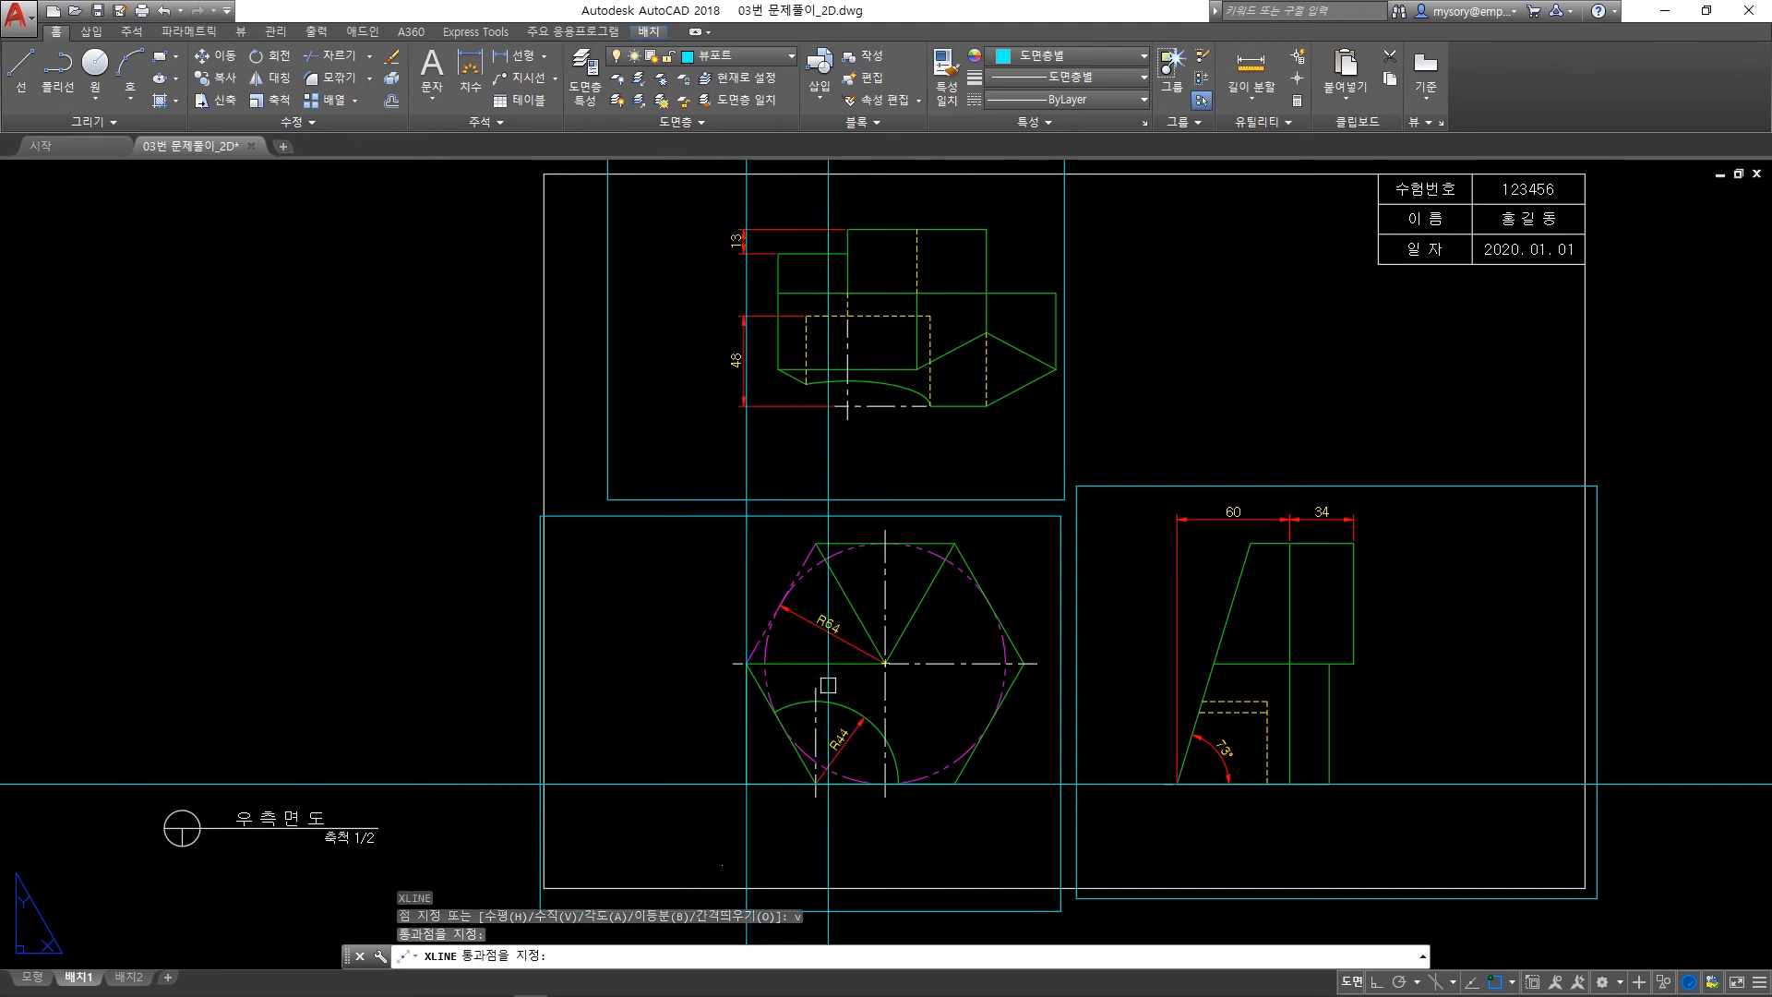
pyautogui.press('Return')
# Move the top view's viewport horizontally so the view's left edge lies on the vertical construction line.
pyautogui.write('m')
pyautogui.press('Return')
pyautogui.click(1013, 435)
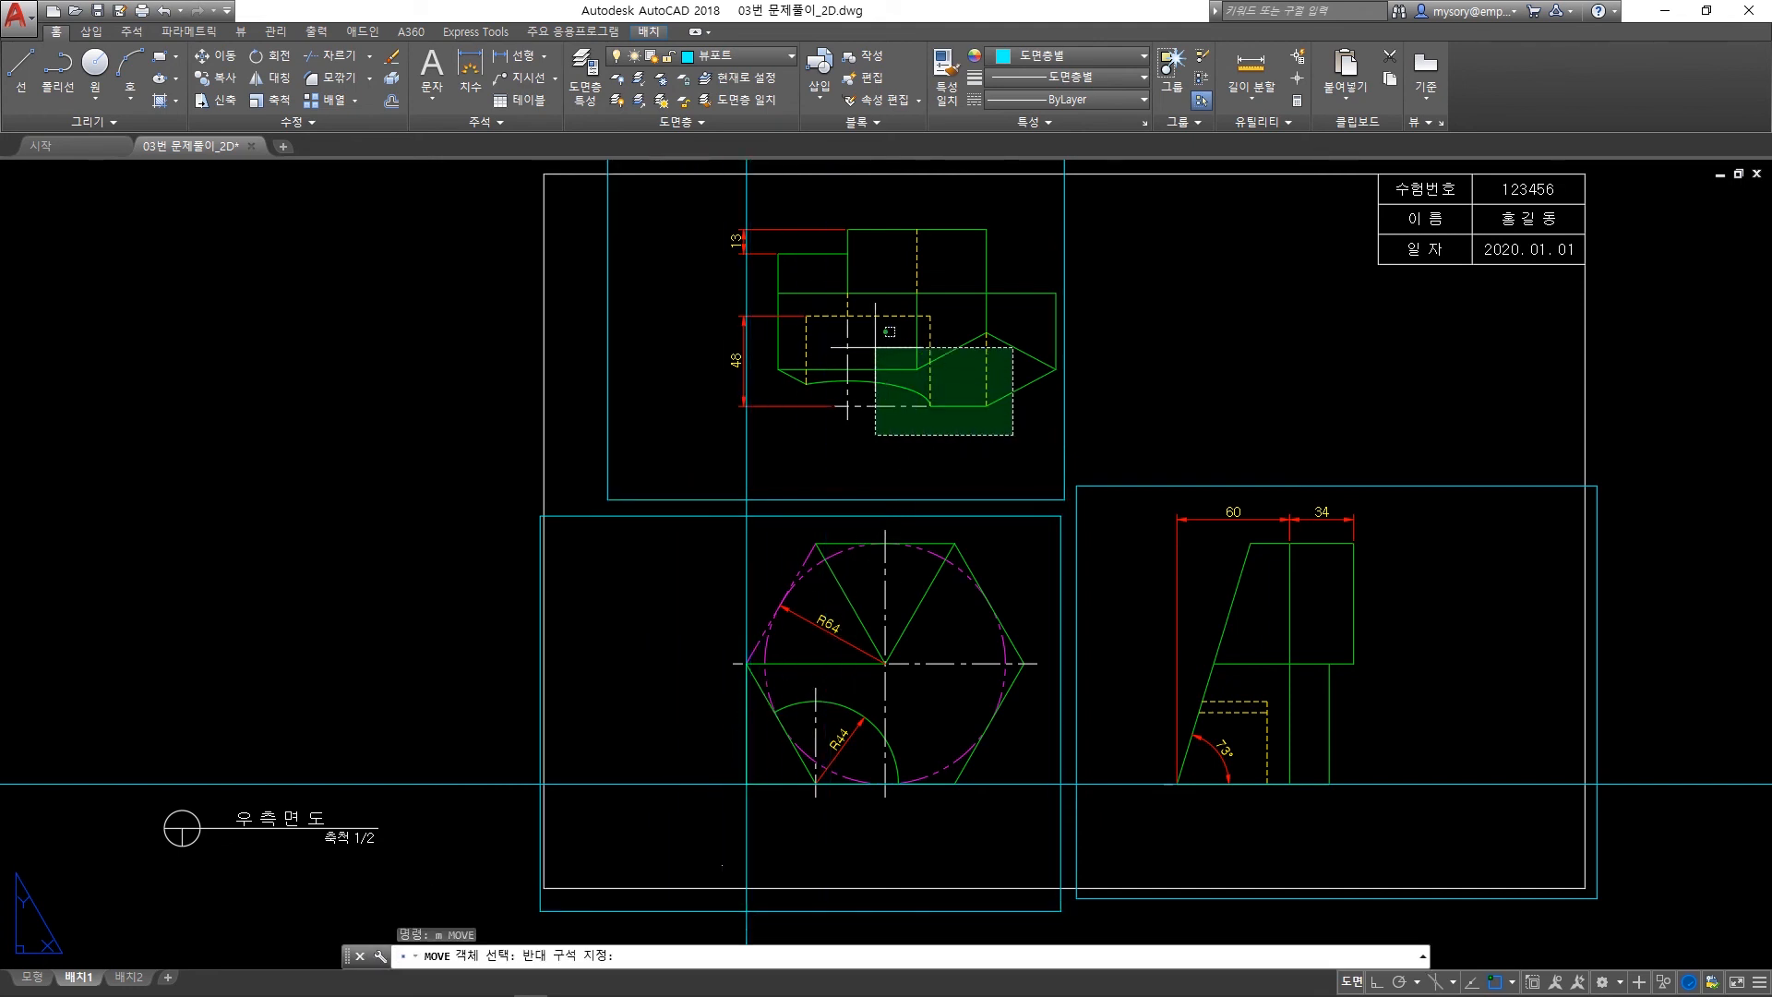
pyautogui.click(875, 346)
pyautogui.click(966, 438)
pyautogui.click(858, 349)
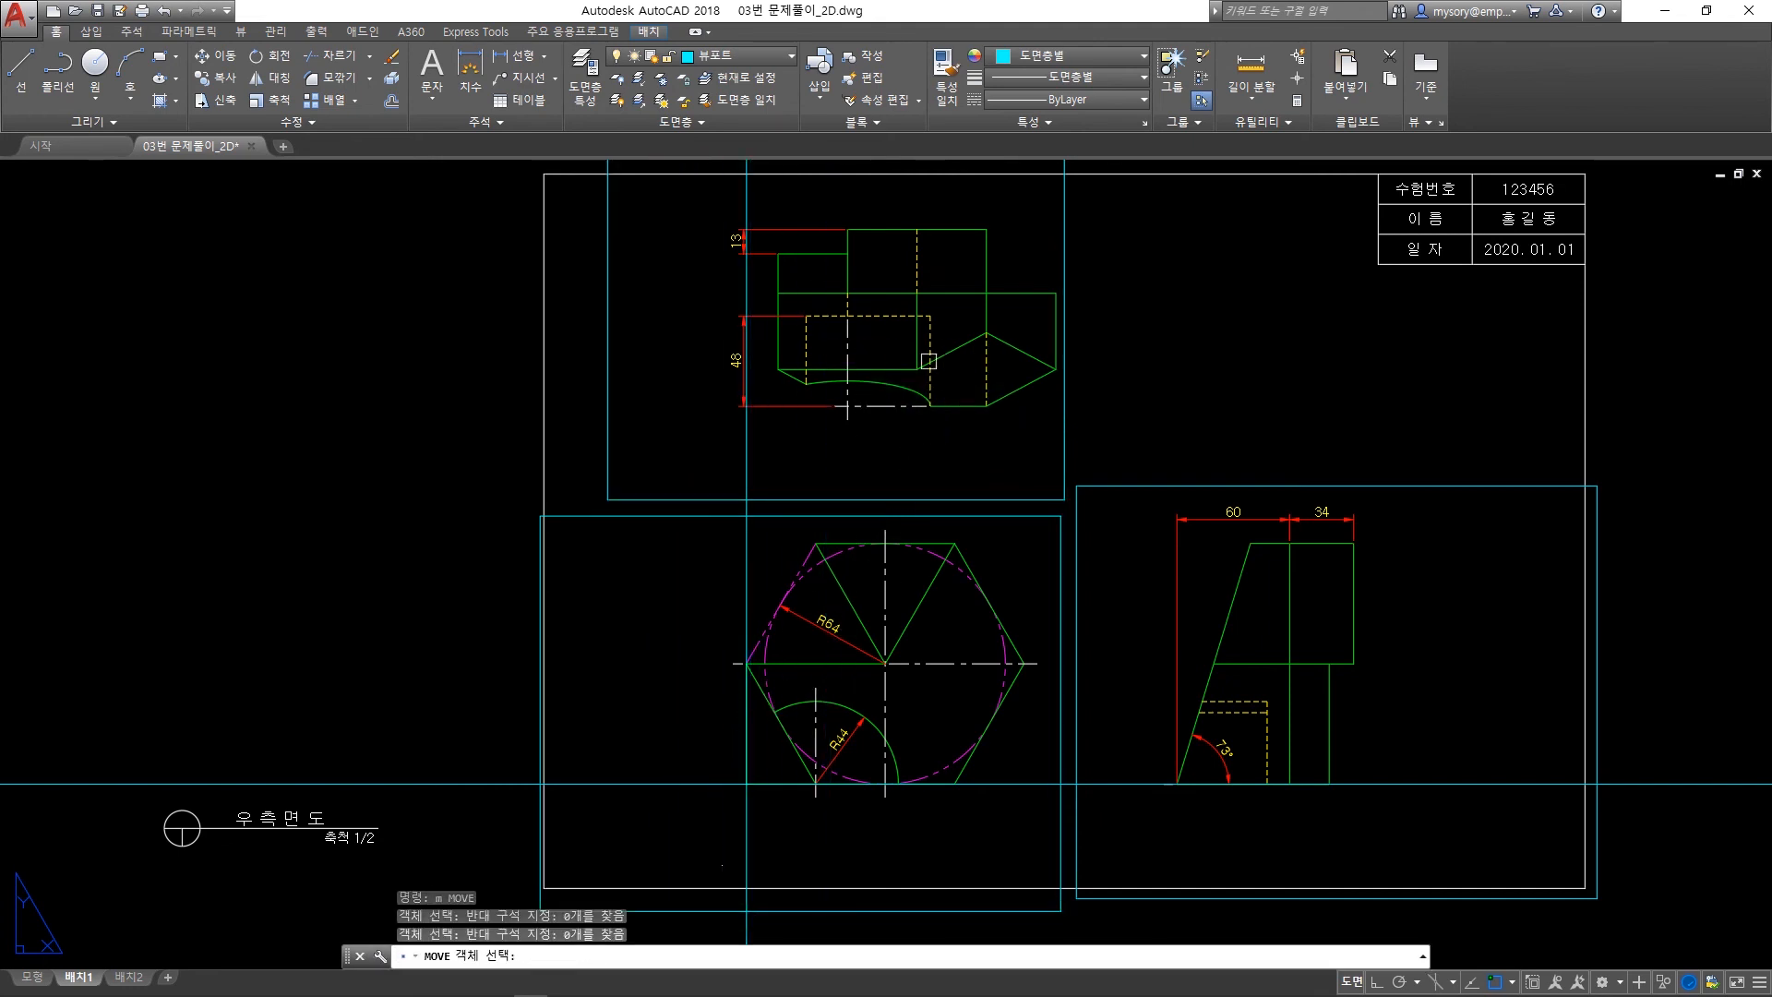
pyautogui.click(1001, 323)
pyautogui.press('Return')
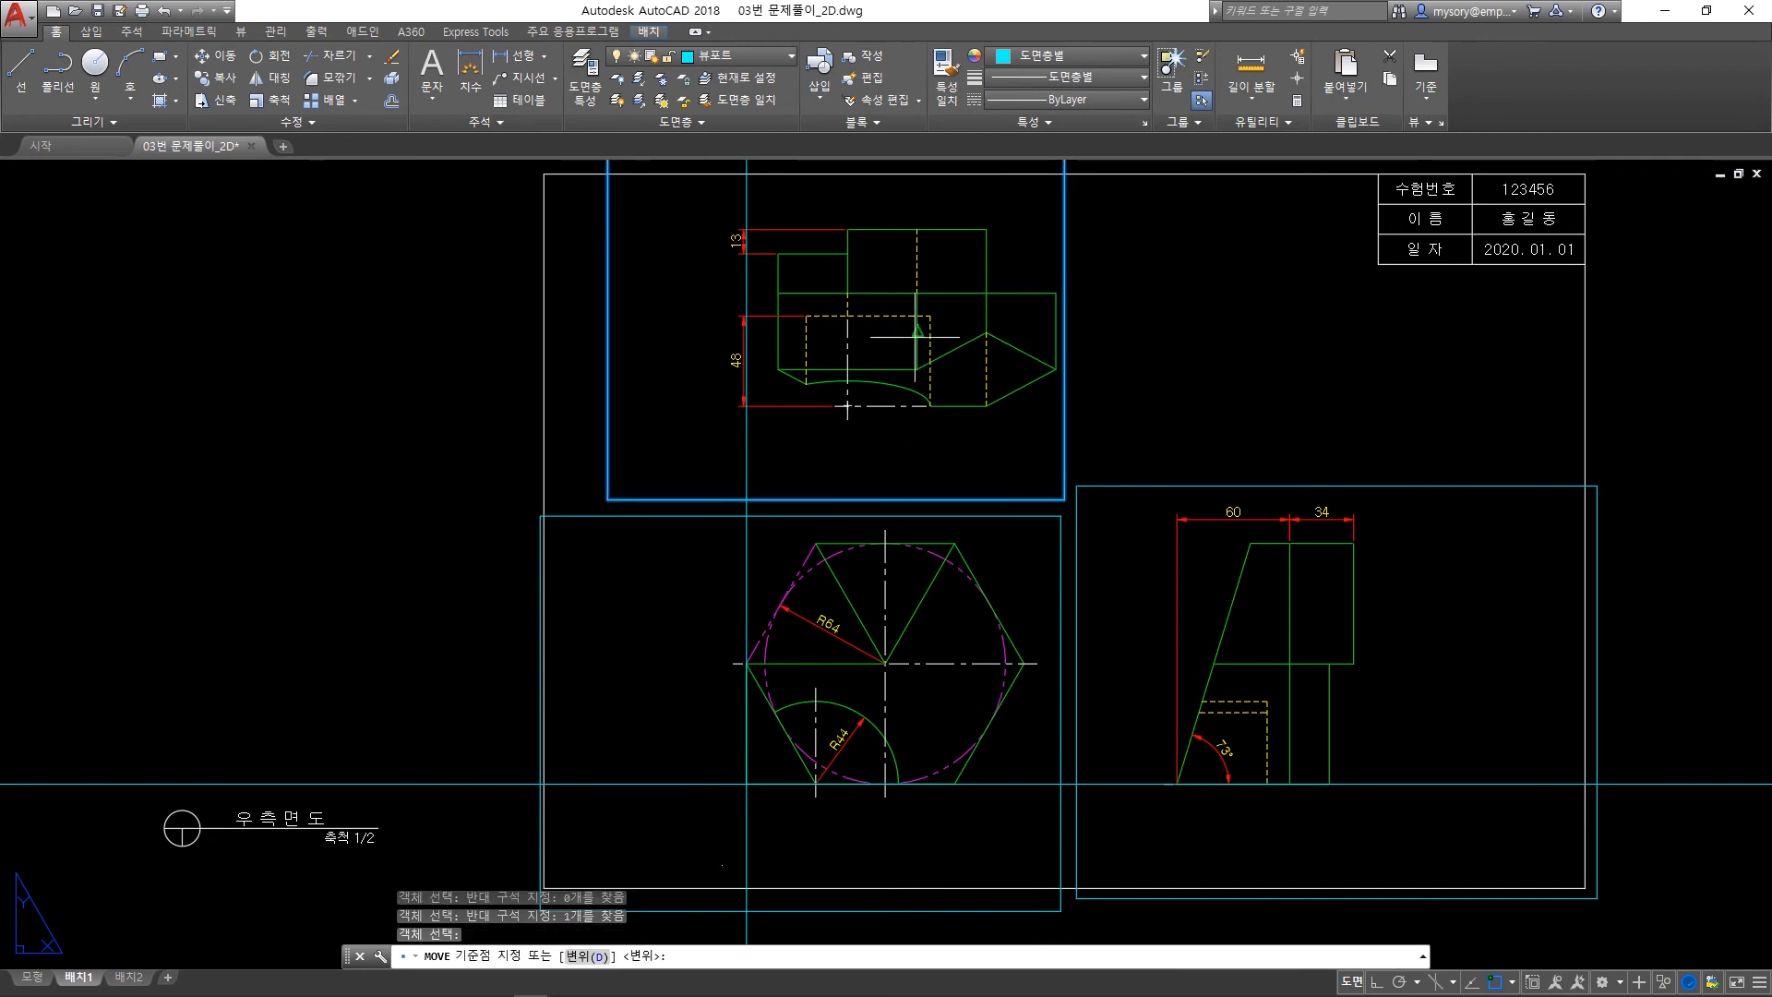
pyautogui.click(778, 292)
pyautogui.click(746, 293)
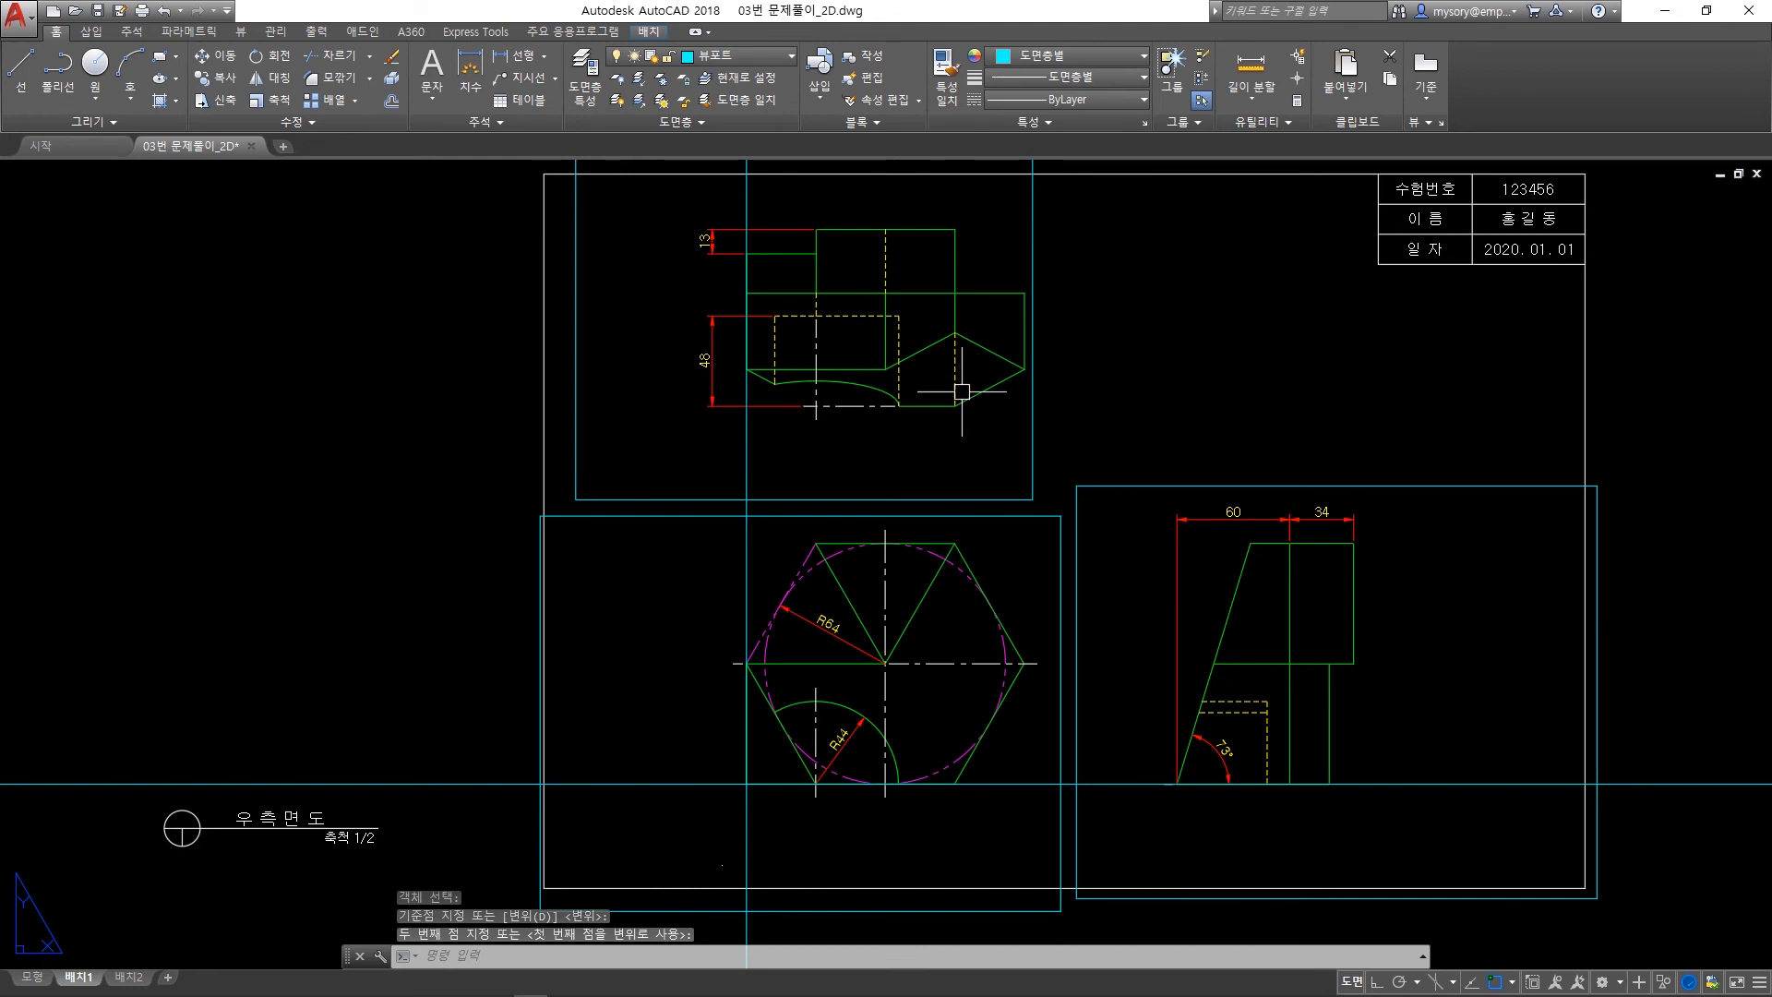
pyautogui.press('Escape')
# Delete the horizontal and vertical construction lines used for aligning the views.
pyautogui.click(768, 818)
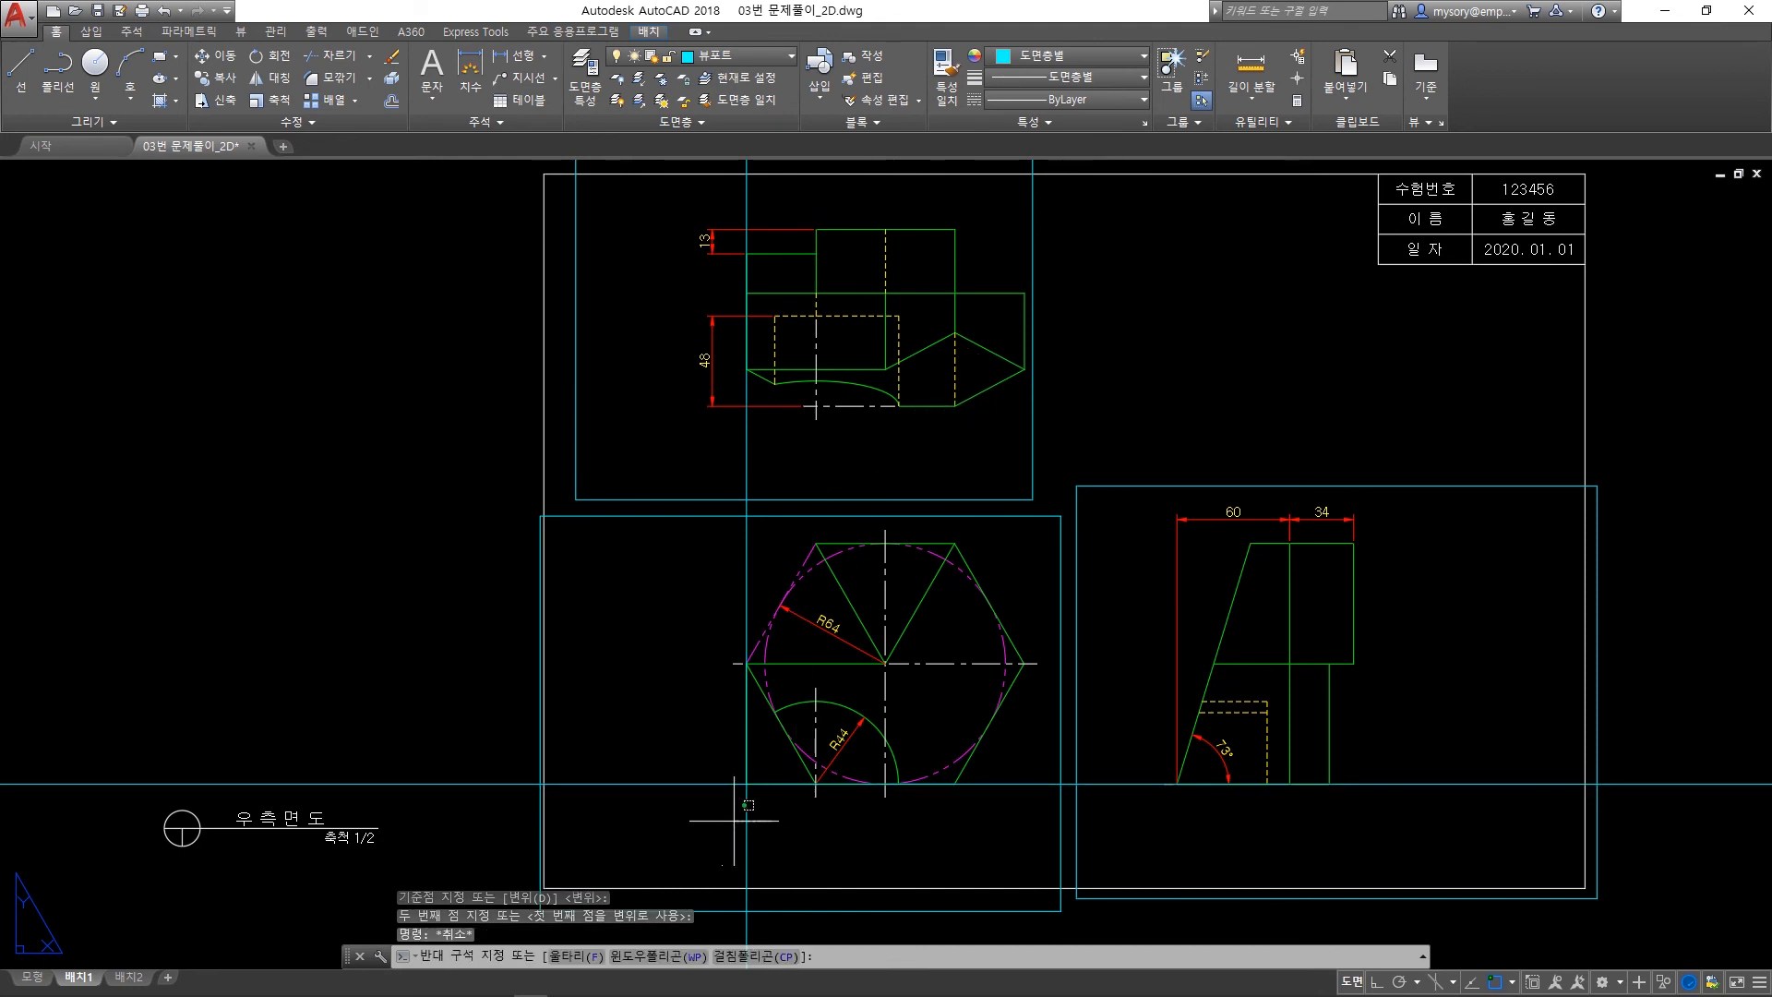
pyautogui.click(724, 821)
pyautogui.click(692, 826)
pyautogui.click(650, 764)
pyautogui.press('Delete')
# Stretch the lower-right corner of the right side view's viewport to the drawing frame's lower-right corner.
pyautogui.moveTo(1045, 647); pyautogui.dragTo(953, 593, button='middle')
pyautogui.click(1363, 506)
pyautogui.click(1305, 437)
pyautogui.click(1352, 510)
pyautogui.click(1277, 388)
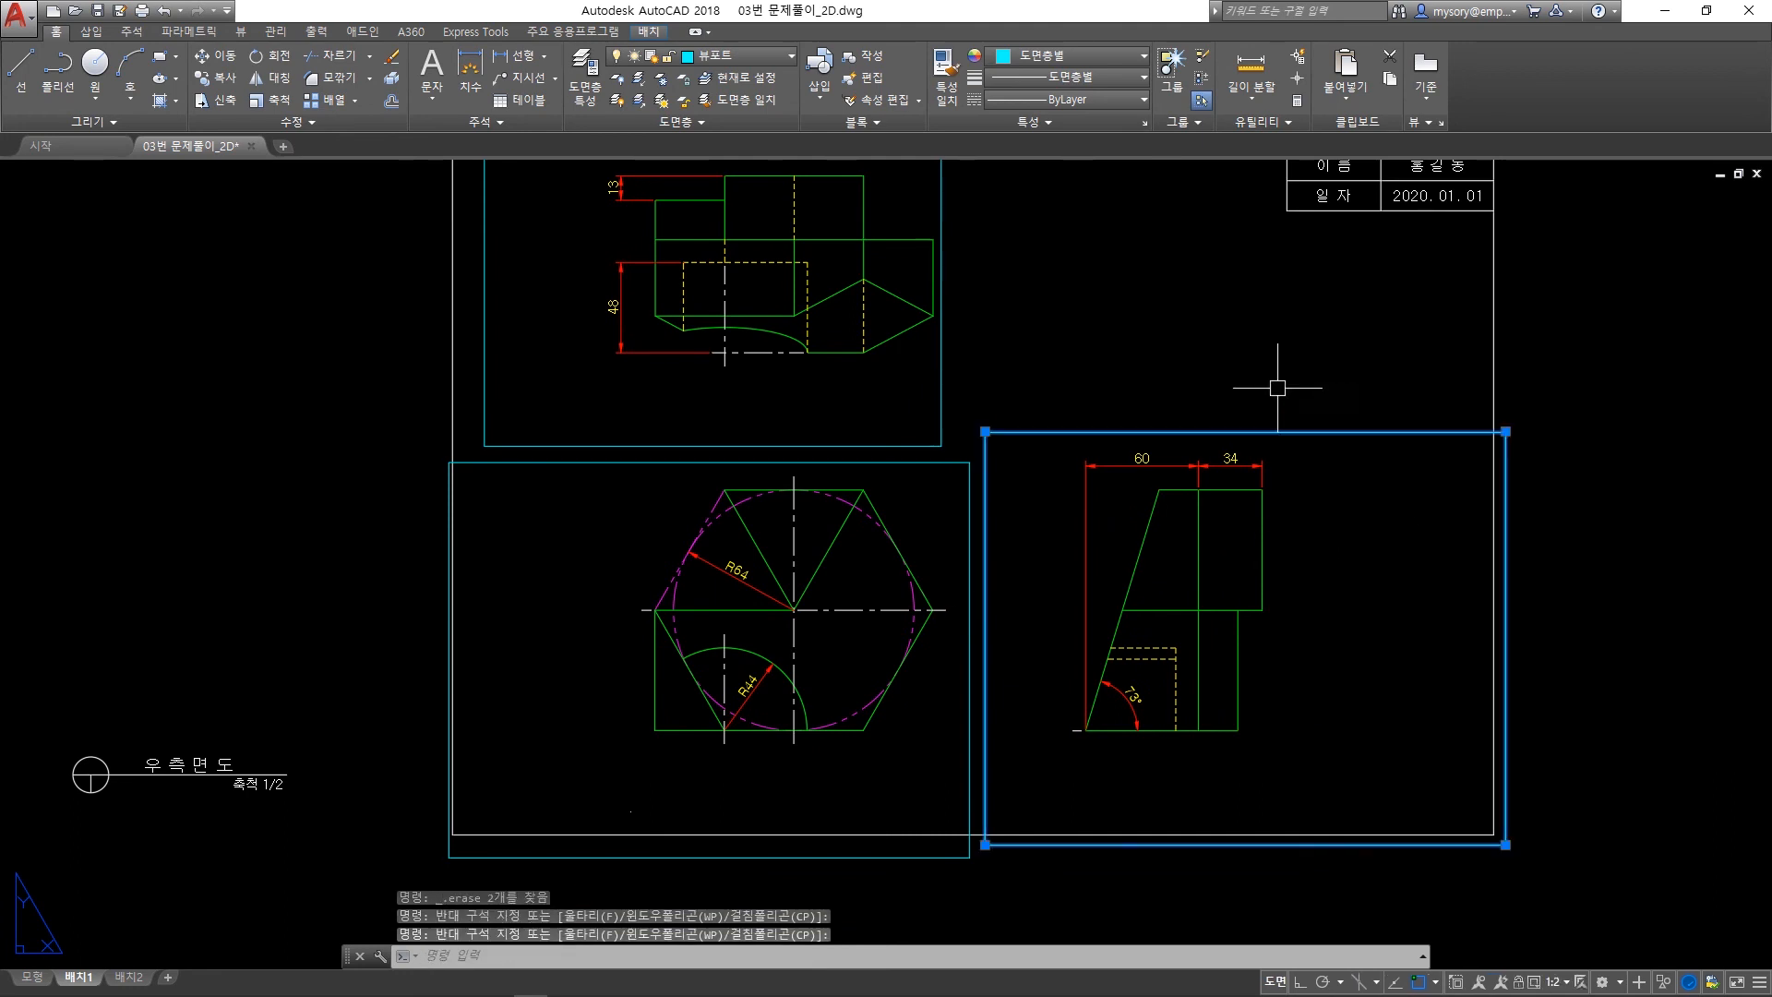
pyautogui.click(1506, 845)
pyautogui.click(1494, 834)
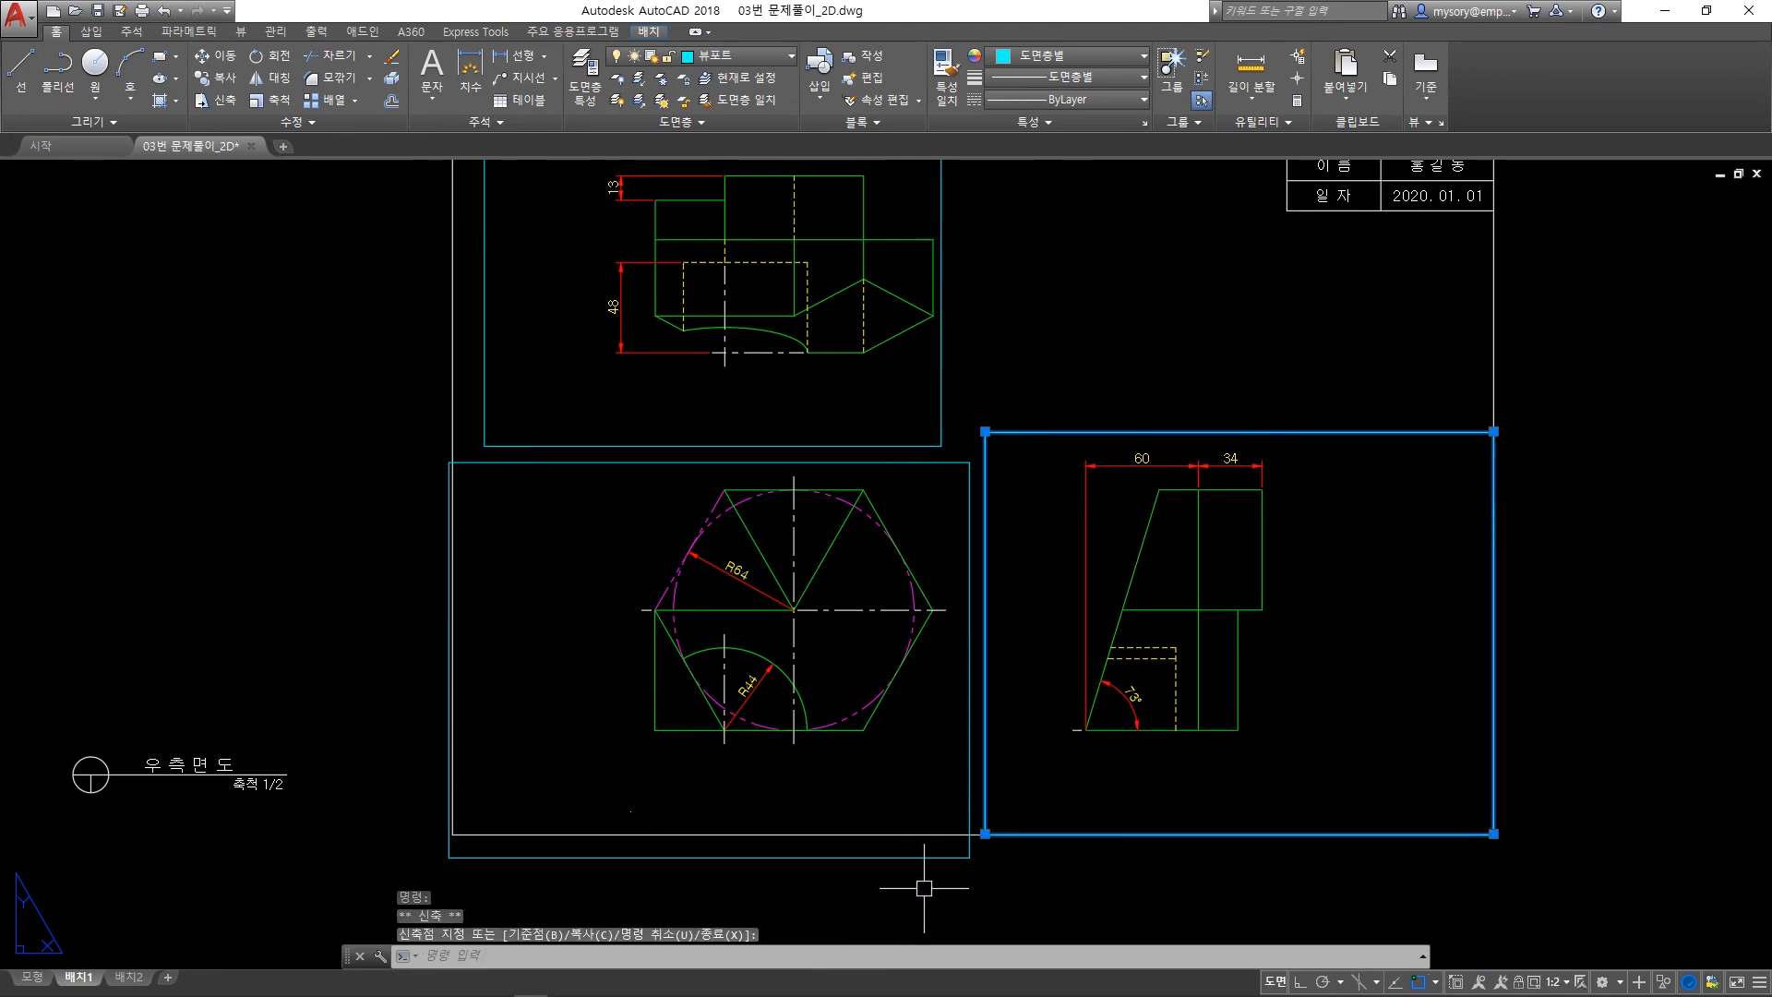
# Stretch the corners of the front view's viewport so its left and bottom edges lie on the drawing frame.
pyautogui.click(923, 855)
pyautogui.click(969, 856)
pyautogui.click(970, 834)
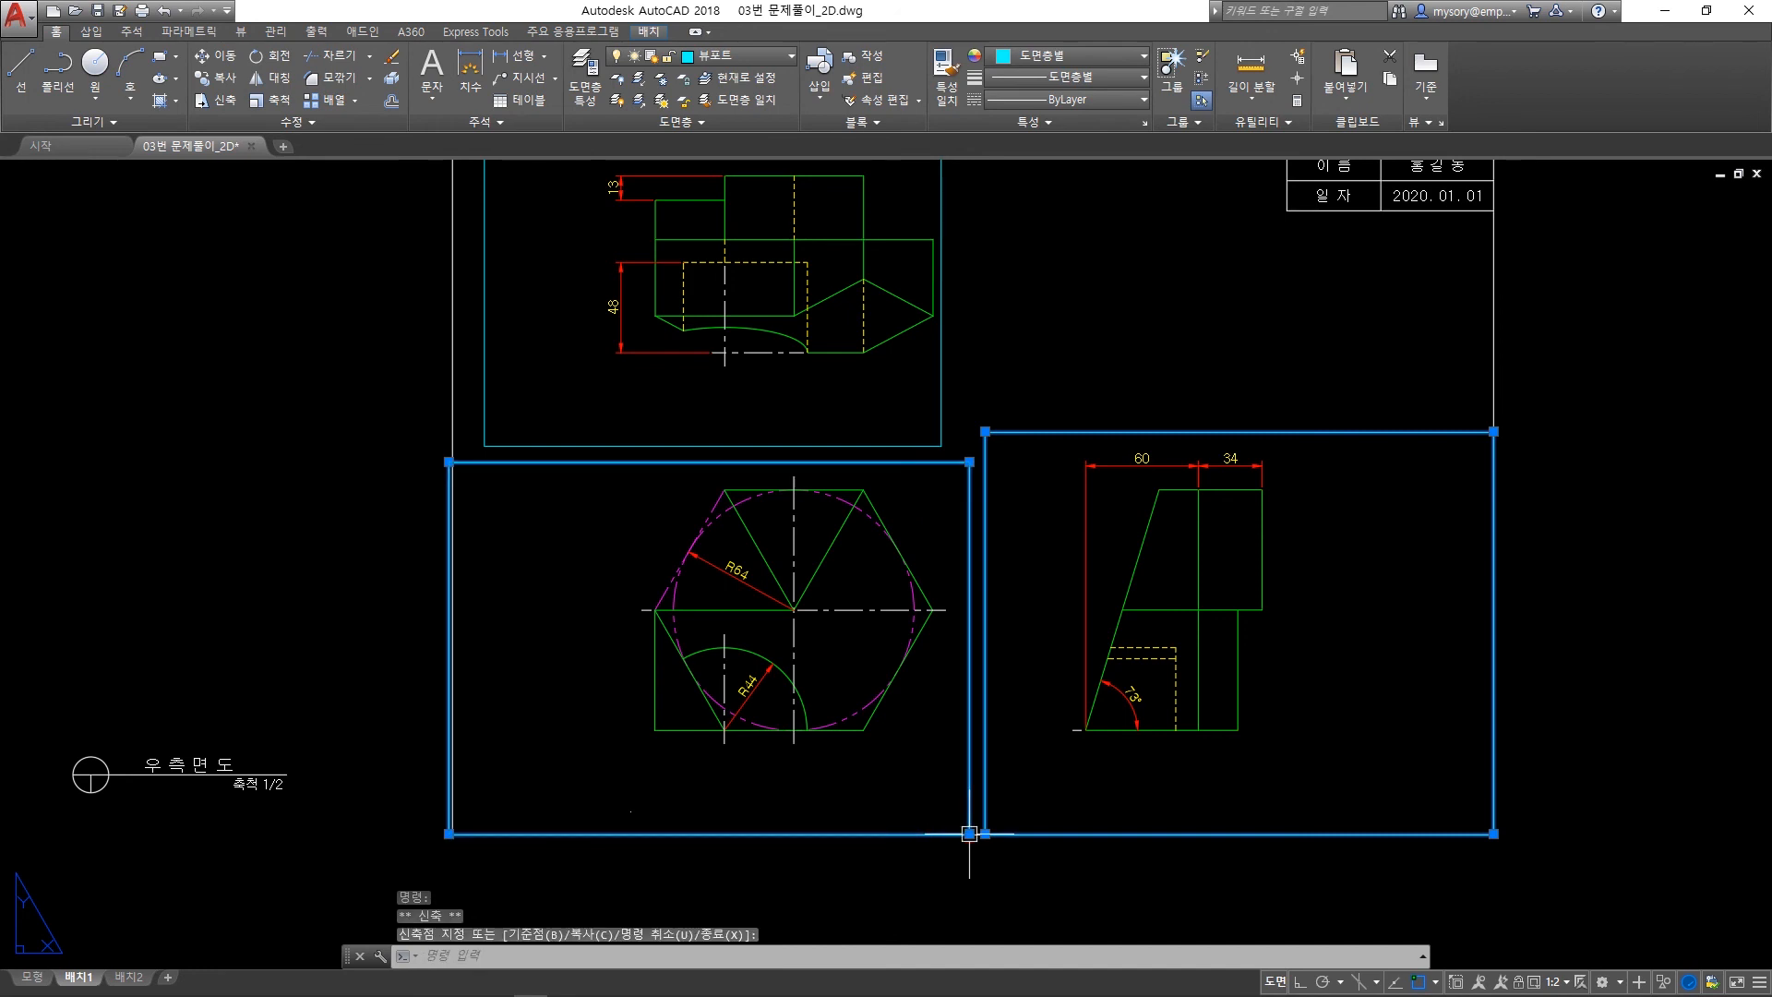
pyautogui.click(448, 461)
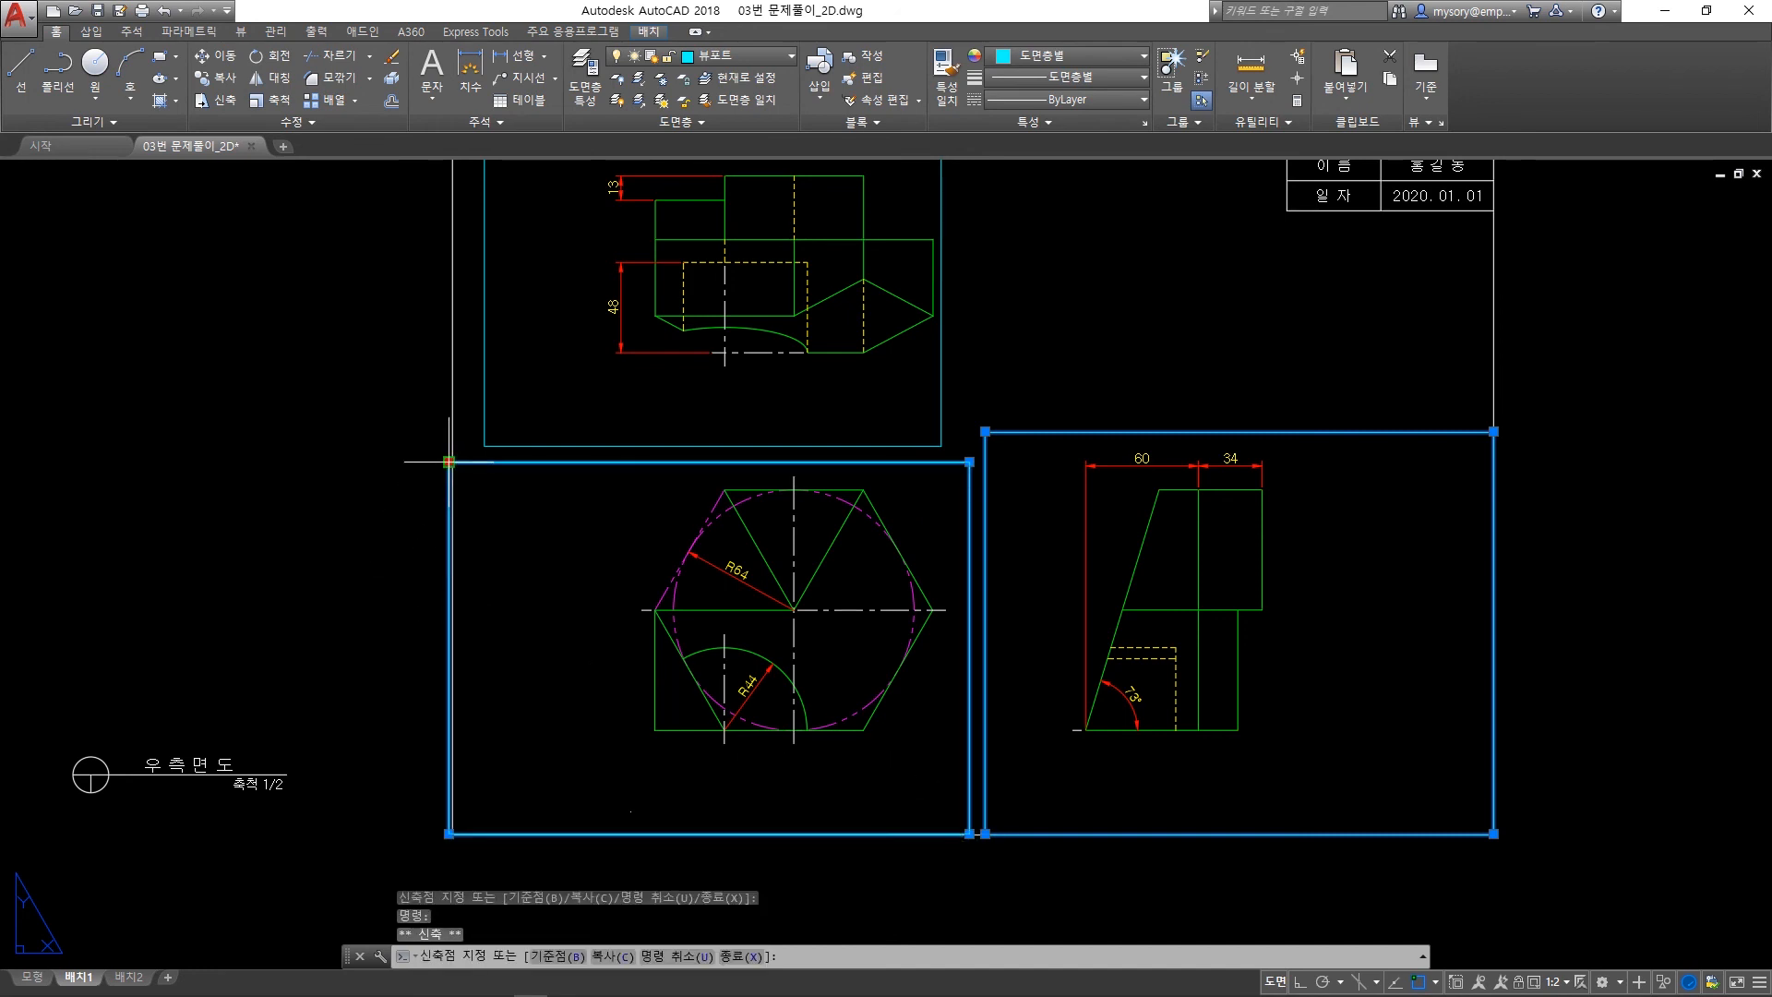
pyautogui.click(453, 462)
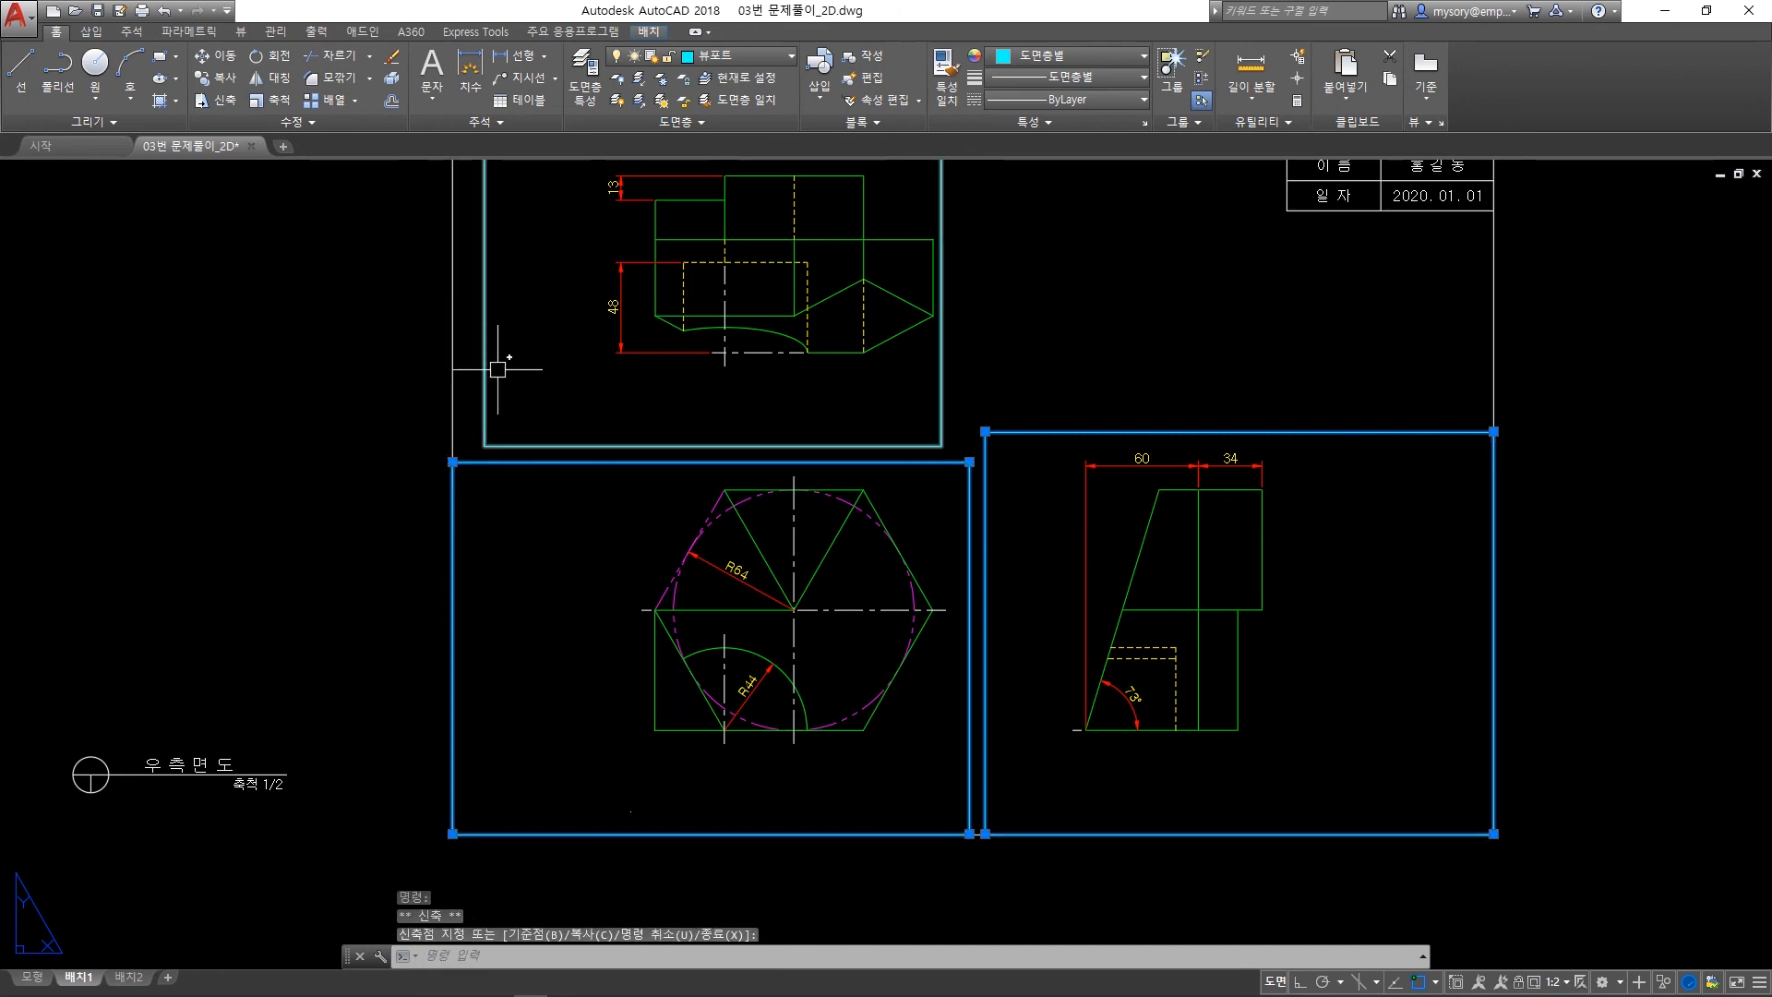
# Stretch the upper-left corner of the top view's viewport to the drawing frame's upper-left corner.
pyautogui.moveTo(610, 305); pyautogui.dragTo(657, 449, button='middle')
pyautogui.press('Escape')
pyautogui.click(562, 385)
pyautogui.click(510, 360)
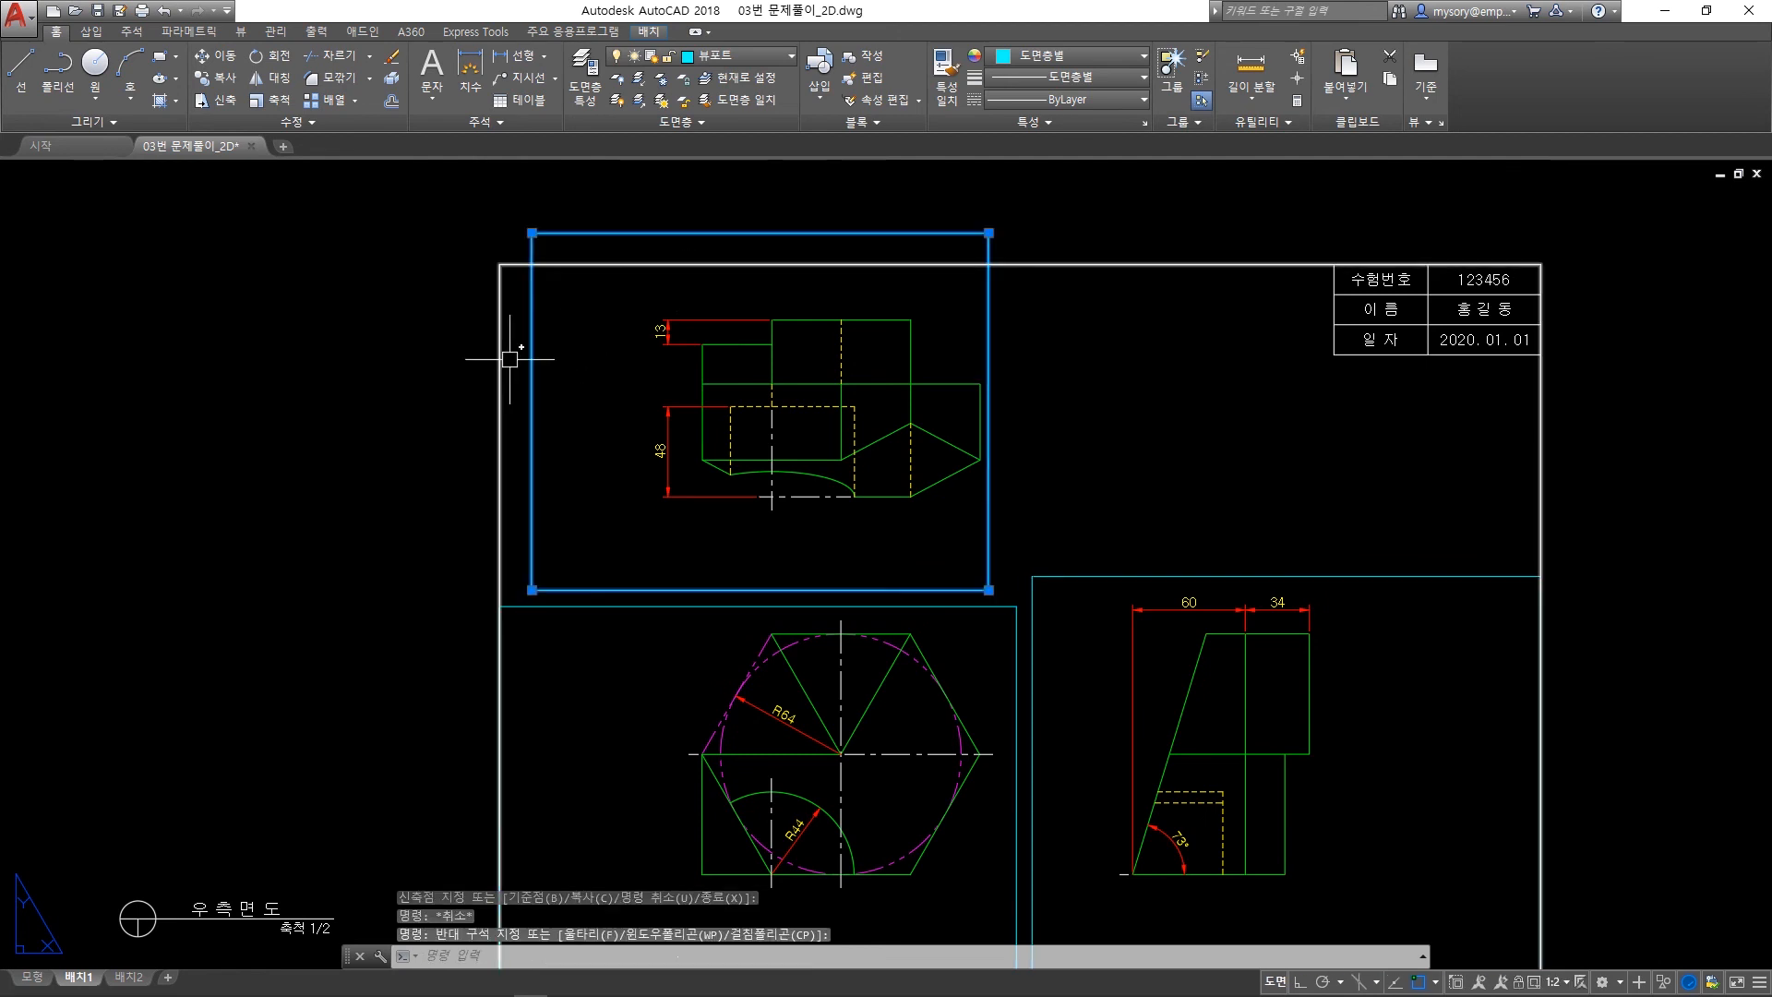
pyautogui.press('Escape')
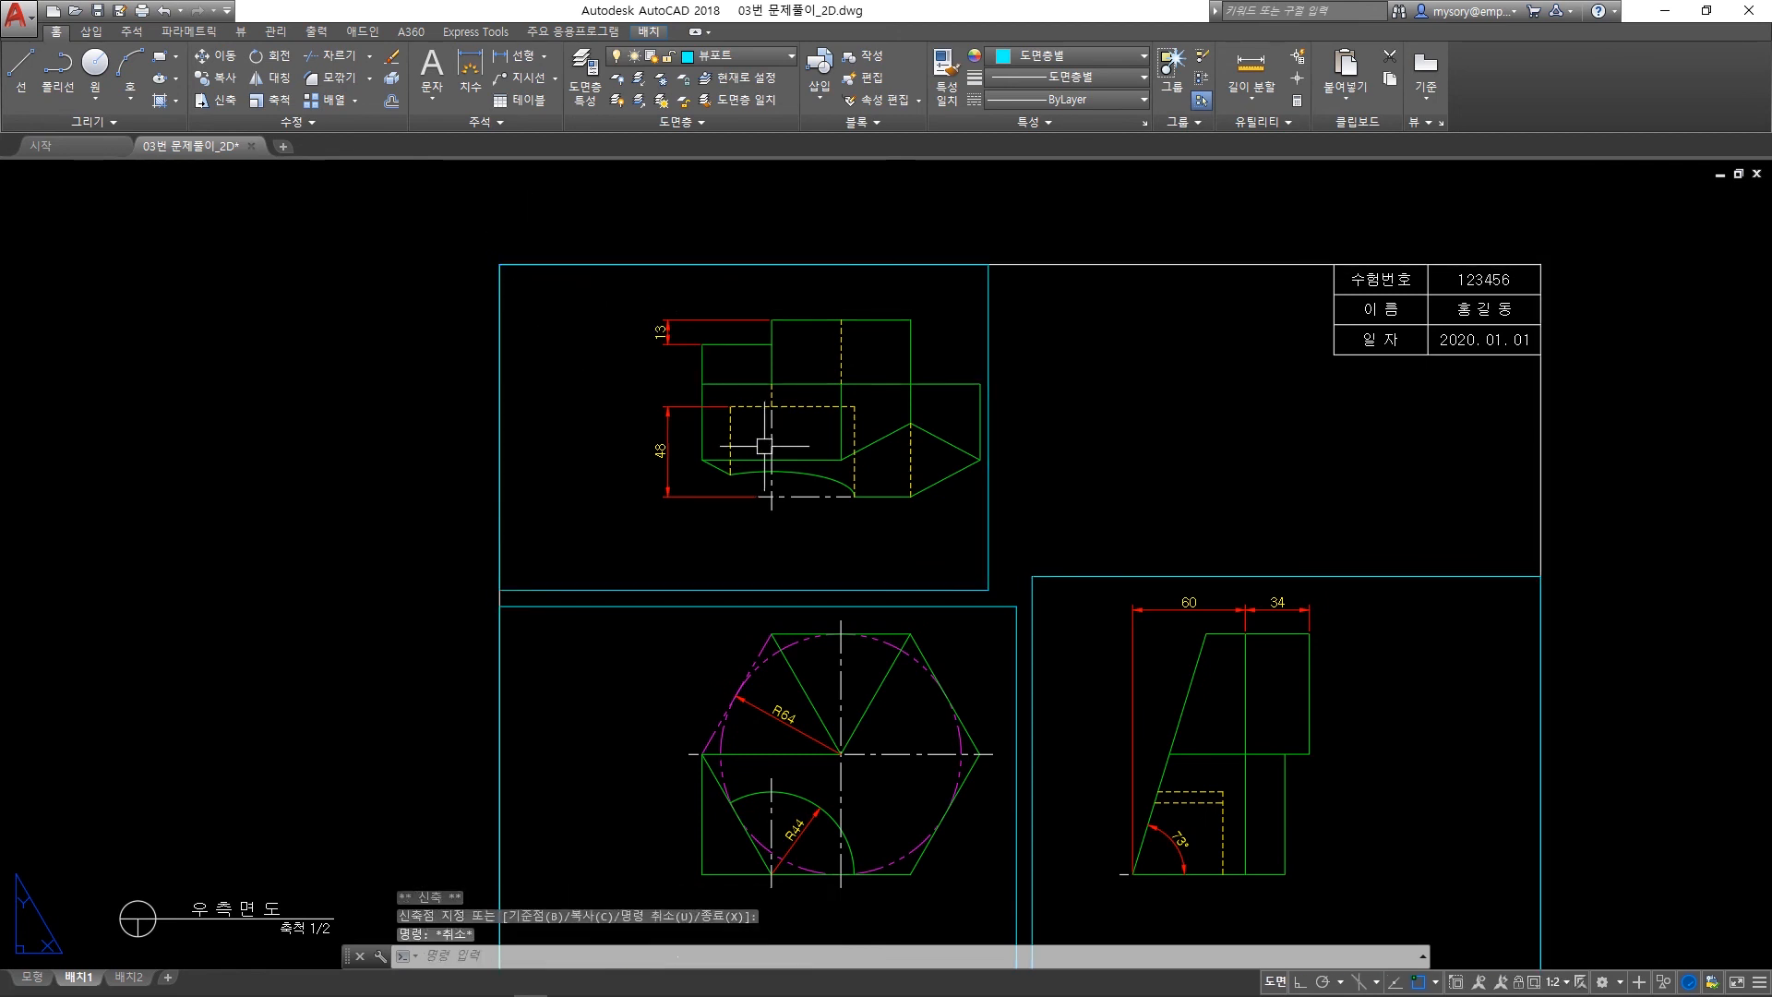
pyautogui.moveTo(502, 250); pyautogui.dragTo(407, 152, button='middle')
pyautogui.moveTo(923, 497); pyautogui.dragTo(917, 514, button='middle')
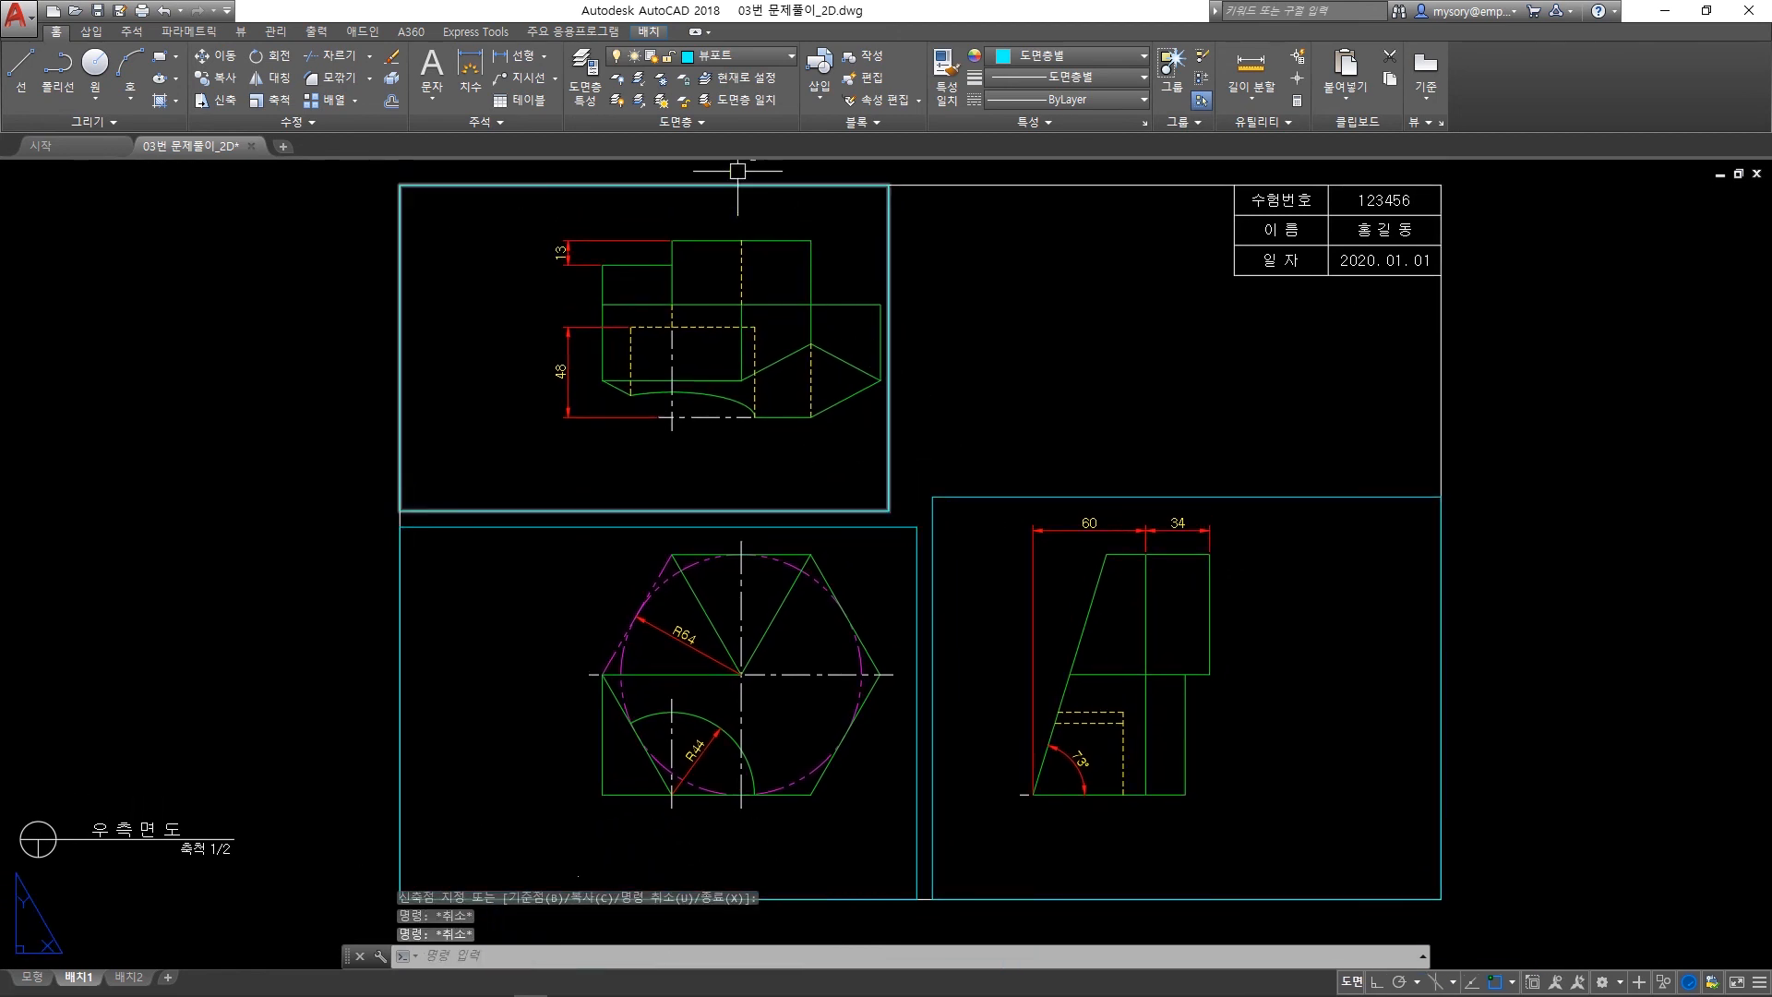
# Make layer 0 current and freeze the 뷰포트 layer.
pyautogui.click(734, 53)
pyautogui.click(755, 79)
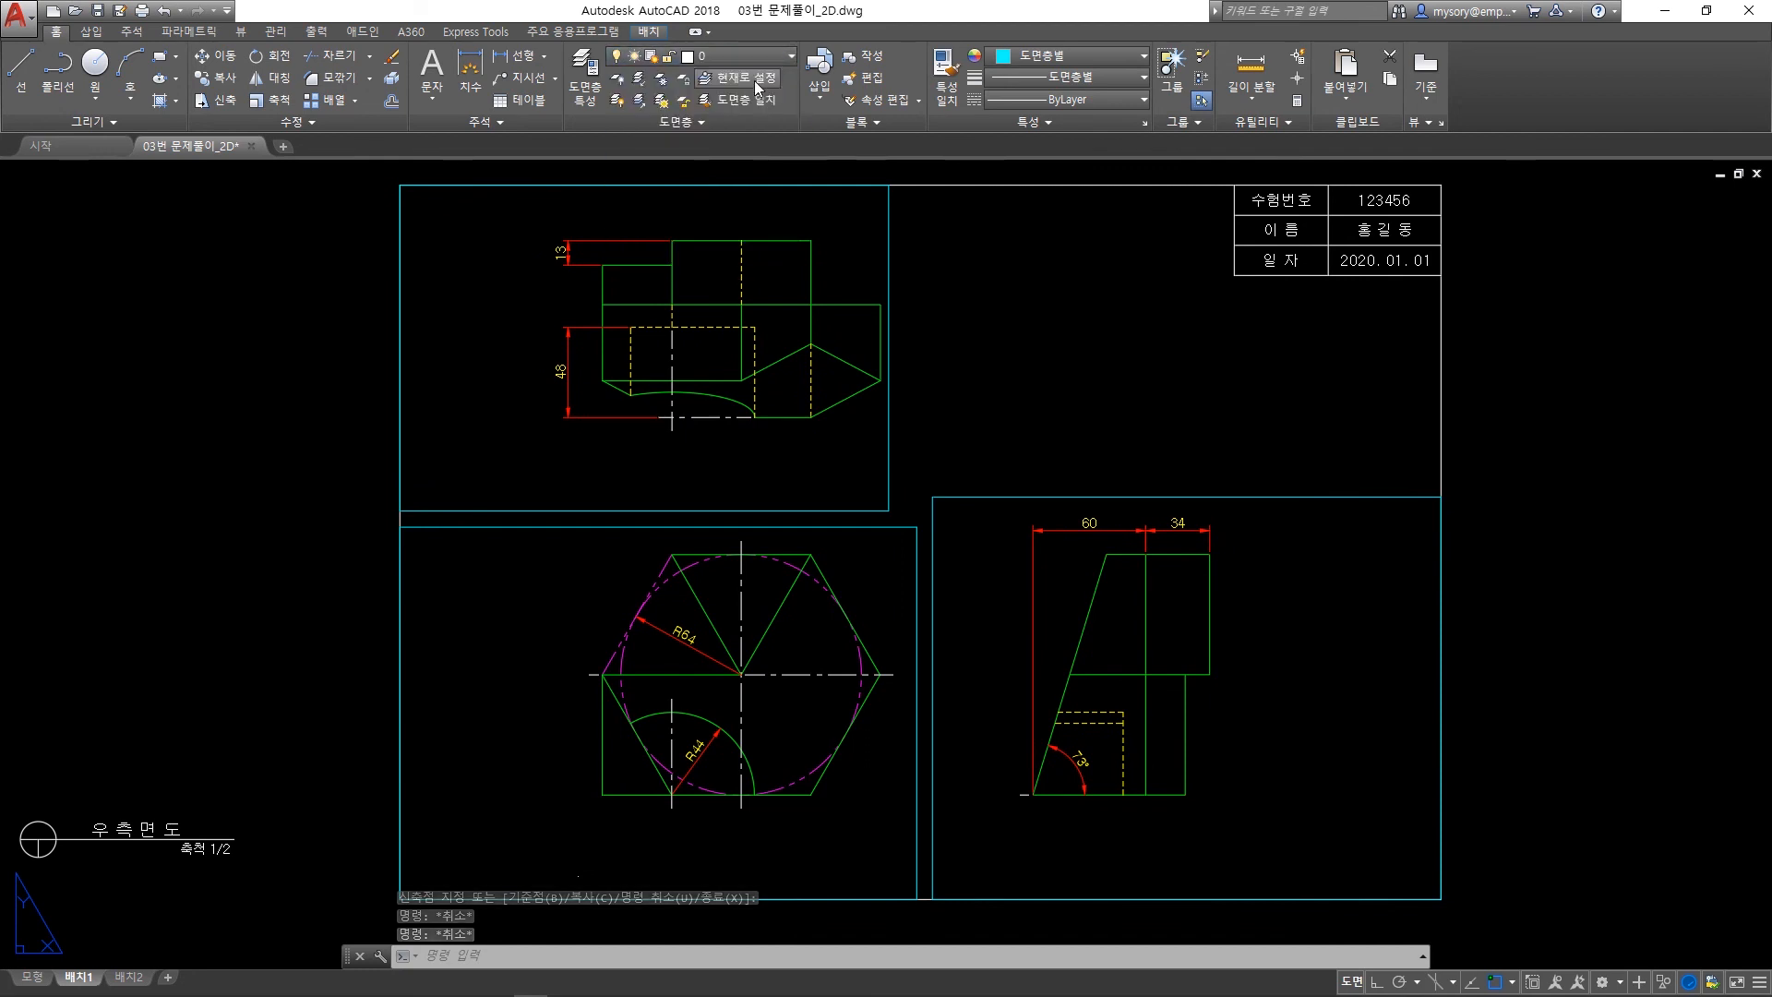
pyautogui.click(756, 55)
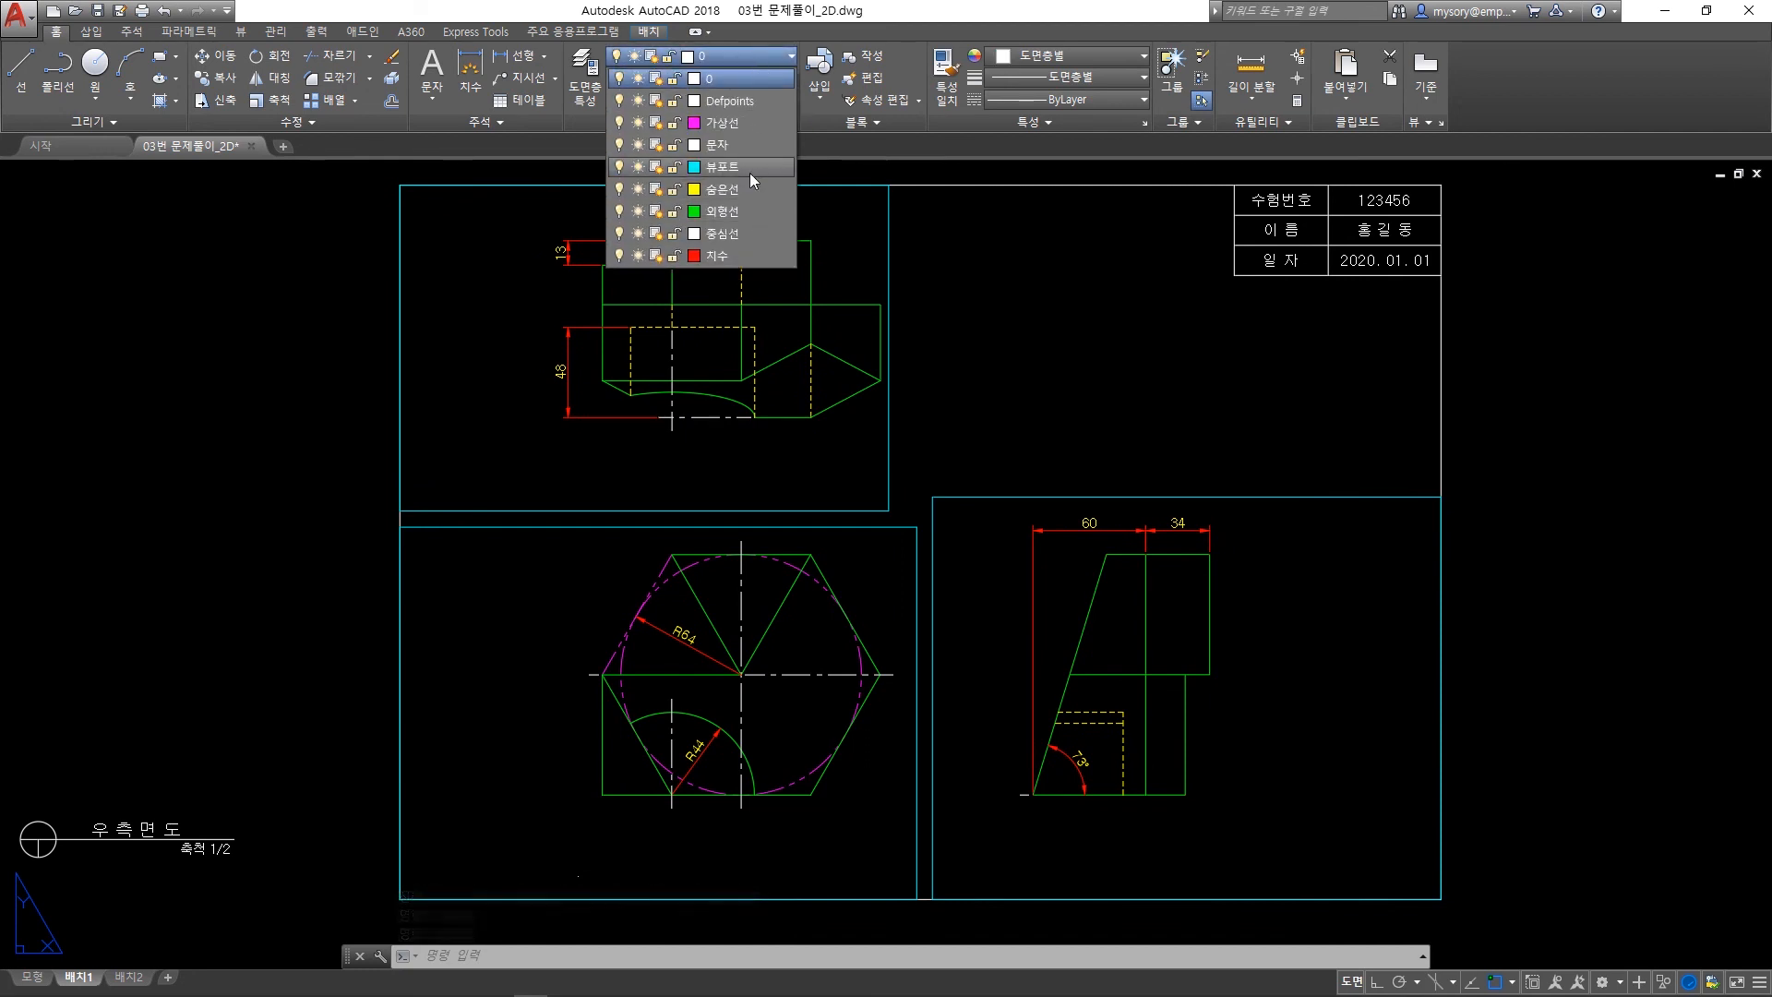
pyautogui.click(637, 167)
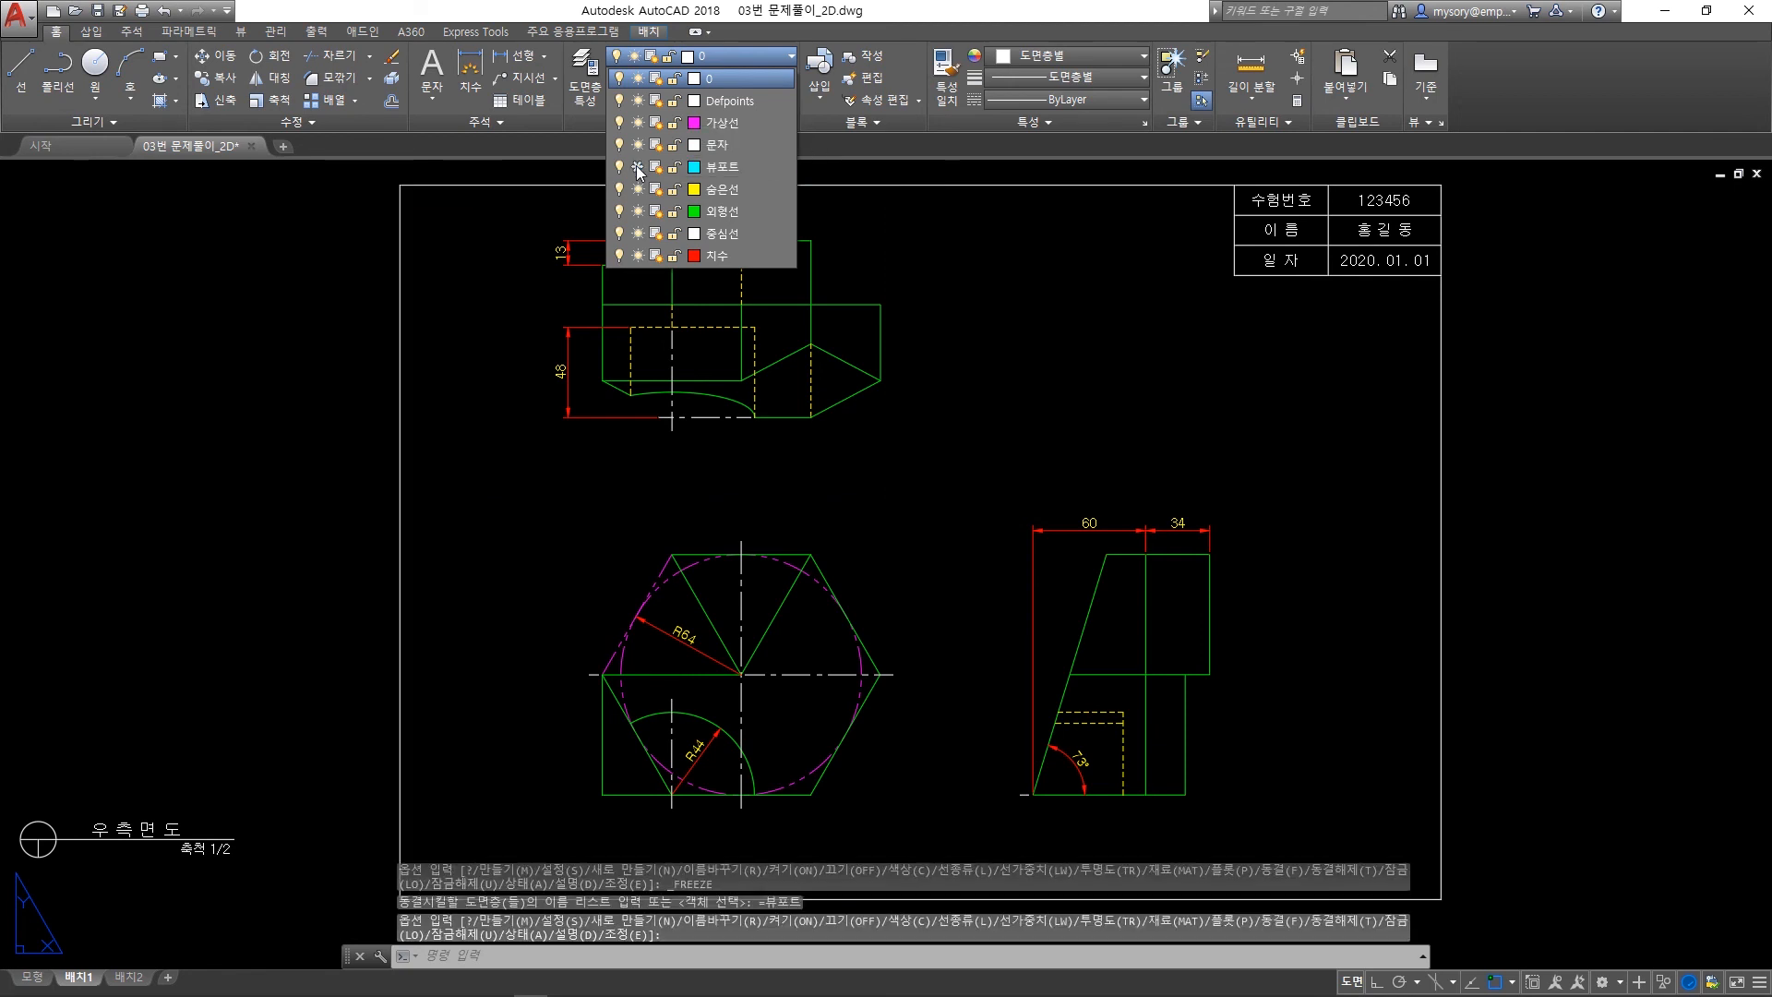
pyautogui.click(1116, 417)
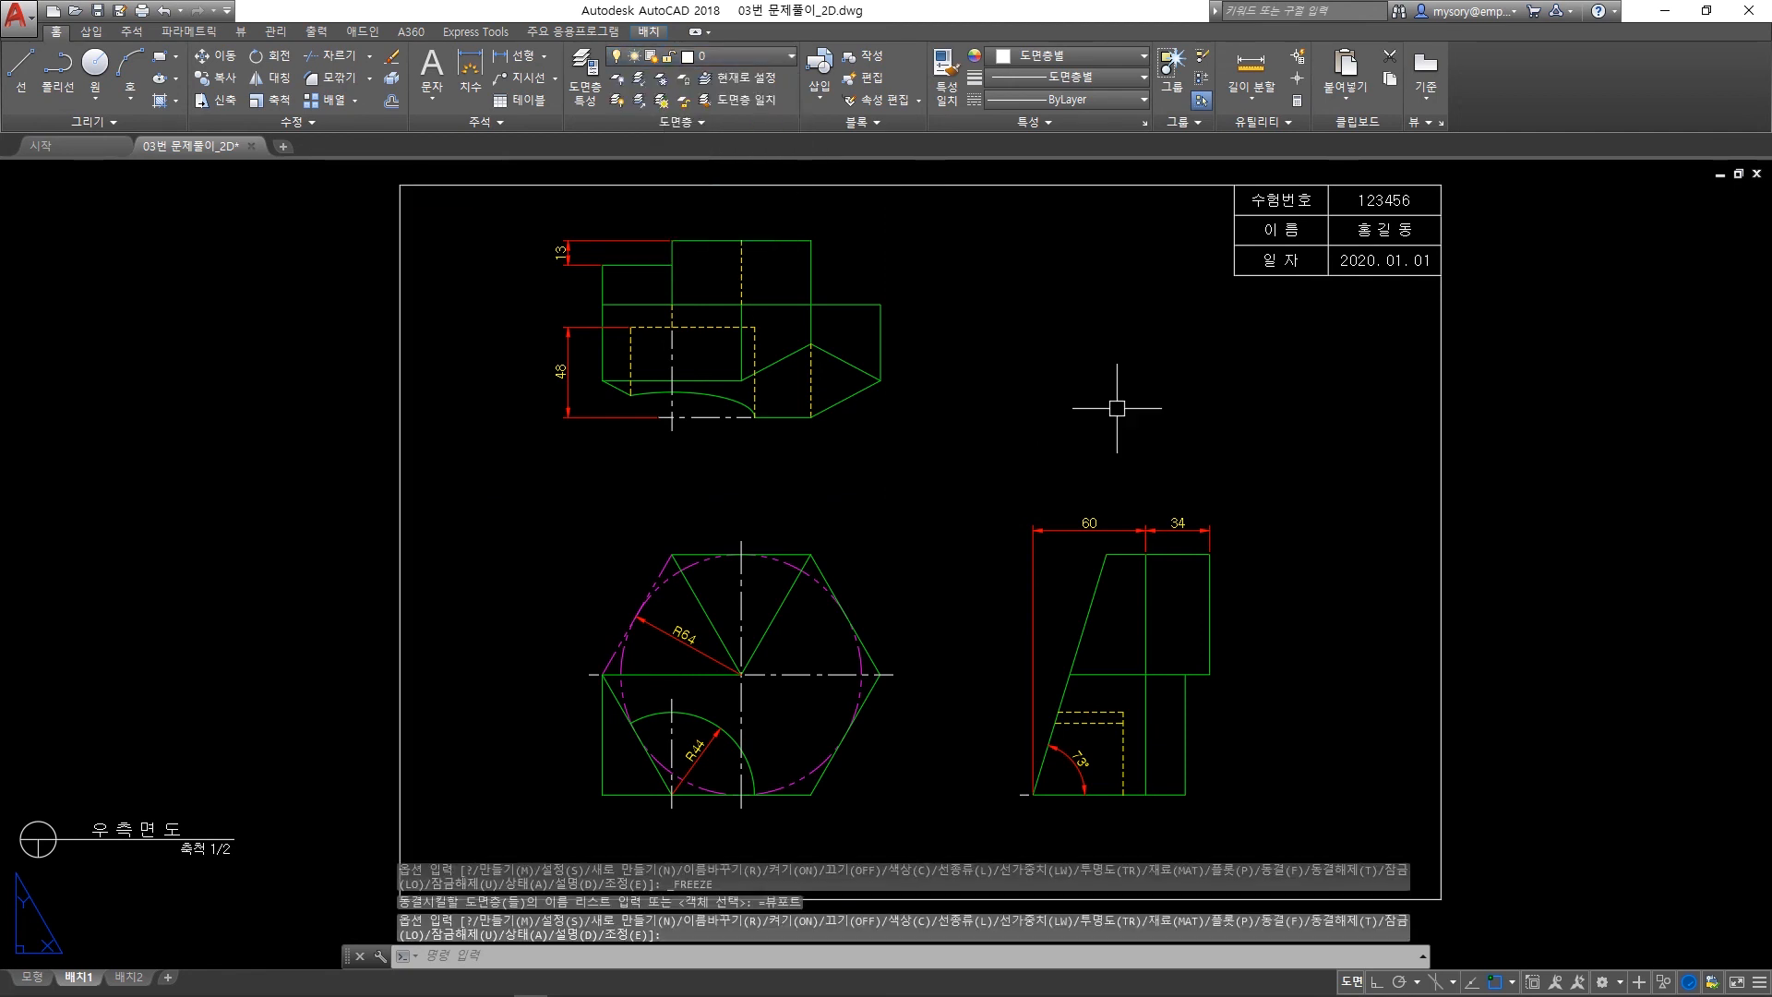
# Move the three view titles 평면도, 정면도 and 우측면도 together into the frame, placing them beneath their views.
pyautogui.moveTo(941, 510); pyautogui.dragTo(1310, 440, button='middle')
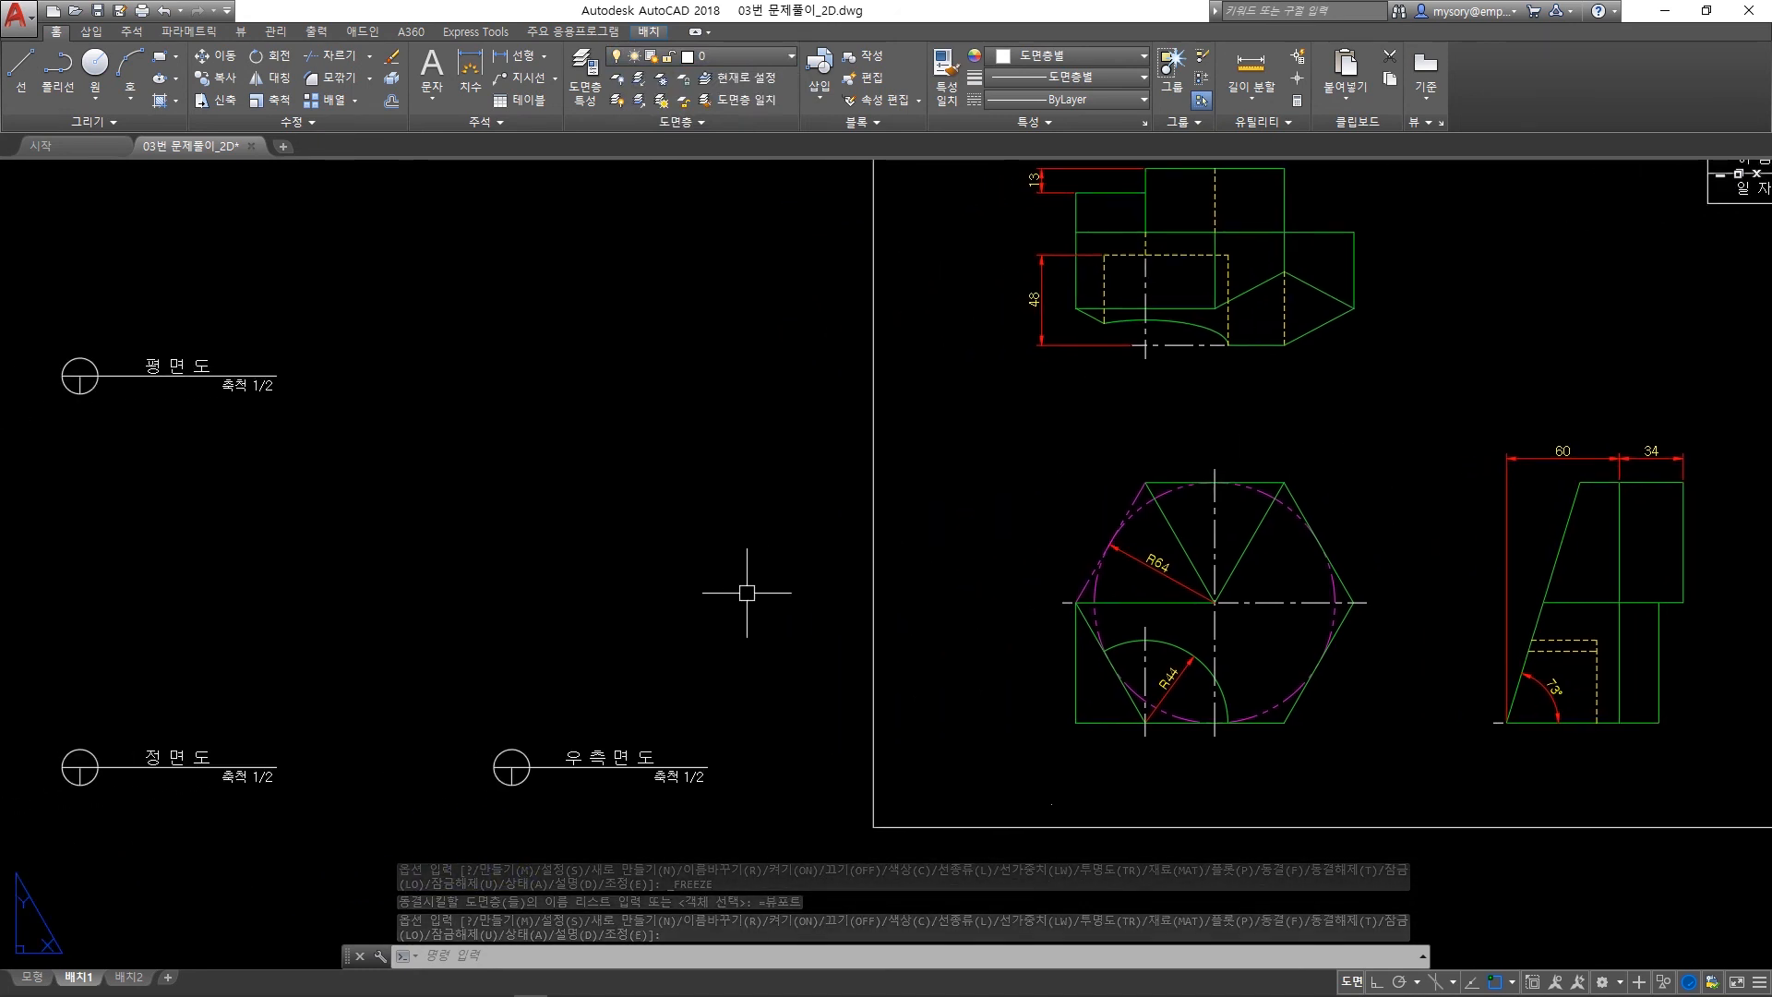
pyautogui.write('m')
pyautogui.press('Return')
pyautogui.click(749, 790)
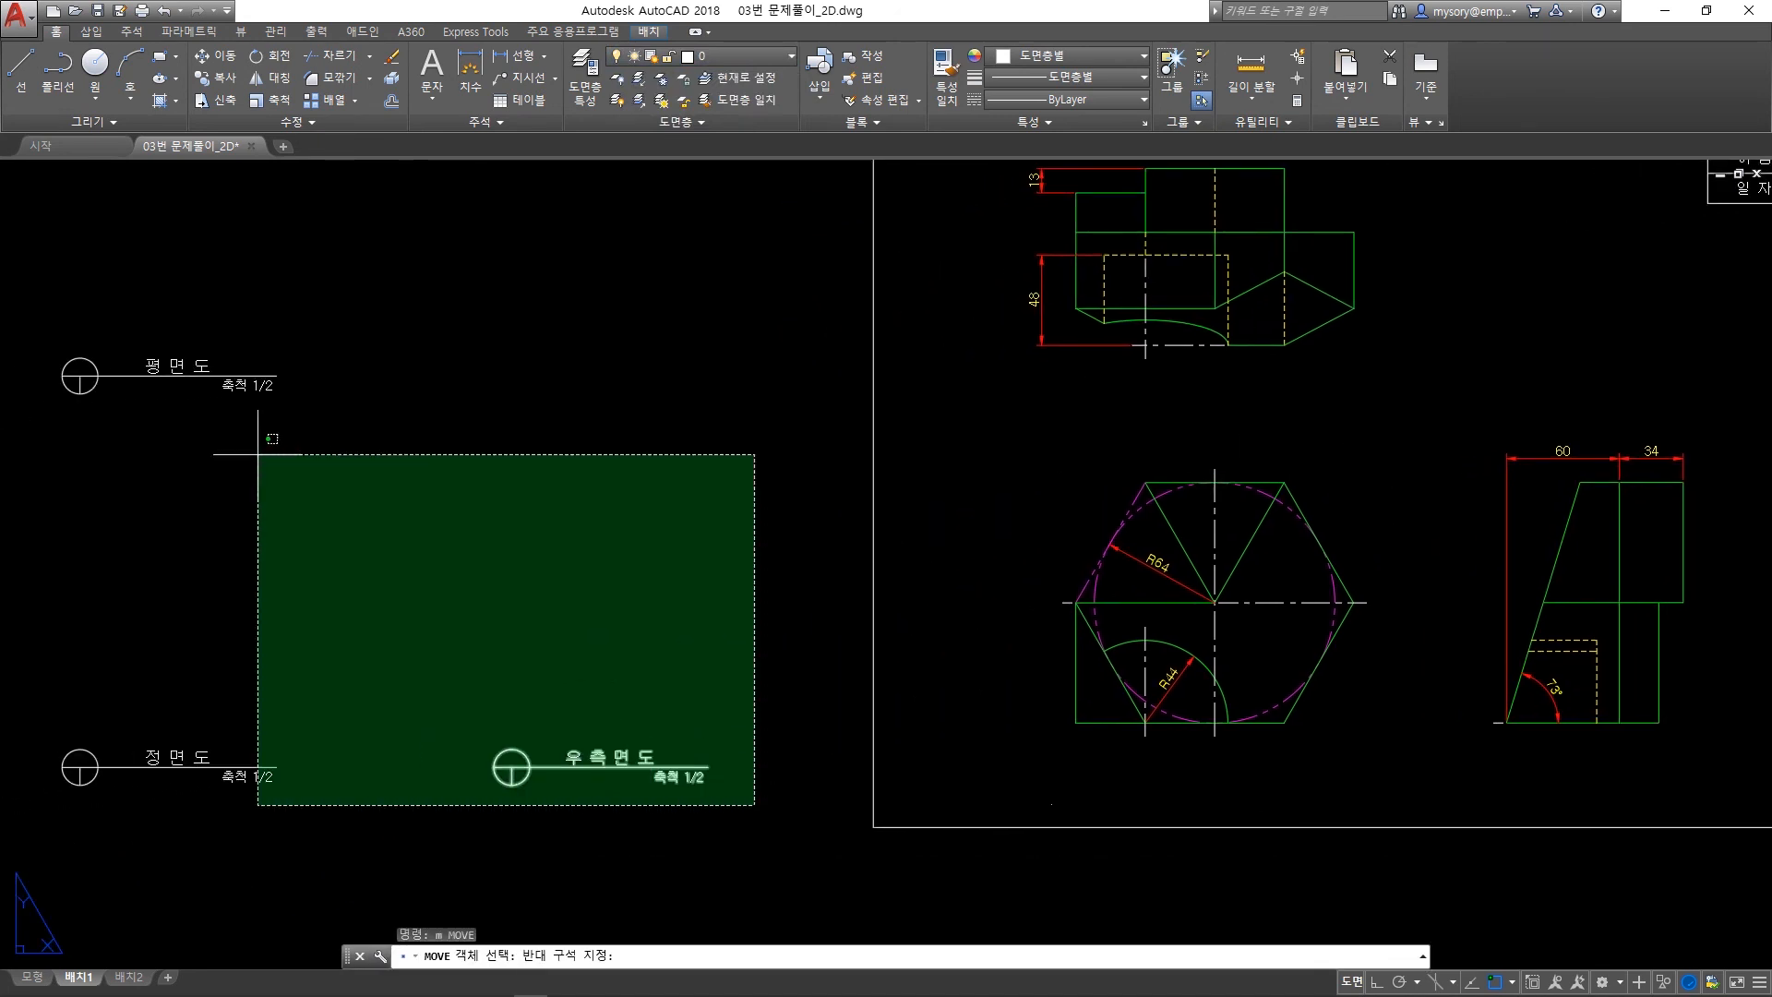
pyautogui.click(73, 310)
pyautogui.press('Return')
pyautogui.click(161, 509)
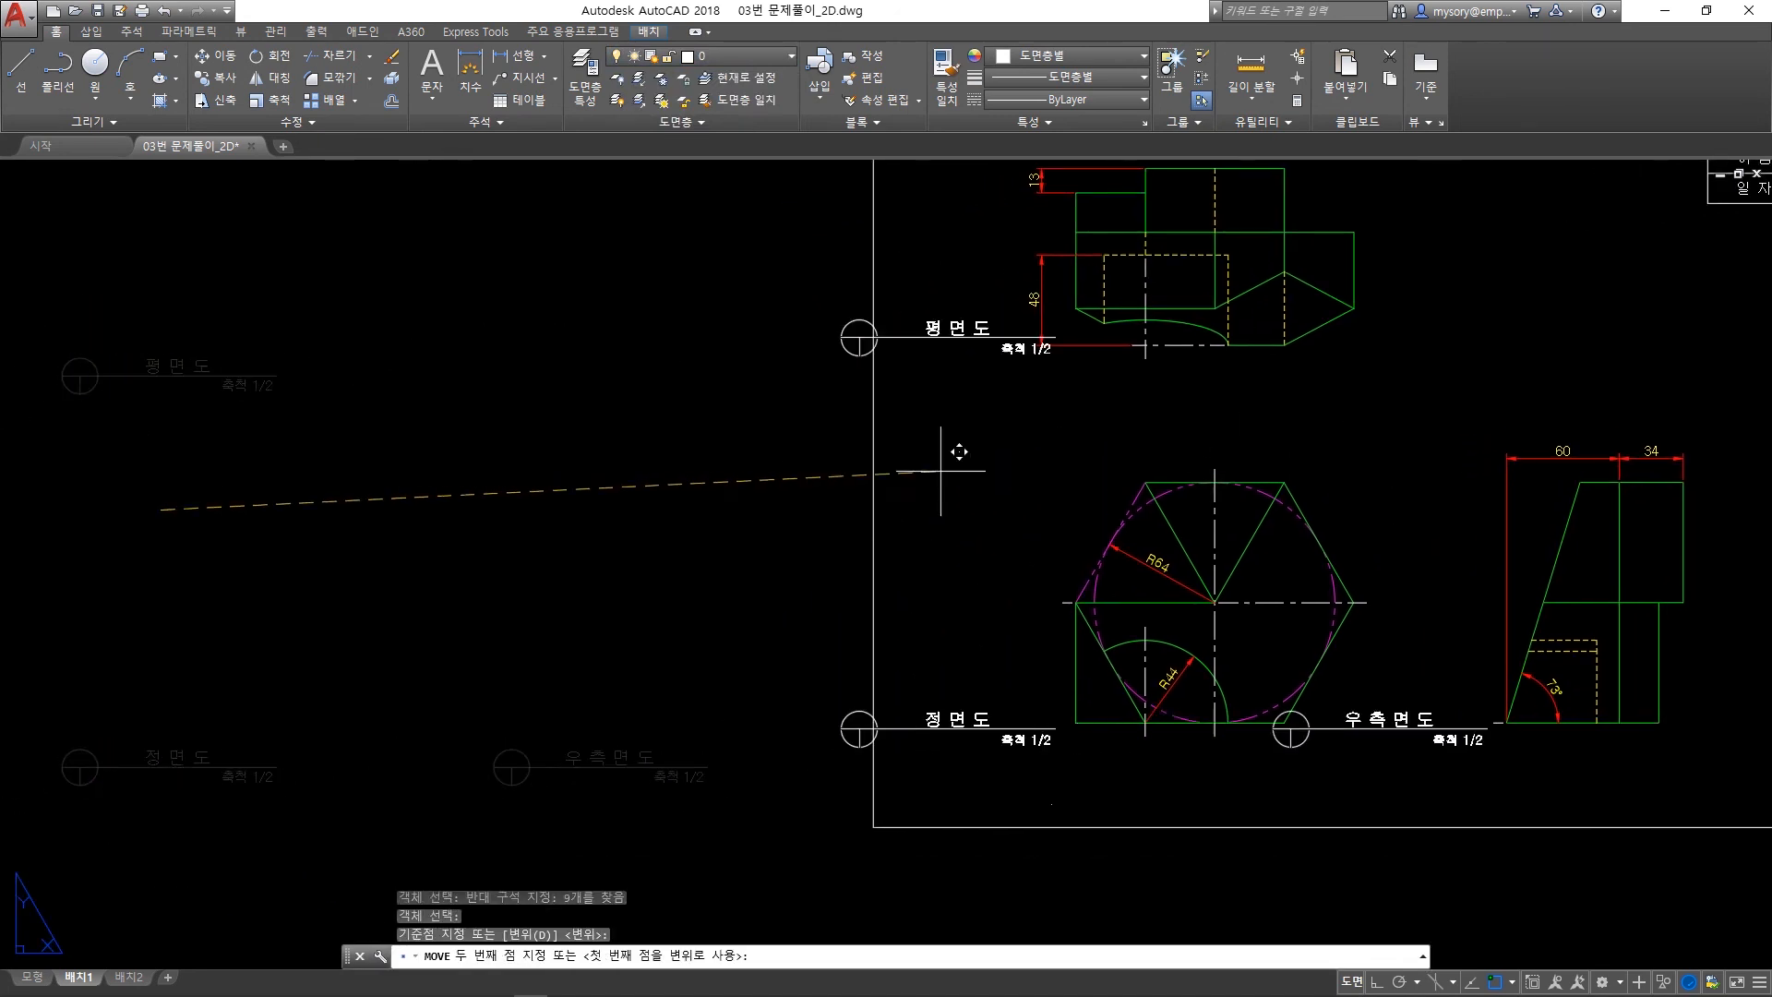
pyautogui.click(1198, 514)
pyautogui.moveTo(1426, 516); pyautogui.dragTo(1033, 545, button='middle')
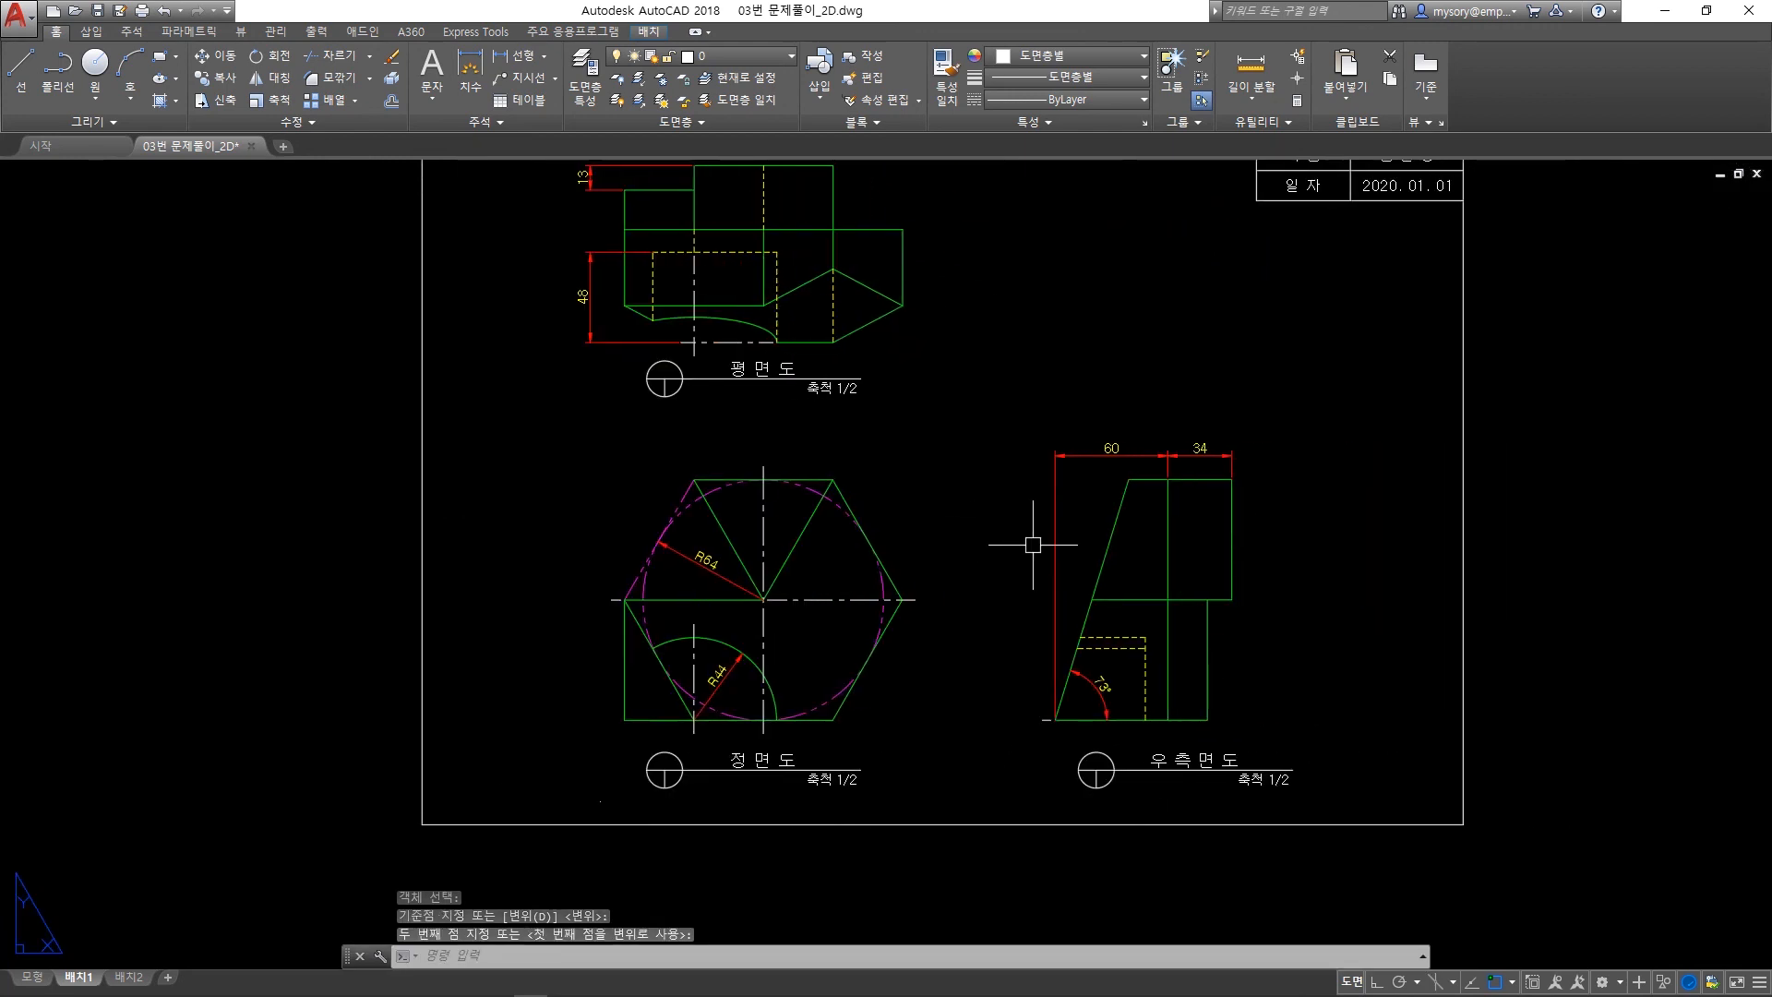
# Move the 우측면도 title horizontally with Ortho on so its circle sits under the side view's left edge.
pyautogui.press('Return')
pyautogui.click(1006, 703)
pyautogui.click(1357, 849)
pyautogui.press('Return')
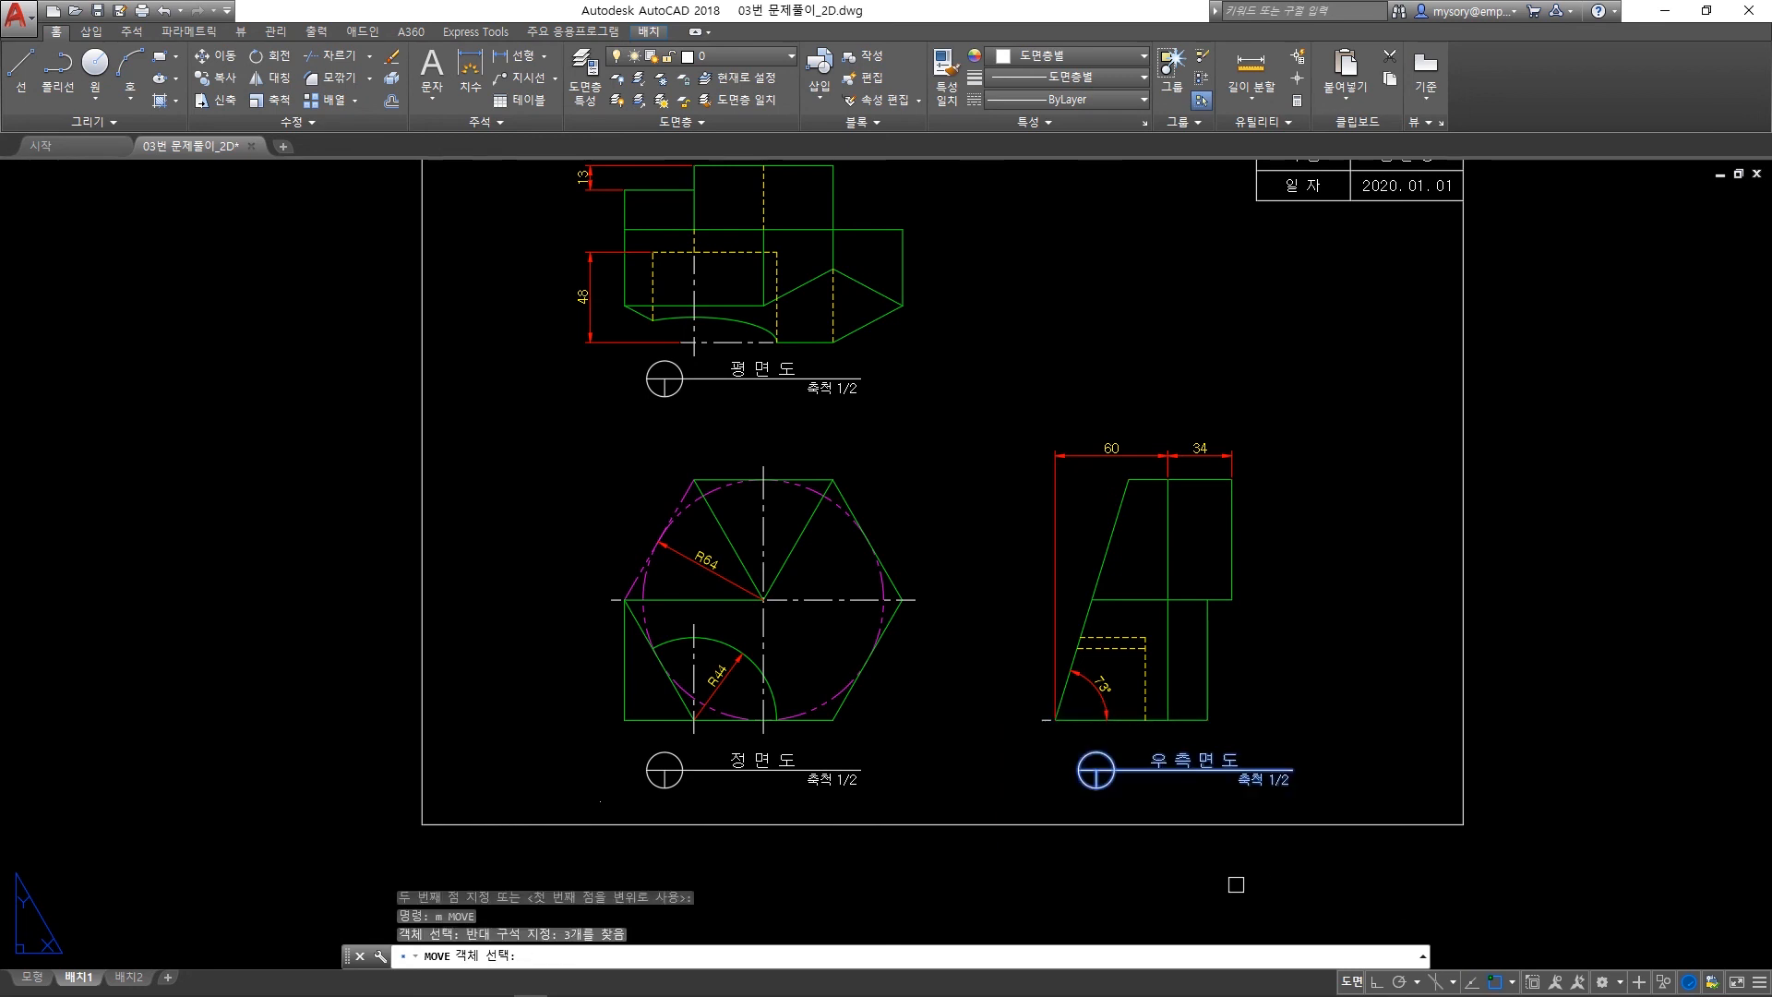
pyautogui.click(1248, 875)
pyautogui.press('F8')
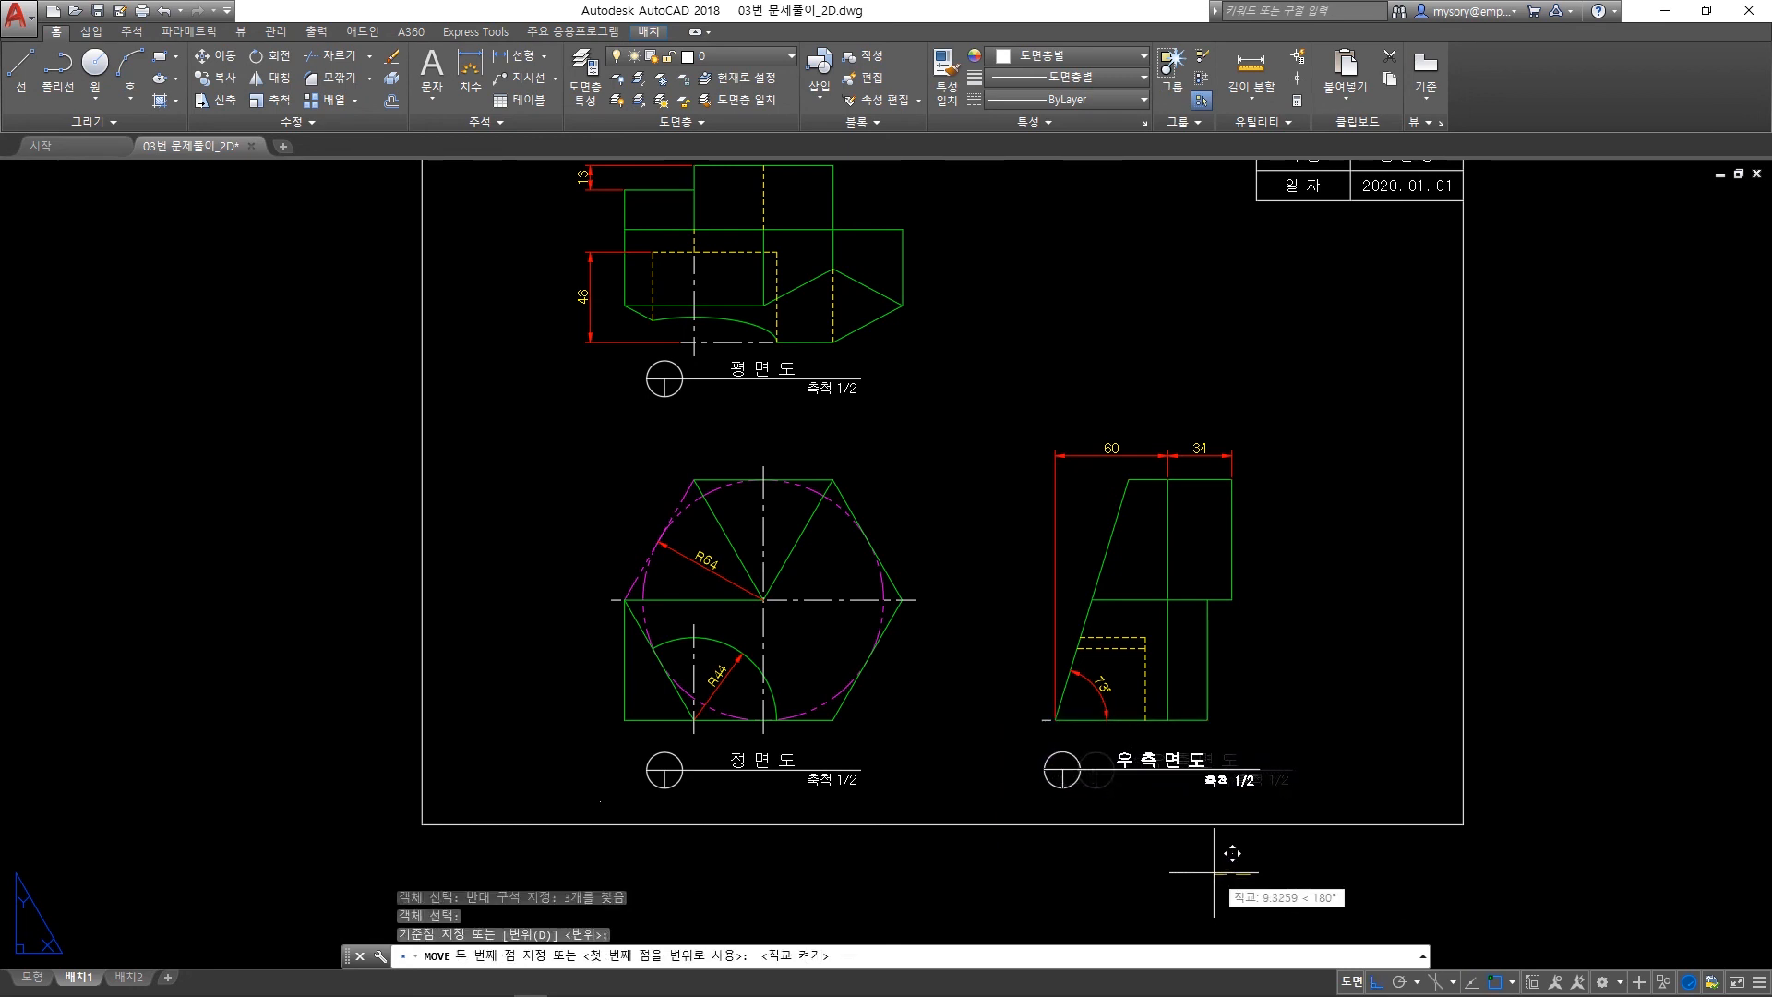
pyautogui.click(1226, 851)
pyautogui.moveTo(817, 485); pyautogui.dragTo(838, 562, button='middle')
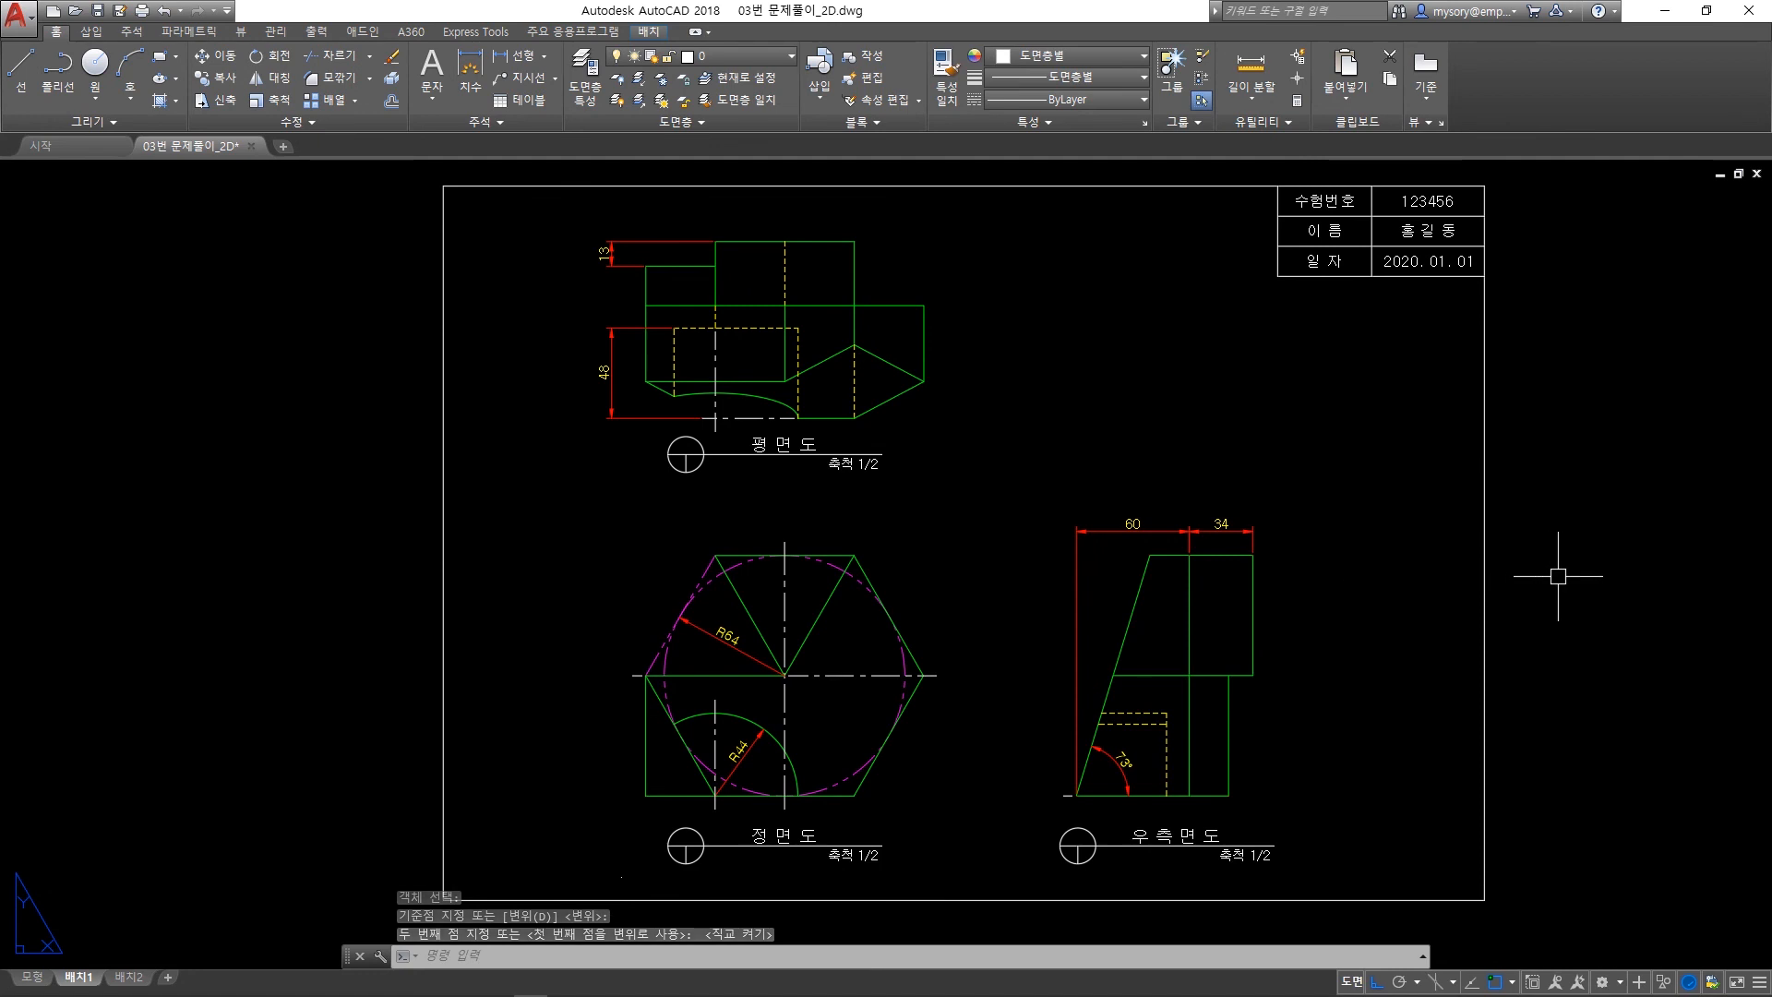
# Move the 평면도 title straight down by about 1.7 mm, away from the top view.
pyautogui.moveTo(1554, 578); pyautogui.dragTo(1529, 578, button='middle')
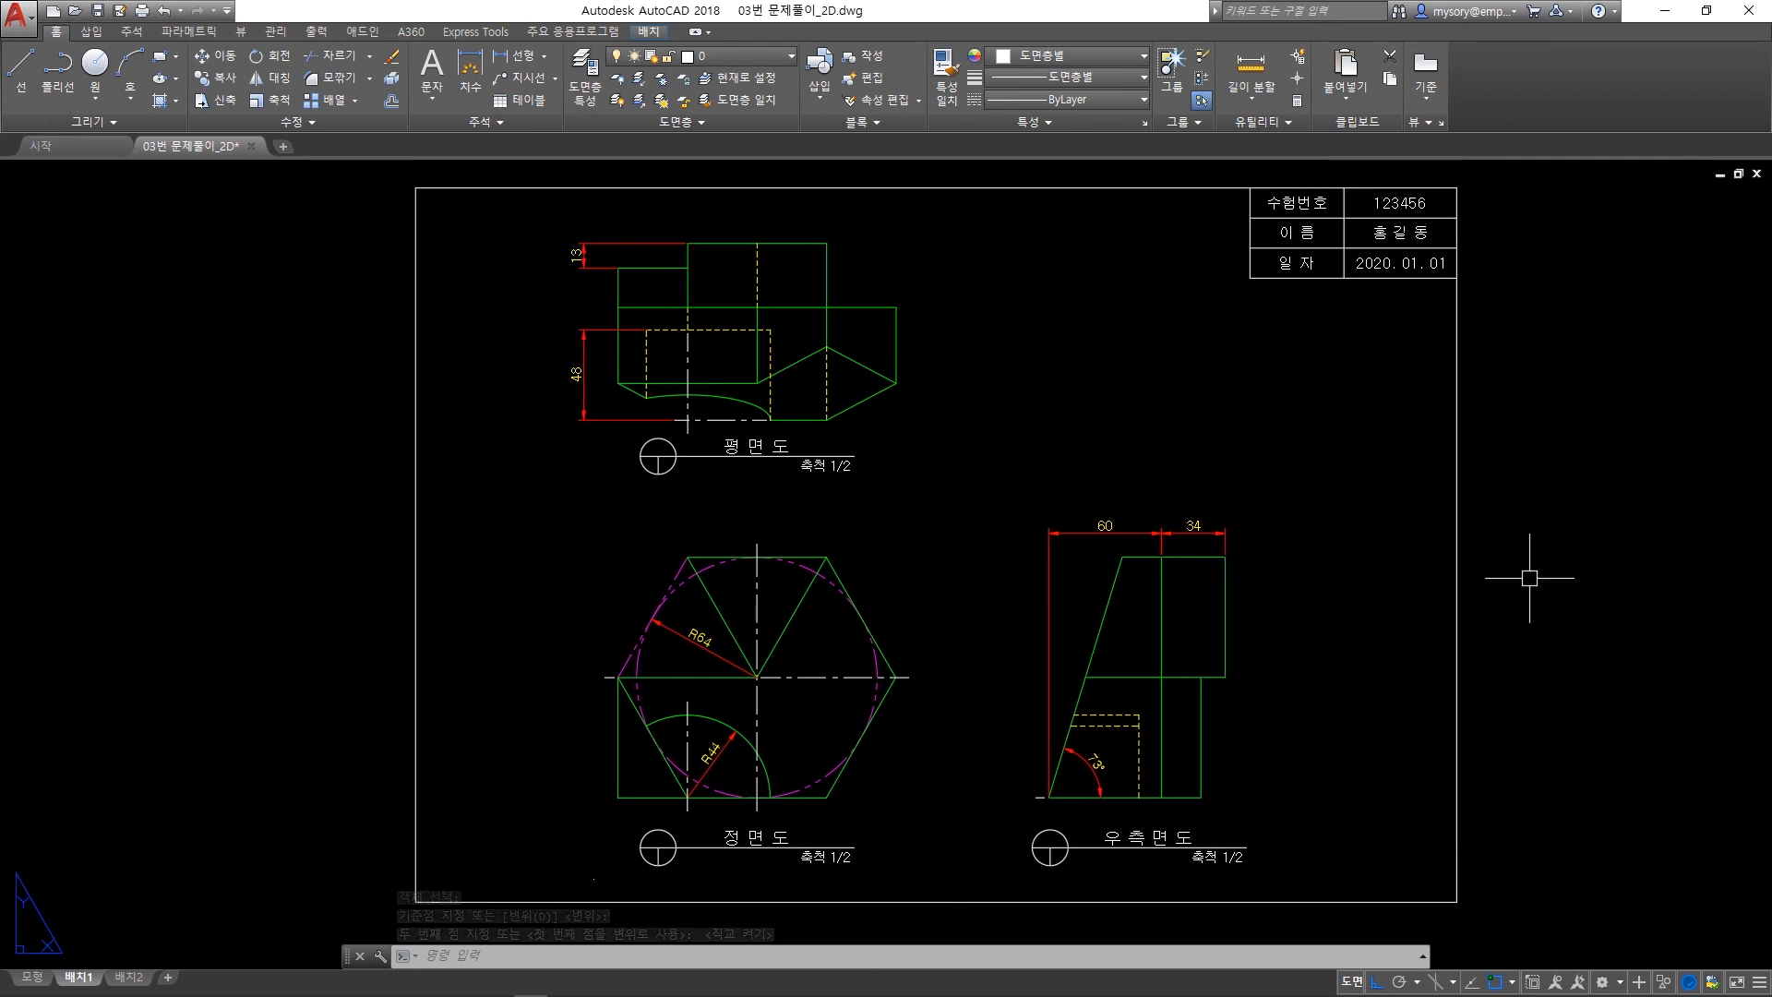
pyautogui.write('m')
pyautogui.press('Return')
pyautogui.click(964, 525)
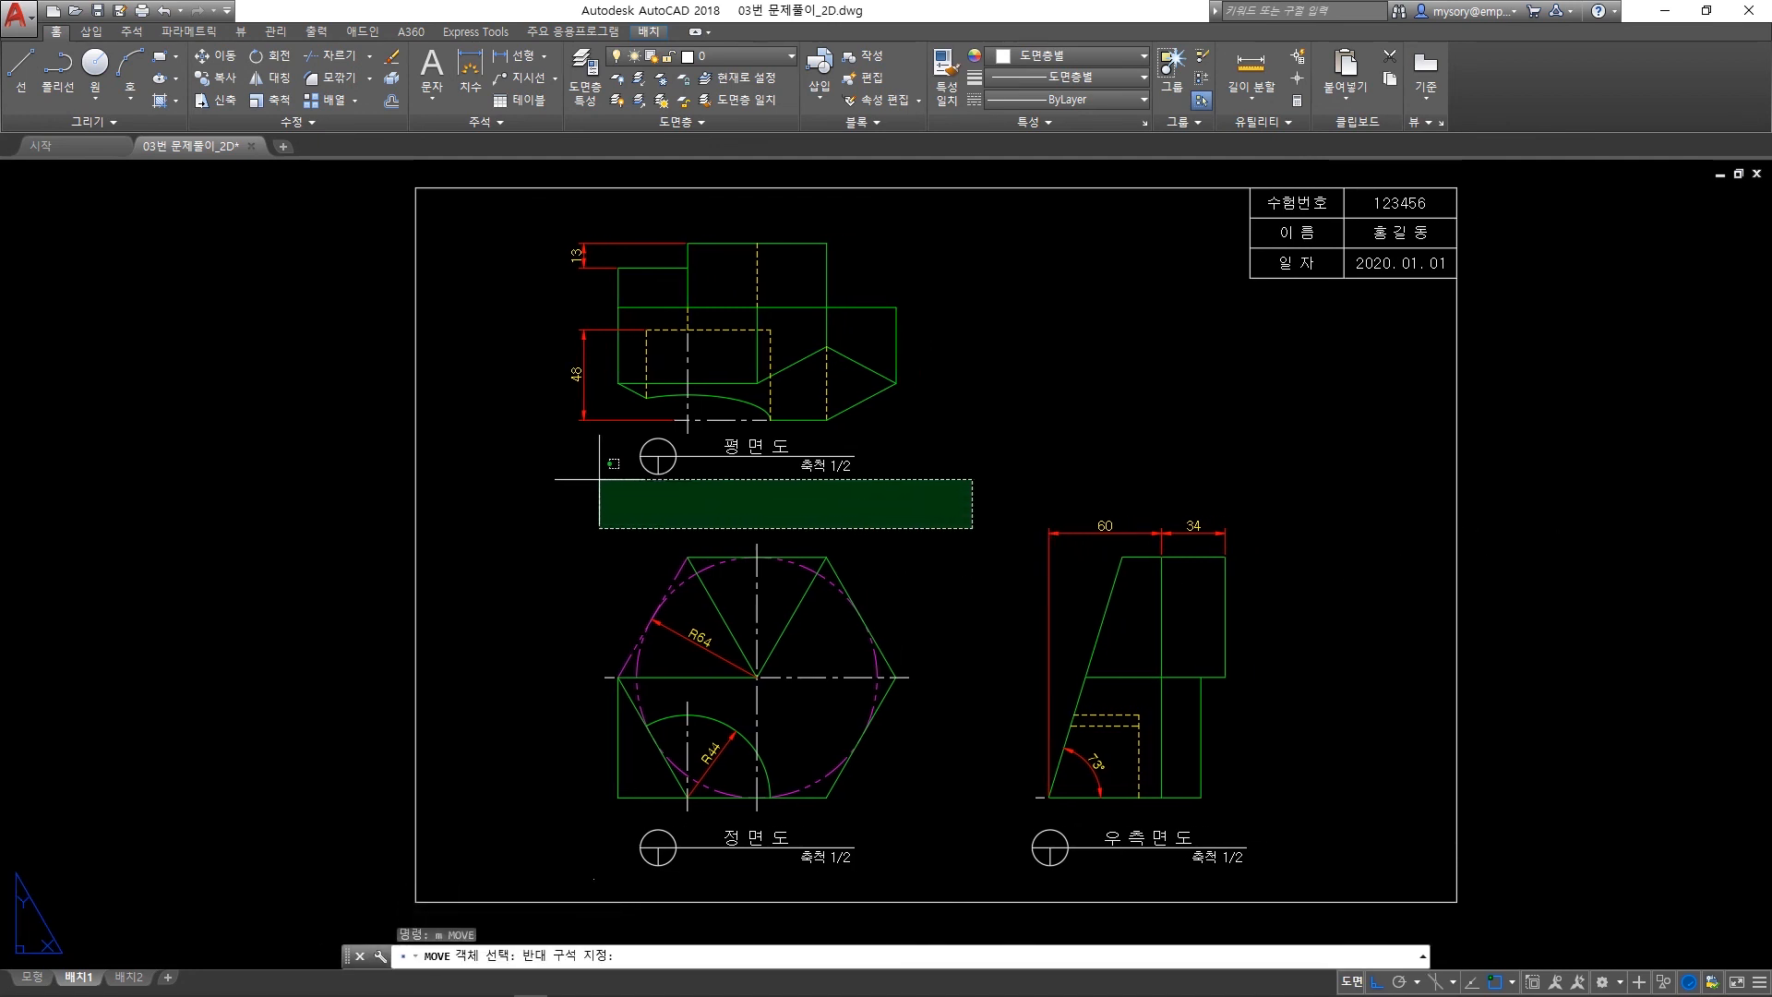
pyautogui.click(543, 403)
pyautogui.press('Return')
pyautogui.click(543, 489)
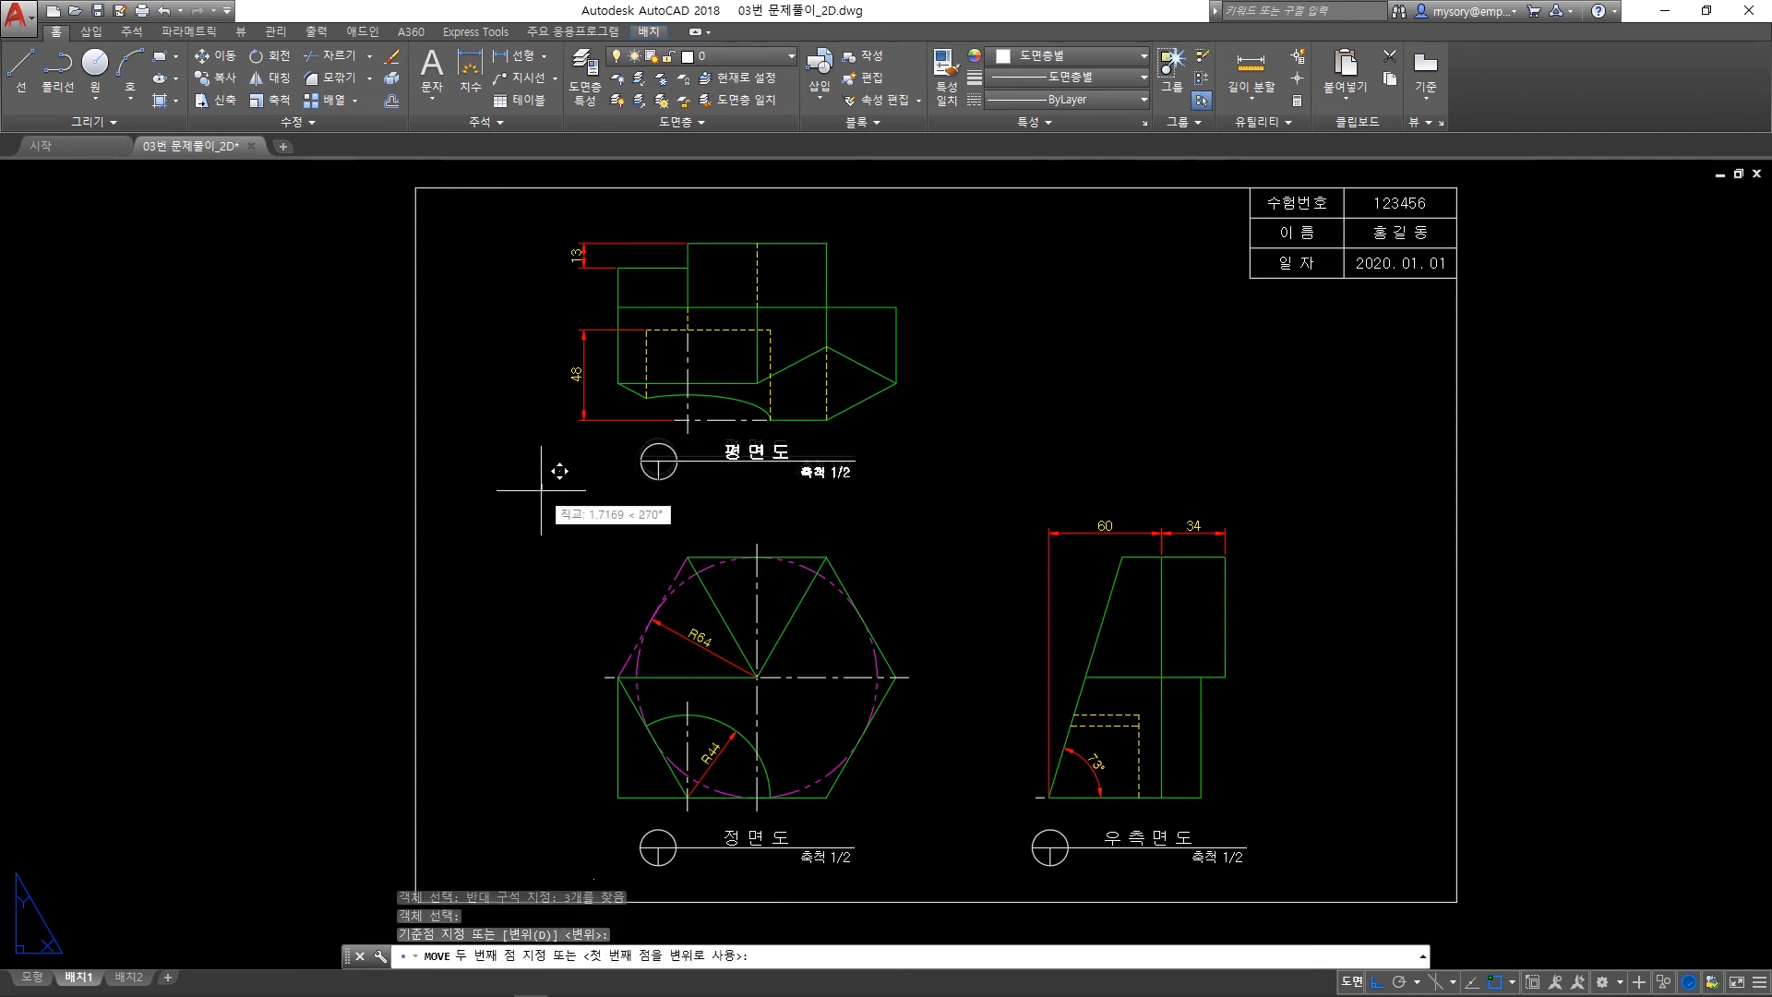
pyautogui.click(542, 490)
pyautogui.press('Escape')
pyautogui.press('Escape')
pyautogui.moveTo(997, 474); pyautogui.dragTo(980, 480, button='middle')
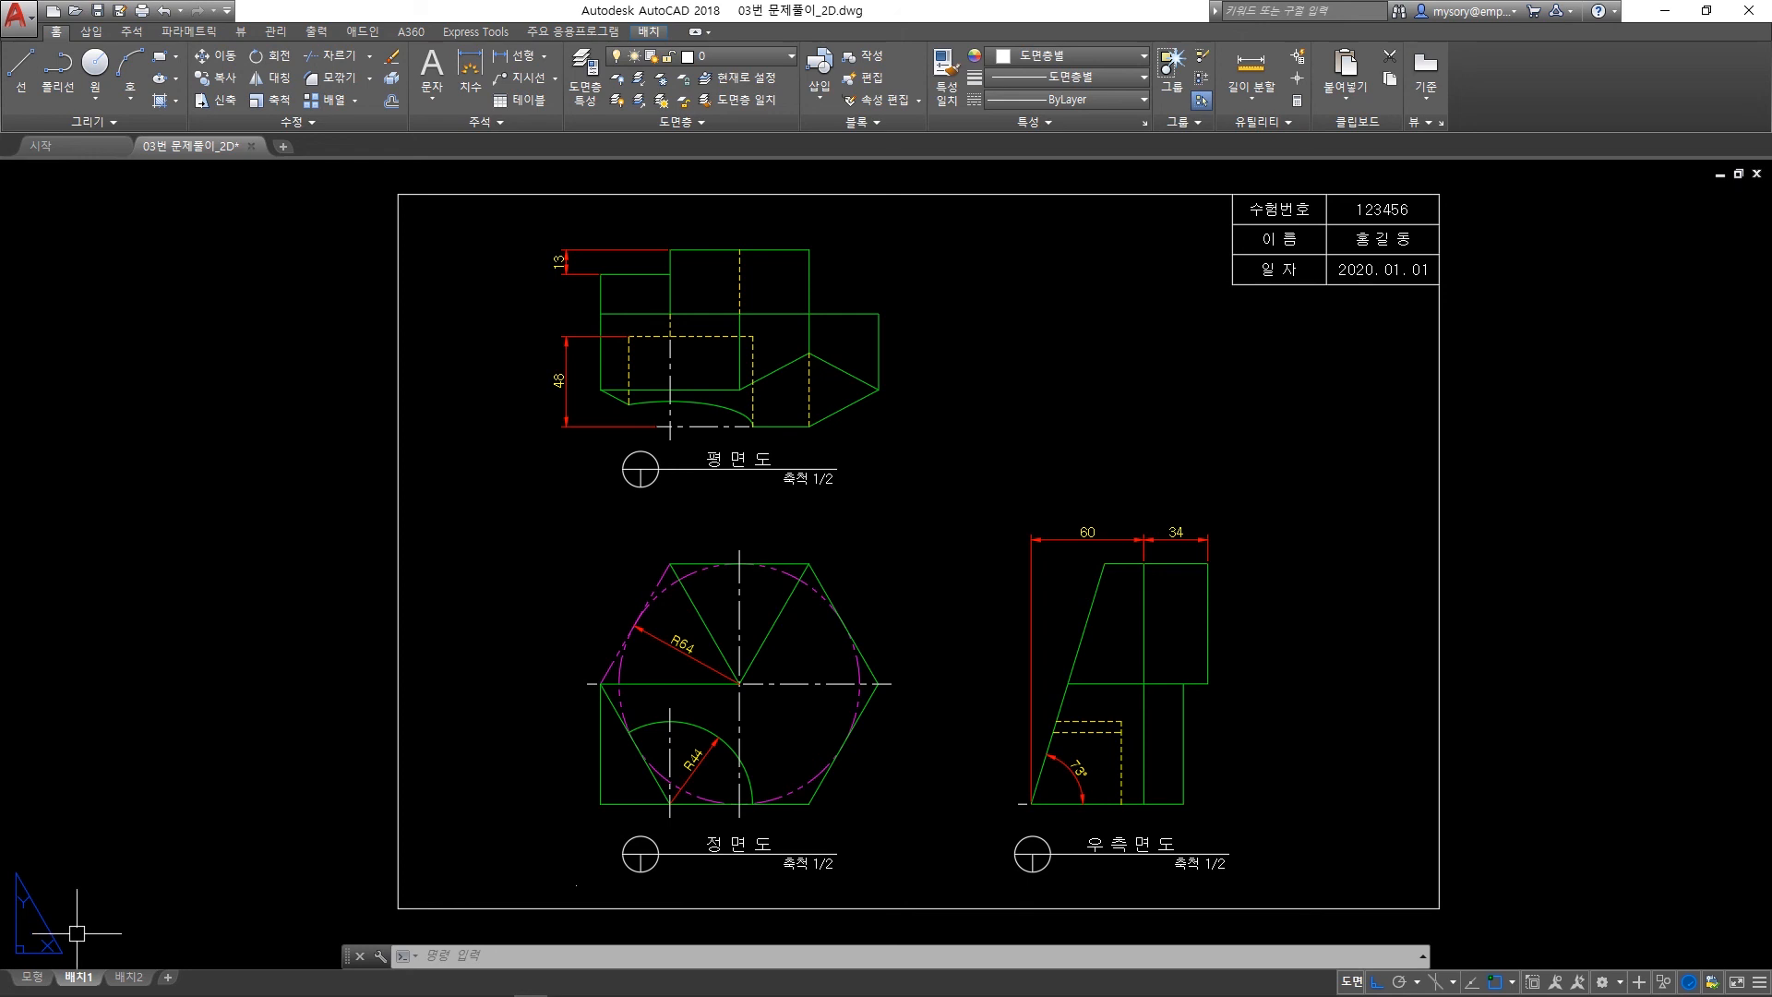
# Create a new page setup named 설정1 for the 배치1 layout, based on *배치1*.
pyautogui.moveTo(81, 980)
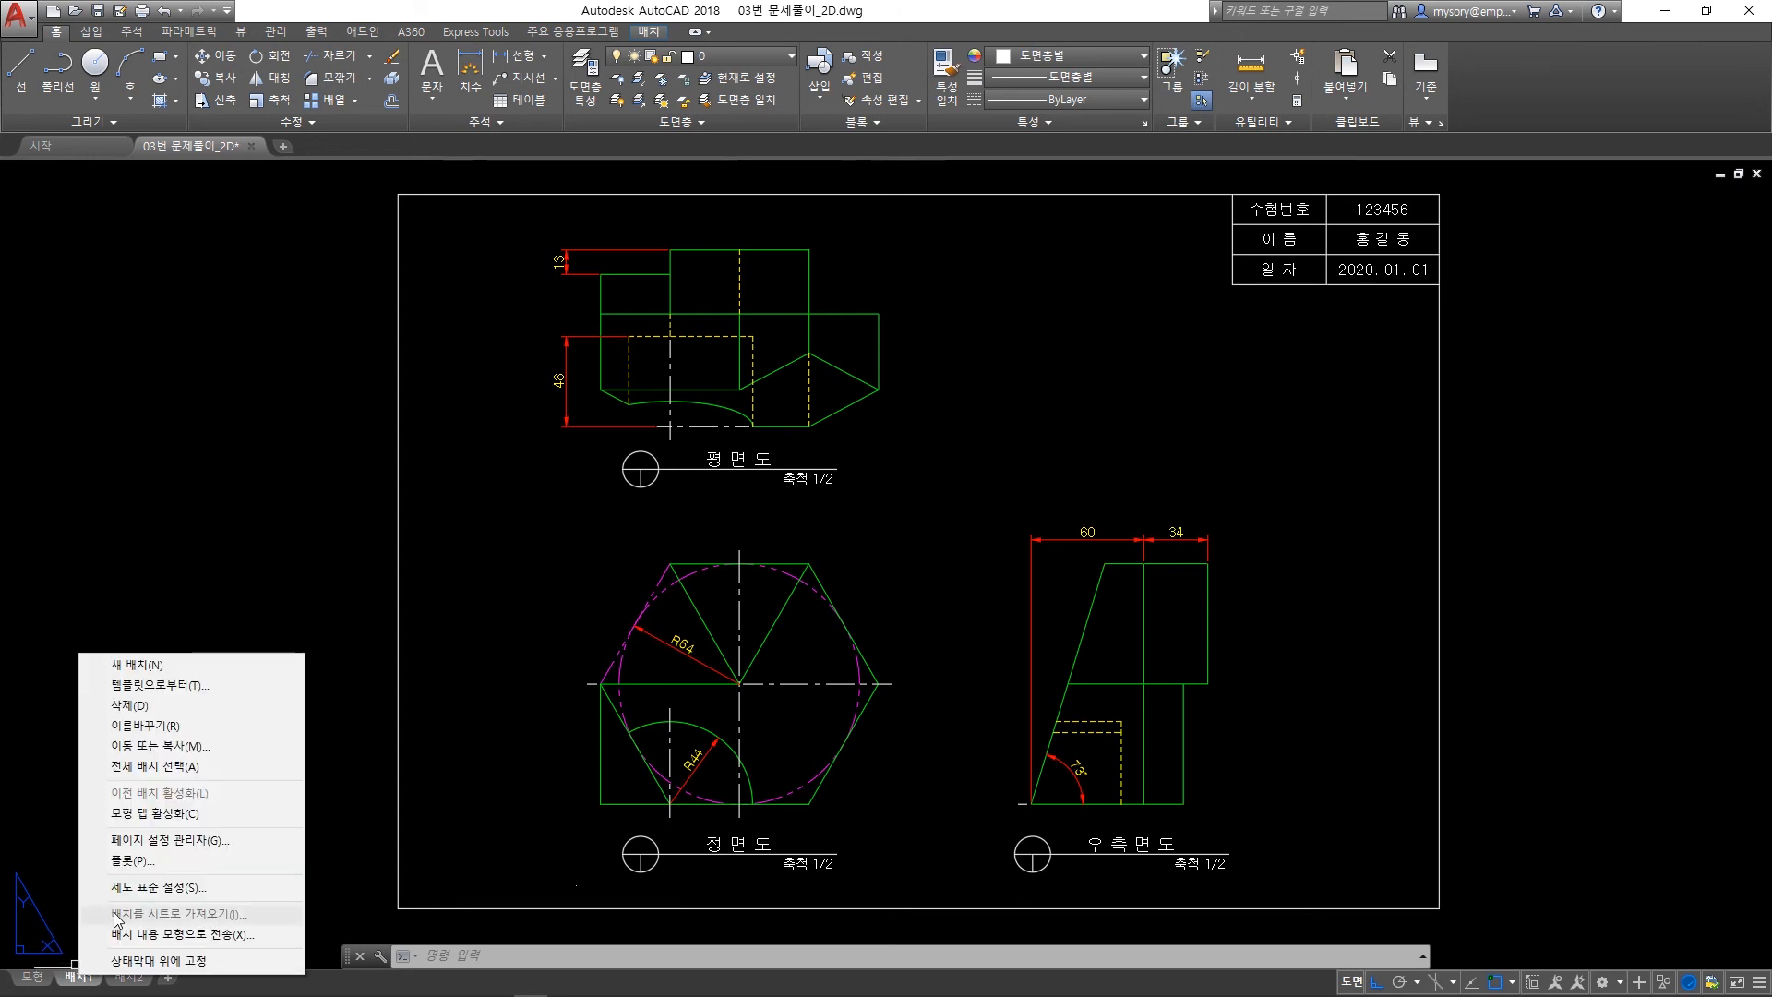
pyautogui.click(209, 843)
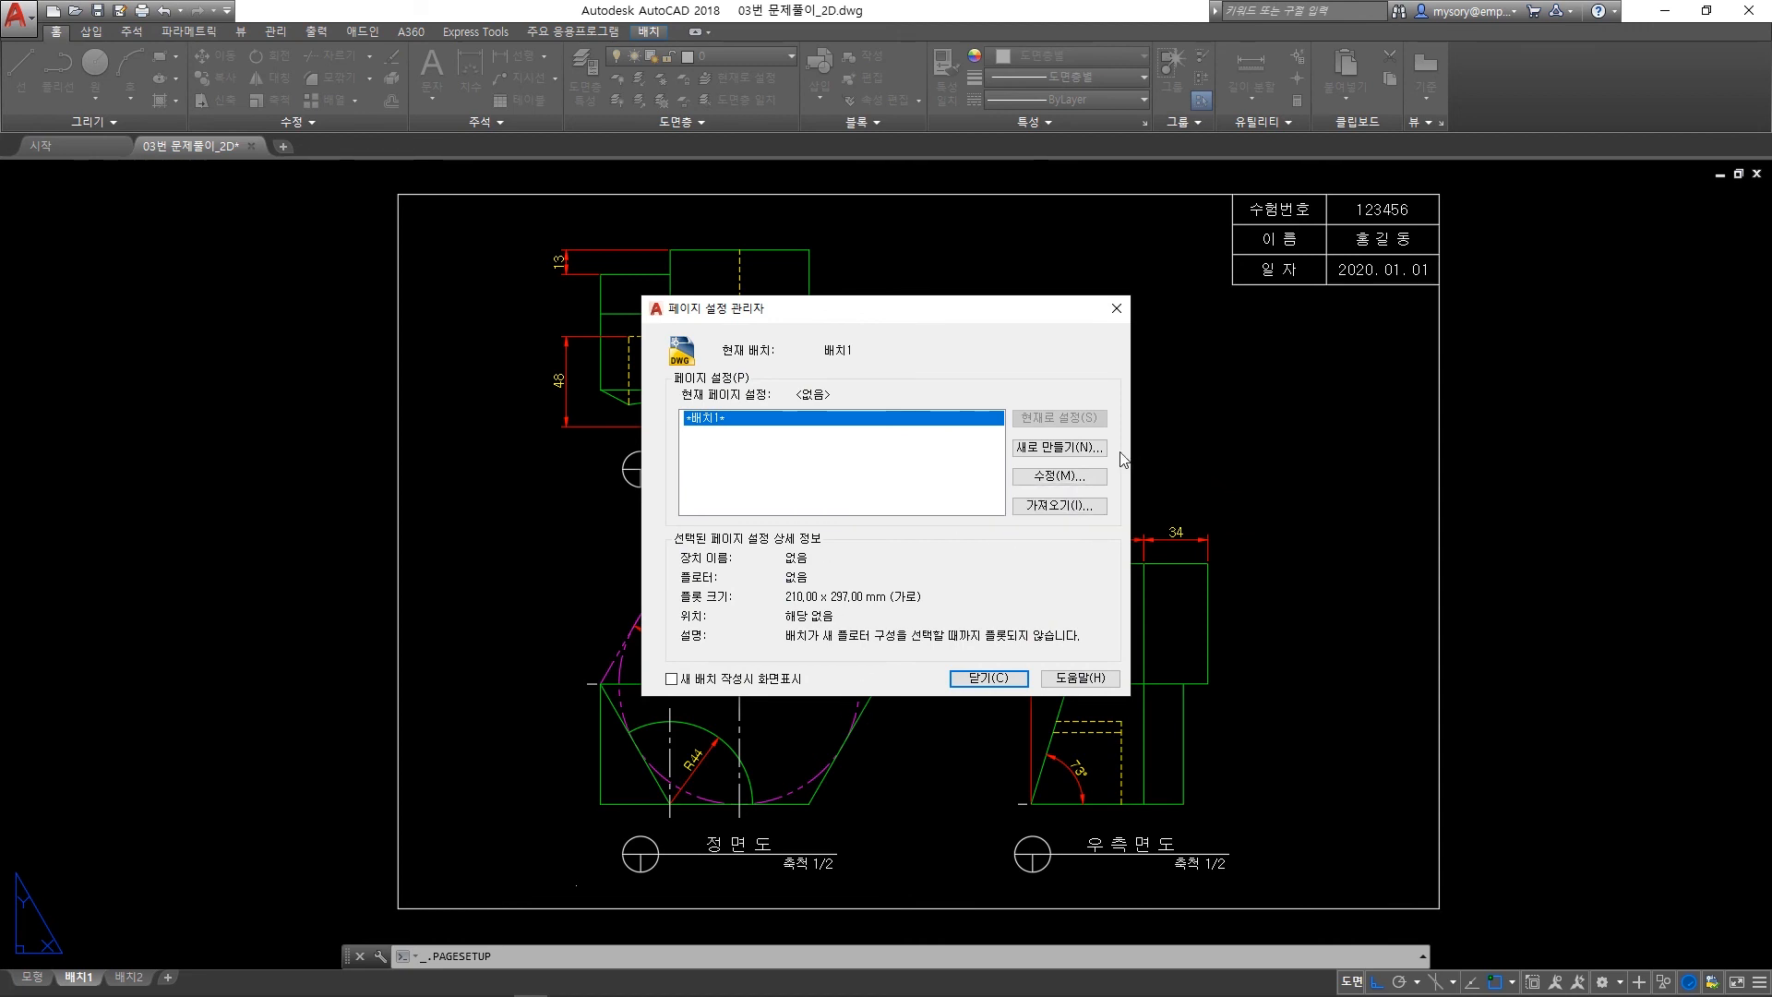
pyautogui.click(1092, 449)
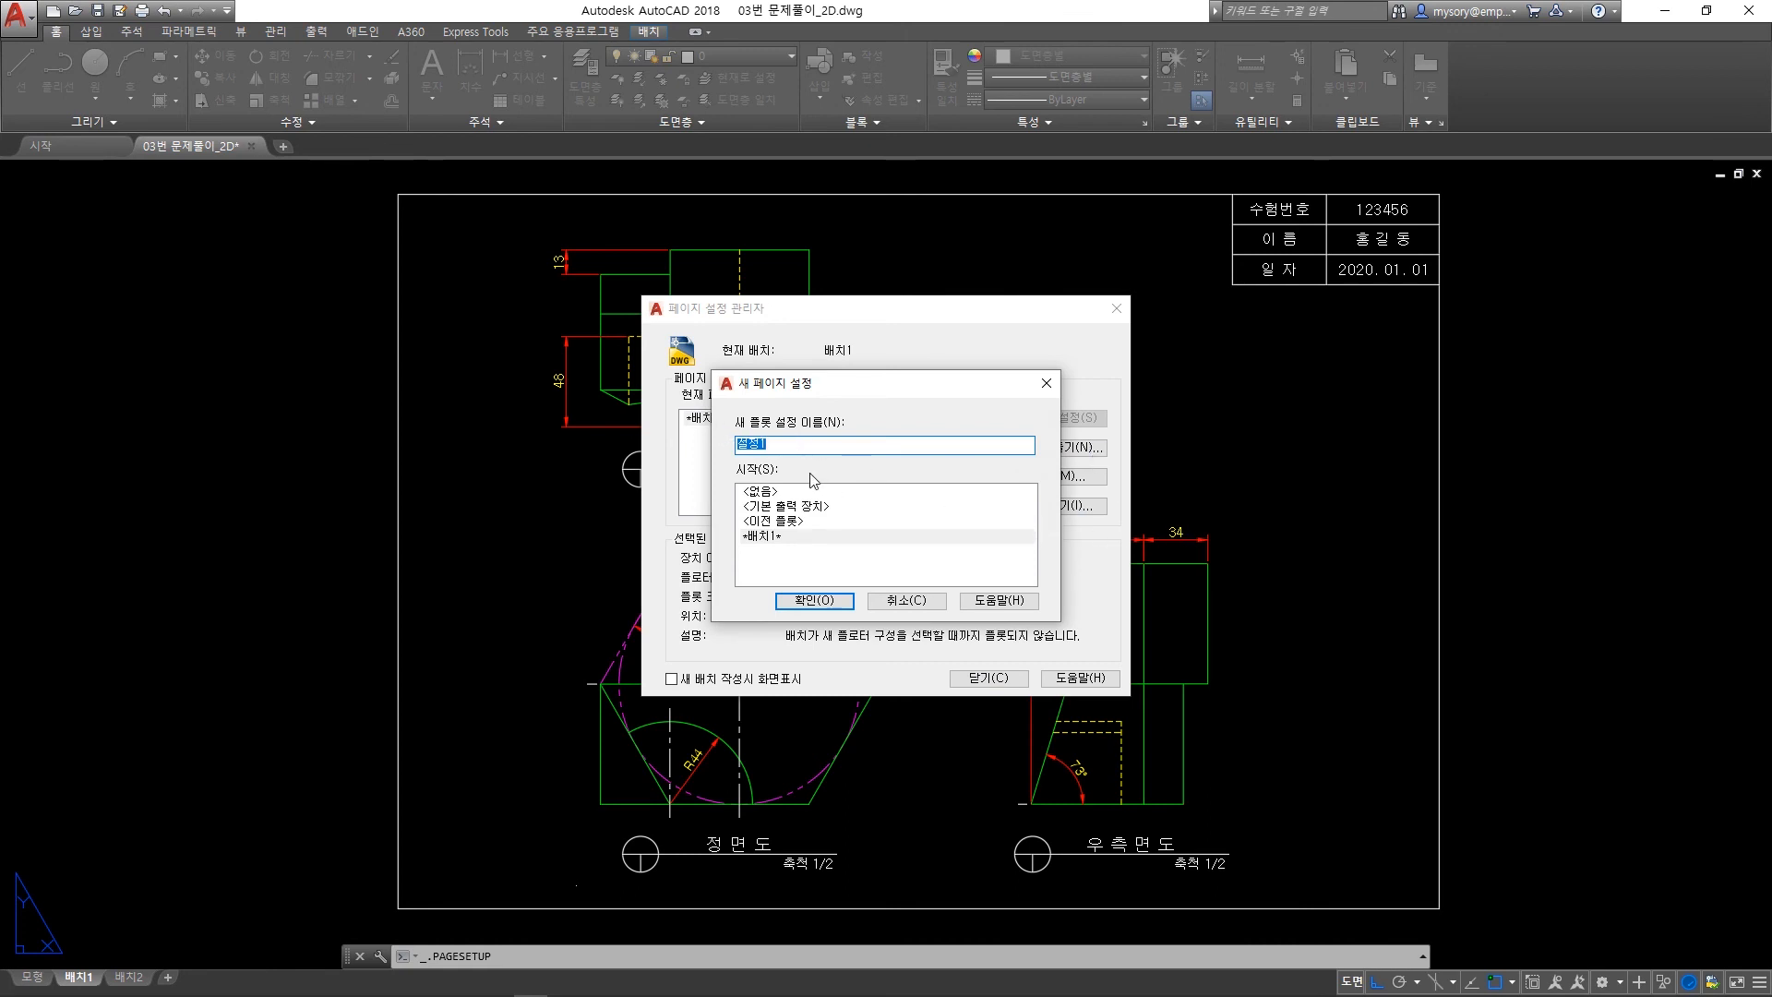
pyautogui.click(841, 606)
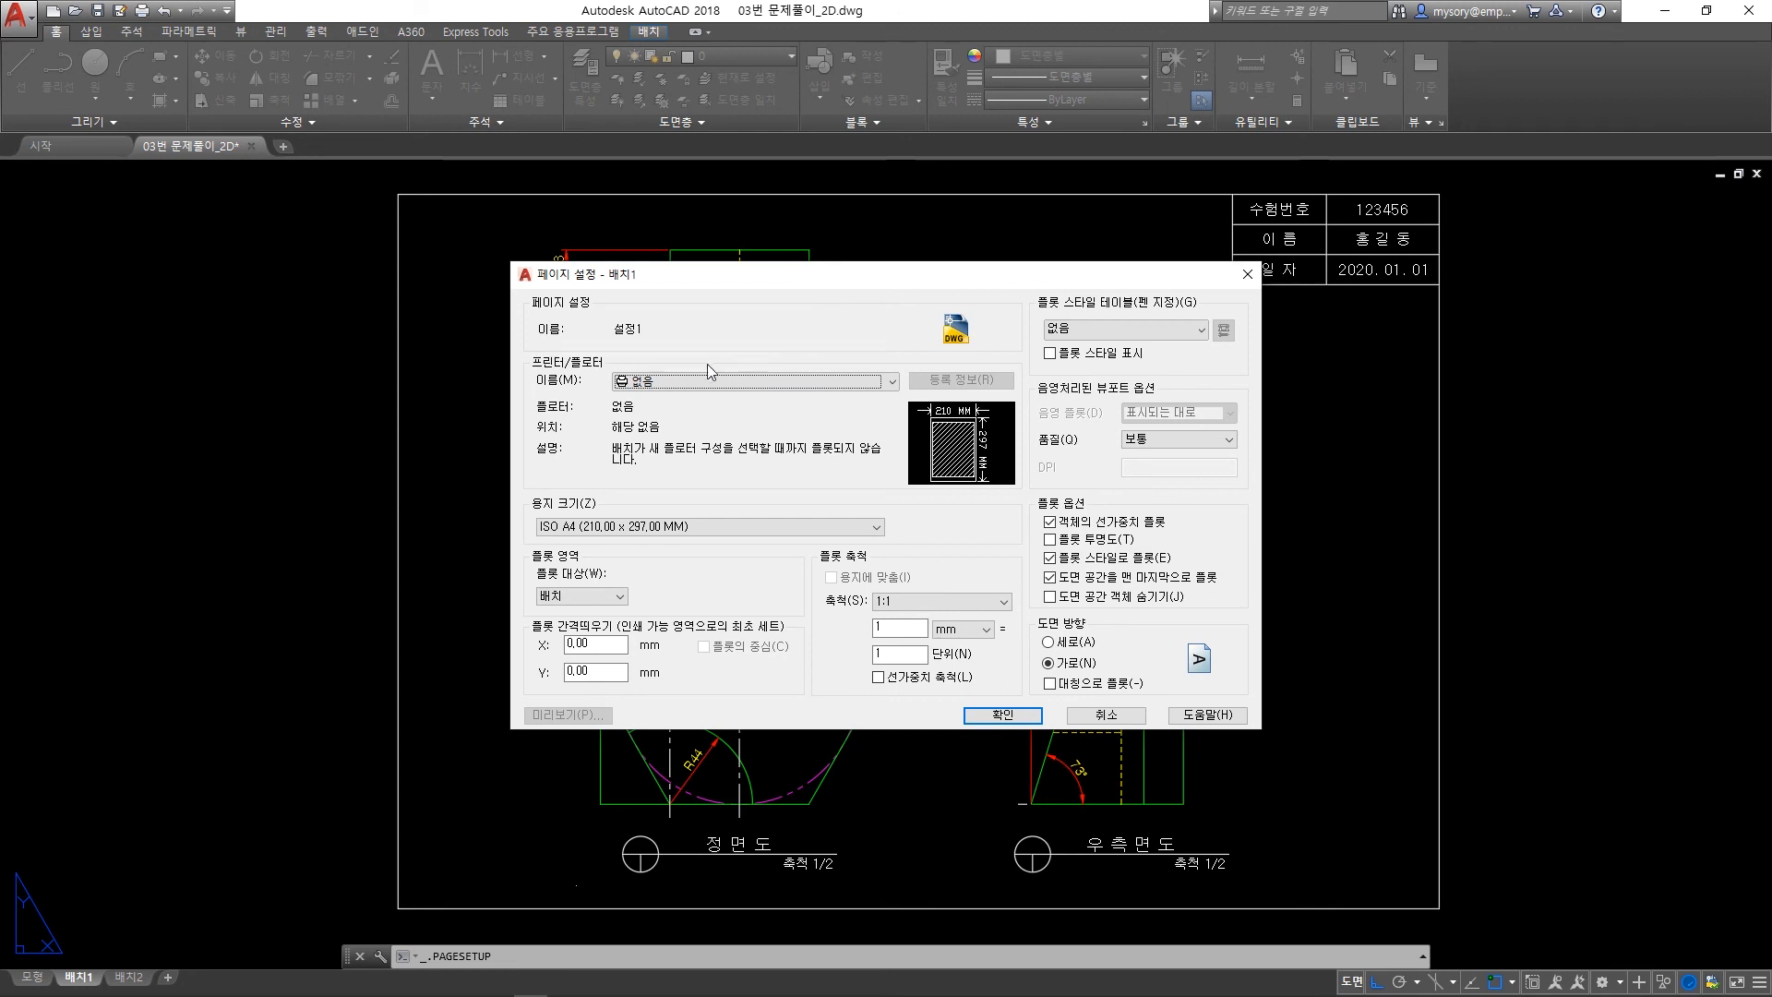
# Set the page setup's plotter to DWG To PDF.pc3 and the paper size to ISO 전체 페이지 A4 (210.00 x 297.00 mm).
pyautogui.click(773, 381)
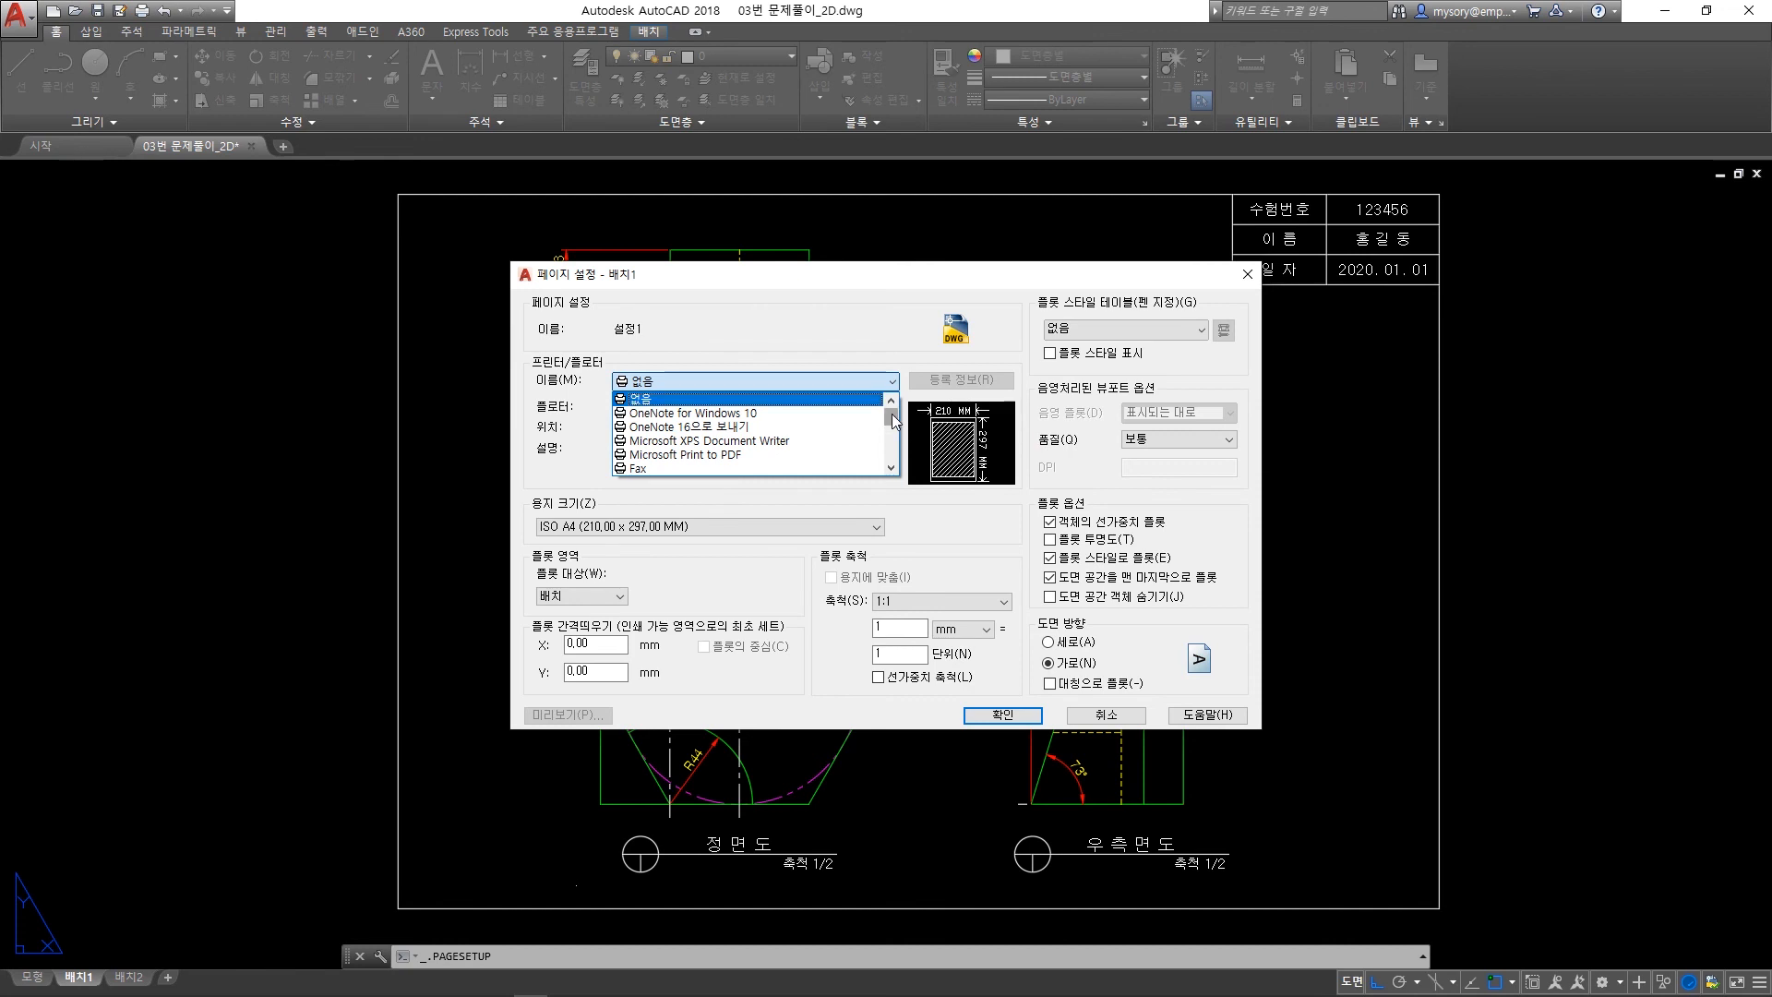
pyautogui.moveTo(891, 414); pyautogui.dragTo(891, 456)
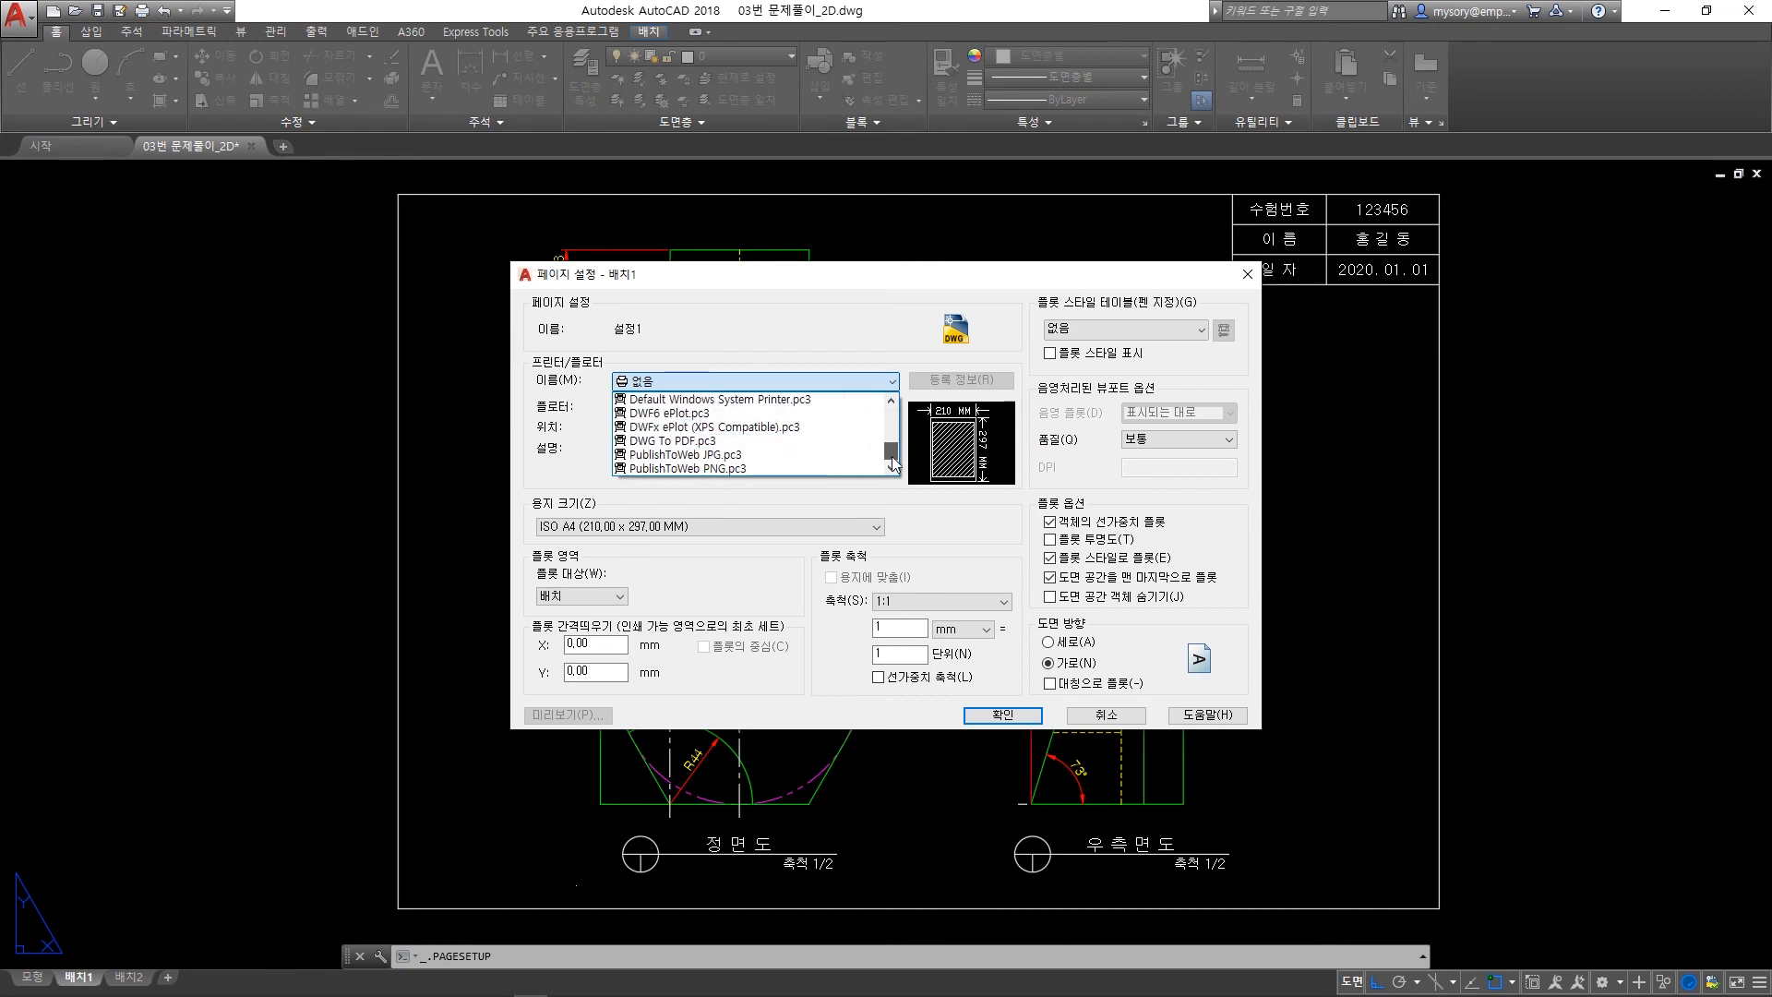
pyautogui.click(668, 442)
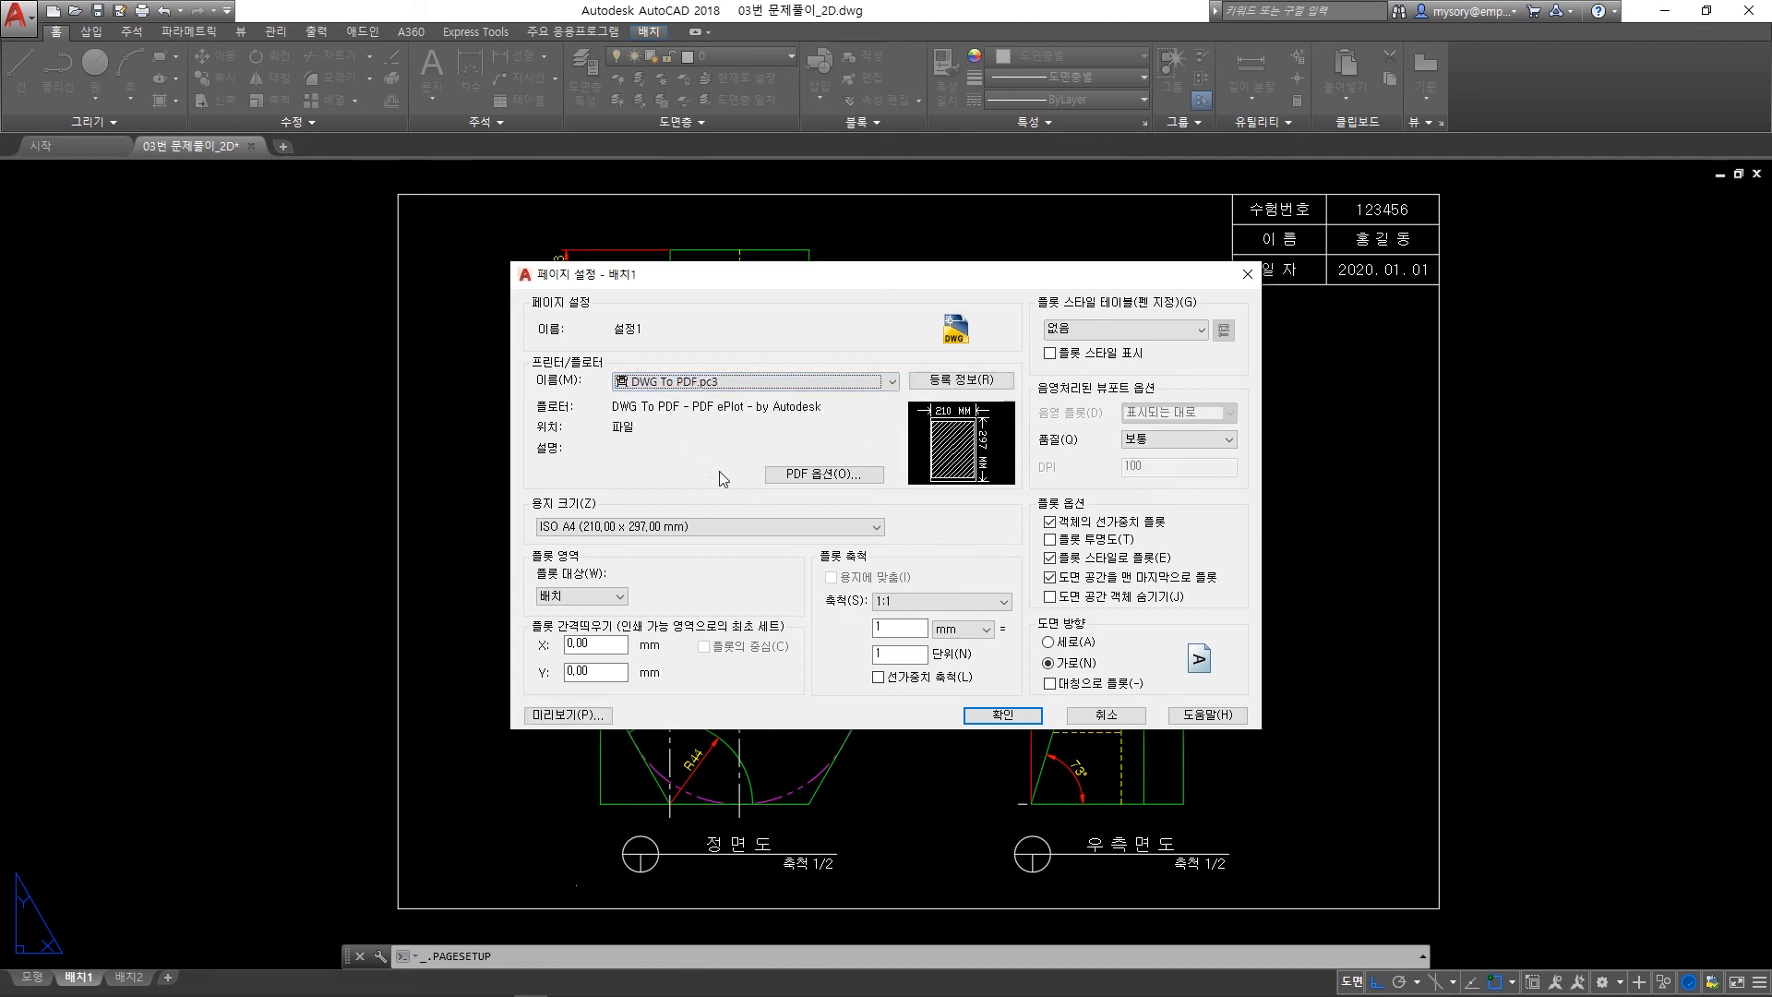
pyautogui.click(678, 526)
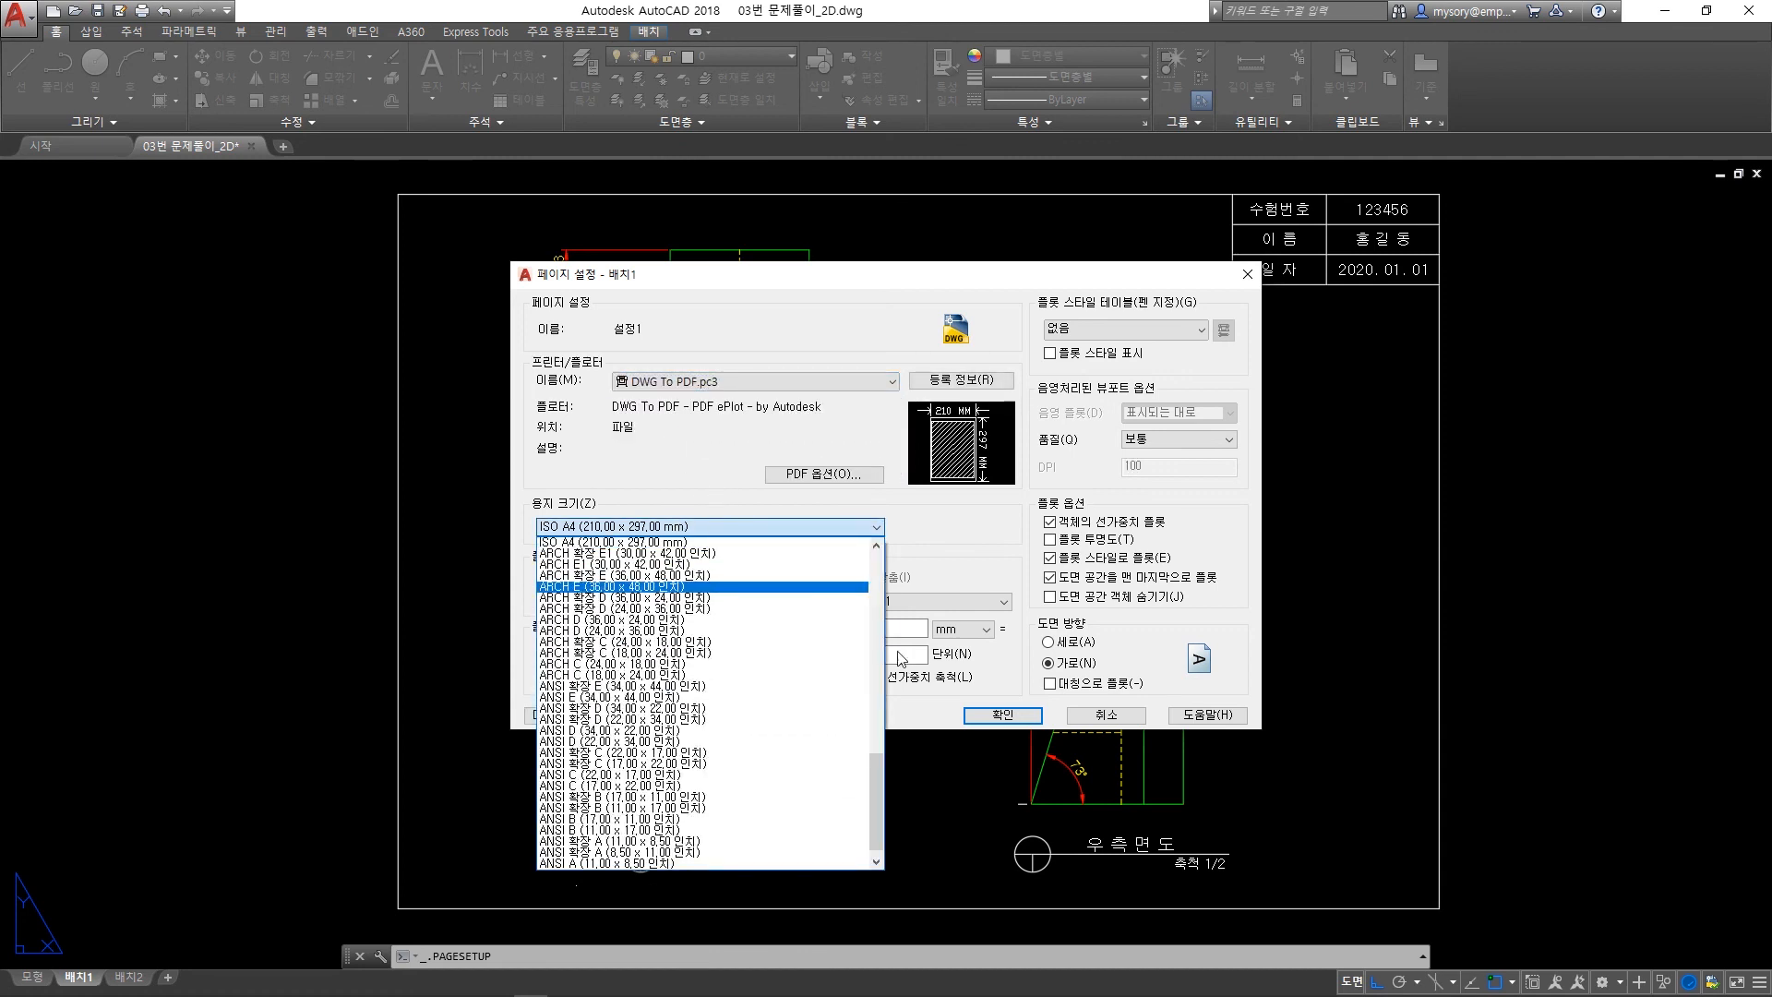
pyautogui.click(877, 602)
pyautogui.click(878, 637)
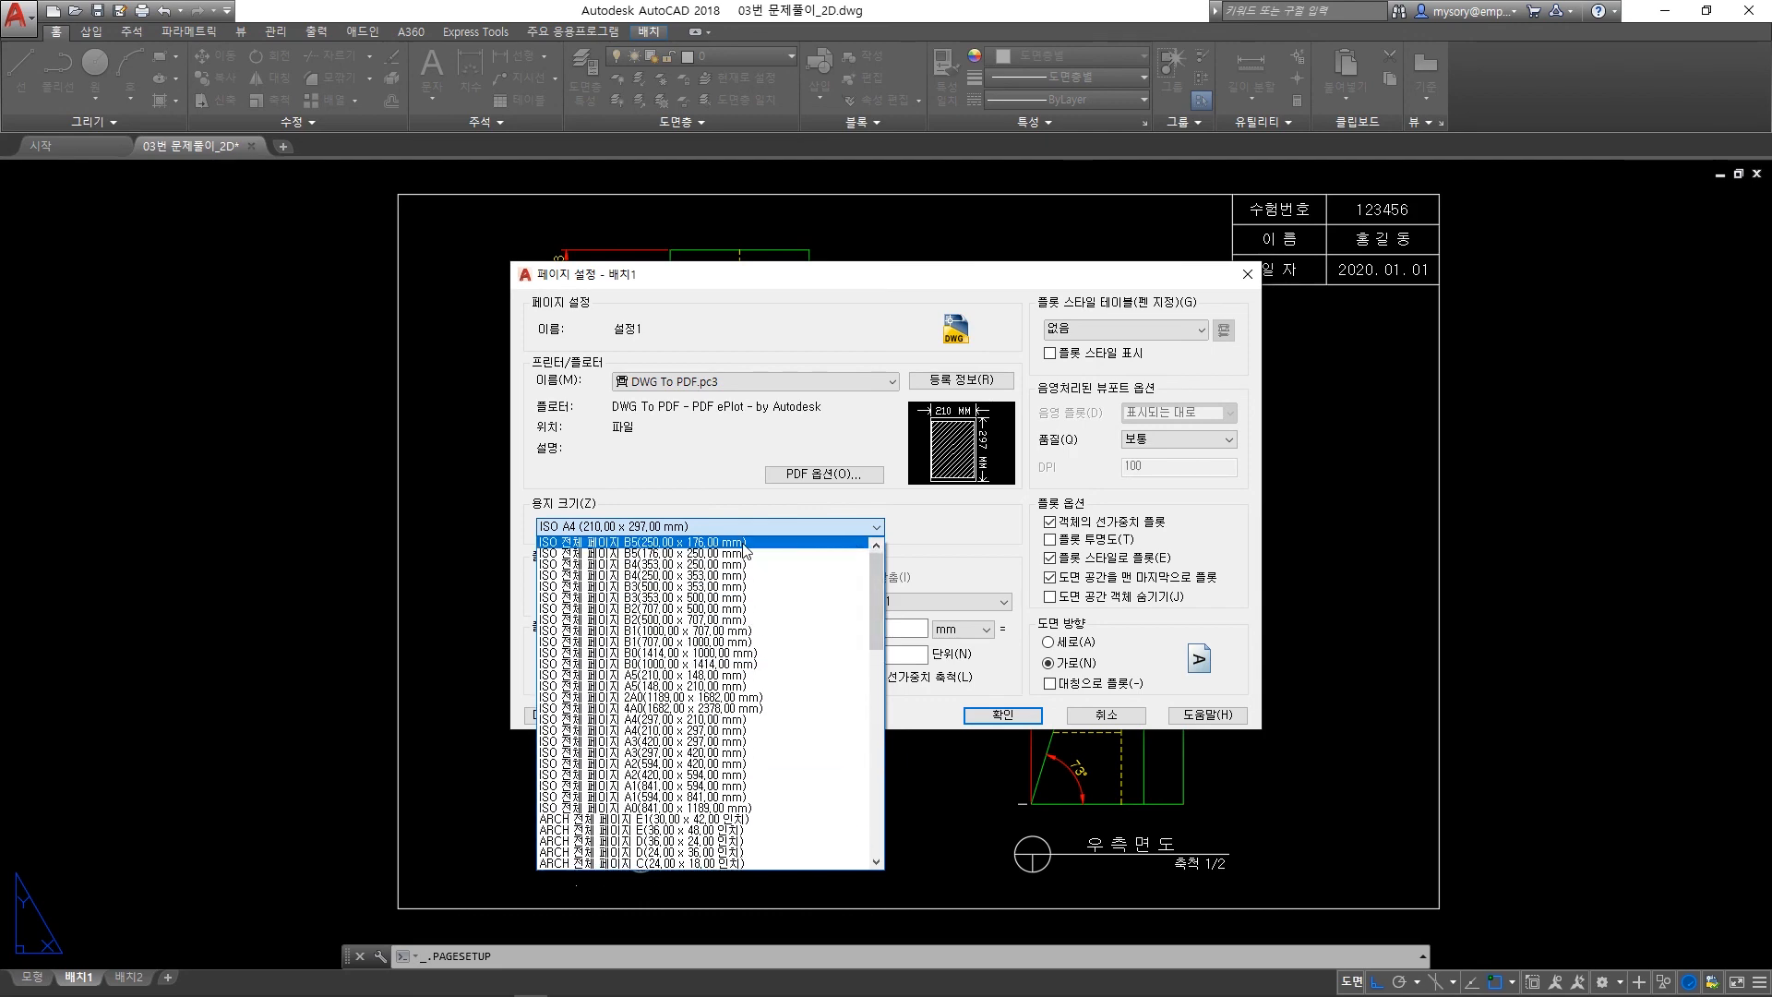
pyautogui.click(675, 730)
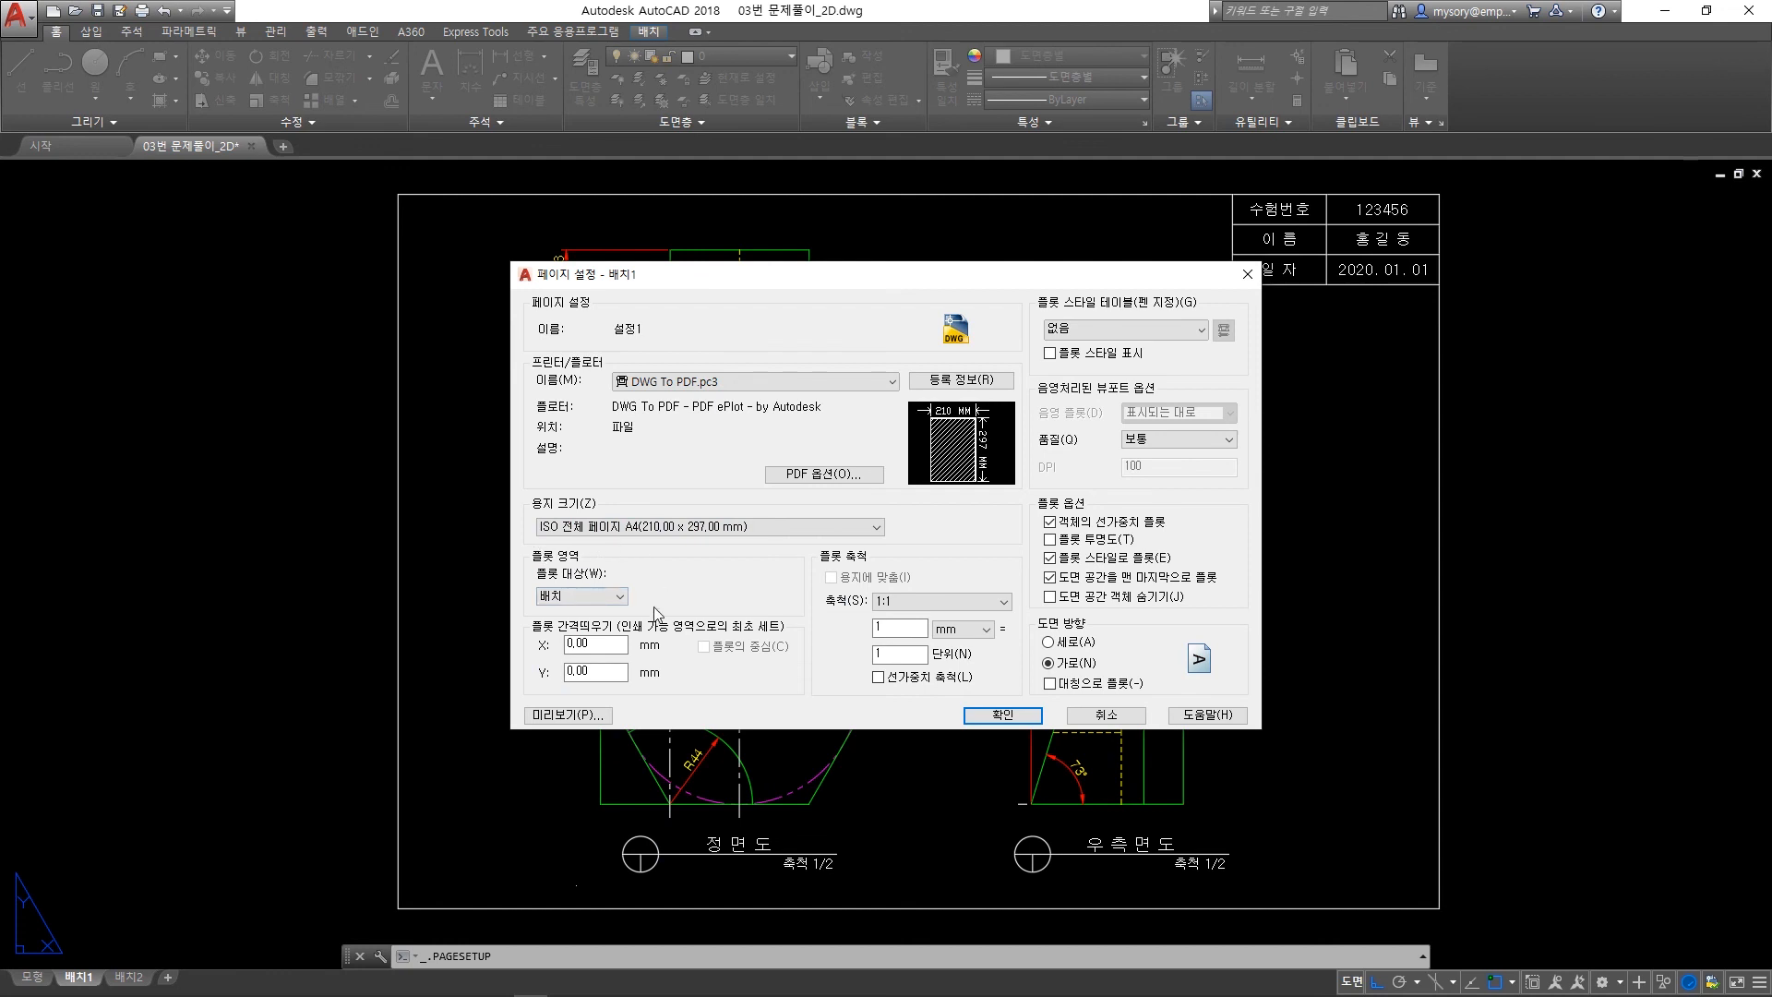
# Set the plot area to 범위 (extents) and centre the plot on the paper.
pyautogui.click(623, 599)
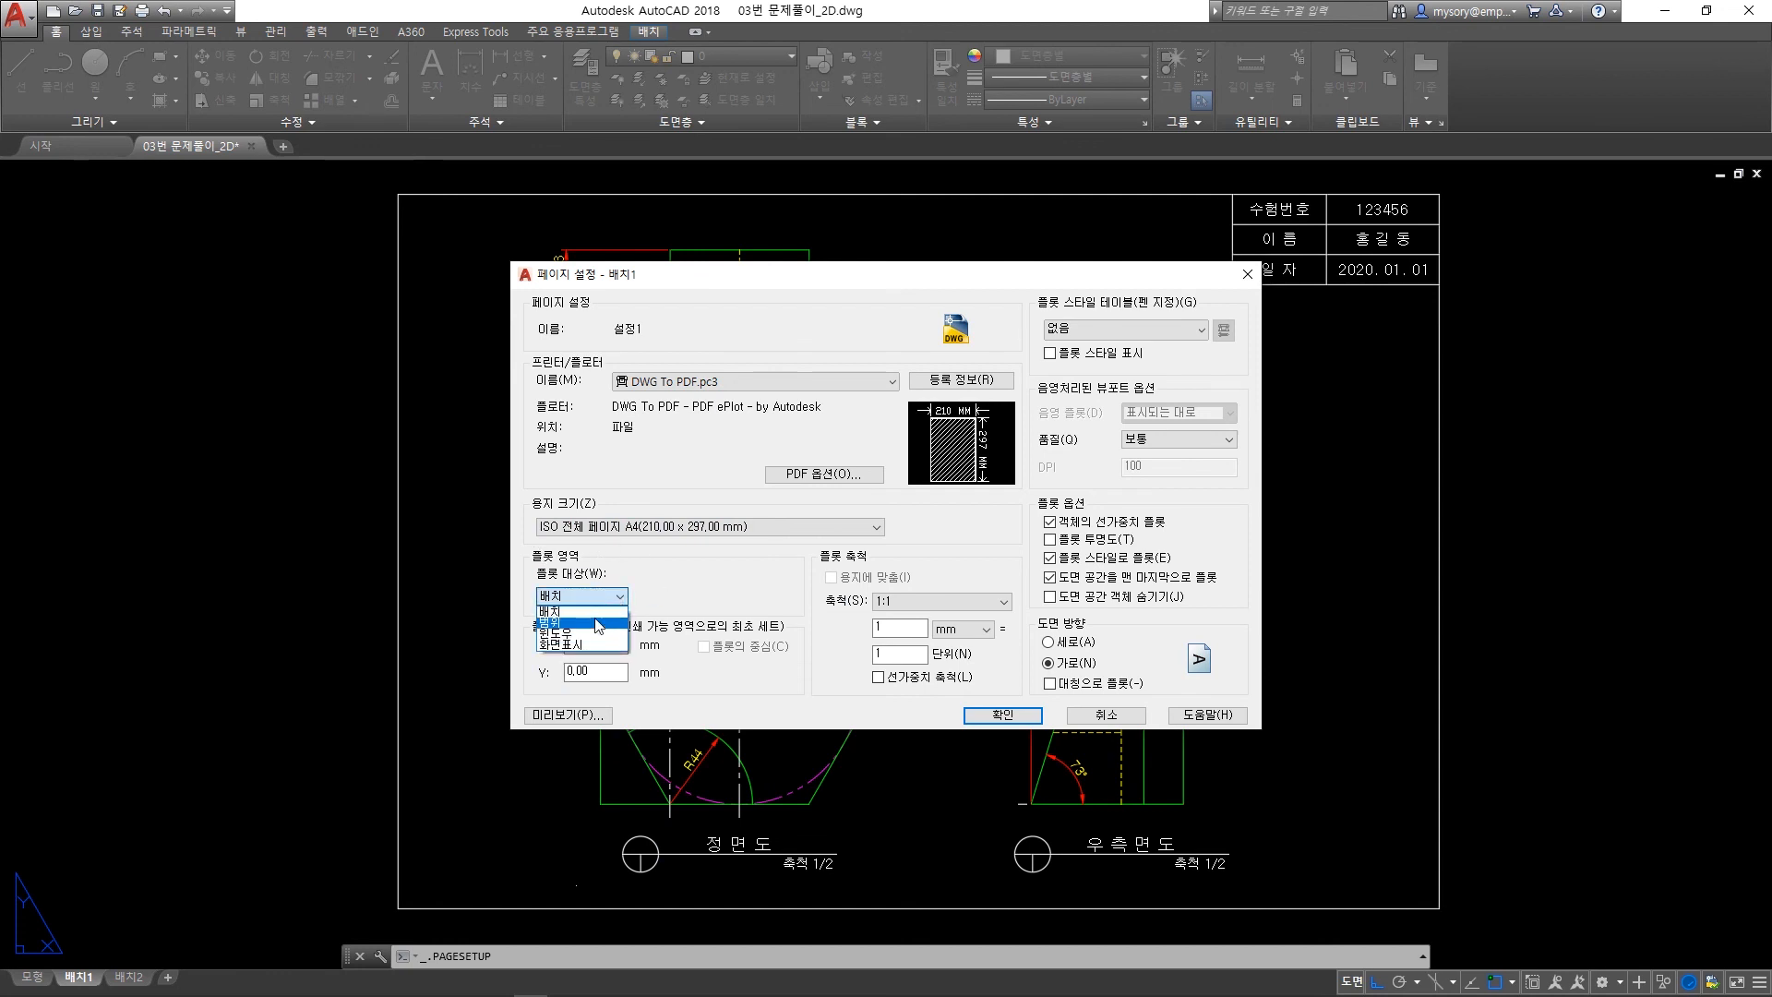
pyautogui.click(598, 625)
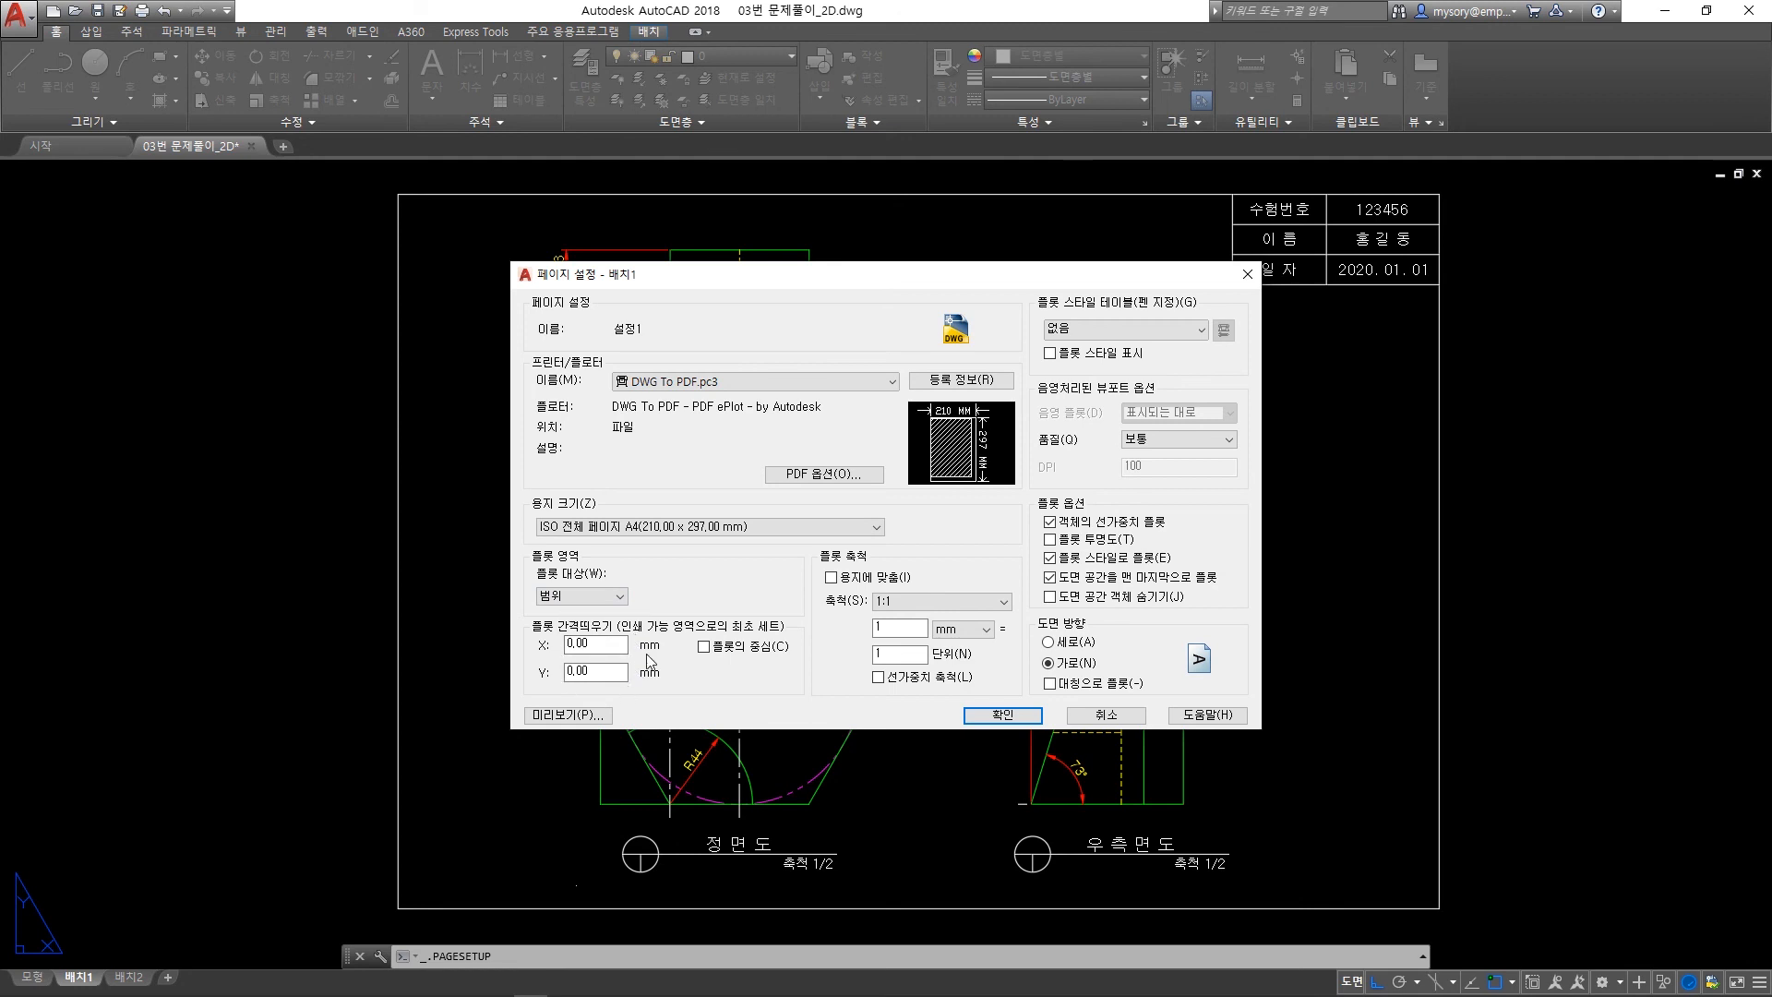
pyautogui.click(704, 647)
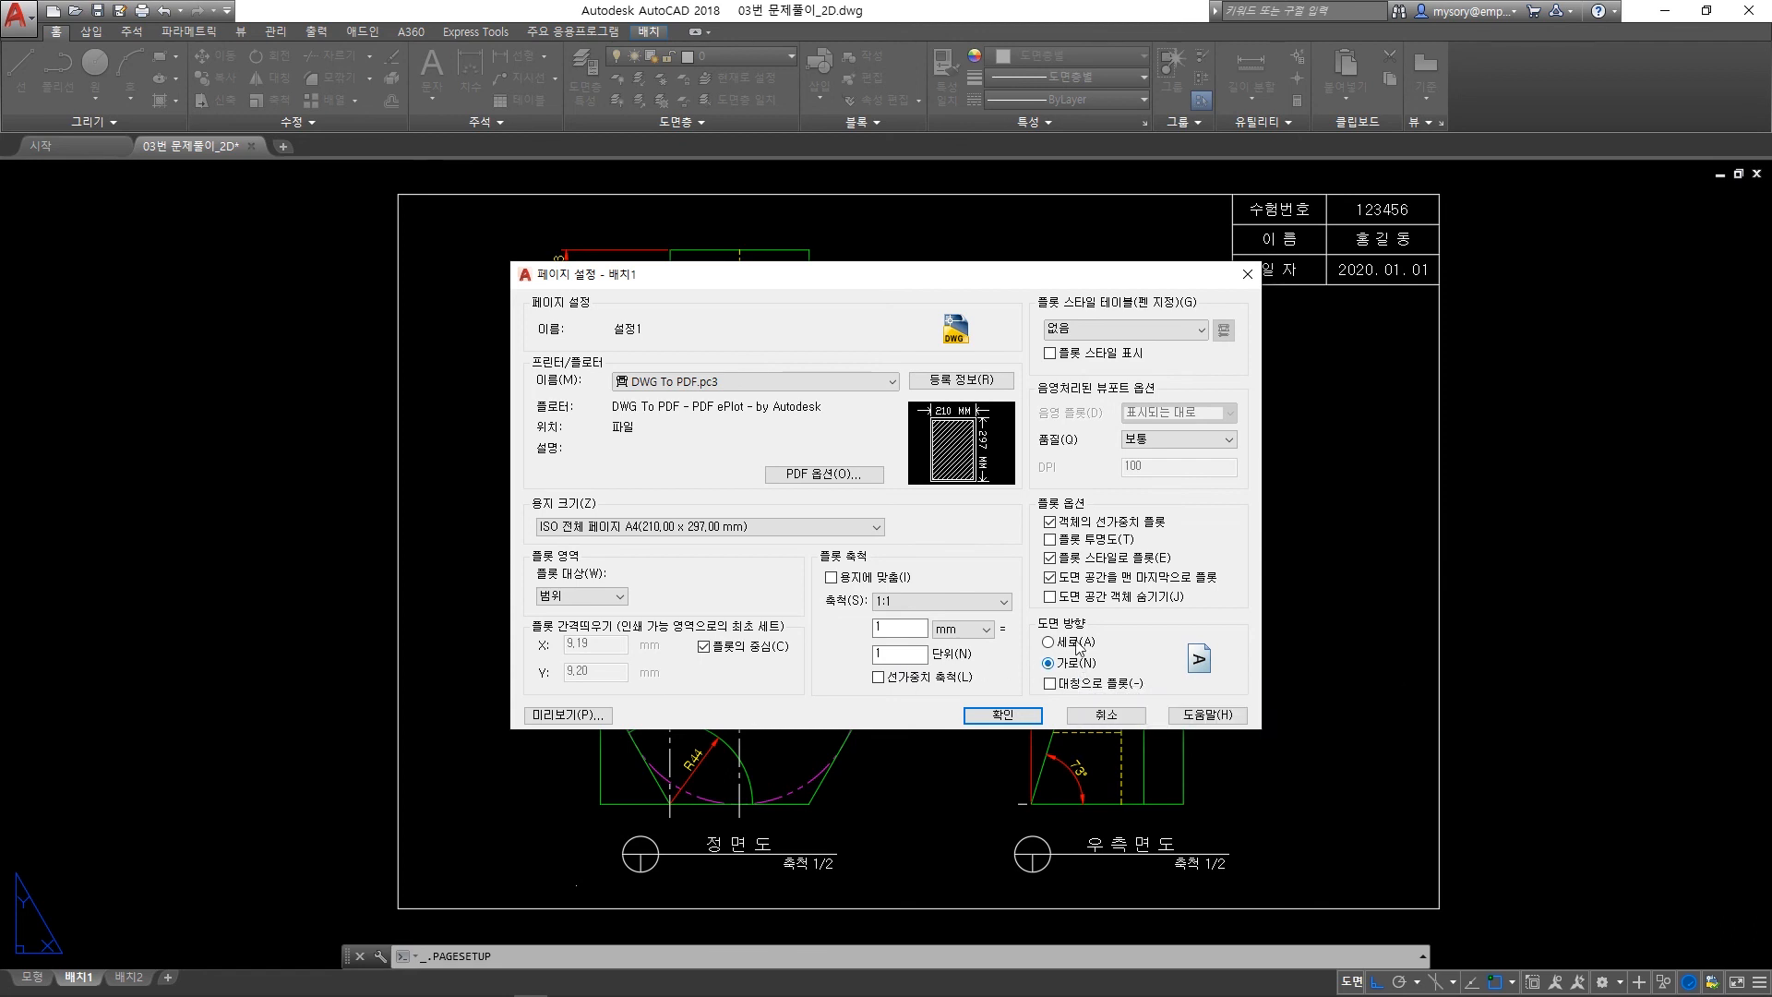
# Assign the monochrome.ctb plot style table to the page setup and preview the plotted sheet.
pyautogui.click(1105, 332)
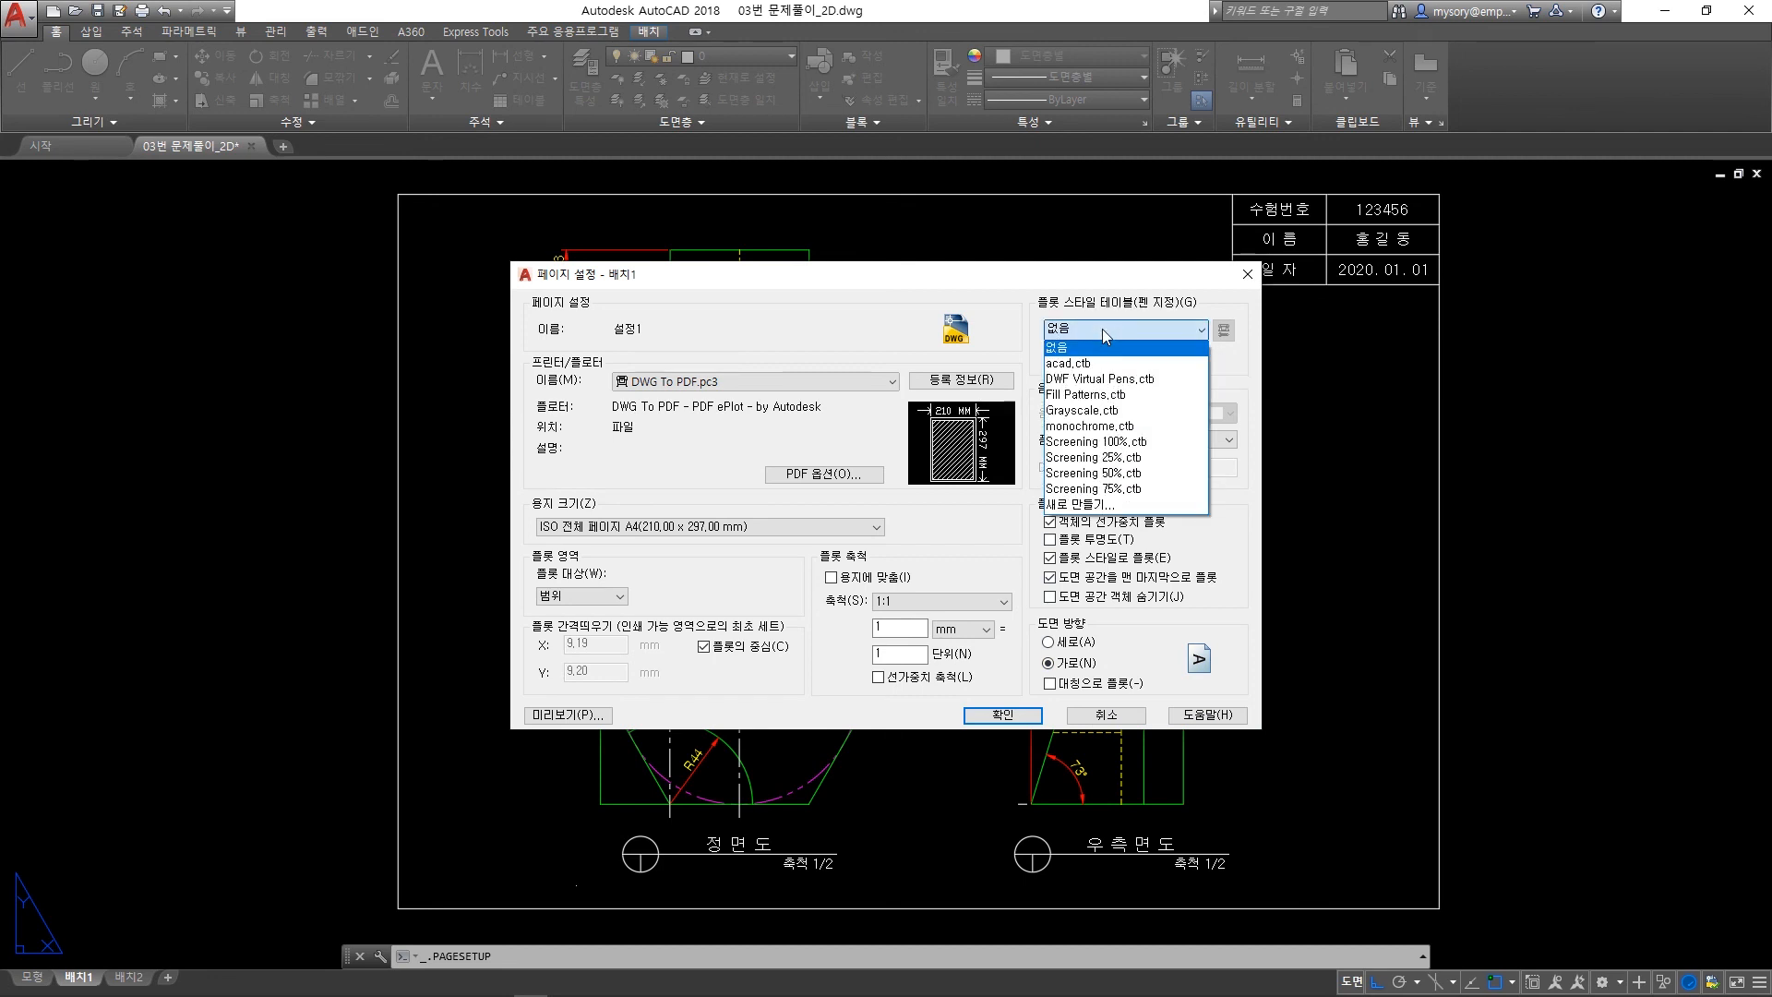
pyautogui.click(1117, 426)
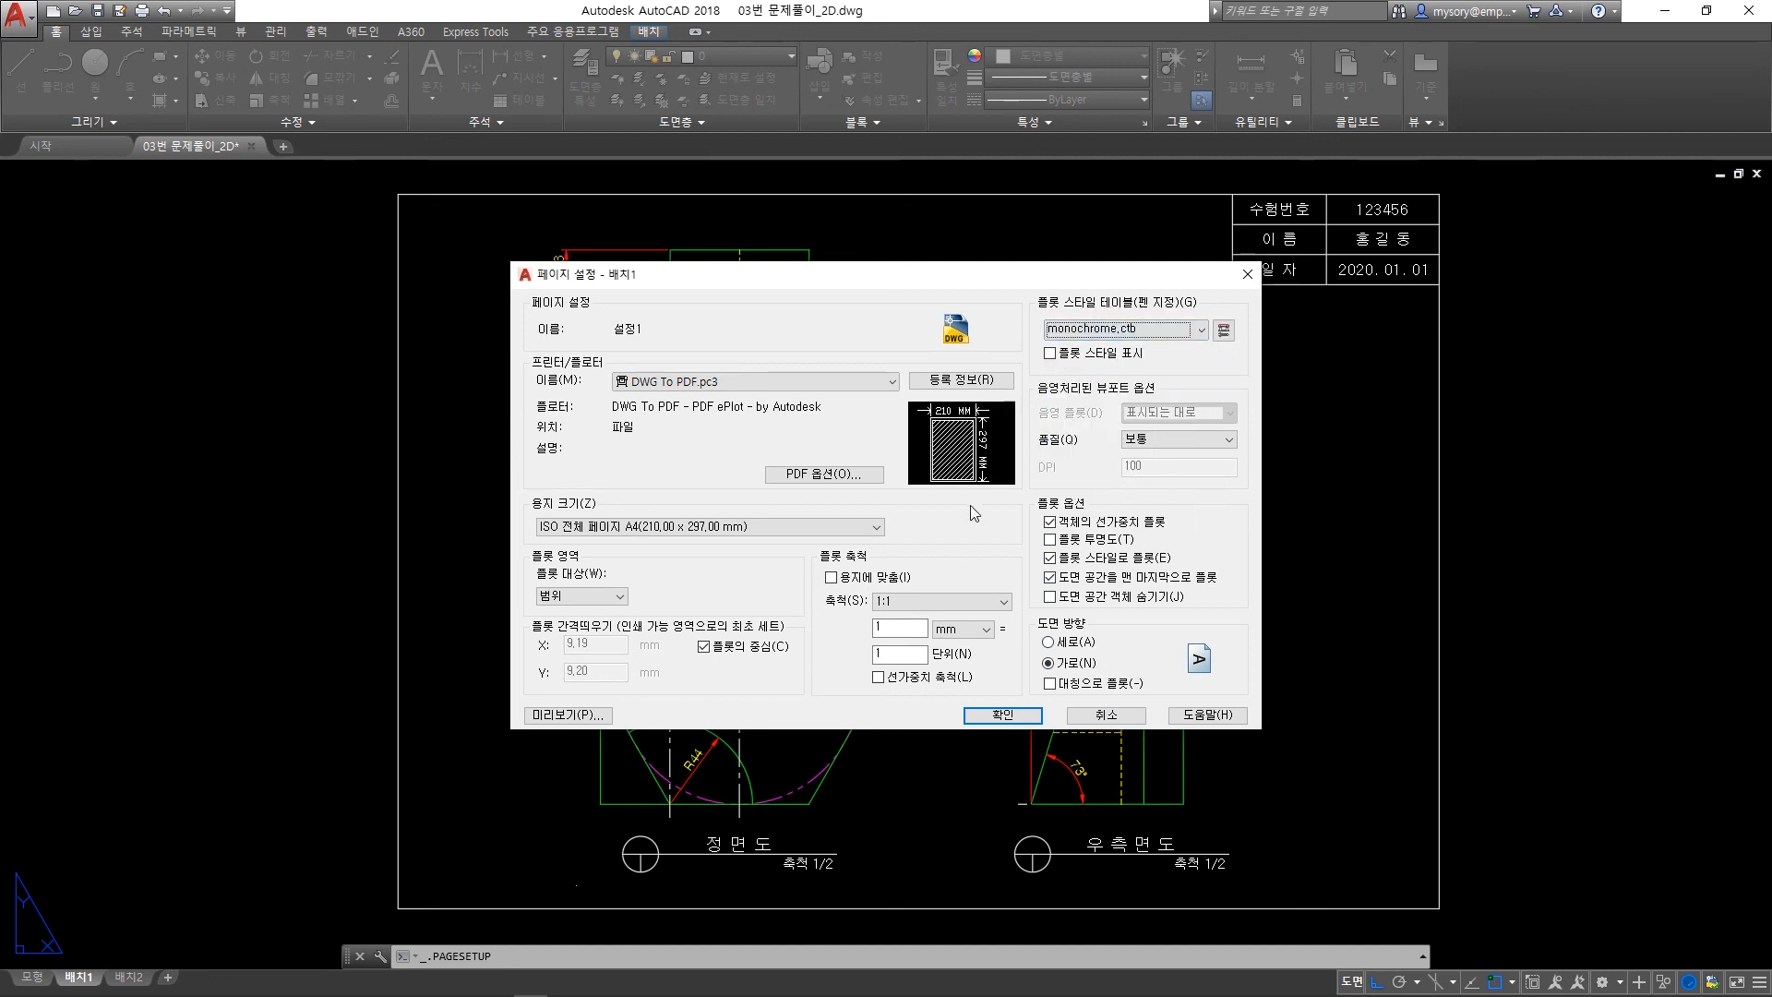
pyautogui.click(584, 714)
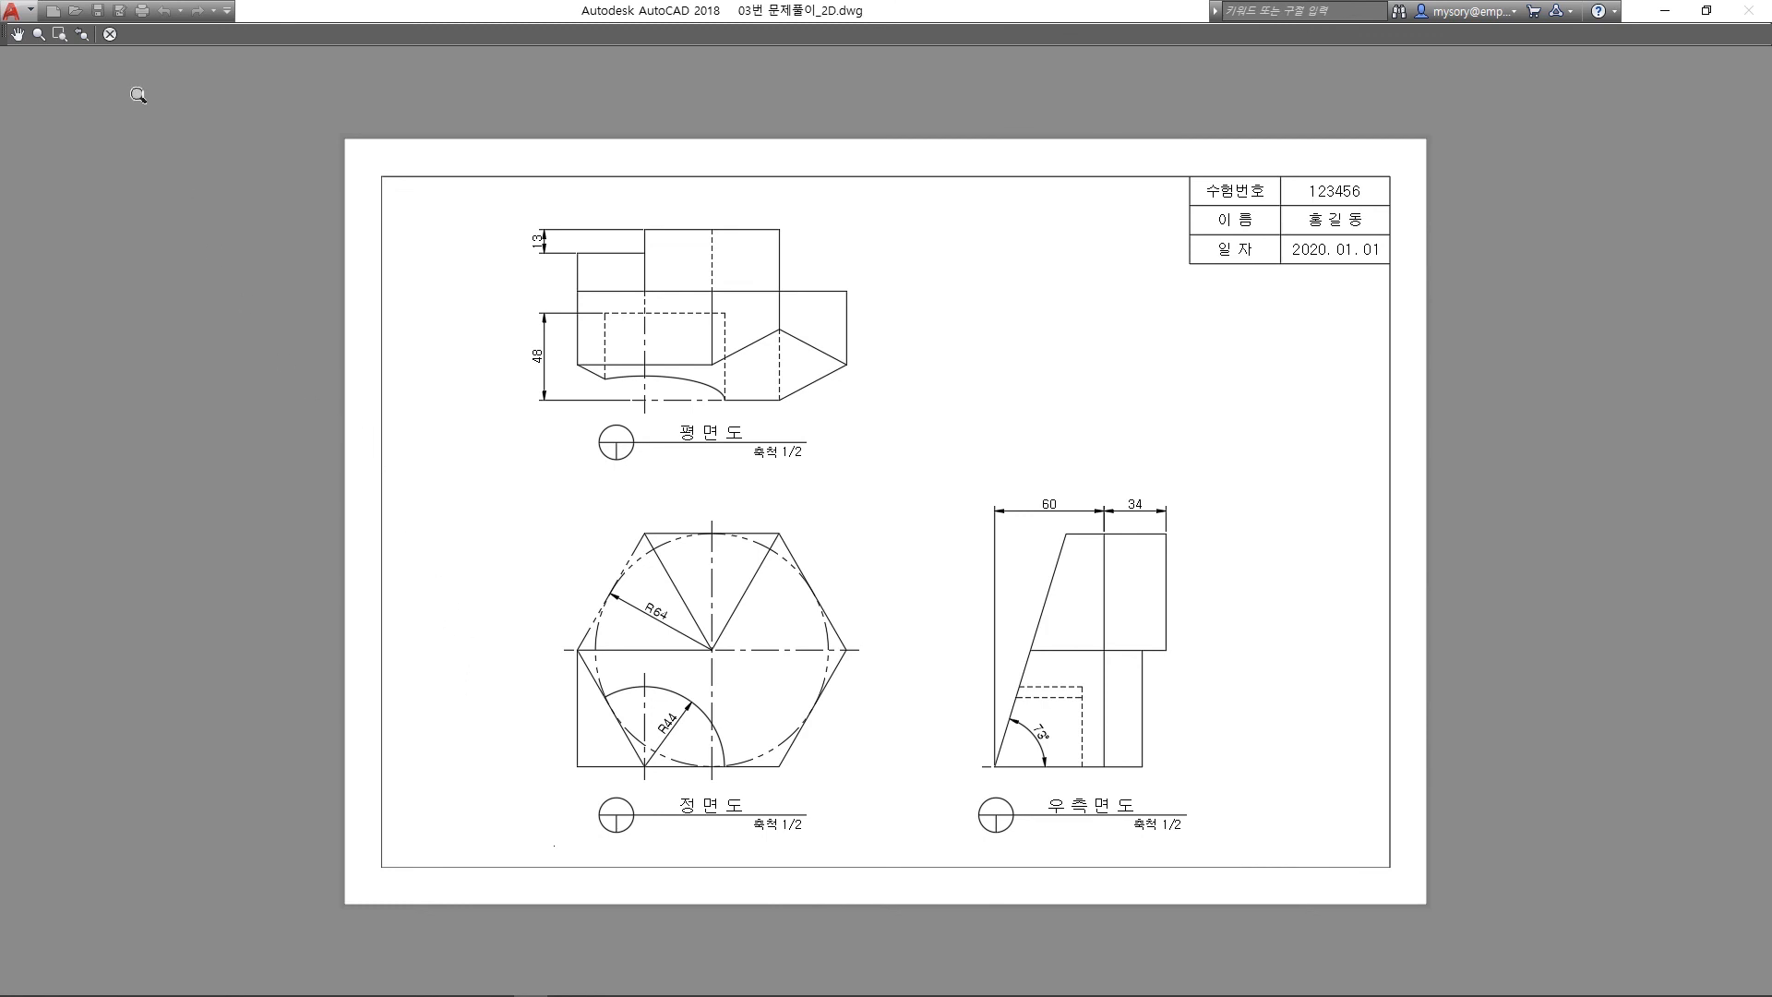
pyautogui.click(110, 34)
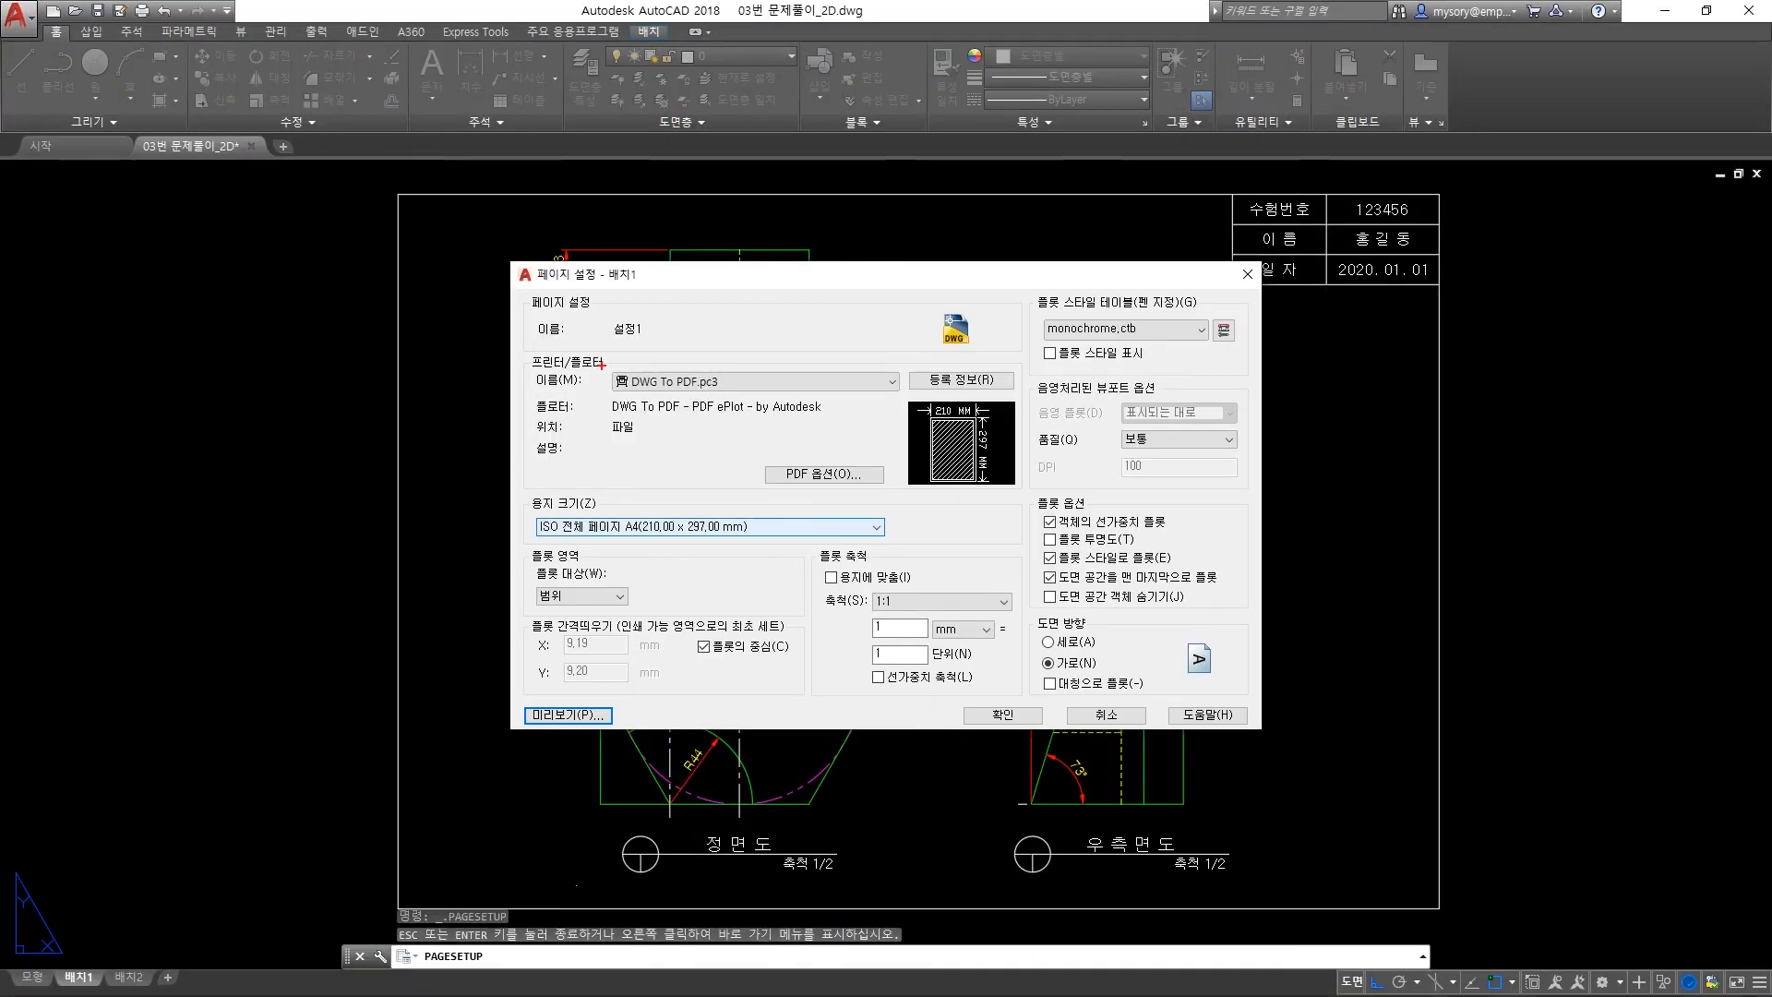
pyautogui.moveTo(601, 361)
pyautogui.mouseDown()
pyautogui.moveTo(665, 388)
pyautogui.moveTo(903, 402)
pyautogui.mouseUp()
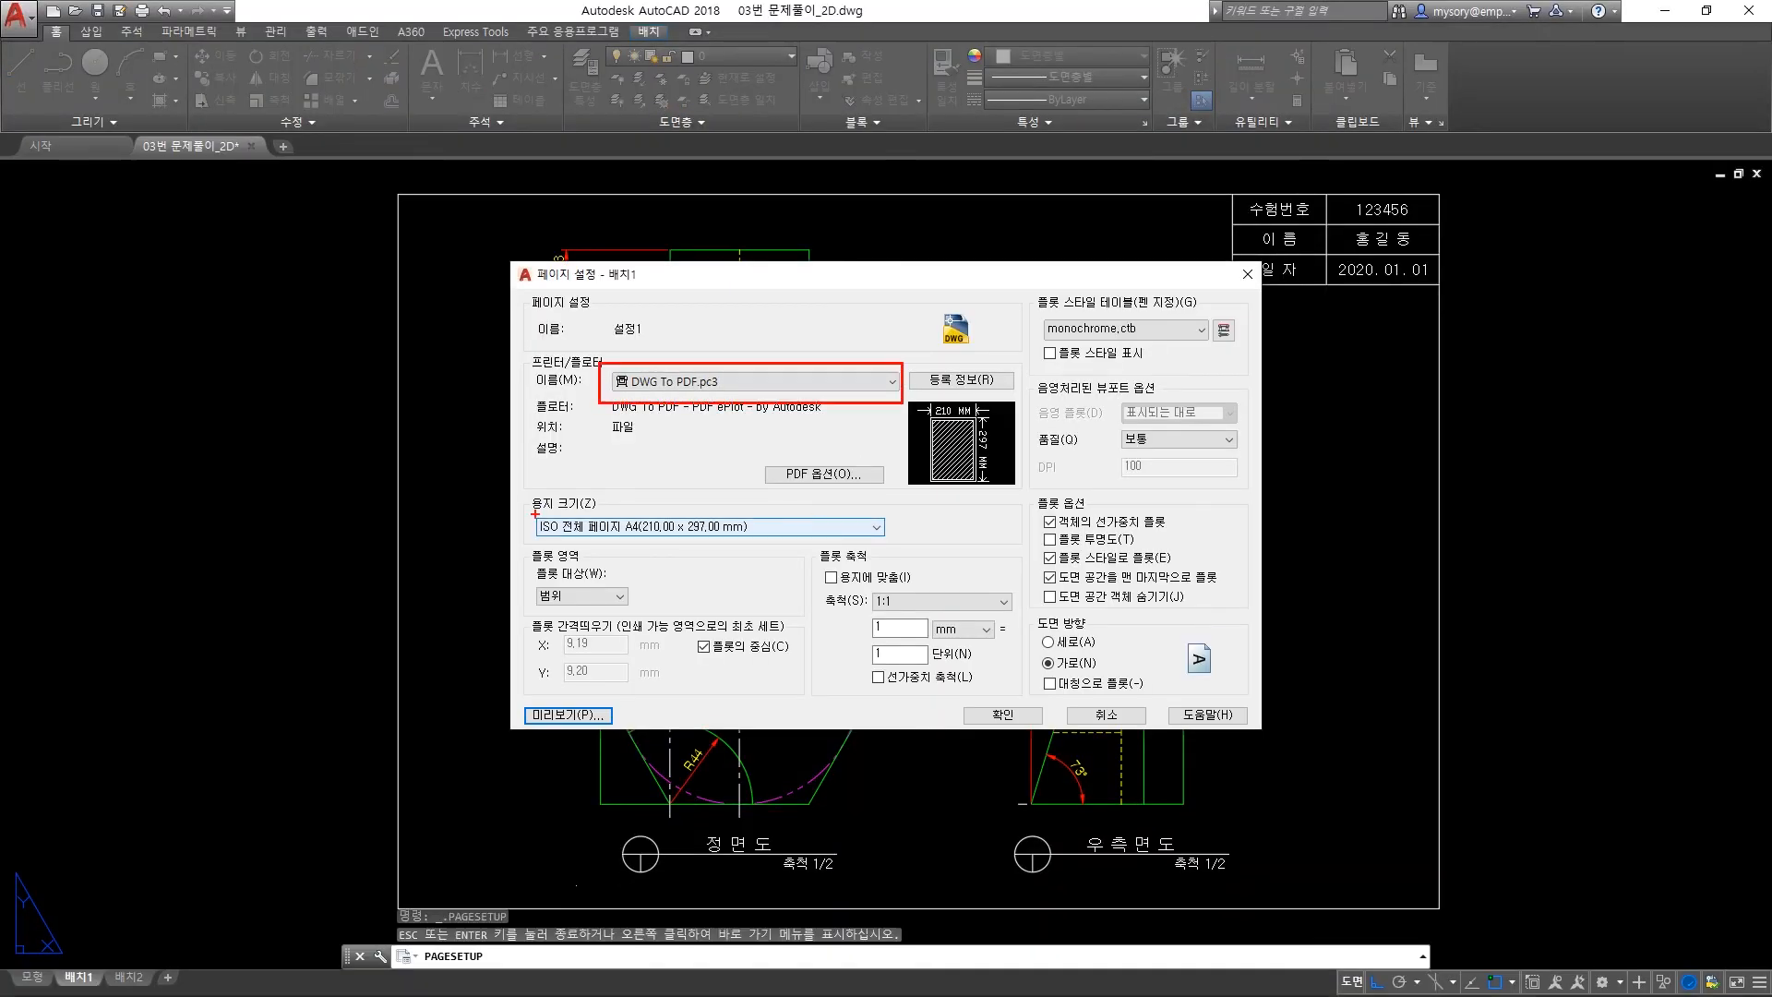
pyautogui.moveTo(522, 510)
pyautogui.mouseDown()
pyautogui.moveTo(620, 543)
pyautogui.moveTo(895, 548)
pyautogui.mouseUp()
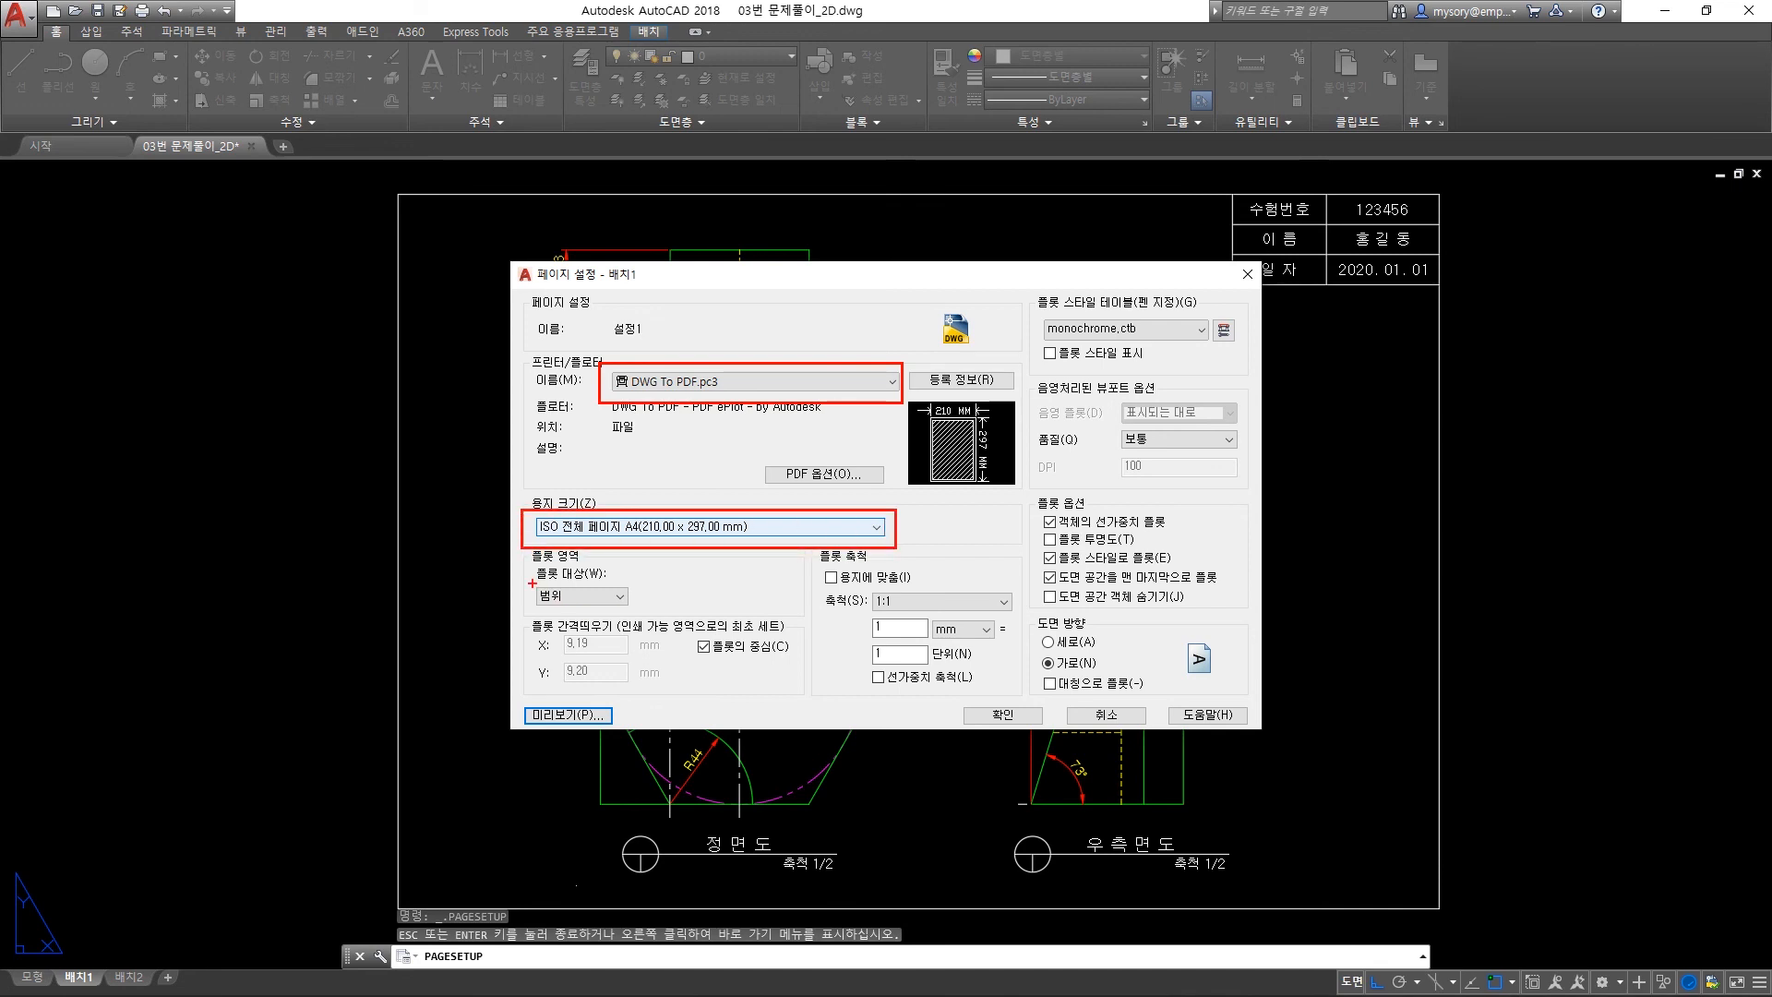
pyautogui.moveTo(528, 578)
pyautogui.mouseDown()
pyautogui.moveTo(652, 607)
pyautogui.moveTo(731, 665)
pyautogui.moveTo(798, 672)
pyautogui.mouseUp()
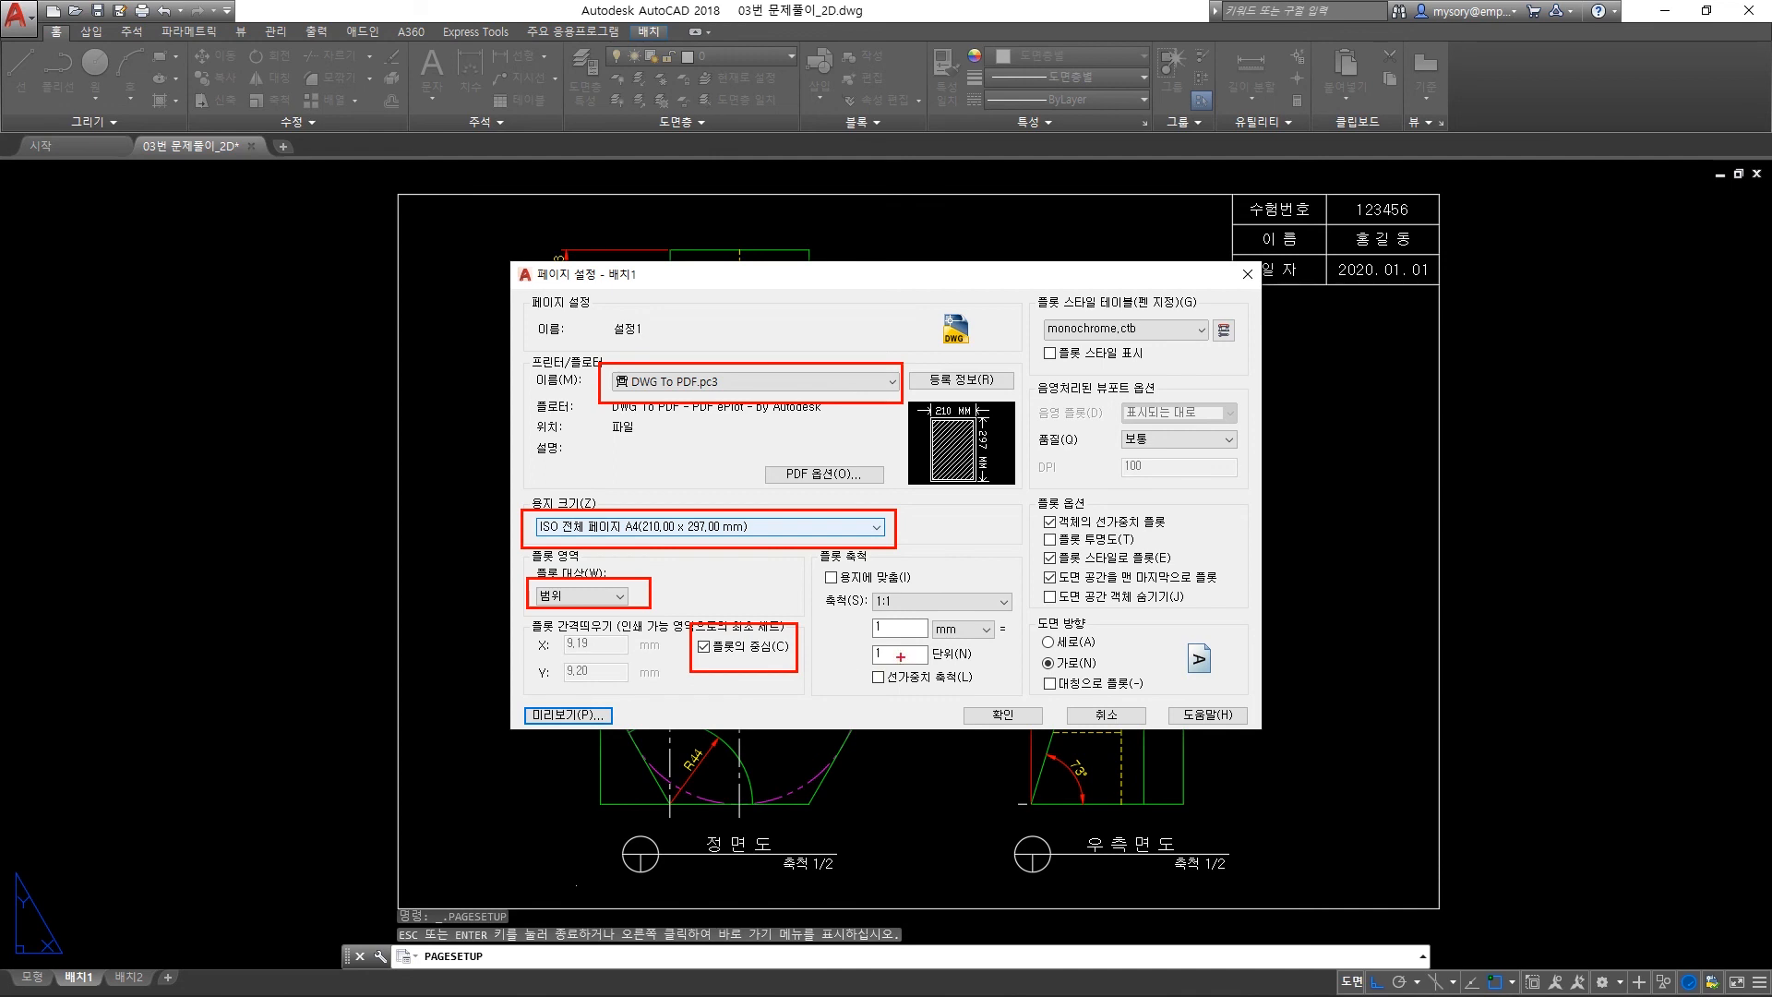
pyautogui.moveTo(849, 608)
pyautogui.mouseDown()
pyautogui.moveTo(953, 674)
pyautogui.moveTo(1102, 674)
pyautogui.mouseUp()
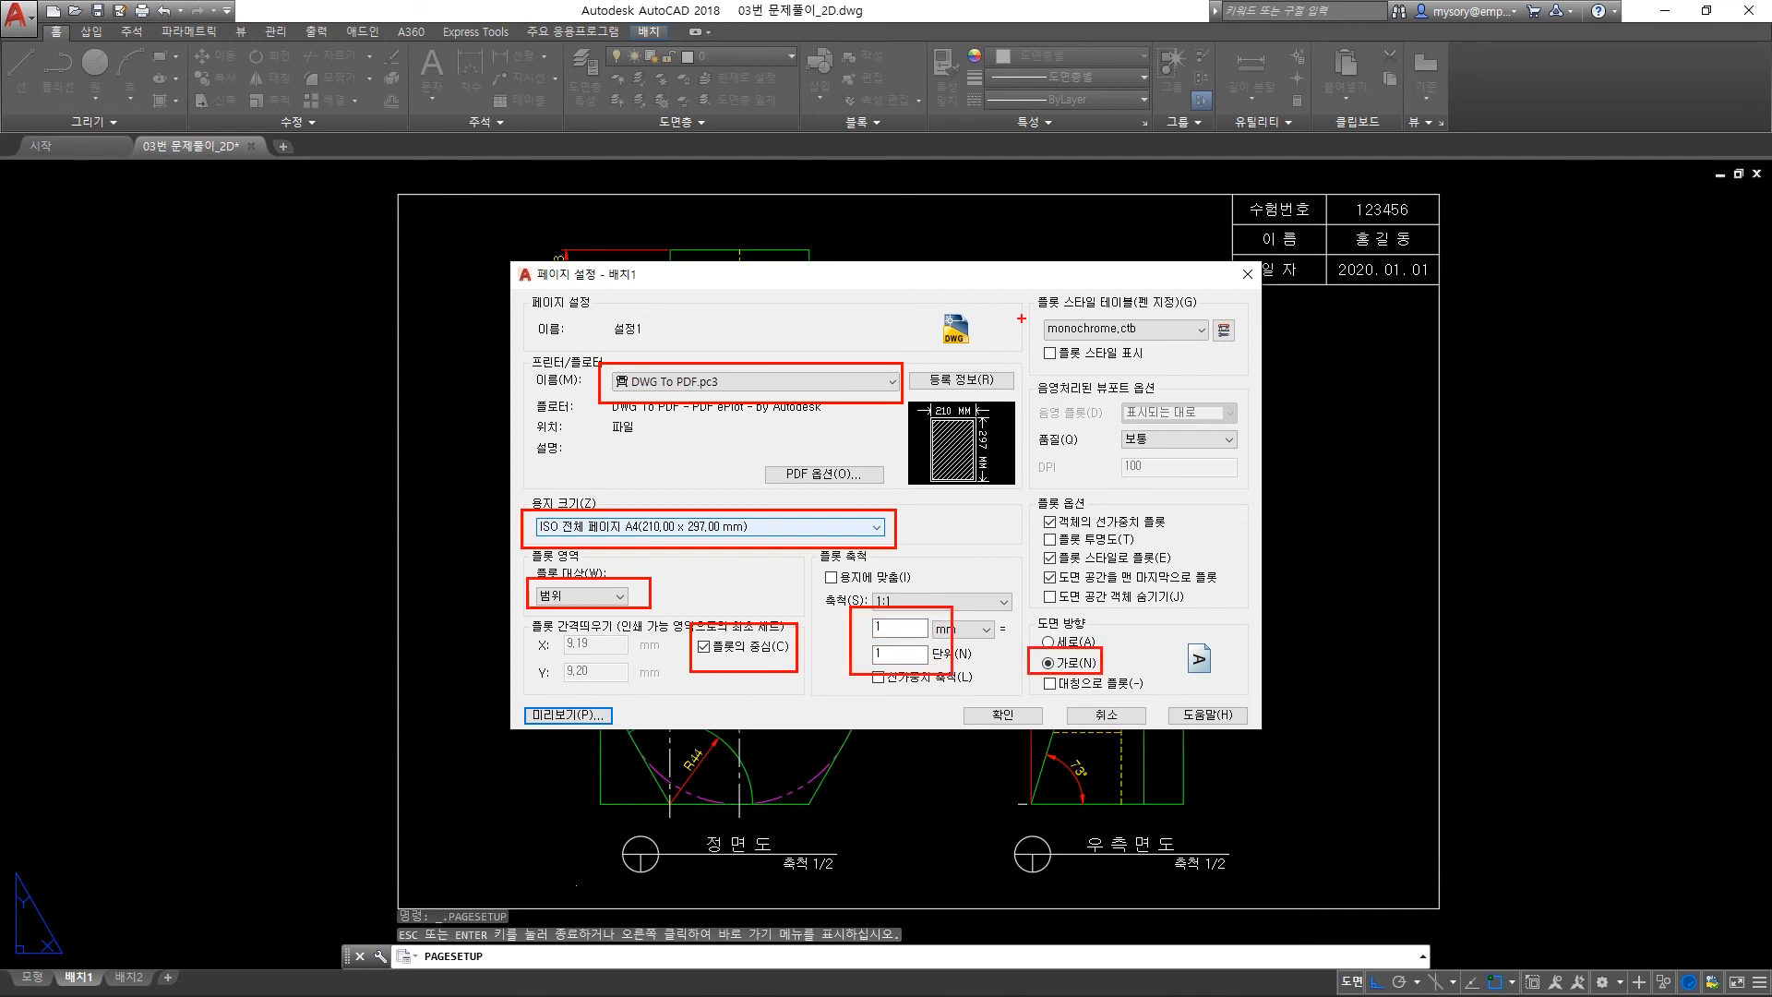
pyautogui.moveTo(1027, 313); pyautogui.dragTo(1243, 354)
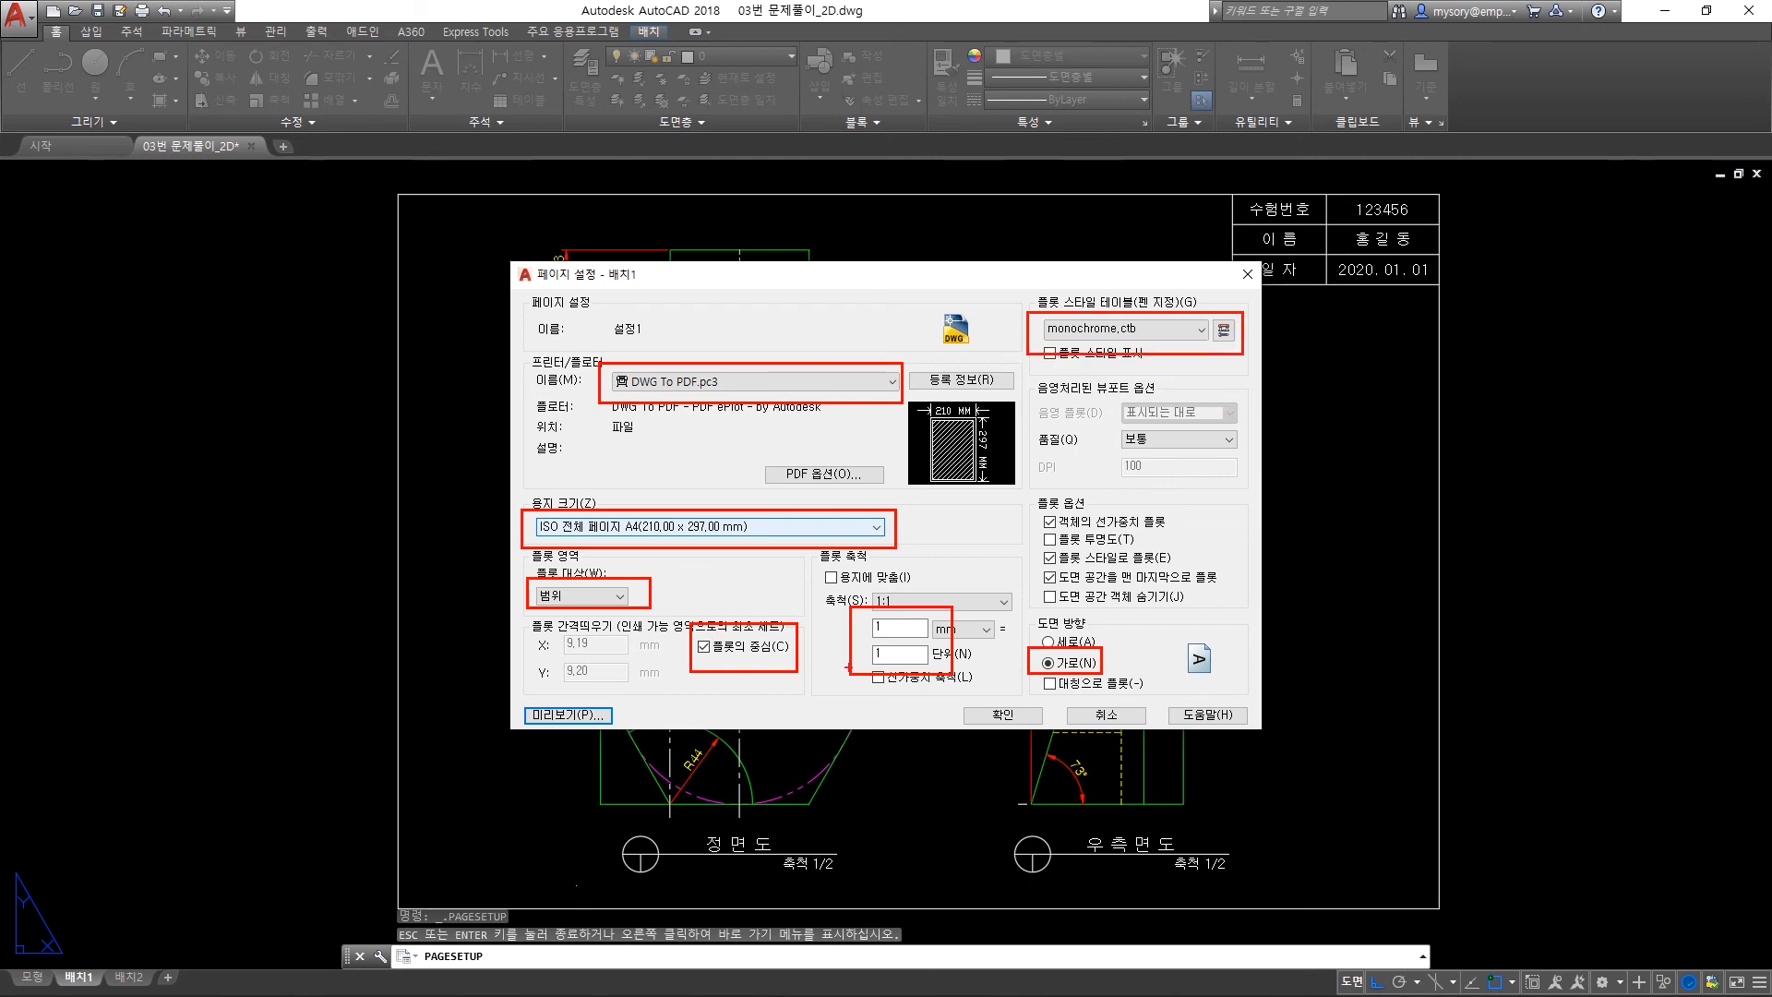
pyautogui.press('Escape')
# Accept the 설정1 page setup, close the page setup manager and save the drawing.
pyautogui.click(1028, 717)
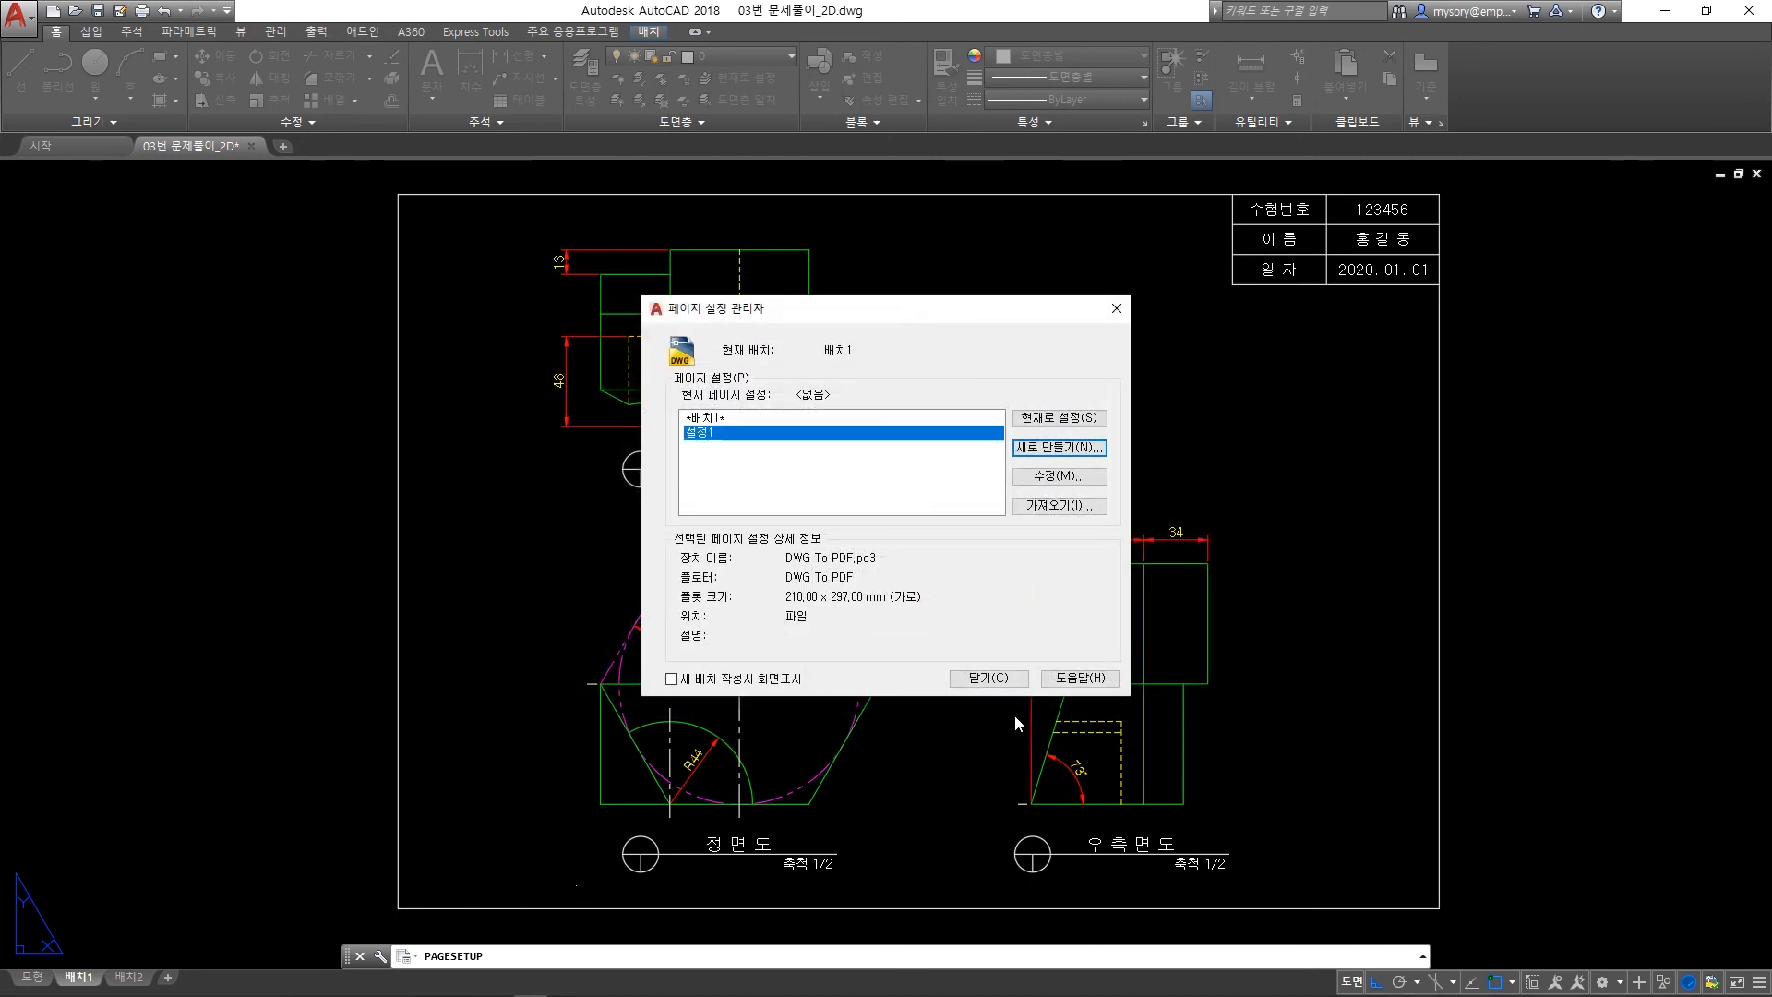
pyautogui.click(988, 679)
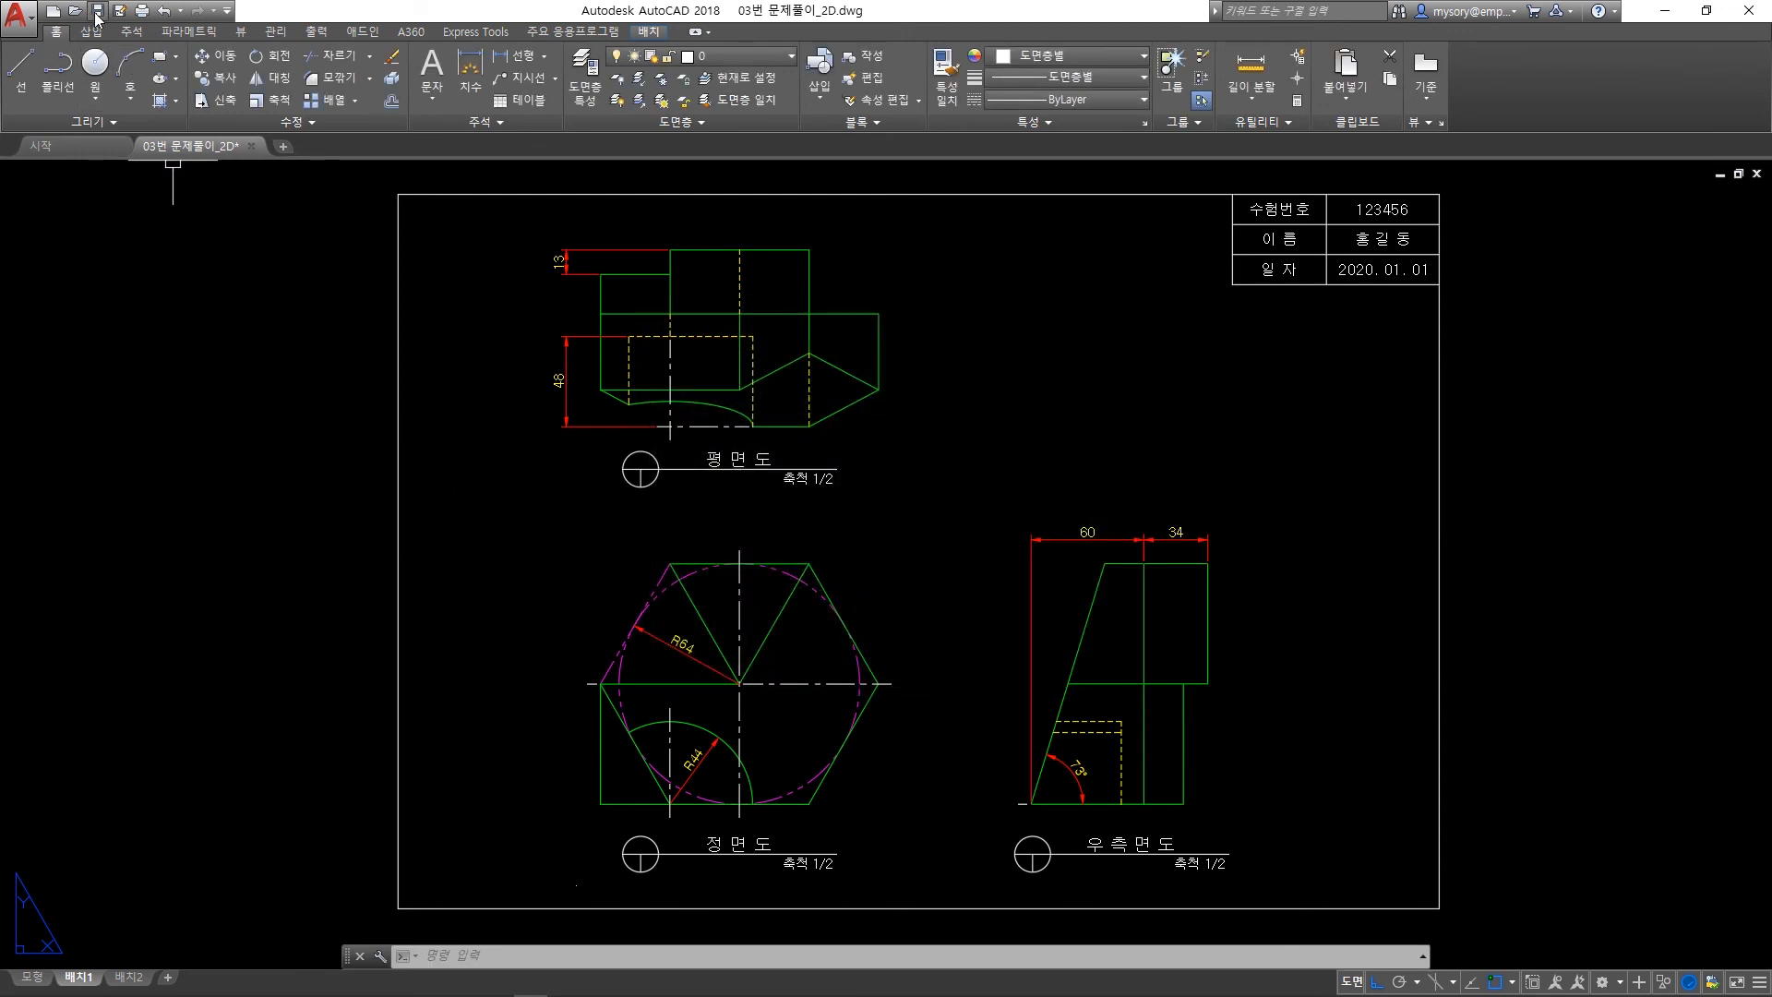
pyautogui.hotkey('ctrl', 's')
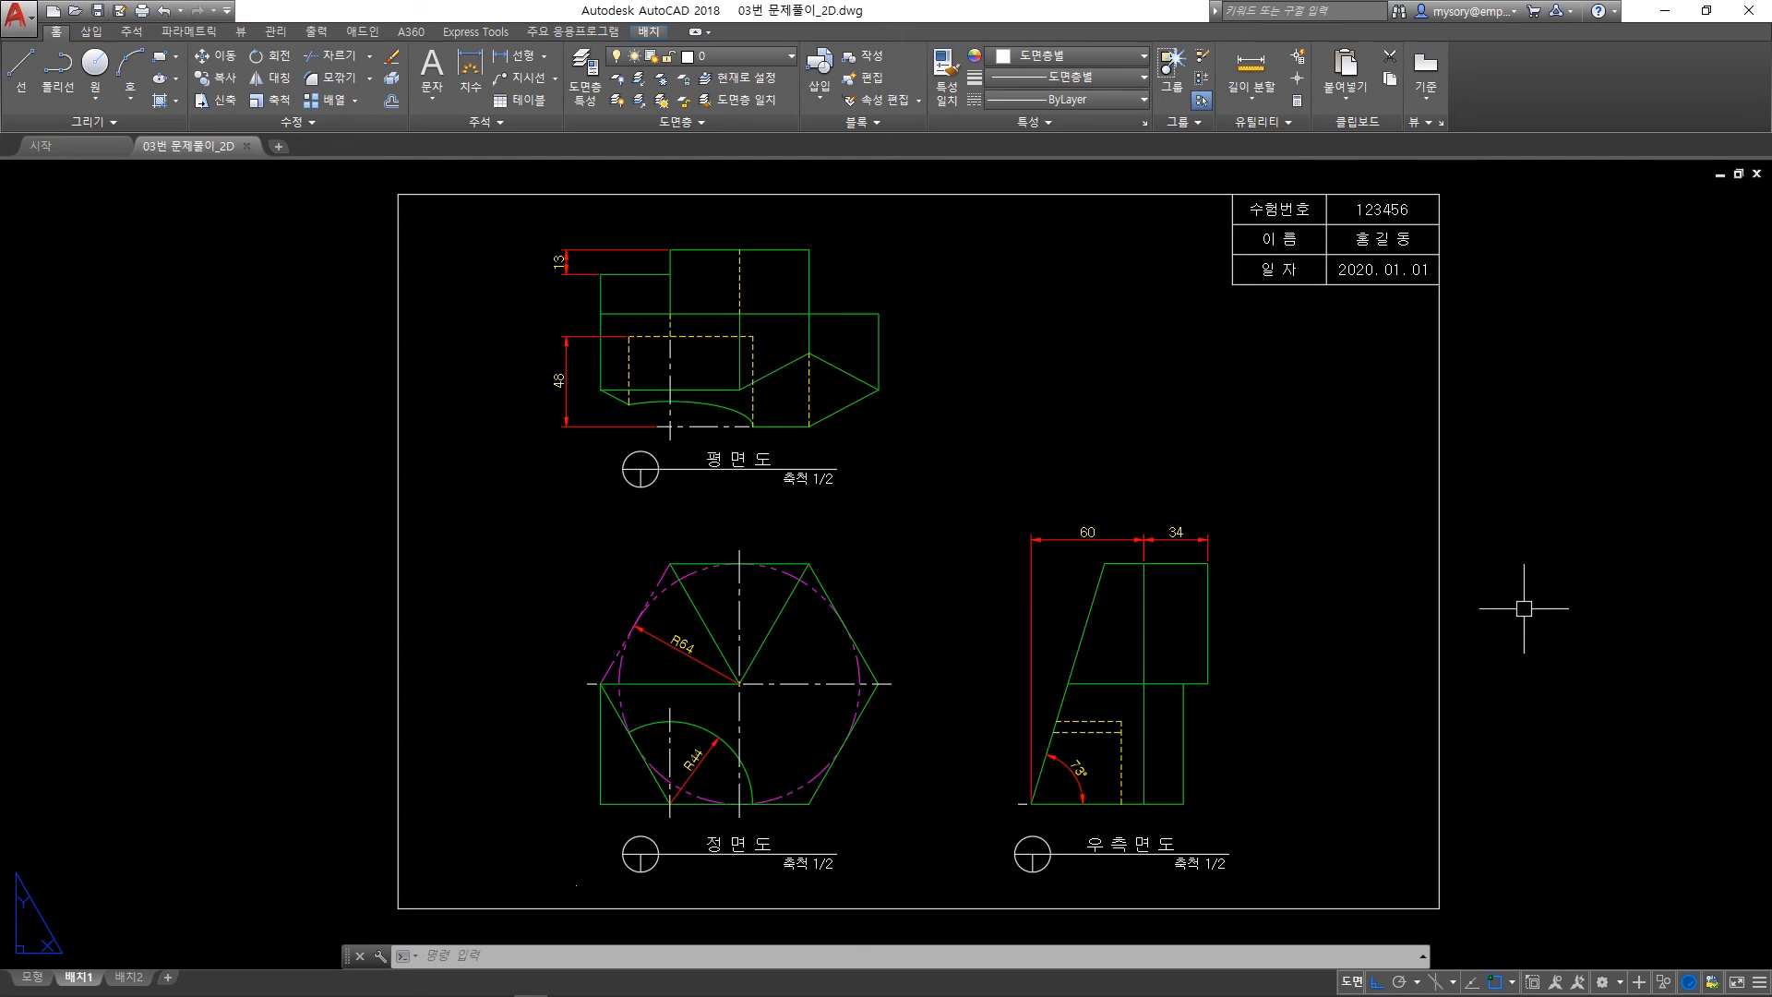